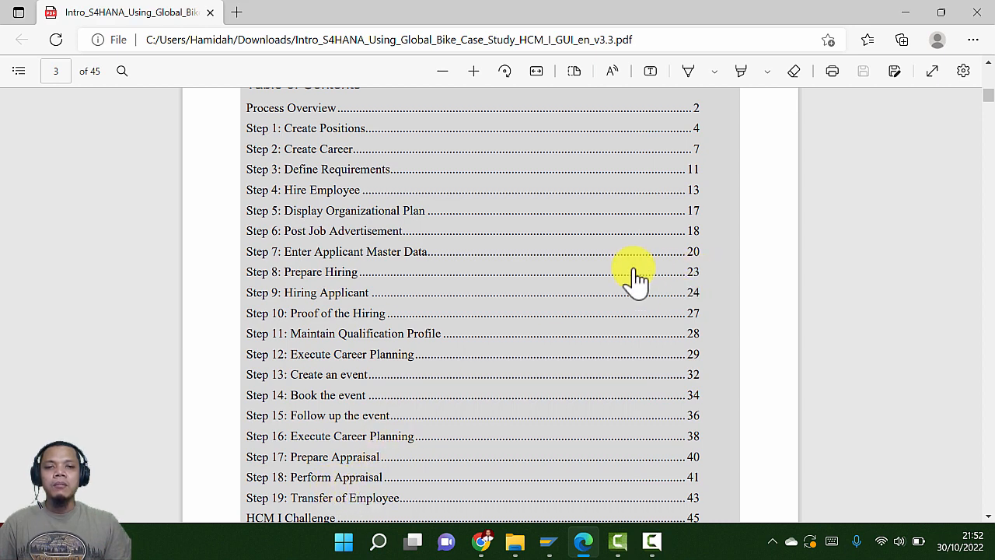
# Scroll the Global Bike HCM case study from the table of contents to page 4, Step 1: Create Positions
pyautogui.scroll(1, 611, 295)
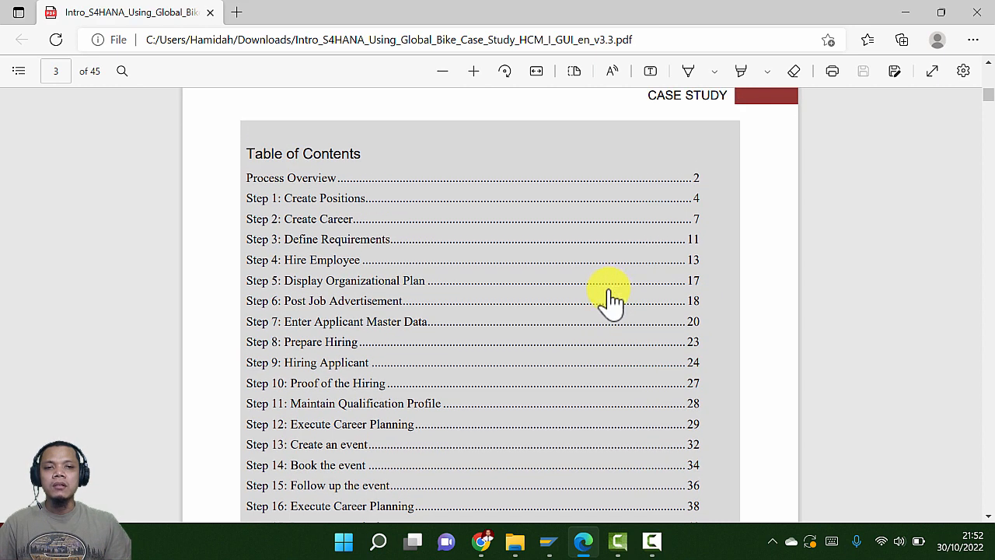
pyautogui.scroll(-1, 613, 303)
pyautogui.scroll(-1, 611, 302)
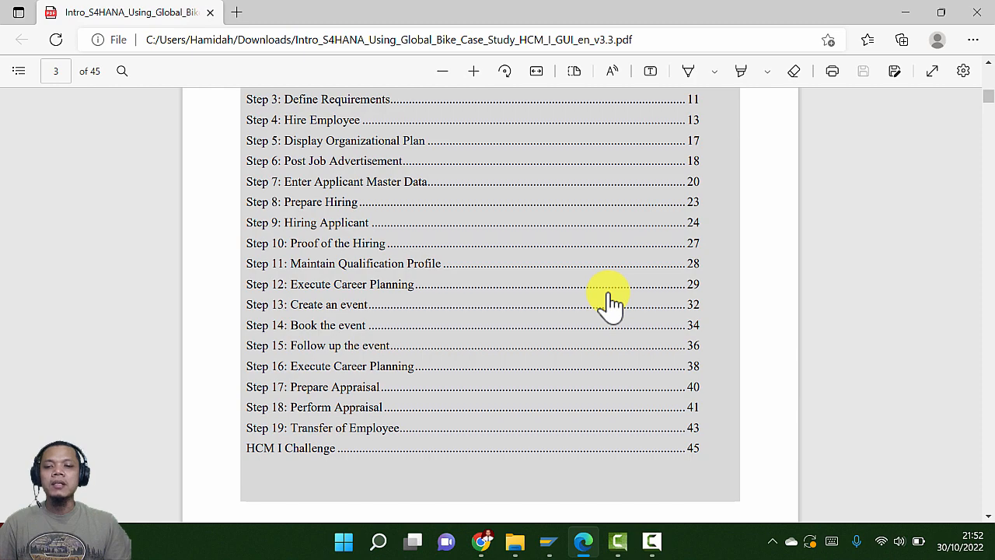
pyautogui.scroll(-6, 611, 302)
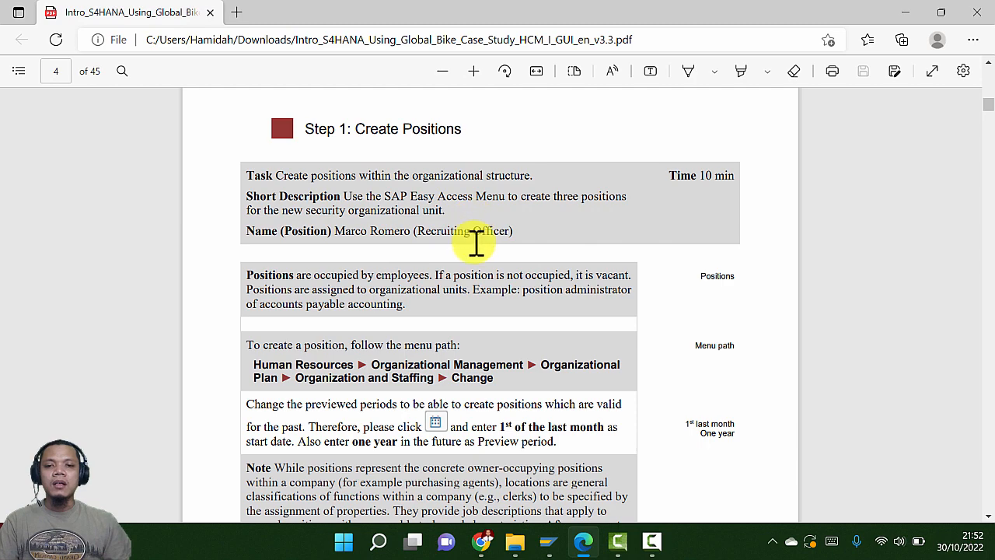
# Zoom the PDF page in three levels for easier reading
pyautogui.scroll(-1, 477, 248)
pyautogui.click(472, 72)
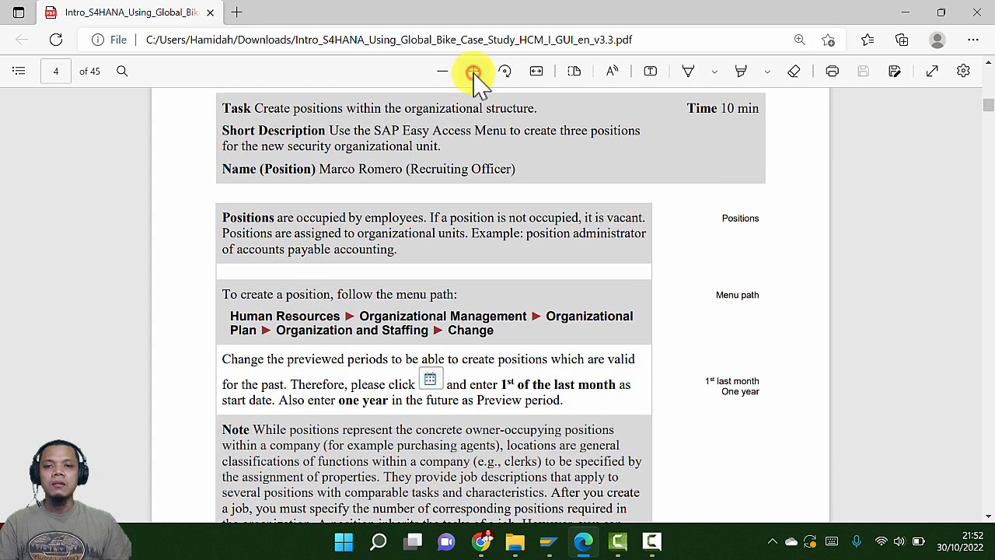
pyautogui.click(473, 71)
pyautogui.click(473, 71)
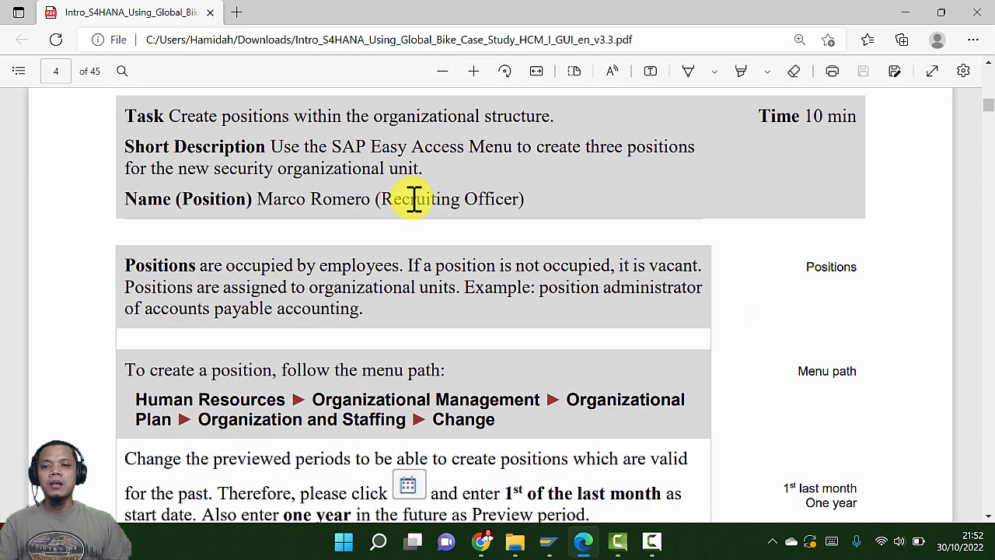
# Scroll to the menu path and preview-period note for creating positions
pyautogui.scroll(-1, 413, 226)
pyautogui.scroll(-1, 413, 225)
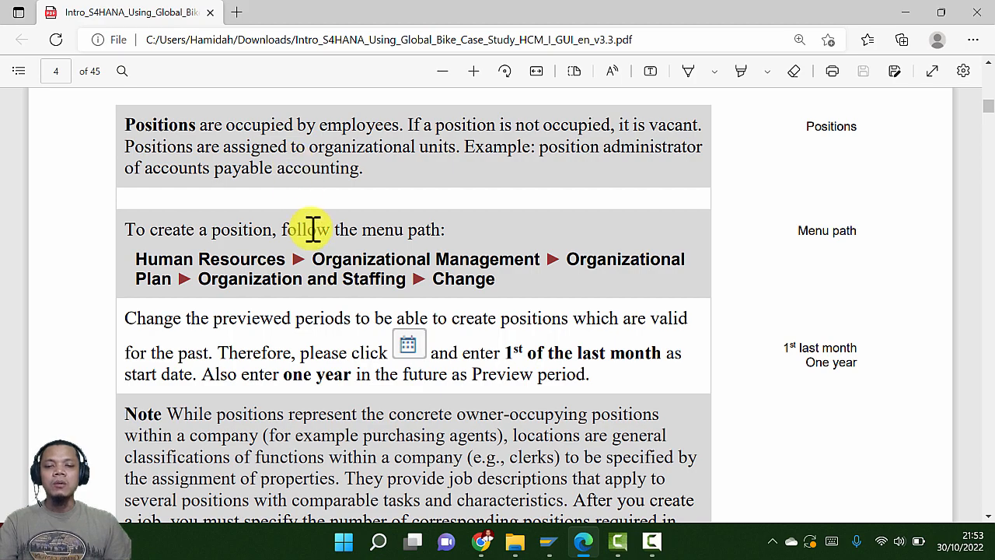
pyautogui.scroll(-3, 311, 224)
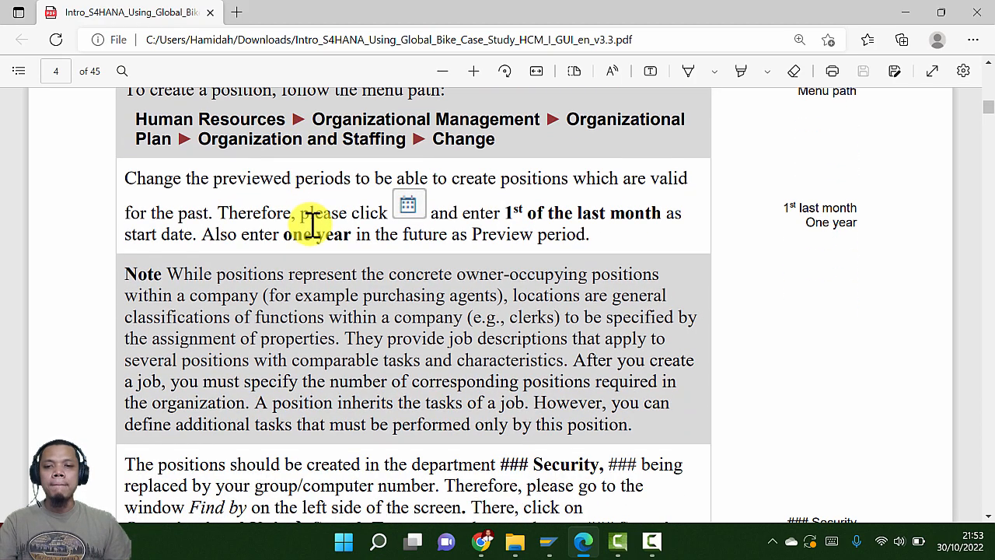
pyautogui.scroll(-2, 312, 224)
pyautogui.scroll(2, 315, 224)
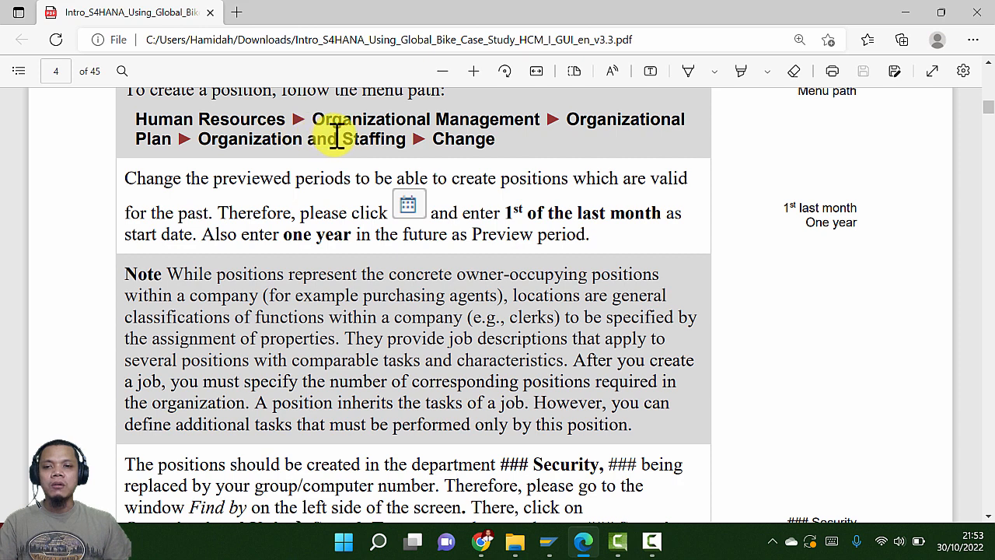
# In SAP Easy Access, expand Human Resources, collapse Personnel Management and expand Organizational Management
pyautogui.hotkey('alt', 'Tab')
pyautogui.hotkey('alt', 'Tab')
pyautogui.hotkey('alt', 'Tab')
pyautogui.hotkey('alt', 'Tab')
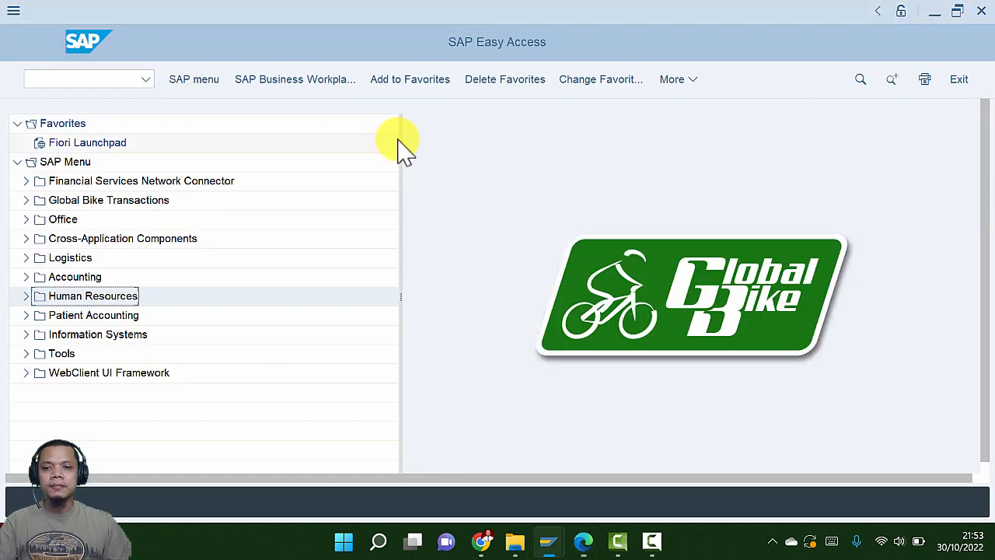
pyautogui.click(26, 296)
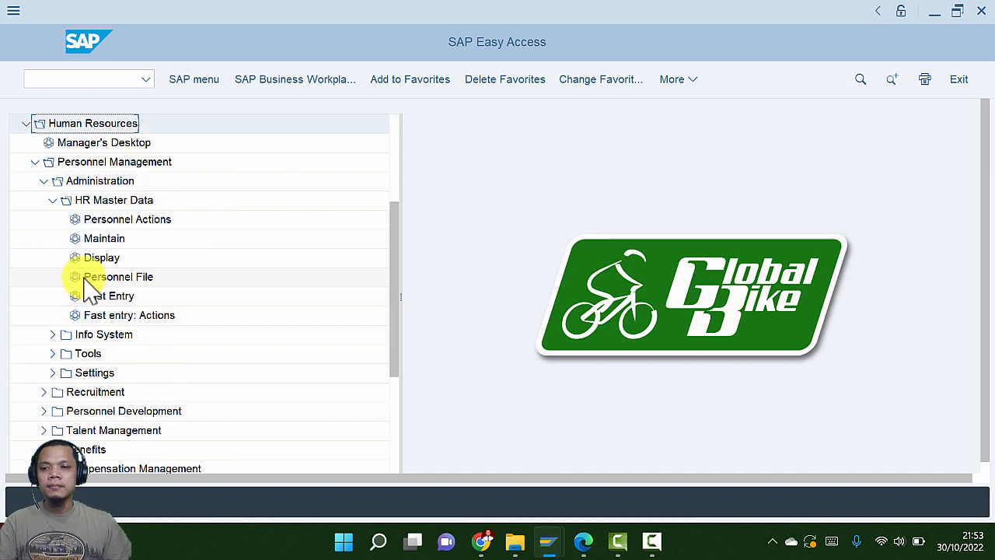
pyautogui.scroll(-2, 86, 286)
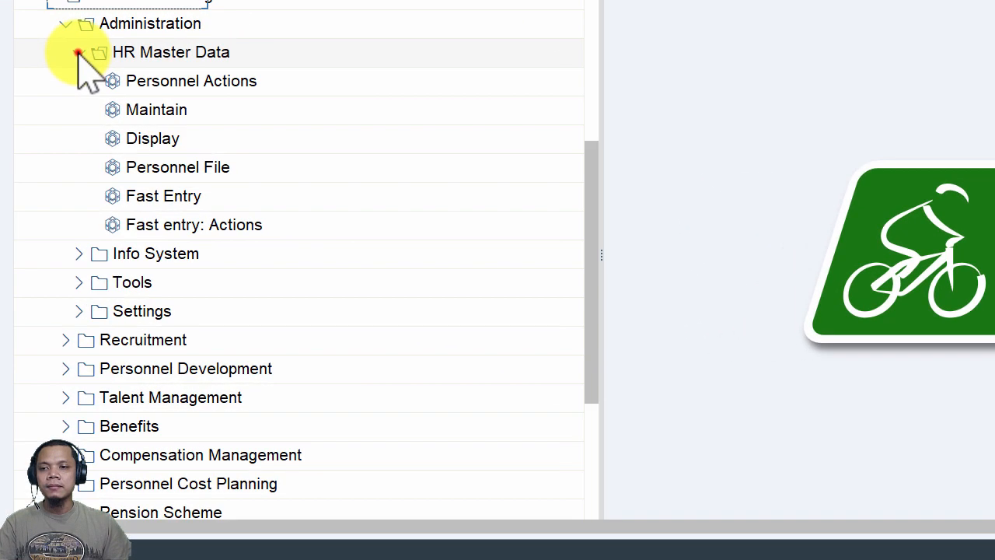
pyautogui.click(78, 52)
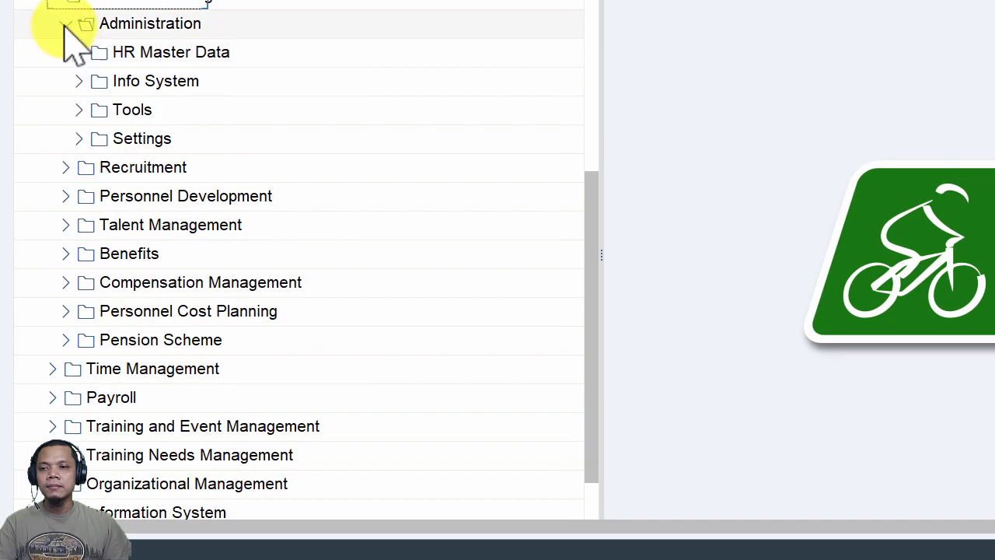
pyautogui.click(66, 23)
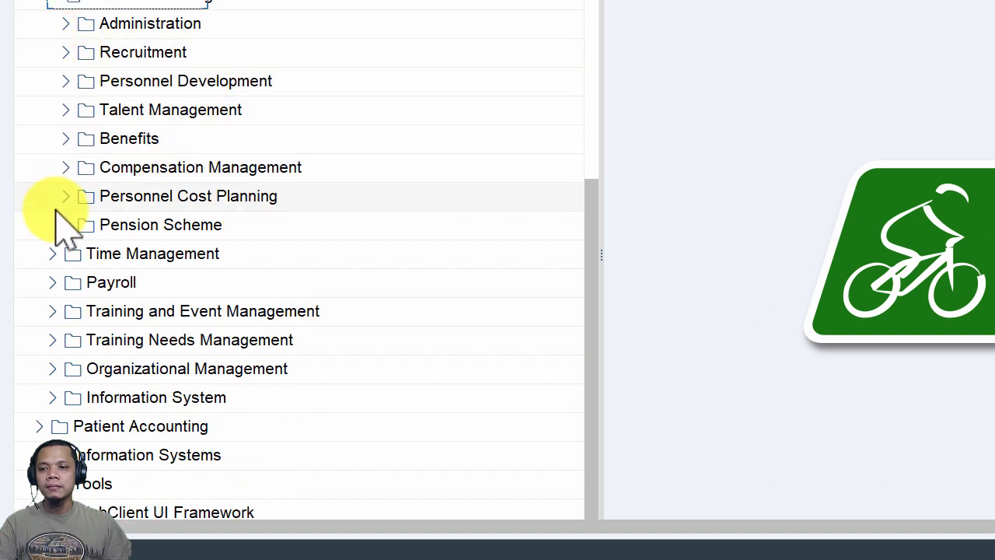
pyautogui.click(55, 6)
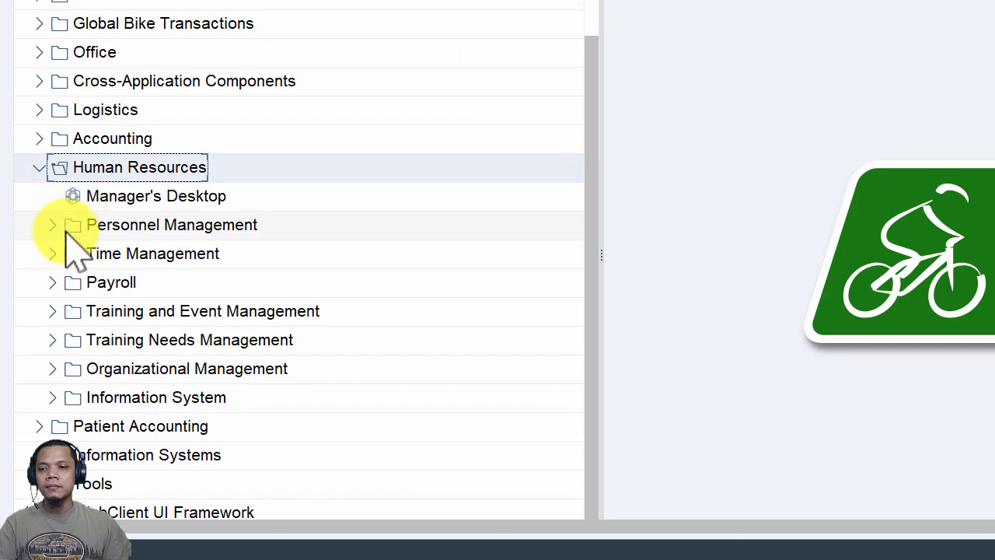
pyautogui.click(52, 369)
# Expand Organizational Plan > Organization and Staffing and launch its Change transaction
pyautogui.hotkey('alt', 'Tab')
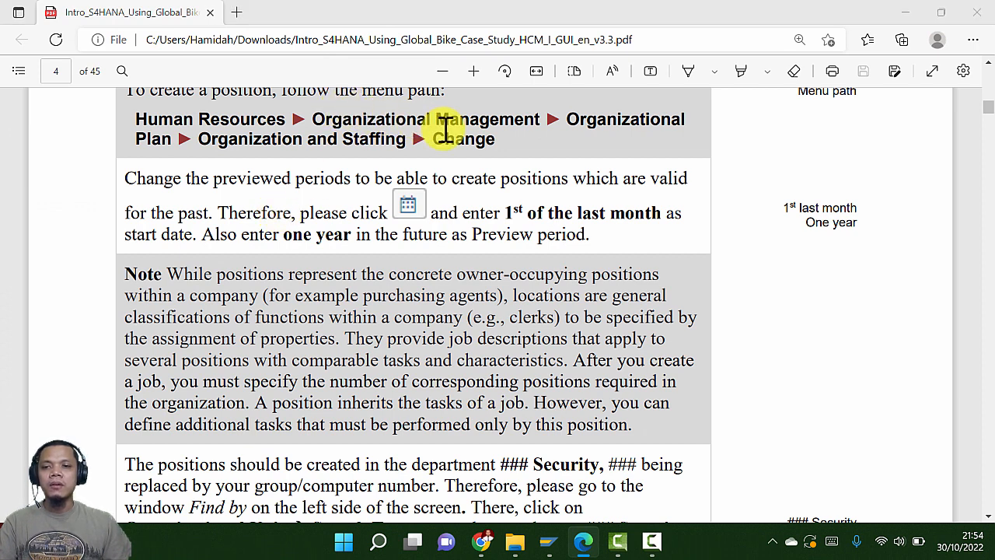
pyautogui.hotkey('alt', 'Tab')
pyautogui.scroll(-1, 311, 230)
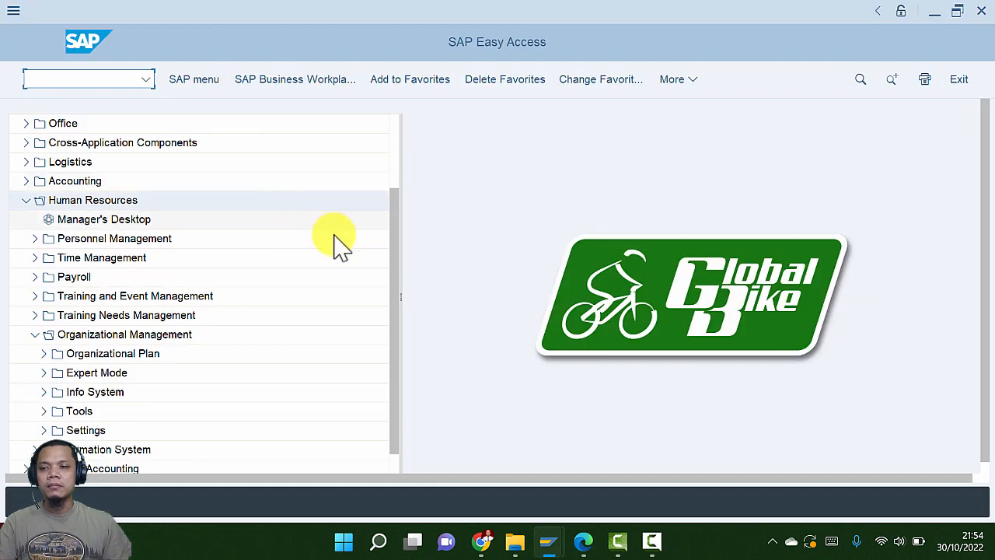
pyautogui.moveTo(395, 218); pyautogui.dragTo(388, 261)
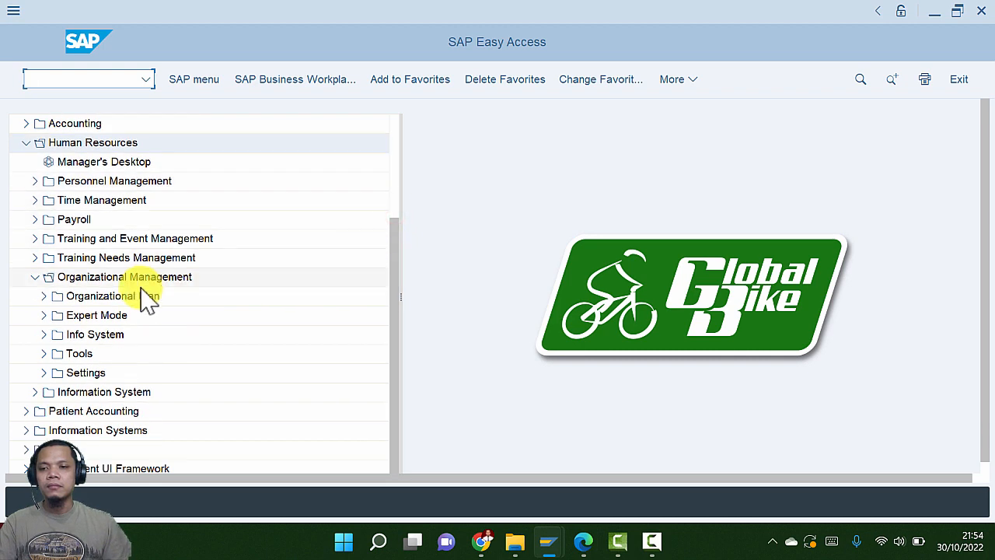
pyautogui.click(45, 297)
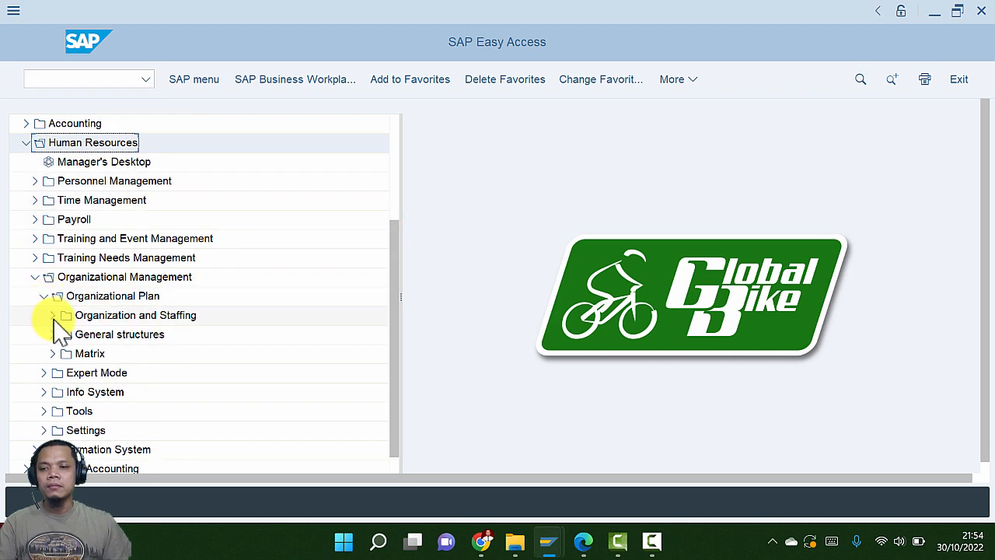
pyautogui.click(56, 316)
pyautogui.hotkey('alt', 'Tab')
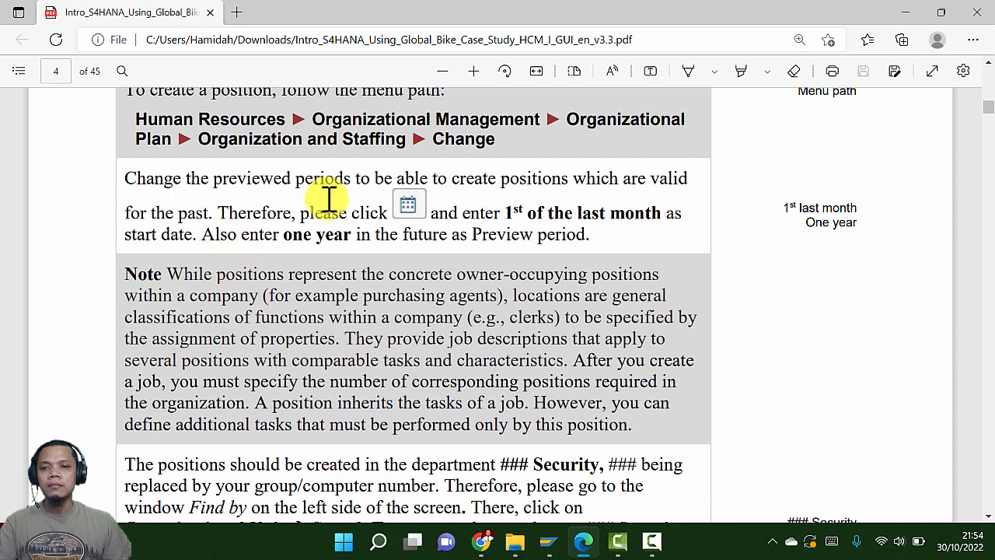
pyautogui.hotkey('alt', 'Tab')
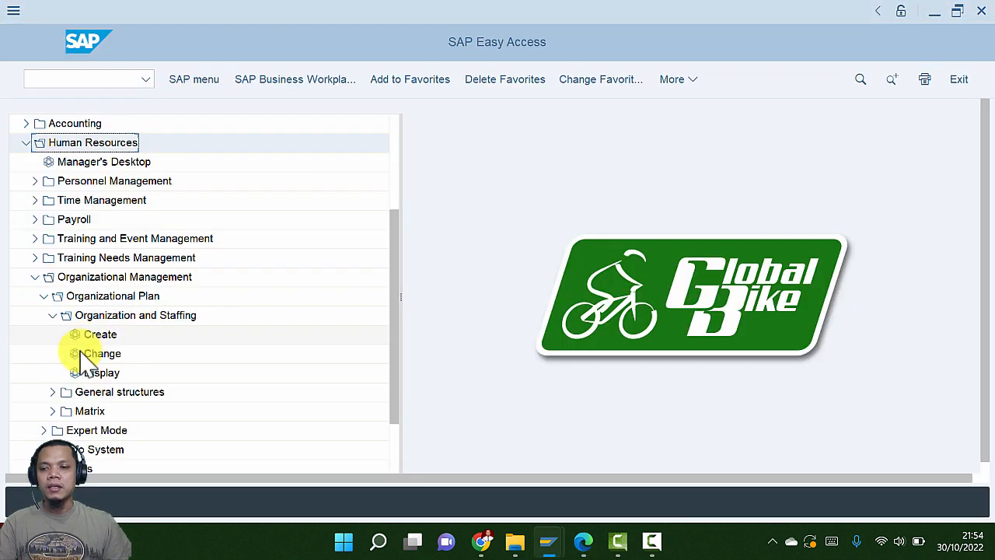
pyautogui.click(101, 354)
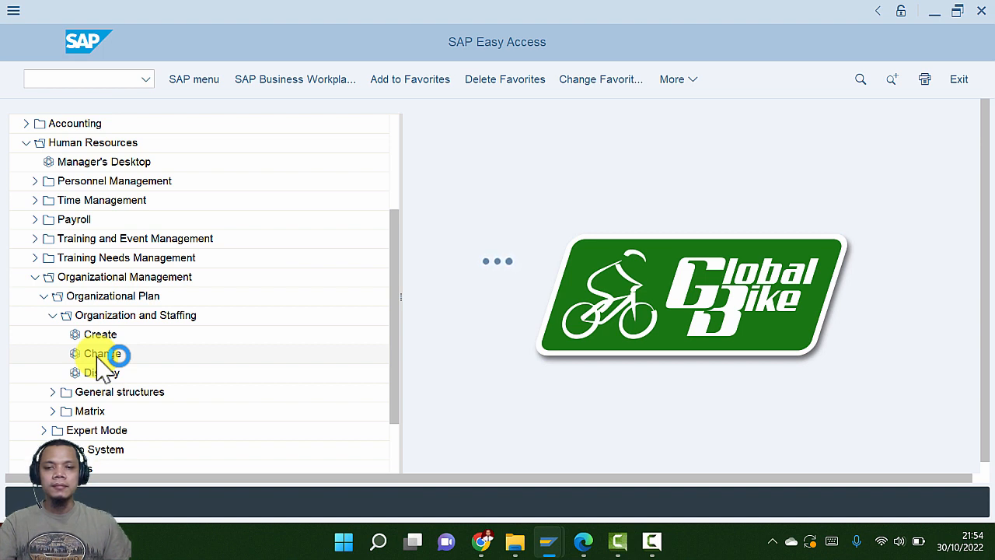
pyautogui.hotkey('alt', 'Tab')
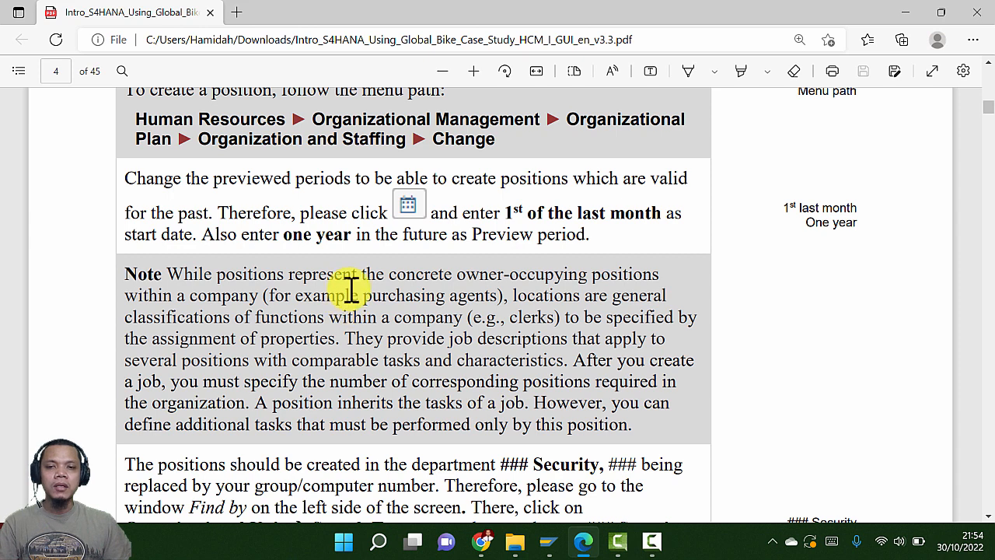
# Read the preview-period and Find by instructions in the PDF, then return to SAP
pyautogui.scroll(-2, 455, 241)
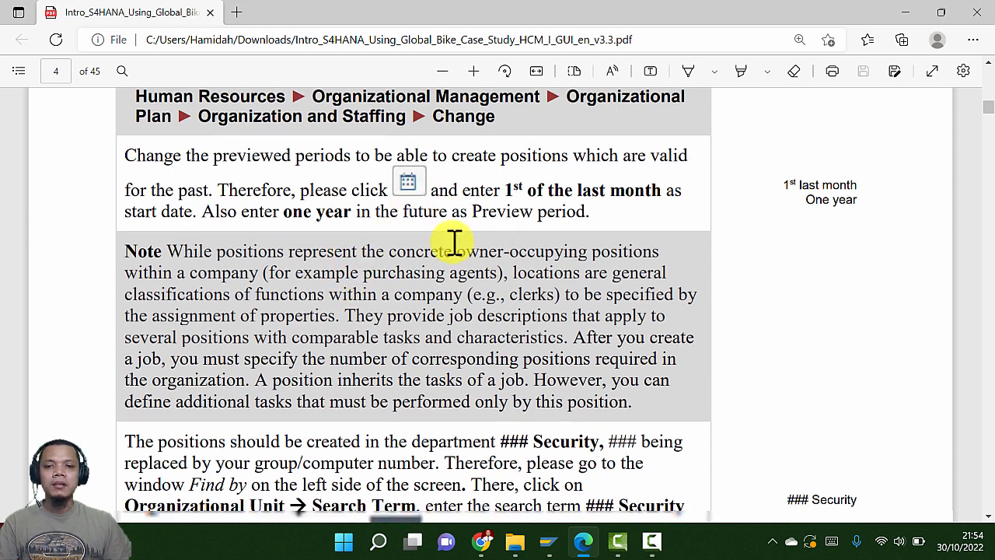
pyautogui.scroll(-2, 454, 241)
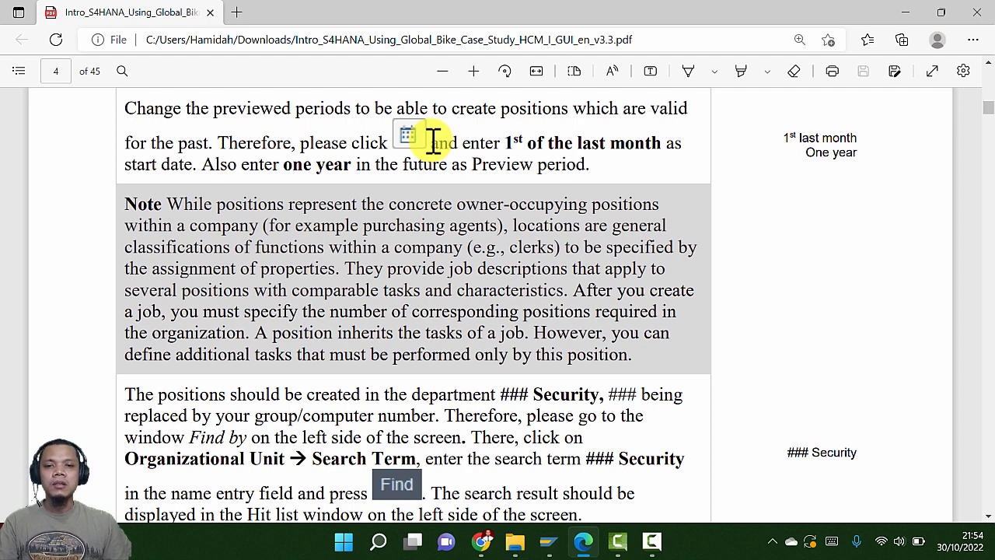
pyautogui.hotkey('alt', 'Tab')
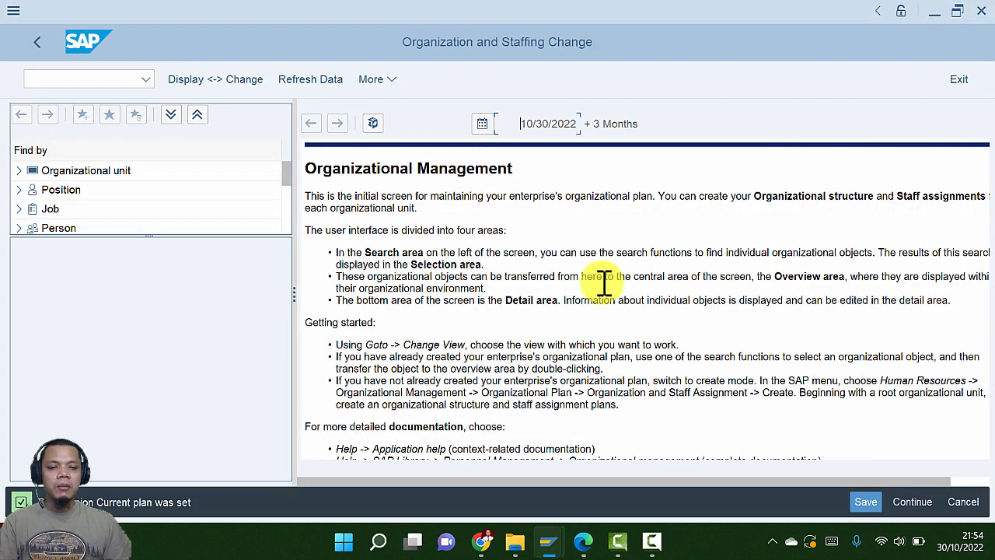
# Set the preview start date to 09/01/2022 with a time period of 1 Years
pyautogui.moveTo(962, 548)
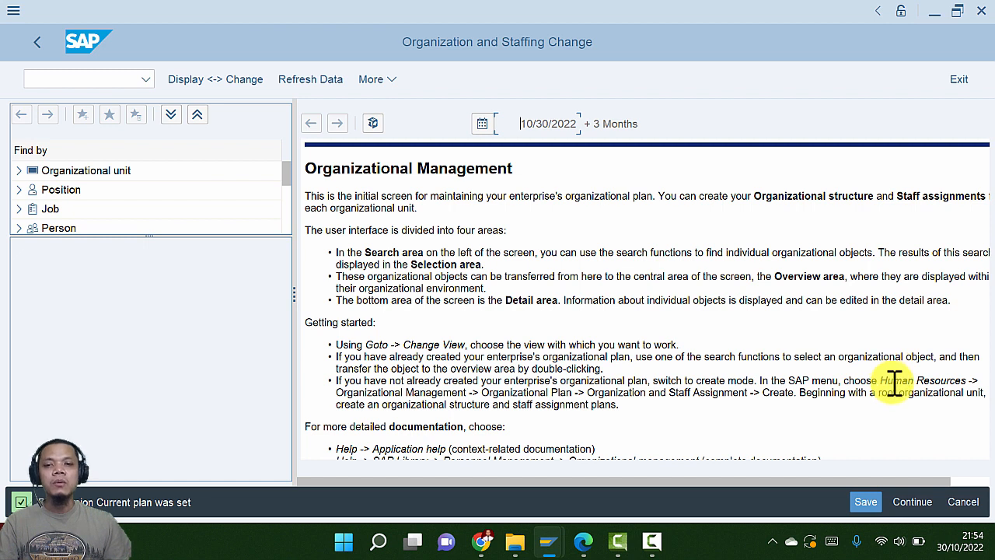
pyautogui.click(483, 124)
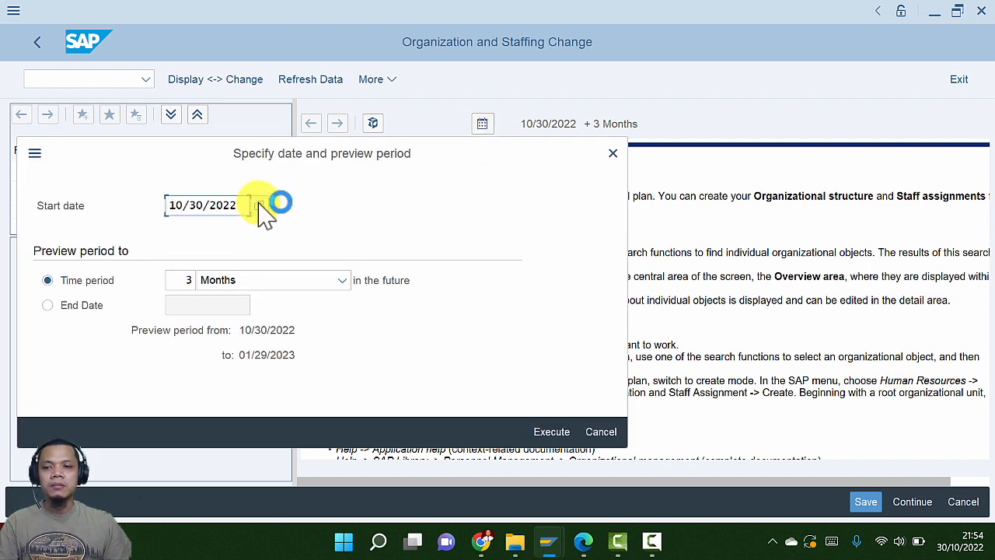
pyautogui.click(259, 204)
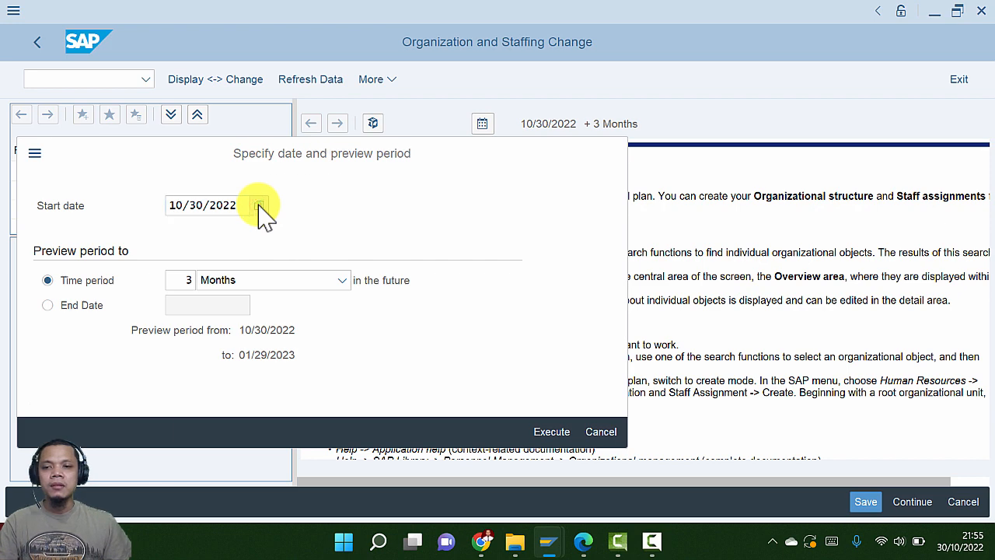
pyautogui.scroll(3, 284, 299)
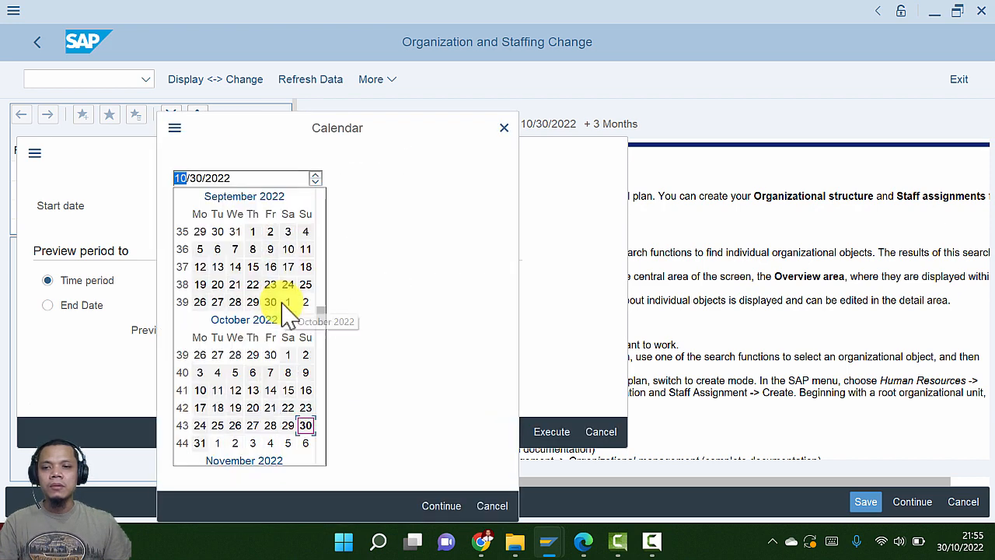
pyautogui.click(253, 231)
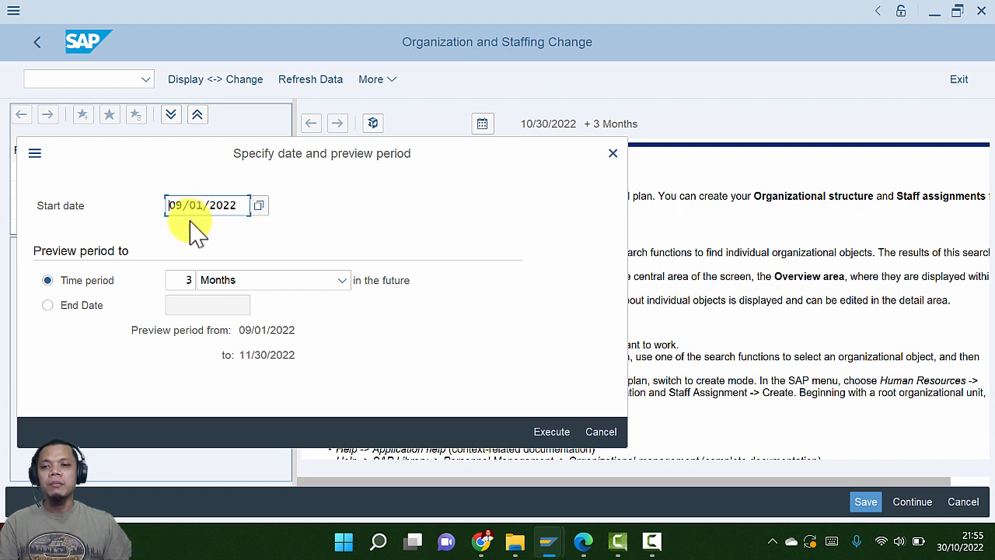
pyautogui.click(191, 280)
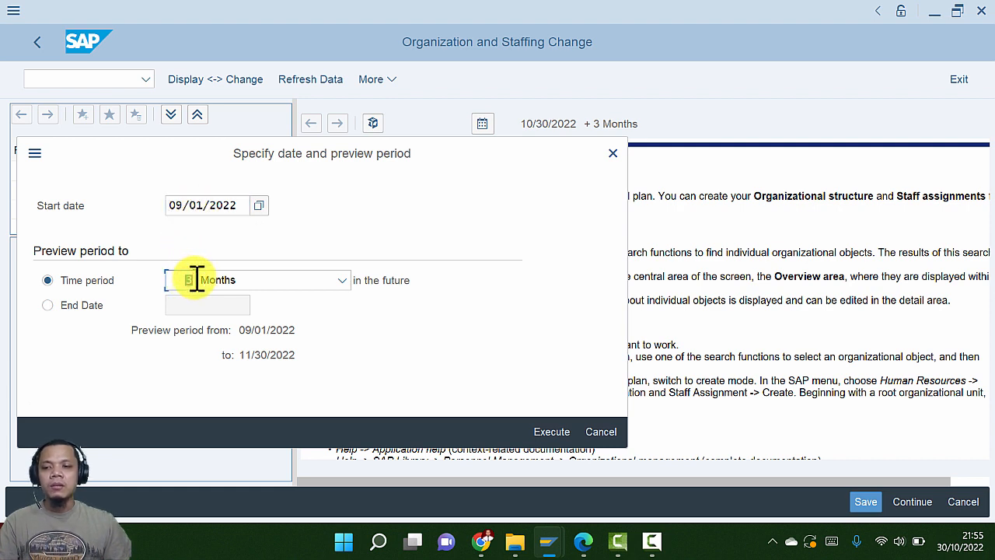
pyautogui.write('1')
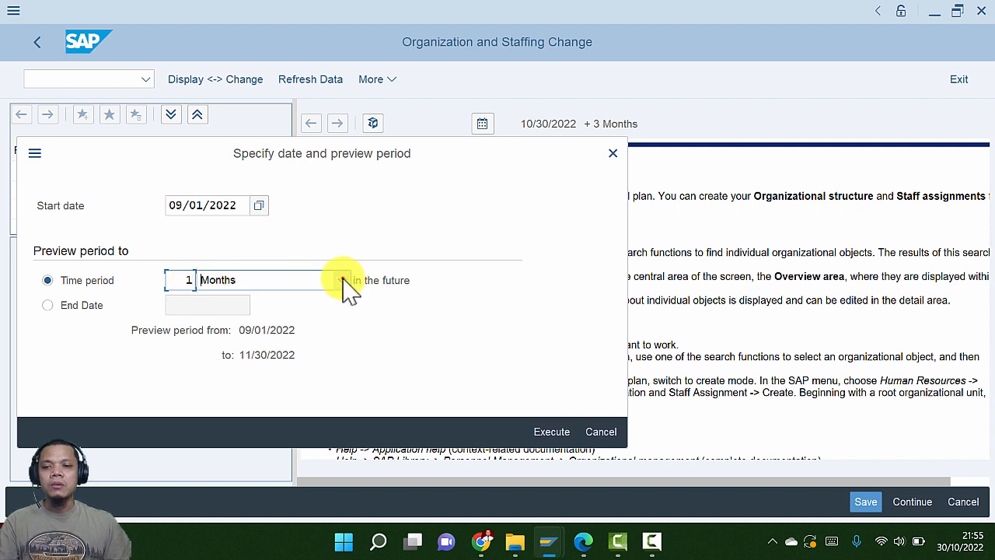
pyautogui.click(342, 280)
pyautogui.click(242, 379)
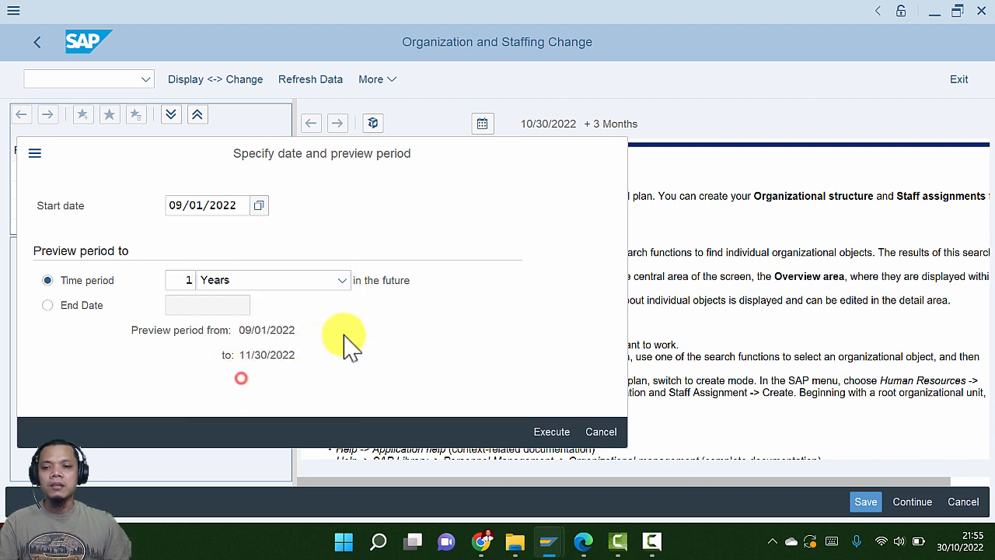
pyautogui.hotkey('alt', 'Tab')
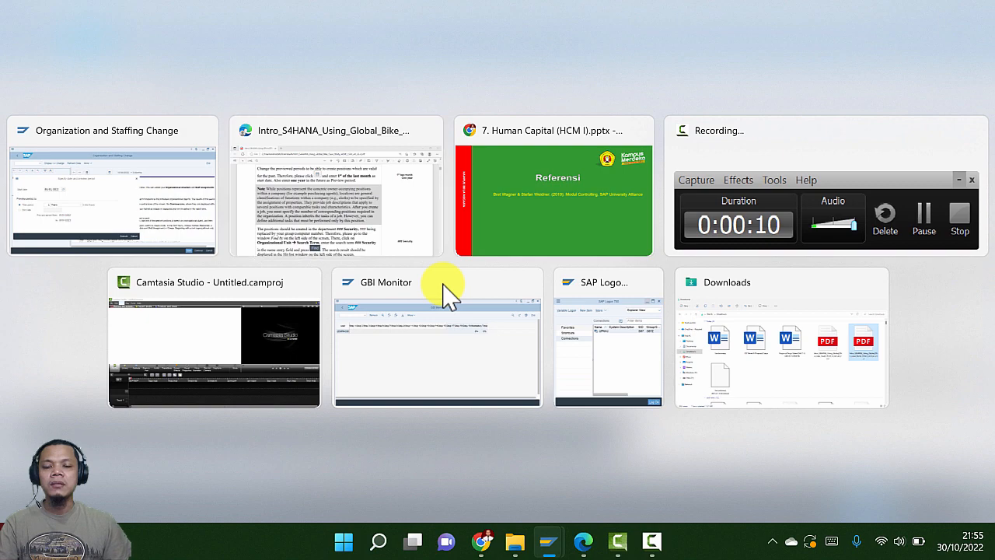
# Review the guide's page 4 search instructions, then return to the SAP date dialog
pyautogui.scroll(-2, 444, 288)
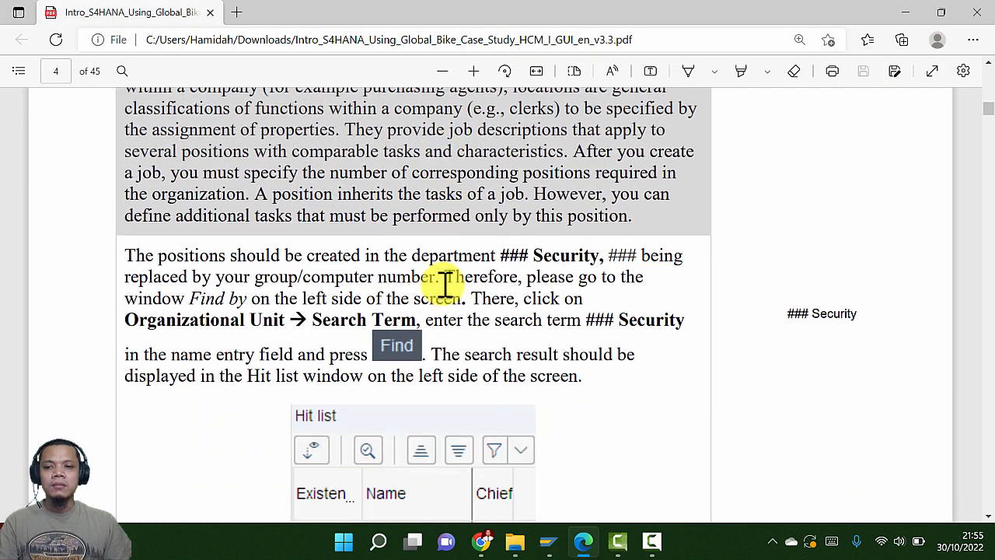
pyautogui.scroll(2, 444, 285)
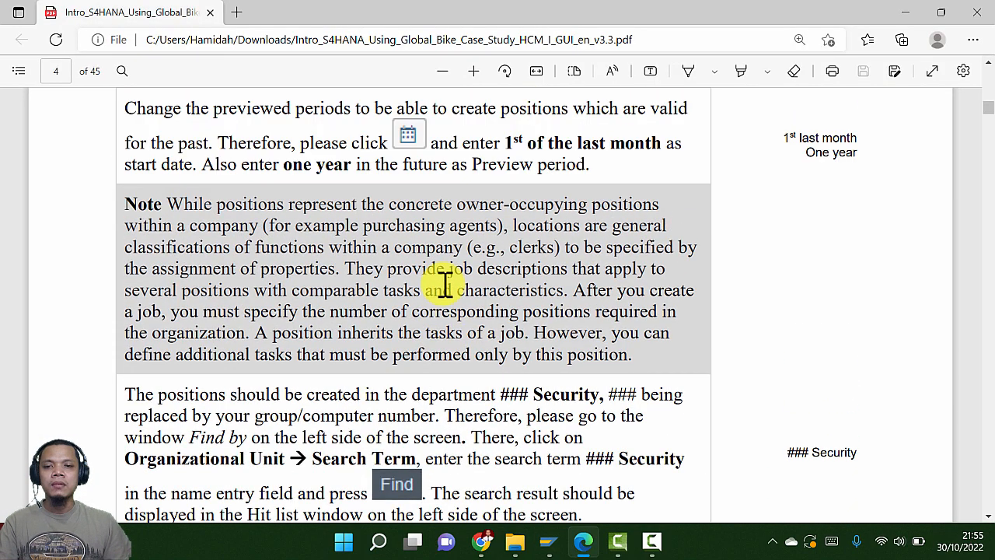
pyautogui.scroll(-3, 444, 285)
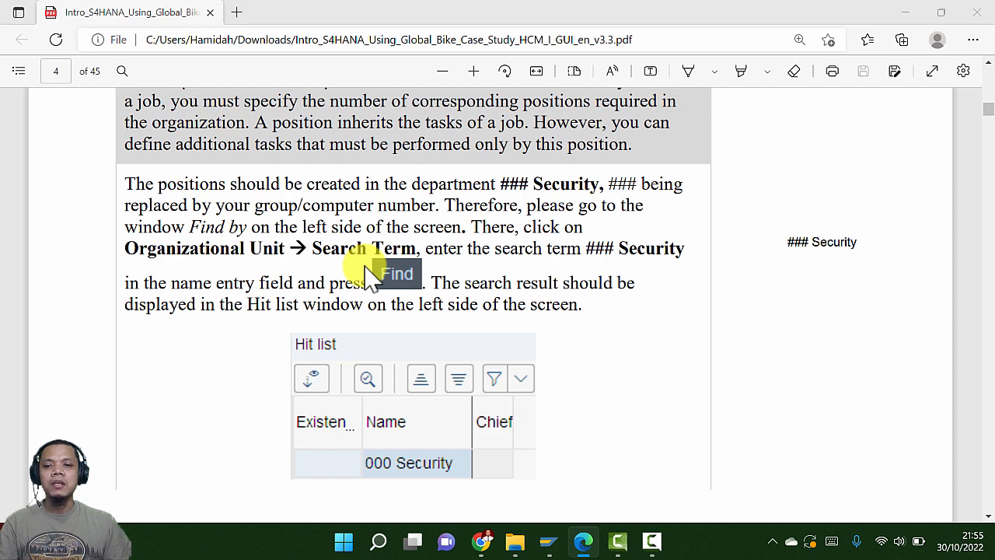
pyautogui.hotkey('alt', 'Tab')
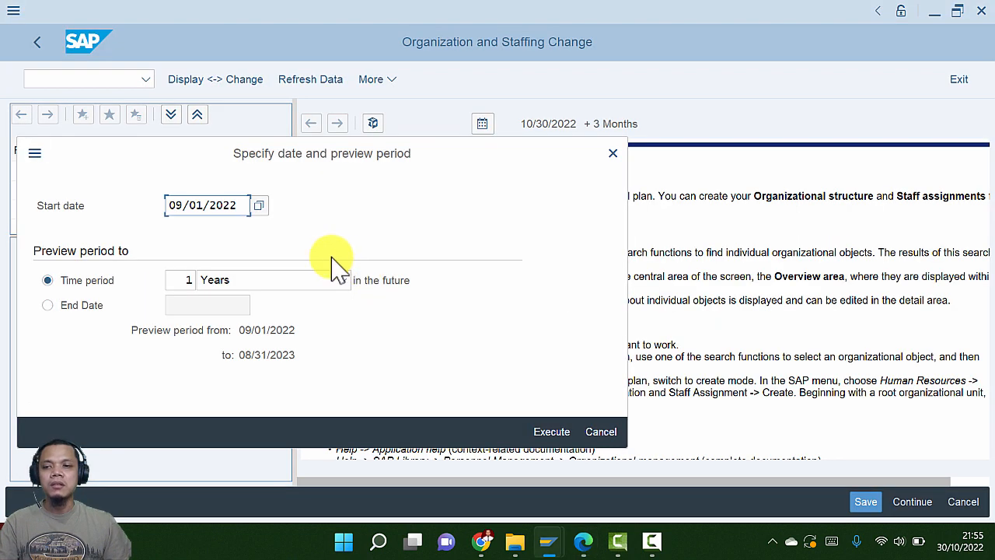
# Apply the 09/01/2022 + 1 Year period and search organizational units by term for 030 Security
pyautogui.click(548, 429)
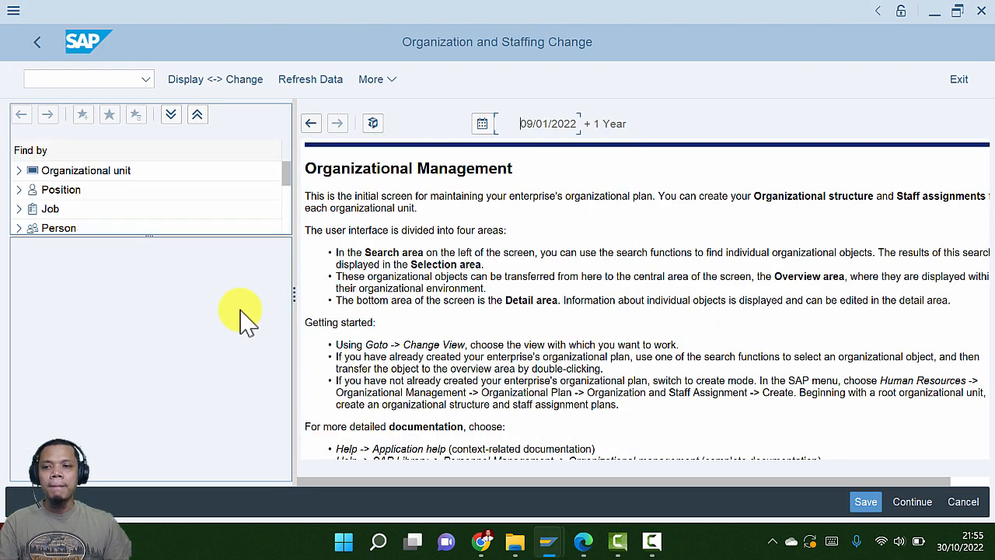
pyautogui.click(16, 171)
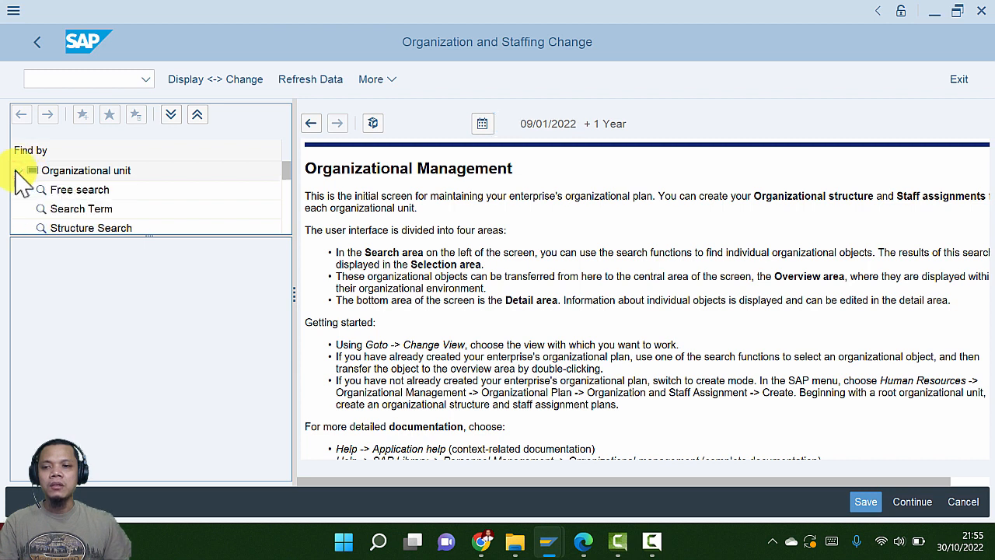
pyautogui.moveTo(146, 236); pyautogui.dragTo(132, 345)
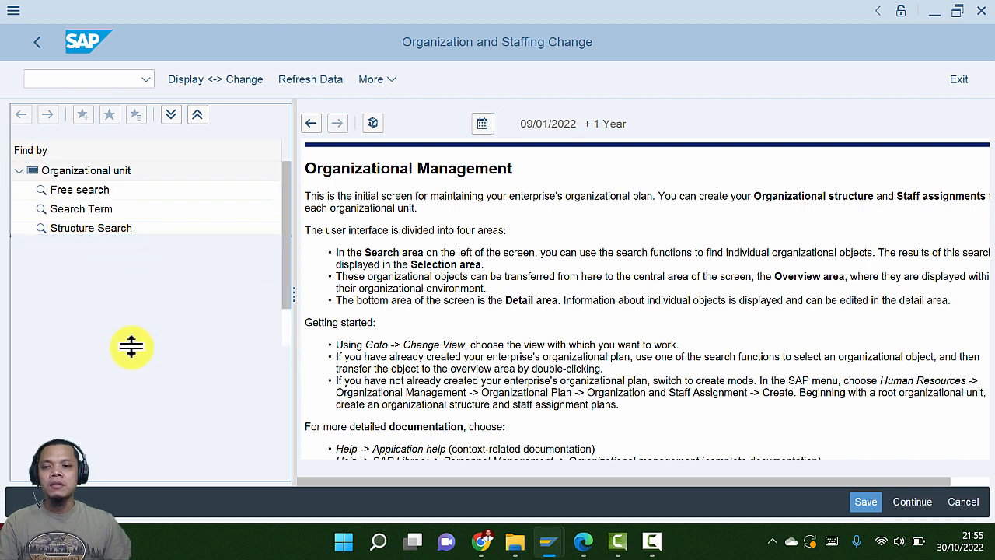
pyautogui.click(68, 210)
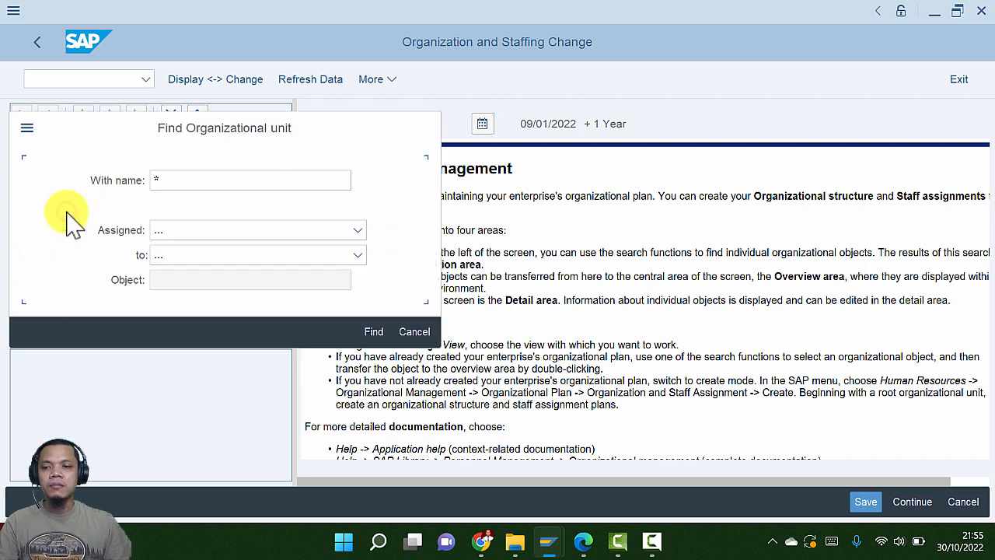
pyautogui.hotkey('alt', 'Tab')
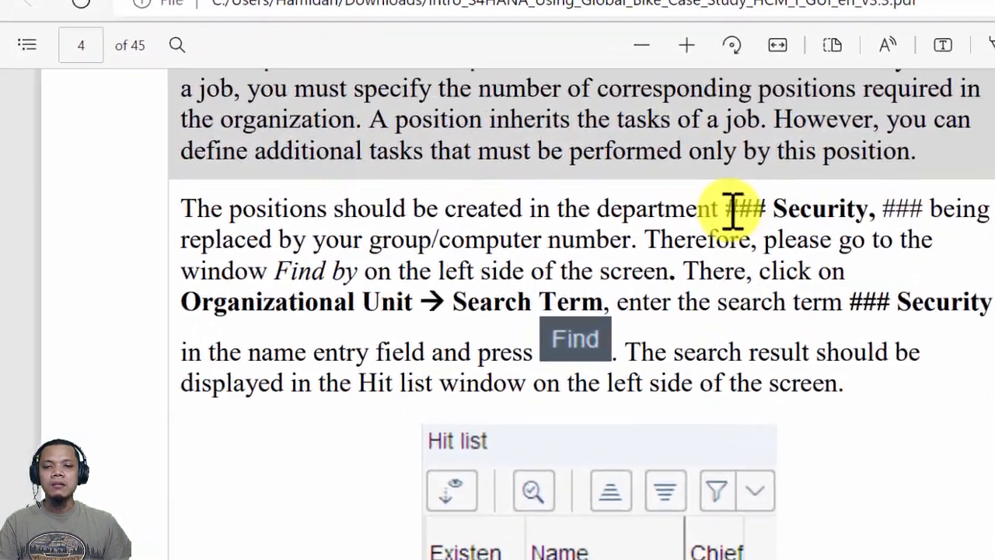
pyautogui.hotkey('alt', 'Tab')
pyautogui.click(256, 201)
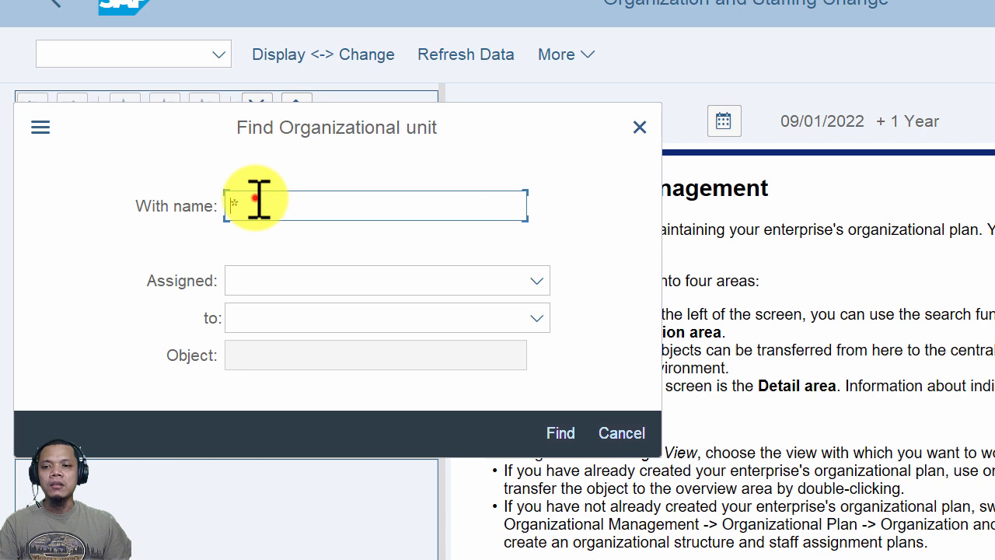
pyautogui.moveTo(258, 200); pyautogui.dragTo(214, 200)
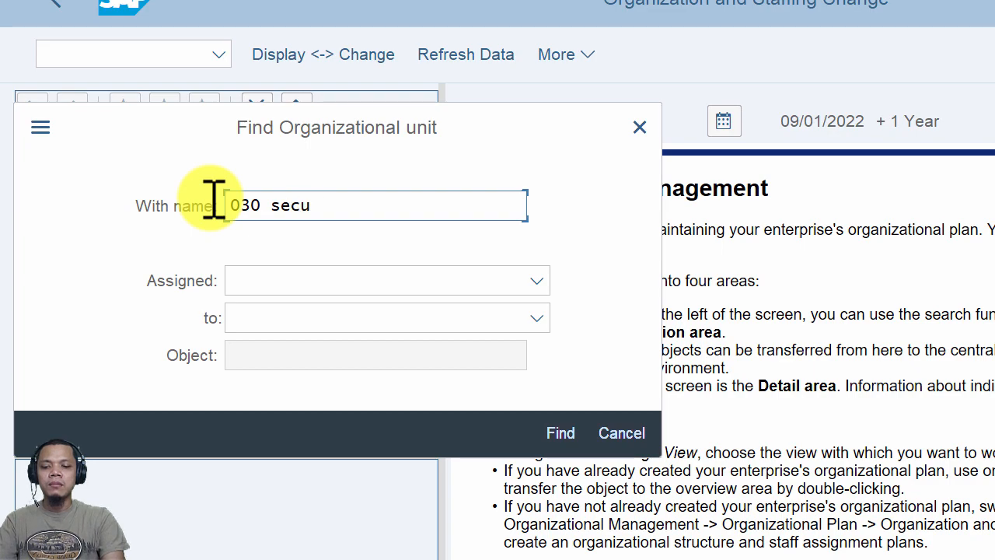
pyautogui.click(558, 435)
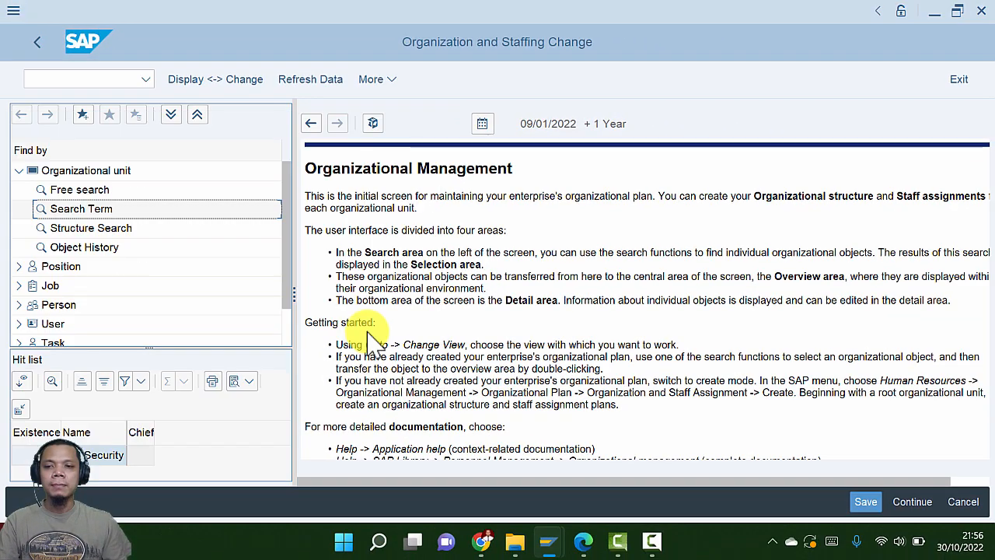
# Enlarge the hit list and widen its name column to show 030 Security
pyautogui.moveTo(288, 233); pyautogui.dragTo(273, 304)
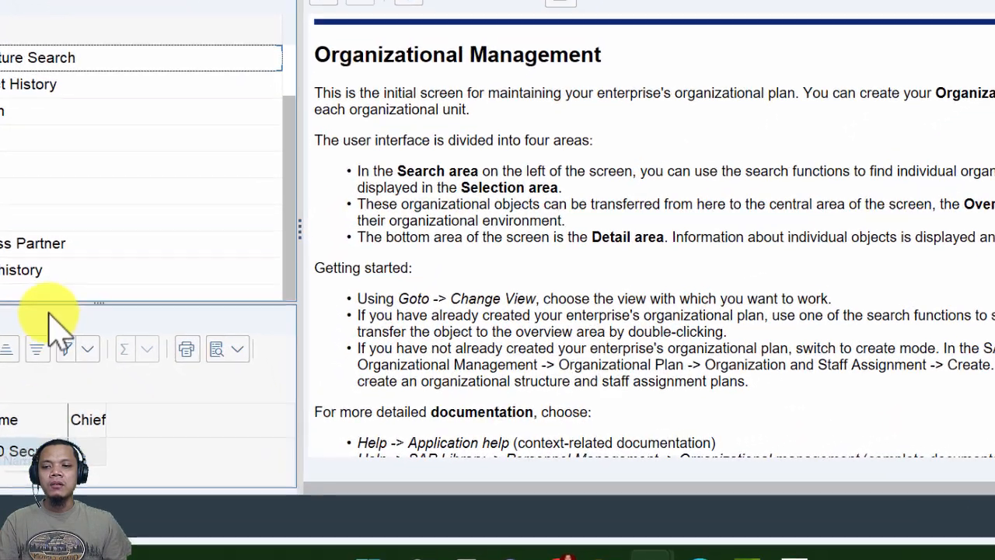
pyautogui.moveTo(98, 299); pyautogui.dragTo(98, 150)
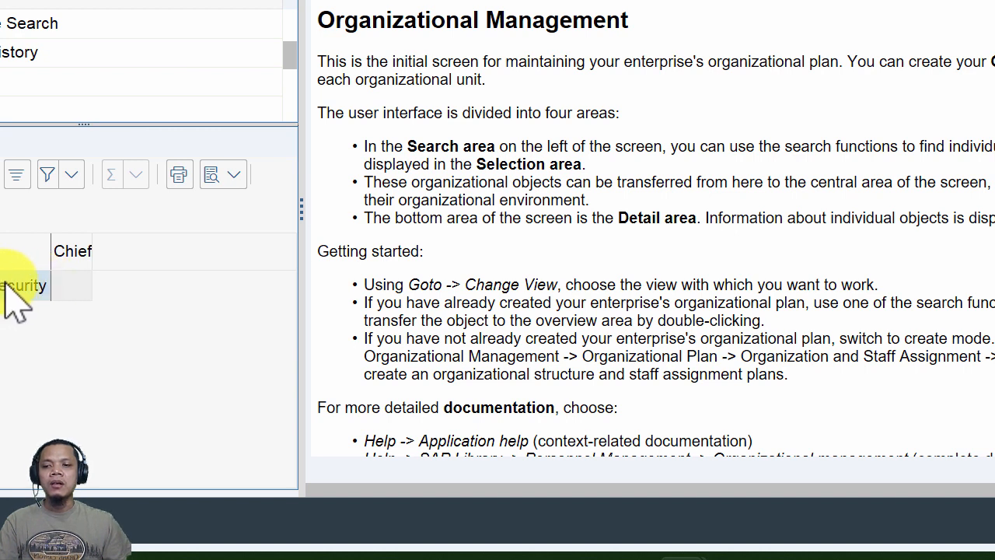
pyautogui.moveTo(50, 247); pyautogui.dragTo(127, 259)
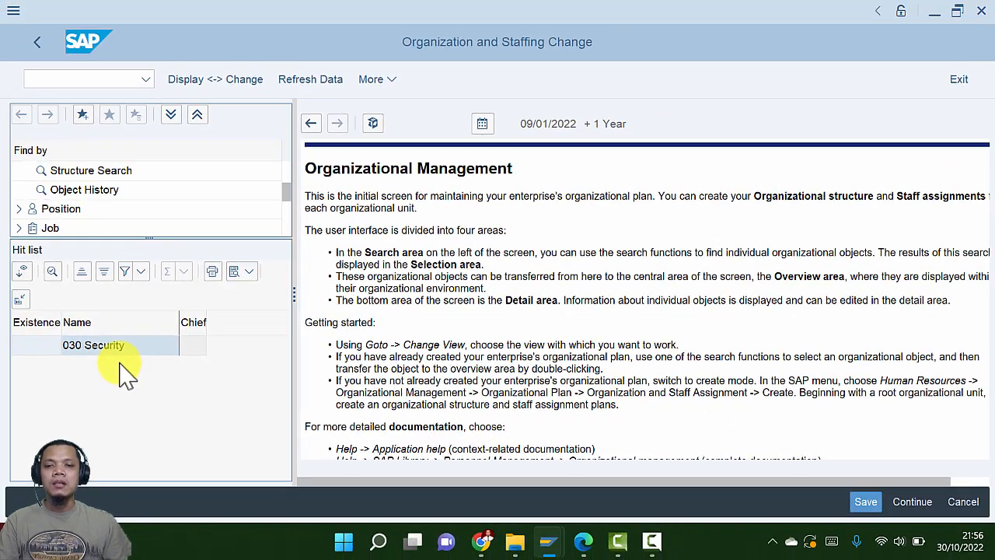
pyautogui.hotkey('alt', 'Tab')
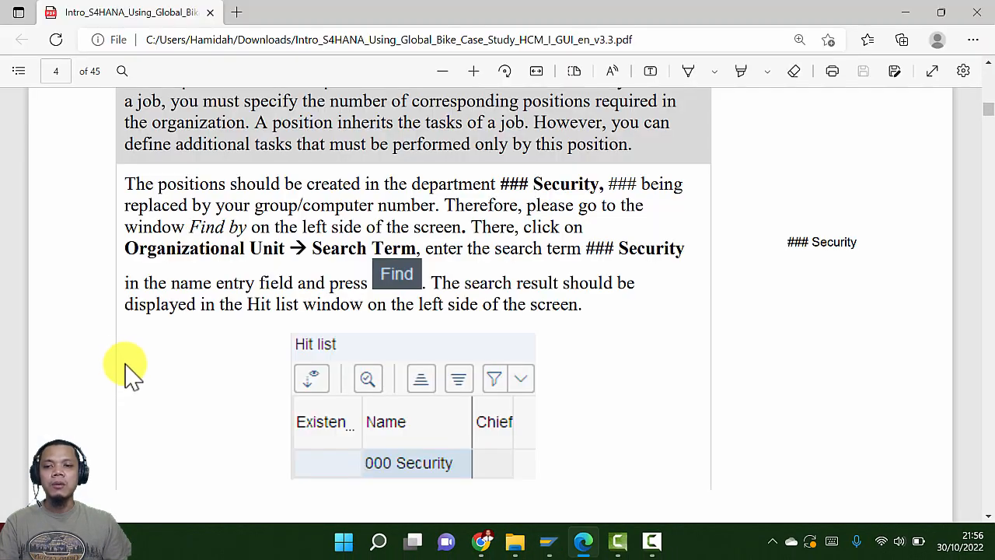
pyautogui.scroll(-10, 148, 381)
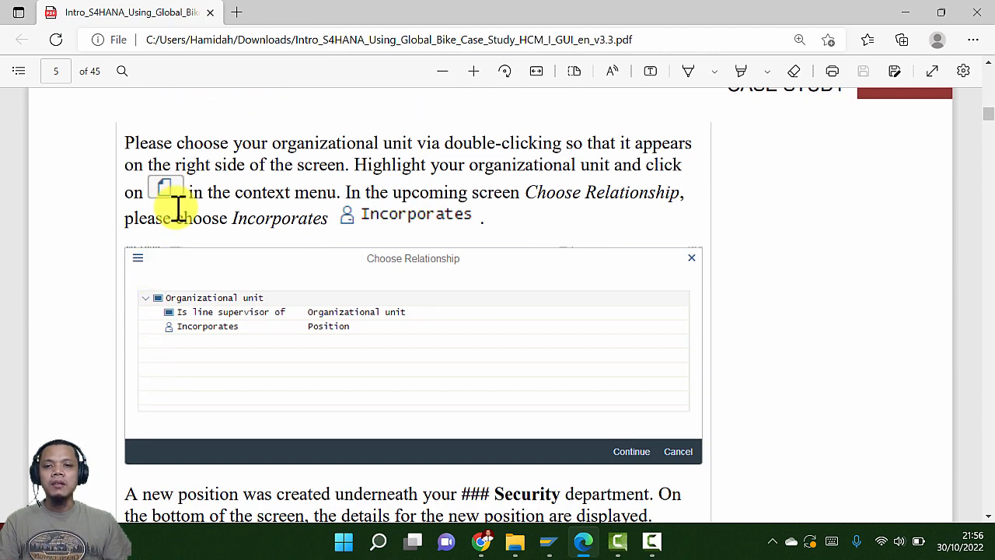
pyautogui.scroll(3, 329, 295)
pyautogui.scroll(-3, 326, 303)
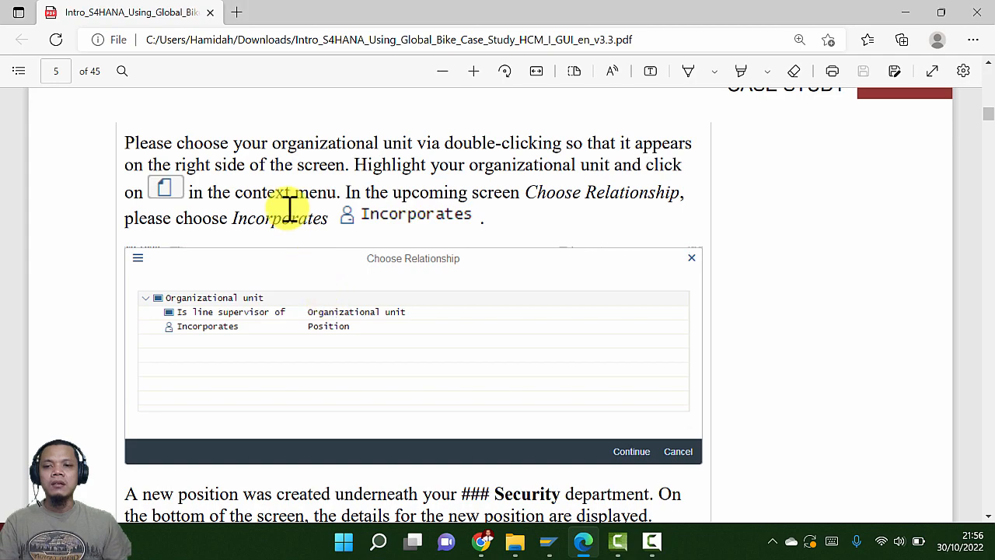
pyautogui.hotkey('alt', 'Tab')
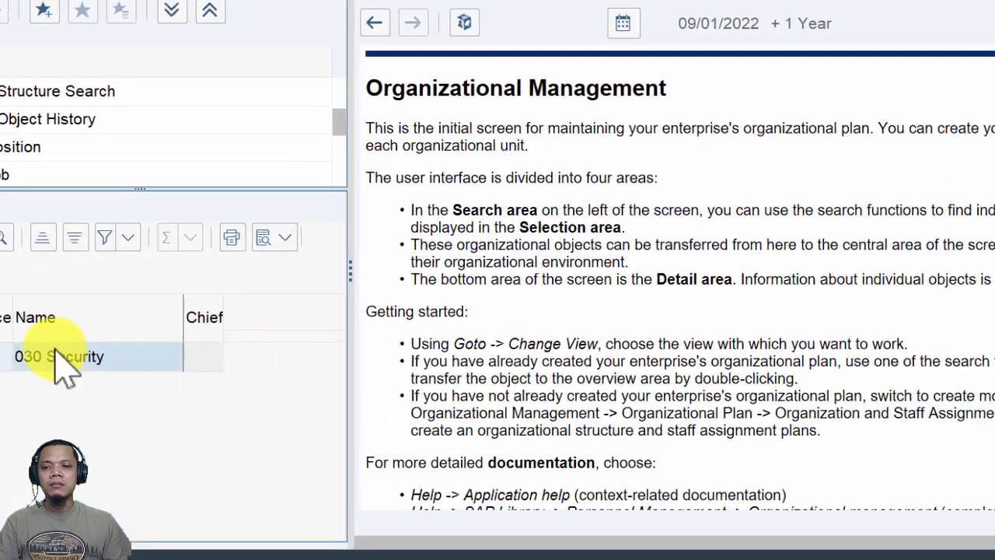
# Open 030 Security from the hit list and create a new object under it
pyautogui.doubleClick(54, 352)
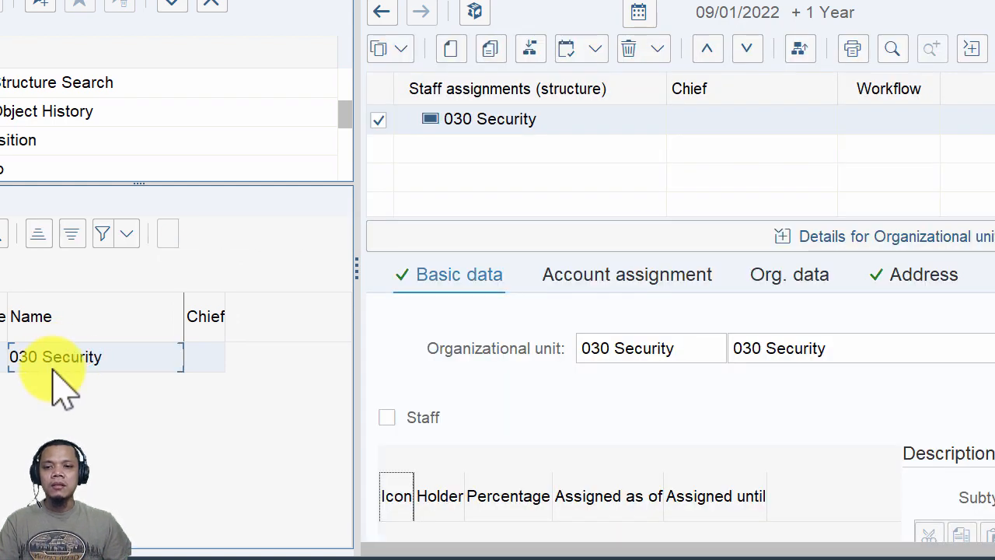
pyautogui.click(450, 50)
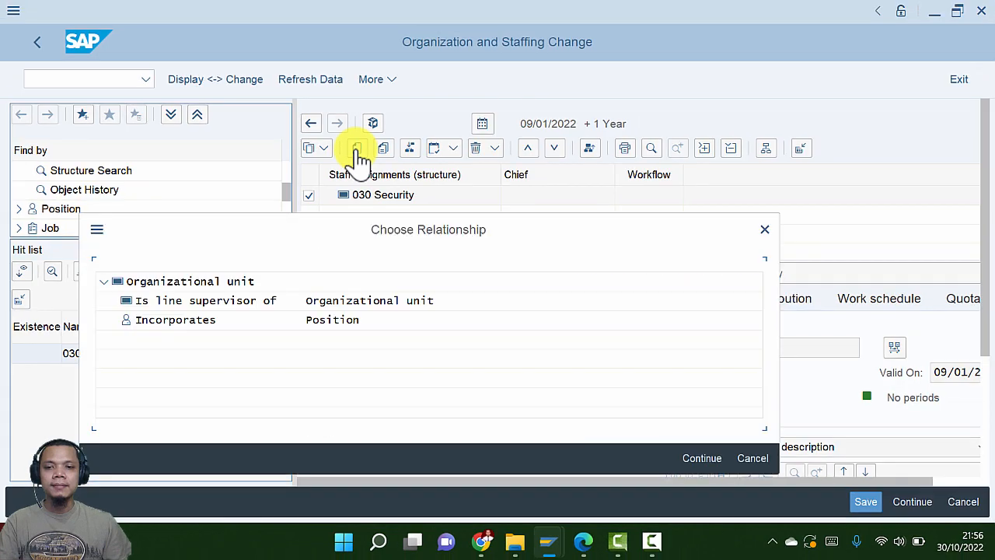
pyautogui.hotkey('alt', 'Tab')
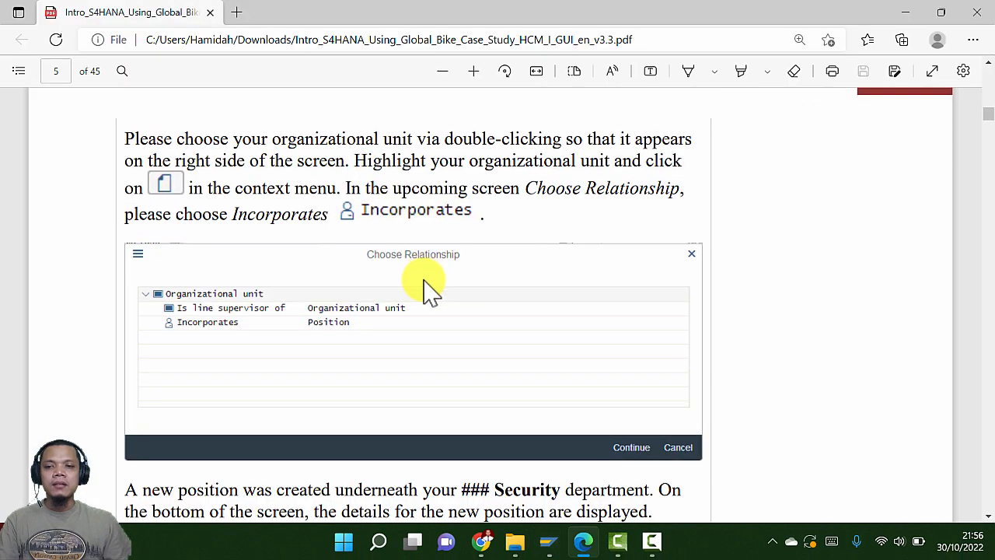
pyautogui.scroll(-3, 427, 288)
pyautogui.scroll(1, 422, 262)
pyautogui.scroll(2, 342, 233)
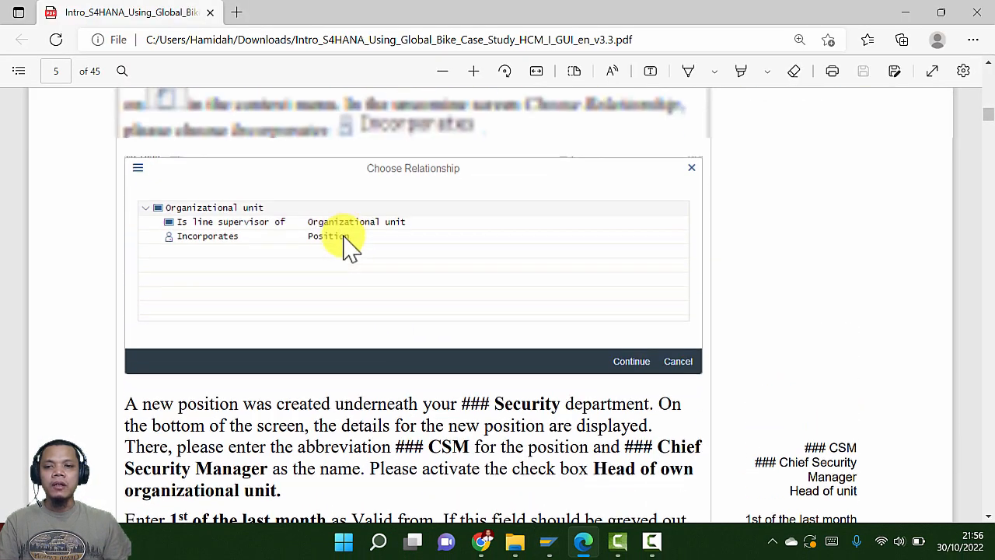
pyautogui.scroll(-5, 349, 276)
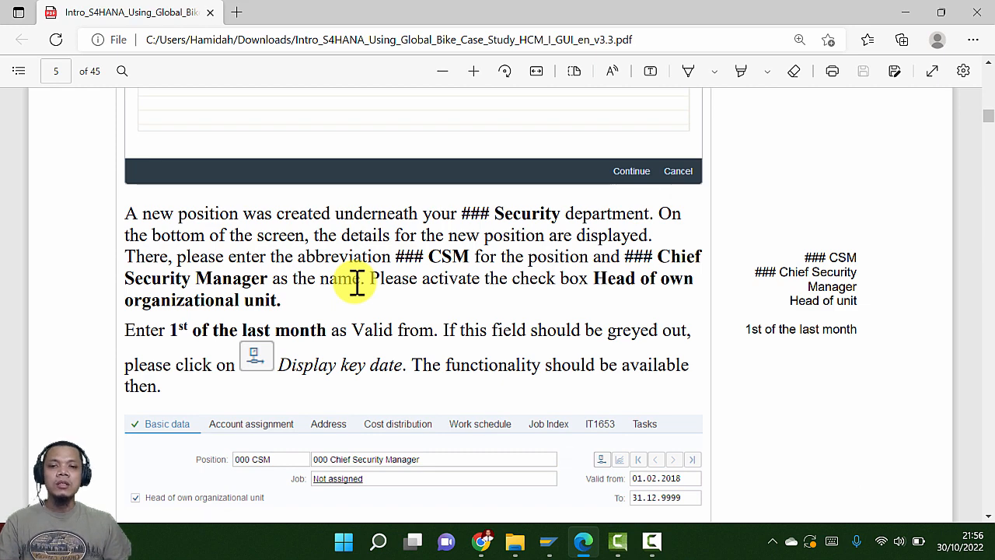
pyautogui.hotkey('alt', 'Tab')
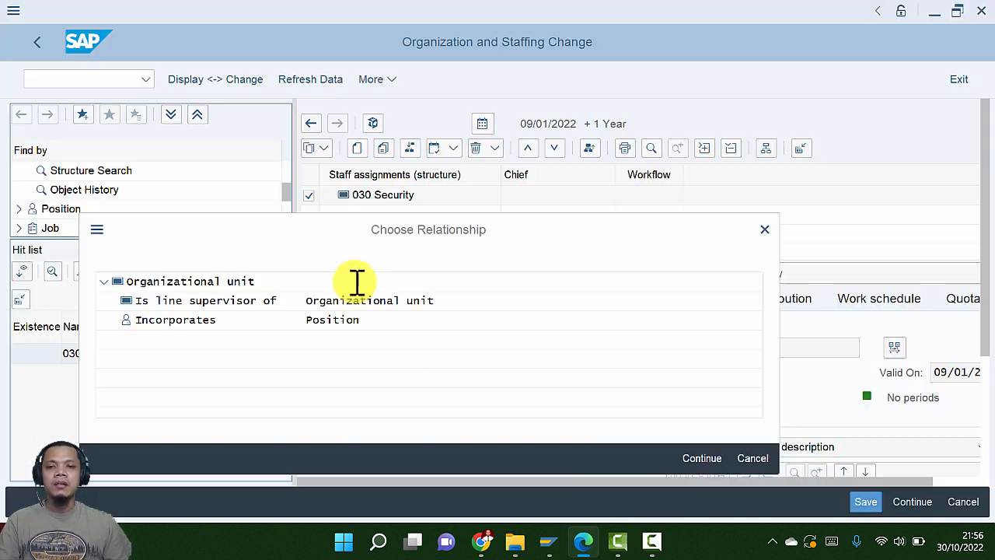
# Create a position under 030 Security via Incorporates and look up its required abbreviation
pyautogui.doubleClick(156, 321)
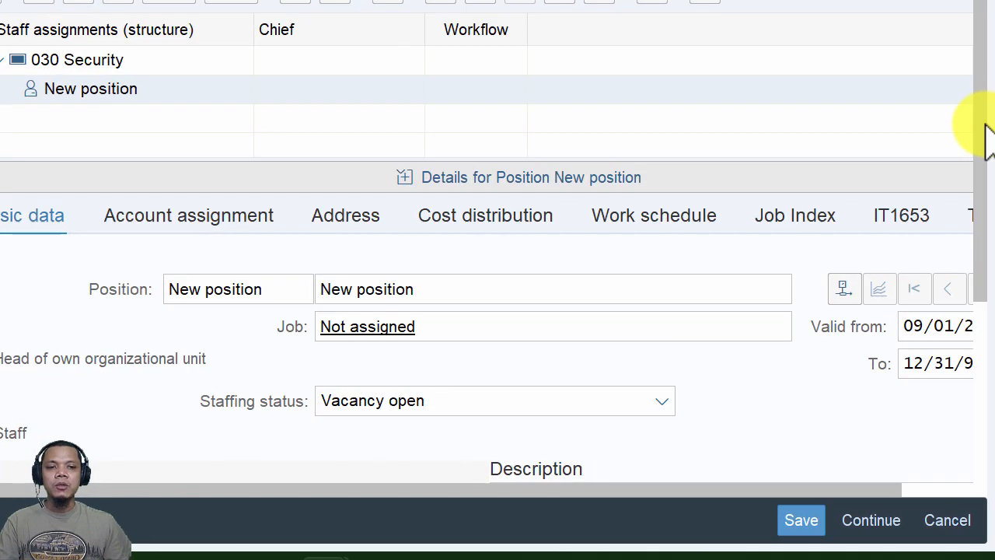
pyautogui.moveTo(977, 145); pyautogui.dragTo(977, 158)
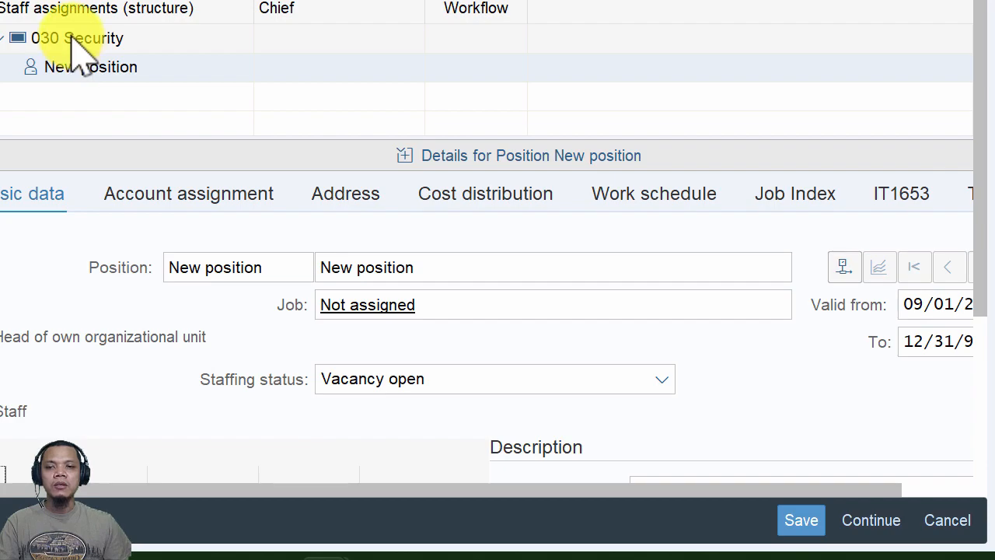
pyautogui.hotkey('alt', 'Tab')
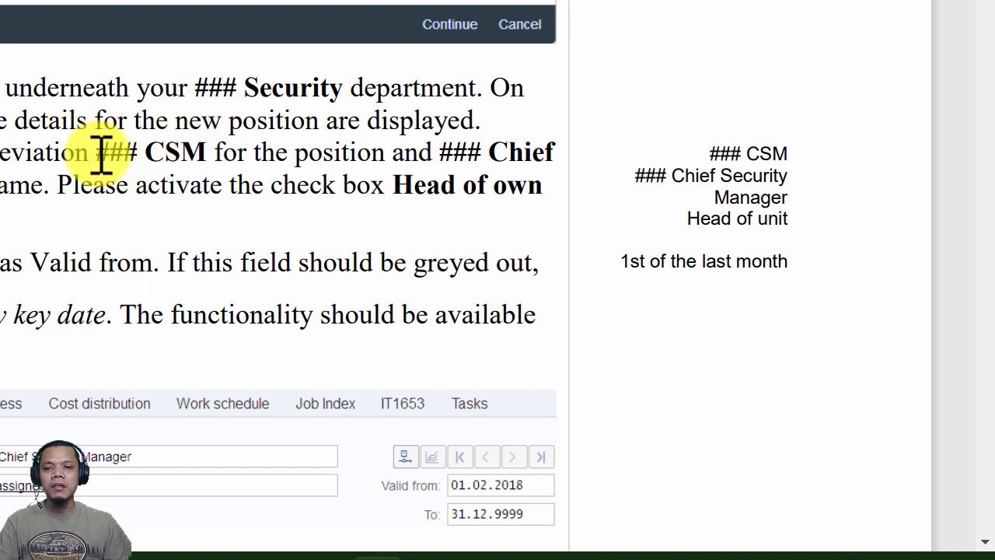
pyautogui.moveTo(101, 152); pyautogui.dragTo(179, 156)
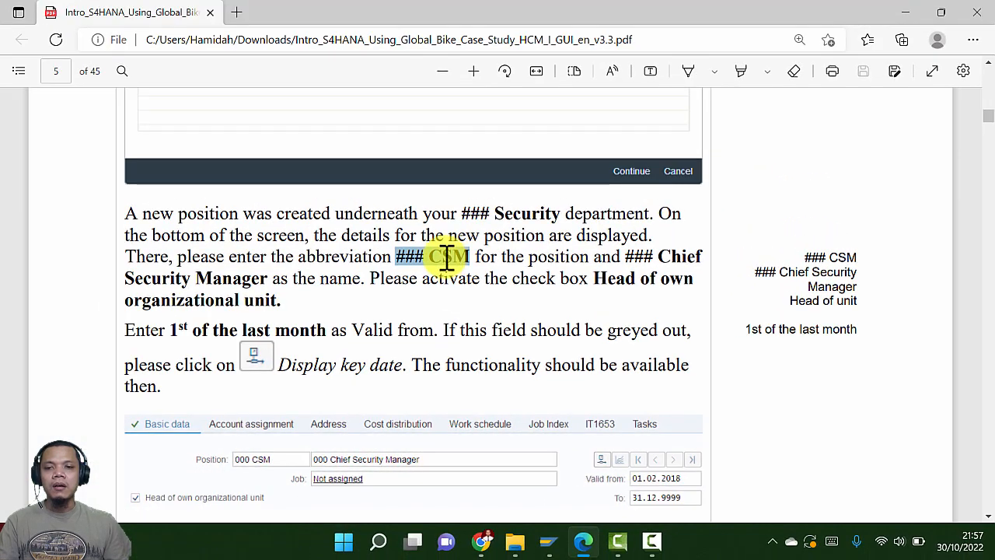
pyautogui.hotkey('alt', 'Tab')
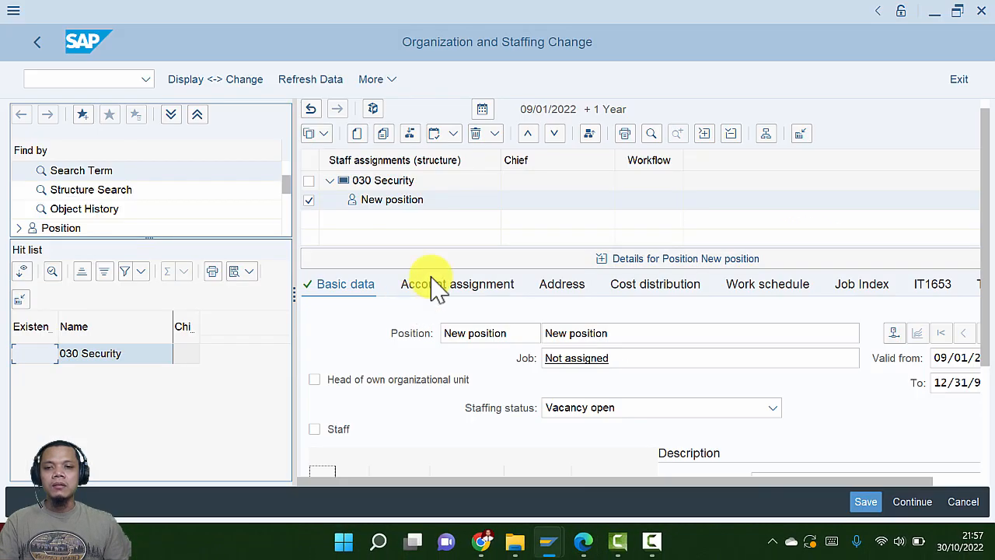
# Replace the default position abbreviation with 030 CSM
pyautogui.moveTo(515, 336); pyautogui.dragTo(428, 335)
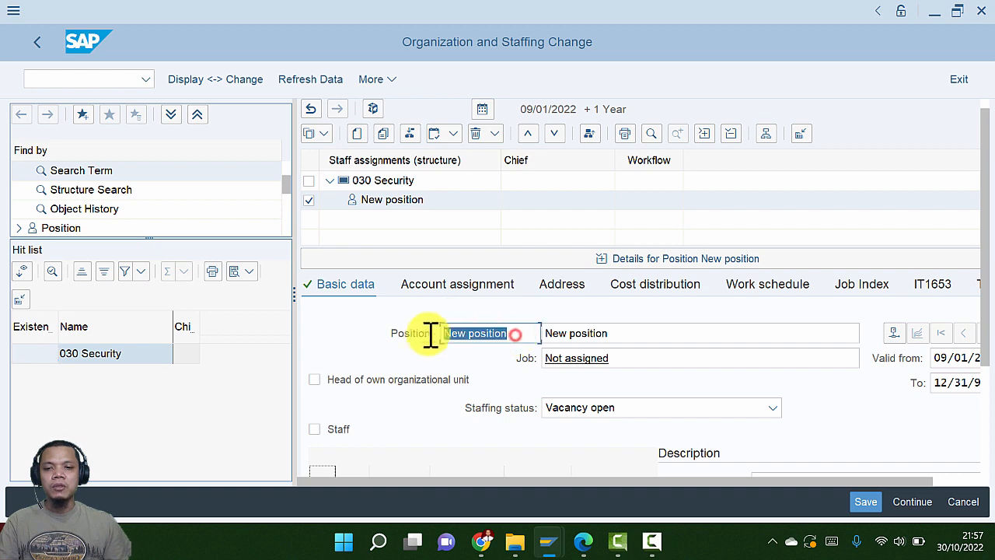
pyautogui.write('030')
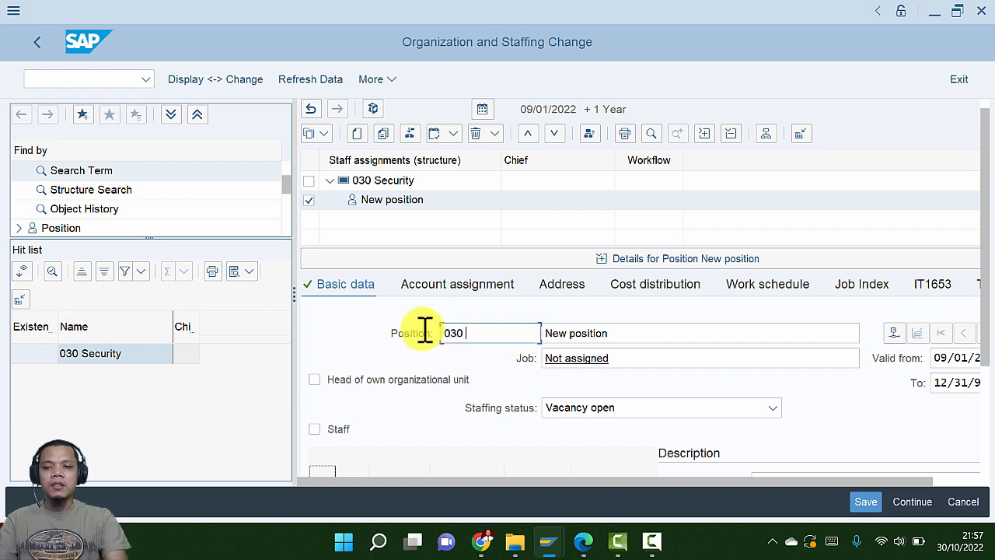
pyautogui.hotkey('alt', 'Tab')
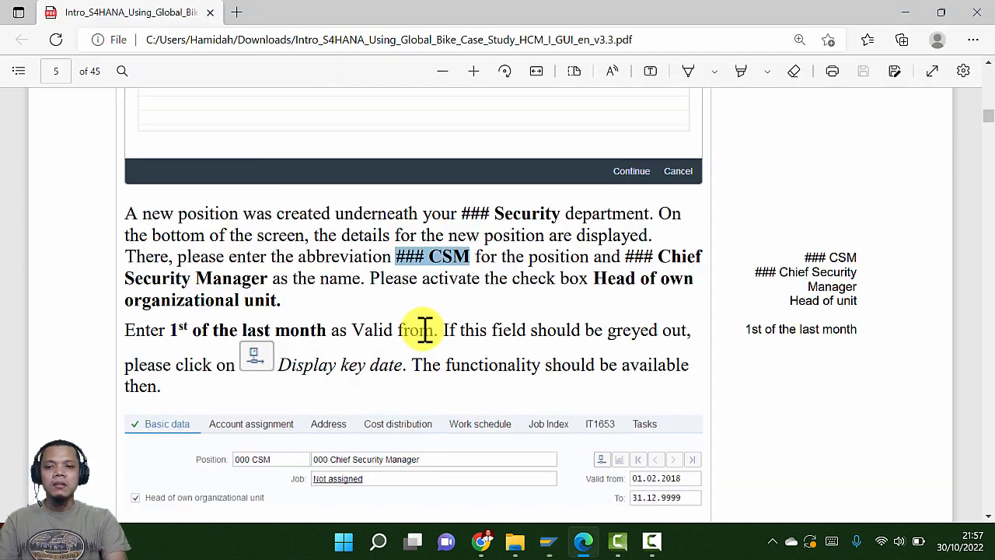
pyautogui.hotkey('alt', 'Tab')
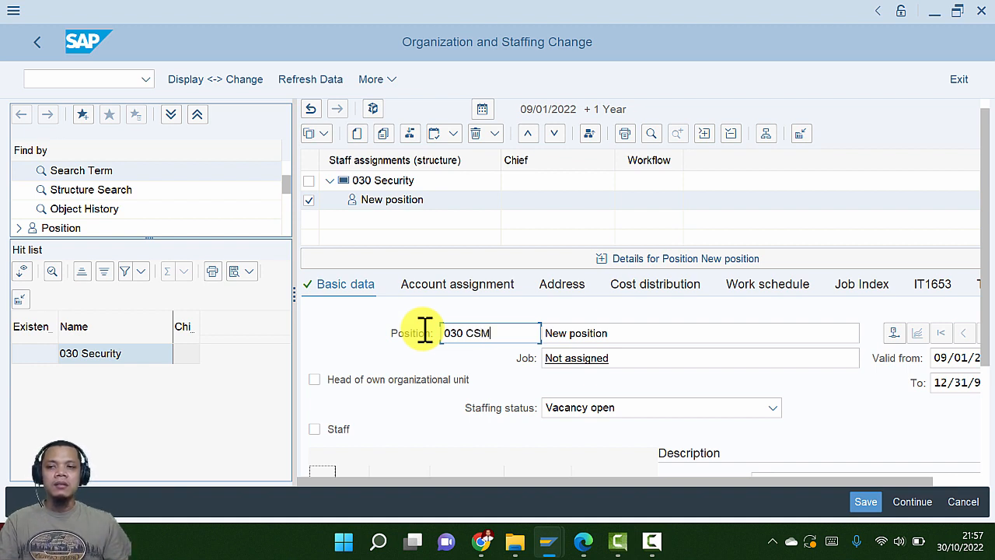
pyautogui.hotkey('alt', 'Tab')
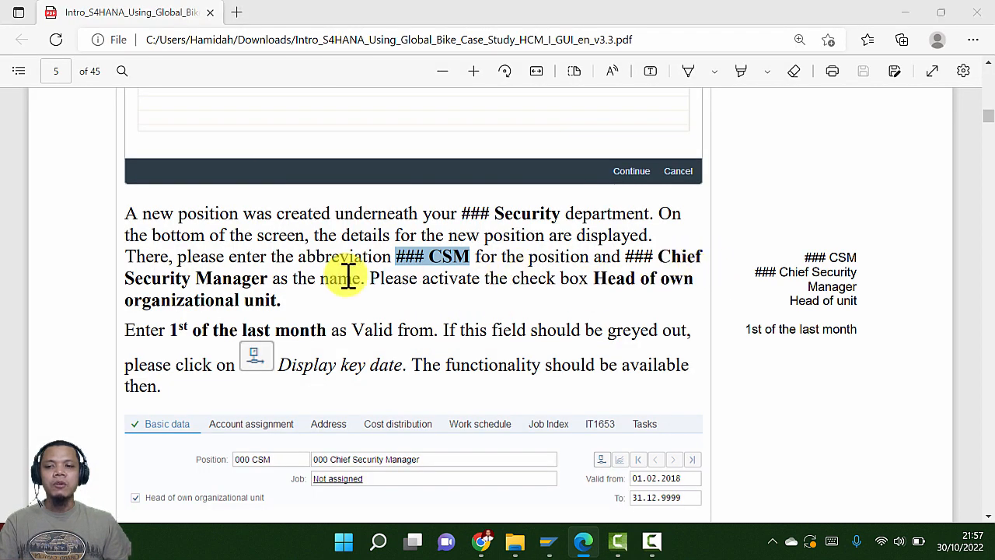
pyautogui.hotkey('alt', 'Tab')
# Replace the default position name with 030 Chief Security Manager
pyautogui.moveTo(622, 336); pyautogui.dragTo(535, 331)
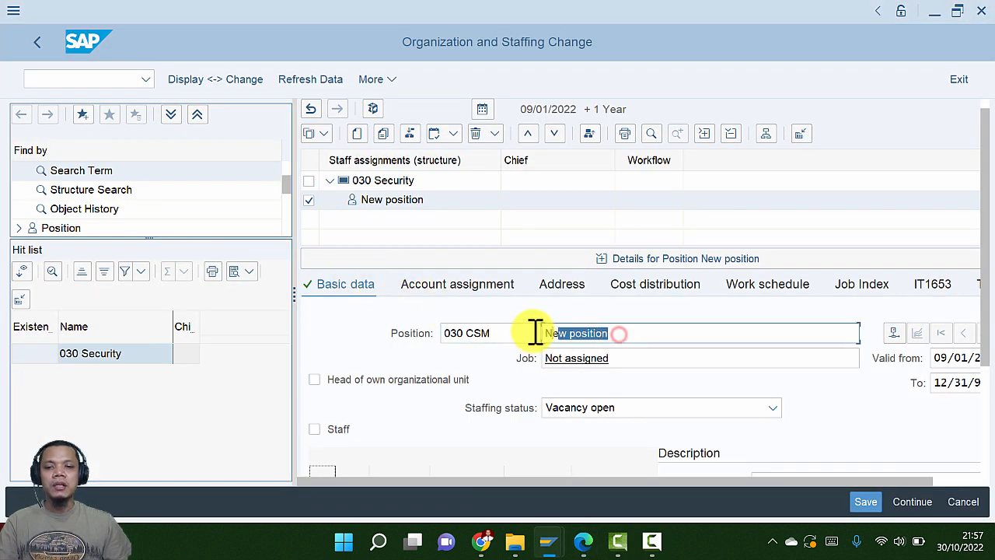
pyautogui.hotkey('alt', 'Tab')
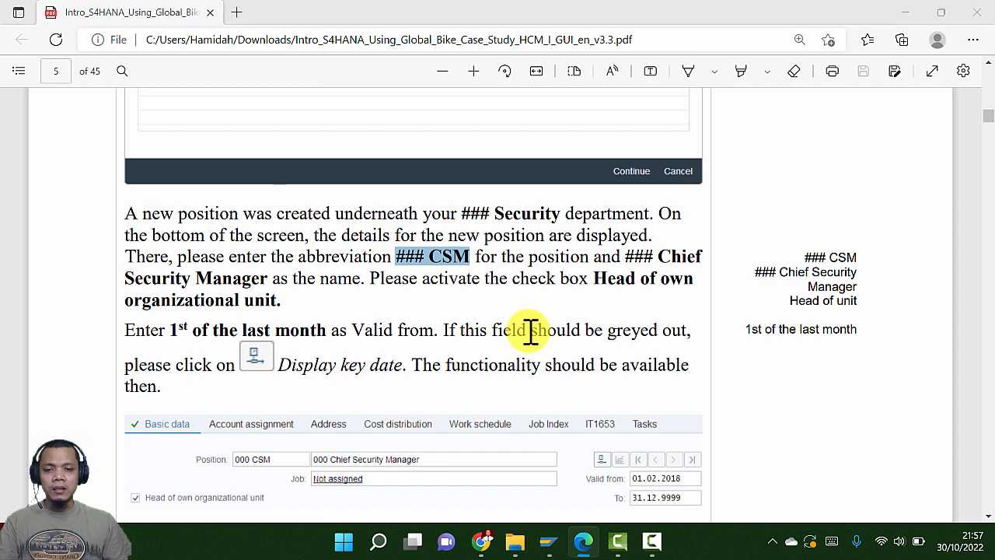
pyautogui.hotkey('alt', 'Tab')
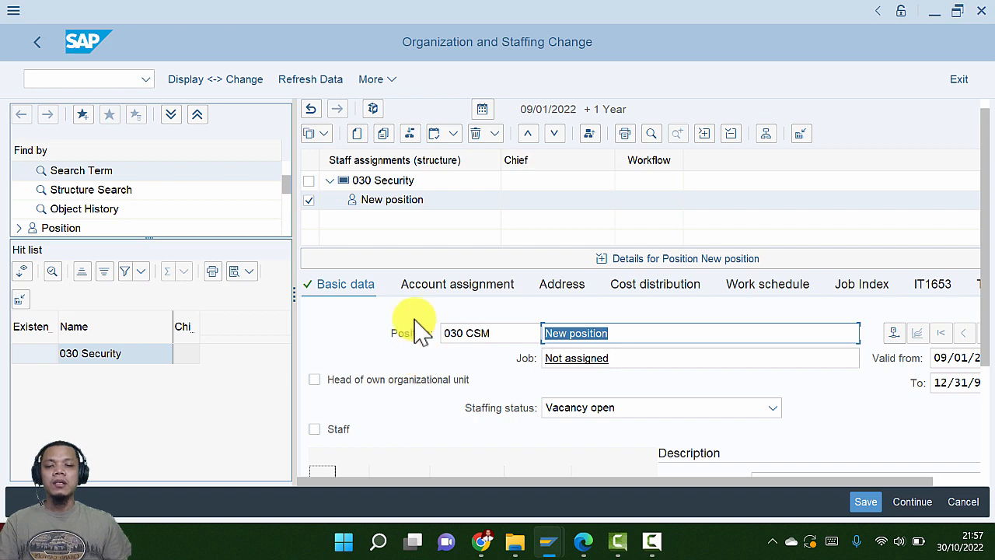
pyautogui.hotkey('alt', 'Tab')
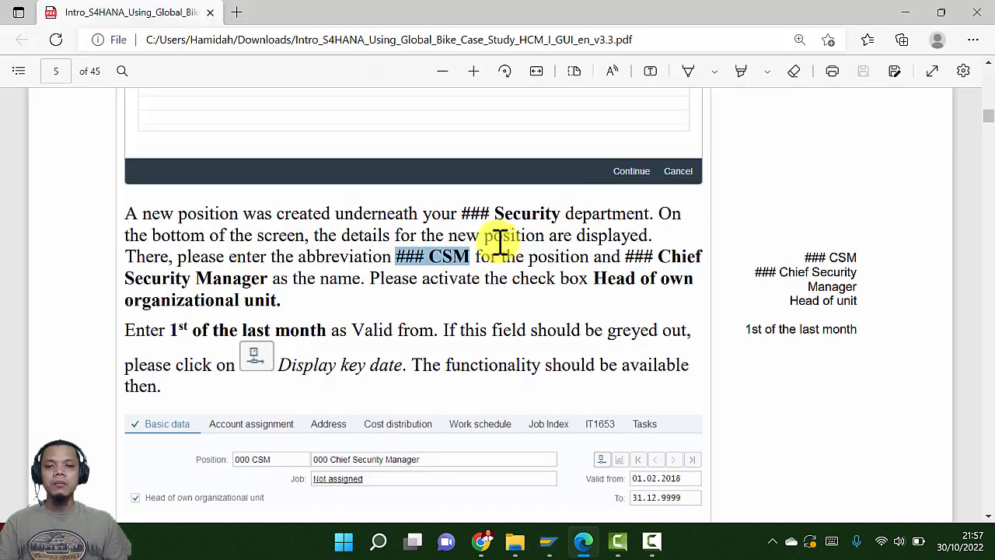
pyautogui.hotkey('alt', 'Tab')
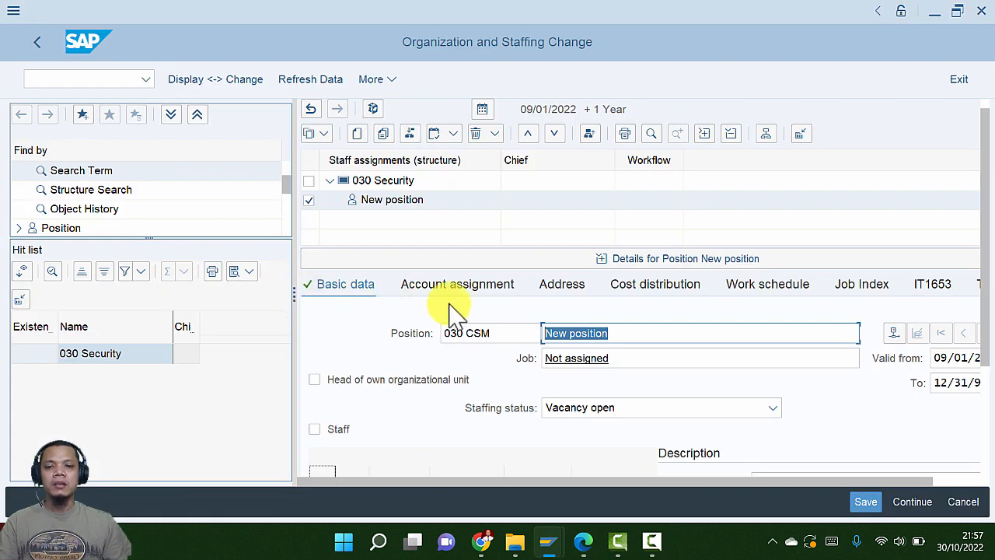
pyautogui.hotkey('alt', 'Tab')
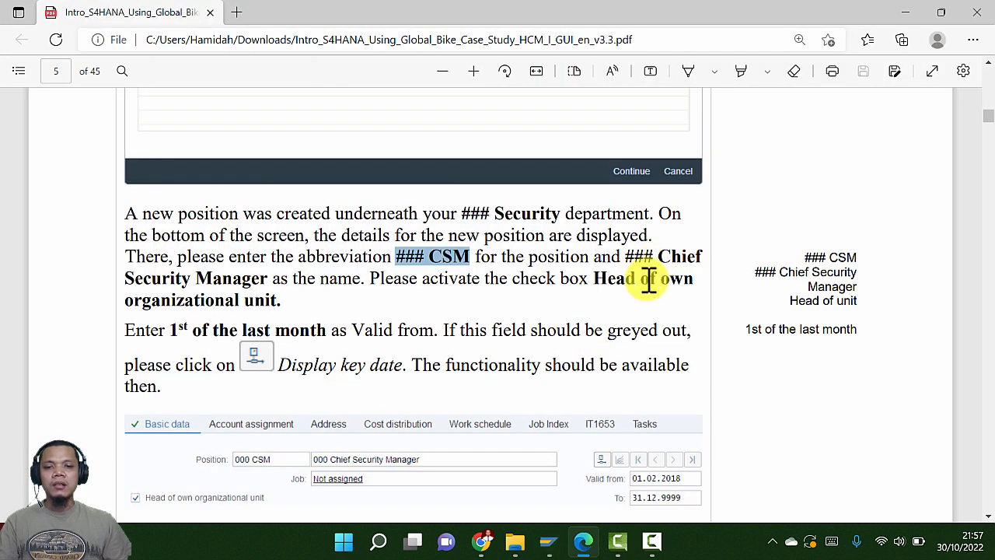
pyautogui.hotkey('alt', 'Tab')
pyautogui.write('0')
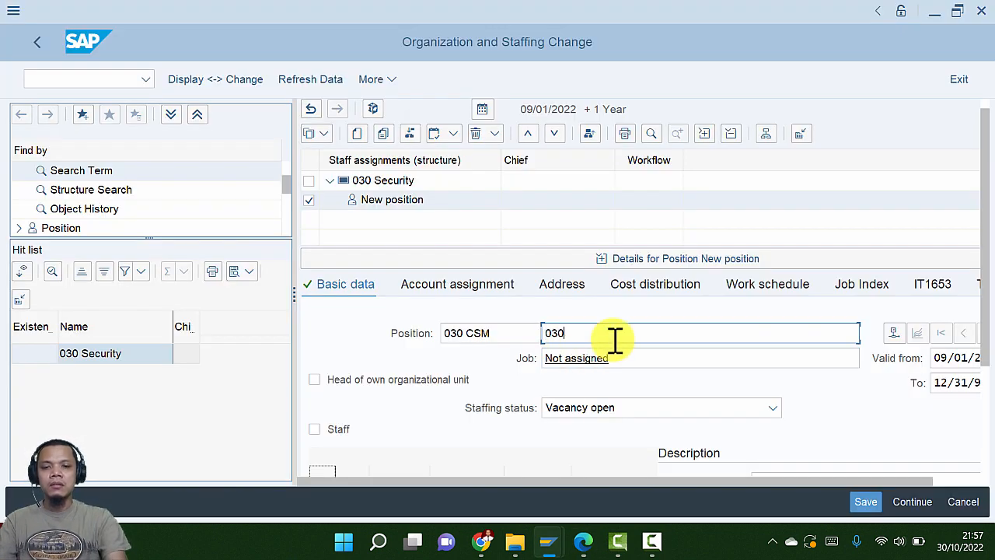
pyautogui.write('30')
pyautogui.hotkey('alt', 'Tab')
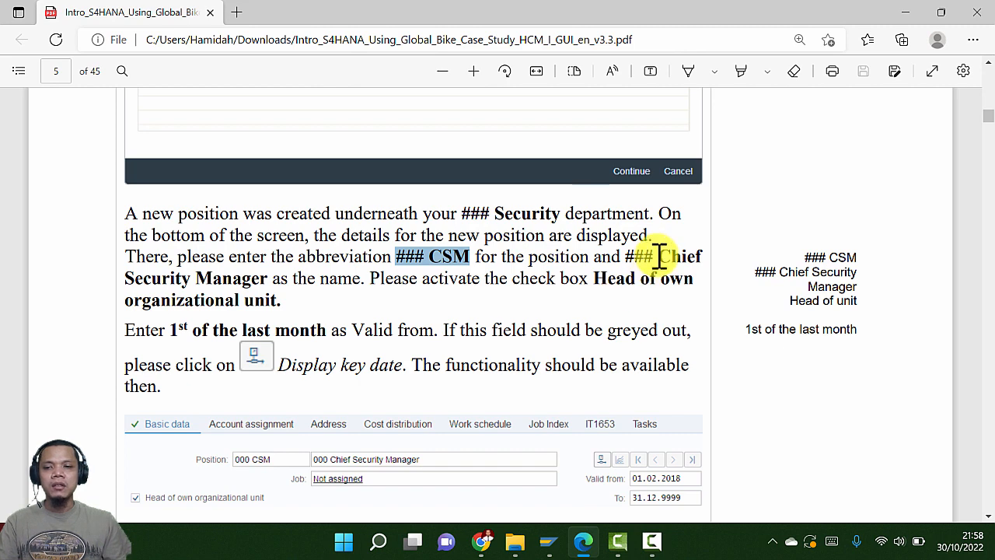
pyautogui.moveTo(658, 258); pyautogui.dragTo(703, 259)
pyautogui.hotkey('alt', 'Tab')
pyautogui.write('Chief')
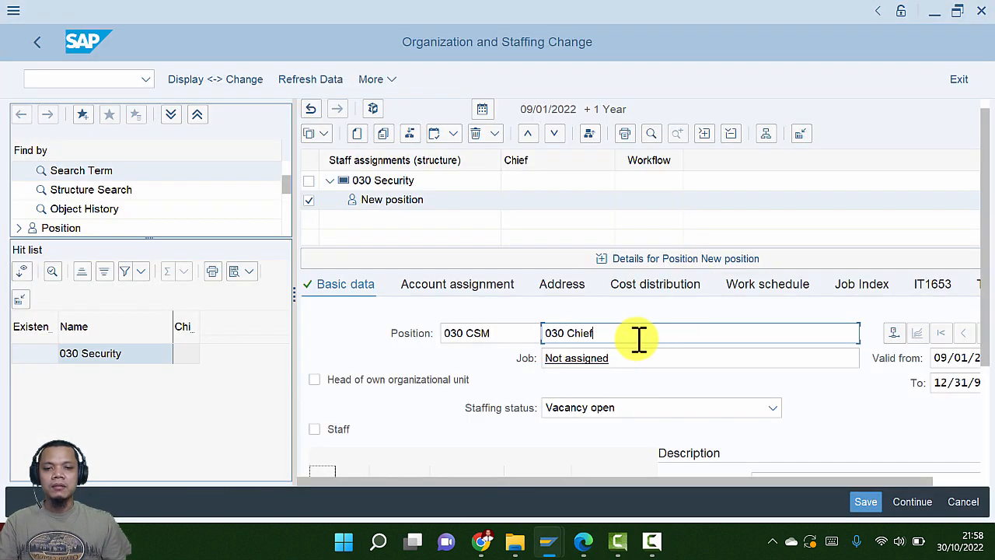
pyautogui.hotkey('alt', 'Tab')
pyautogui.moveTo(127, 278); pyautogui.dragTo(270, 285)
pyautogui.hotkey('alt', 'Tab')
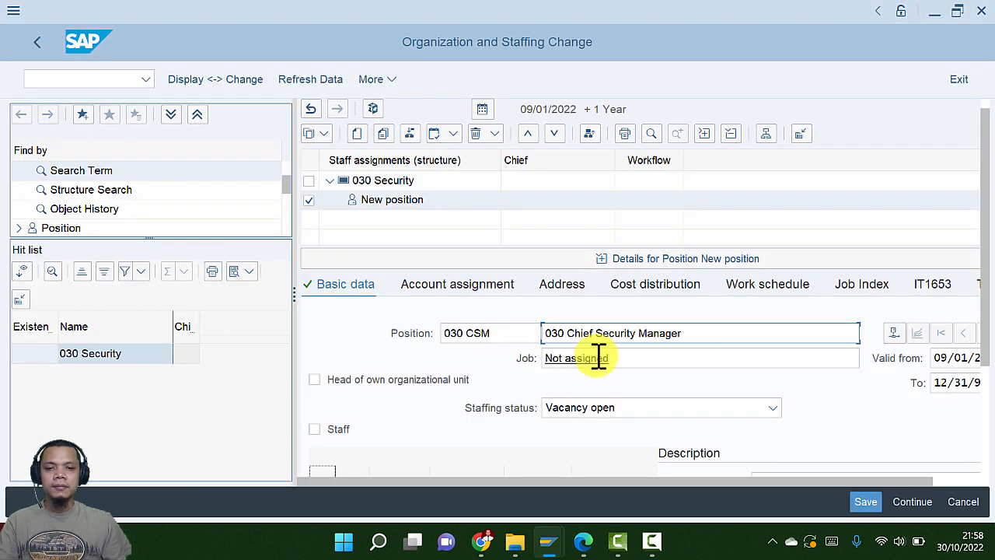
pyautogui.hotkey('alt', 'Tab')
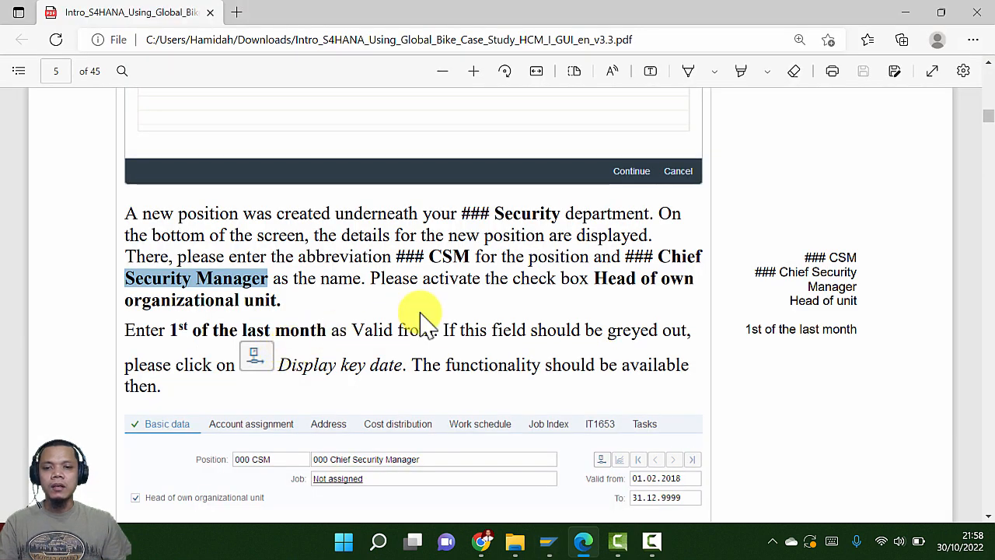
pyautogui.scroll(-1, 532, 314)
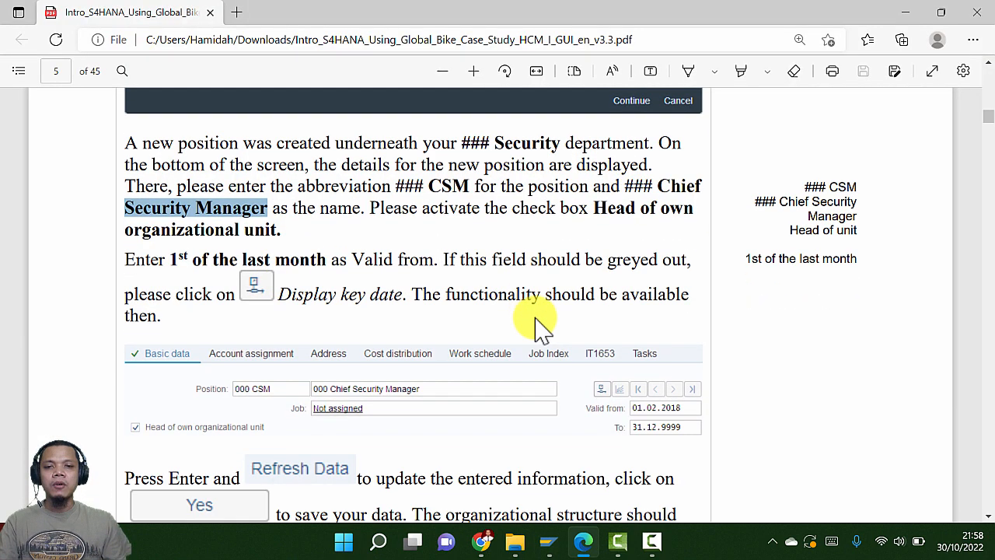
pyautogui.hotkey('alt', 'Tab')
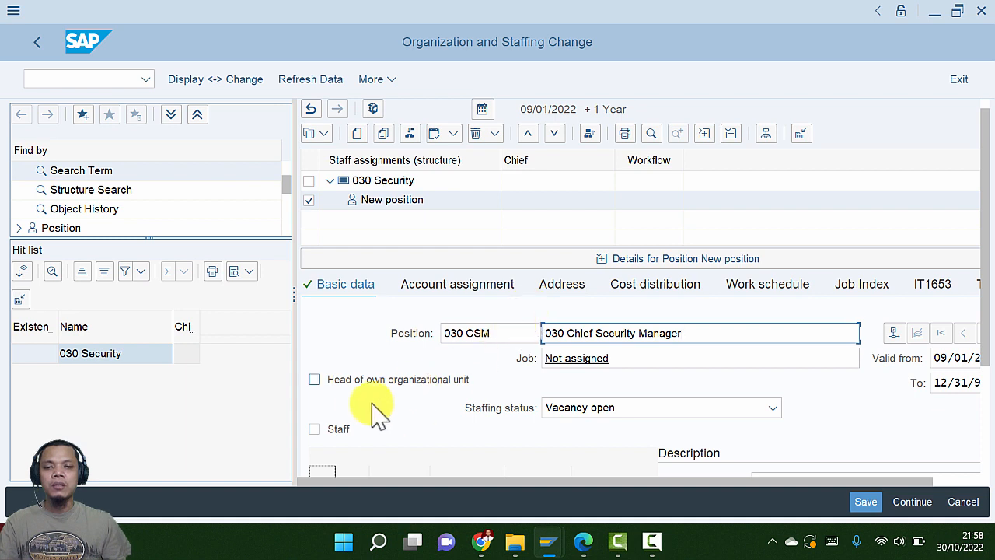
# Mark the 030 Chief Security Manager position as head of its own organizational unit, checking the tutorial
pyautogui.click(314, 380)
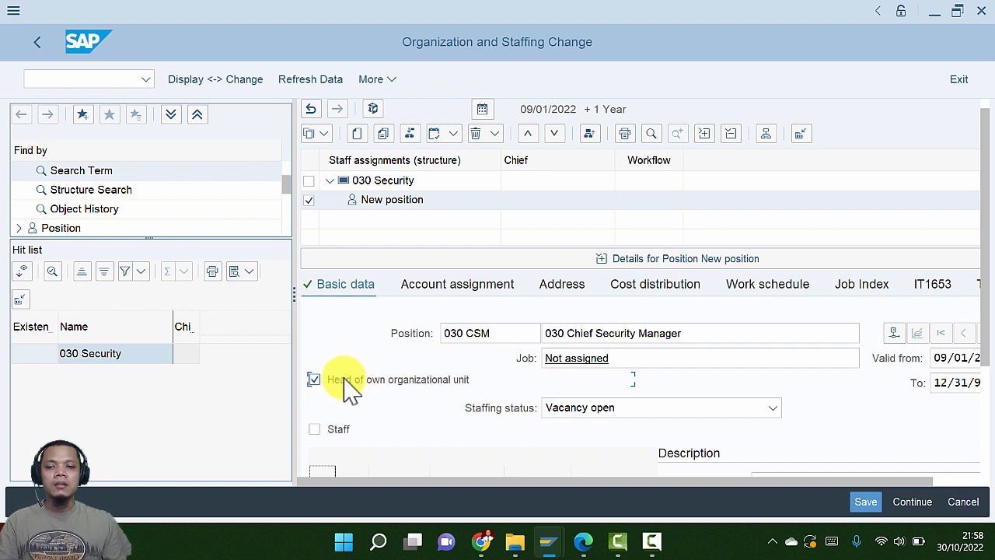
pyautogui.scroll(-1, 350, 389)
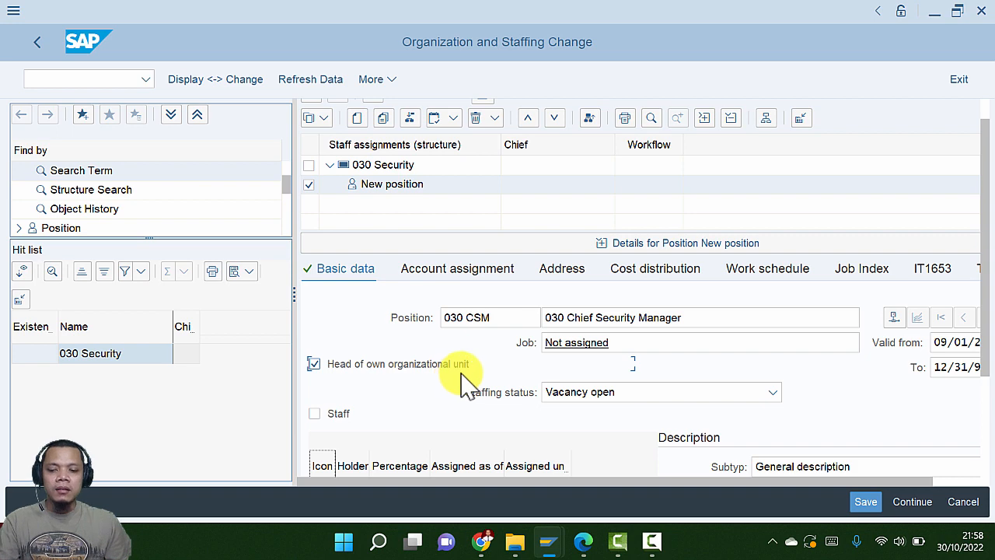
pyautogui.hotkey('alt', 'Tab')
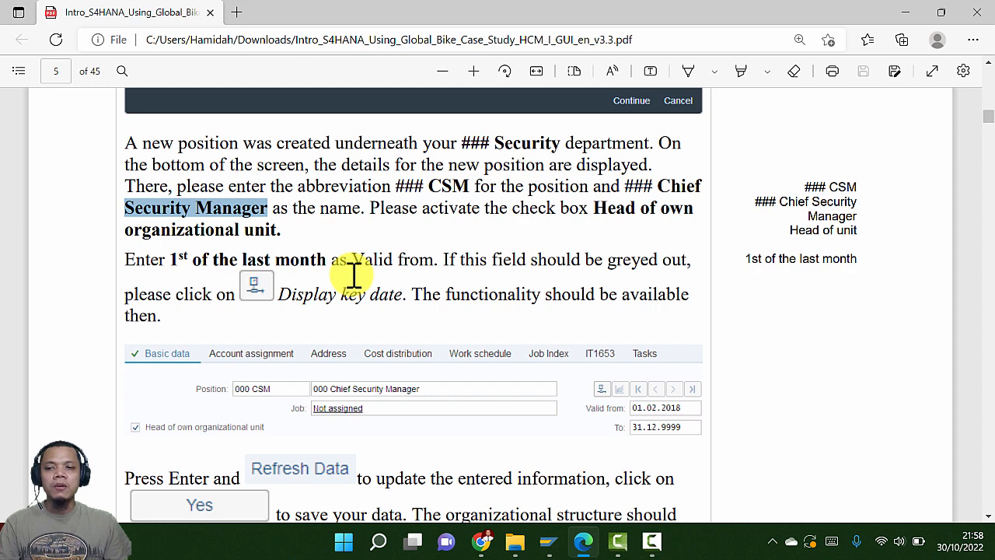
pyautogui.hotkey('alt', 'Tab')
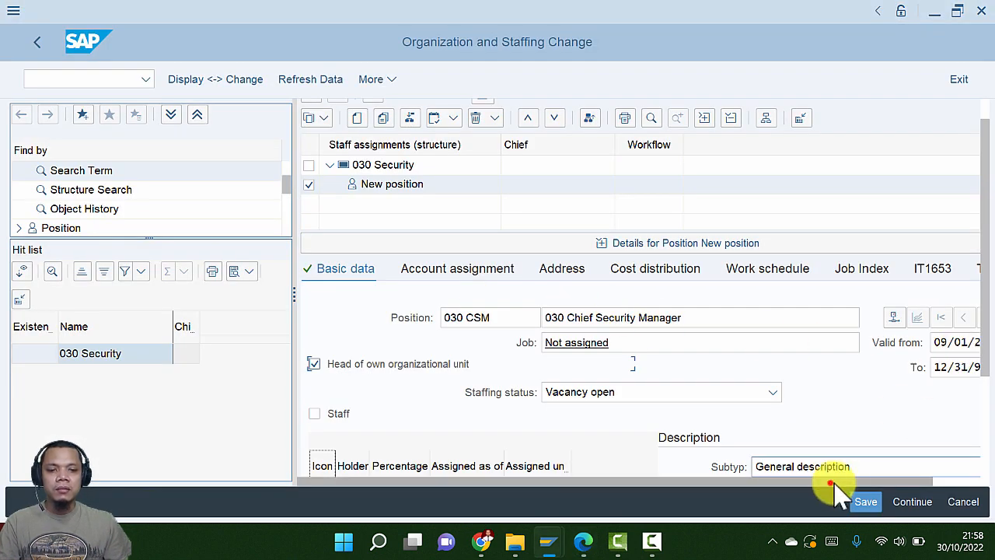
pyautogui.moveTo(834, 481); pyautogui.dragTo(911, 490)
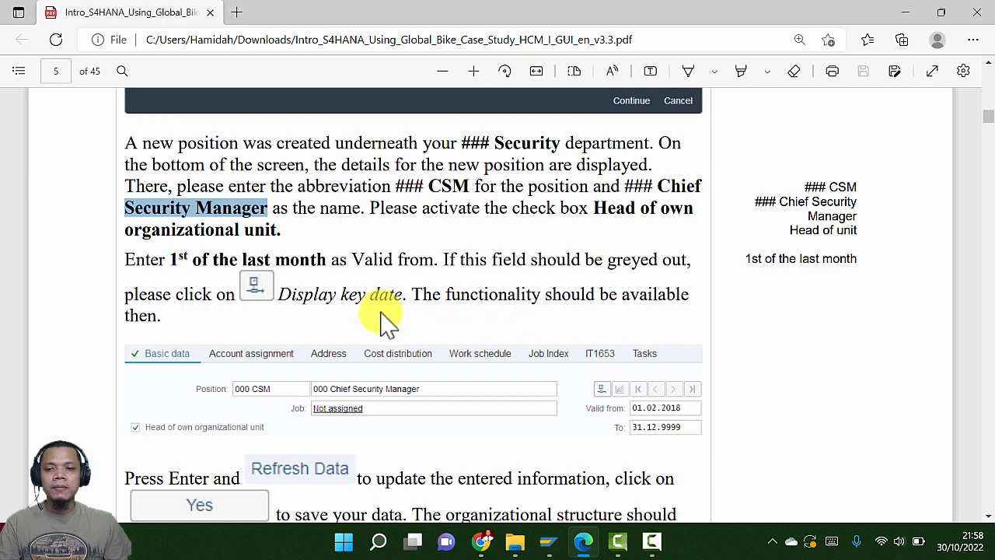
pyautogui.scroll(-4, 389, 327)
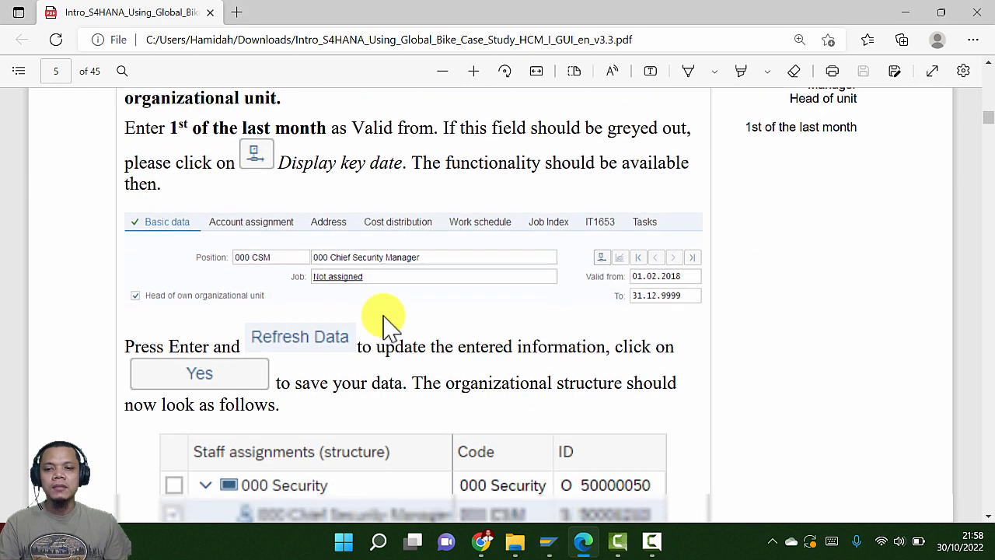
pyautogui.scroll(2, 389, 322)
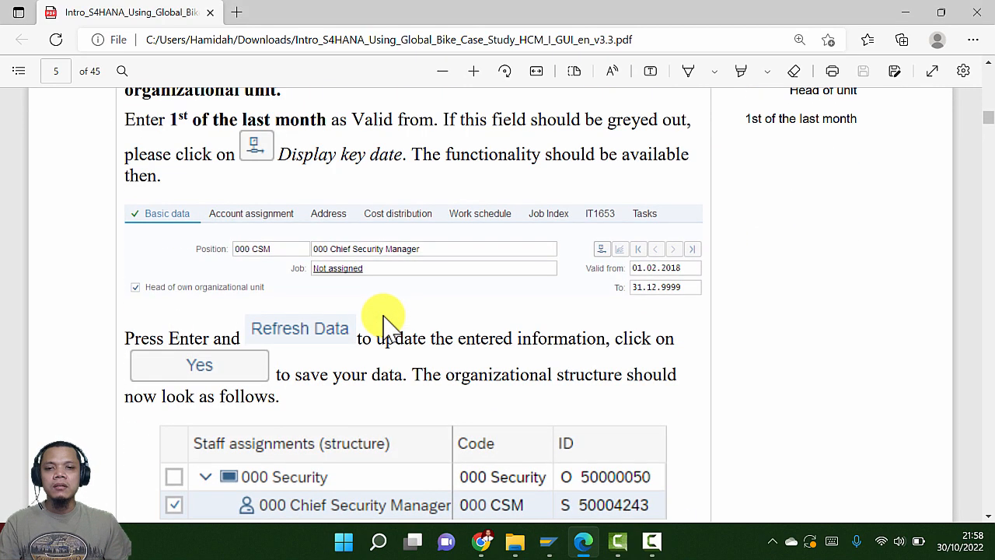
pyautogui.scroll(-1, 389, 323)
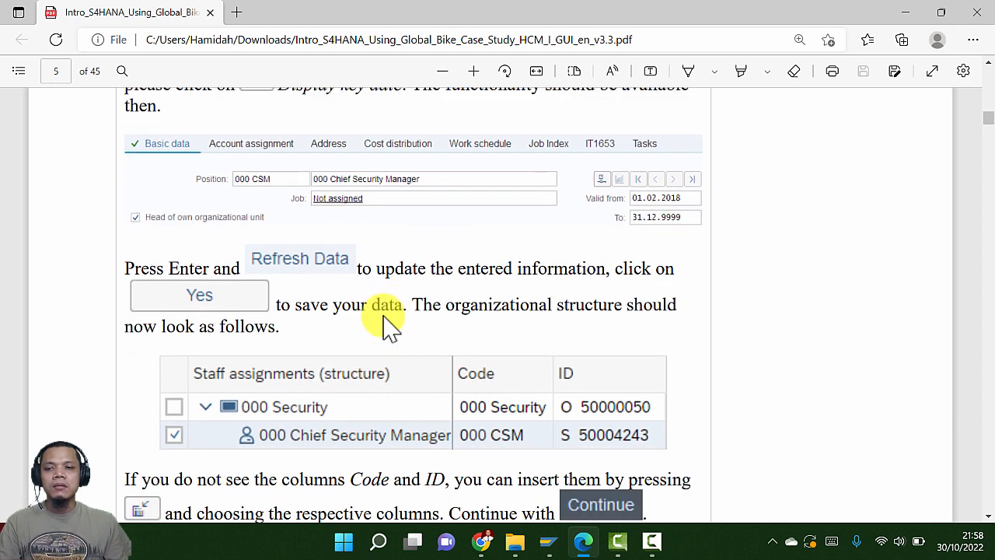
# Edit the position name 030 Chief Security Manager, comparing it against the PDF guide
pyautogui.hotkey('alt', 'Tab')
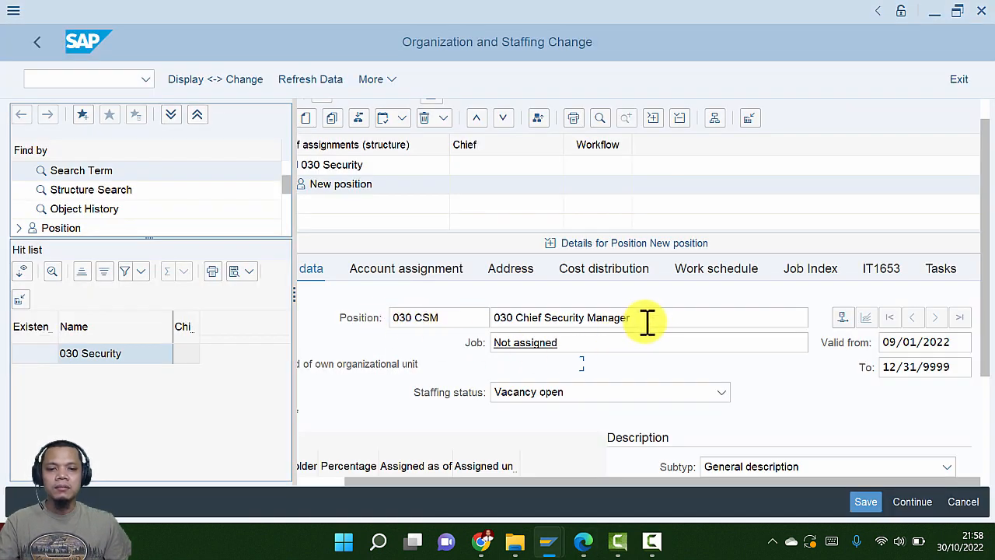
pyautogui.click(652, 317)
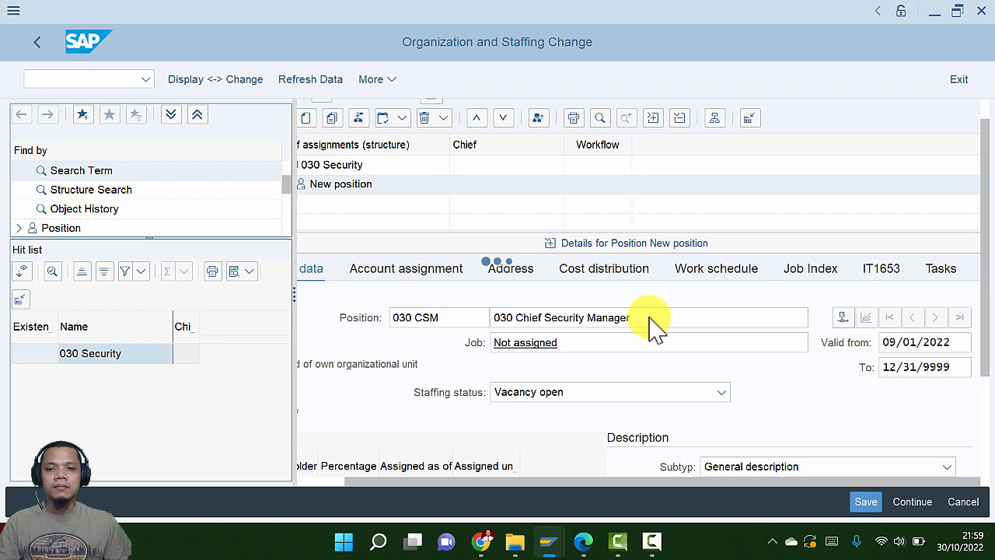
pyautogui.hotkey('alt', 'Tab')
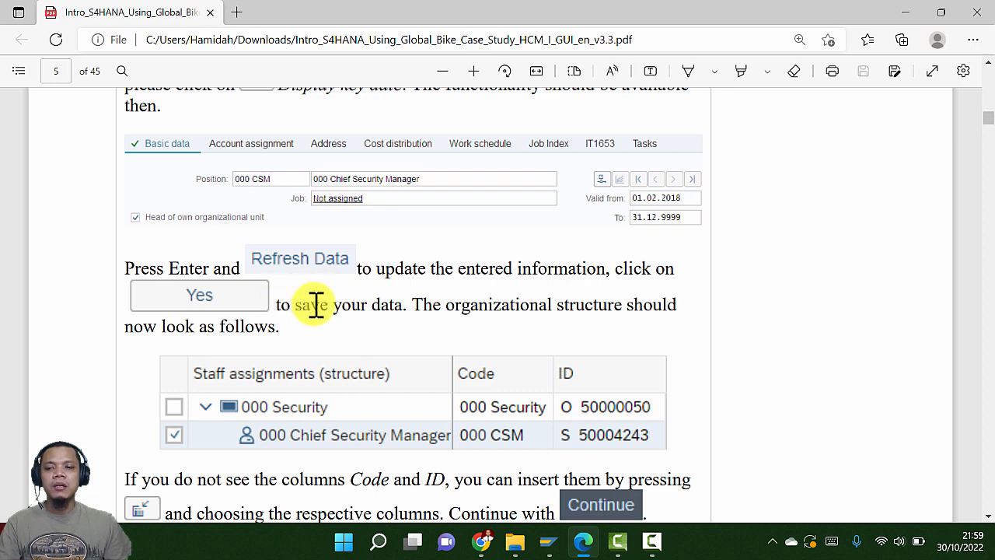
pyautogui.hotkey('alt', 'Tab')
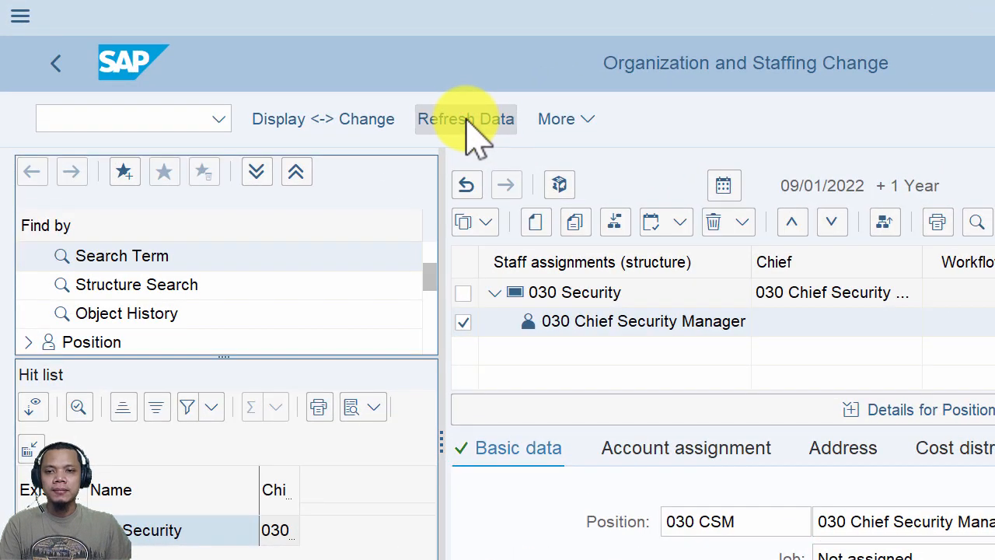
# Save the changes via Refresh Data and keep the position as head of its own unit
pyautogui.click(466, 120)
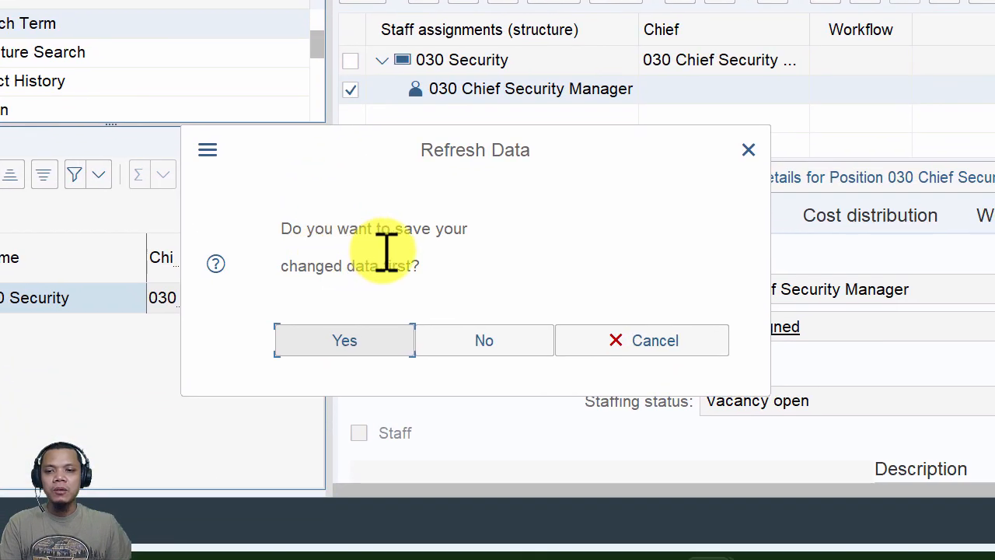
pyautogui.click(361, 337)
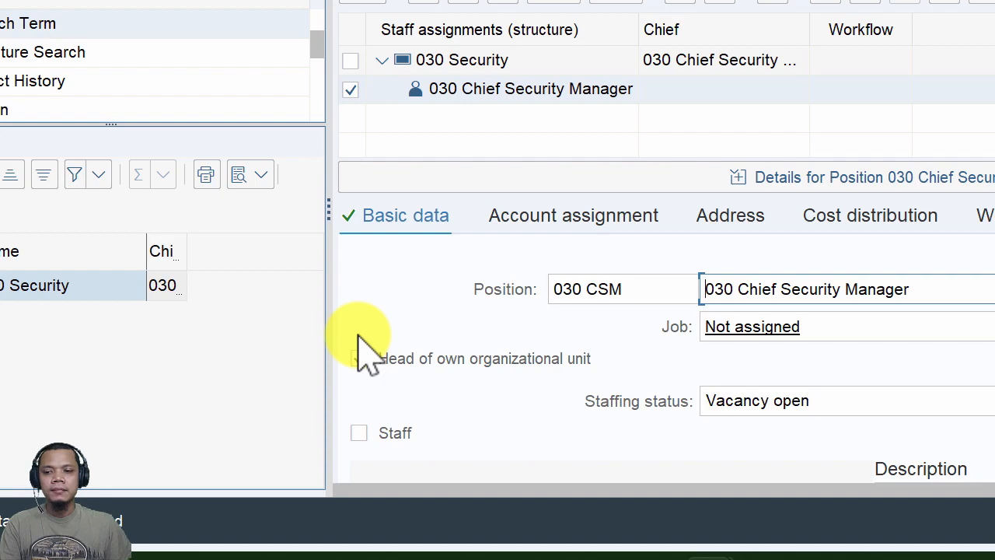
pyautogui.click(359, 358)
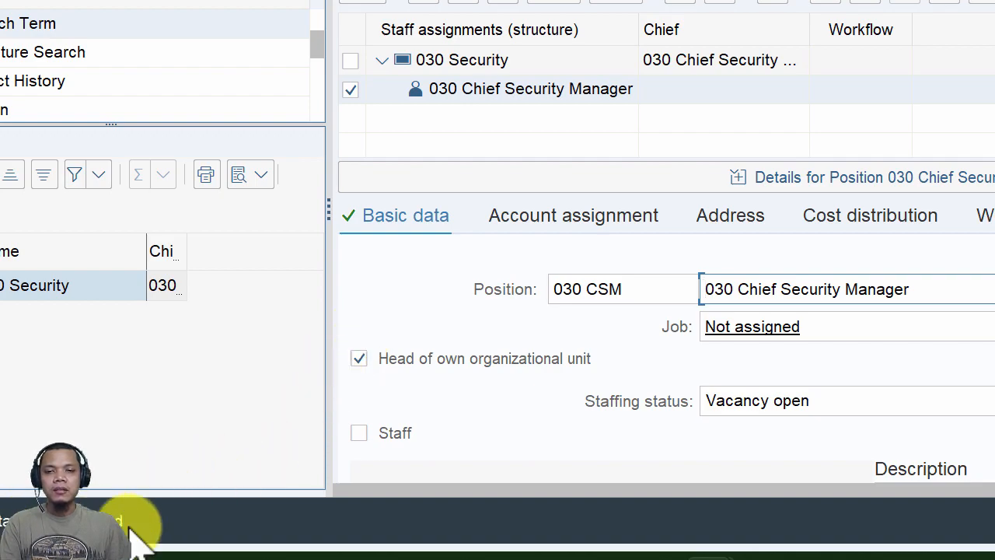
pyautogui.hotkey('alt', 'Tab')
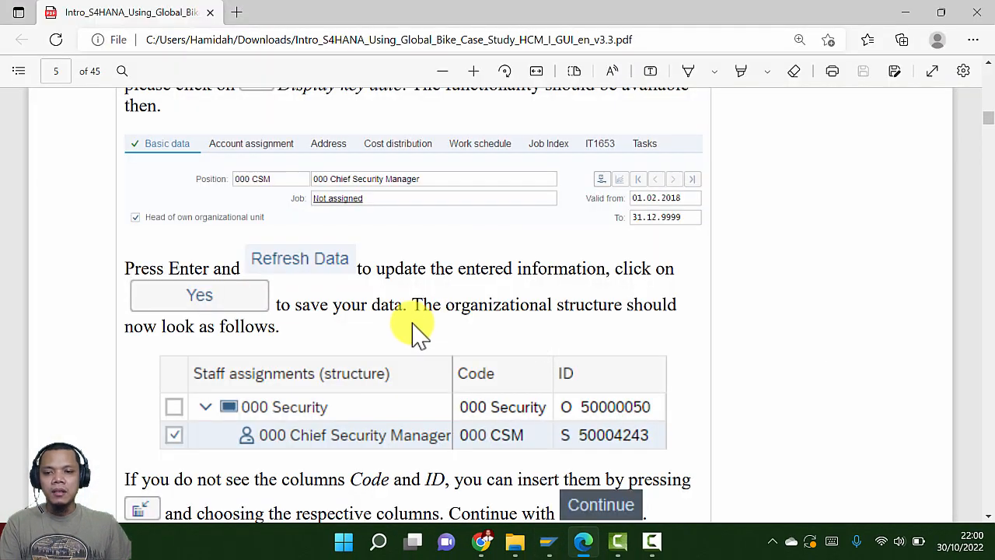
# Compare the guide's expected table with Code and ID columns against the SAP structure
pyautogui.scroll(-3, 420, 331)
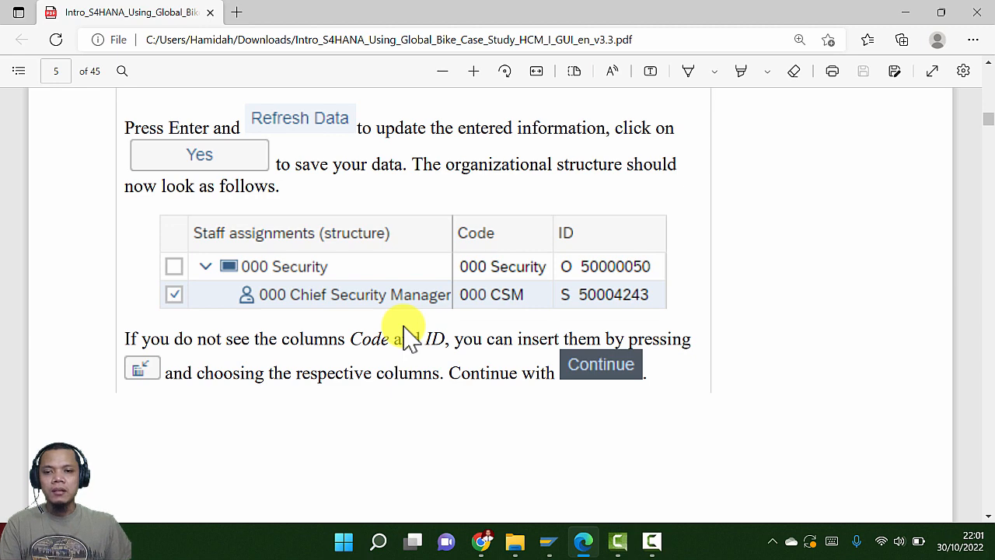
pyautogui.scroll(-6, 409, 334)
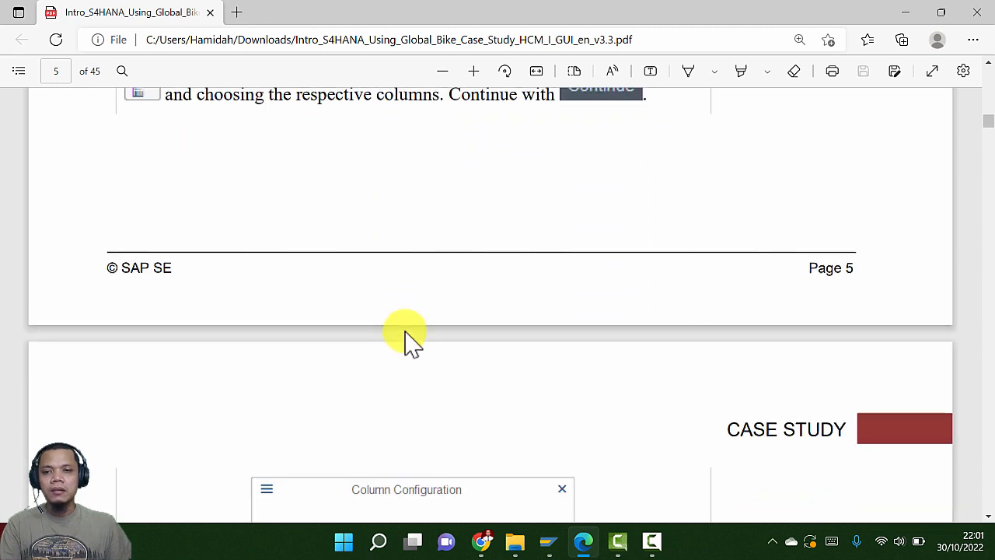
pyautogui.scroll(4, 409, 344)
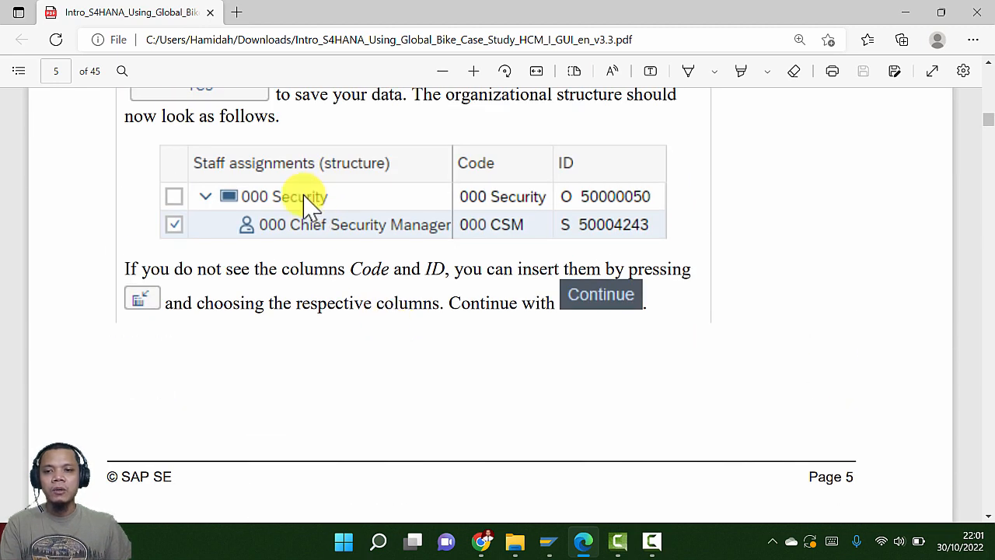
pyautogui.hotkey('alt', 'Tab')
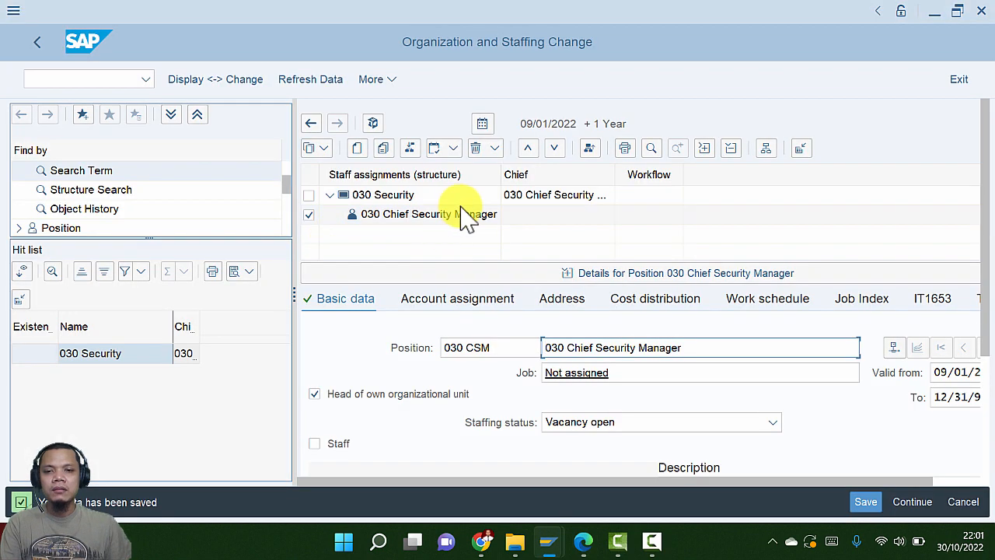
pyautogui.hotkey('alt', 'Tab')
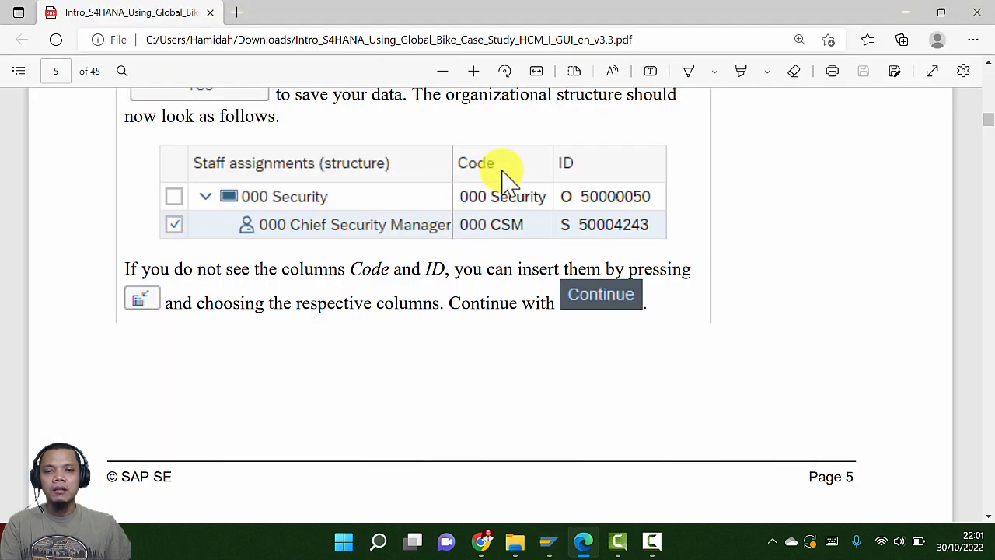
pyautogui.hotkey('alt', 'Tab')
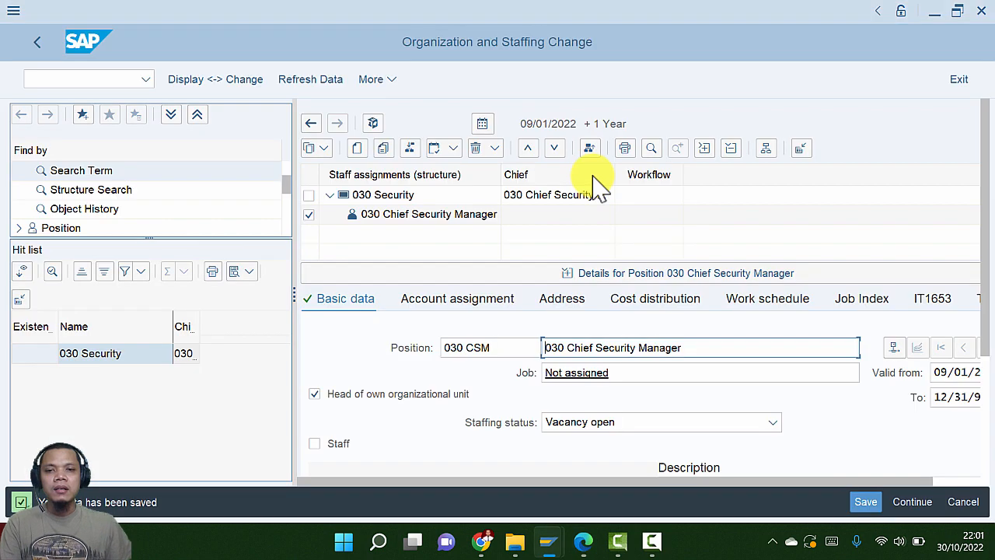
# Add the Code and ID columns to the staff assignments structure
pyautogui.click(803, 149)
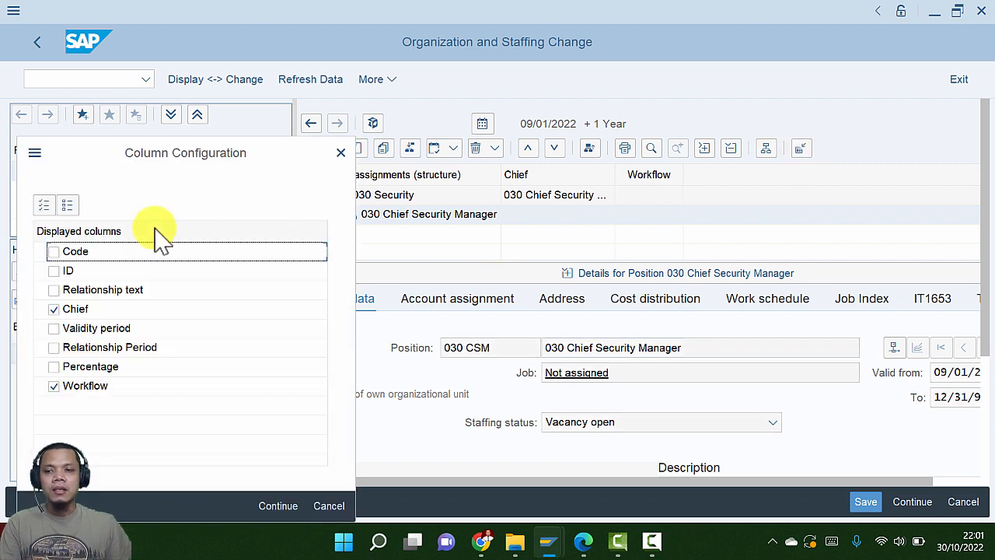
pyautogui.click(51, 253)
pyautogui.click(54, 270)
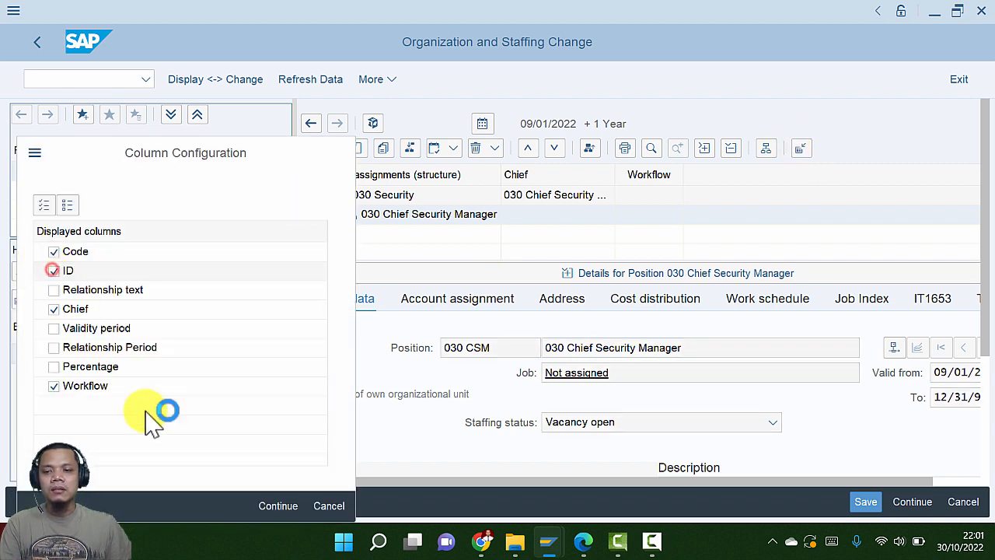
pyautogui.click(280, 506)
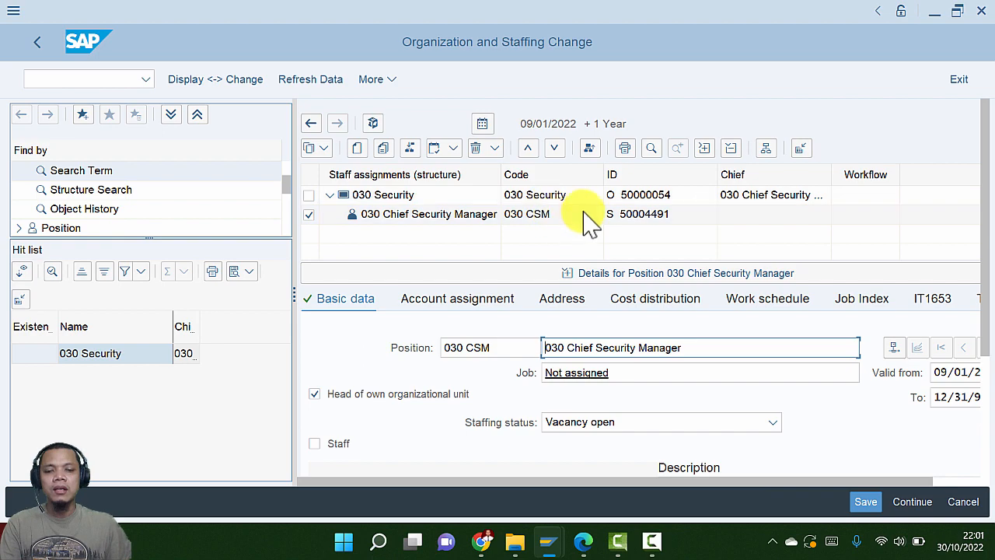
# Read pages 5–6 of the guide on adding Security Guard and Security Manager positions
pyautogui.hotkey('alt', 'Tab')
pyautogui.scroll(-9, 378, 400)
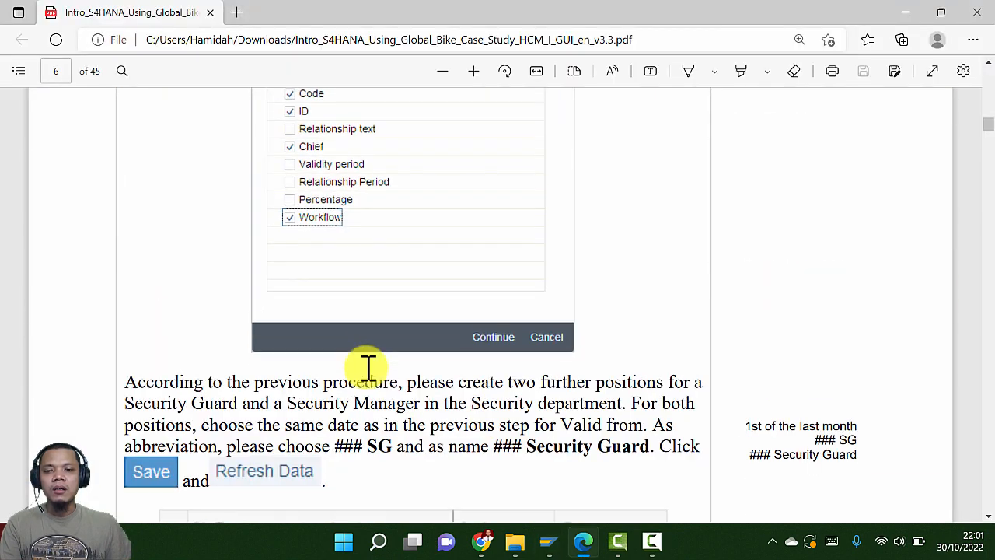
pyautogui.scroll(-3, 369, 366)
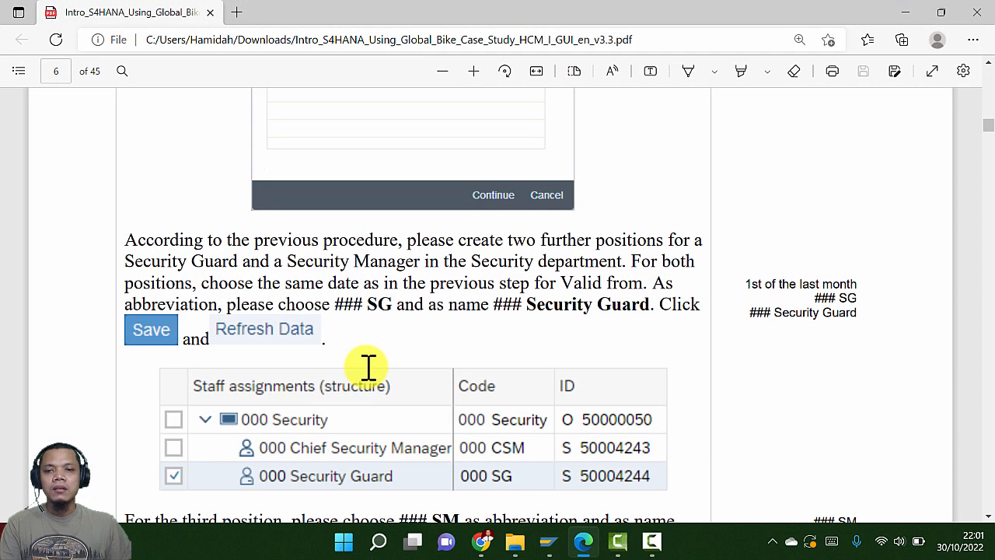
pyautogui.scroll(-3, 369, 365)
pyautogui.scroll(2, 368, 365)
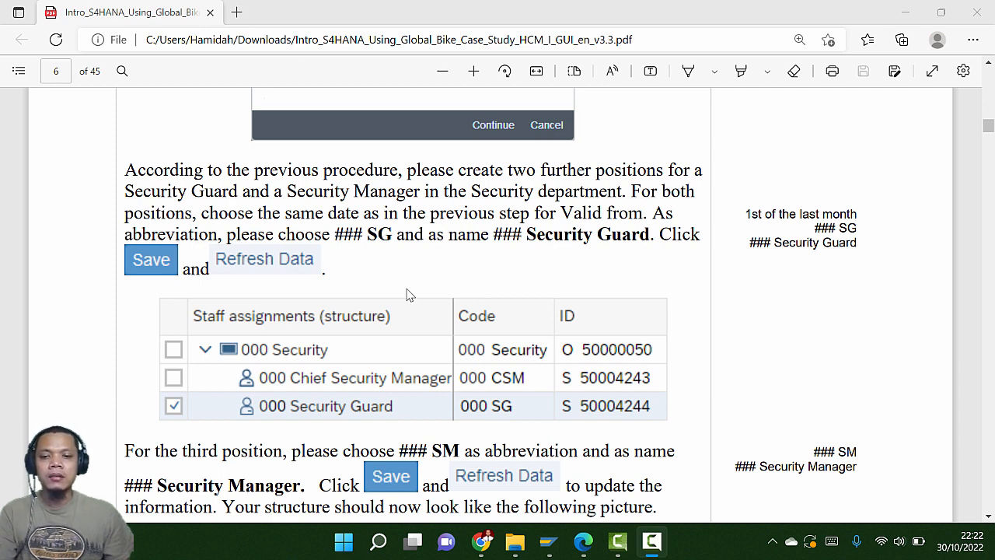
pyautogui.scroll(-2, 412, 326)
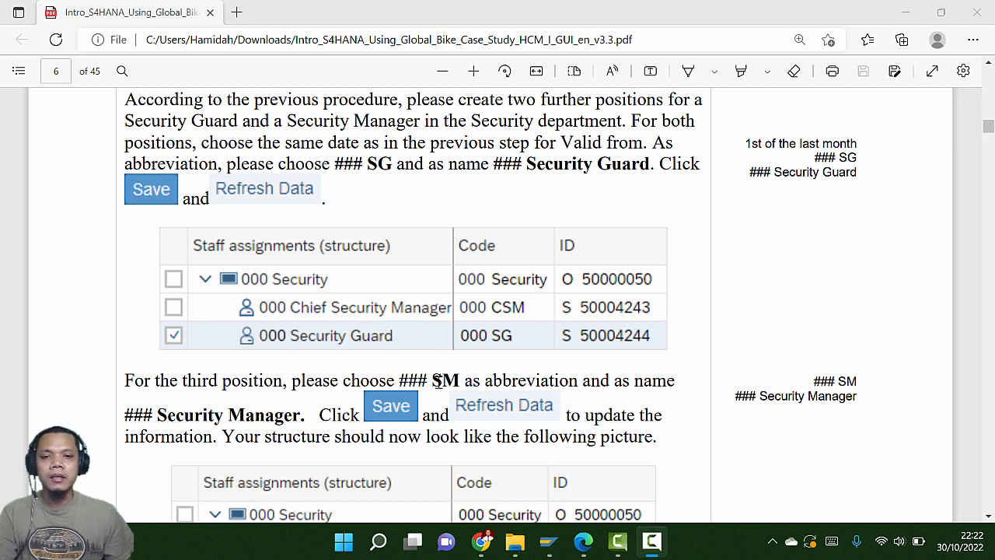
pyautogui.scroll(4, 438, 380)
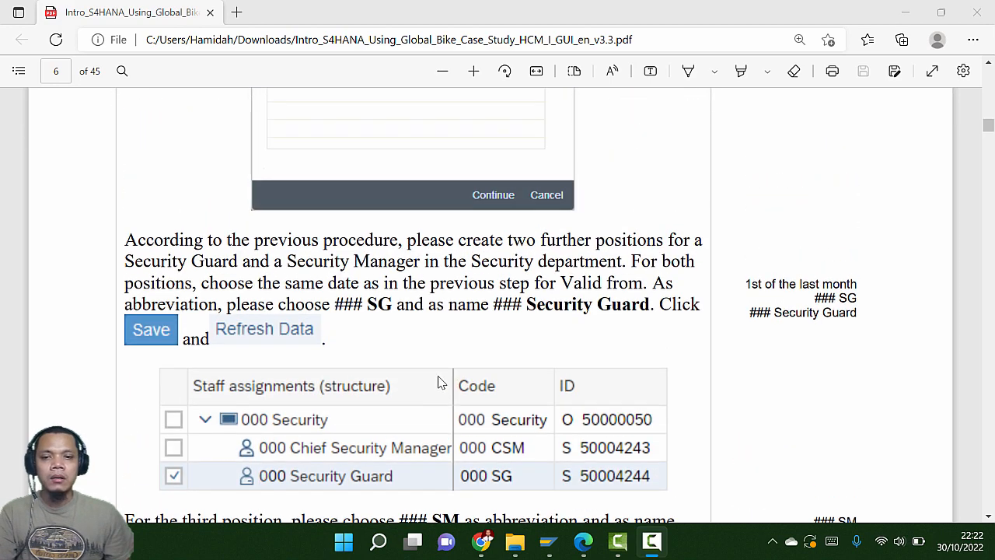
pyautogui.scroll(15, 438, 381)
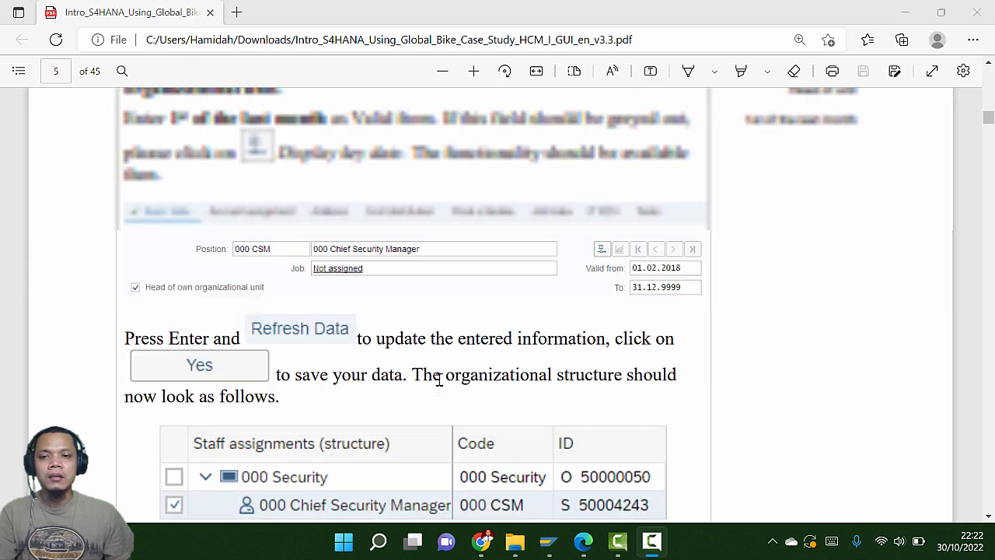
pyautogui.scroll(10, 439, 379)
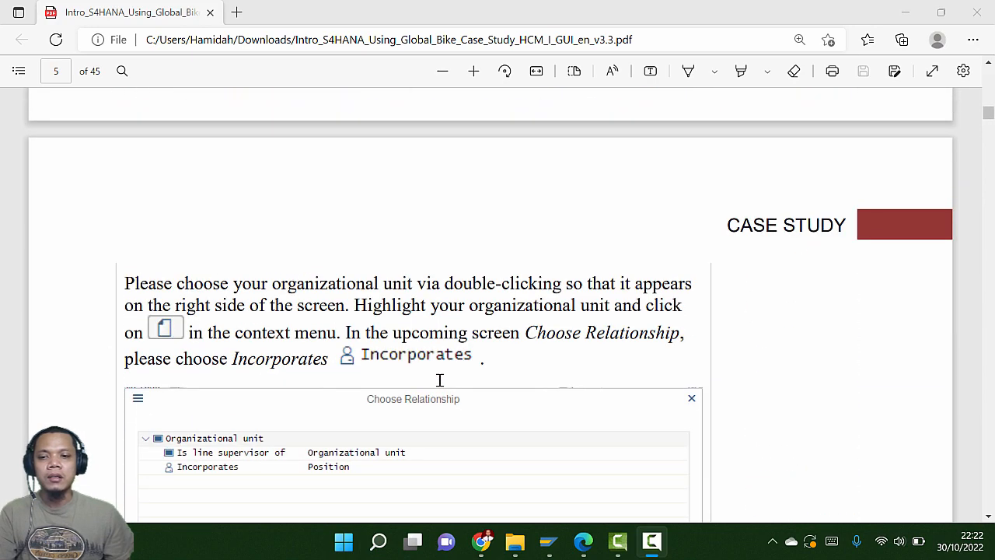
pyautogui.scroll(-4, 439, 380)
pyautogui.hotkey('alt', 'Tab')
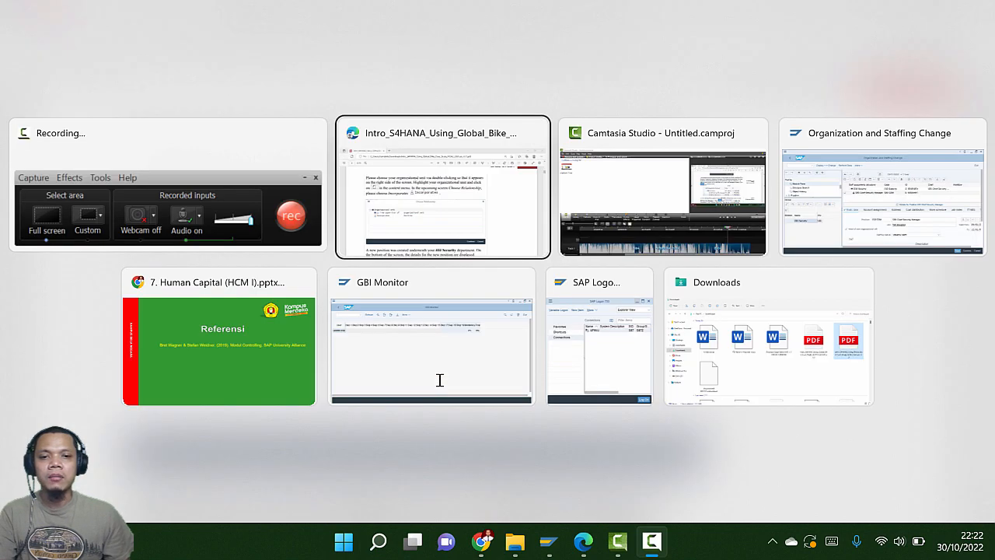
pyautogui.press('Tab')
pyautogui.press('Tab')
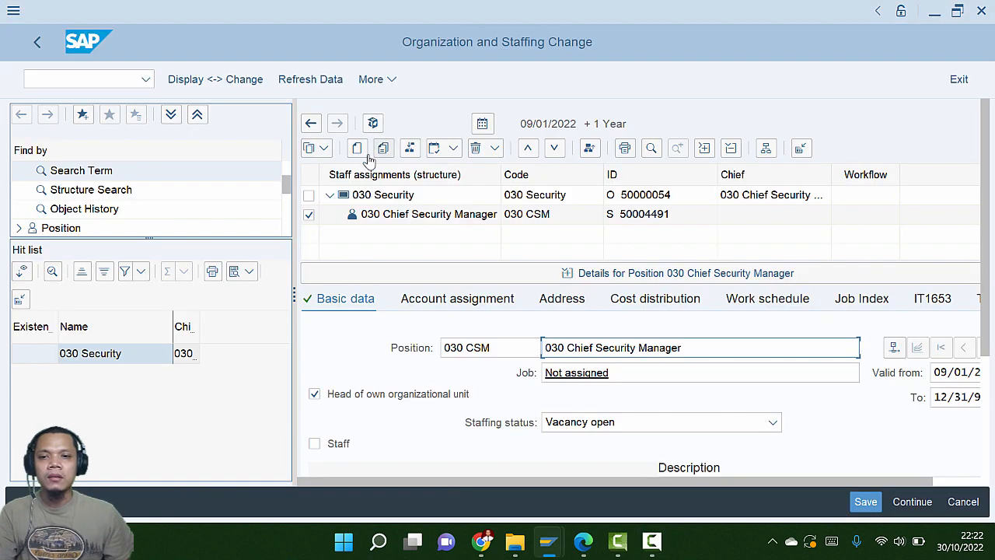
# Create a new position incorporated by 030 Security
pyautogui.click(357, 149)
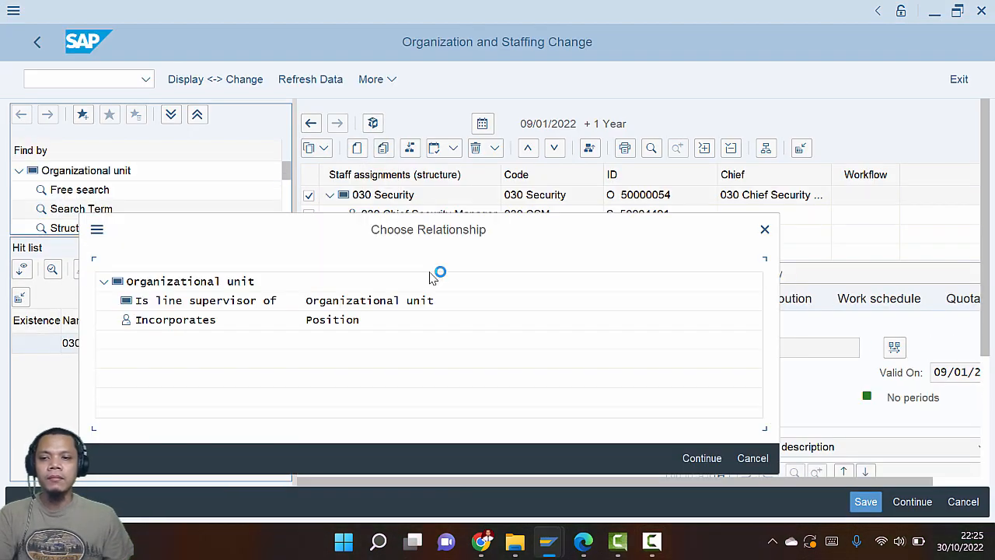
pyautogui.moveTo(437, 242); pyautogui.dragTo(481, 152)
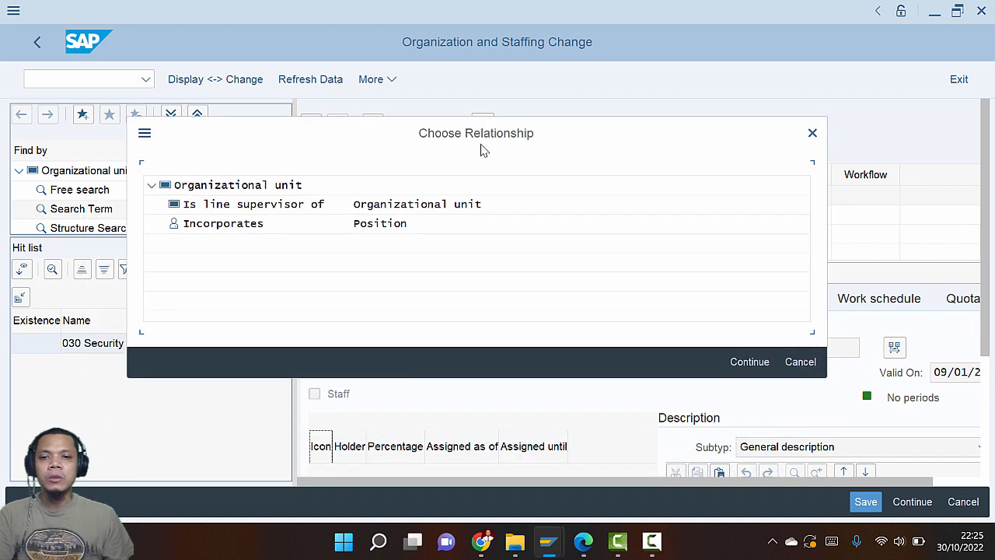
pyautogui.click(220, 232)
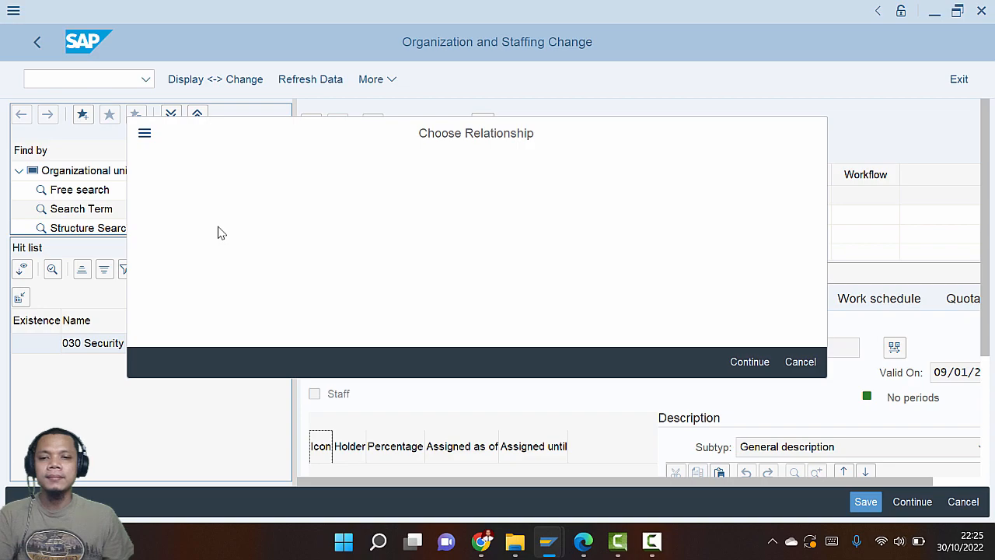
# Read the guide's next steps for filling in the new position's basic data
pyautogui.hotkey('alt', 'Tab')
pyautogui.hotkey('alt', 'Tab')
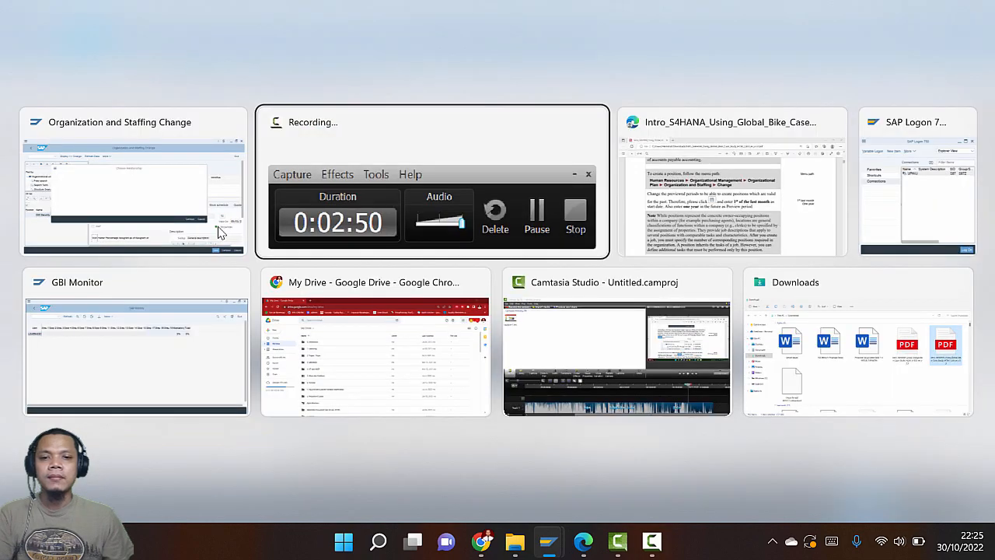
pyautogui.scroll(-15, 343, 280)
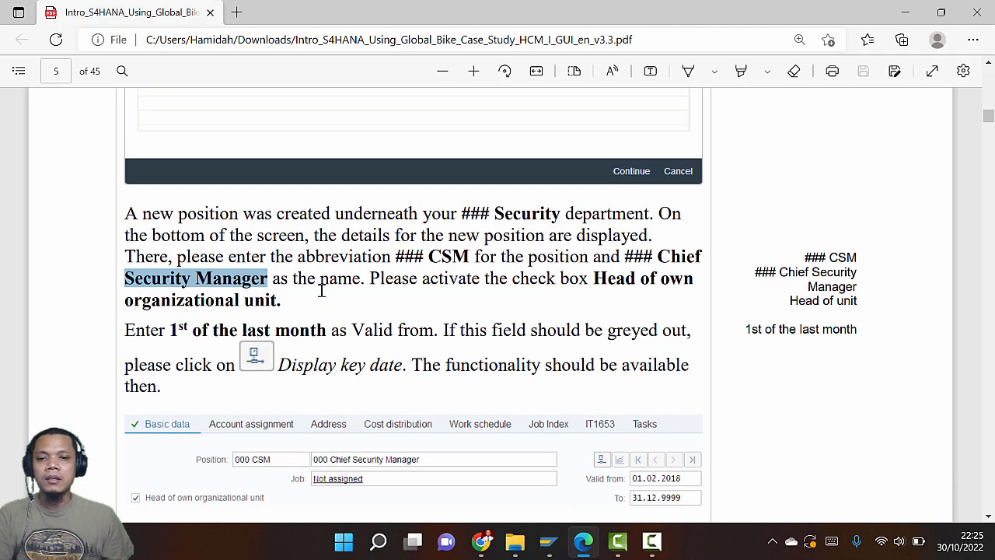
pyautogui.scroll(-5, 322, 294)
pyautogui.scroll(-10, 322, 296)
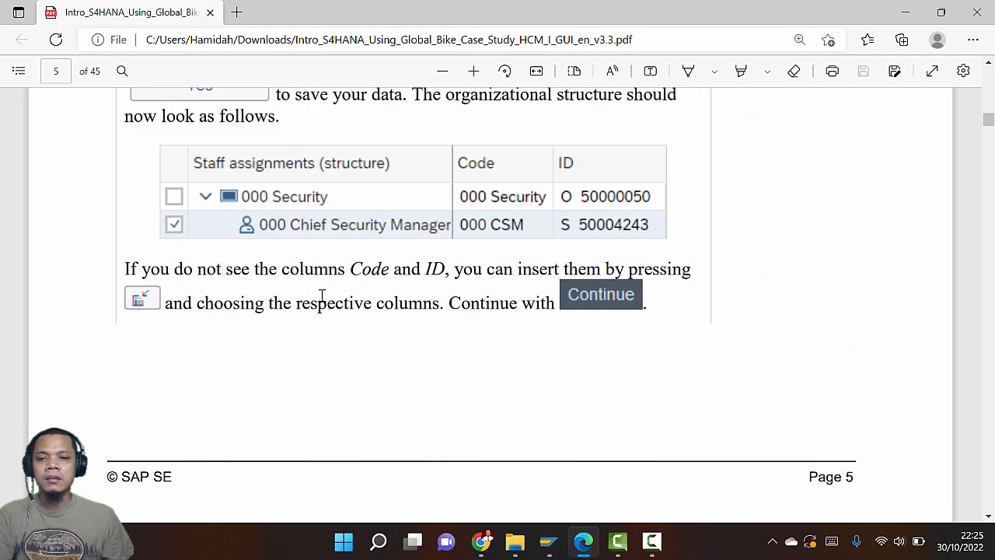
pyautogui.scroll(-2, 322, 301)
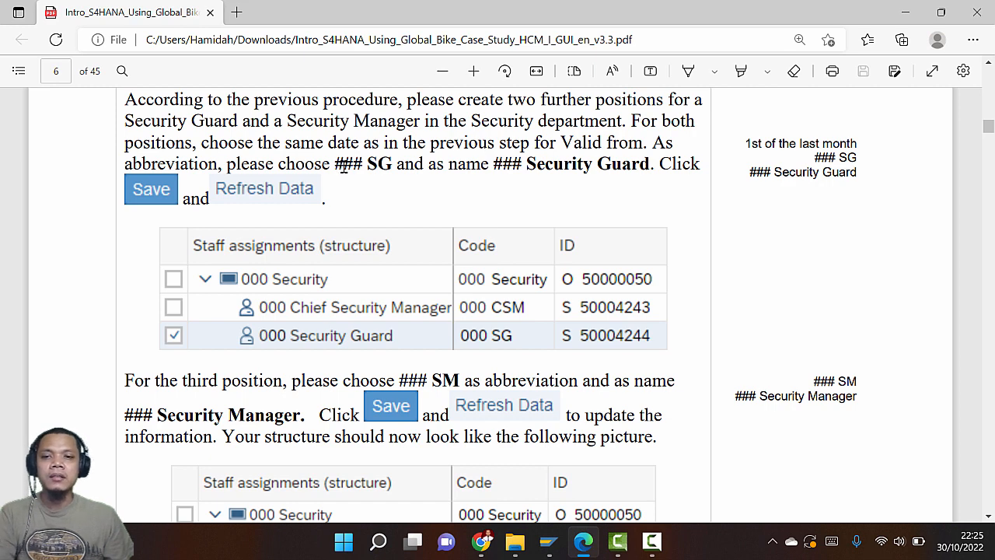
pyautogui.hotkey('alt', 'Tab')
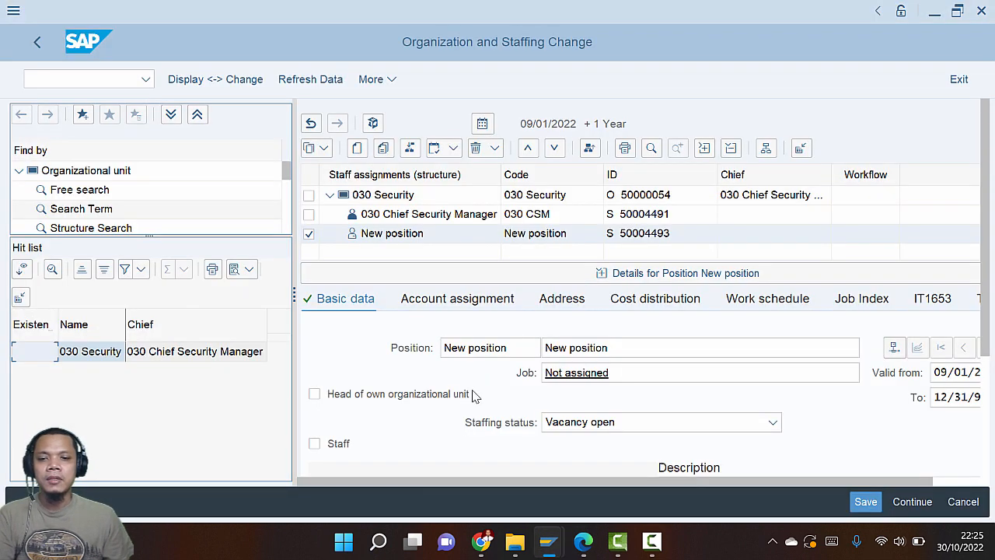
# Set the new position's abbreviation to 030 SG
pyautogui.moveTo(514, 352); pyautogui.dragTo(402, 341)
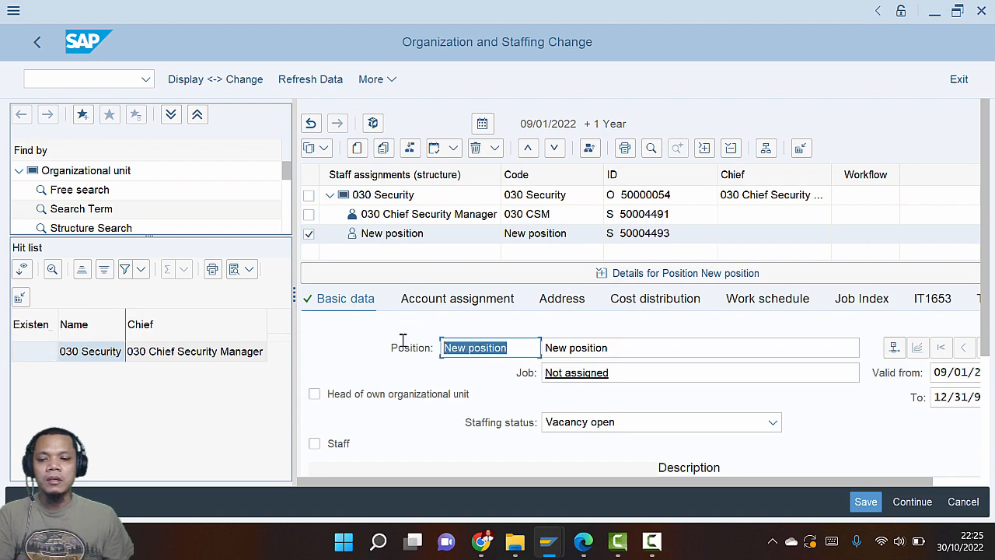
pyautogui.write('030')
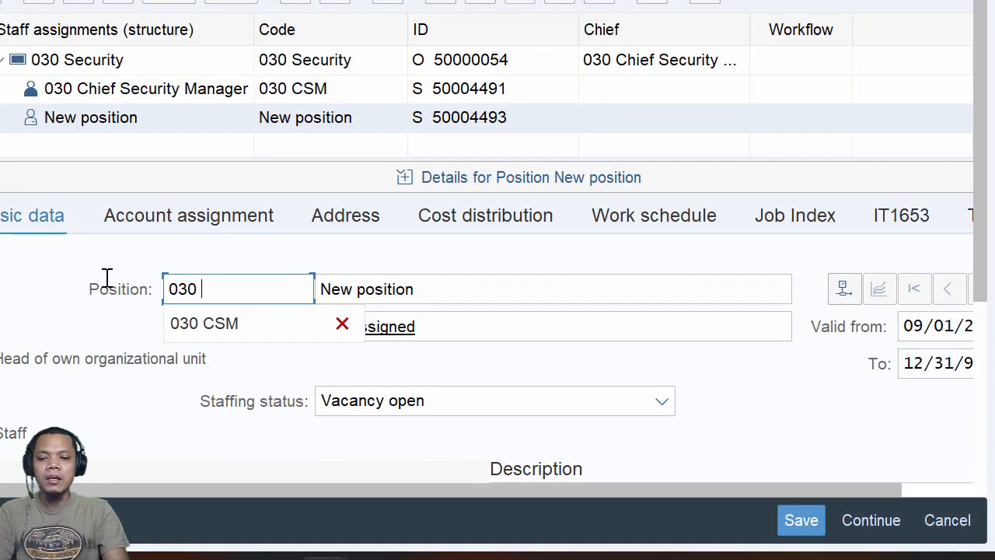
pyautogui.write(' SG')
pyautogui.press('Tab')
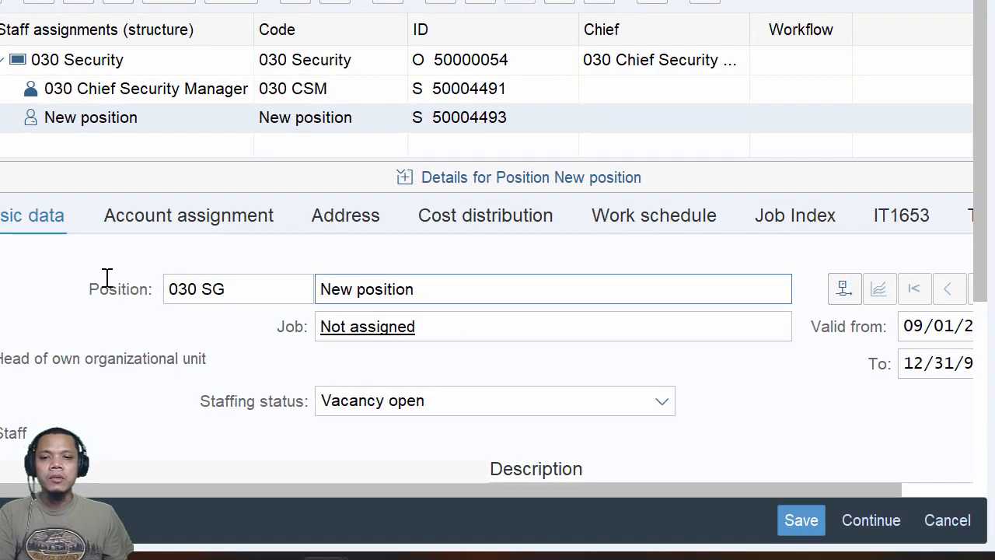
# Name the position 030 Security Guard, copying the name from the guide, and save it
pyautogui.hotkey('alt', 'Tab')
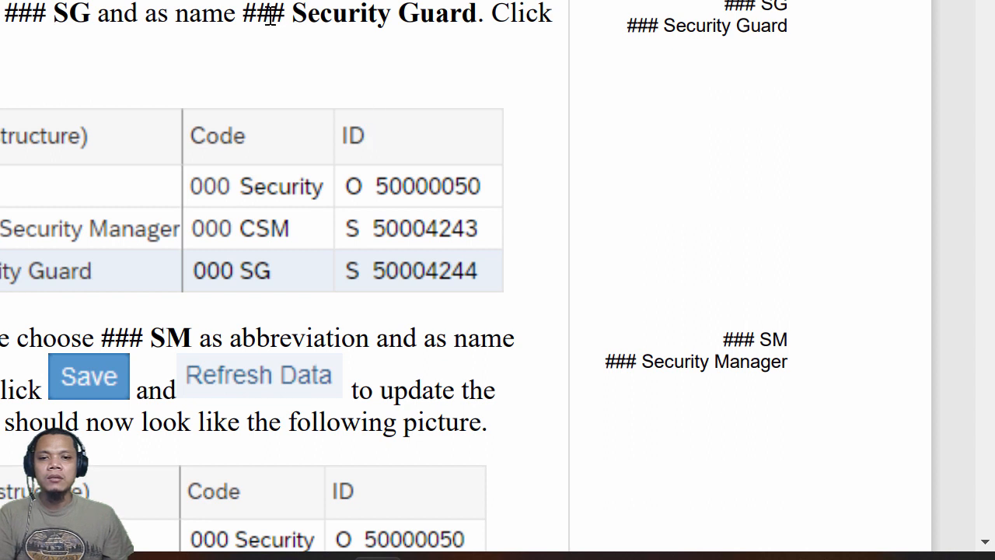
pyautogui.moveTo(302, 24); pyautogui.dragTo(474, 23)
pyautogui.hotkey('ctrl', 'c')
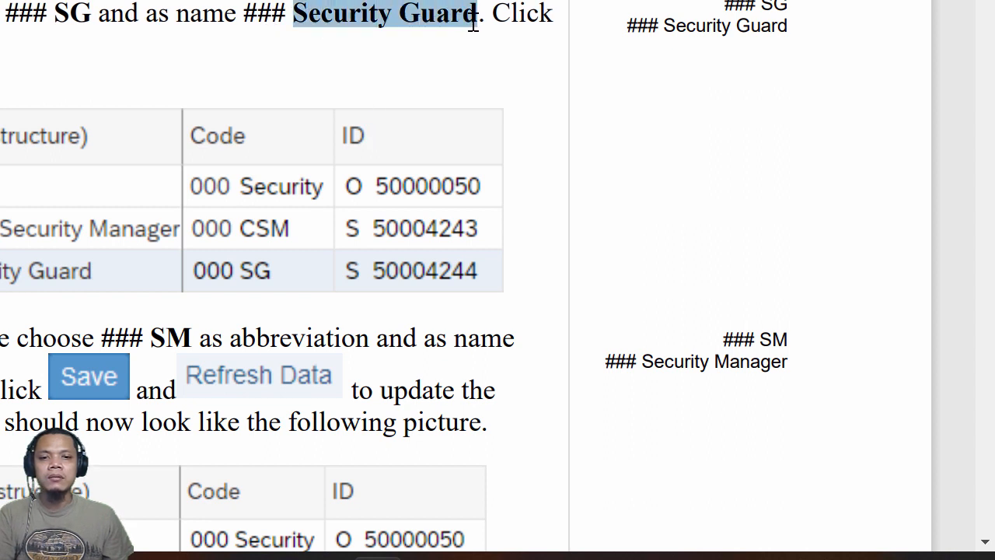
pyautogui.hotkey('alt', 'Tab')
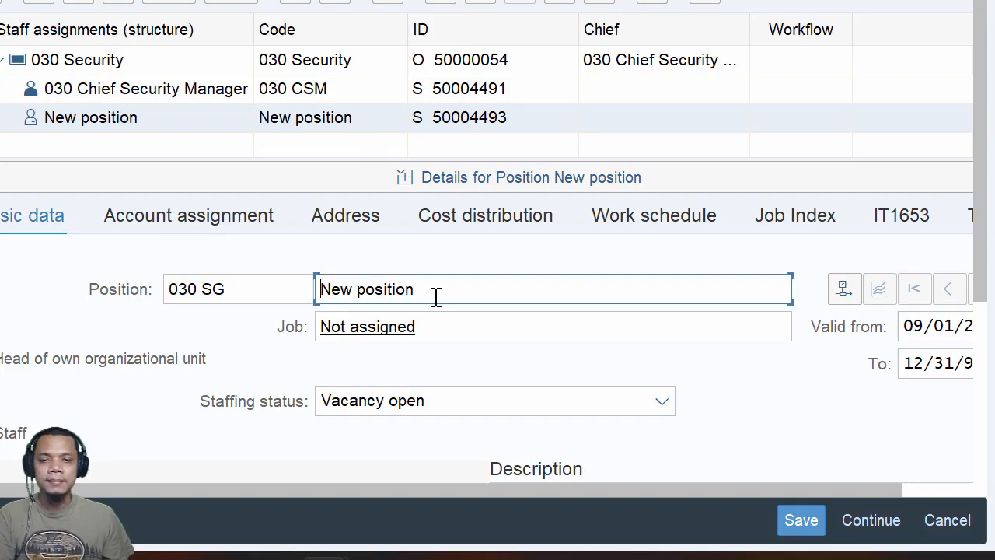
pyautogui.moveTo(435, 294); pyautogui.dragTo(258, 288)
pyautogui.write('030')
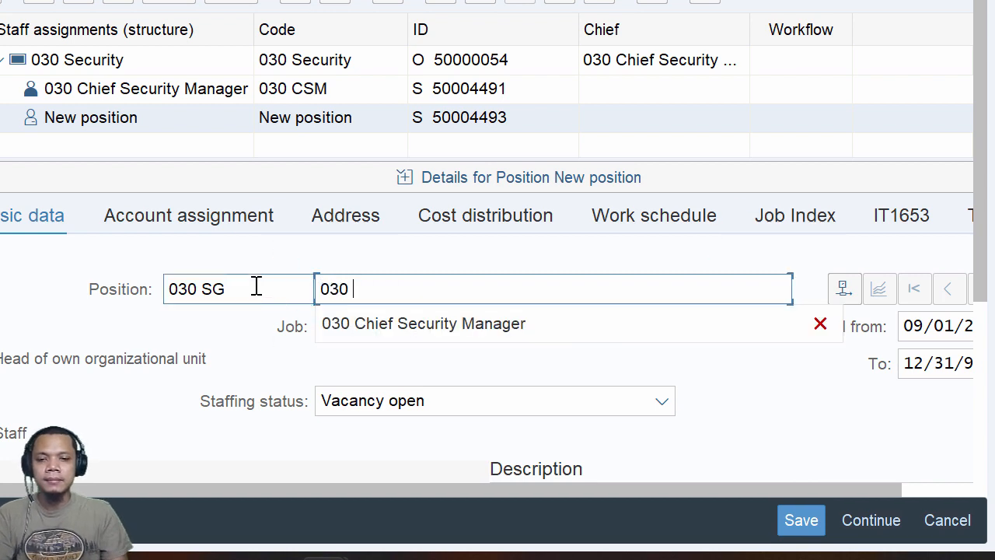
pyautogui.hotkey('ctrl', 'v')
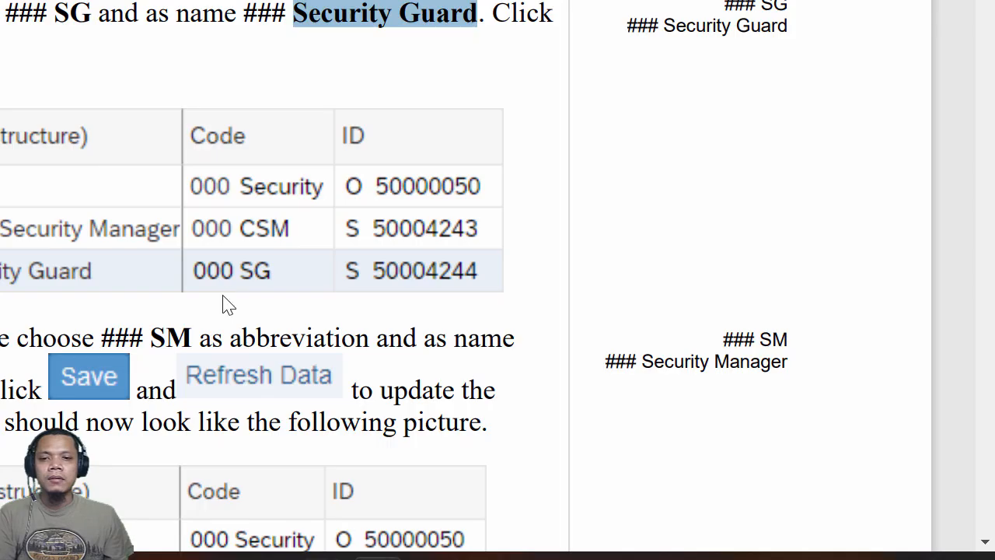
pyautogui.hotkey('alt', 'Tab')
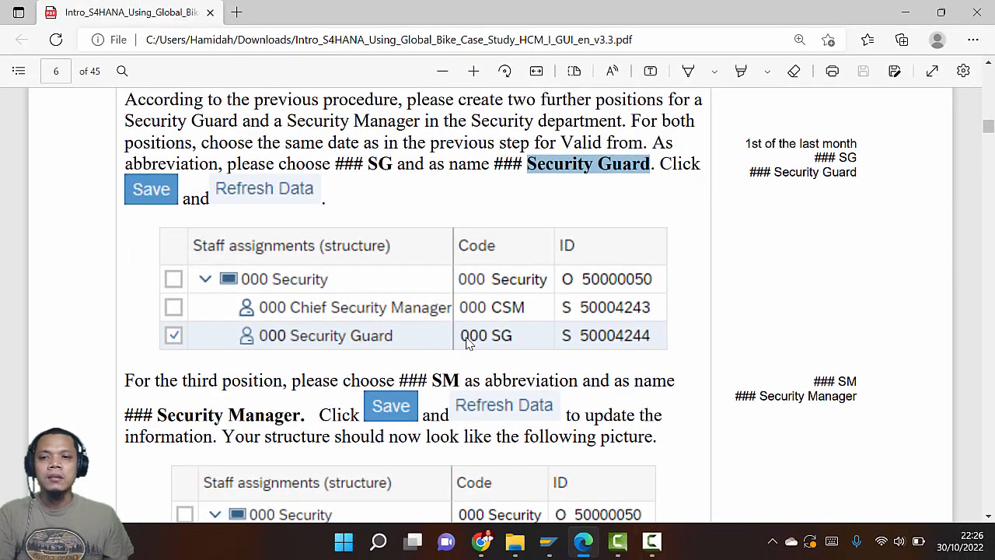
pyautogui.hotkey('alt', 'Tab')
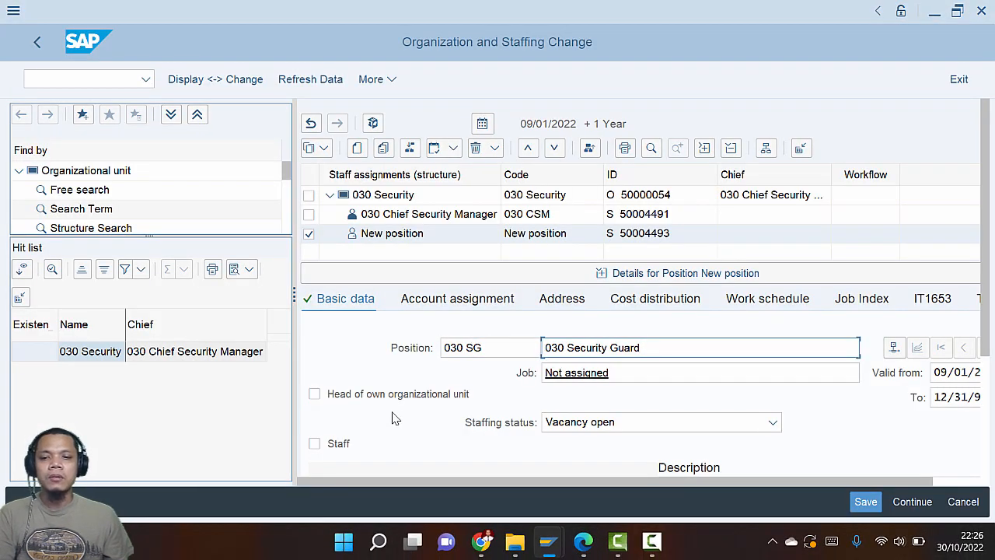
pyautogui.click(865, 501)
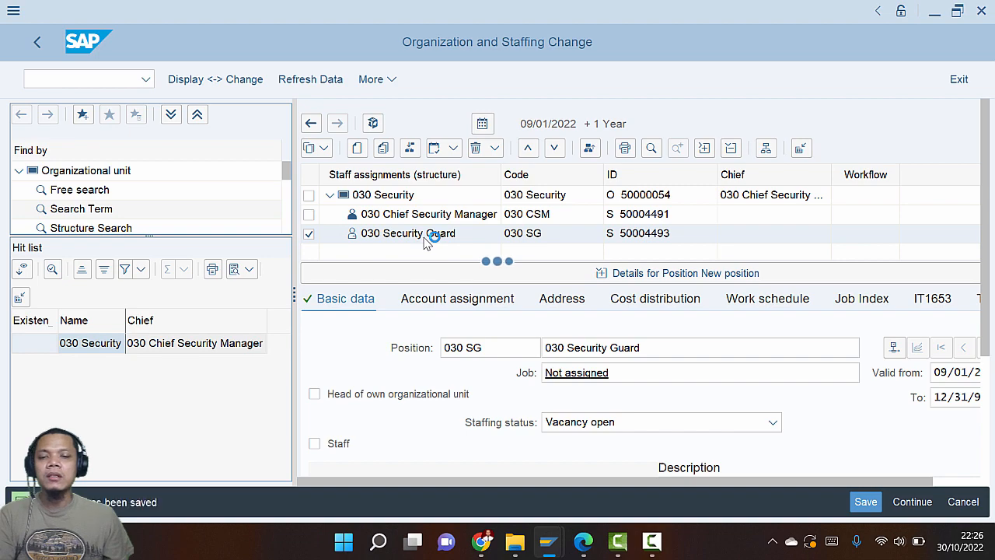
pyautogui.hotkey('alt', 'Tab')
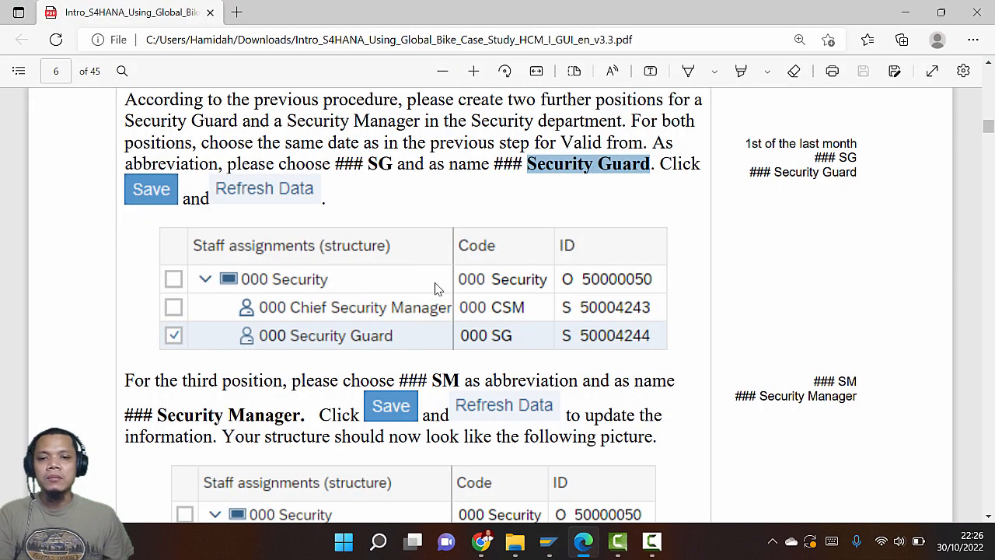
pyautogui.scroll(-3, 436, 288)
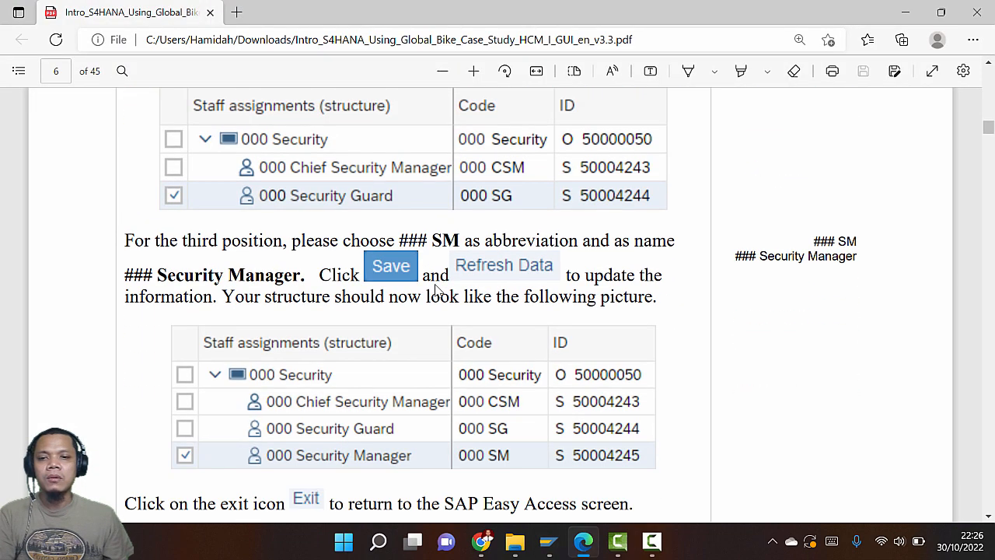
pyautogui.scroll(-4, 437, 285)
pyautogui.scroll(4, 438, 285)
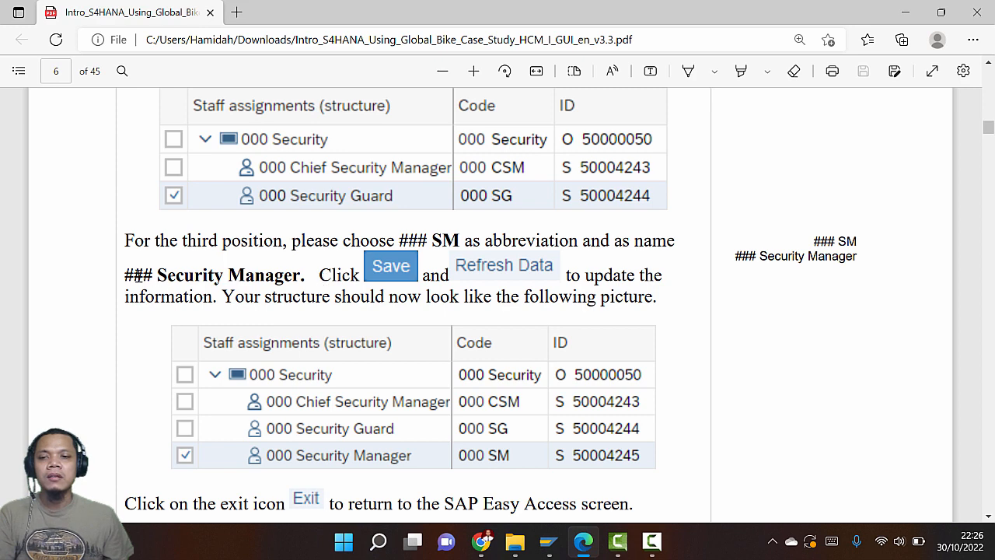
pyautogui.hotkey('alt', 'Tab')
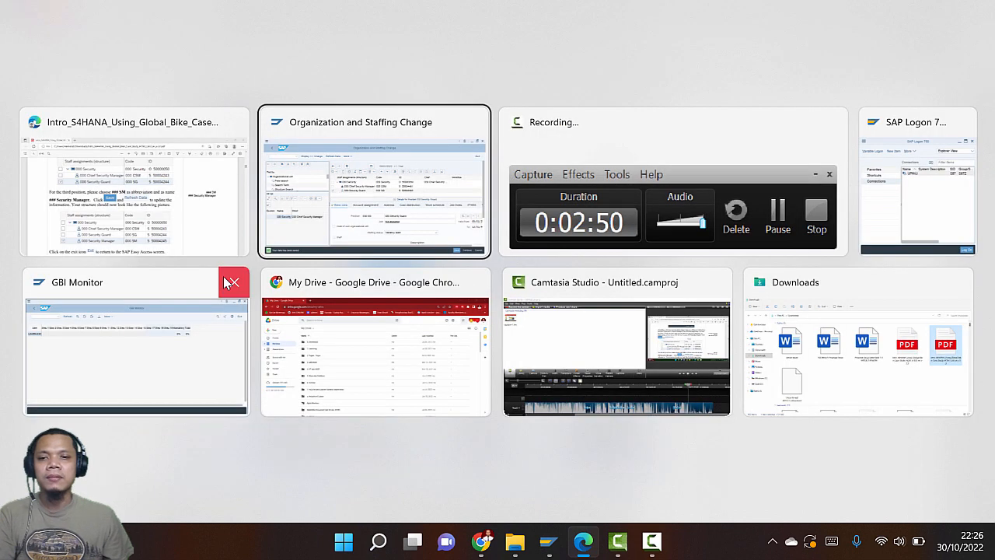
pyautogui.click(356, 151)
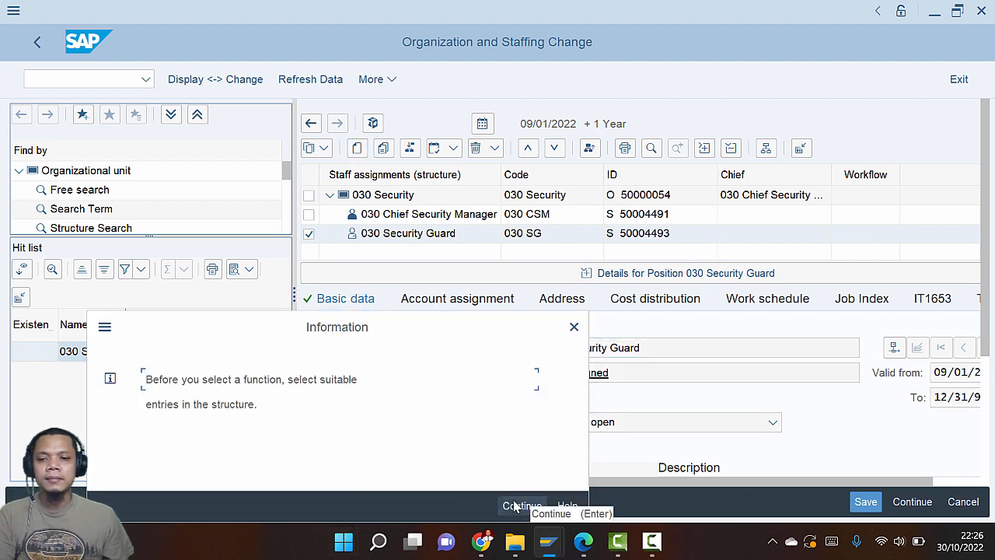
# Dismiss the select-entries warning, refresh the data, and select the 030 Security row
pyautogui.click(575, 328)
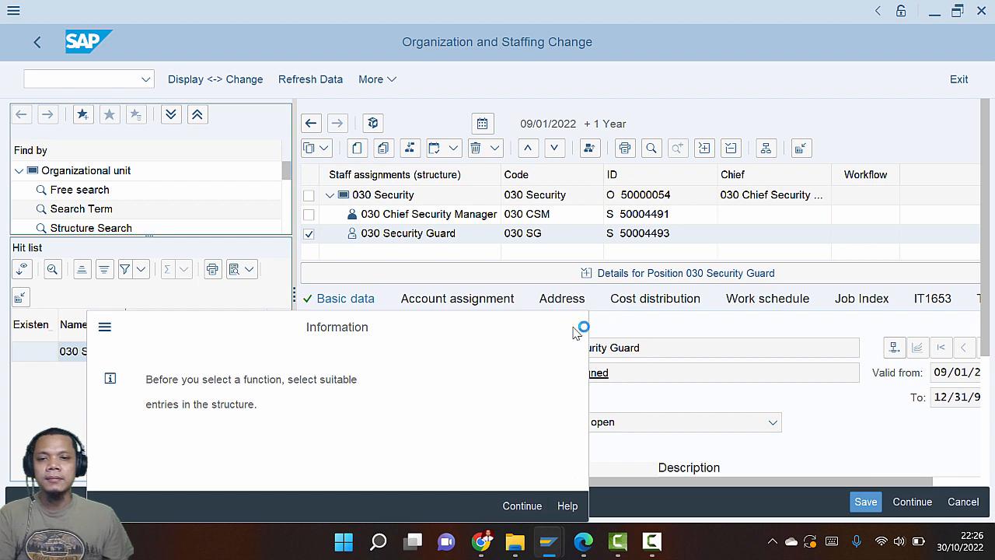
pyautogui.click(306, 84)
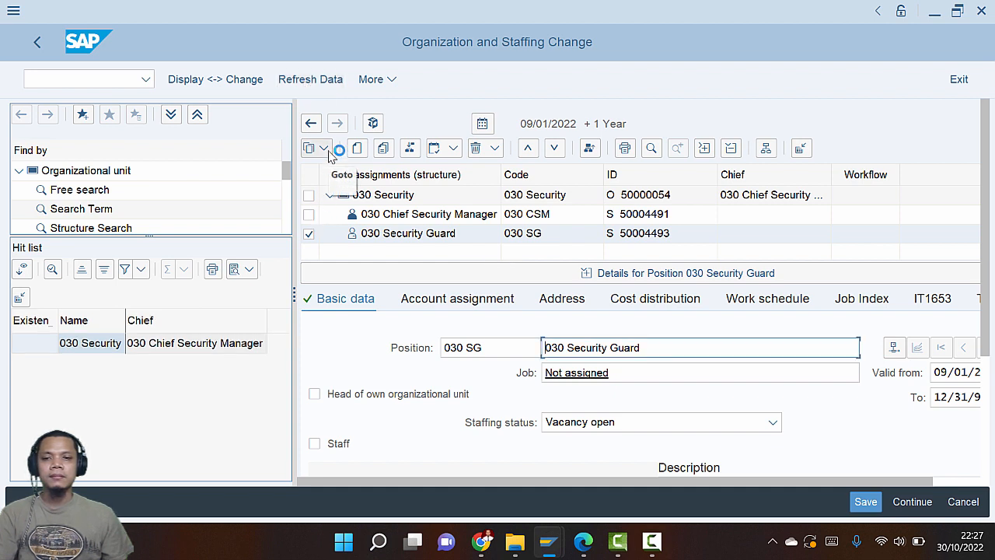
pyautogui.click(363, 155)
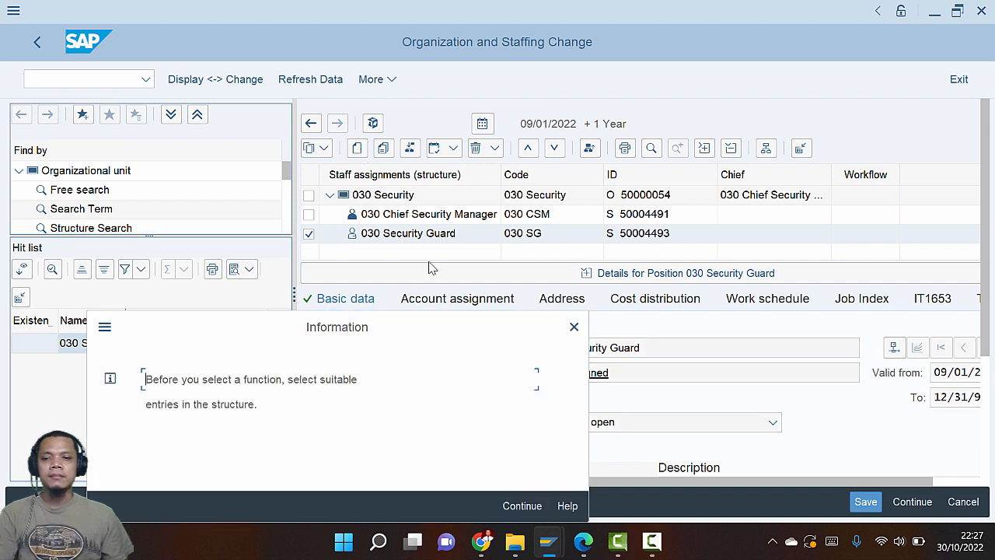
pyautogui.click(576, 335)
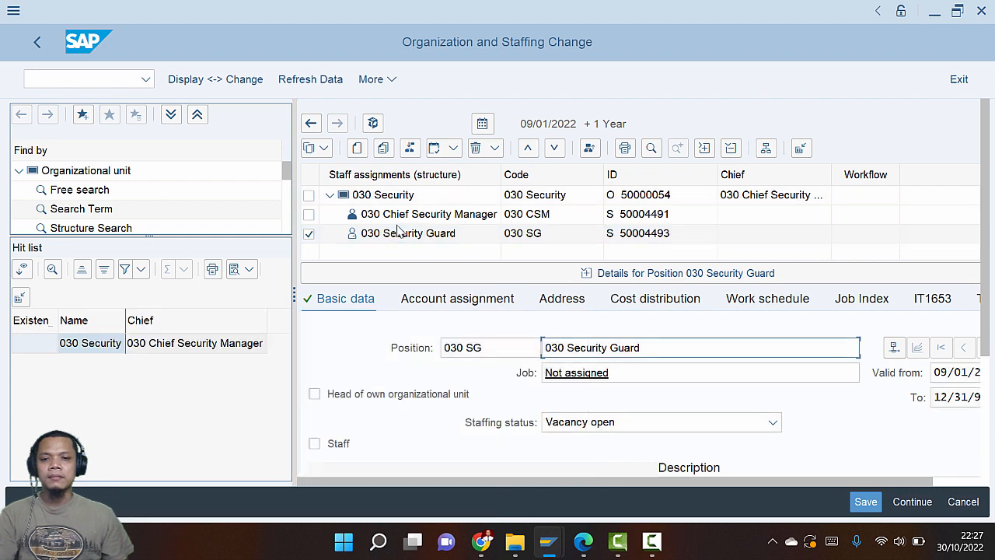
pyautogui.click(383, 195)
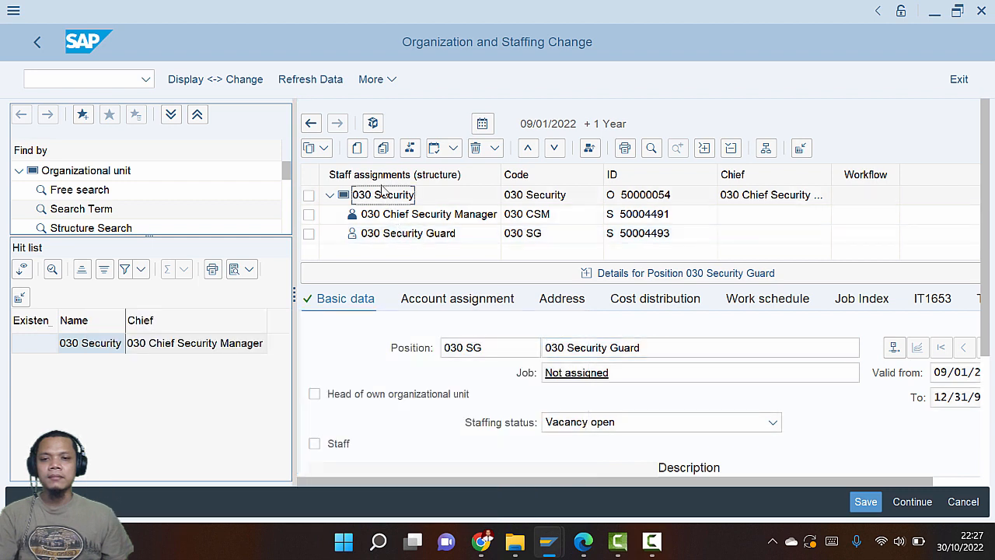
# Create another position under 030 Security with abbreviation 030 SM
pyautogui.click(359, 152)
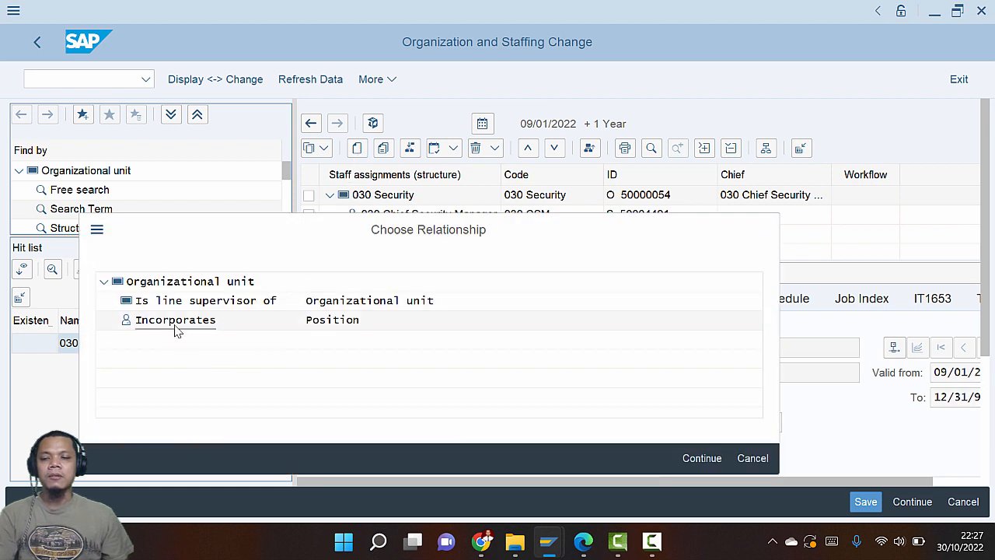
pyautogui.click(175, 321)
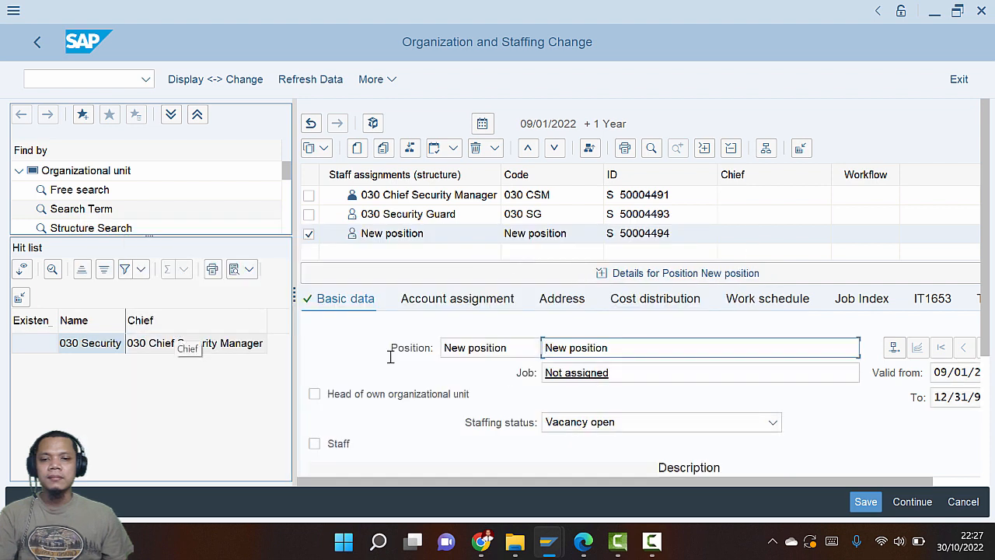
pyautogui.moveTo(514, 349); pyautogui.dragTo(410, 348)
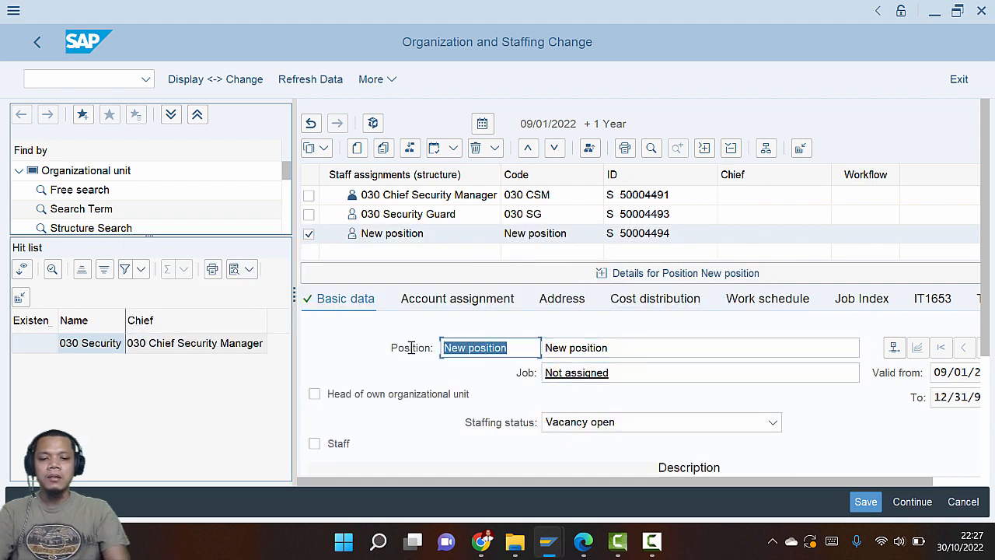
pyautogui.write('030')
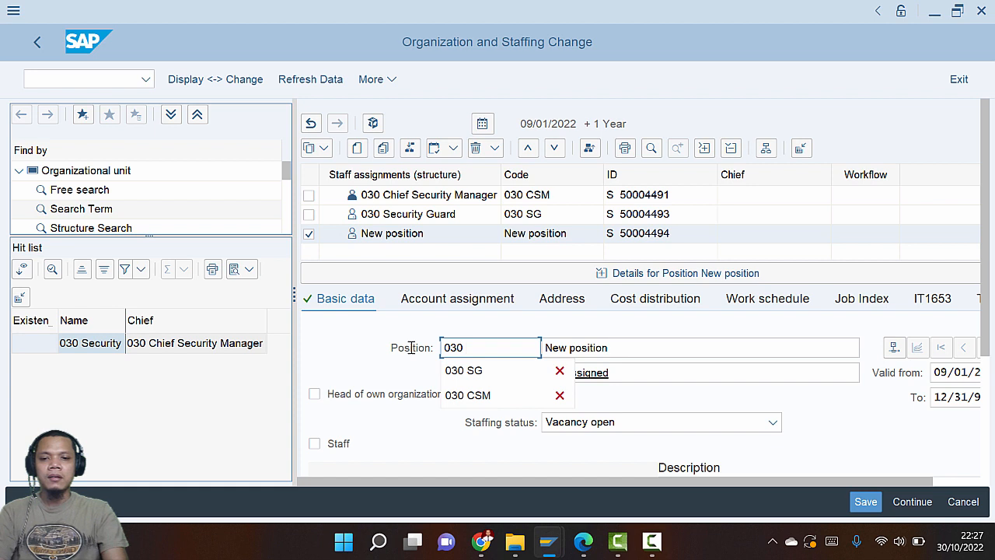
pyautogui.write(' SM')
pyautogui.press('Tab')
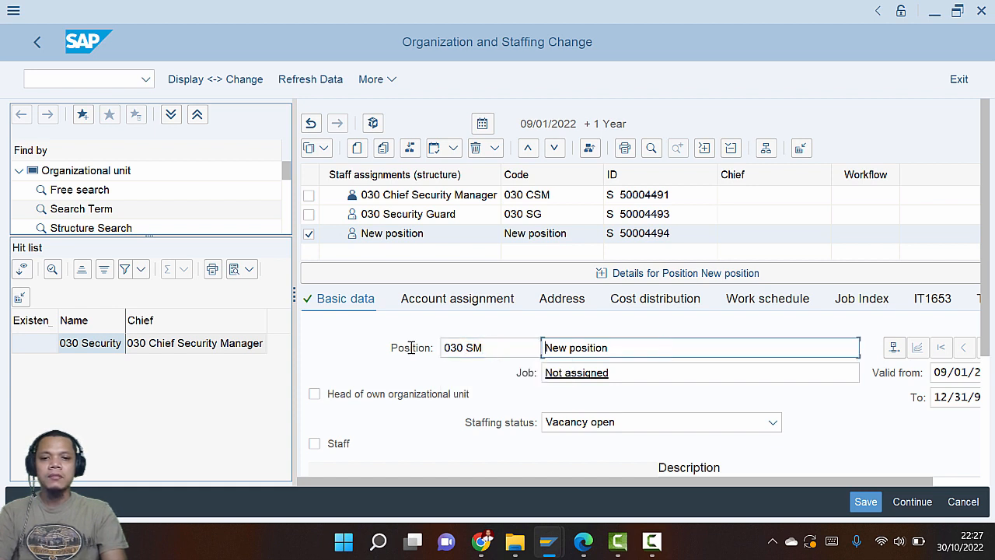
# Enter the name 030 Security Manager, copying 'Security Manager' from the PDF guide
pyautogui.press('Delete')
pyautogui.press('Delete')
pyautogui.press('Delete')
pyautogui.press('Delete')
pyautogui.press('Delete')
pyautogui.press('Delete')
pyautogui.press('Delete')
pyautogui.press('Delete')
pyautogui.press('Delete')
pyautogui.press('Delete')
pyautogui.press('Delete')
pyautogui.press('Delete')
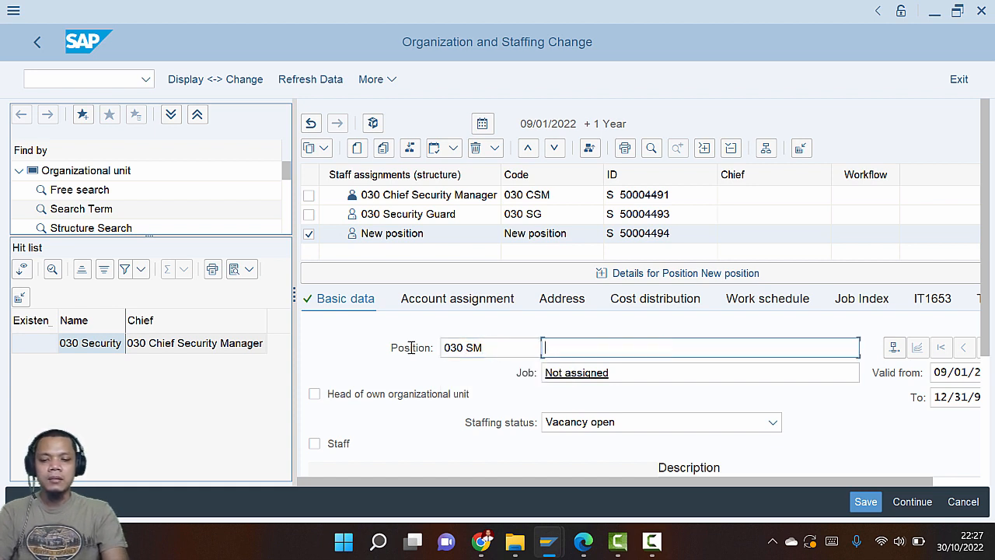
pyautogui.write('030')
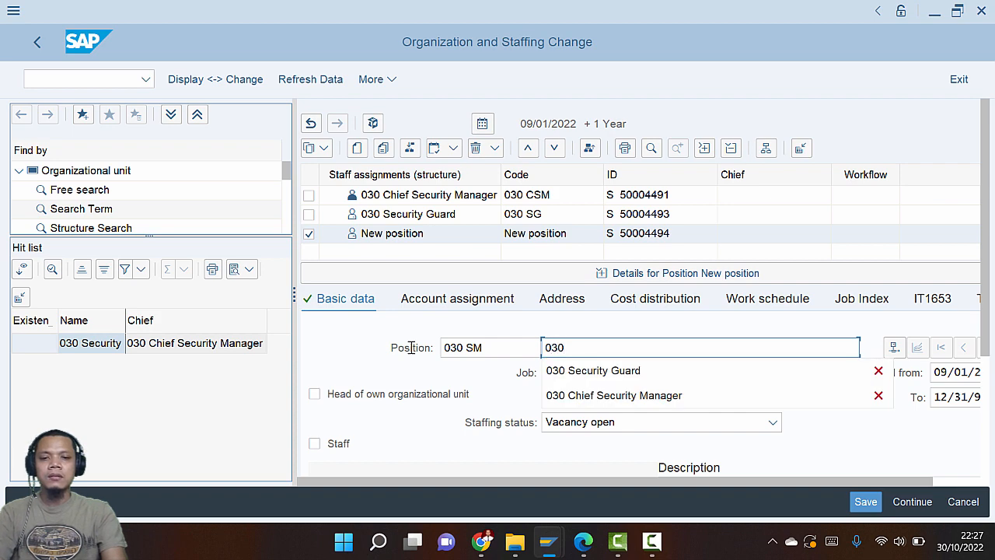
pyautogui.hotkey('alt', 'Tab')
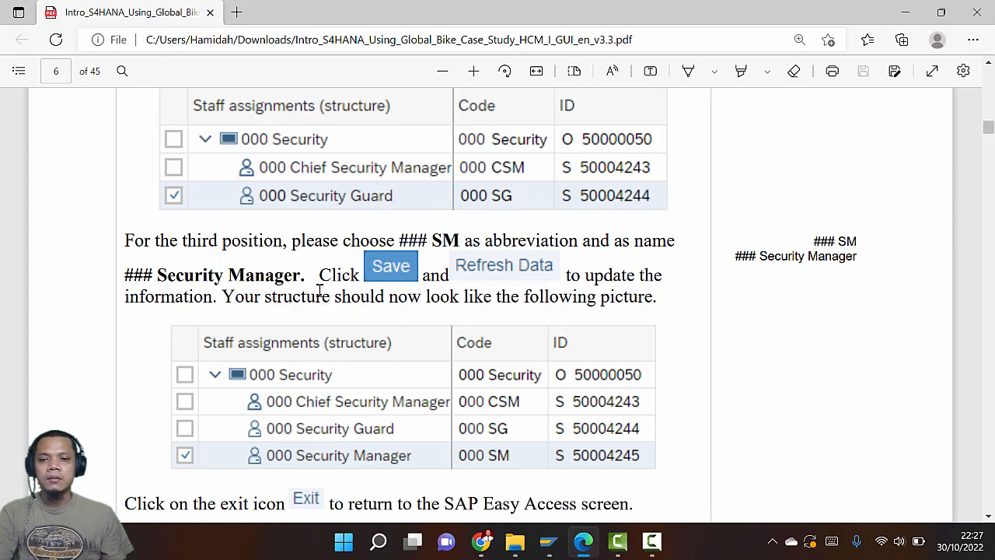
pyautogui.moveTo(158, 275); pyautogui.dragTo(300, 278)
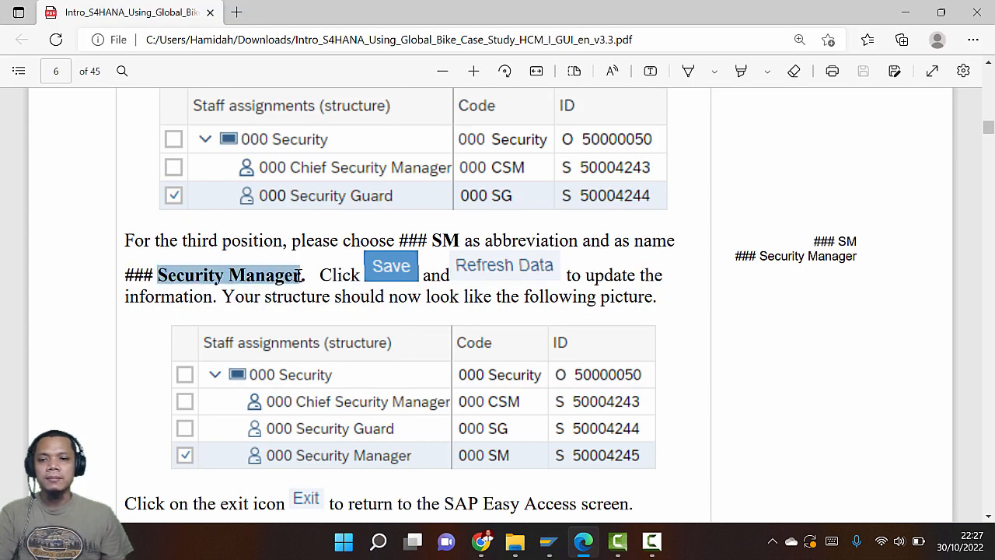
pyautogui.hotkey('ctrl', 'c')
pyautogui.hotkey('alt', 'Tab')
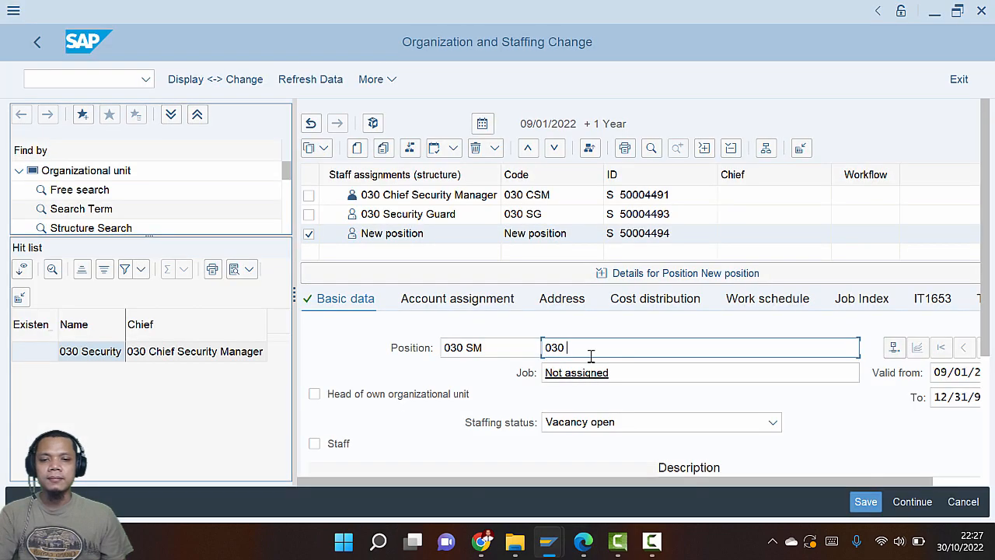
pyautogui.hotkey('ctrl', 'v')
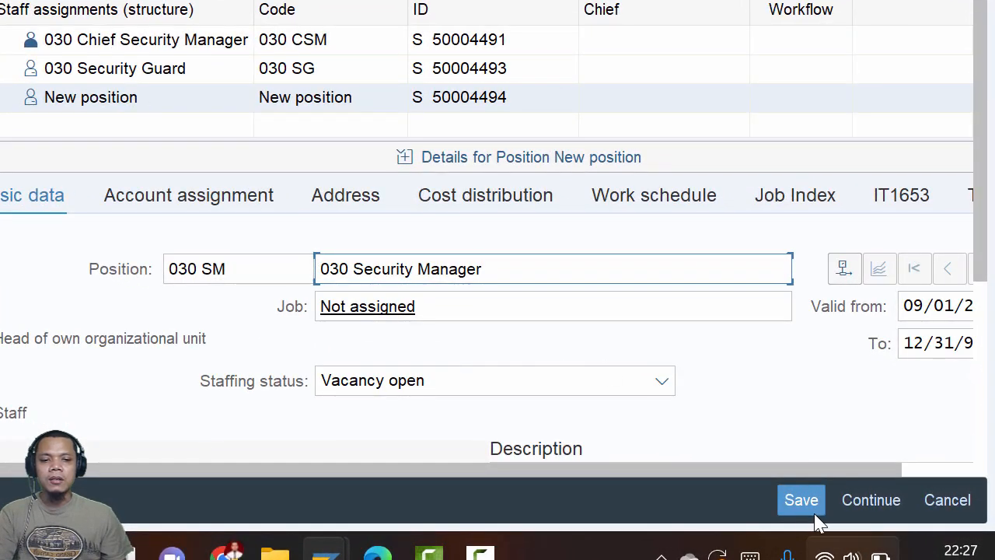
# Save the 030 Security Manager position (030 SM, S 50004494)
pyautogui.click(832, 507)
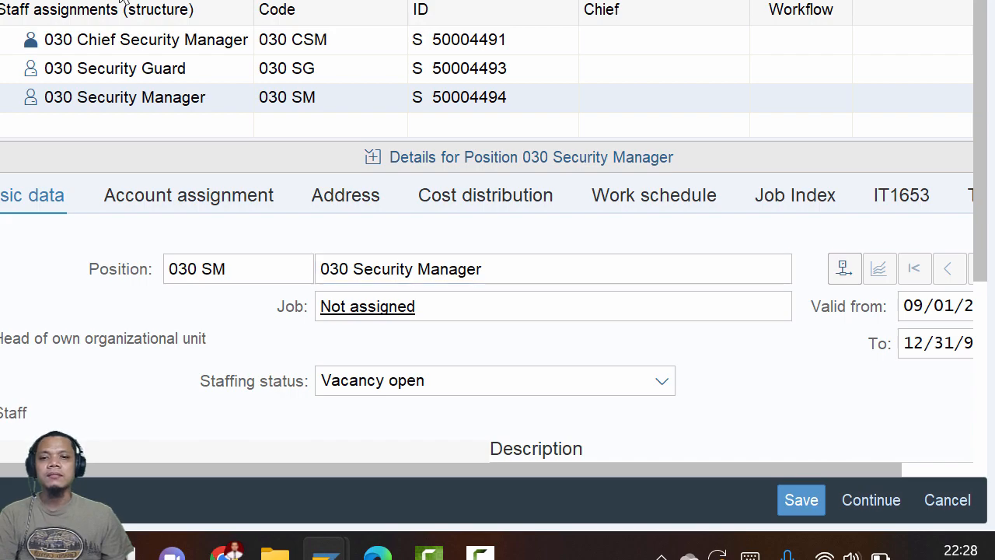
# Read page 7's Step 2: Create Career in the PDF guide, then return to SAP's Easy Access menu
pyautogui.hotkey('alt', 'Tab')
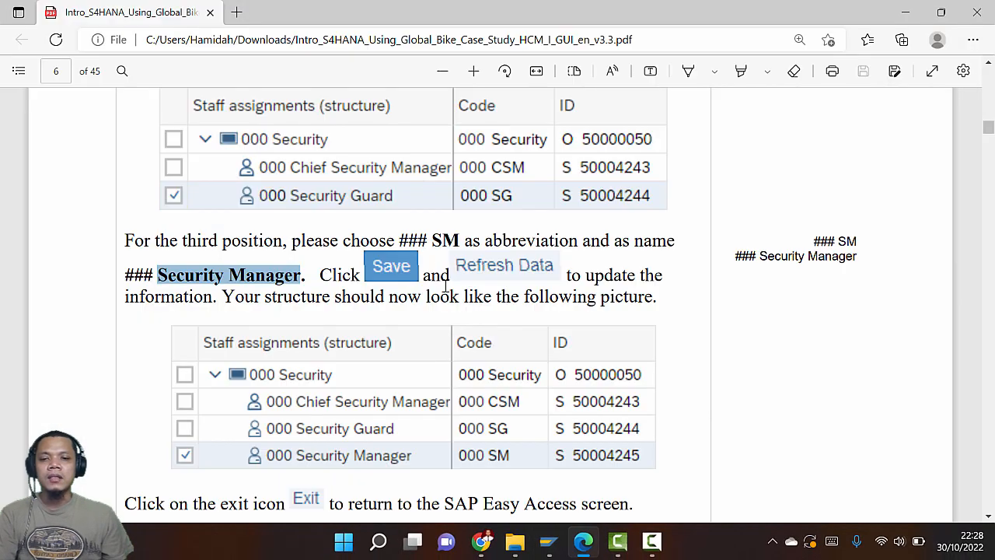
pyautogui.scroll(-10, 445, 287)
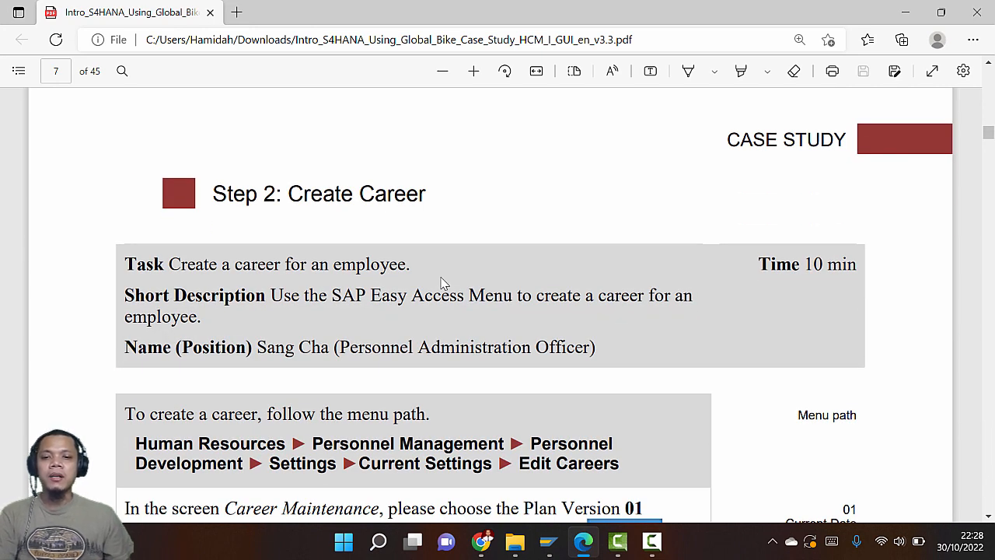
pyautogui.scroll(-1, 442, 283)
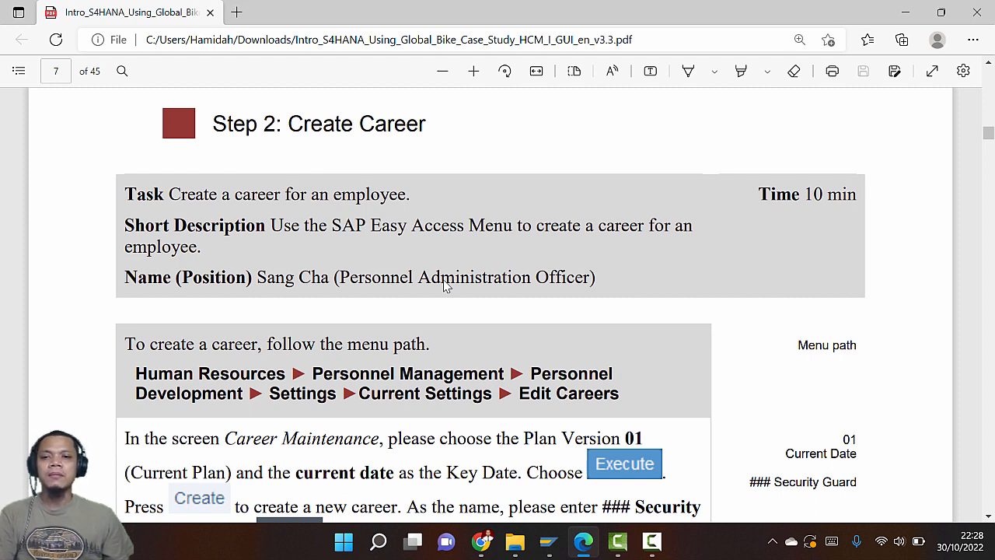
pyautogui.hotkey('alt', 'Tab')
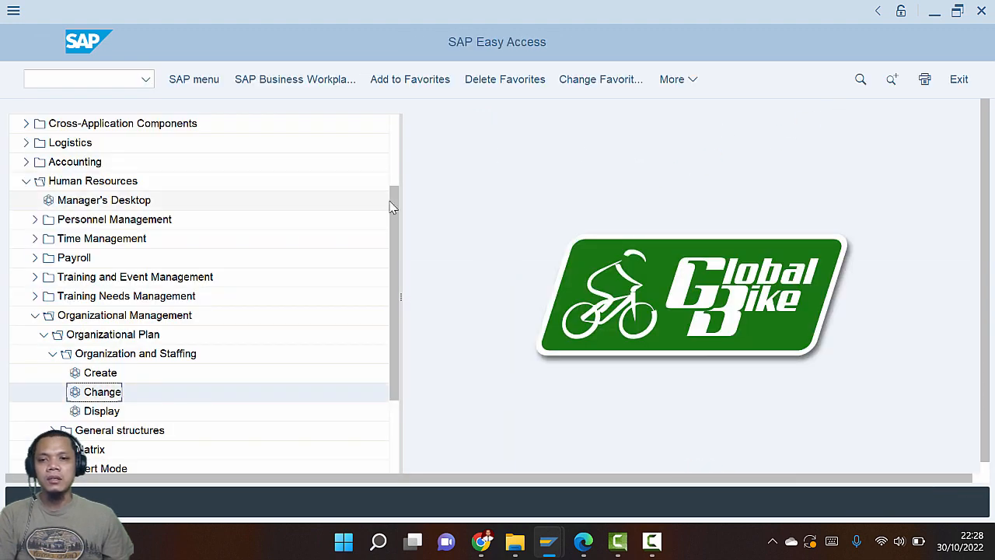
# Look up the Edit Careers menu path in the PDF guide
pyautogui.moveTo(395, 204); pyautogui.dragTo(395, 268)
pyautogui.hotkey('alt', 'Tab')
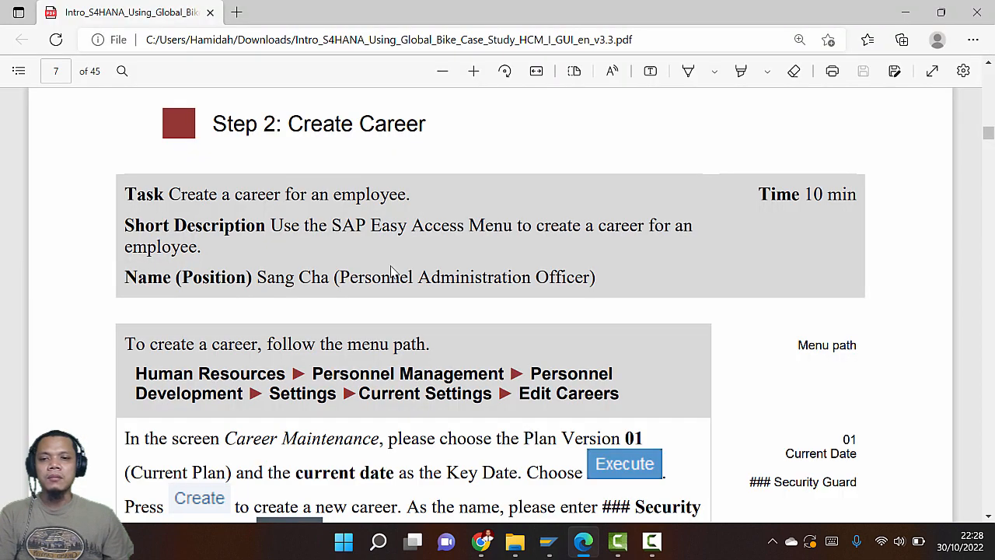
pyautogui.scroll(-2, 392, 266)
pyautogui.scroll(-2, 391, 268)
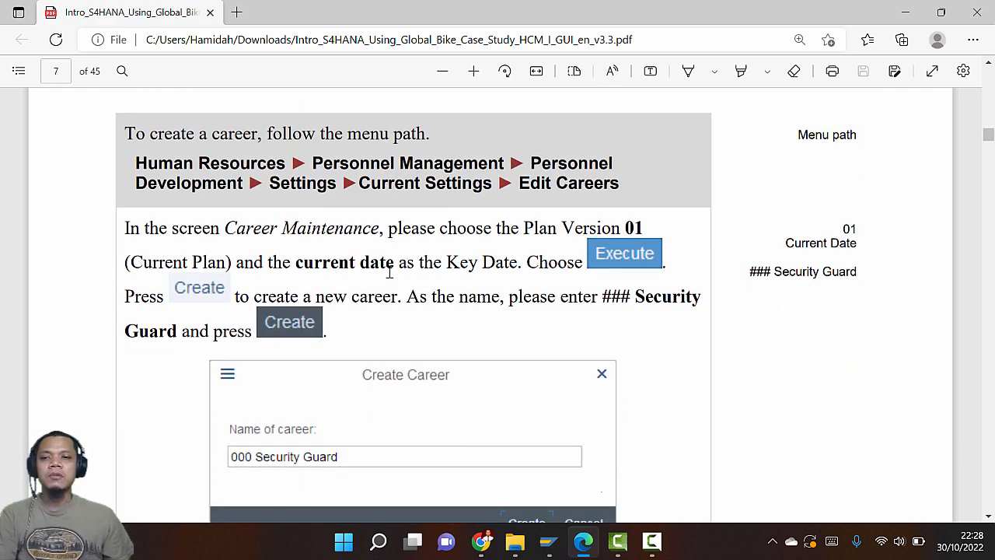
pyautogui.hotkey('alt', 'Tab')
# Collapse Organizational Management and expand Personnel Management > Personnel Development
pyautogui.click(45, 222)
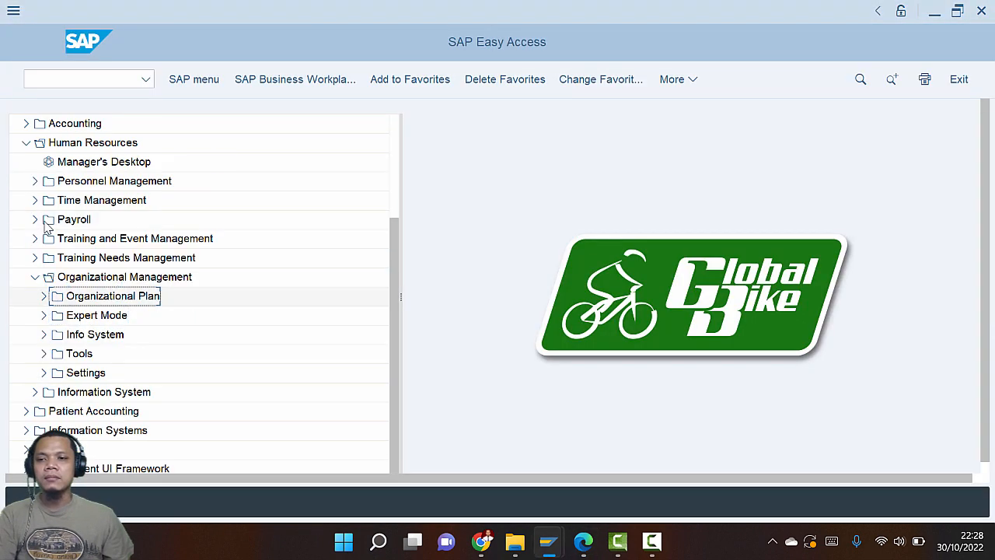
pyautogui.click(36, 278)
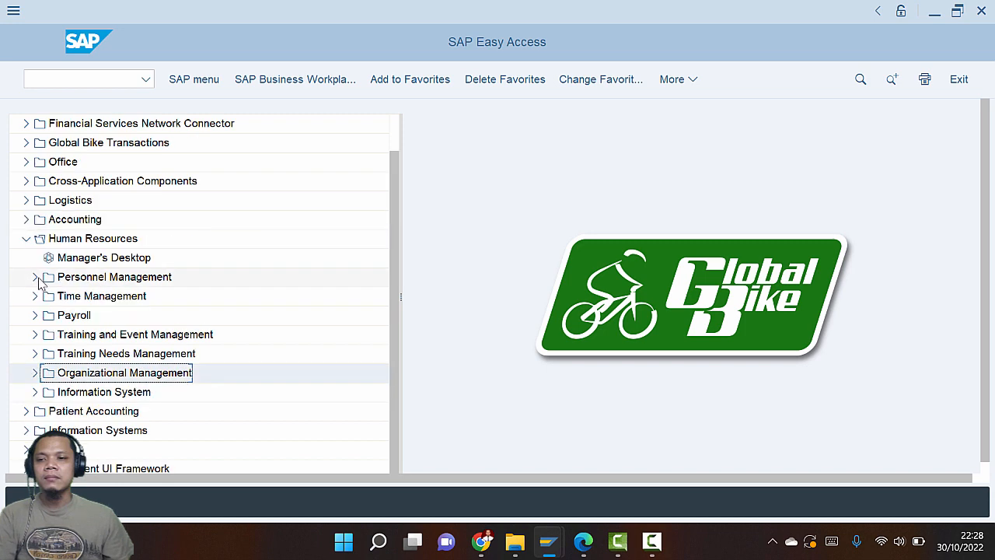
pyautogui.click(36, 278)
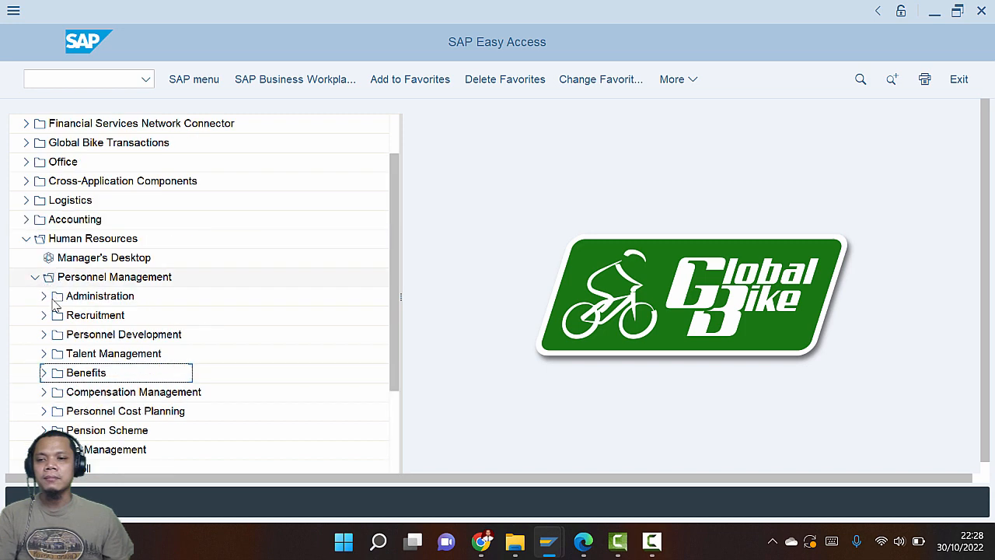
pyautogui.click(45, 334)
pyautogui.hotkey('alt', 'Tab')
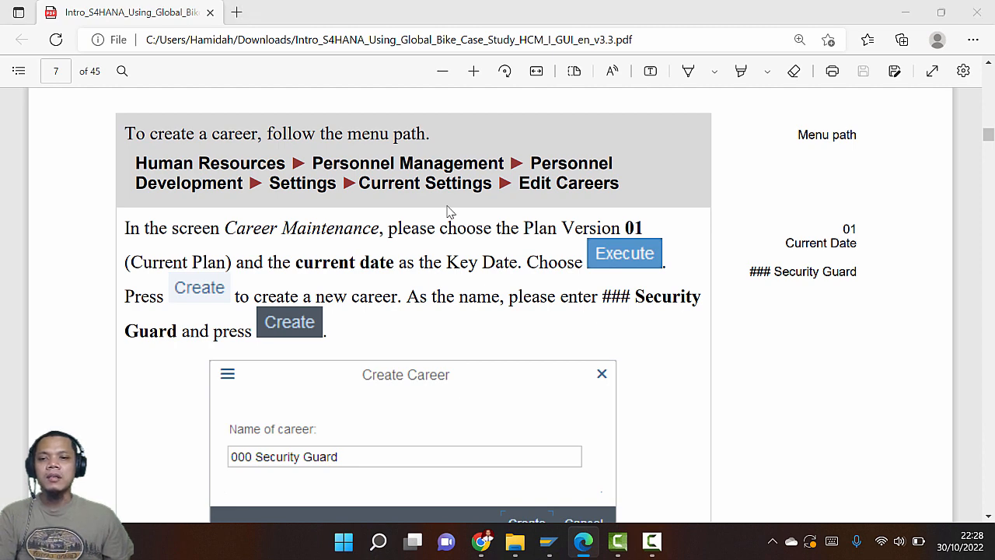
pyautogui.hotkey('alt', 'Tab')
# Expand Settings > Current Settings and open Edit Careers to reach Career Maintenance
pyautogui.scroll(-1, 163, 378)
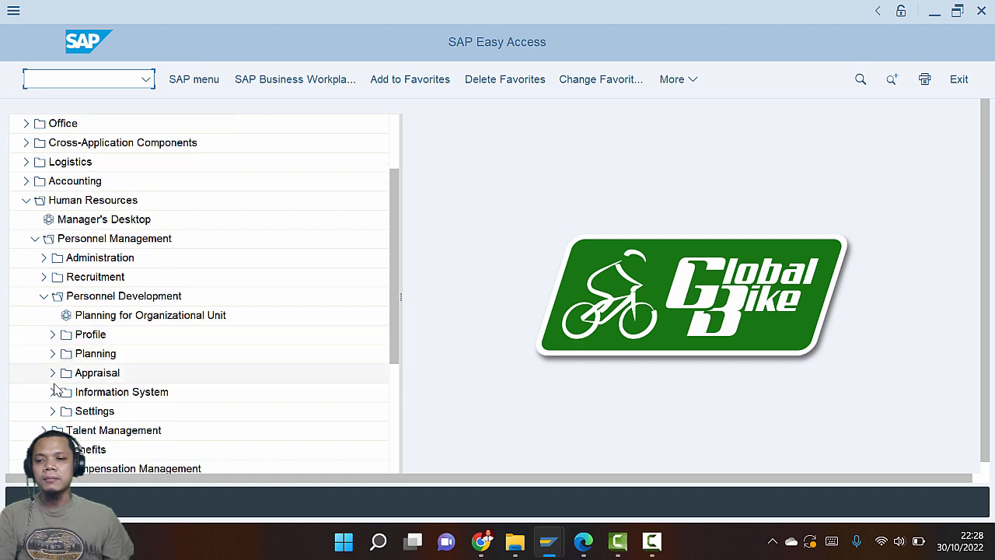
pyautogui.click(52, 410)
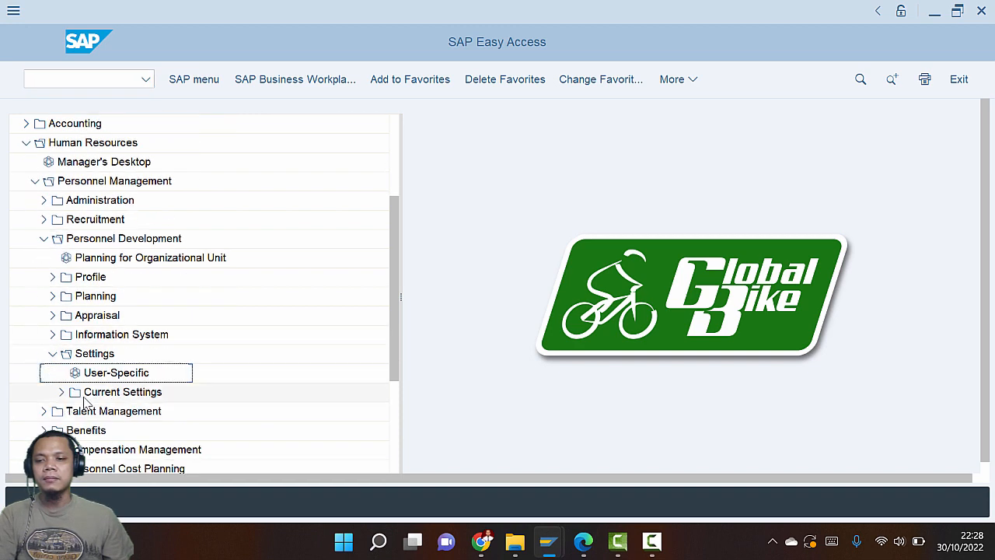
pyautogui.click(62, 391)
pyautogui.hotkey('alt', 'Tab')
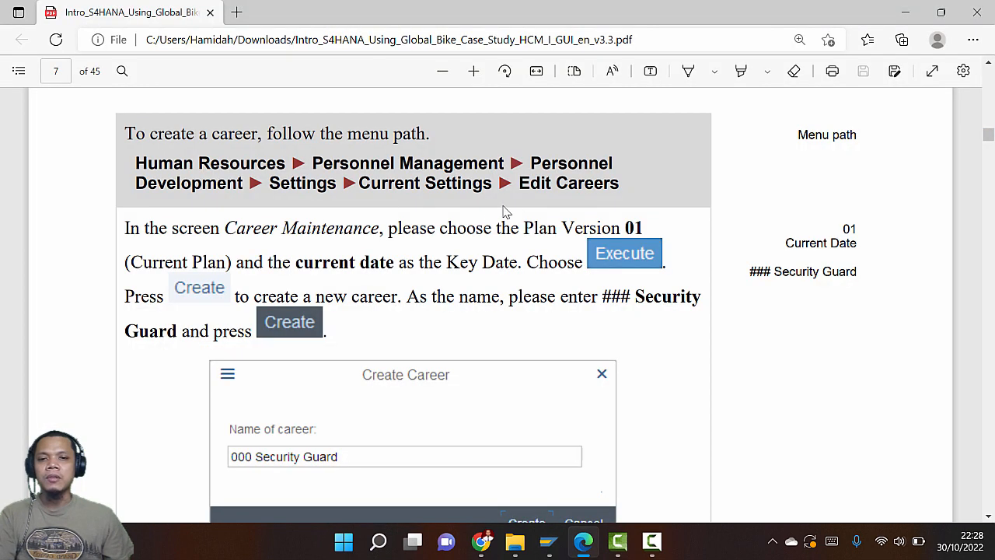
pyautogui.hotkey('alt', 'Tab')
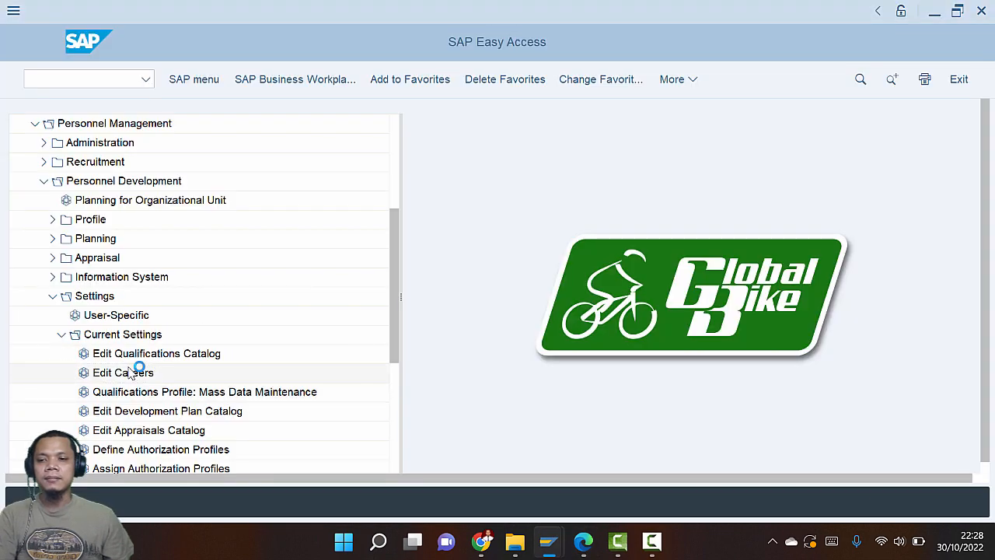
pyautogui.hotkey('alt', 'Tab')
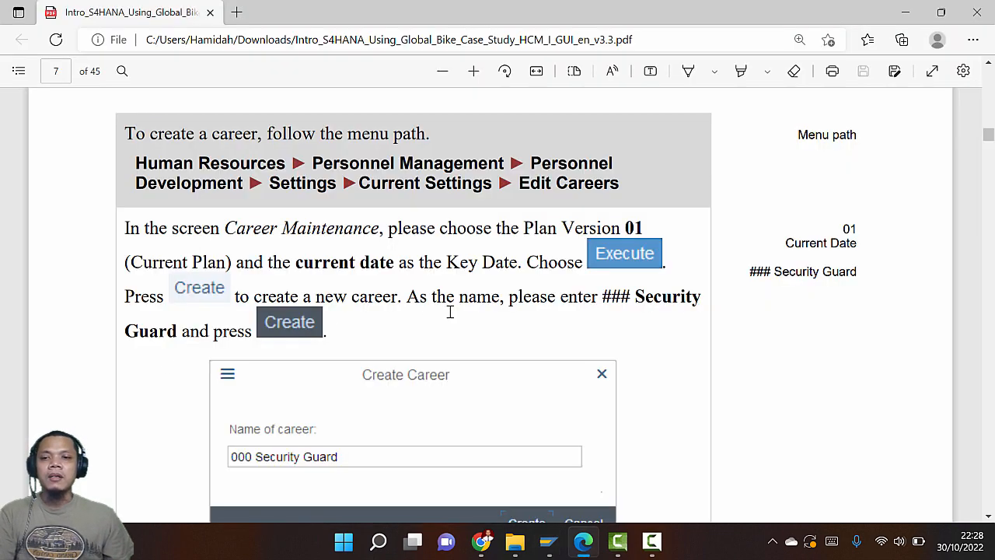
pyautogui.scroll(-2, 450, 315)
pyautogui.scroll(1, 448, 318)
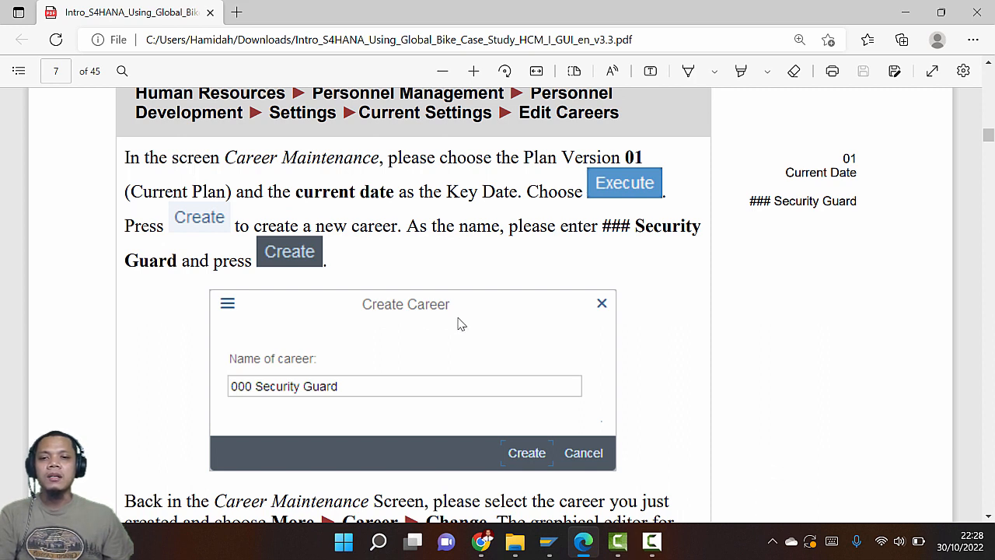
pyautogui.hotkey('alt', 'Tab')
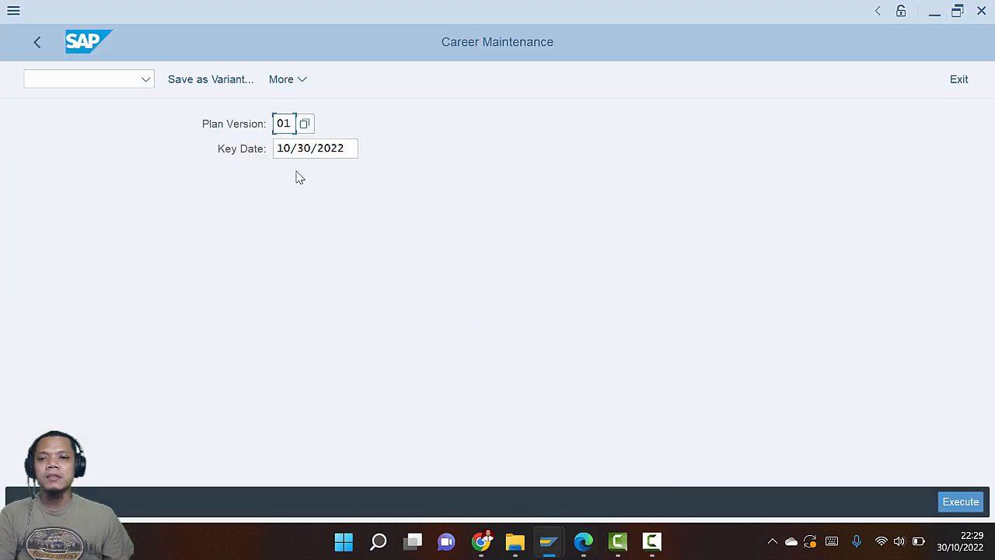
# Set plan version 01 Current plan and key date 10/30/2022 from the calendar
pyautogui.click(309, 124)
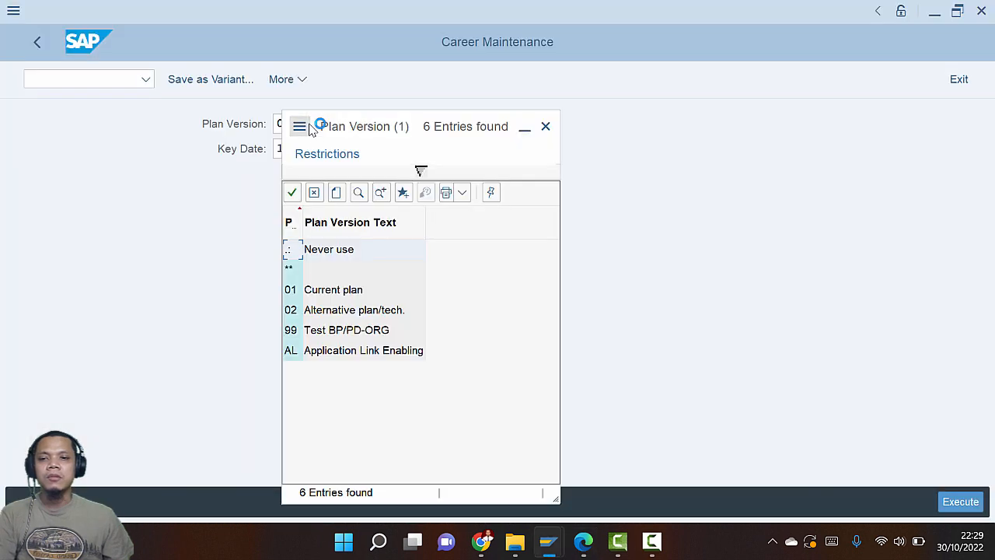
pyautogui.click(317, 290)
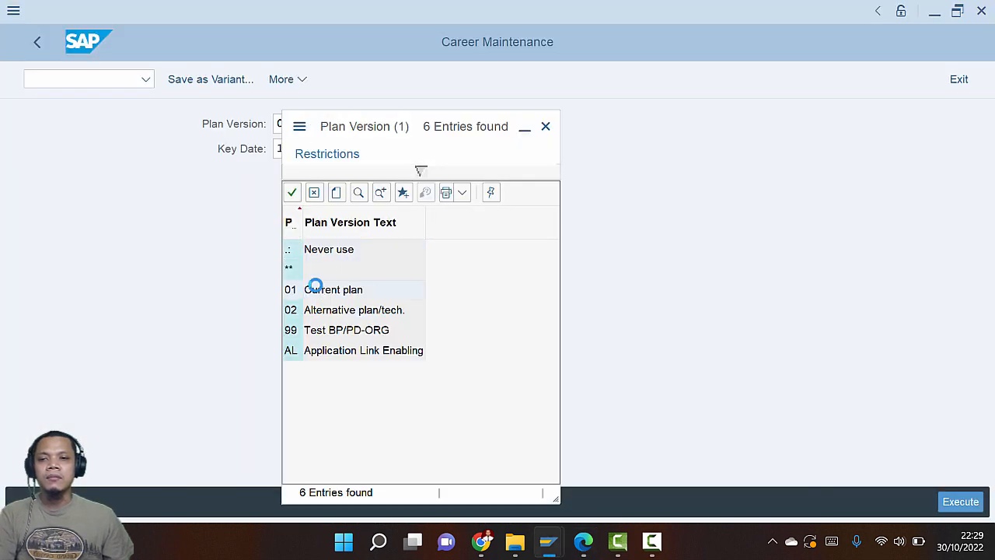
pyautogui.click(342, 155)
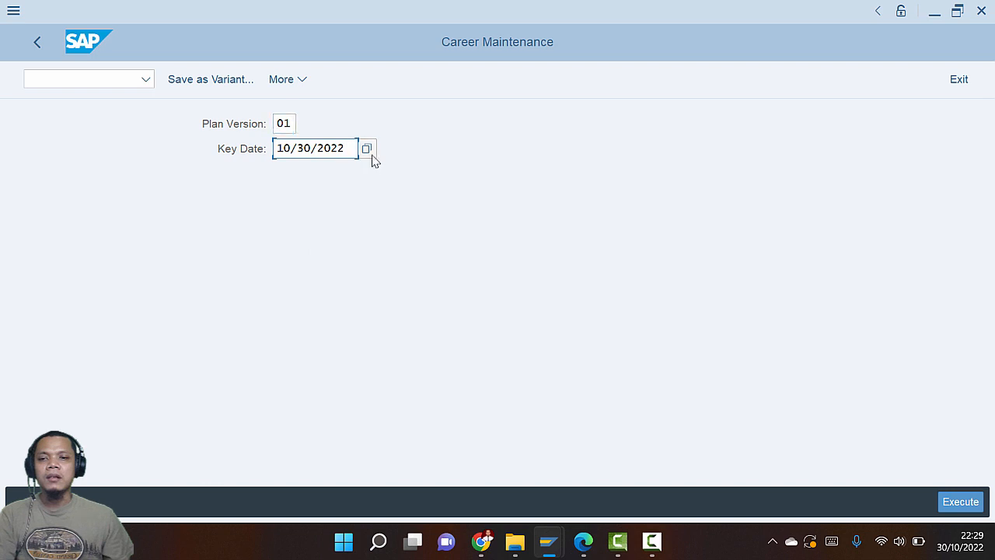
pyautogui.click(371, 152)
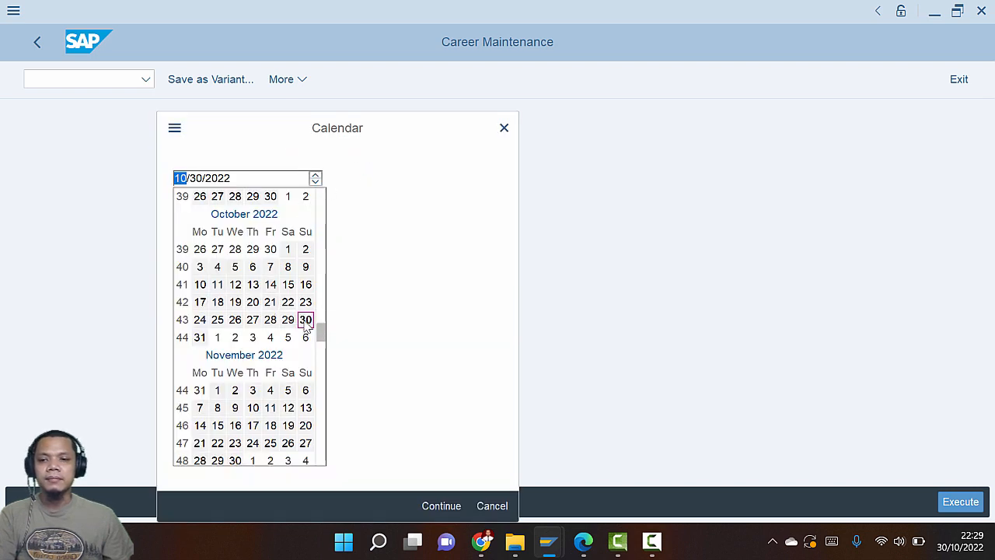
pyautogui.click(307, 322)
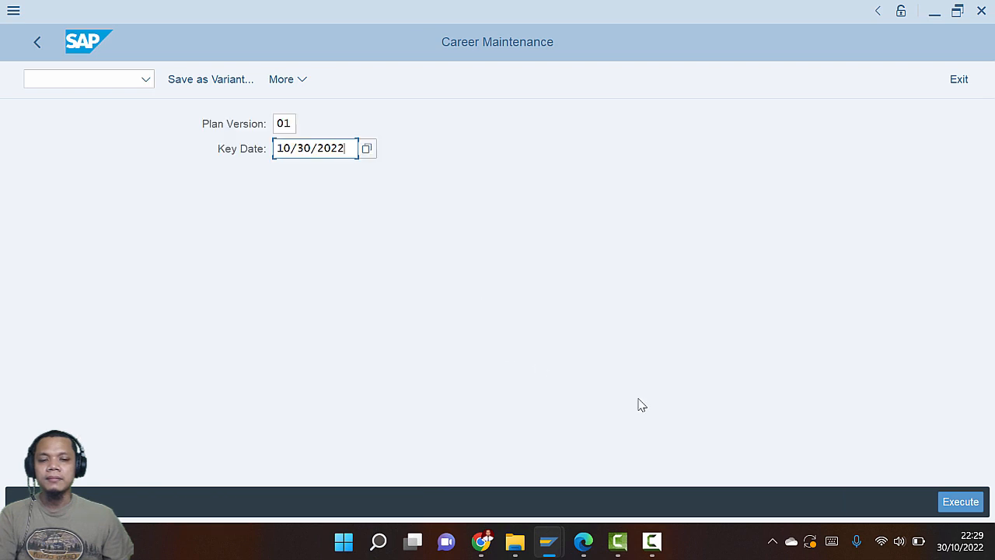
# Check the guide's next step, open the Create Career dialog and look up the career name
pyautogui.hotkey('alt', 'Tab')
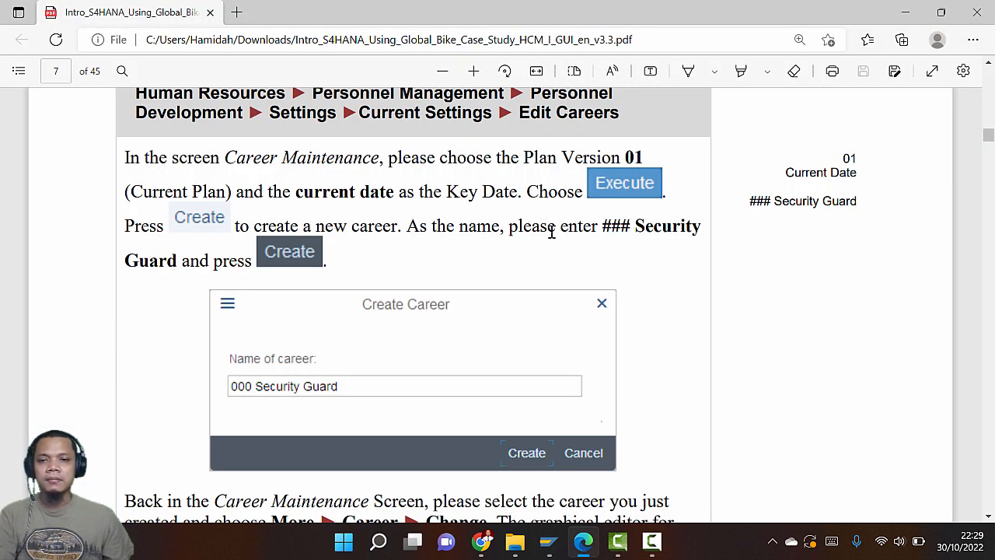
pyautogui.scroll(-2, 551, 232)
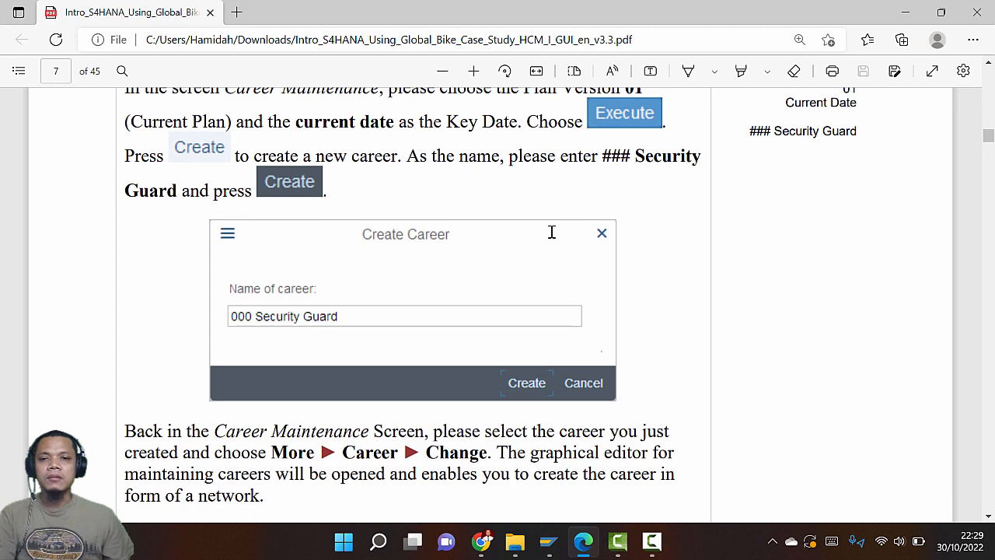
pyautogui.scroll(-2, 551, 231)
pyautogui.scroll(4, 551, 232)
pyautogui.hotkey('alt', 'Tab')
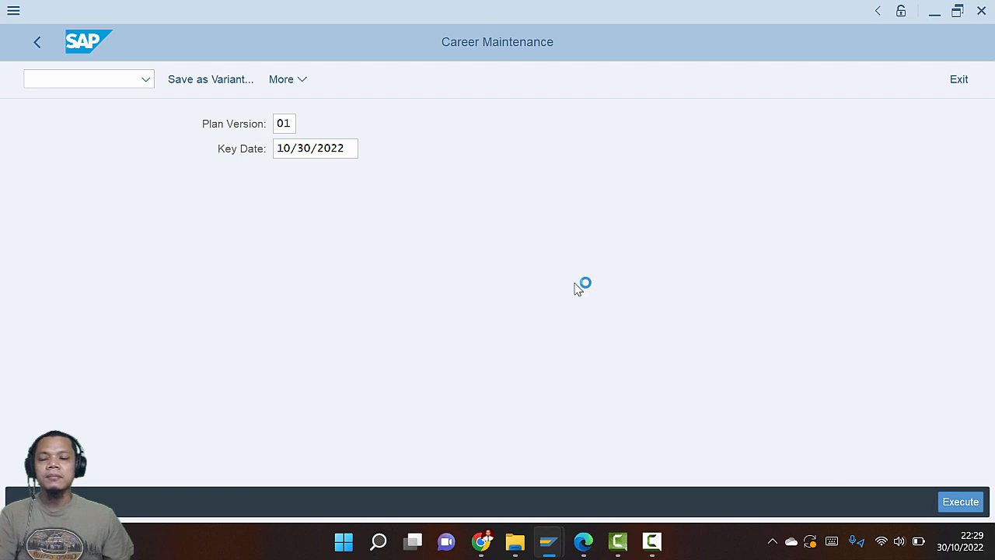
pyautogui.hotkey('alt', 'Tab')
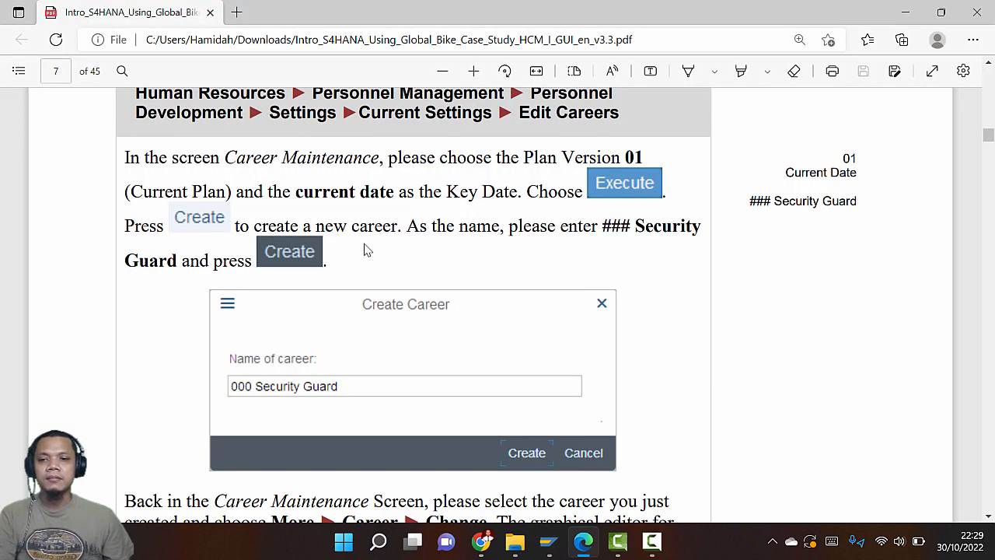
pyautogui.hotkey('alt', 'Tab')
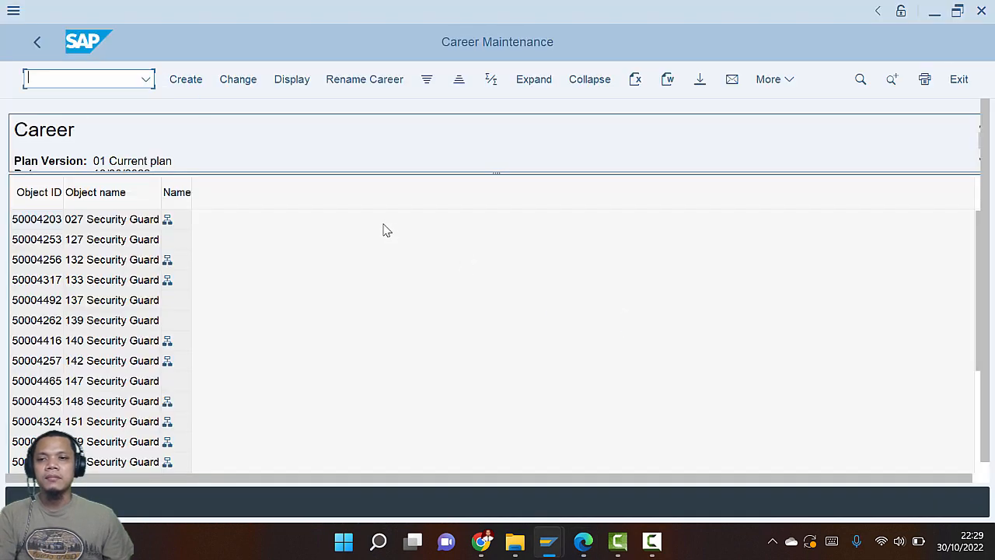
pyautogui.click(185, 85)
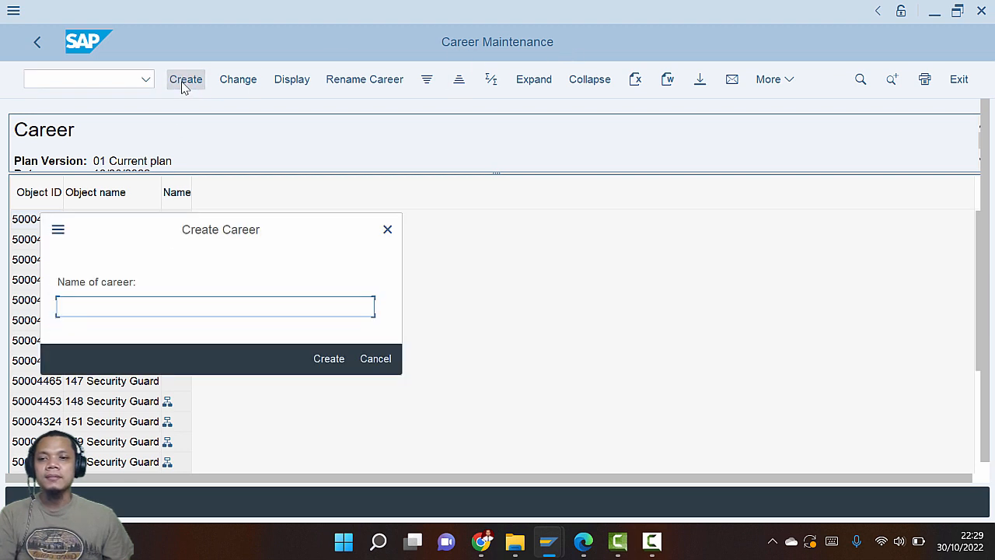
pyautogui.hotkey('alt', 'Tab')
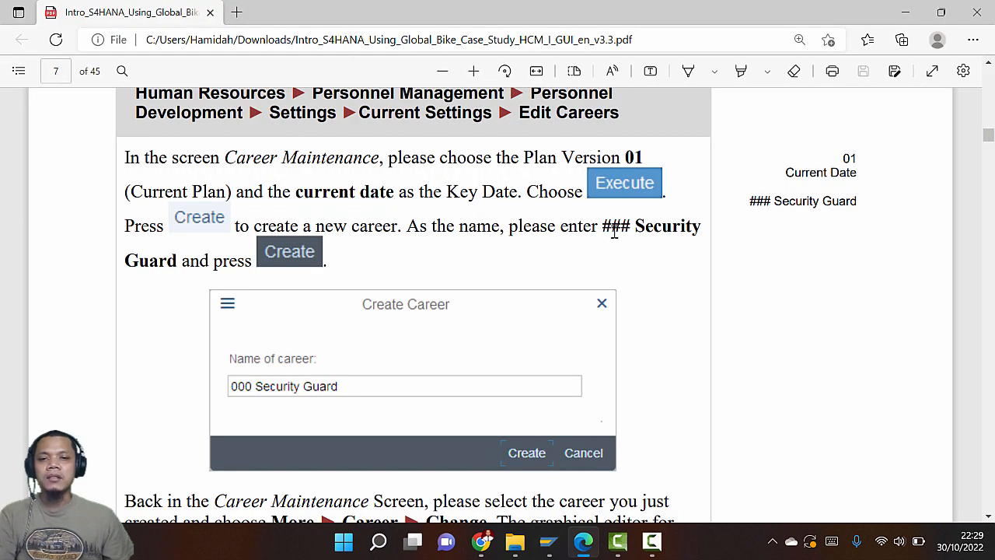
# Name the career 030 Security Guard by copying 'Security' and 'Guard' from the guide, then create it
pyautogui.hotkey('alt', 'Tab')
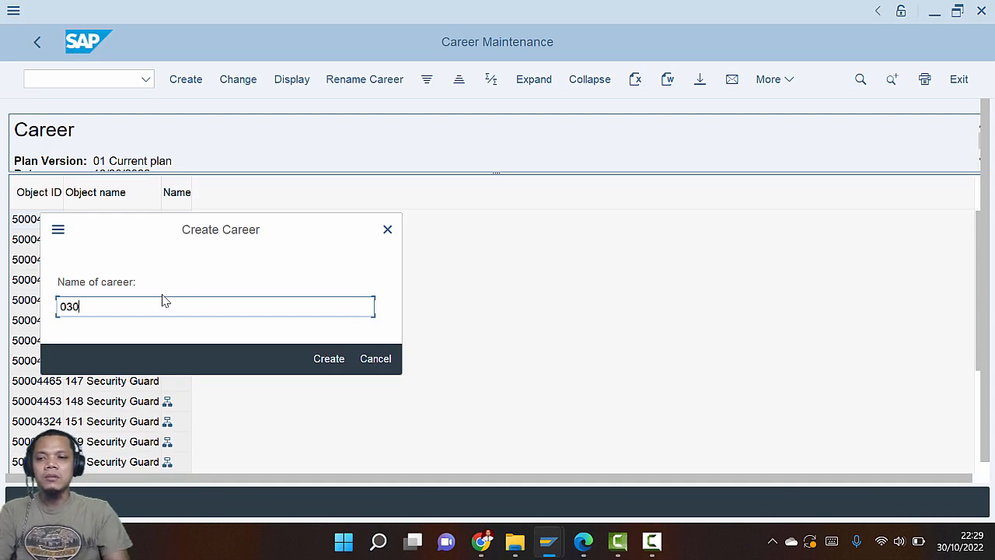
pyautogui.hotkey('alt', 'Tab')
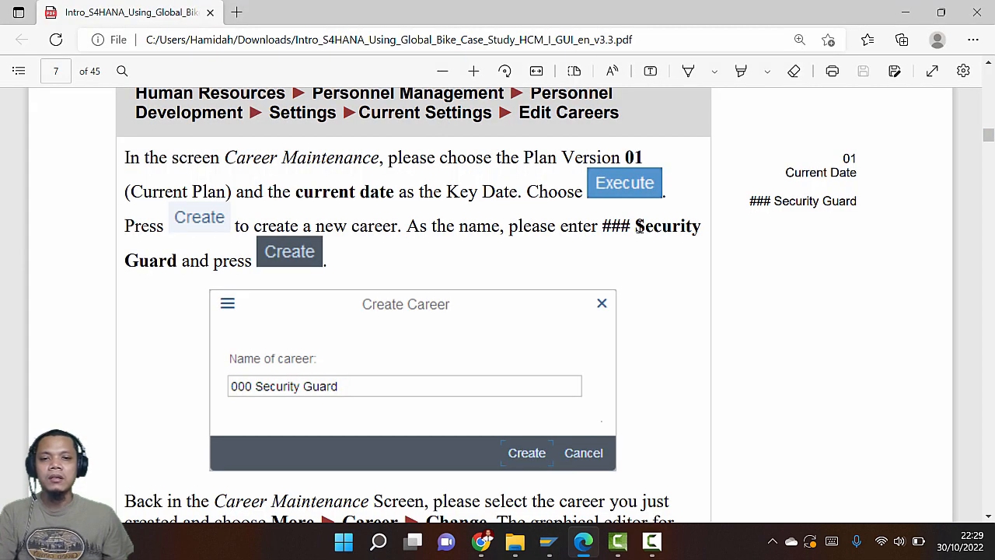
pyautogui.moveTo(639, 226); pyautogui.dragTo(699, 227)
pyautogui.hotkey('ctrl', 'c')
pyautogui.hotkey('alt', 'Tab')
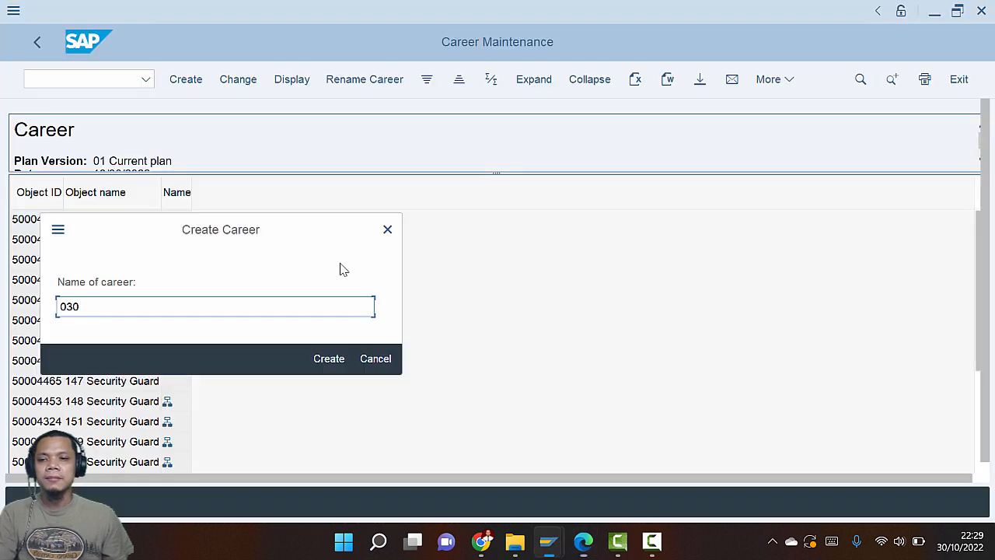
pyautogui.hotkey('ctrl', 'v')
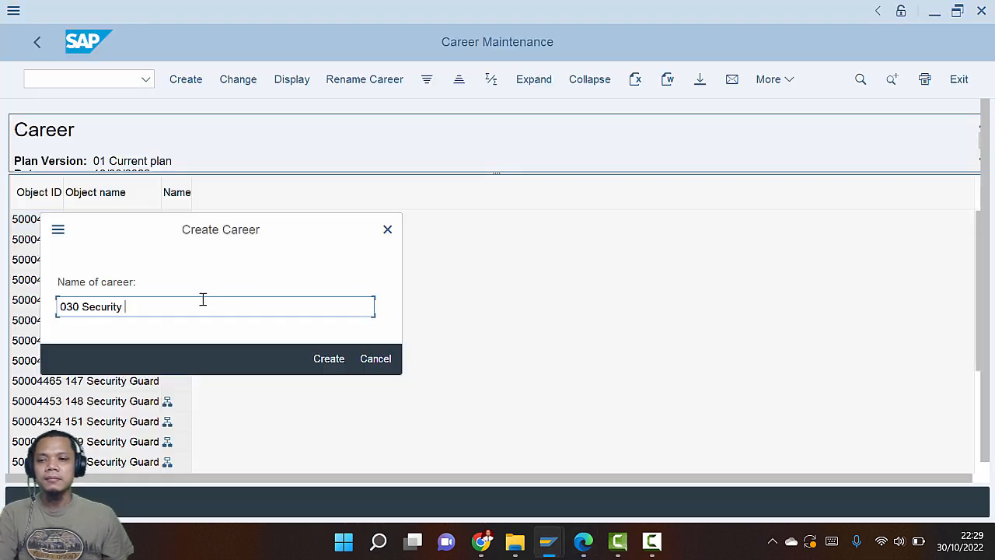
pyautogui.hotkey('alt', 'Tab')
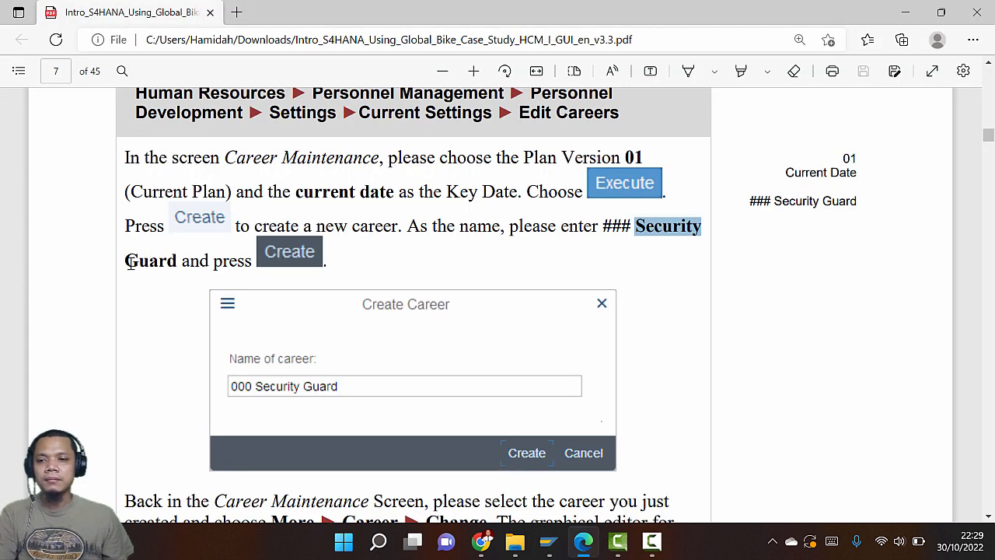
pyautogui.moveTo(131, 262); pyautogui.dragTo(172, 262)
pyautogui.hotkey('ctrl', 'c')
pyautogui.hotkey('alt', 'Tab')
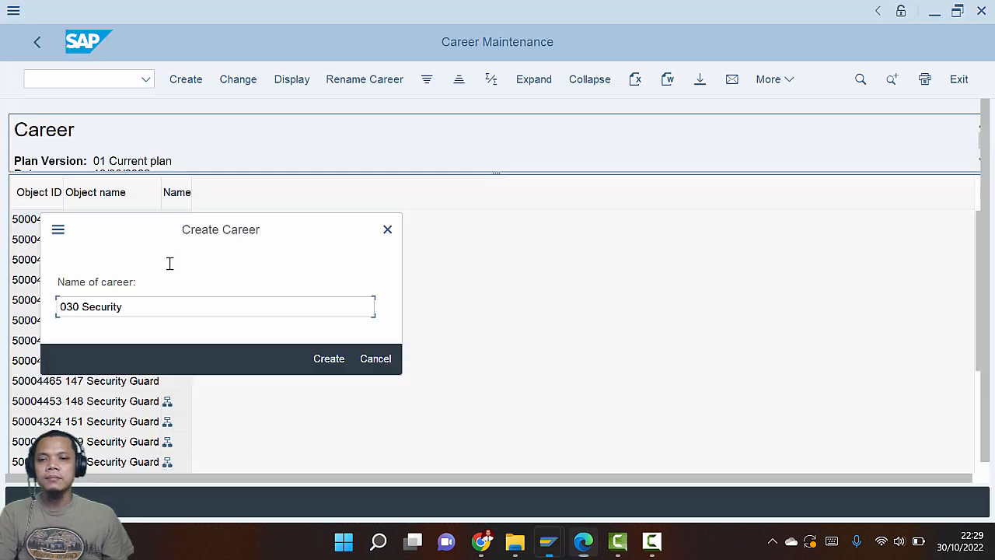
pyautogui.hotkey('ctrl', 'v')
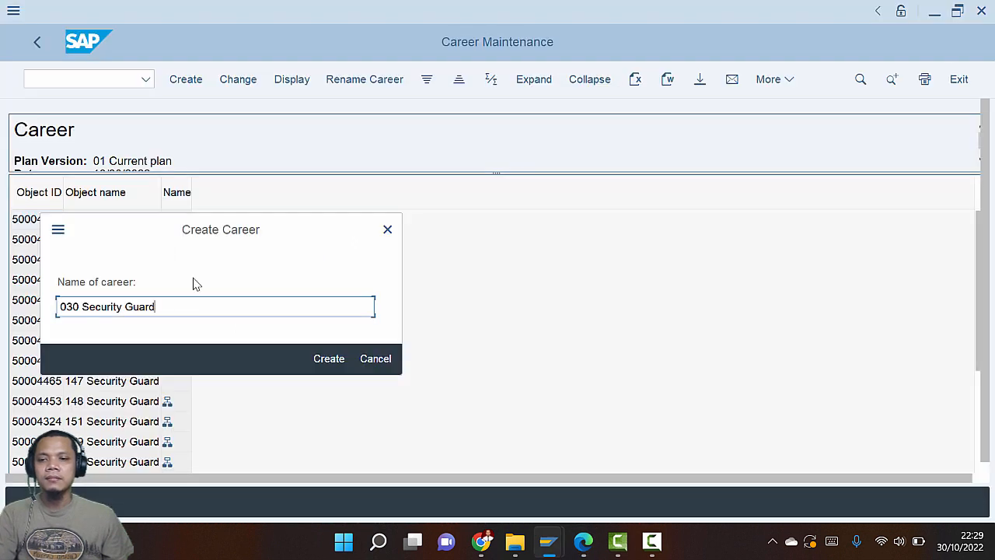
pyautogui.click(328, 360)
pyautogui.hotkey('alt', 'Tab')
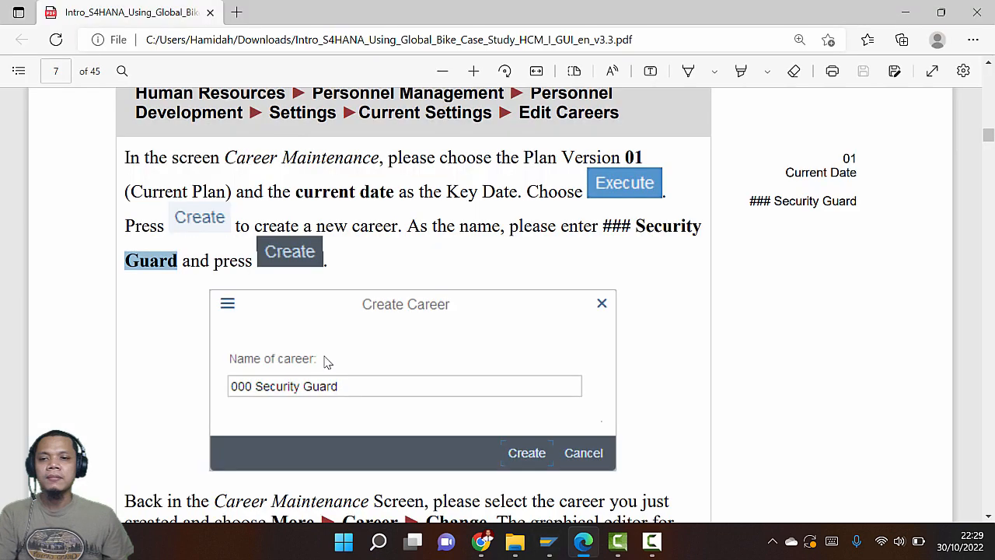
pyautogui.scroll(-5, 340, 350)
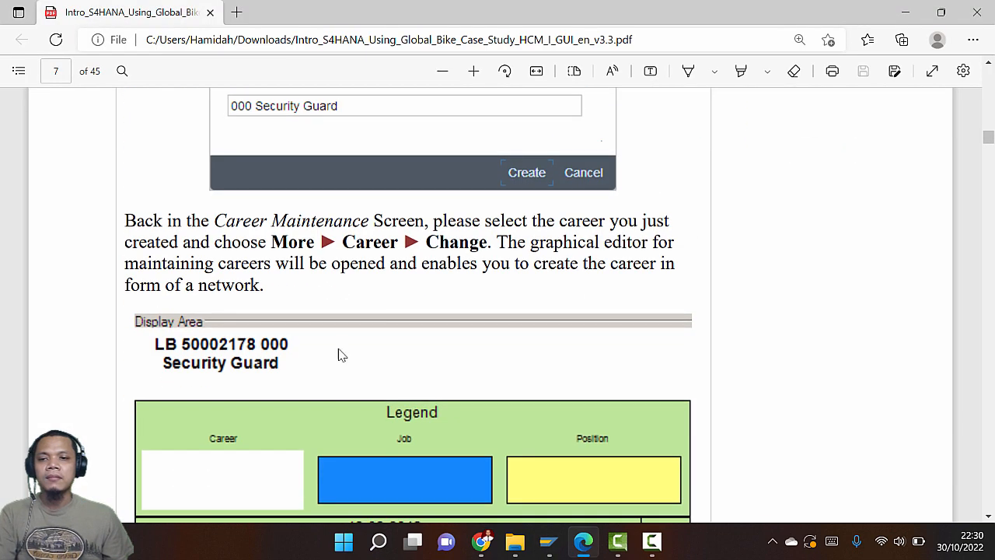
pyautogui.hotkey('alt', 'Tab')
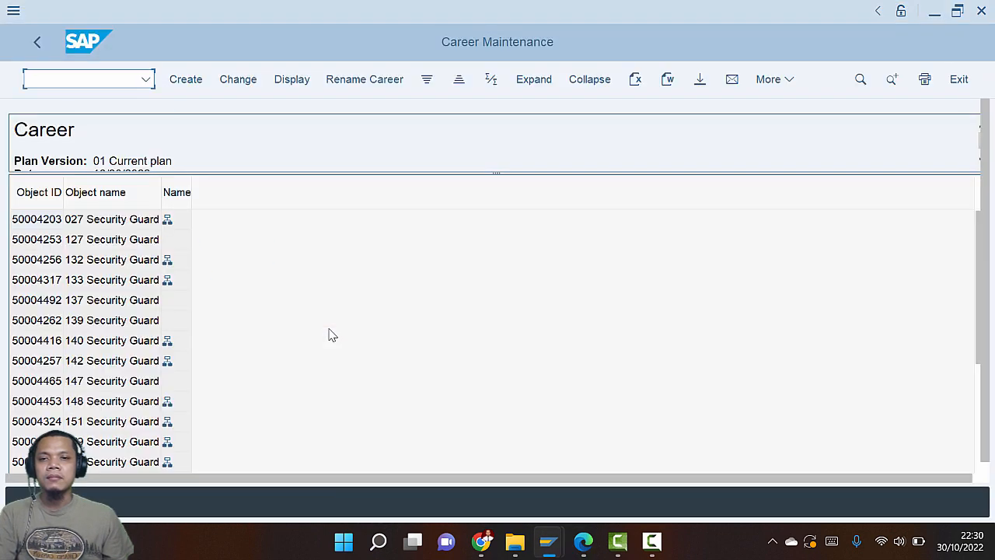
pyautogui.hotkey('alt', 'Tab')
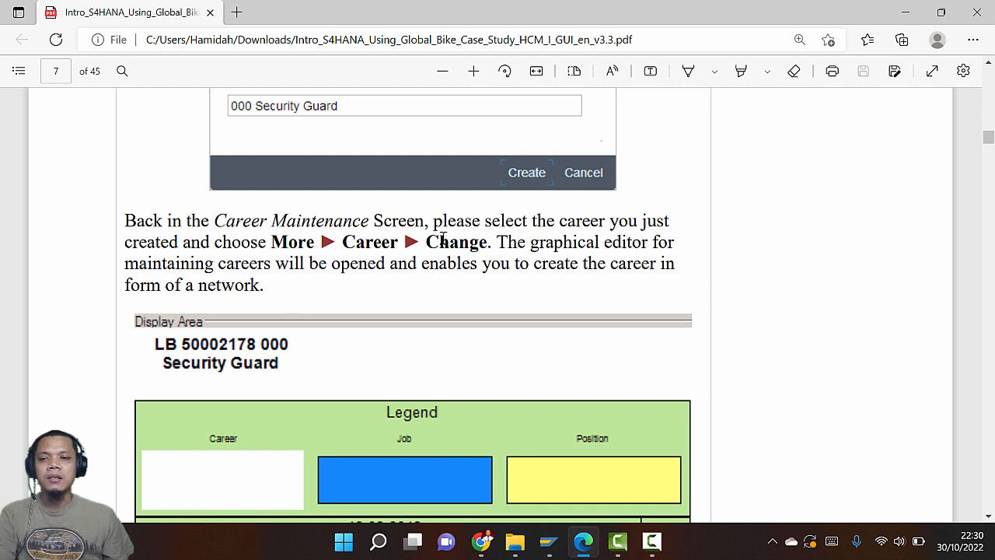
pyautogui.hotkey('alt', 'Tab')
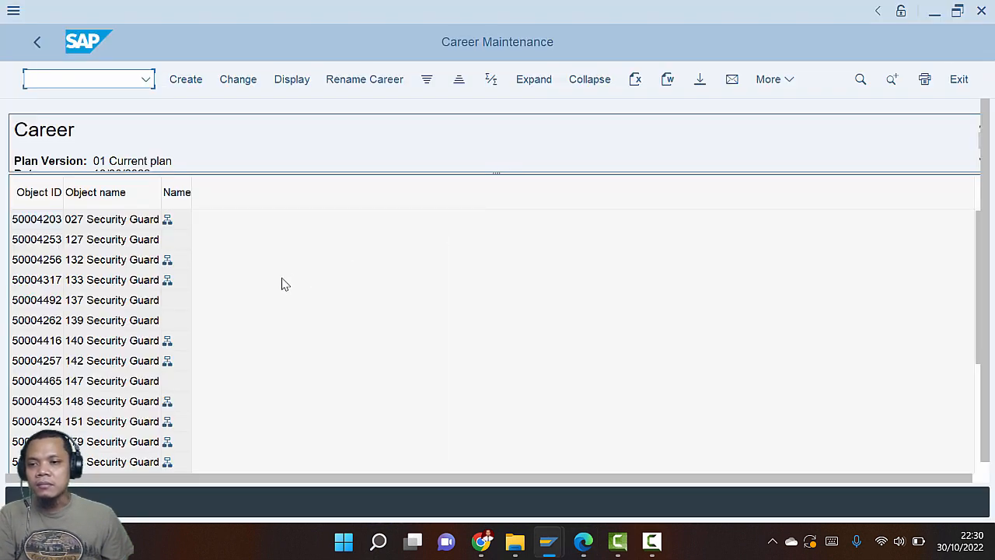
pyautogui.scroll(-3, 103, 350)
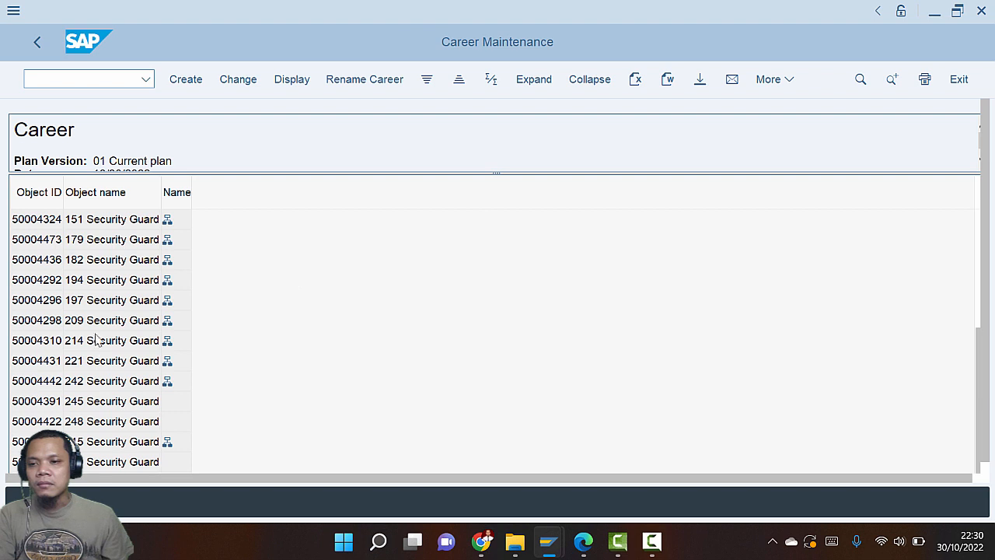
pyautogui.click(84, 198)
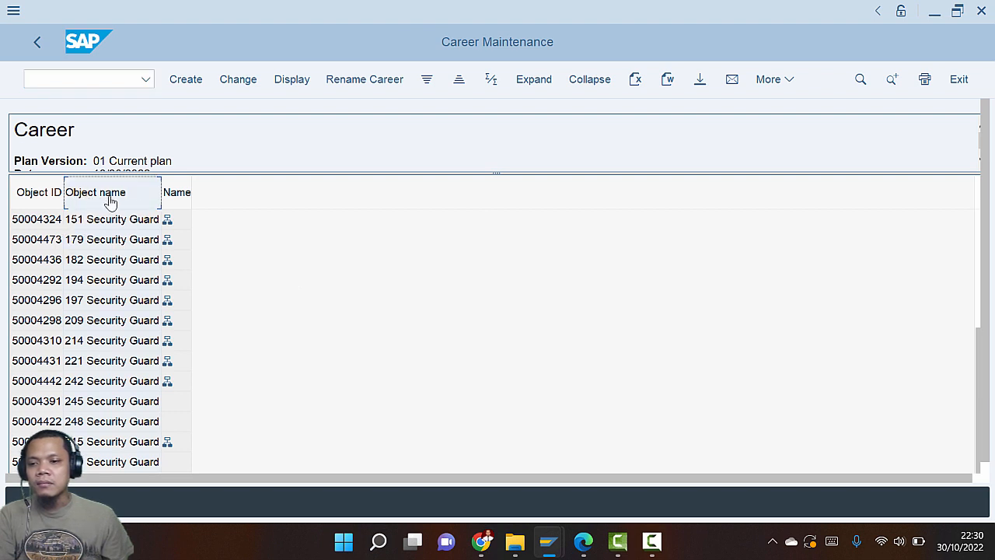
pyautogui.scroll(4, 106, 346)
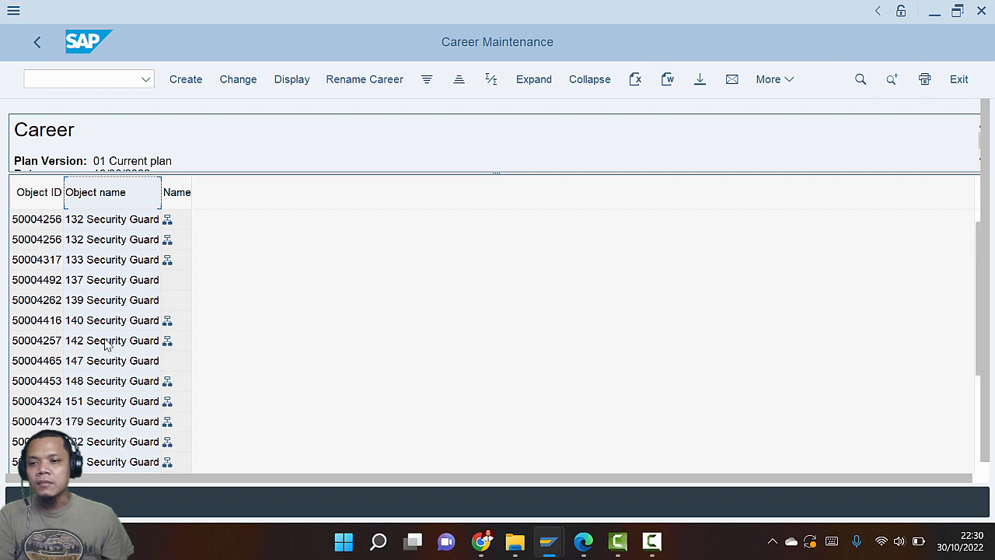
pyautogui.scroll(-4, 110, 351)
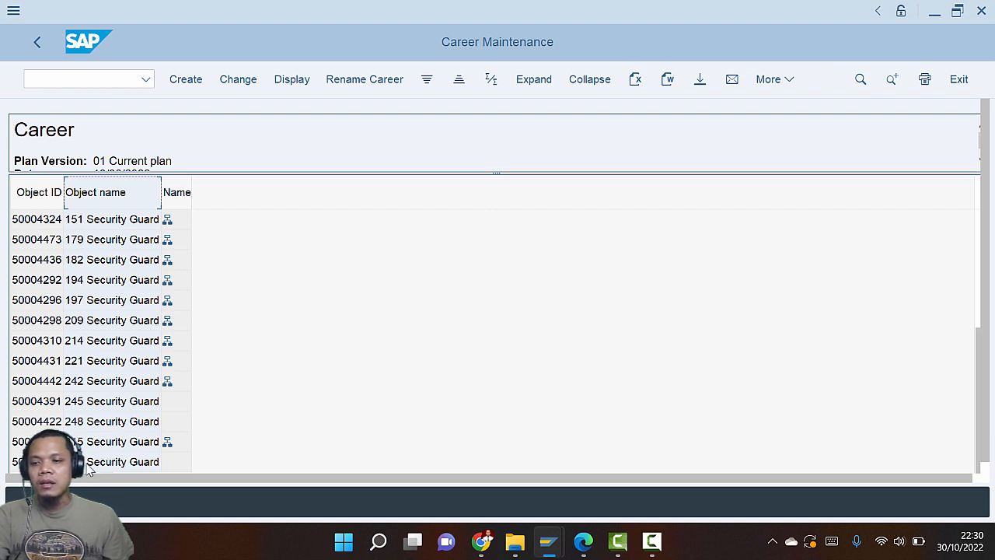
pyautogui.scroll(3, 95, 441)
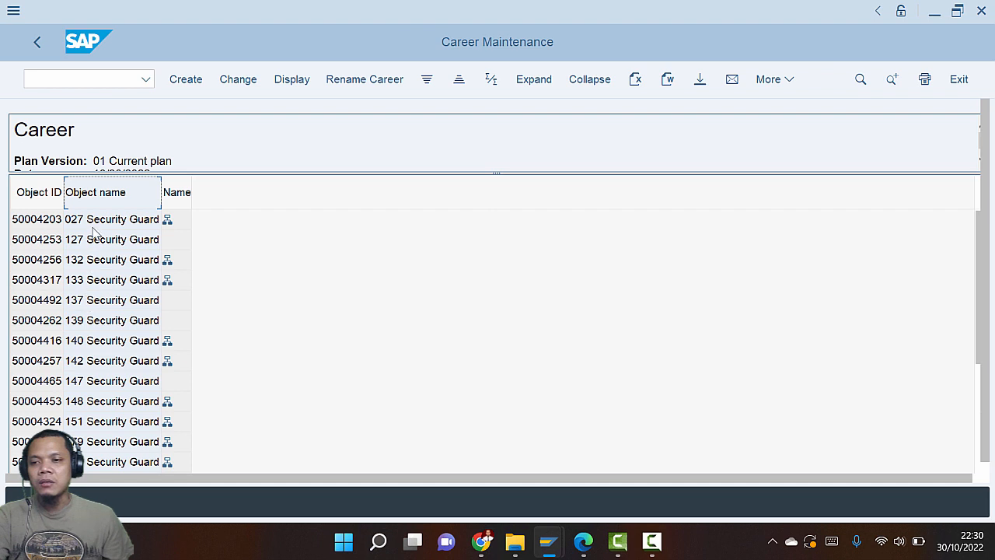
pyautogui.scroll(-3, 100, 350)
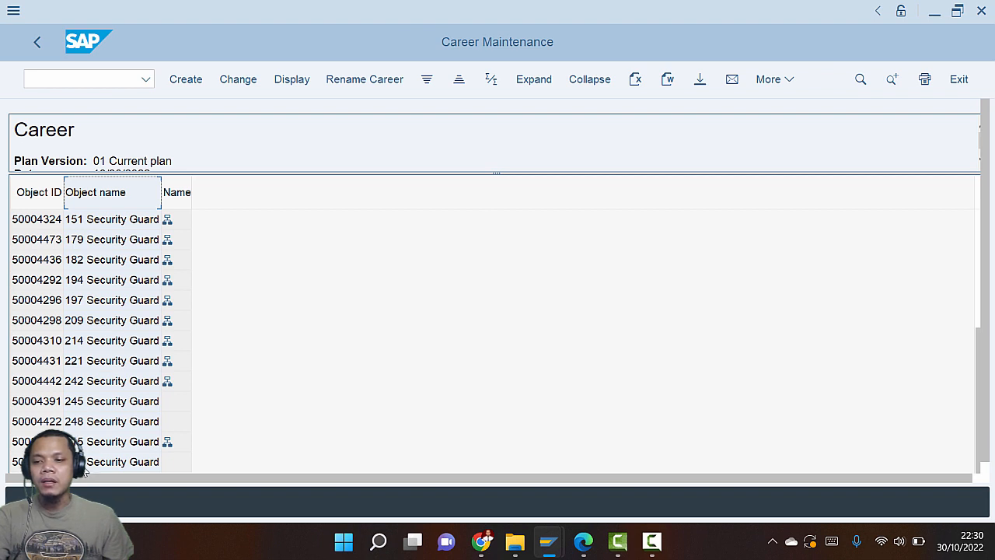
pyautogui.click(115, 466)
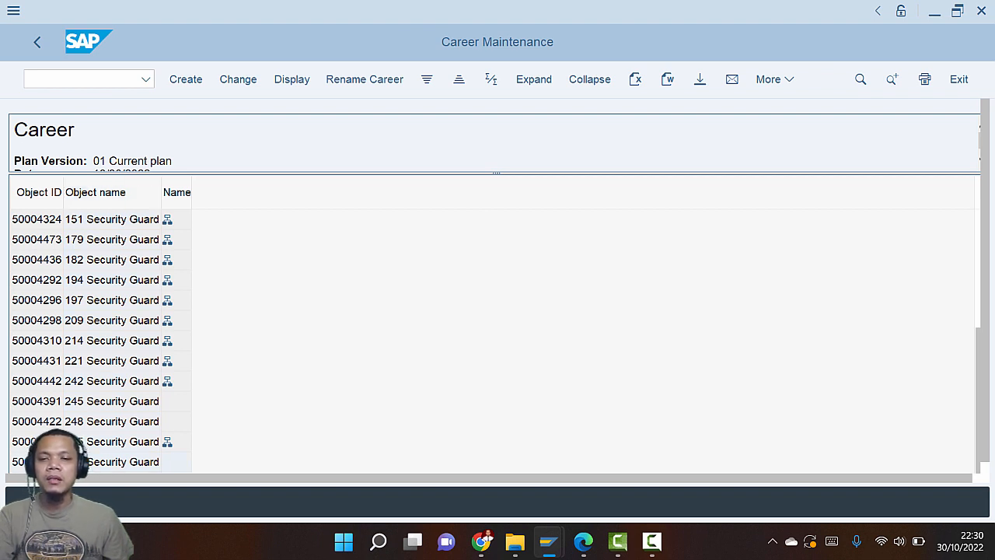
pyautogui.hotkey('alt', 'Tab')
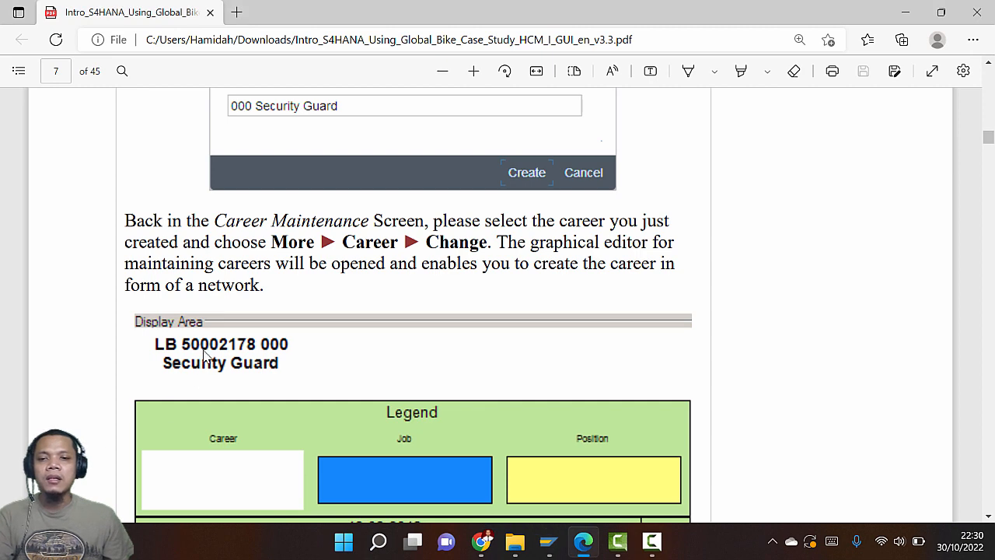
pyautogui.hotkey('alt', 'Tab')
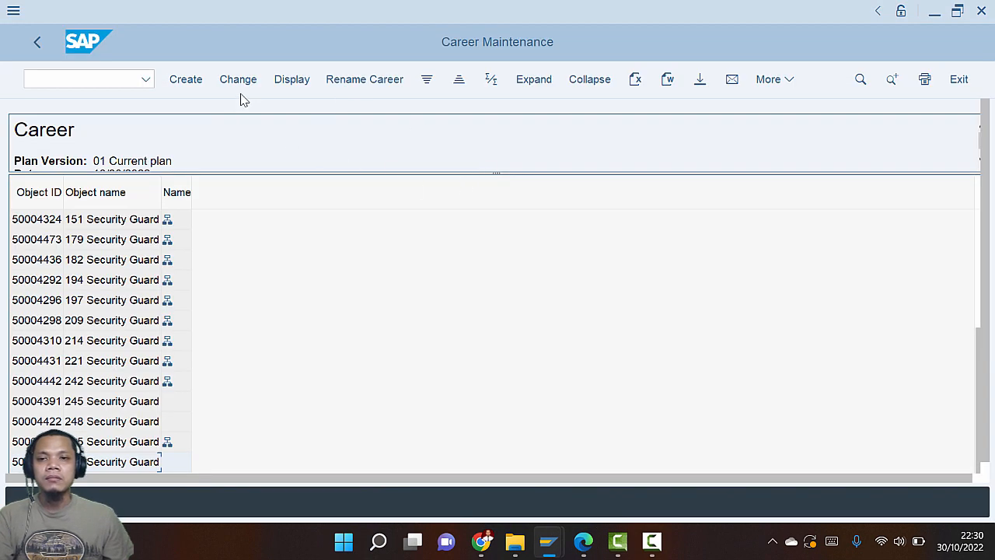
# Open career 030 Security Guard in the graphical editor via More > Career > Change
pyautogui.click(770, 80)
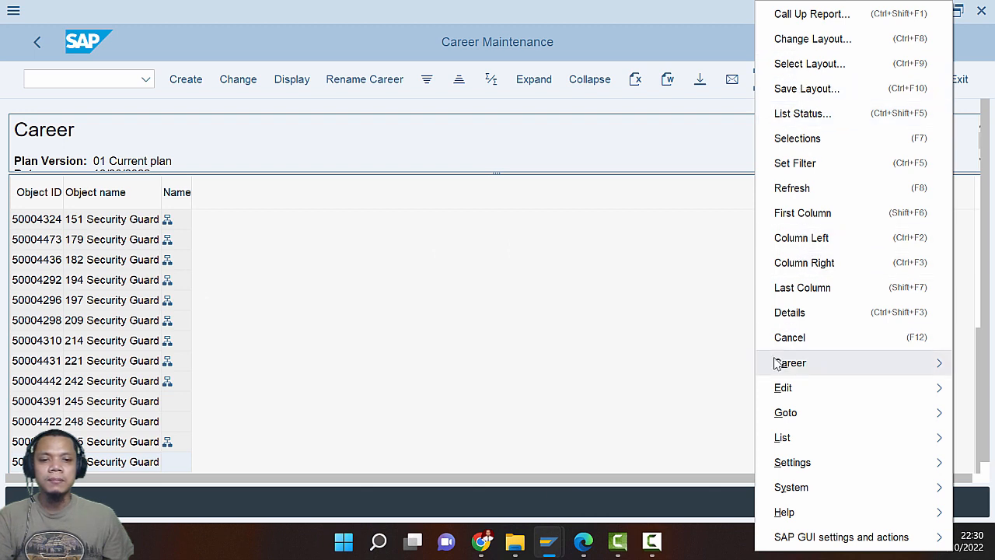
pyautogui.moveTo(778, 365)
pyautogui.click(613, 410)
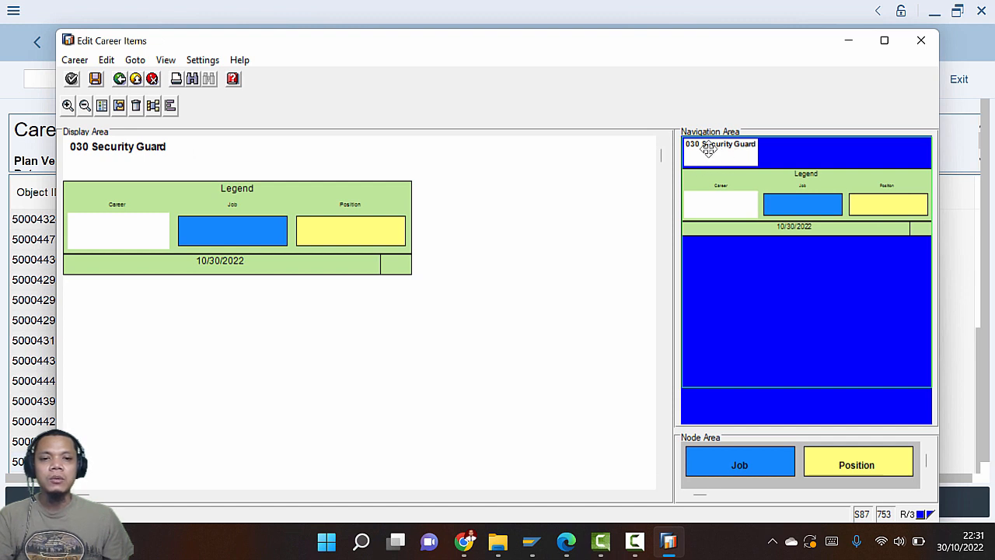
pyautogui.press('super+Tab')
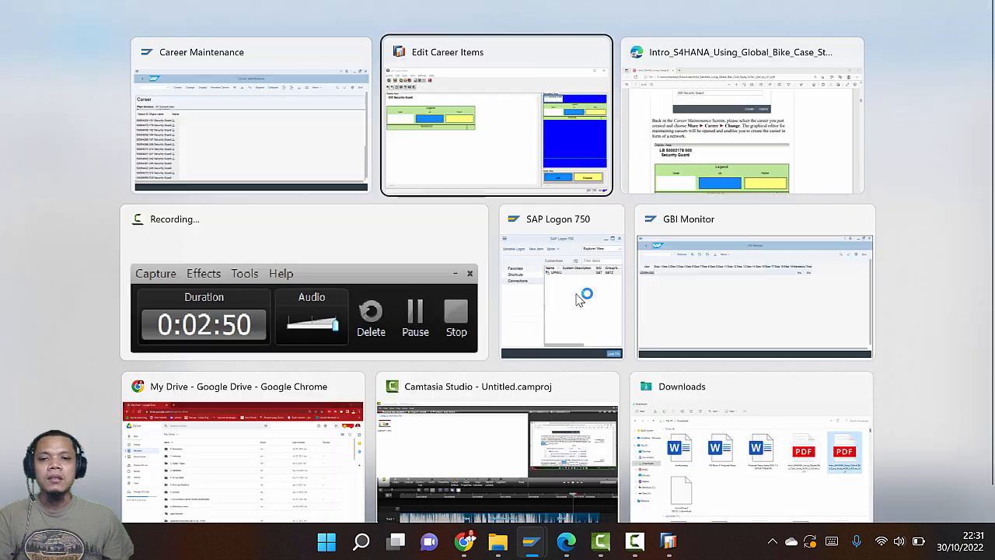
# Read pages 7–9 of the guide, ending at the step for the career's first position
pyautogui.press('Right')
pyautogui.press('Return')
pyautogui.scroll(-3, 579, 311)
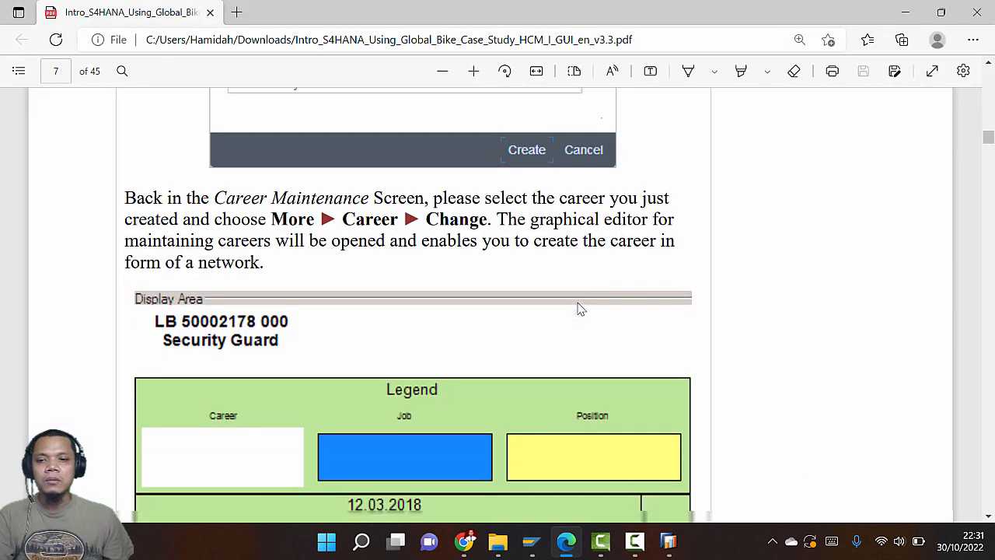
pyautogui.scroll(-15, 579, 309)
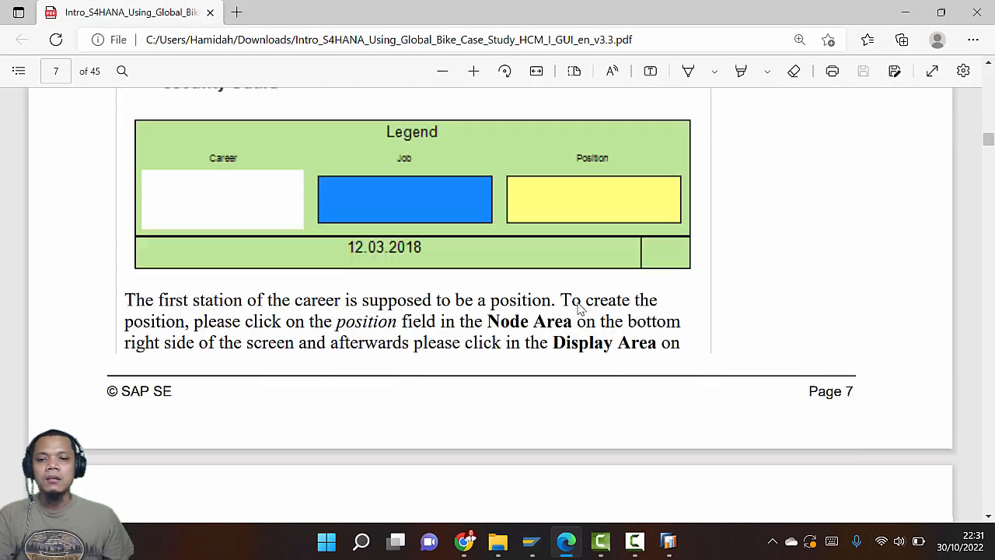
pyautogui.scroll(-6, 576, 311)
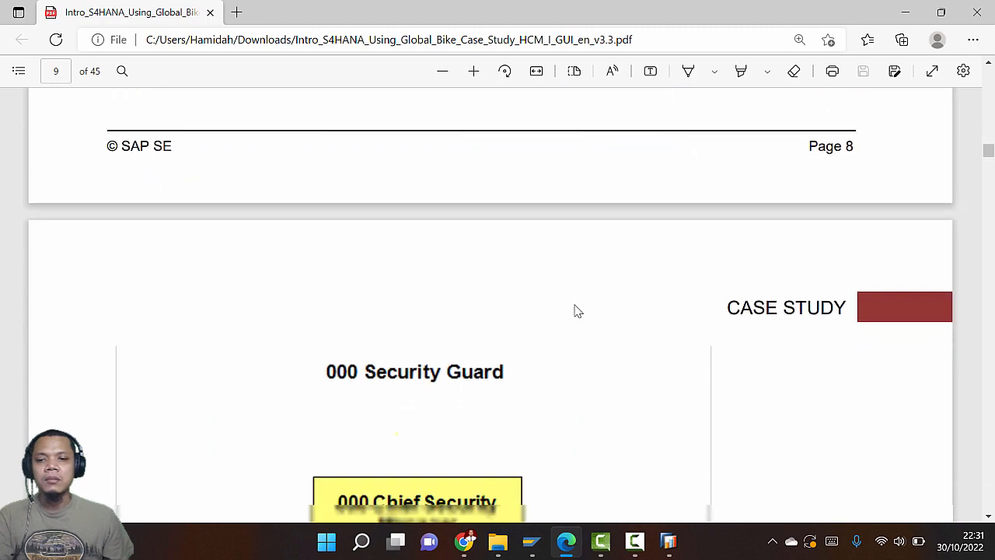
pyautogui.scroll(3, 573, 307)
pyautogui.scroll(-12, 498, 330)
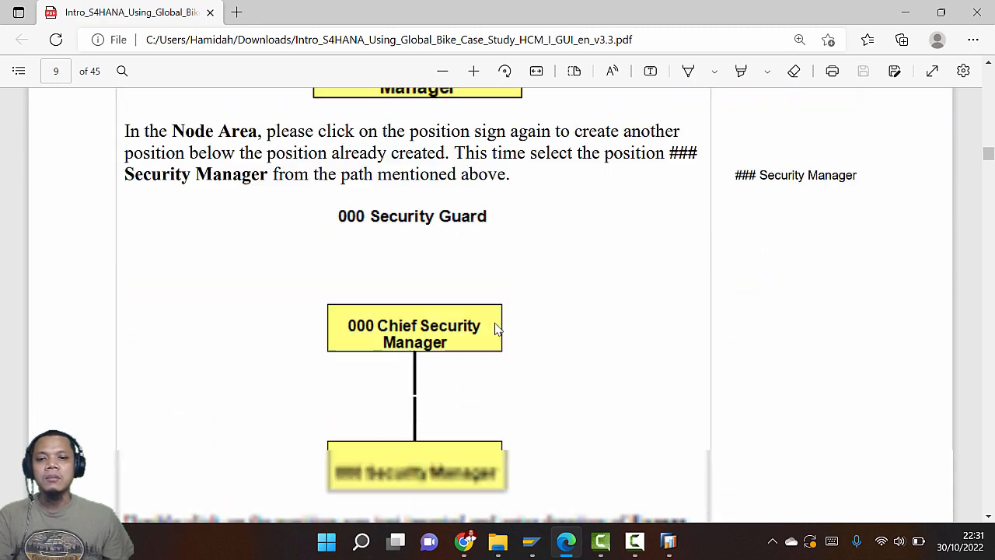
pyautogui.scroll(18, 494, 333)
pyautogui.scroll(-10, 490, 334)
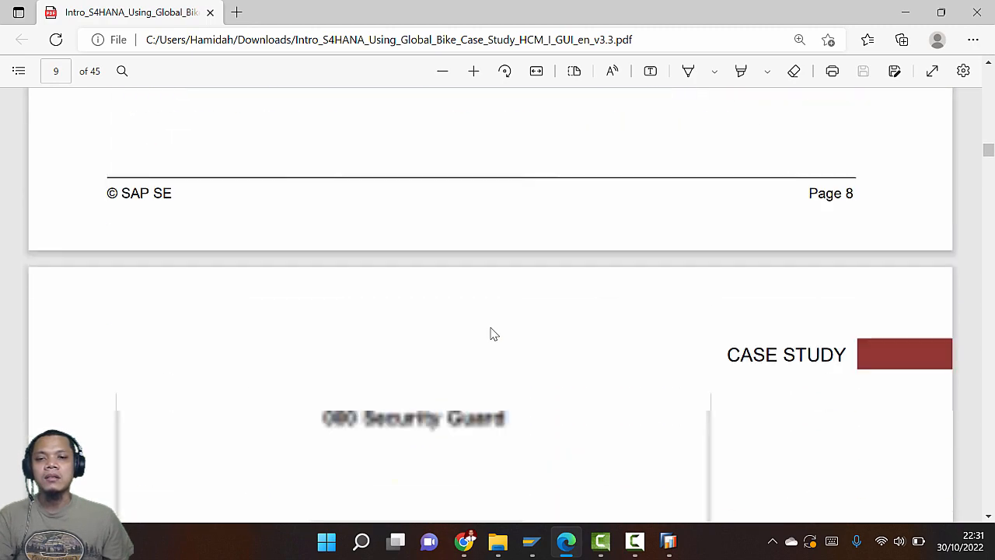
pyautogui.scroll(20, 510, 350)
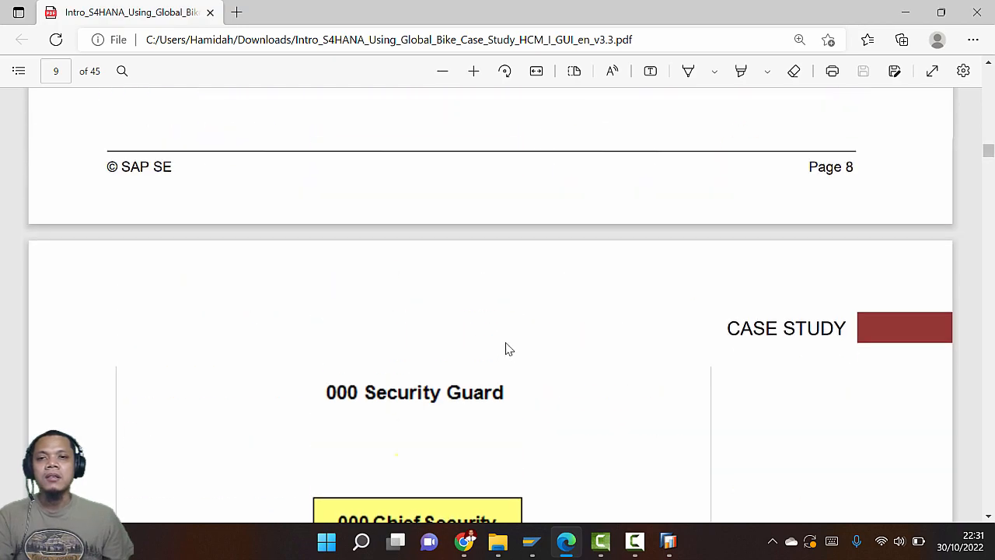
pyautogui.scroll(10, 507, 346)
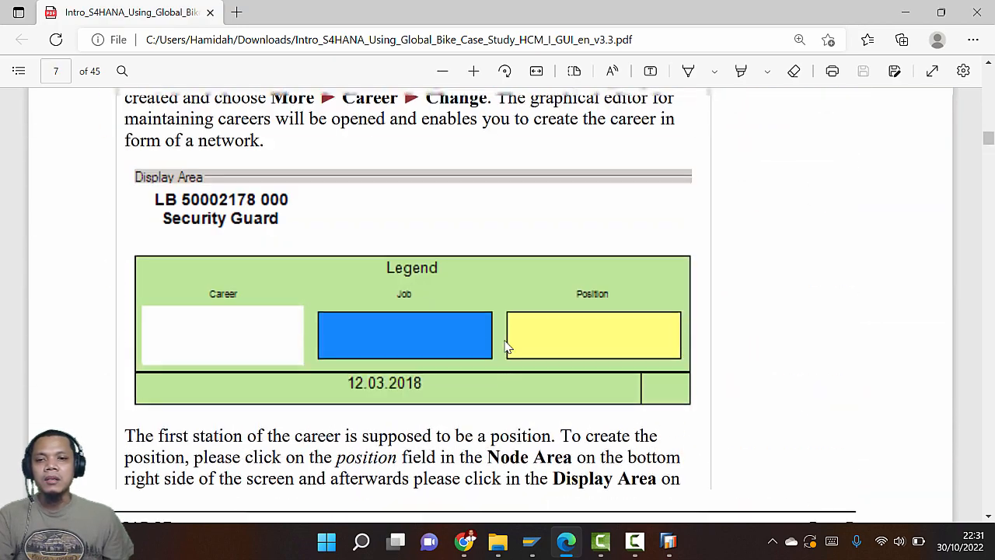
pyautogui.scroll(-4, 507, 347)
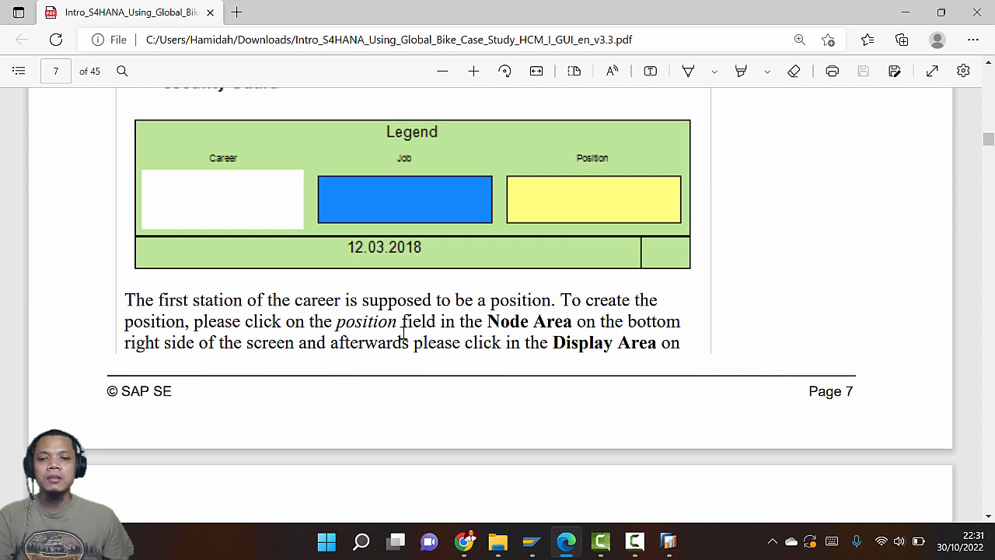
pyautogui.hotkey('alt', 'Tab')
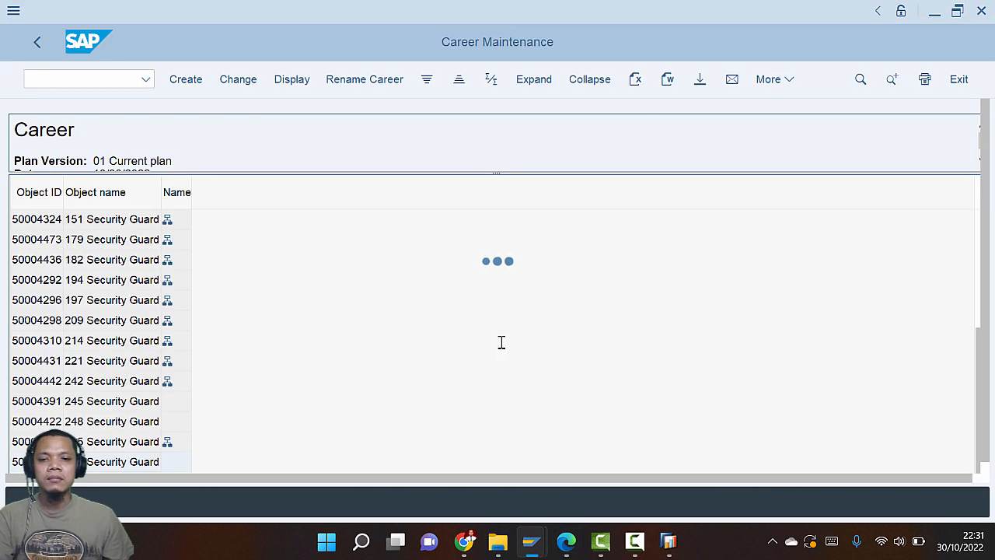
# Maximize the career editor and drag a Position node into 030 Security Guard's display area
pyautogui.hotkey('alt', 'Tab')
pyautogui.hotkey('alt', 'Tab')
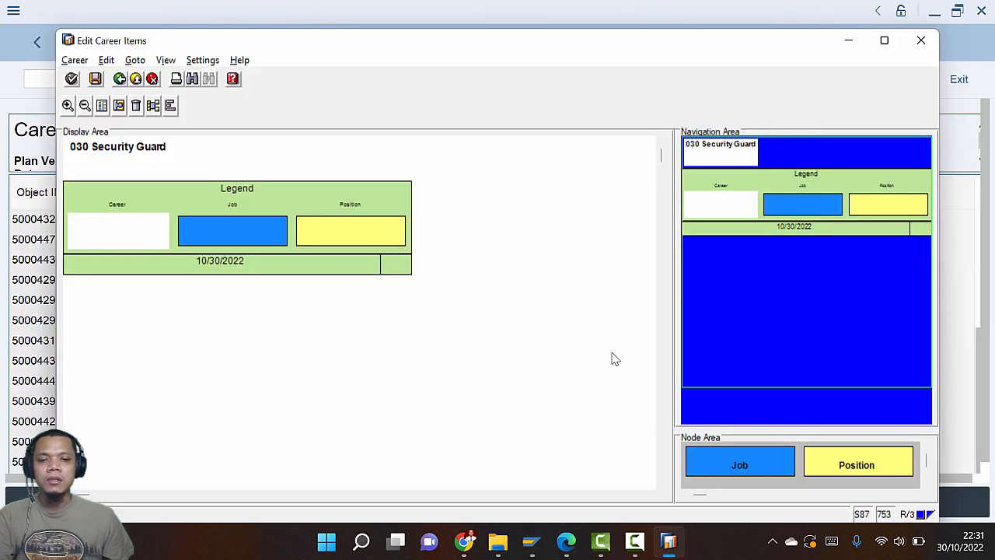
pyautogui.click(885, 41)
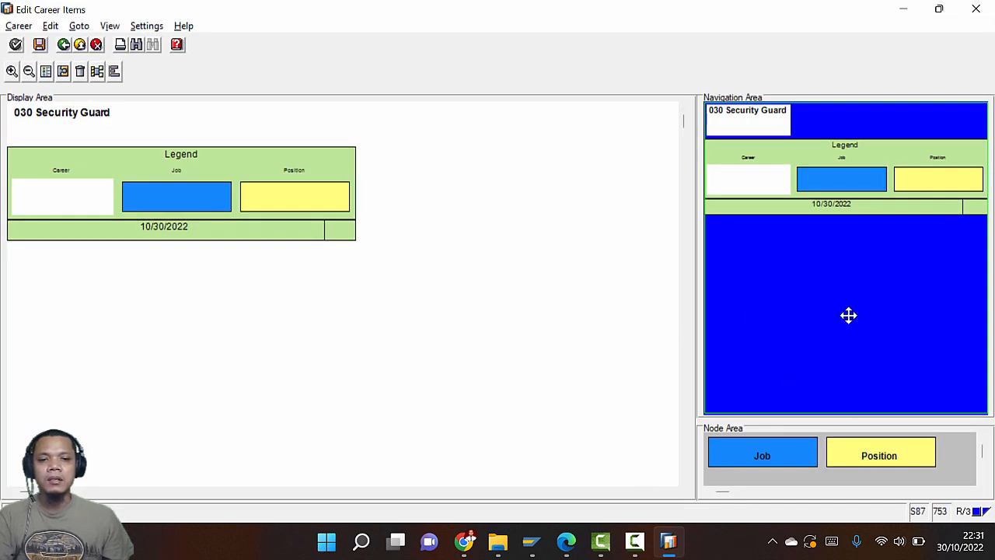
pyautogui.moveTo(879, 452); pyautogui.dragTo(120, 151)
pyautogui.hotkey('alt', 'Tab')
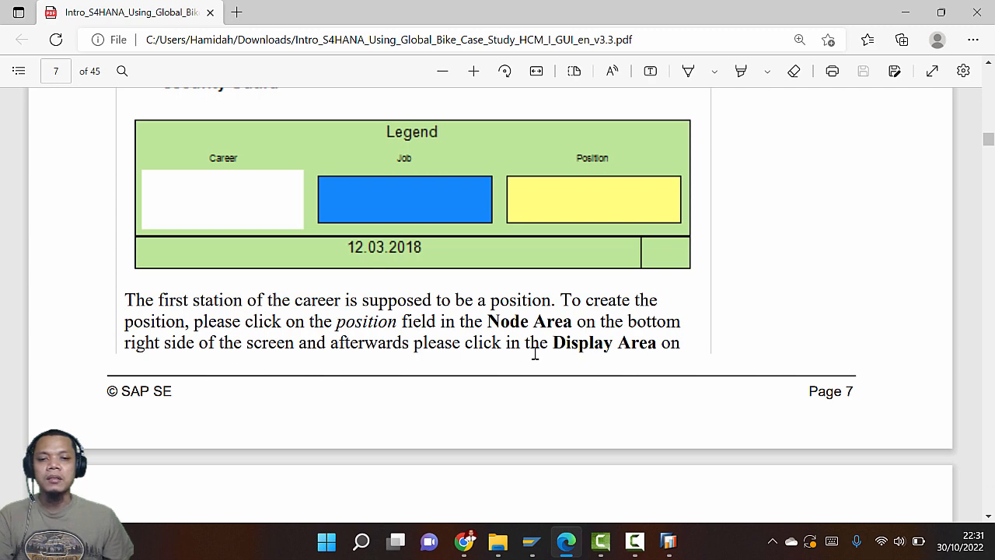
pyautogui.scroll(-3, 535, 354)
pyautogui.scroll(4, 473, 353)
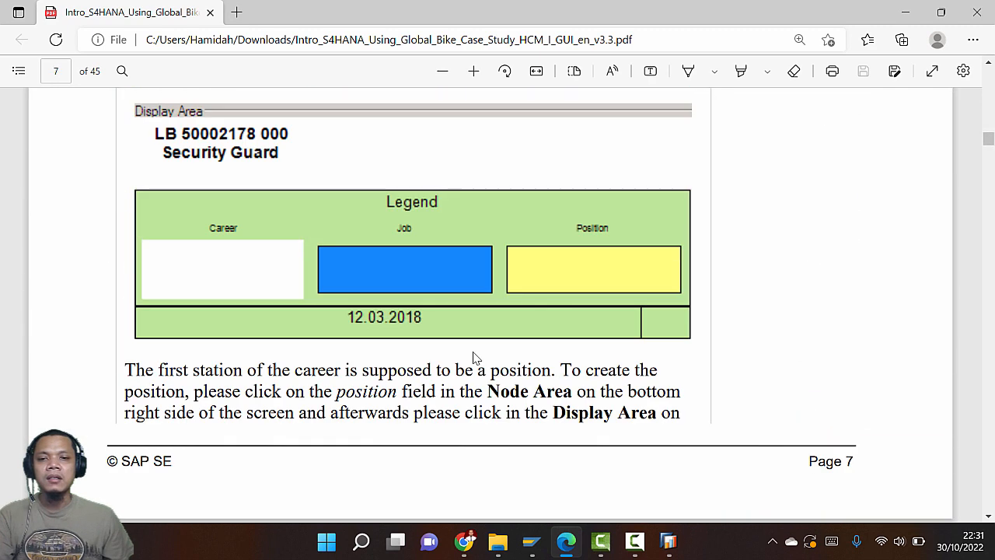
pyautogui.hotkey('alt', 'Tab')
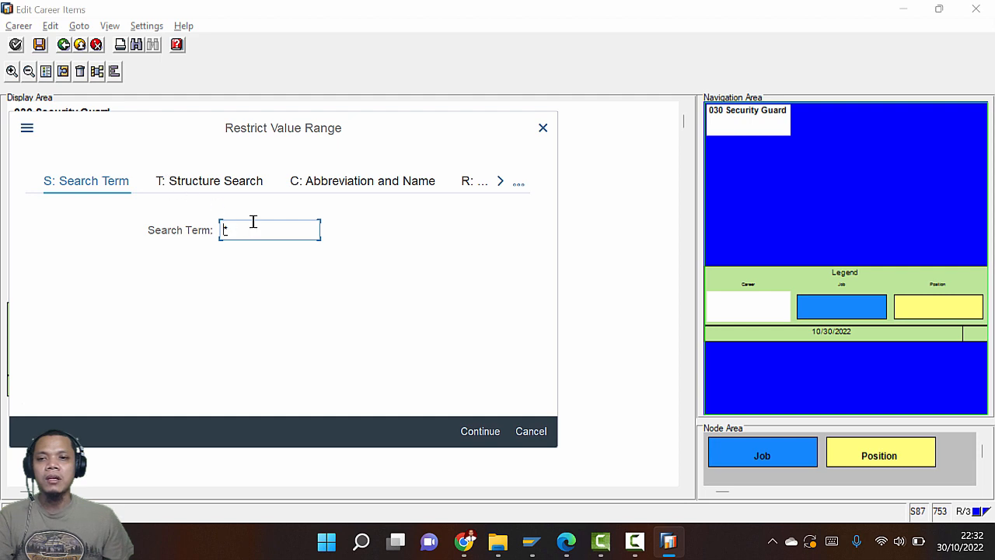
# Find the page 8 instructions for entering the ###* search term in Restrict Value Range
pyautogui.hotkey('alt', 'Tab')
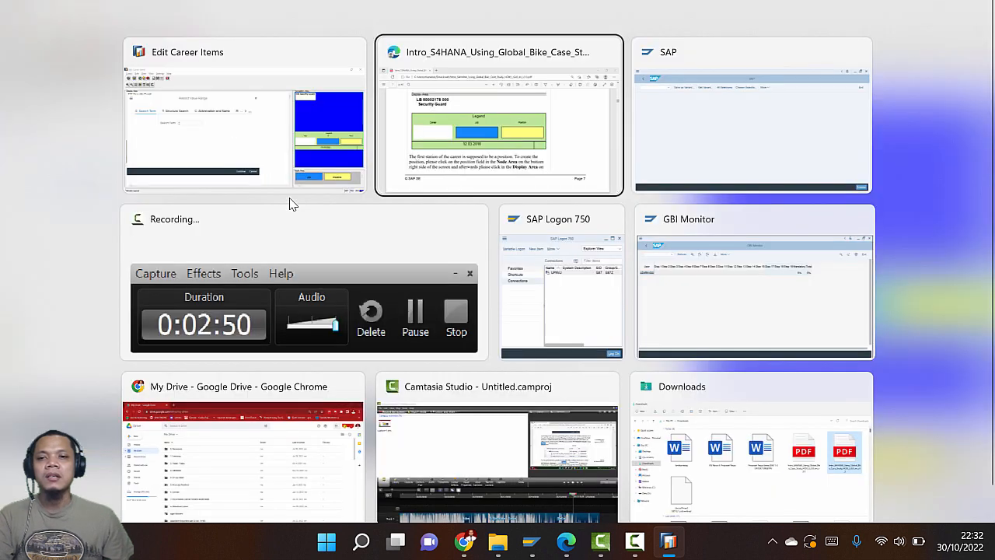
pyautogui.scroll(-5, 428, 289)
pyautogui.scroll(-4, 427, 293)
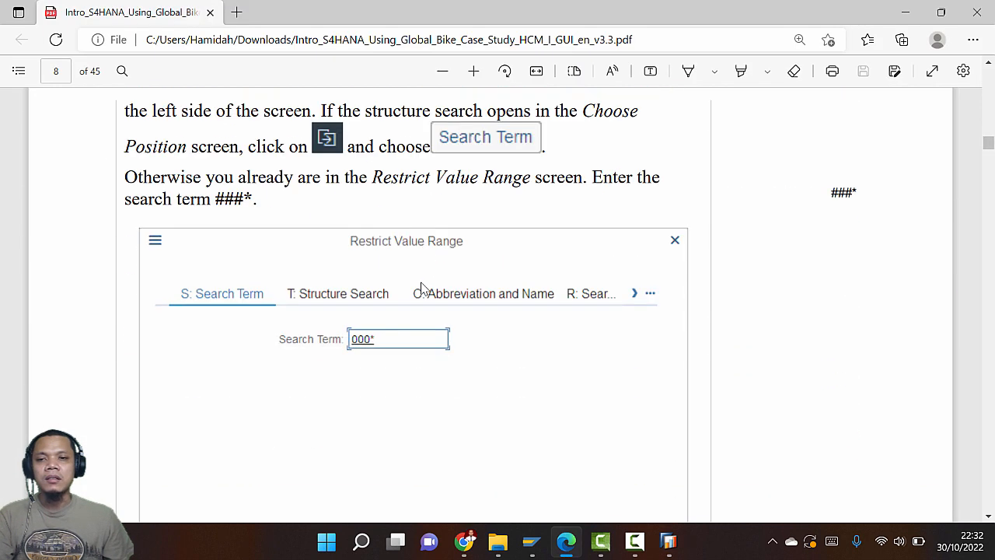
pyautogui.scroll(1, 424, 288)
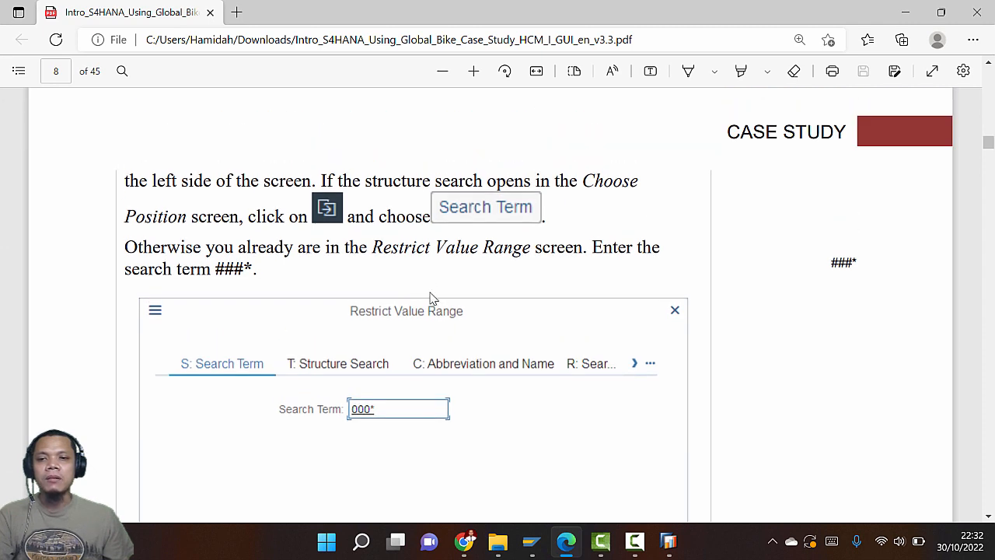
pyautogui.scroll(-2, 420, 299)
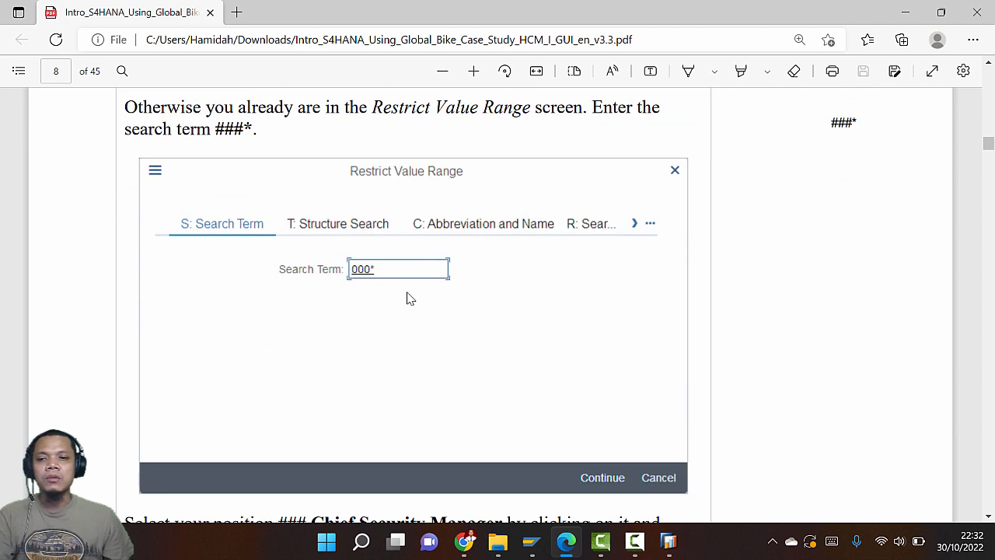
pyautogui.scroll(2, 381, 284)
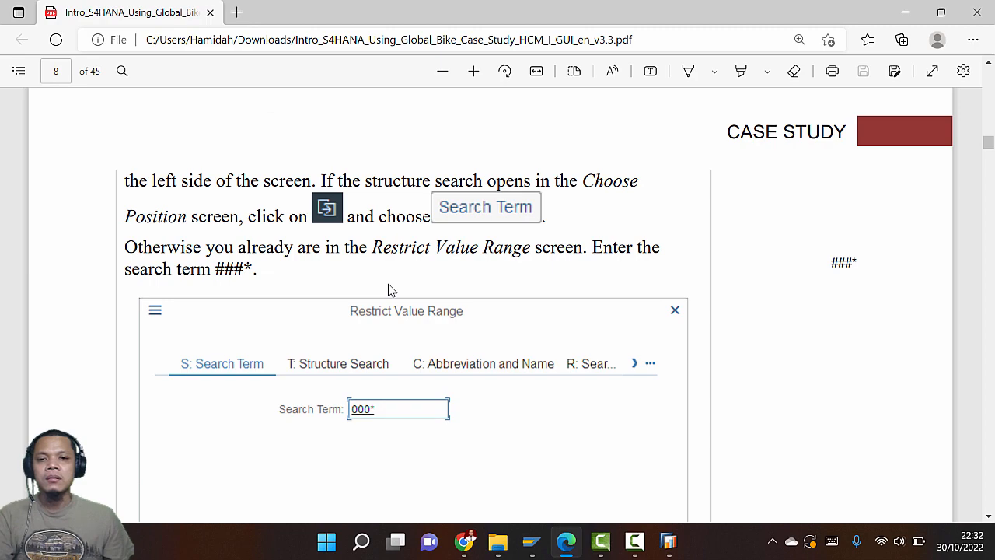
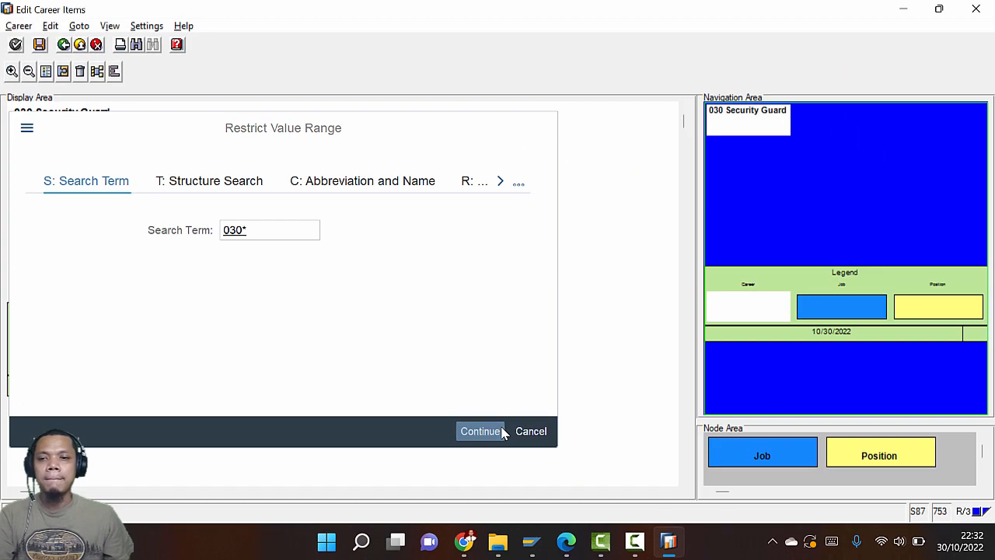
# Run the 030* position search and pick 030 Chief Security Manager as the career's first position
pyautogui.click(735, 509)
pyautogui.hotkey('alt', 'Tab')
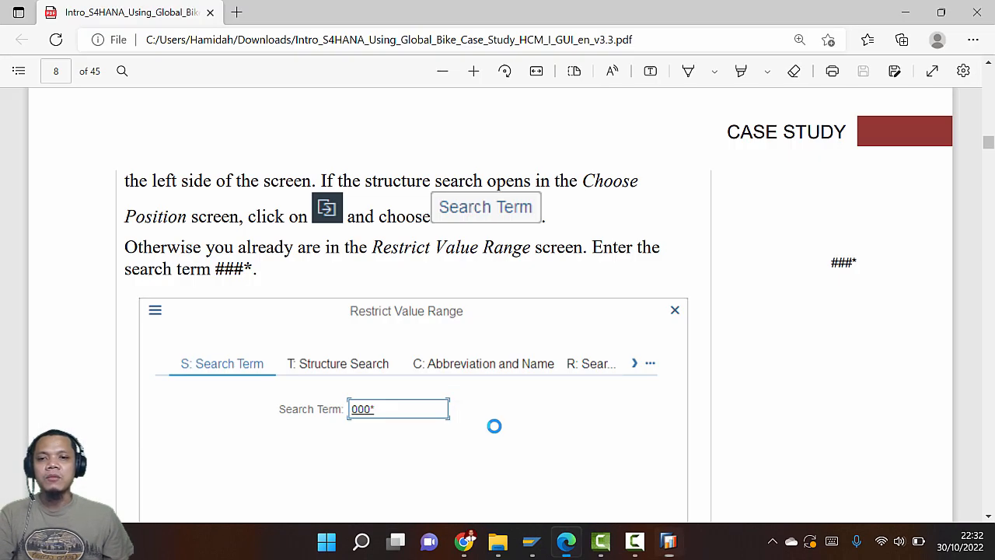
pyautogui.scroll(-6, 387, 347)
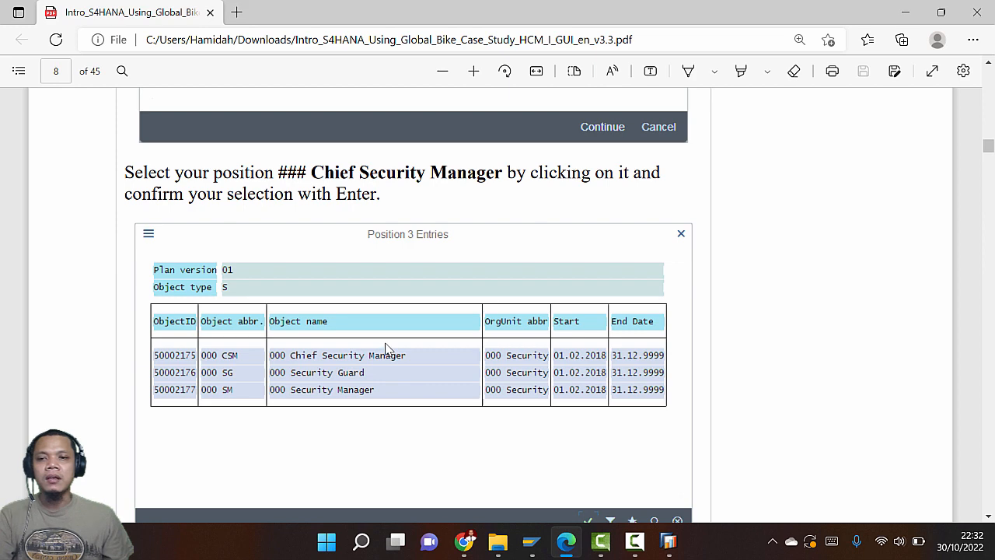
pyautogui.hotkey('alt', 'Tab')
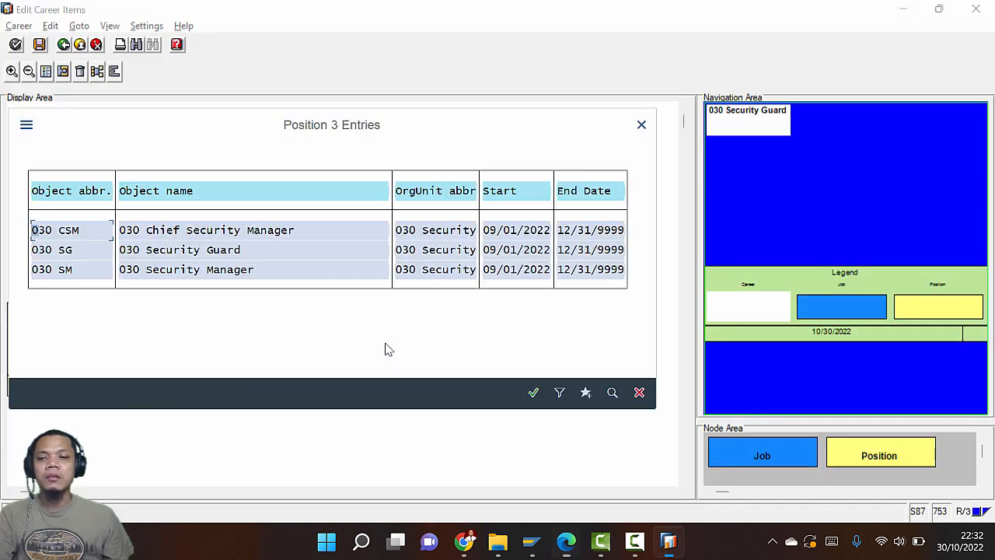
pyautogui.doubleClick(195, 233)
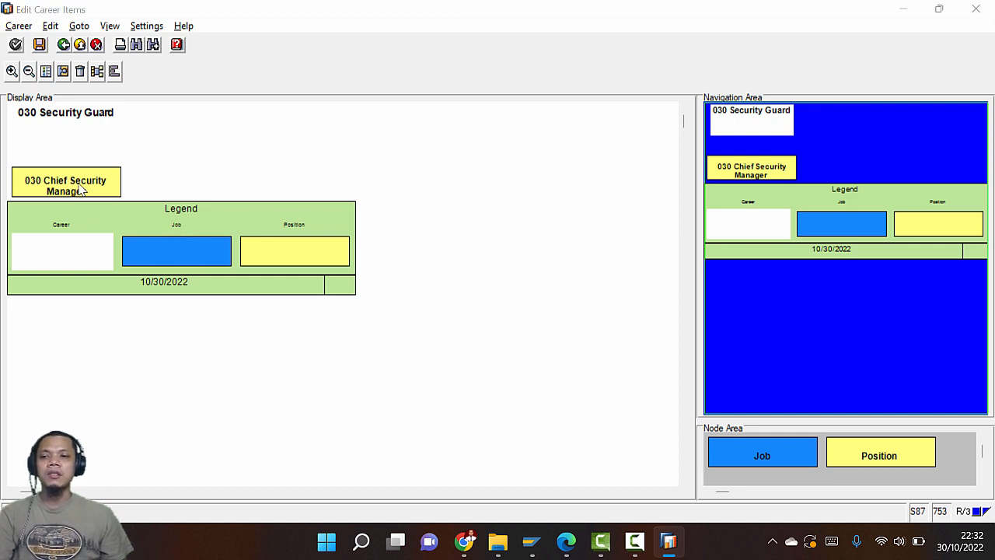
pyautogui.hotkey('alt', 'Tab')
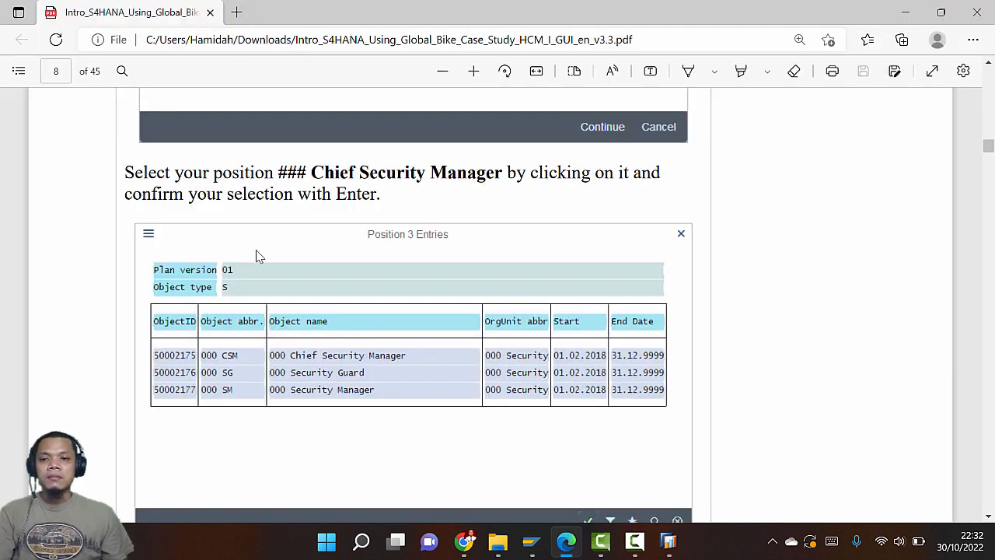
pyautogui.scroll(-5, 259, 256)
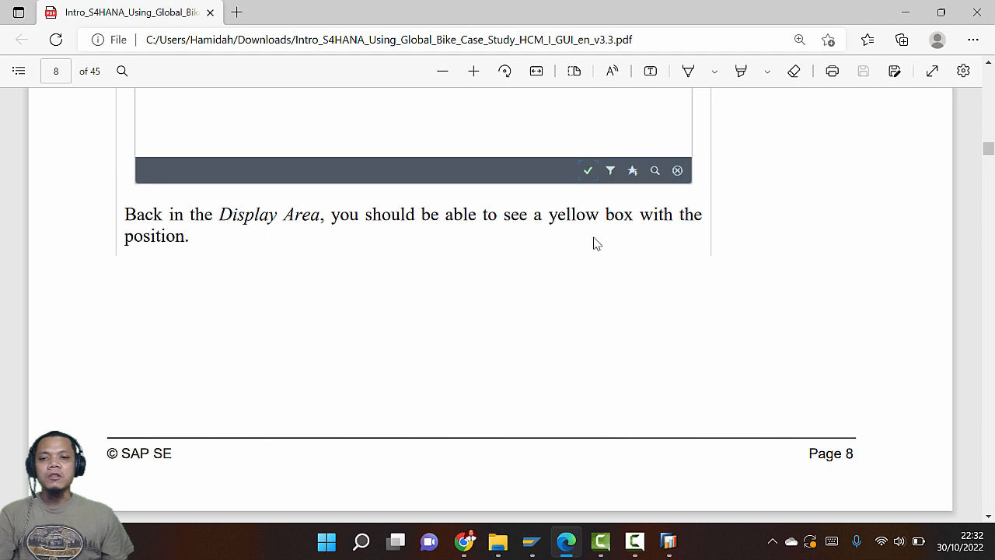
pyautogui.scroll(-9, 542, 284)
pyautogui.scroll(2, 513, 279)
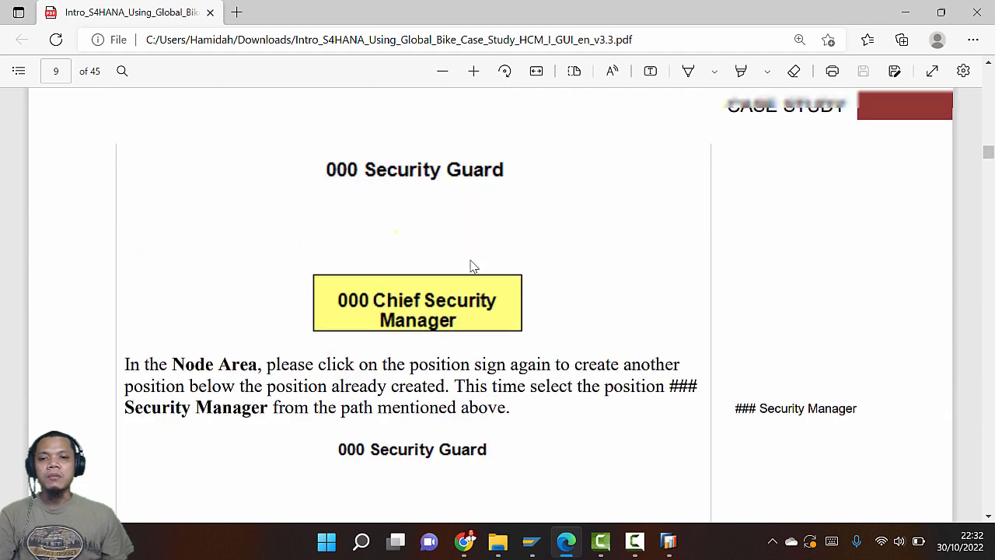
pyautogui.hotkey('alt', 'Tab')
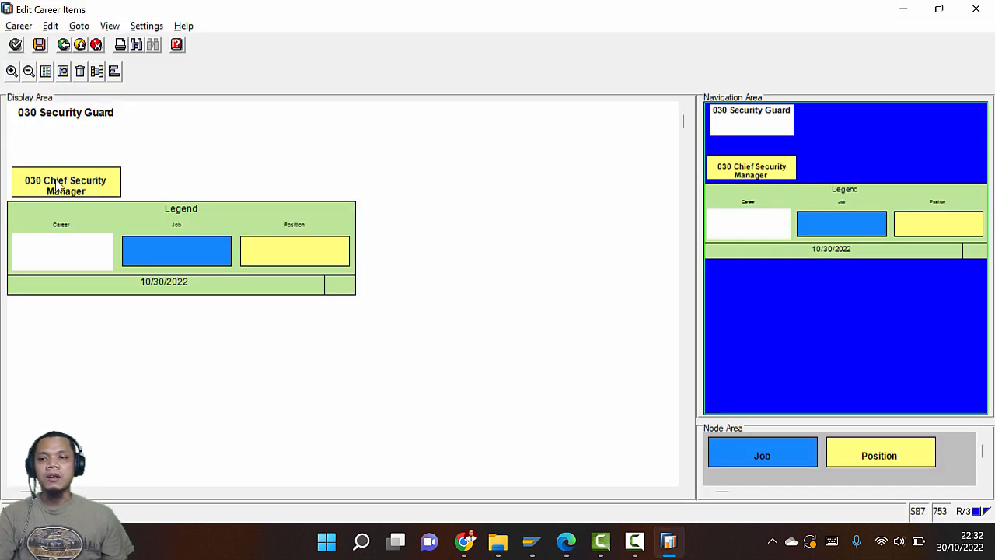
pyautogui.hotkey('alt', 'Tab')
pyautogui.scroll(-3, 317, 291)
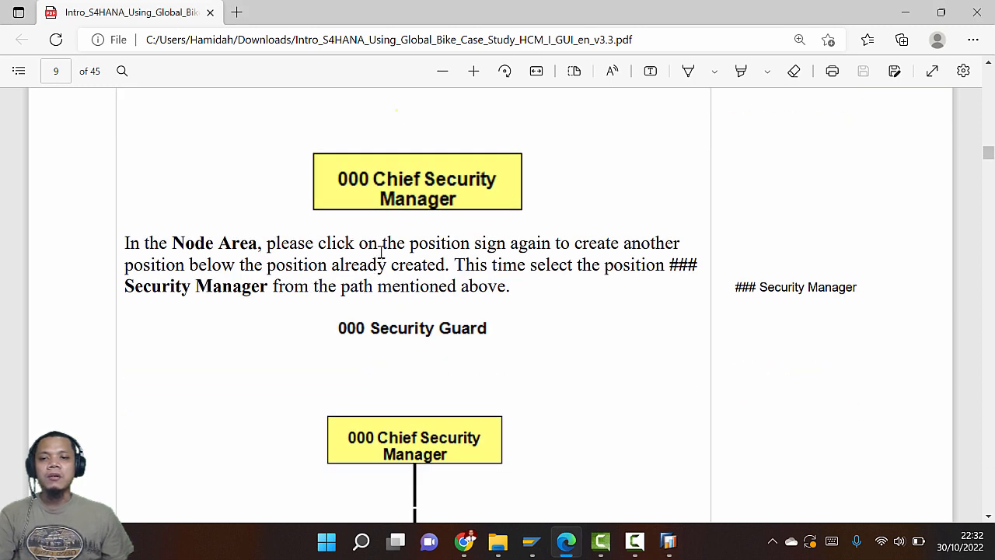
pyautogui.hotkey('alt', 'Tab')
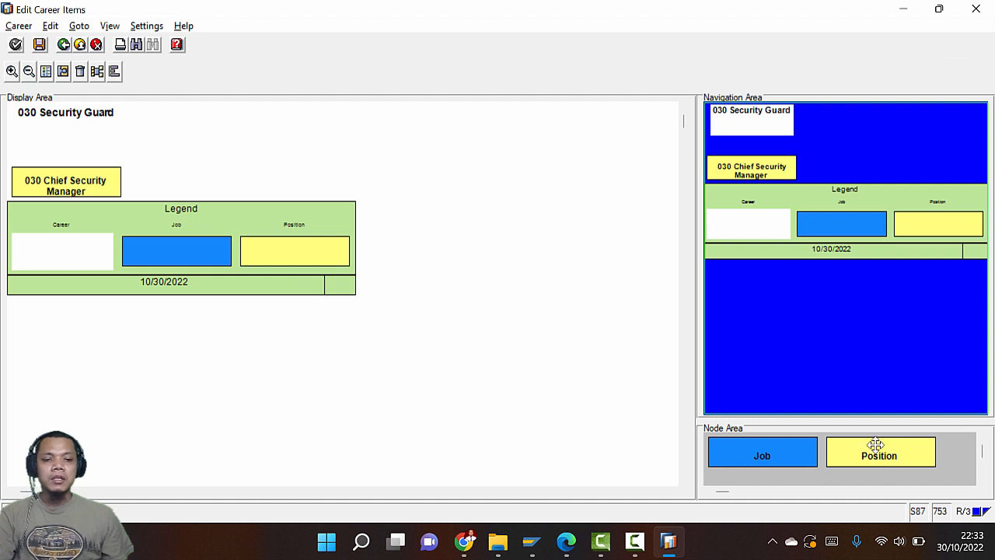
# Drop a new Position node below 030 Chief Security Manager in the career chart
pyautogui.moveTo(879, 456); pyautogui.dragTo(66, 215)
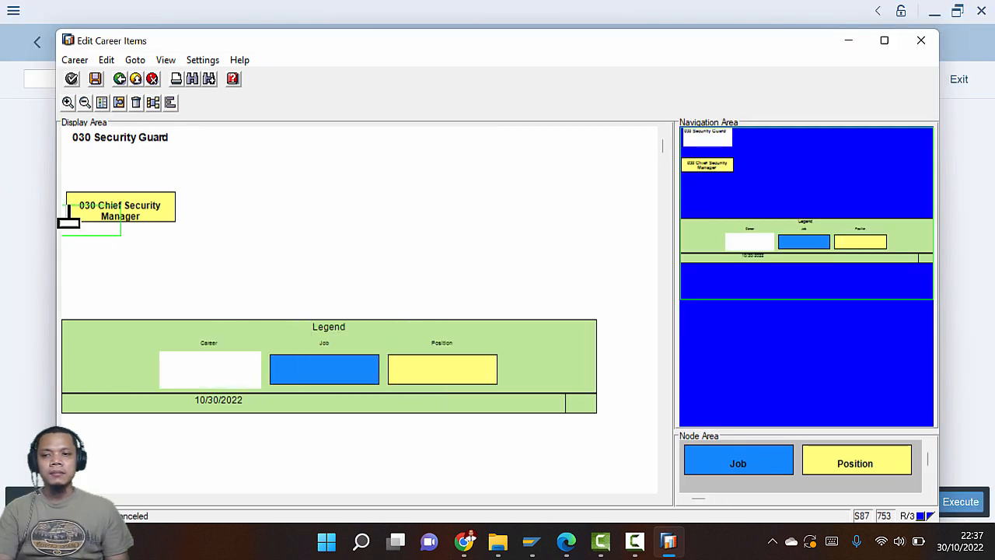
pyautogui.moveTo(67, 212); pyautogui.dragTo(120, 241)
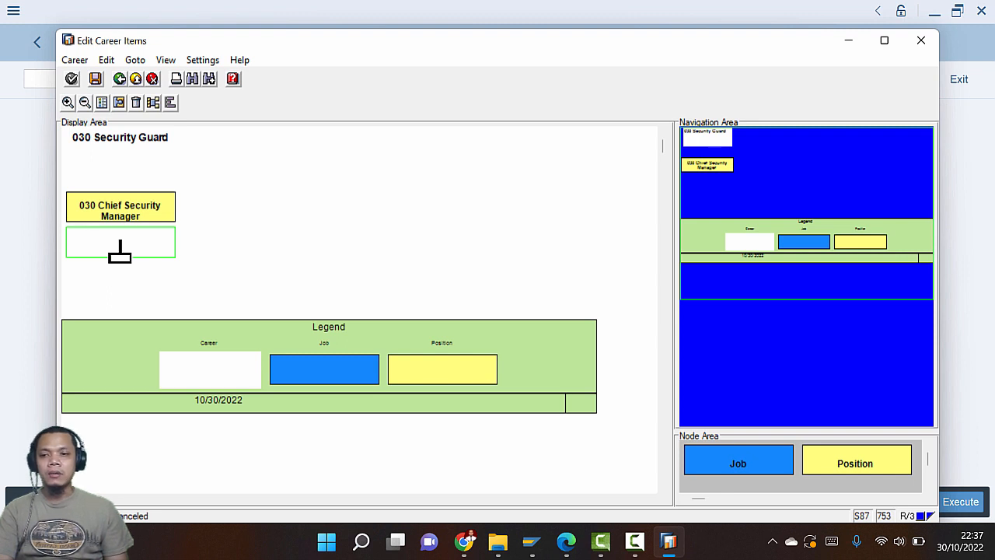
pyautogui.moveTo(120, 242); pyautogui.dragTo(120, 243)
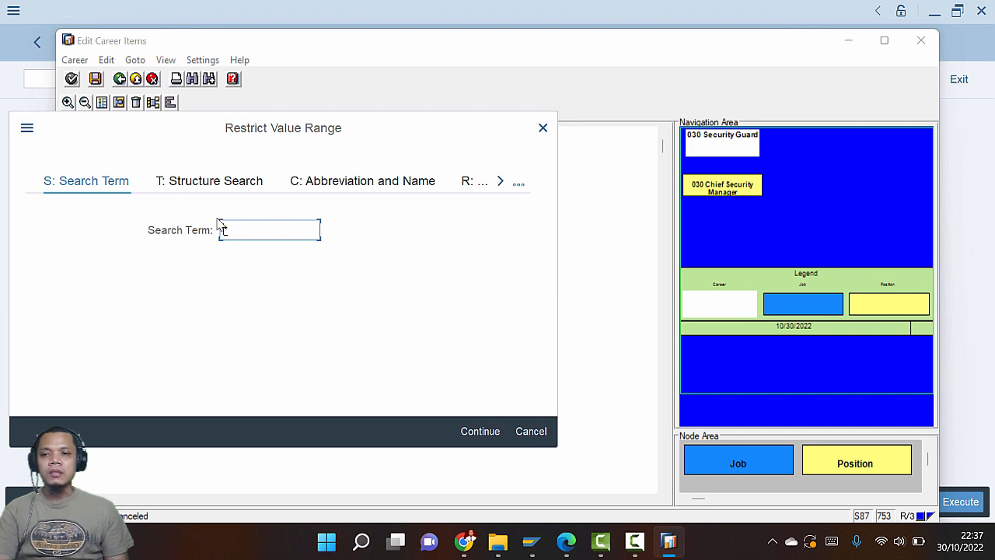
# Search positions with term 030*, listing Chief Security Manager, Security Guard and Security Manager
pyautogui.write('030')
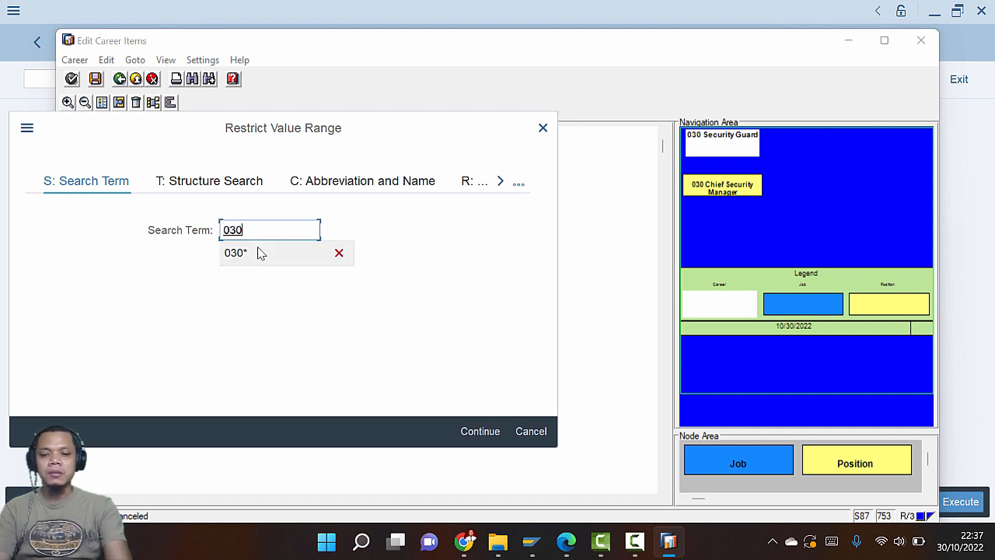
pyautogui.click(261, 254)
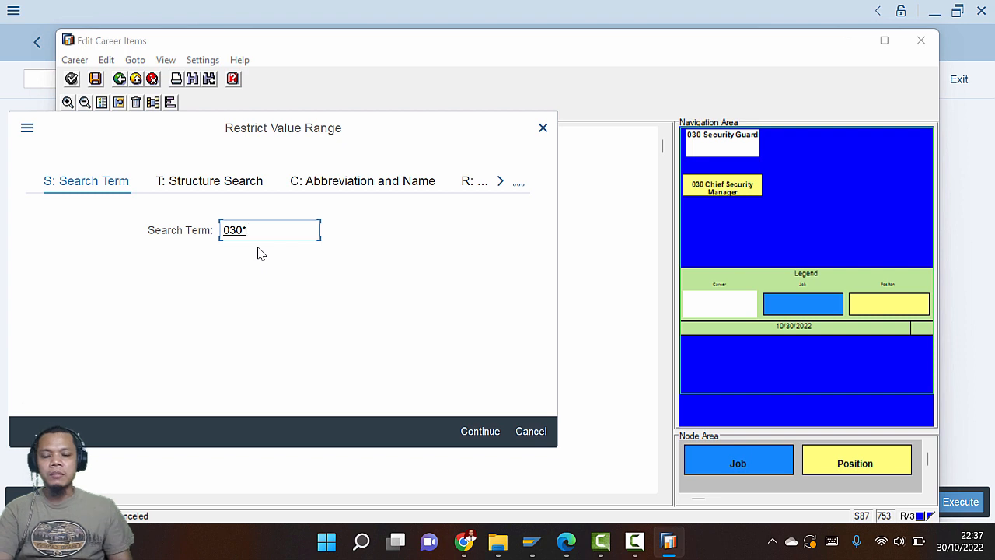
pyautogui.click(484, 433)
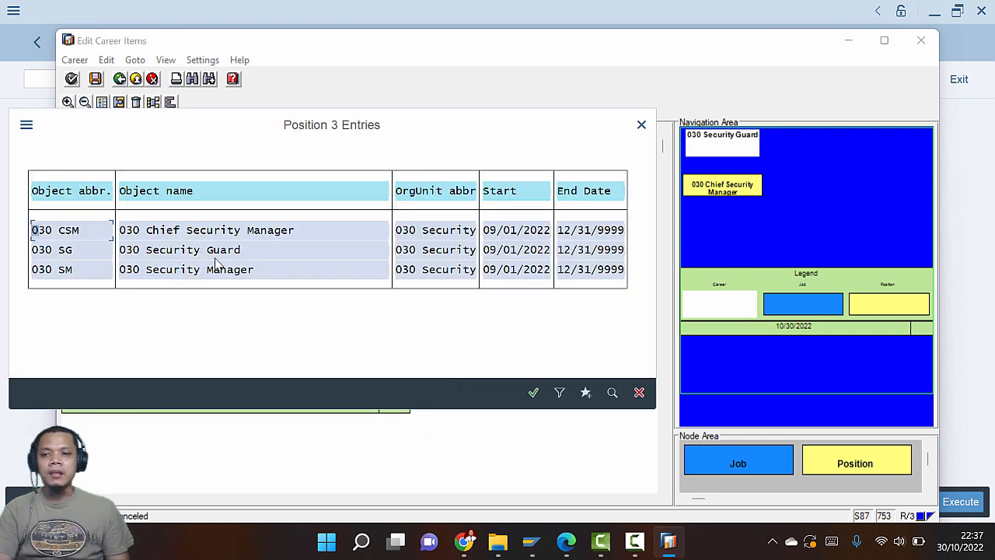
pyautogui.hotkey('alt', 'Tab')
pyautogui.hotkey('alt', 'Tab')
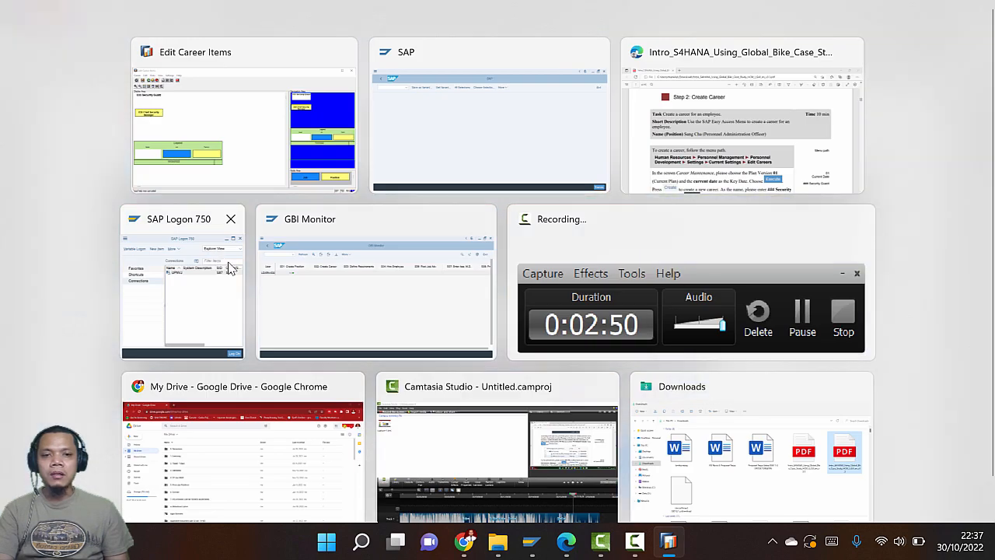
pyautogui.scroll(-20, 449, 295)
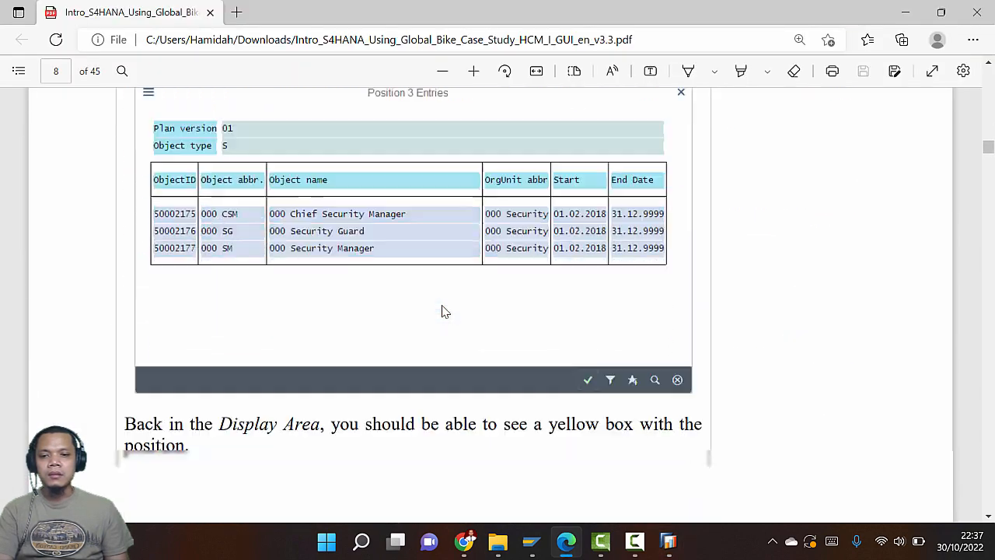
pyautogui.scroll(-10, 445, 311)
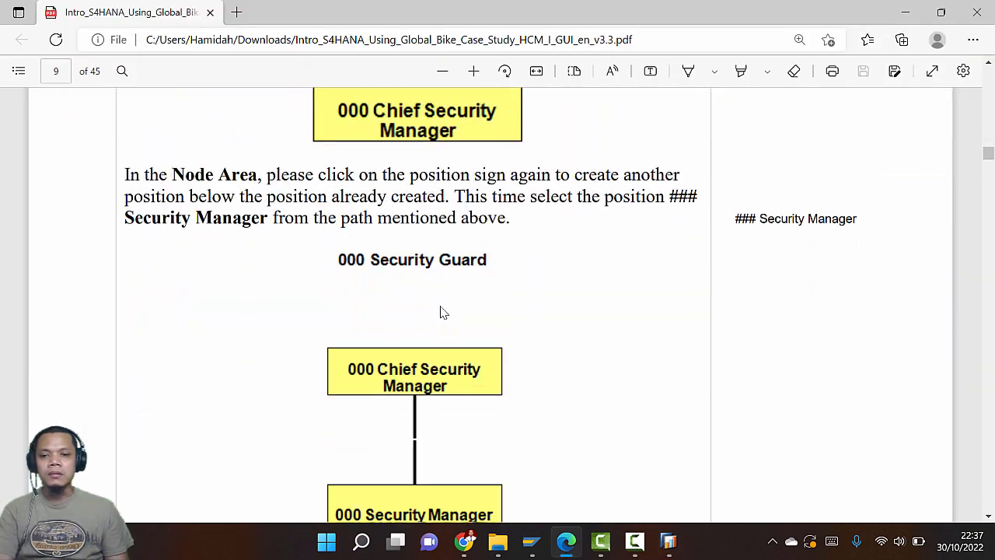
pyautogui.scroll(-3, 442, 315)
pyautogui.scroll(5, 442, 309)
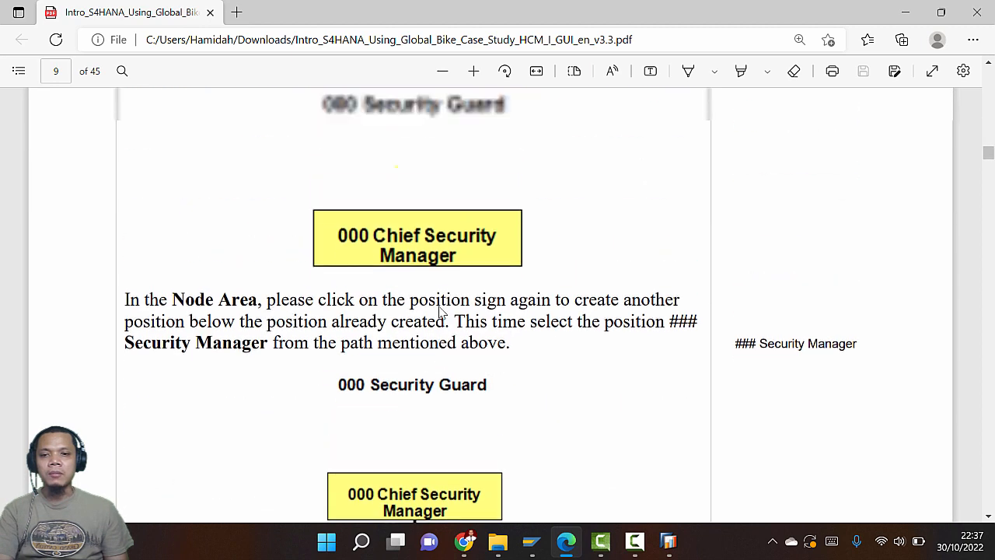
pyautogui.scroll(-3, 437, 303)
pyautogui.scroll(3, 437, 302)
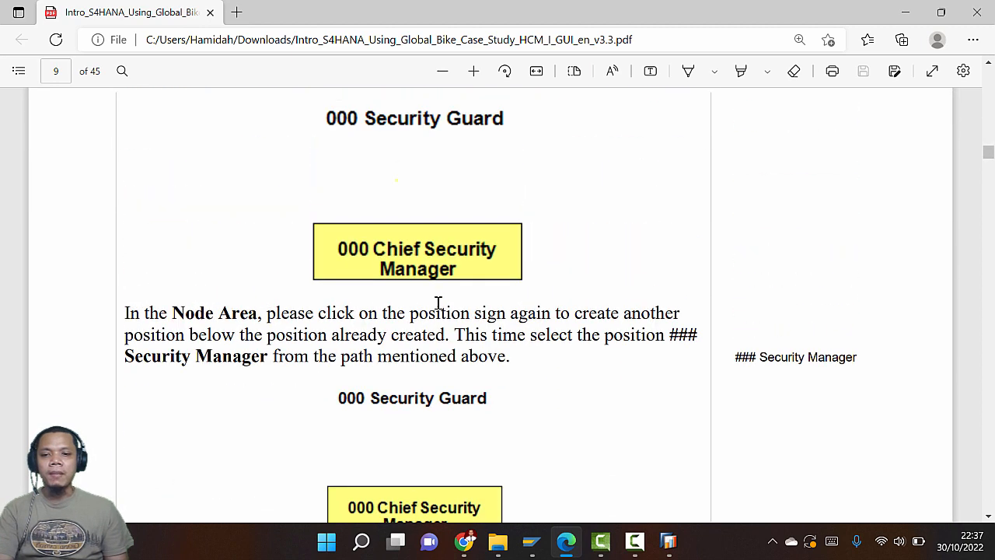
pyautogui.scroll(-5, 438, 302)
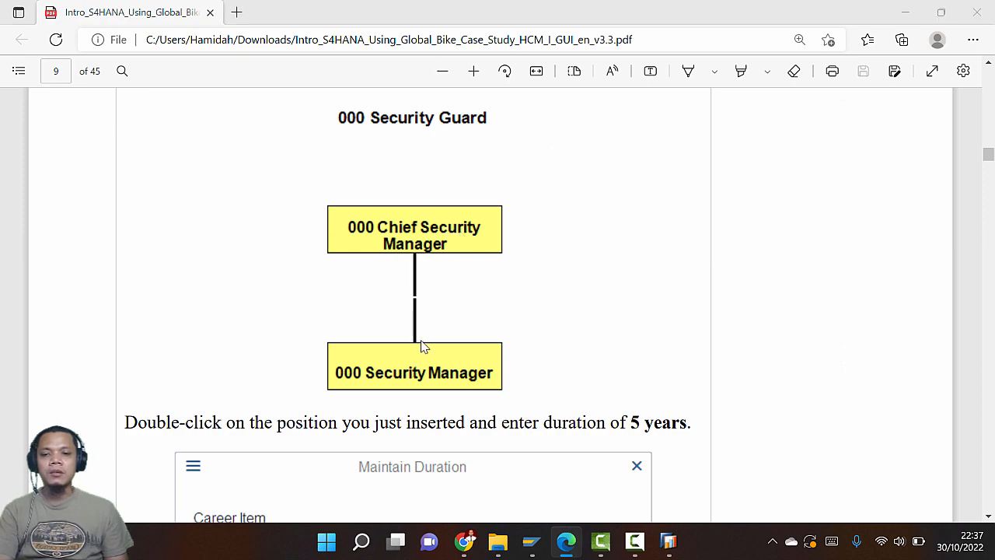
pyautogui.scroll(5, 420, 346)
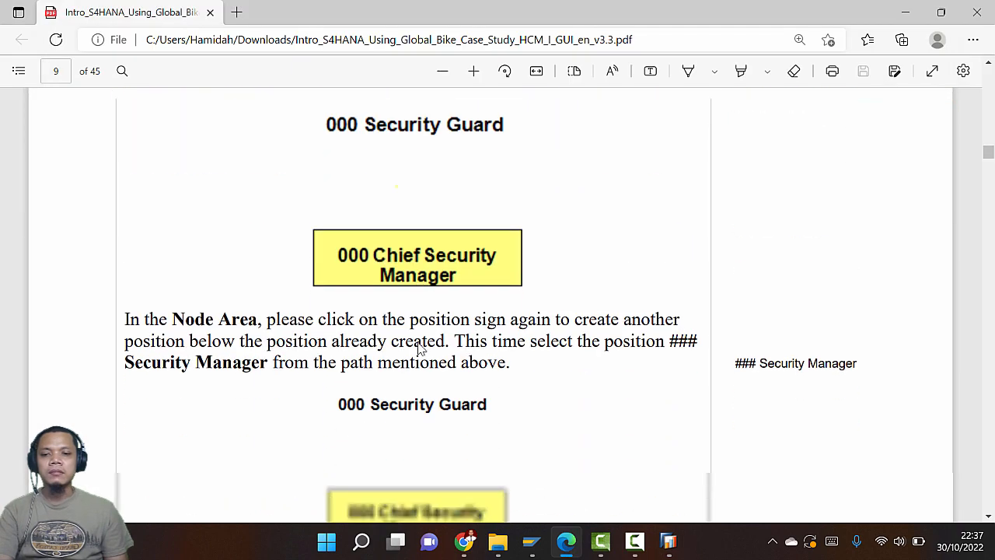
pyautogui.scroll(-15, 420, 346)
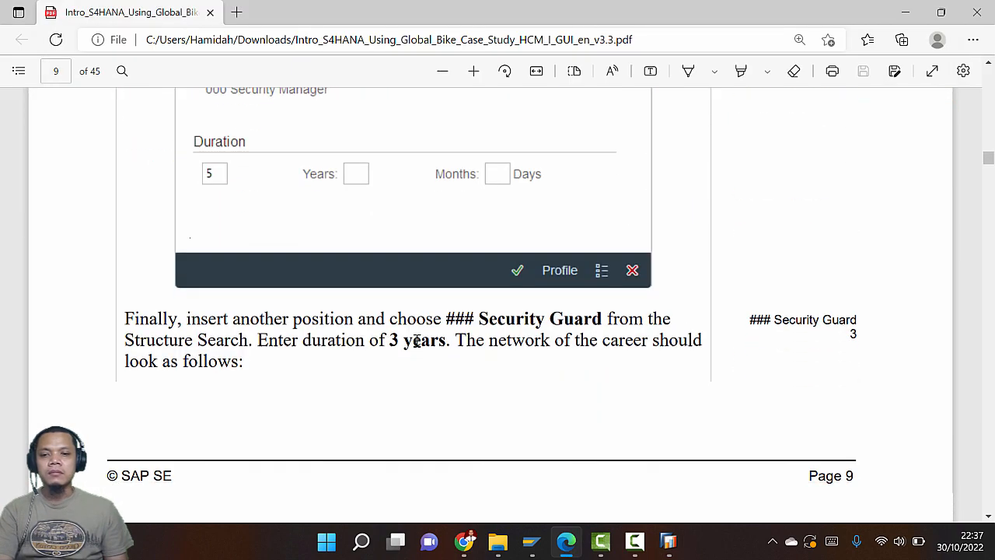
pyautogui.hotkey('alt', 'Tab')
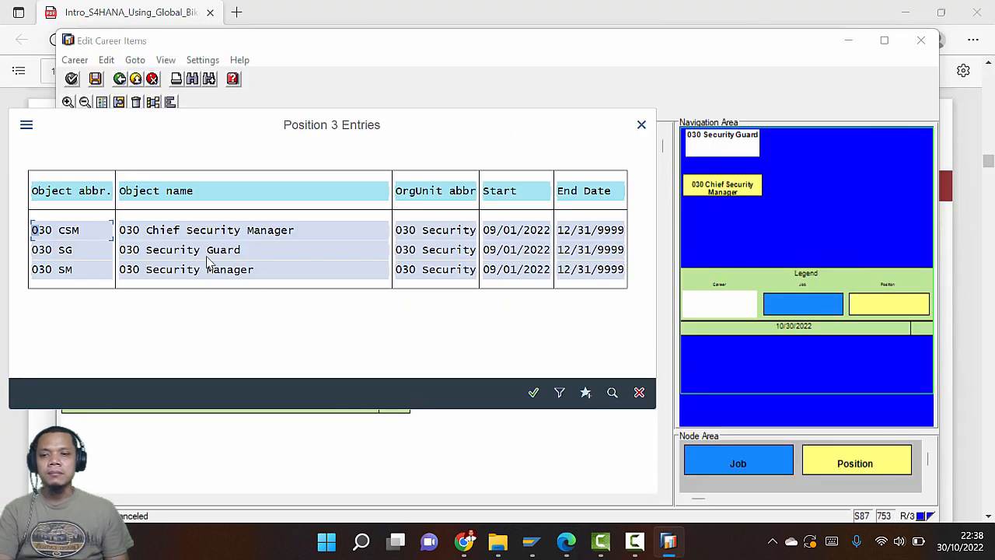
# Read the case study's duration instructions for the new 030 Security Manager career item
pyautogui.hotkey('alt', 'Tab')
pyautogui.scroll(-3, 438, 315)
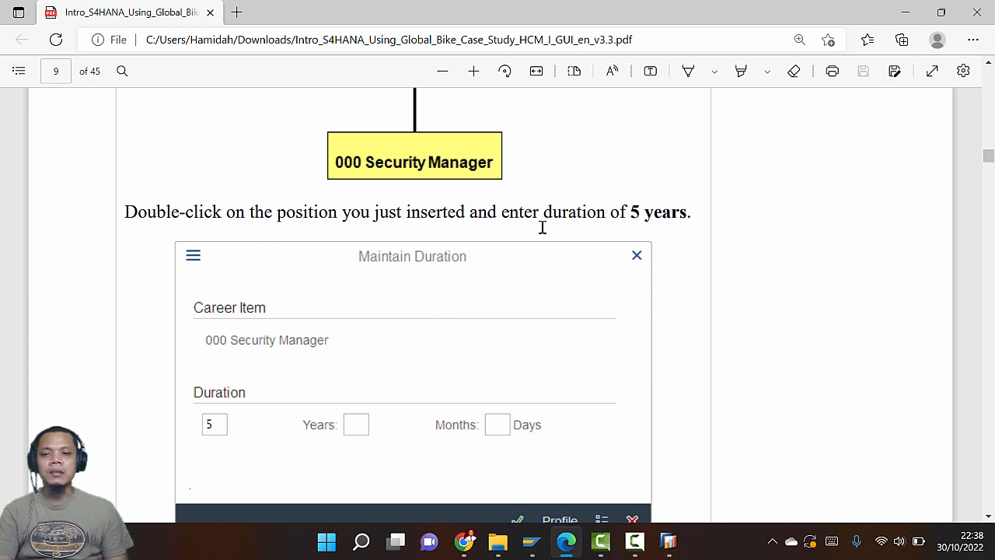
pyautogui.hotkey('alt', 'Tab')
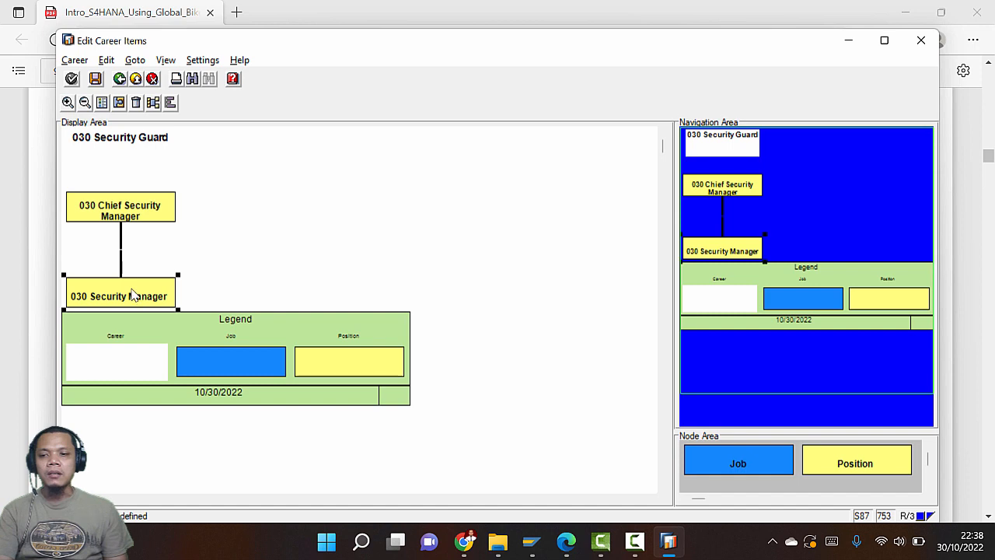
pyautogui.hotkey('alt', 'Tab')
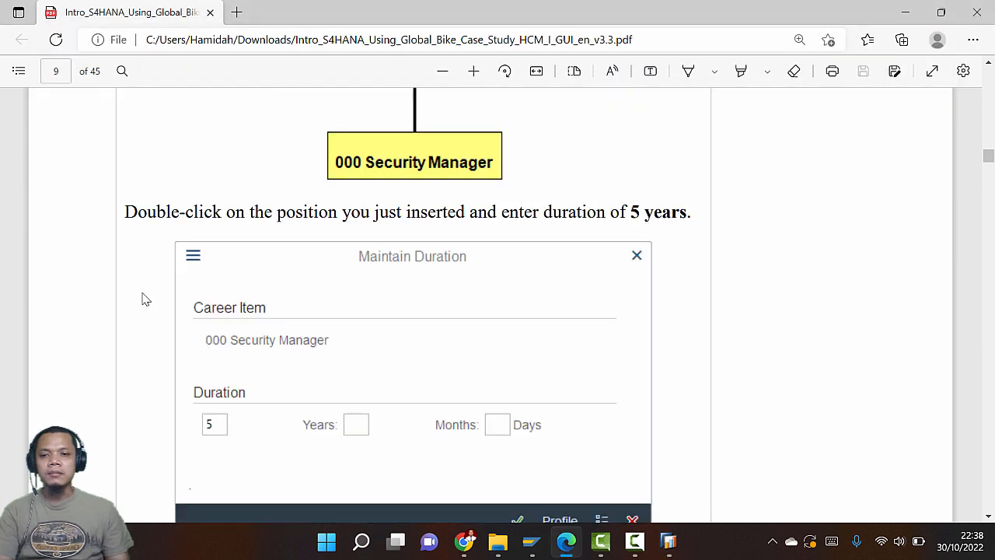
pyautogui.scroll(-3, 157, 276)
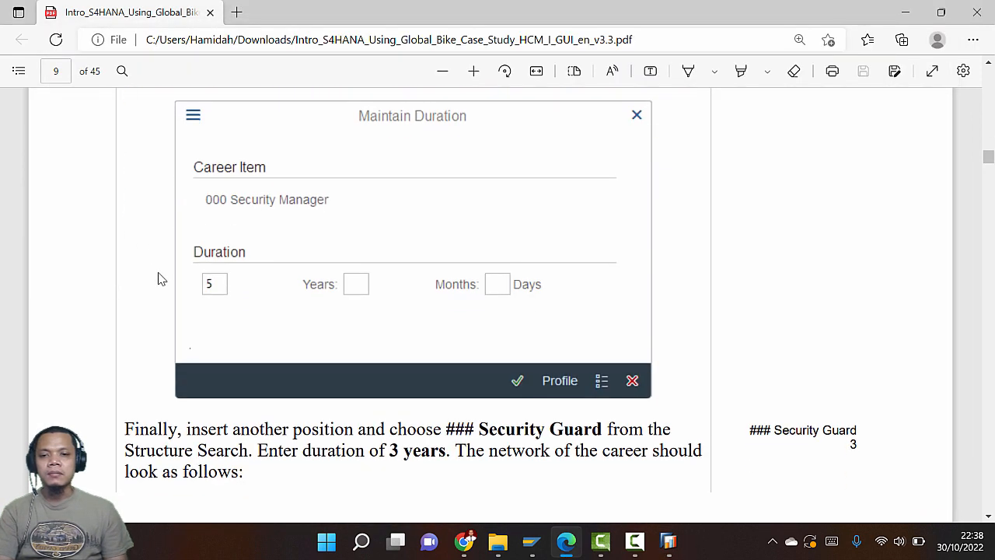
pyautogui.hotkey('alt', 'Tab')
# Bring up the Maintain Duration dialog for 030 Security Manager and check the required duration
pyautogui.doubleClick(107, 292)
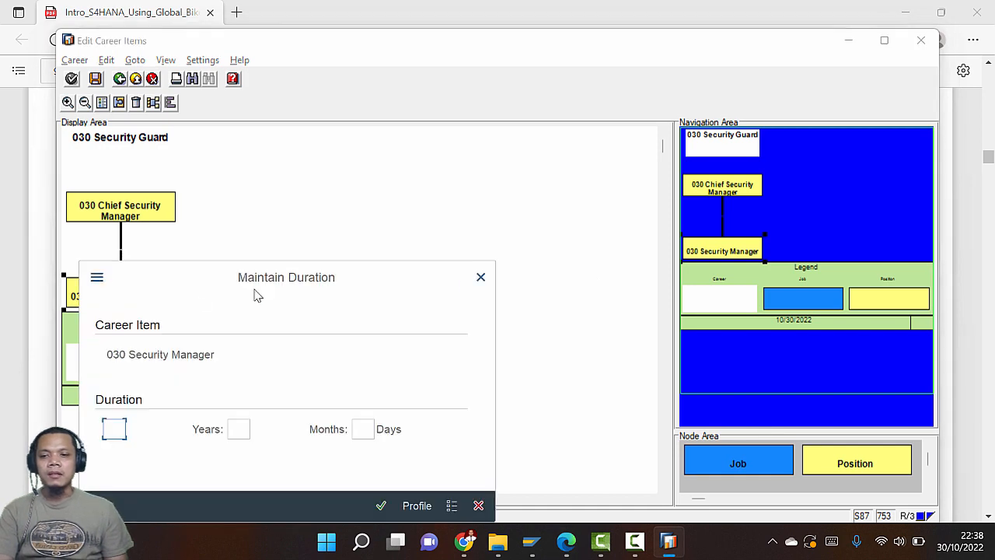
pyautogui.moveTo(256, 294); pyautogui.dragTo(340, 166)
pyautogui.hotkey('alt', 'Tab')
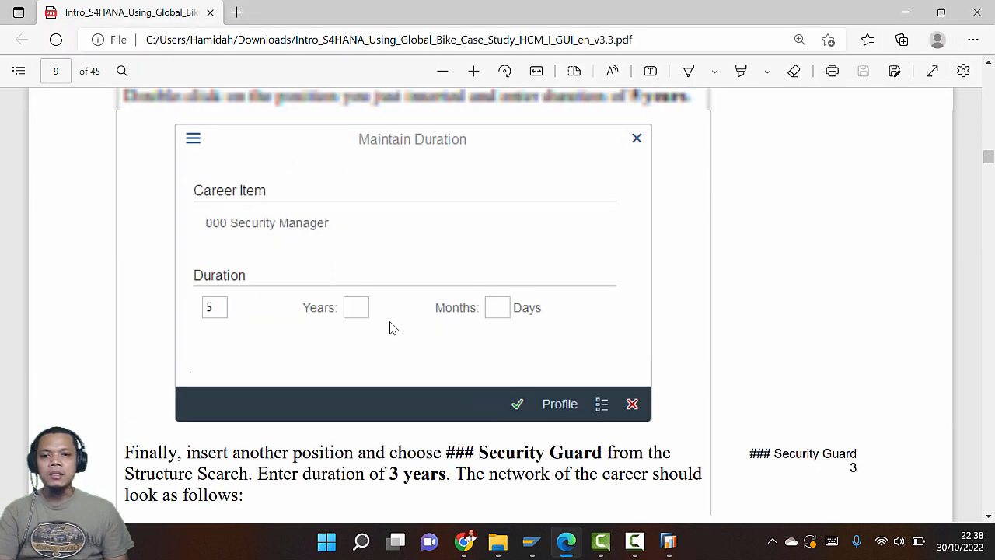
pyautogui.scroll(3, 393, 327)
pyautogui.scroll(-4, 393, 319)
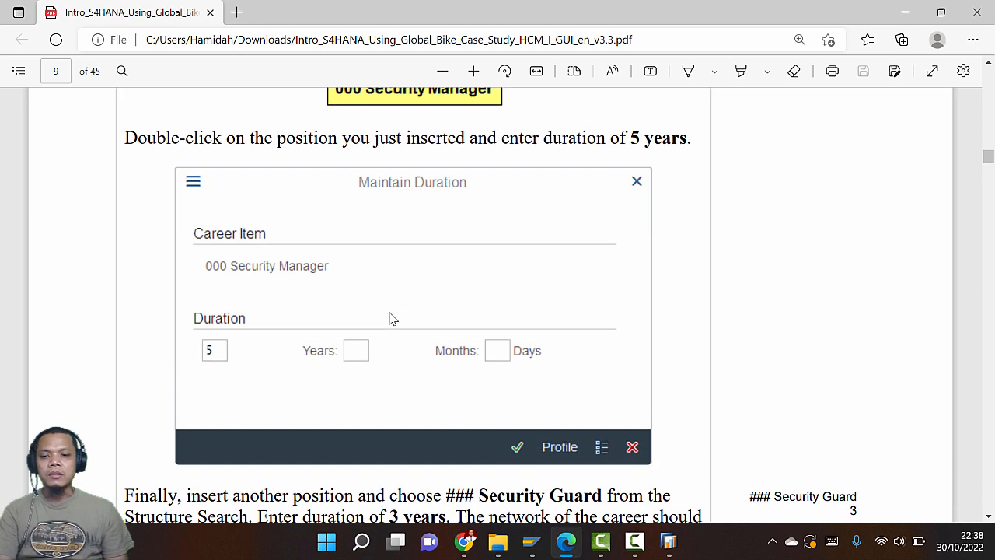
pyautogui.scroll(2, 393, 319)
pyautogui.hotkey('alt', 'Tab')
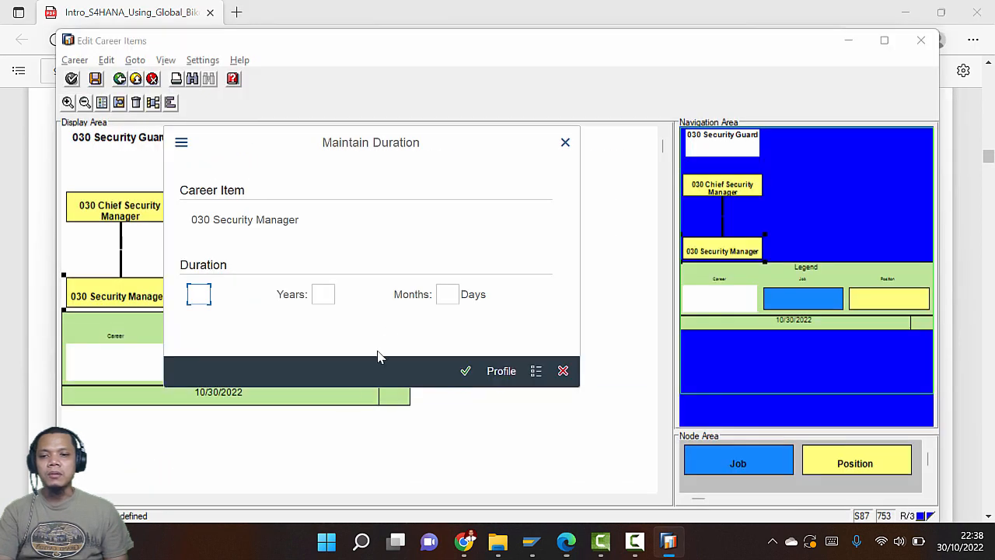
# Give 030 Security Manager a confirmed duration of 5 years
pyautogui.write('5')
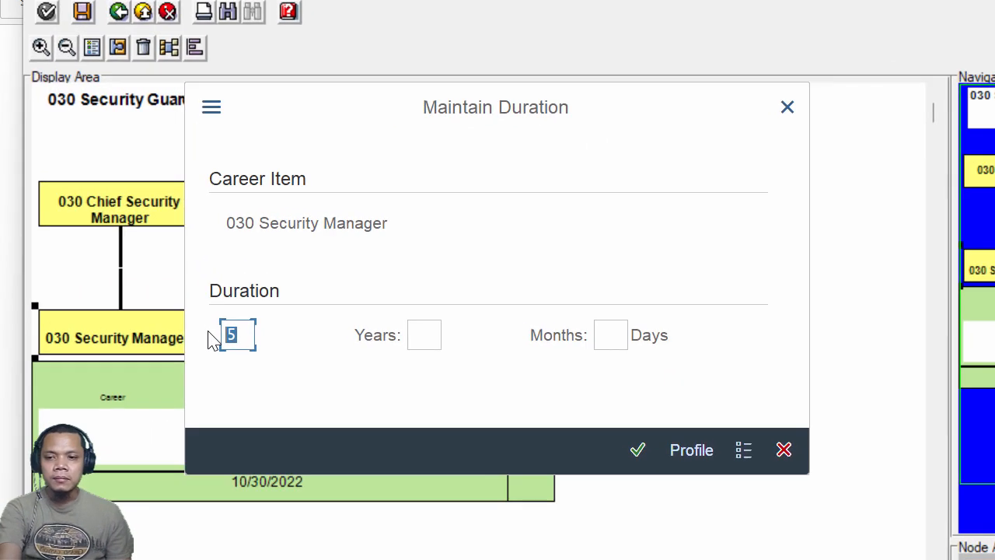
pyautogui.press('BackSpace')
pyautogui.click(423, 335)
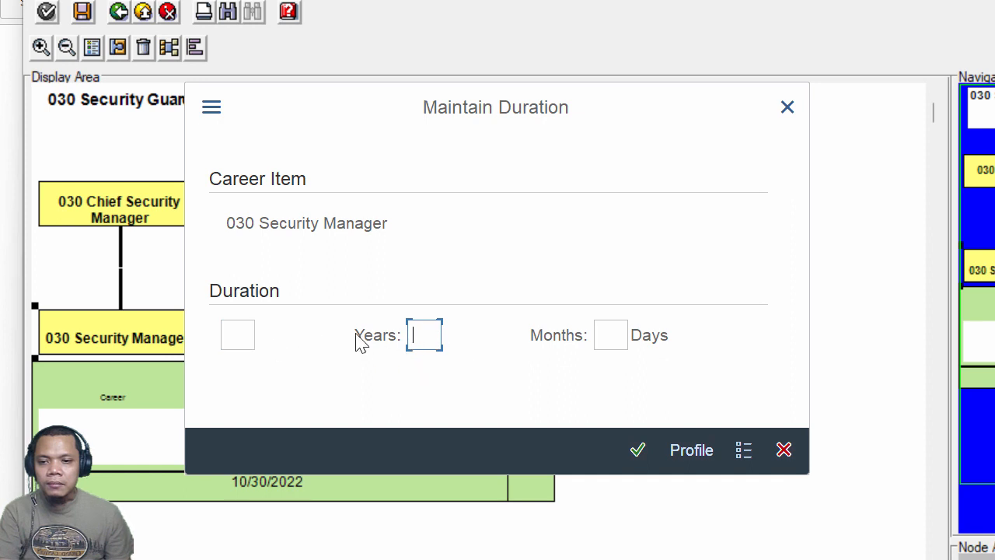
pyautogui.click(238, 333)
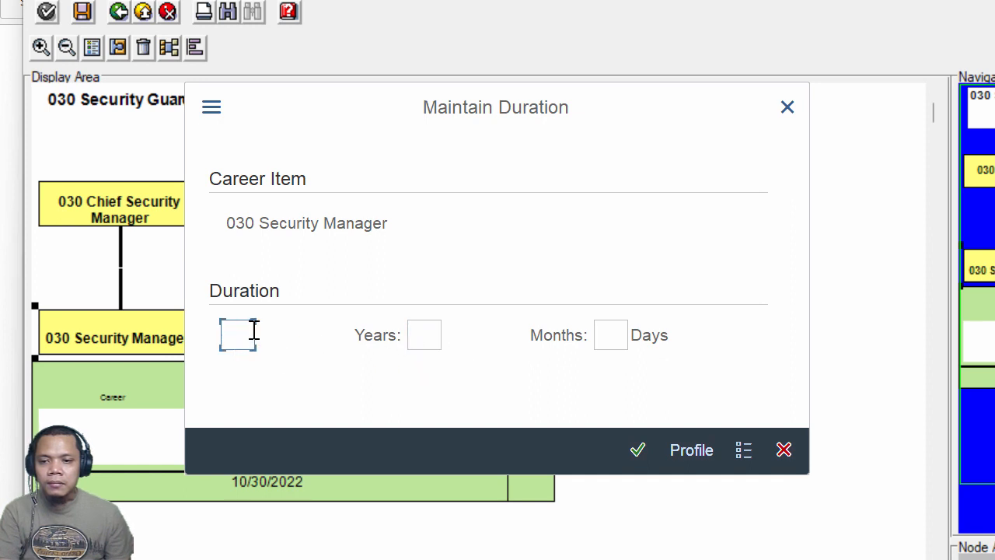
pyautogui.write('5')
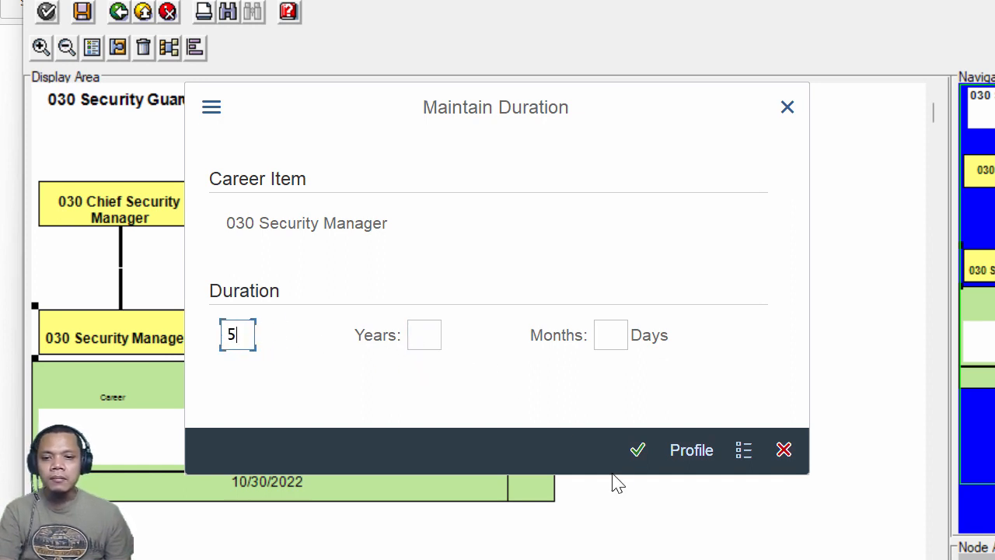
pyautogui.click(639, 459)
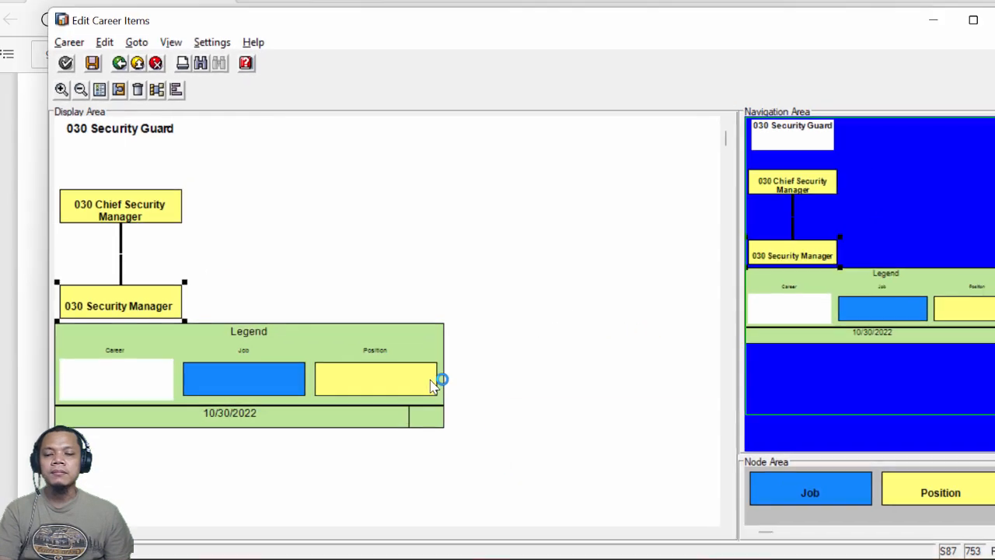
pyautogui.hotkey('alt', 'Tab')
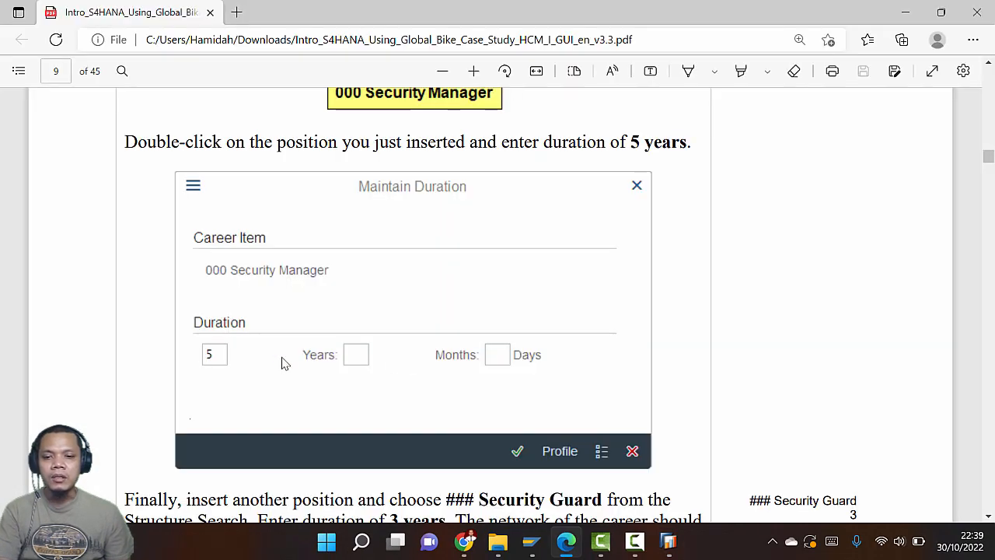
# Read the Security Guard, 3 years step and place a new Position node below 030 Security Manager
pyautogui.scroll(-3, 285, 363)
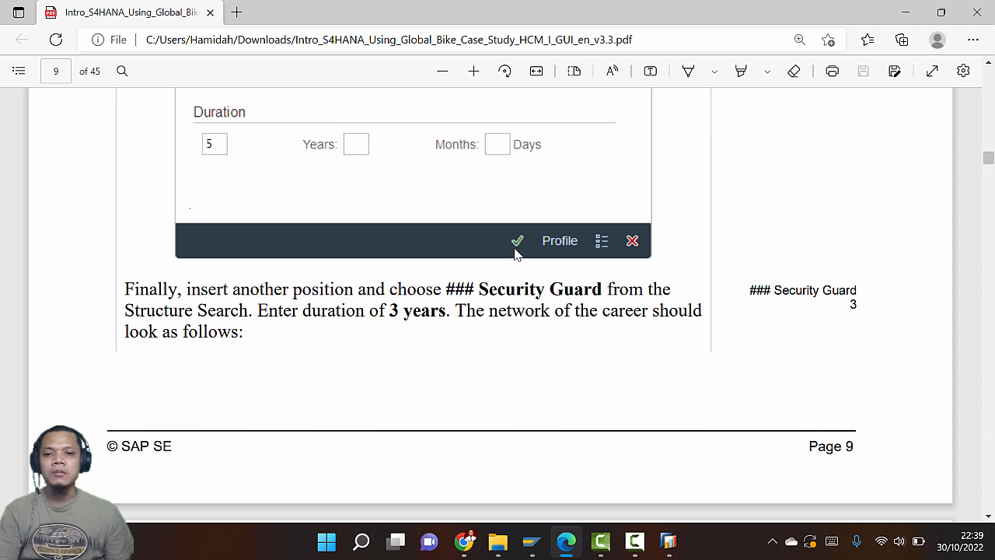
pyautogui.scroll(-1, 333, 288)
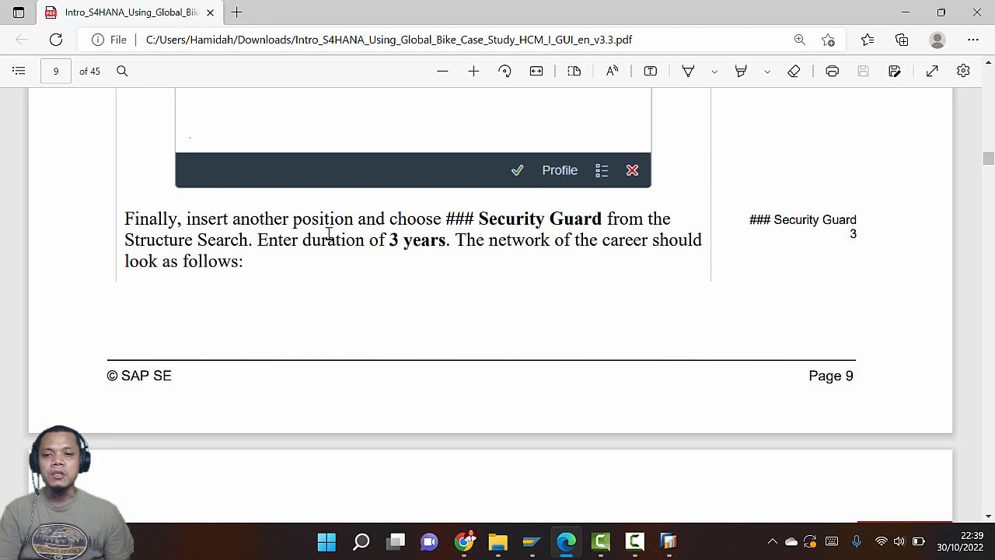
pyautogui.hotkey('alt', 'Tab')
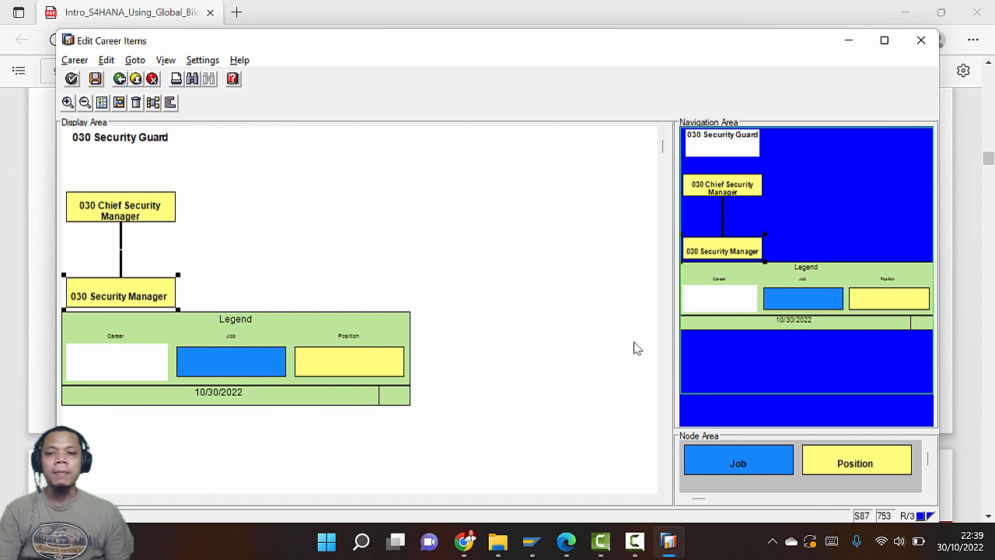
pyautogui.click(863, 464)
pyautogui.moveTo(863, 462); pyautogui.dragTo(122, 321)
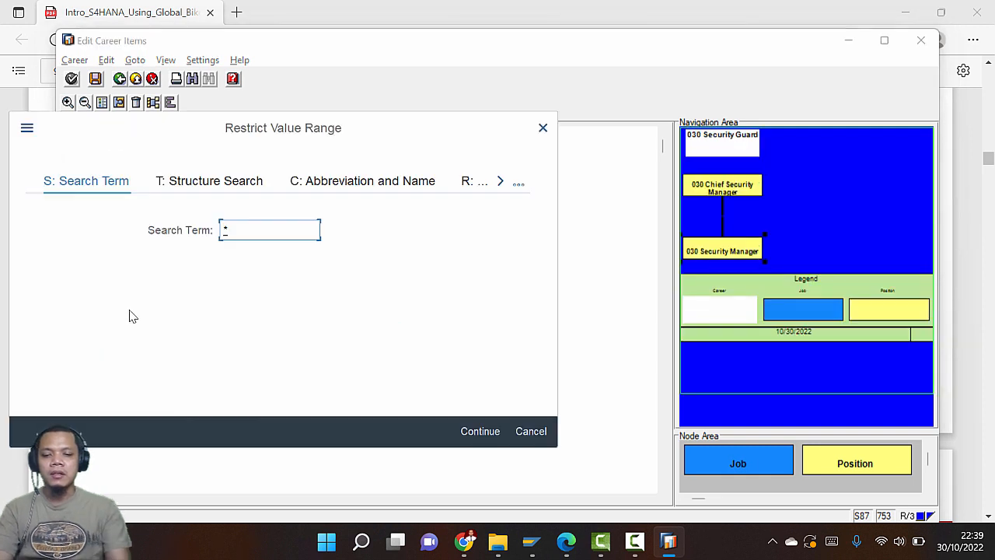
# Search 030* and add 030 Security Guard as the third position in the career
pyautogui.write('030')
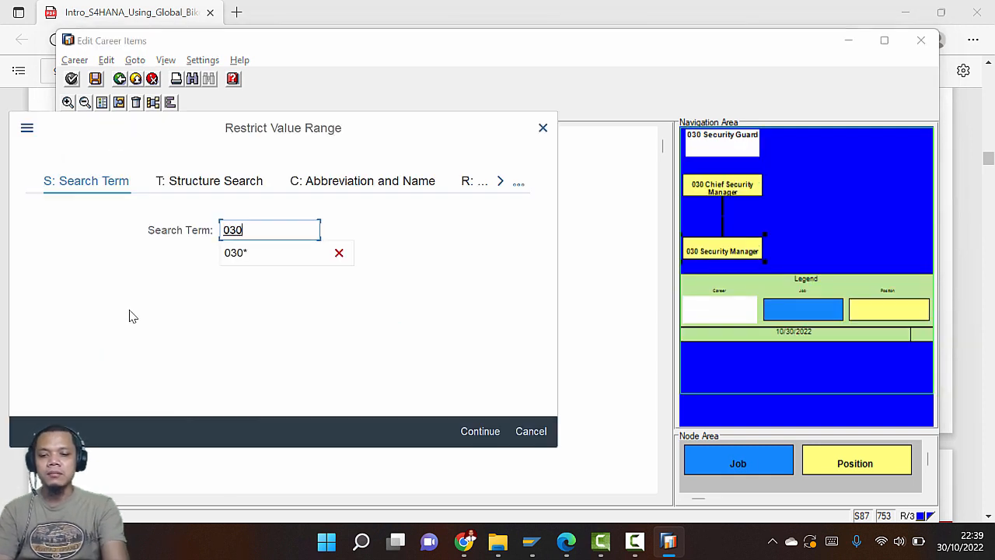
pyautogui.write('*')
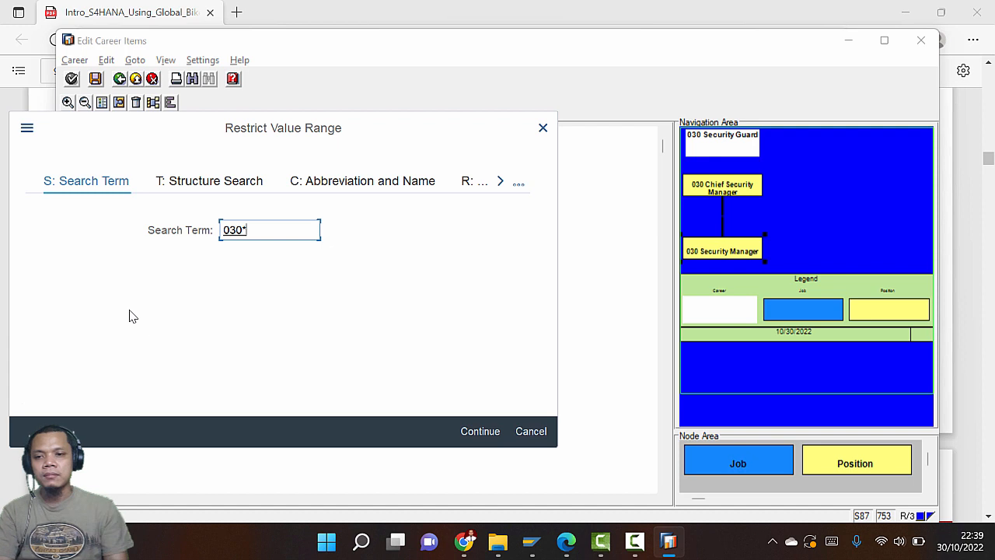
pyautogui.click(486, 433)
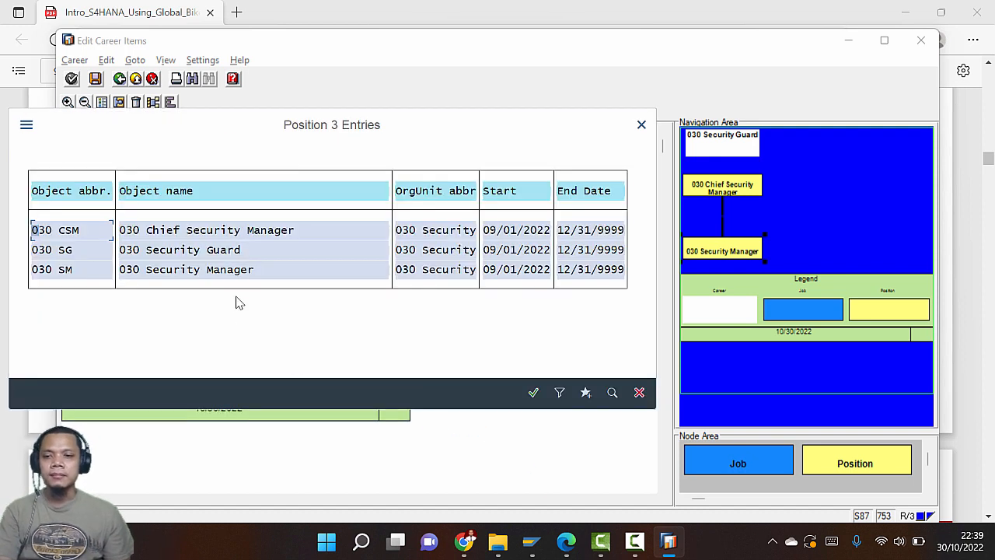
pyautogui.doubleClick(225, 251)
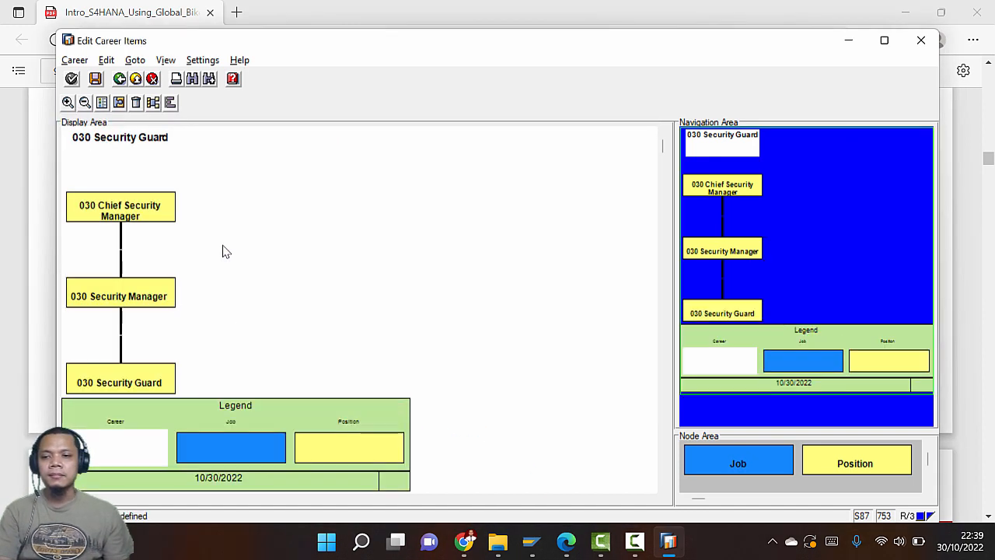
pyautogui.hotkey('alt', 'Tab')
pyautogui.scroll(-3, 478, 382)
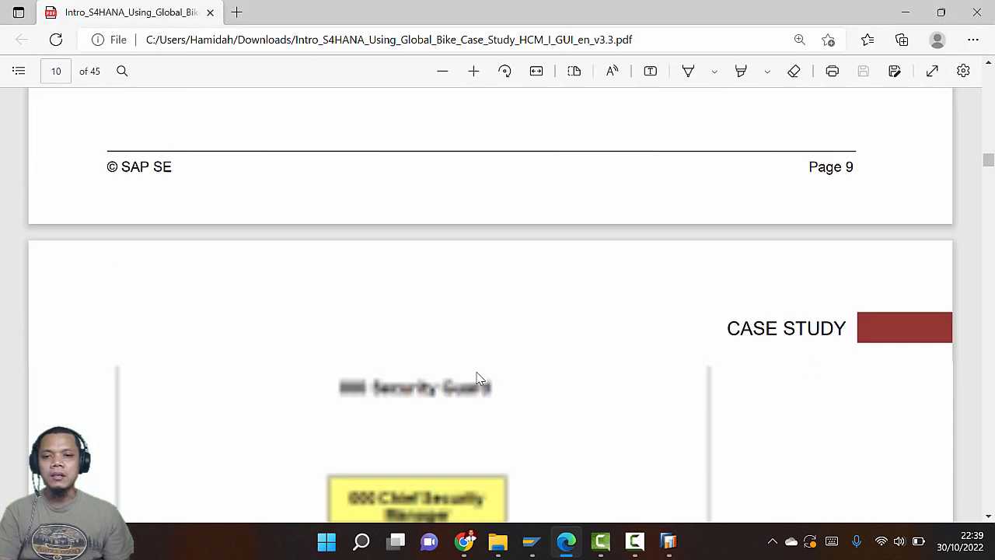
pyautogui.scroll(2, 469, 372)
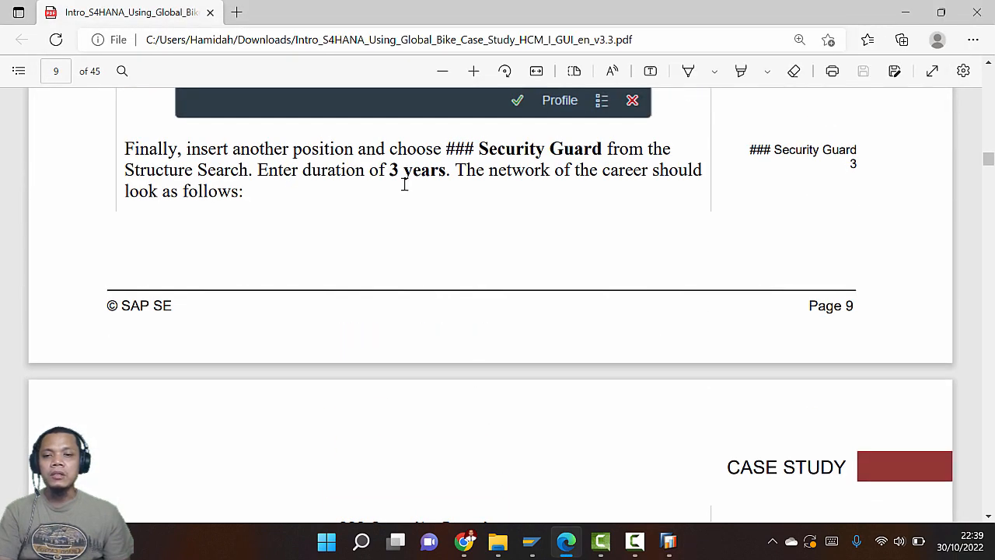
pyautogui.hotkey('alt', 'Tab')
# Set a 3-year duration for 030 Security Guard and compare the chart with the case study diagram
pyautogui.click(177, 286)
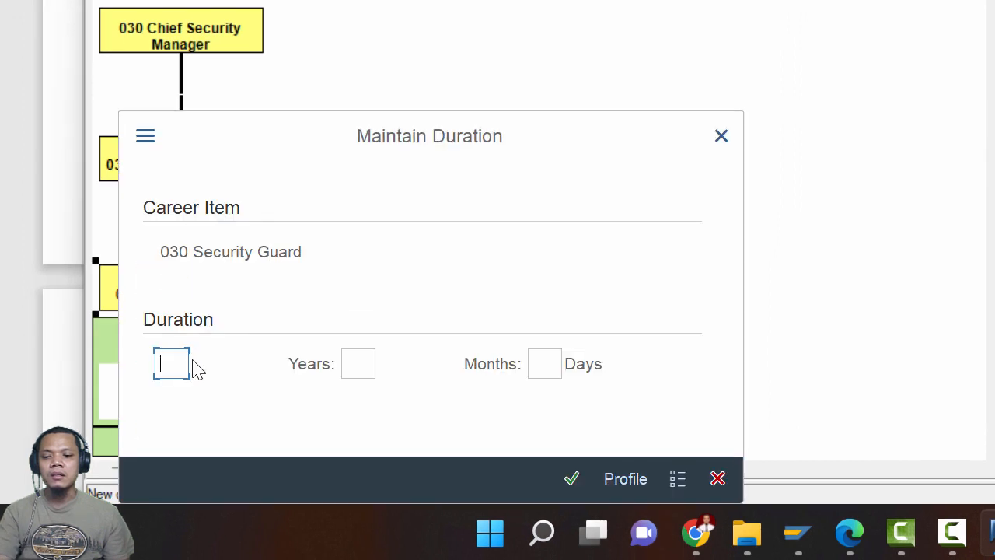
pyautogui.write('3')
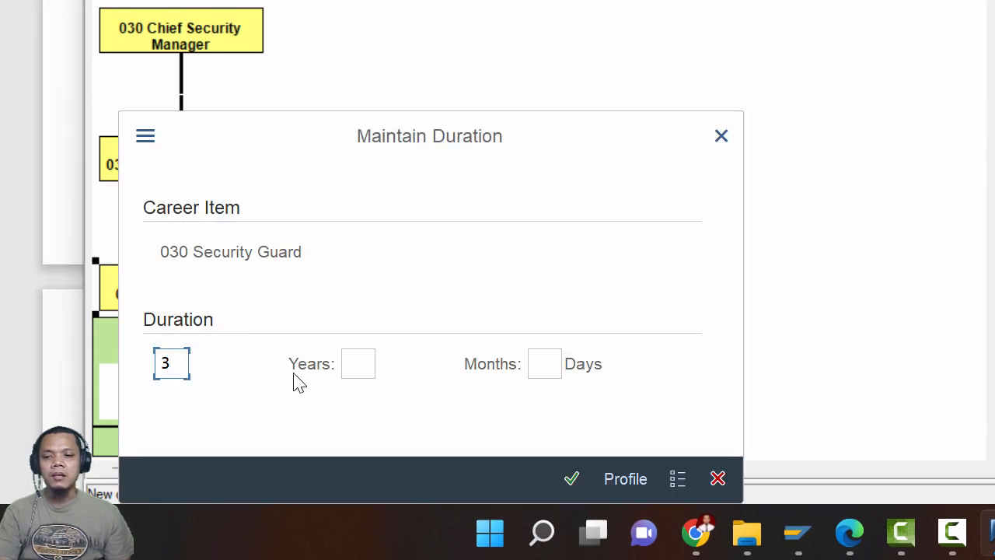
pyautogui.click(568, 480)
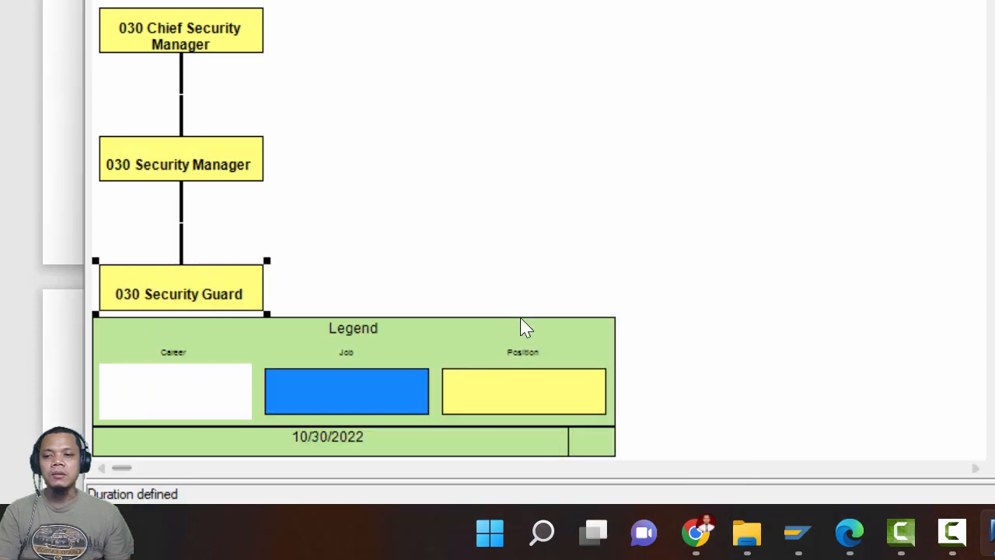
pyautogui.hotkey('alt', 'Tab')
pyautogui.scroll(-10, 427, 218)
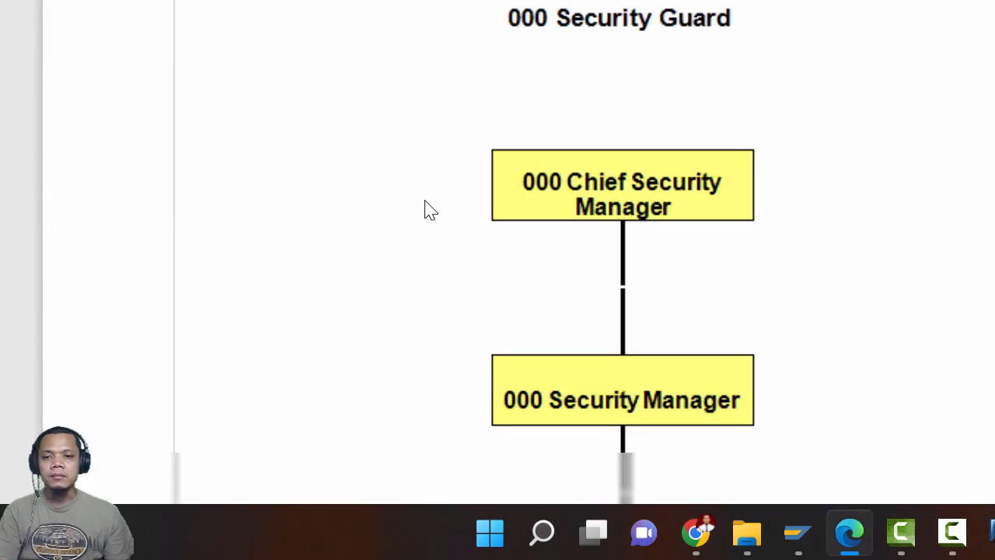
pyautogui.scroll(-3, 426, 202)
pyautogui.scroll(5, 426, 202)
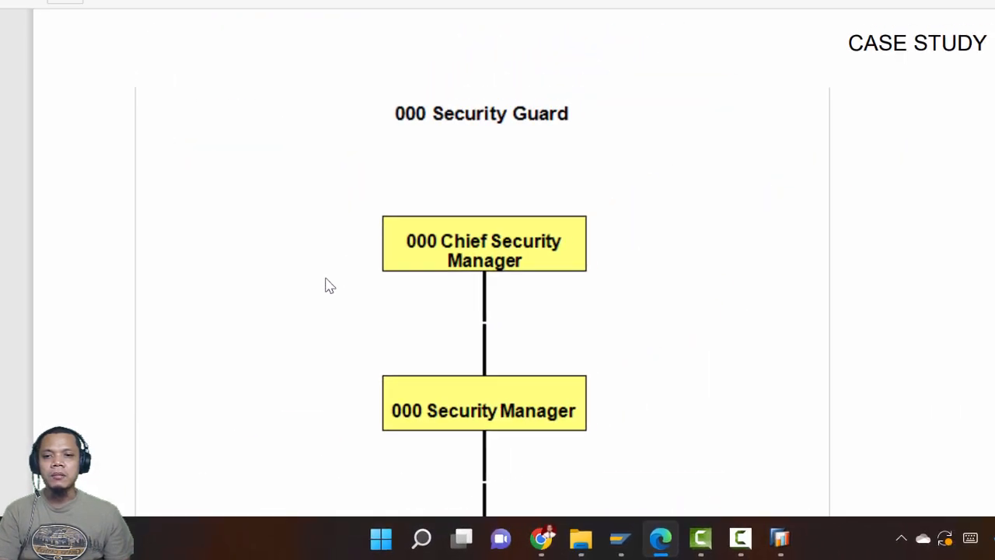
pyautogui.scroll(-4, 426, 202)
pyautogui.hotkey('alt', 'Tab')
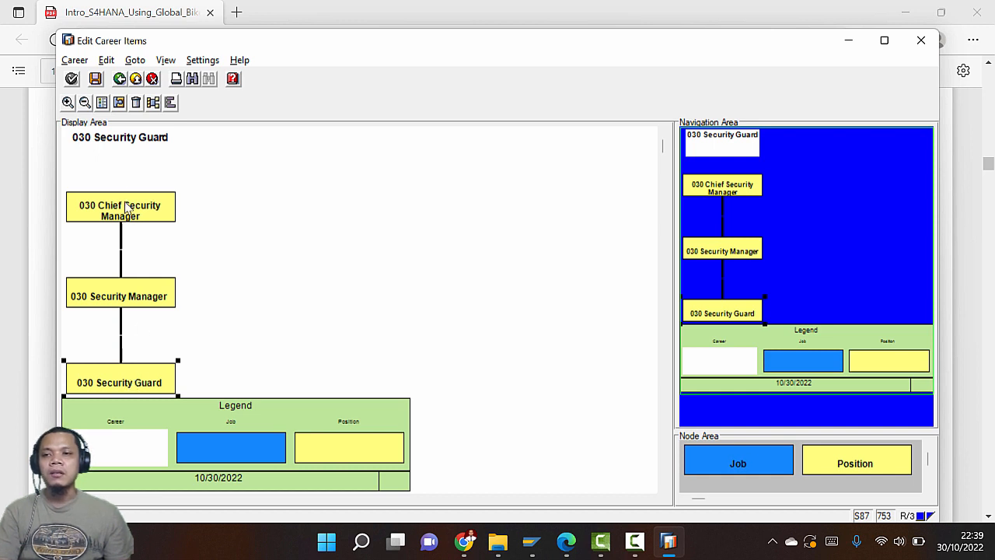
pyautogui.click(99, 81)
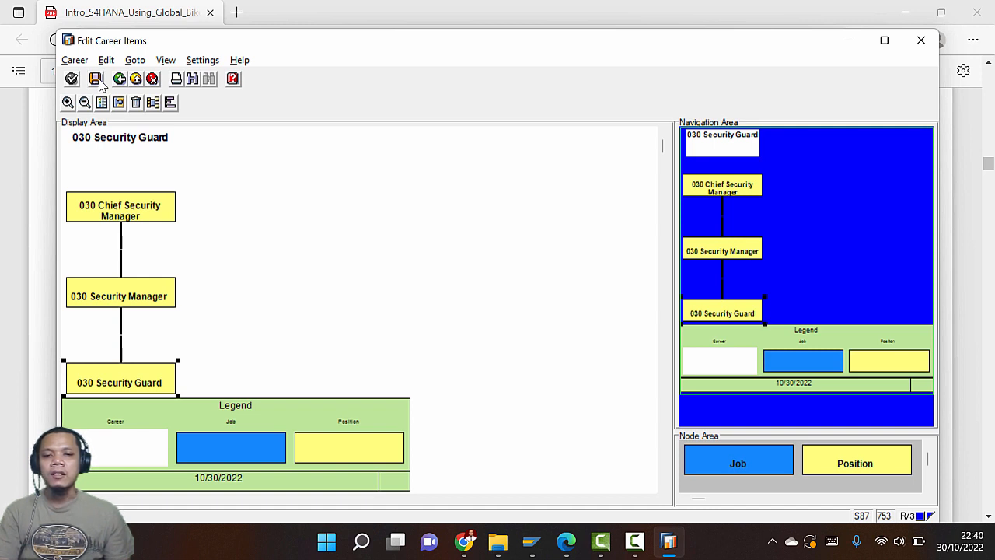
pyautogui.hotkey('alt', 'Tab')
pyautogui.hotkey('alt', 'Tab')
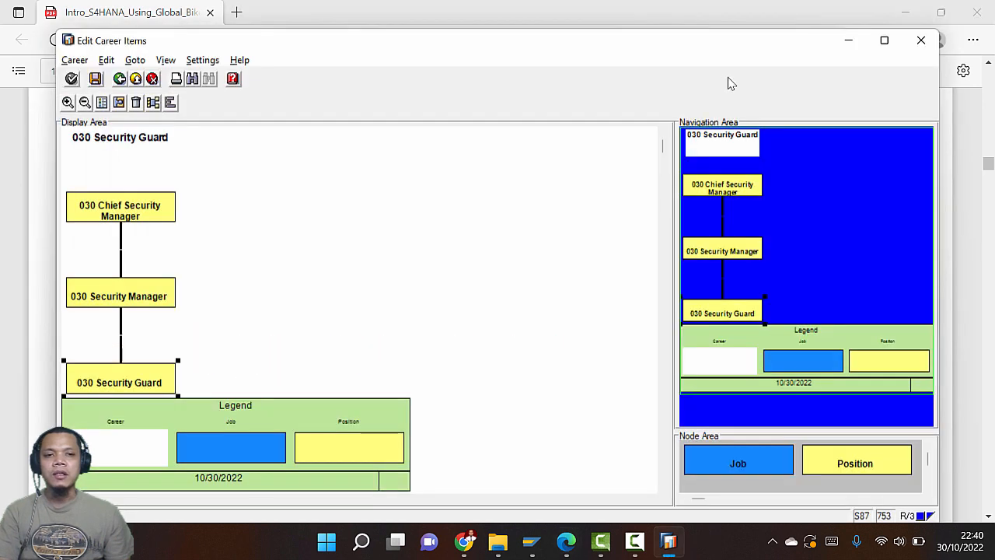
pyautogui.click(912, 44)
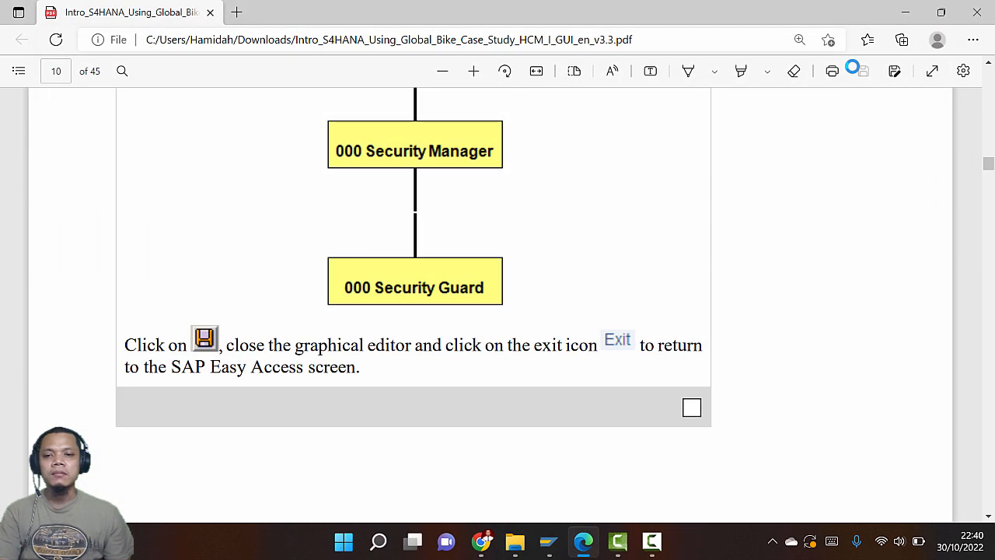
pyautogui.hotkey('alt', 'Tab')
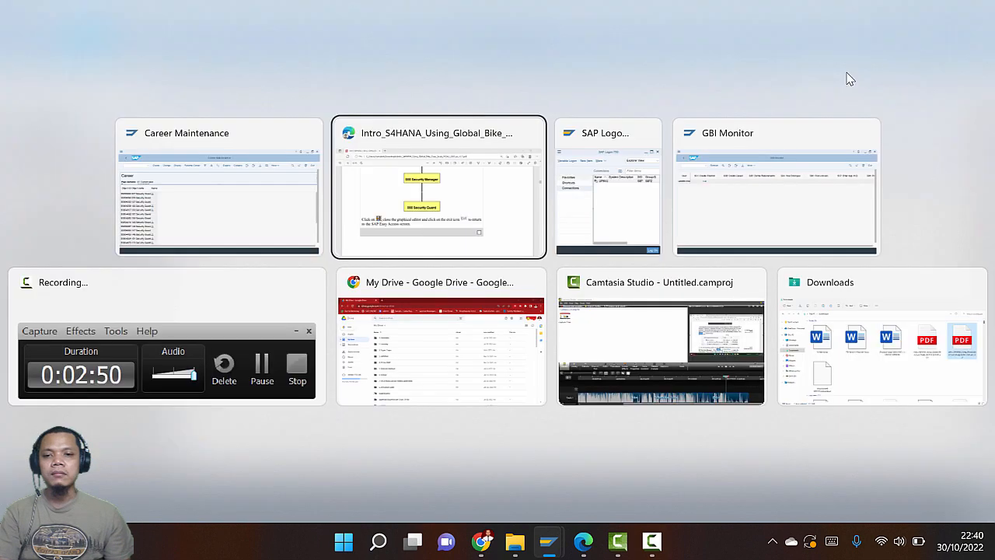
pyautogui.scroll(-2, 796, 180)
pyautogui.hotkey('alt', 'Tab')
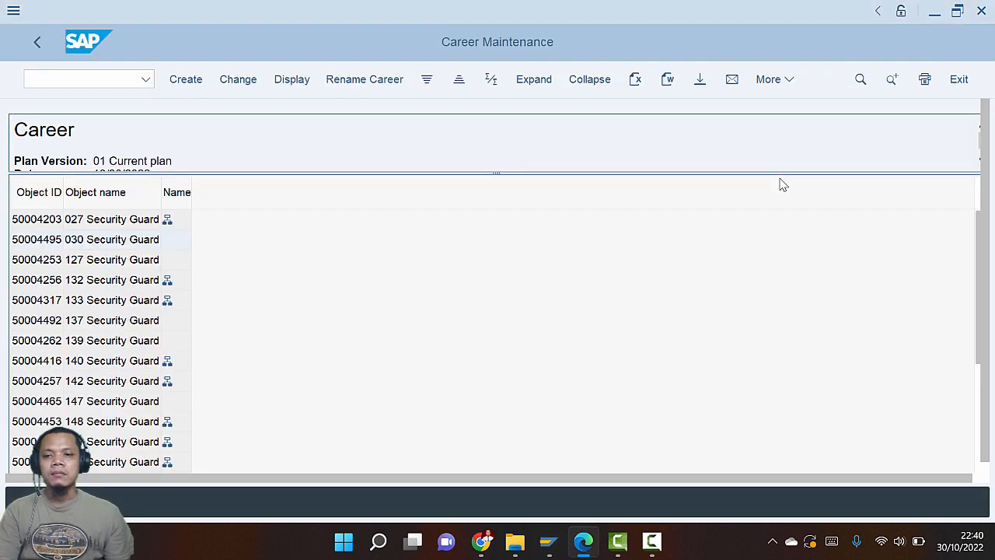
pyautogui.doubleClick(122, 244)
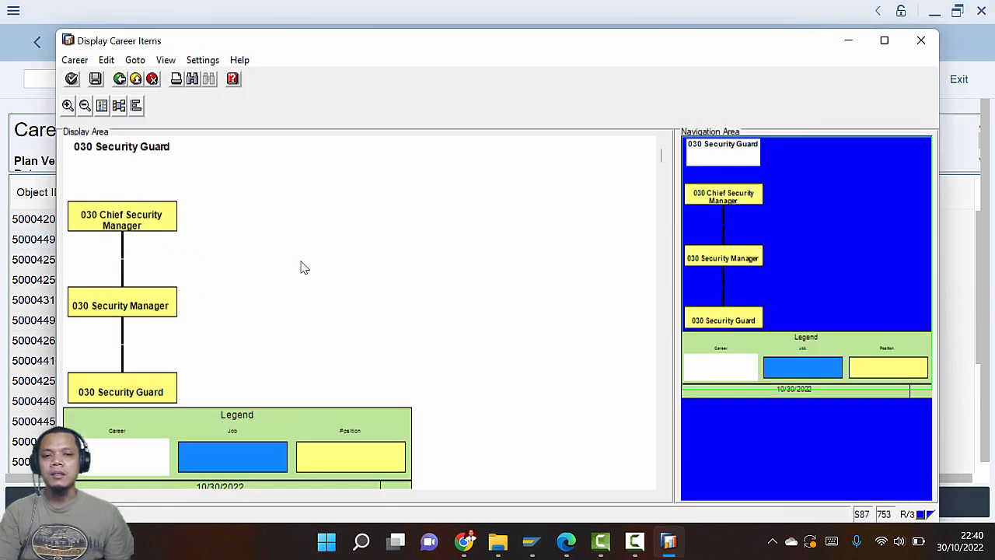
pyautogui.click(919, 41)
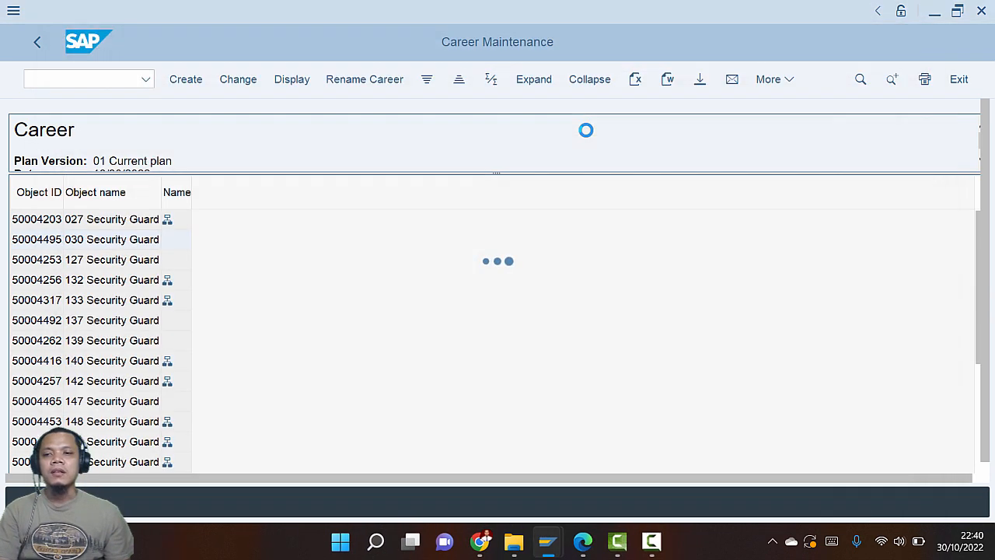
# Read page 11 on position requirements and exit Career Maintenance
pyautogui.press('super+Tab')
pyautogui.click(105, 345)
pyautogui.scroll(-5, 409, 374)
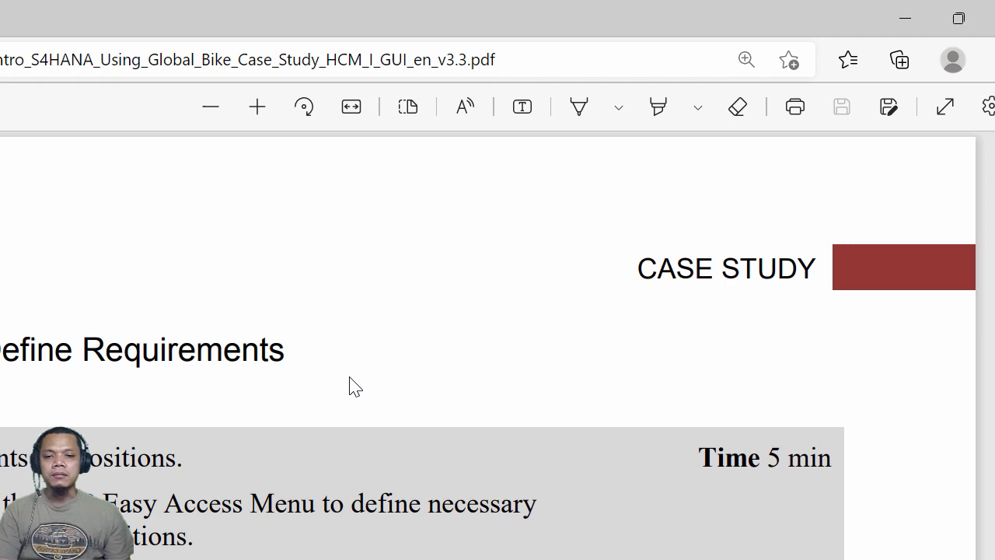
pyautogui.scroll(-3, 352, 385)
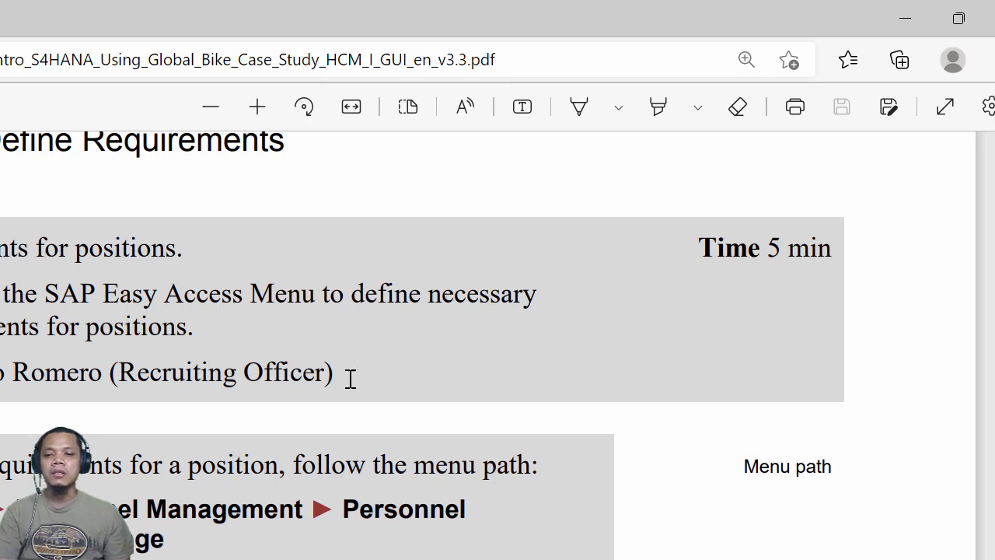
pyautogui.scroll(-4, 349, 379)
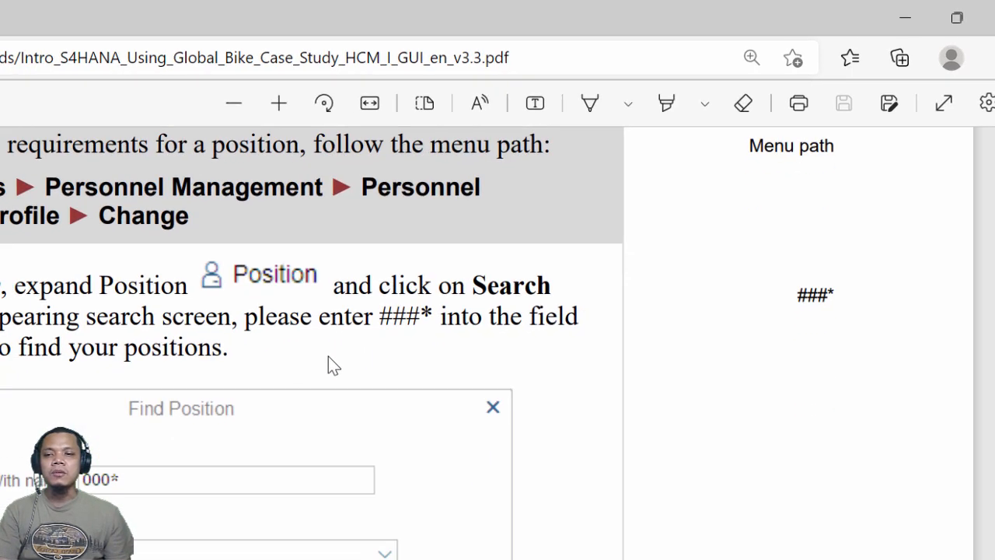
pyautogui.hotkey('alt', 'Tab')
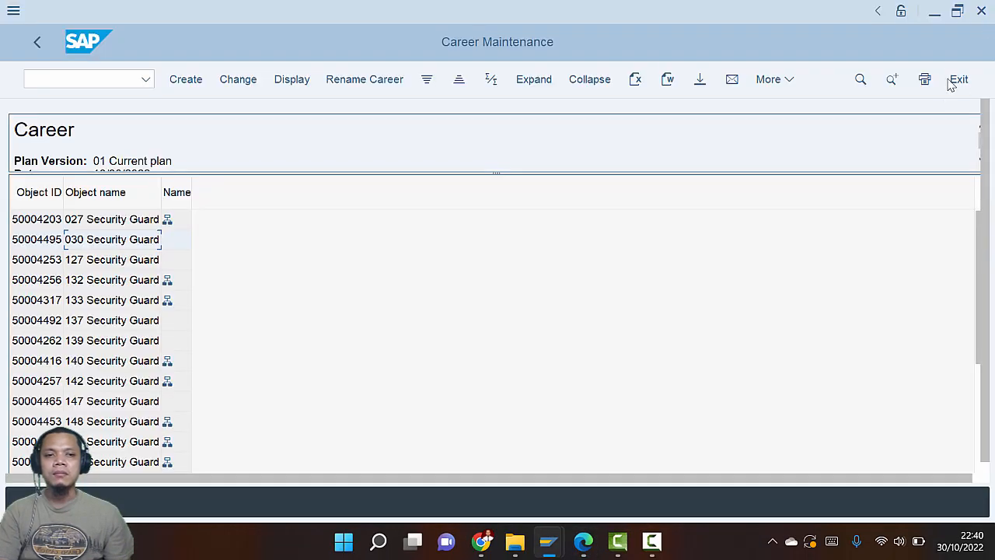
pyautogui.click(958, 79)
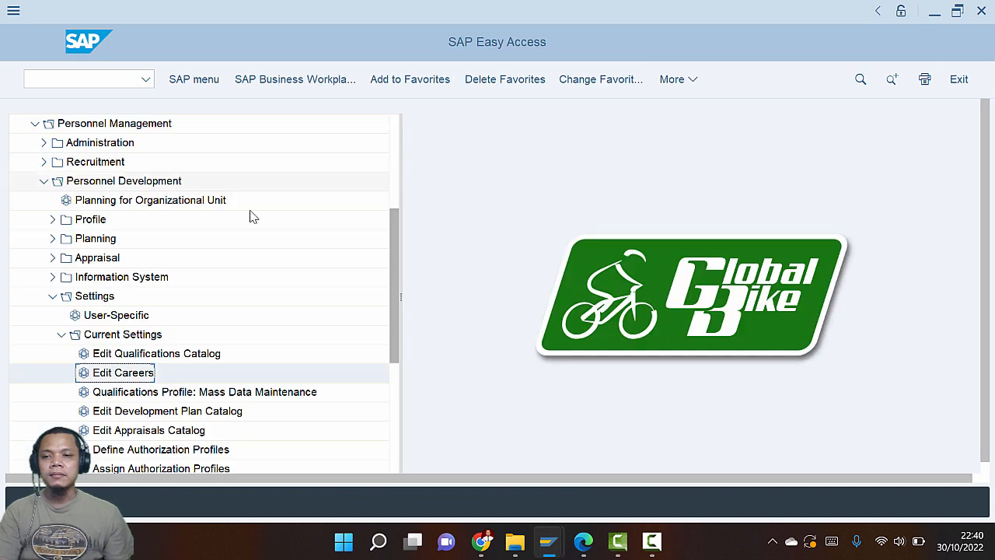
# Navigate the Easy Access menu to Personnel Development > Profile > Change
pyautogui.click(52, 296)
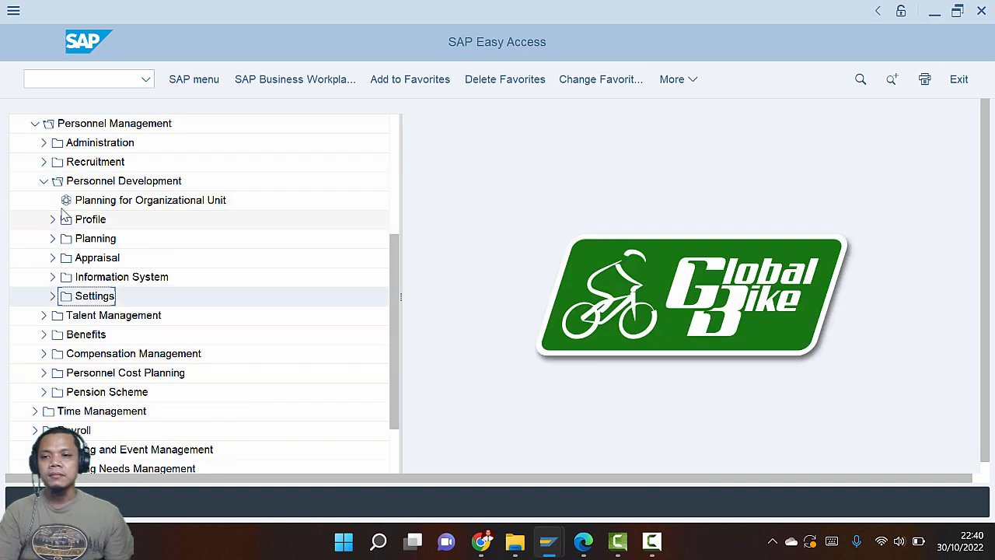
pyautogui.click(45, 182)
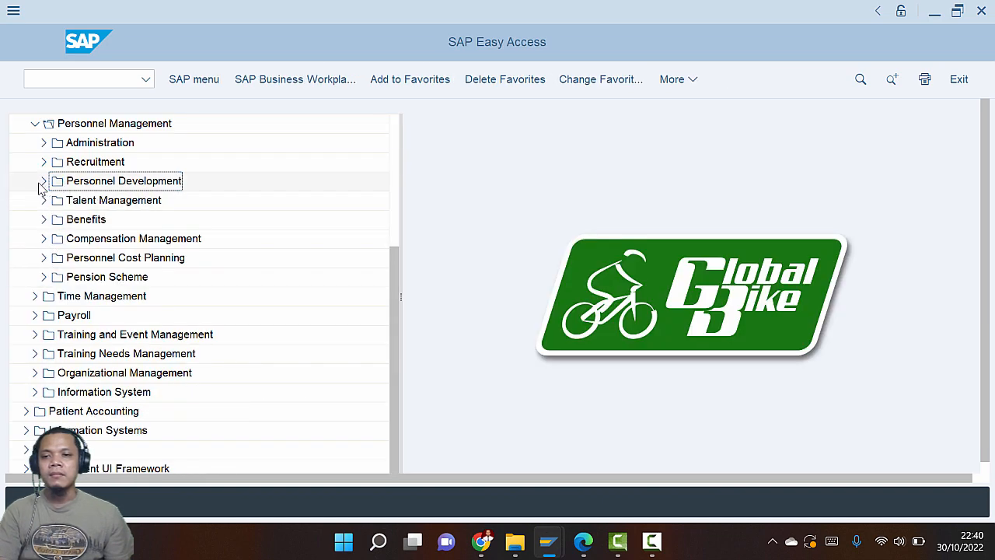
pyautogui.hotkey('alt', 'Tab')
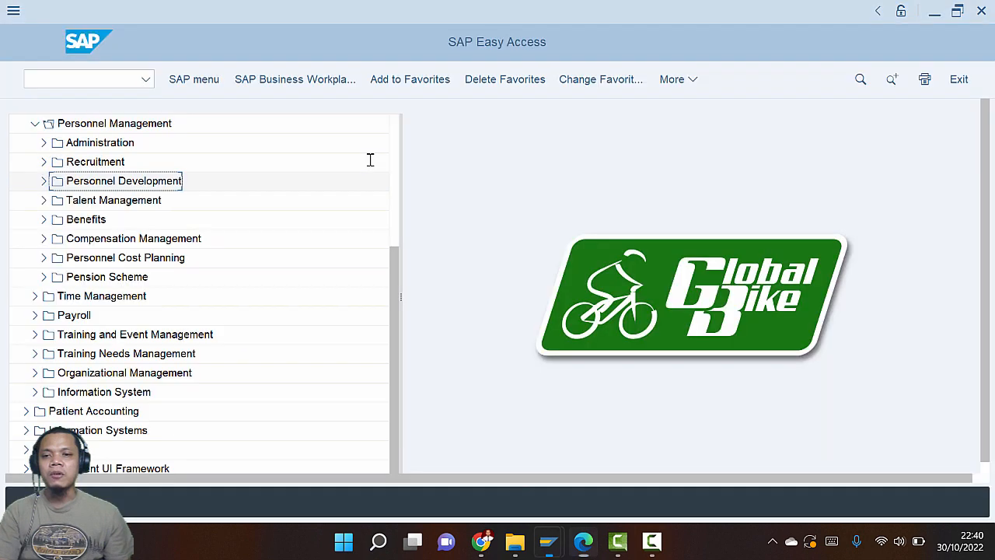
pyautogui.hotkey('alt', 'Tab')
pyautogui.click(44, 181)
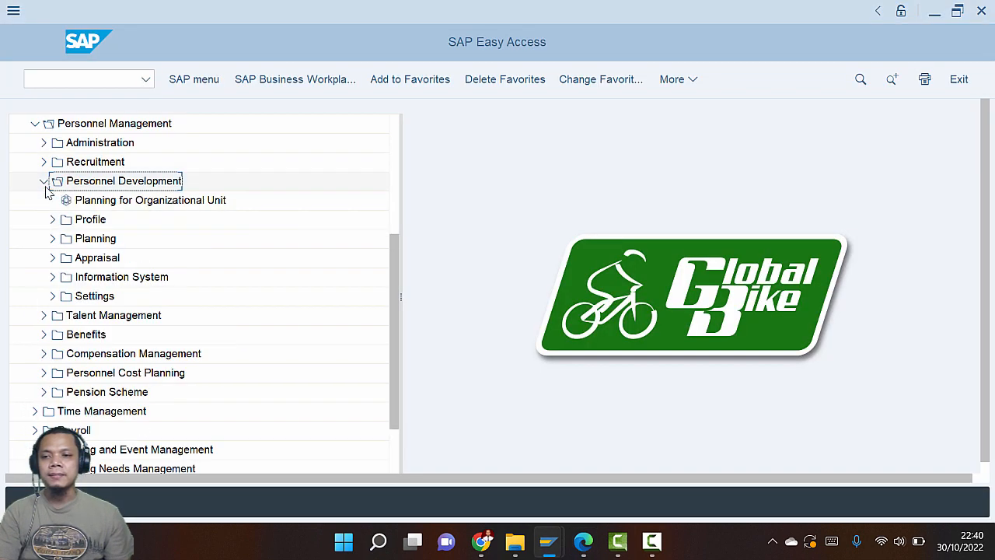
pyautogui.click(51, 221)
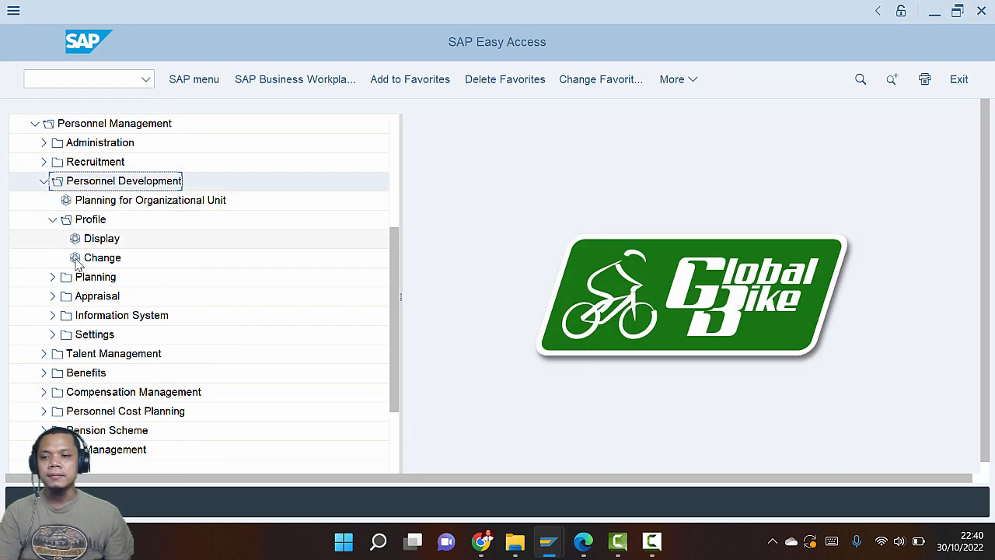
pyautogui.hotkey('alt', 'Tab')
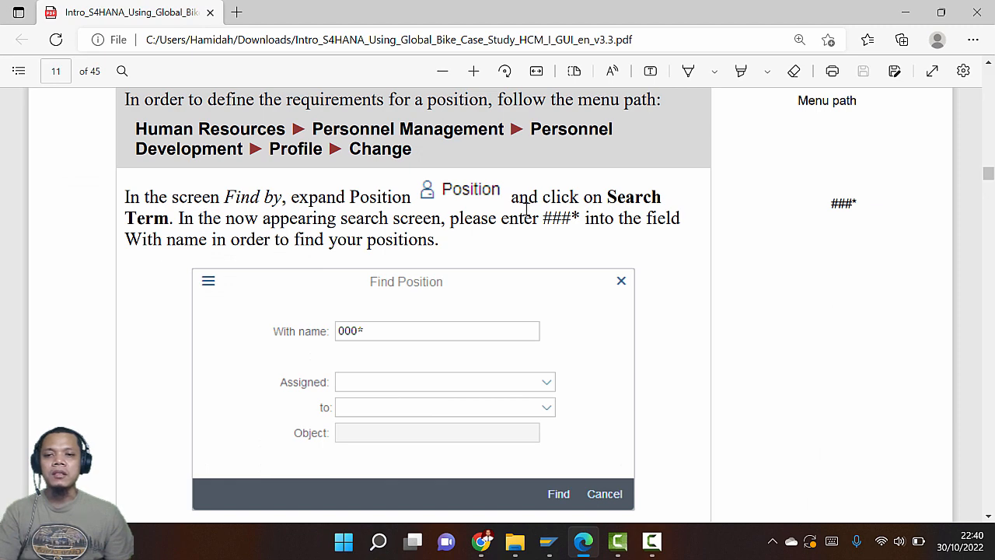
pyautogui.hotkey('alt', 'Tab')
pyautogui.hotkey('alt', 'Tab')
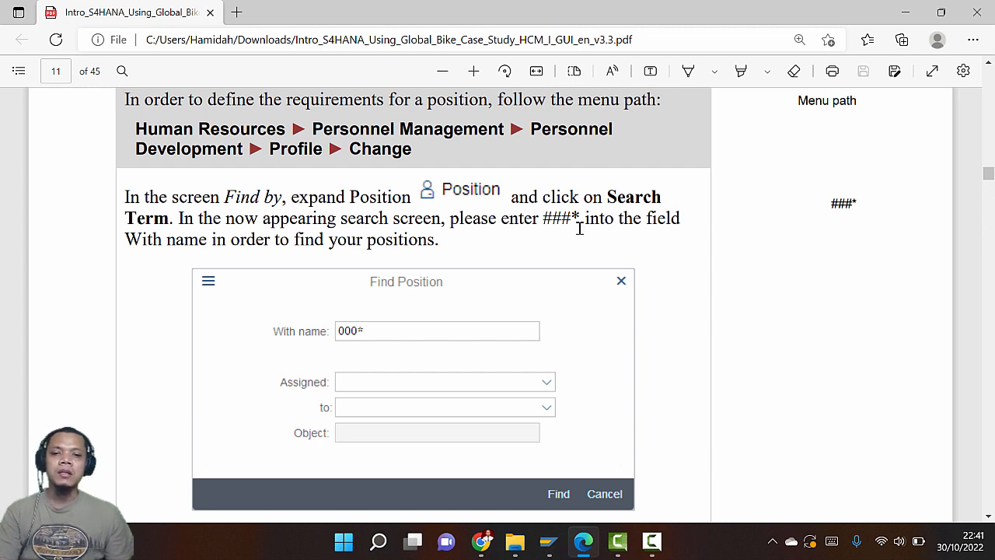
# Find positions matching 030* using the Position search in Change Profile
pyautogui.hotkey('alt', 'Tab')
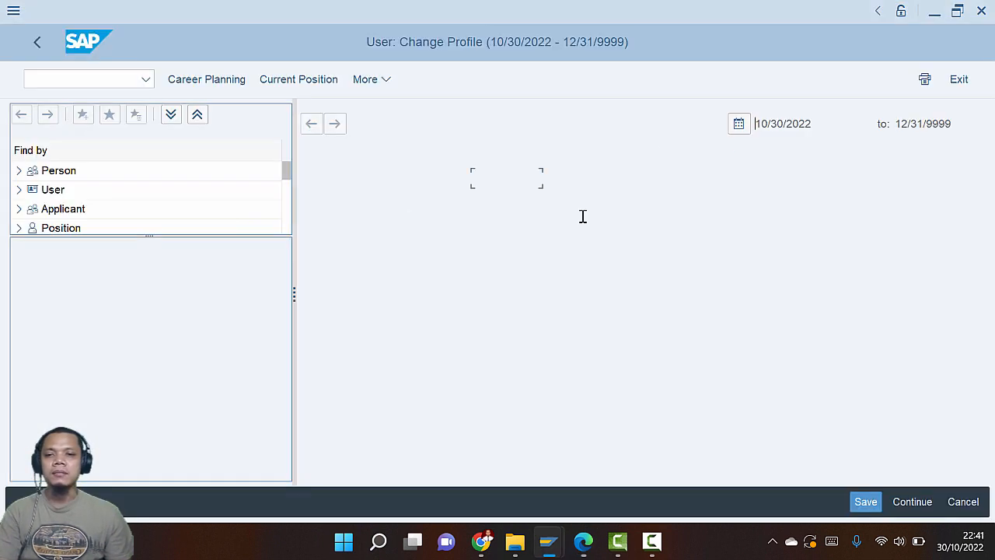
pyautogui.hotkey('alt', 'Tab')
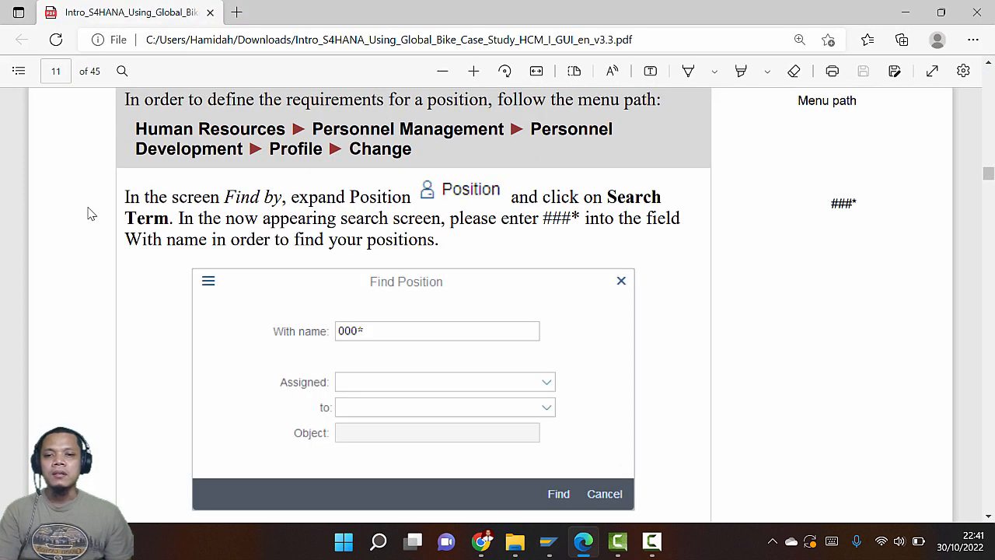
pyautogui.hotkey('alt', 'Tab')
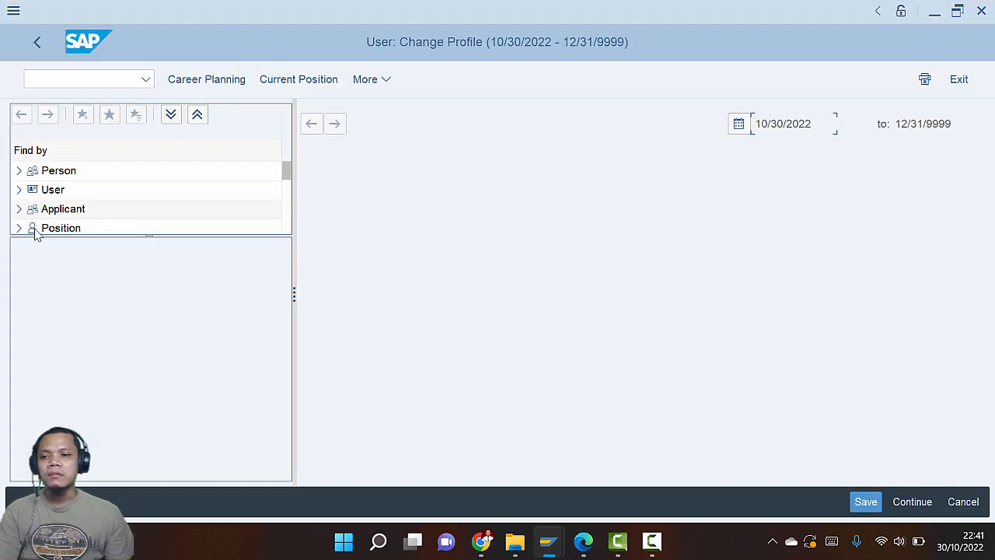
pyautogui.moveTo(149, 237); pyautogui.dragTo(108, 286)
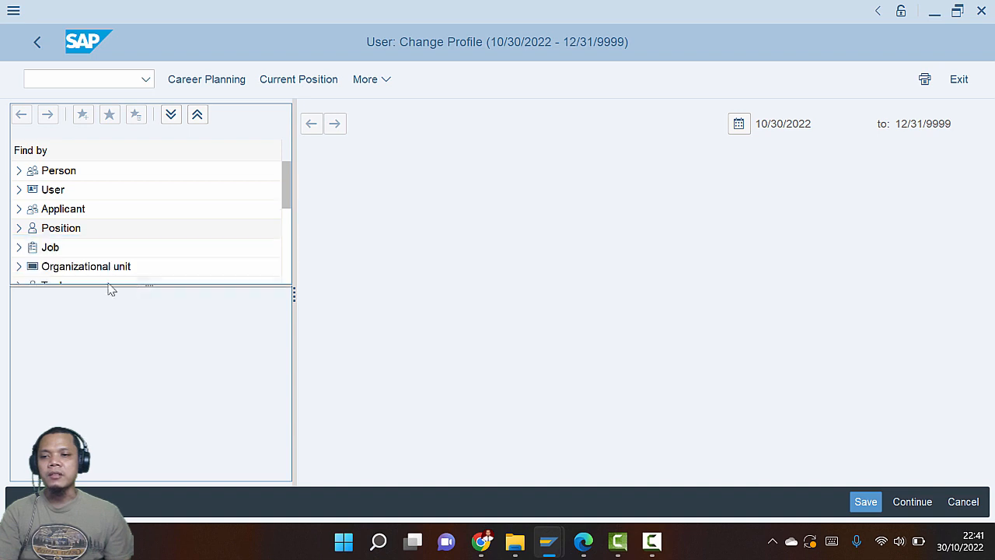
pyautogui.click(19, 228)
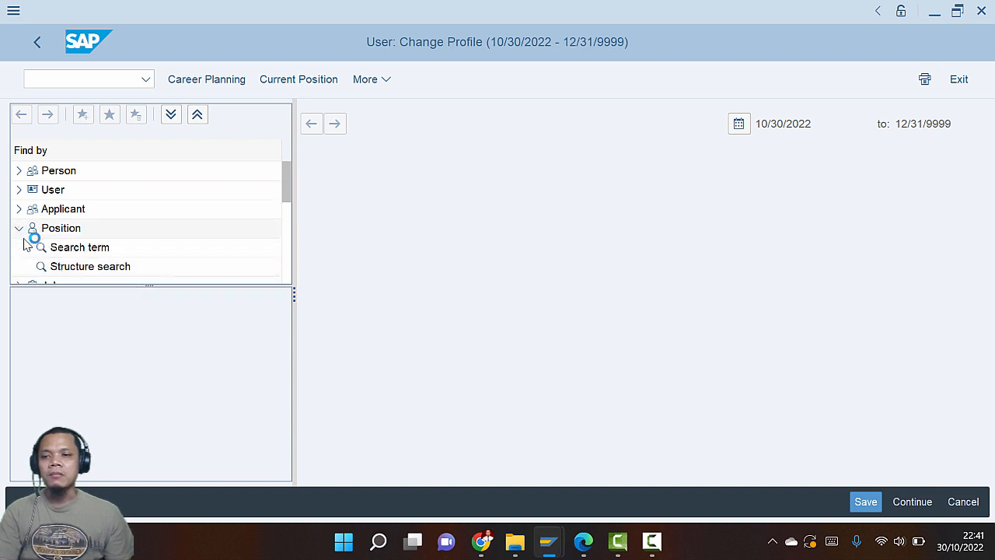
pyautogui.hotkey('alt', 'Tab')
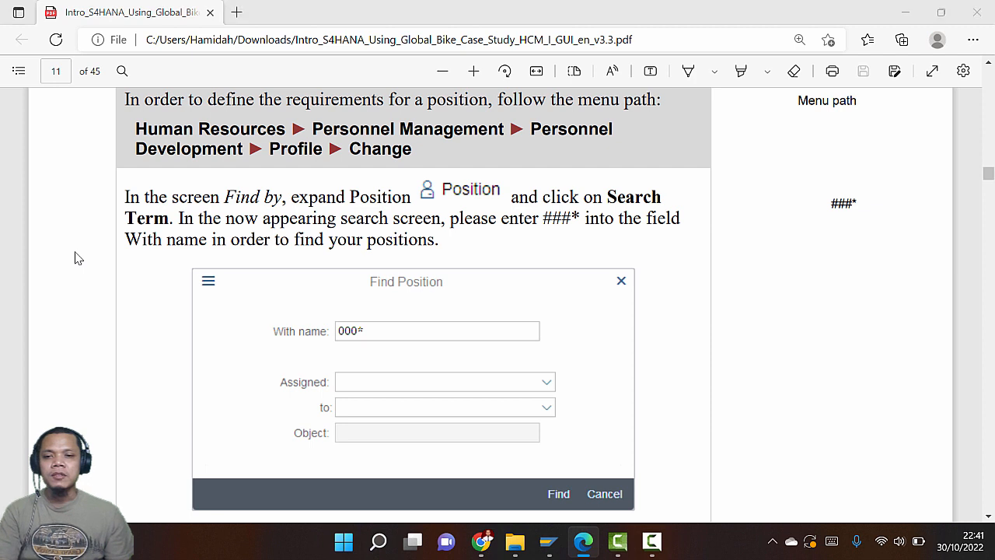
pyautogui.hotkey('alt', 'Tab')
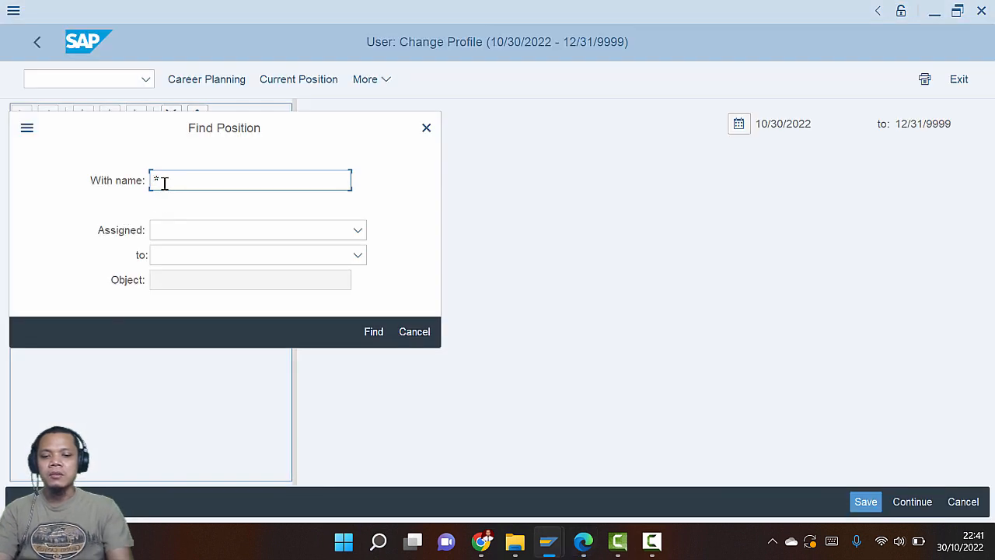
pyautogui.write('030')
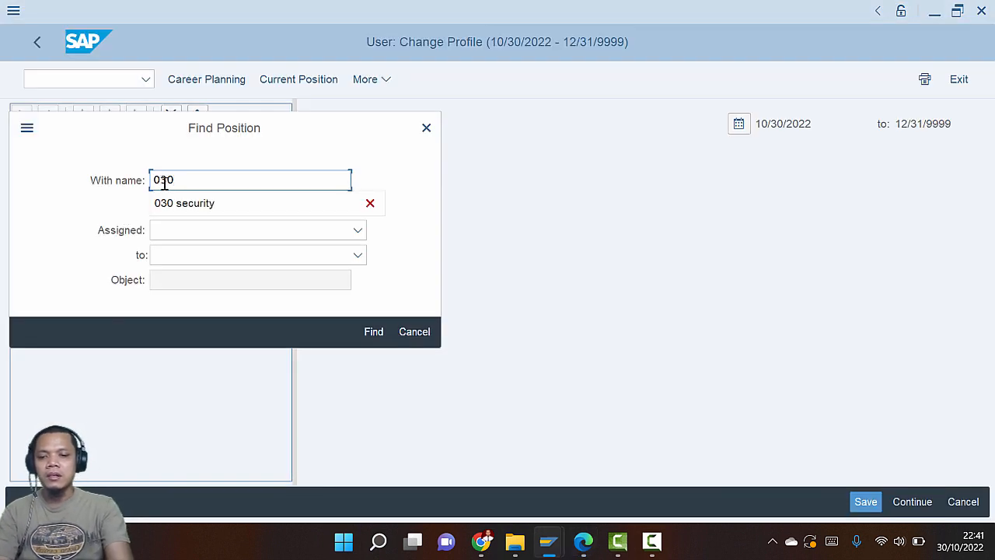
pyautogui.write('*')
pyautogui.click(378, 337)
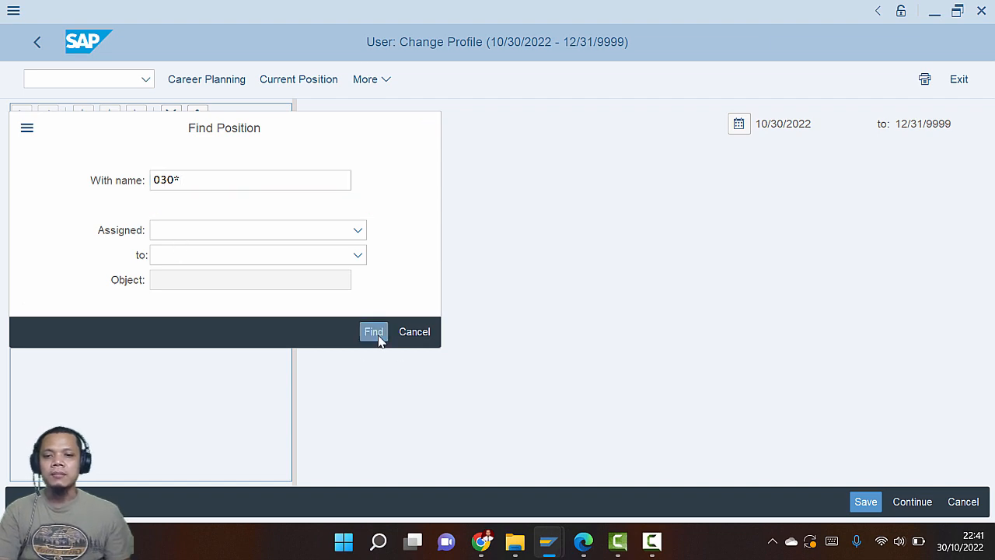
# Open the 030 Security Manager position profile from the hit list, org unit 030 Security
pyautogui.hotkey('alt', 'Tab')
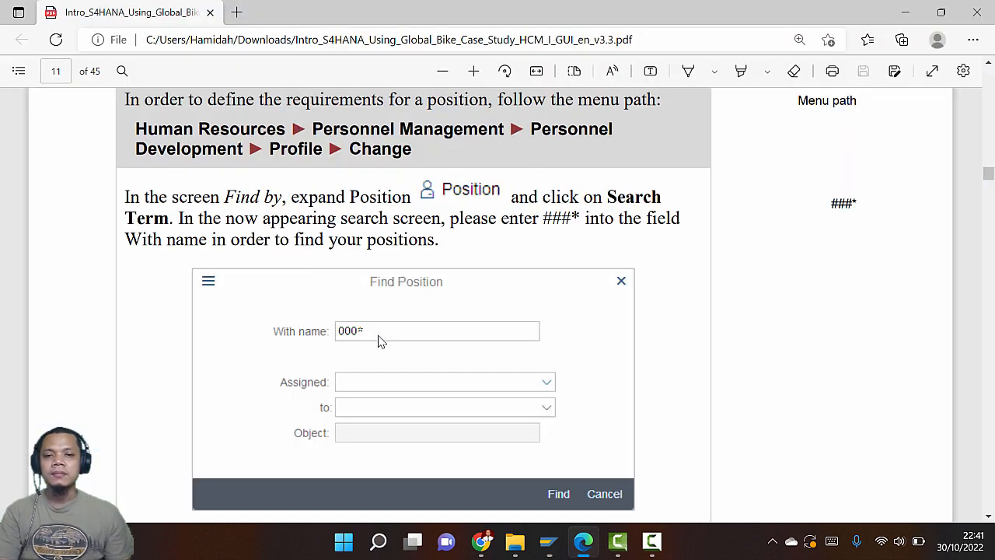
pyautogui.scroll(-3, 442, 308)
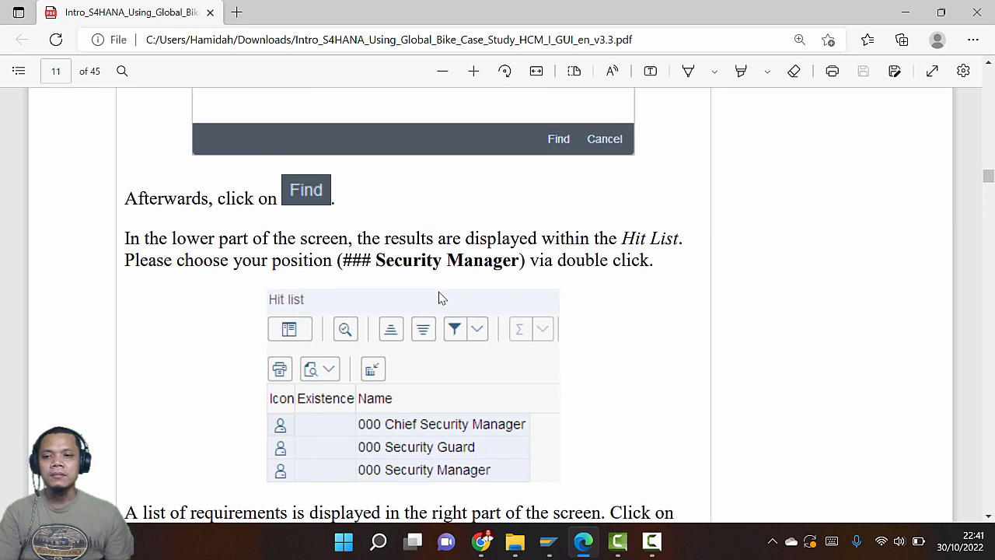
pyautogui.scroll(-2, 440, 300)
pyautogui.scroll(1, 439, 298)
pyautogui.scroll(4, 438, 298)
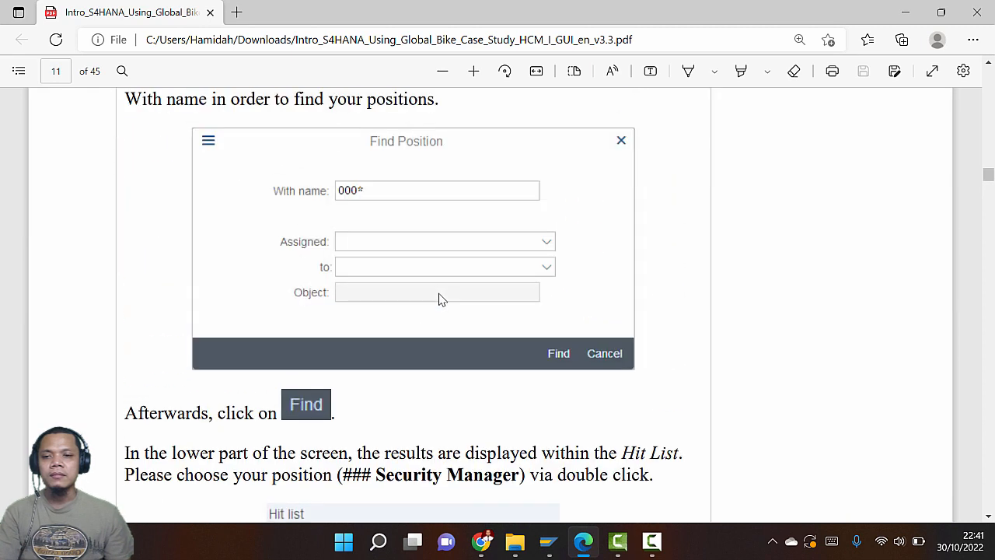
pyautogui.scroll(-2, 438, 297)
pyautogui.scroll(-2, 439, 301)
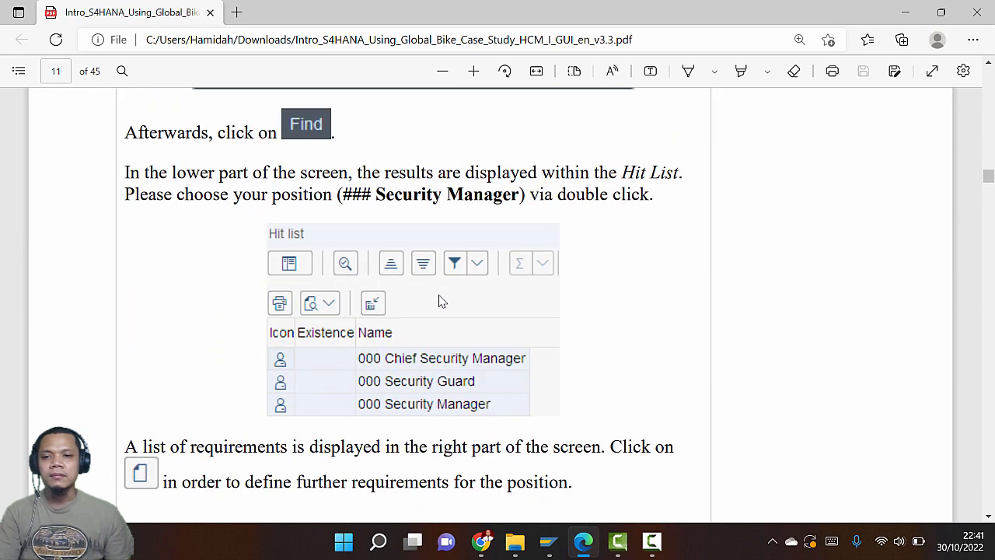
pyautogui.hotkey('alt', 'Tab')
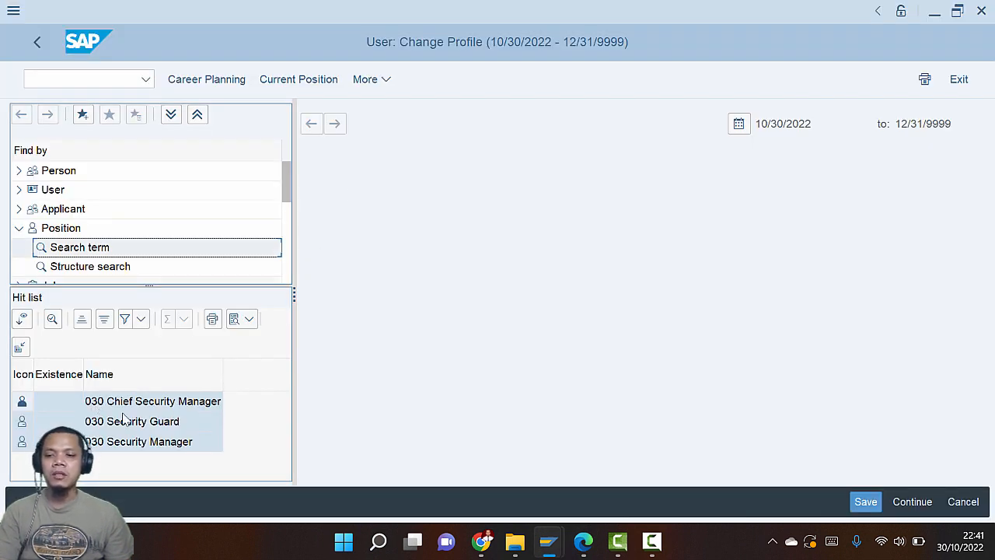
pyautogui.hotkey('alt', 'Tab')
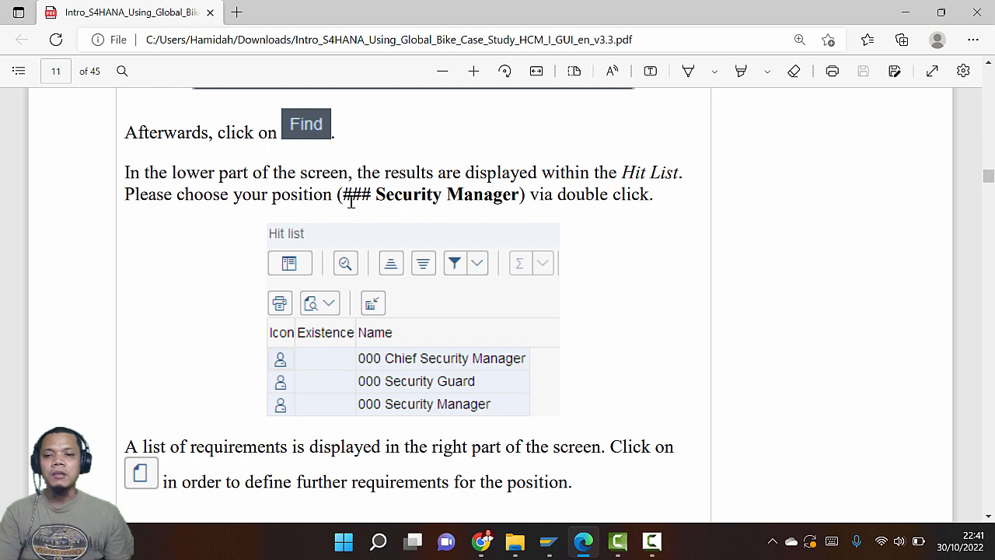
pyautogui.hotkey('alt', 'Tab')
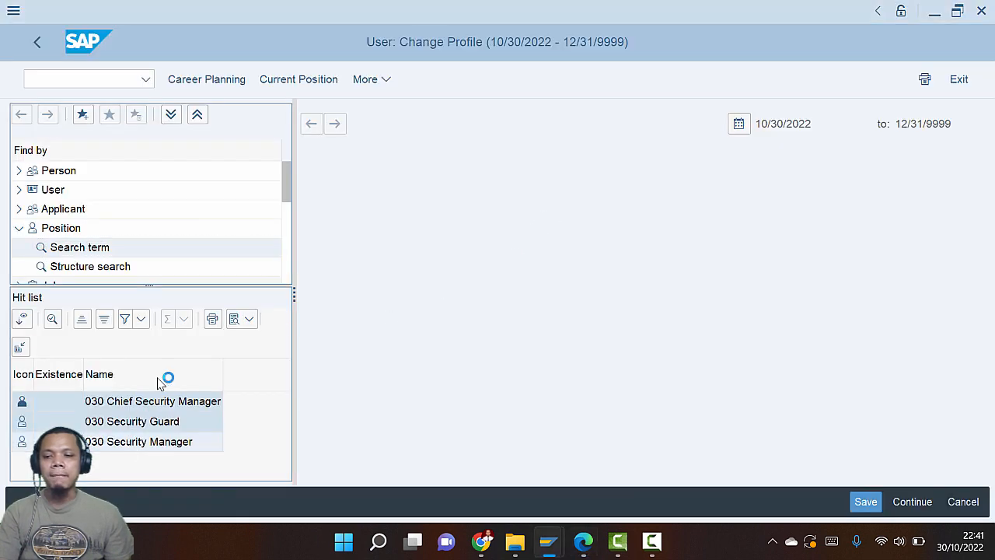
pyautogui.hotkey('alt', 'Tab')
pyautogui.scroll(-3, 336, 294)
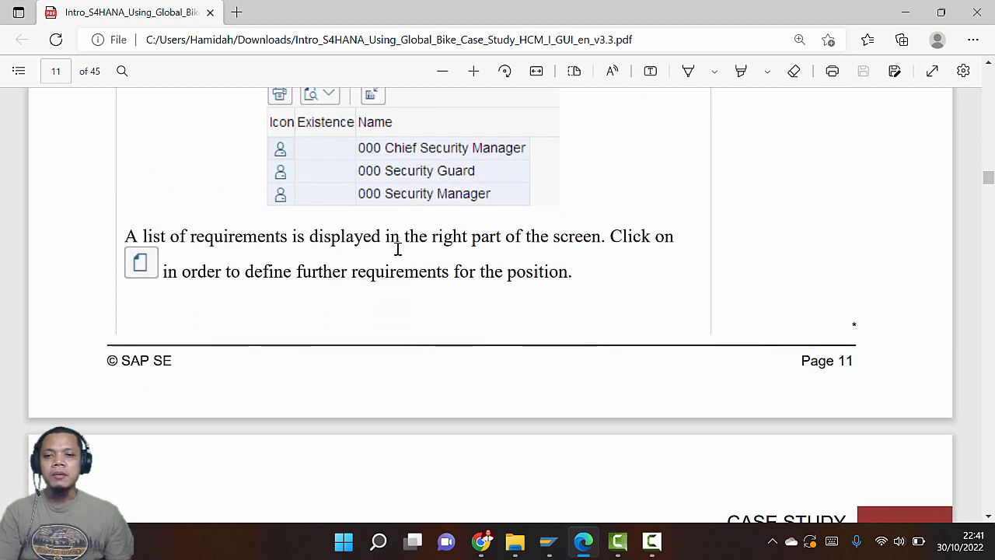
pyautogui.hotkey('alt', 'Tab')
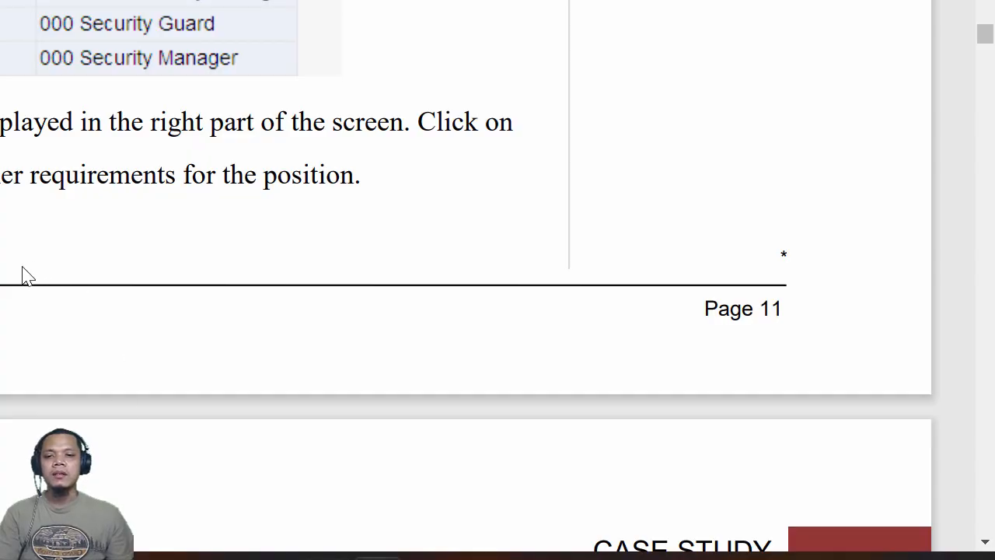
pyautogui.scroll(-2, 6, 265)
pyautogui.scroll(-2, 10, 264)
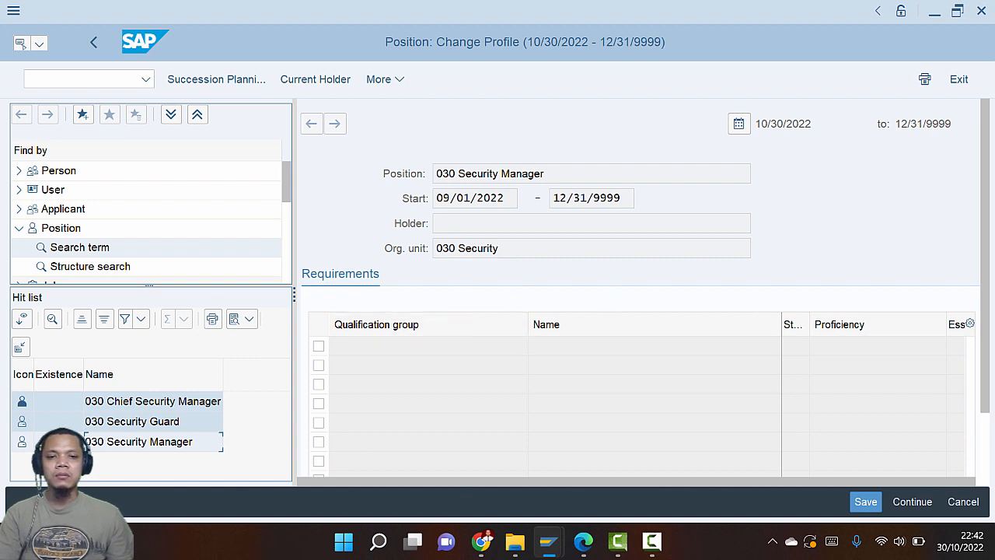
# Add a new requirement to the 030 Security Manager profile and list all qualification groups
pyautogui.moveTo(984, 231); pyautogui.dragTo(986, 293)
pyautogui.click(394, 446)
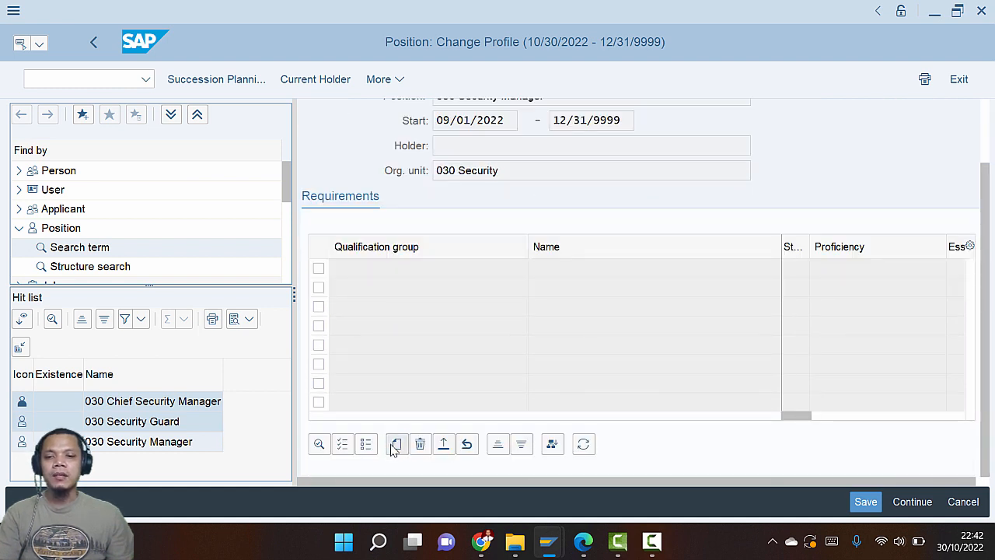
pyautogui.hotkey('alt', 'Tab')
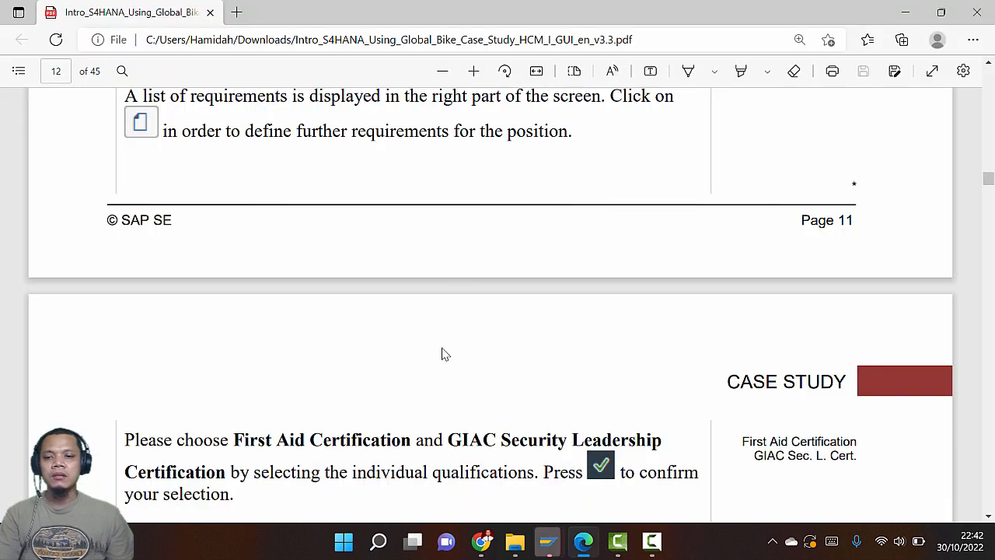
pyautogui.scroll(-2, 442, 355)
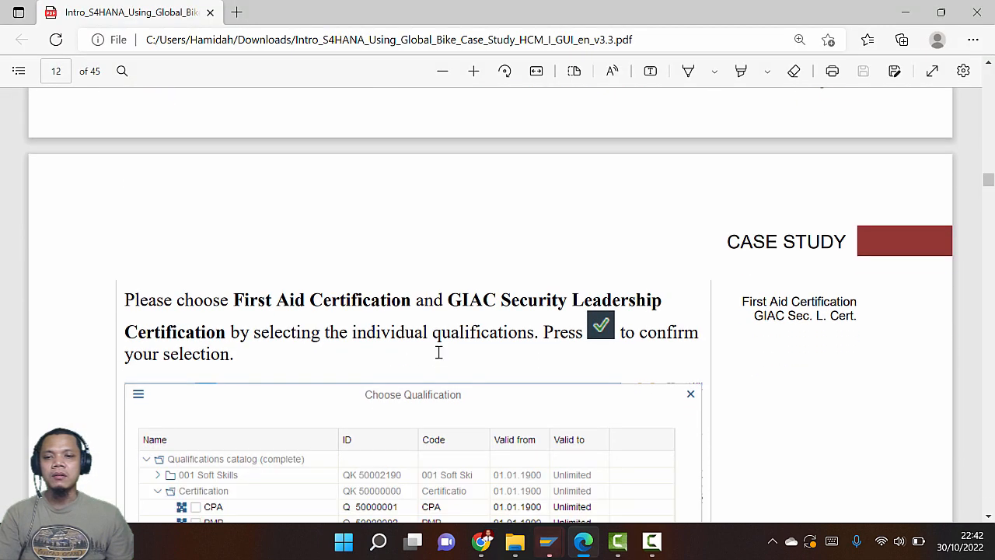
pyautogui.scroll(-1, 438, 353)
pyautogui.scroll(3, 438, 352)
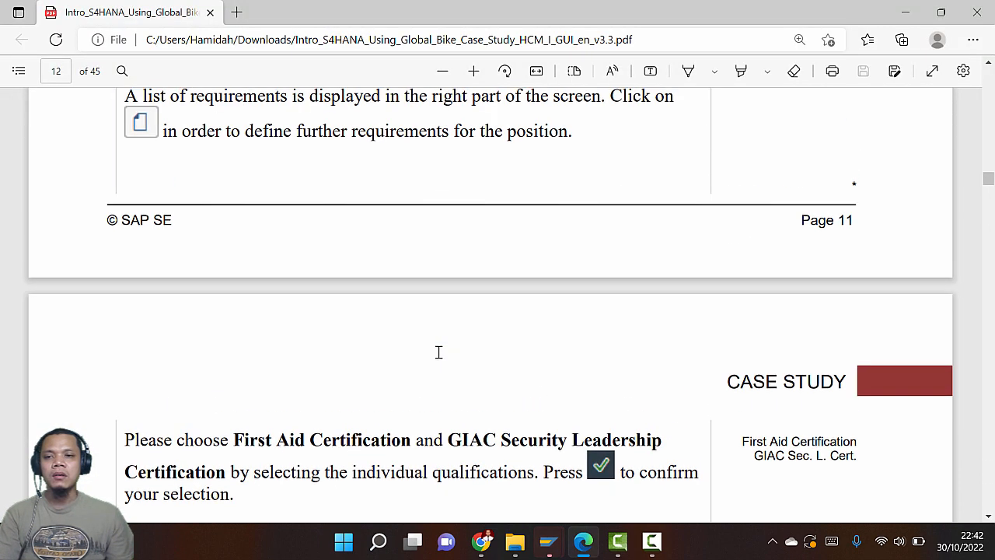
pyautogui.scroll(-5, 439, 353)
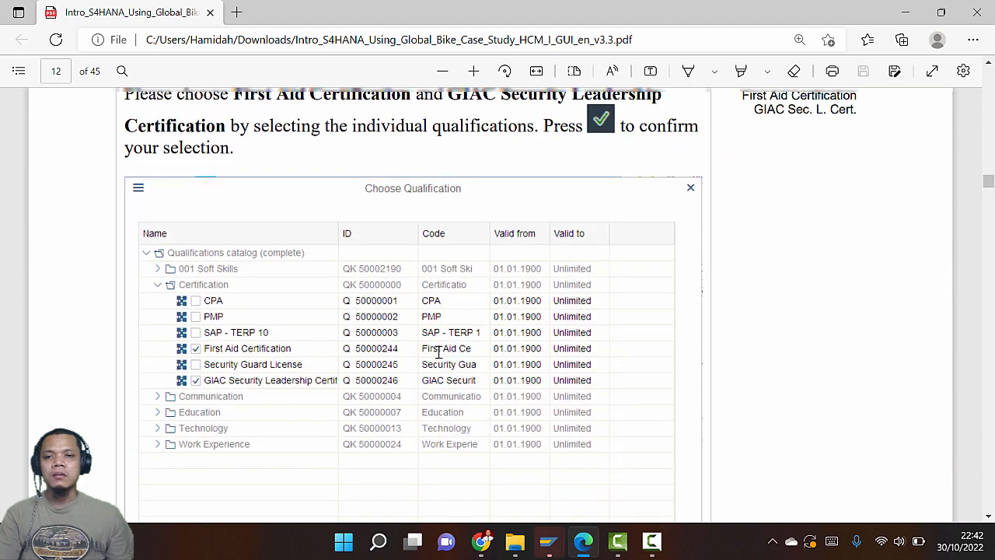
pyautogui.scroll(1, 439, 352)
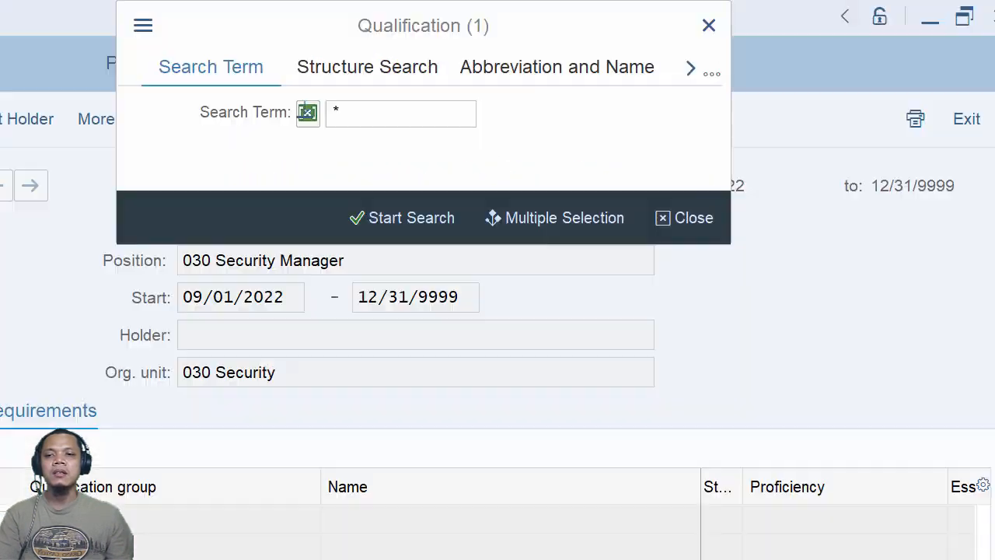
pyautogui.hotkey('alt', 'space')
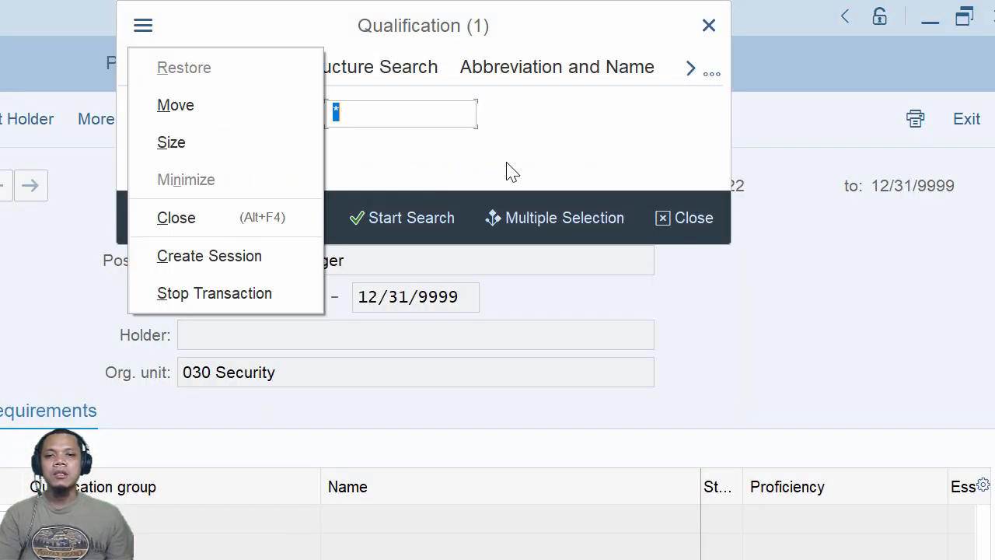
pyautogui.click(526, 147)
pyautogui.click(403, 227)
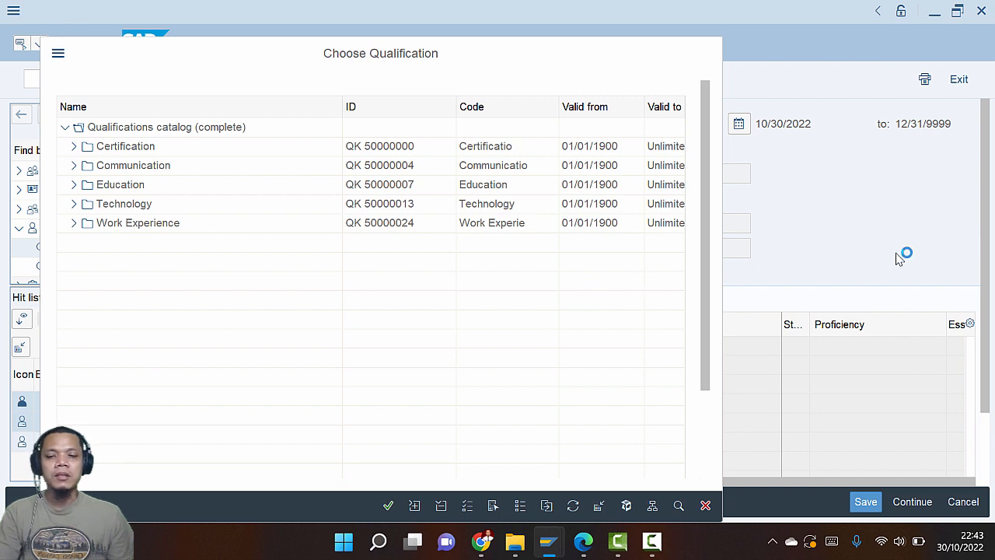
# Check the case study's expected qualifications and expand the Certification group
pyautogui.press('Escape')
pyautogui.scroll(-1, 745, 382)
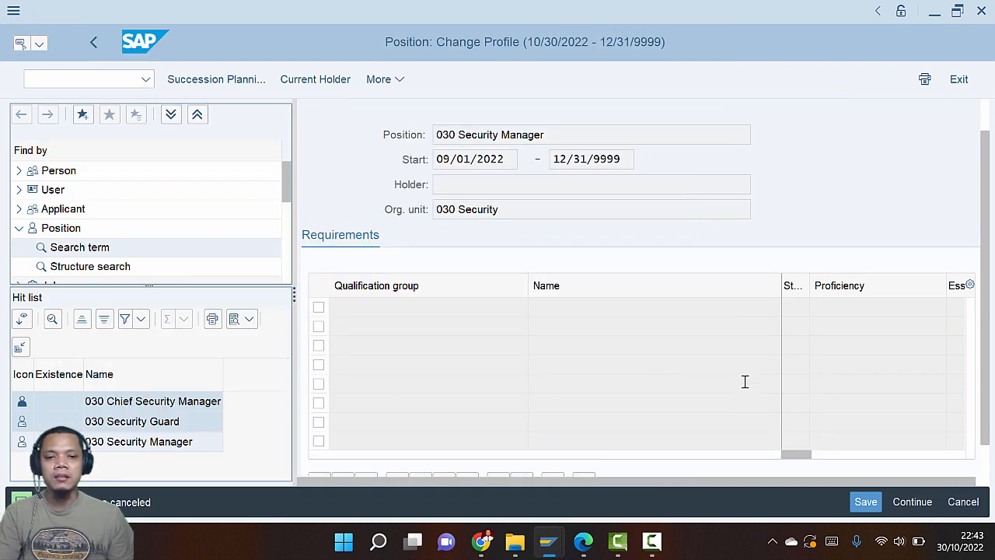
pyautogui.scroll(-1, 745, 381)
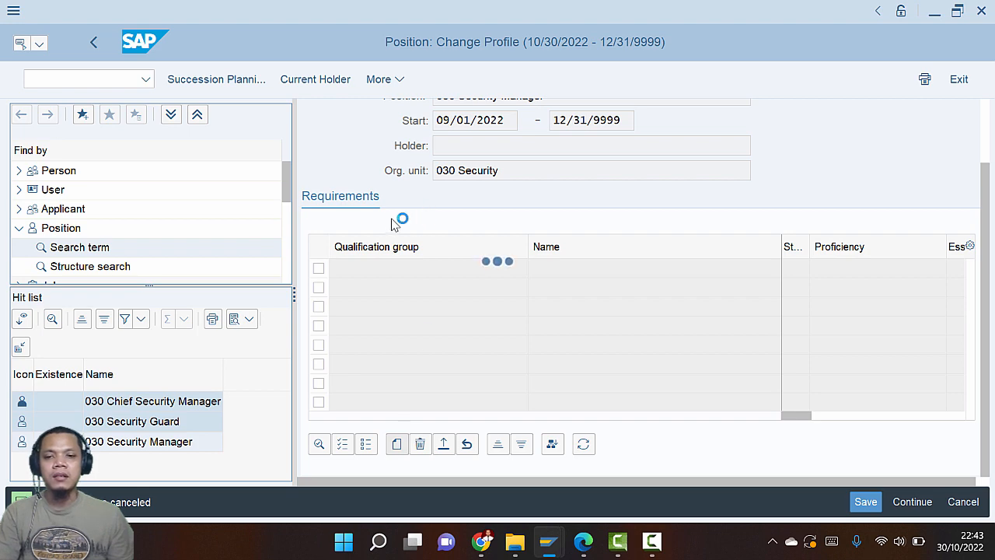
pyautogui.hotkey('alt', 'Tab')
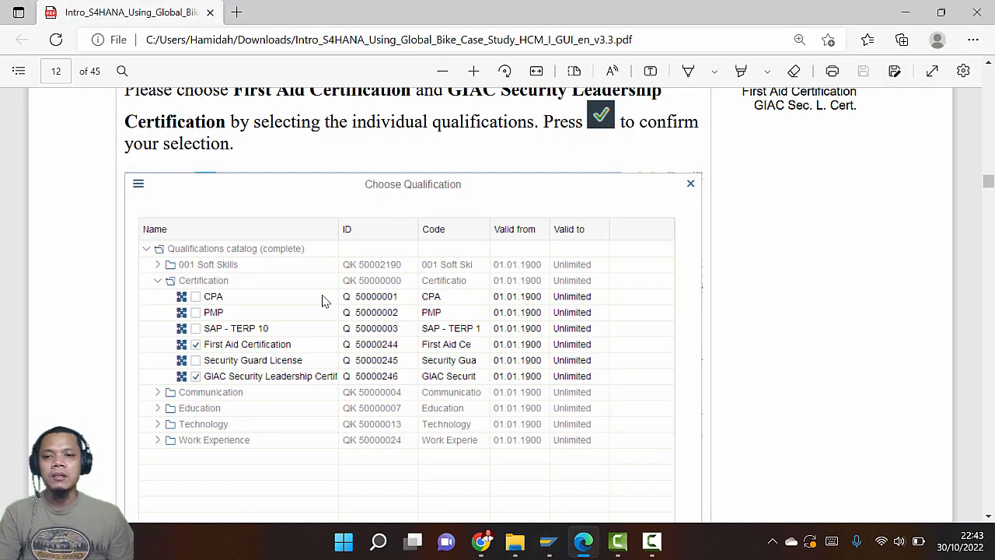
pyautogui.scroll(-5, 307, 319)
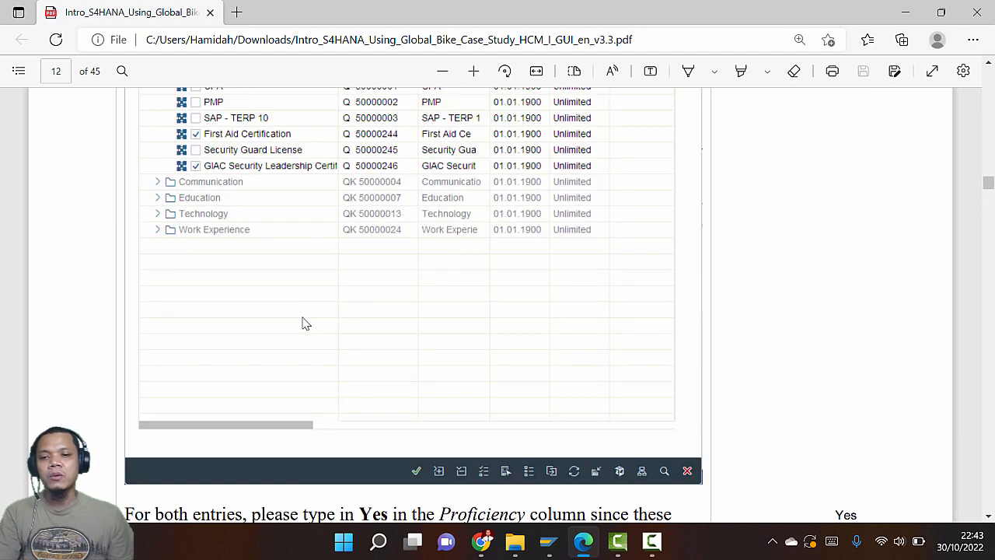
pyautogui.scroll(3, 304, 324)
pyautogui.scroll(3, 304, 324)
pyautogui.hotkey('alt', 'Tab')
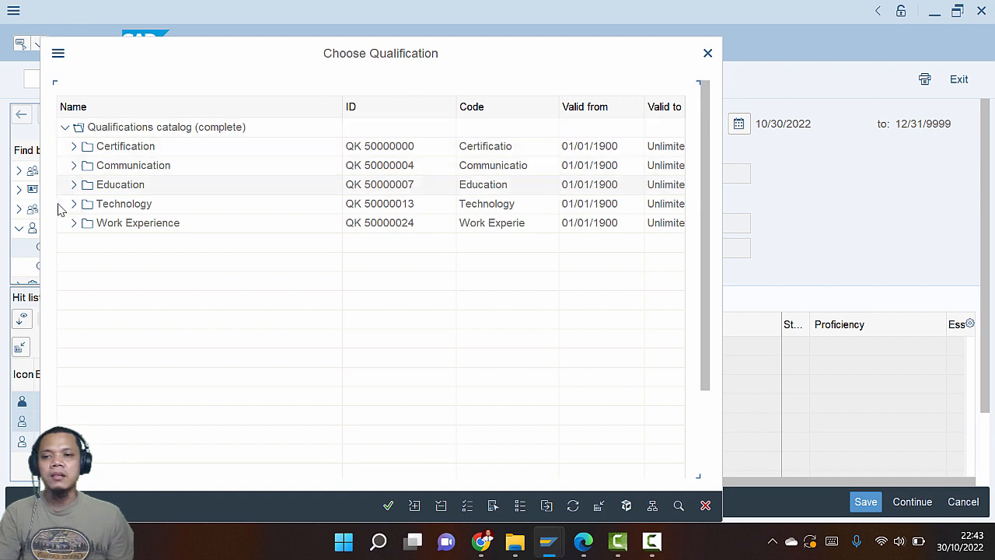
pyautogui.click(74, 147)
# Select First Aid Certification and GIAC Security Leadership Certification and confirm them
pyautogui.hotkey('alt', 'Tab')
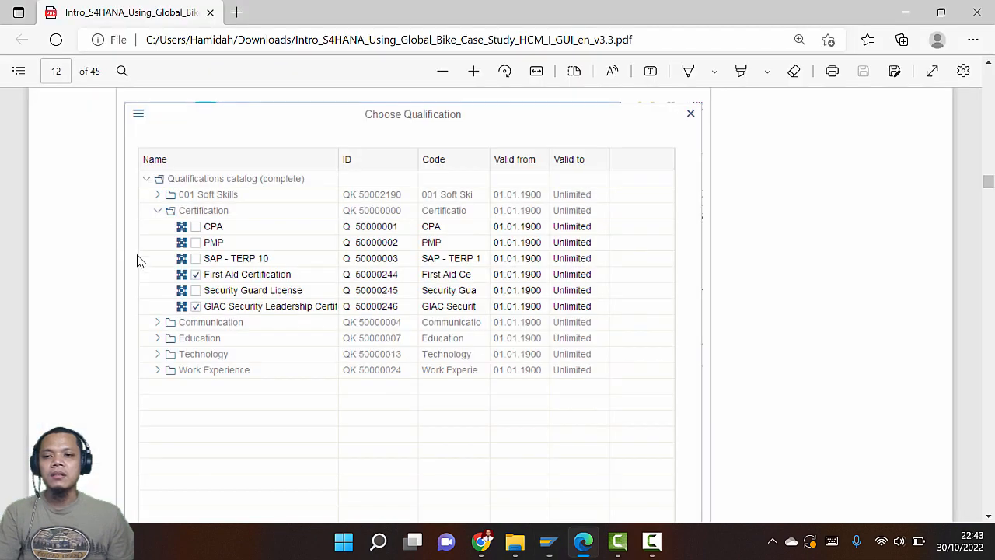
pyautogui.scroll(3, 269, 279)
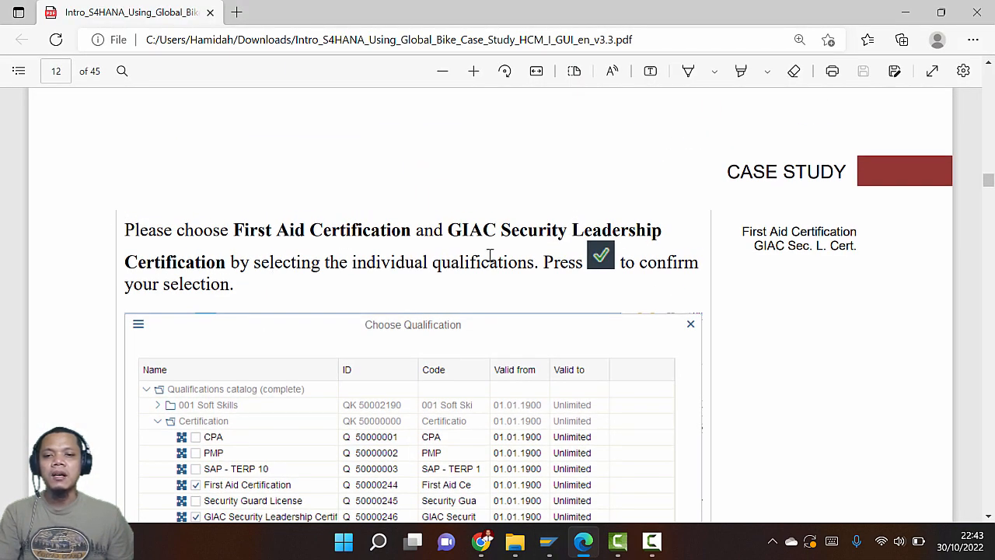
pyautogui.hotkey('alt', 'Tab')
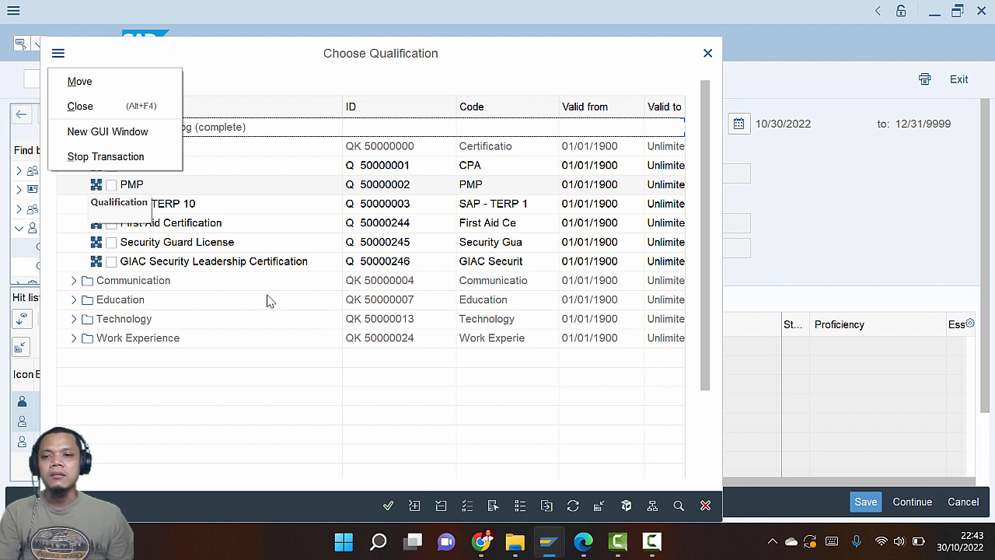
pyautogui.click(252, 388)
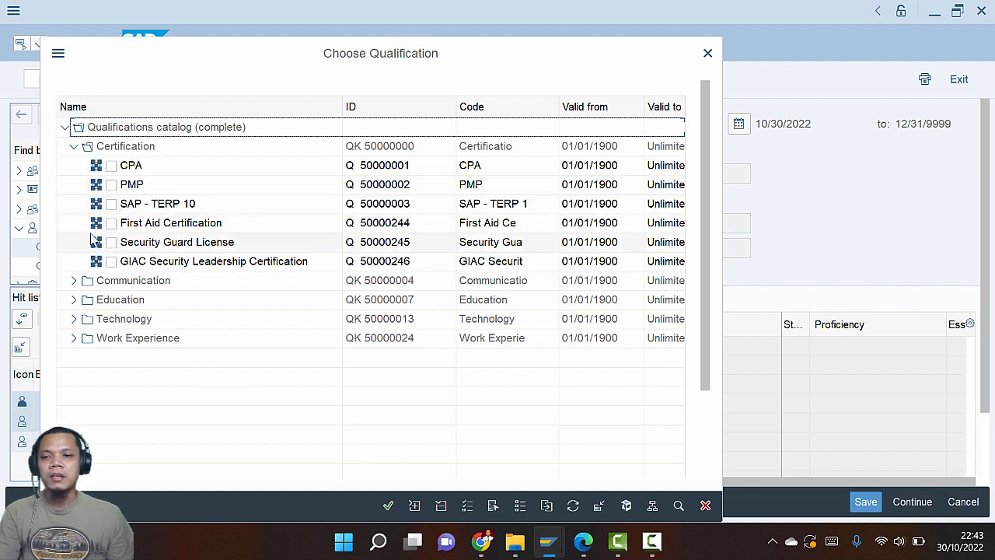
pyautogui.click(112, 222)
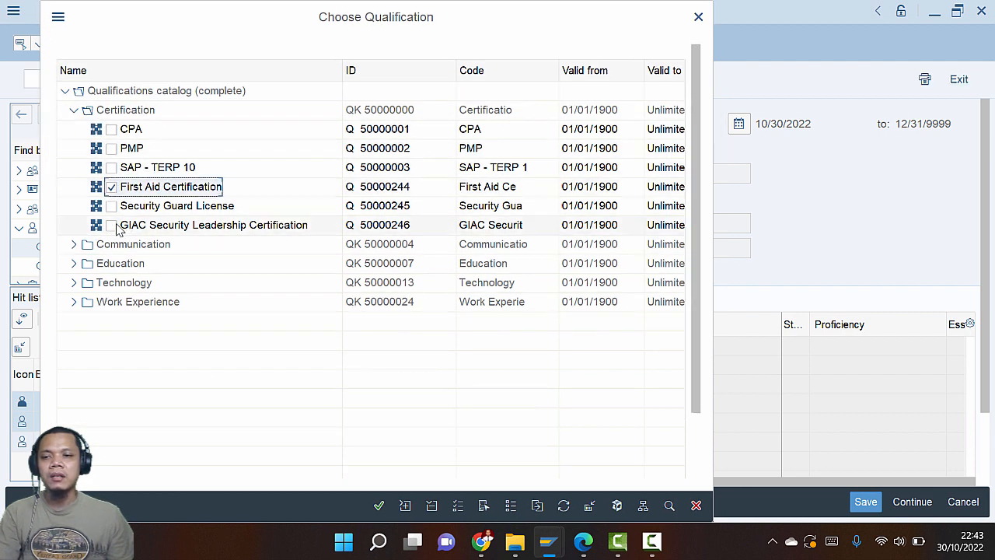
pyautogui.click(111, 226)
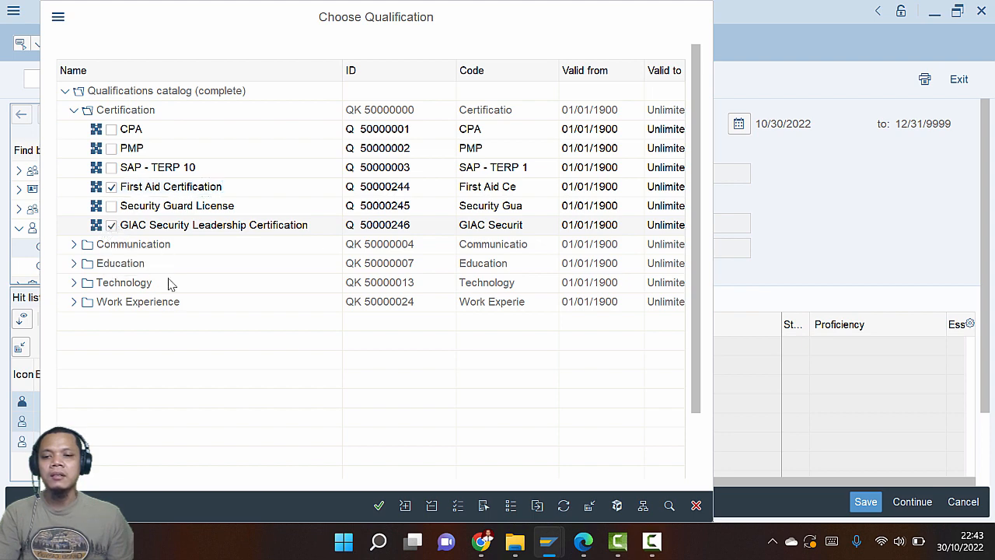
pyautogui.click(379, 506)
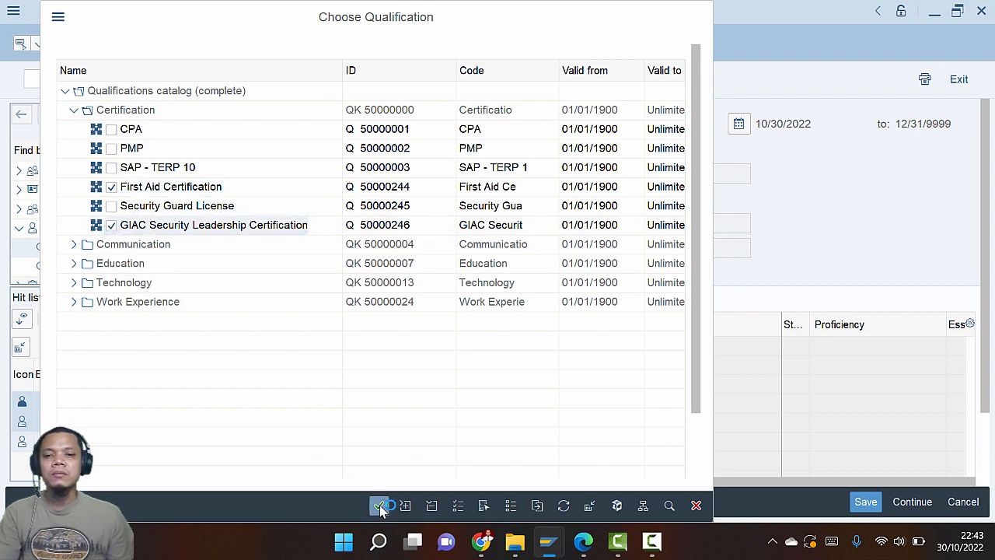
# Enter Proficiency Yes for the First Aid and GIAC certification requirements
pyautogui.hotkey('alt', 'Tab')
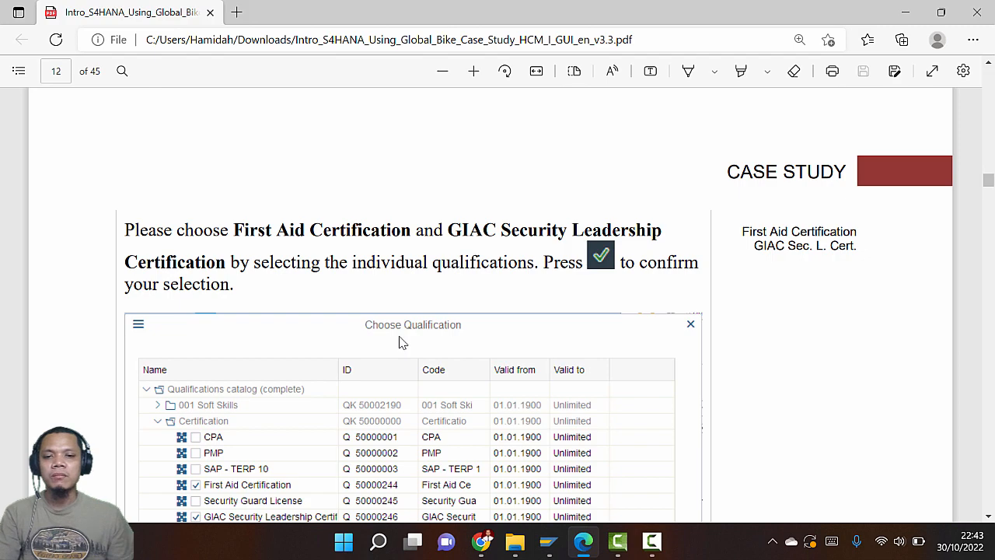
pyautogui.scroll(-8, 399, 343)
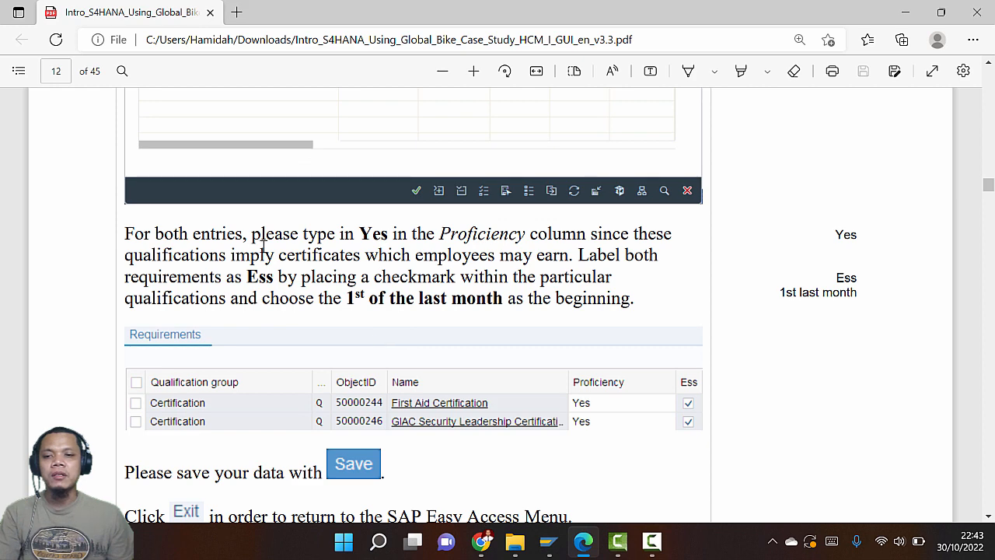
pyautogui.hotkey('alt', 'Tab')
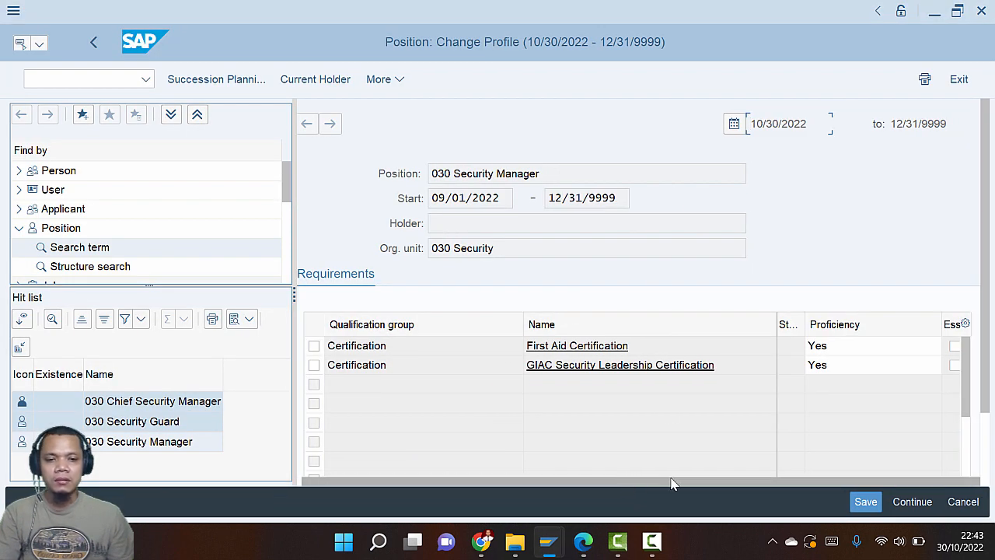
pyautogui.click(849, 351)
pyautogui.click(848, 366)
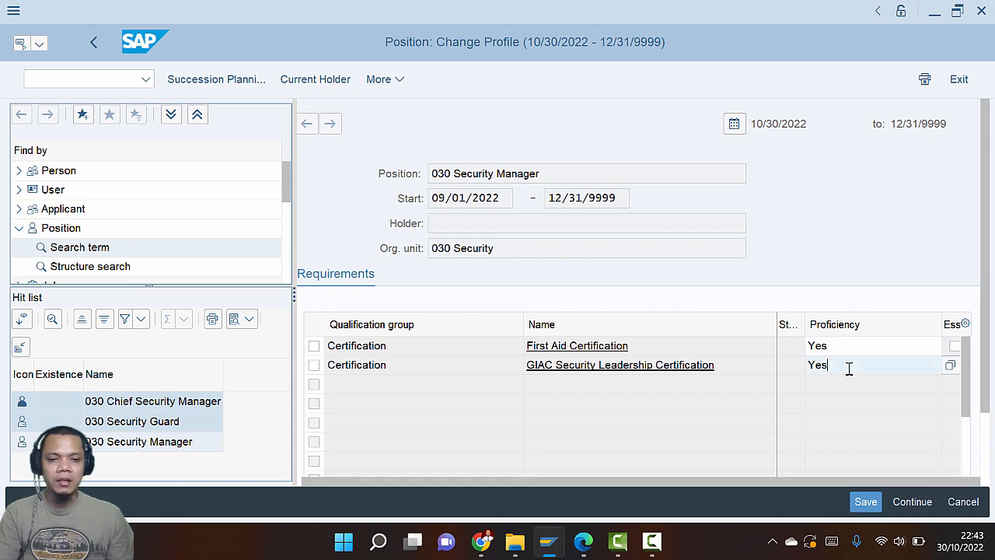
pyautogui.hotkey('alt', 'Tab')
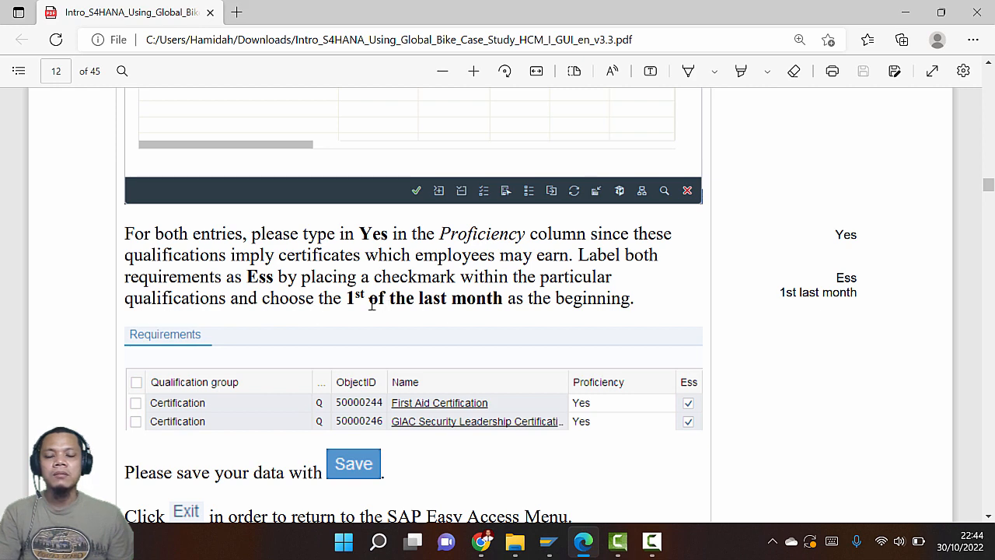
pyautogui.hotkey('alt', 'Tab')
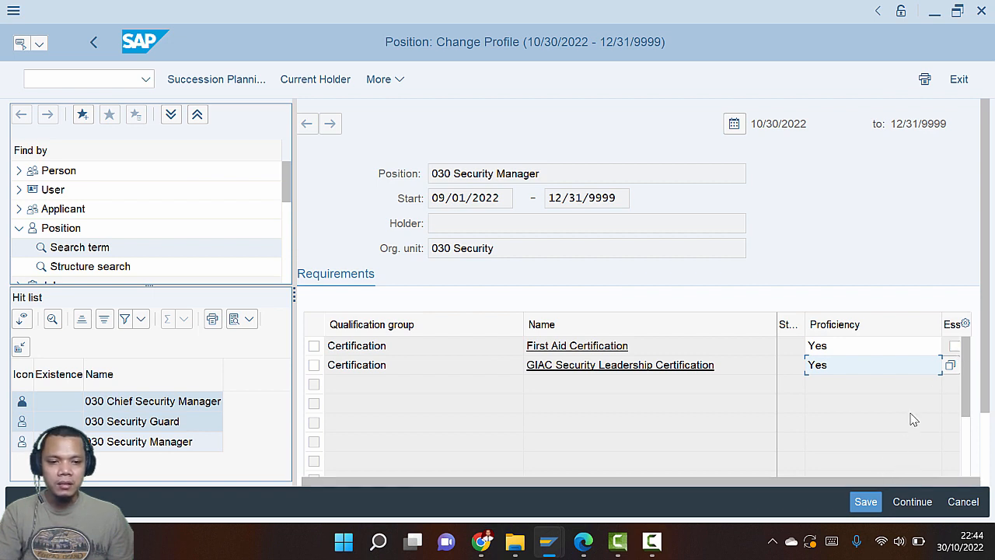
# Tick the Ess box for both the First Aid and GIAC certifications
pyautogui.click(902, 347)
pyautogui.press('Tab')
pyautogui.press('Tab')
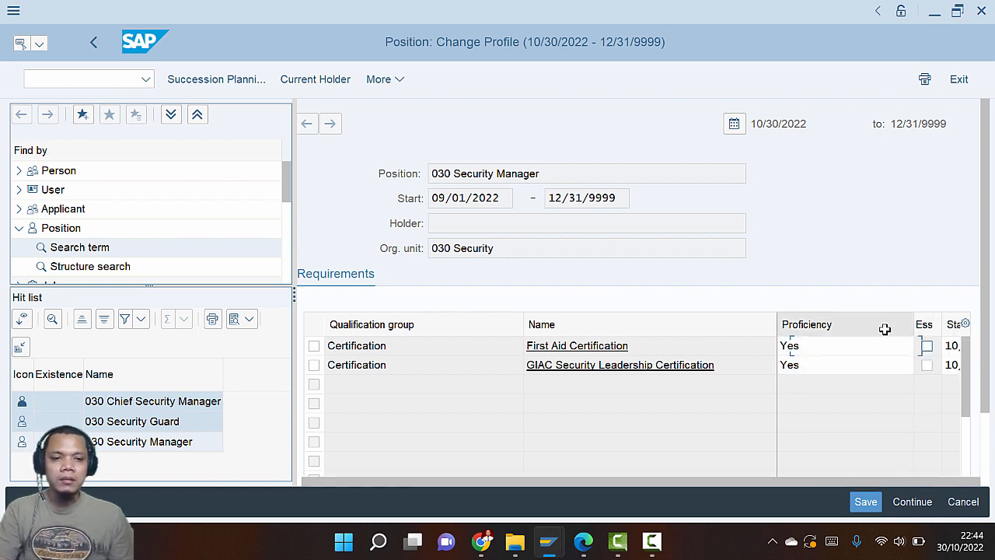
pyautogui.click(790, 347)
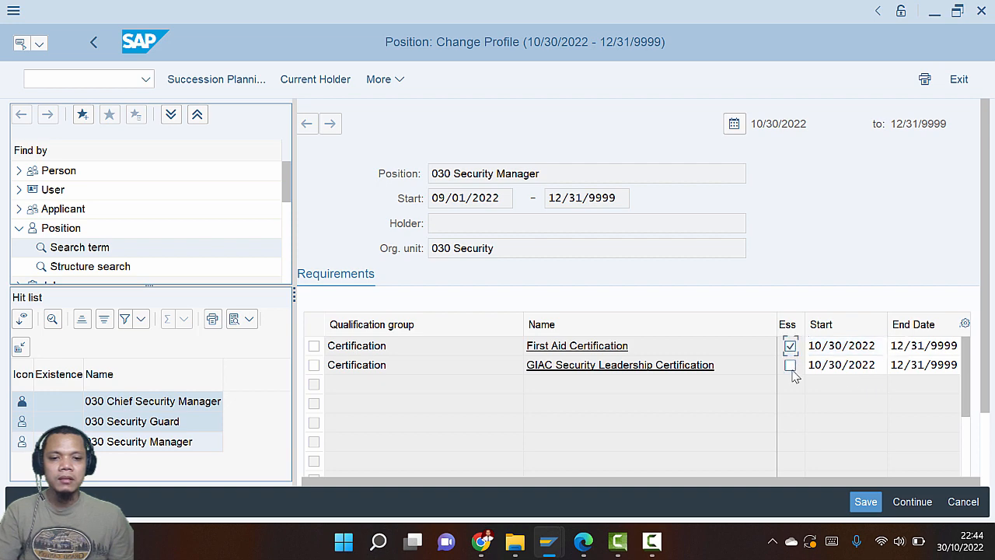
pyautogui.hotkey('alt', 'Tab')
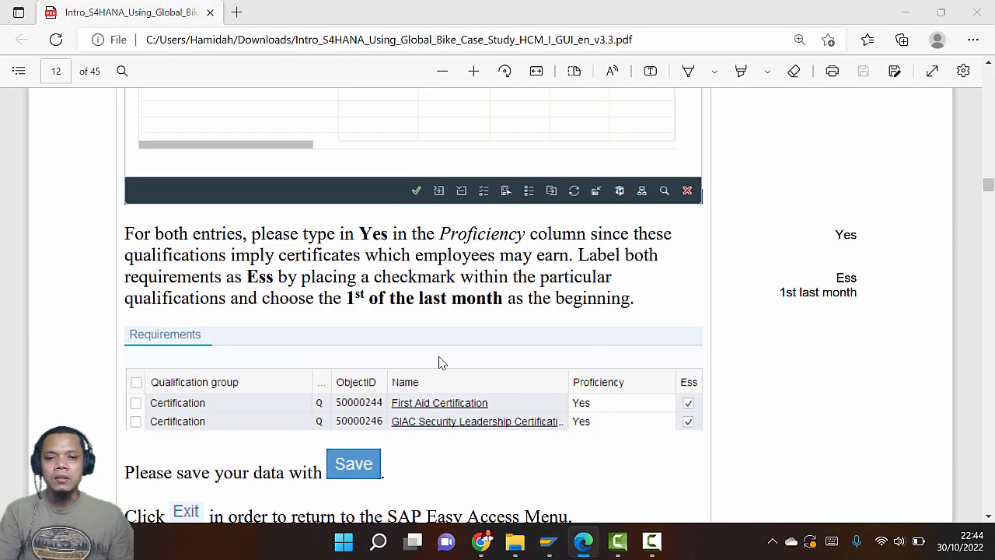
pyautogui.hotkey('alt', 'Tab')
pyautogui.click(857, 349)
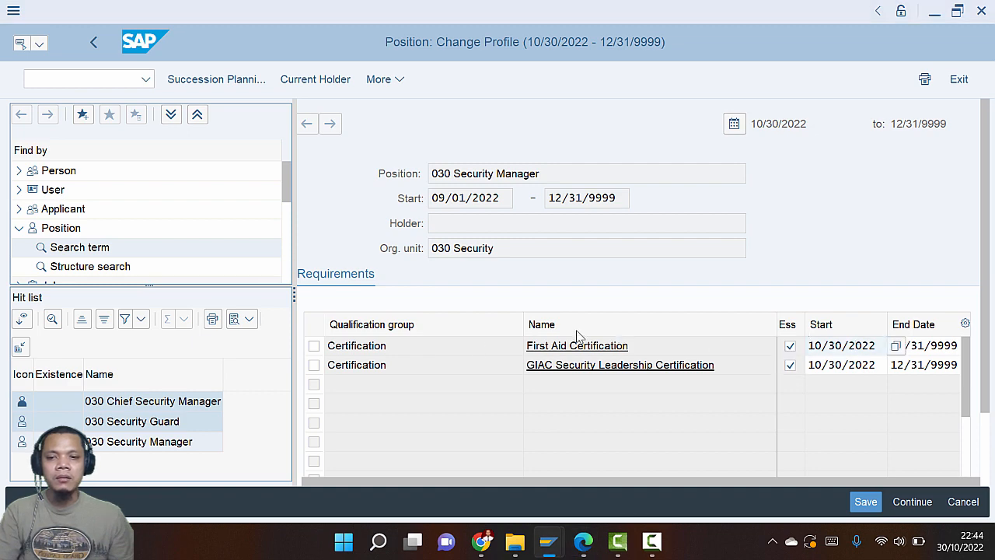
pyautogui.hotkey('alt', 'Tab')
pyautogui.hotkey('alt', 'Tab')
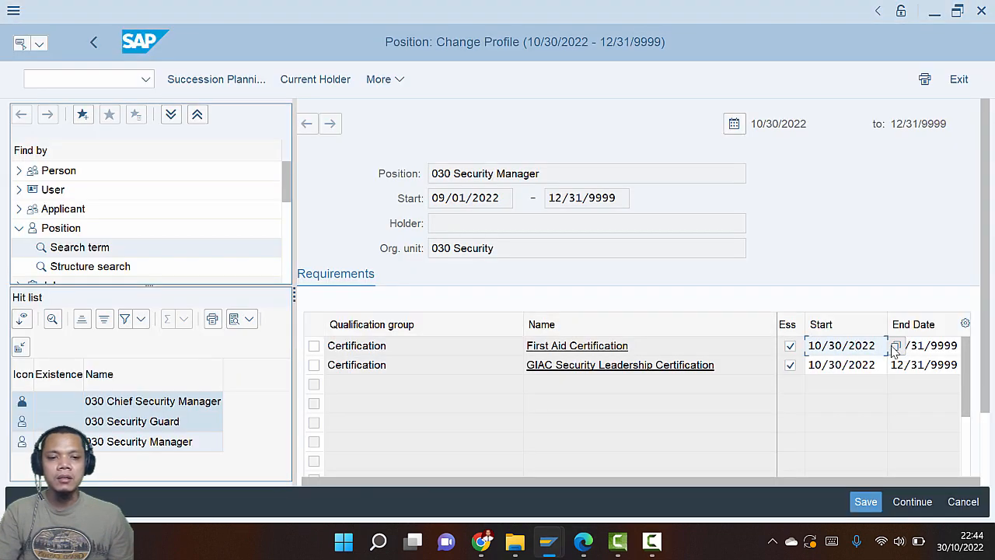
# Set both certifications' start dates to 09/01/2022 using the calendar picker
pyautogui.click(898, 346)
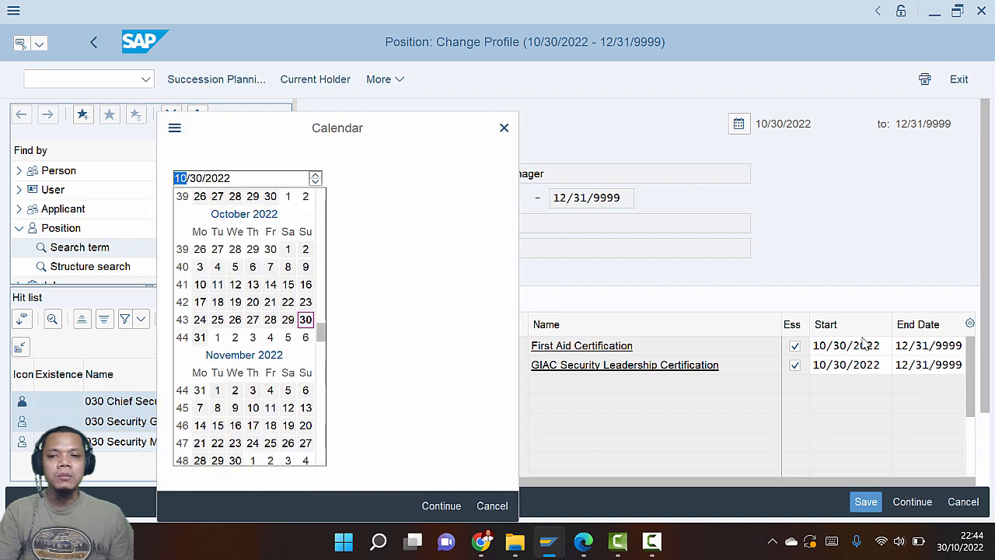
pyautogui.scroll(3, 322, 333)
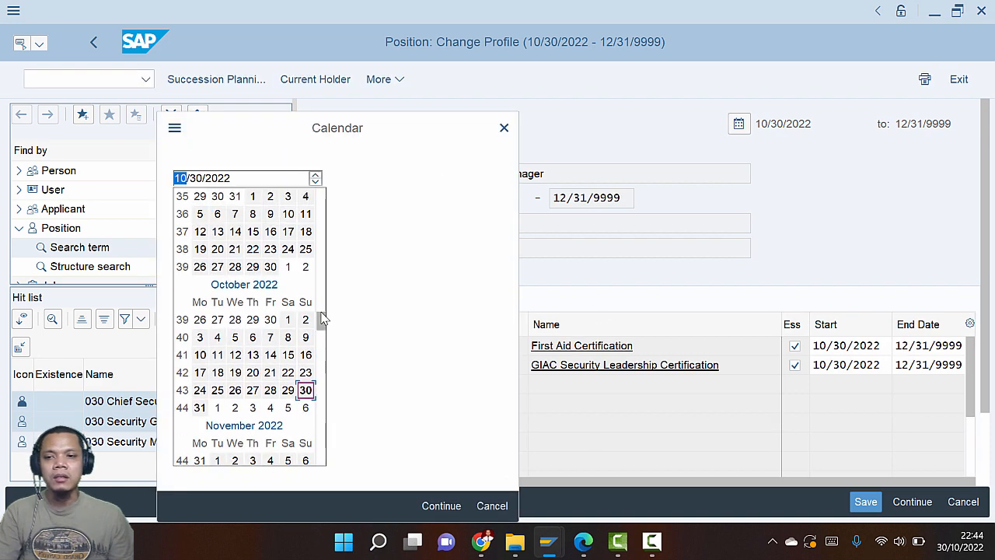
pyautogui.click(253, 267)
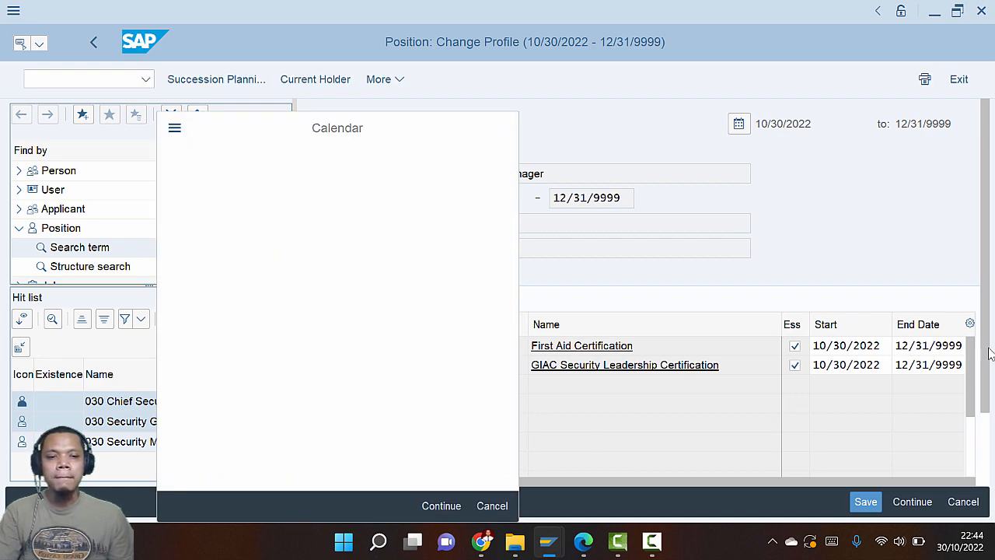
pyautogui.click(863, 365)
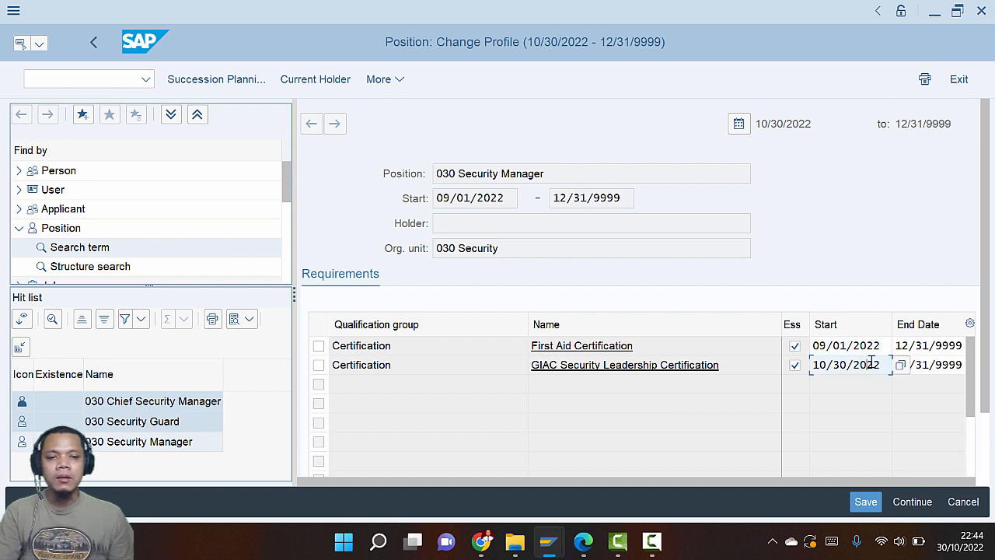
pyautogui.press('Return')
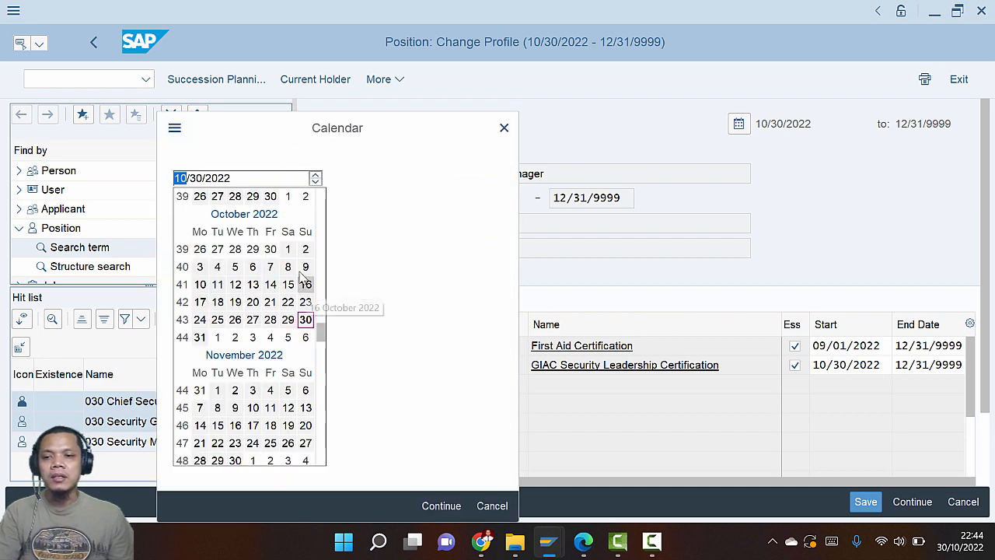
pyautogui.scroll(5, 288, 261)
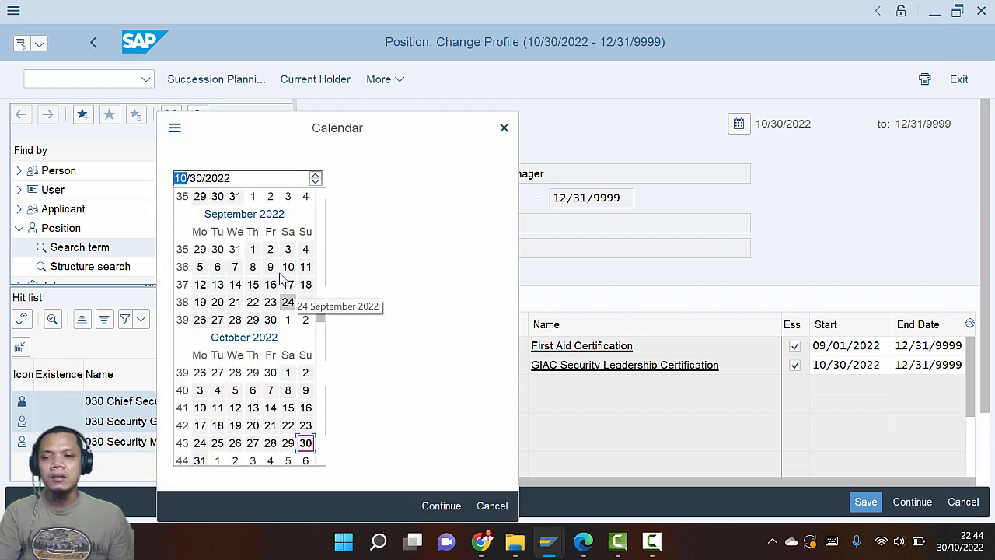
pyautogui.doubleClick(252, 286)
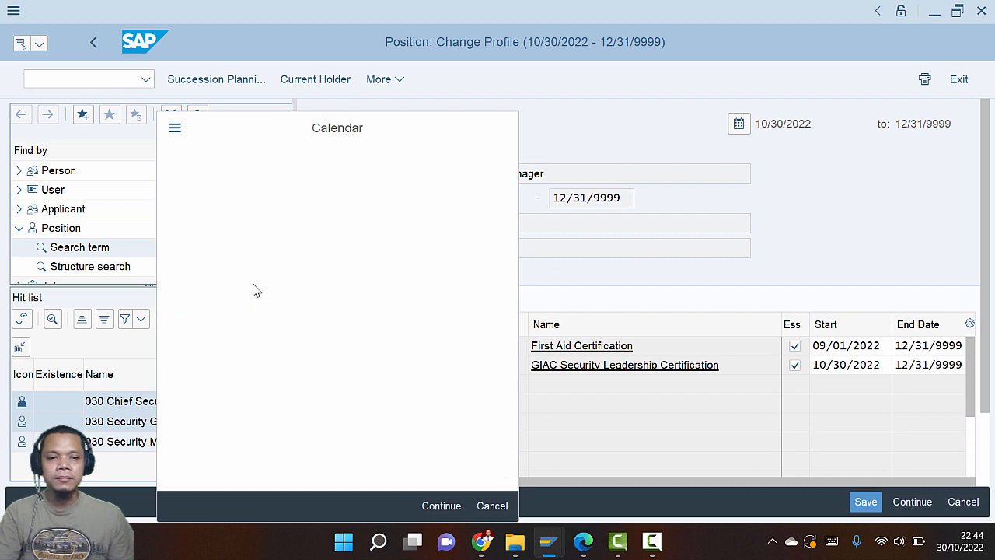
pyautogui.hotkey('alt', 'Tab')
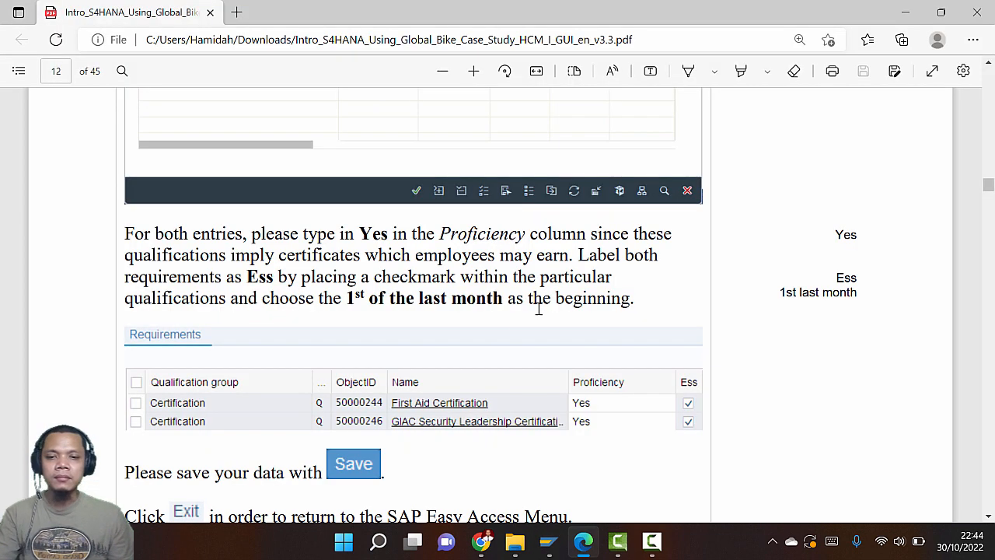
pyautogui.scroll(-3, 406, 354)
pyautogui.scroll(-6, 403, 344)
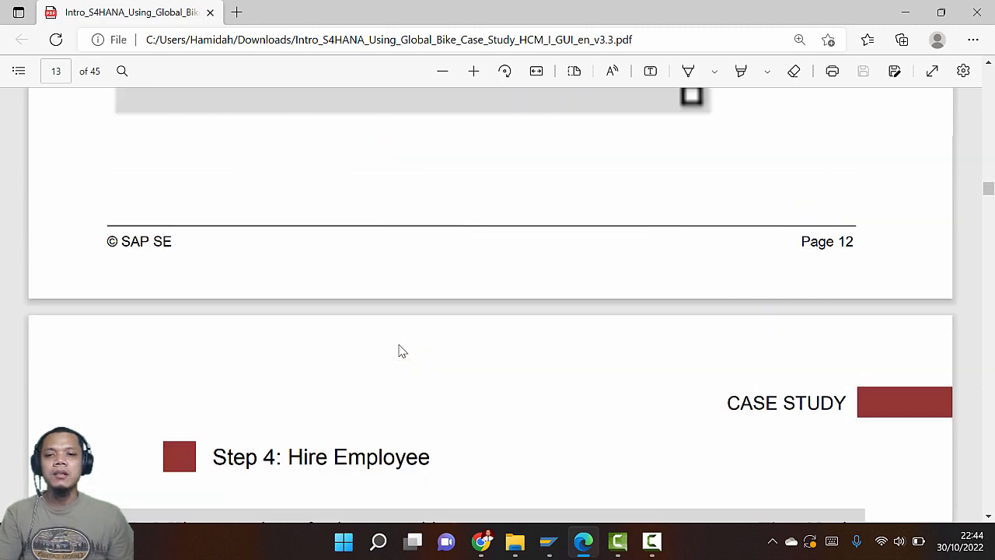
pyautogui.scroll(3, 400, 343)
pyautogui.hotkey('alt', 'Tab')
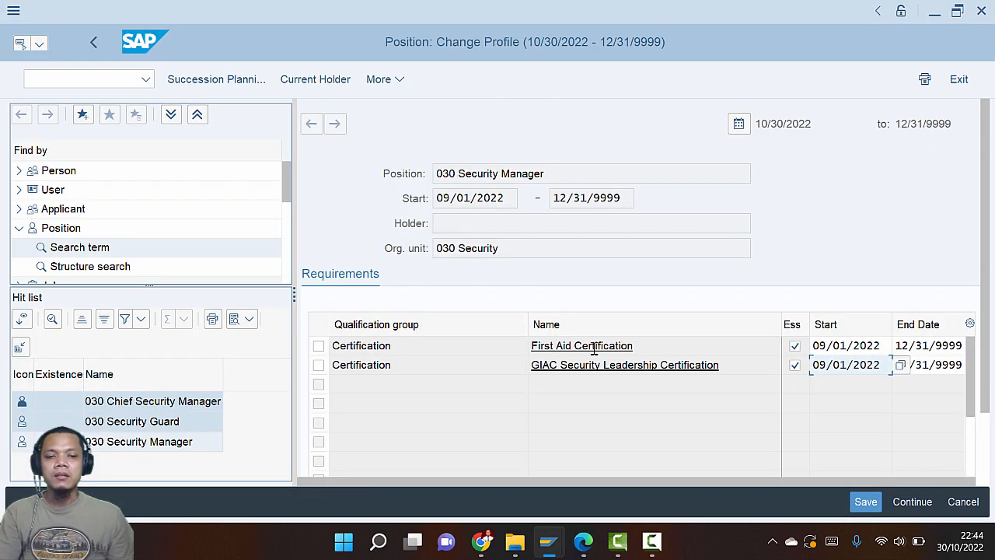
# Save 030 Security Manager's requirement changes and exit Change Profile to SAP Easy Access
pyautogui.click(868, 504)
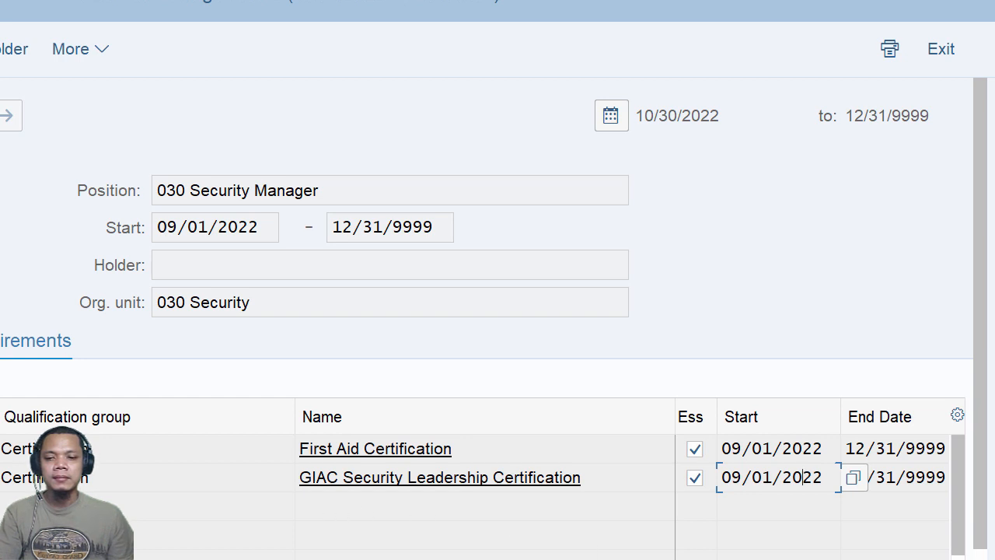
pyautogui.click(937, 53)
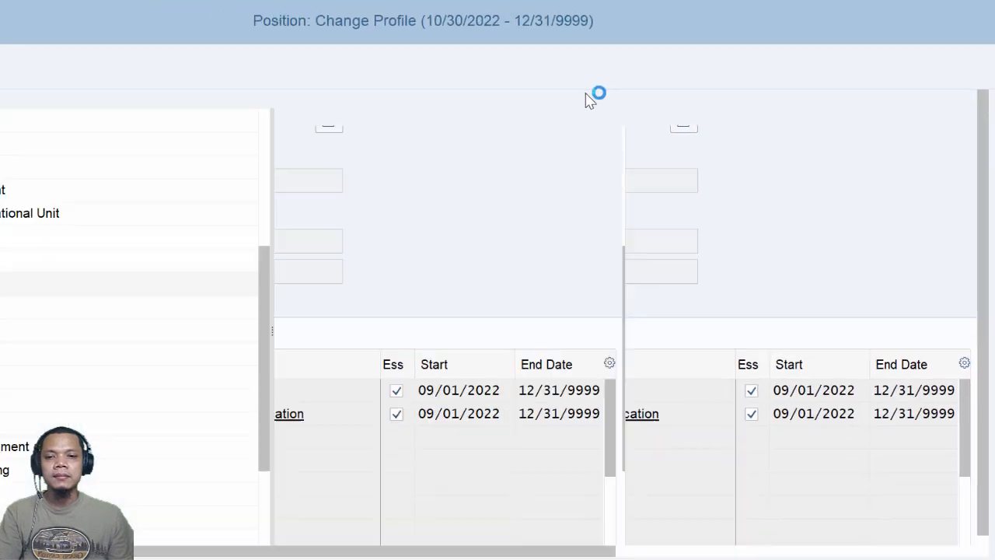
pyautogui.hotkey('alt', 'Tab')
# Read the guide's Step 4: Hire Employee Personnel Actions menu path, then return to SAP
pyautogui.scroll(-5, 473, 206)
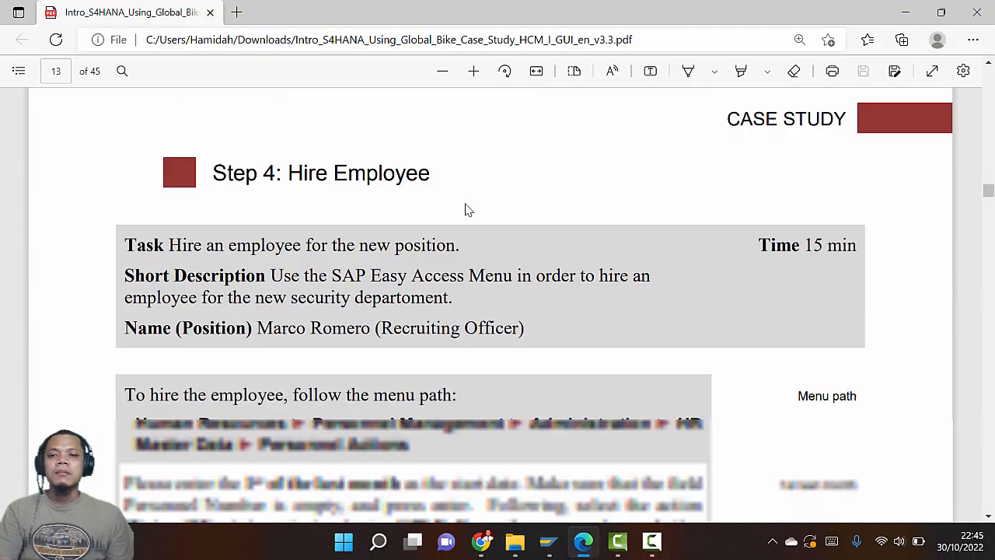
pyautogui.scroll(-1, 467, 210)
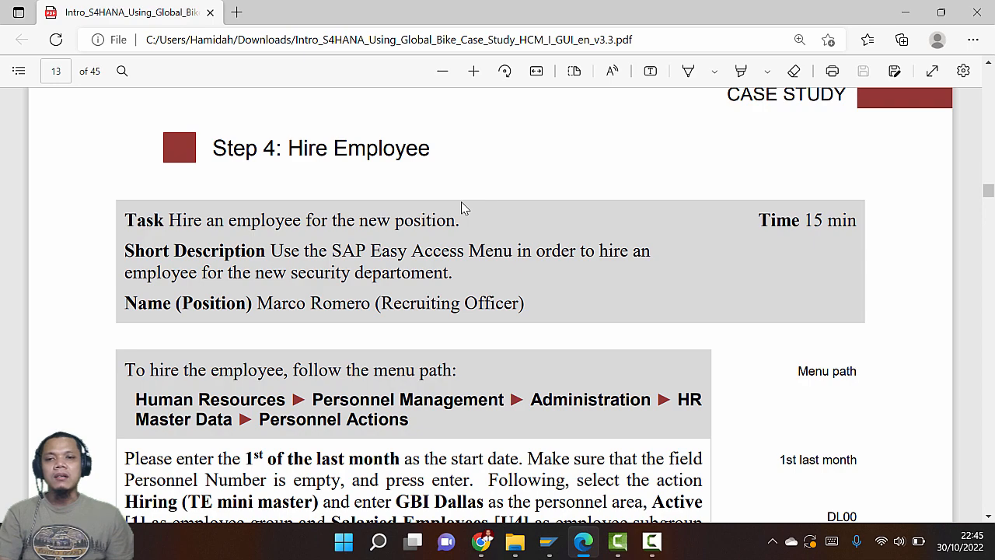
pyautogui.scroll(-1, 462, 203)
pyautogui.scroll(1, 462, 203)
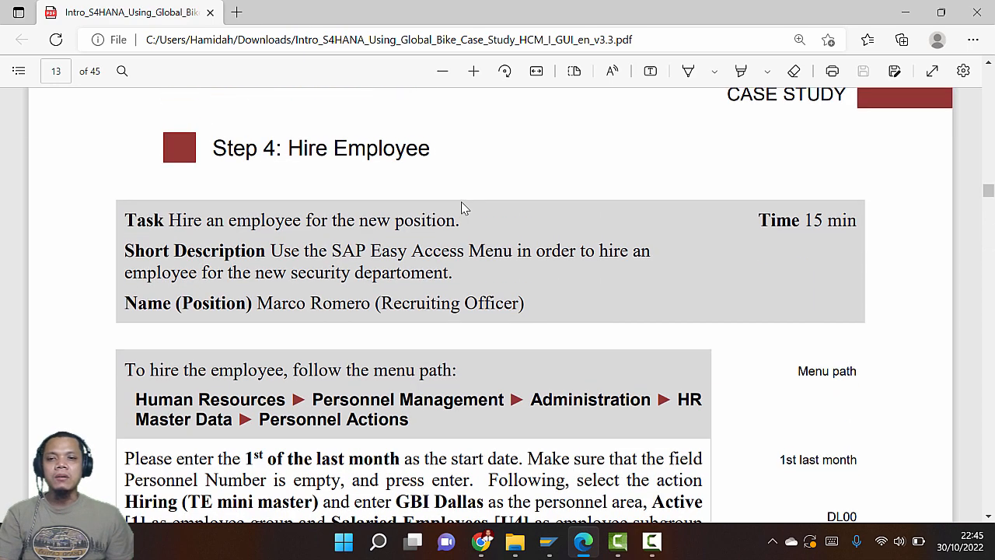
pyautogui.scroll(-3, 461, 209)
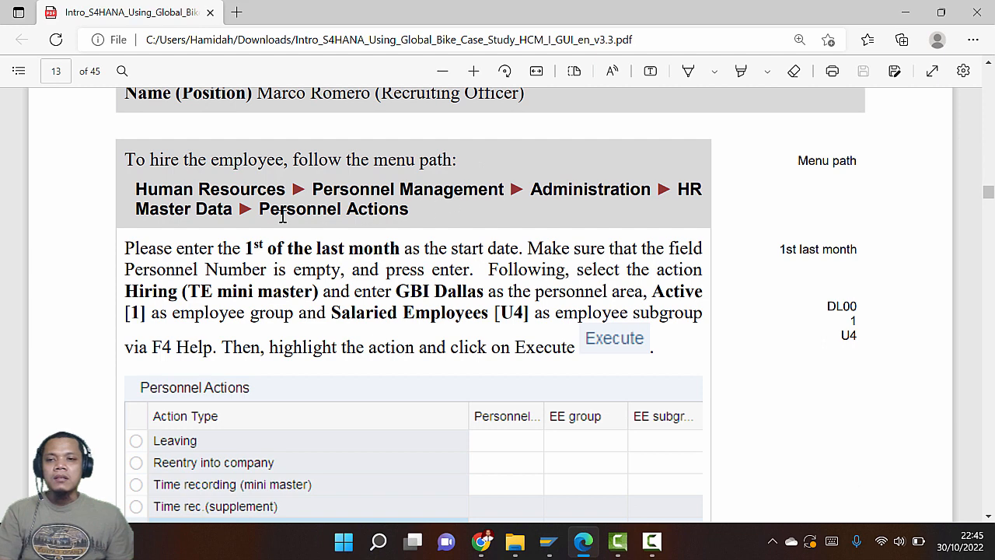
pyautogui.hotkey('alt', 'Tab')
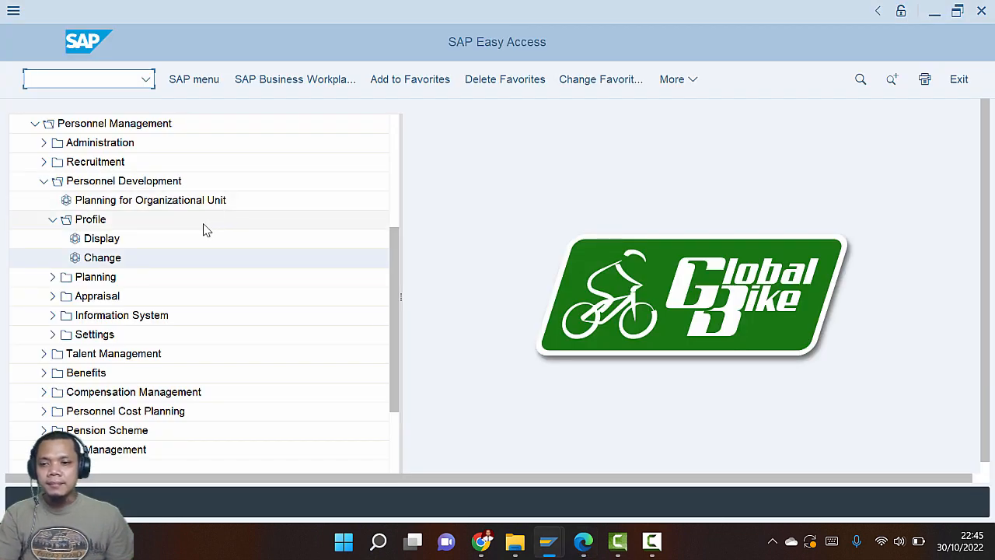
# Collapse Personnel Development and expand Administration > HR Master Data to reach Personnel Actions
pyautogui.click(44, 181)
pyautogui.hotkey('alt', 'Tab')
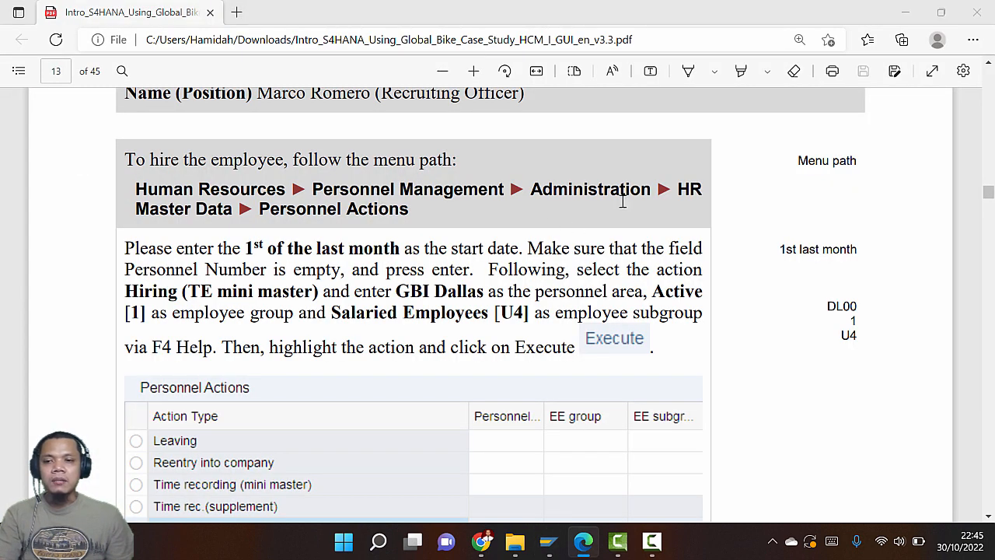
pyautogui.hotkey('alt', 'Tab')
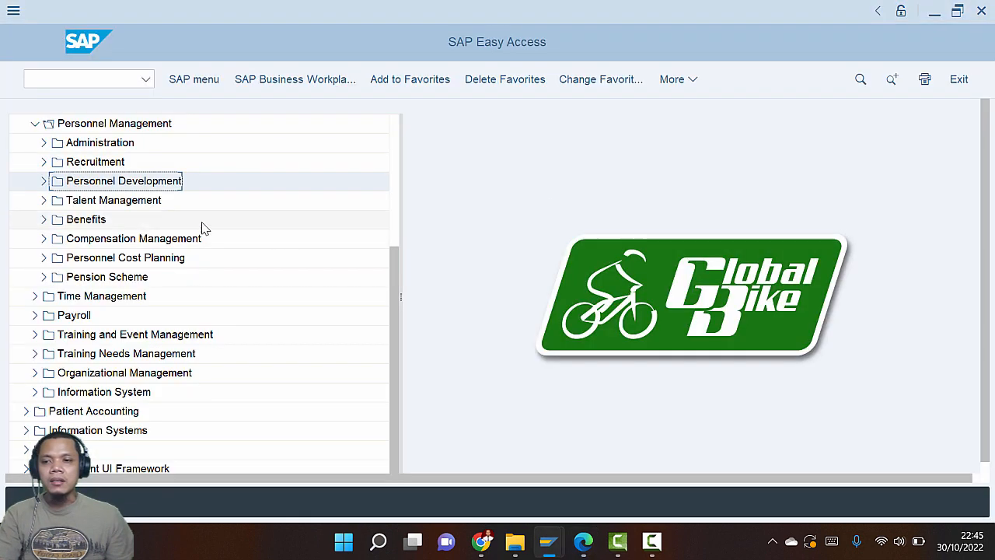
pyautogui.click(44, 143)
pyautogui.click(52, 162)
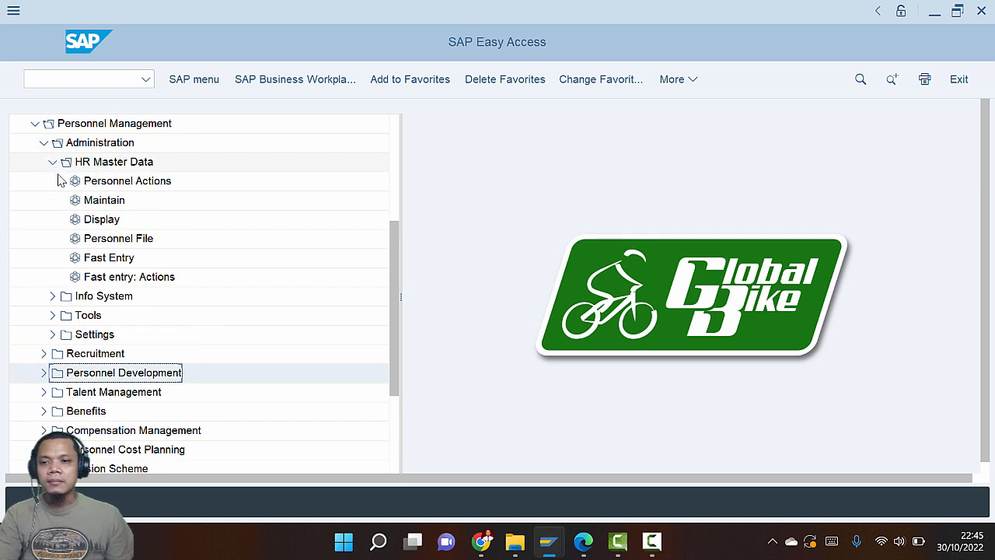
pyautogui.hotkey('alt', 'Tab')
pyautogui.hotkey('alt', 'Tab')
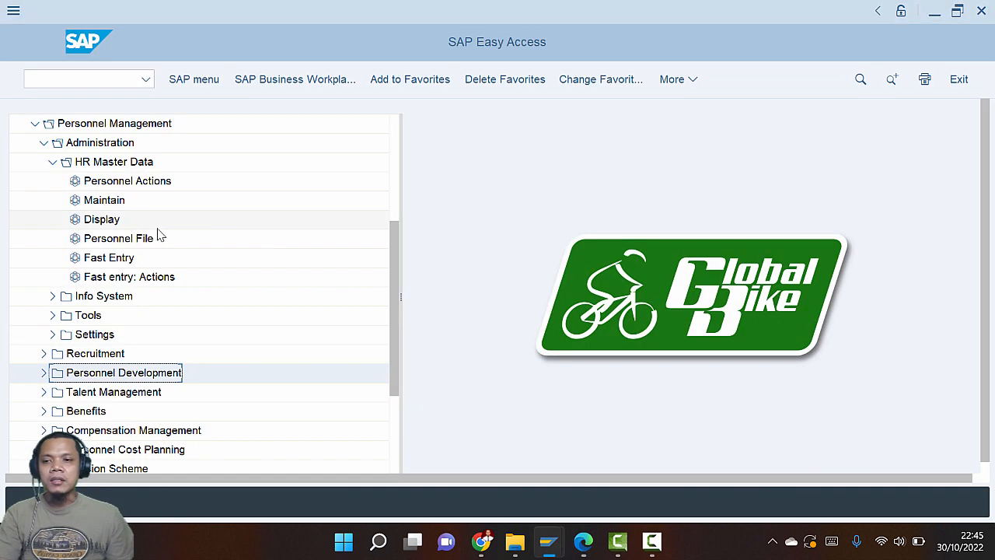
pyautogui.hotkey('alt', 'Tab')
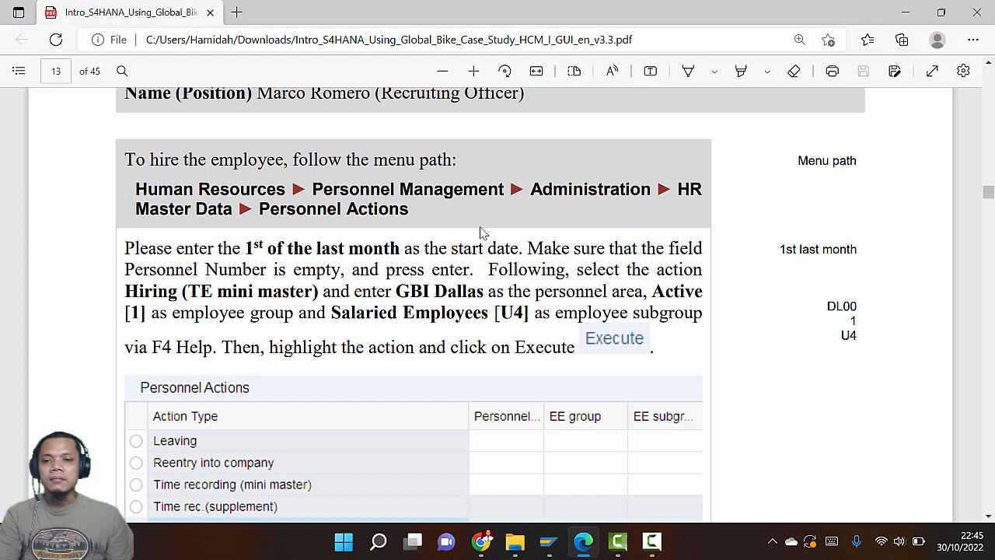
pyautogui.scroll(-2, 257, 268)
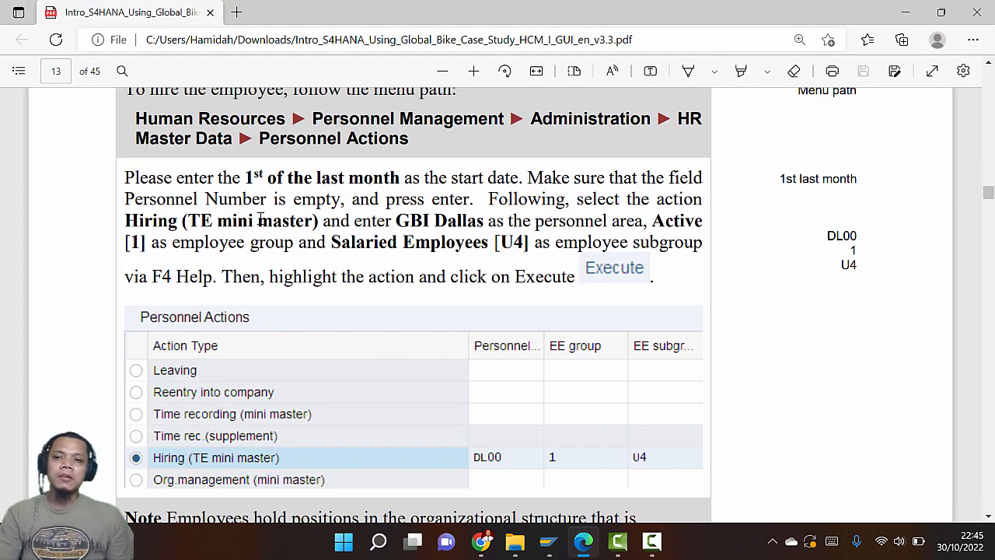
pyautogui.hotkey('alt', 'Tab')
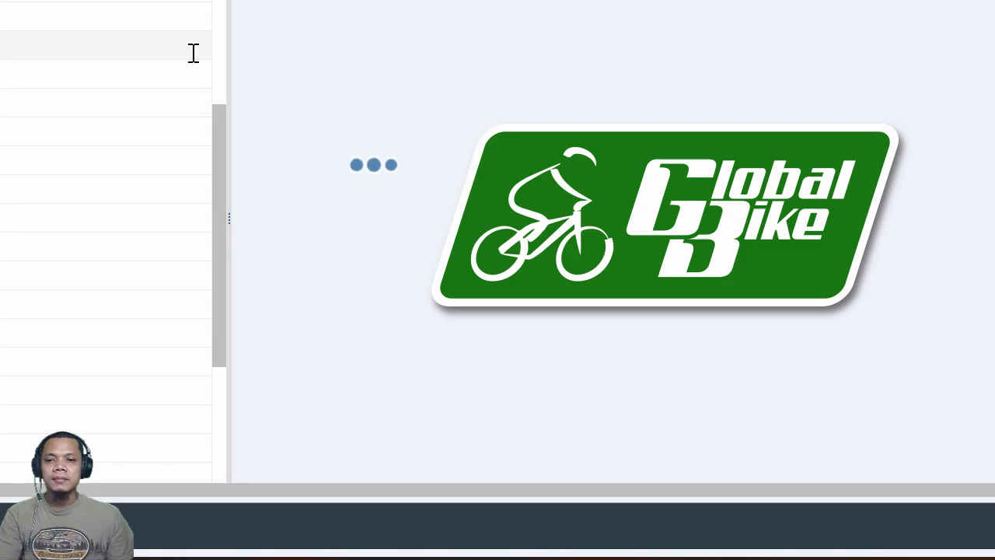
pyautogui.hotkey('alt', 'Tab')
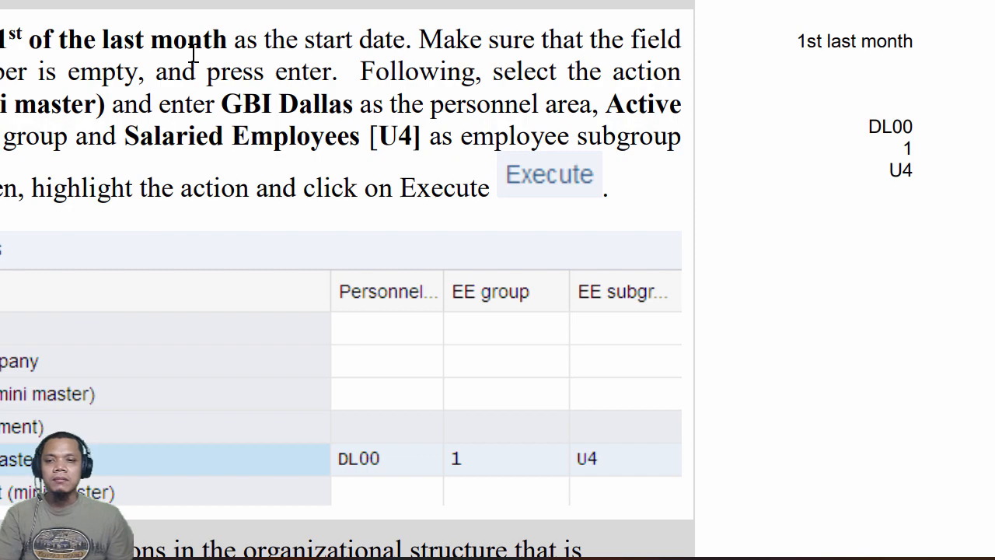
pyautogui.hotkey('alt', 'Tab')
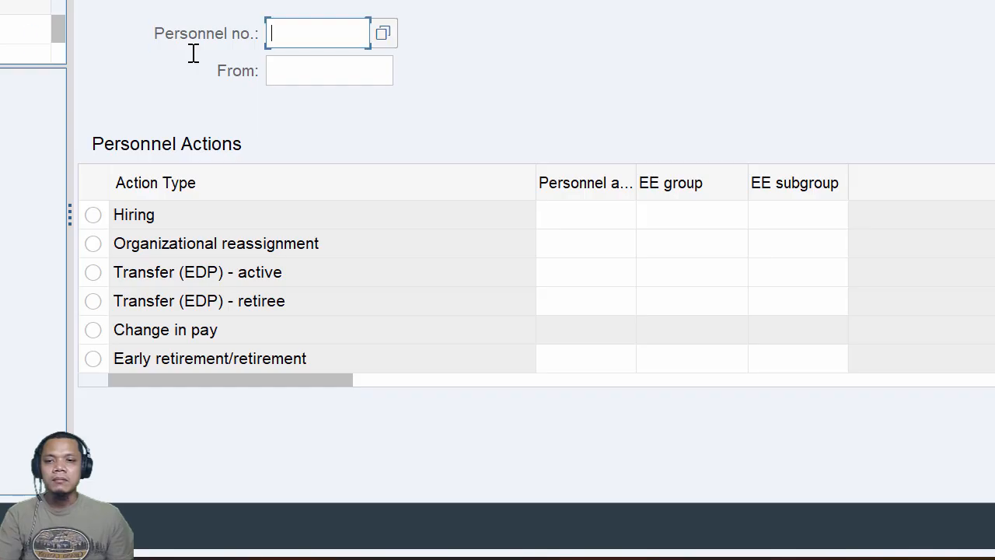
# Set the Personnel Actions From date to 09/01/2022 with the calendar
pyautogui.click(311, 74)
pyautogui.click(412, 83)
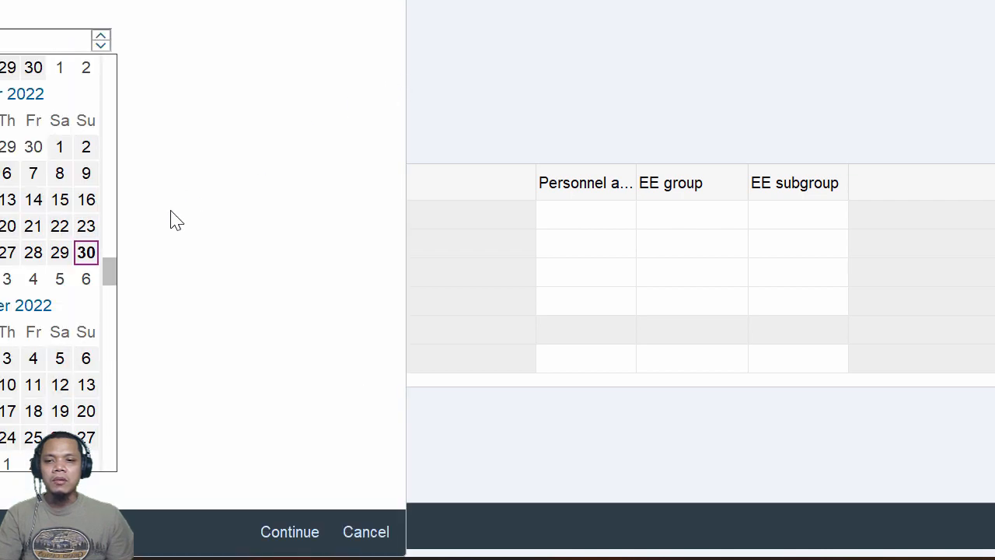
pyautogui.moveTo(113, 284); pyautogui.dragTo(116, 251)
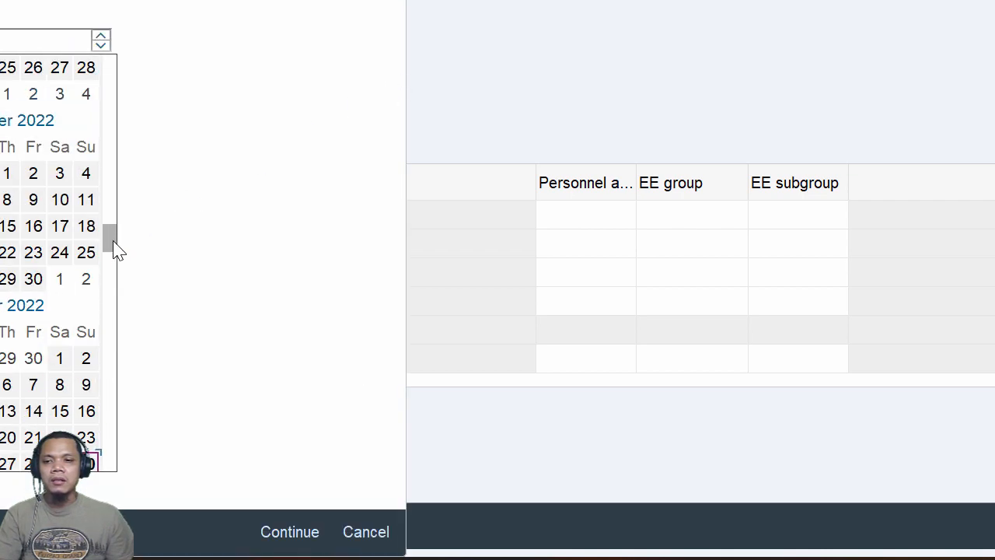
pyautogui.click(10, 174)
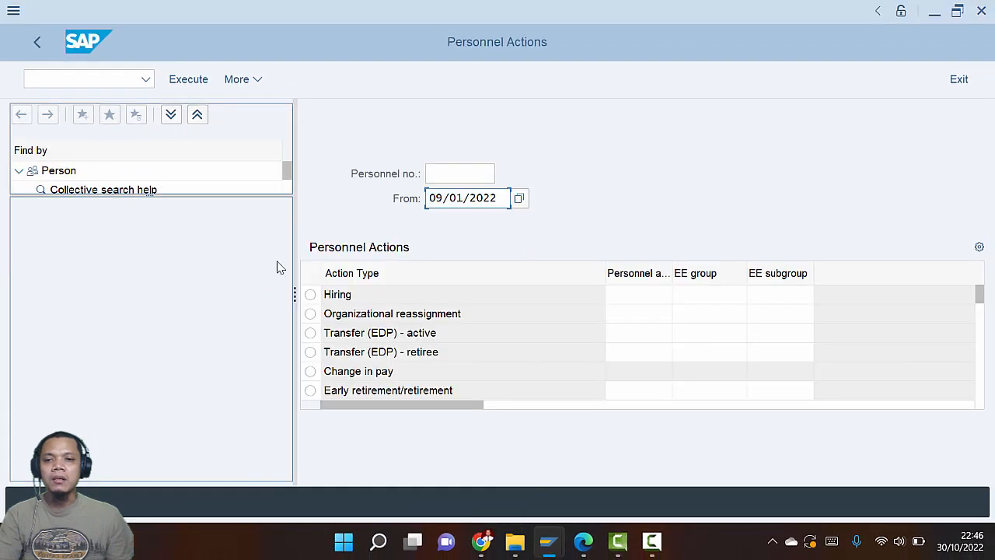
pyautogui.hotkey('alt', 'Tab')
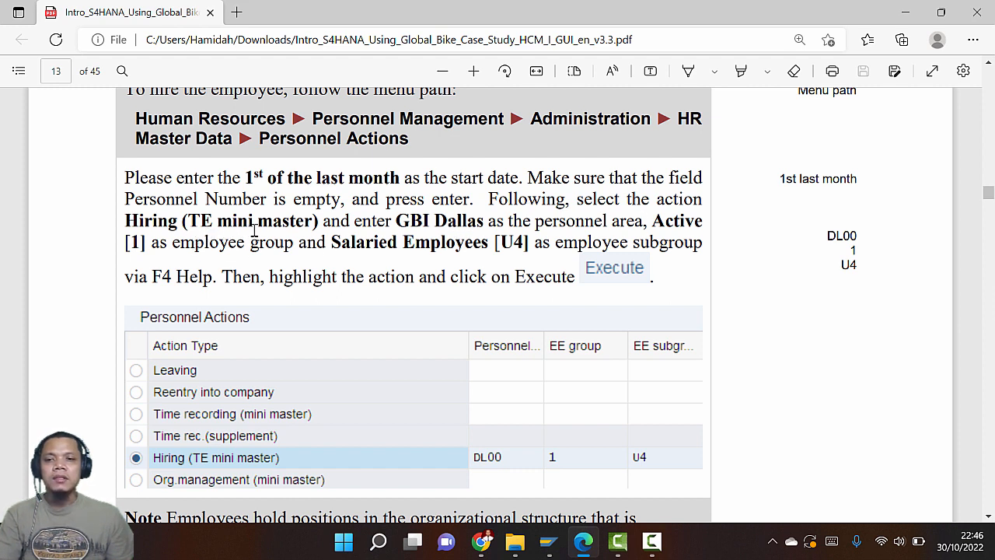
pyautogui.hotkey('alt', 'Tab')
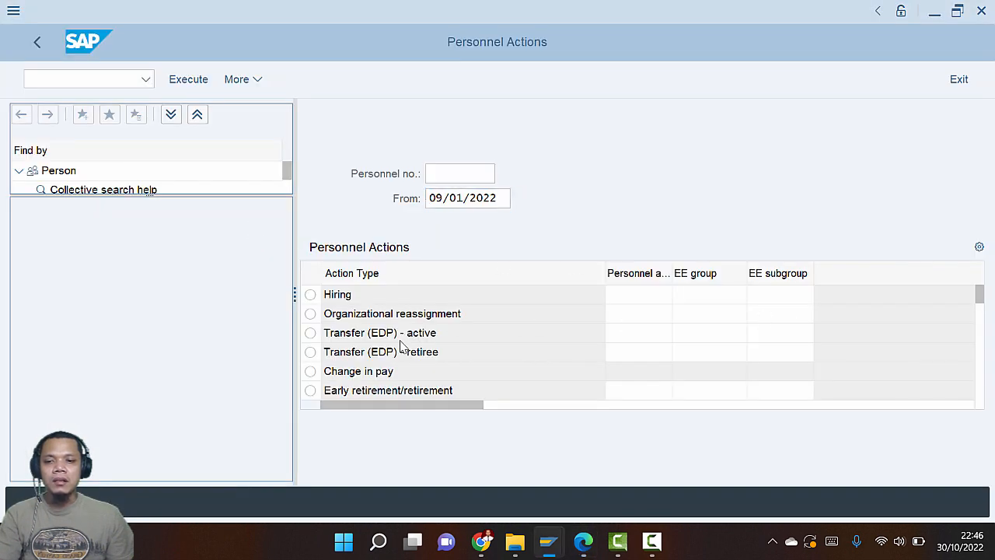
# Select the Hiring (TE mini master) action type
pyautogui.scroll(-1, 402, 348)
pyautogui.scroll(-1, 400, 347)
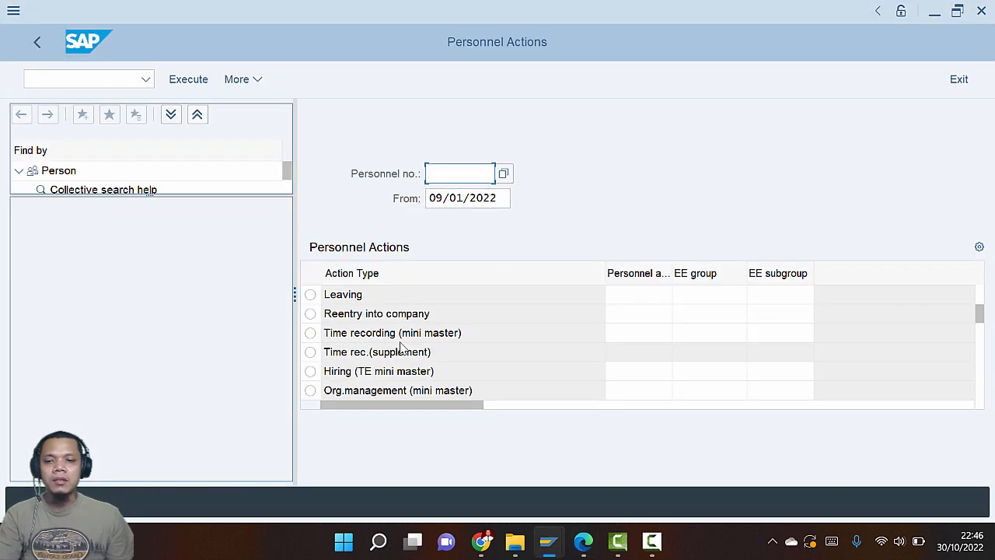
pyautogui.click(311, 371)
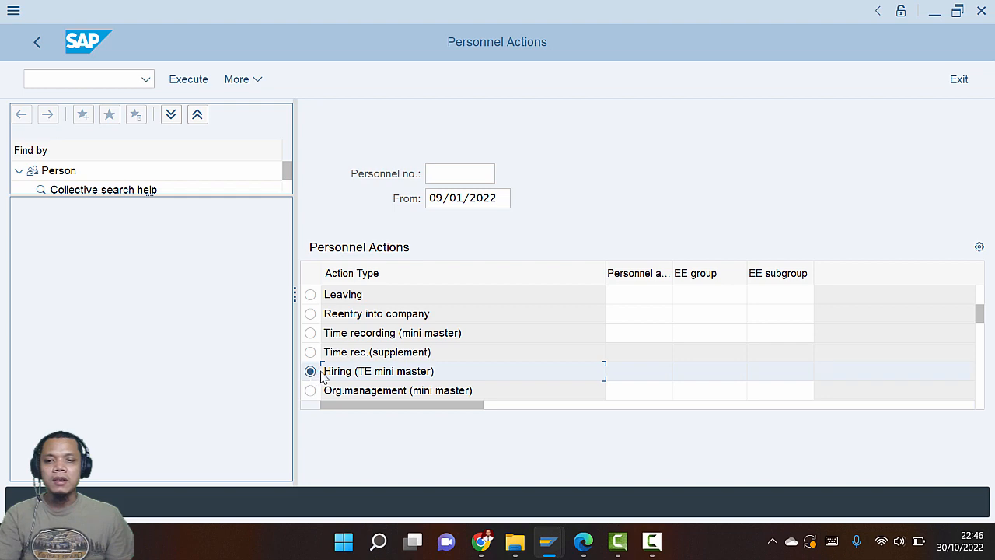
pyautogui.hotkey('alt', 'Tab')
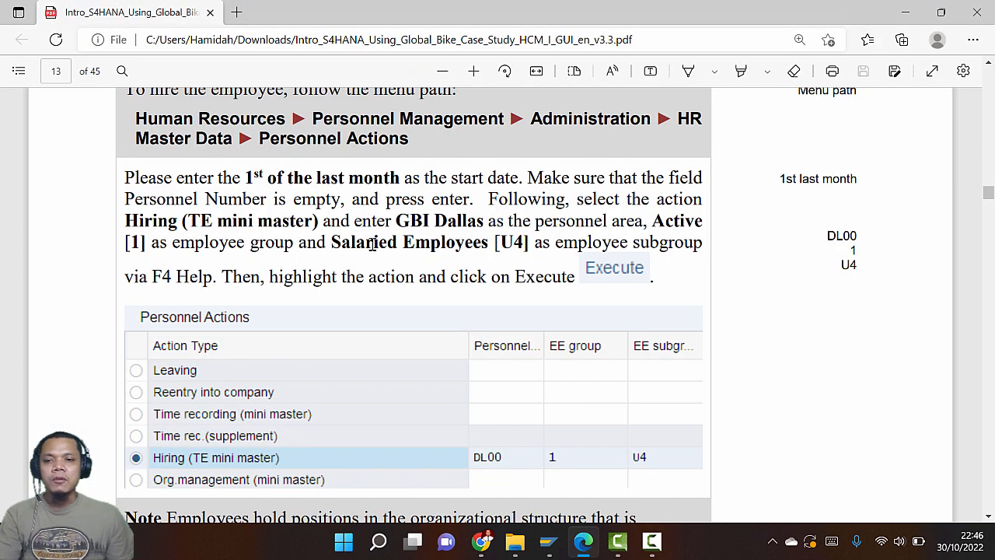
pyautogui.hotkey('alt', 'Tab')
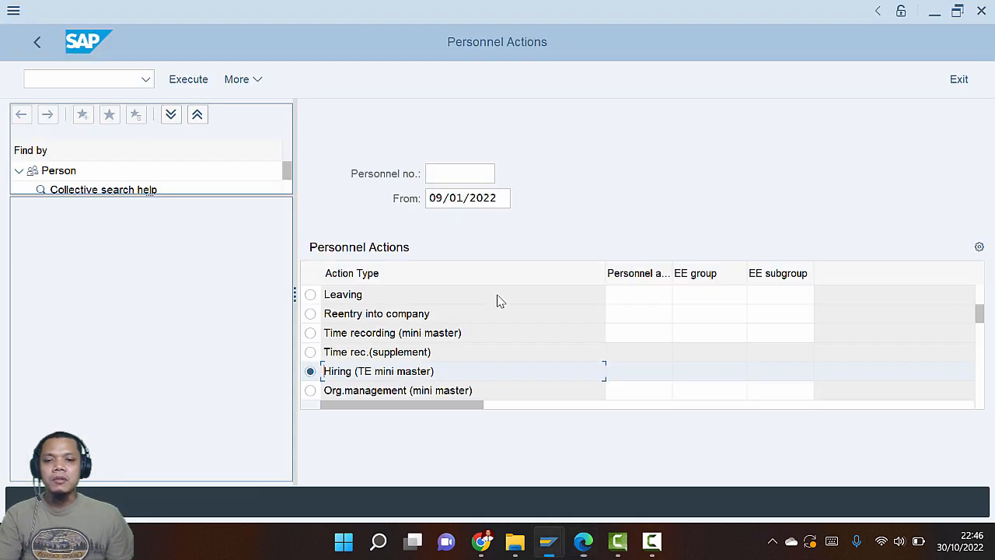
# Set personnel area DL00 (GBI Dallas), employee group 1 Active, subgroup U4 Salaried employees
pyautogui.click(629, 370)
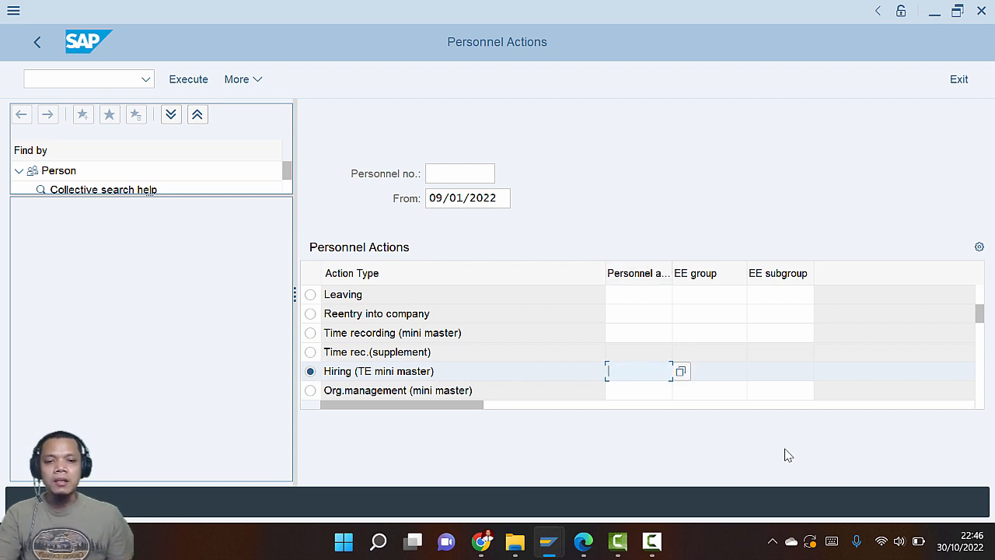
pyautogui.click(685, 374)
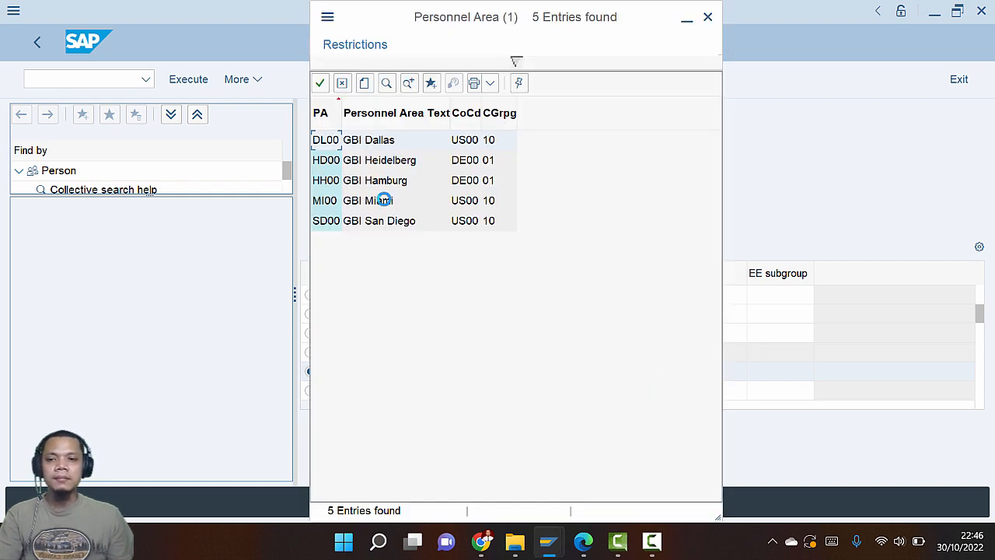
pyautogui.doubleClick(379, 148)
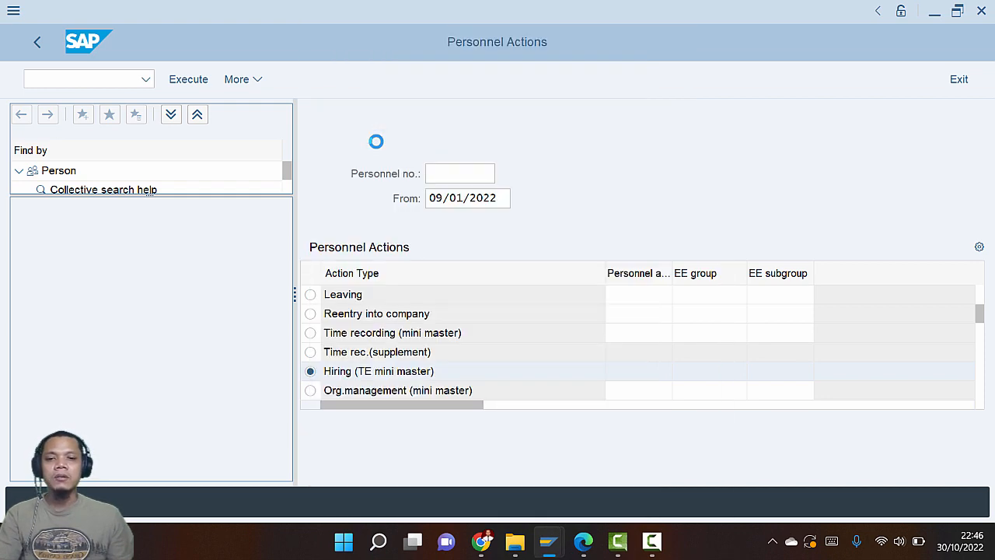
pyautogui.hotkey('alt', 'Tab')
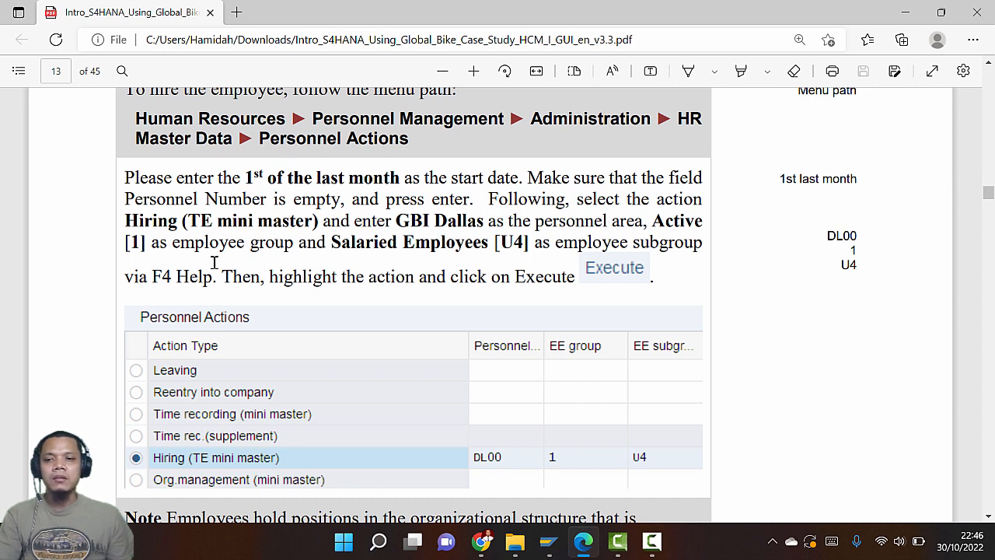
pyautogui.hotkey('alt', 'Tab')
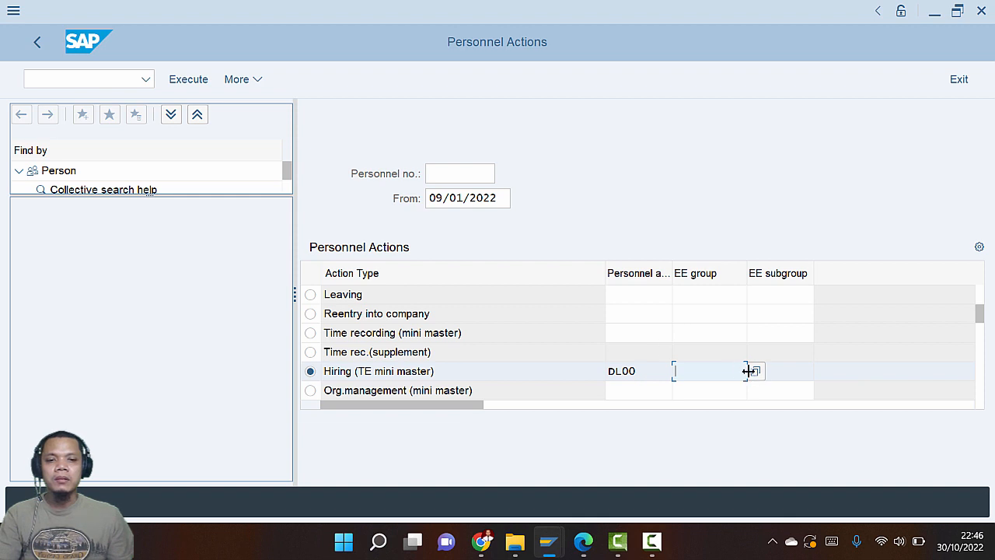
pyautogui.click(756, 373)
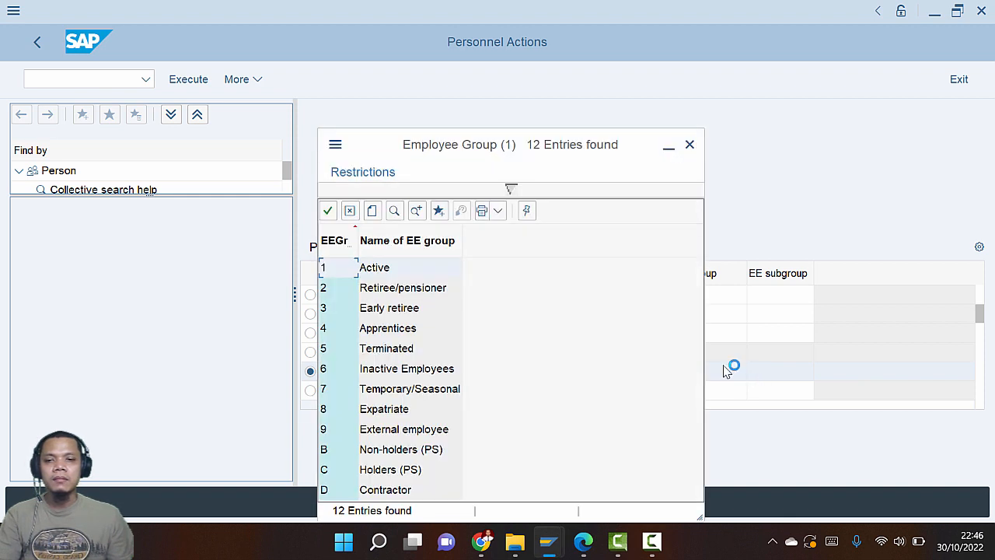
pyautogui.doubleClick(384, 270)
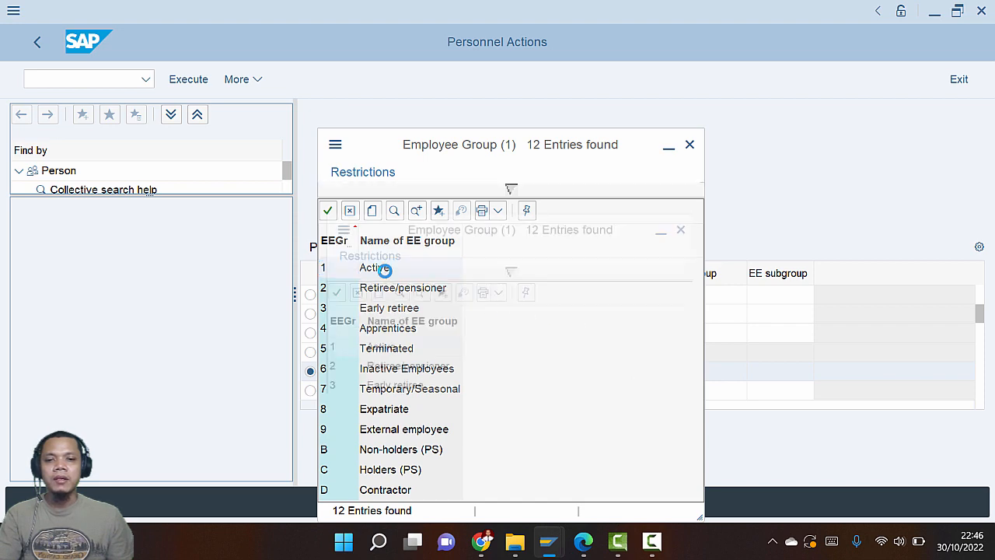
pyautogui.press('Tab')
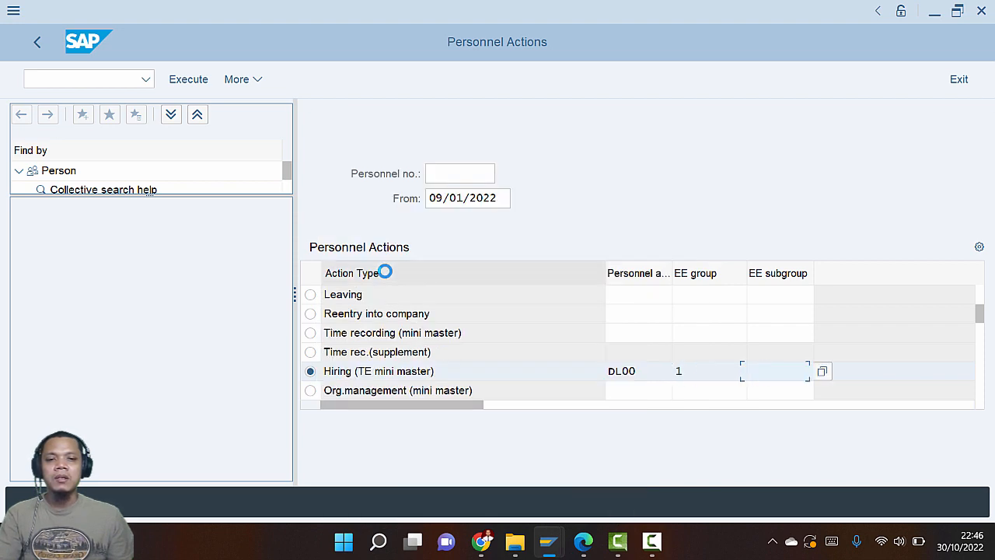
pyautogui.hotkey('alt', 'Tab')
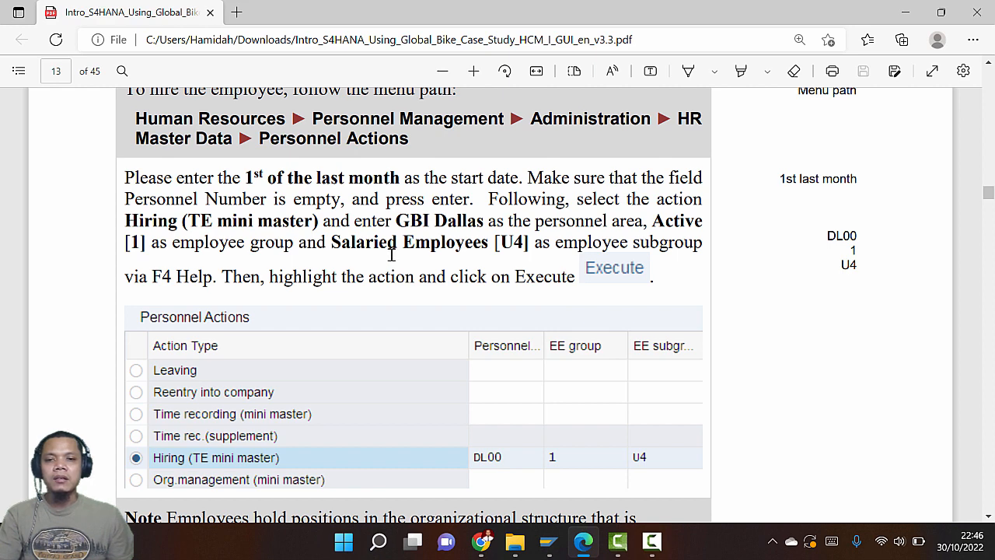
pyautogui.hotkey('alt', 'Tab')
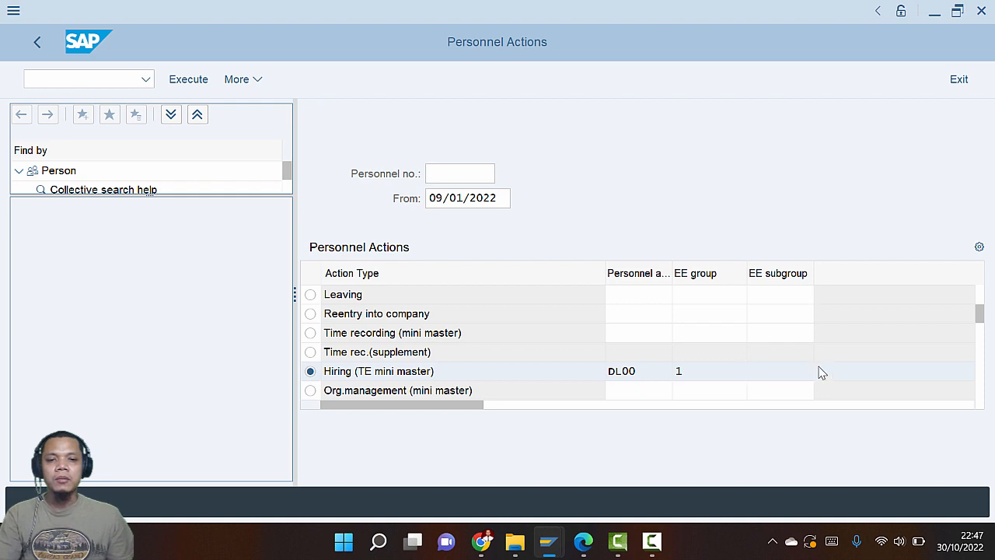
pyautogui.hotkey('alt', 'Tab')
pyautogui.hotkey('alt', 'Tab')
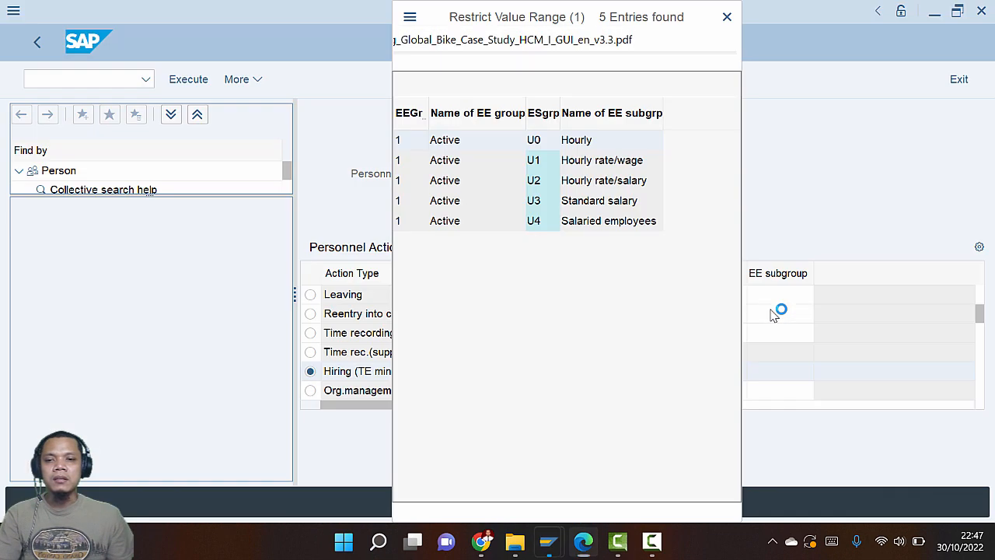
pyautogui.click(593, 221)
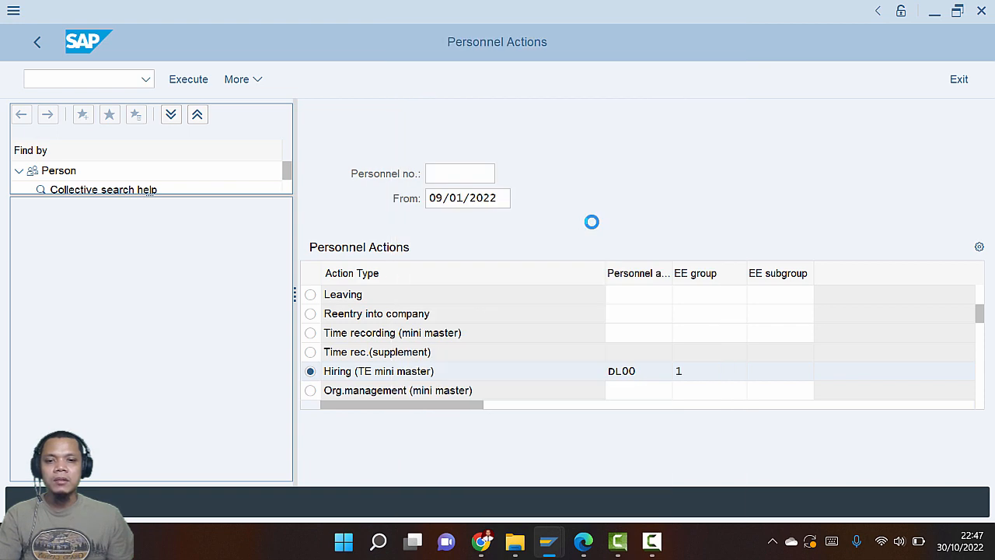
# Execute the Hiring action to open the Create Actions form
pyautogui.hotkey('alt', 'Tab')
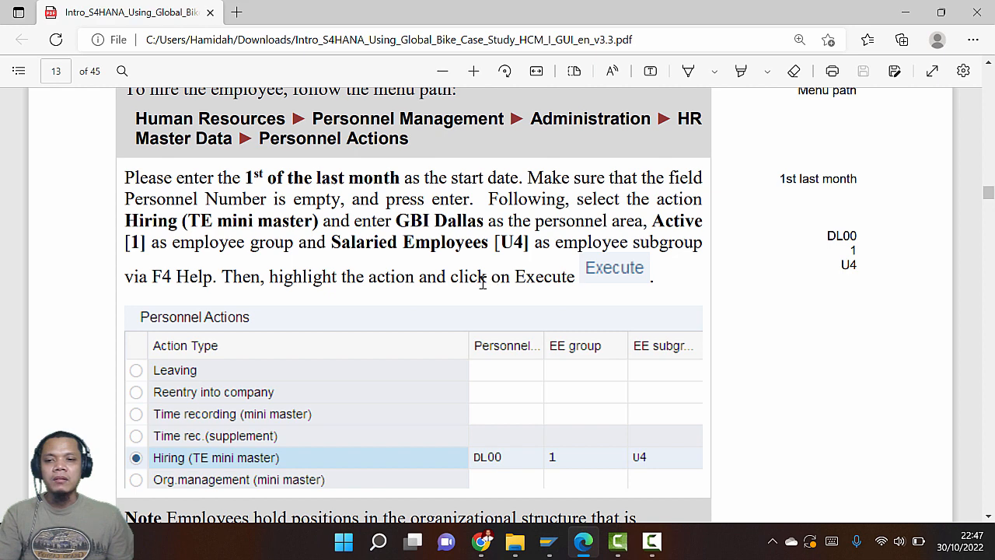
pyautogui.scroll(-1, 483, 283)
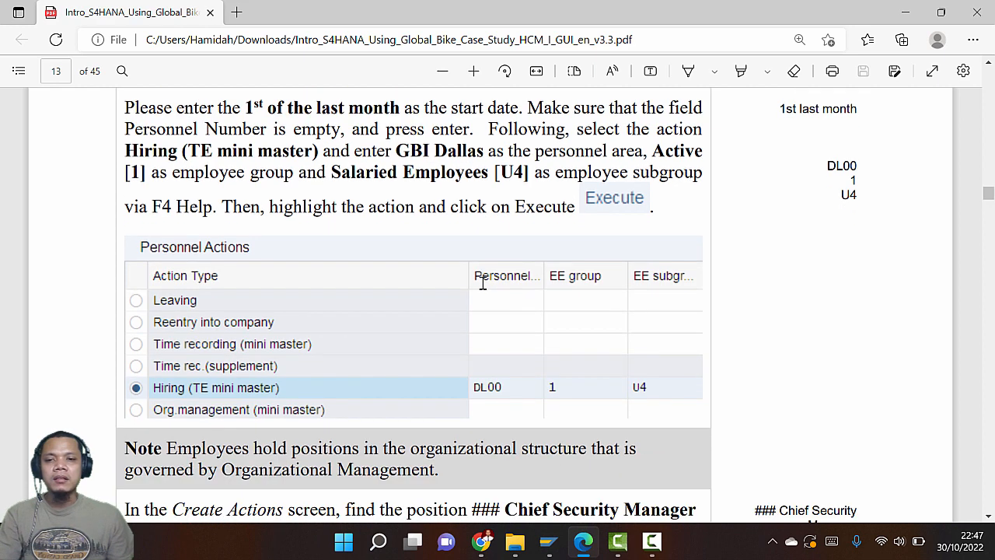
pyautogui.hotkey('alt', 'Tab')
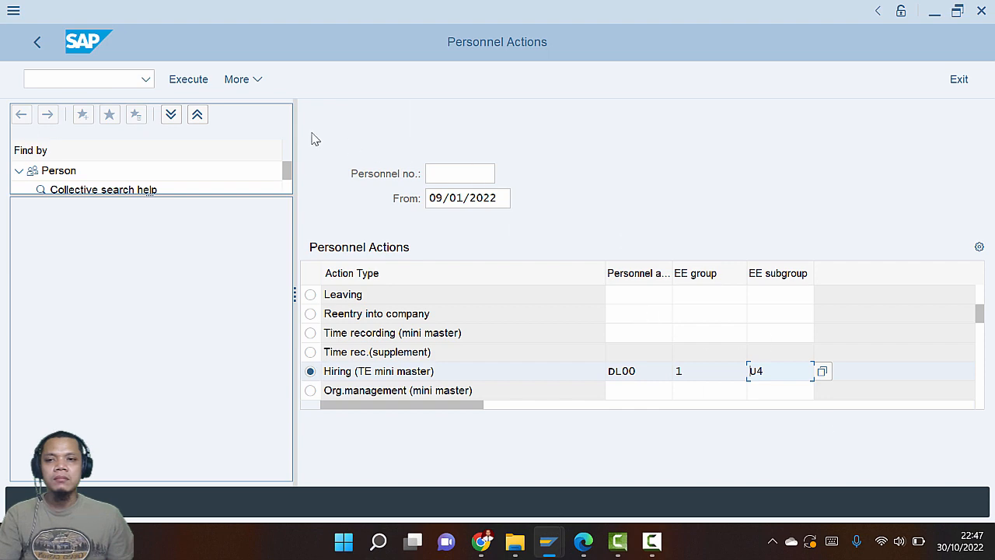
pyautogui.click(196, 82)
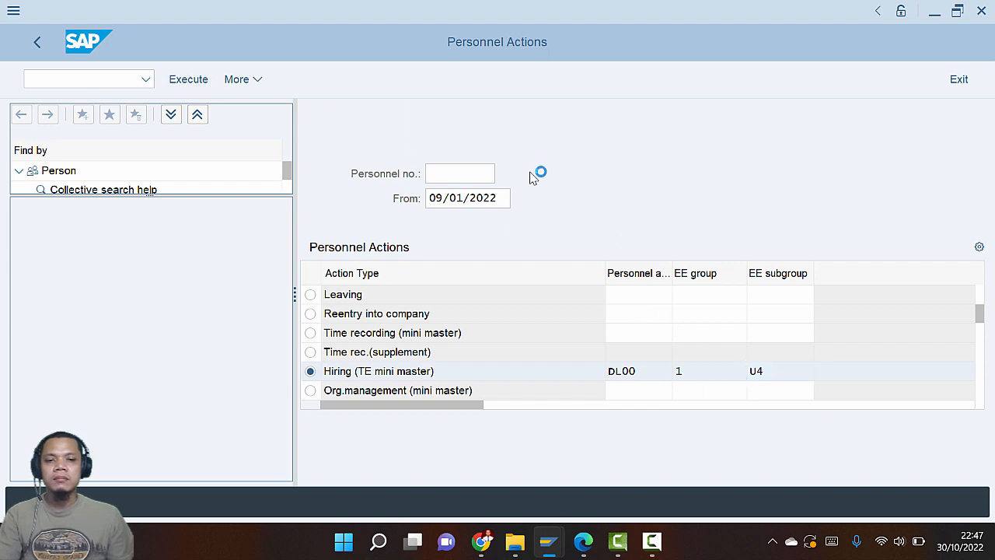
pyautogui.hotkey('alt', 'Tab')
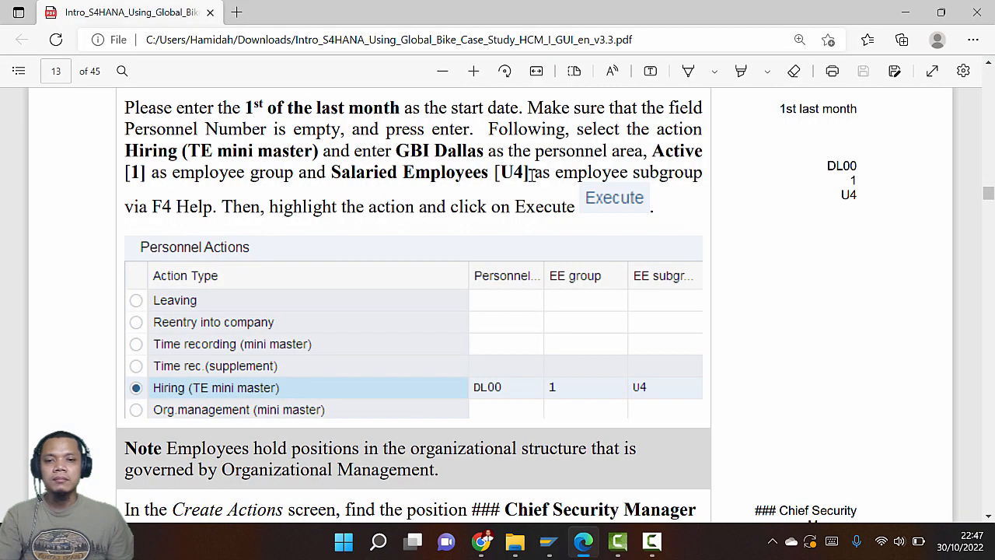
pyautogui.scroll(-3, 476, 229)
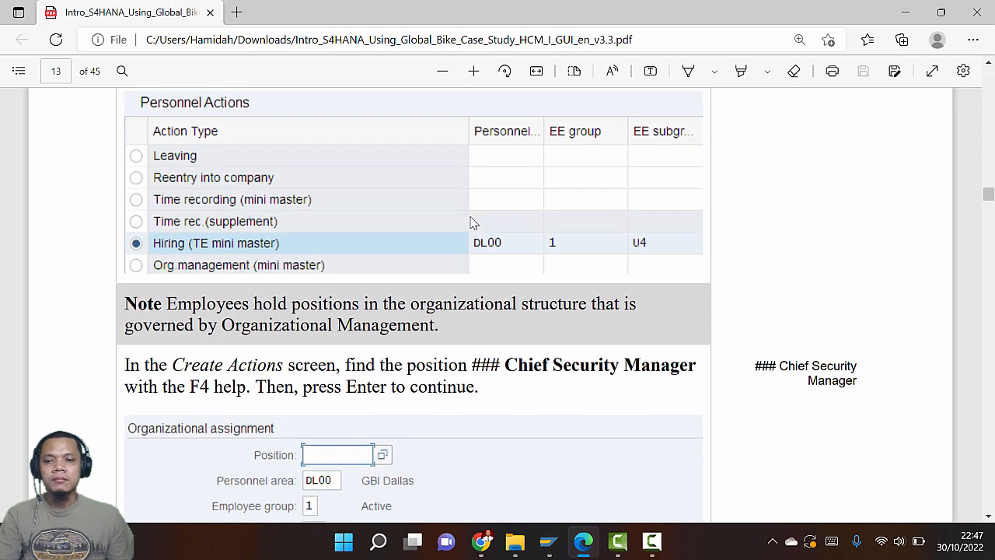
pyautogui.scroll(-3, 471, 223)
pyautogui.scroll(-2, 471, 223)
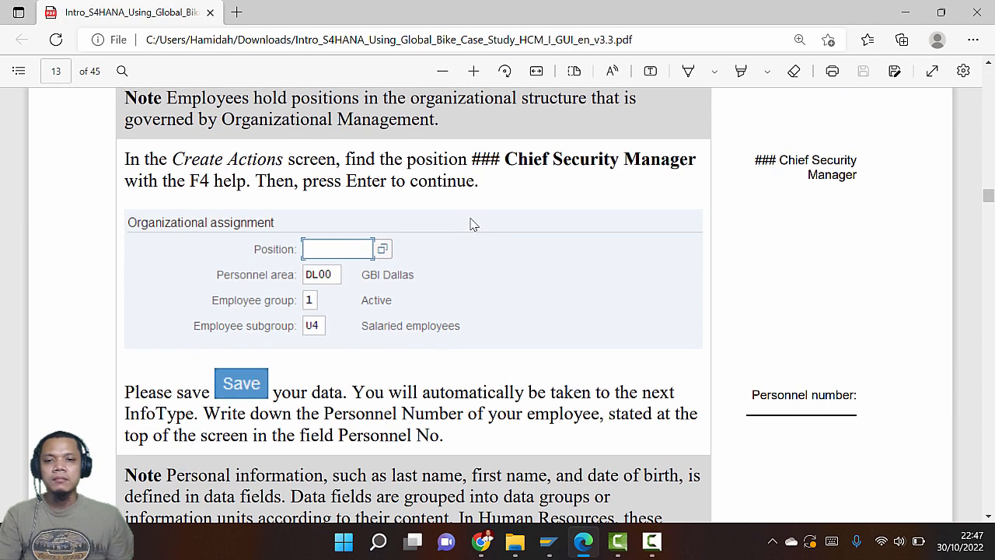
pyautogui.scroll(-2, 471, 224)
pyautogui.scroll(2, 471, 224)
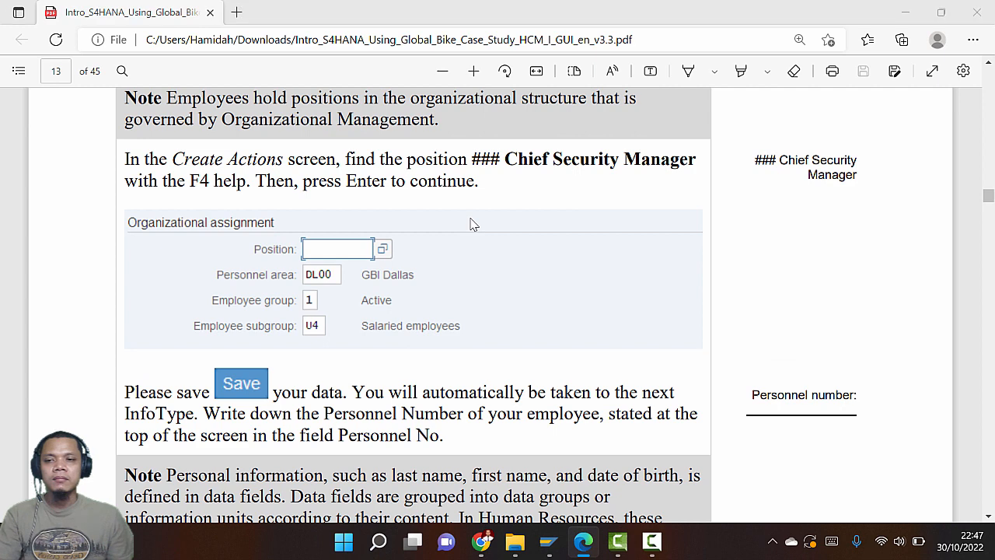
pyautogui.hotkey('alt', 'Tab')
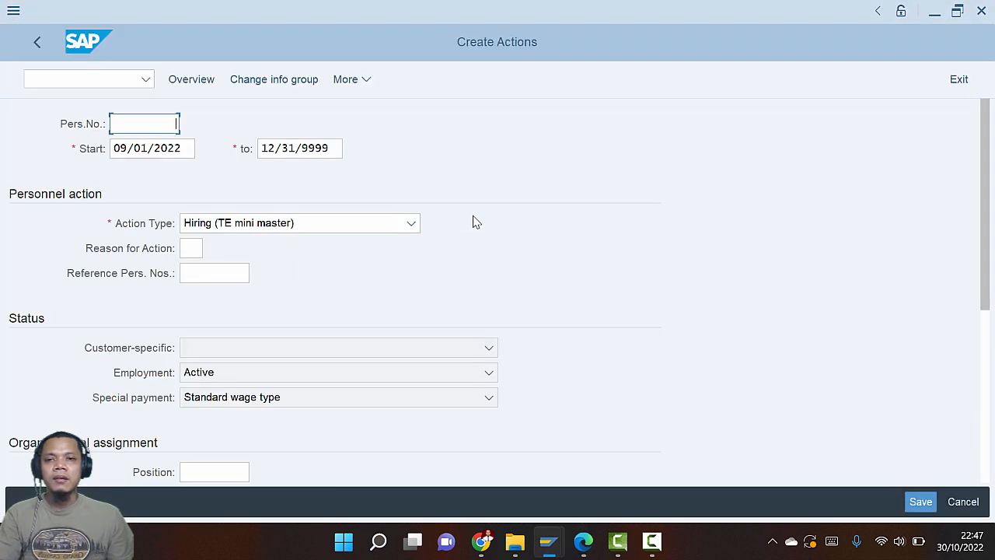
# Open the F4 search help on the Organizational assignment Position field
pyautogui.hotkey('alt', 'Tab')
pyautogui.hotkey('alt', 'Tab')
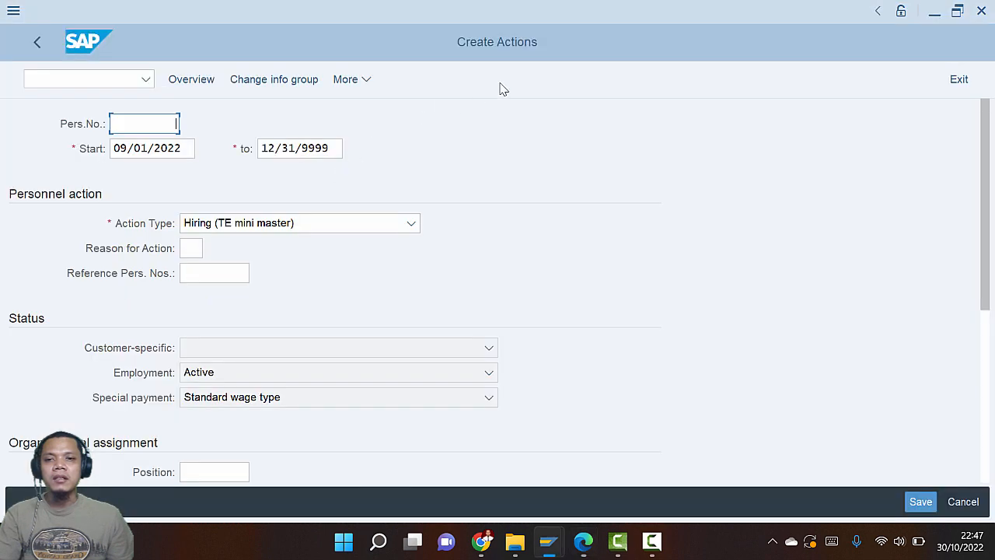
pyautogui.hotkey('alt', 'Tab')
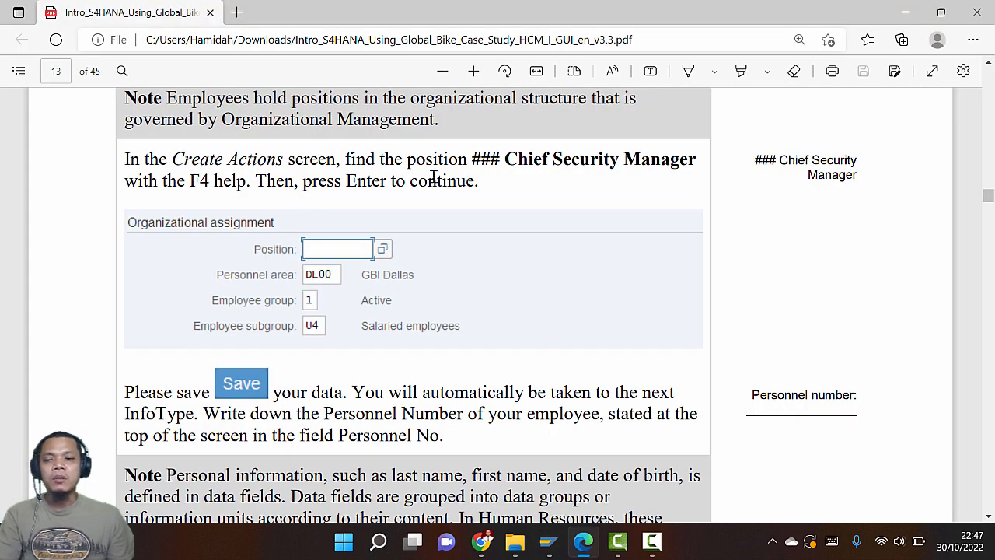
pyautogui.hotkey('alt', 'Tab')
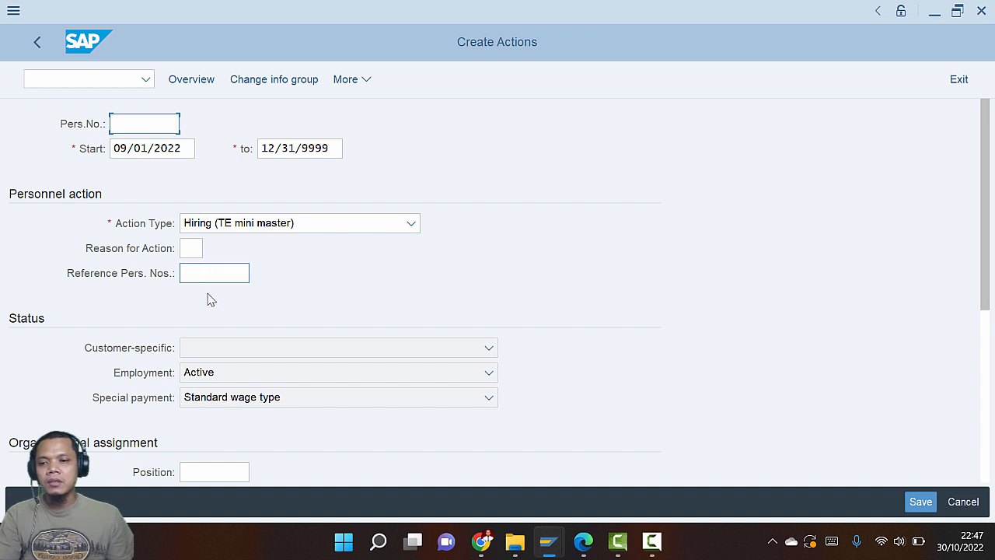
pyautogui.scroll(-1, 211, 303)
pyautogui.scroll(-3, 211, 303)
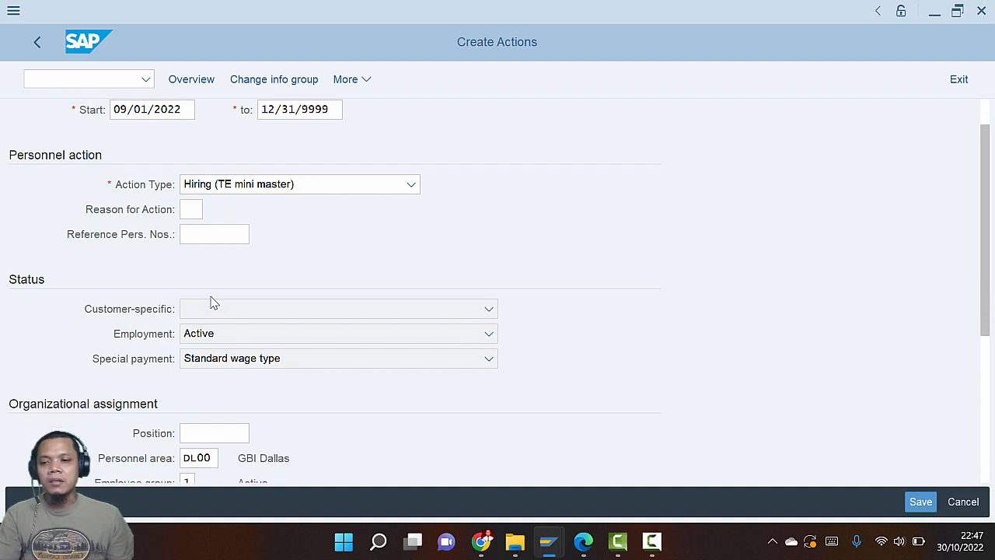
pyautogui.click(226, 362)
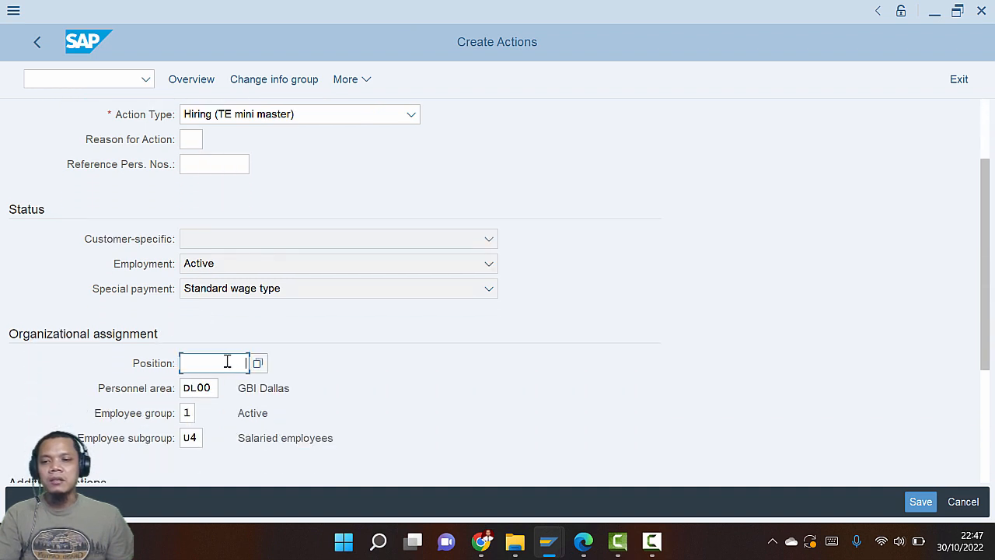
pyautogui.hotkey('alt', 'Tab')
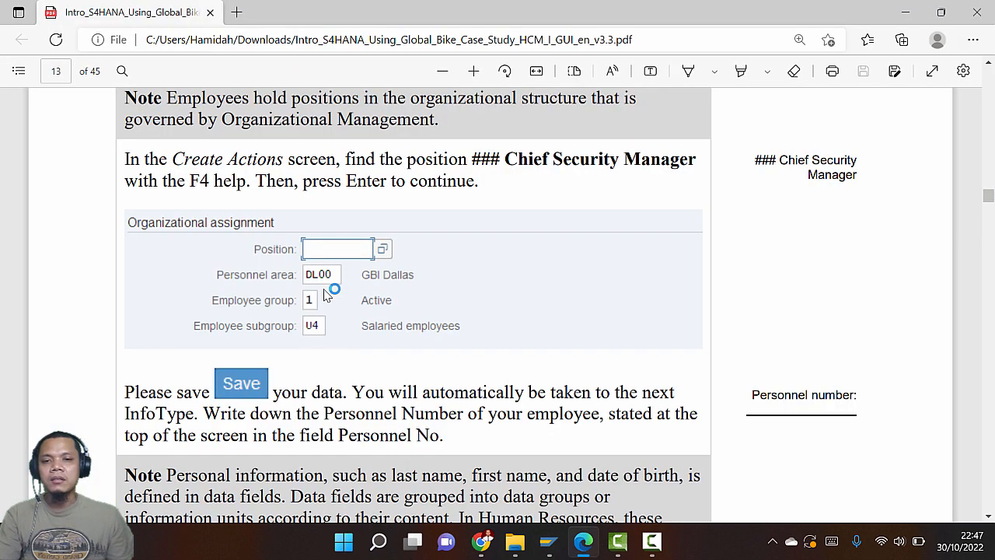
pyautogui.hotkey('alt', 'Tab')
pyautogui.press('F4')
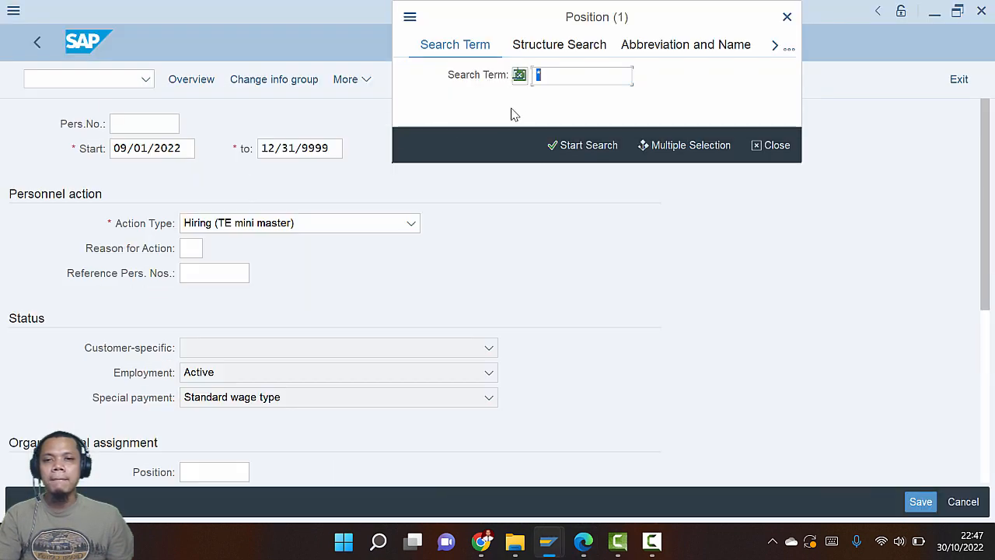
# Search positions with '030*' and pick 030 Chief Security Manager (50004491)
pyautogui.hotkey('alt', 'Tab')
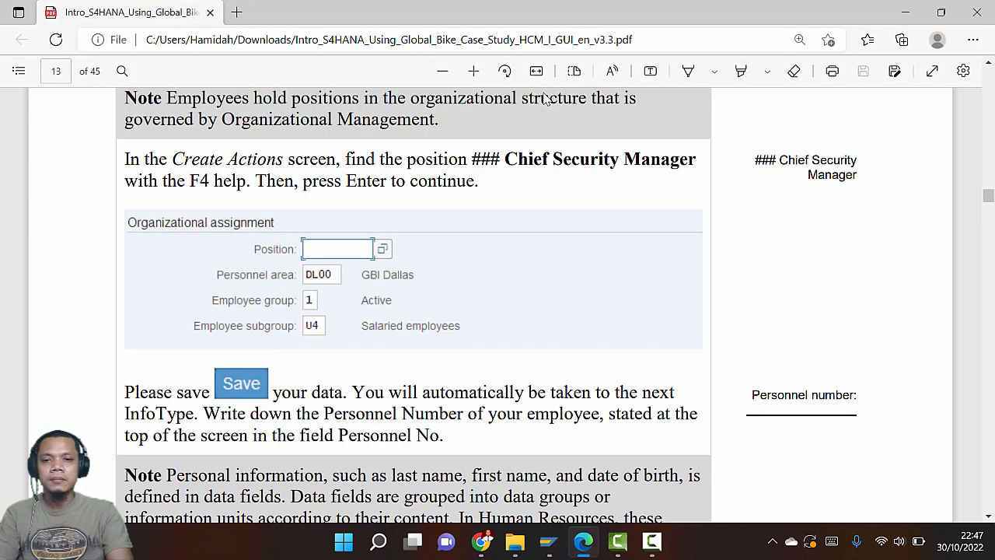
pyautogui.hotkey('alt', 'Tab')
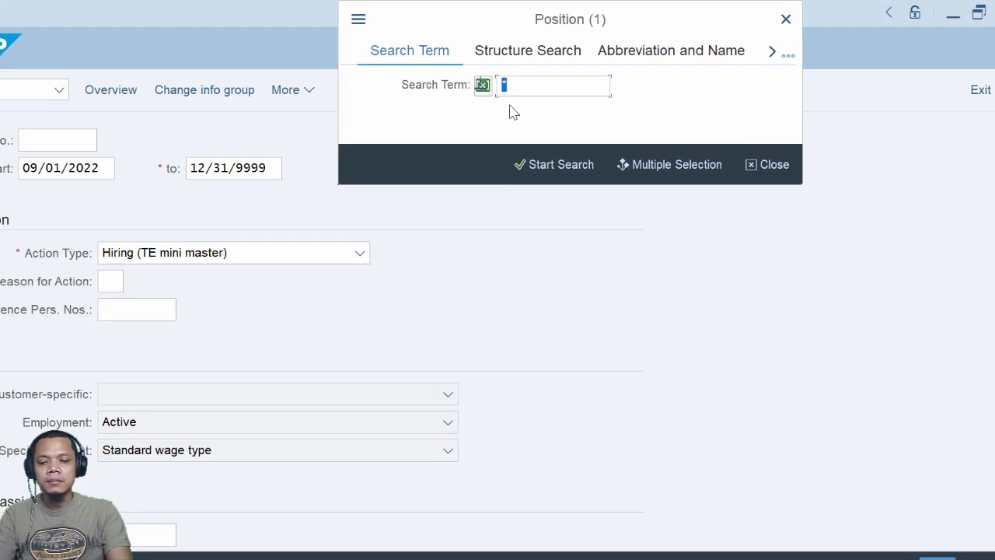
pyautogui.write('ch')
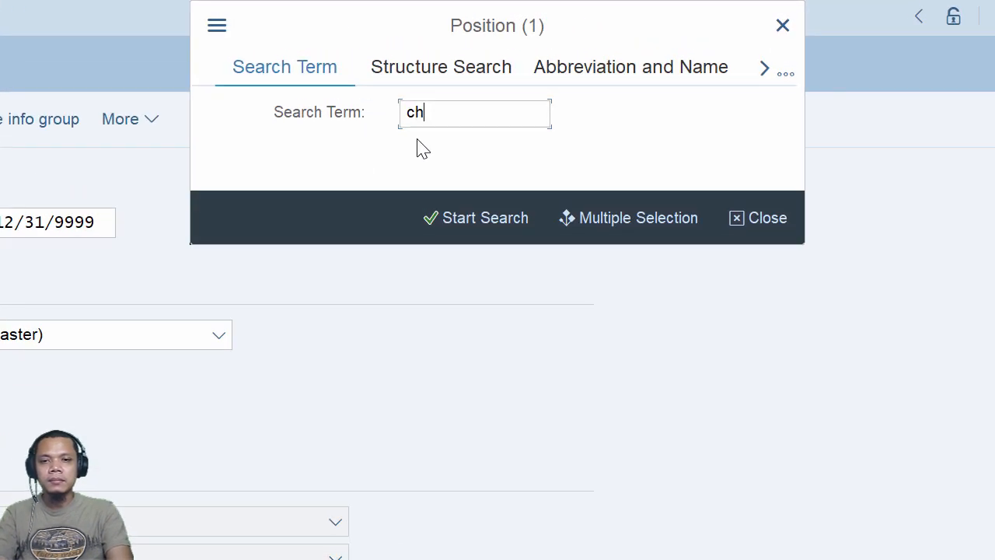
pyautogui.write('ief sec')
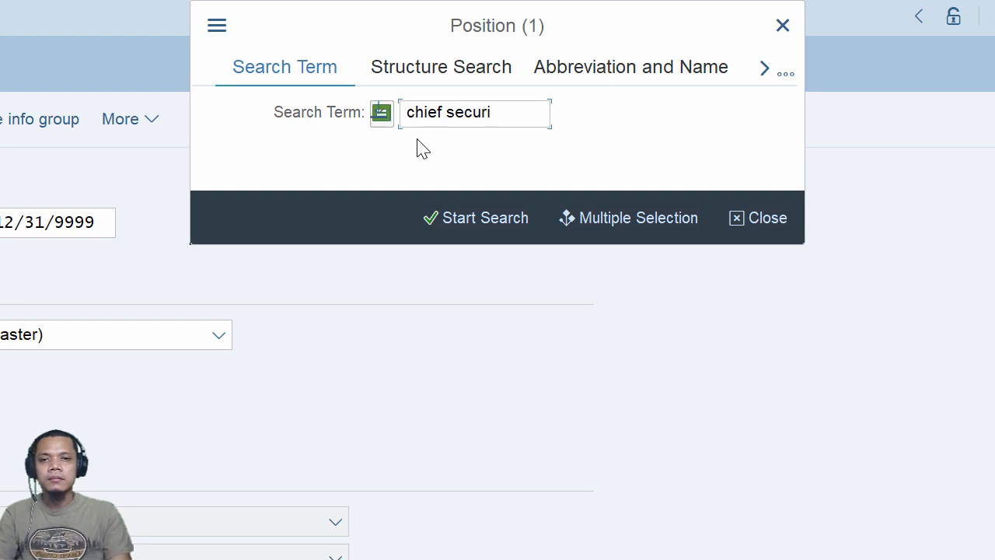
pyautogui.write('uri')
pyautogui.press('BackSpace')
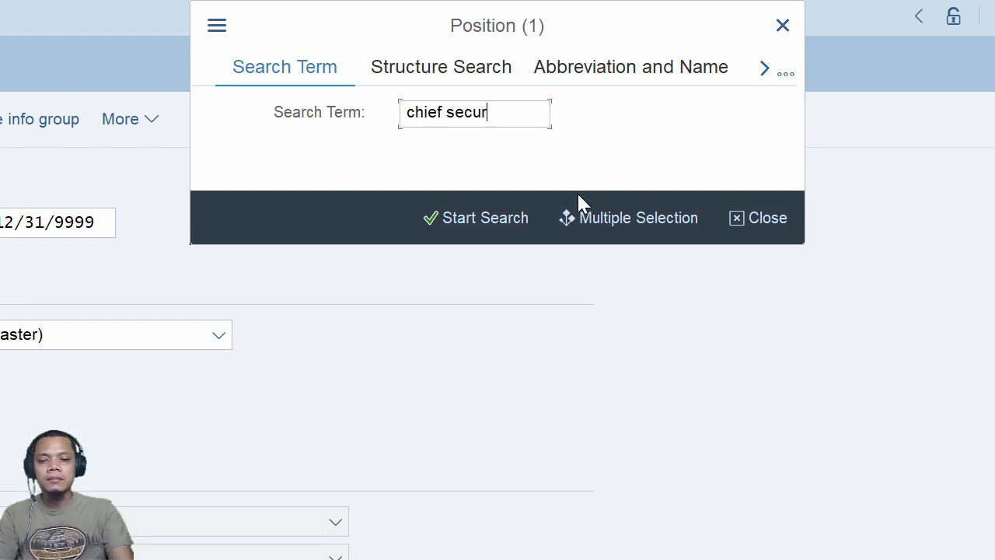
pyautogui.write('*')
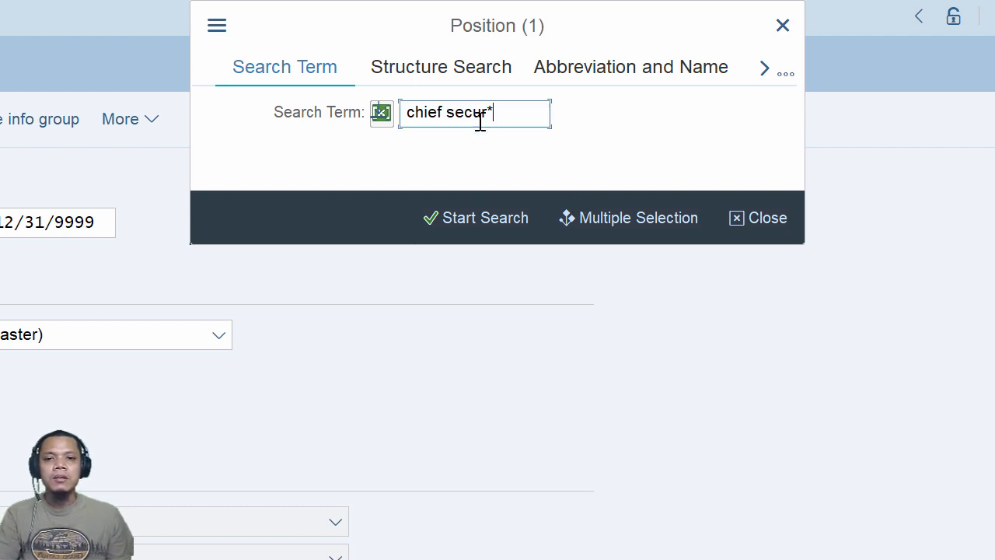
pyautogui.click(469, 220)
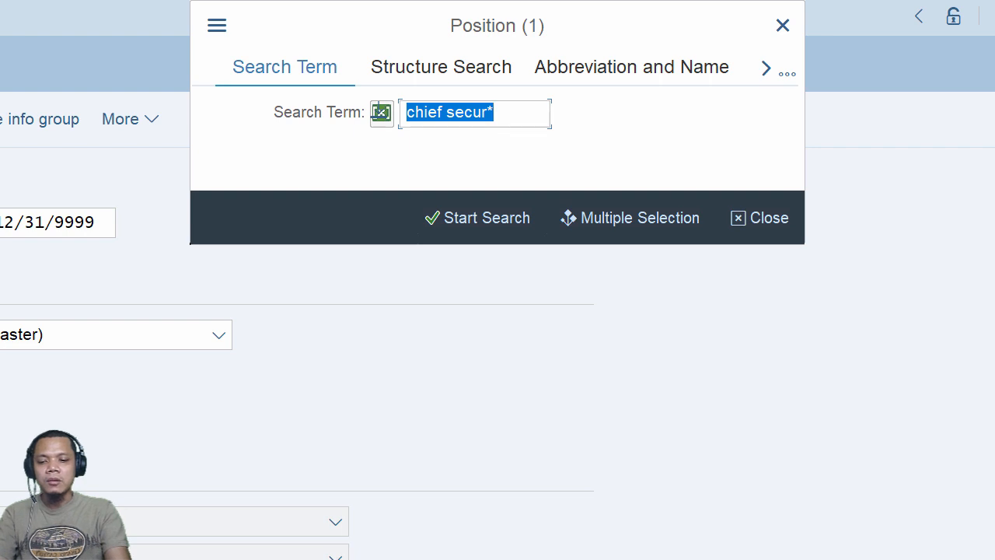
pyautogui.write('030*')
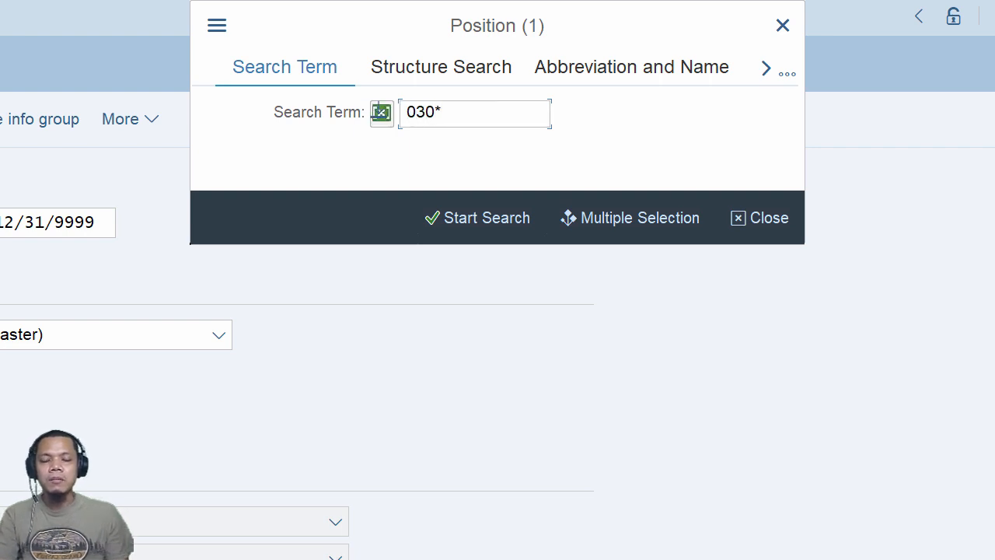
pyautogui.click(493, 228)
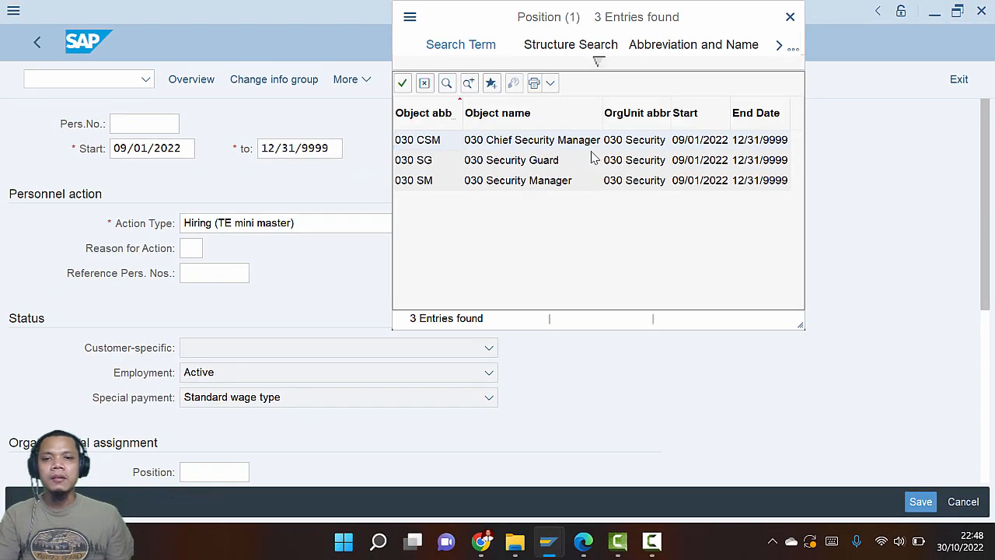
pyautogui.moveTo(498, 15); pyautogui.dragTo(435, 54)
pyautogui.doubleClick(453, 180)
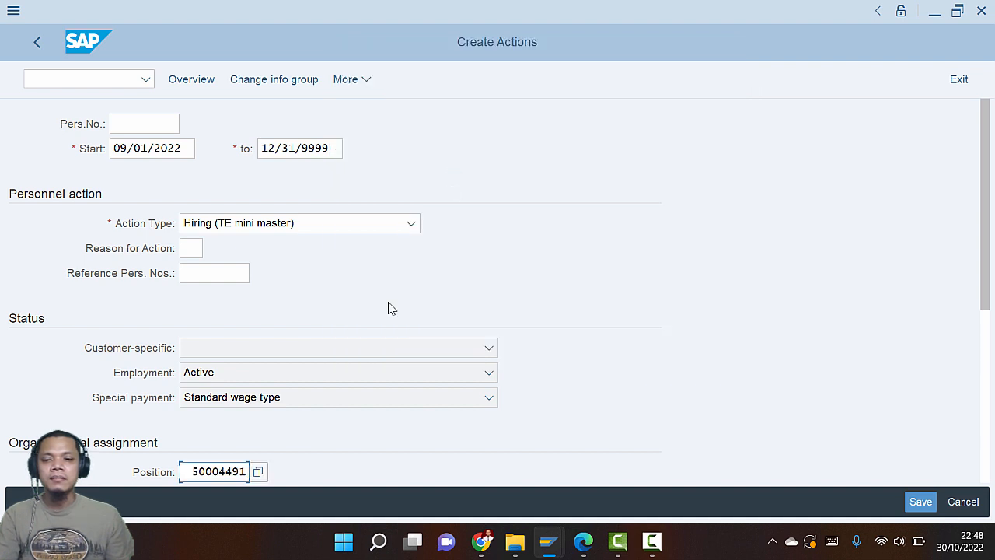
# Check the Create Actions entries against the guide and save the hiring action
pyautogui.scroll(-5, 381, 317)
pyautogui.scroll(-3, 262, 338)
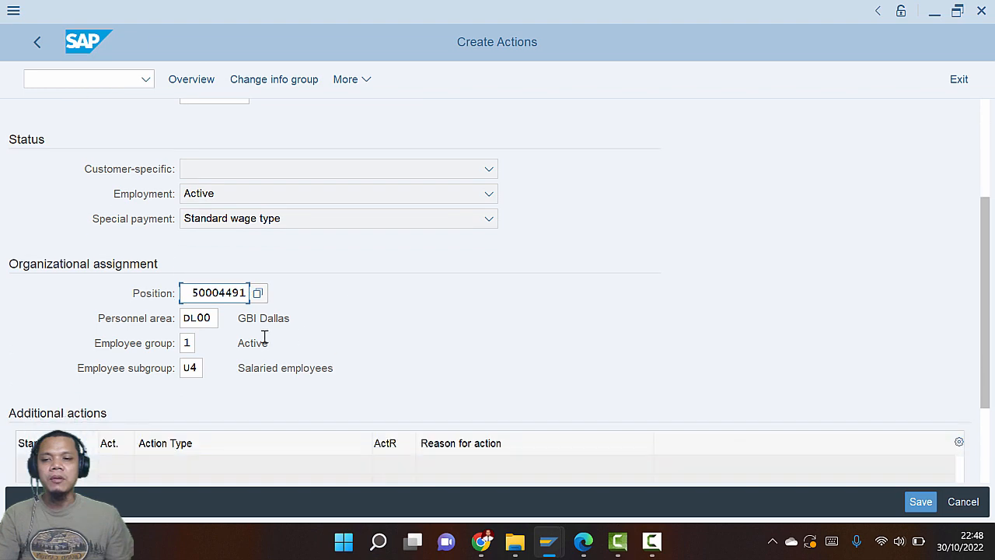
pyautogui.hotkey('alt', 'Tab')
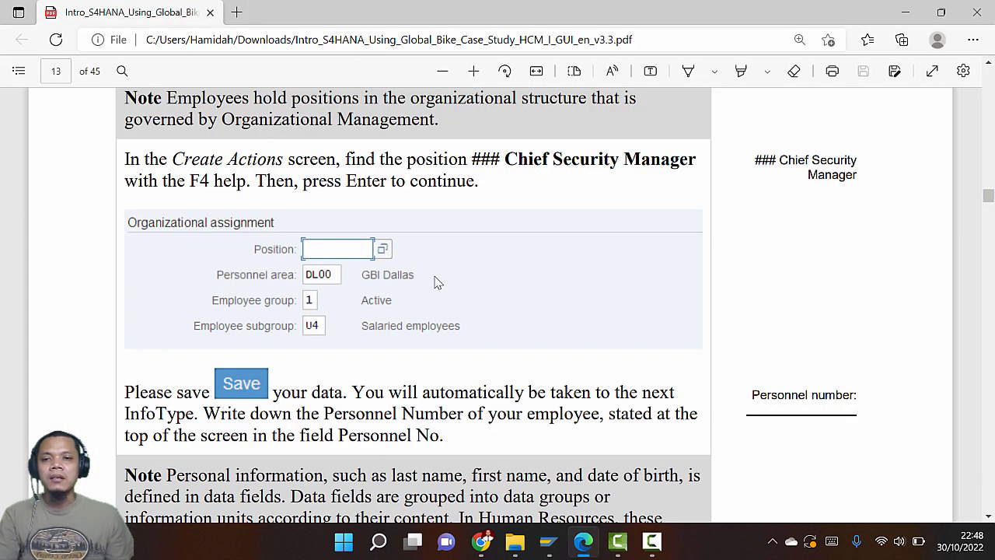
pyautogui.hotkey('alt', 'Tab')
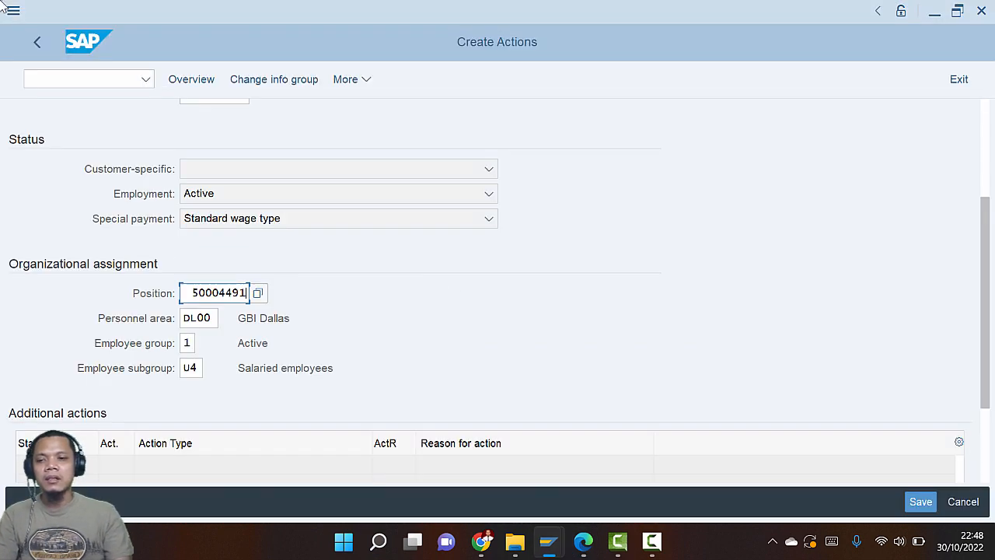
pyautogui.hotkey('alt', 'Tab')
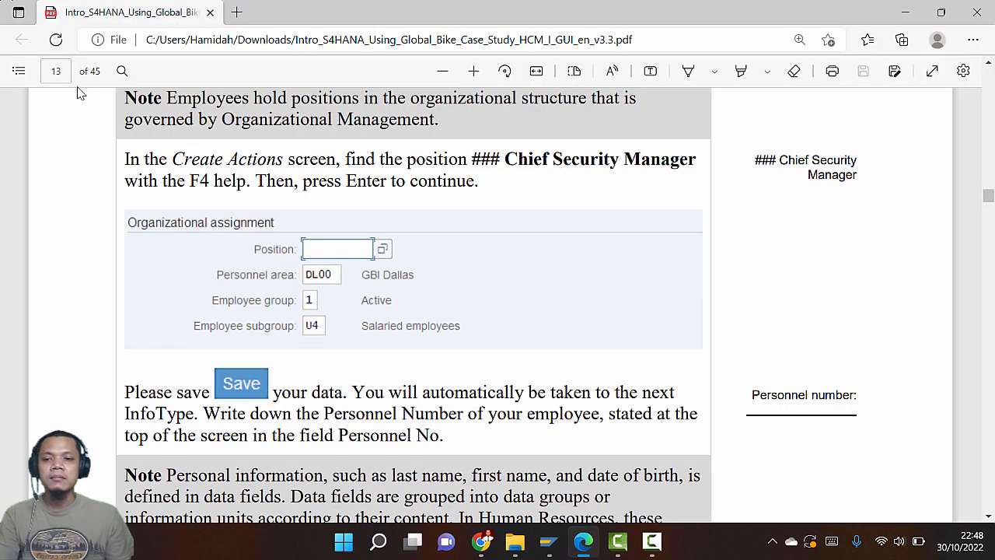
pyautogui.scroll(-4, 225, 327)
pyautogui.scroll(2, 224, 326)
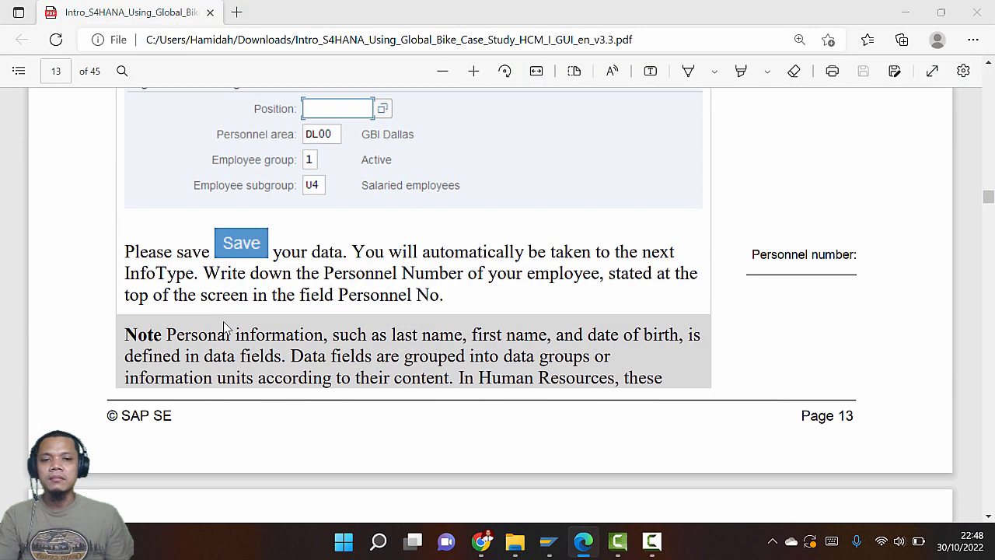
pyautogui.hotkey('alt', 'Tab')
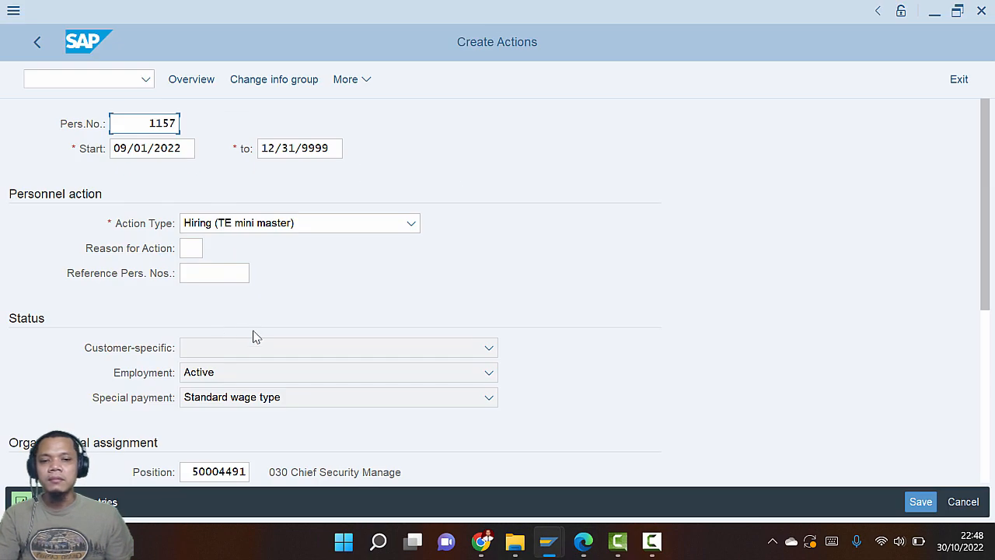
pyautogui.hotkey('alt', 'Tab')
pyautogui.hotkey('alt', 'Tab')
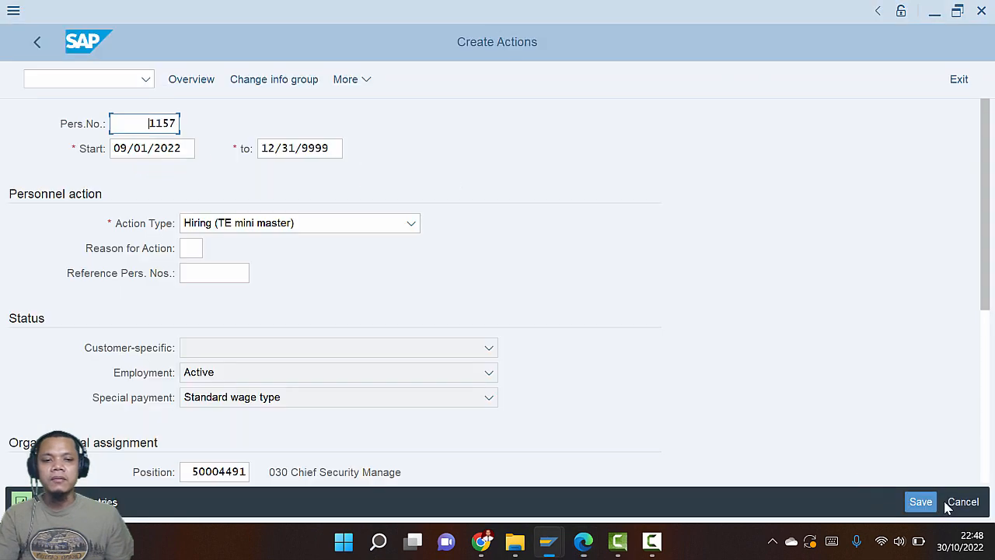
pyautogui.click(933, 502)
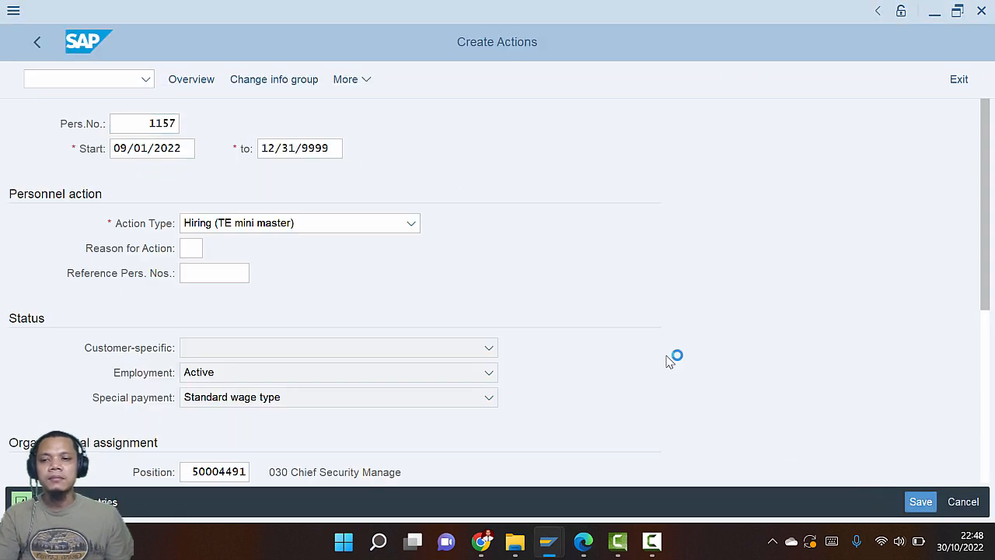
# Read the case study's page 14 instructions for the Create Personal Data entries
pyautogui.hotkey('alt', 'Tab')
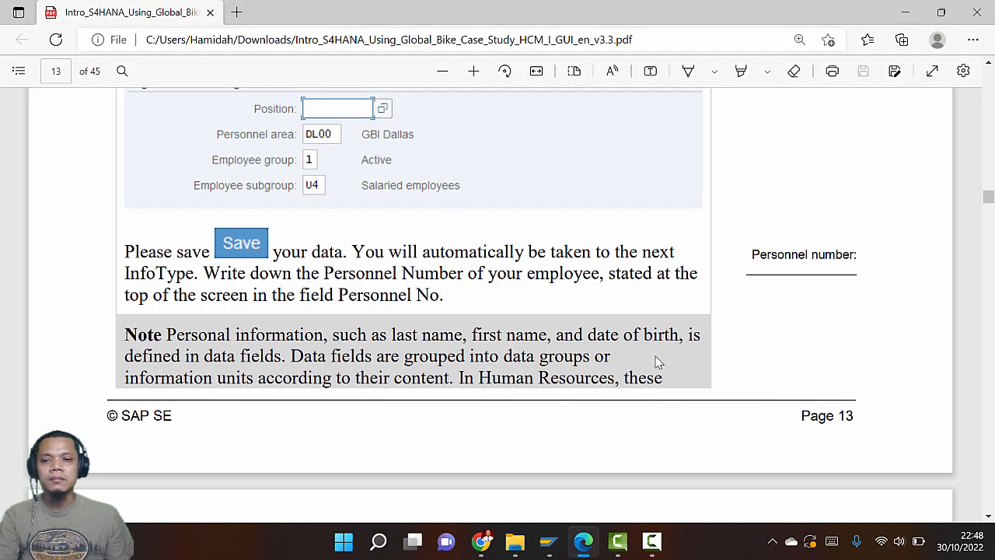
pyautogui.scroll(-6, 654, 356)
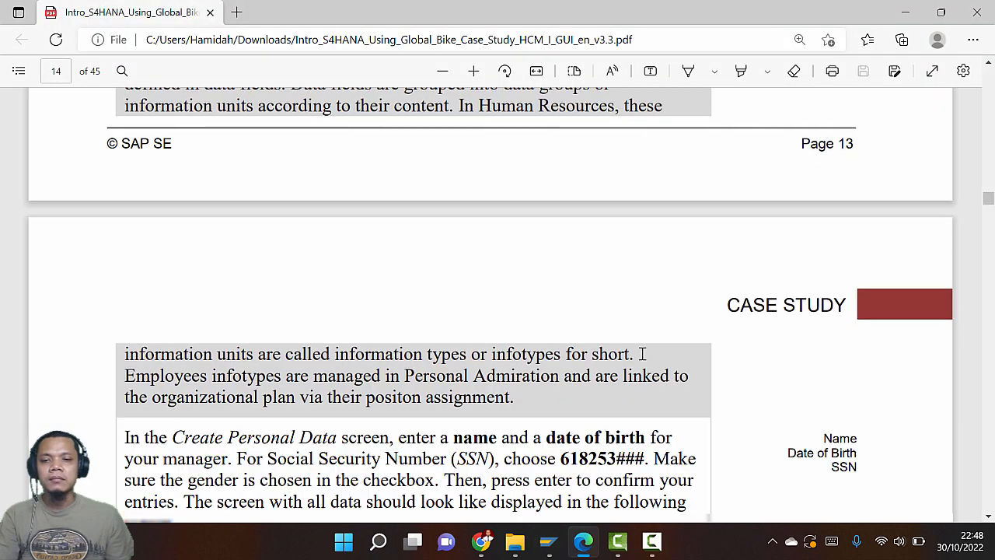
pyautogui.scroll(3, 640, 360)
pyautogui.scroll(3, 636, 354)
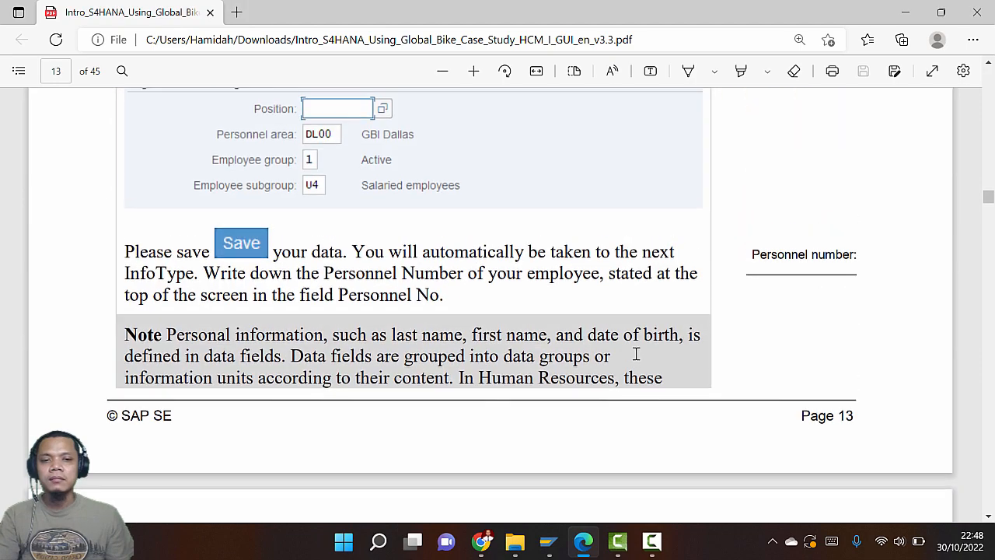
pyautogui.scroll(-3, 635, 351)
pyautogui.scroll(-2, 636, 360)
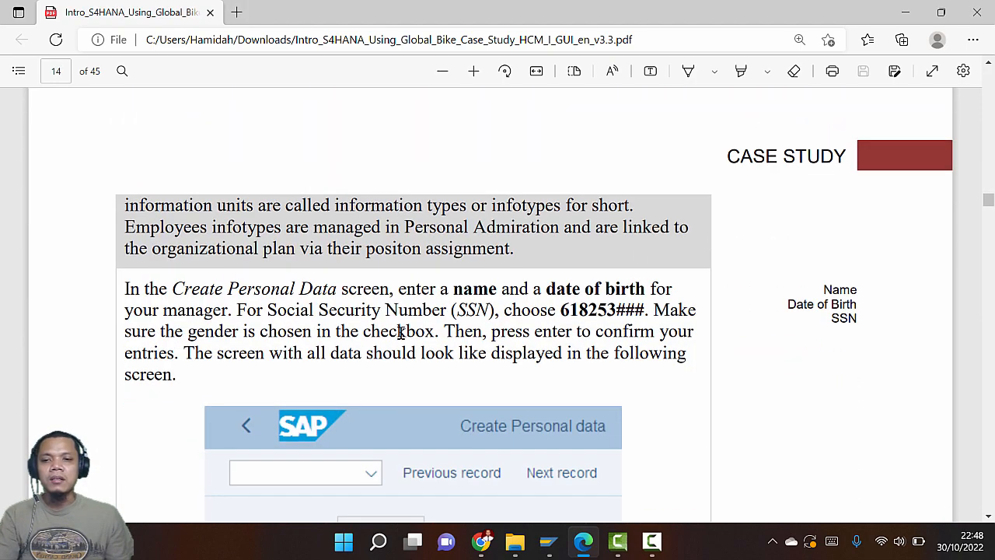
pyautogui.hotkey('alt', 'Tab')
pyautogui.hotkey('alt', 'Tab')
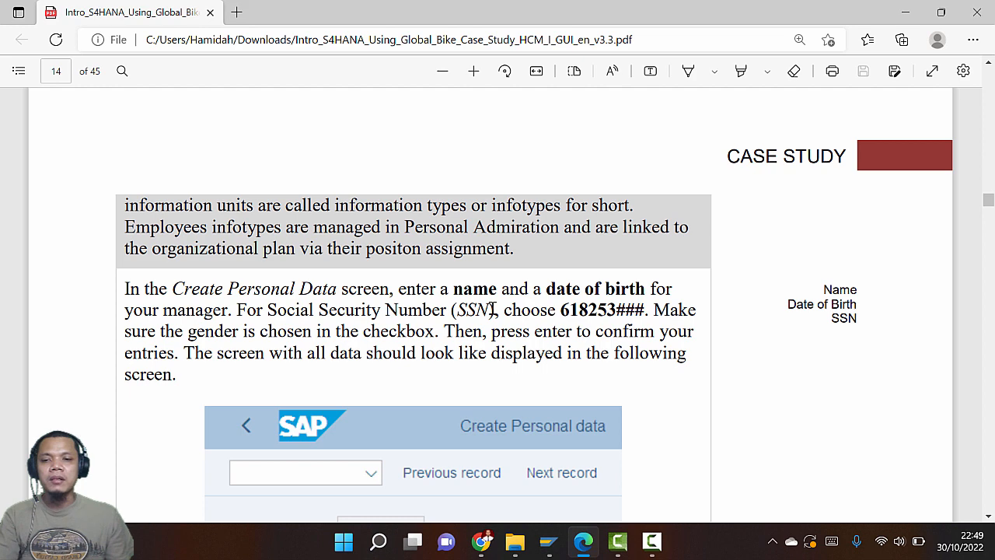
pyautogui.scroll(-1, 492, 309)
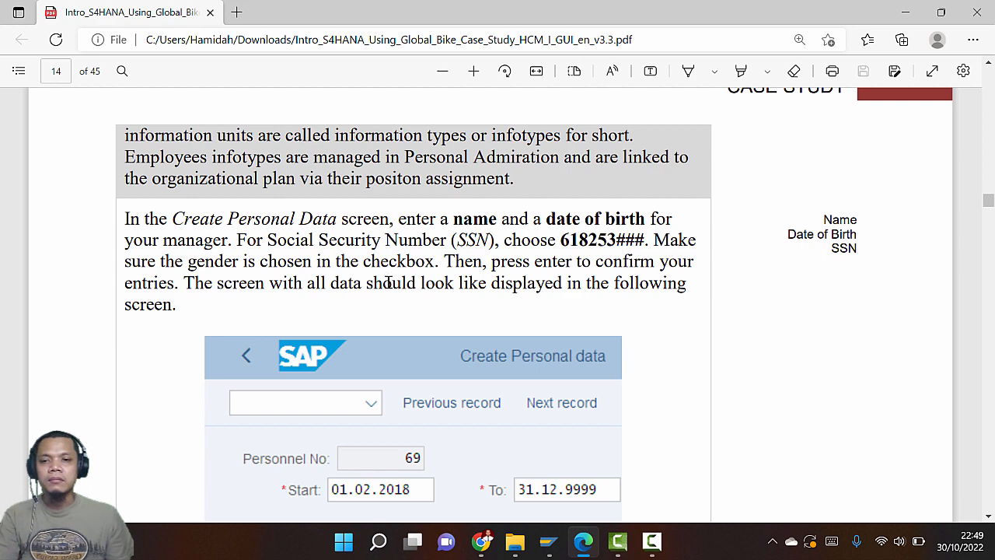
pyautogui.scroll(-4, 389, 282)
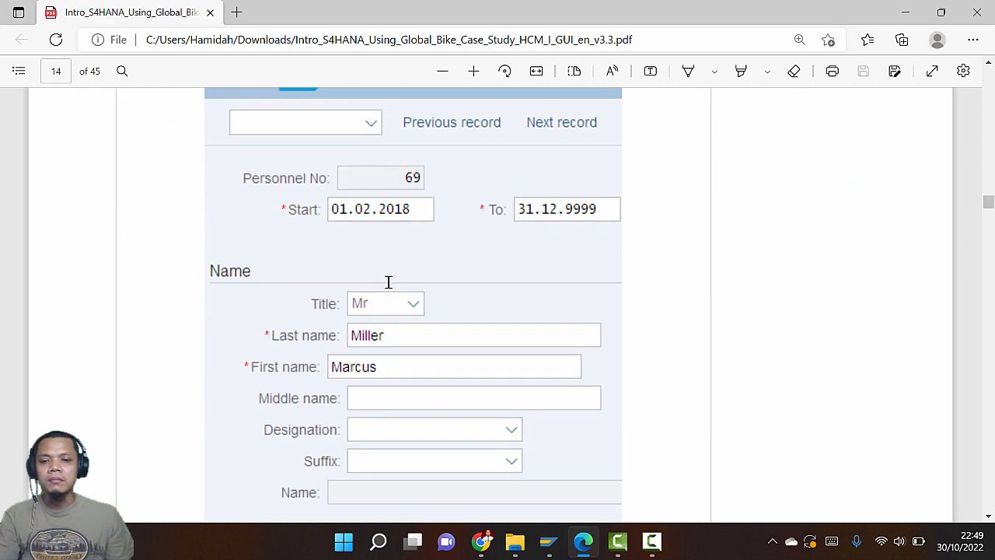
pyautogui.scroll(2, 388, 282)
pyautogui.scroll(-1, 389, 283)
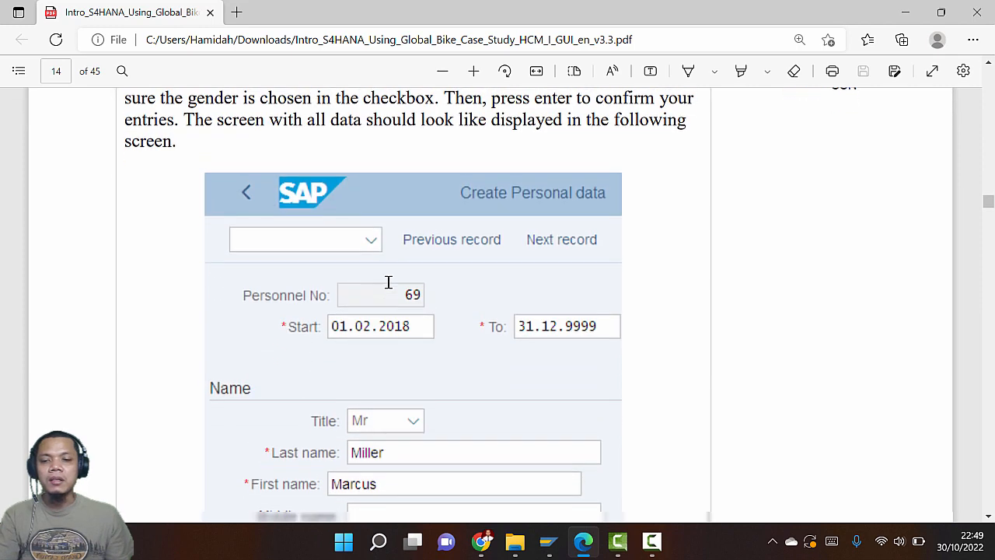
# Set the title to Mr and enter the new hire's last and first names
pyautogui.hotkey('alt', 'Tab')
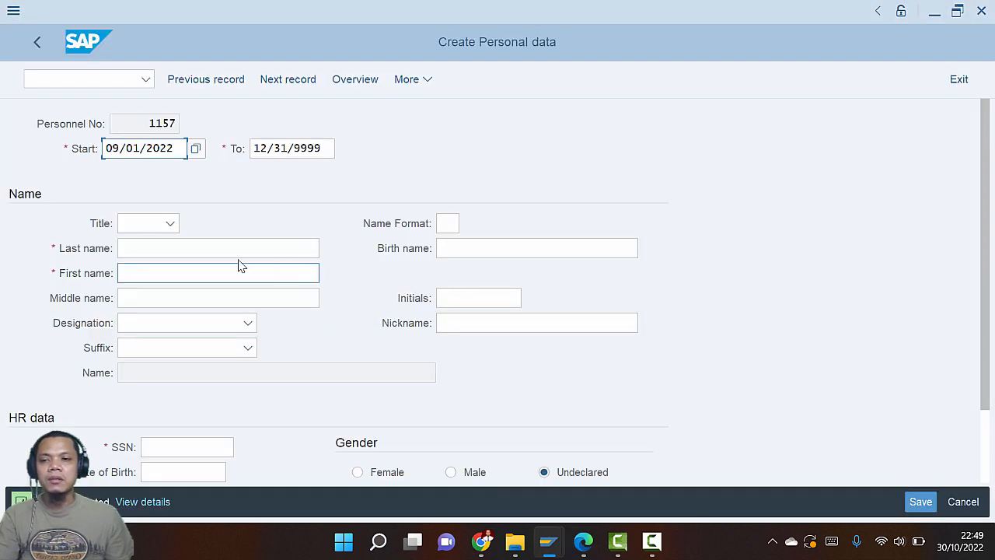
pyautogui.click(170, 224)
pyautogui.click(153, 246)
pyautogui.click(175, 248)
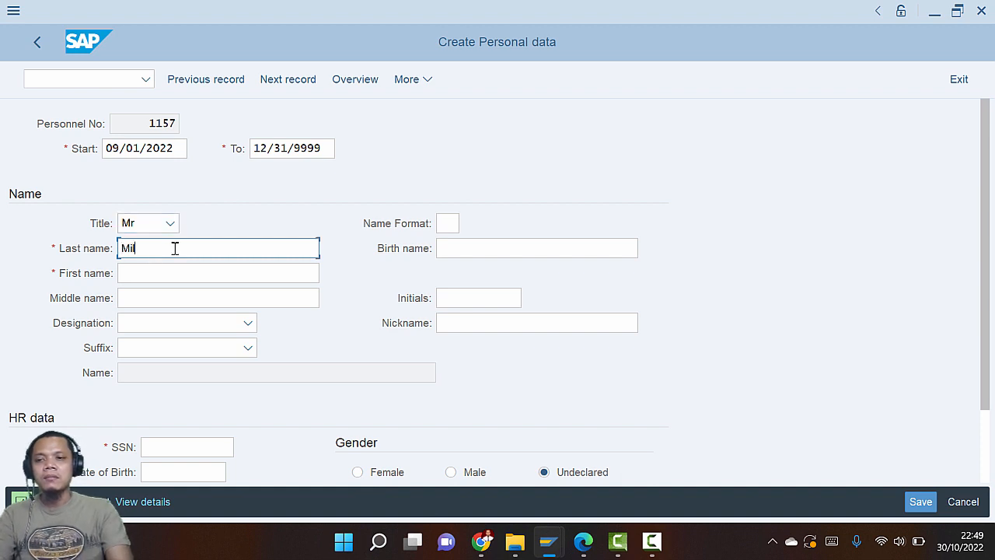
pyautogui.press('Tab')
pyautogui.press('Tab')
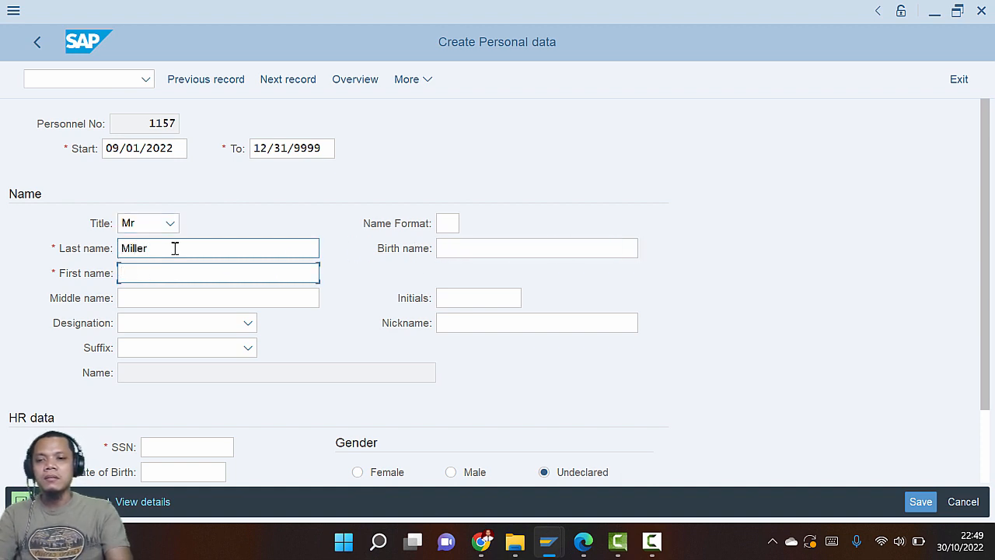
# Review the case study guide's name, birth date and SSN instructions
pyautogui.hotkey('alt', 'Tab')
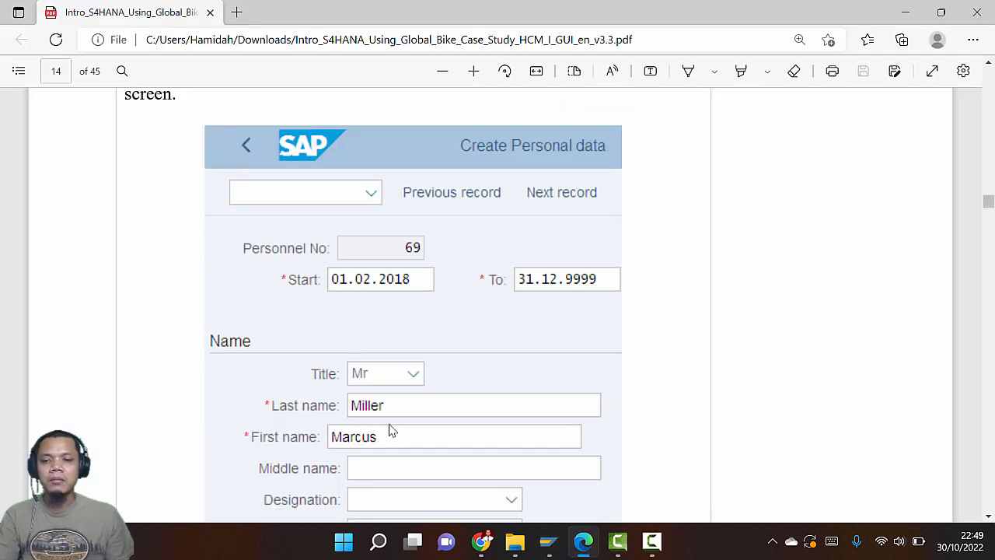
pyautogui.scroll(3, 389, 430)
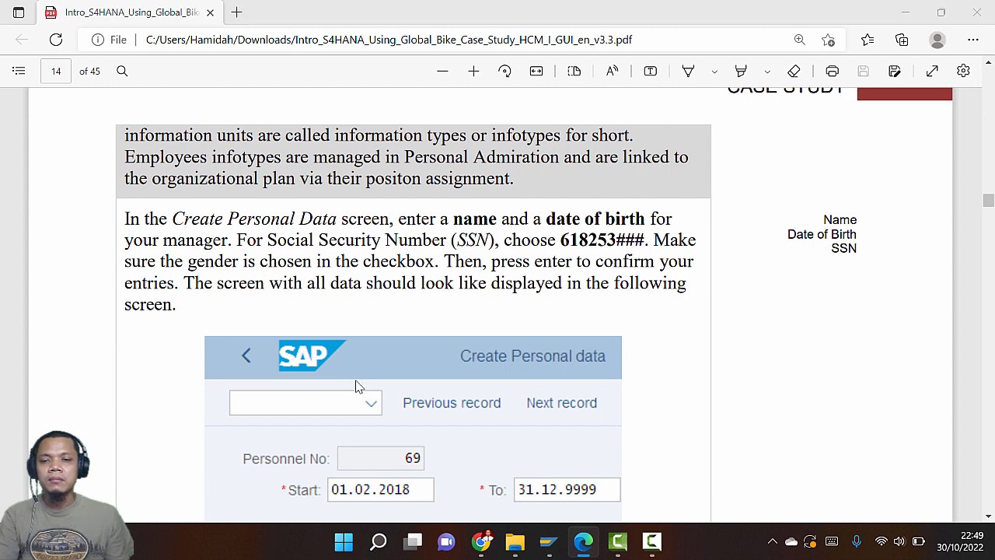
pyautogui.hotkey('alt', 'Tab')
pyautogui.hotkey('alt', 'Tab')
pyautogui.scroll(-2, 393, 389)
pyautogui.scroll(-2, 394, 390)
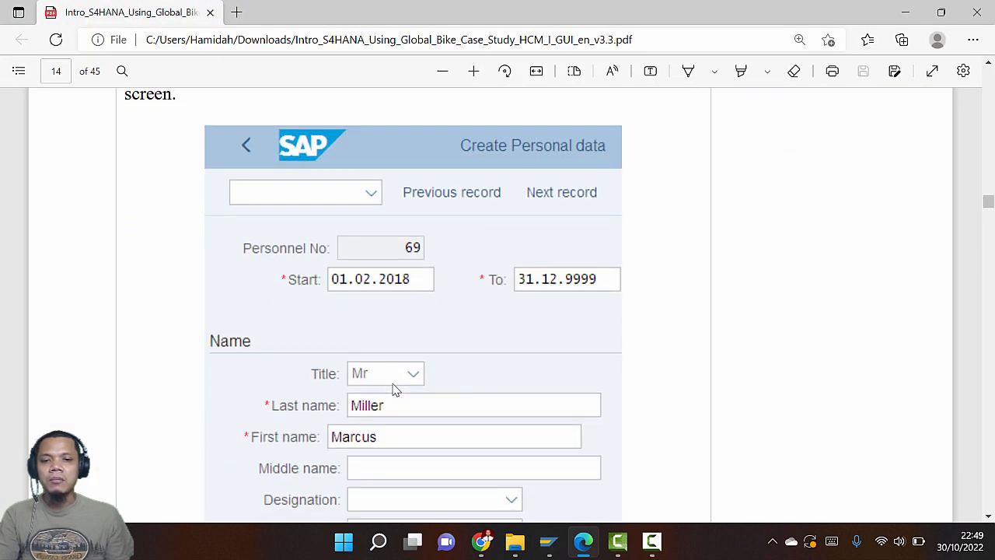
pyautogui.hotkey('alt', 'Tab')
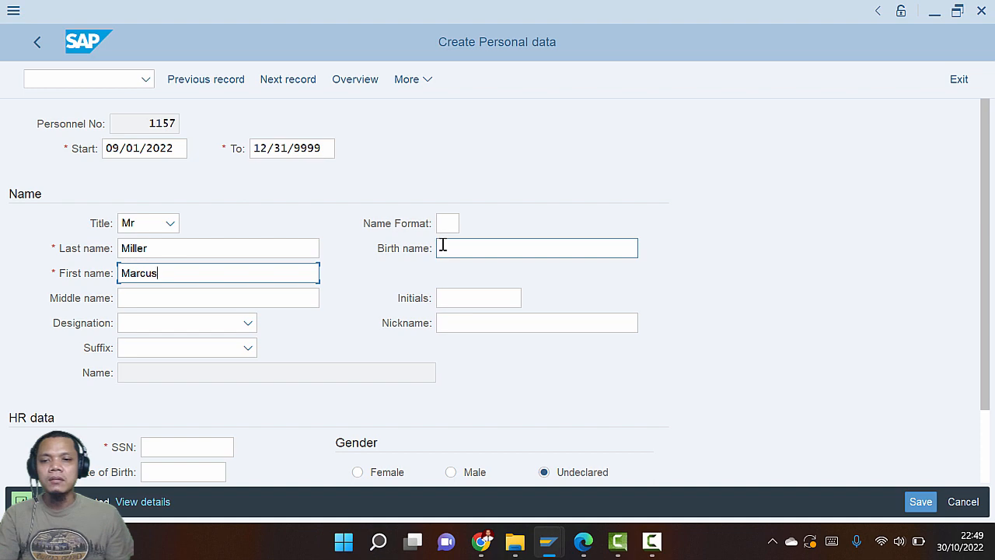
pyautogui.scroll(-1, 276, 319)
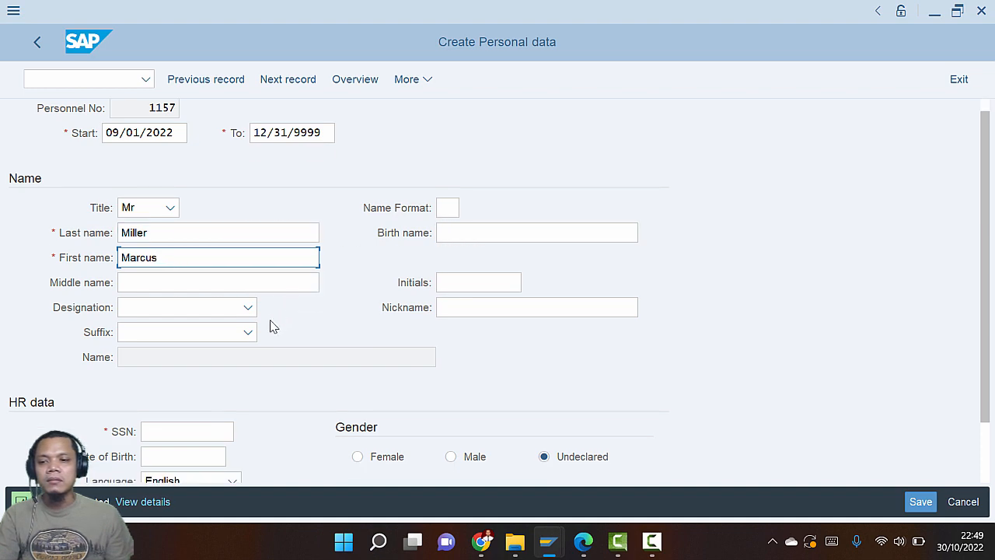
pyautogui.hotkey('alt', 'Tab')
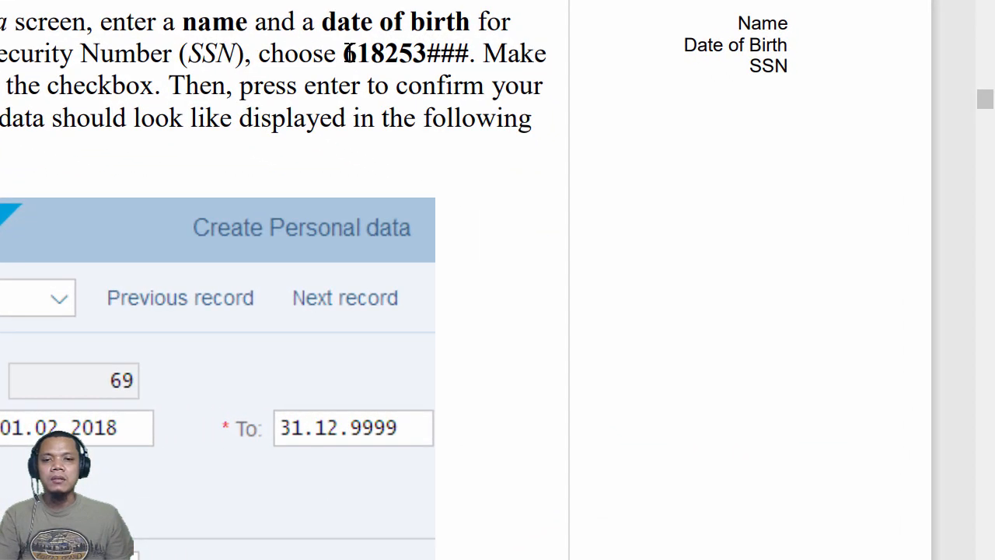
# Fill the SSN field with the copied case study prefix plus three digits
pyautogui.moveTo(561, 169); pyautogui.dragTo(609, 173)
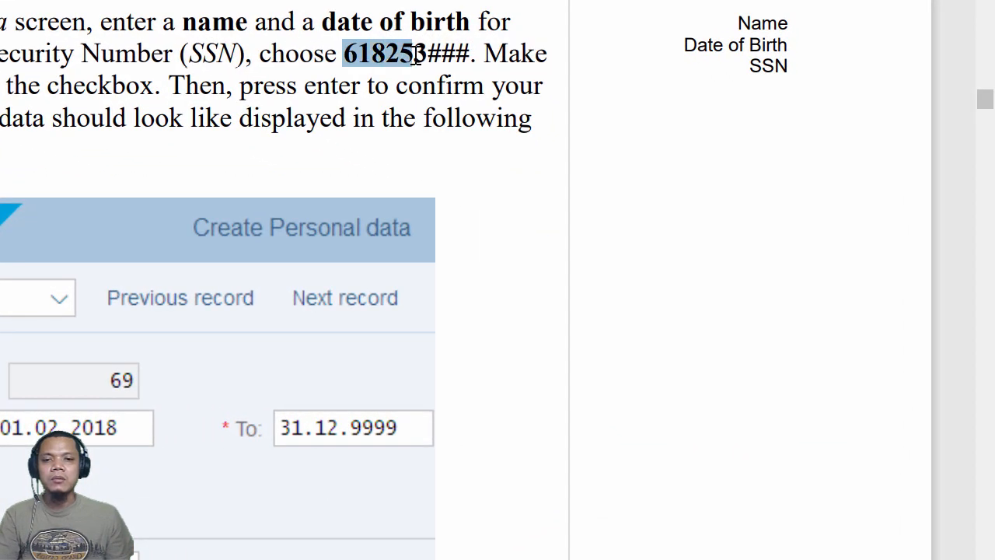
pyautogui.moveTo(418, 56); pyautogui.dragTo(427, 56)
pyautogui.hotkey('ctrl', 'c')
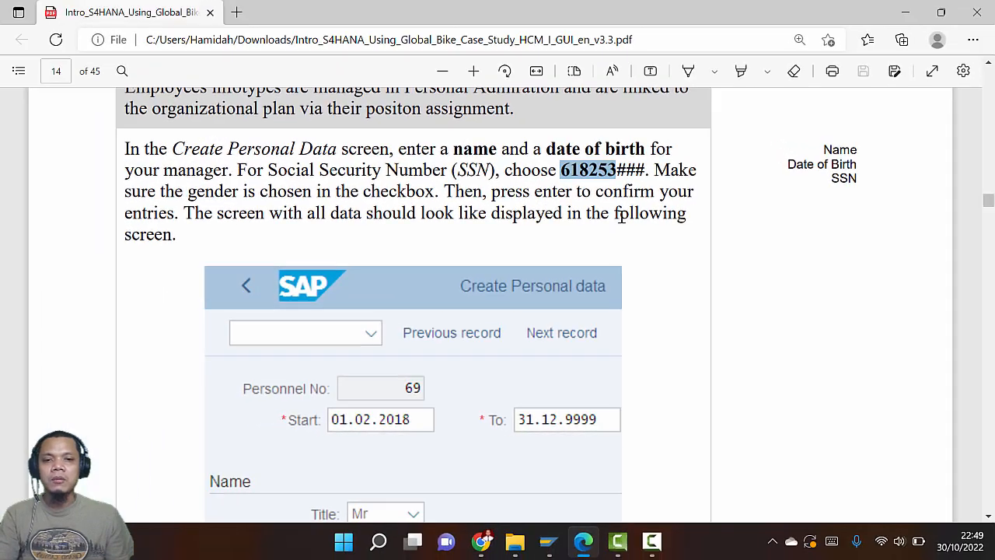
pyautogui.hotkey('alt', 'Tab')
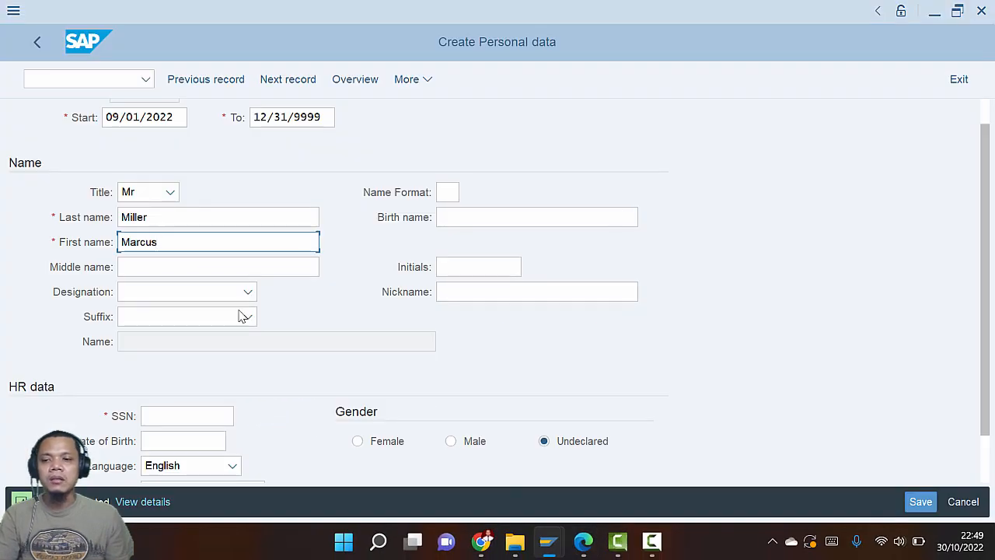
pyautogui.click(200, 414)
pyautogui.hotkey('ctrl', 'v')
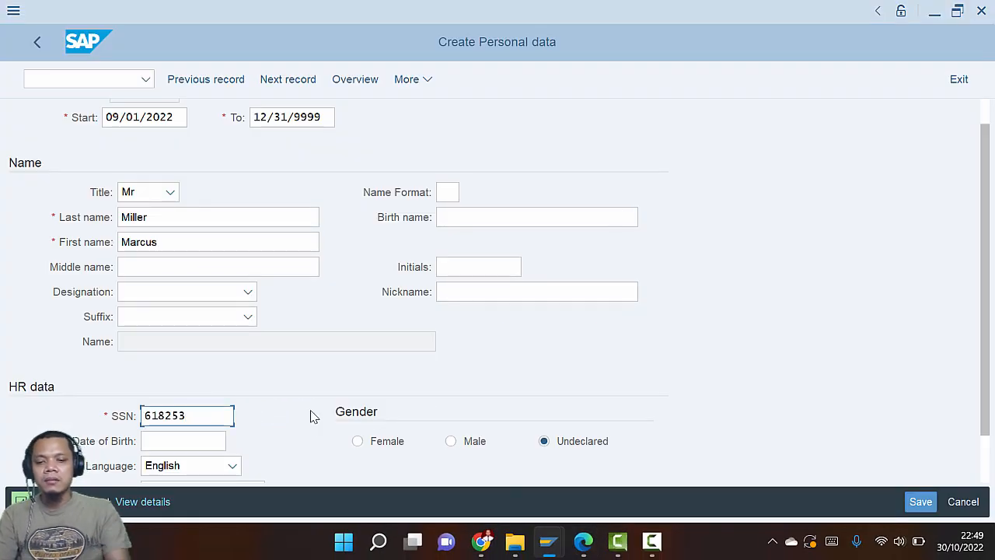
pyautogui.write('030')
# Set the new hire's gender to Male, checking the guide
pyautogui.hotkey('alt', 'Tab')
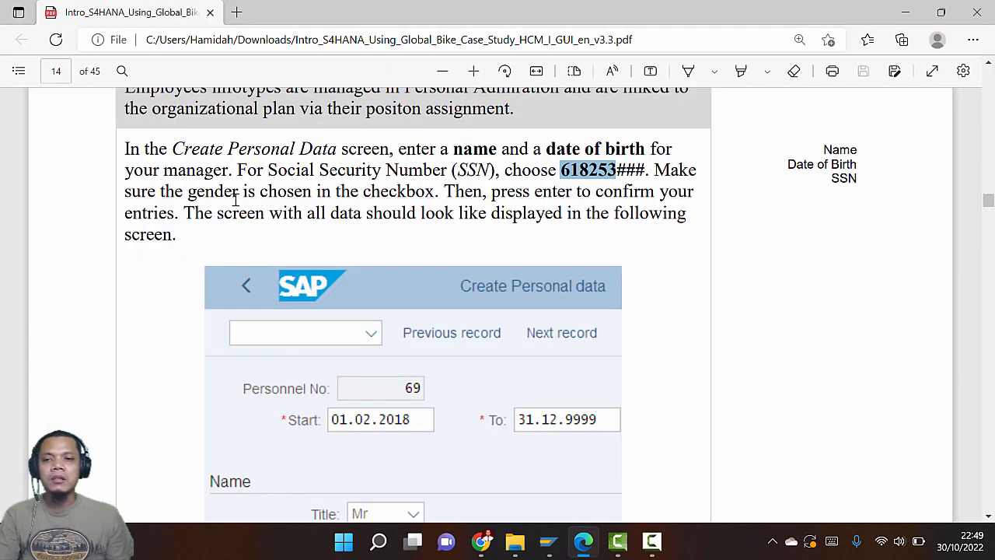
pyautogui.hotkey('alt', 'Tab')
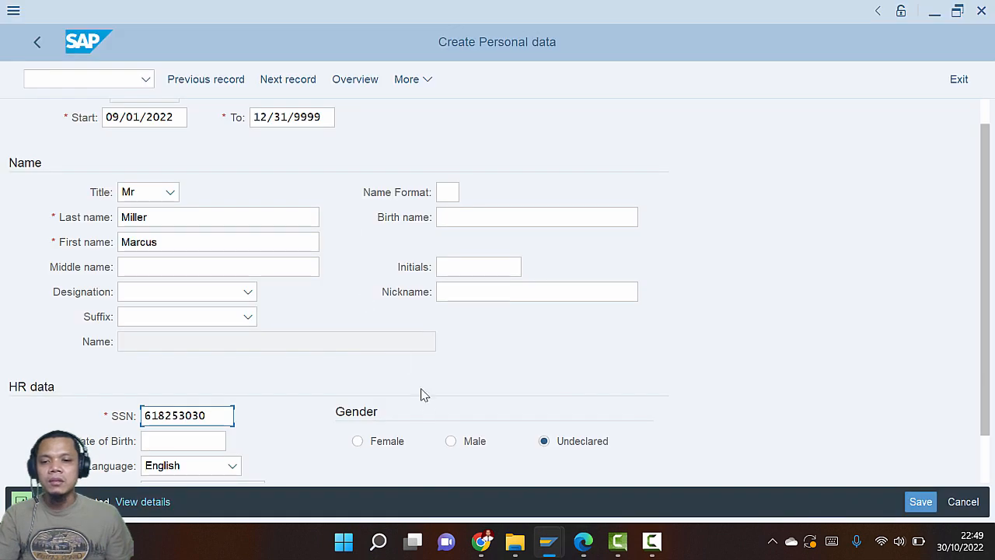
pyautogui.scroll(-1, 420, 392)
pyautogui.scroll(-1, 420, 392)
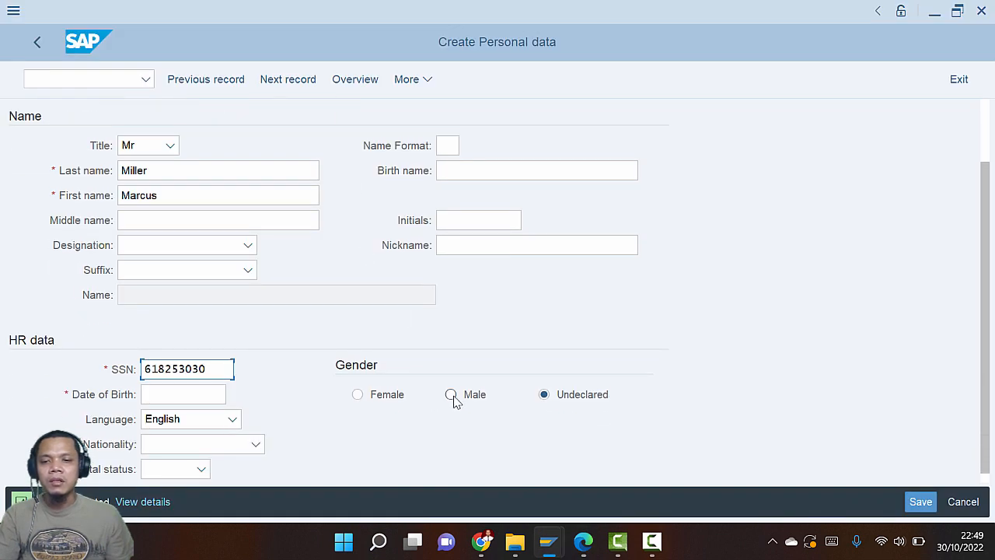
pyautogui.click(454, 397)
pyautogui.hotkey('alt', 'Tab')
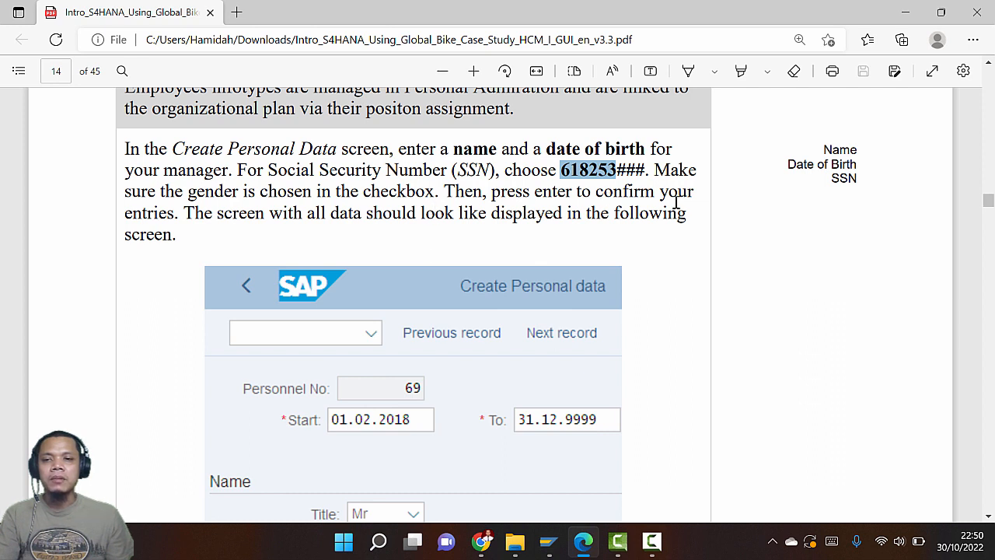
pyautogui.hotkey('alt', 'Tab')
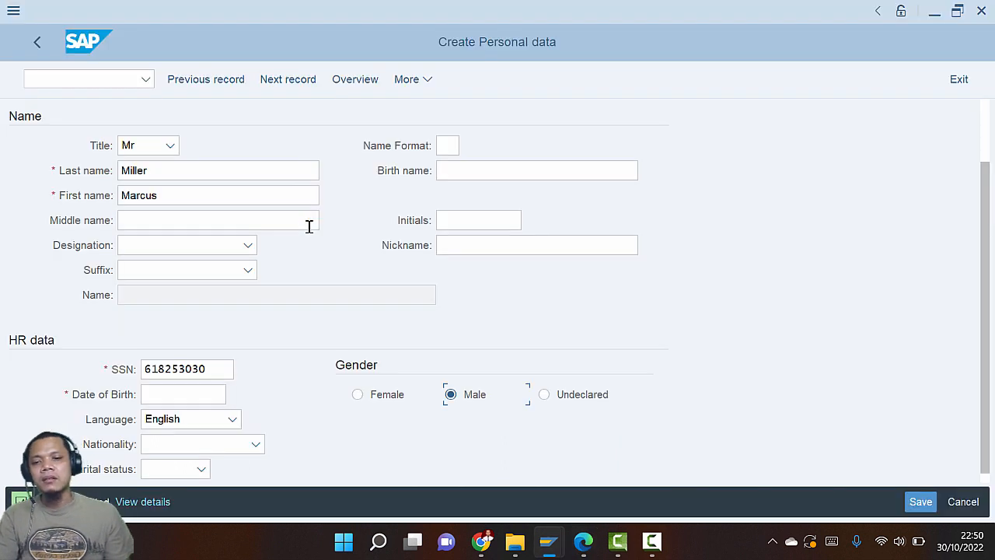
pyautogui.click(202, 196)
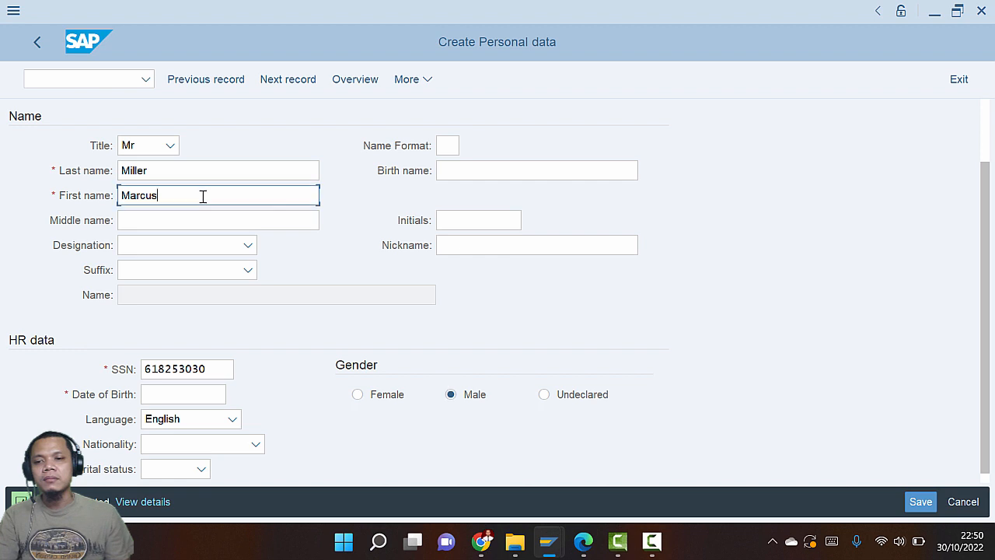
pyautogui.press('Return')
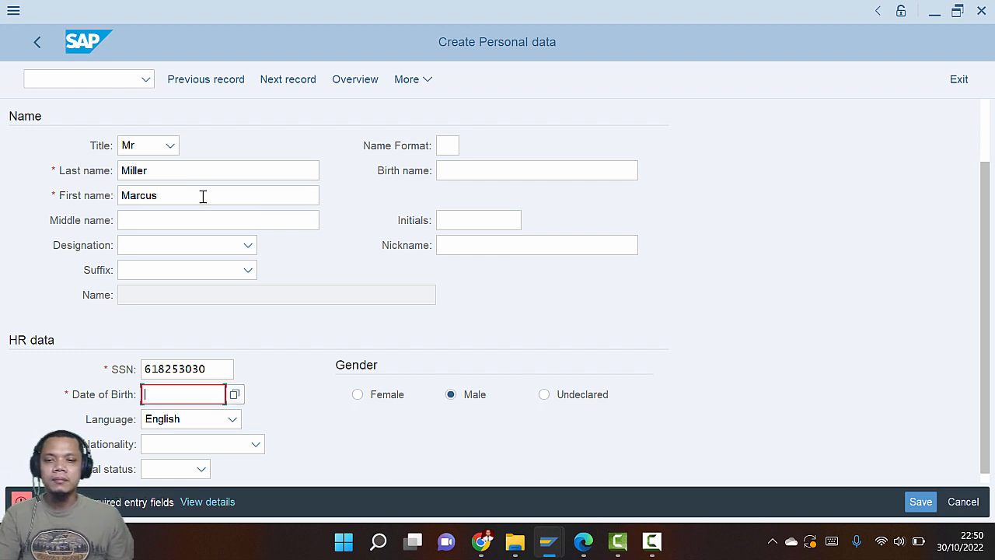
pyautogui.scroll(-1, 453, 360)
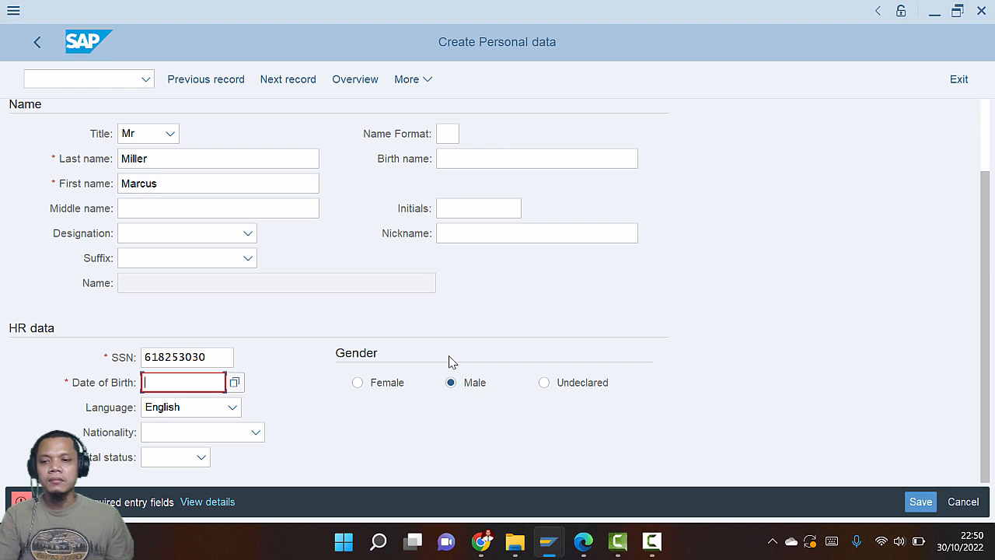
pyautogui.hotkey('alt', 'Tab')
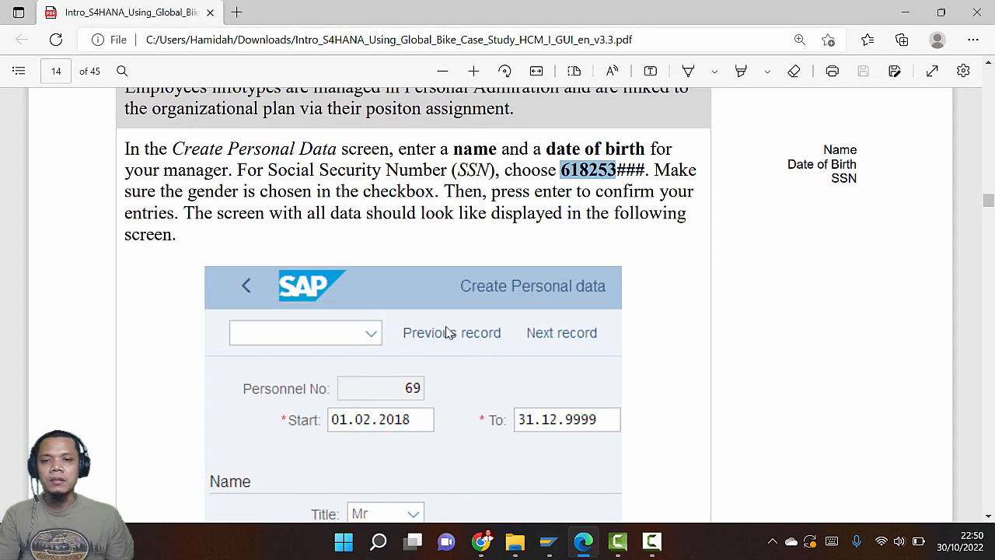
pyautogui.scroll(-3, 449, 332)
pyautogui.scroll(-2, 449, 332)
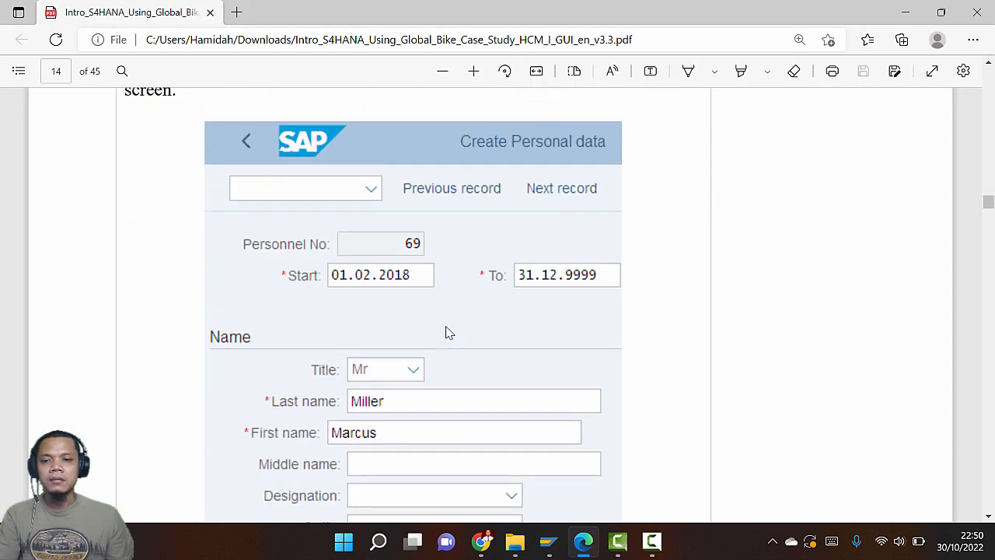
pyautogui.hotkey('alt', 'Tab')
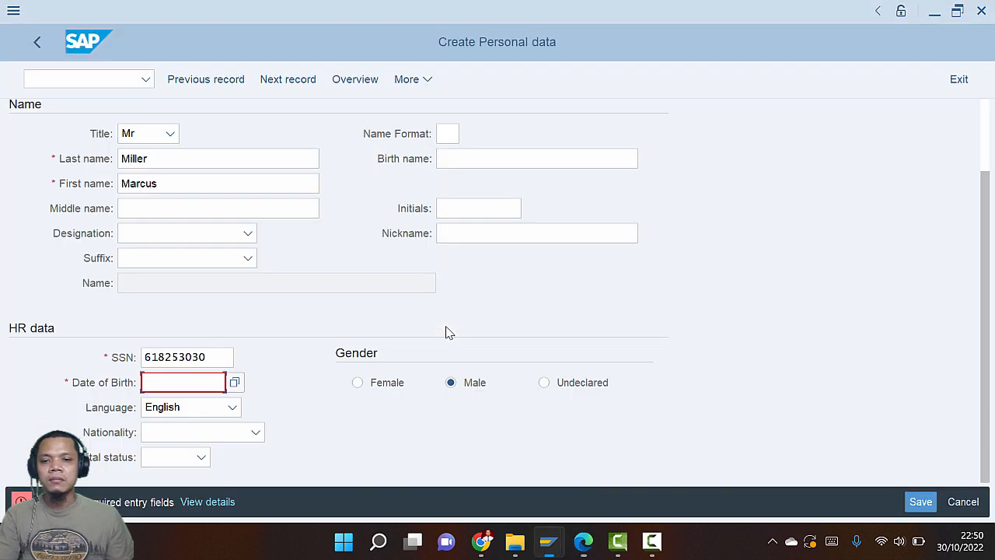
pyautogui.hotkey('alt', 'Tab')
pyautogui.scroll(-9, 449, 333)
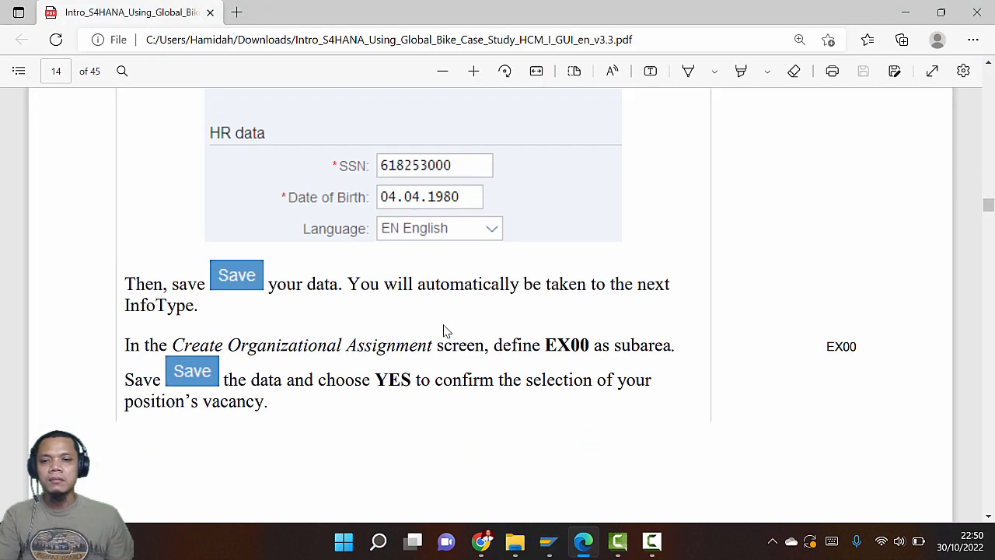
pyautogui.hotkey('alt', 'Tab')
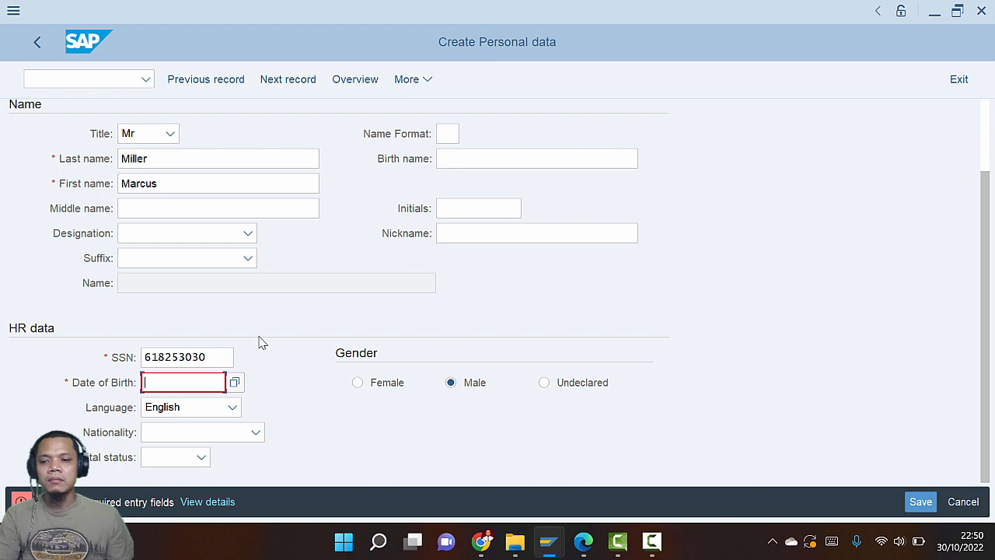
pyautogui.hotkey('alt', 'Tab')
pyautogui.scroll(9, 411, 353)
pyautogui.scroll(-7, 378, 351)
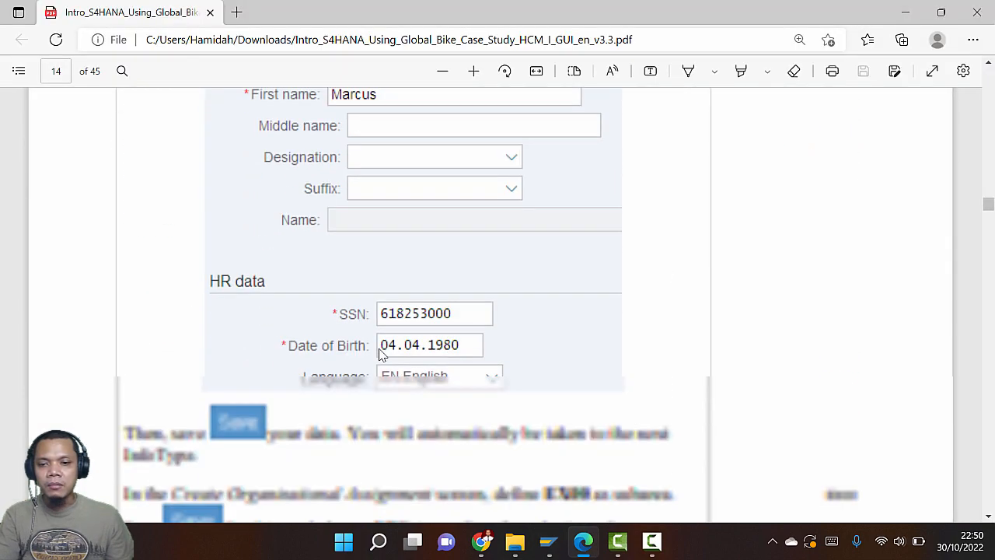
pyautogui.scroll(15, 378, 351)
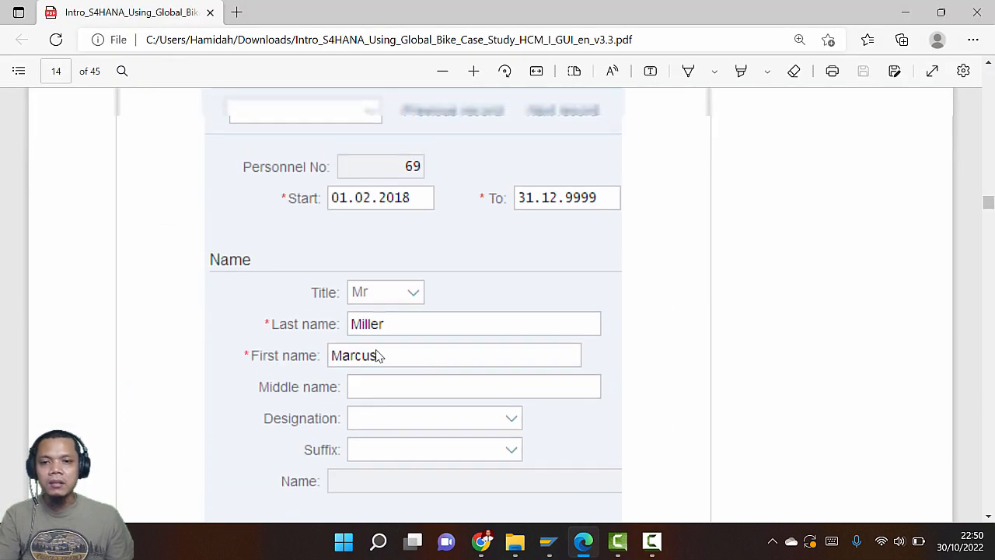
pyautogui.scroll(2, 375, 348)
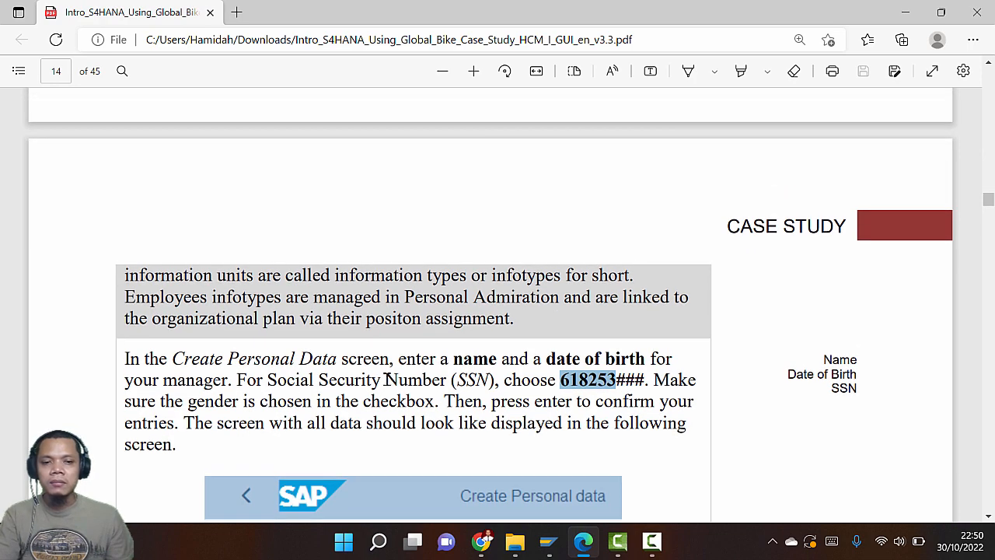
pyautogui.scroll(8, 386, 379)
pyautogui.scroll(-15, 387, 379)
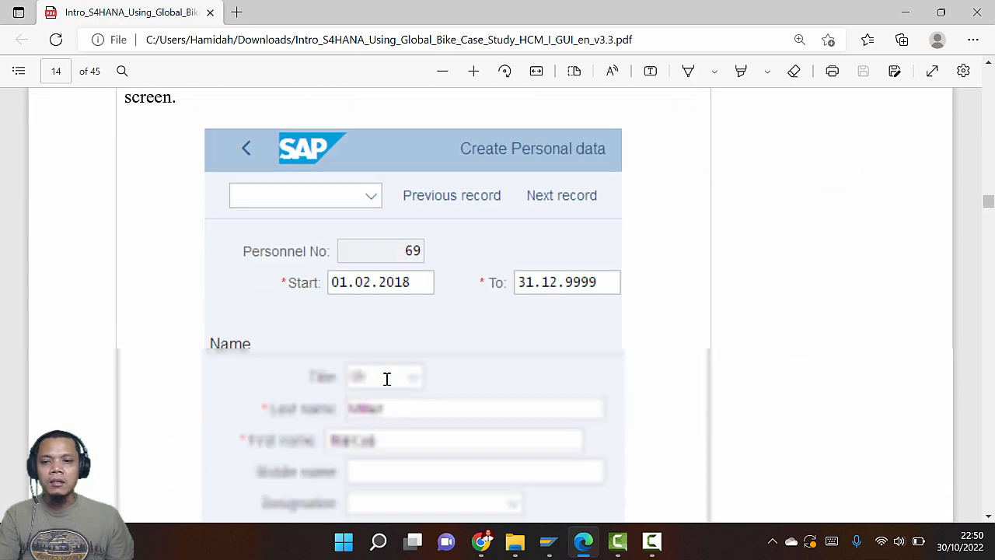
pyautogui.scroll(-6, 386, 379)
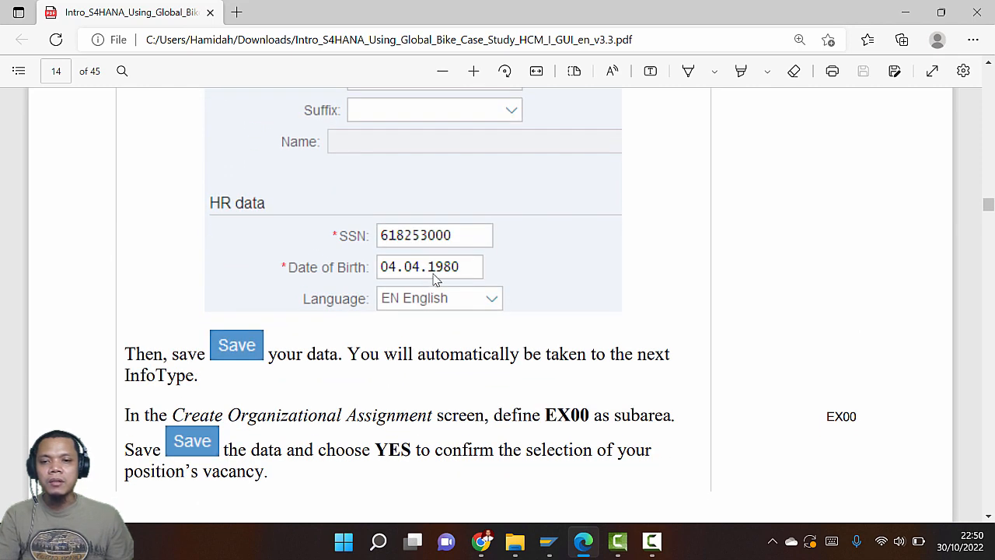
pyautogui.hotkey('alt', 'Tab')
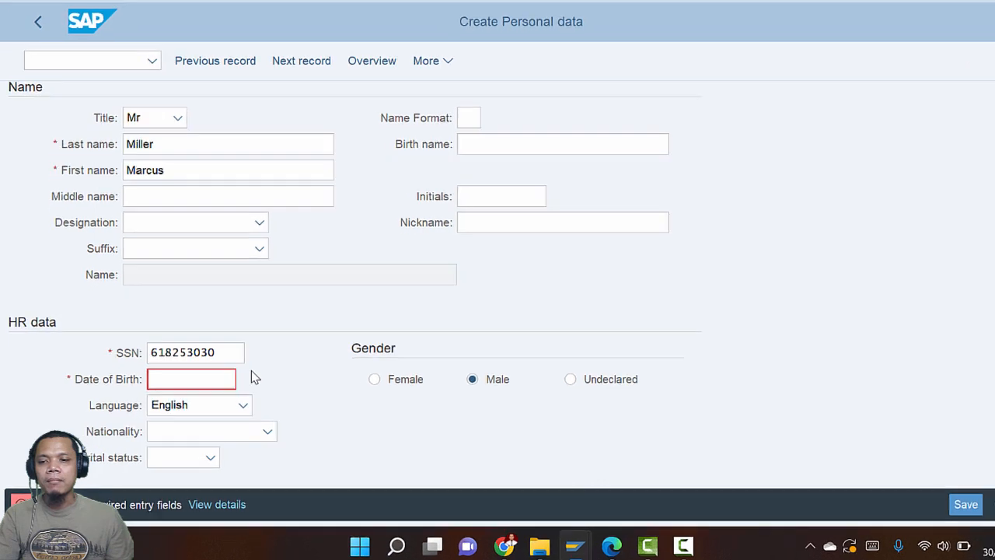
pyautogui.press('F4')
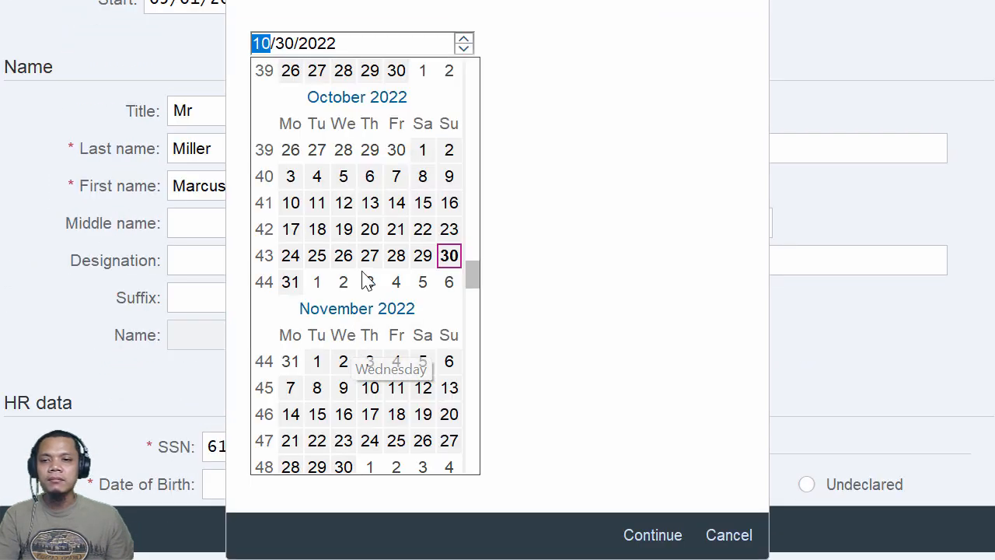
pyautogui.write('04')
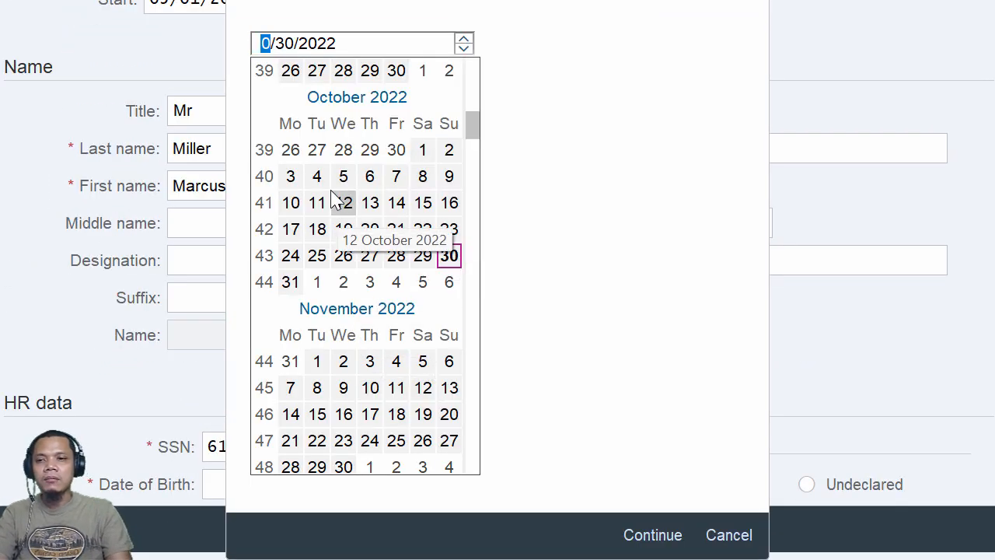
pyautogui.click(284, 45)
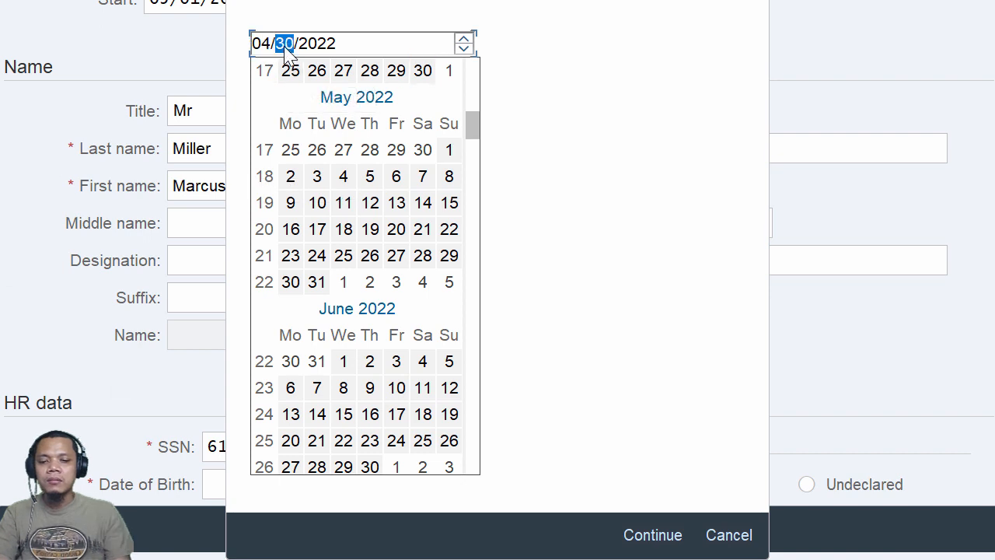
pyautogui.write('04')
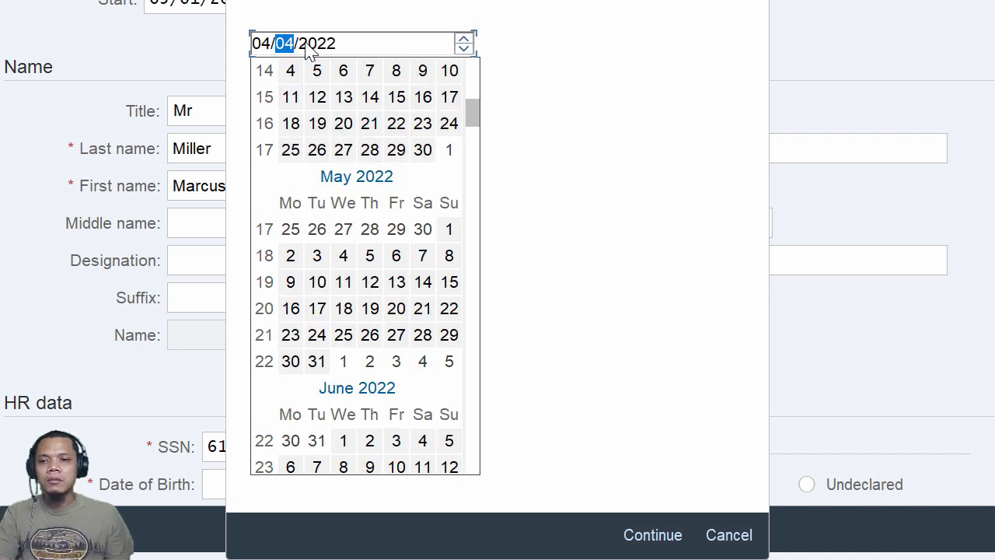
pyautogui.click(308, 49)
pyautogui.write('198')
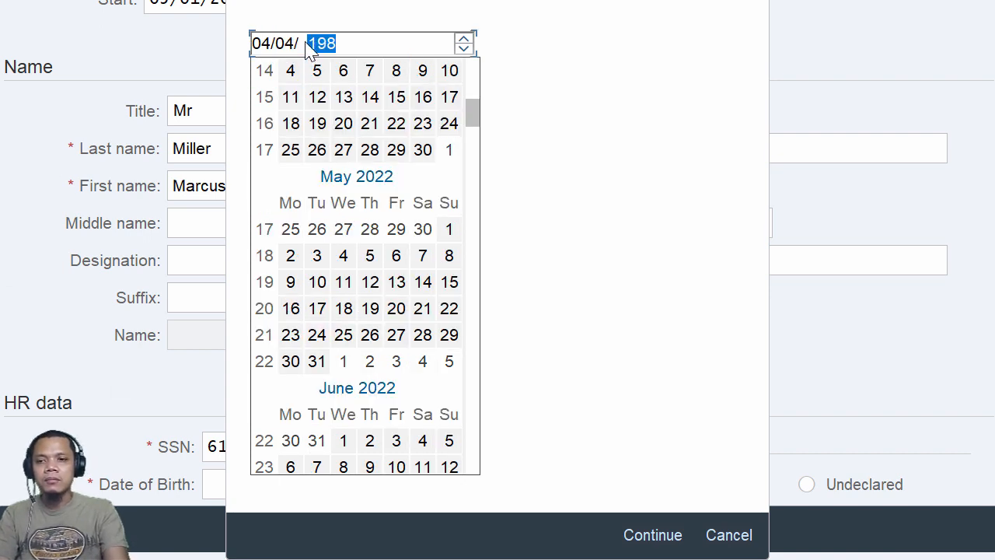
pyautogui.write('0')
pyautogui.hotkey('alt', 'Tab')
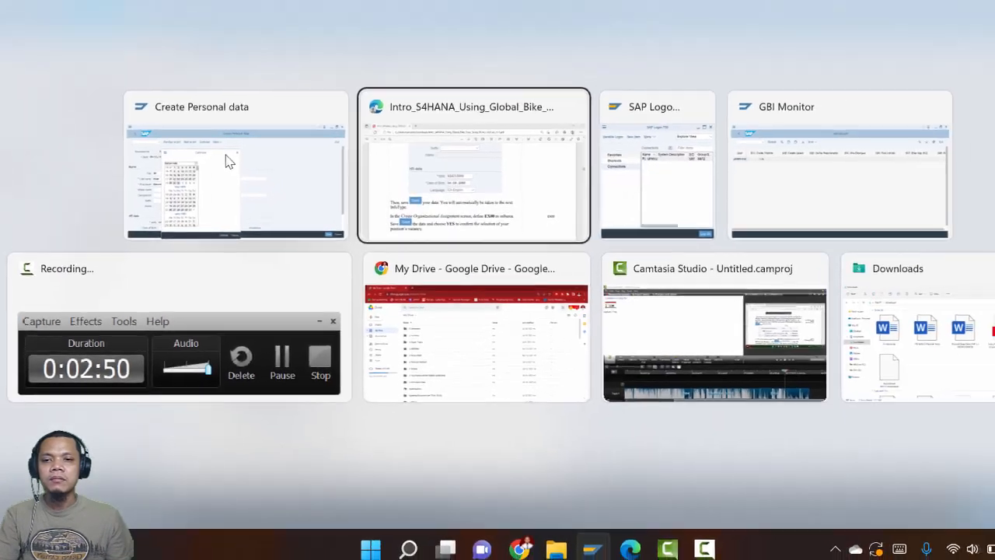
pyautogui.hotkey('alt', 'Tab')
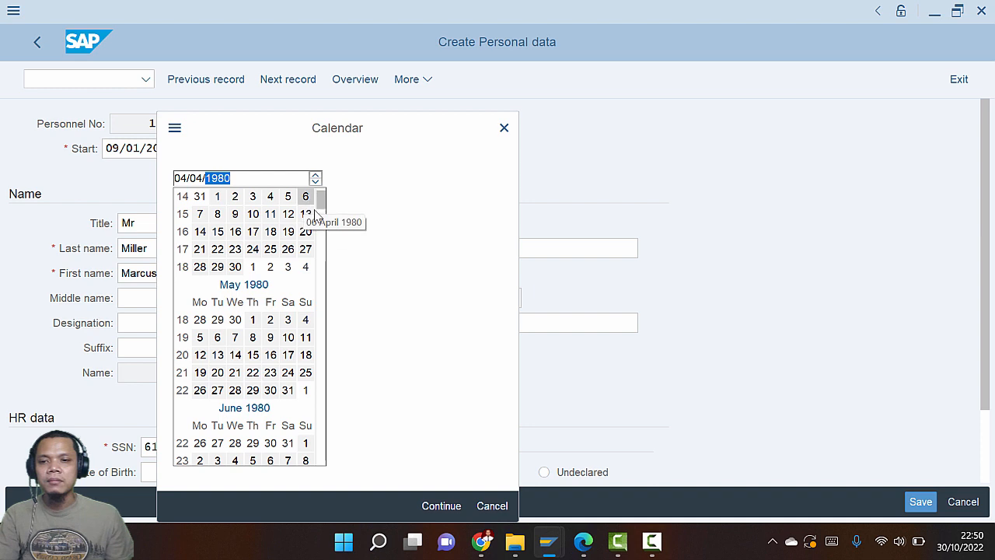
pyautogui.doubleClick(272, 197)
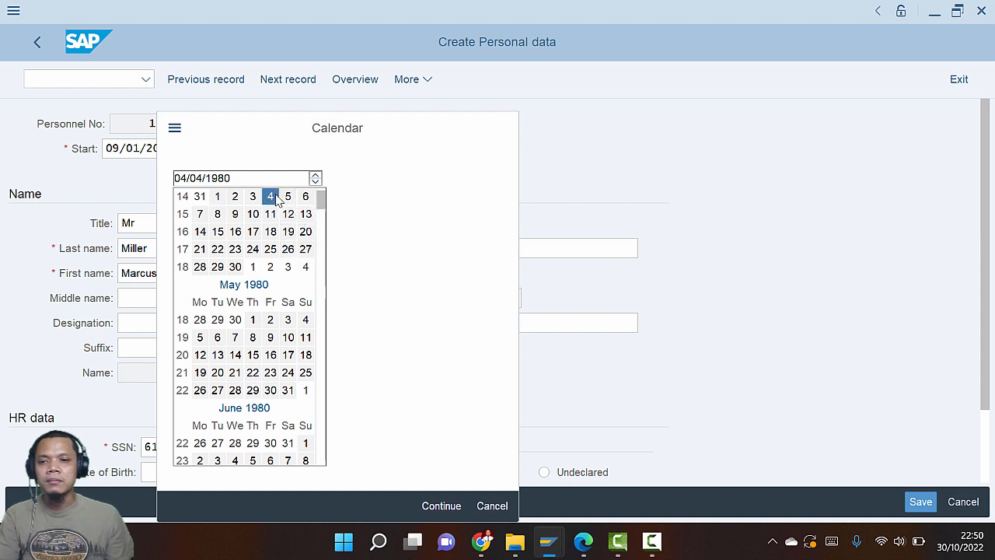
# Validate the form without a name suffix and save the personal data
pyautogui.scroll(-3, 272, 330)
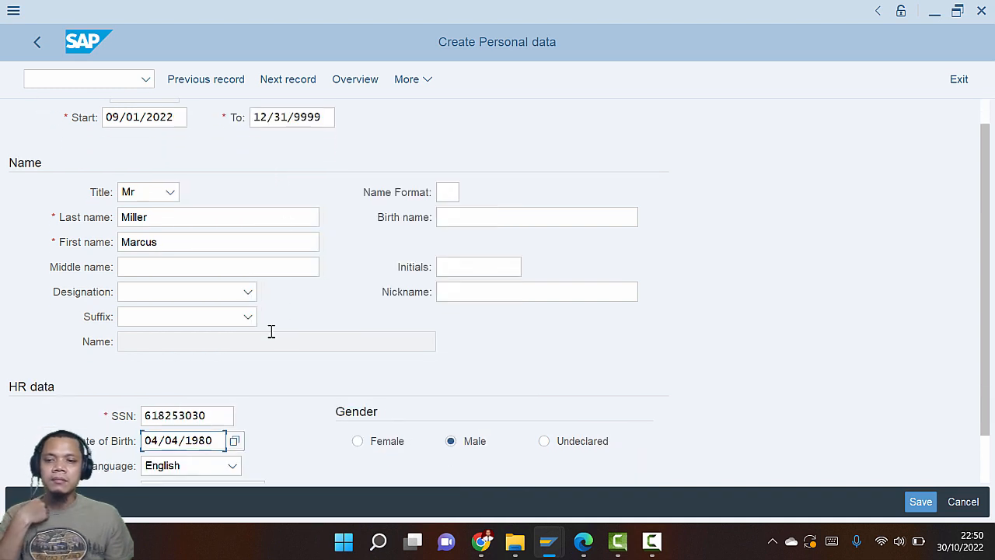
pyautogui.click(204, 282)
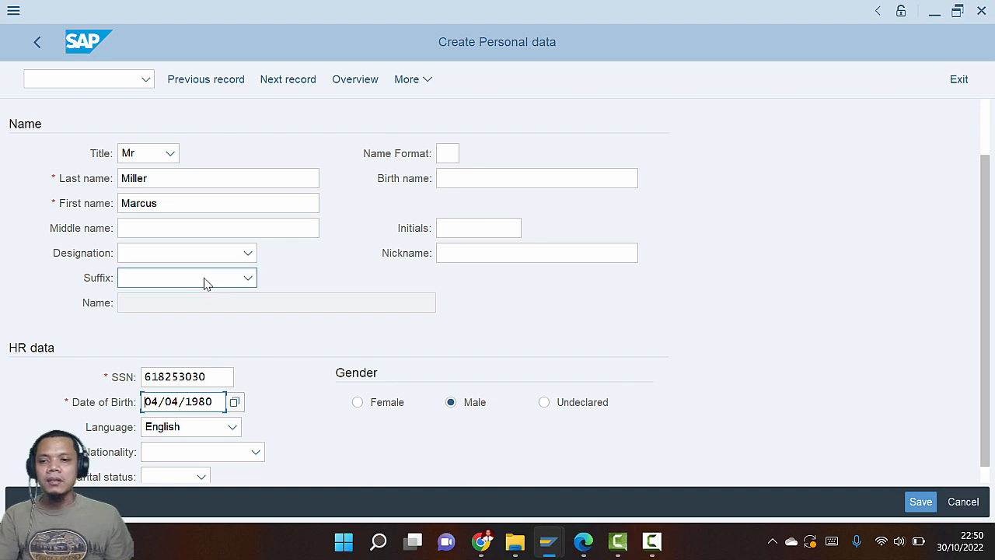
pyautogui.click(203, 201)
pyautogui.press('Return')
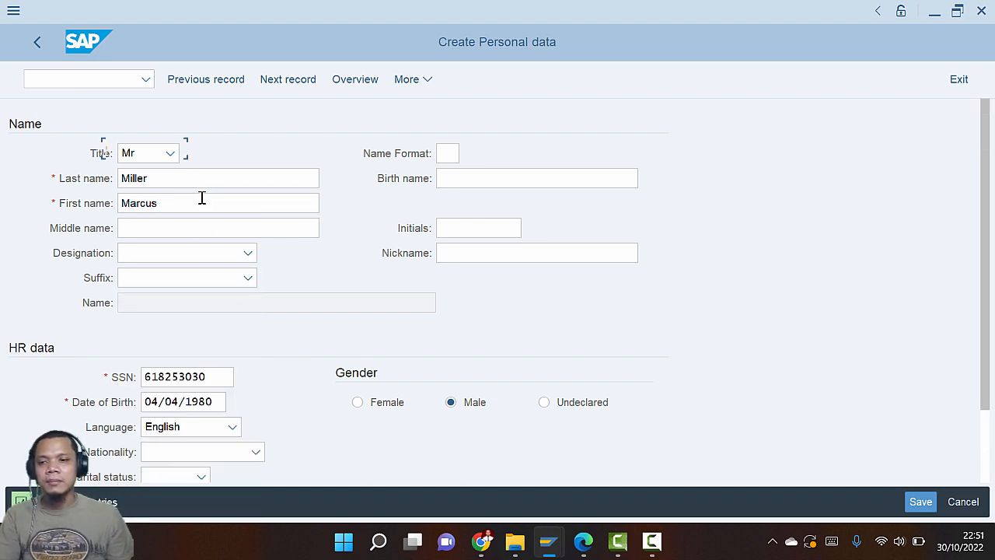
pyautogui.hotkey('alt', 'Tab')
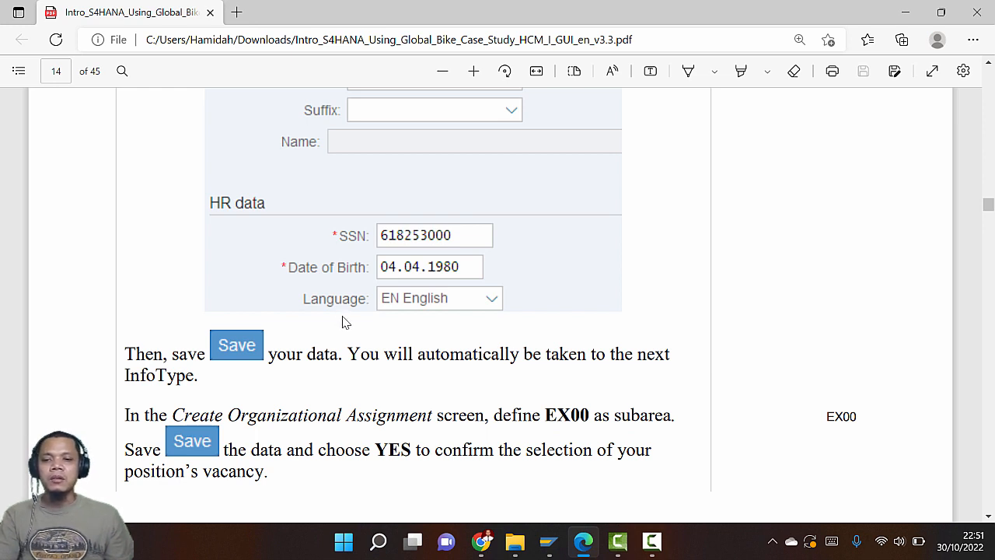
pyautogui.hotkey('alt', 'Tab')
pyautogui.click(921, 501)
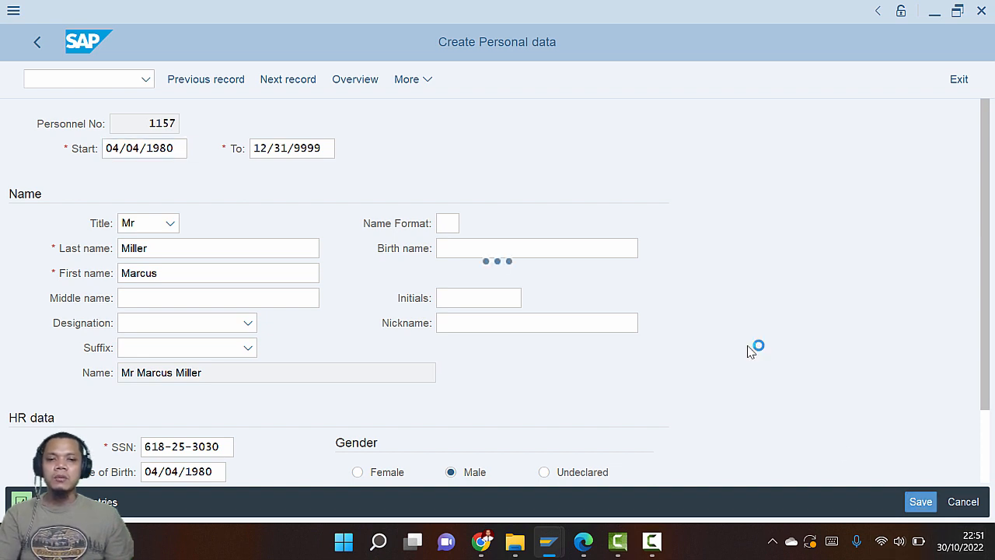
pyautogui.hotkey('alt', 'Tab')
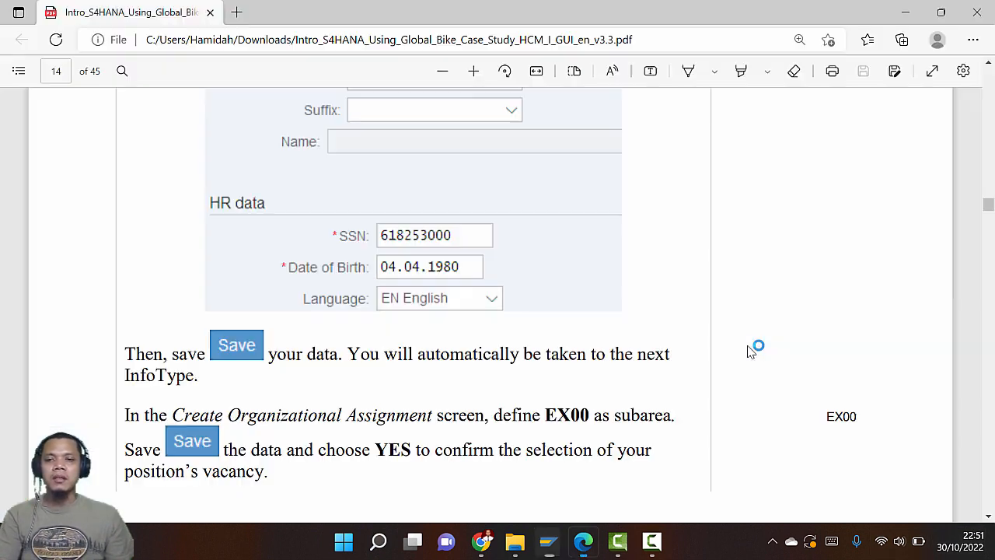
pyautogui.scroll(-3, 662, 343)
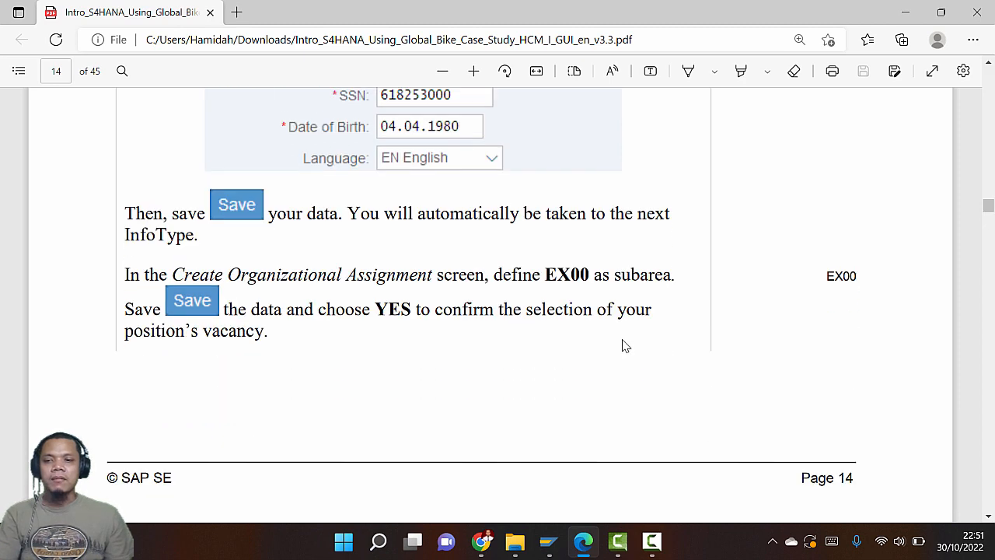
# Set the personnel subarea of the organizational assignment to EX00
pyautogui.hotkey('alt', 'Tab')
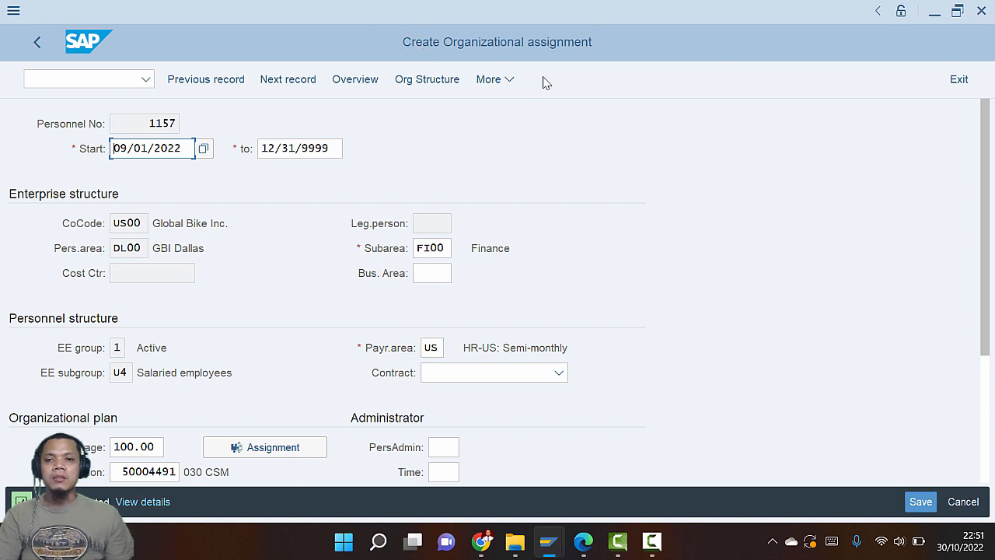
pyautogui.hotkey('alt', 'Tab')
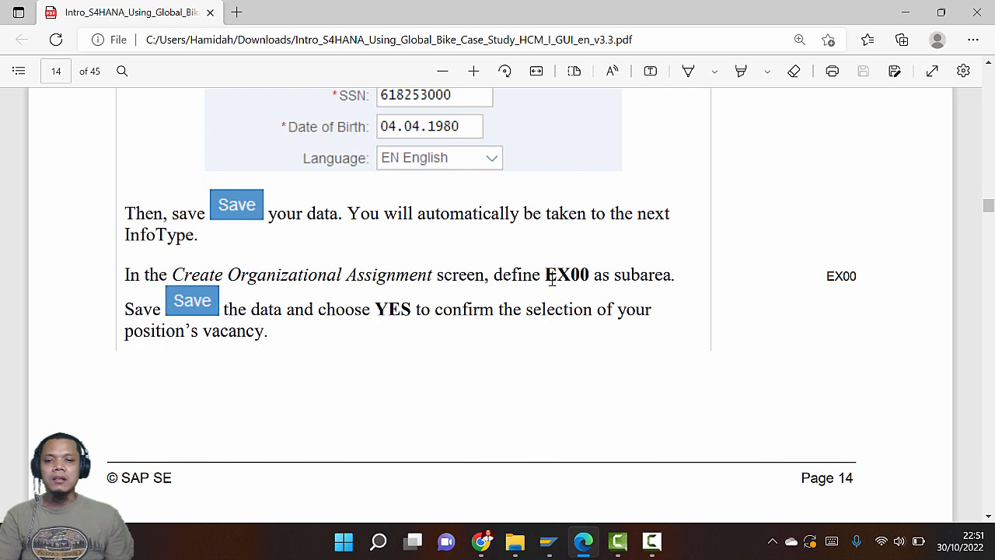
pyautogui.hotkey('alt', 'Tab')
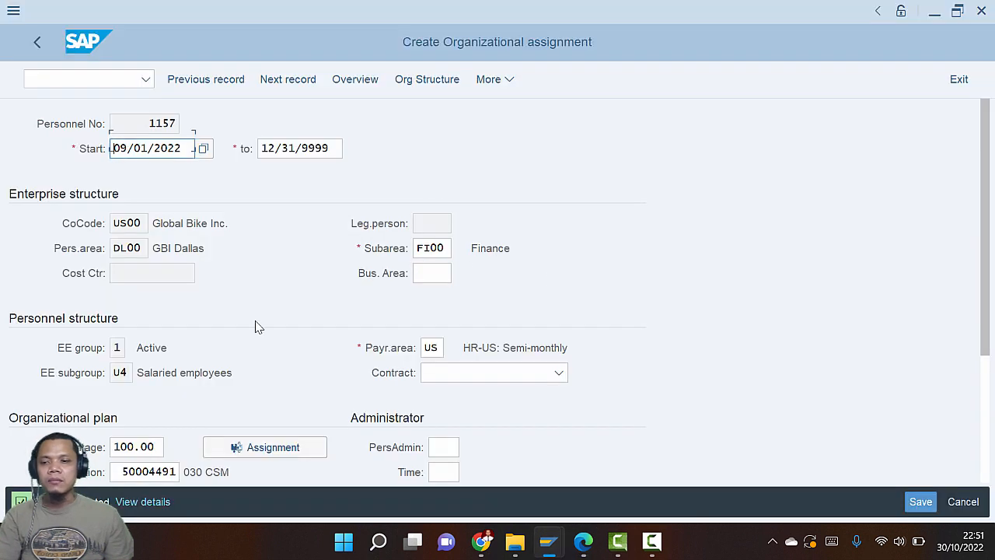
pyautogui.scroll(-1, 256, 322)
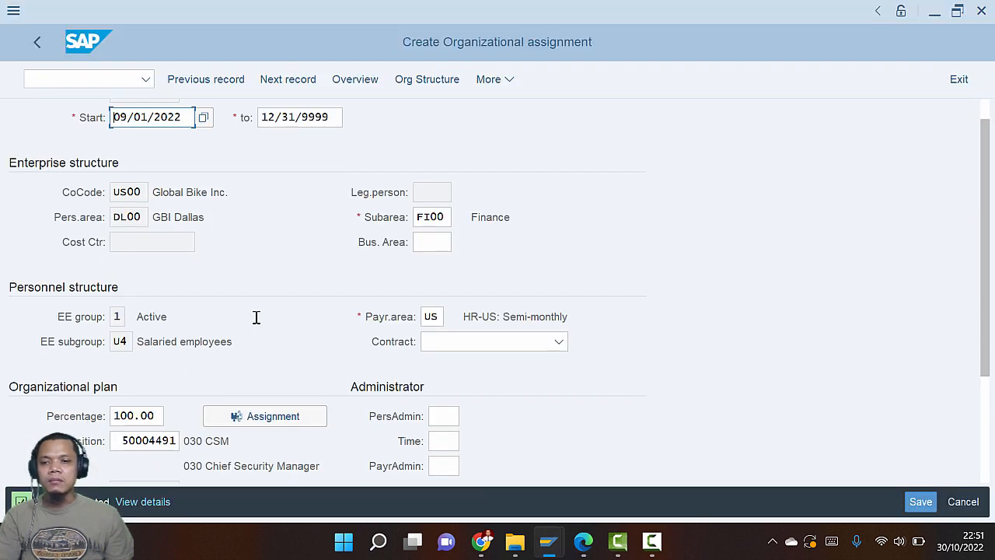
pyautogui.scroll(-3, 256, 317)
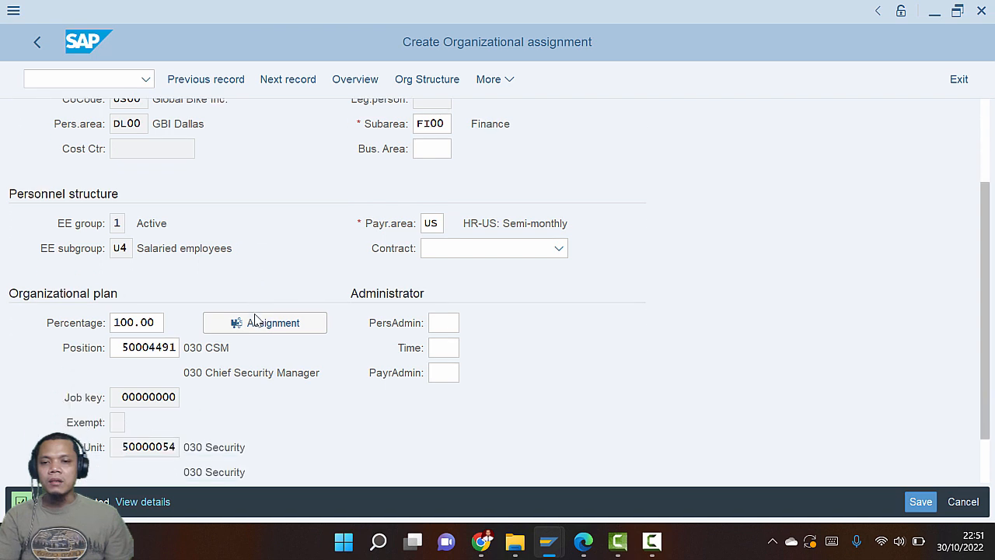
pyautogui.scroll(-2, 254, 318)
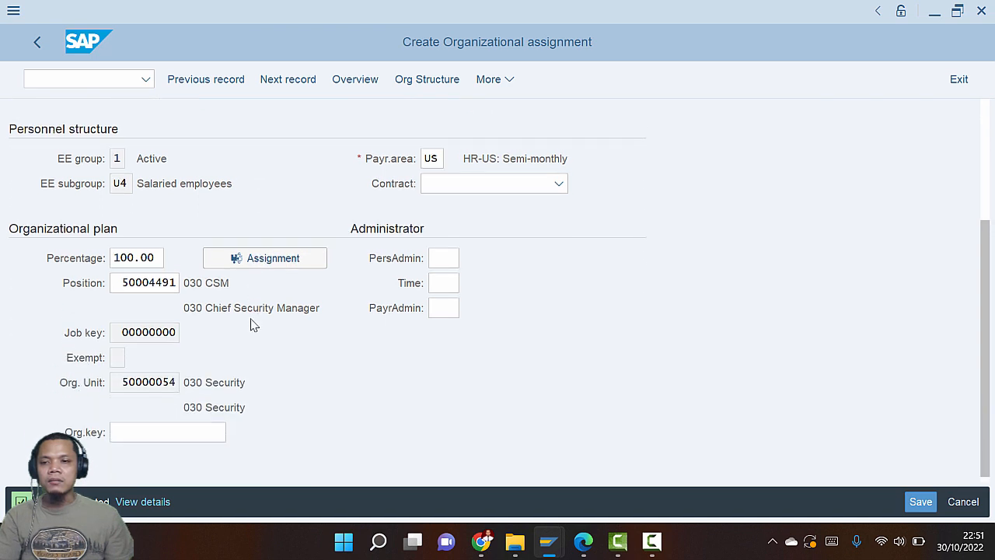
pyautogui.scroll(1, 251, 319)
pyautogui.scroll(5, 252, 319)
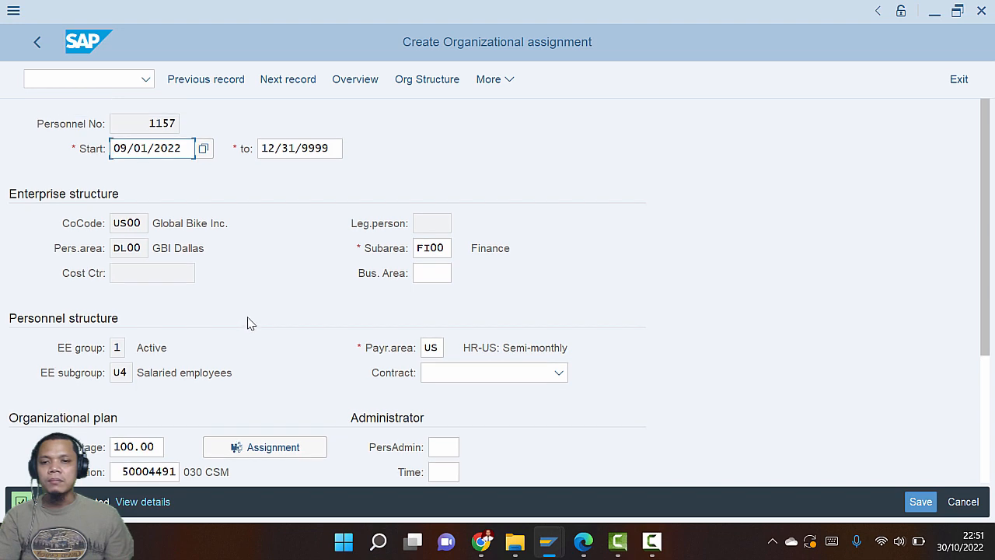
pyautogui.click(434, 248)
pyautogui.hotkey('alt', 'Tab')
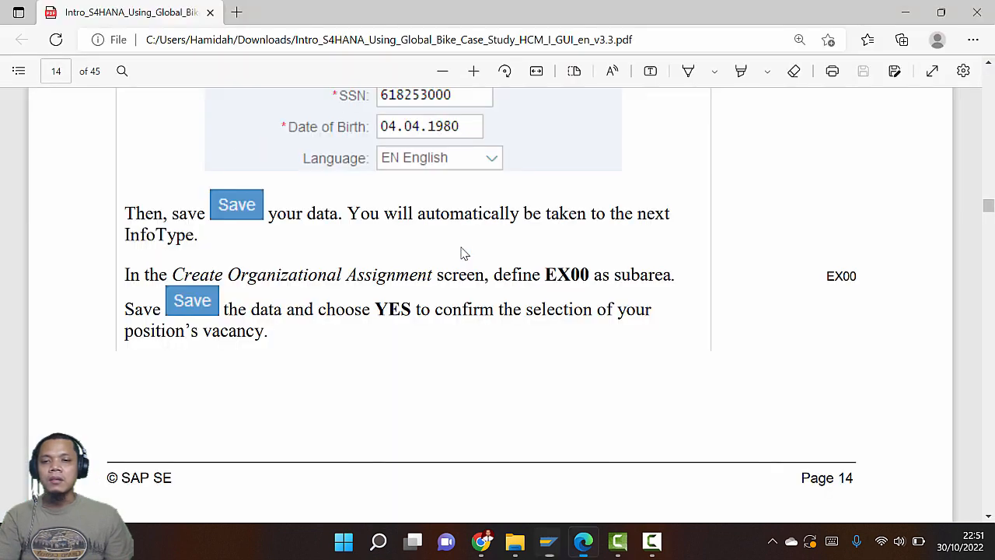
pyautogui.hotkey('alt', 'Tab')
pyautogui.click(464, 252)
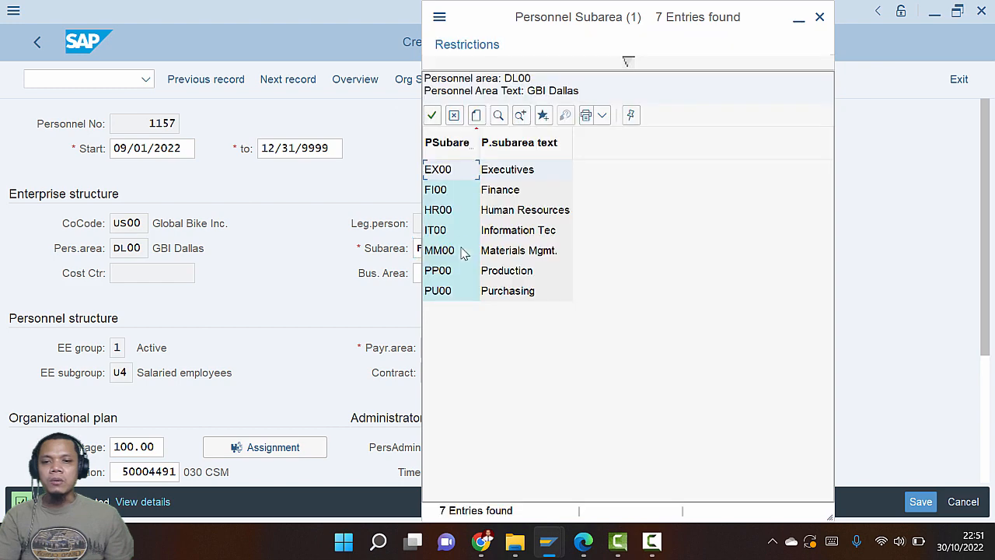
pyautogui.doubleClick(461, 169)
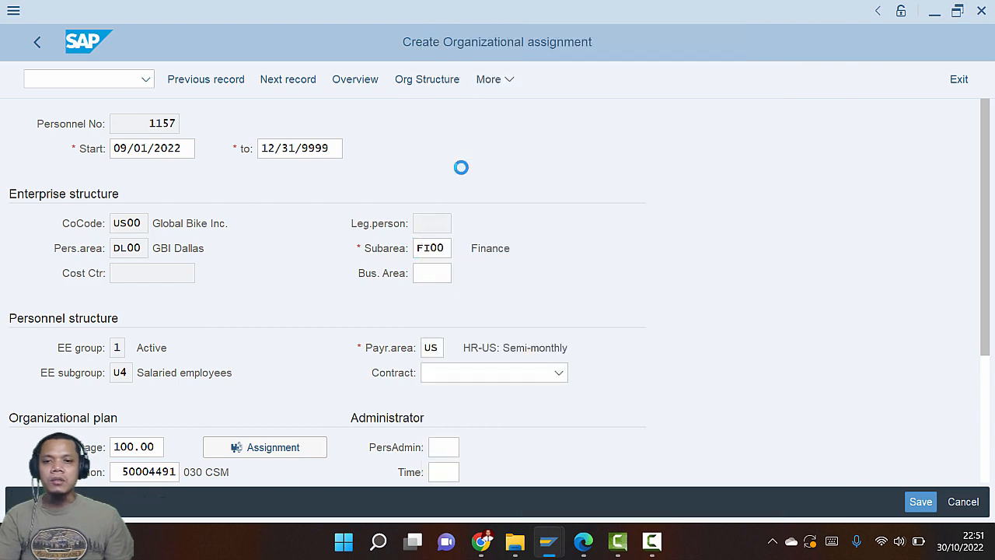
# Confirm delimiting the 030 Chief Security Manager position's vacancy from 09/01/2022
pyautogui.hotkey('alt', 'Tab')
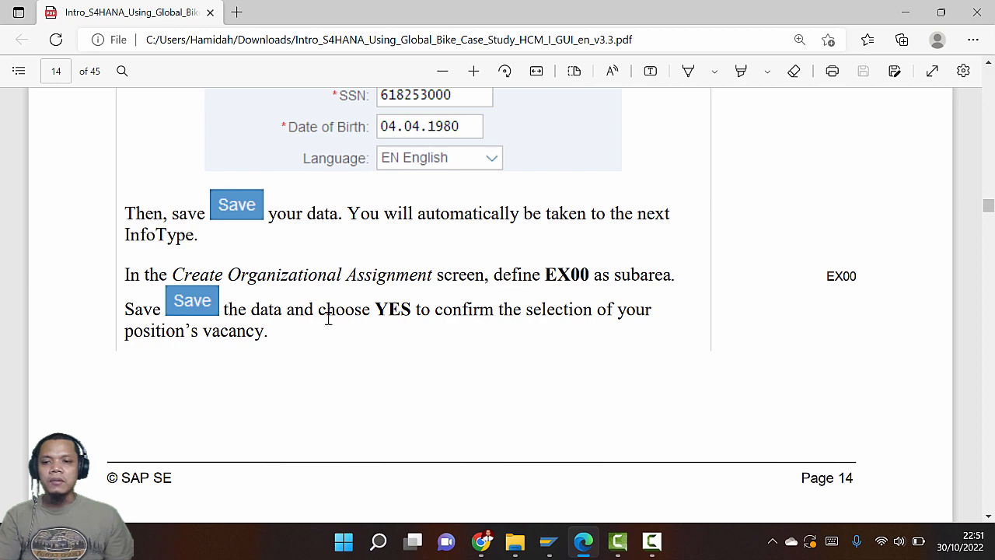
pyautogui.hotkey('alt', 'Tab')
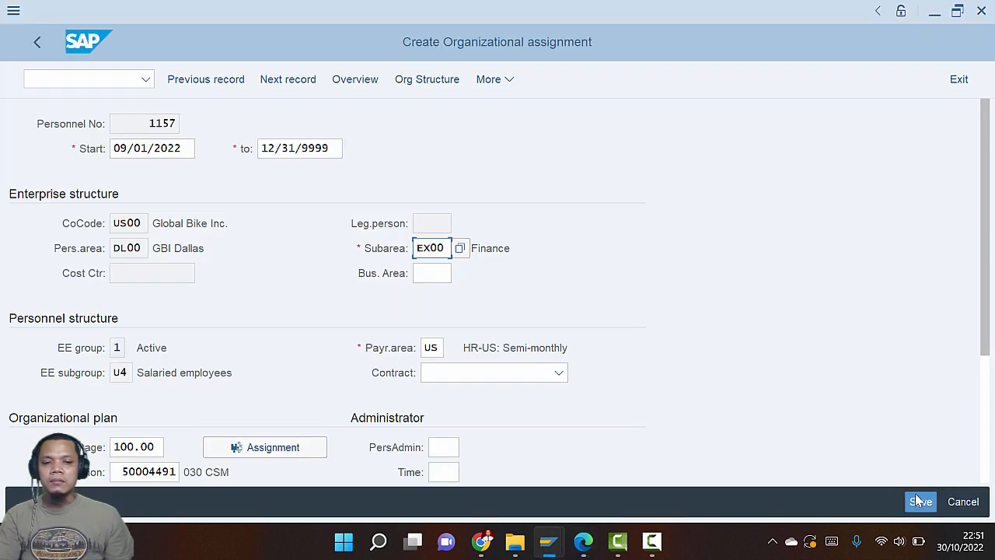
pyautogui.hotkey('alt', 'Tab')
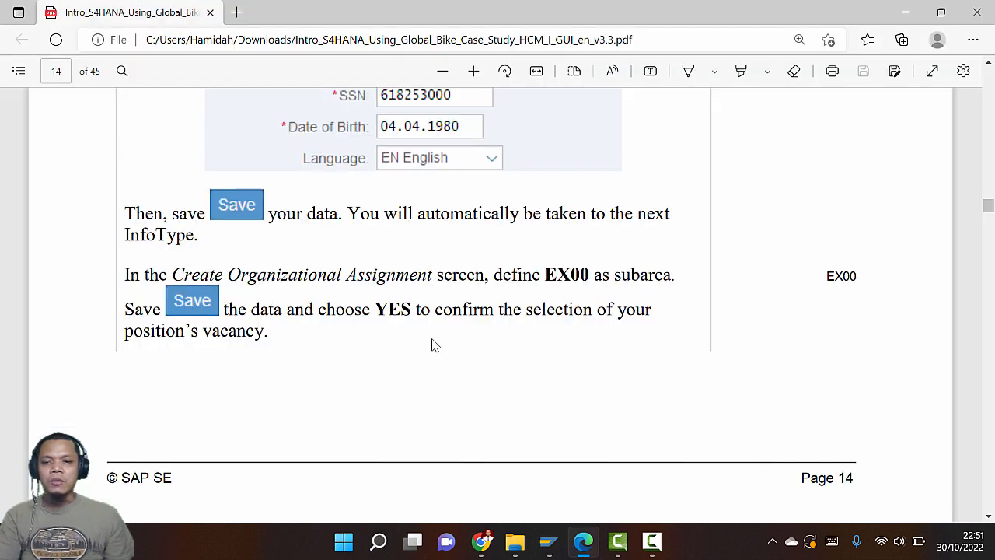
pyautogui.scroll(-4, 433, 339)
pyautogui.scroll(-5, 433, 340)
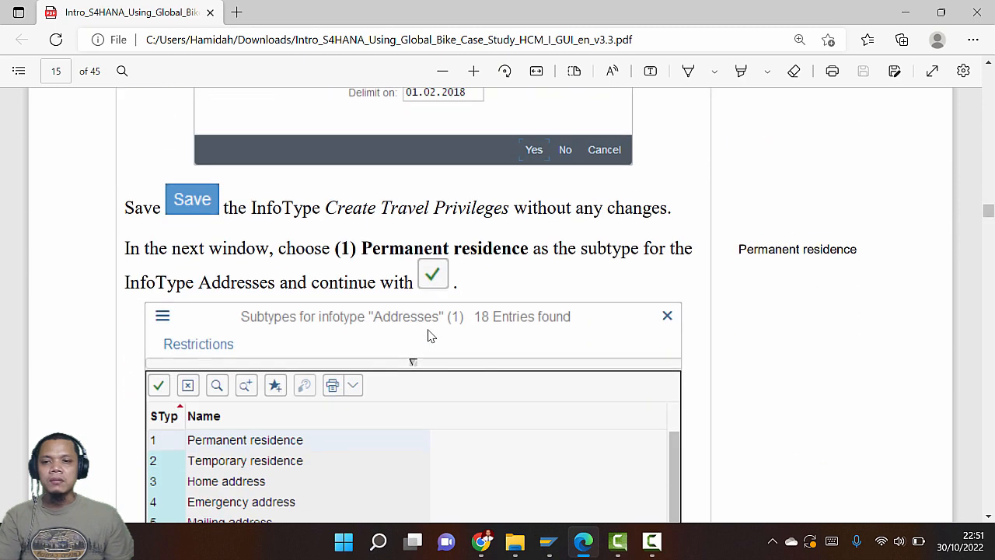
pyautogui.scroll(2, 428, 336)
pyautogui.hotkey('alt', 'Tab')
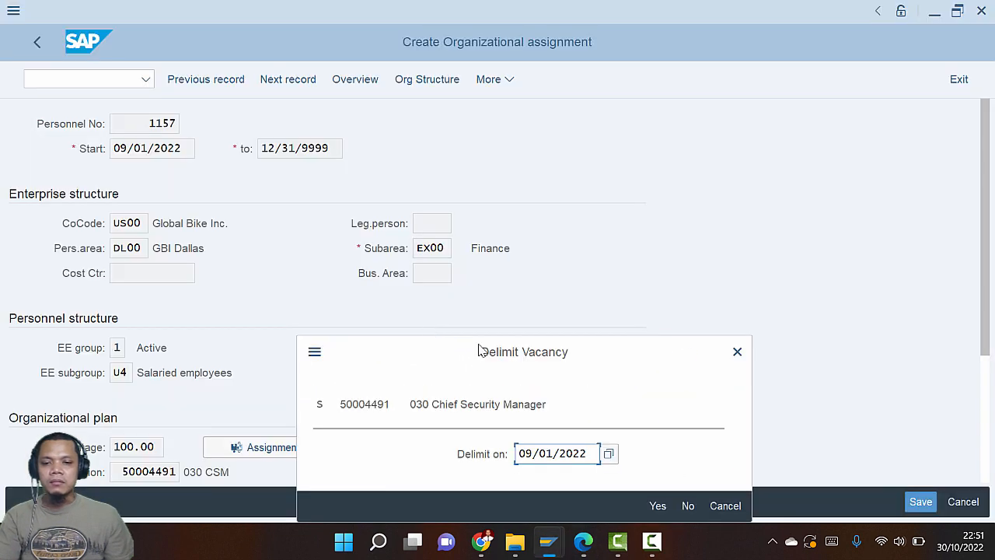
pyautogui.moveTo(527, 350); pyautogui.dragTo(525, 218)
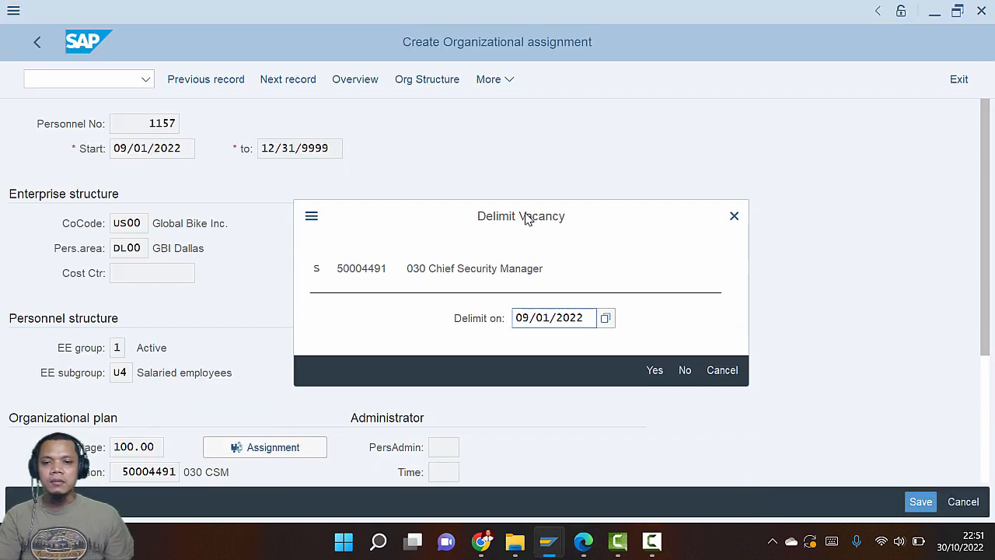
pyautogui.click(654, 371)
pyautogui.hotkey('alt', 'Tab')
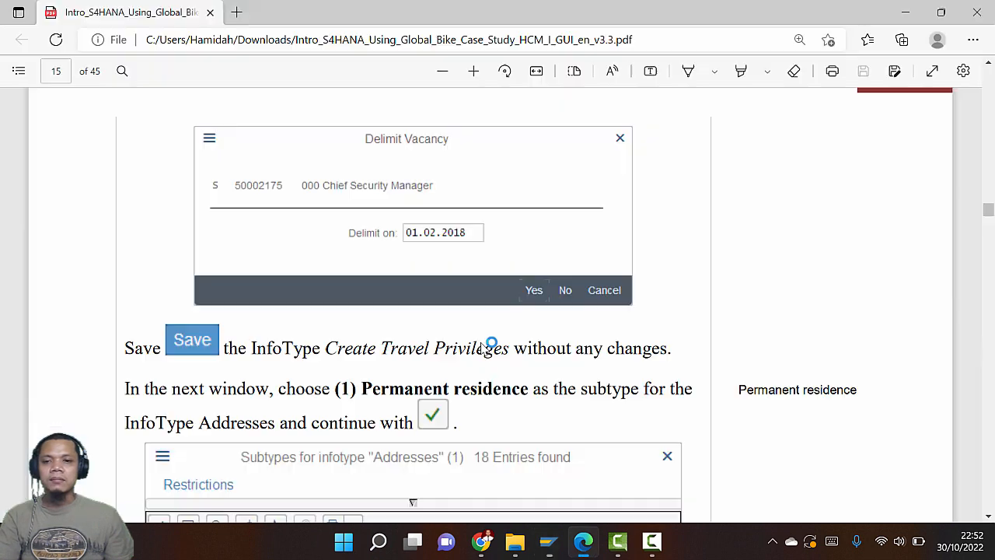
pyautogui.scroll(6, 482, 351)
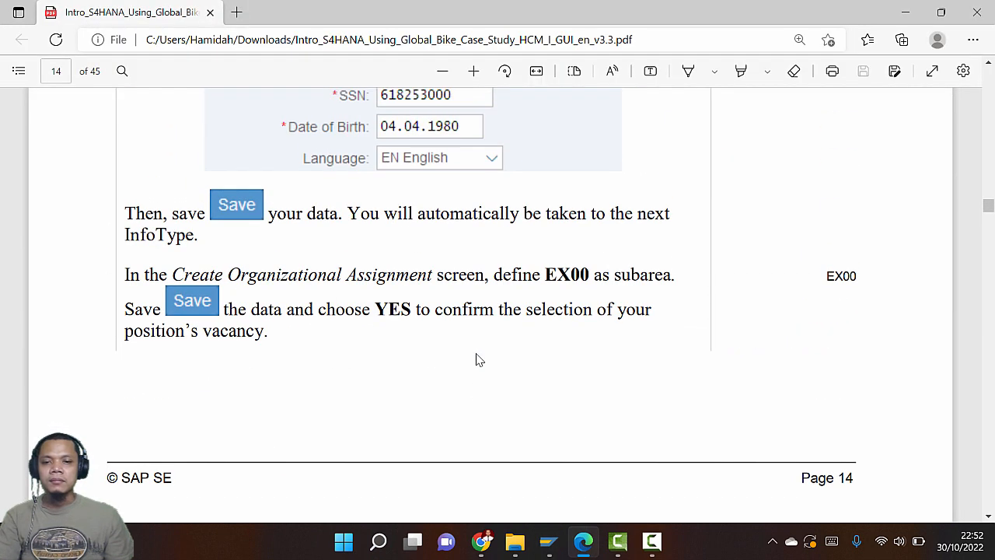
pyautogui.scroll(-10, 479, 360)
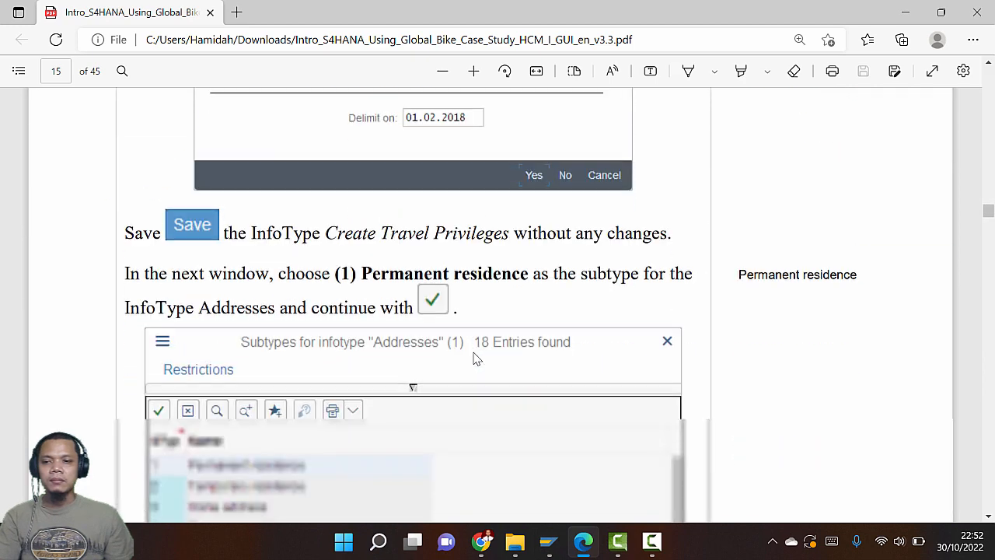
# Save the travel privileges without any changes
pyautogui.hotkey('alt', 'Tab')
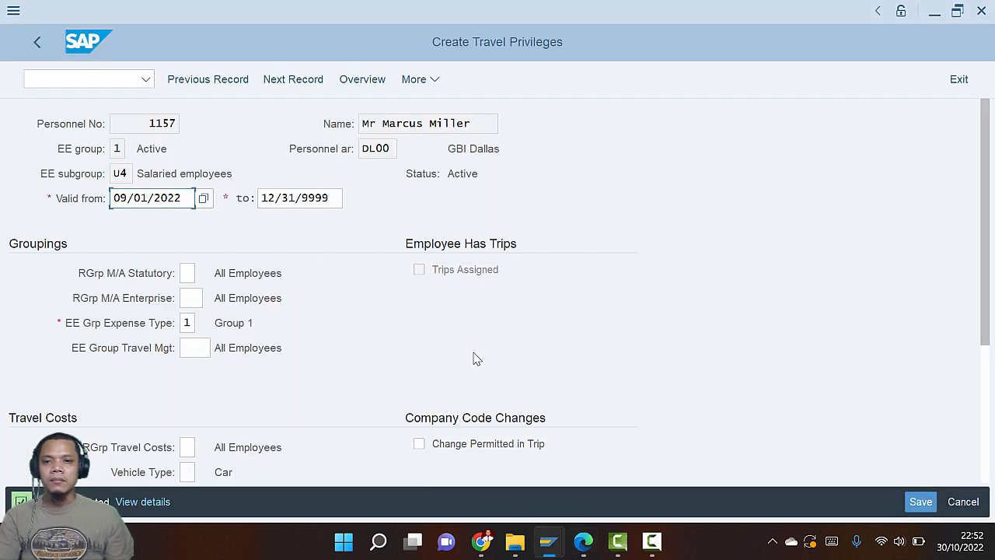
pyautogui.hotkey('alt', 'Tab')
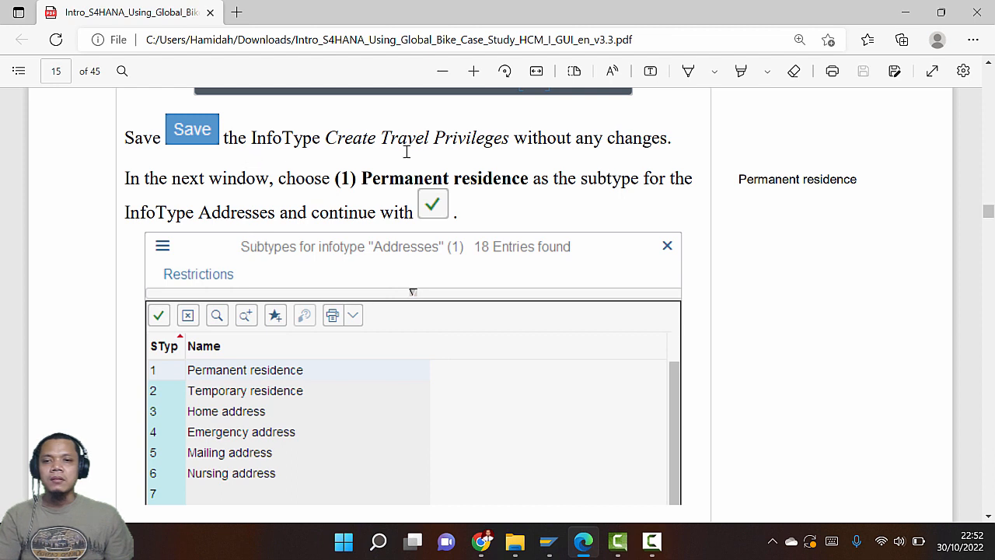
pyautogui.hotkey('alt', 'Tab')
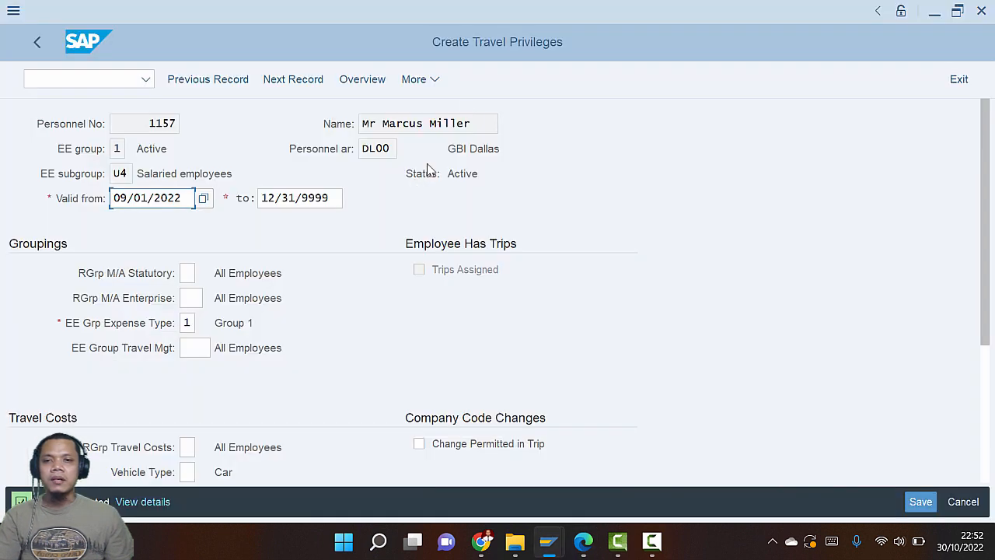
pyautogui.click(921, 503)
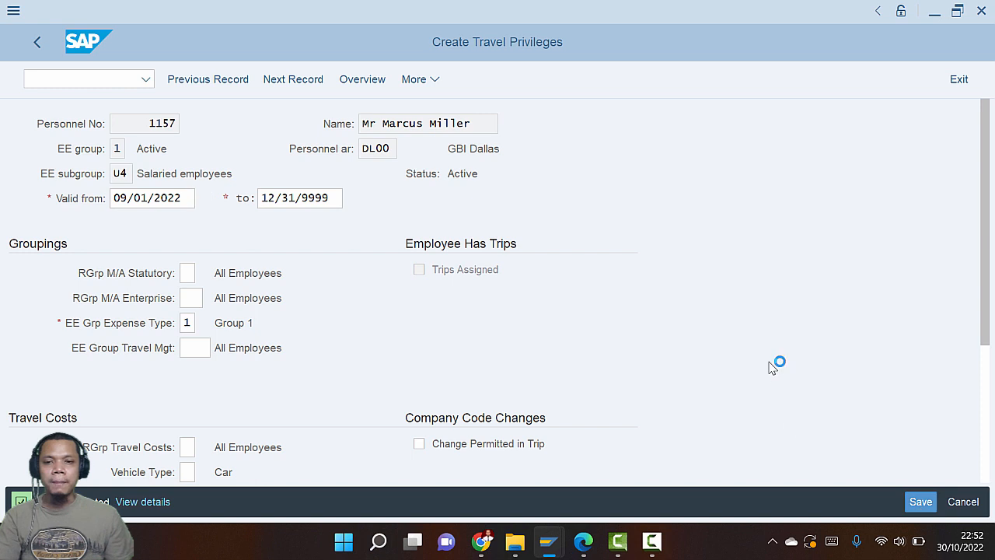
# Choose subtype 1 Permanent residence for the new address record
pyautogui.hotkey('alt', 'Tab')
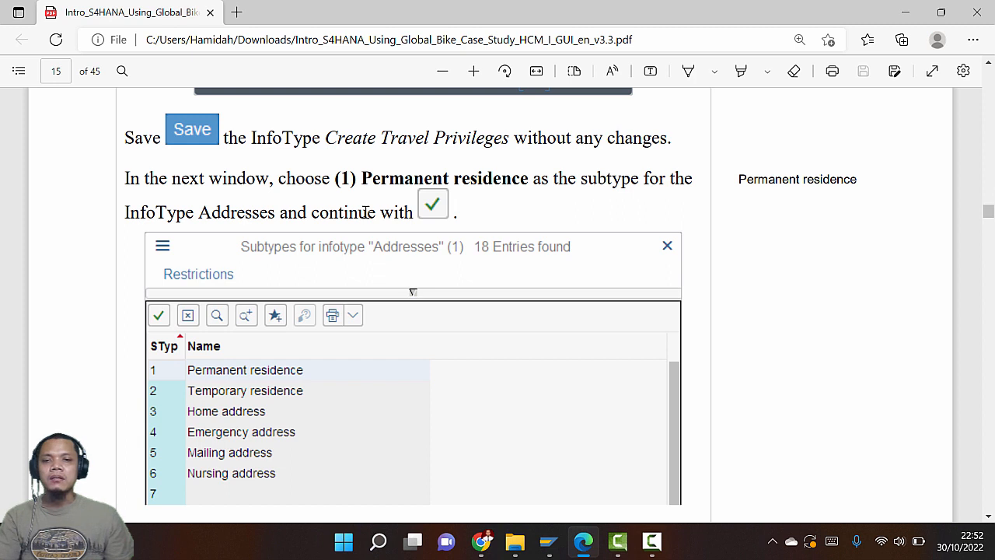
pyautogui.hotkey('alt', 'Tab')
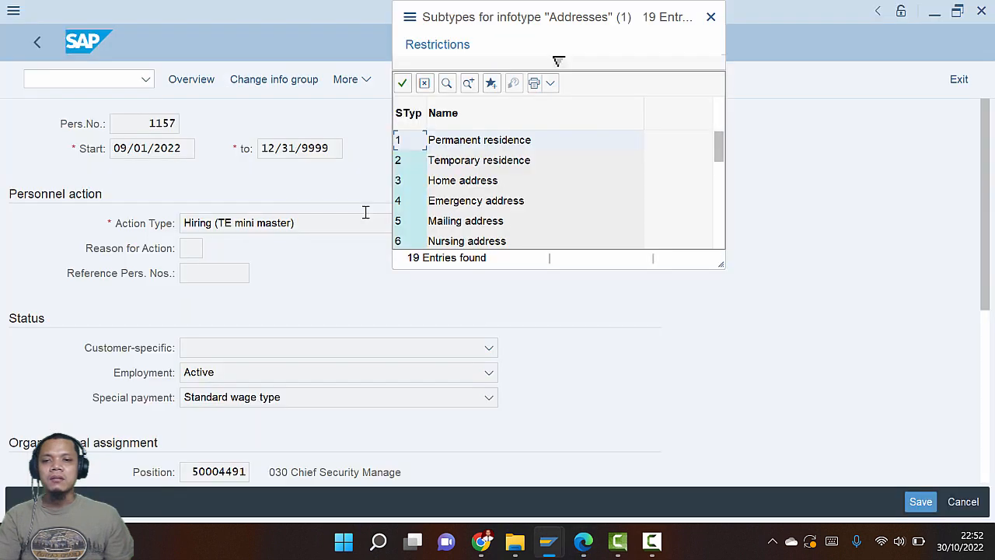
pyautogui.doubleClick(497, 141)
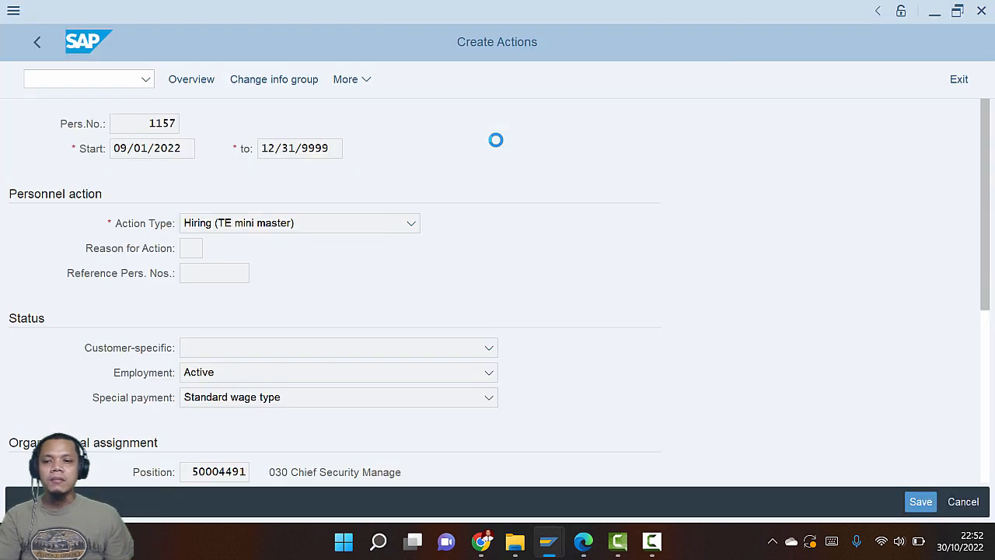
pyautogui.hotkey('alt', 'Tab')
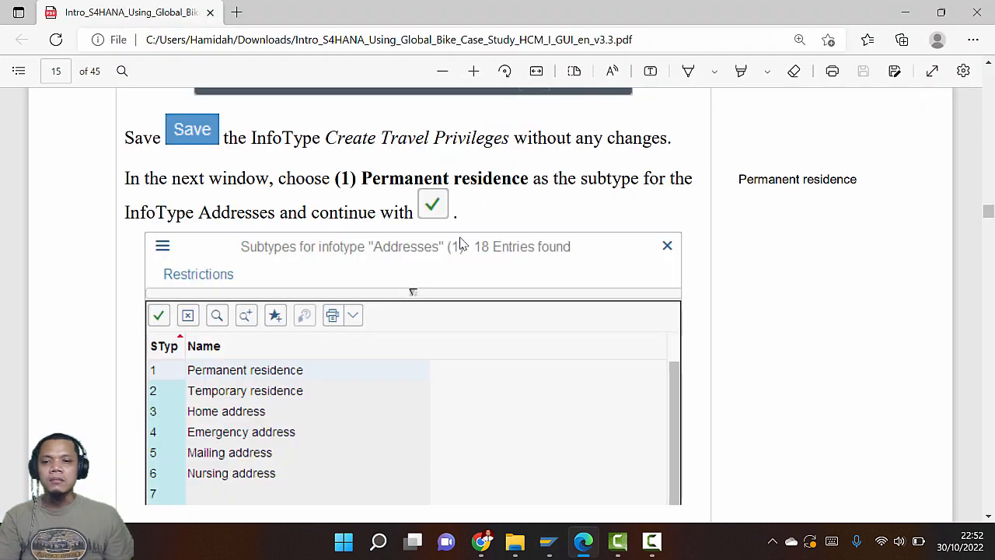
pyautogui.scroll(-5, 460, 244)
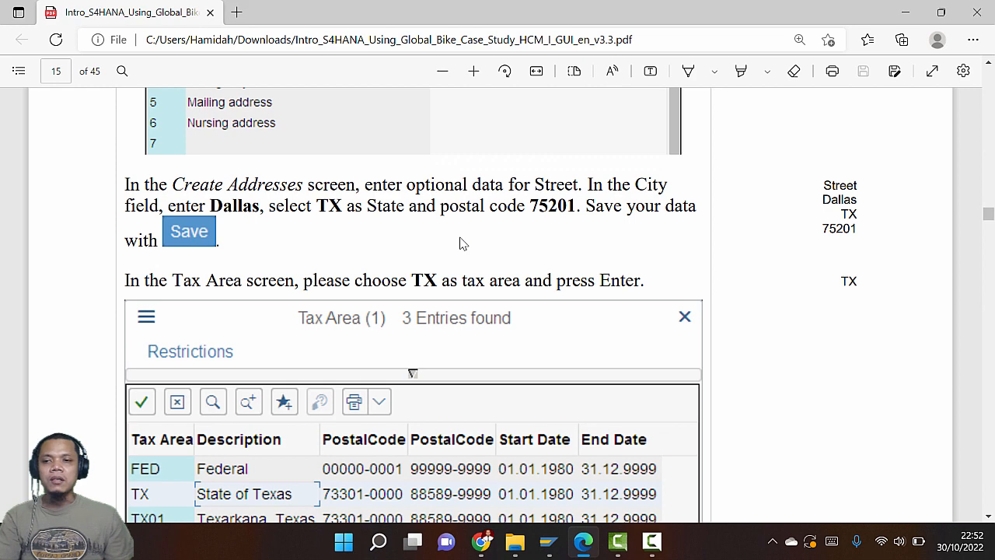
pyautogui.scroll(2, 459, 243)
pyautogui.hotkey('alt', 'Tab')
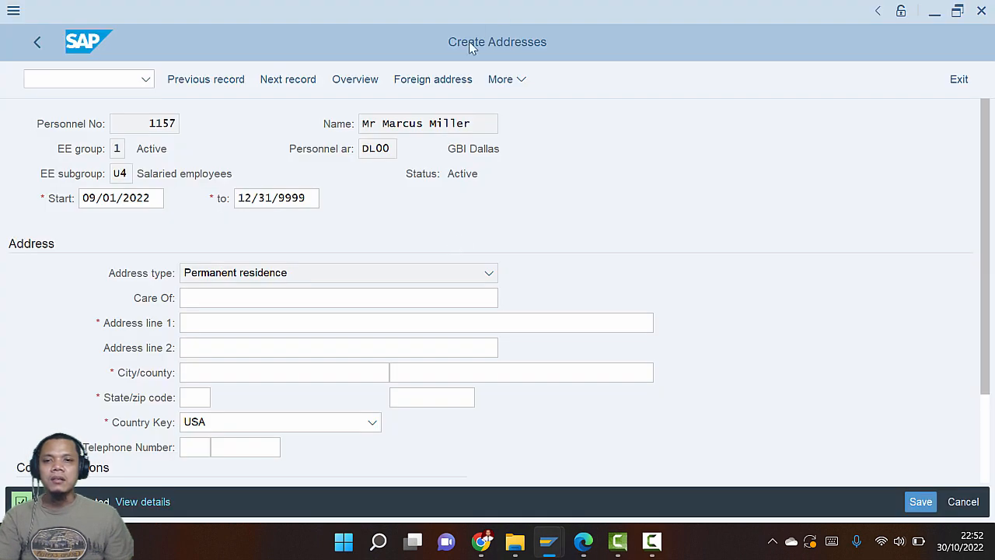
pyautogui.hotkey('alt', 'Tab')
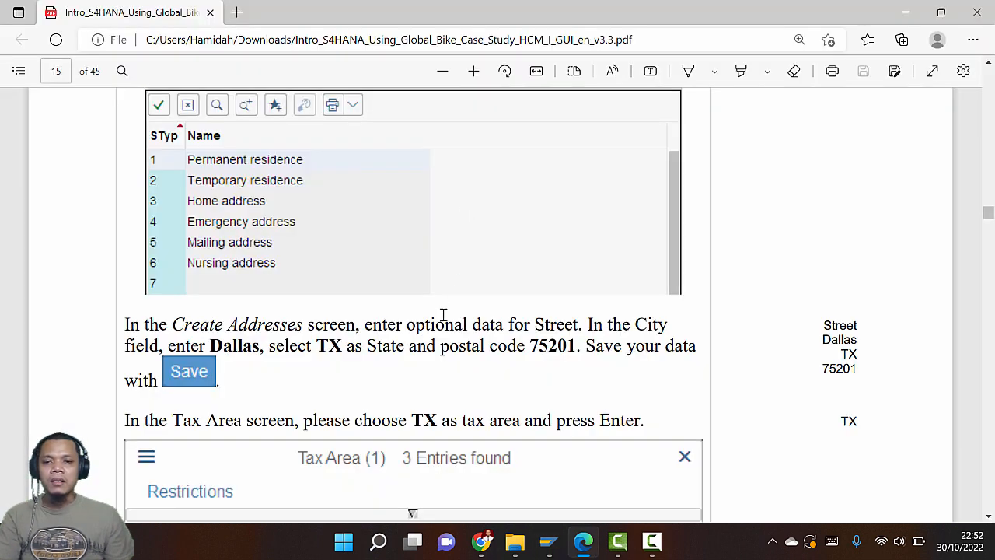
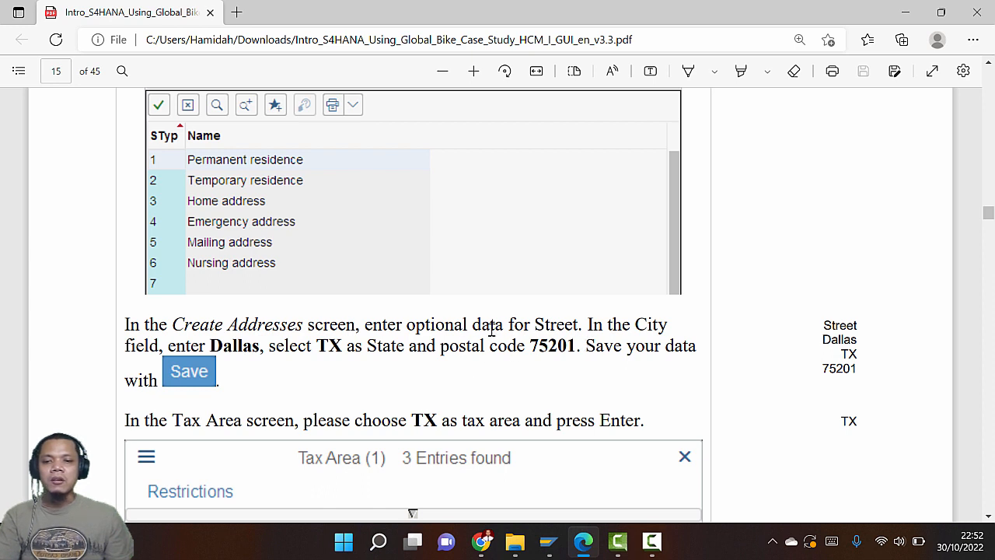
# Enter Dallas as the city and TX as the state of the new address
pyautogui.hotkey('alt', 'Tab')
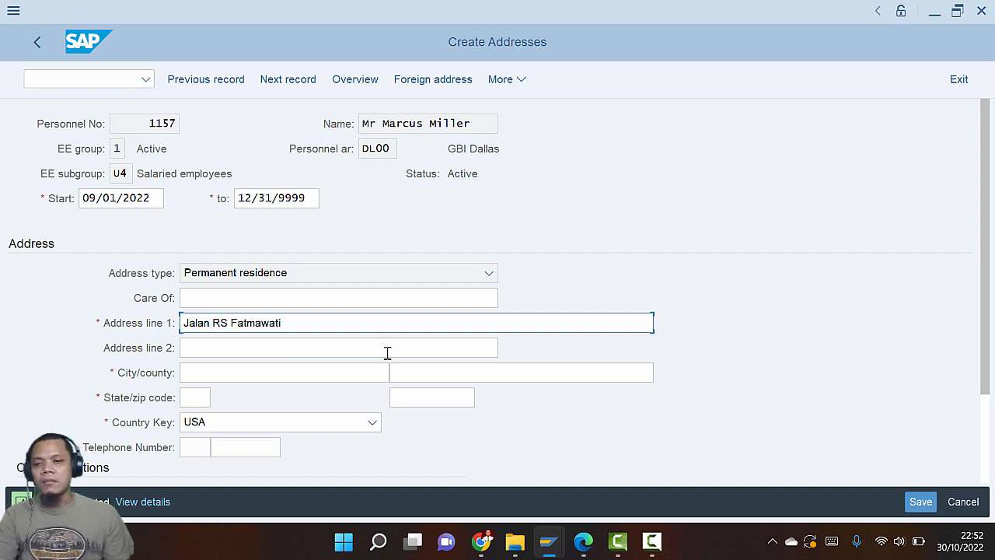
pyautogui.click(242, 378)
pyautogui.hotkey('alt', 'Tab')
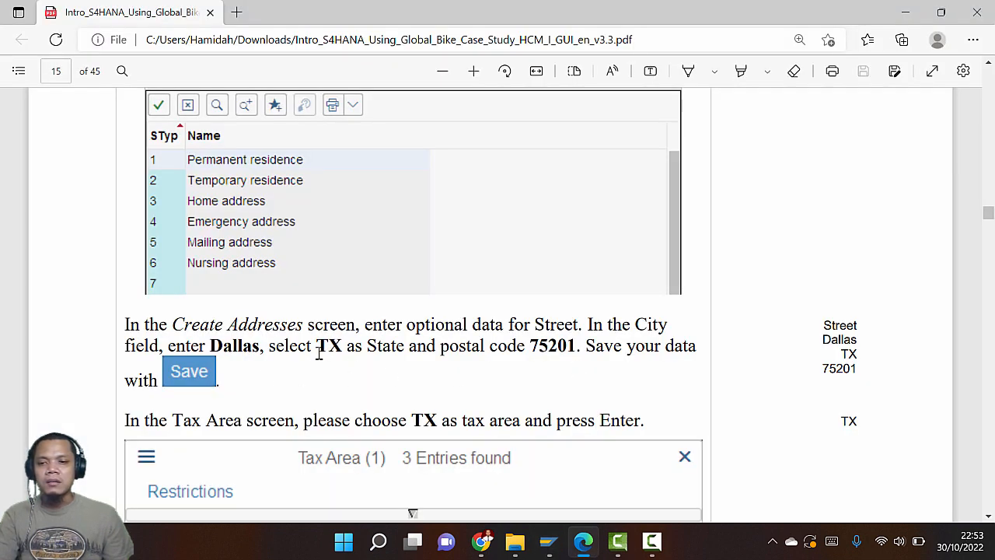
pyautogui.hotkey('alt', 'Tab')
pyautogui.click(355, 373)
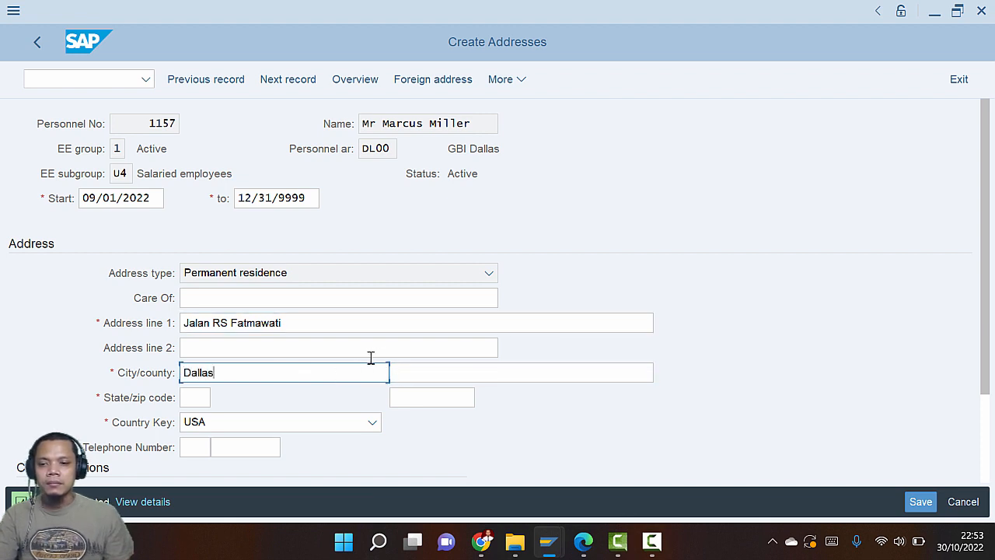
pyautogui.hotkey('alt', 'Tab')
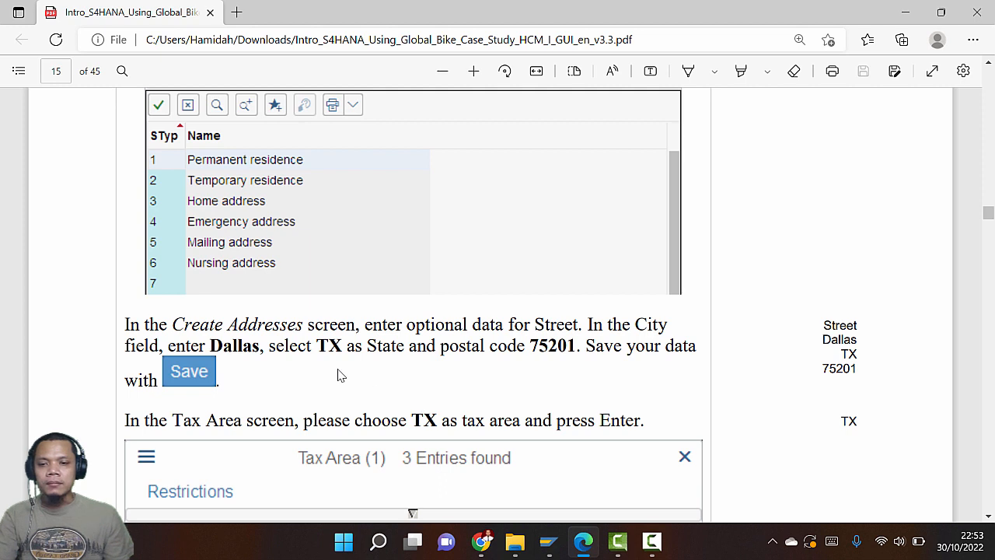
pyautogui.hotkey('alt', 'Tab')
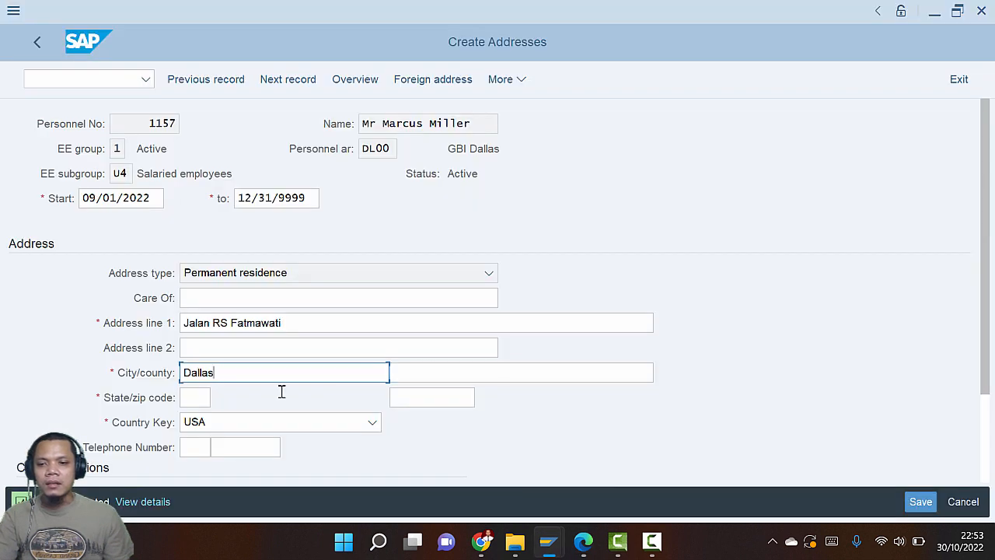
pyautogui.click(198, 399)
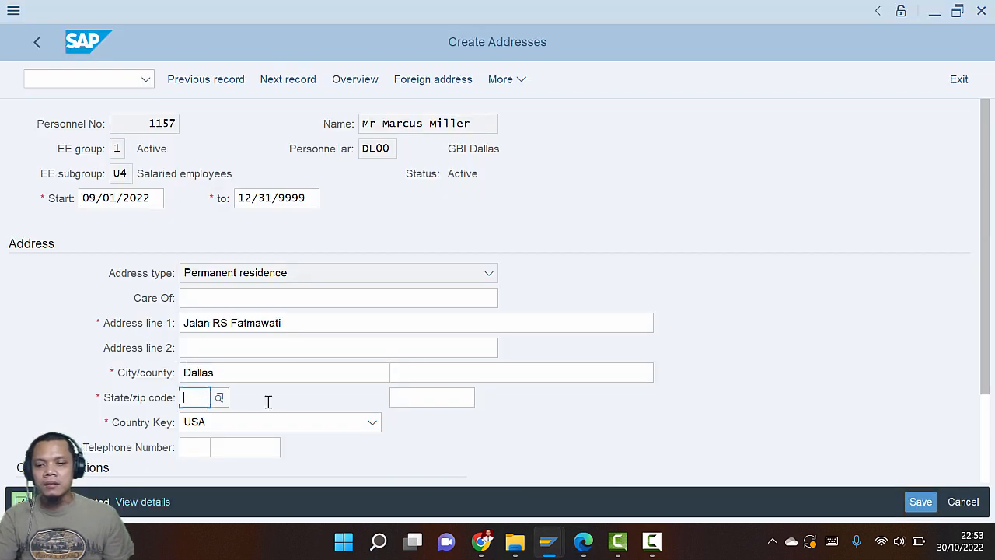
pyautogui.write('TX')
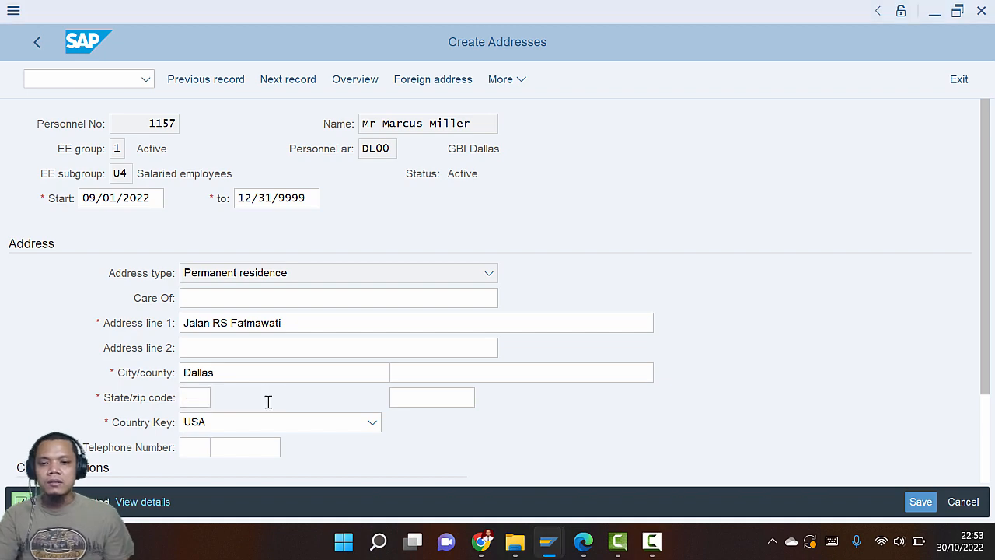
# Copy postal code 75201 from the guide into the address and save the record
pyautogui.hotkey('alt', 'Tab')
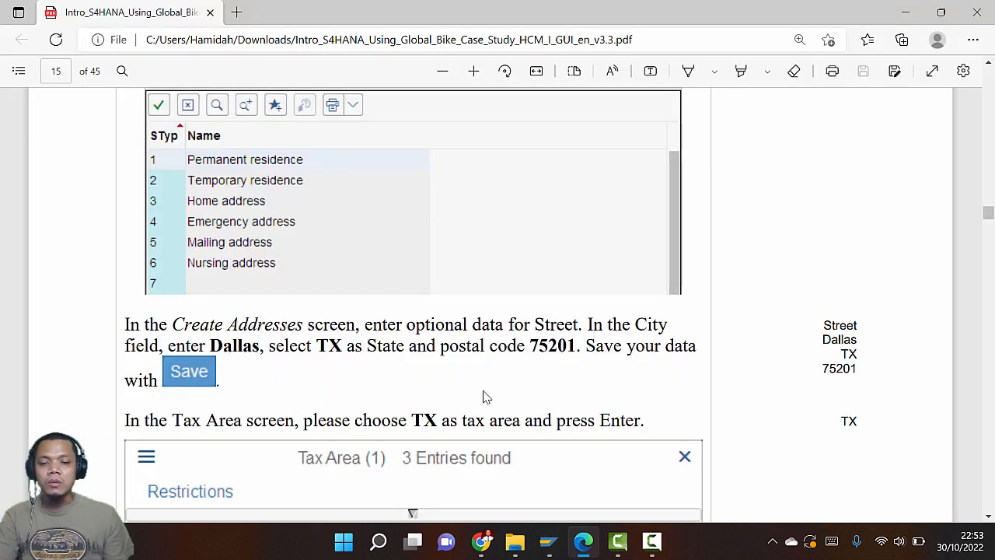
pyautogui.moveTo(530, 346); pyautogui.dragTo(574, 348)
pyautogui.hotkey('ctrl', 'c')
pyautogui.hotkey('alt', 'Tab')
pyautogui.click(423, 399)
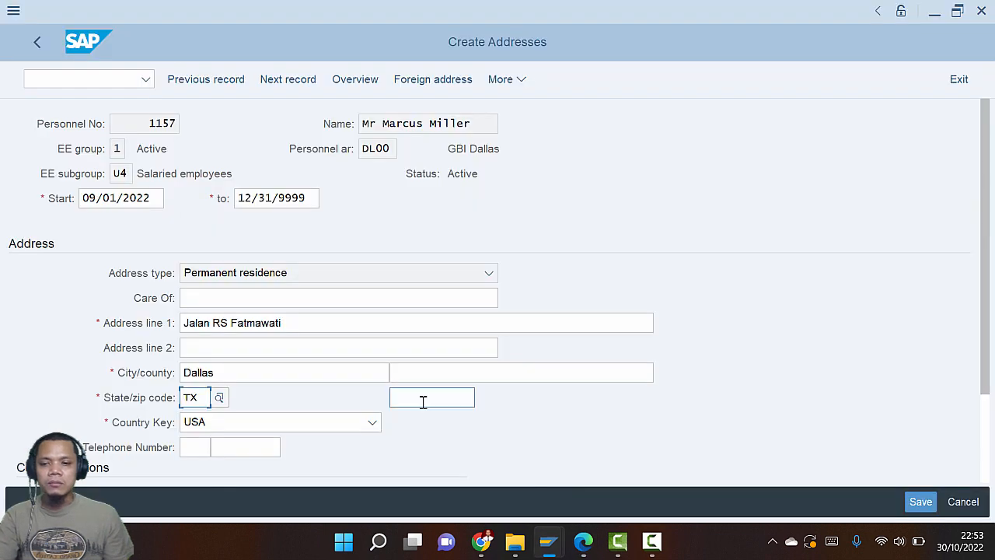
pyautogui.hotkey('ctrl', 'v')
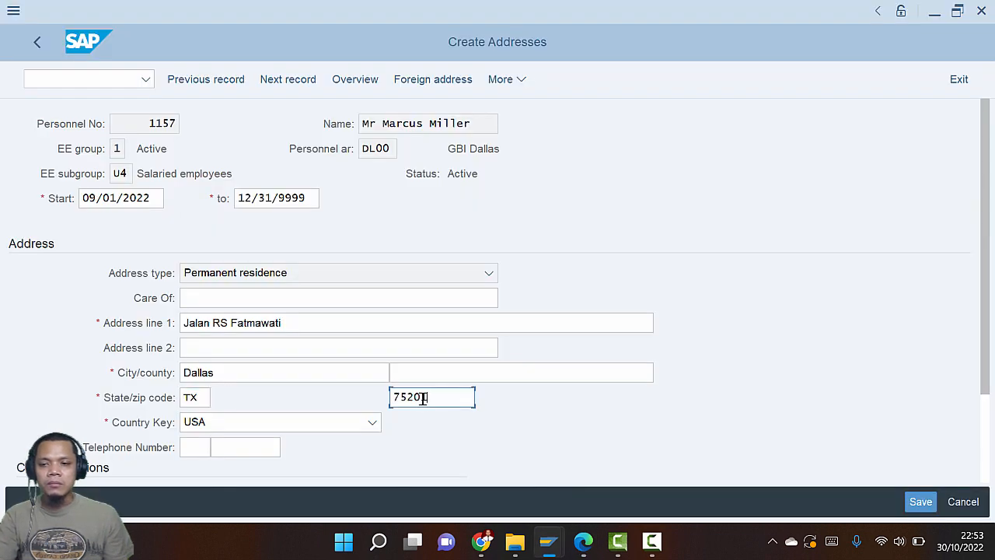
pyautogui.hotkey('alt', 'Tab')
pyautogui.scroll(-3, 427, 400)
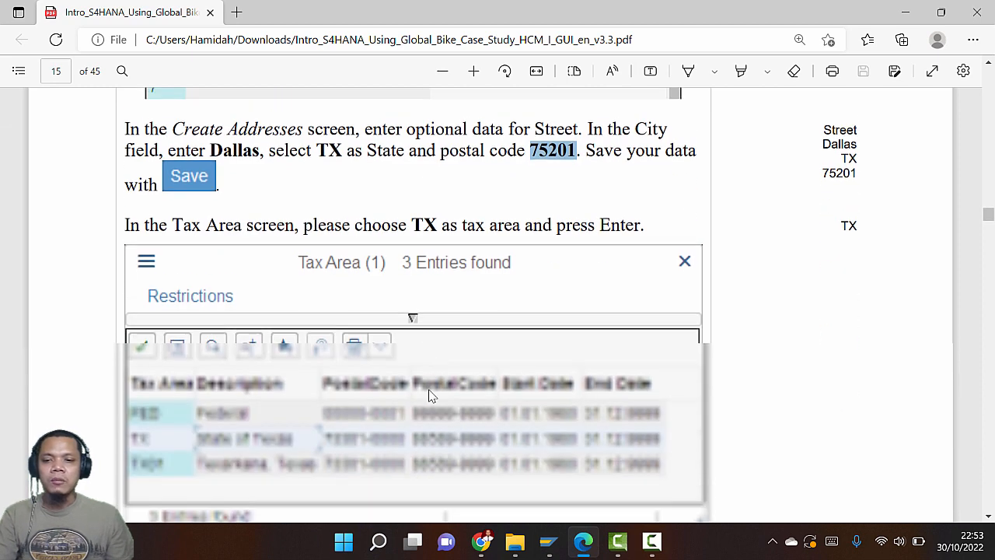
pyautogui.hotkey('alt', 'Tab')
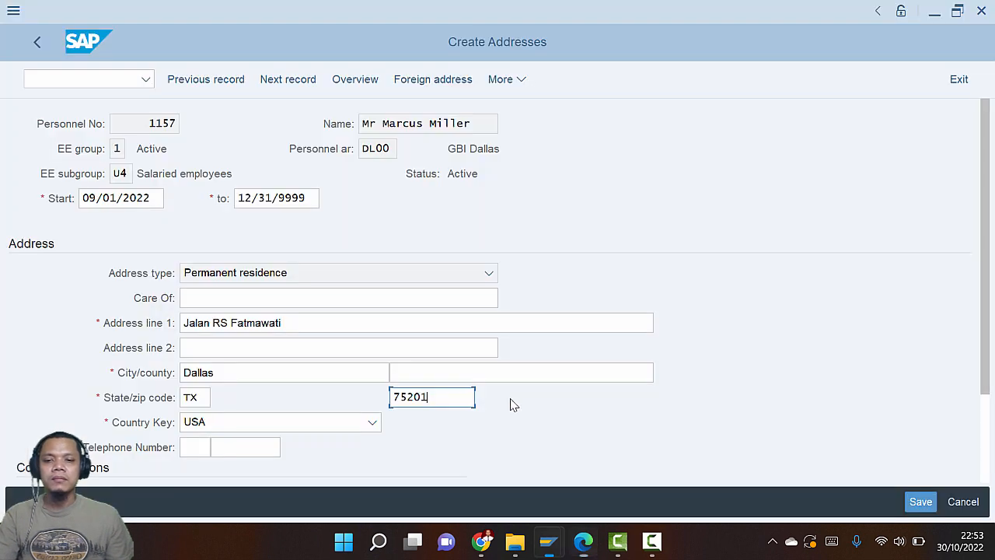
pyautogui.click(920, 504)
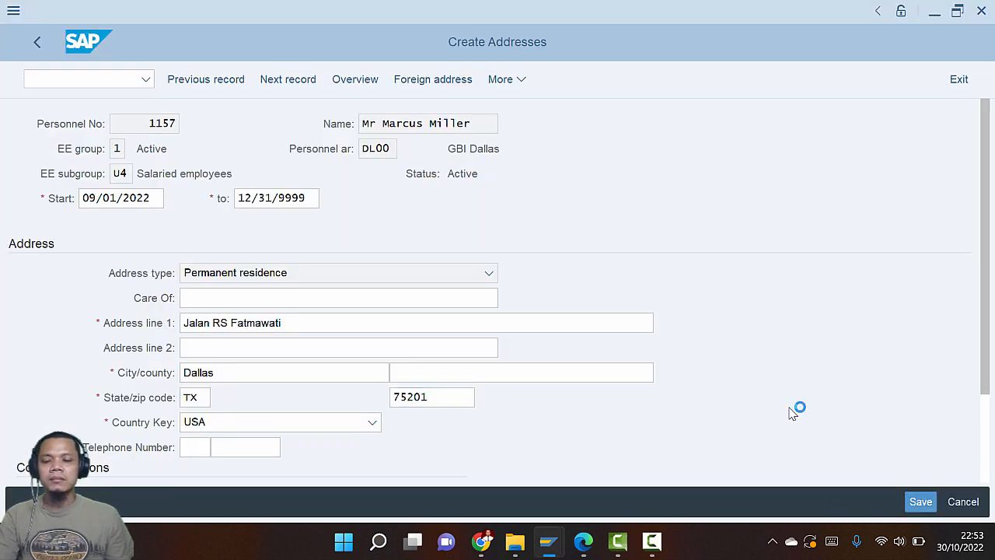
pyautogui.hotkey('alt', 'Tab')
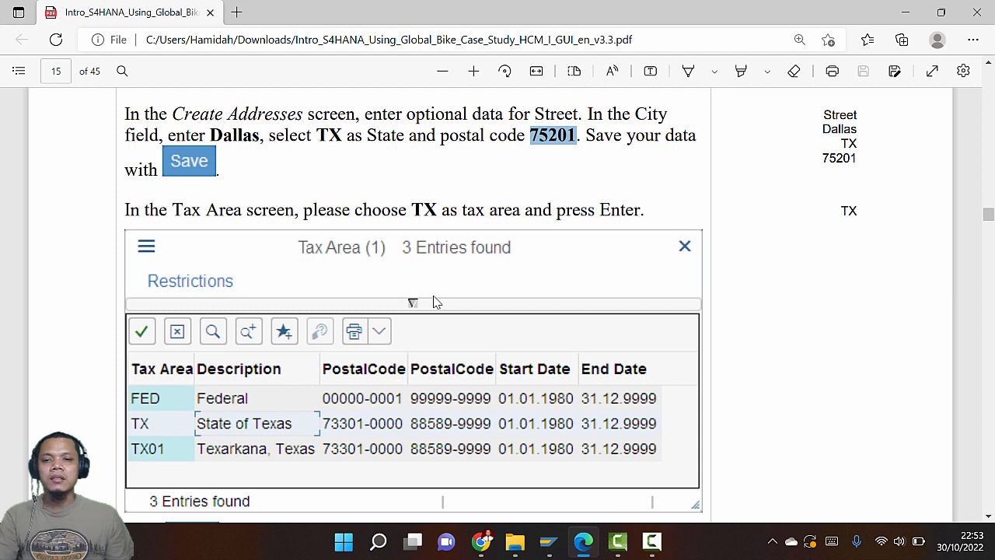
# Choose tax area TX, State of Texas, and save the residence tax area
pyautogui.hotkey('alt', 'Tab')
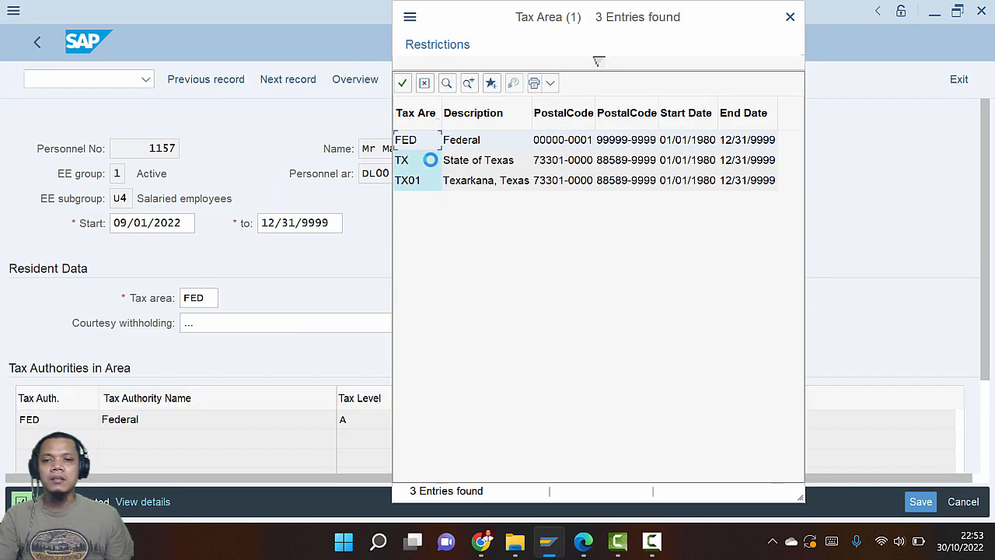
pyautogui.doubleClick(478, 167)
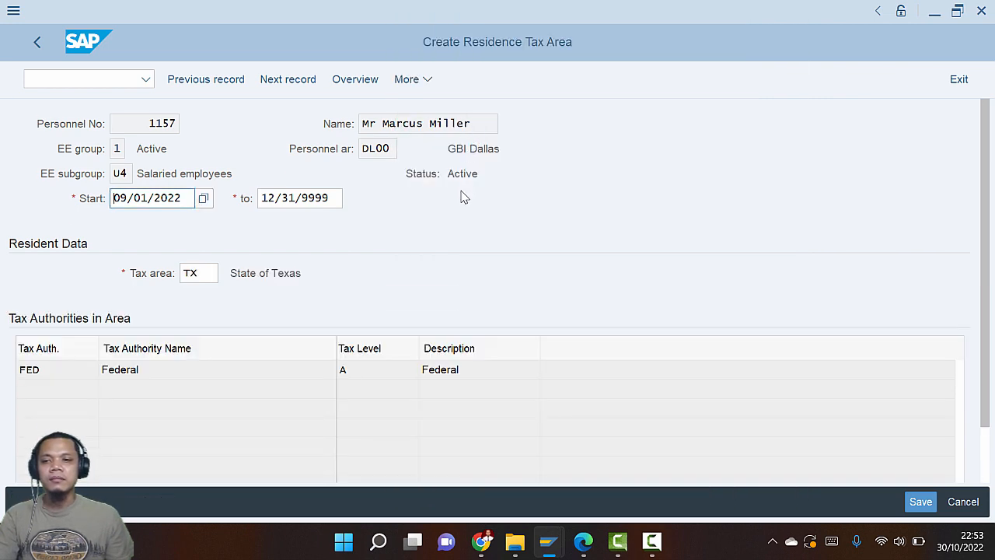
pyautogui.hotkey('alt', 'Tab')
pyautogui.scroll(-4, 453, 307)
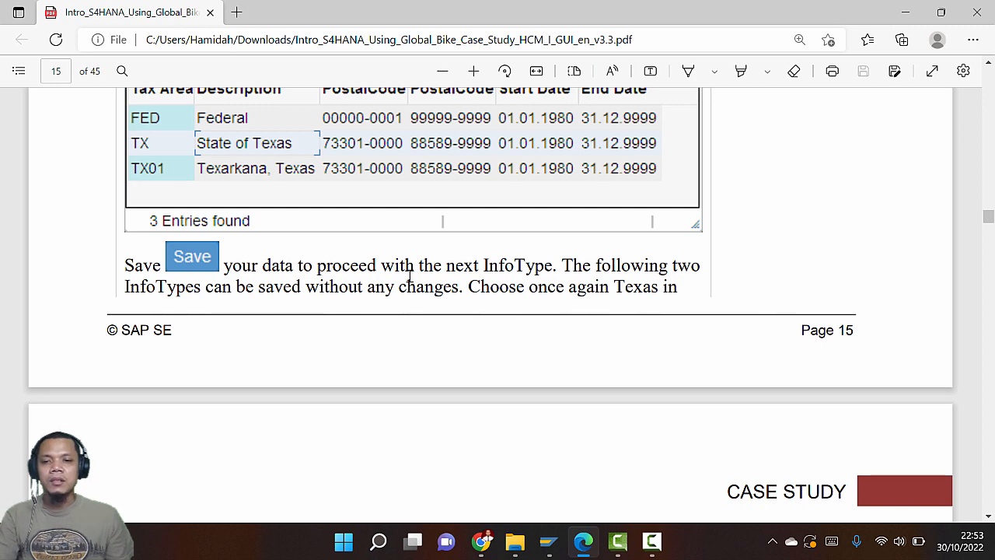
pyautogui.hotkey('alt', 'Tab')
pyautogui.click(913, 510)
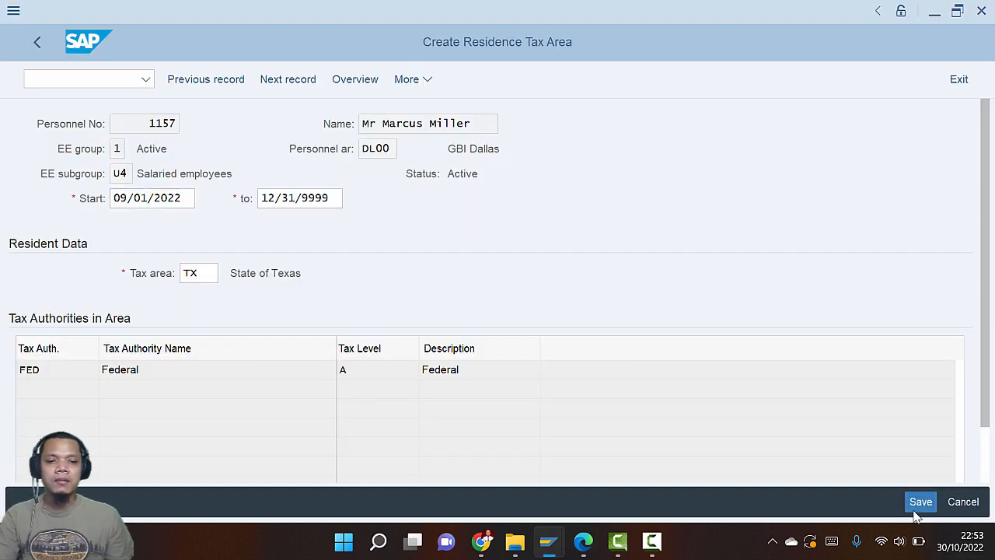
pyautogui.hotkey('alt', 'Tab')
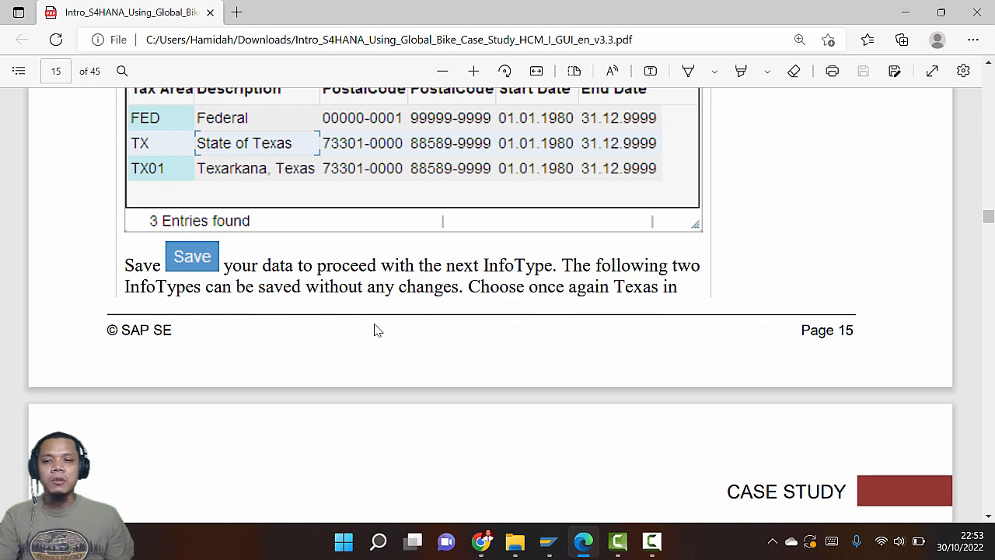
pyautogui.scroll(-3, 381, 330)
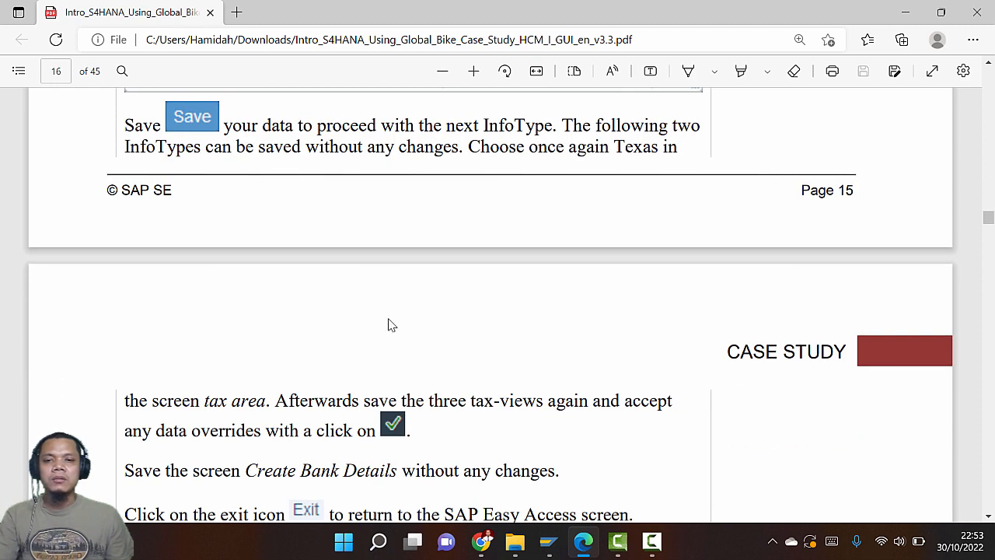
pyautogui.scroll(-3, 389, 325)
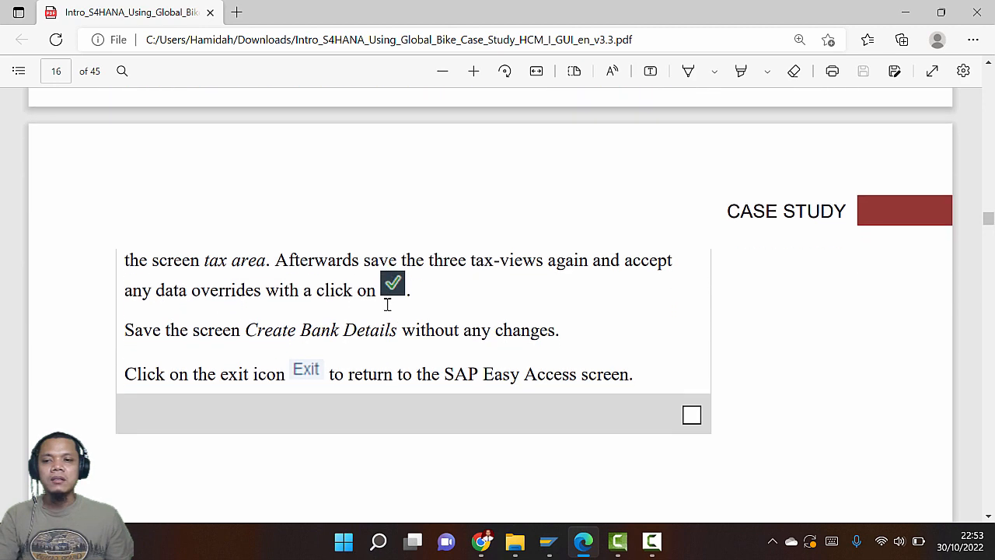
# Save the work tax area unchanged to reach the Texas unemployment data screen
pyautogui.hotkey('alt', 'Tab')
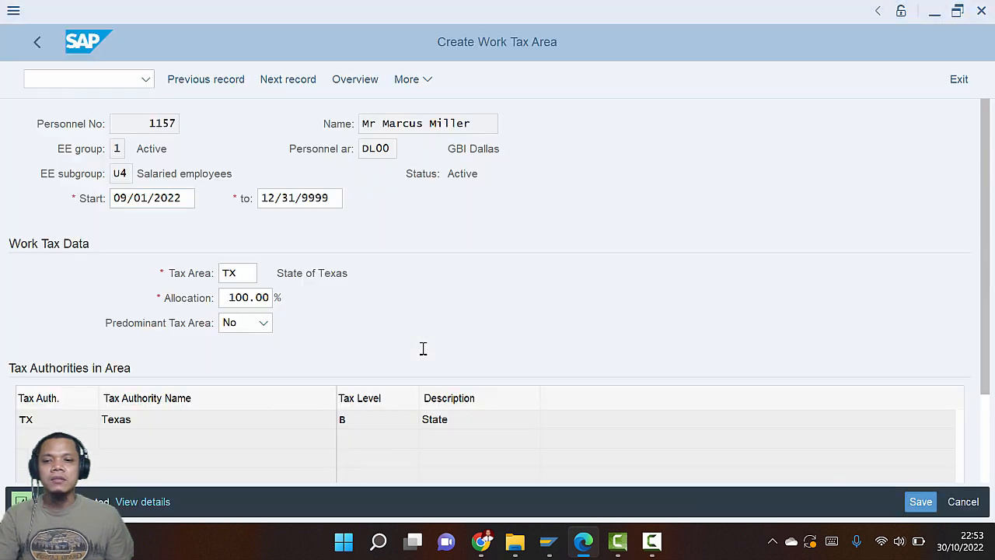
pyautogui.hotkey('alt', 'Tab')
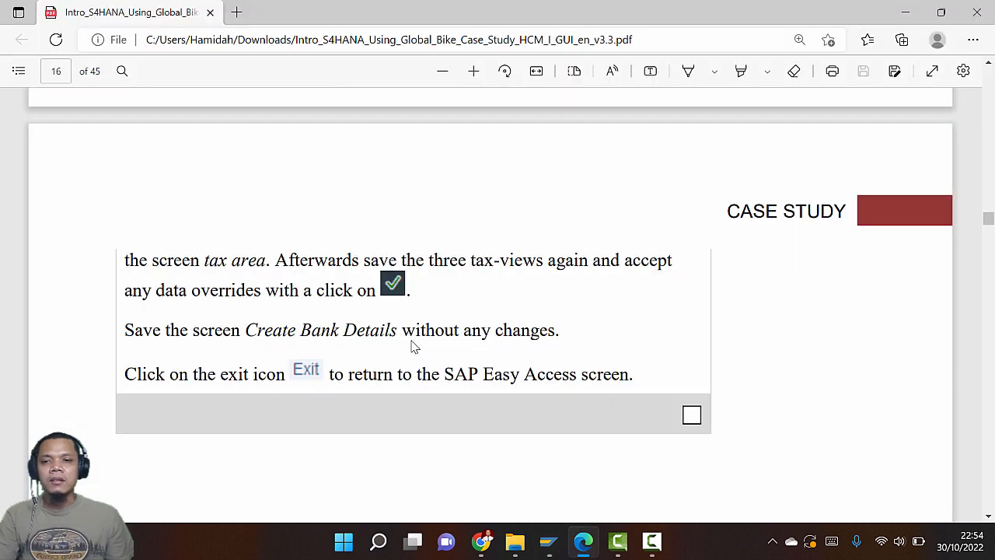
pyautogui.scroll(1, 415, 347)
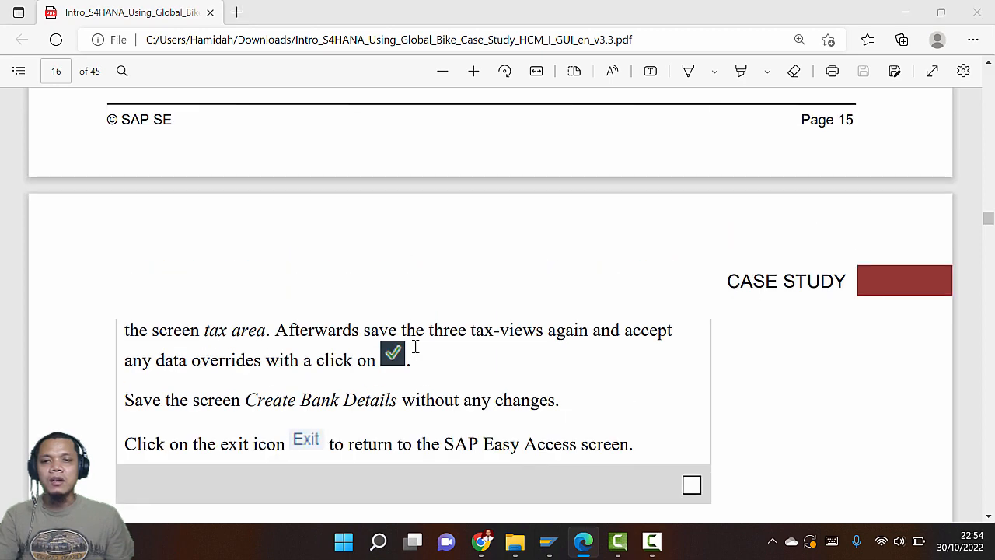
pyautogui.hotkey('alt', 'Tab')
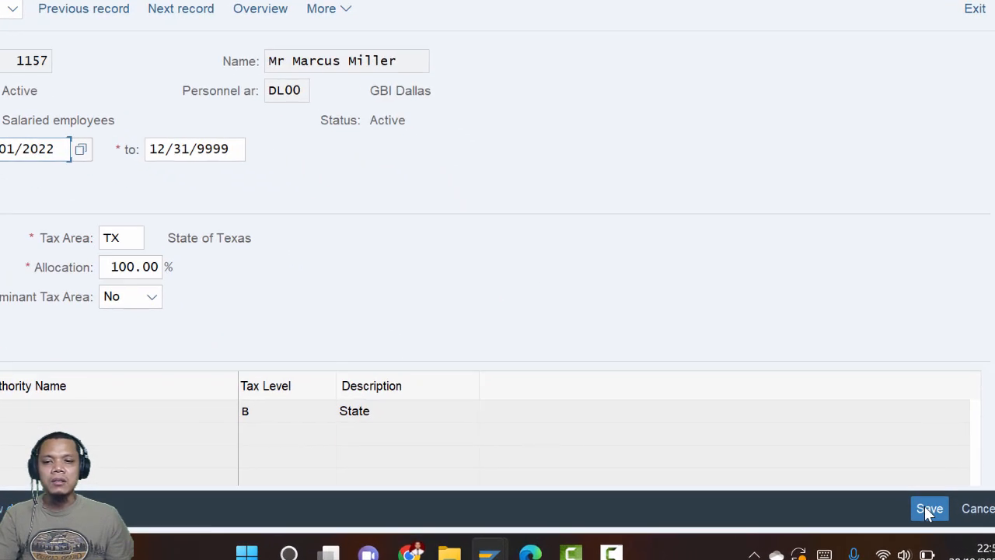
pyautogui.click(920, 502)
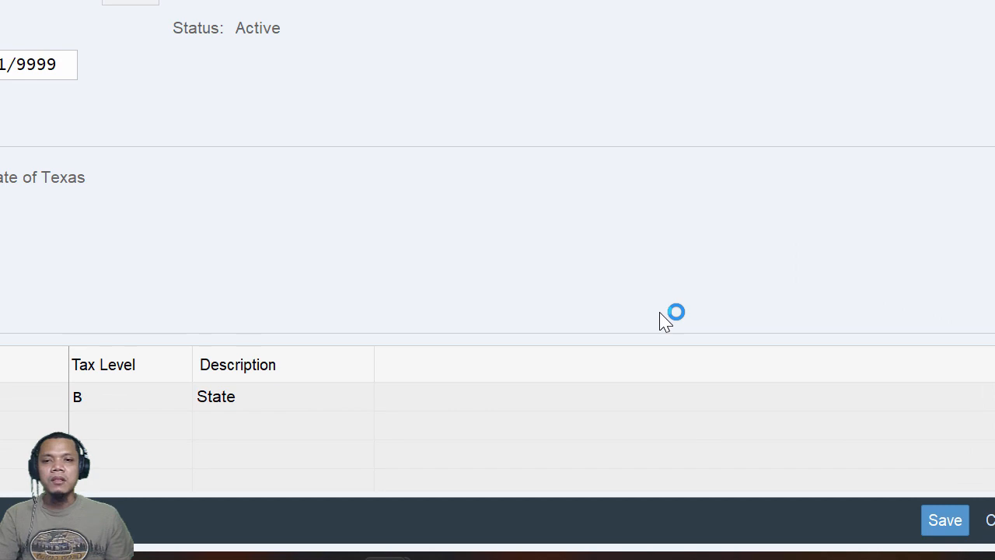
pyautogui.hotkey('alt', 'Tab')
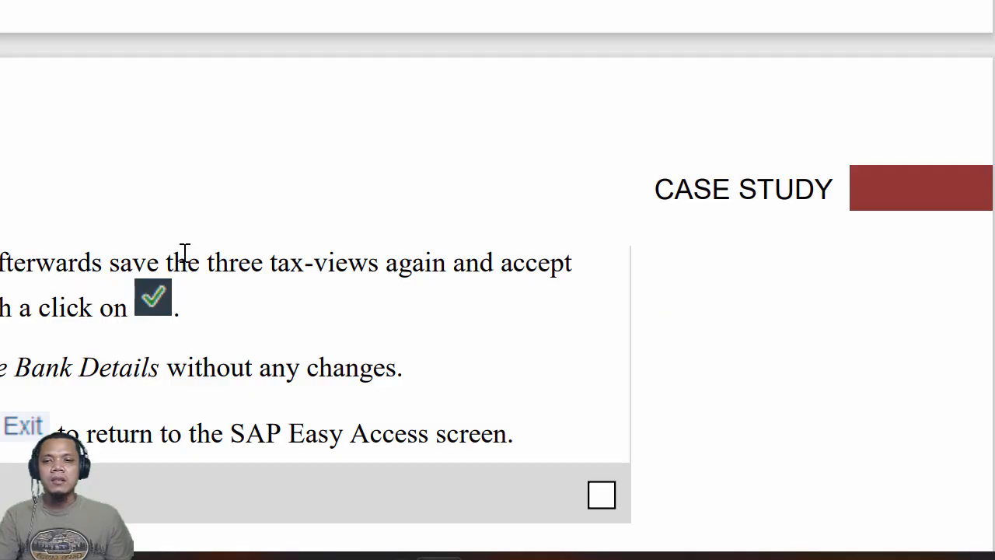
pyautogui.hotkey('alt', 'Tab')
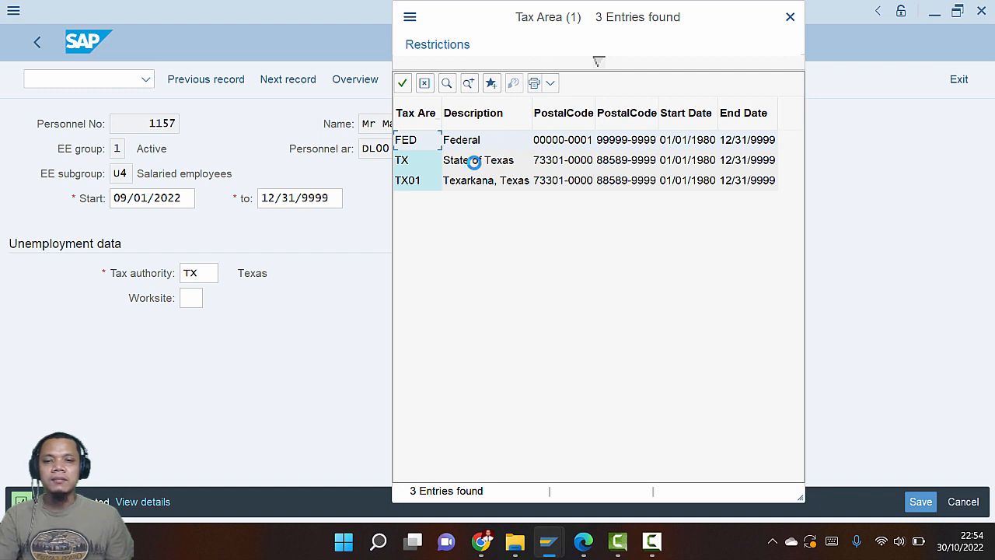
# Pick TX, State of Texas, from the tax area list for the residence tax area
pyautogui.hotkey('alt', 'Tab')
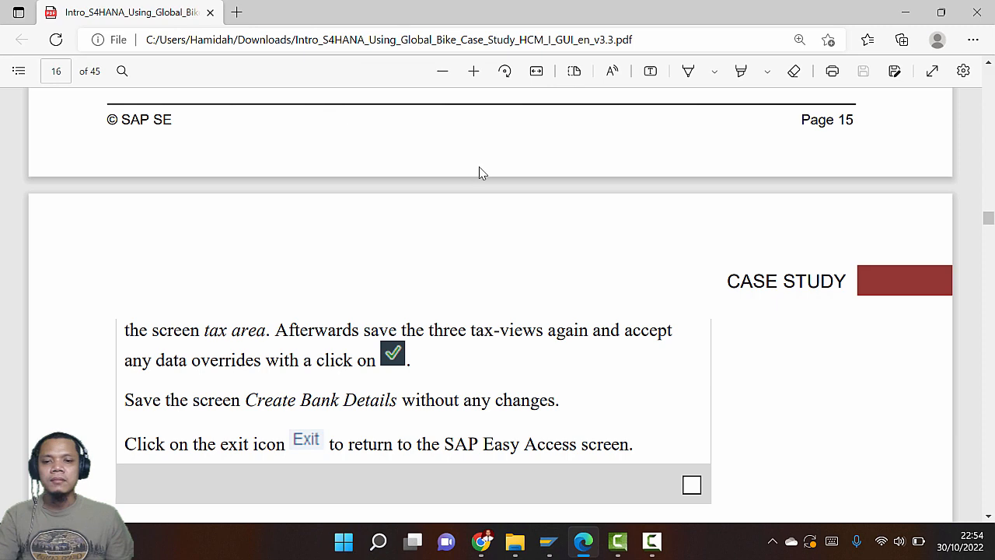
pyautogui.scroll(-3, 479, 173)
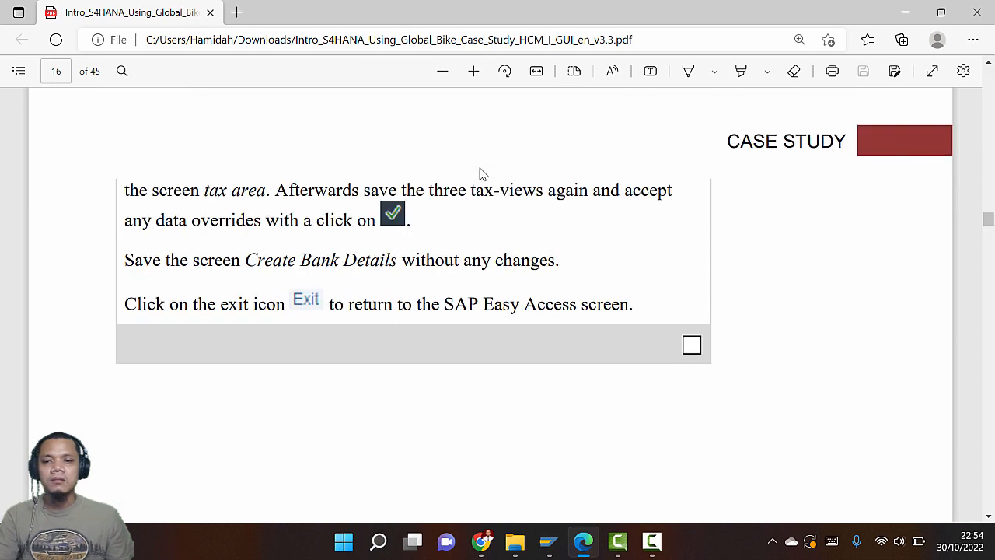
pyautogui.hotkey('alt', 'Tab')
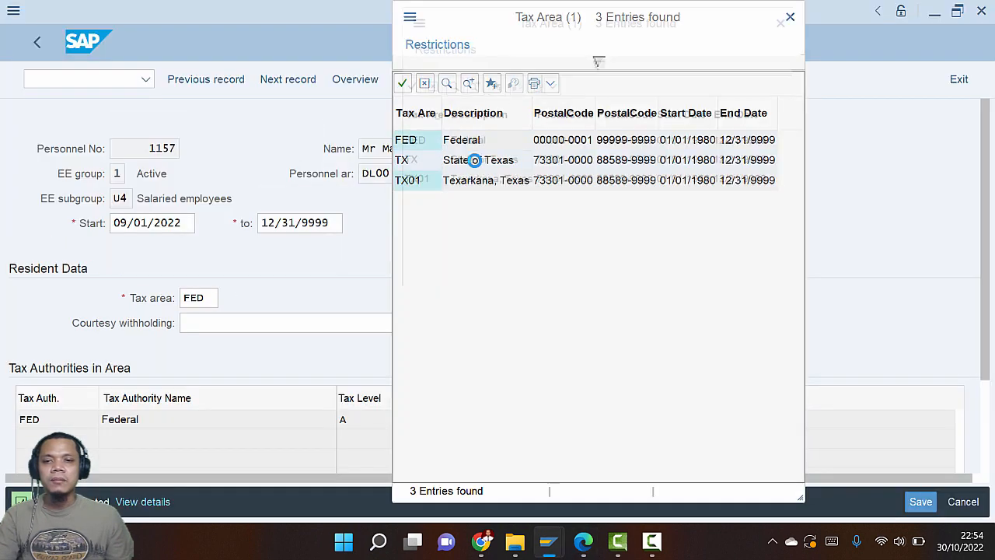
pyautogui.click(475, 160)
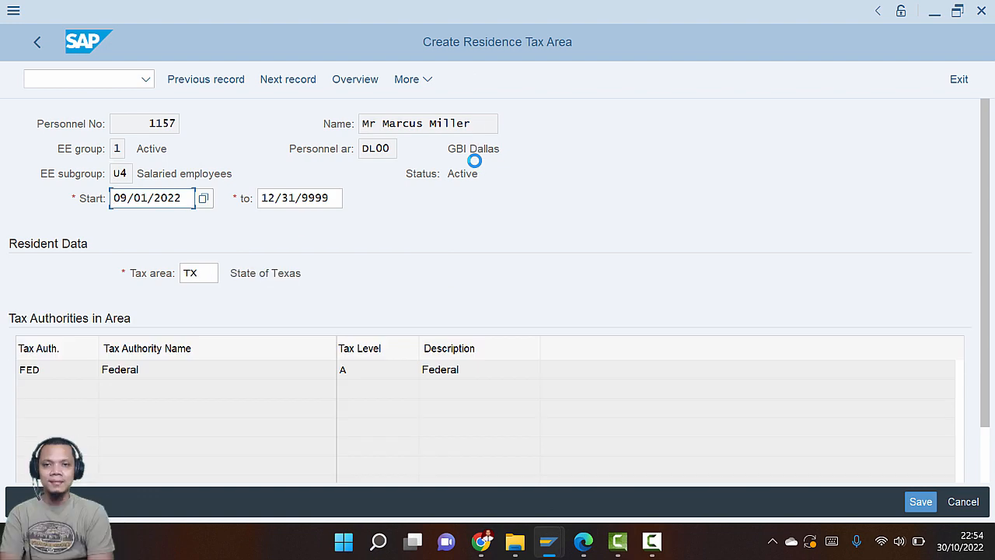
pyautogui.hotkey('alt', 'Tab')
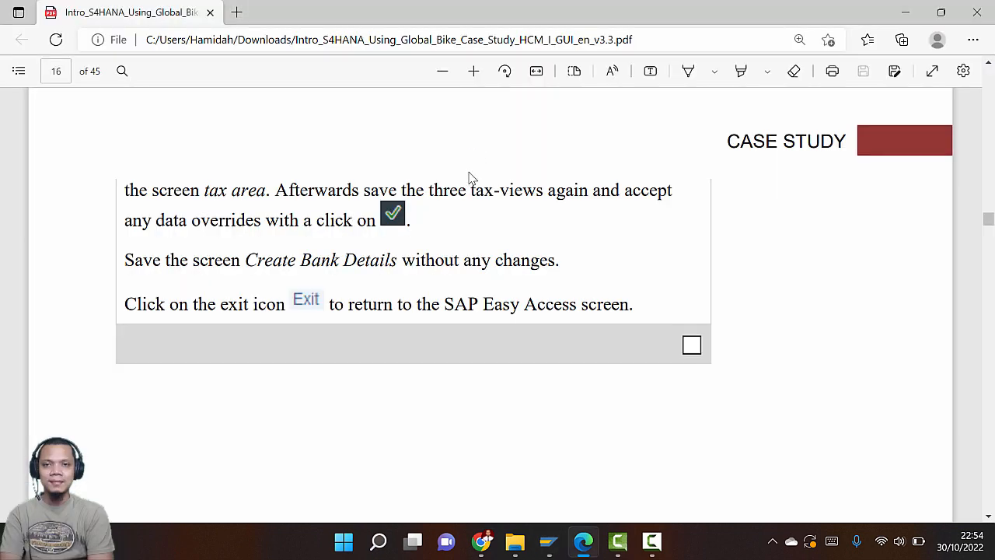
pyautogui.hotkey('alt', 'Tab')
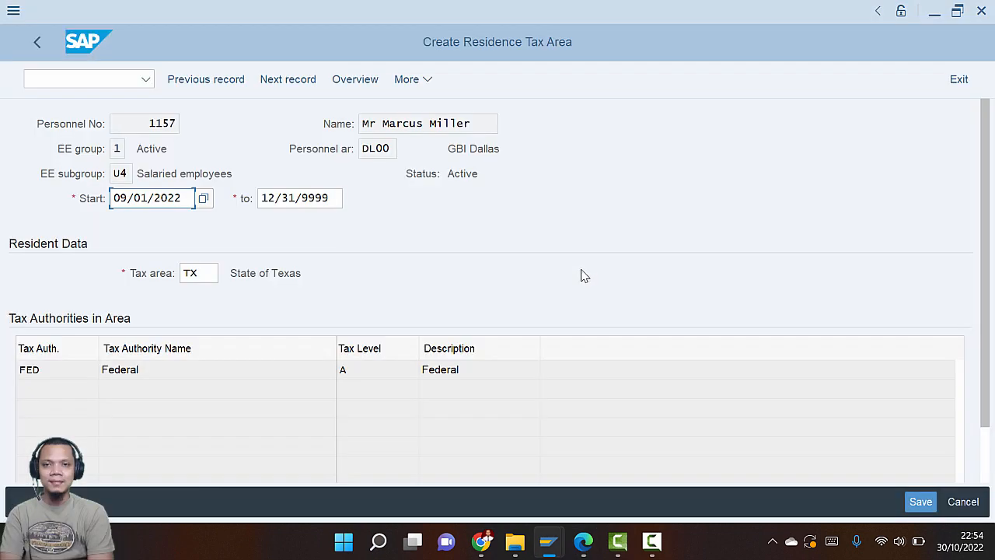
pyautogui.hotkey('alt', 'Tab')
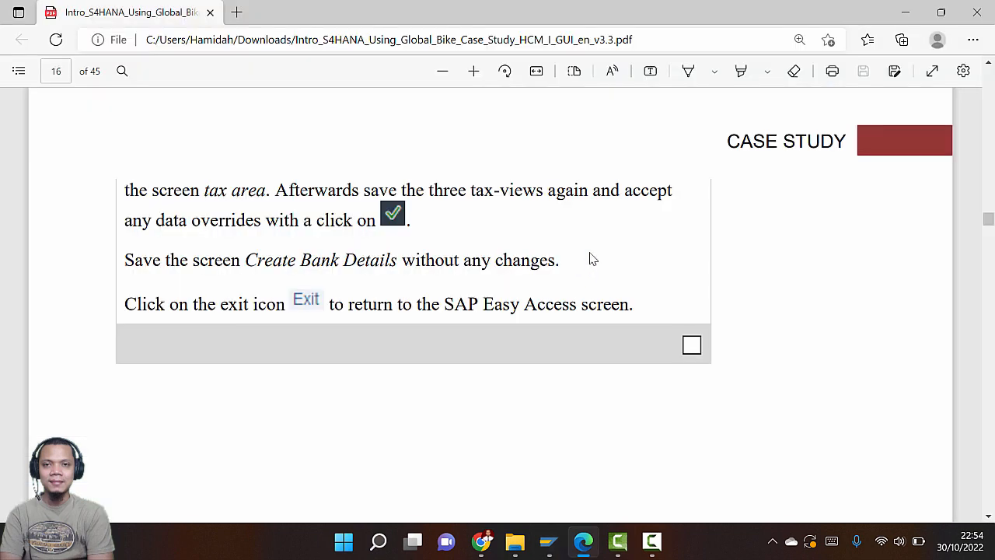
pyautogui.hotkey('alt', 'Tab')
pyautogui.hotkey('alt', 'Tab')
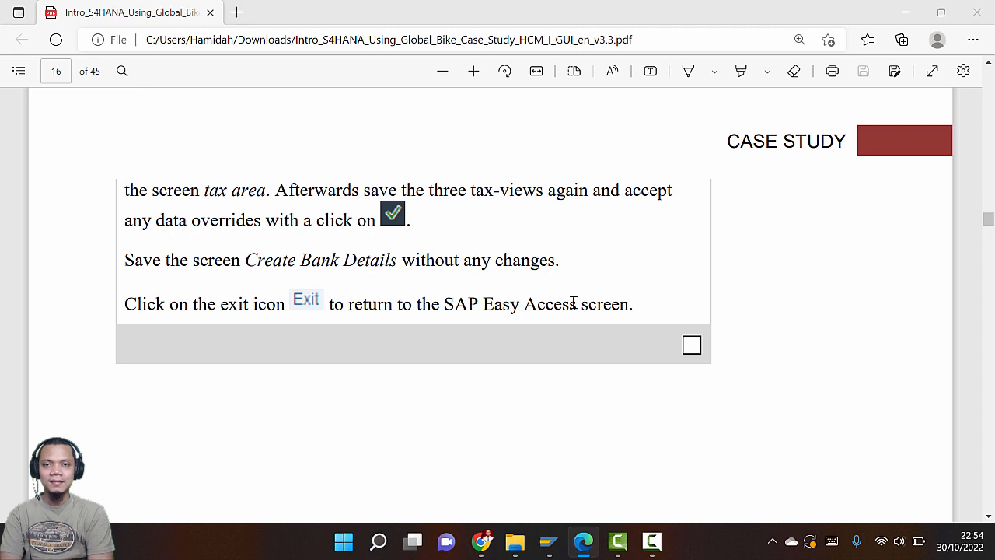
pyautogui.hotkey('alt', 'Tab')
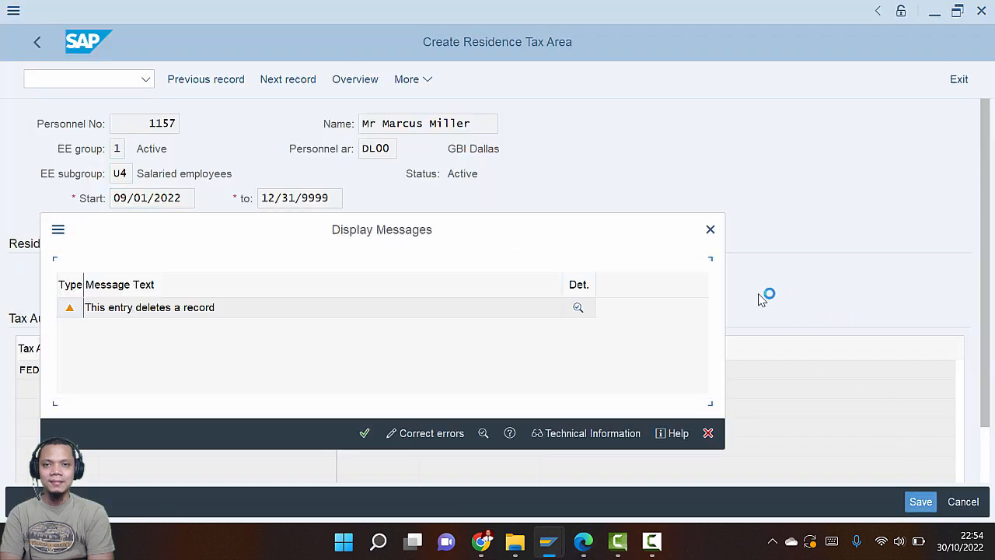
# Accept the override warning and save the work tax area at TX, 100.00%
pyautogui.click(364, 435)
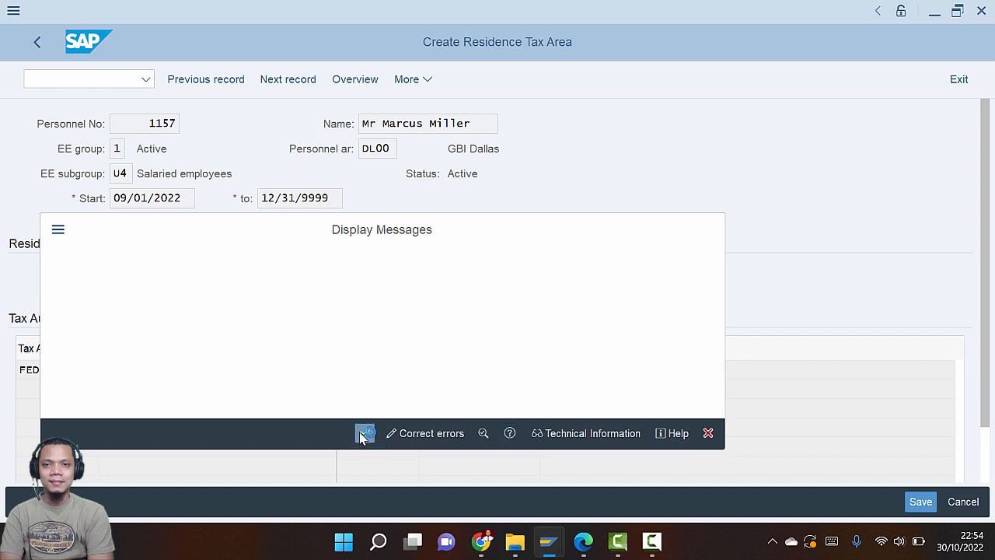
pyautogui.hotkey('alt', 'Tab')
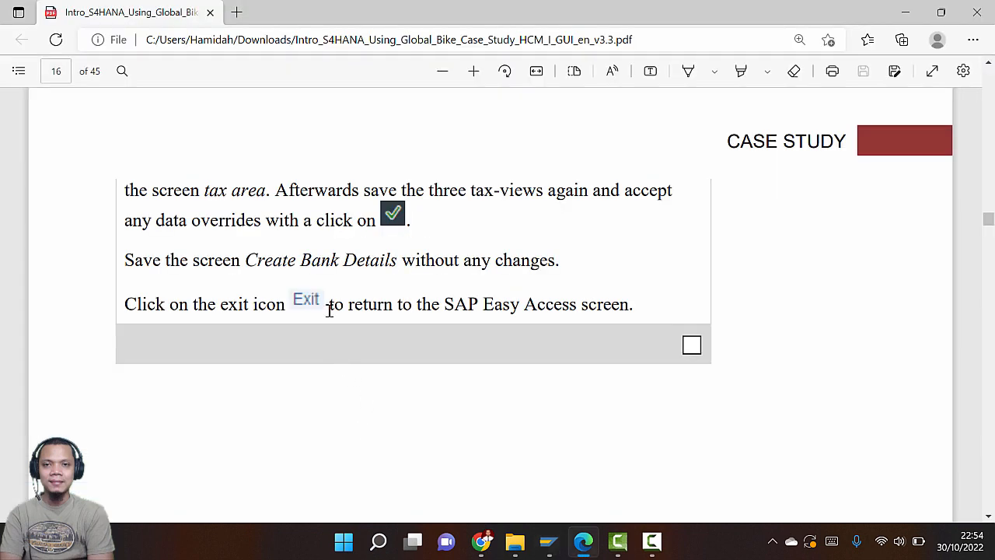
pyautogui.hotkey('alt', 'Tab')
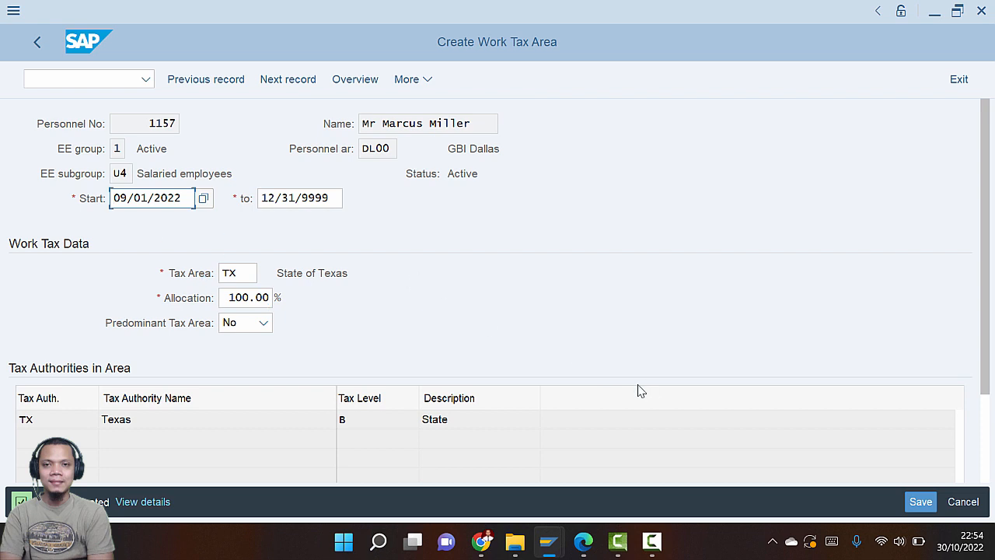
pyautogui.click(921, 502)
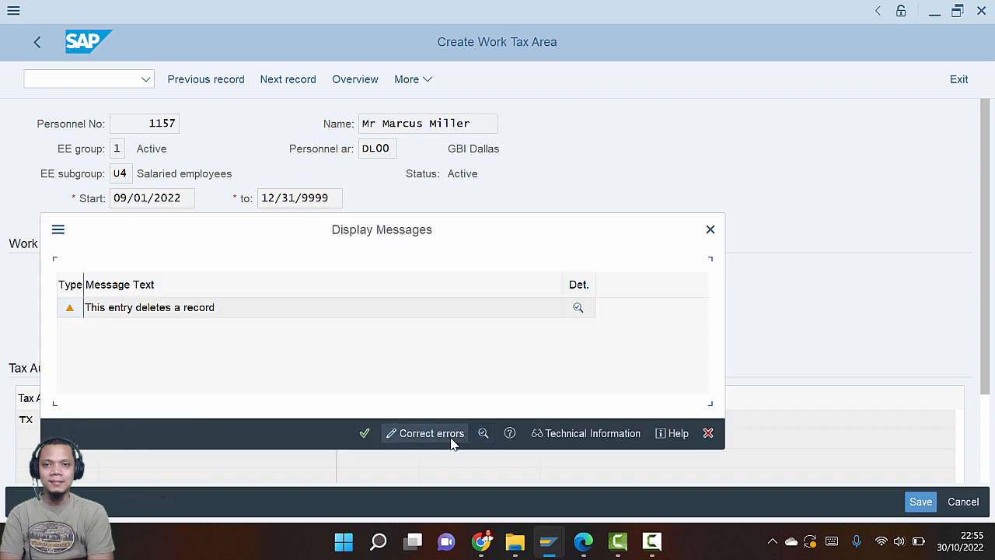
# Dismiss the warning and leave the unemployment state screen without saving
pyautogui.click(706, 235)
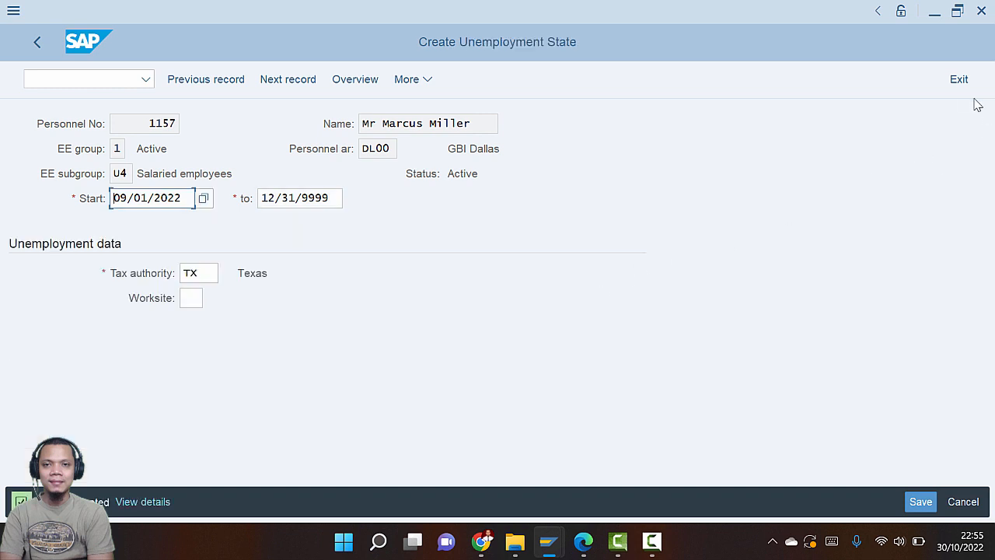
pyautogui.click(962, 90)
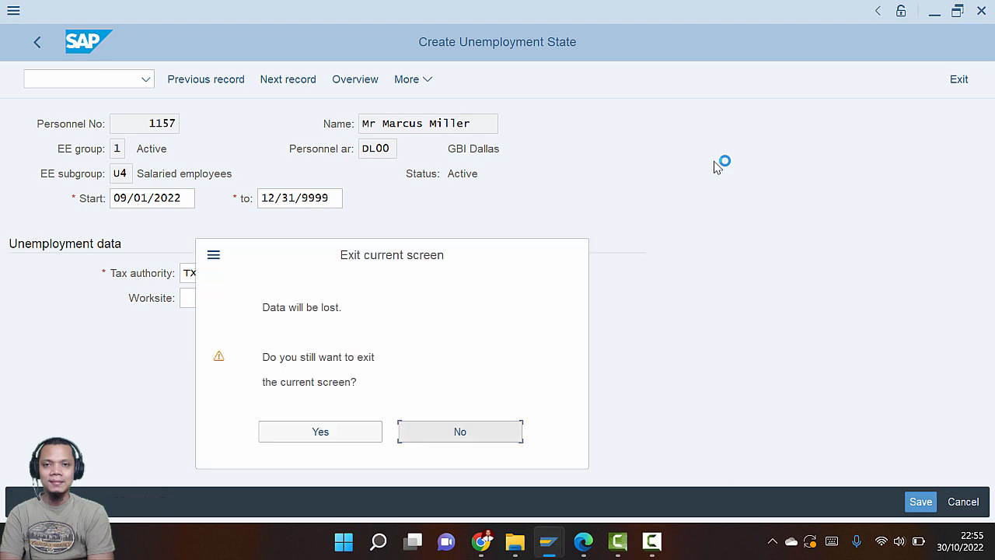
pyautogui.click(350, 432)
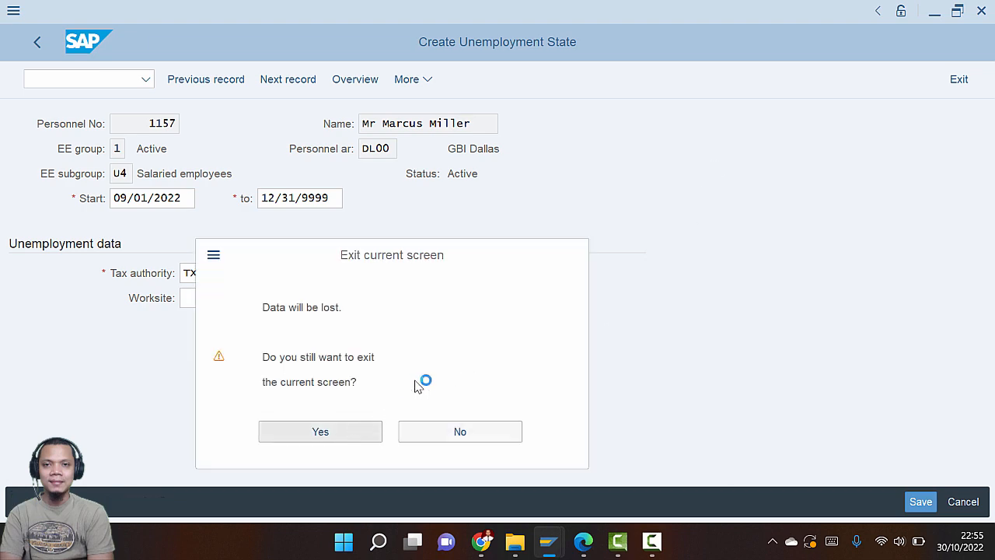
# Scroll the guide to Step 5: Display Organizational Plan
pyautogui.hotkey('alt', 'Tab')
pyautogui.press('Tab')
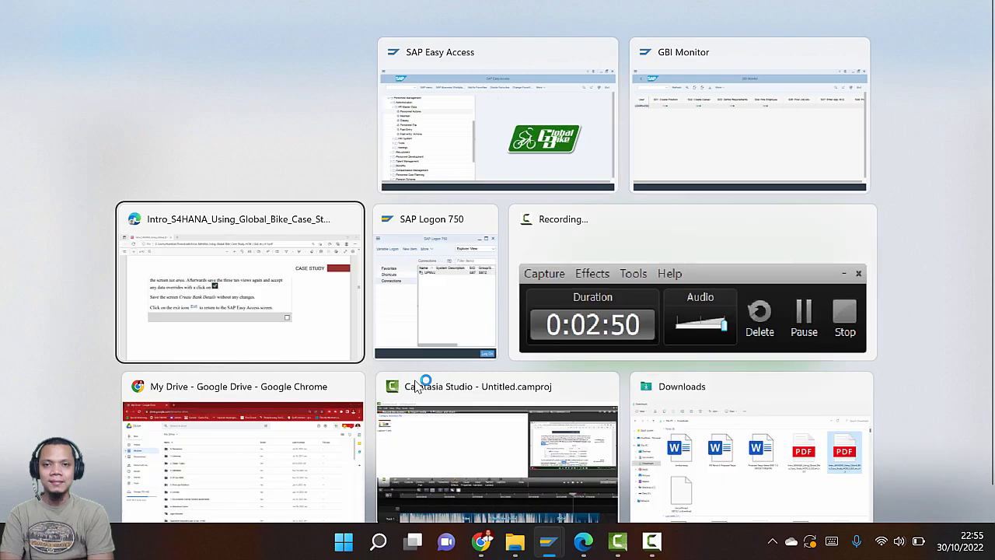
pyautogui.scroll(-10, 417, 373)
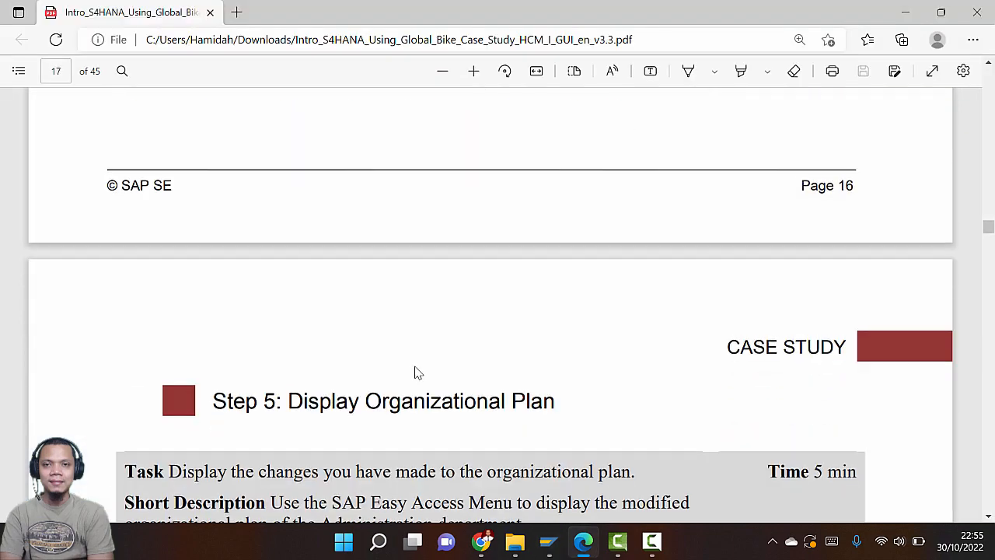
pyautogui.scroll(-3, 415, 373)
# Read the Step 5 staff assignments table in the guide, then return to SAP Easy Access
pyautogui.scroll(-1, 405, 373)
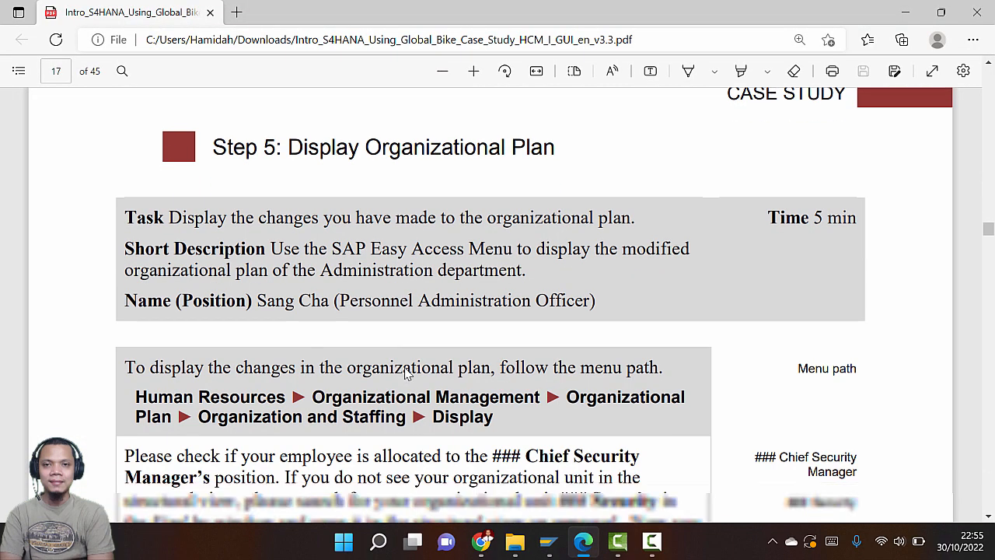
pyautogui.scroll(-1, 404, 373)
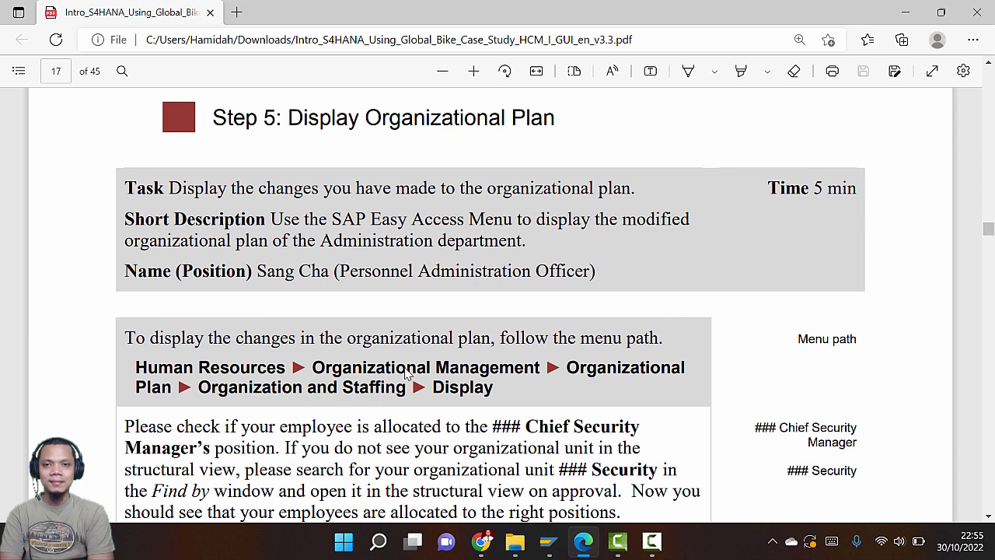
pyautogui.hotkey('alt', 'Tab')
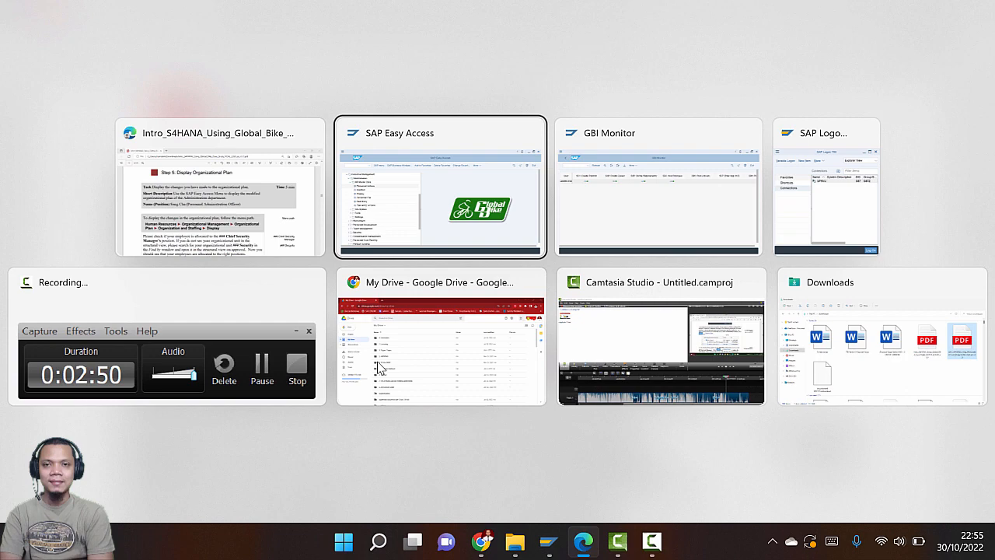
pyautogui.click(263, 241)
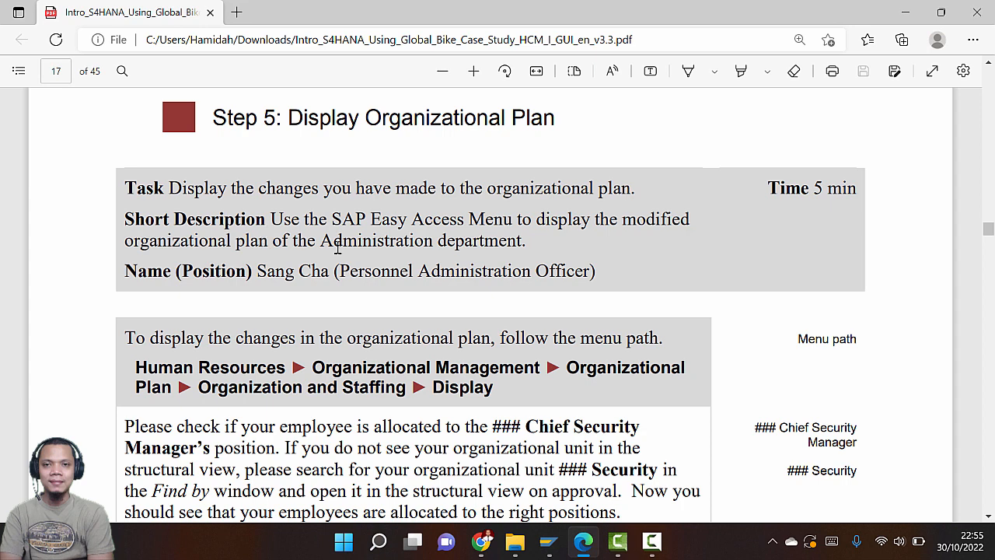
pyautogui.scroll(-2, 395, 350)
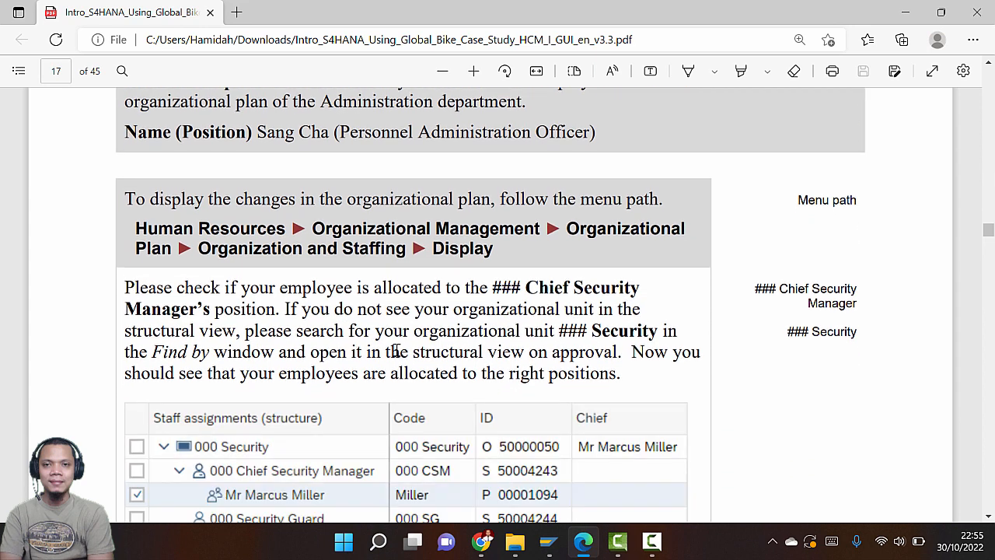
pyautogui.scroll(-1, 395, 346)
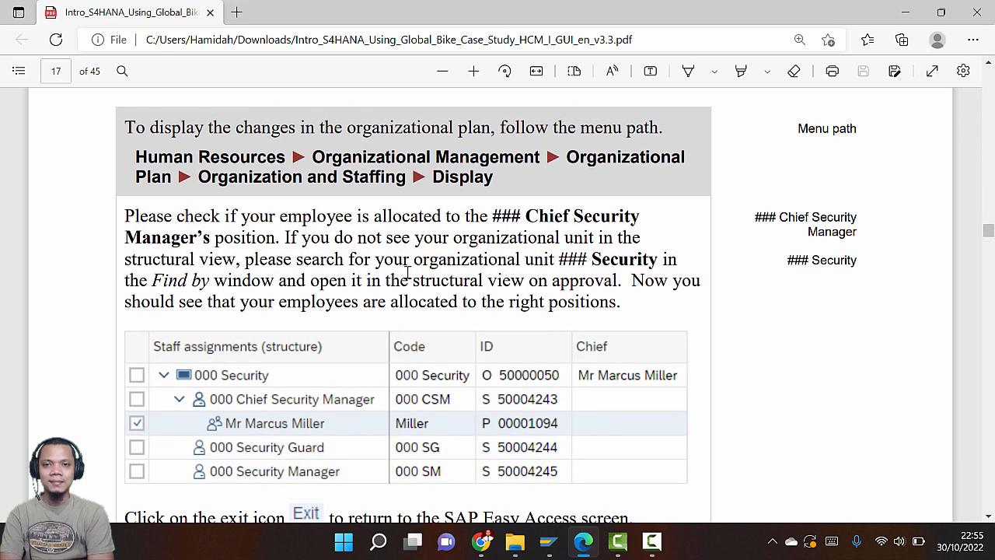
pyautogui.hotkey('alt', 'Tab')
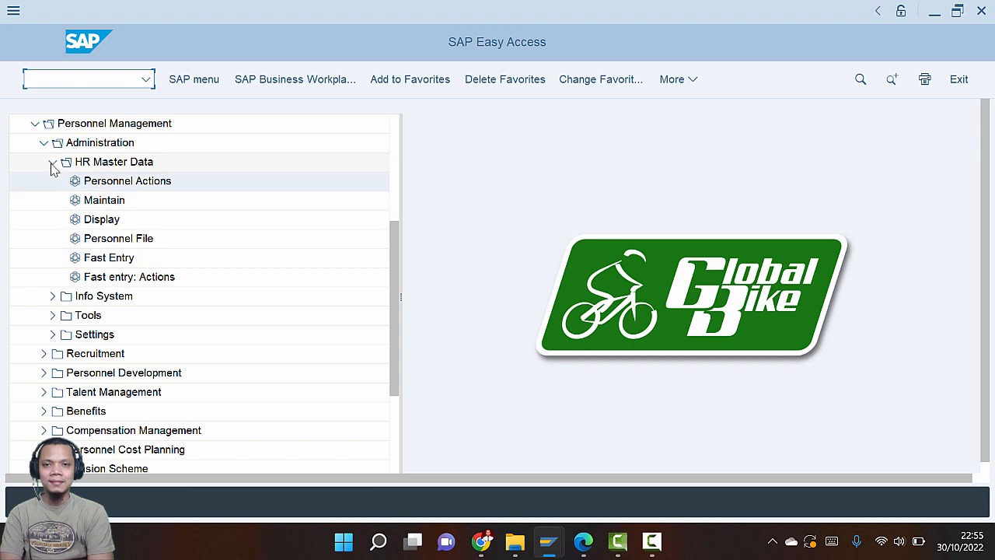
# Collapse HR Master Data and Administration, and expand Organizational Management > Organizational Plan
pyautogui.click(51, 164)
pyautogui.click(44, 145)
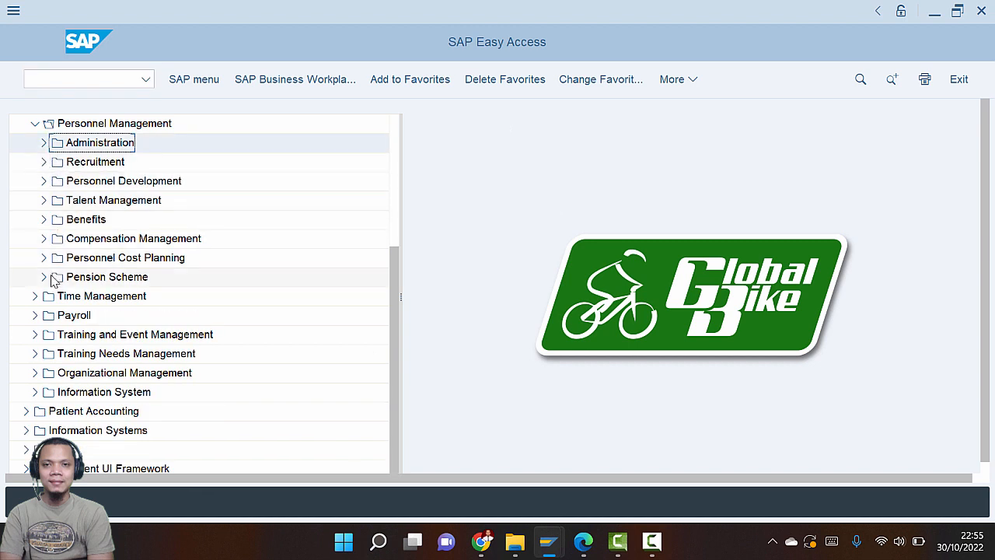
pyautogui.click(36, 373)
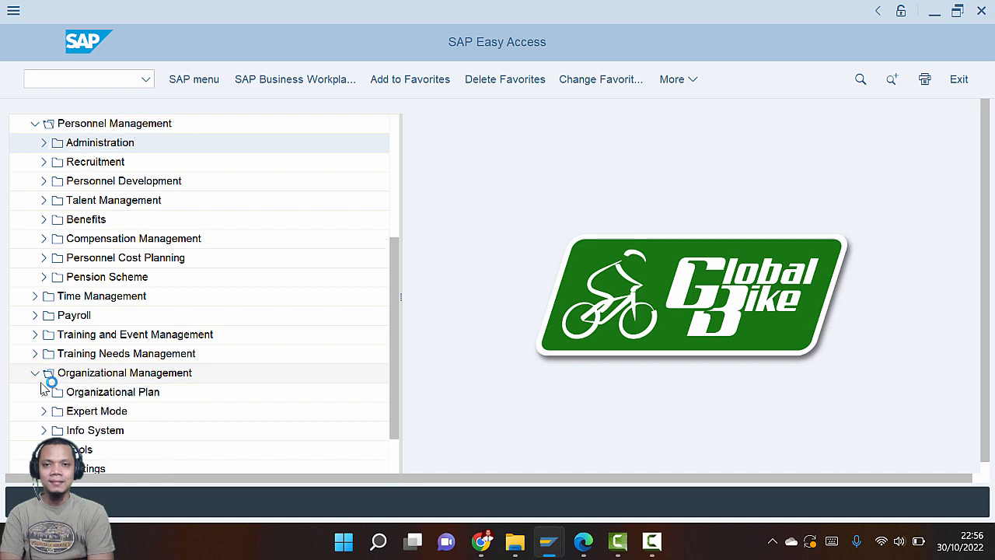
pyautogui.click(44, 392)
pyautogui.hotkey('alt', 'Tab')
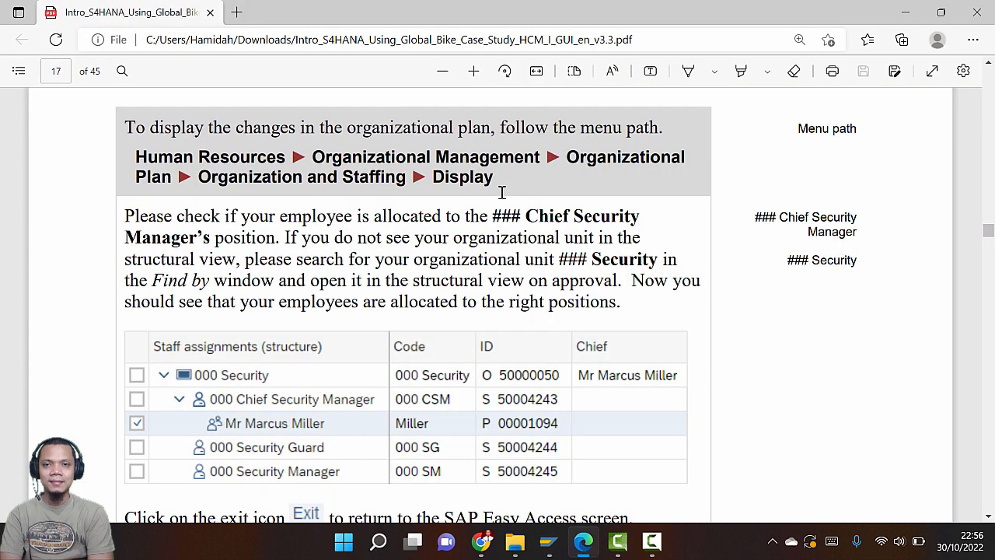
pyautogui.hotkey('alt', 'Tab')
pyautogui.scroll(-2, 140, 377)
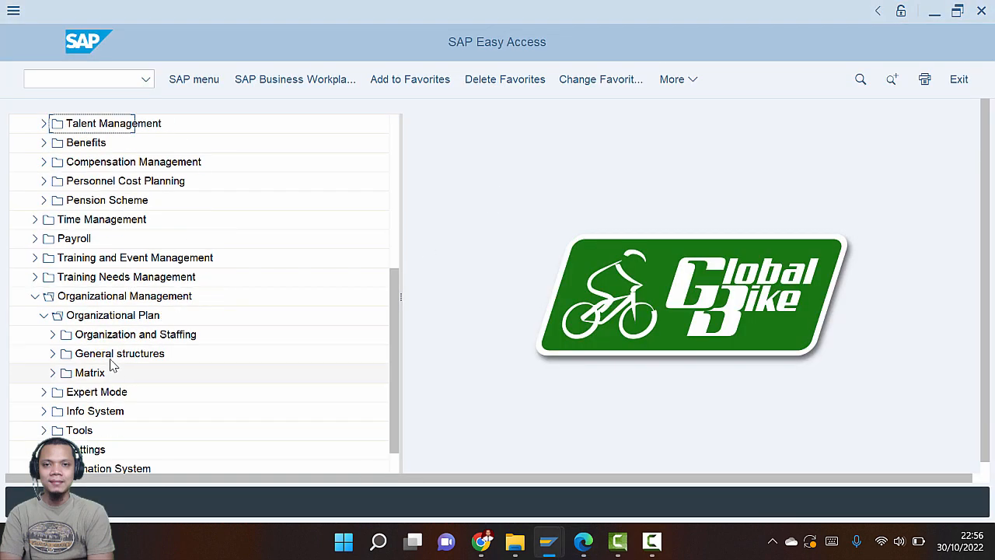
# Launch Organization and Staffing Display and check the guide while it loads
pyautogui.click(53, 335)
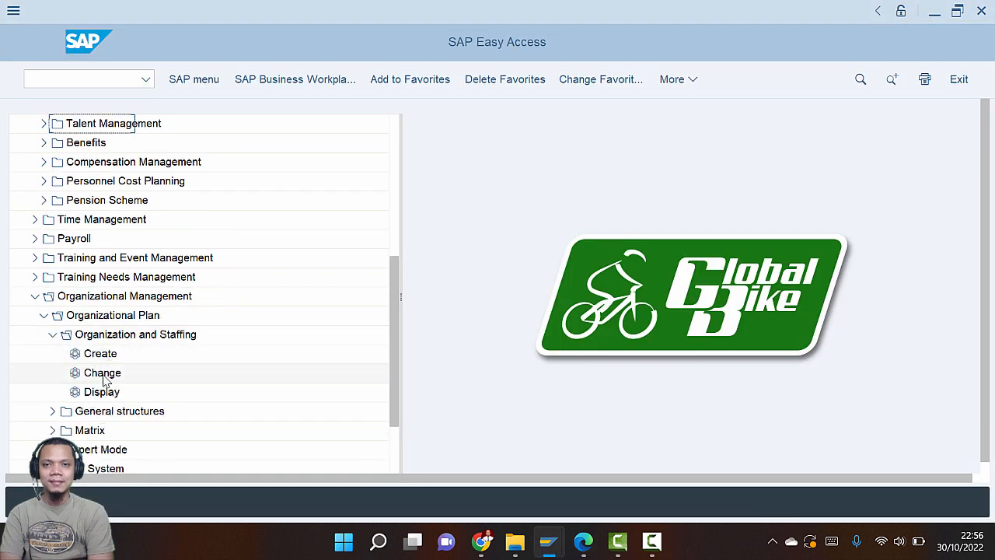
pyautogui.doubleClick(103, 392)
pyautogui.hotkey('alt', 'Tab')
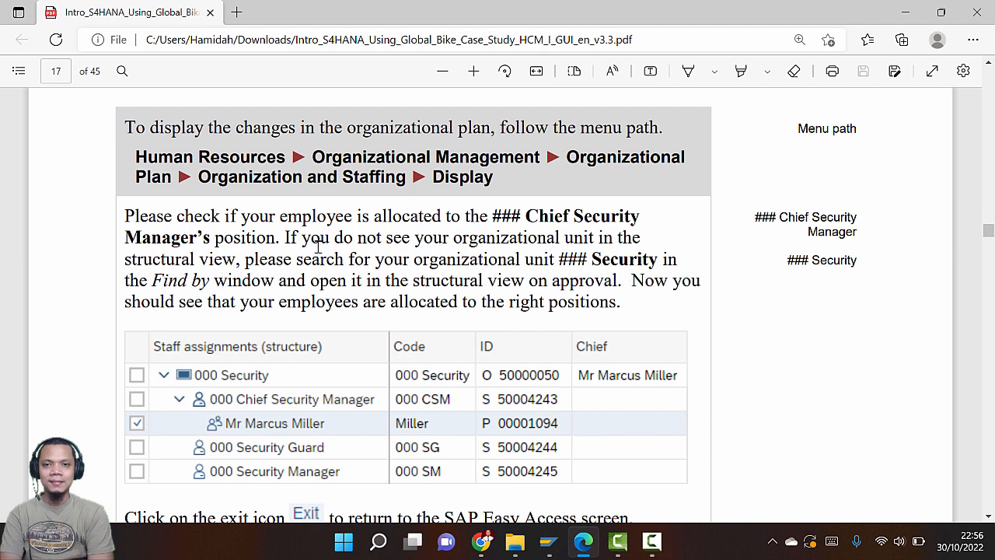
pyautogui.scroll(-2, 318, 243)
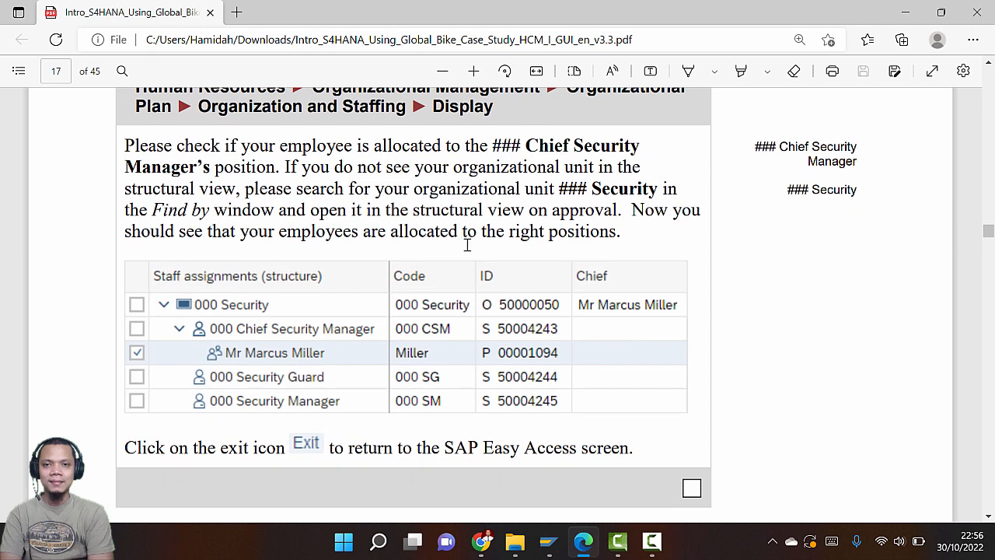
pyautogui.hotkey('alt', 'Tab')
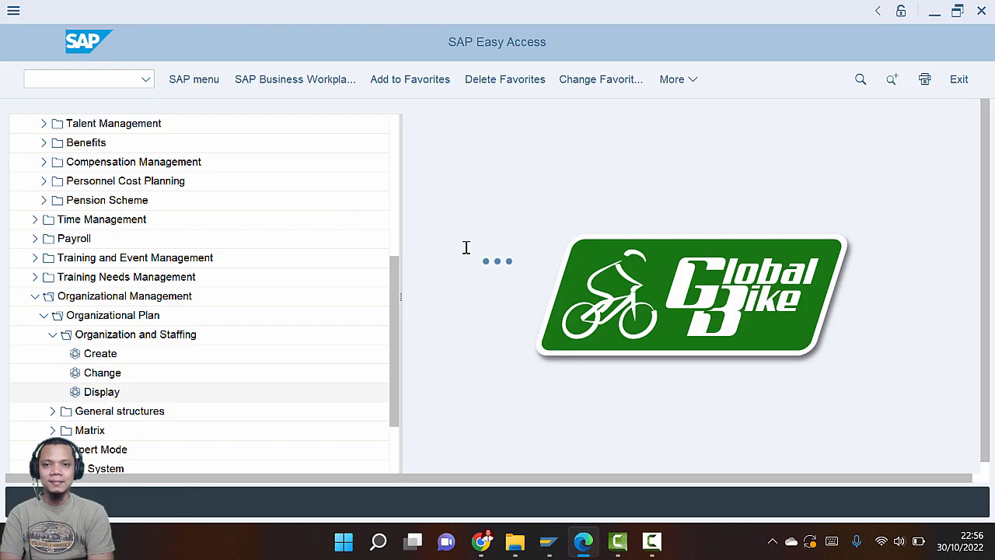
pyautogui.hotkey('alt', 'Tab')
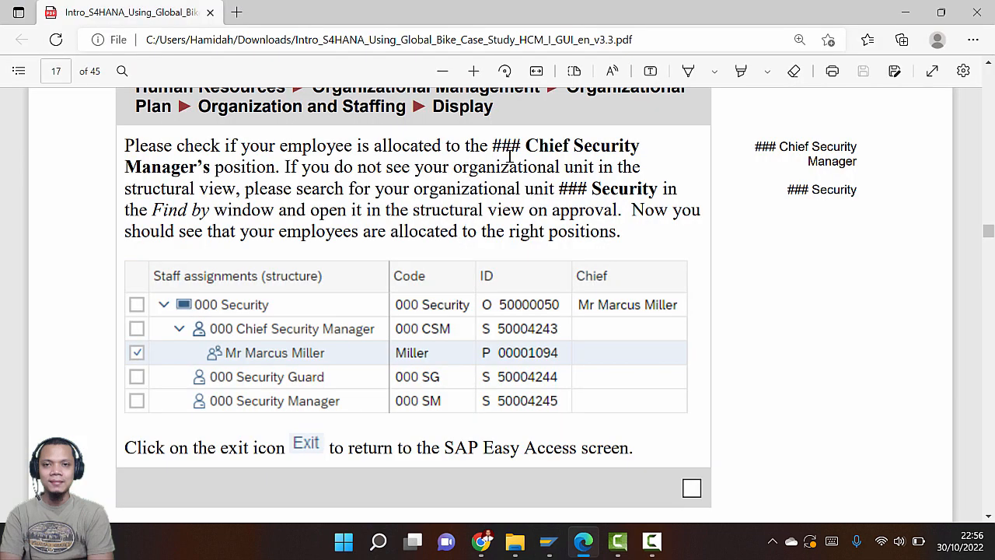
pyautogui.hotkey('alt', 'Tab')
pyautogui.hotkey('alt', 'Tab')
# Compare 030 Security's positions (030 CSM, 030 SG, 030 SM) against the guide's staff assignments
pyautogui.press('Tab')
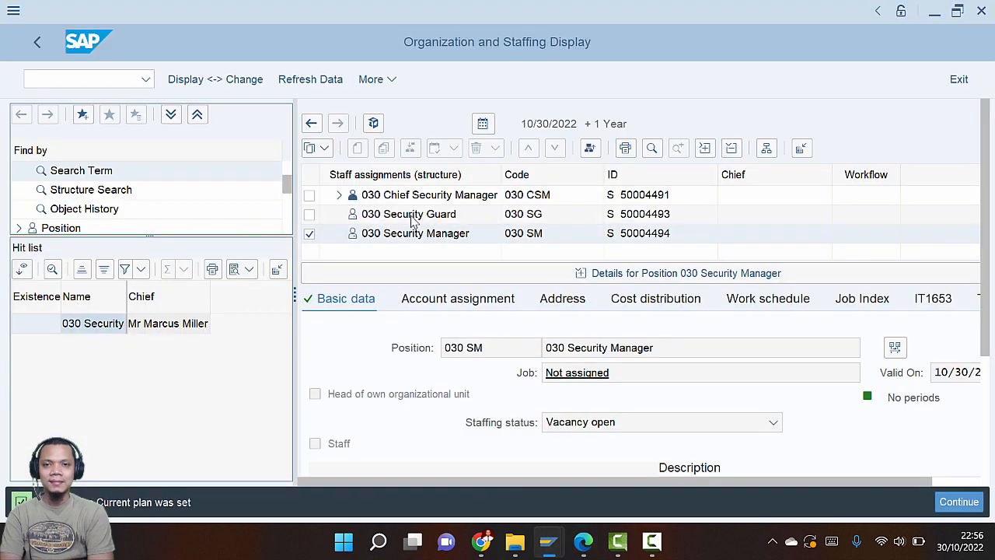
pyautogui.hotkey('alt', 'Tab')
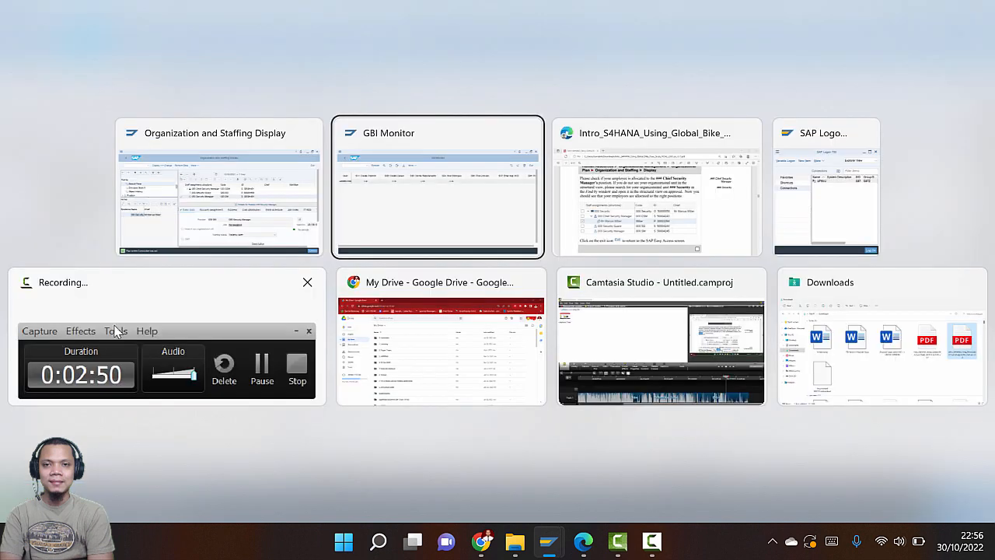
pyautogui.hotkey('alt', 'Tab')
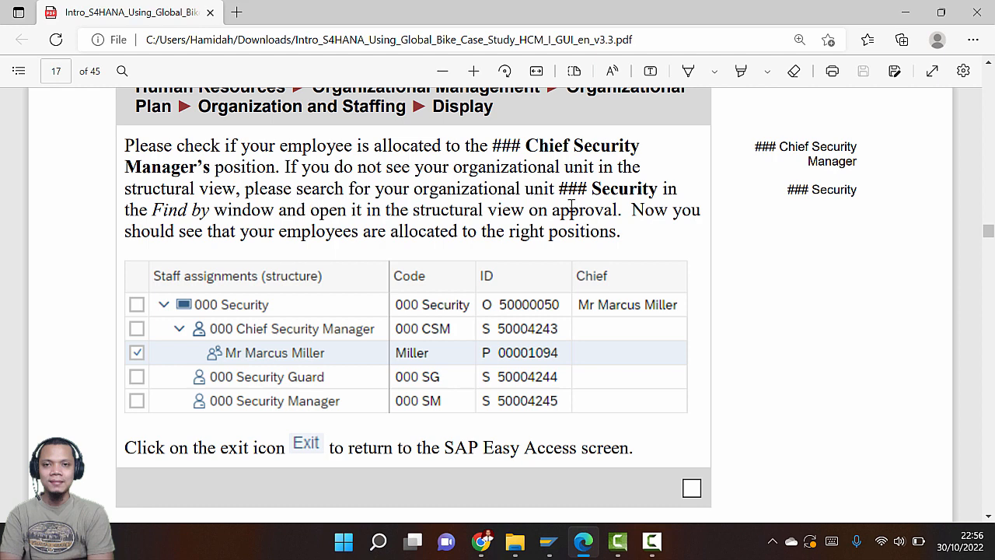
pyautogui.hotkey('alt', 'Tab')
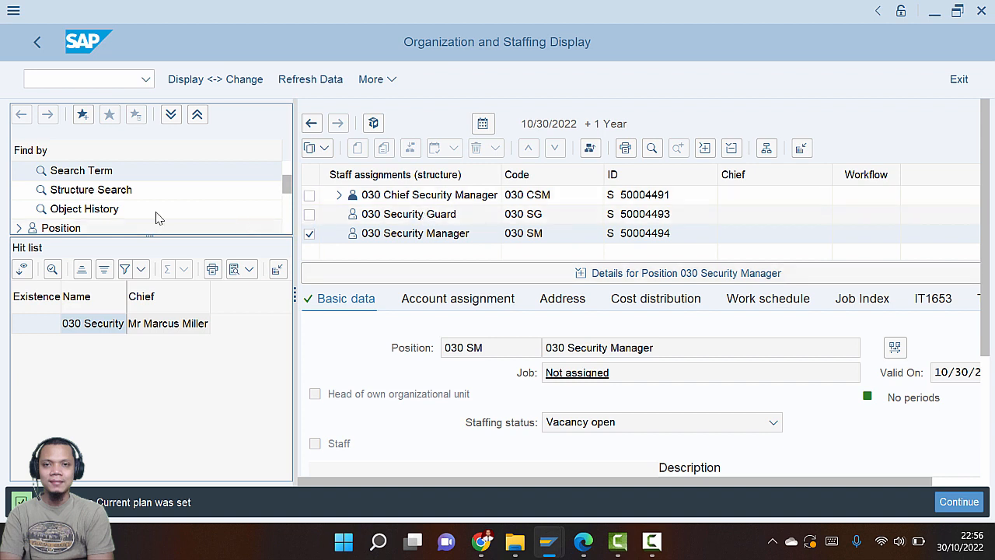
pyautogui.click(87, 173)
pyautogui.hotkey('alt', 'Tab')
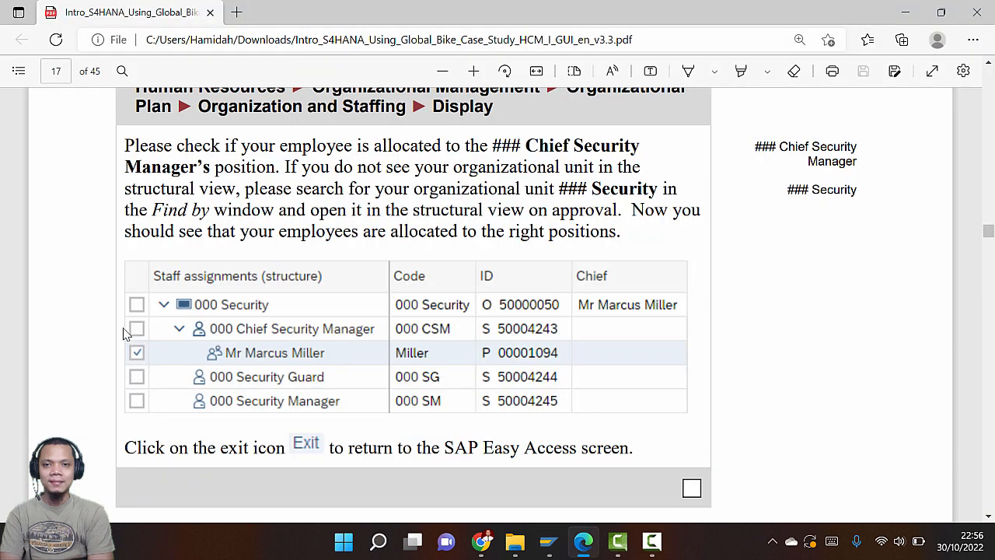
pyautogui.scroll(-3, 153, 333)
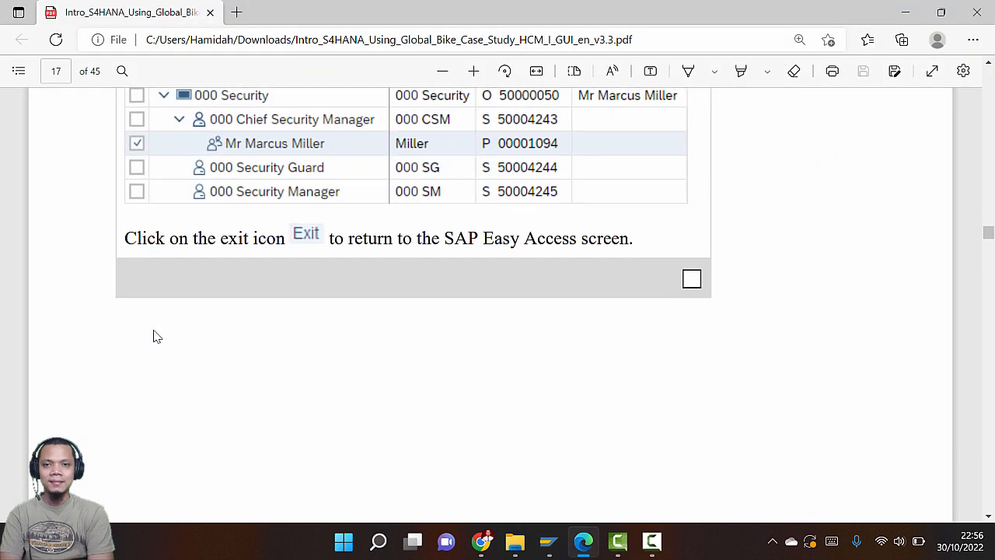
pyautogui.scroll(1, 153, 335)
pyautogui.hotkey('alt', 'Tab')
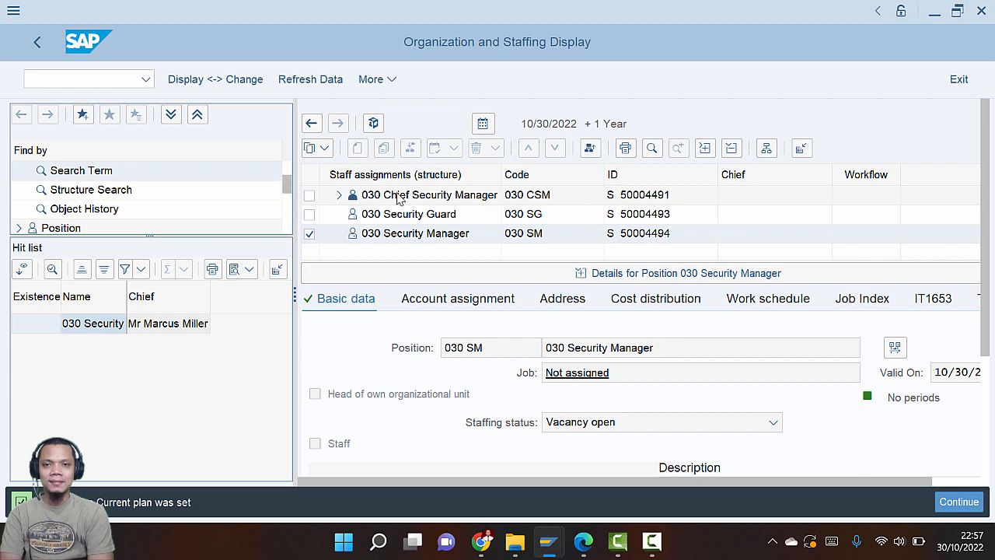
# Scroll the guide to page 18 for Step 6's Recruitment > Advertising > Advertisement > Maintain path
pyautogui.press('super+Tab')
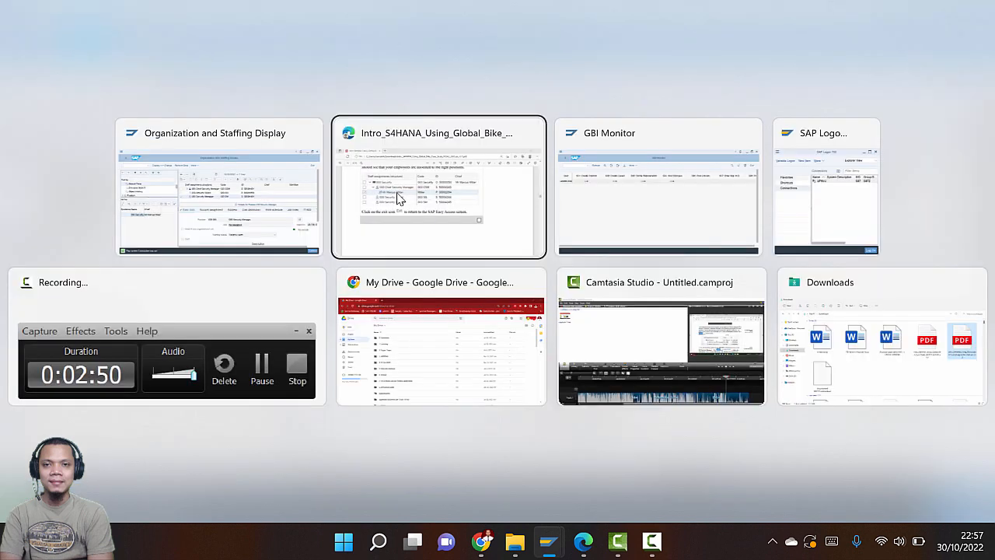
pyautogui.click(401, 198)
pyautogui.scroll(-5, 406, 249)
pyautogui.scroll(-6, 402, 252)
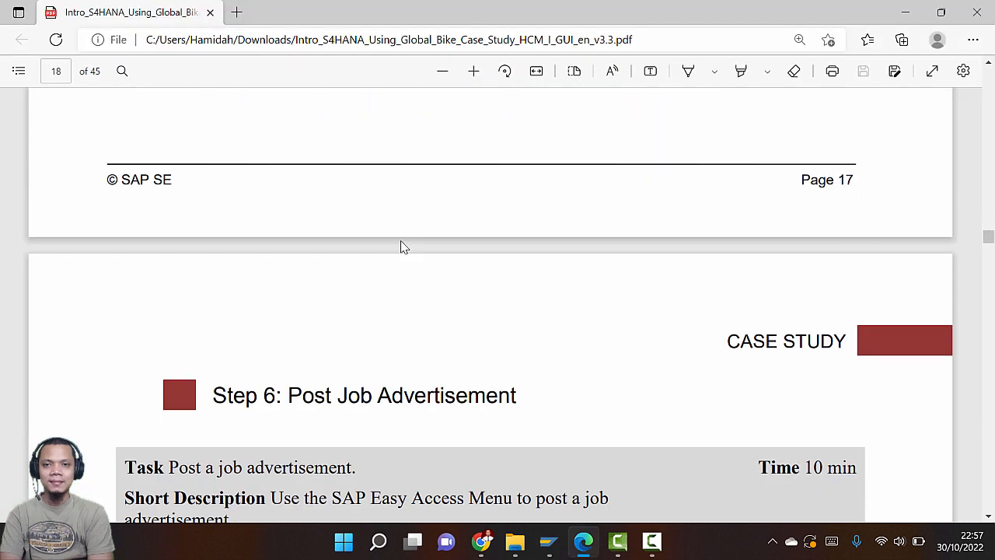
pyautogui.scroll(-2, 404, 242)
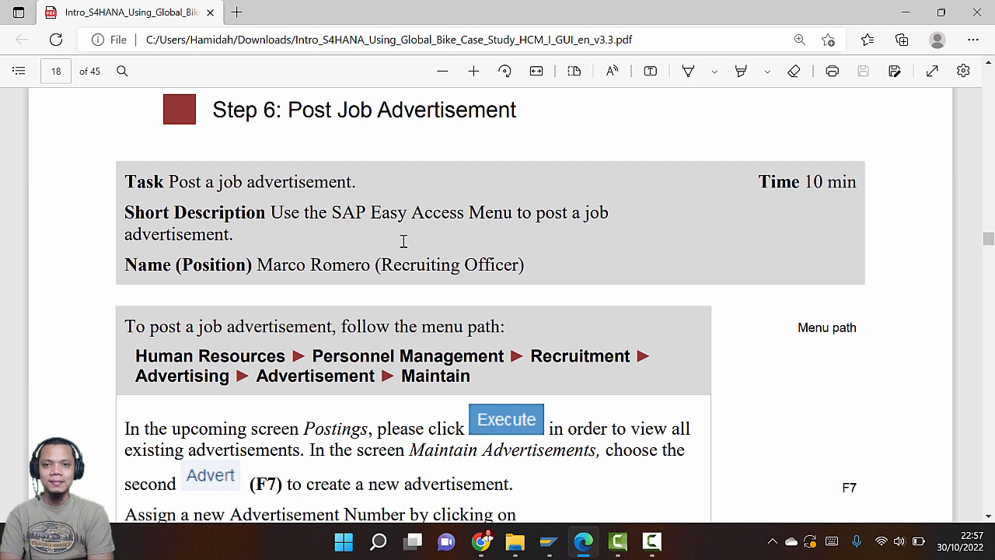
pyautogui.scroll(-3, 404, 241)
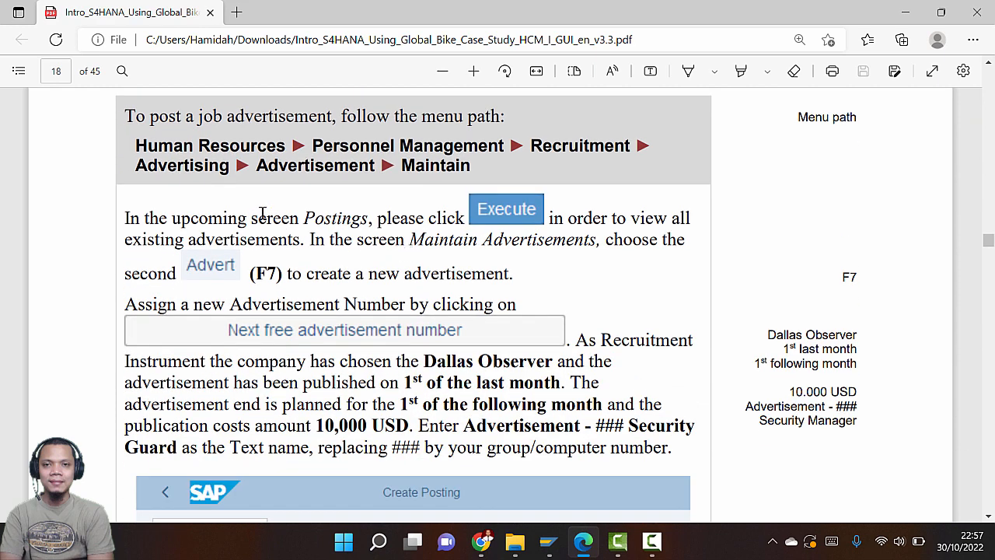
pyautogui.scroll(5, 273, 204)
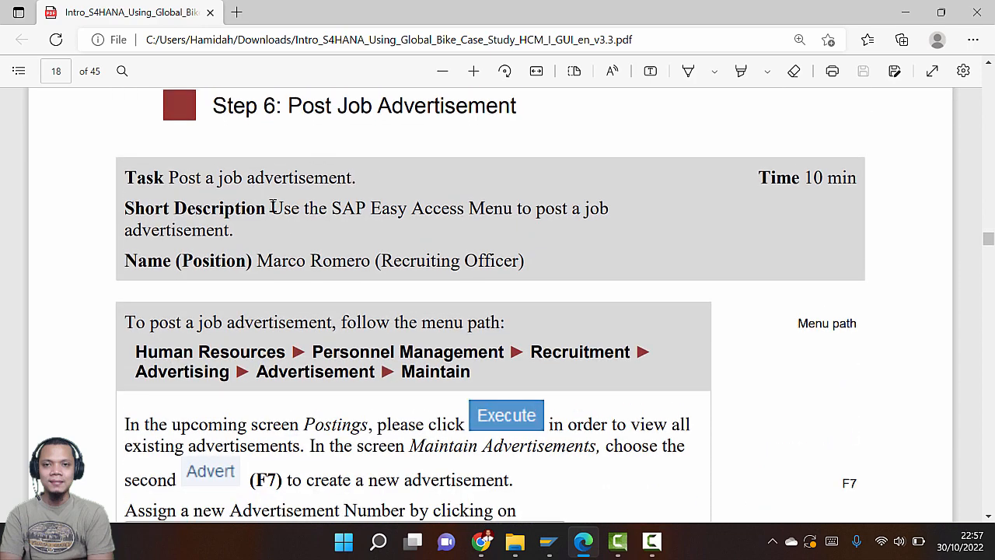
pyautogui.scroll(-3, 272, 205)
pyautogui.hotkey('alt', 'Tab')
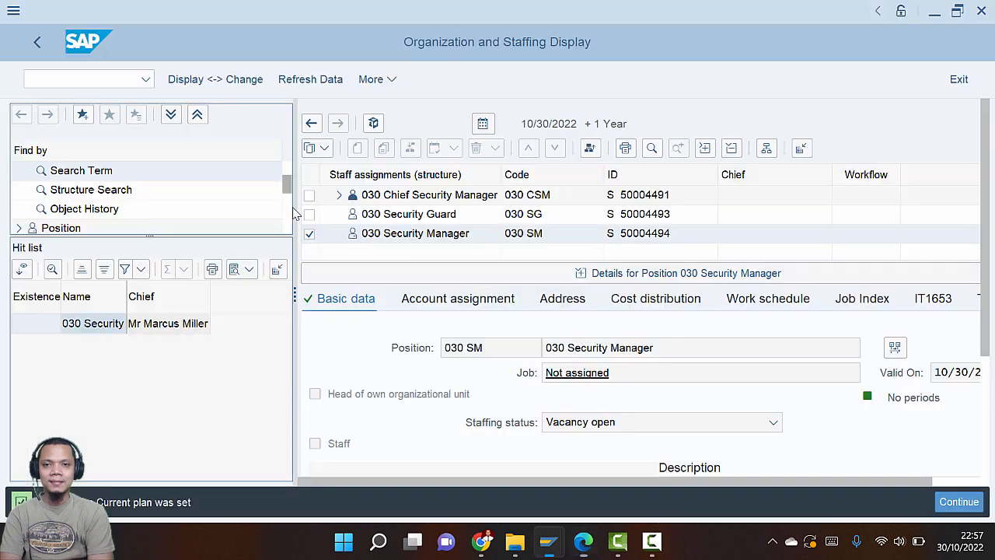
# Exit the organization display and collapse the Organizational Management folder
pyautogui.click(957, 82)
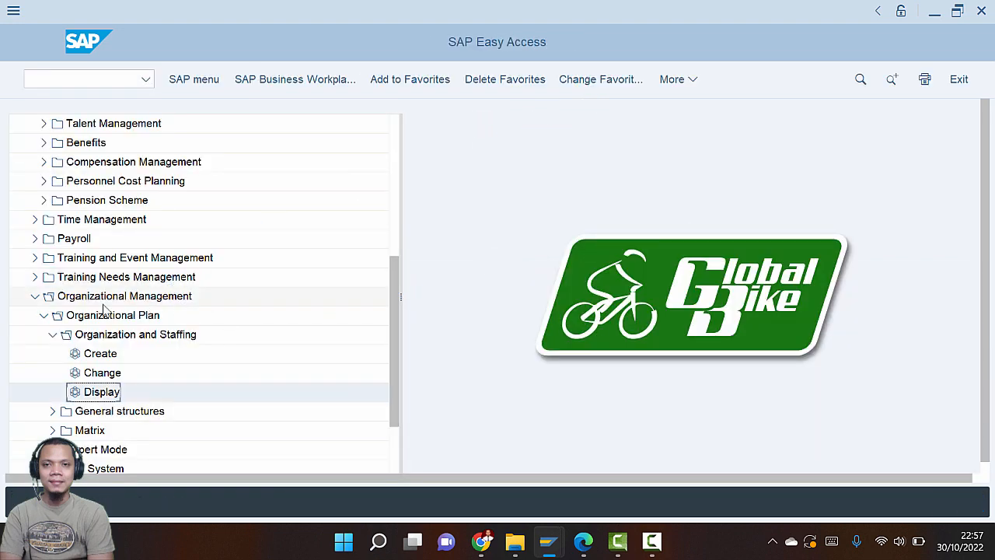
pyautogui.click(36, 297)
pyautogui.scroll(2, 40, 300)
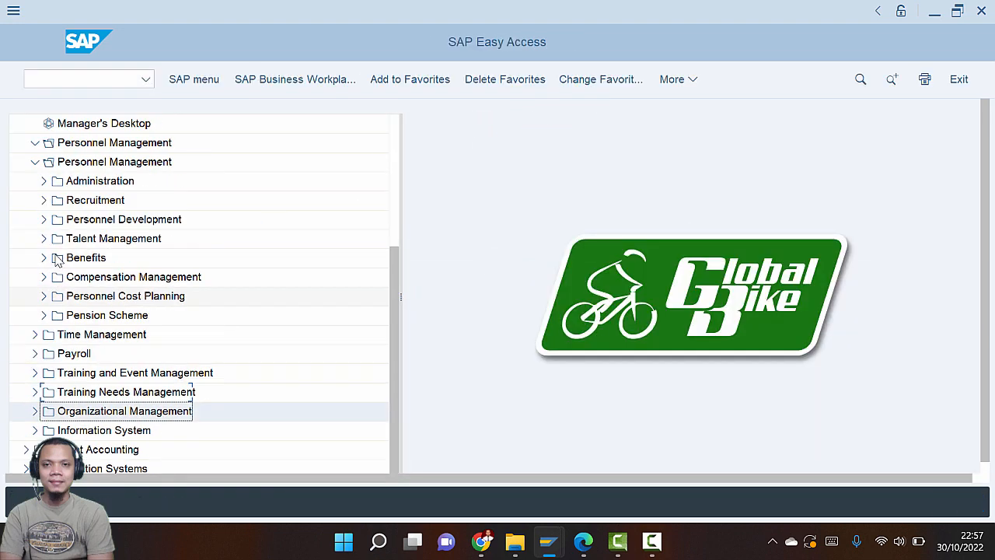
pyautogui.hotkey('alt', 'Tab')
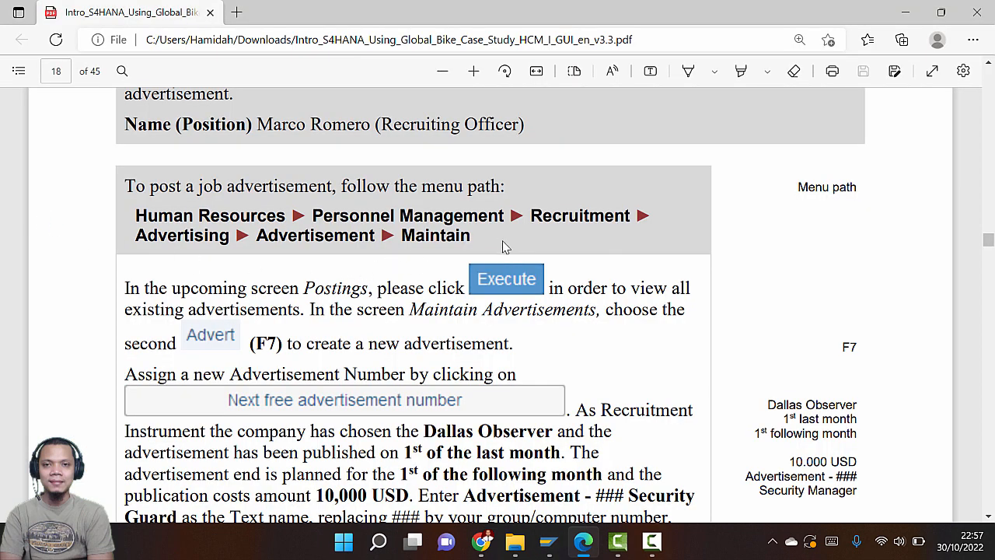
pyautogui.hotkey('alt', 'Tab')
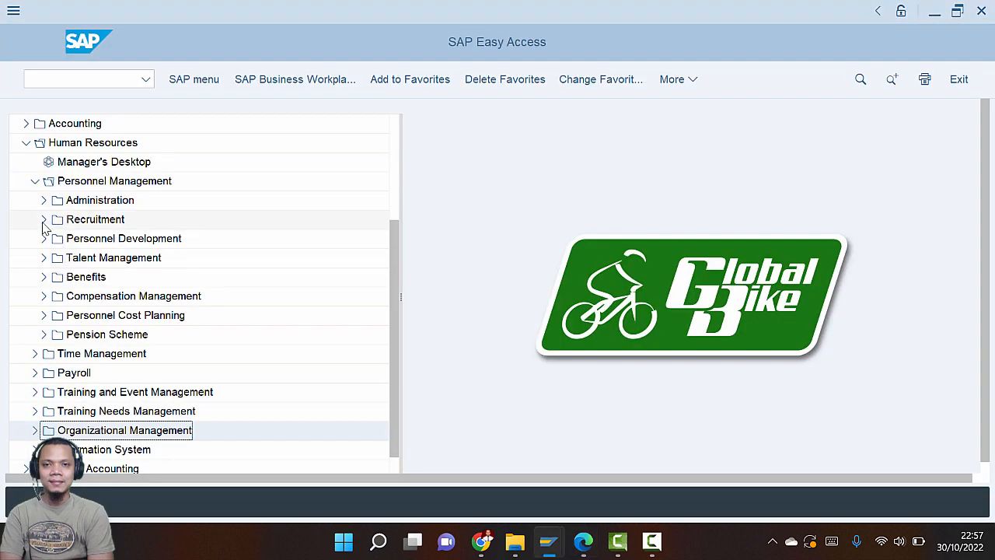
# Expand Recruitment > Advertising > Advertisement in the menu to reach advertisement maintenance
pyautogui.click(43, 220)
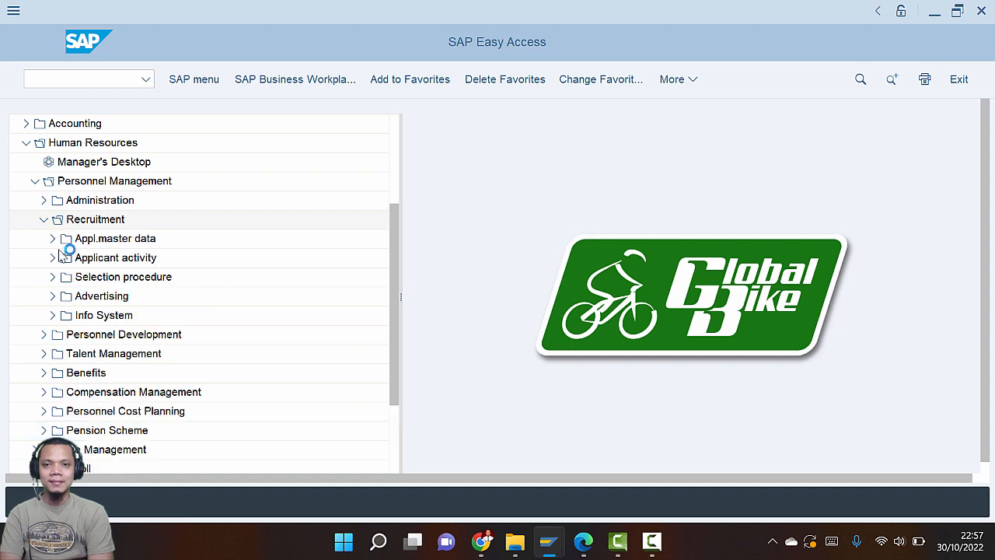
pyautogui.click(52, 297)
pyautogui.hotkey('alt', 'Tab')
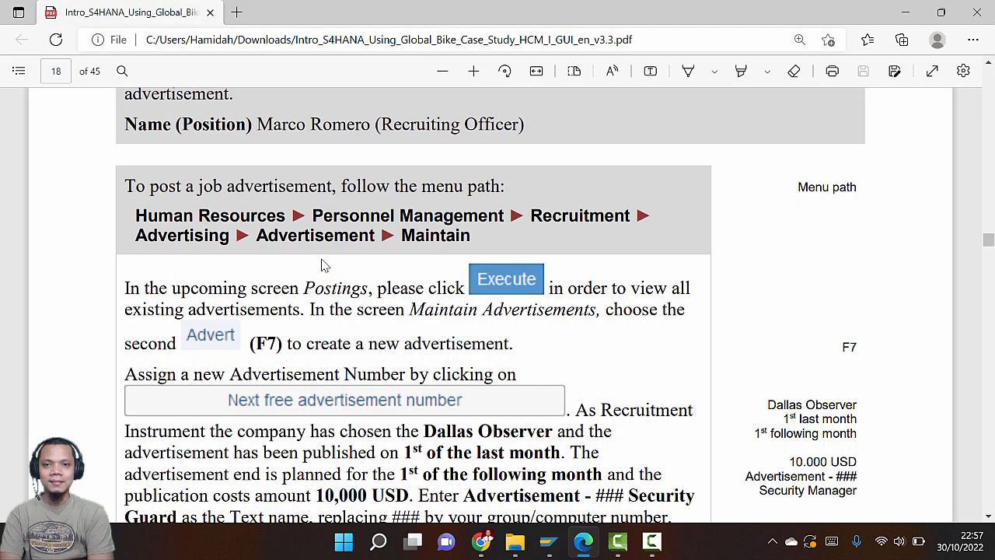
pyautogui.hotkey('alt', 'Tab')
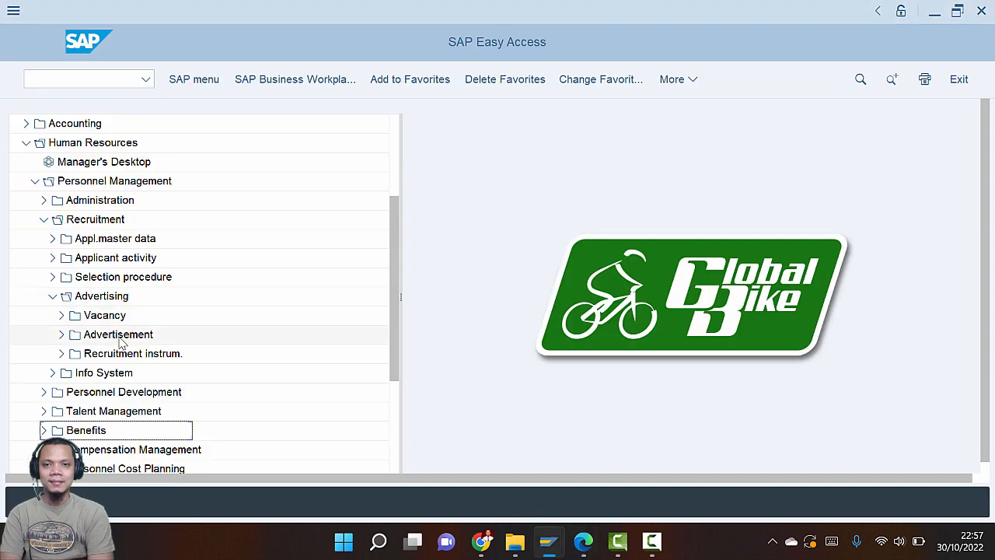
pyautogui.click(62, 334)
pyautogui.hotkey('alt', 'Tab')
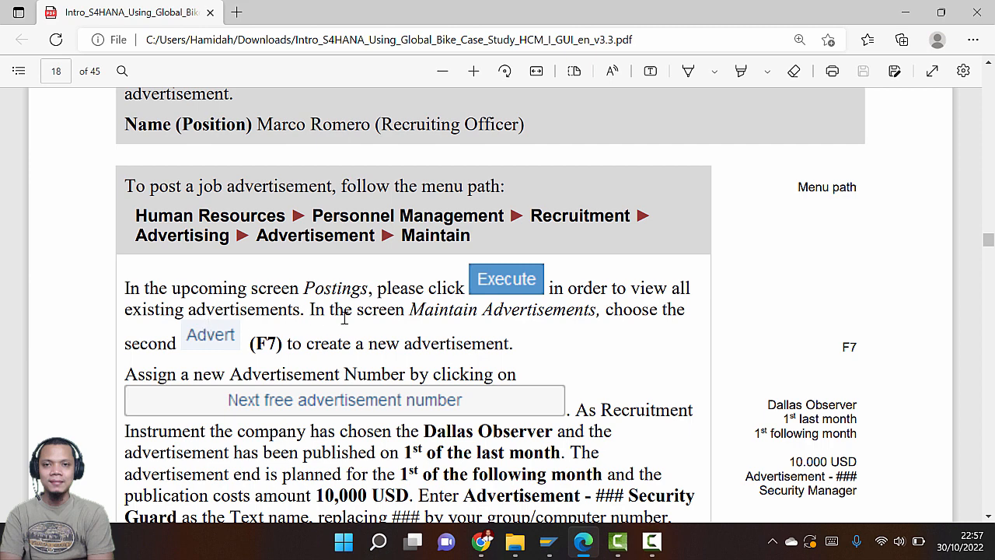
pyautogui.hotkey('alt', 'Tab')
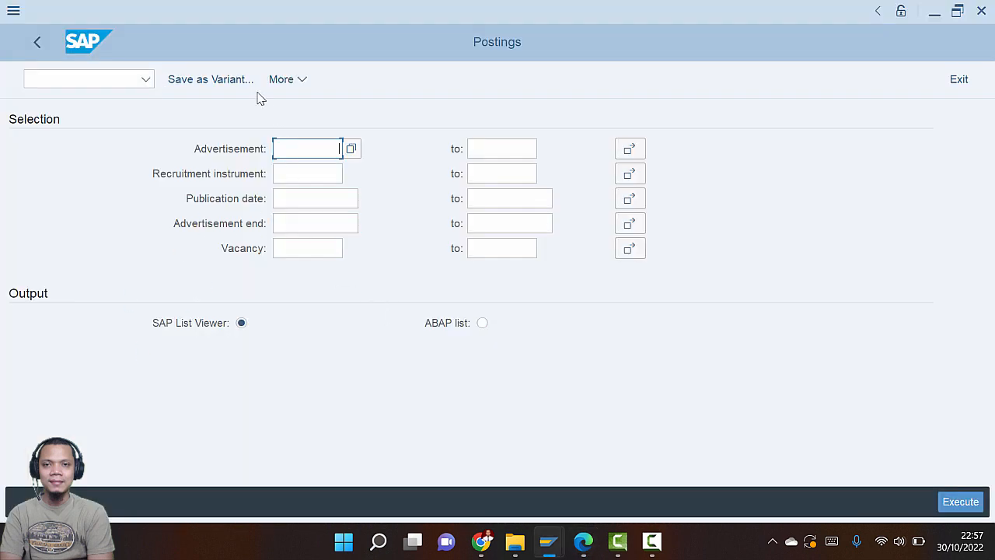
# List all existing advertisements, mostly Dallas Observer postings for Security Guard positions
pyautogui.click(952, 502)
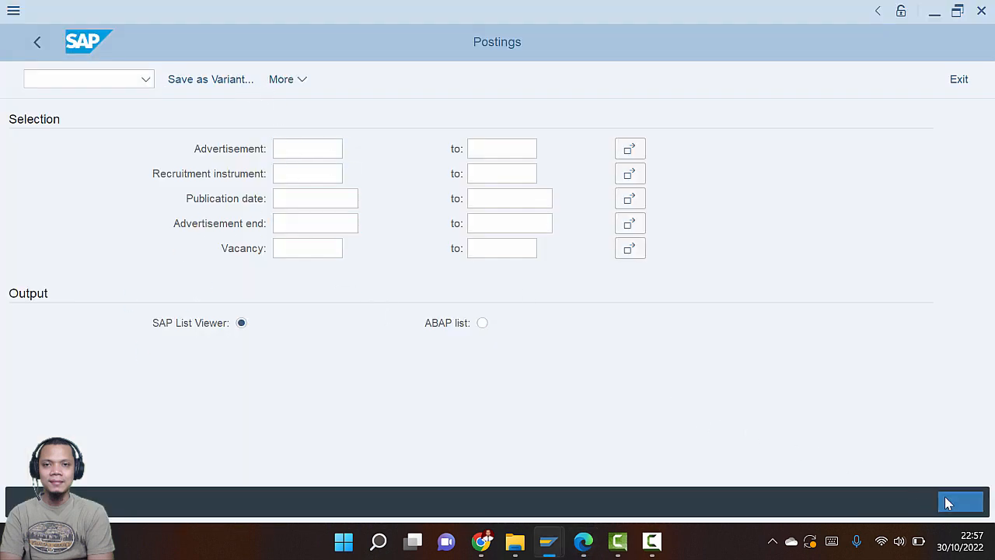
pyautogui.hotkey('alt', 'Tab')
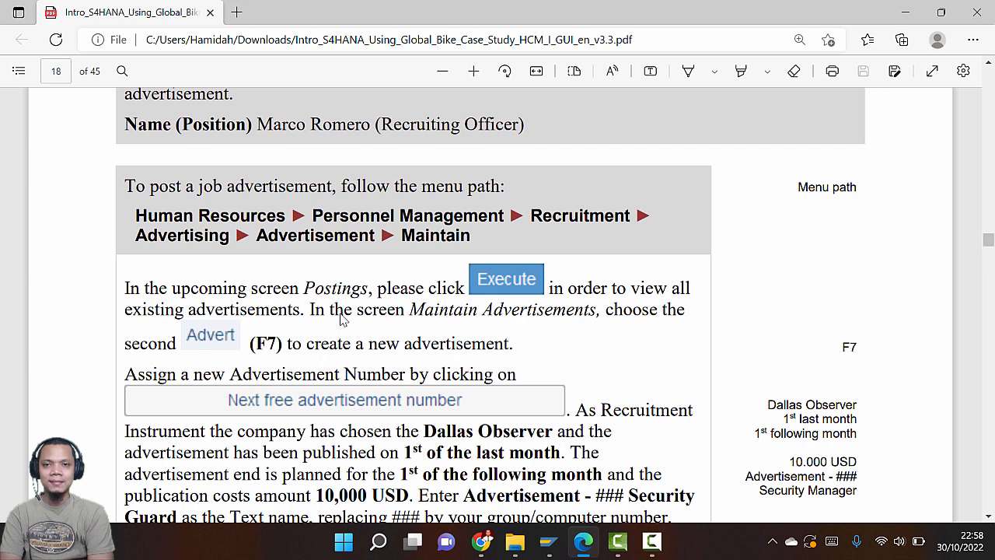
pyautogui.hotkey('alt', 'Tab')
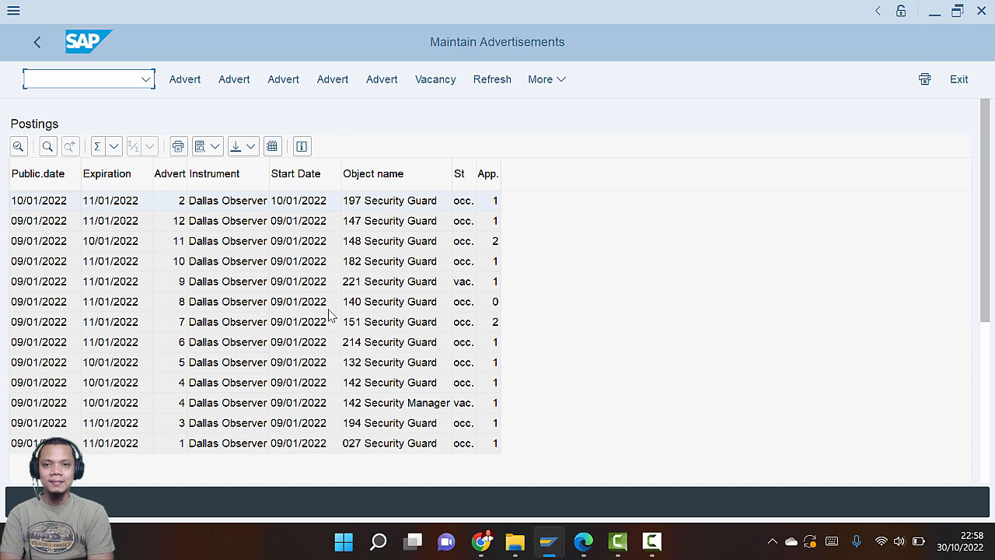
# Start creating a new advertisement posting after checking the guide's steps for it
pyautogui.press('XF86AudioLowerVolume')
pyautogui.press('F5')
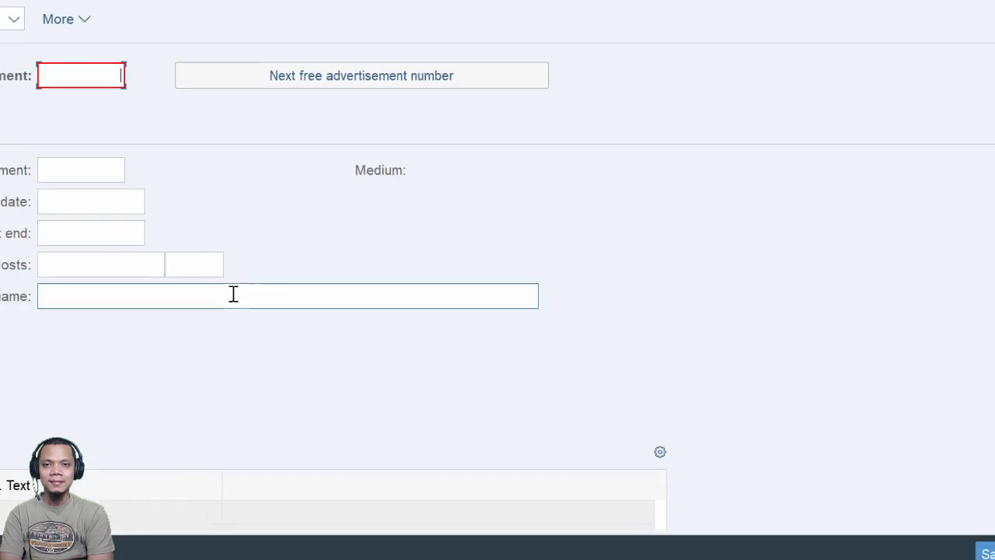
pyautogui.hotkey('alt', 'Tab')
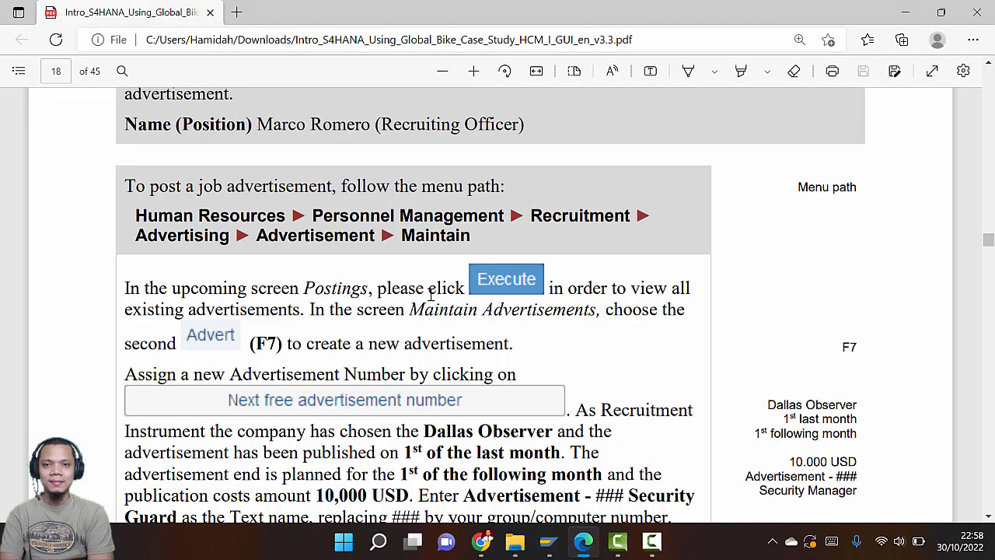
pyautogui.scroll(-3, 372, 345)
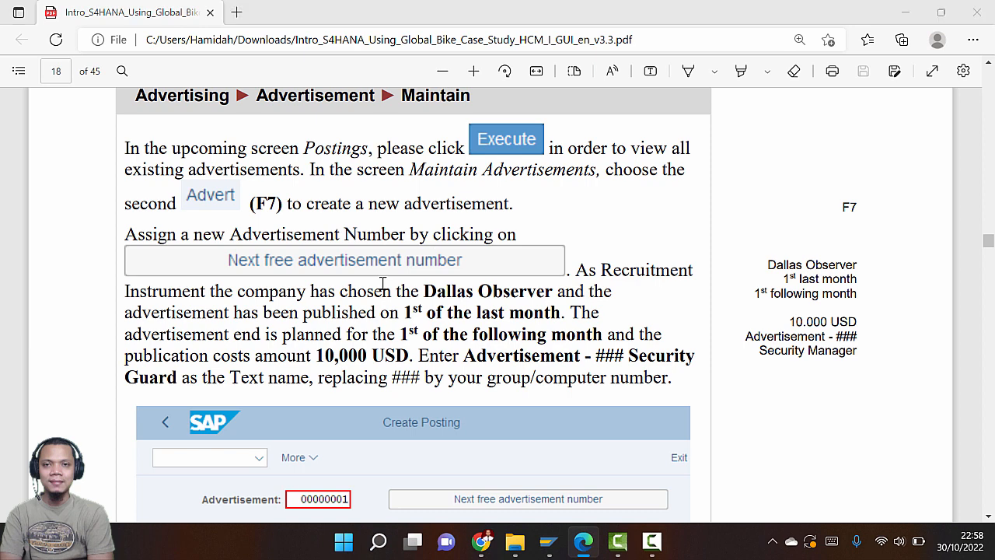
pyautogui.hotkey('alt', 'Tab')
# Assign the next free advertisement number, 00000013, and find Dallas Observer in the guide
pyautogui.click(393, 134)
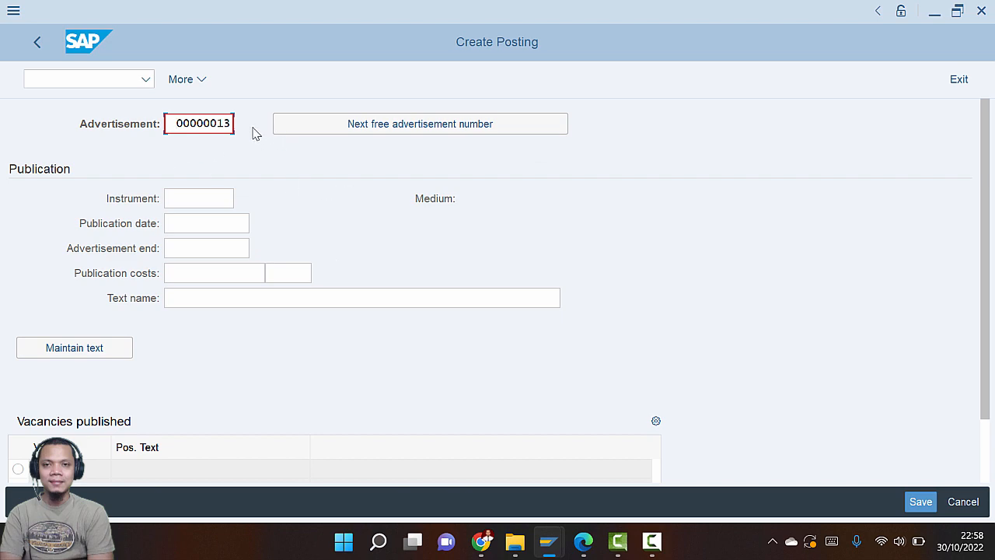
pyautogui.hotkey('alt', 'Tab')
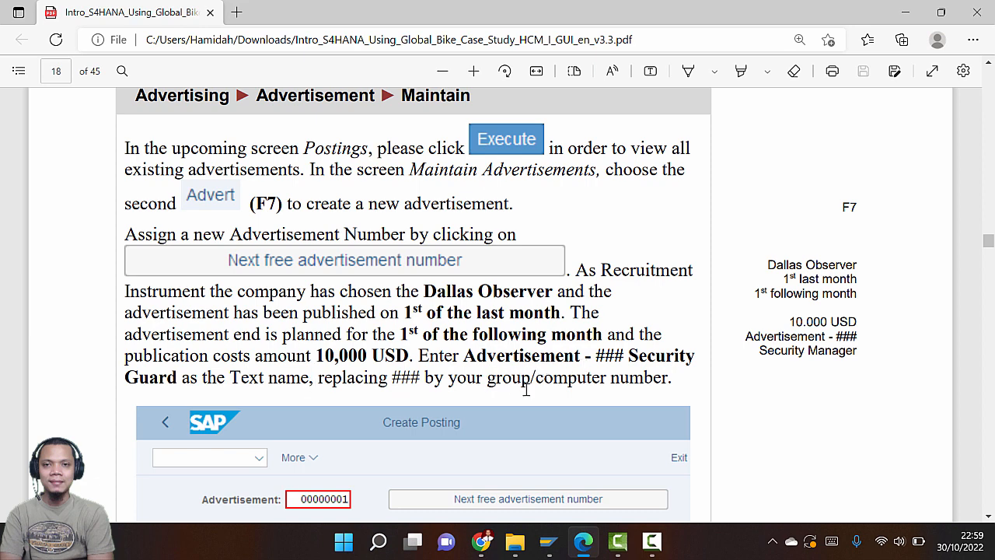
pyautogui.scroll(-5, 525, 388)
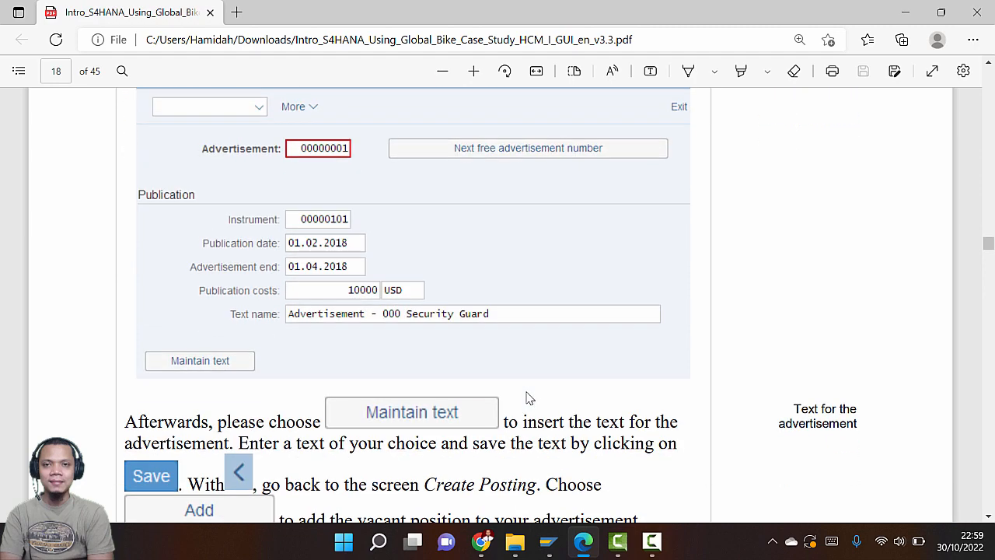
pyautogui.scroll(-1, 512, 397)
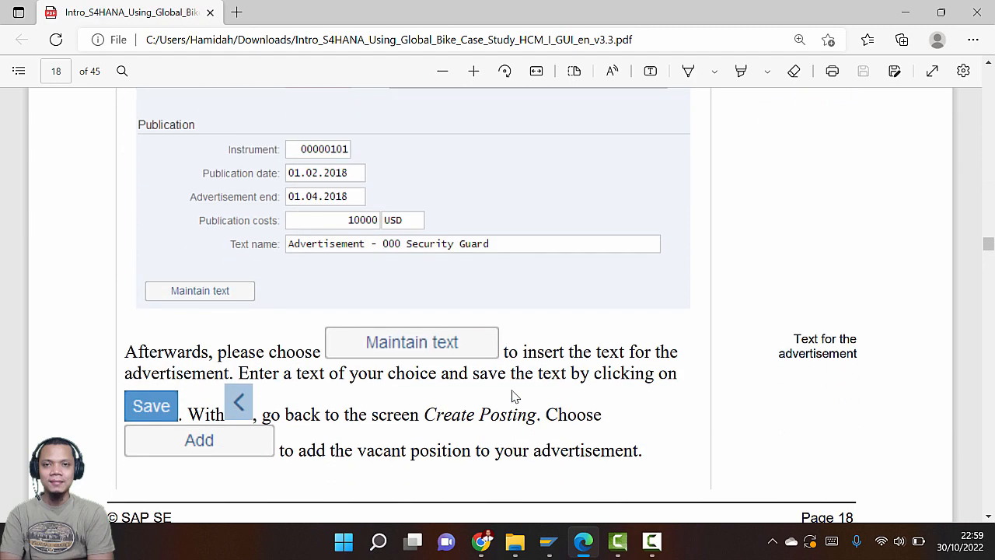
pyautogui.scroll(3, 511, 397)
pyautogui.scroll(3, 512, 396)
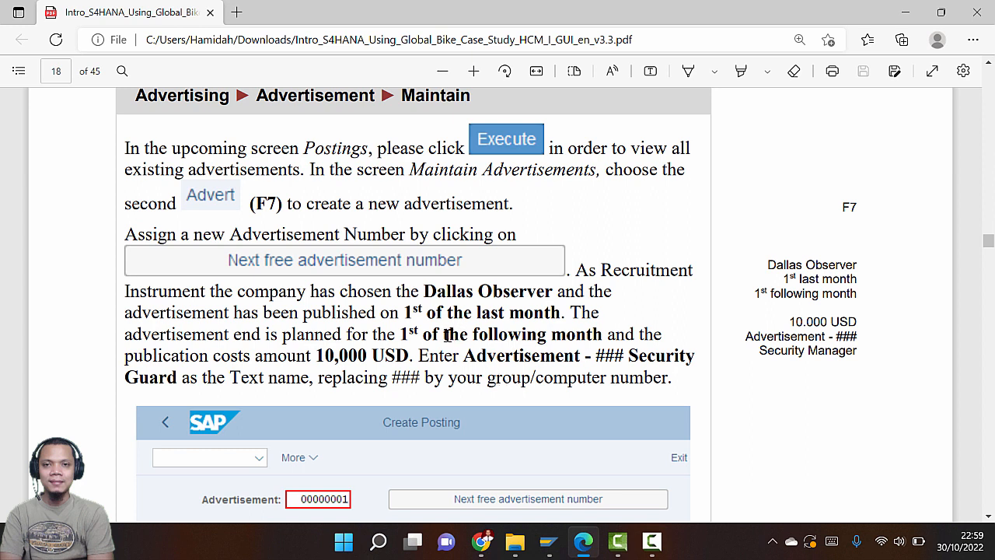
pyautogui.moveTo(426, 291); pyautogui.dragTo(553, 293)
pyautogui.hotkey('alt', 'Tab')
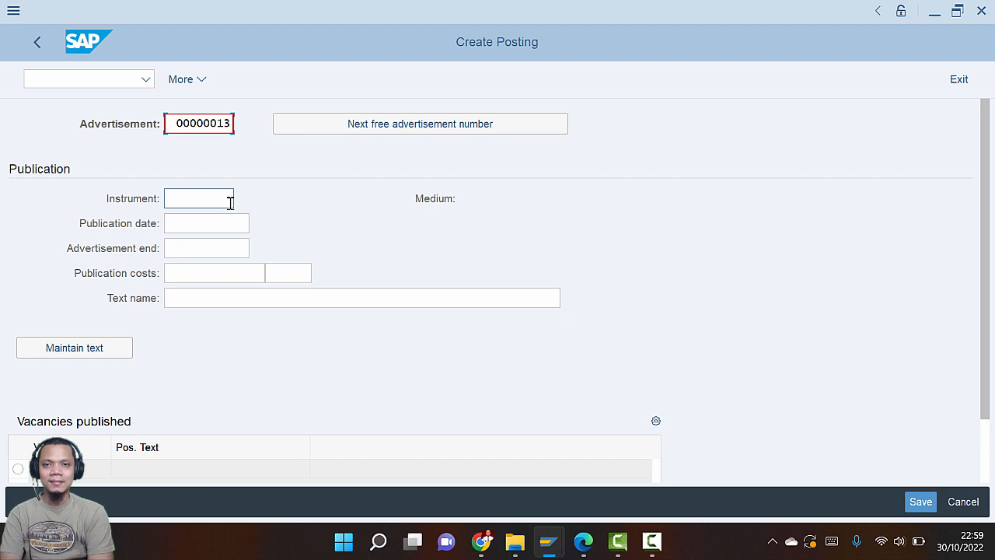
# Set the recruitment instrument to 00000101 Dallas Observer from the value help
pyautogui.click(230, 201)
pyautogui.click(247, 200)
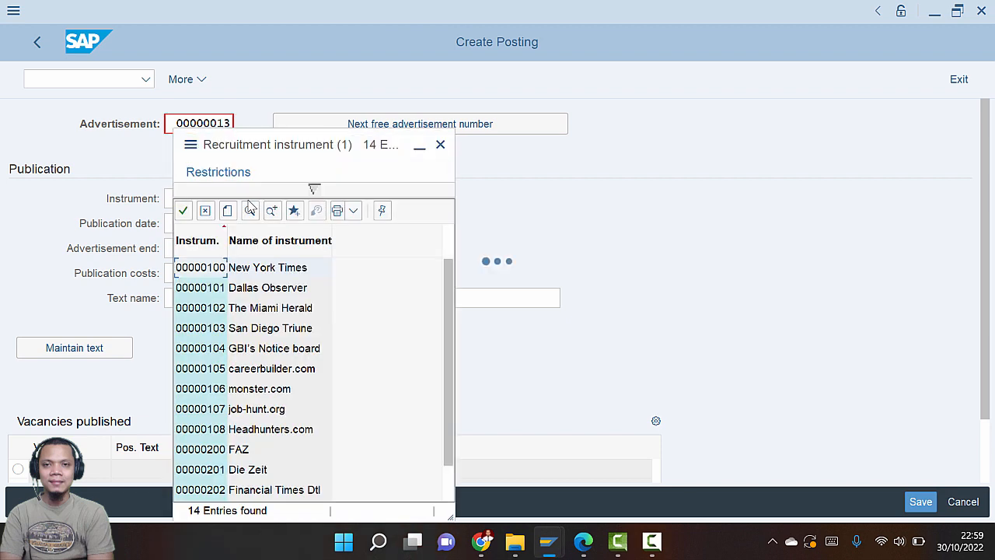
pyautogui.click(280, 288)
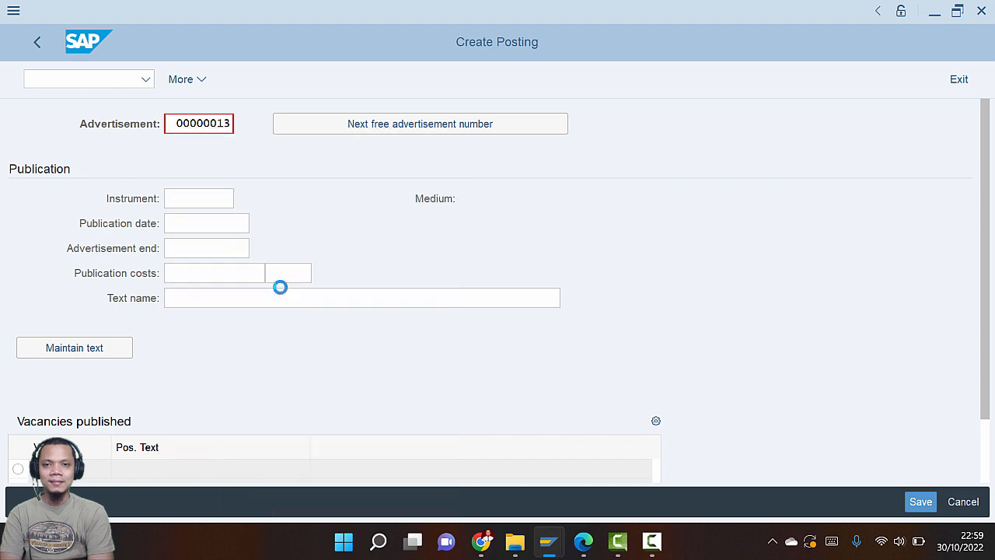
pyautogui.hotkey('alt', 'Tab')
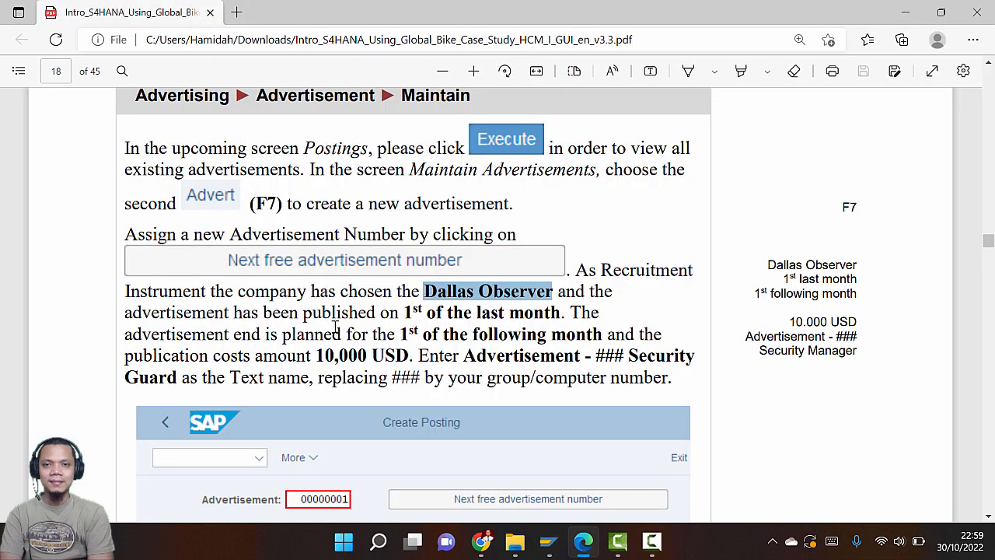
pyautogui.hotkey('alt', 'Tab')
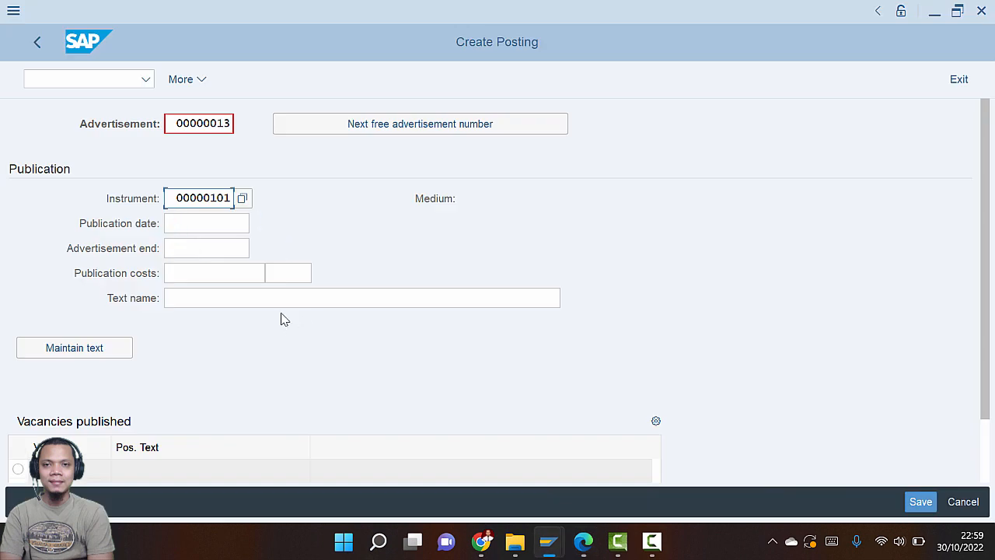
# Pick 09/01/2022 as the publication date from the calendar
pyautogui.click(231, 226)
pyautogui.click(262, 229)
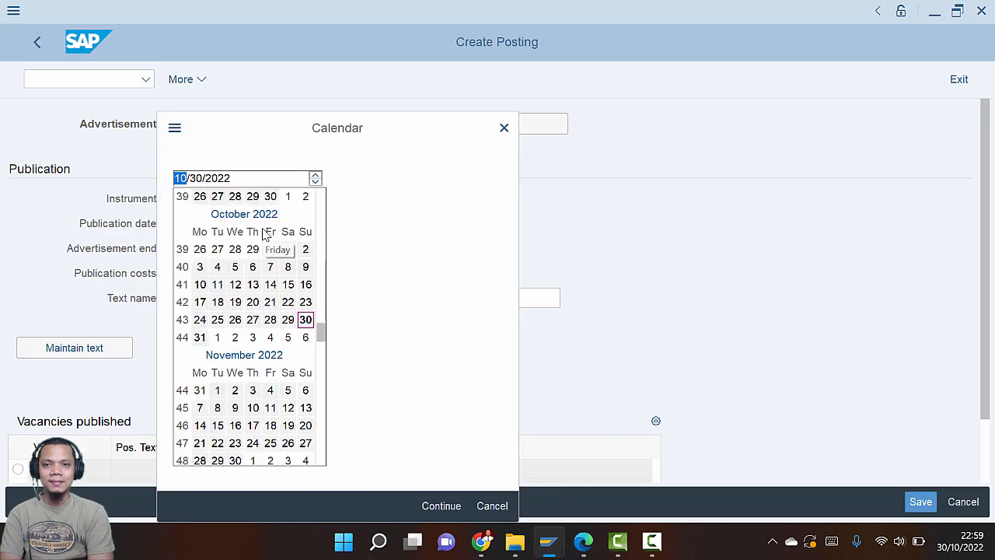
pyautogui.scroll(3, 270, 268)
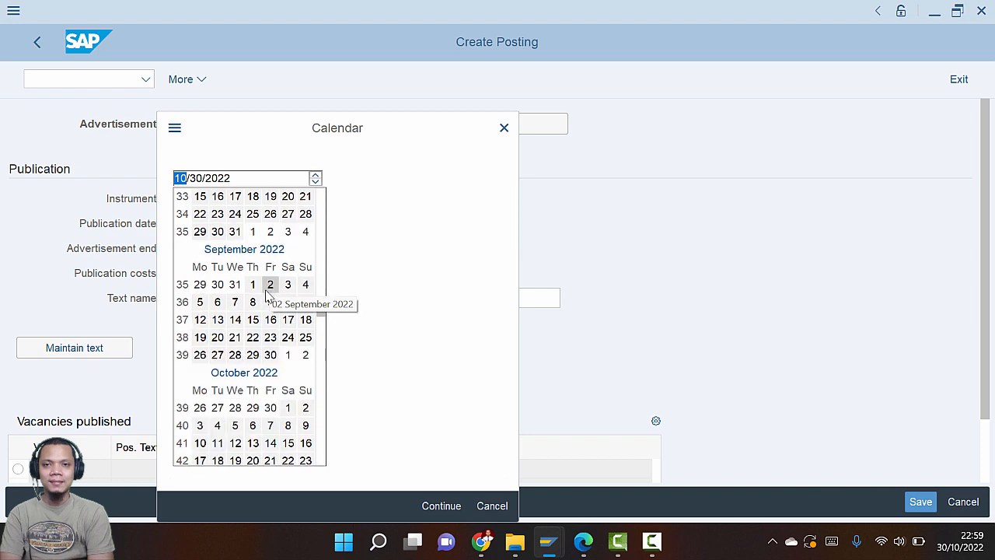
pyautogui.doubleClick(253, 285)
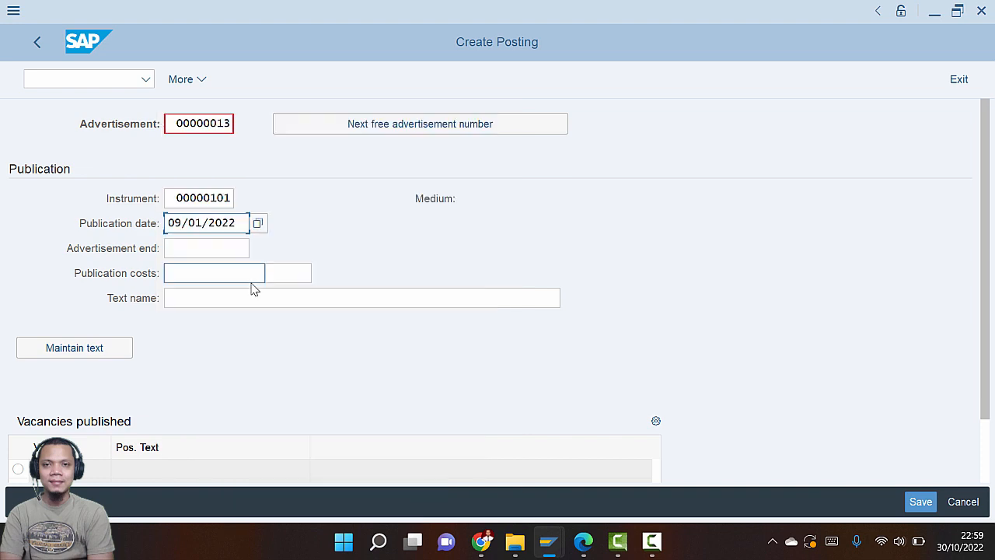
pyautogui.hotkey('alt', 'Tab')
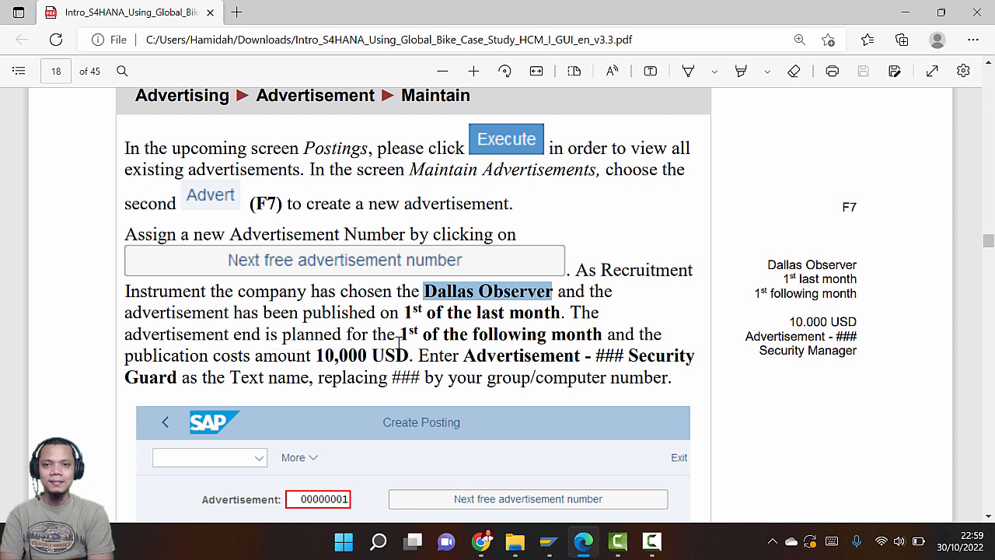
pyautogui.hotkey('alt', 'Tab')
# Pick 11/01/2022 as the advertisement end date from the calendar
pyautogui.click(222, 248)
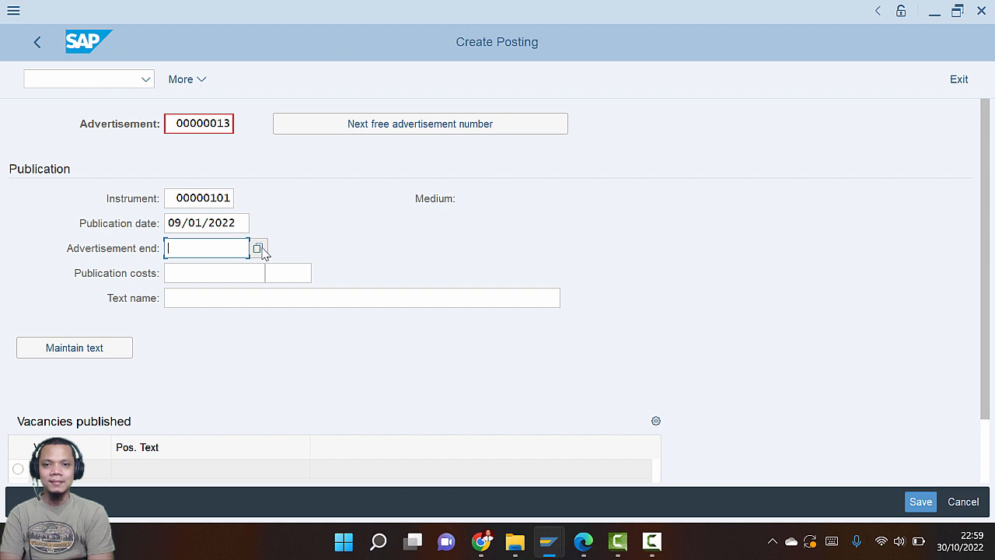
pyautogui.click(262, 249)
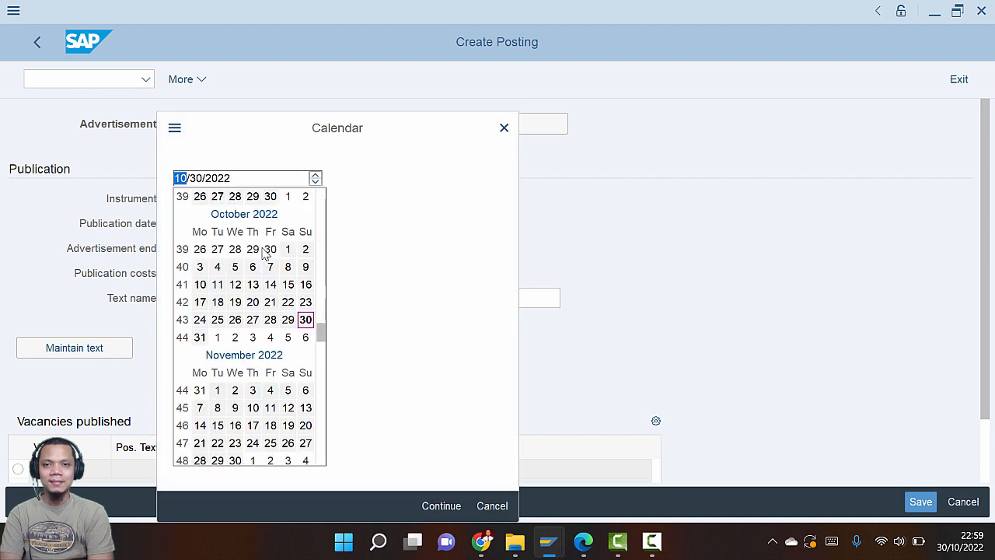
pyautogui.scroll(-2, 252, 319)
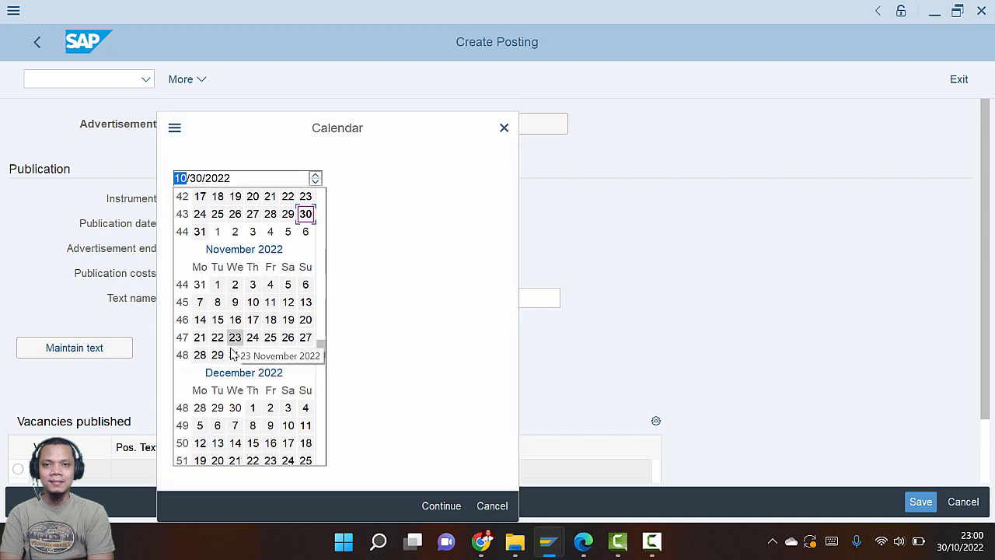
pyautogui.hotkey('alt', 'Tab')
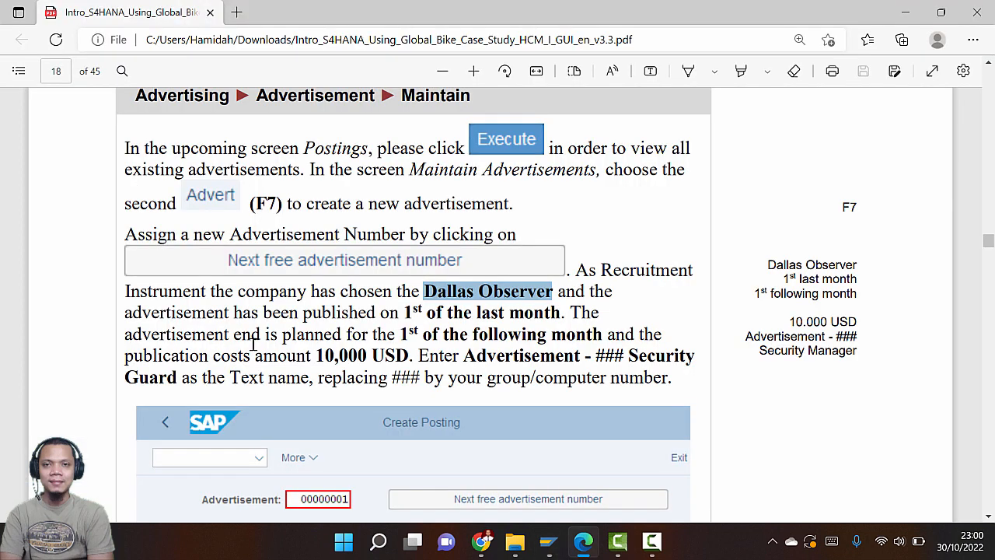
pyautogui.hotkey('alt', 'Tab')
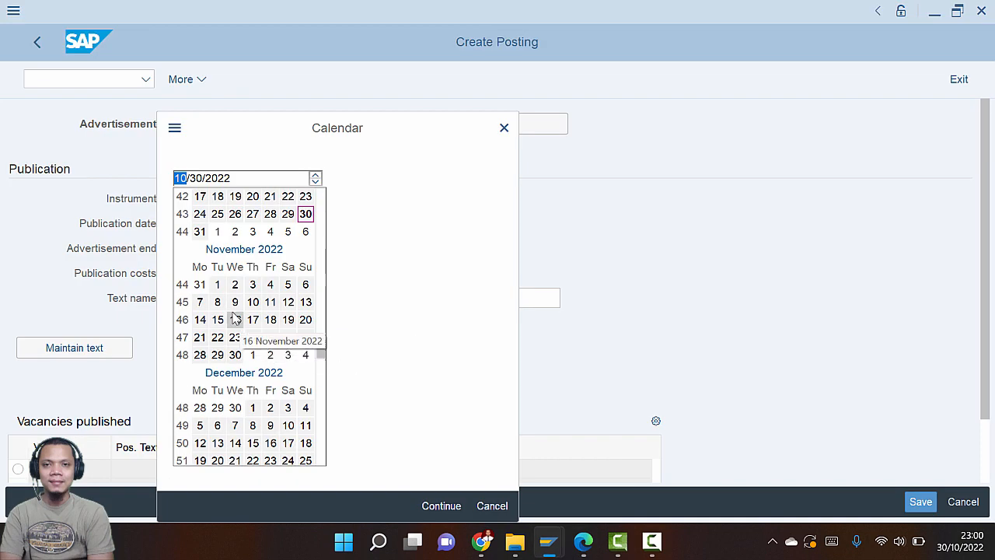
pyautogui.doubleClick(218, 284)
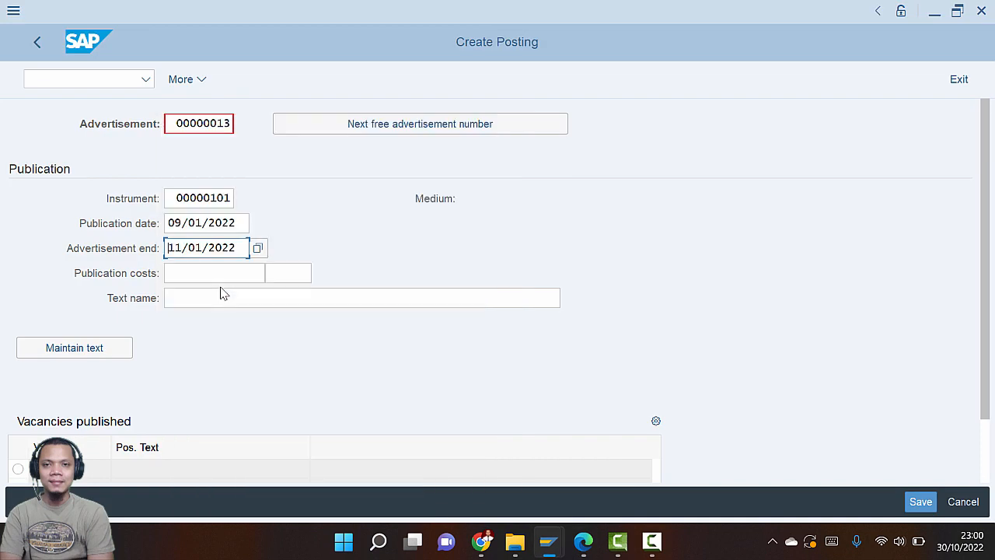
pyautogui.hotkey('alt', 'Tab')
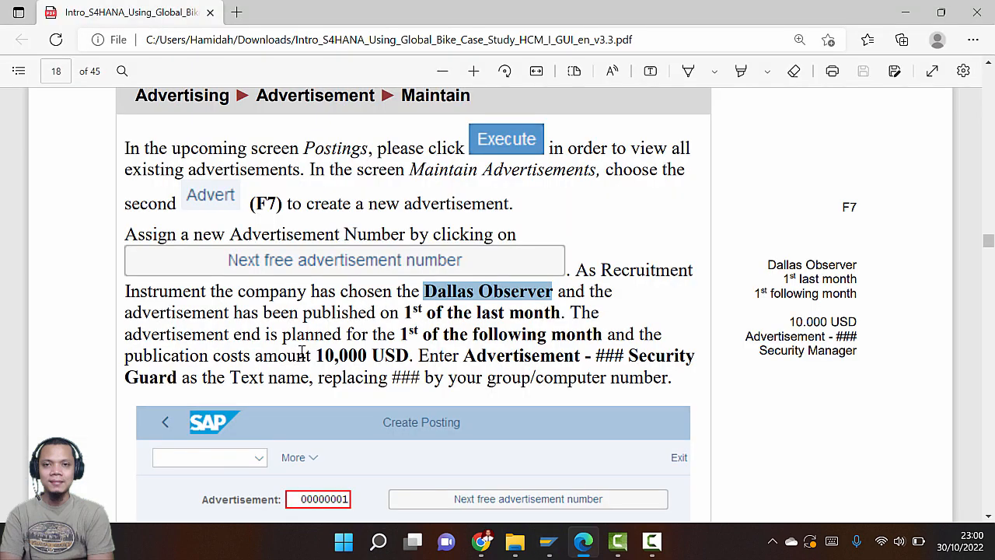
pyautogui.hotkey('alt', 'Tab')
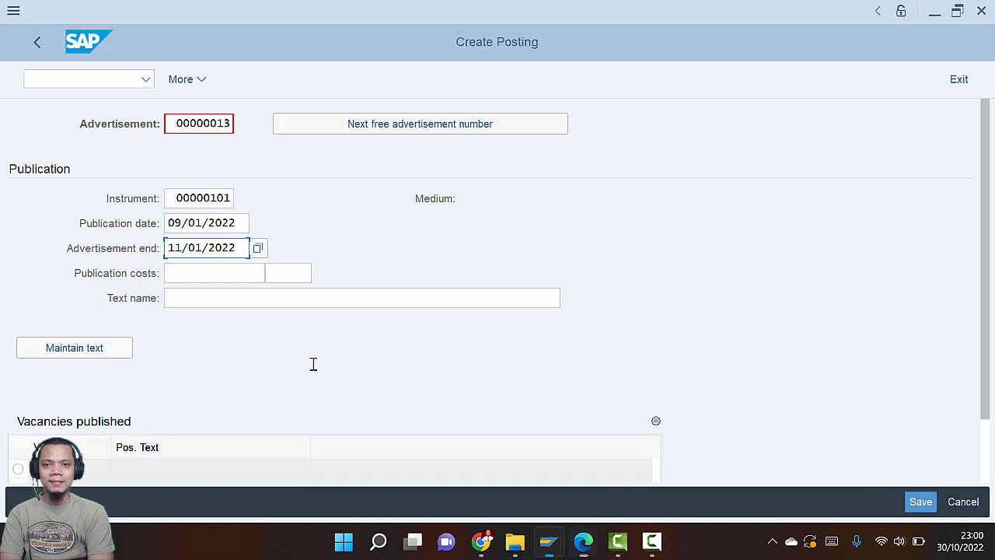
# Enter publication costs of 10000 USD
pyautogui.click(205, 273)
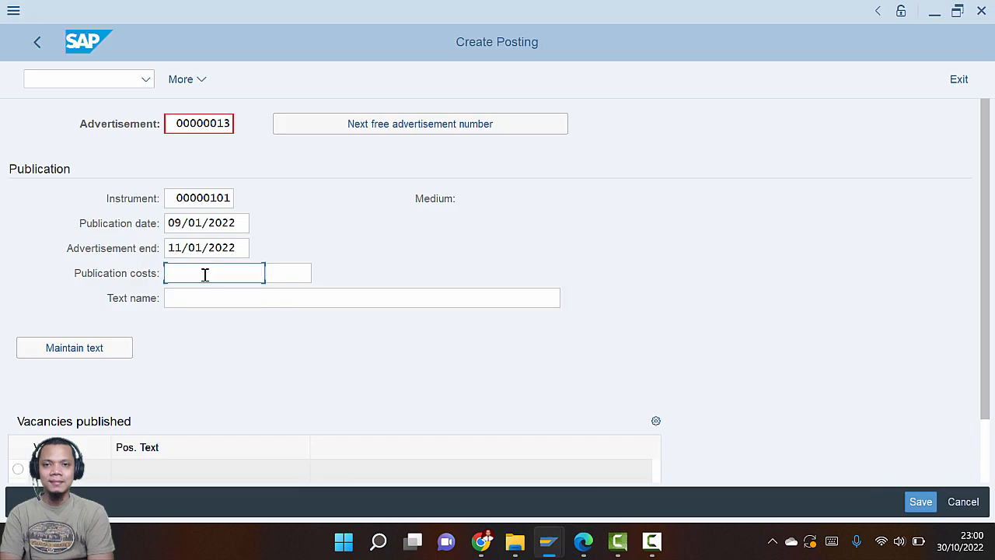
pyautogui.write('10000')
pyautogui.hotkey('alt', 'Tab')
pyautogui.hotkey('alt', 'Tab')
pyautogui.click(308, 274)
pyautogui.write('USD')
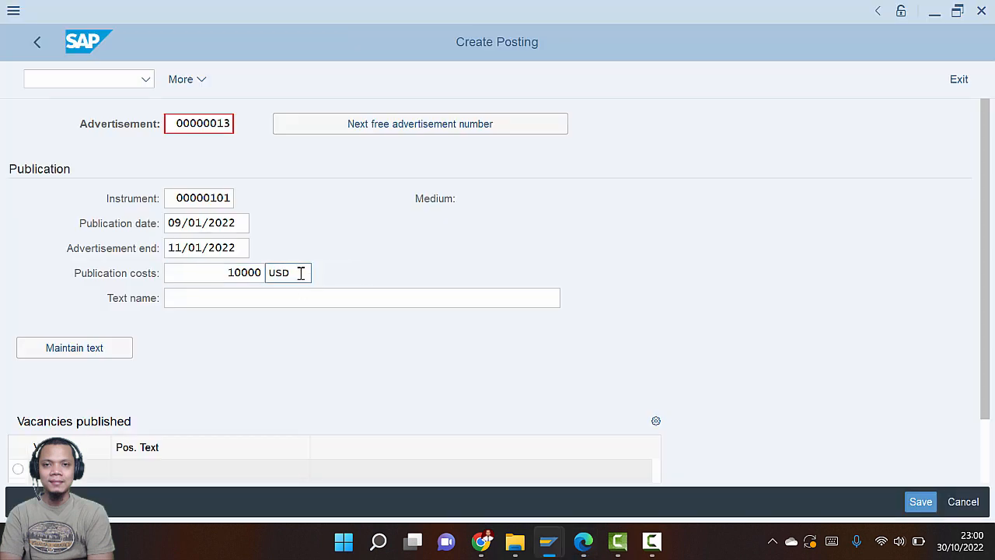
pyautogui.press('Tab')
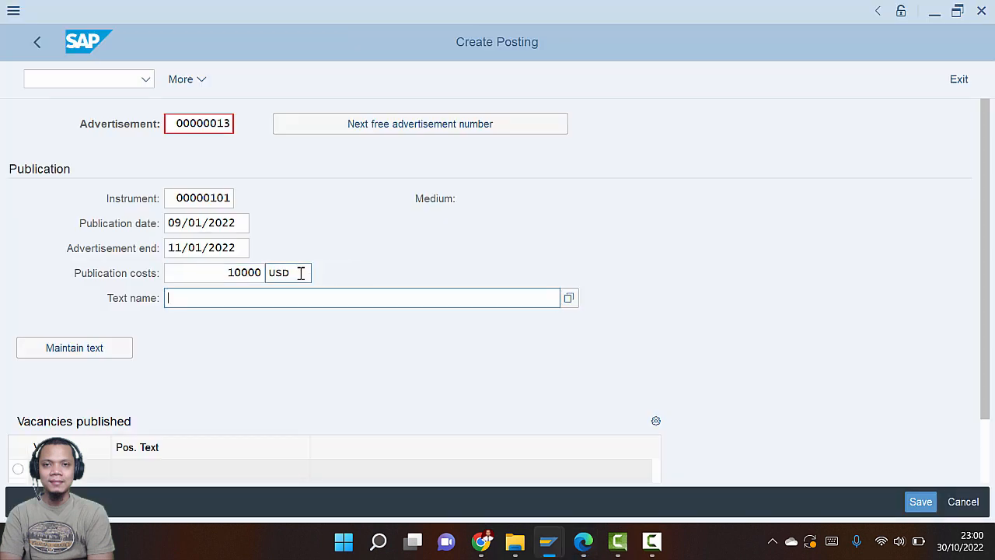
# Copy the advertisement text name from the guide into Text name
pyautogui.hotkey('alt', 'Tab')
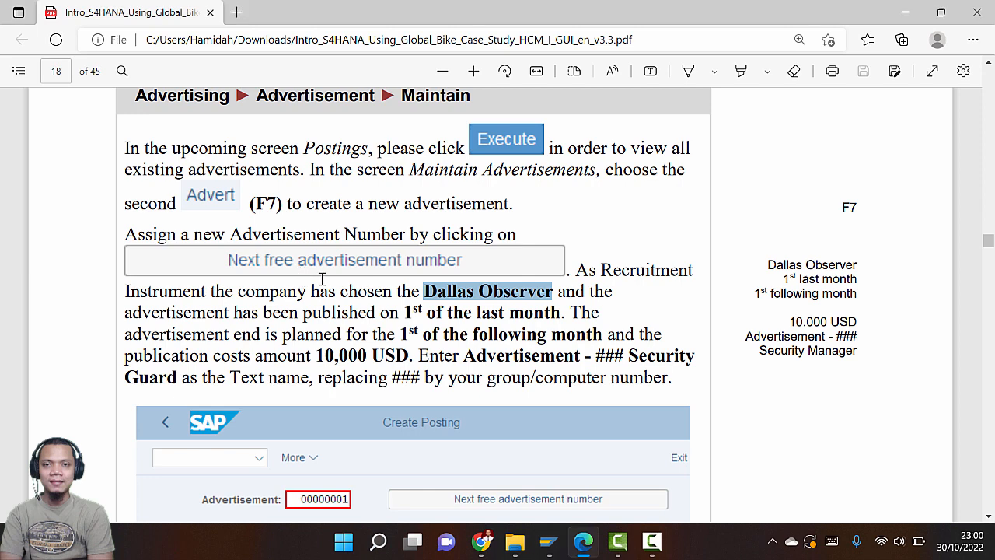
pyautogui.scroll(-3, 322, 279)
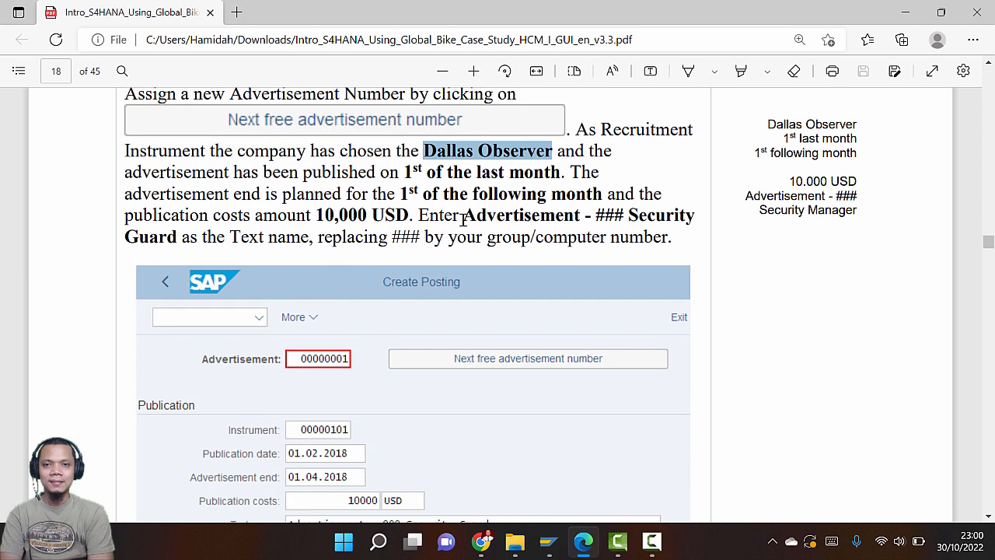
pyautogui.moveTo(463, 220); pyautogui.dragTo(690, 220)
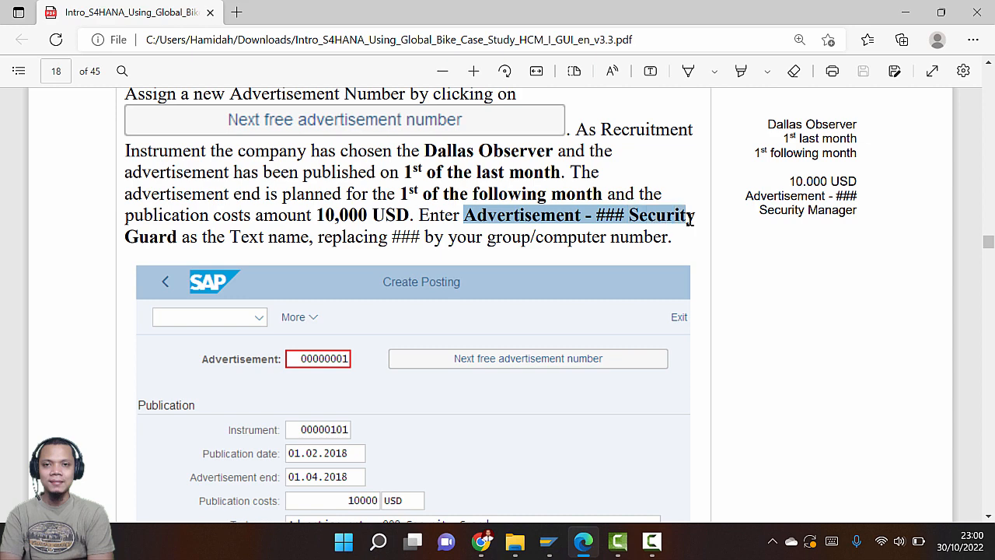
pyautogui.hotkey('ctrl', 'c')
pyautogui.hotkey('alt', 'Tab')
pyautogui.hotkey('ctrl', 'v')
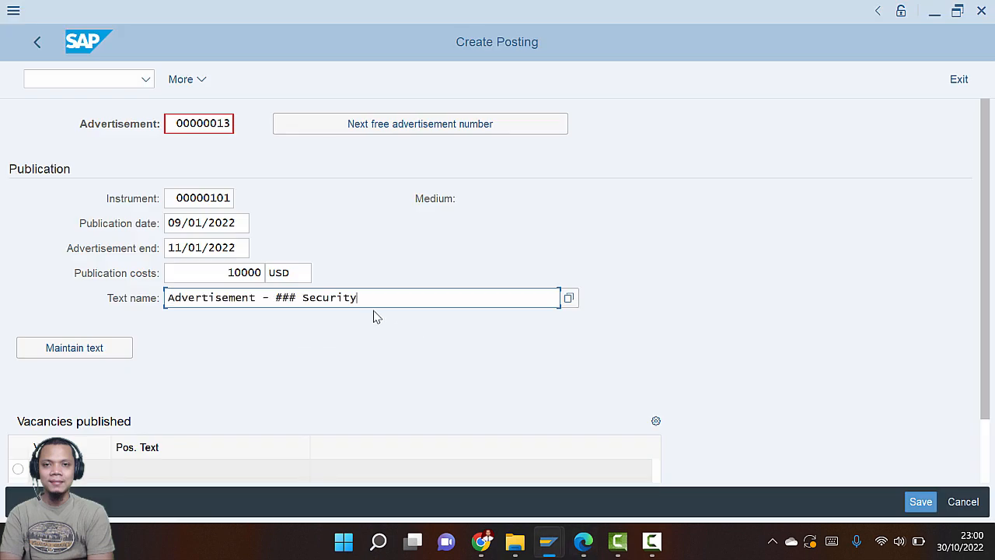
# Append 'Guard' so the text name reads 'Advertisement - 030 Security Guard'
pyautogui.hotkey('alt', 'Tab')
pyautogui.moveTo(128, 238); pyautogui.dragTo(177, 238)
pyautogui.hotkey('ctrl', 'c')
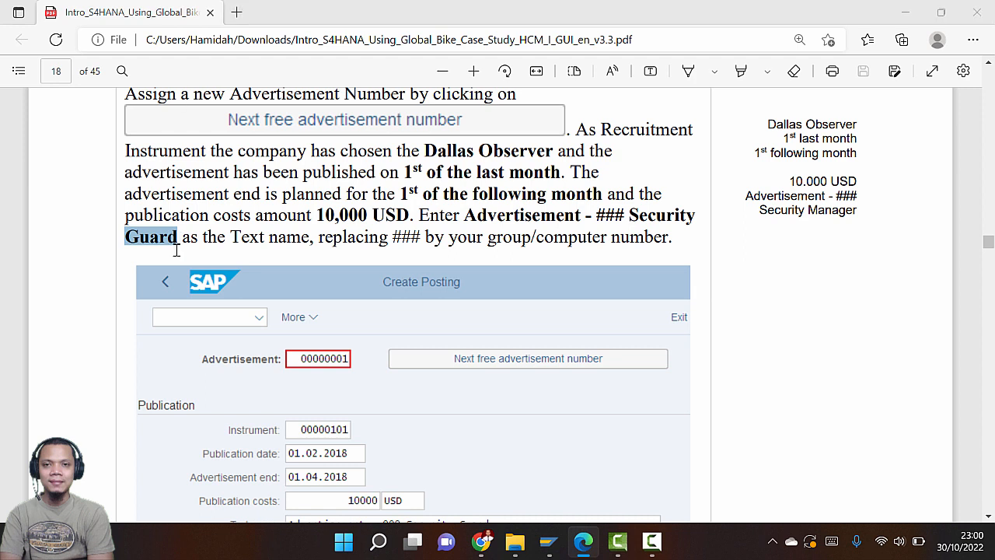
pyautogui.hotkey('alt', 'Tab')
pyautogui.hotkey('ctrl', 'v')
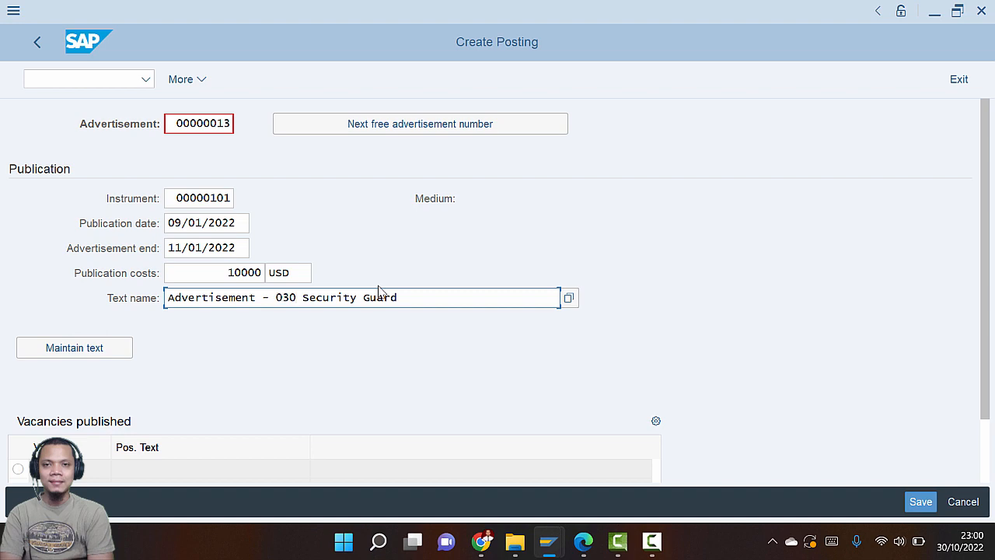
pyautogui.hotkey('alt', 'Tab')
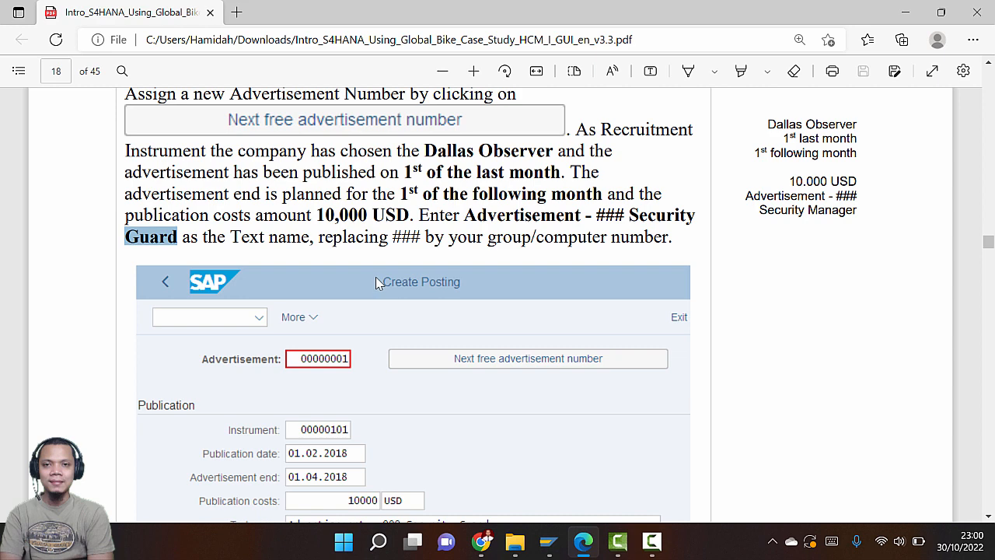
pyautogui.scroll(-5, 376, 277)
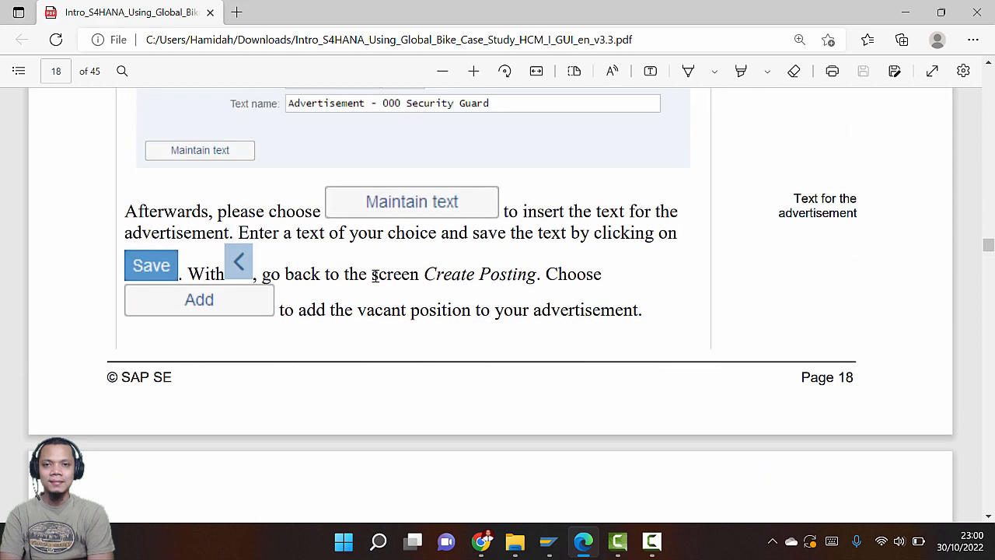
pyautogui.hotkey('alt', 'Tab')
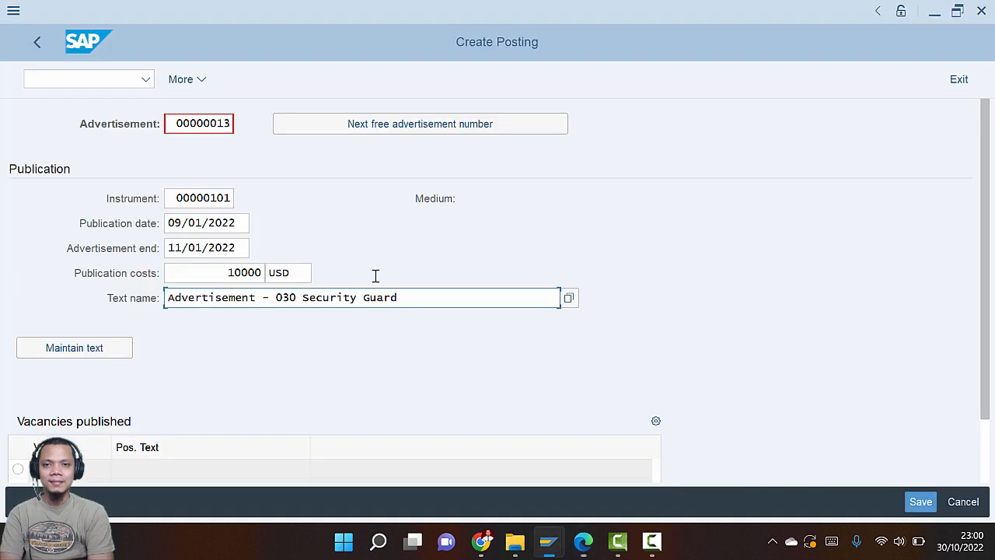
# Open the advertisement text in Word and zoom the page view out to 40%
pyautogui.click(97, 355)
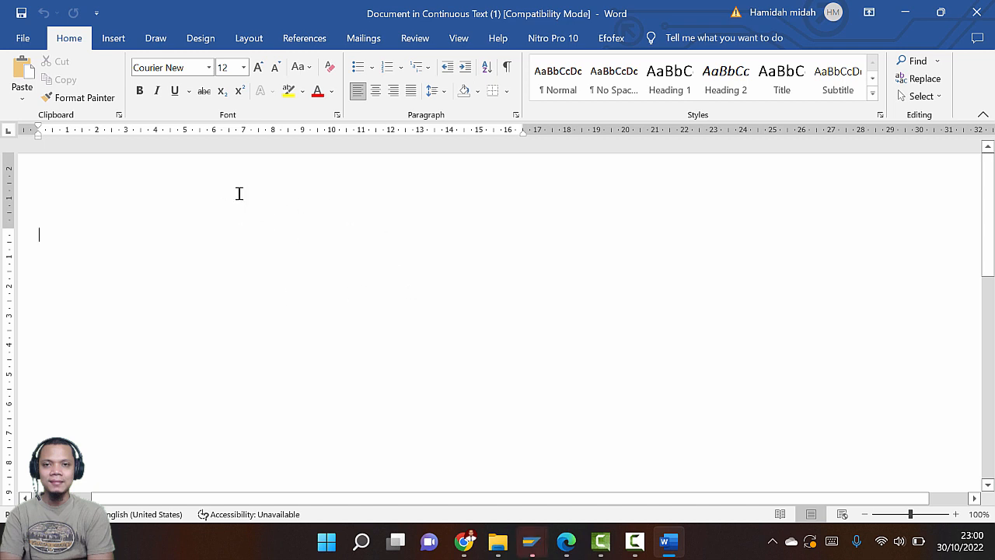
pyautogui.click(864, 515)
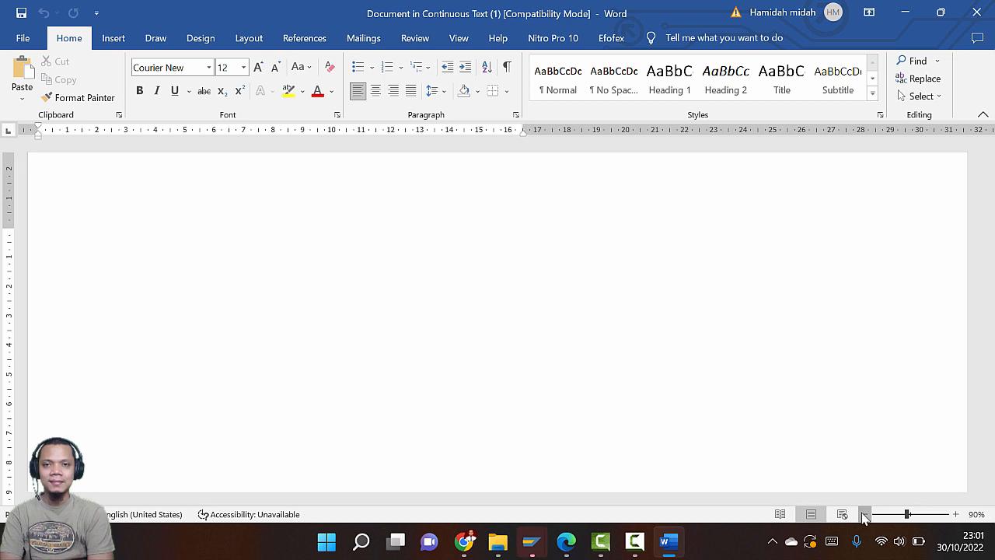
pyautogui.click(864, 515)
pyautogui.click(864, 514)
pyautogui.click(864, 514)
pyautogui.click(864, 515)
pyautogui.click(864, 515)
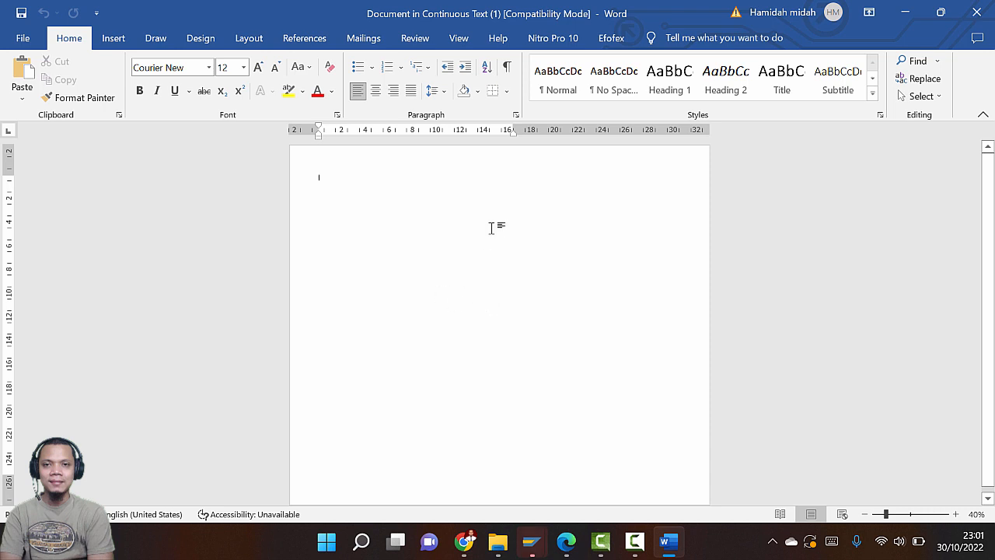
pyautogui.click(121, 42)
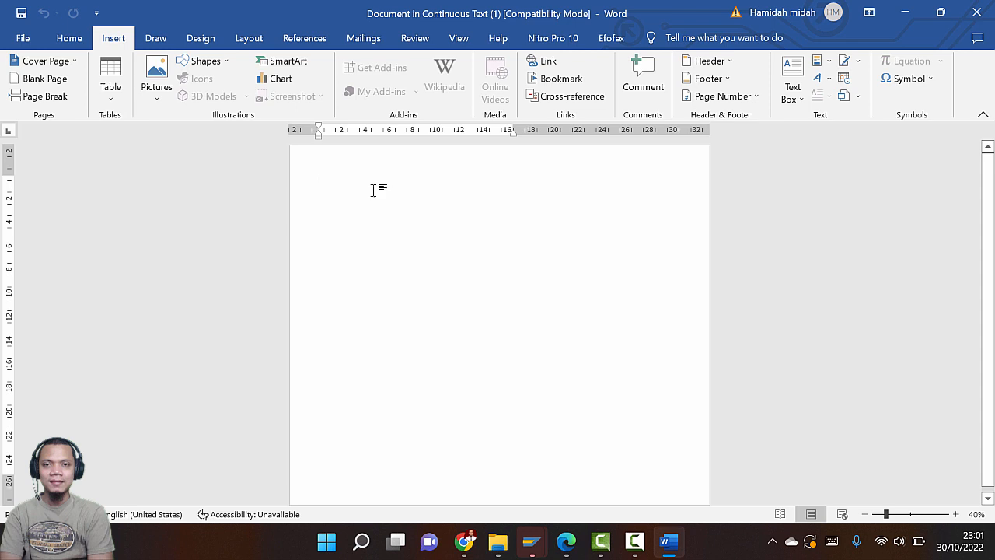
pyautogui.click(70, 45)
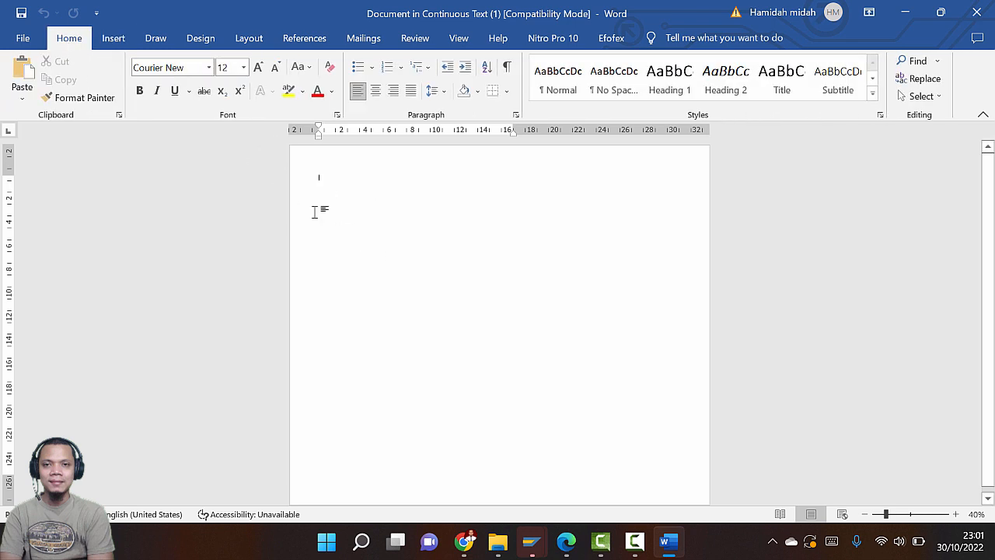
# Type 'IKLAN CONTOH UNTUK SAP' and the author's name in 36 pt Times New Roman
pyautogui.click(273, 174)
pyautogui.click(209, 68)
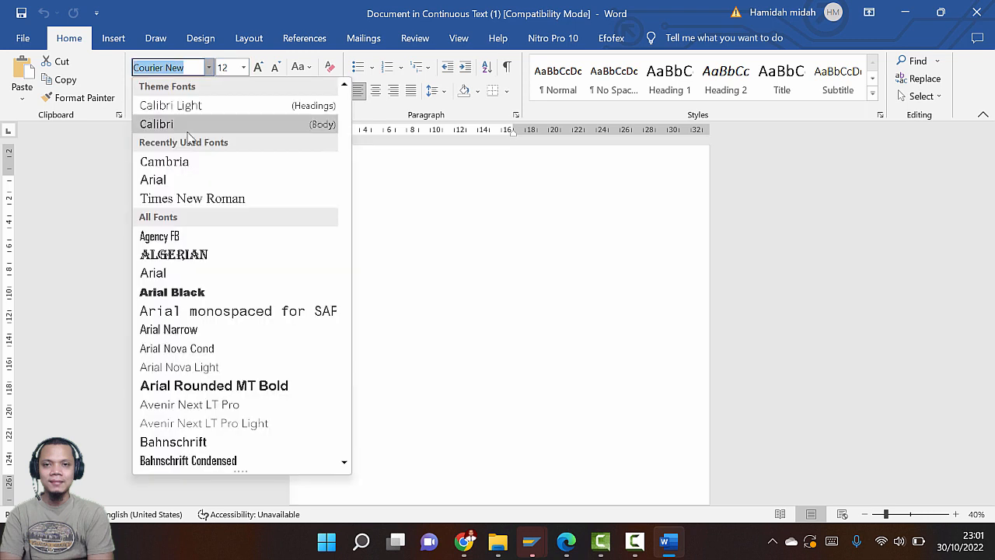
pyautogui.click(171, 197)
pyautogui.click(244, 69)
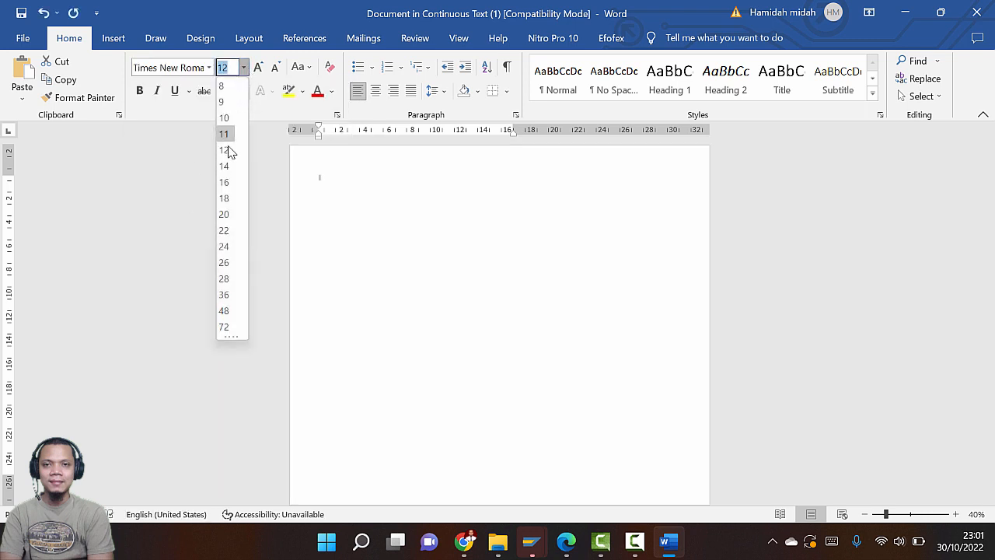
pyautogui.click(225, 184)
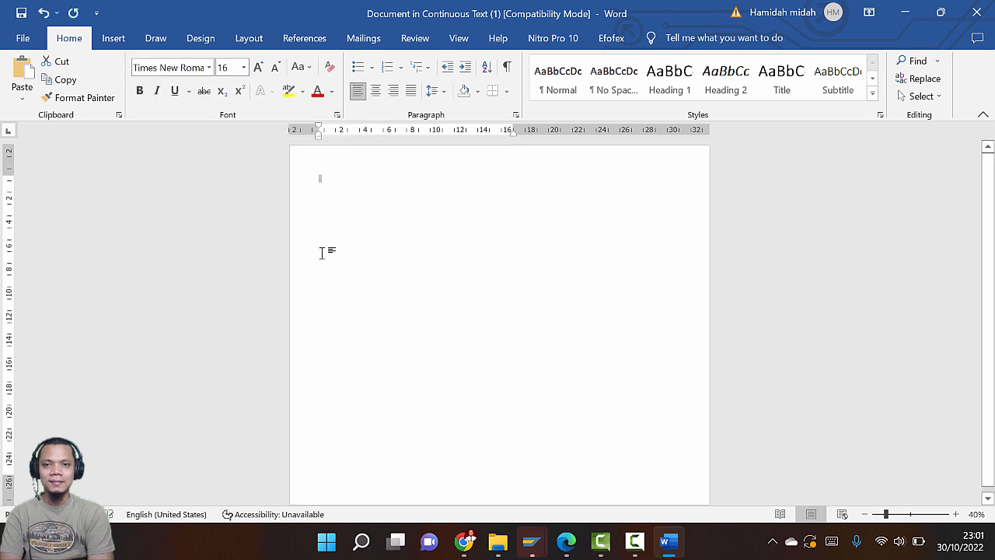
pyautogui.click(244, 68)
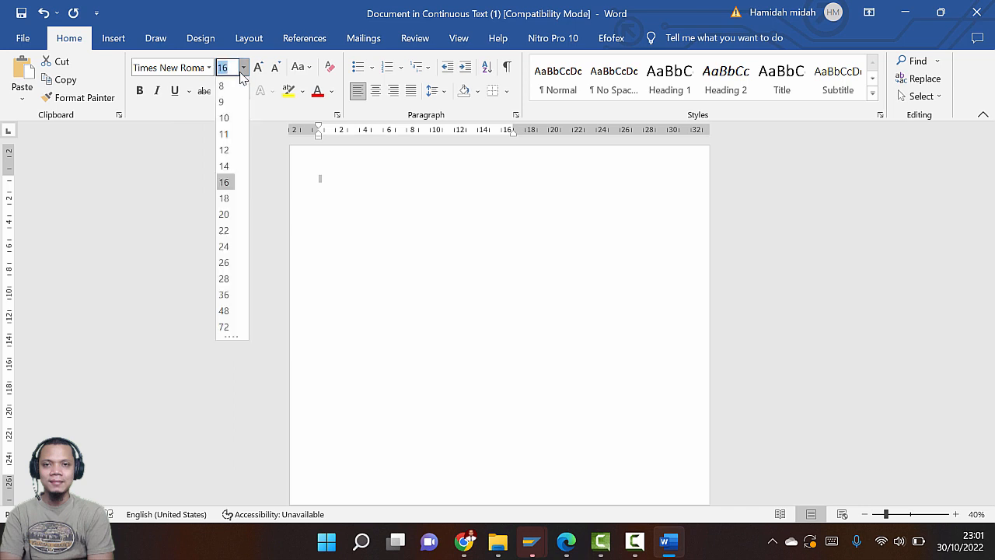
pyautogui.click(225, 296)
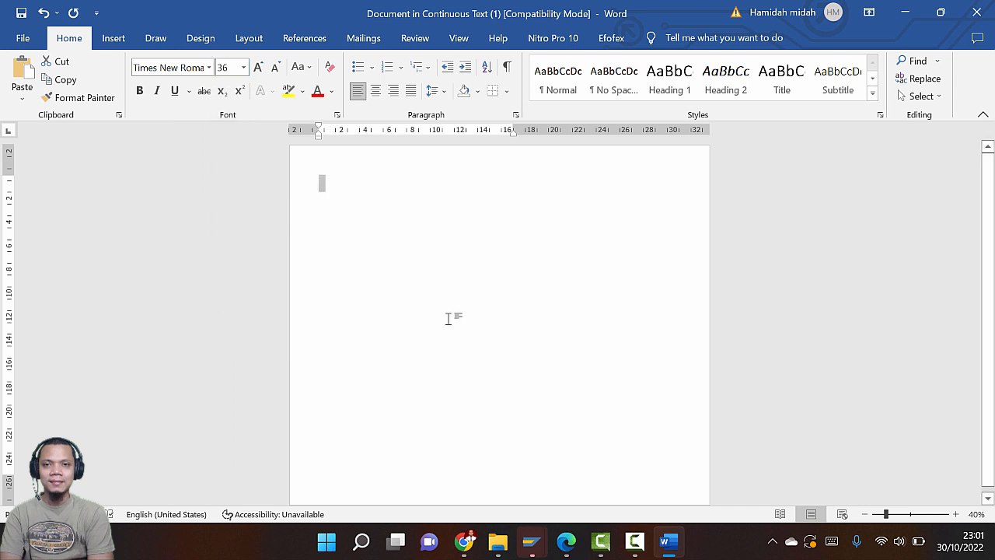
pyautogui.write('IKLAN ')
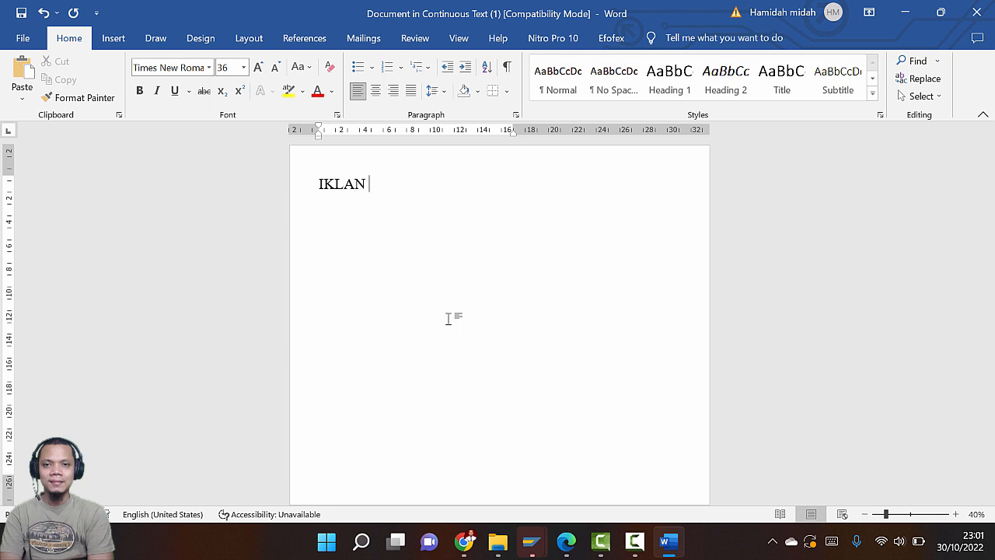
pyautogui.write('CONTOH UNTUK S')
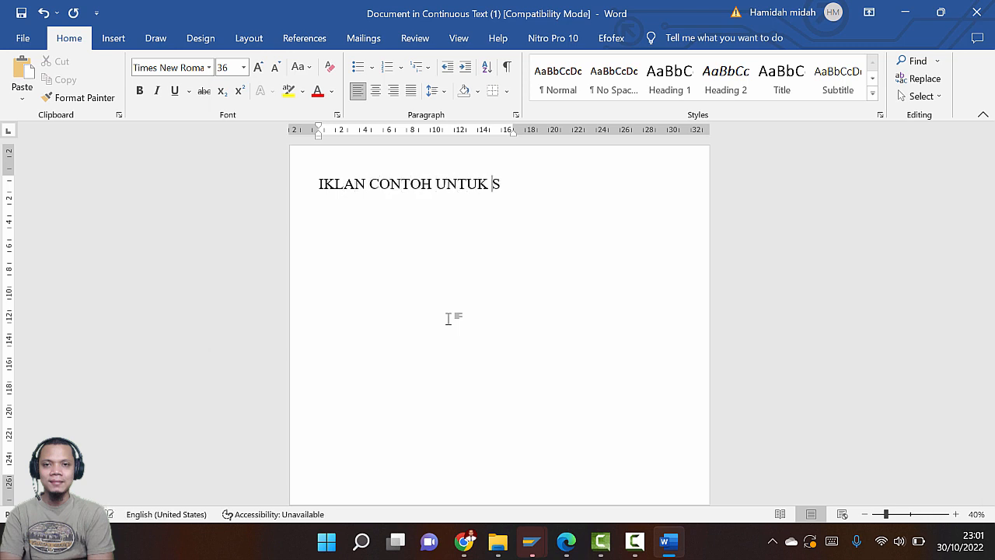
pyautogui.write('AP')
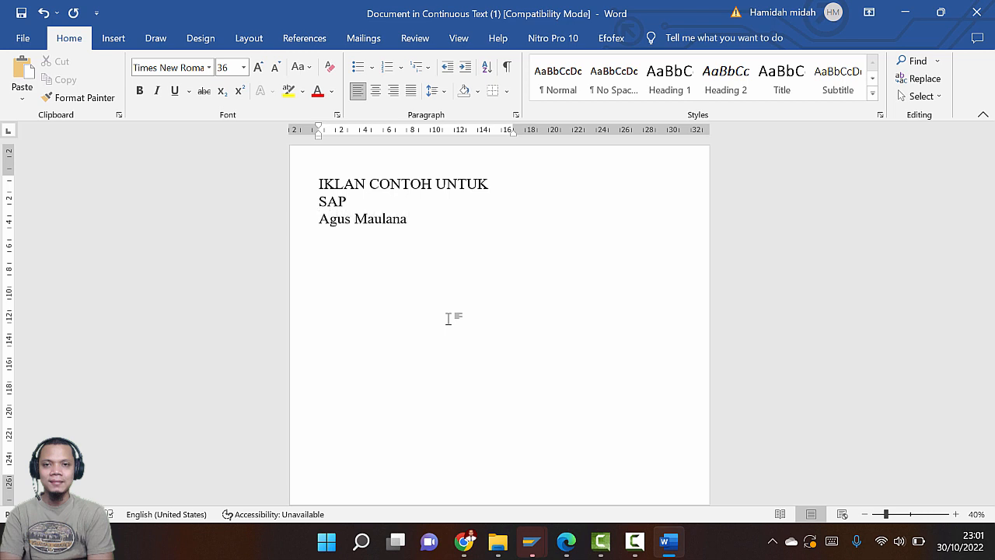
pyautogui.hotkey('alt', 'Tab')
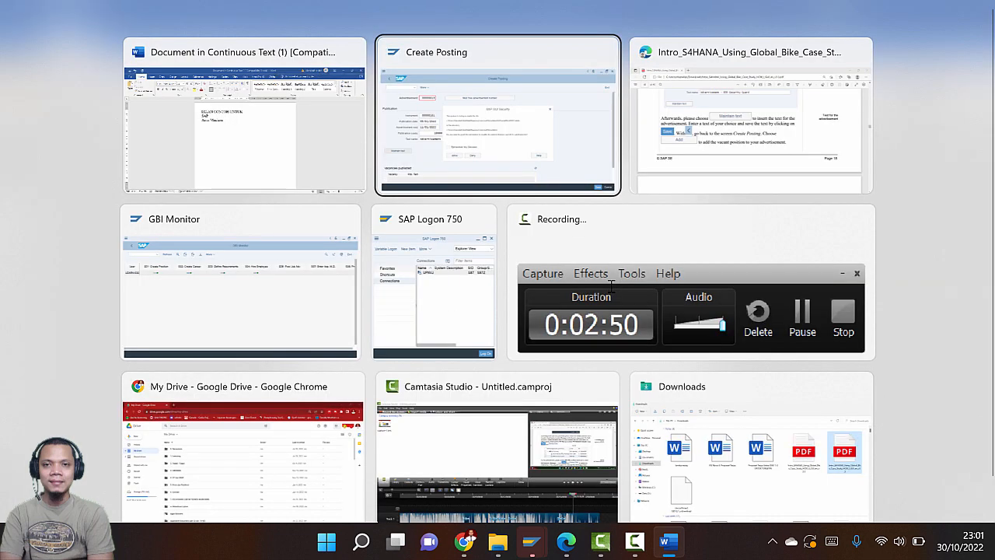
pyautogui.hotkey('alt', 'Tab')
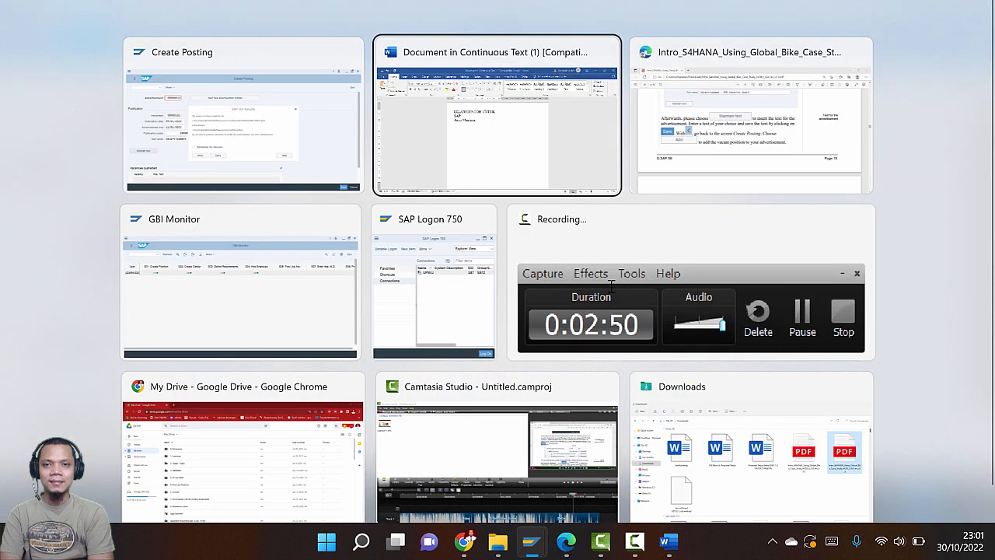
pyautogui.hotkey('alt', 'Tab')
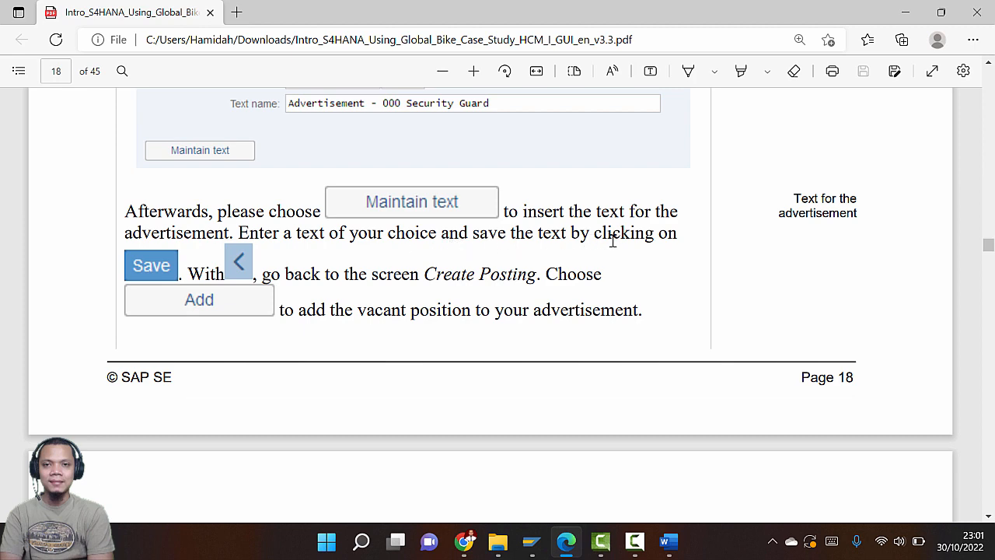
# Allow SAP's security request for the Word advertisement document
pyautogui.hotkey('alt', 'Tab')
pyautogui.hotkey('alt', 'Tab')
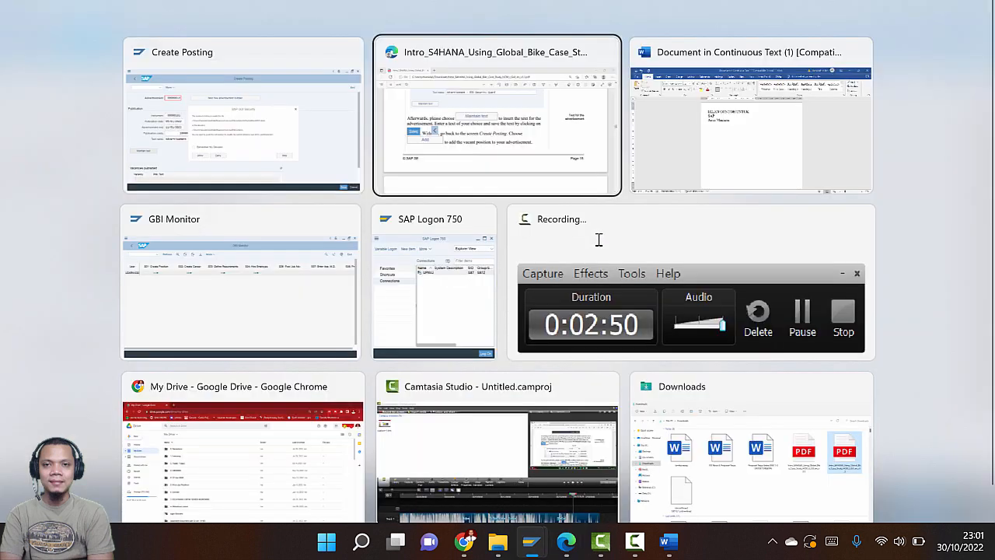
pyautogui.hotkey('alt', 'Tab')
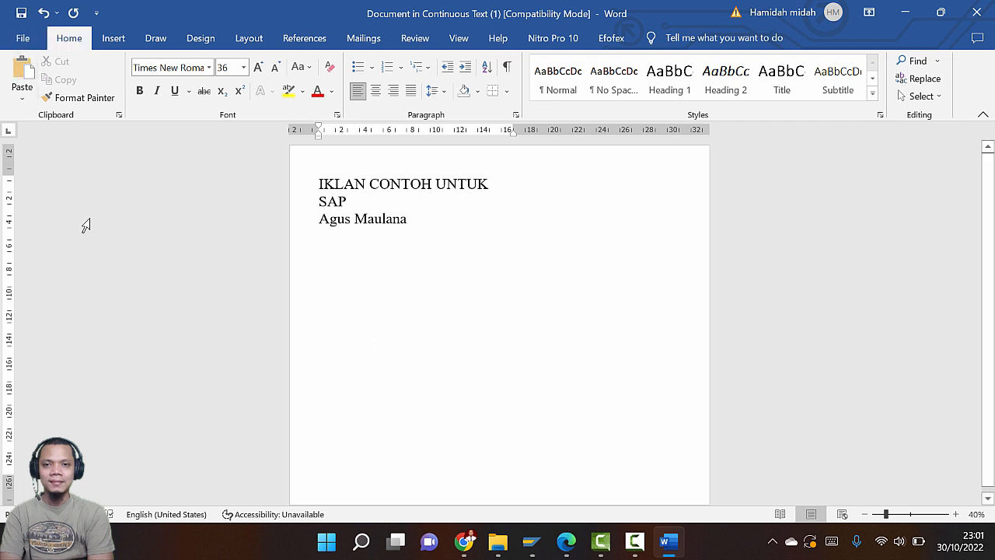
pyautogui.click(22, 38)
pyautogui.click(19, 41)
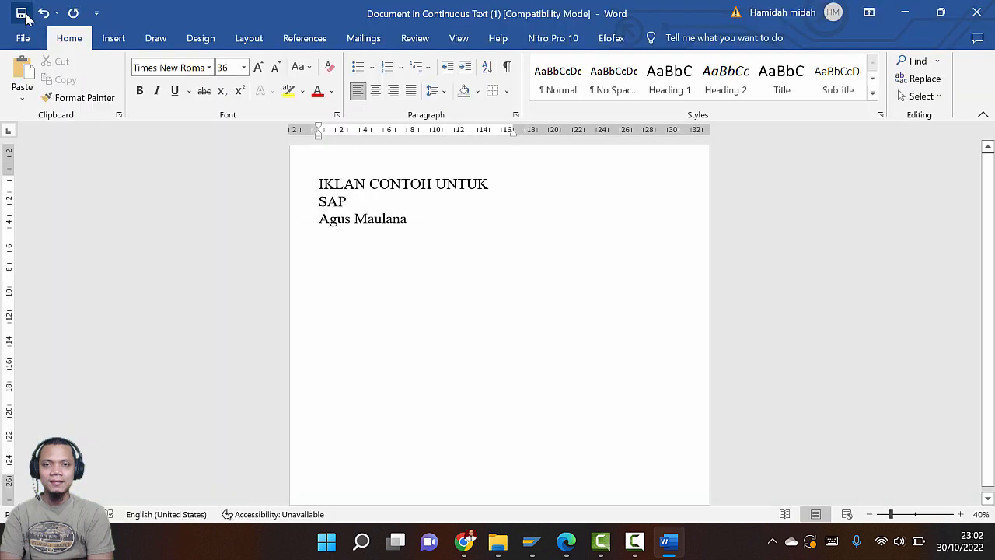
pyautogui.hotkey('alt', 'Tab')
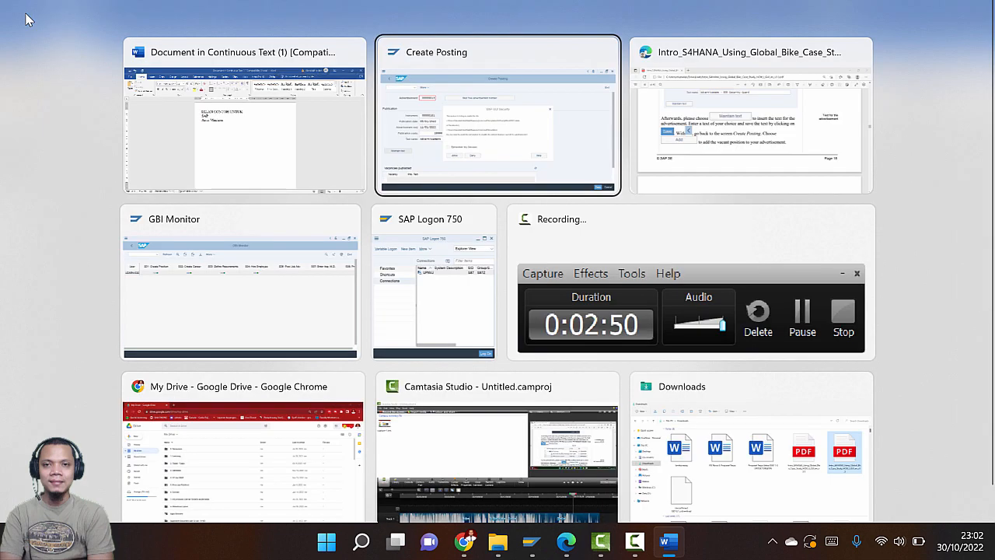
pyautogui.click(317, 373)
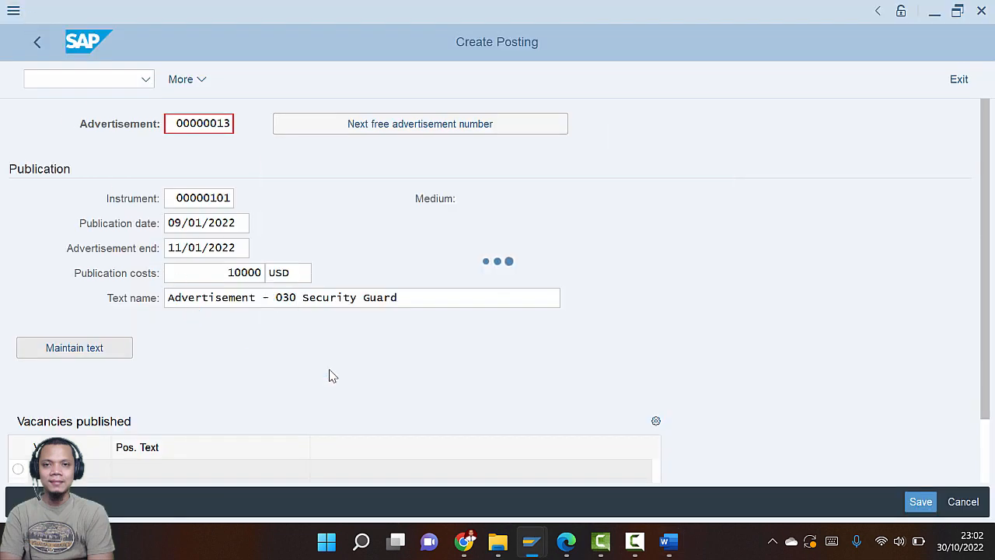
pyautogui.hotkey('alt', 'Tab')
pyautogui.hotkey('alt', 'Tab')
pyautogui.hotkey('alt', 'Tab')
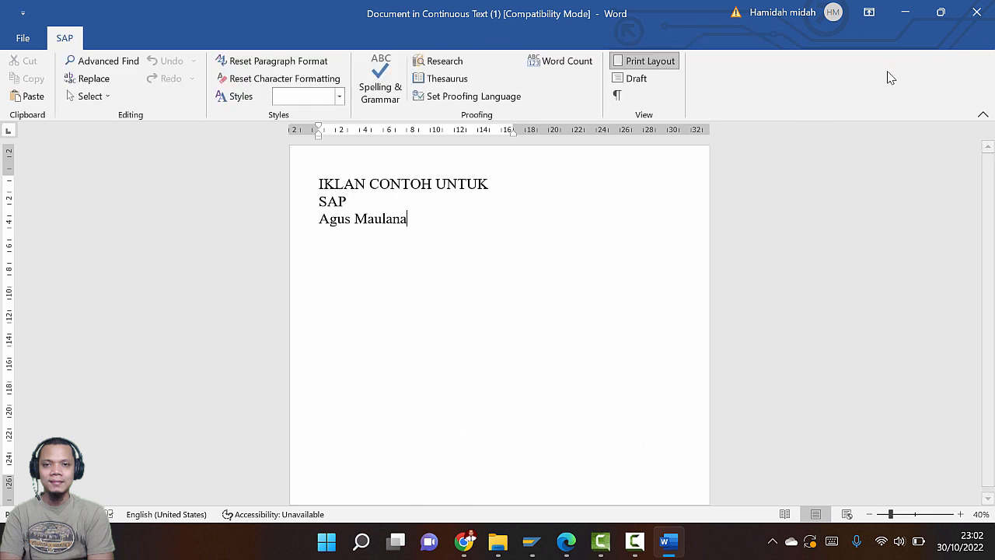
# Close Word, save the ADVERTISEMENT - 030 SECURITY GUARD text, and exit the editor
pyautogui.click(978, 13)
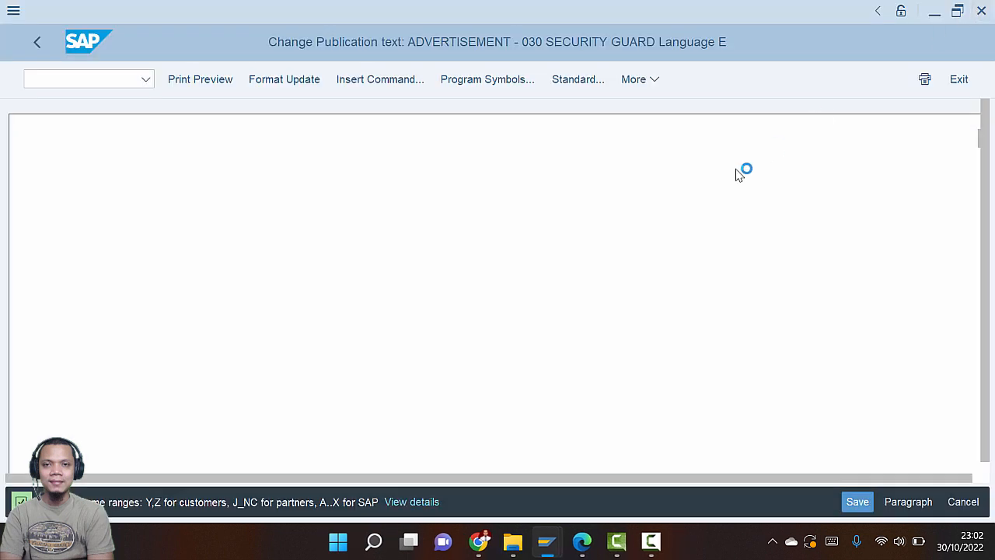
pyautogui.click(862, 509)
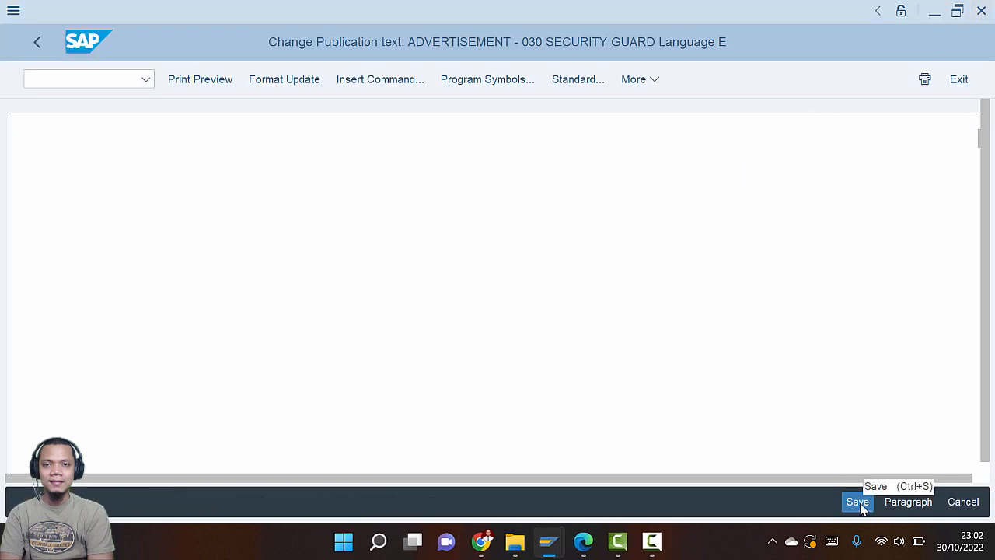
pyautogui.click(285, 80)
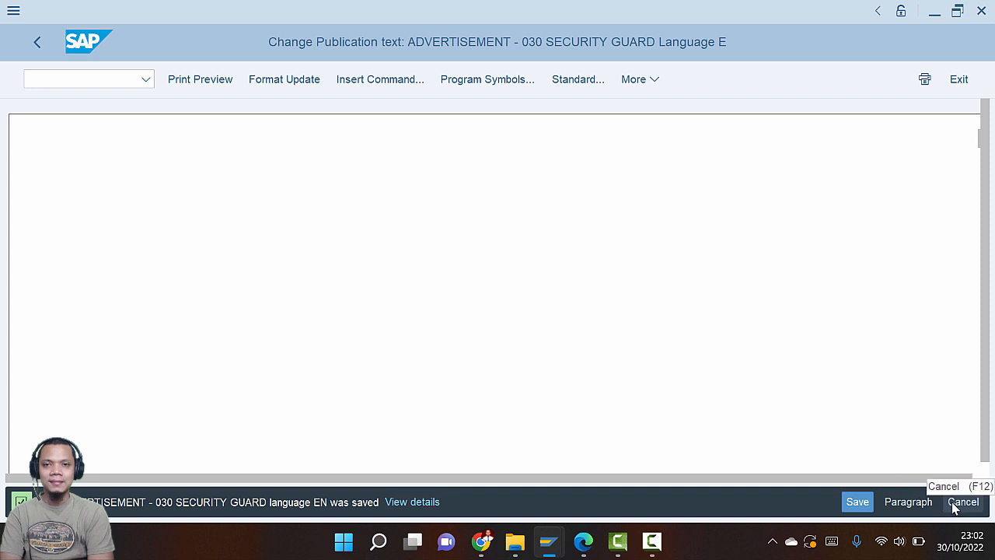
pyautogui.click(958, 81)
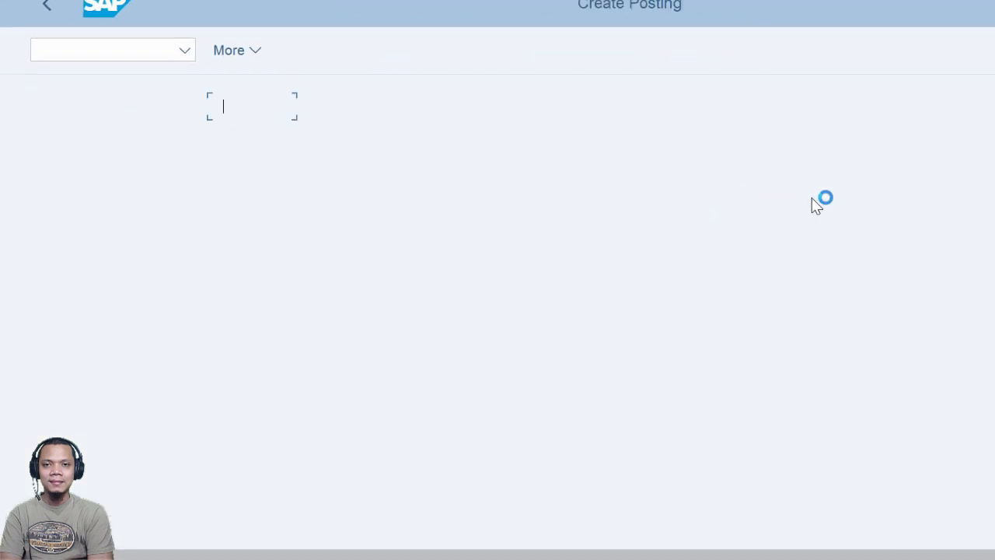
pyautogui.scroll(-2, 506, 447)
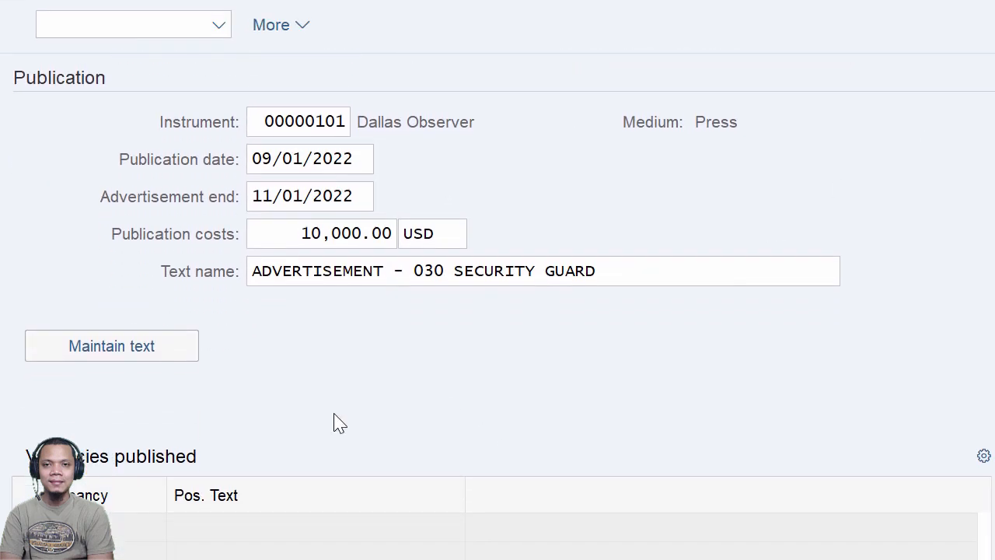
pyautogui.click(161, 363)
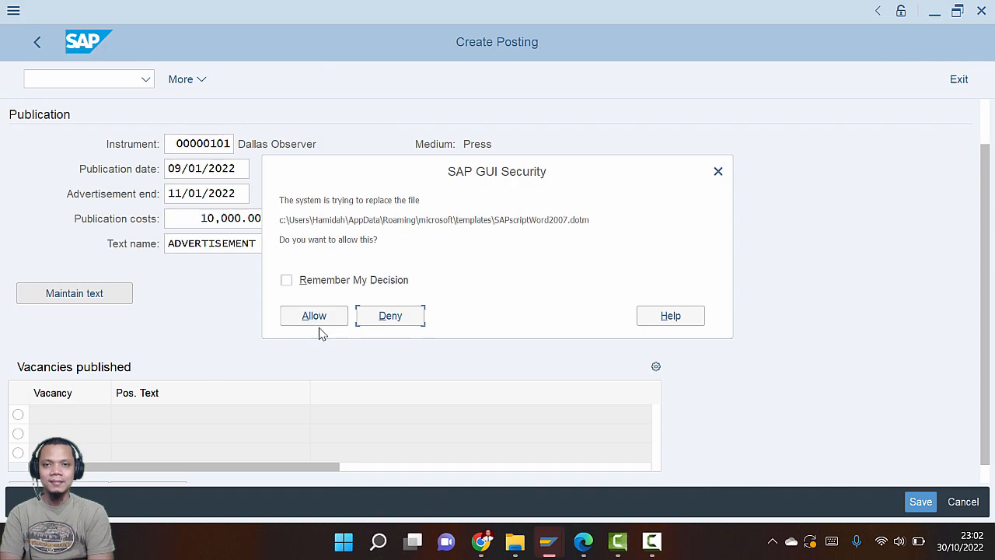
pyautogui.click(317, 322)
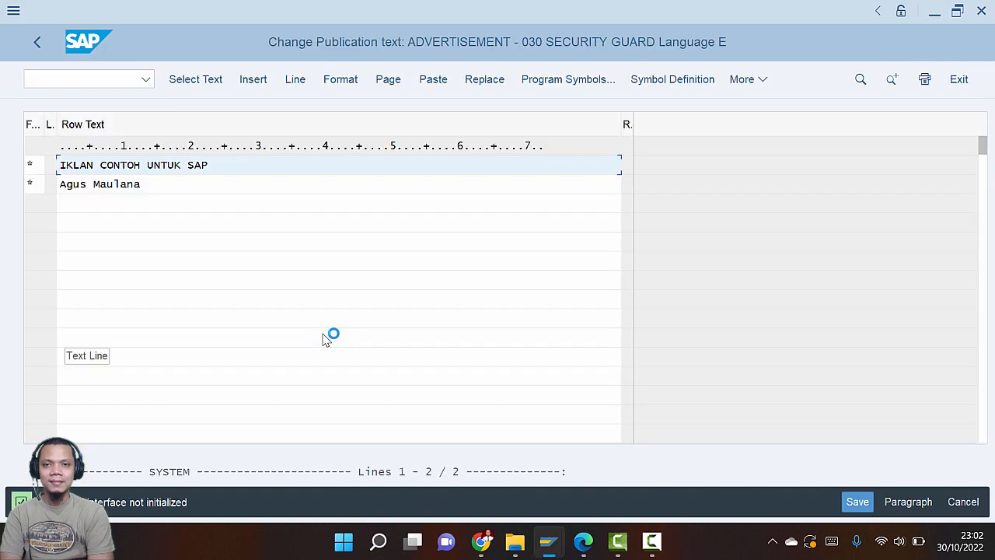
pyautogui.click(960, 79)
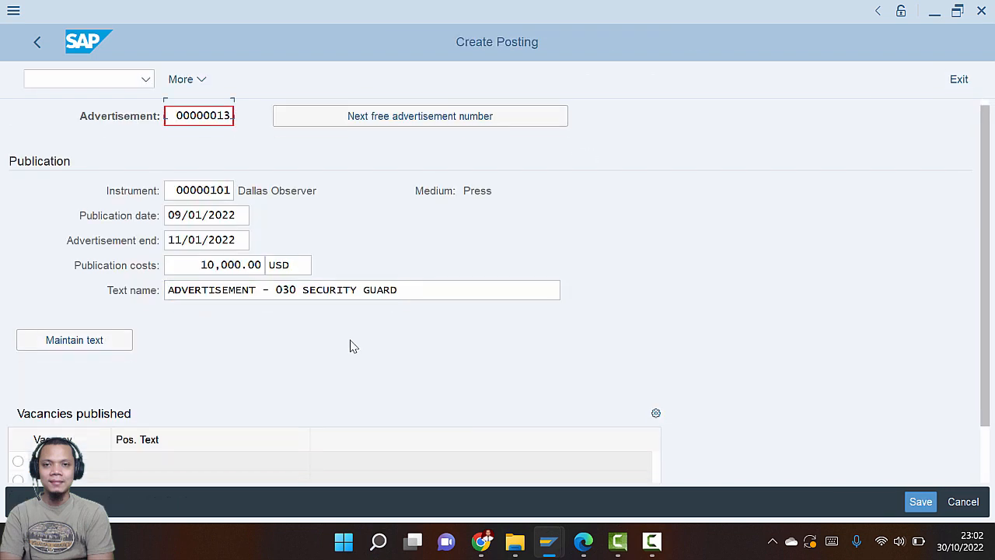
pyautogui.scroll(-2, 350, 342)
# Save advertisement 00000013 and check the missing-vacancy warning against the guide
pyautogui.press('super+Tab')
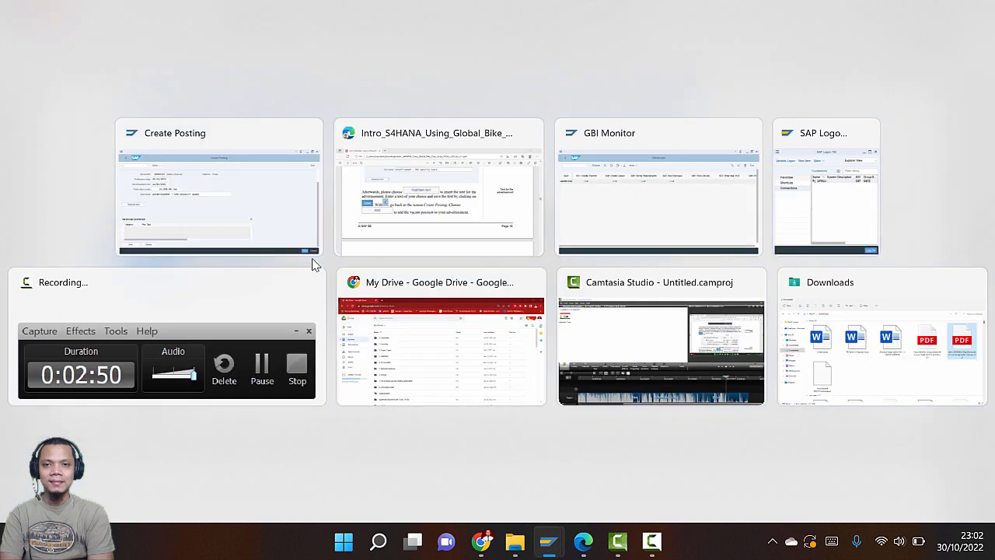
pyautogui.hotkey('alt', 'Tab')
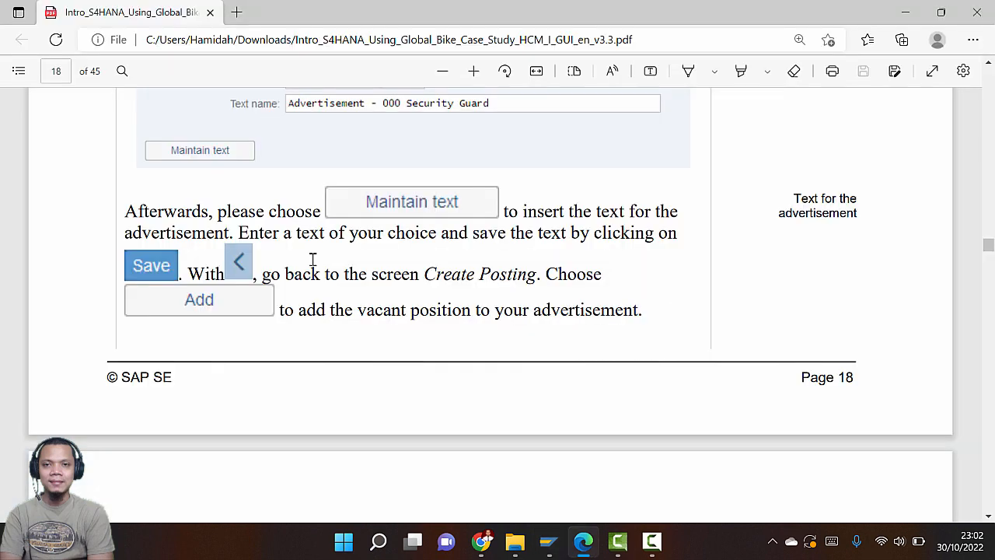
pyautogui.scroll(-3, 311, 260)
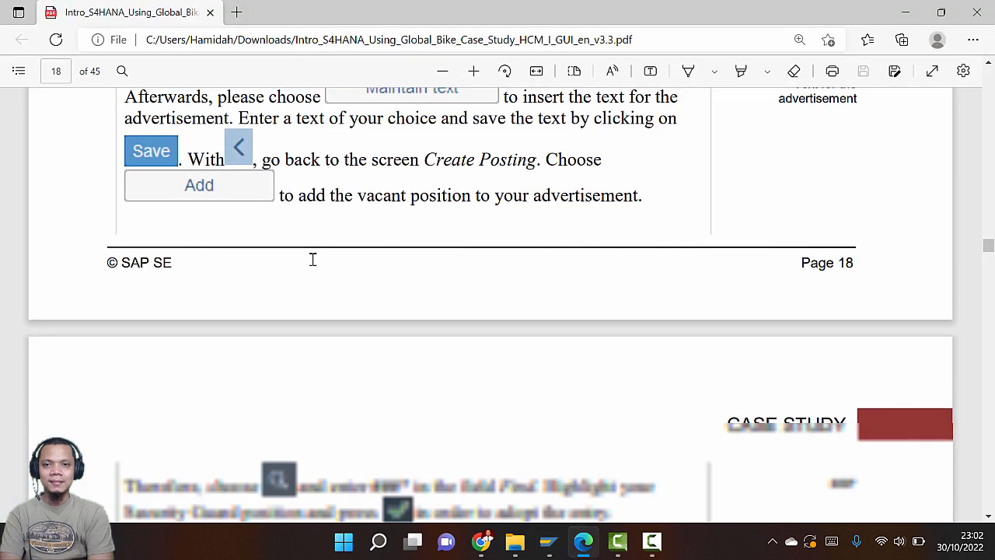
pyautogui.hotkey('alt', 'Tab')
pyautogui.click(920, 502)
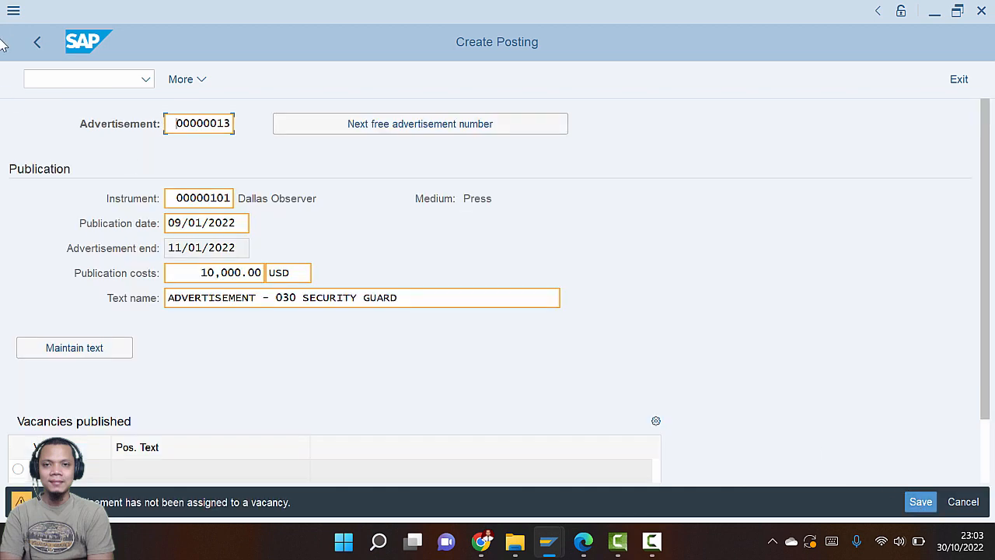
pyautogui.hotkey('alt', 'Tab')
pyautogui.scroll(3, 318, 247)
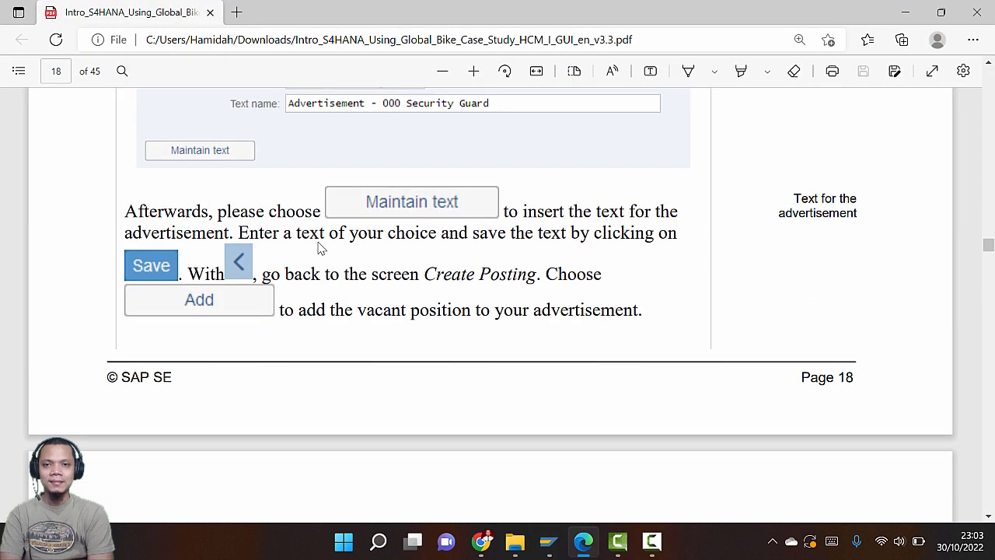
pyautogui.hotkey('alt', 'Tab')
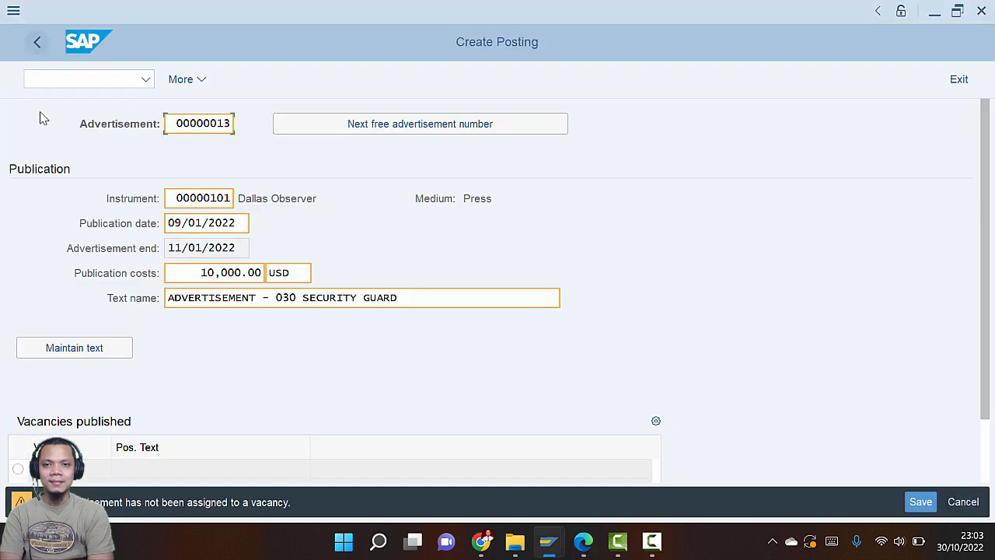
pyautogui.scroll(-1, 61, 223)
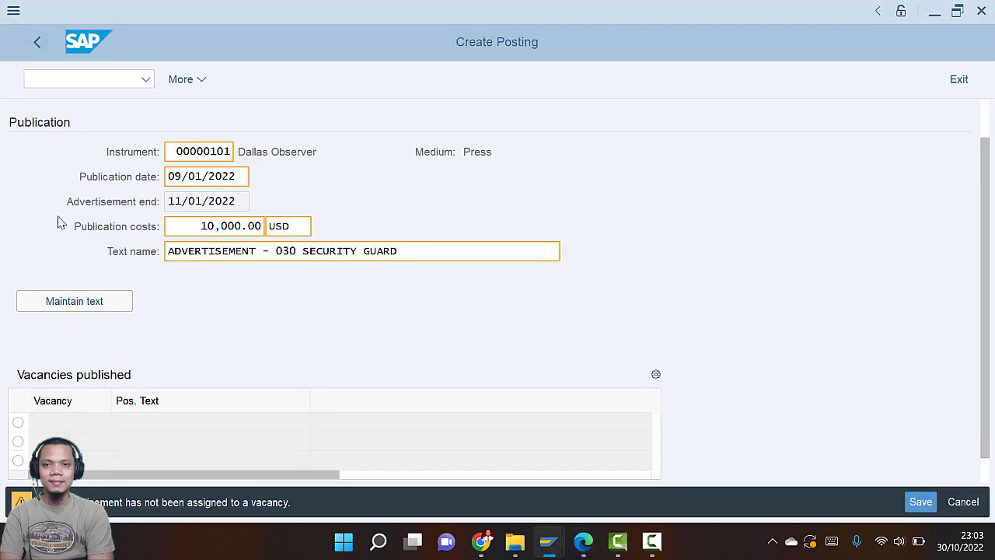
pyautogui.hotkey('alt', 'Tab')
pyautogui.hotkey('alt', 'Tab')
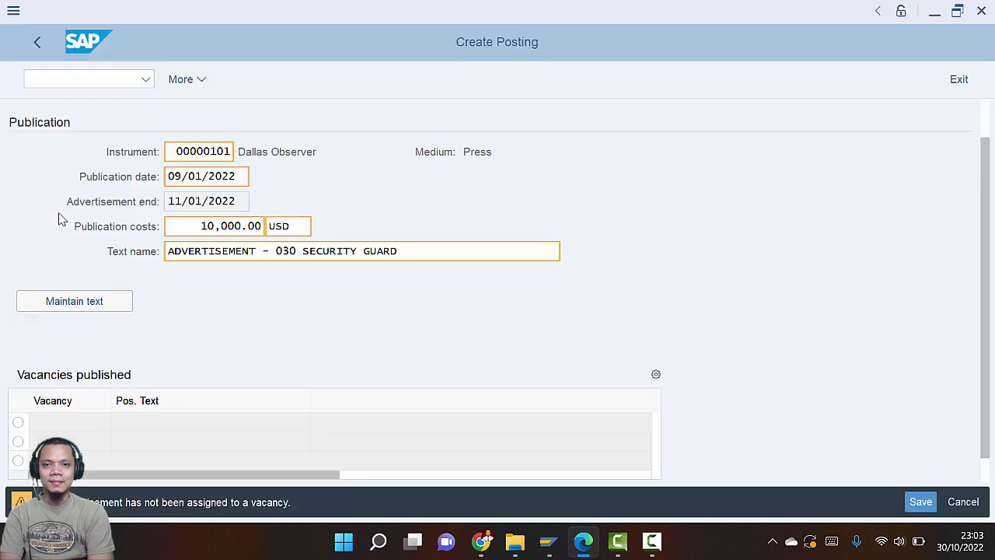
pyautogui.hotkey('alt', 'Tab')
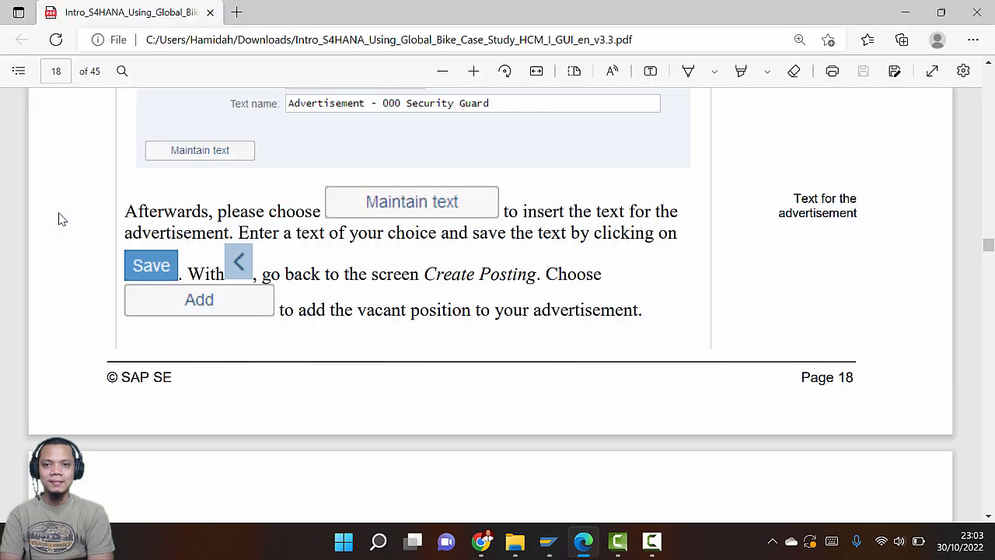
pyautogui.hotkey('alt', 'Tab')
pyautogui.scroll(-1, 138, 295)
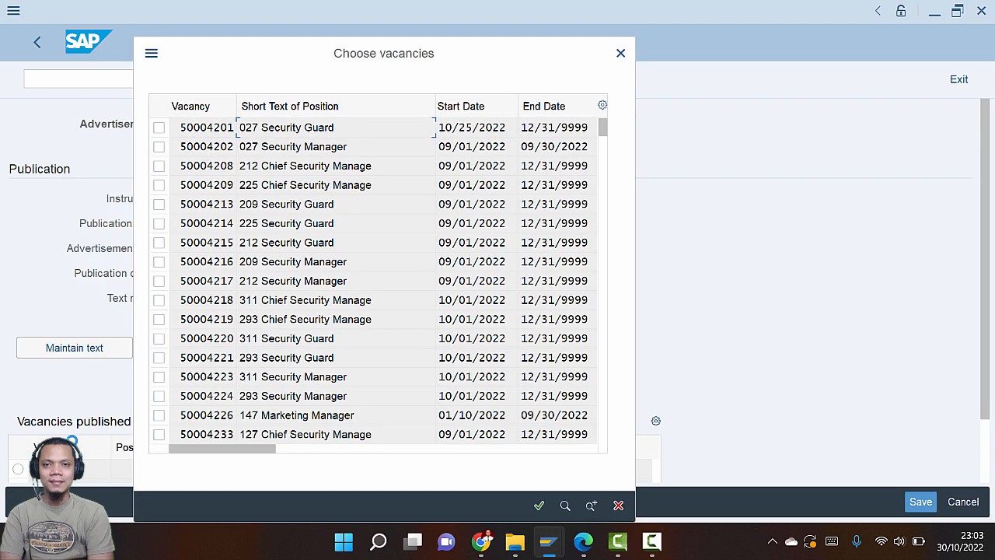
# Check the guide, then close the vacancy list without choosing a vacancy
pyautogui.hotkey('alt', 'Tab')
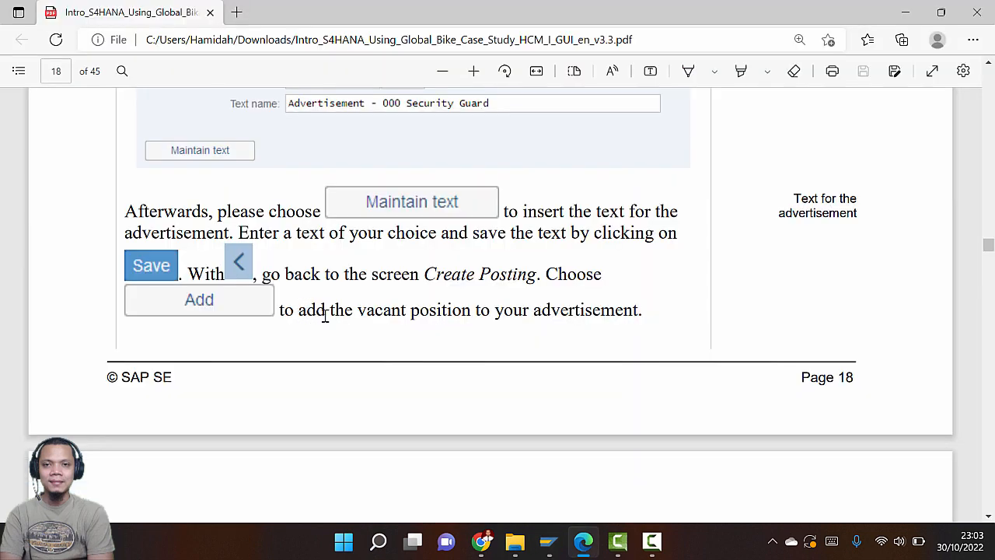
pyautogui.scroll(-5, 504, 311)
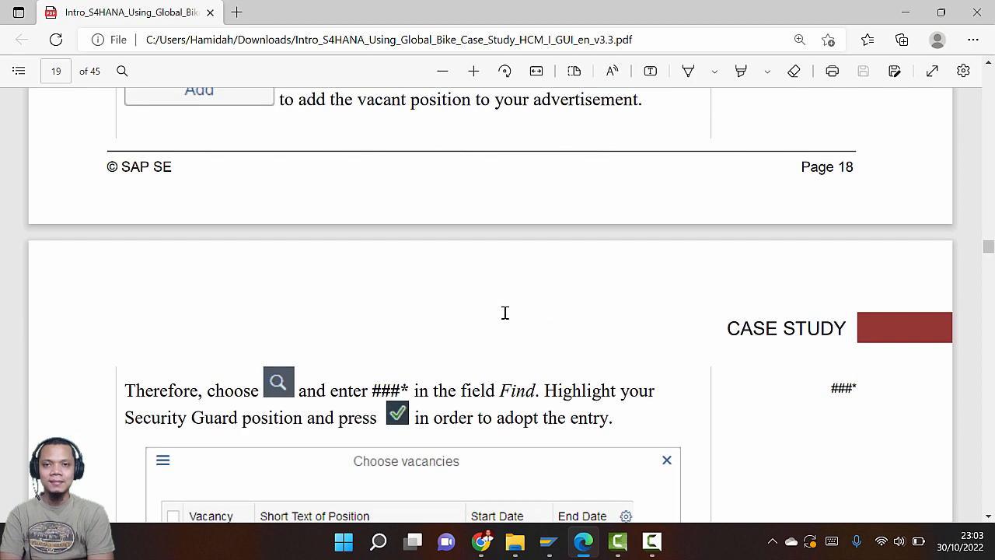
pyautogui.scroll(-1, 505, 313)
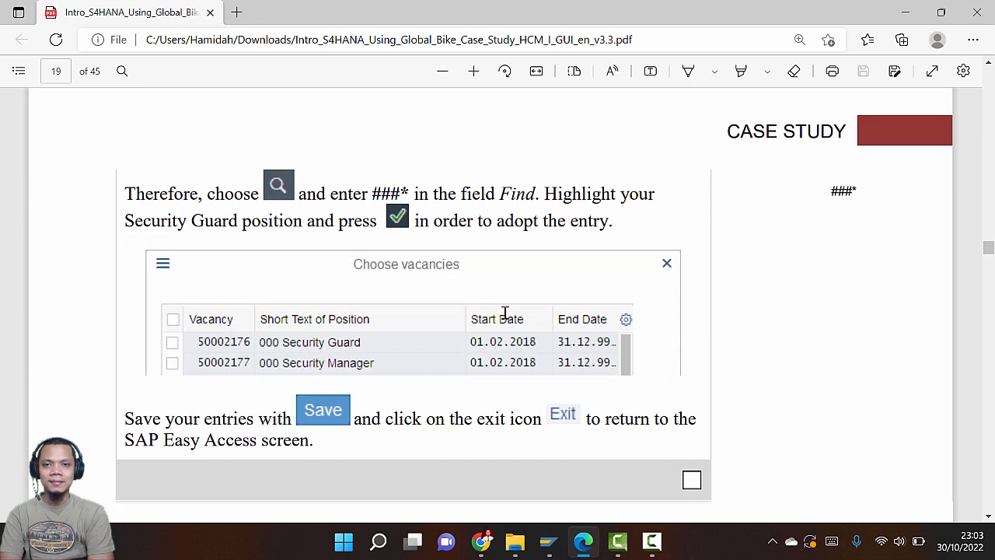
pyautogui.hotkey('alt', 'Tab')
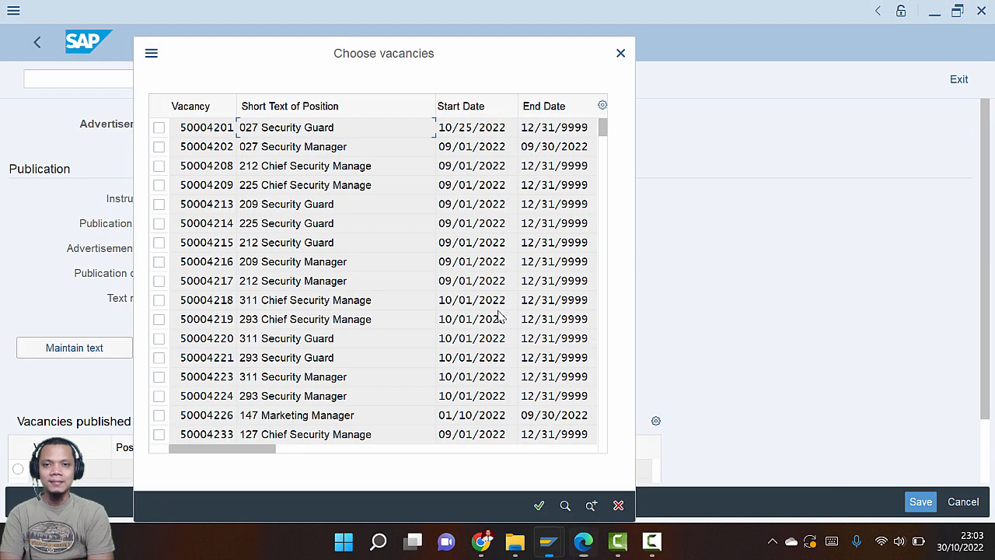
pyautogui.hotkey('alt', 'Tab')
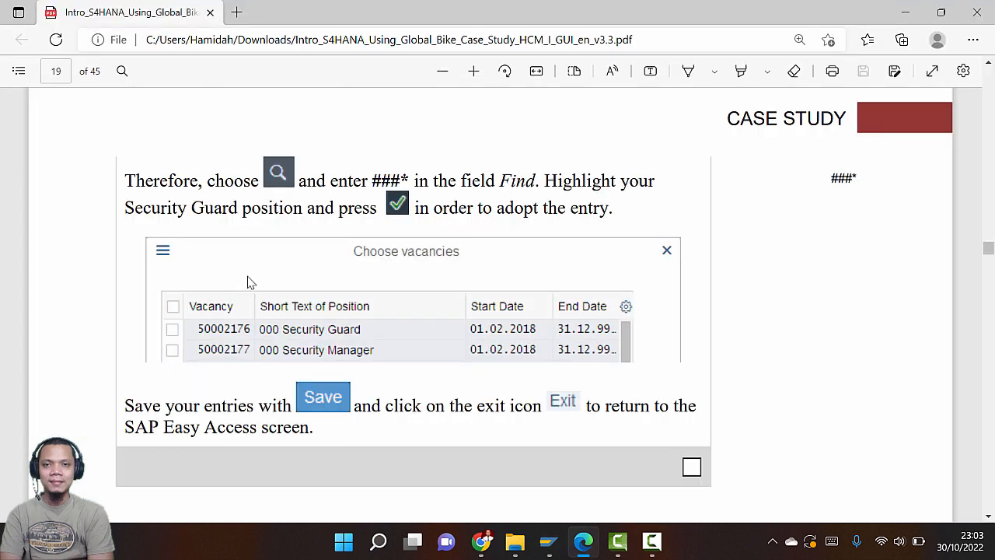
pyautogui.hotkey('alt', 'Tab')
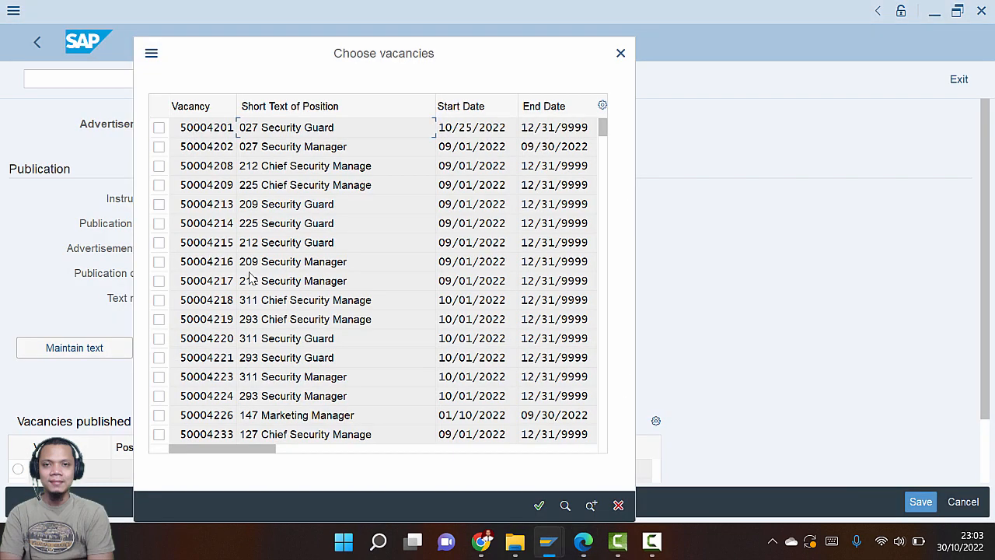
pyautogui.scroll(-3, 318, 312)
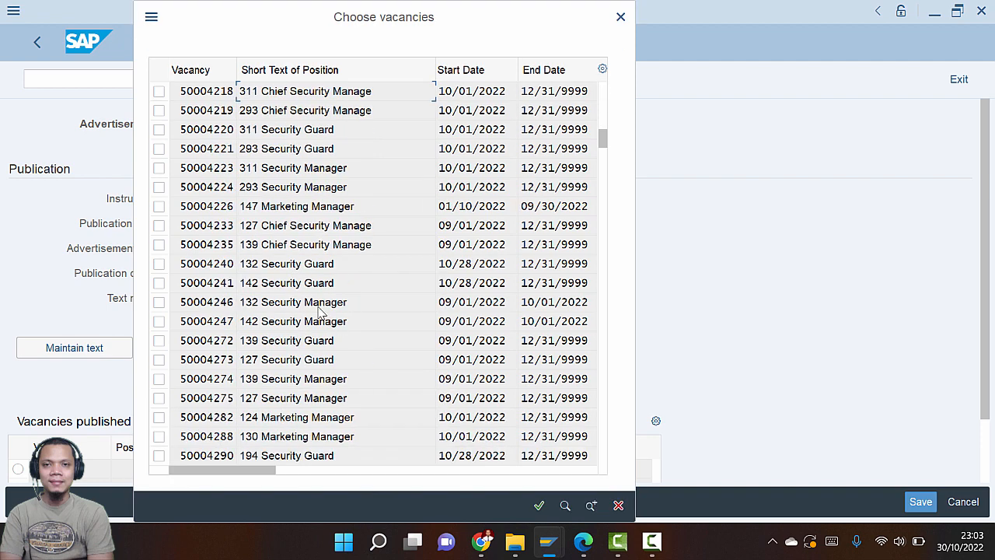
pyautogui.scroll(1, 315, 97)
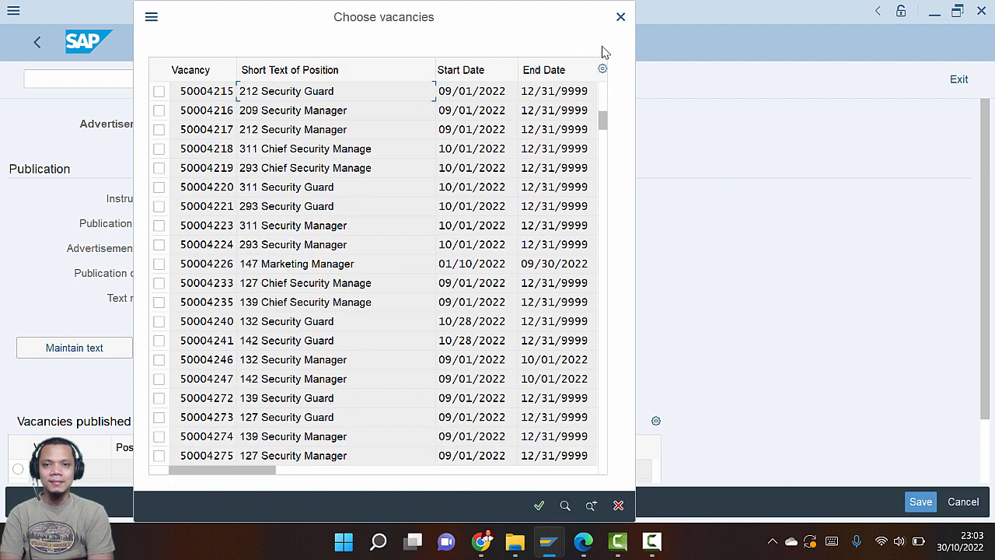
pyautogui.click(620, 17)
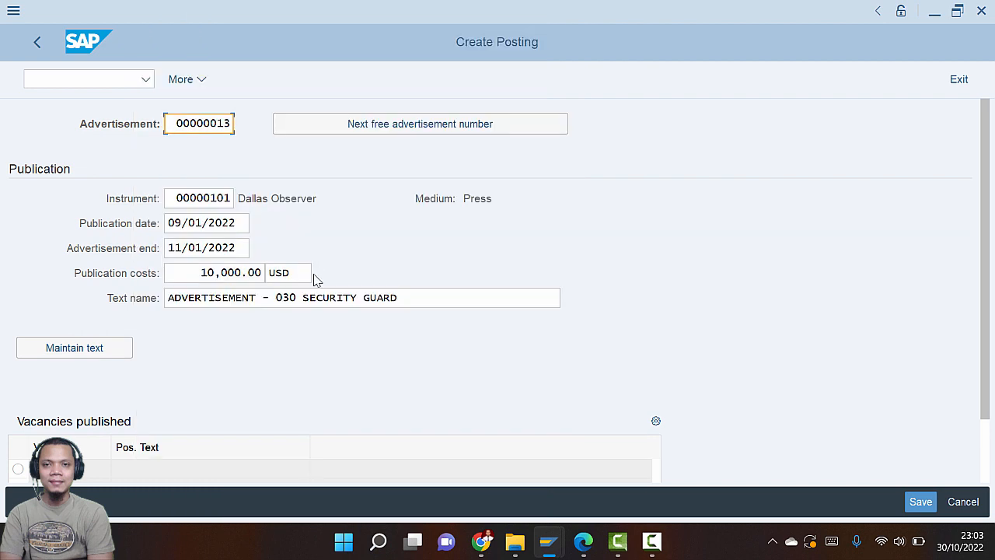
pyautogui.scroll(-3, 164, 462)
# Search vacancies by position text 030* and assign 030 Security Guard, 50004493
pyautogui.click(89, 471)
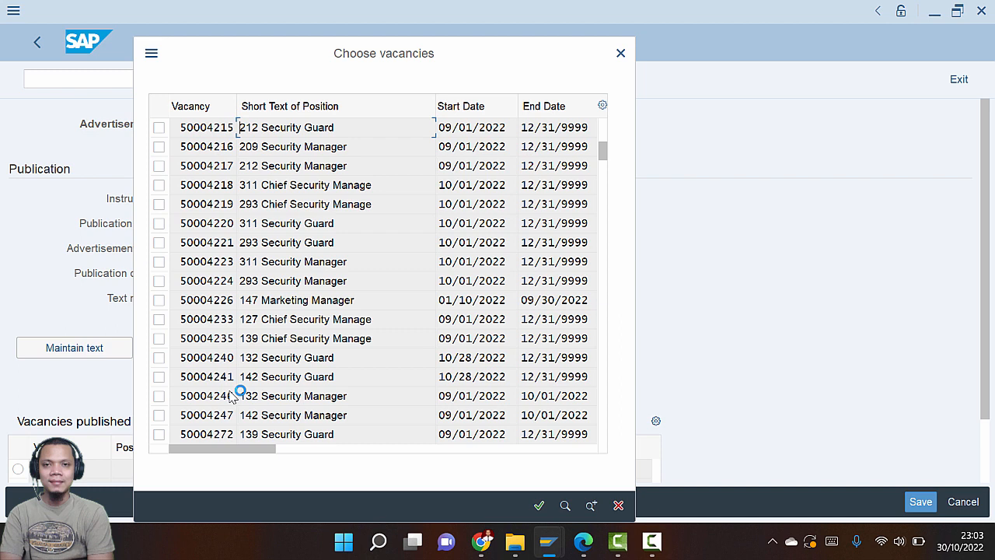
pyautogui.click(565, 505)
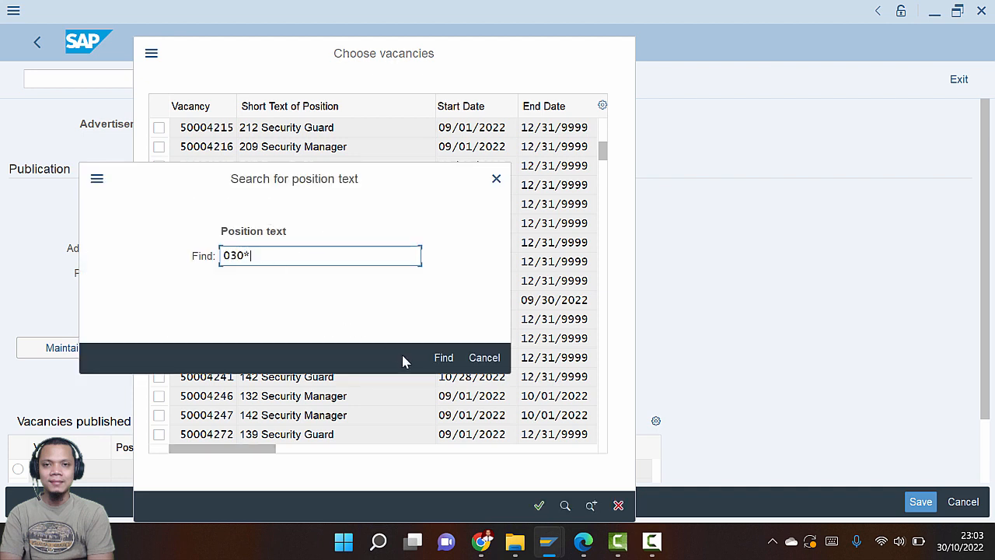
pyautogui.click(450, 363)
pyautogui.hotkey('alt', 'Tab')
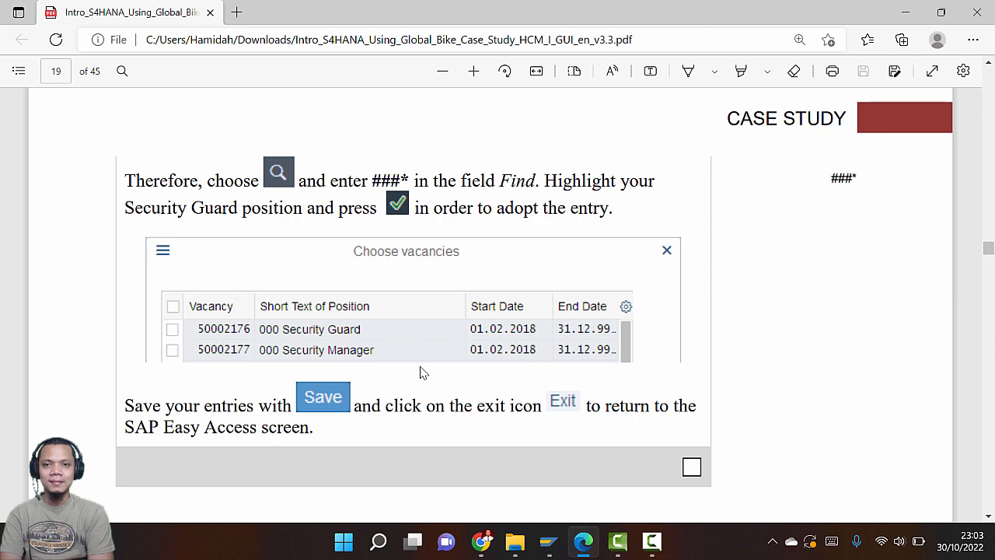
pyautogui.hotkey('alt', 'Tab')
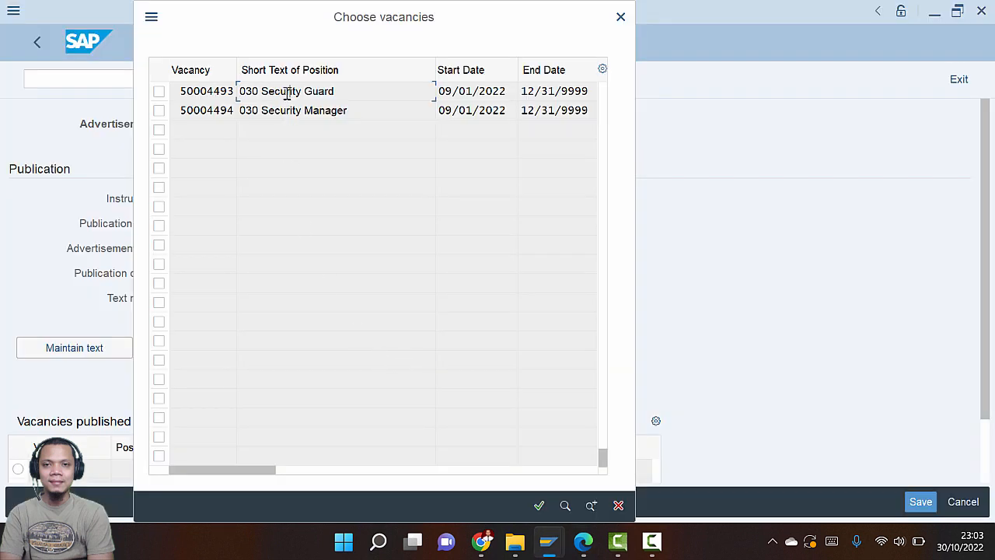
pyautogui.click(159, 91)
pyautogui.click(539, 506)
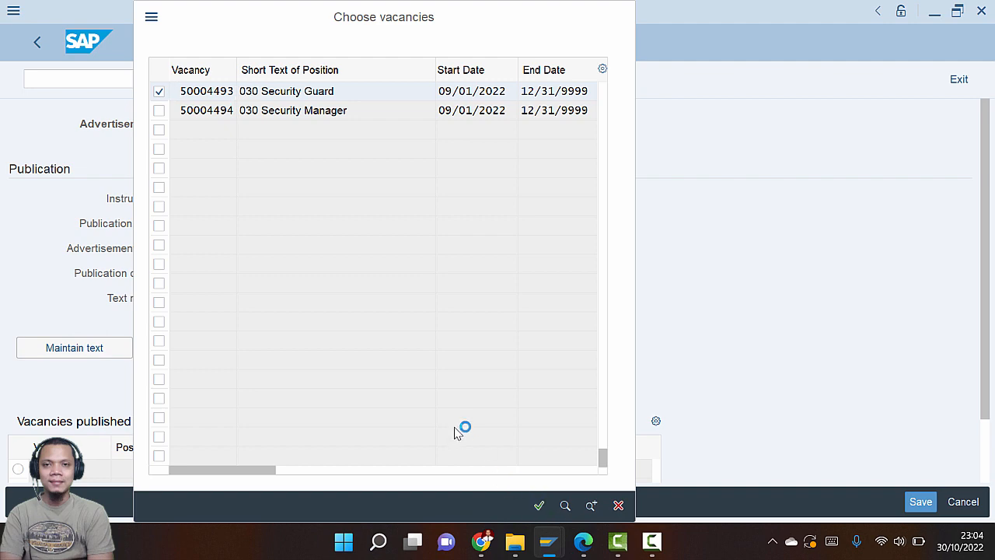
# Save the advertisement posting for the 030 Security Guard vacancy
pyautogui.scroll(-2, 313, 356)
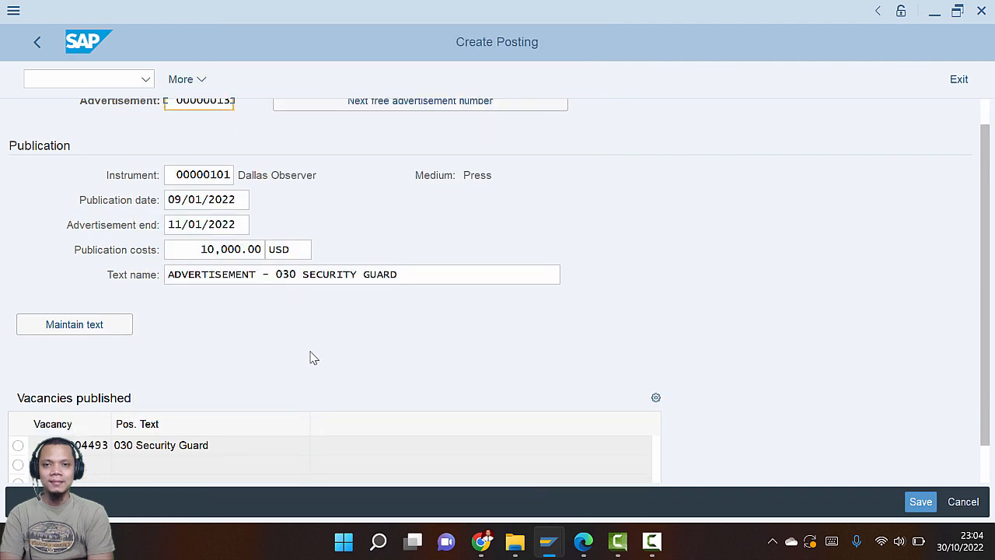
pyautogui.hotkey('alt', 'Tab')
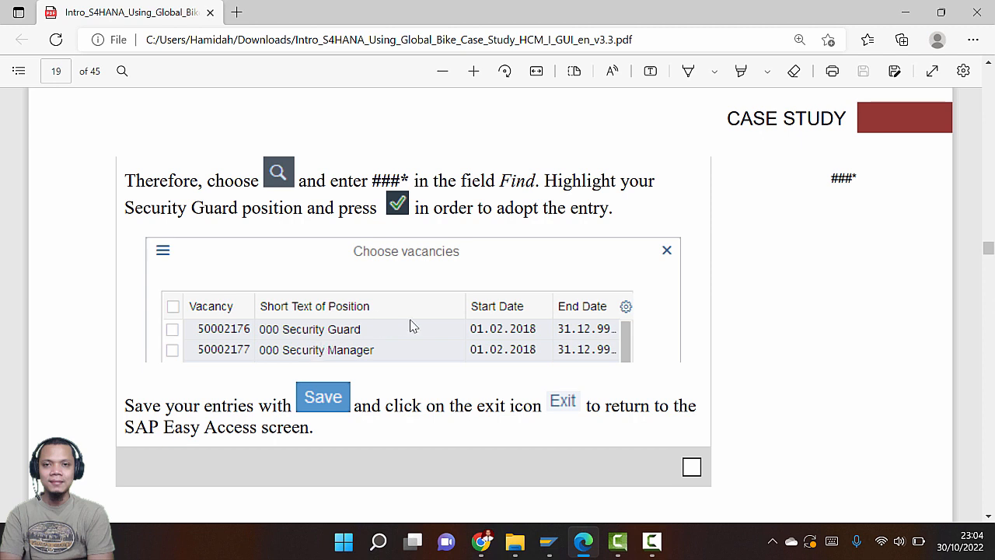
pyautogui.hotkey('alt', 'Tab')
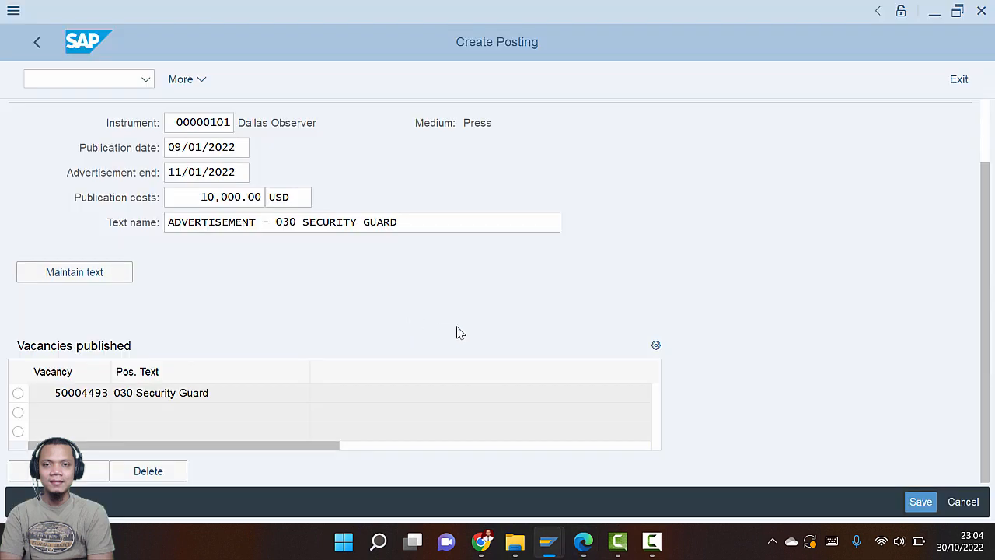
pyautogui.click(918, 503)
# Exit Maintain Advertisements to SAP Easy Access and bring the PDF guide back to Step 6
pyautogui.hotkey('alt', 'Tab')
pyautogui.scroll(-5, 634, 325)
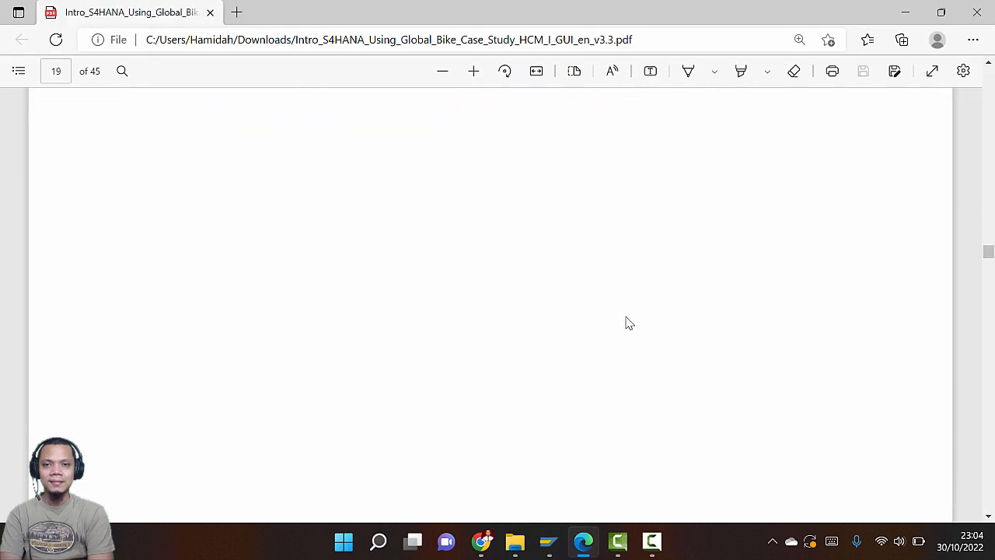
pyautogui.hotkey('alt', 'Tab')
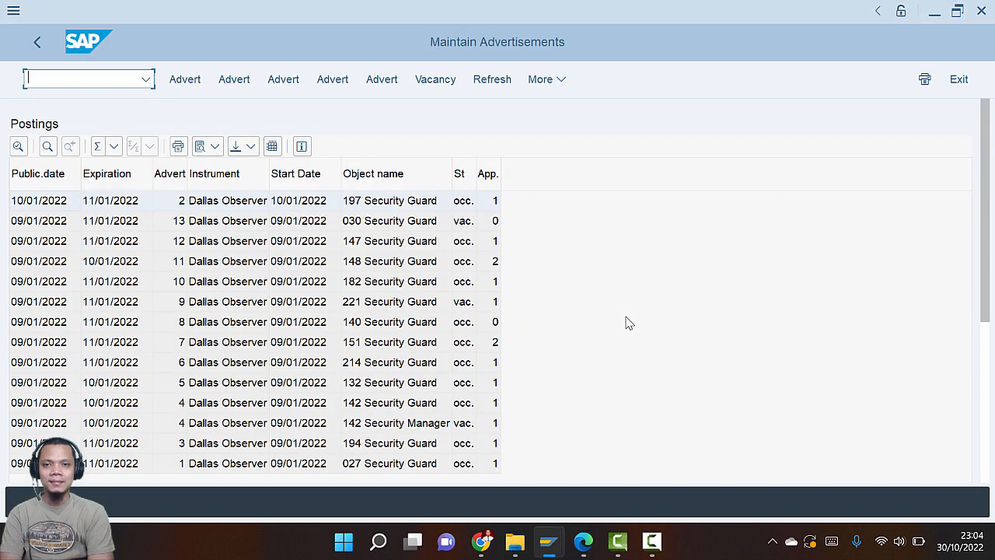
pyautogui.click(961, 82)
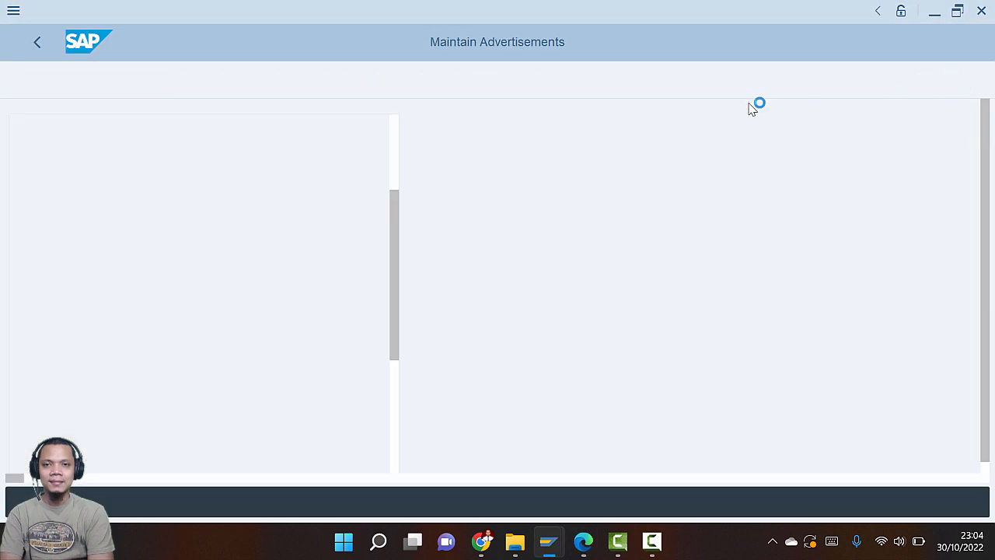
pyautogui.hotkey('alt', 'Tab')
pyautogui.scroll(-10, 601, 211)
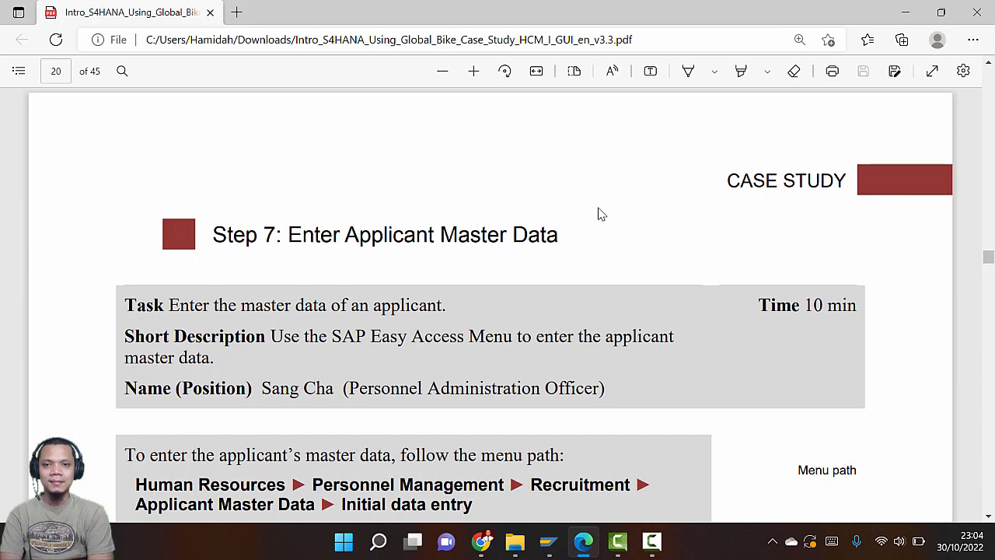
pyautogui.scroll(20, 601, 211)
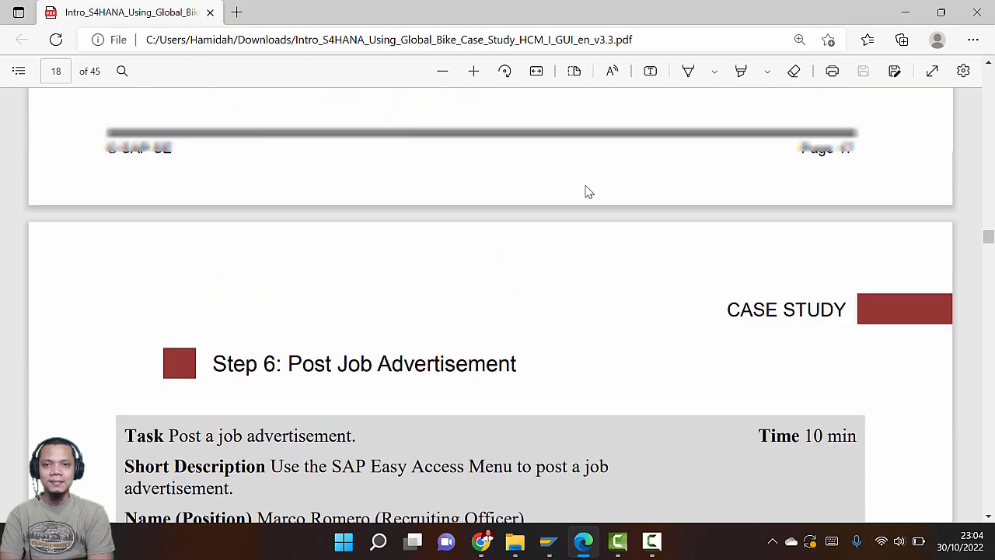
pyautogui.scroll(2, 589, 192)
pyautogui.scroll(-5, 589, 193)
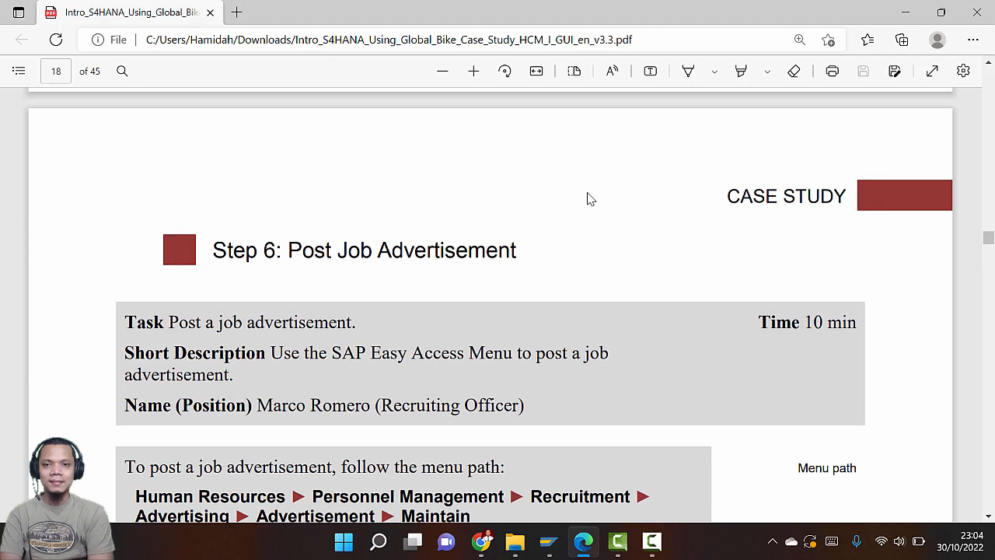
# Read page 20's Step 7: Enter Applicant Master Data in the PDF, then return to SAP Easy Access
pyautogui.scroll(-15, 589, 199)
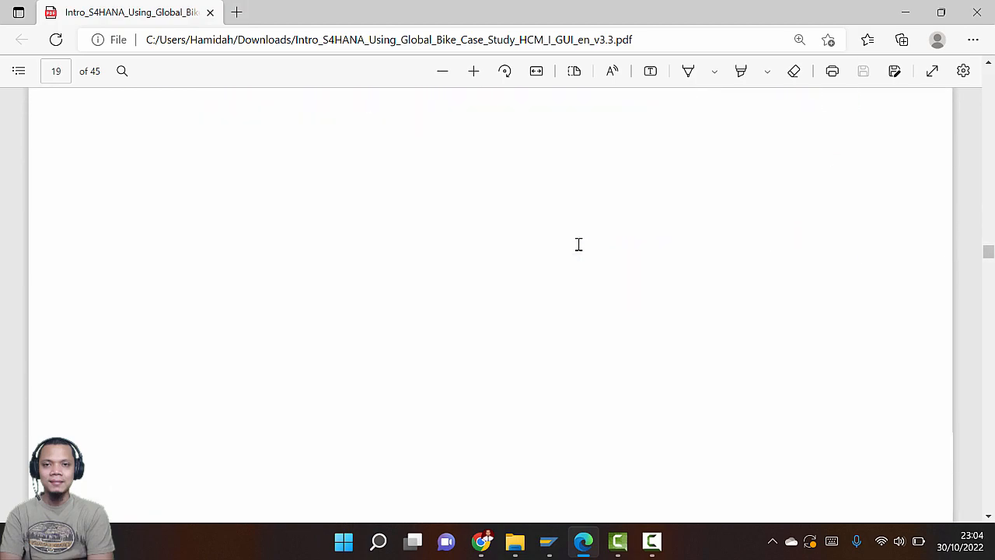
pyautogui.scroll(-10, 579, 244)
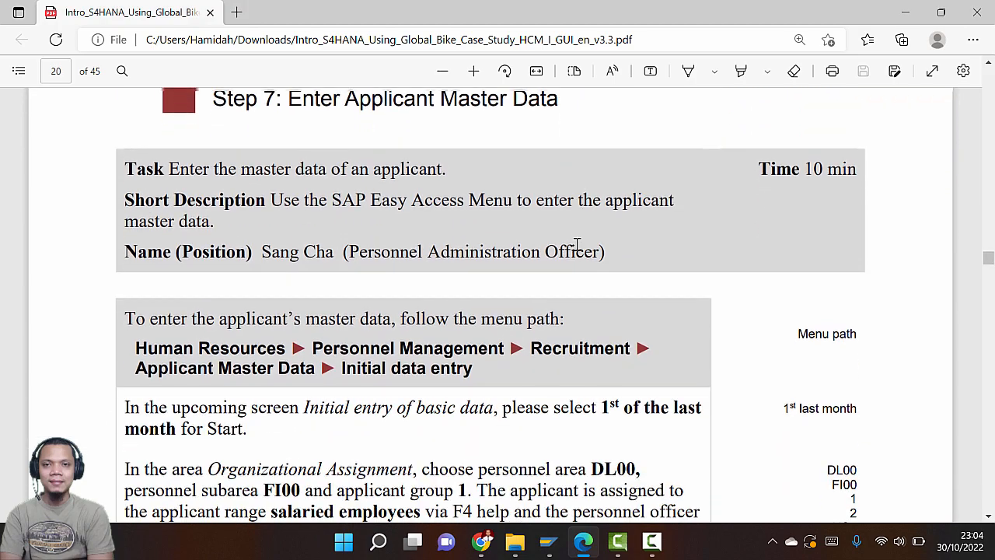
pyautogui.scroll(1, 577, 244)
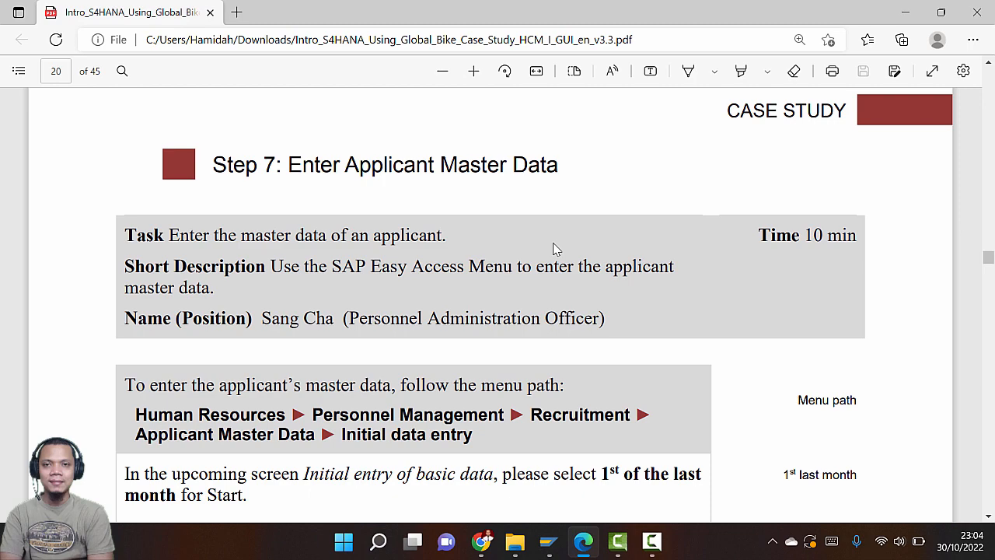
pyautogui.scroll(-4, 264, 194)
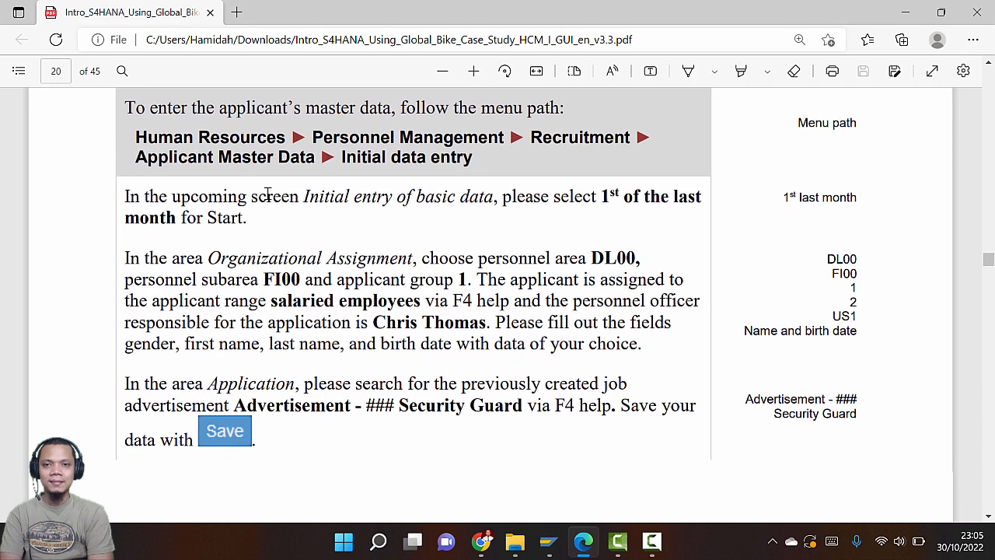
pyautogui.scroll(1, 231, 211)
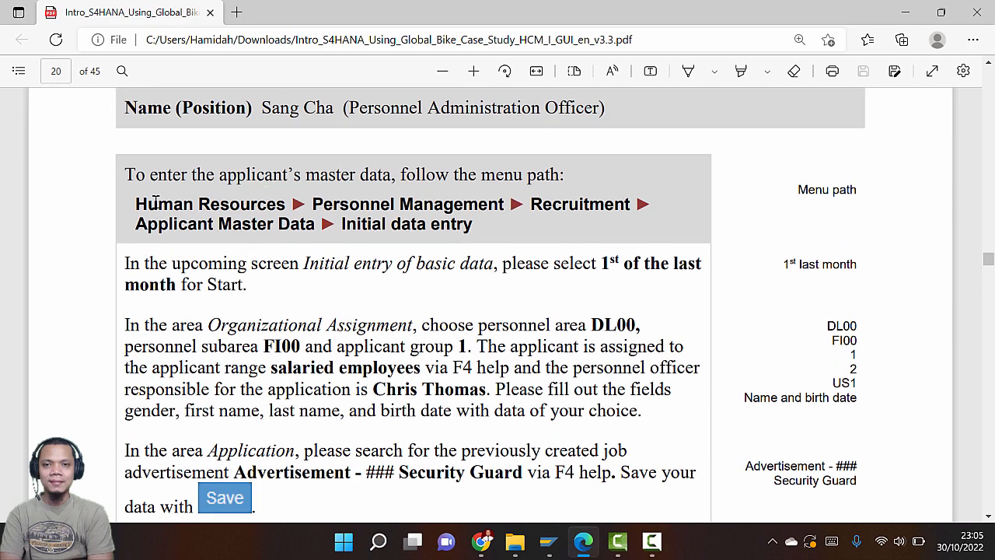
pyautogui.hotkey('alt', 'Tab')
pyautogui.press('Tab')
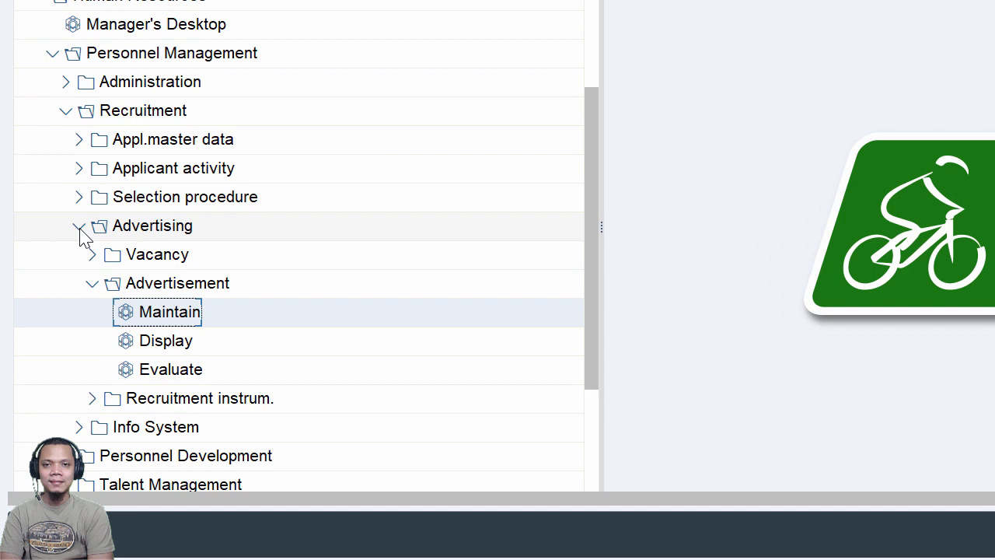
# Expand Human Resources > Personnel Management > Recruitment > Appl.master data, checking the path against the guide
pyautogui.click(55, 288)
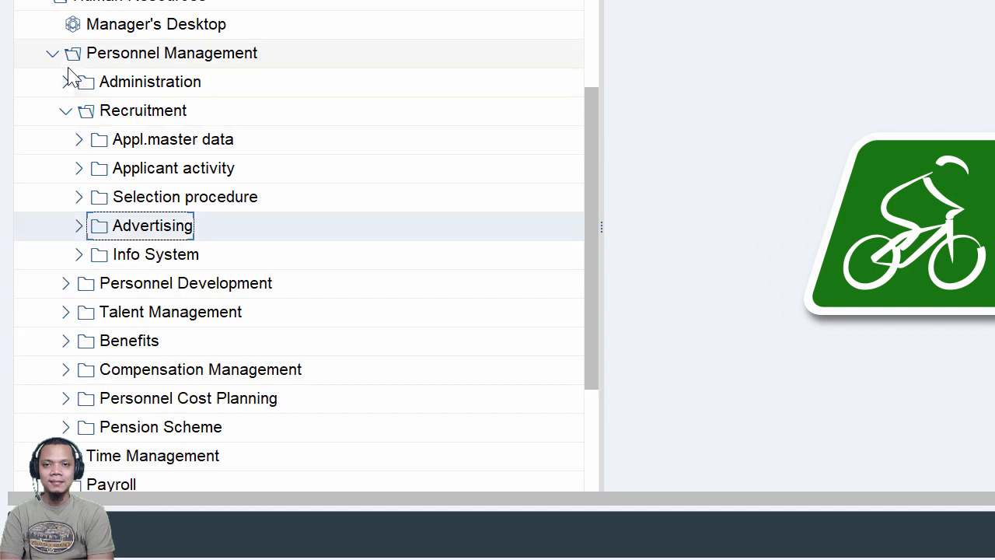
pyautogui.click(52, 53)
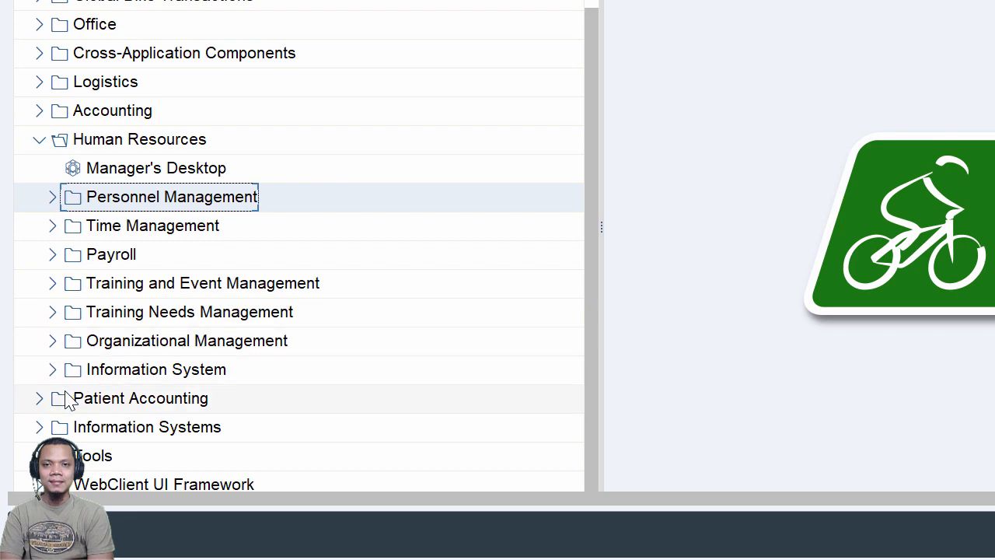
pyautogui.click(41, 142)
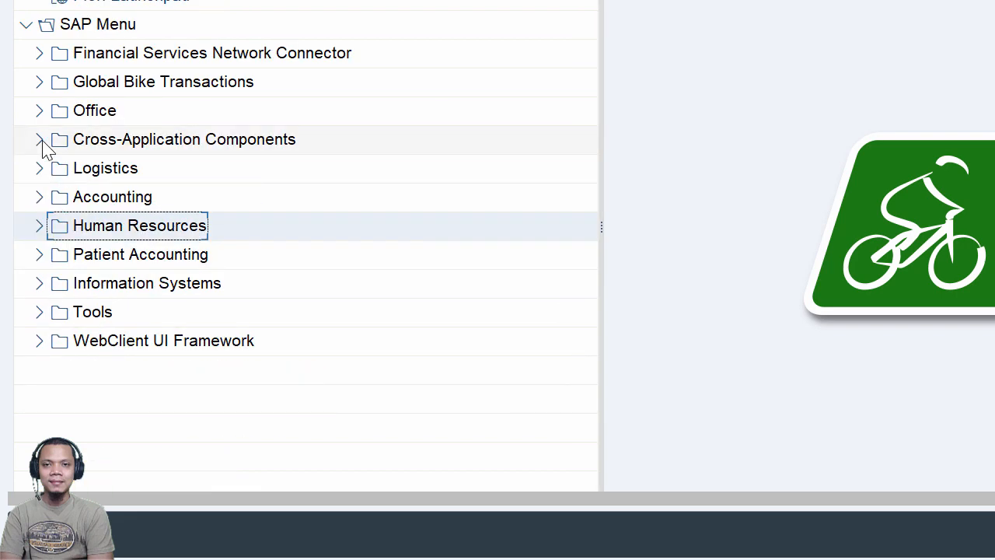
pyautogui.click(40, 226)
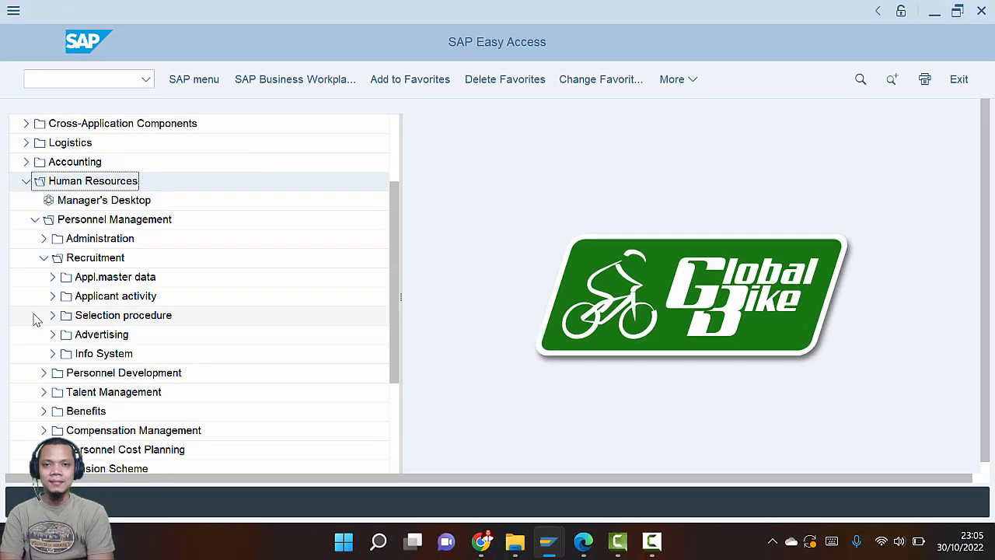
pyautogui.hotkey('alt', 'Tab')
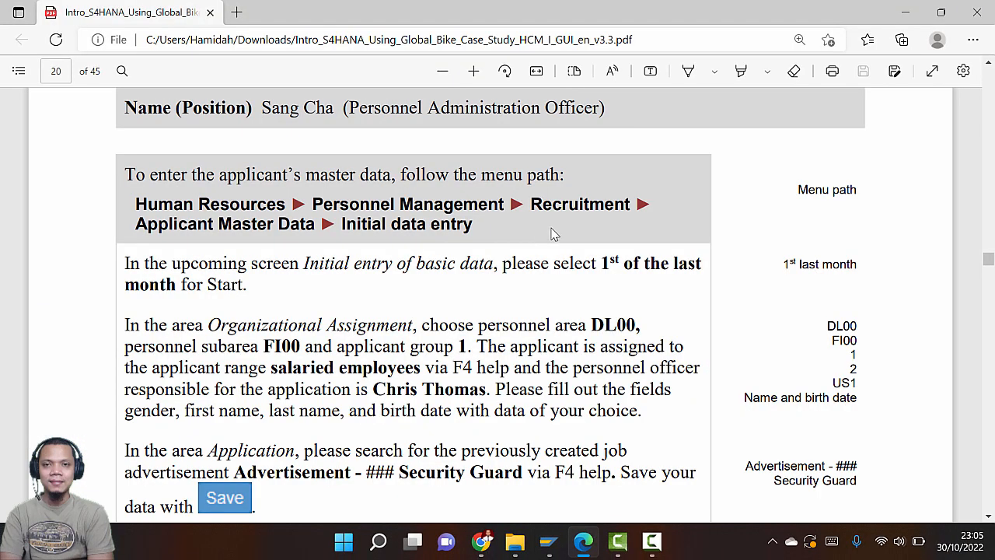
pyautogui.hotkey('alt', 'Tab')
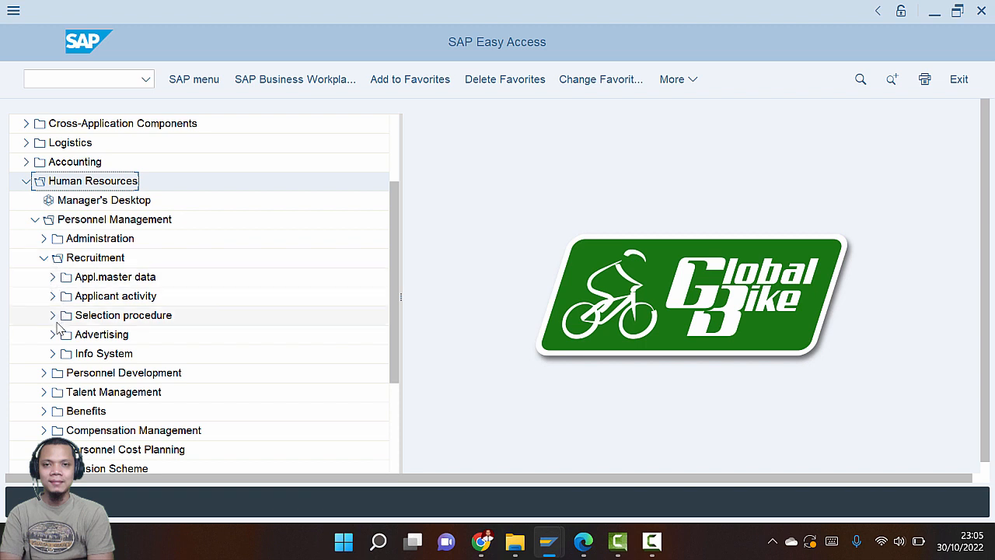
pyautogui.click(52, 277)
pyautogui.hotkey('alt', 'Tab')
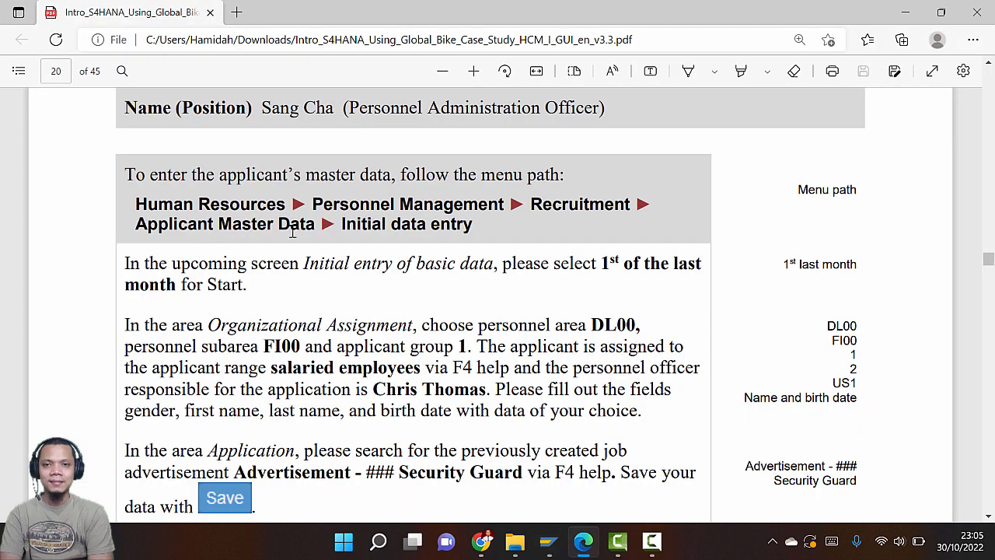
pyautogui.hotkey('alt', 'Tab')
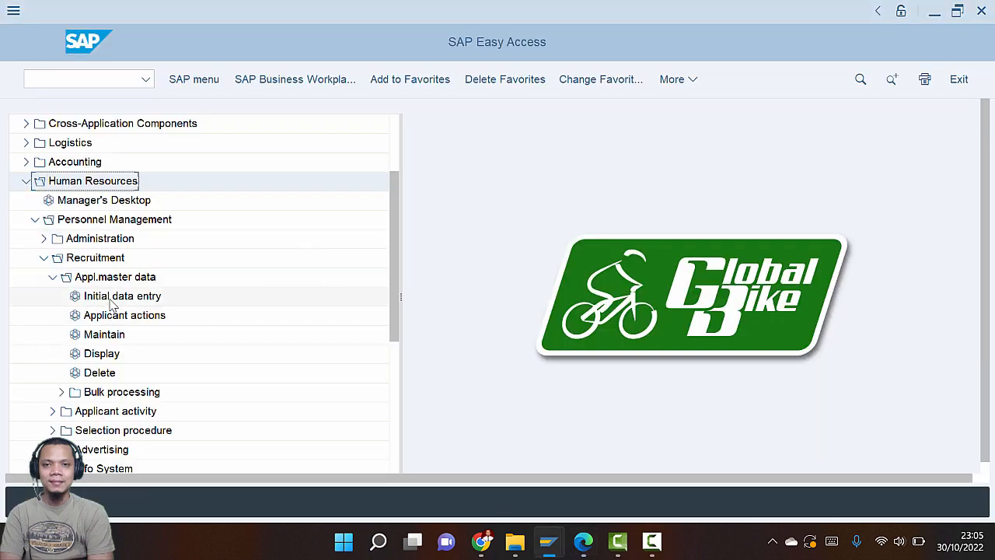
pyautogui.hotkey('alt', 'Tab')
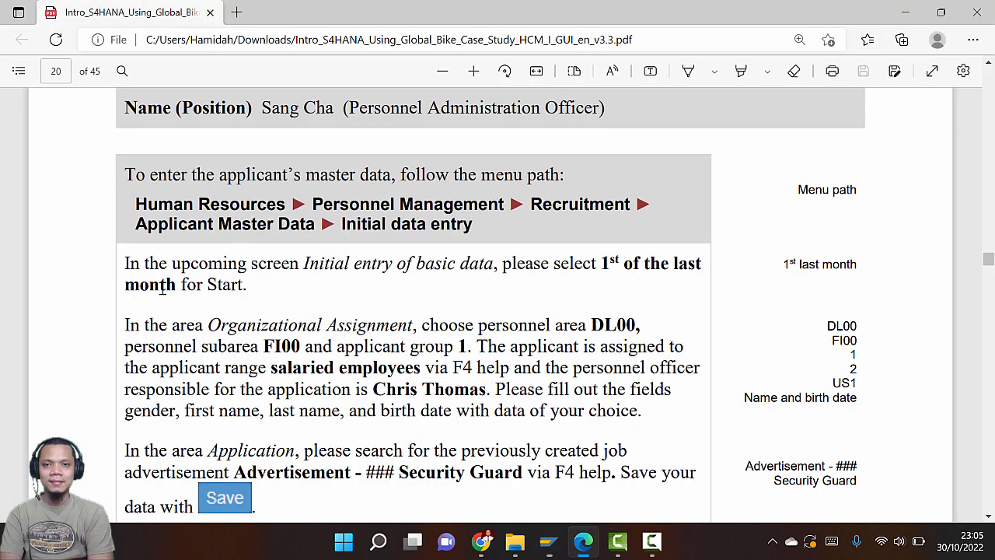
pyautogui.scroll(-1, 424, 319)
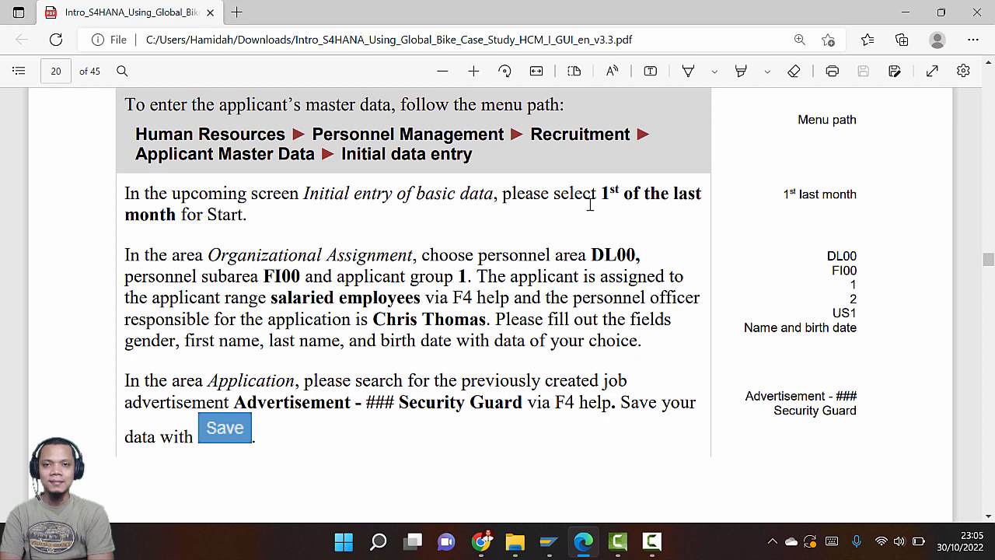
# Set the applicant's start date to 09/01/2022 from the calendar
pyautogui.hotkey('alt', 'Tab')
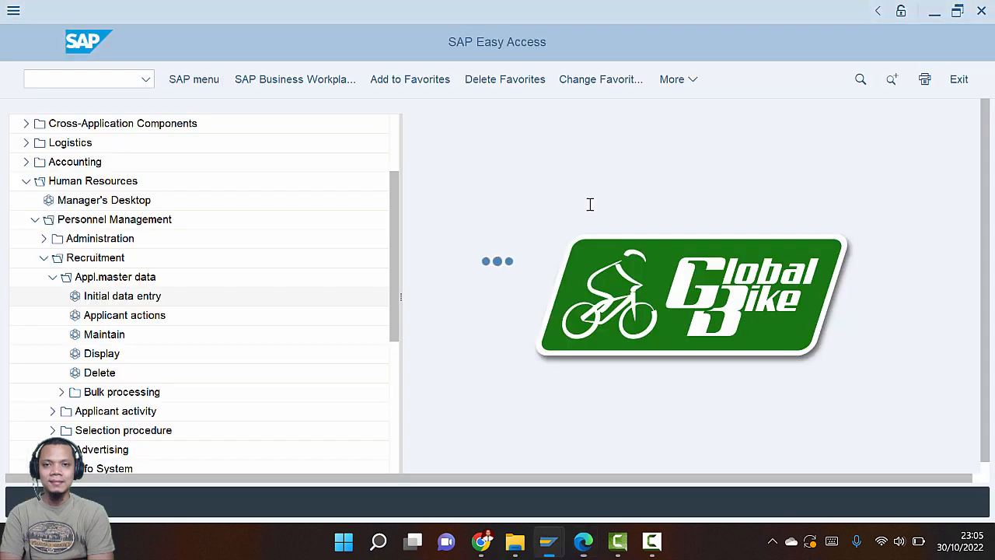
pyautogui.hotkey('alt', 'Tab')
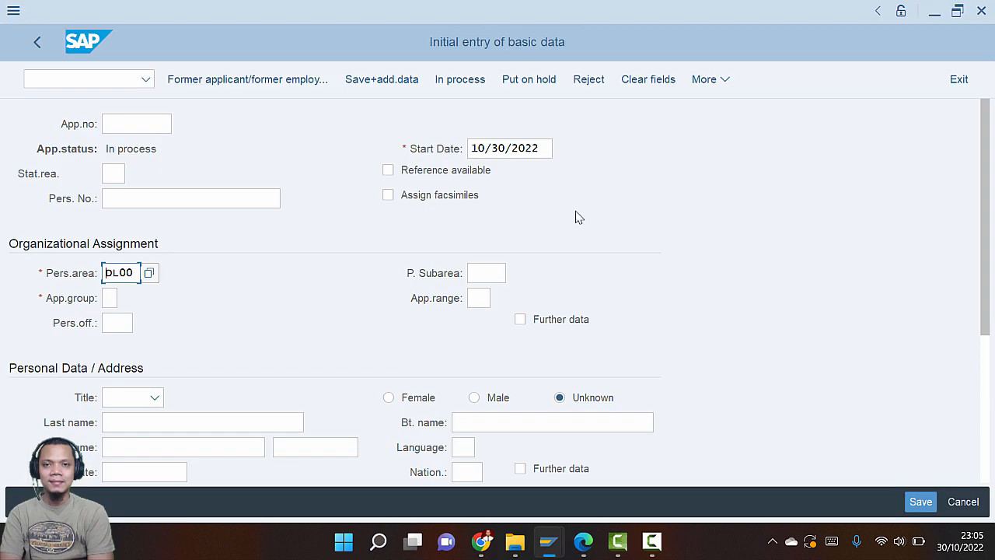
pyautogui.click(517, 149)
pyautogui.click(562, 151)
pyautogui.scroll(3, 302, 274)
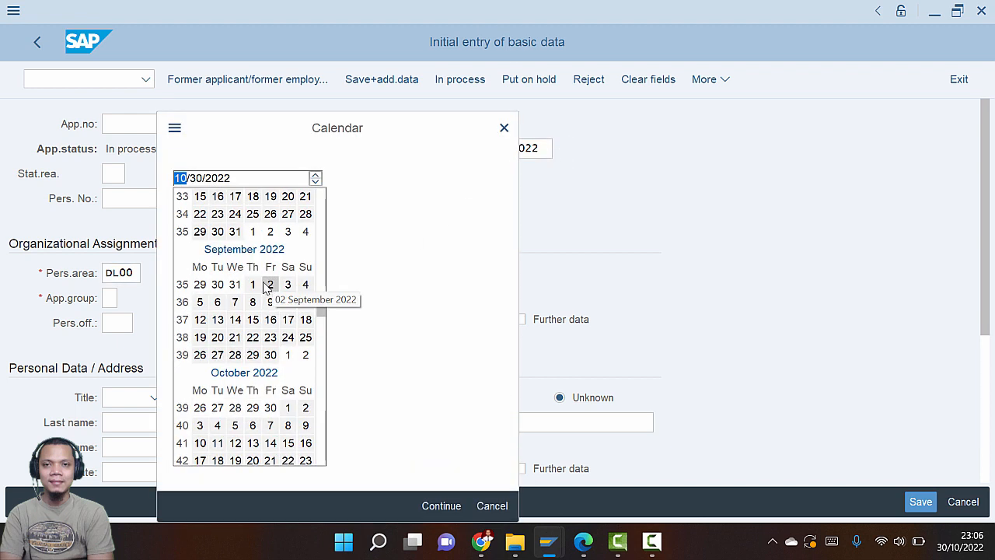
pyautogui.doubleClick(253, 284)
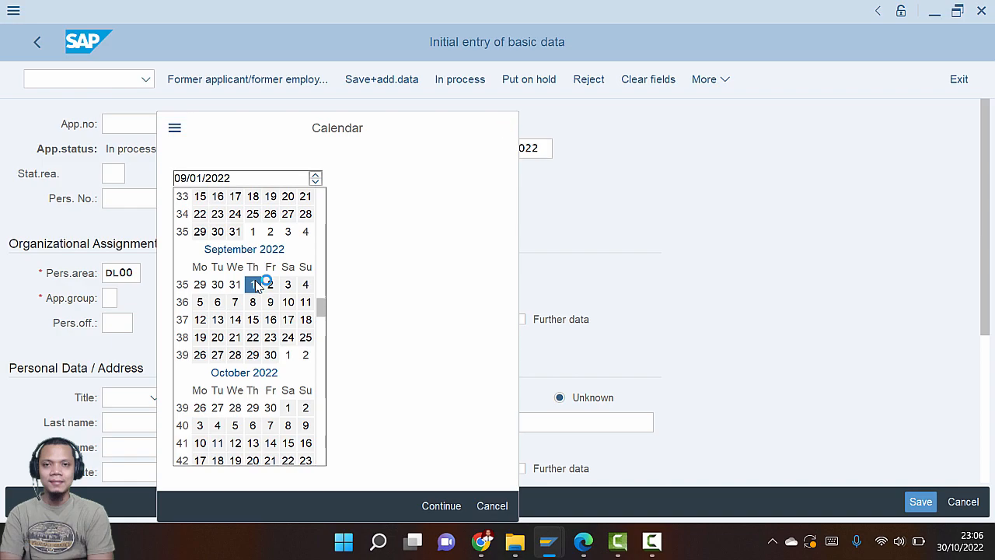
# Recheck the instructions in the guide and move on to the P. Subarea field
pyautogui.hotkey('alt', 'Tab')
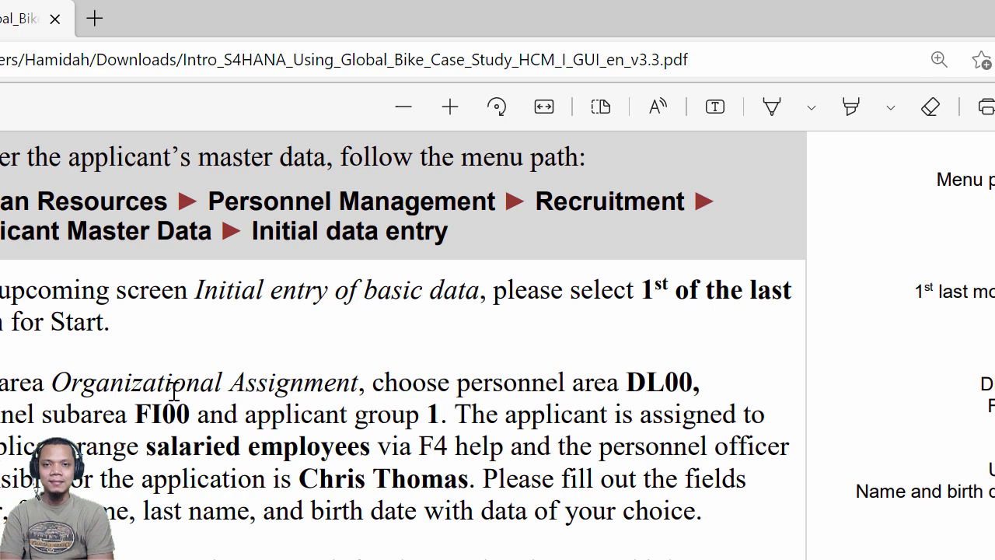
pyautogui.hotkey('alt', 'Tab')
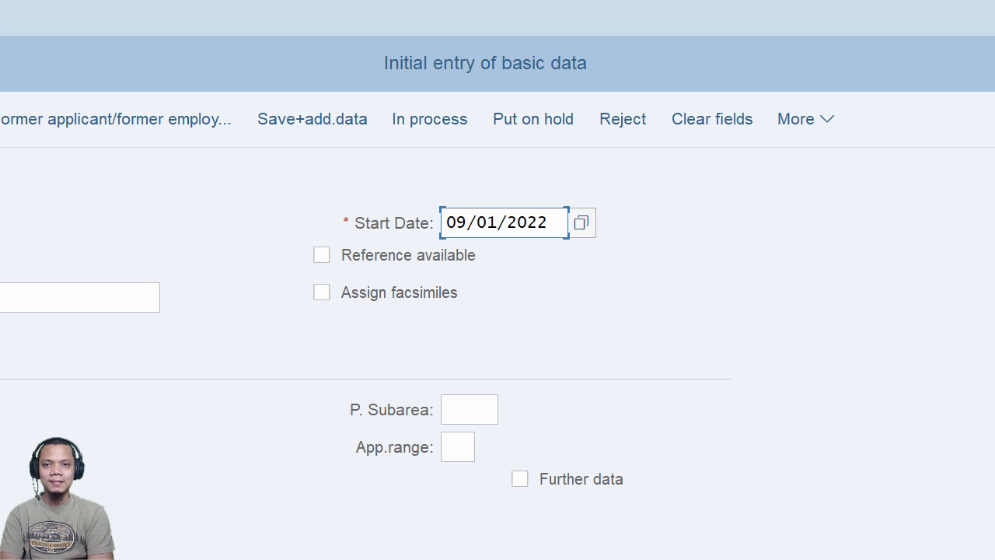
pyautogui.hotkey('alt', 'Tab')
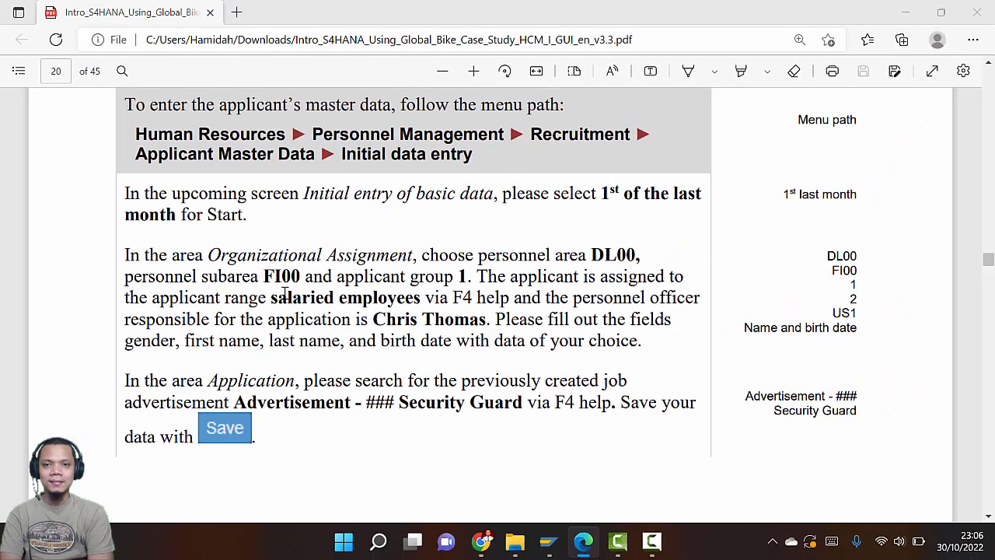
pyautogui.hotkey('alt', 'Tab')
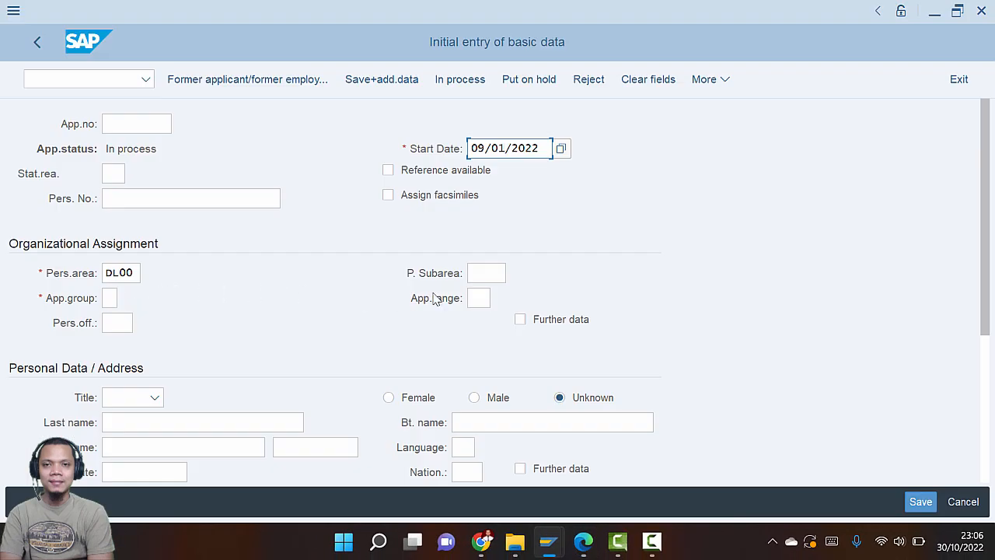
pyautogui.click(475, 272)
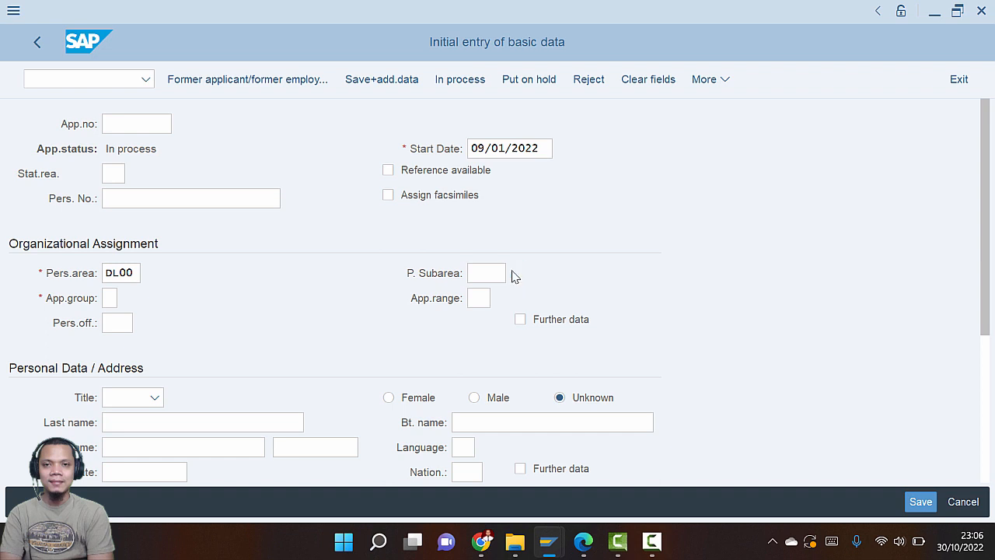
# Set the personnel subarea to FI00 Finance
pyautogui.click(513, 273)
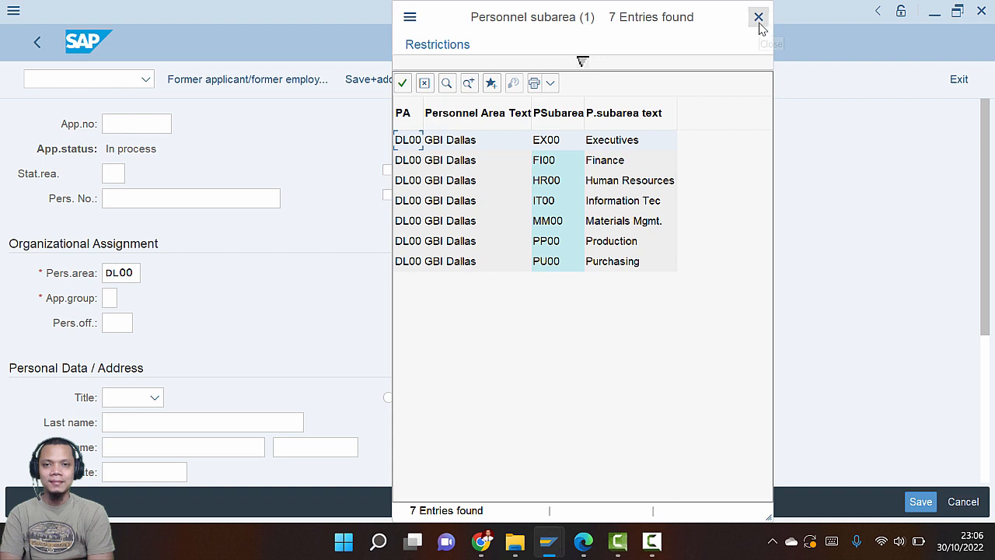
pyautogui.click(546, 160)
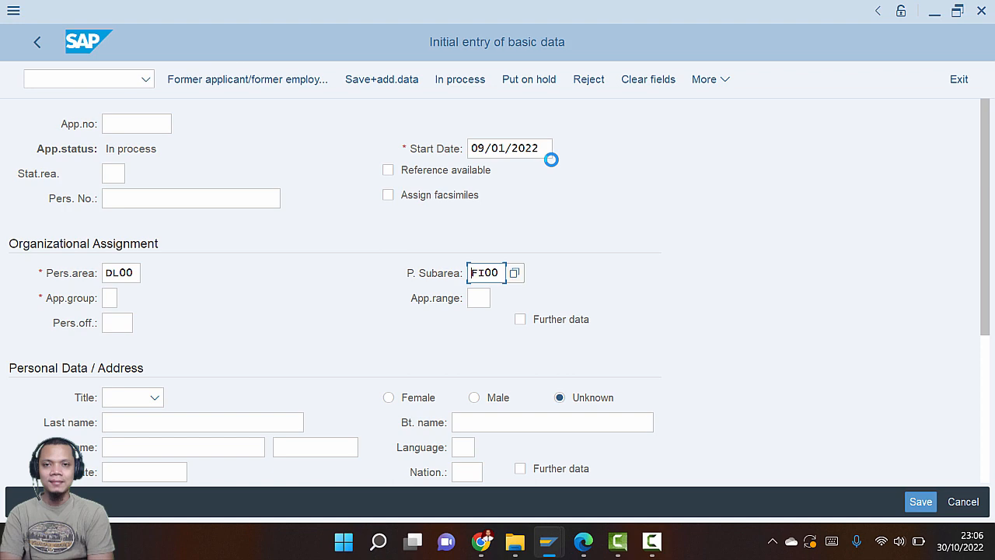
pyautogui.hotkey('alt', 'Tab')
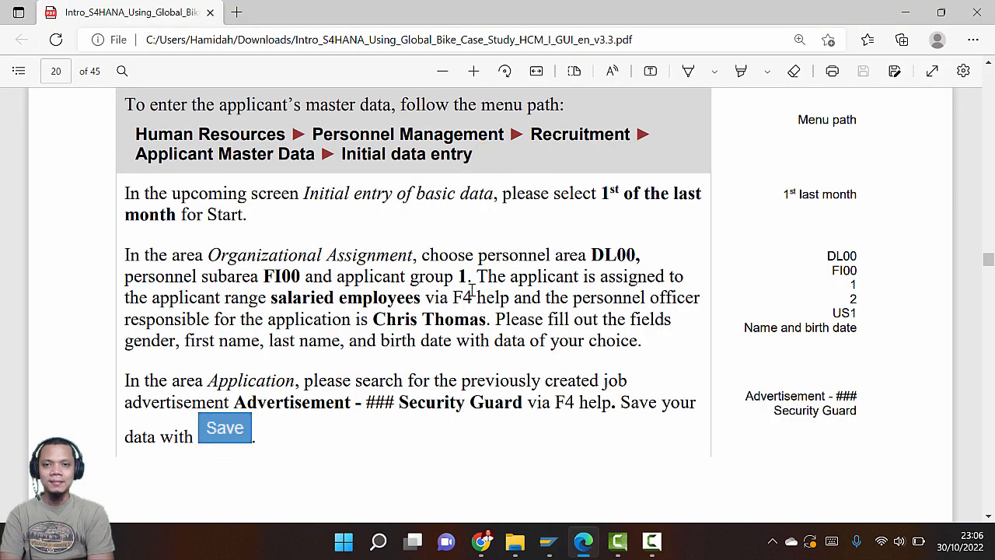
pyautogui.hotkey('alt', 'Tab')
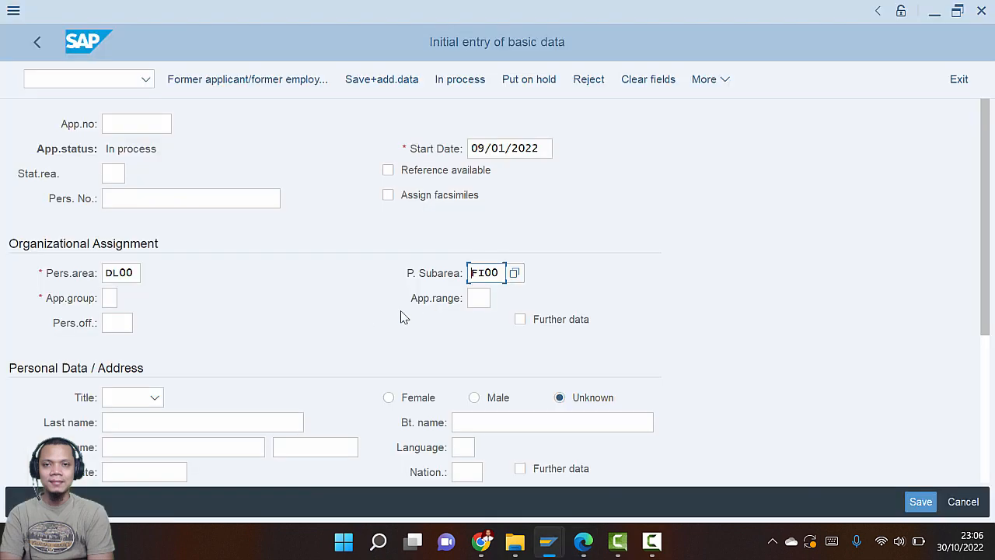
# Set the applicant group to 1, Active (external)
pyautogui.click(115, 299)
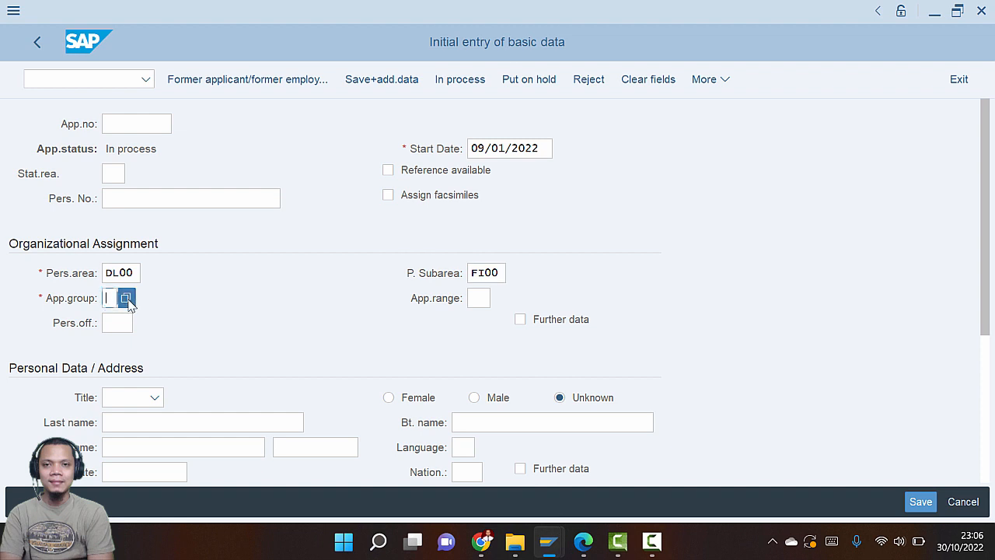
pyautogui.click(125, 299)
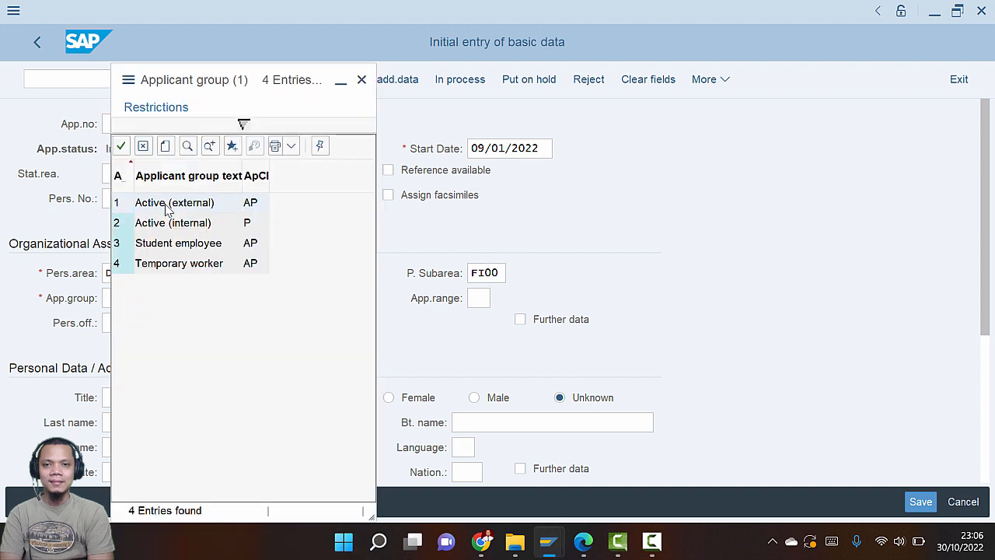
pyautogui.doubleClick(166, 206)
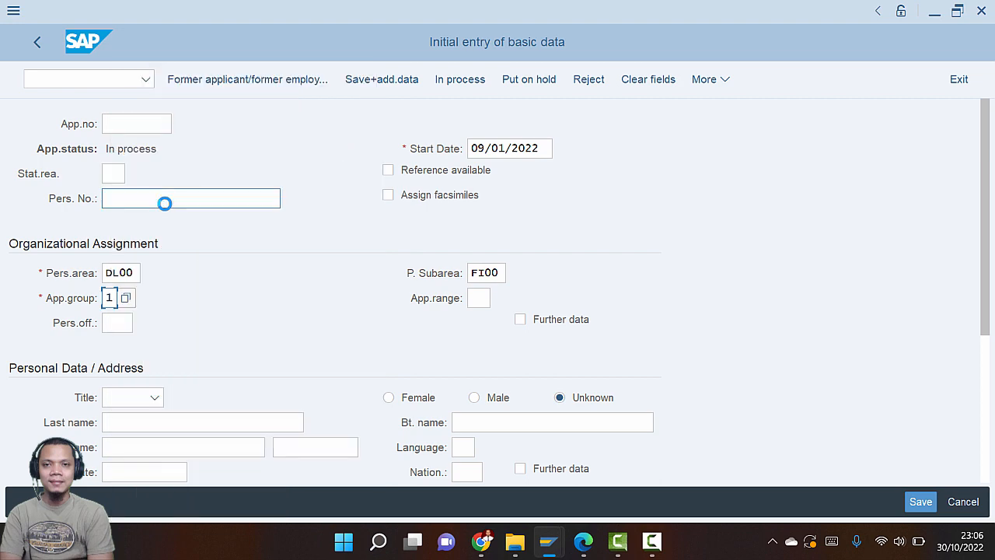
pyautogui.hotkey('alt', 'Tab')
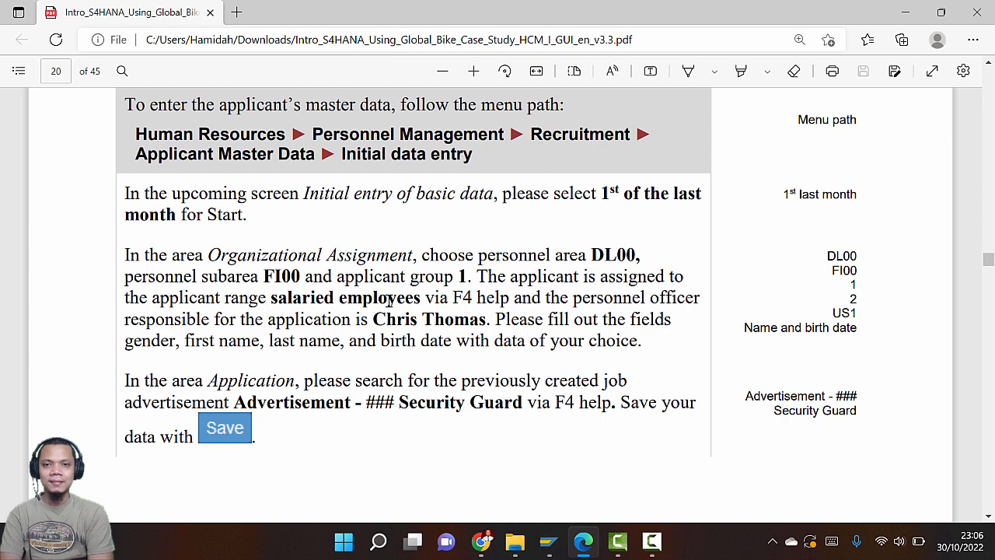
pyautogui.hotkey('alt', 'Tab')
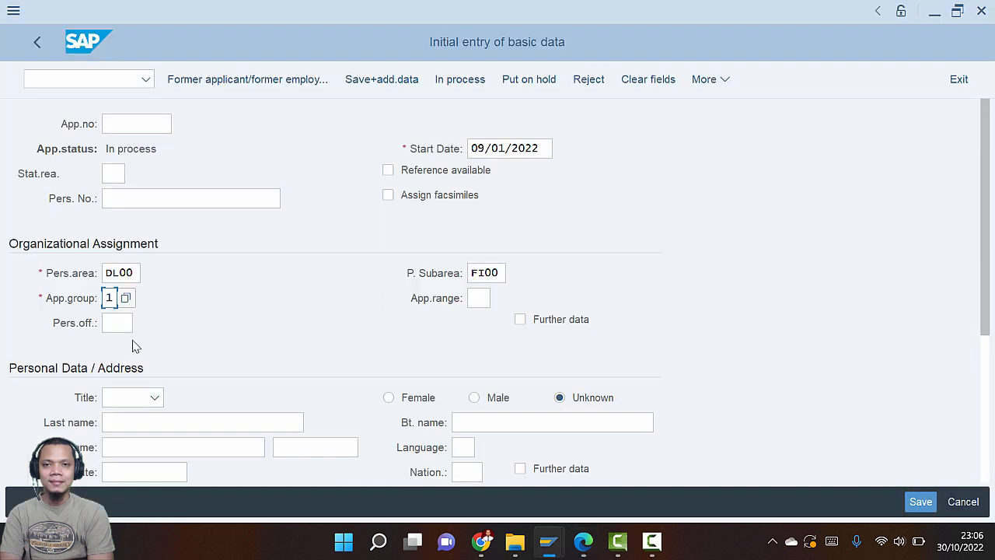
# Set the applicant range to 2, Salaried employees
pyautogui.click(473, 300)
pyautogui.press('F4')
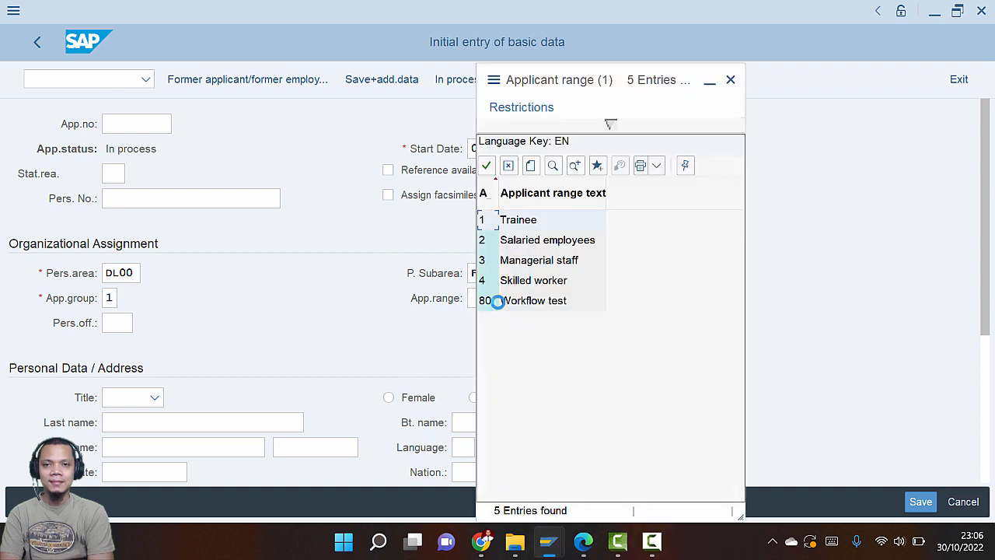
pyautogui.doubleClick(537, 241)
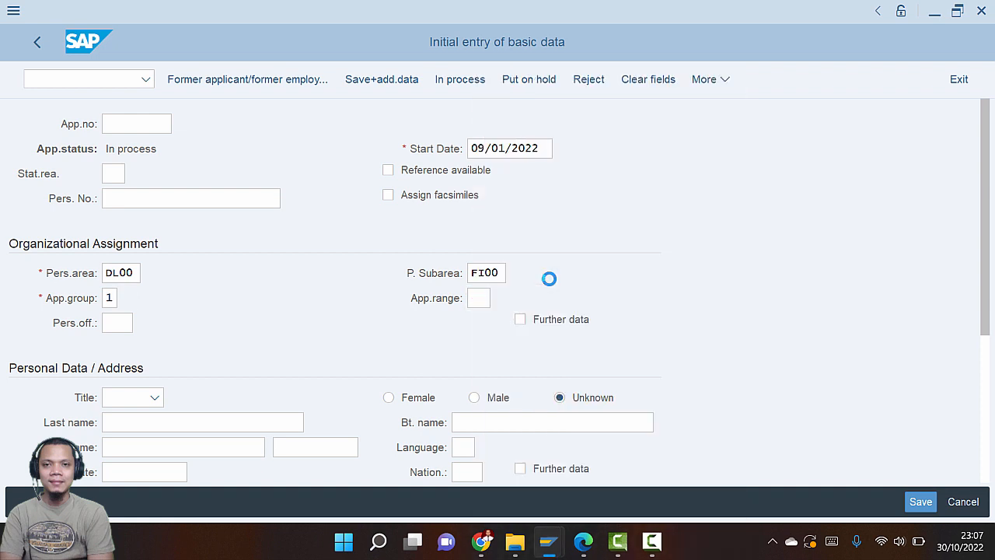
pyautogui.hotkey('alt', 'Tab')
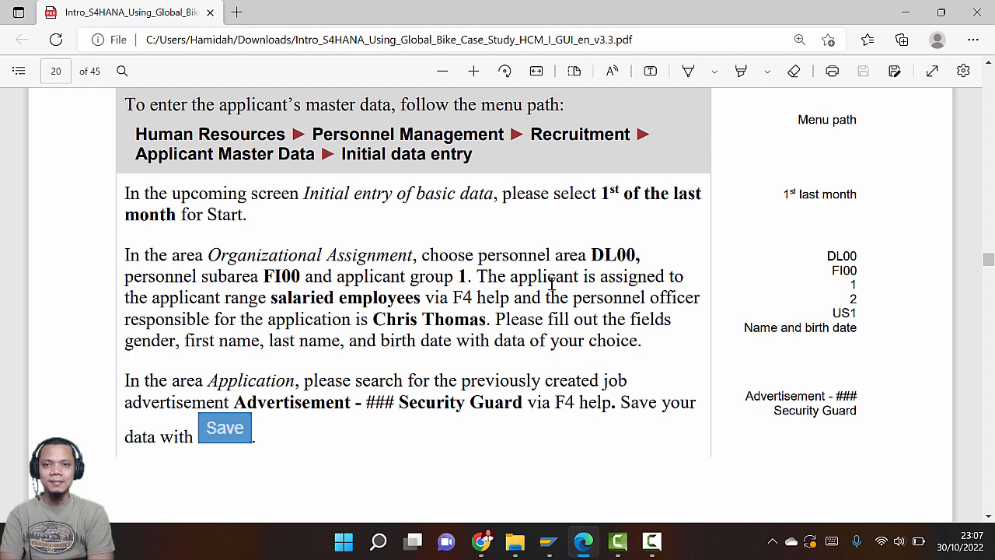
pyautogui.hotkey('alt', 'Tab')
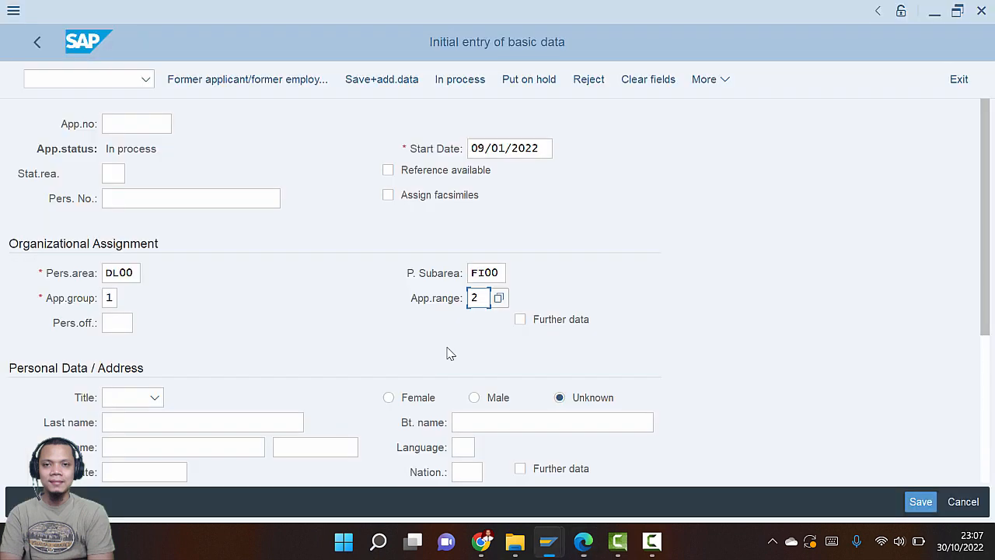
# Assign the responsible personnel officer named in the instructions, then return to the PDF guide
pyautogui.scroll(-2, 234, 354)
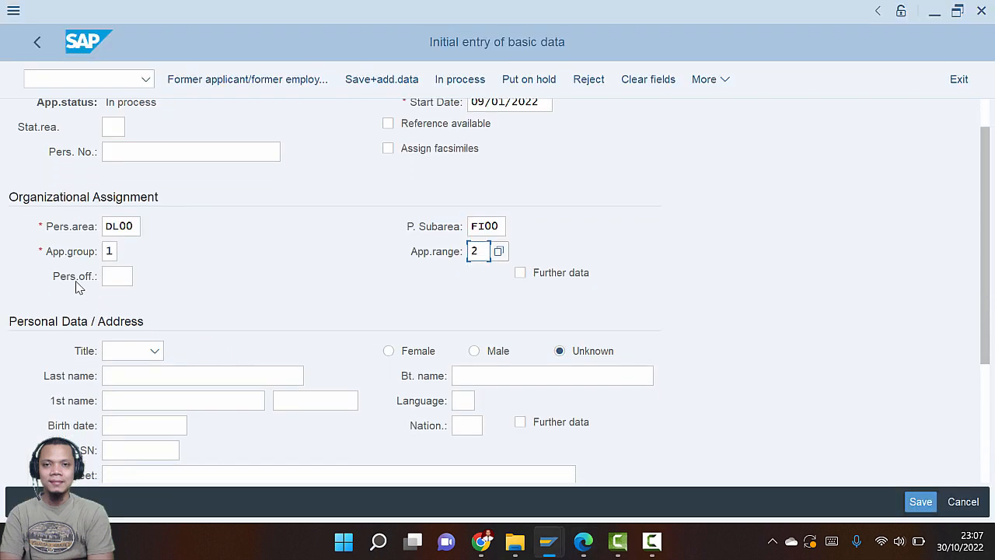
pyautogui.click(116, 277)
pyautogui.click(144, 278)
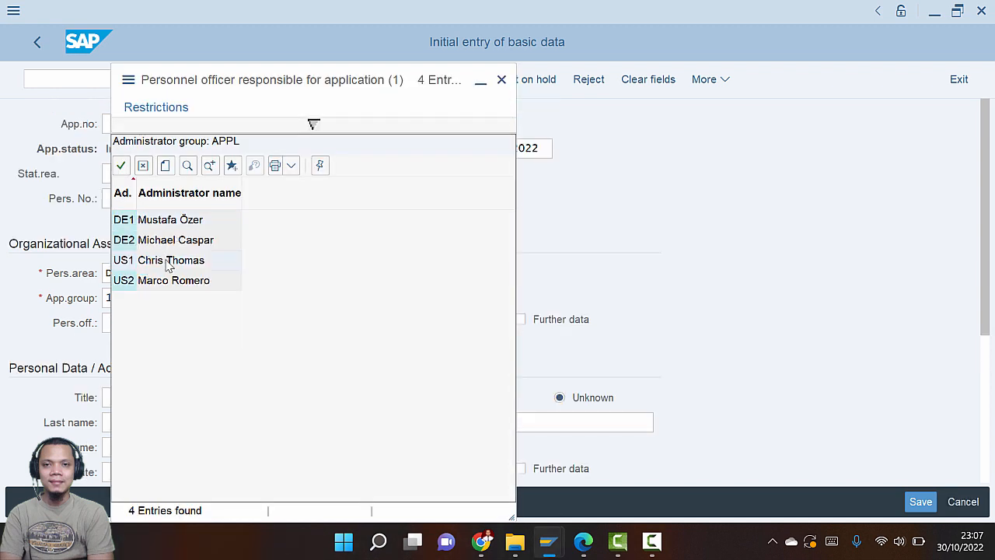
pyautogui.click(168, 262)
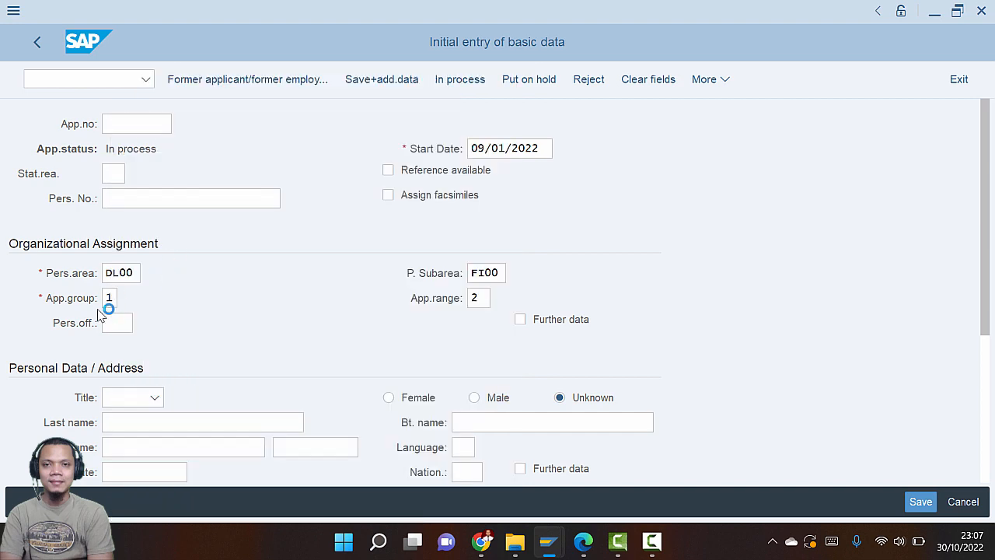
pyautogui.hotkey('alt', 'Tab')
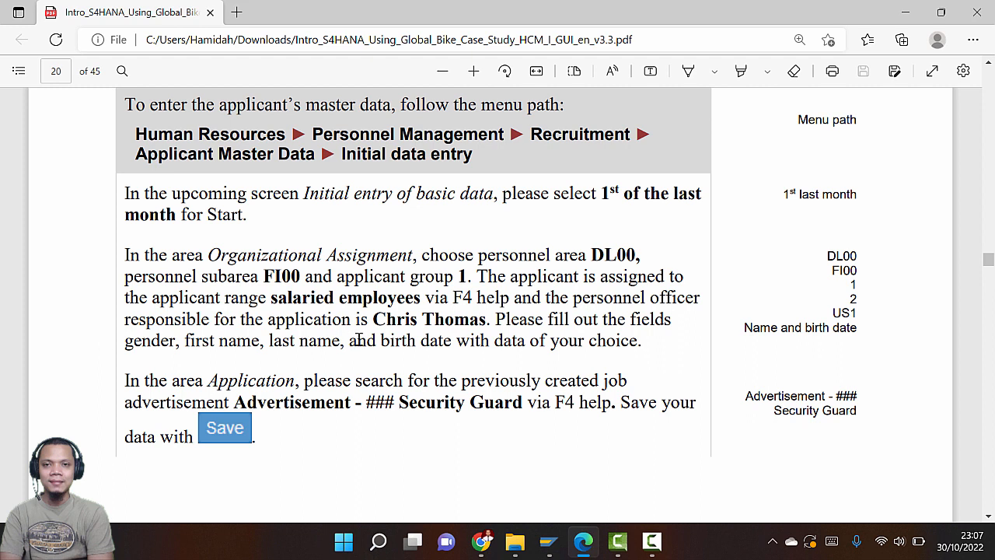
pyautogui.scroll(-1, 394, 339)
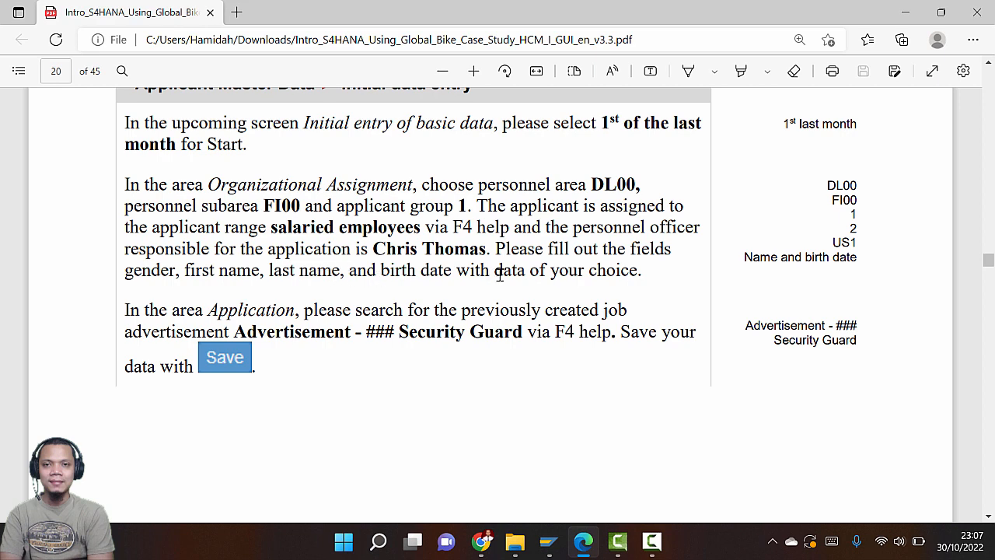
# Set the applicant's title to Mr on the initial entry form
pyautogui.hotkey('alt', 'Tab')
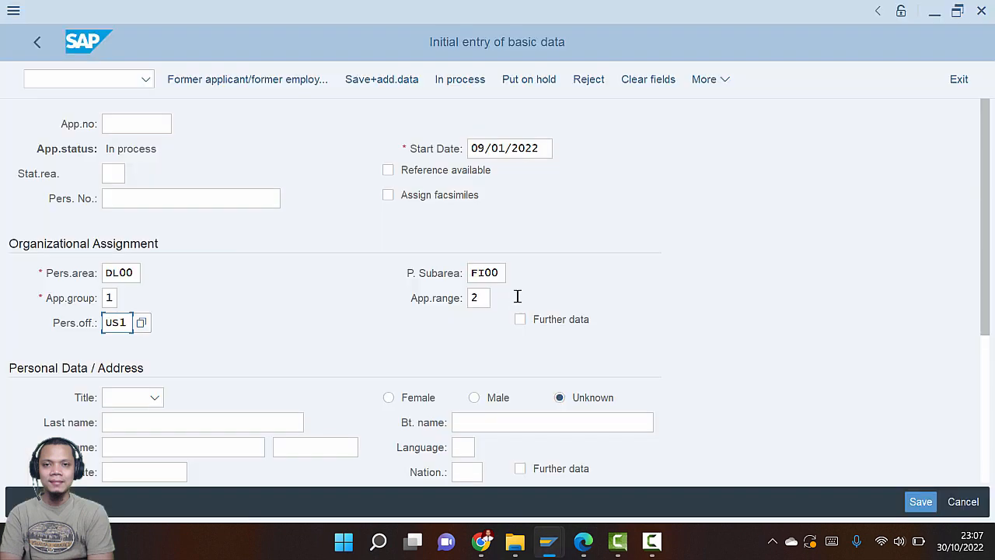
pyautogui.moveTo(984, 291); pyautogui.dragTo(976, 420)
pyautogui.click(155, 184)
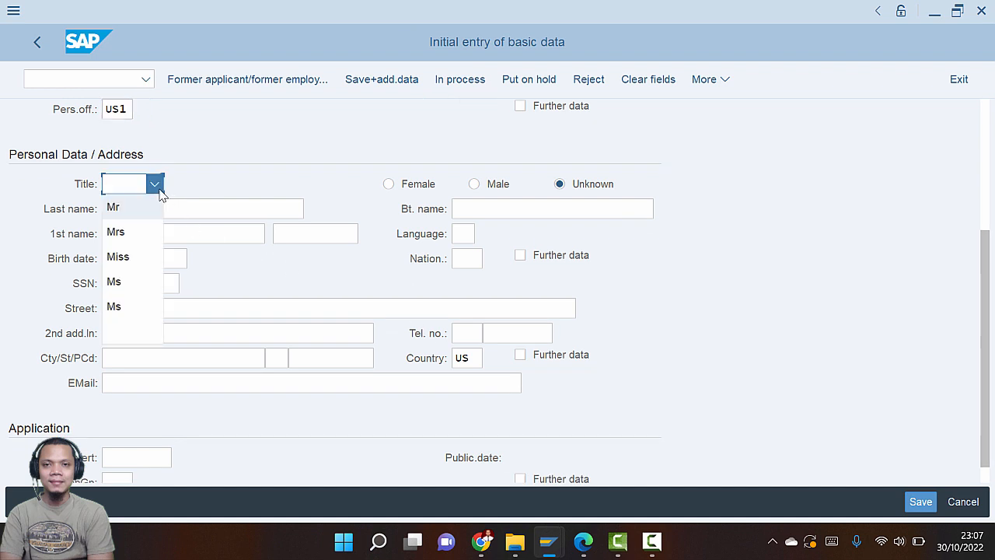
pyautogui.click(131, 216)
# Enter the applicant's last name and first name from the case study
pyautogui.click(160, 212)
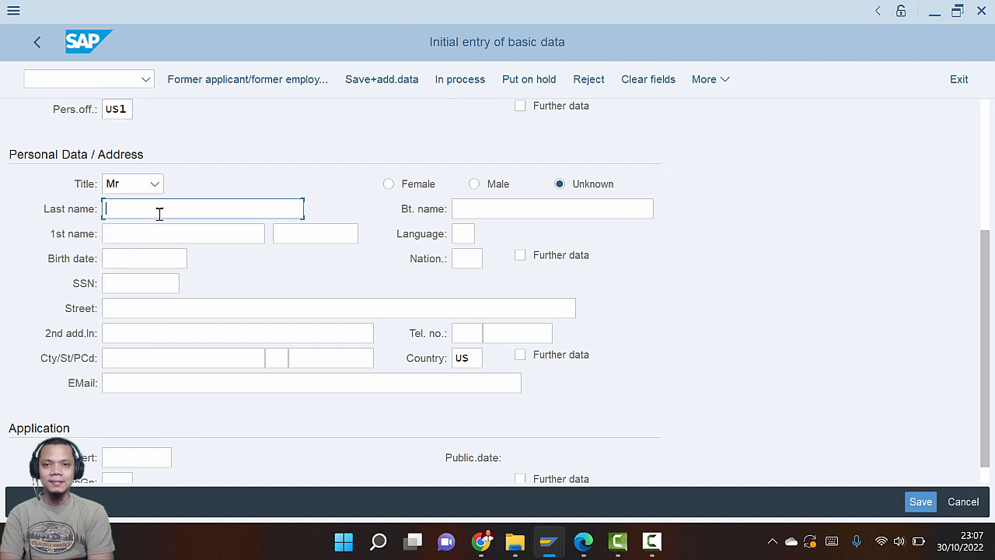
pyautogui.write('Maulana')
pyautogui.click(149, 237)
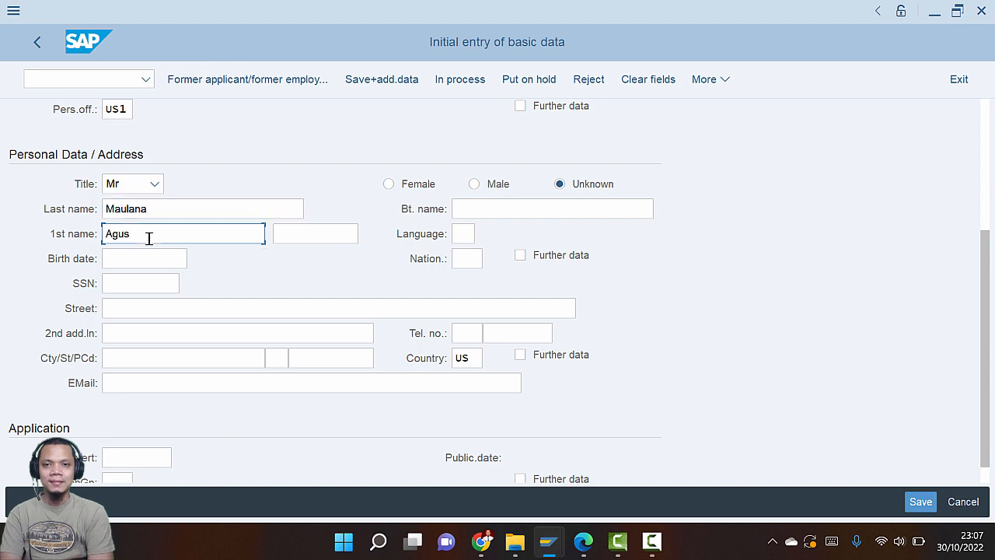
pyautogui.hotkey('alt', 'Tab')
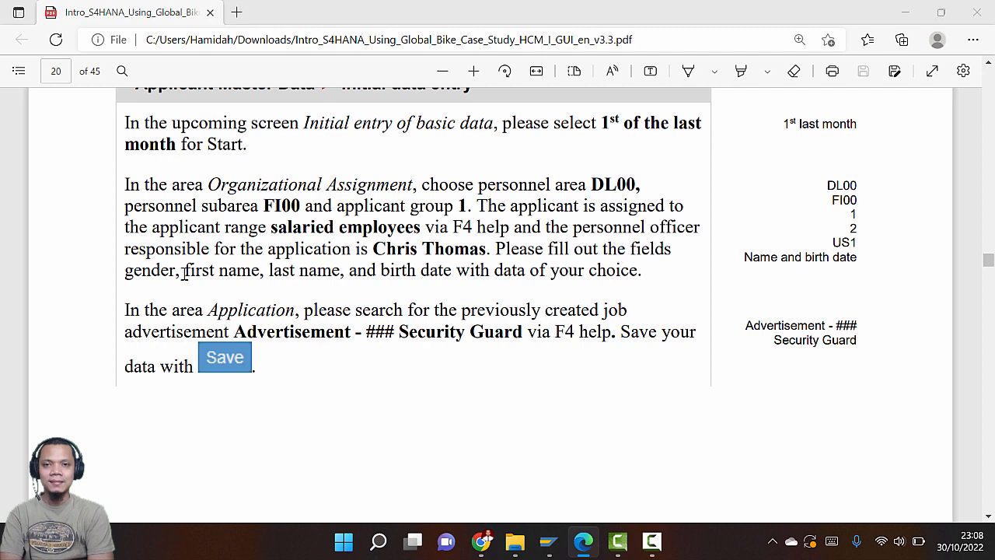
pyautogui.hotkey('alt', 'Tab')
pyautogui.hotkey('alt', 'Tab')
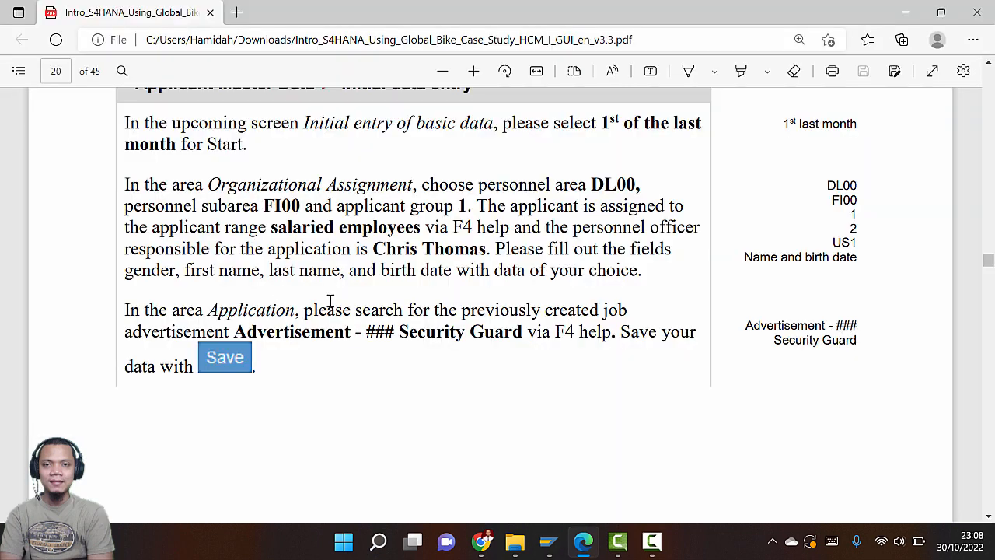
pyautogui.hotkey('alt', 'Tab')
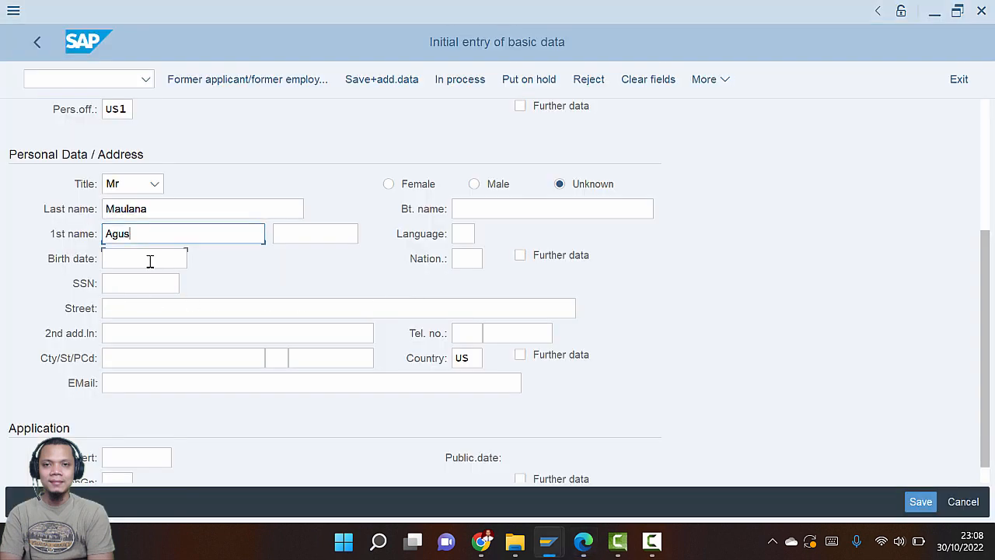
pyautogui.click(149, 259)
pyautogui.click(200, 262)
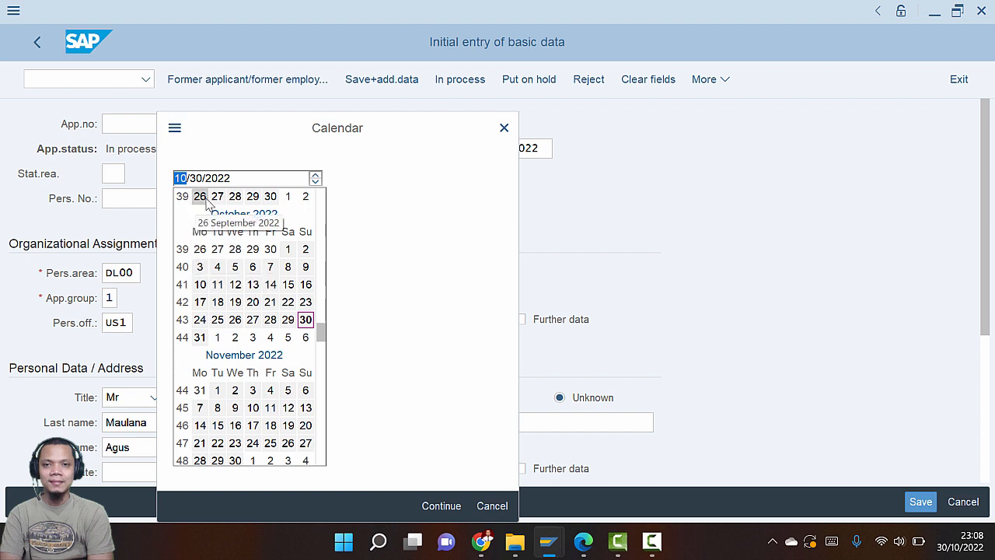
pyautogui.scroll(3, 205, 201)
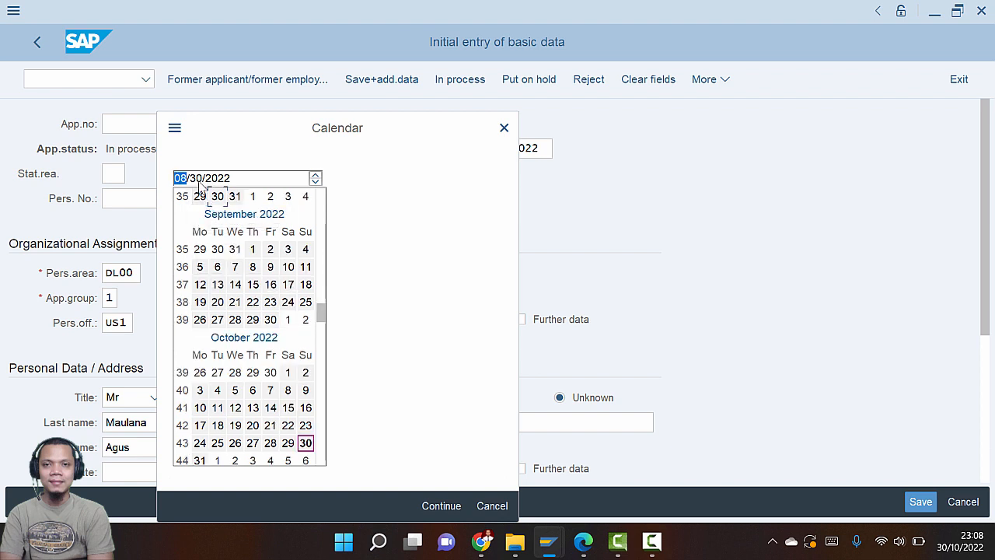
pyautogui.click(196, 178)
pyautogui.write('09')
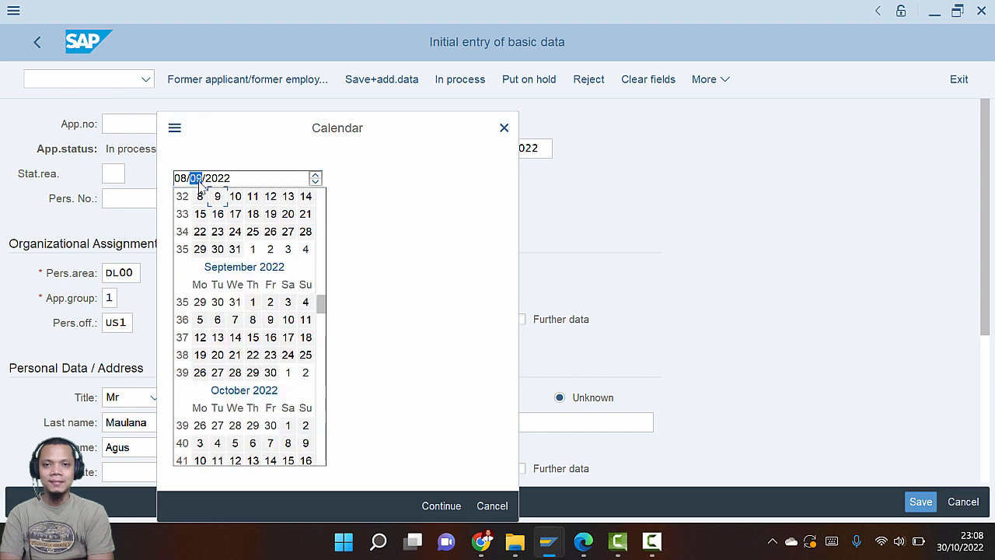
pyautogui.click(214, 180)
pyautogui.write('1990')
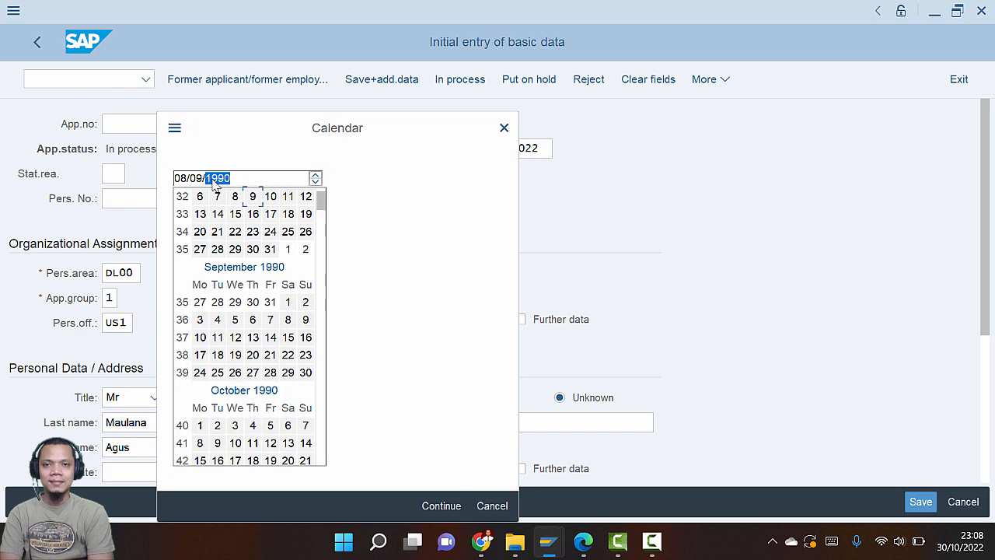
pyautogui.click(255, 196)
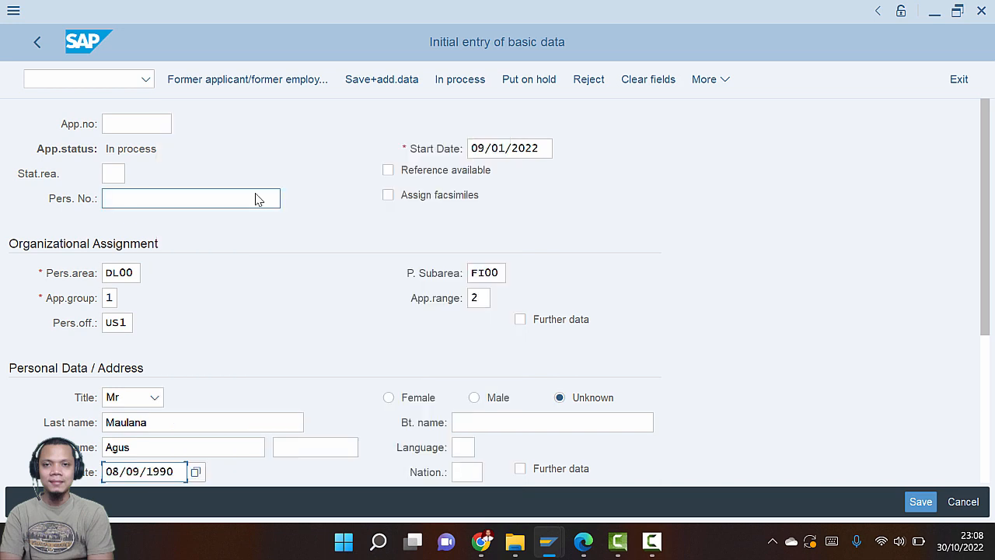
# Select Male as the applicant's gender and check the guide's advertisement instructions
pyautogui.scroll(-2, 201, 351)
pyautogui.hotkey('alt', 'Tab')
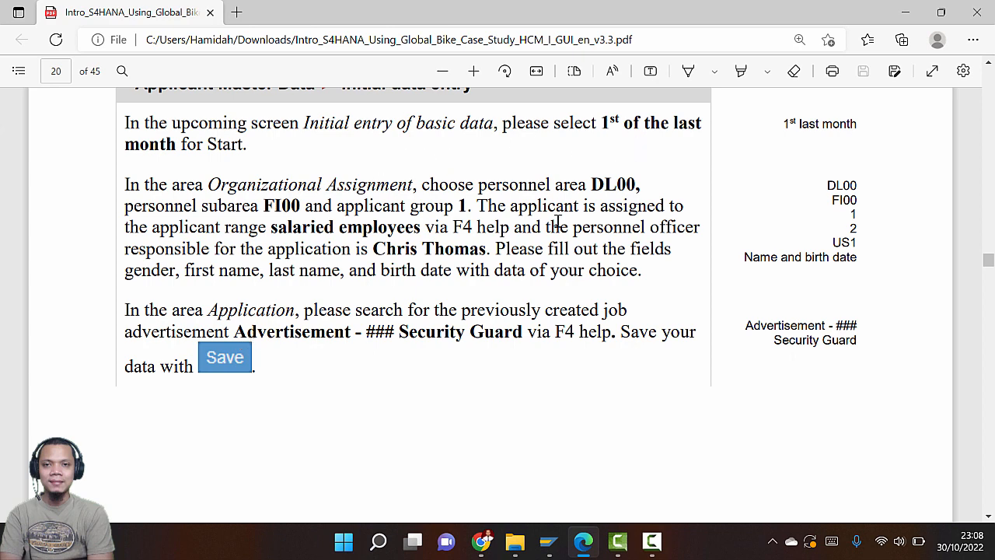
pyautogui.scroll(-2, 388, 272)
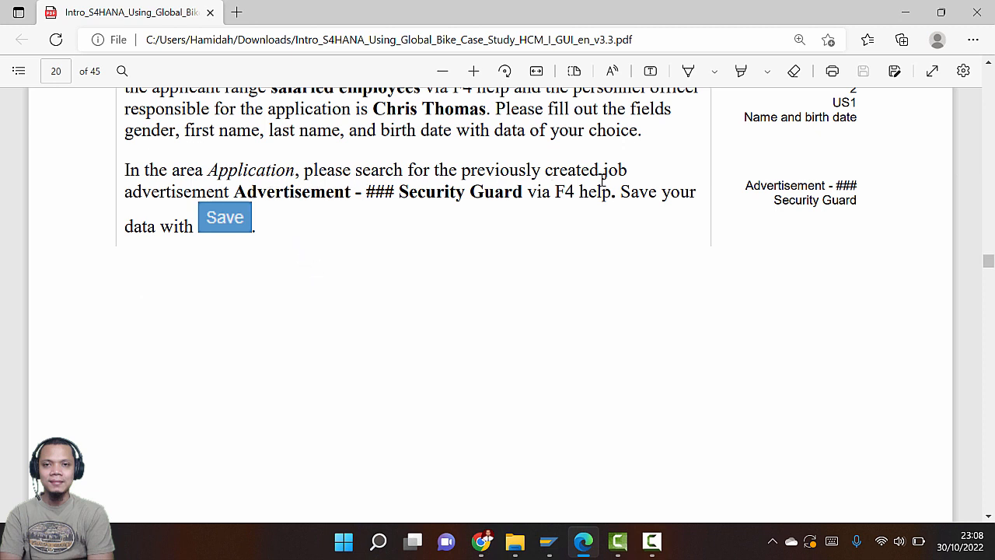
pyautogui.hotkey('alt', 'Tab')
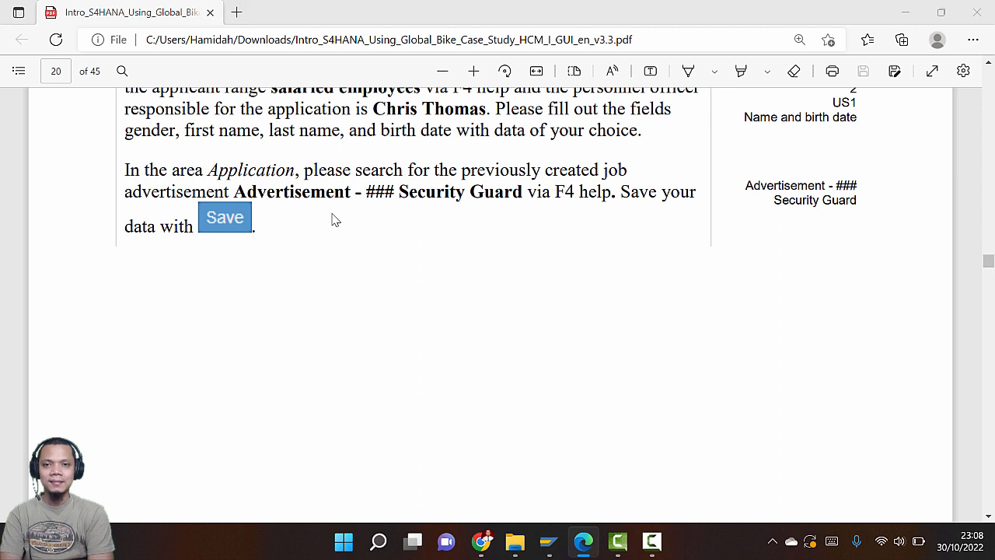
pyautogui.scroll(-4, 314, 276)
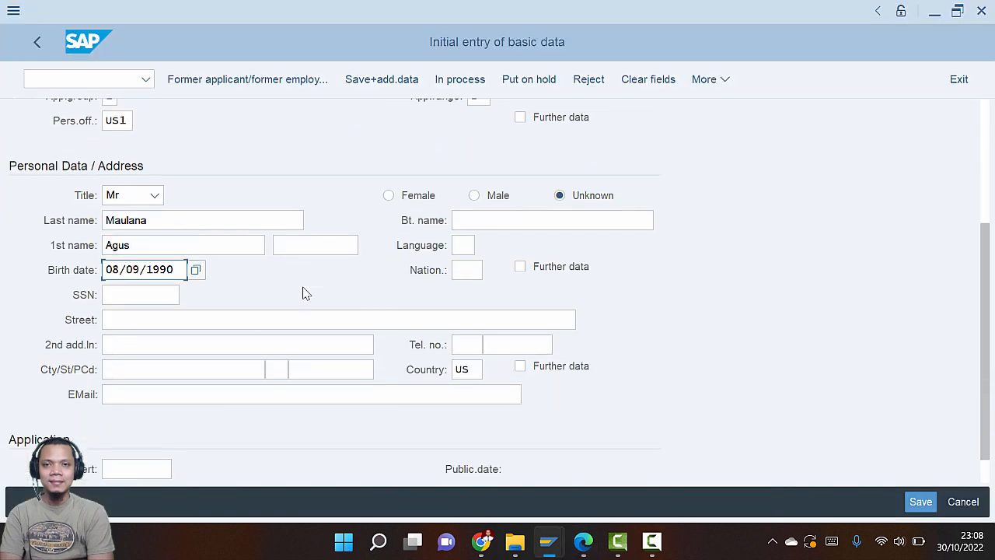
pyautogui.click(473, 158)
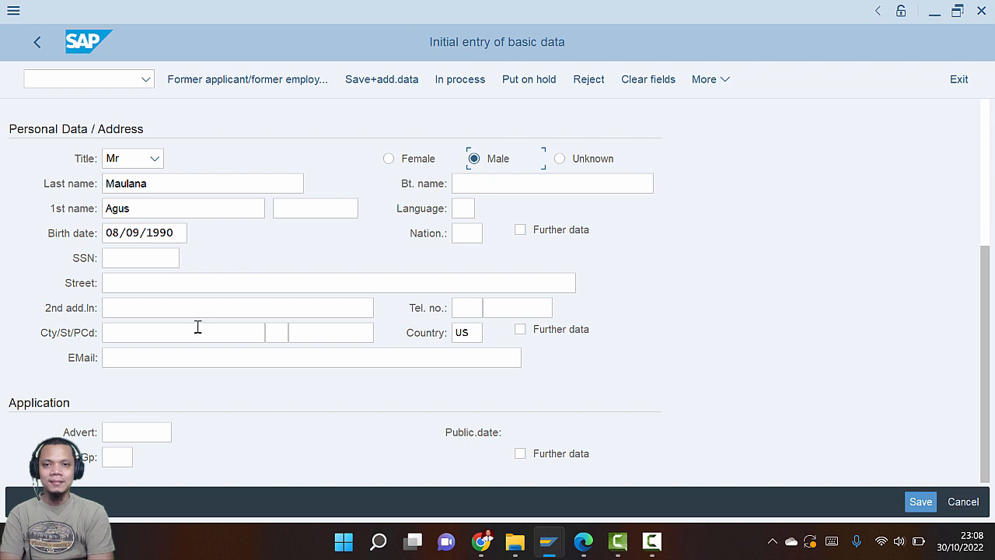
pyautogui.hotkey('alt', 'Tab')
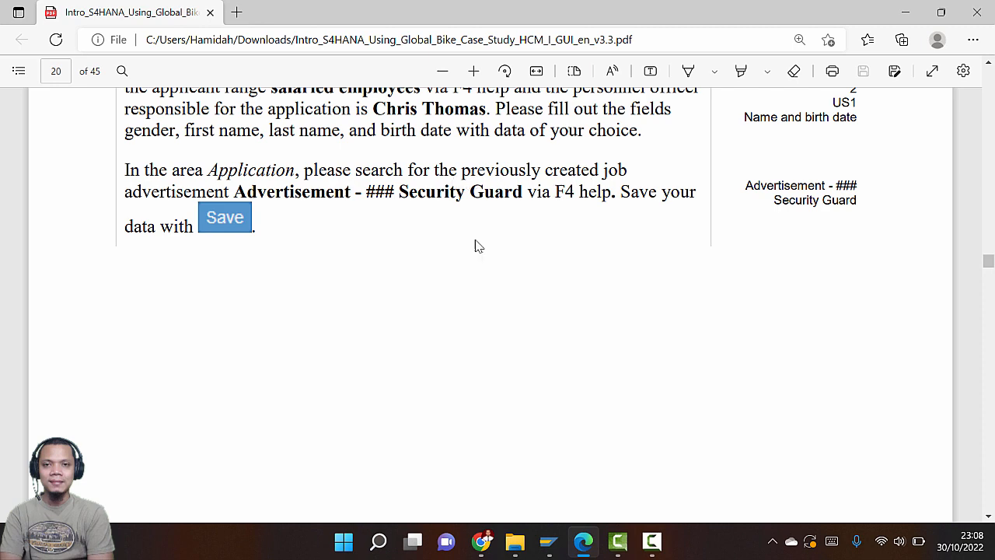
pyautogui.hotkey('alt', 'Tab')
pyautogui.hotkey('alt', 'Tab')
pyautogui.hotkey('alt', 'Tab')
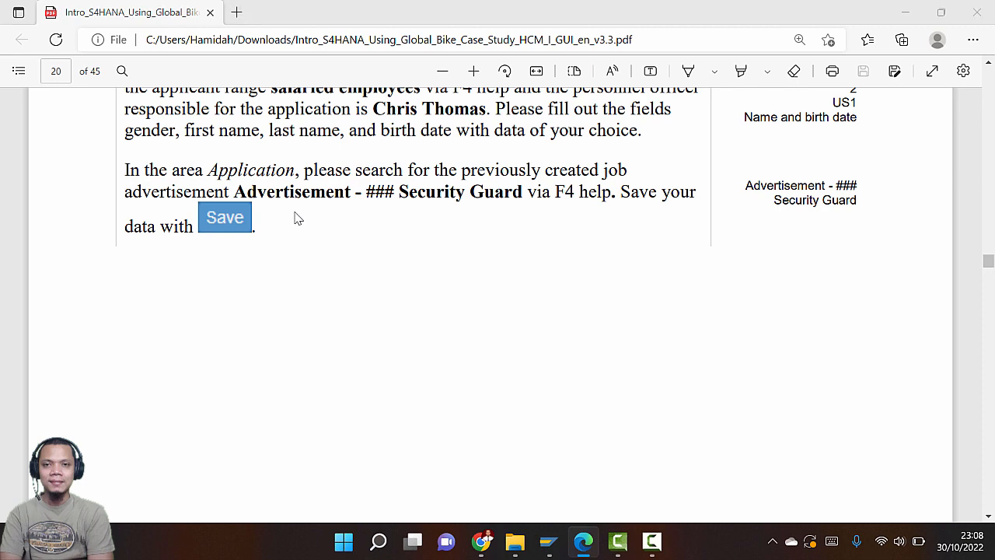
pyautogui.click(151, 434)
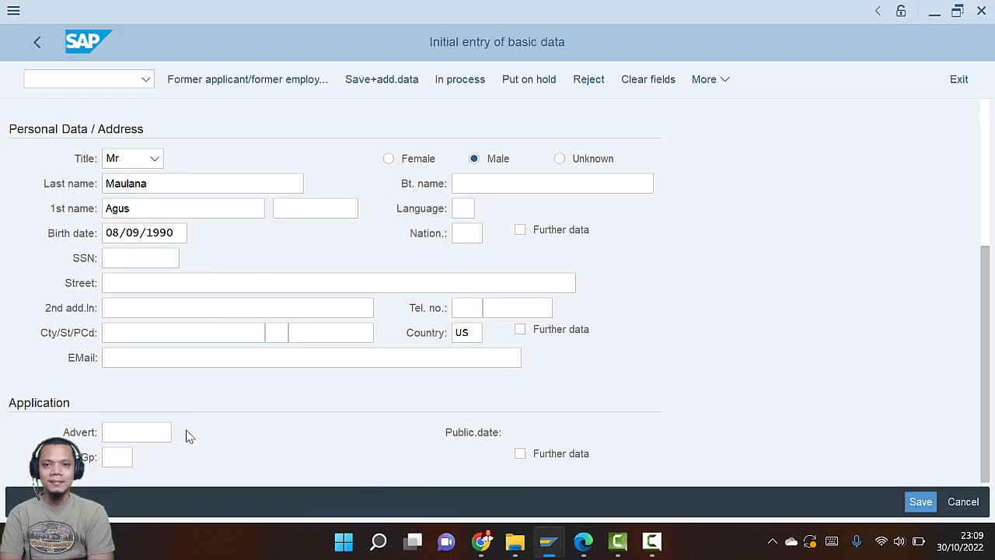
pyautogui.hotkey('alt', 'Tab')
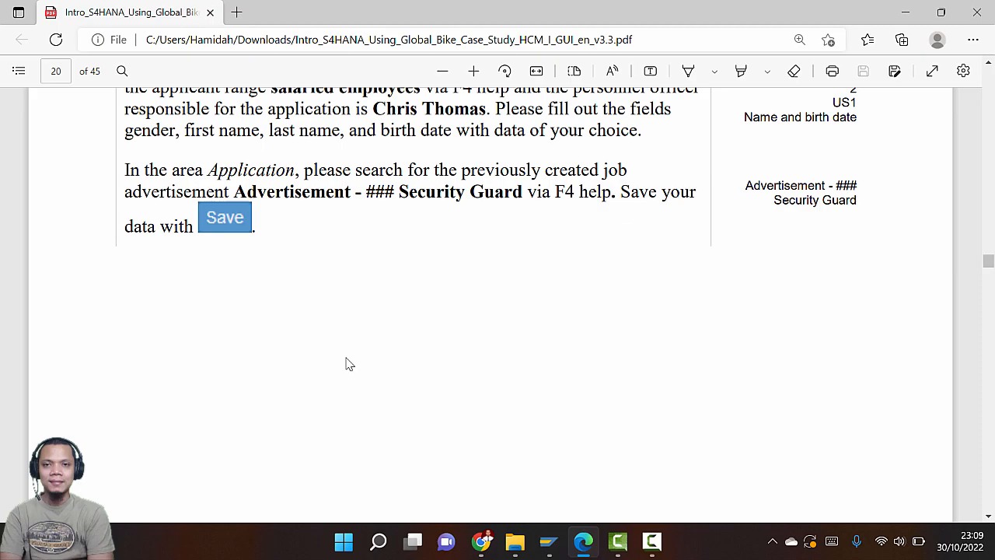
# Link the application to advertisement 13, the 030 Security Guard position
pyautogui.hotkey('alt', 'Tab')
pyautogui.press('F4')
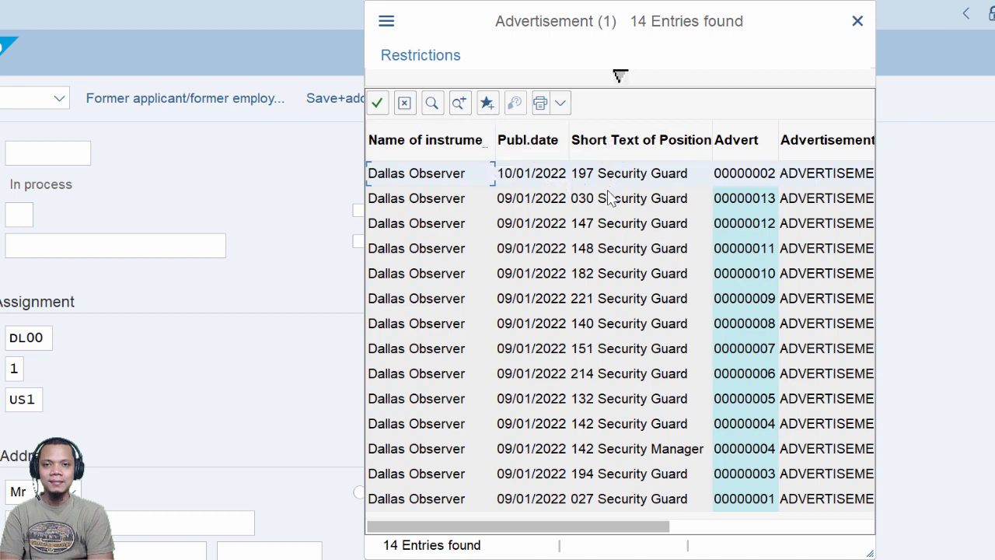
pyautogui.hscroll(-10, 639, 421)
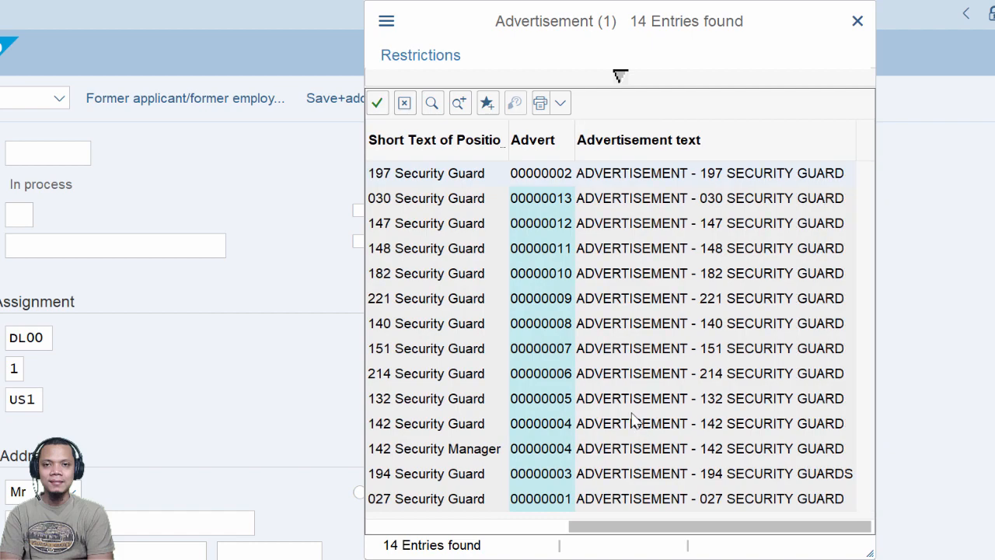
pyautogui.click(607, 249)
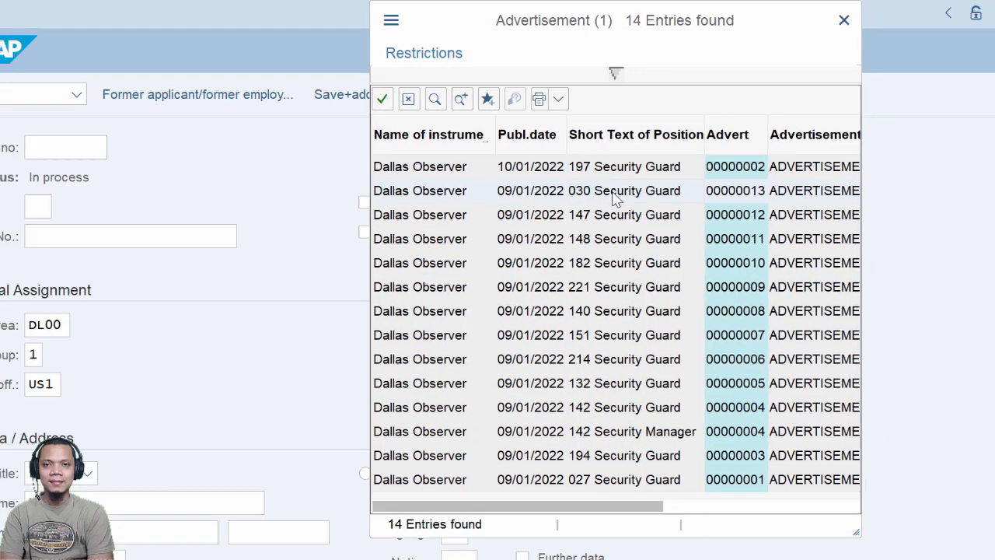
pyautogui.doubleClick(619, 200)
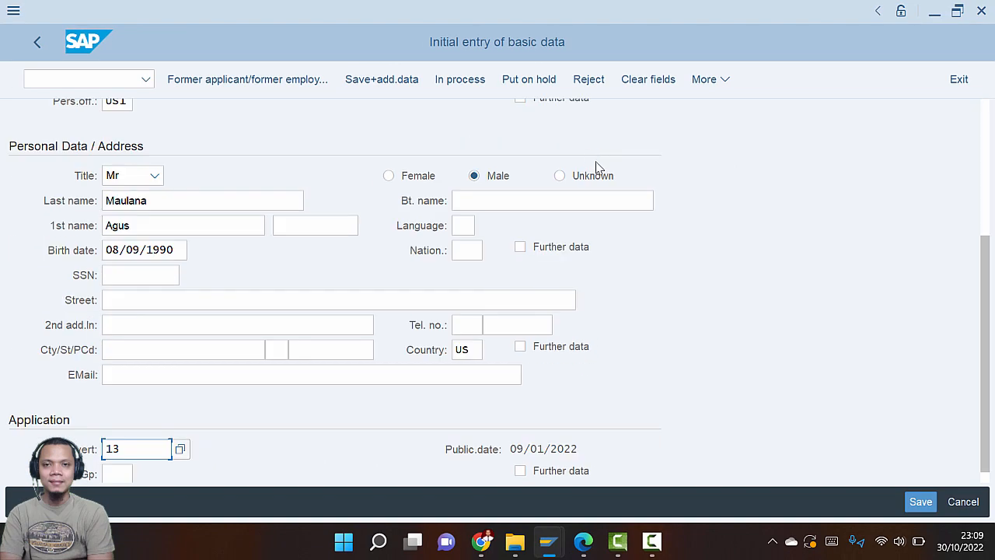
pyautogui.click(180, 450)
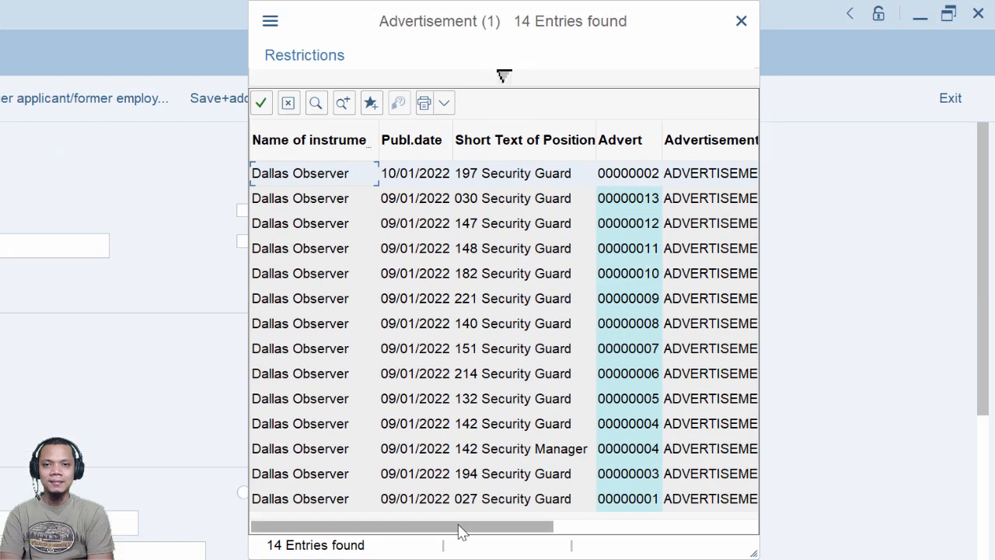
pyautogui.moveTo(556, 432); pyautogui.dragTo(607, 429)
pyautogui.moveTo(522, 527); pyautogui.dragTo(689, 528)
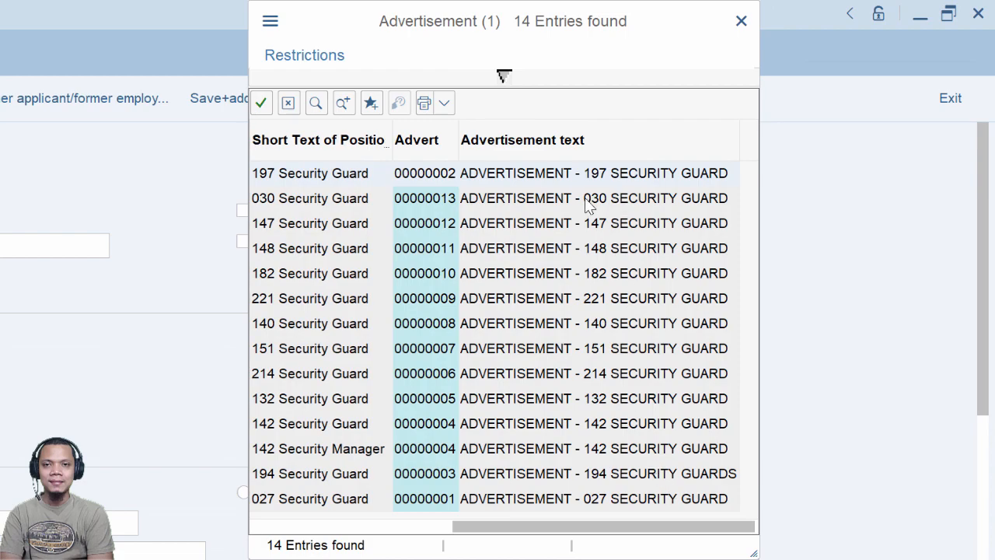
pyautogui.click(591, 204)
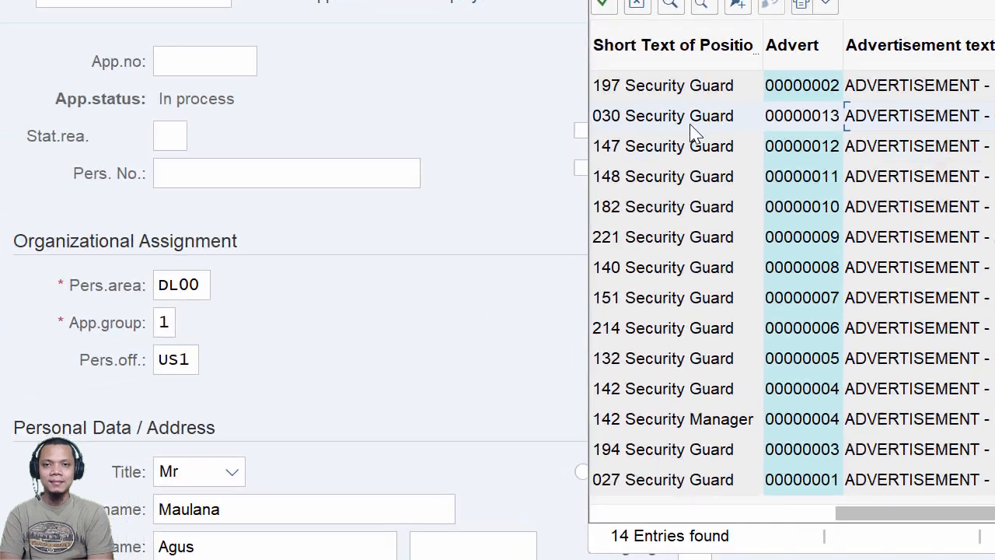
pyautogui.doubleClick(520, 135)
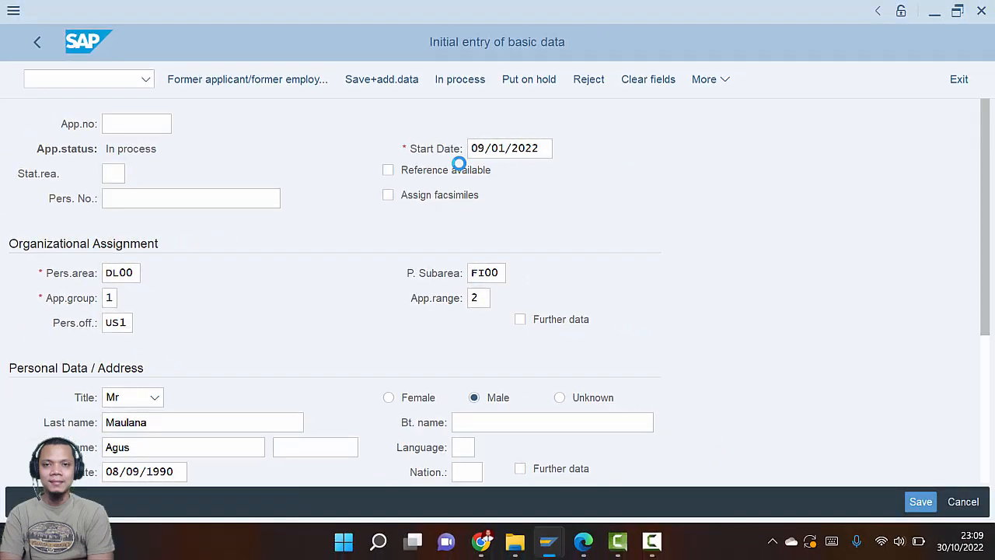
# Scroll the case study guide down to page 21
pyautogui.scroll(-3, 176, 381)
pyautogui.hotkey('alt', 'Tab')
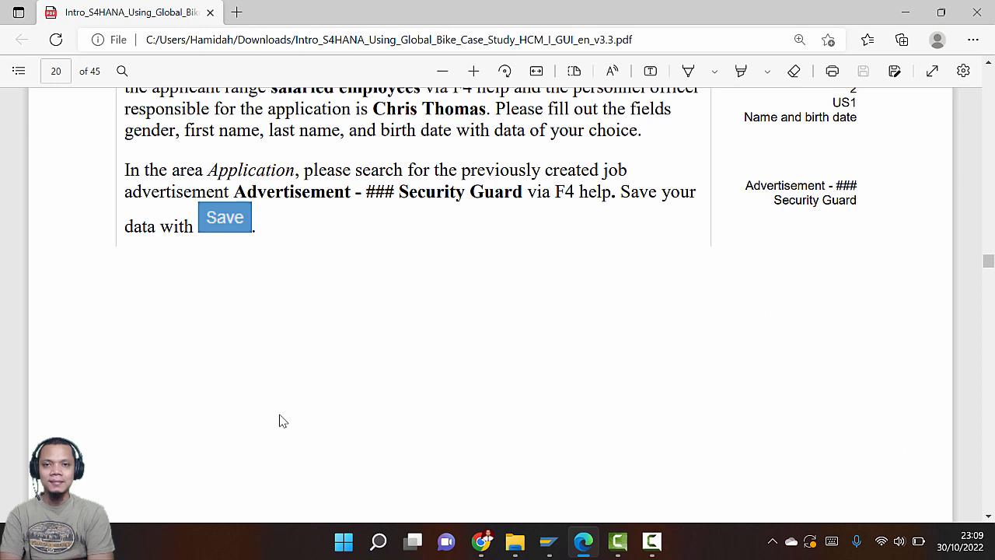
pyautogui.scroll(-5, 316, 400)
pyautogui.scroll(-10, 316, 399)
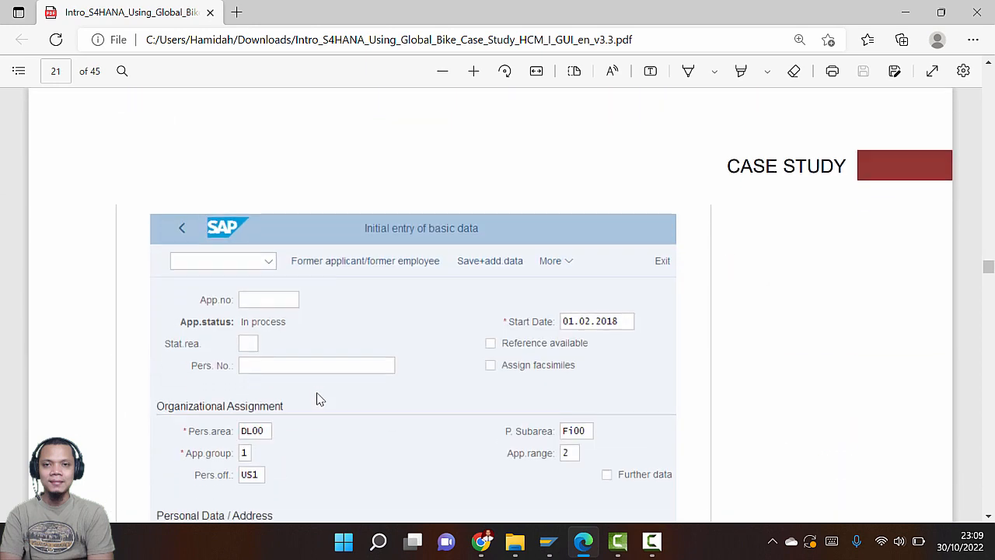
# Choose Permanent residence as the subtype for the applicant's new address
pyautogui.hotkey('alt', 'Tab')
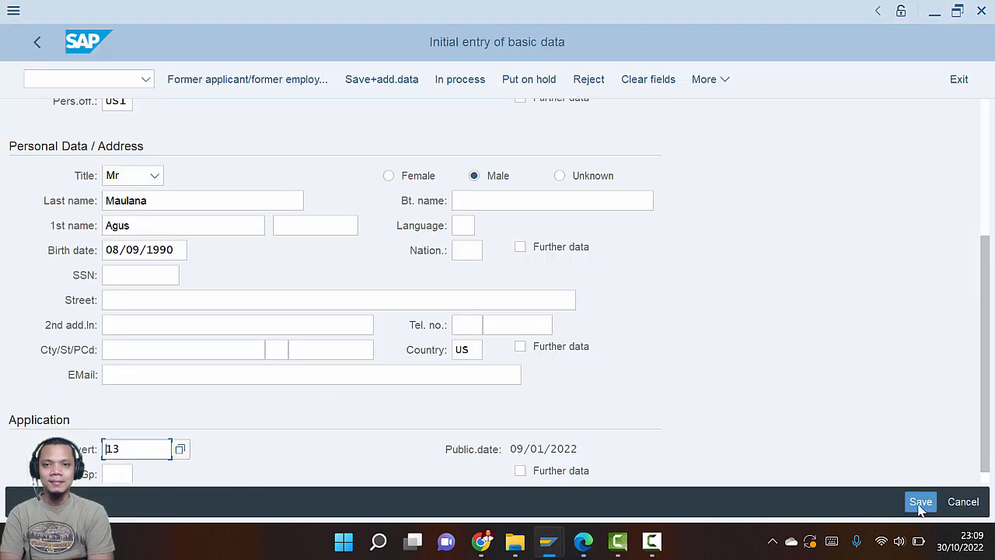
pyautogui.hotkey('alt', 'Tab')
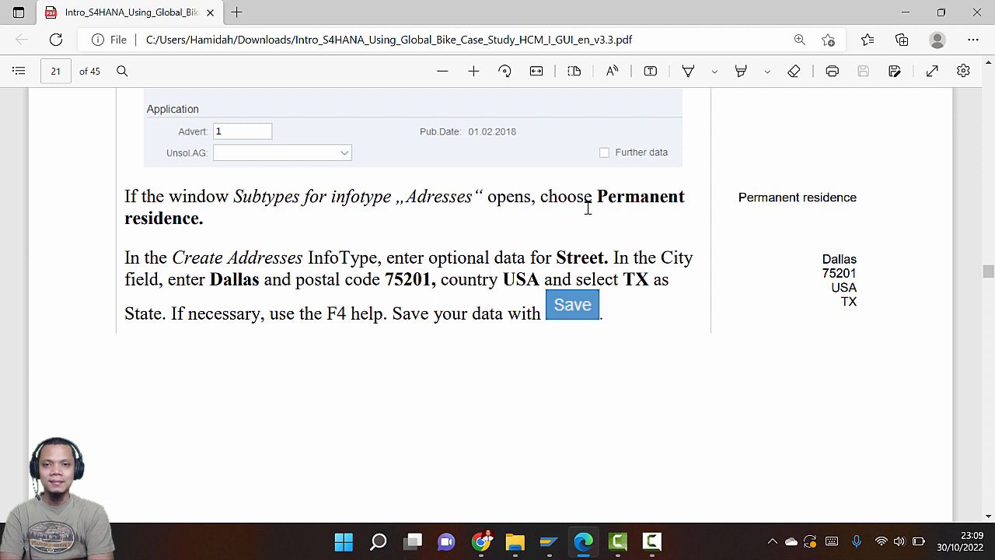
pyautogui.hotkey('alt', 'Tab')
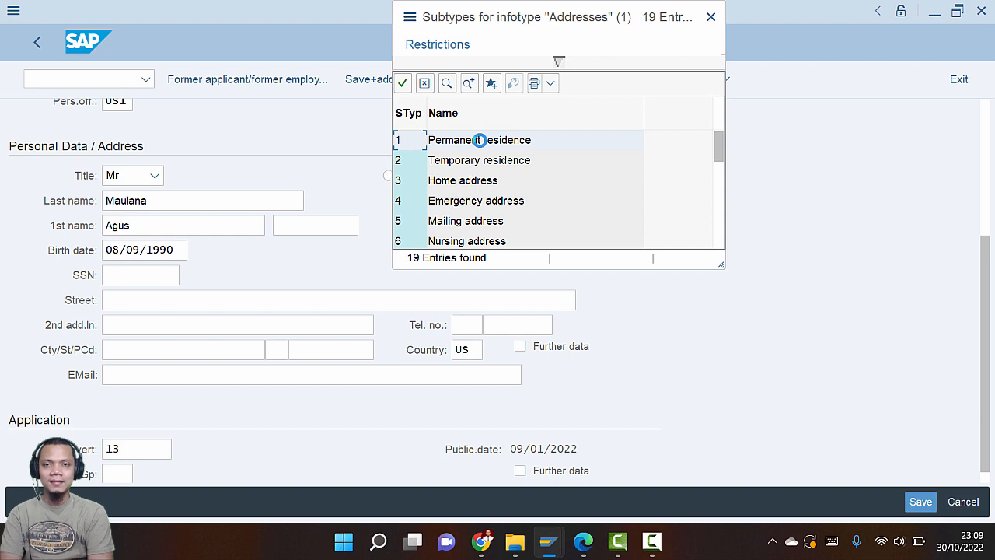
pyautogui.hotkey('alt', 'Tab')
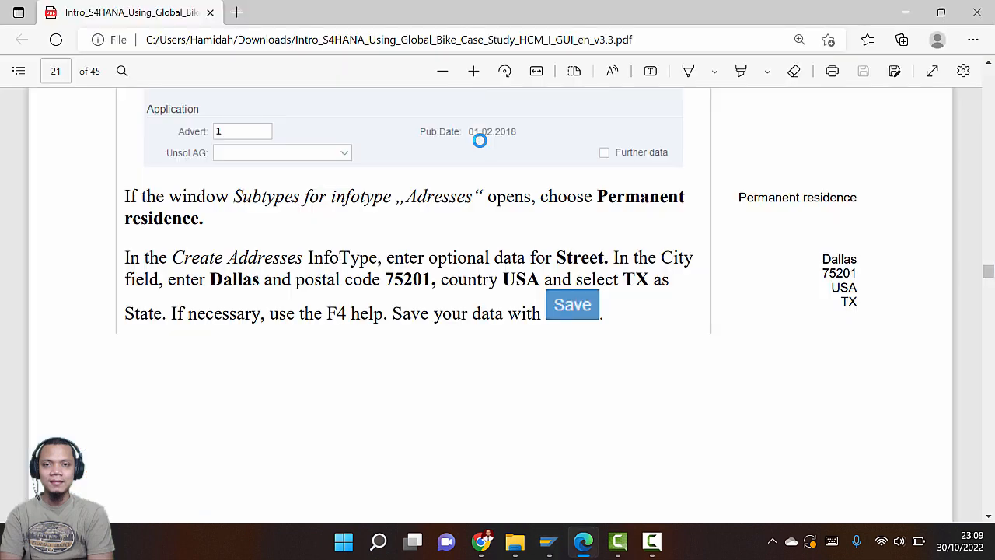
pyautogui.hotkey('alt', 'Tab')
pyautogui.doubleClick(480, 141)
pyautogui.hotkey('alt', 'Tab')
pyautogui.hotkey('alt', 'Tab')
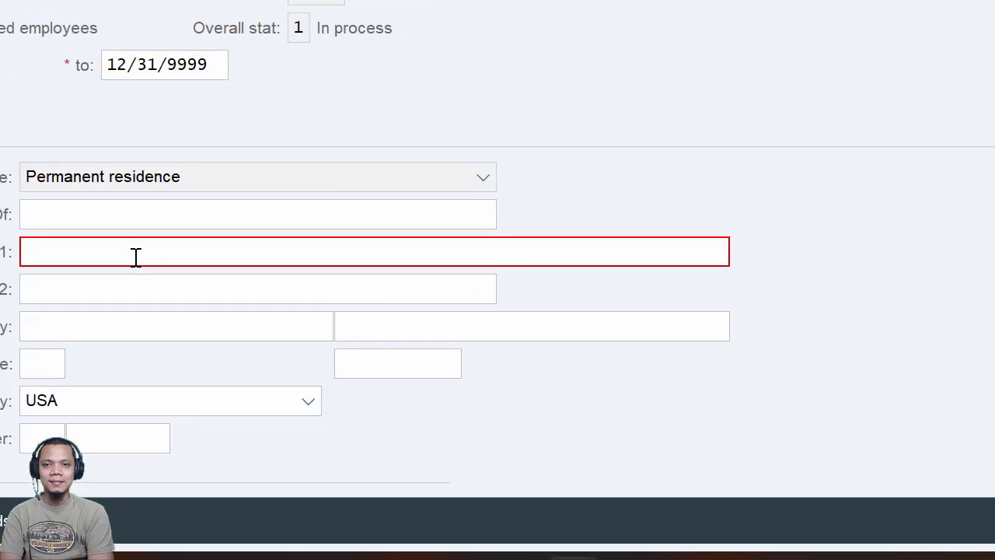
# Enter the applicant's street in Address line 1, correcting typos
pyautogui.click(135, 256)
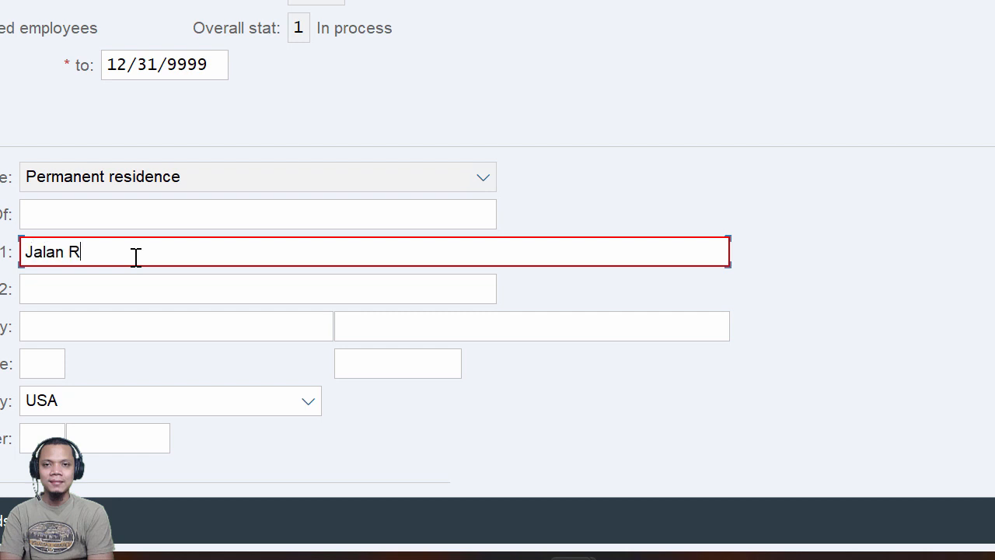
pyautogui.press('BackSpace')
pyautogui.press('BackSpace')
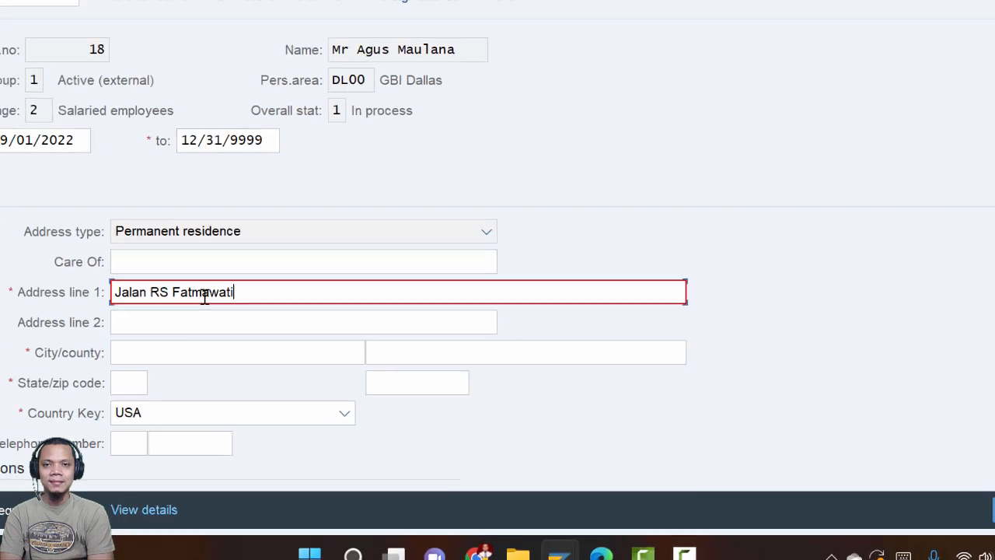
pyautogui.hotkey('alt', 'Tab')
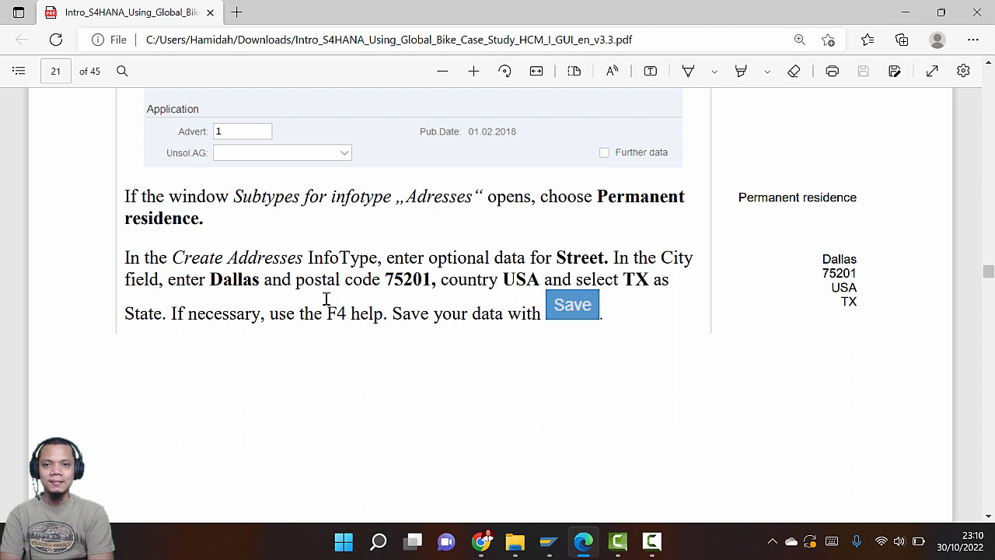
pyautogui.hotkey('alt', 'Tab')
# Fill in city Dallas and paste zip code 75201 copied from the guide
pyautogui.click(227, 377)
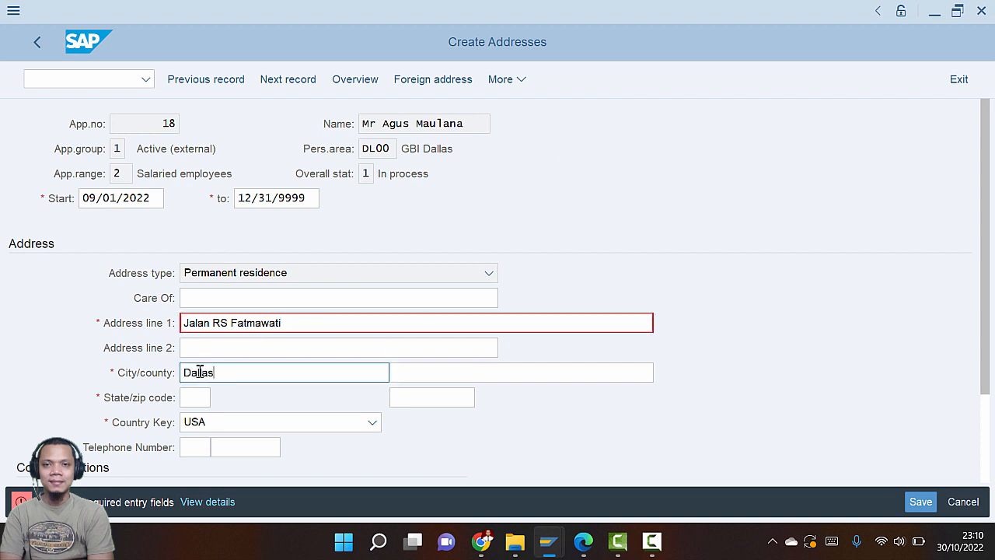
pyautogui.hotkey('alt', 'Tab')
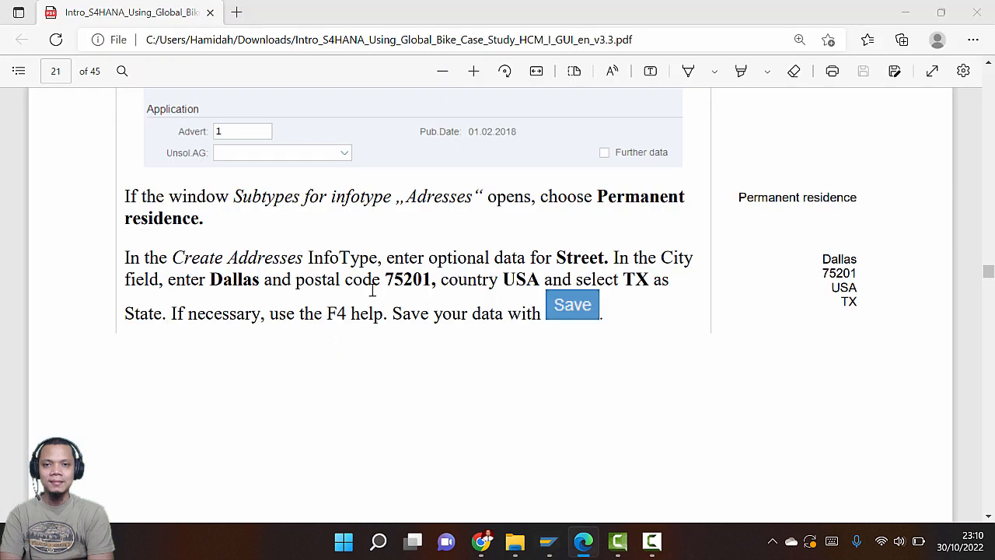
pyautogui.hotkey('alt', 'Tab')
pyautogui.hotkey('alt', 'Tab')
pyautogui.moveTo(386, 279); pyautogui.dragTo(429, 286)
pyautogui.hotkey('ctrl', 'c')
pyautogui.hotkey('alt', 'Tab')
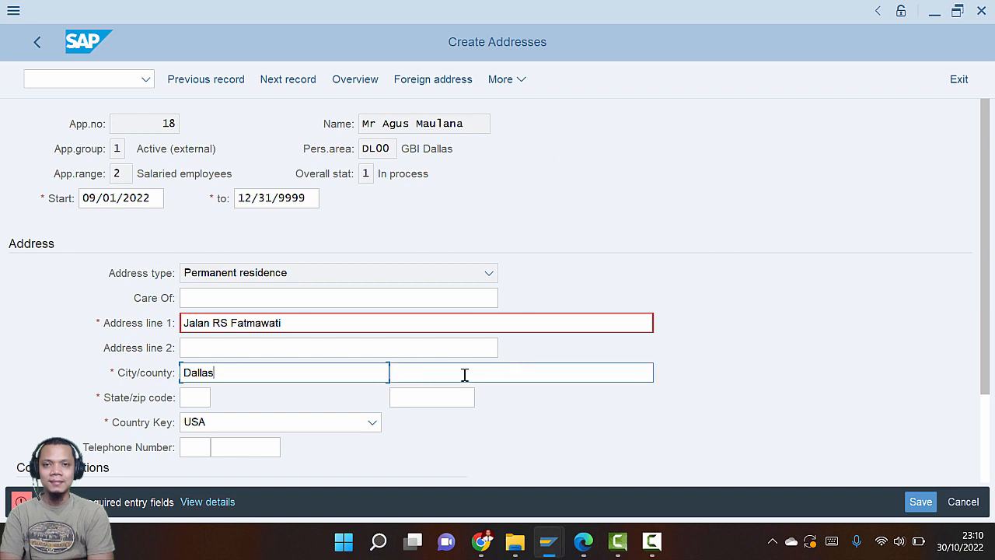
pyautogui.click(436, 399)
pyautogui.hotkey('ctrl', 'v')
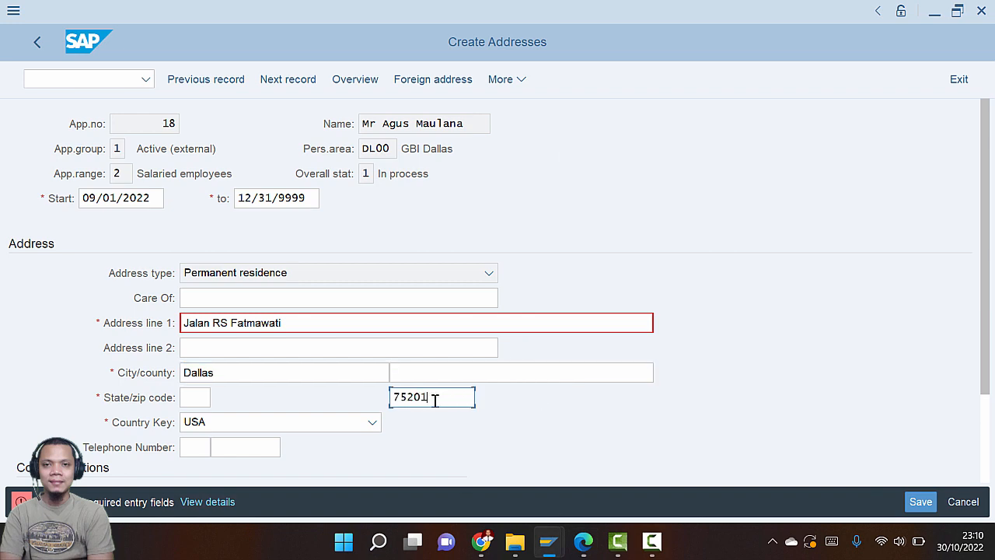
# Set the state to TX and validate the address entries
pyautogui.hotkey('alt', 'Tab')
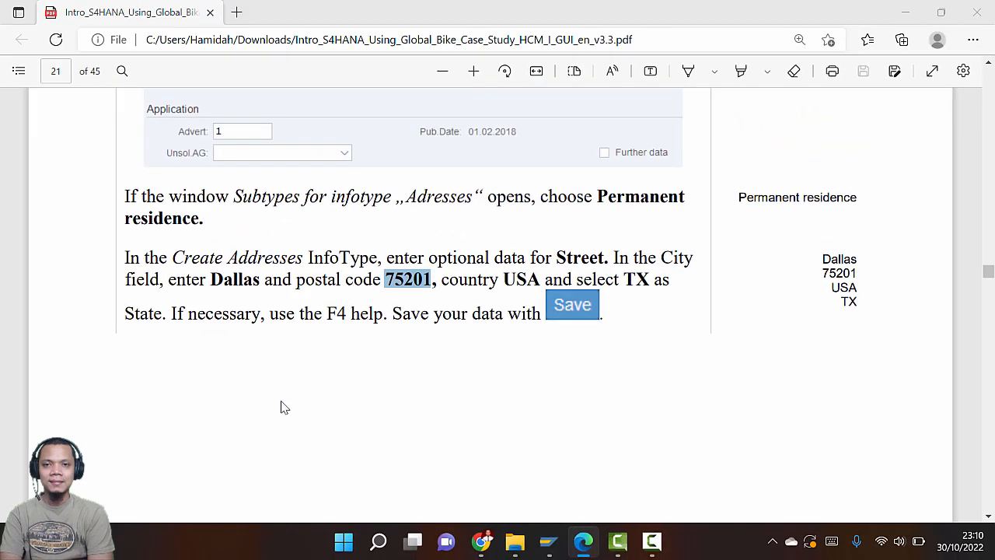
pyautogui.hotkey('alt', 'Tab')
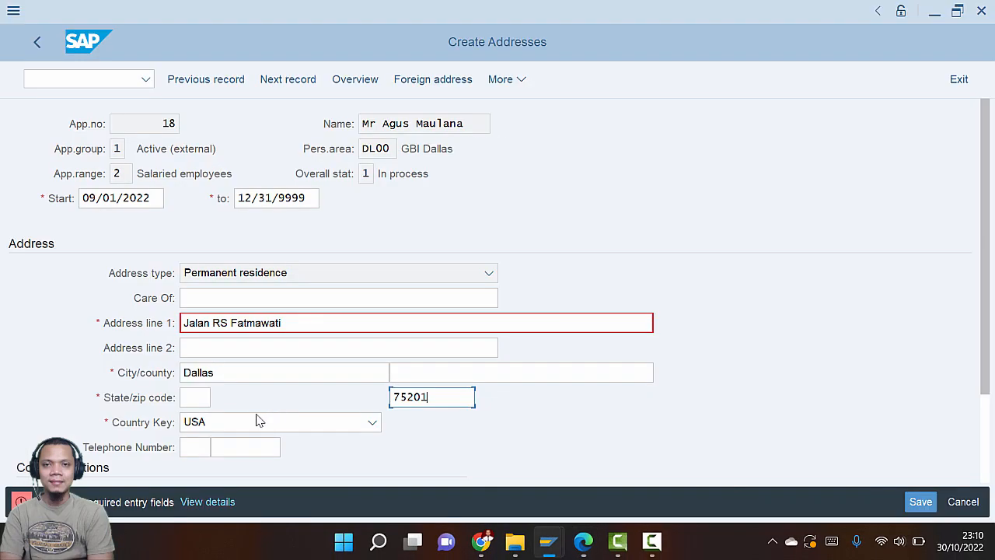
pyautogui.click(199, 399)
pyautogui.write('TX')
pyautogui.press('Return')
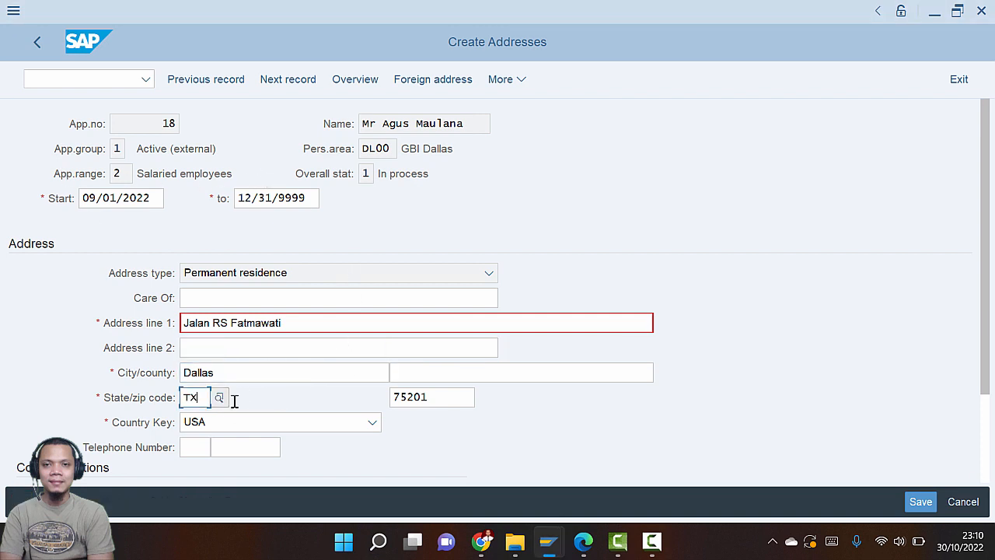
pyautogui.hotkey('alt', 'Tab')
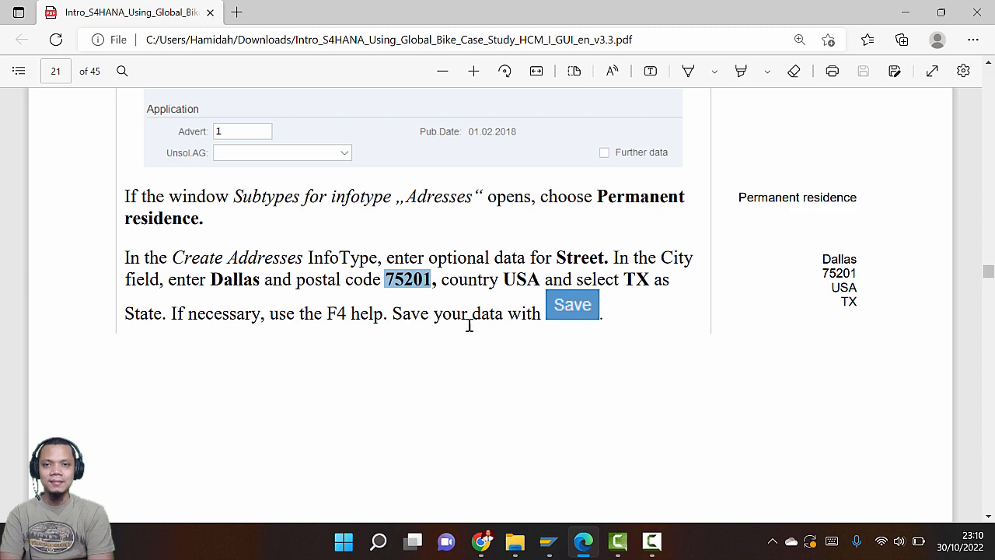
pyautogui.scroll(-1, 396, 318)
pyautogui.scroll(-5, 389, 315)
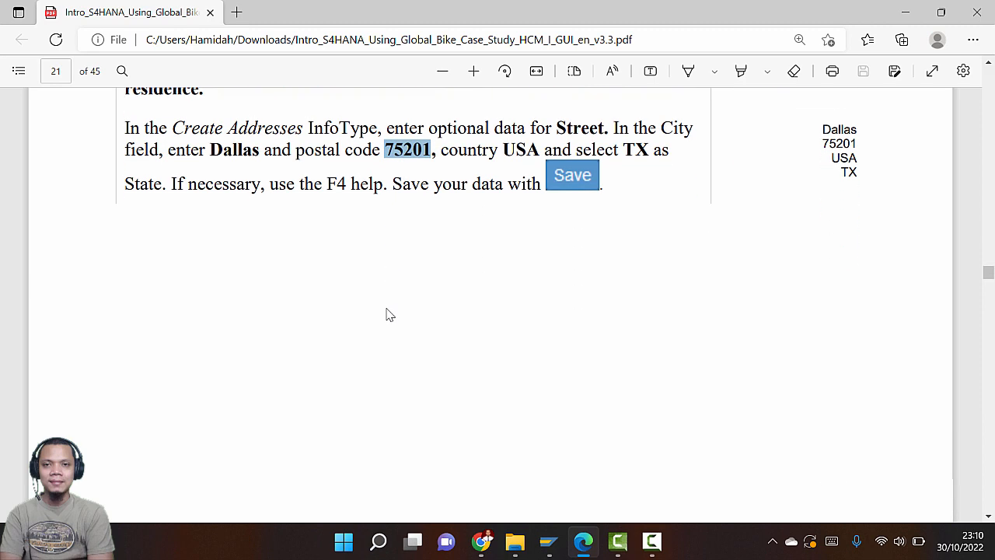
pyautogui.hotkey('alt', 'Tab')
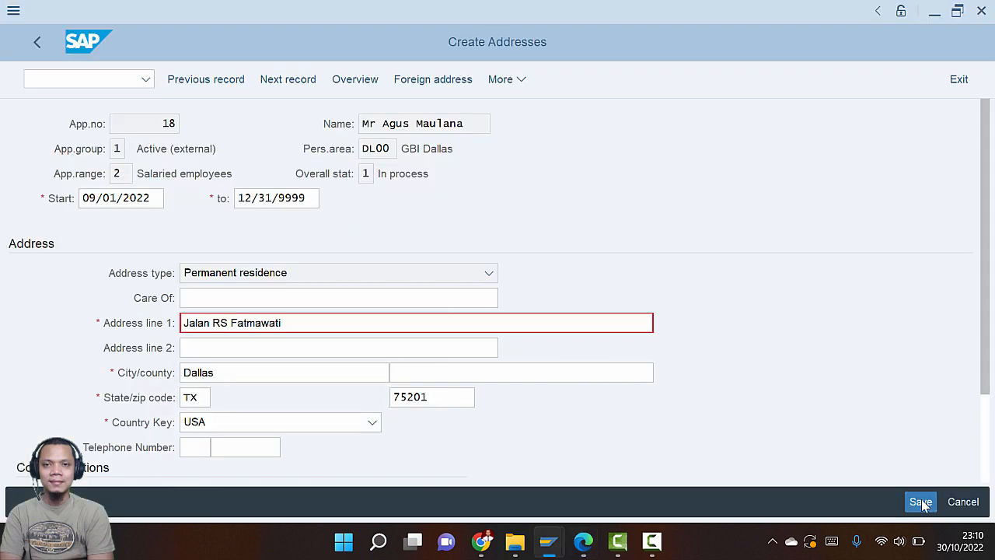
# Look up the guide's e-mail instructions for the Create Communication entry
pyautogui.hotkey('alt', 'Tab')
pyautogui.scroll(4, 472, 280)
pyautogui.scroll(5, 470, 284)
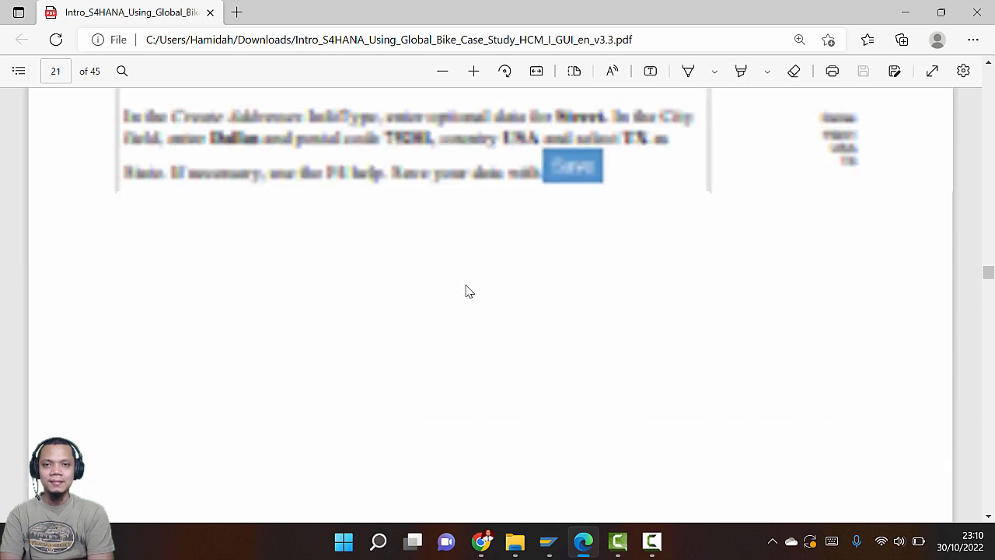
pyautogui.scroll(-8, 467, 288)
pyautogui.scroll(-5, 467, 288)
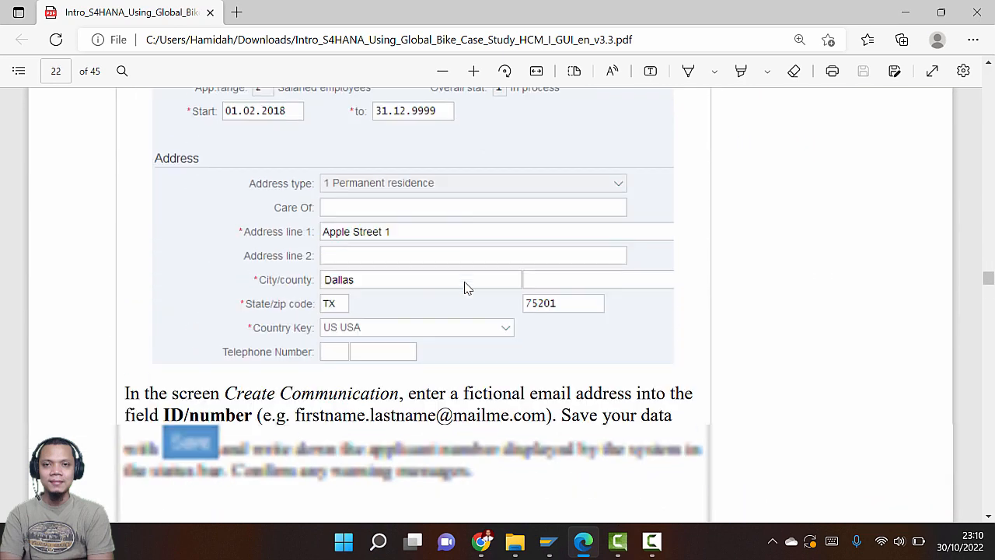
pyautogui.scroll(-2, 467, 289)
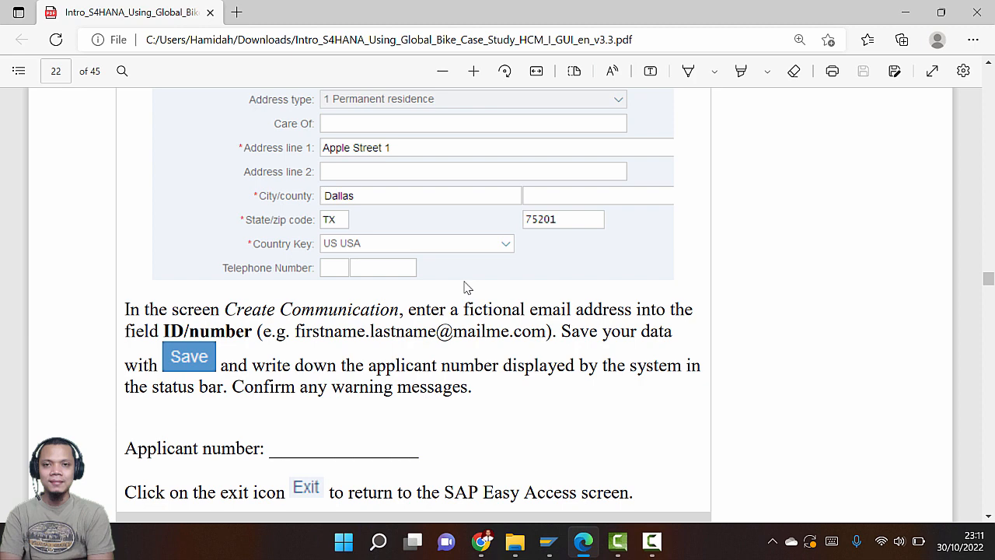
pyautogui.hotkey('alt', 'Tab')
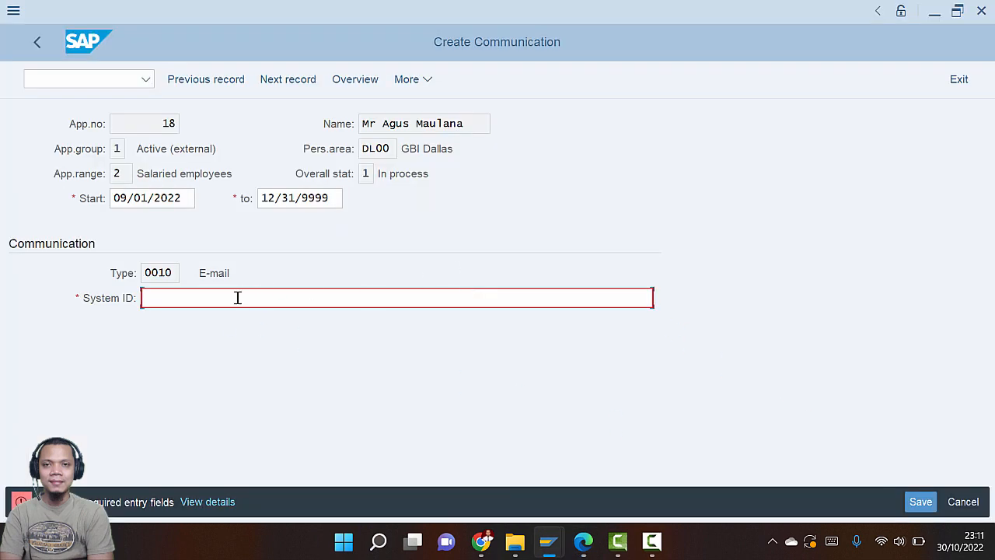
pyautogui.hotkey('alt', 'Tab')
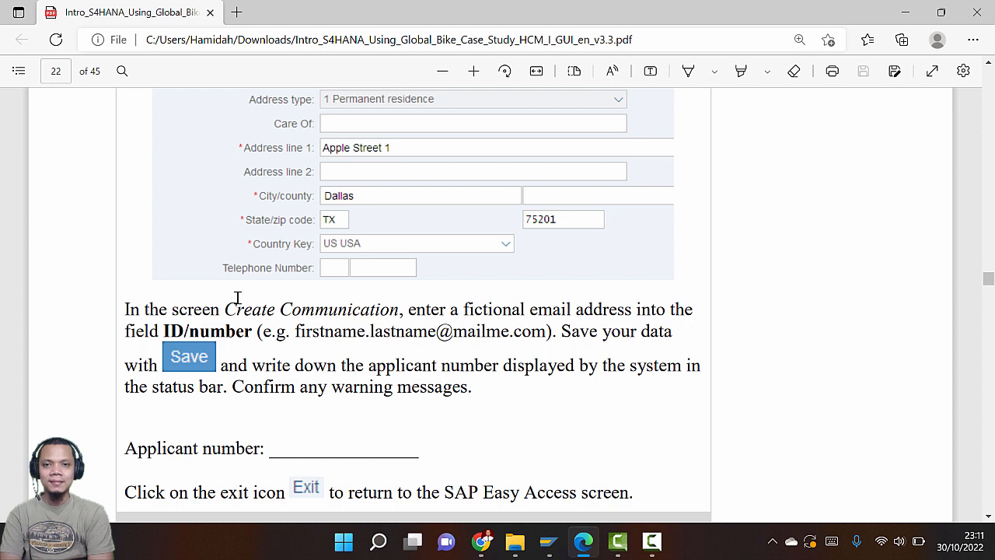
pyautogui.hotkey('alt', 'Tab')
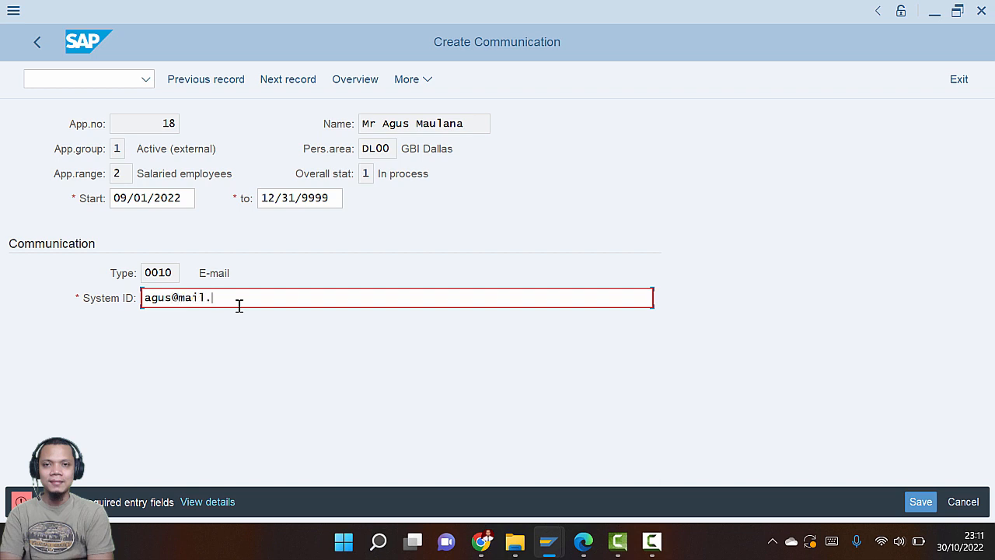
# Save the applicant's e-mail communication entry and review the resulting planned activity
pyautogui.click(919, 503)
pyautogui.hotkey('alt', 'Tab')
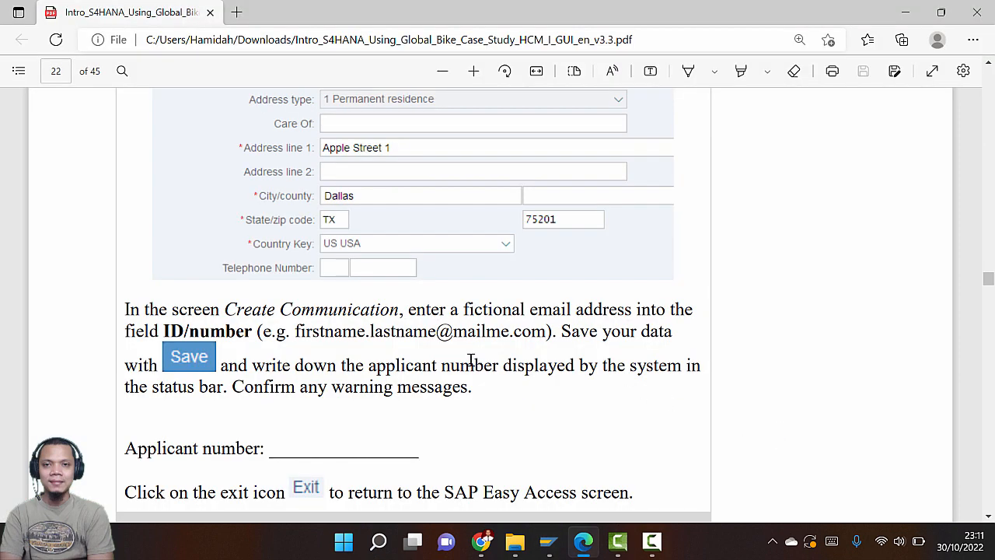
pyautogui.scroll(-4, 465, 365)
pyautogui.hotkey('alt', 'Tab')
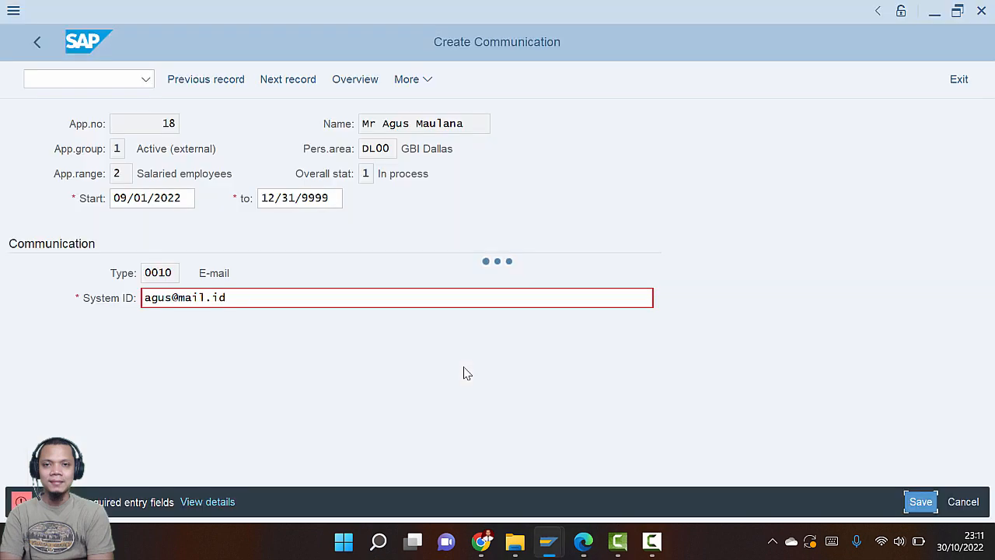
pyautogui.hotkey('alt', 'Tab')
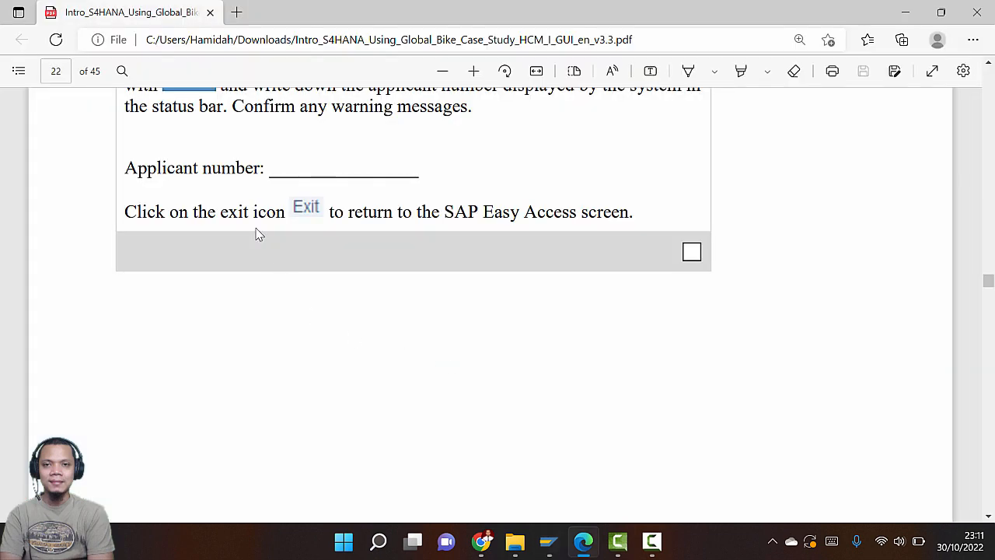
pyautogui.scroll(1, 307, 265)
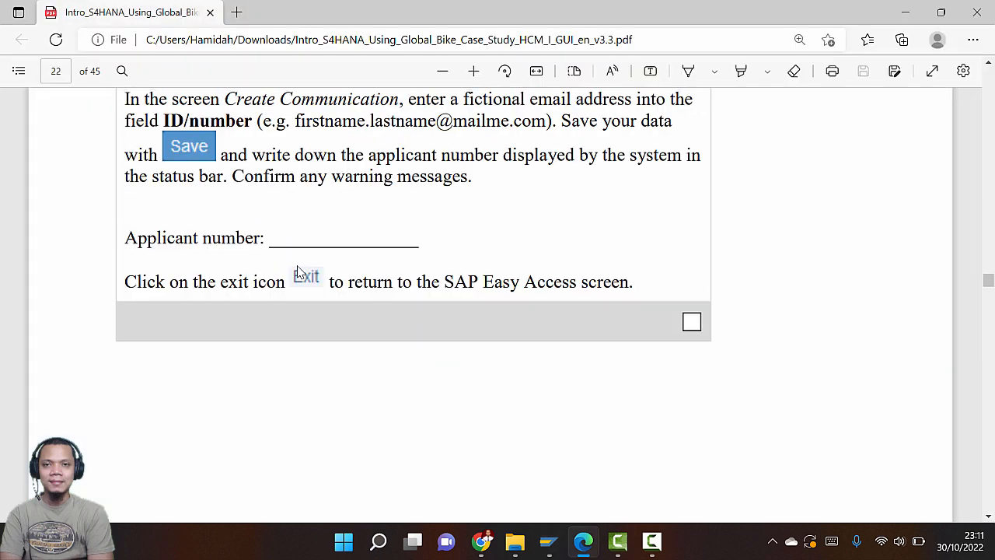
pyautogui.hotkey('alt', 'Tab')
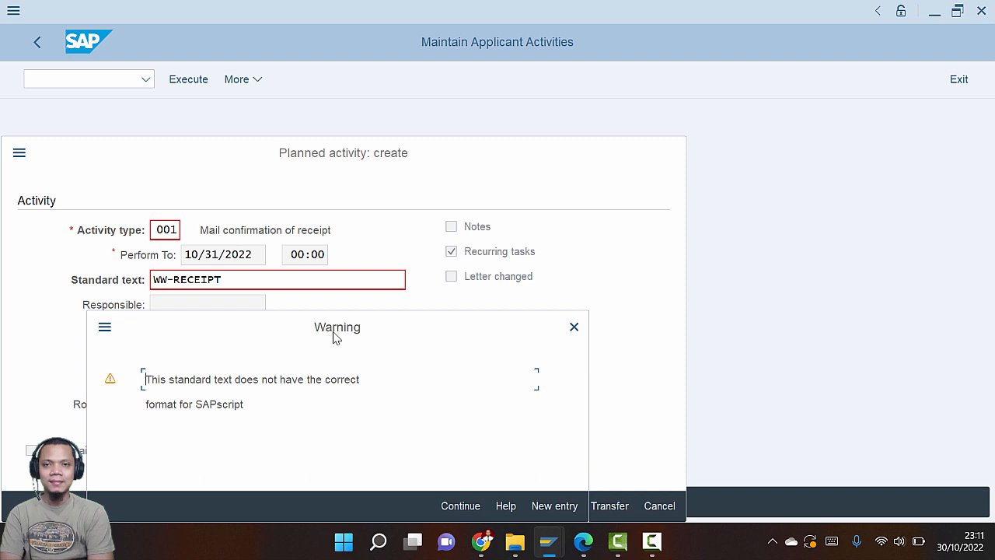
# Accept the standard-text warning and exit initial data entry back to SAP Easy Access
pyautogui.moveTo(335, 336); pyautogui.dragTo(385, 186)
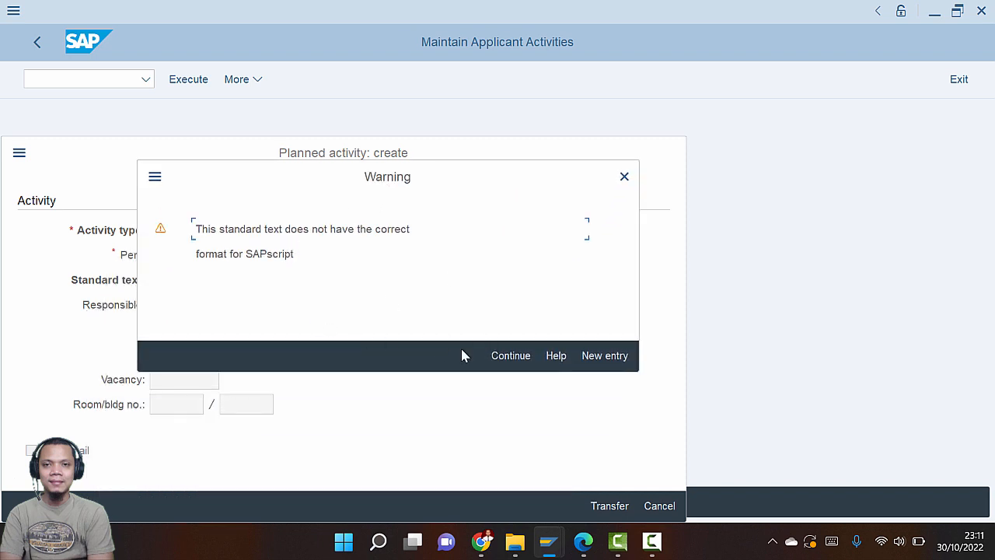
pyautogui.click(509, 357)
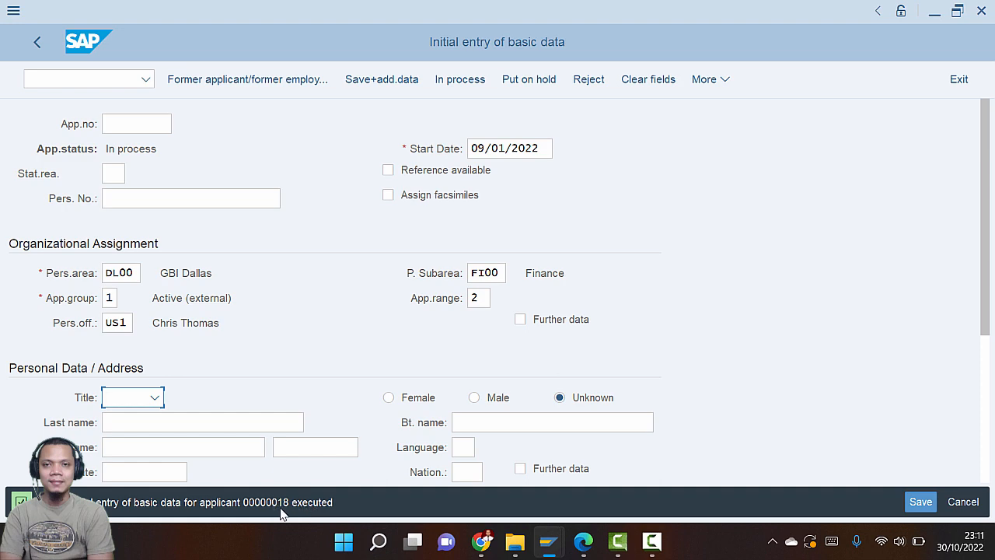
pyautogui.hotkey('alt', 'Tab')
pyautogui.scroll(-5, 451, 345)
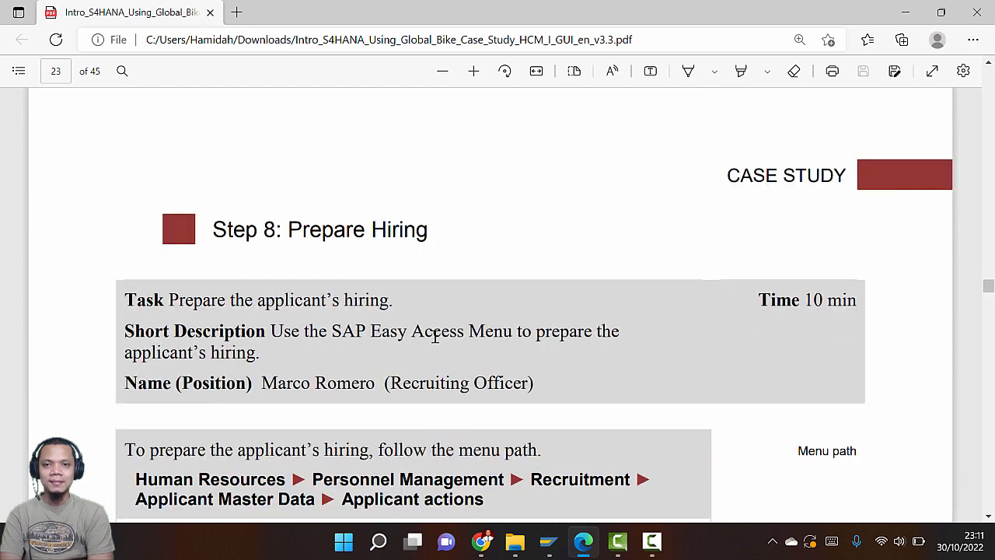
pyautogui.scroll(-2, 436, 336)
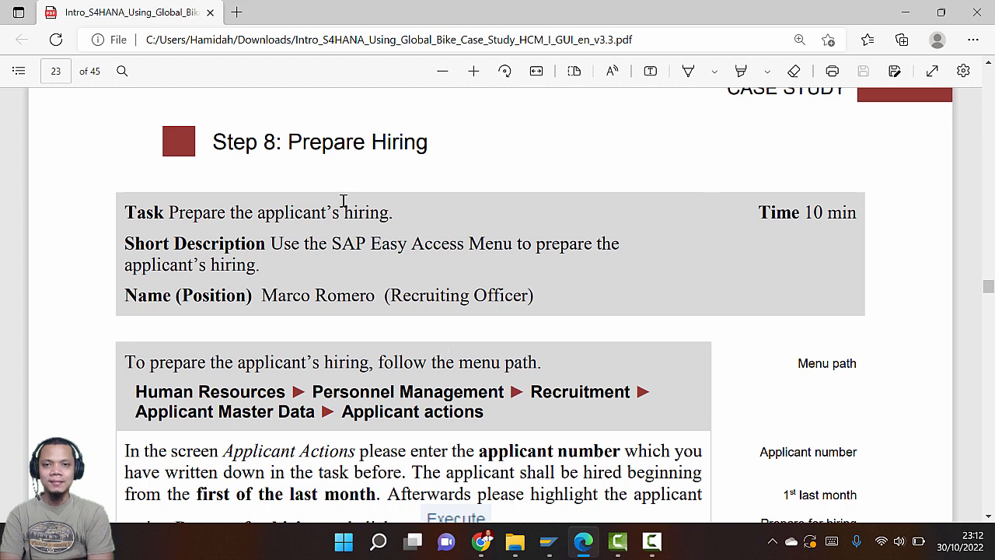
pyautogui.scroll(-3, 341, 213)
pyautogui.scroll(-3, 341, 213)
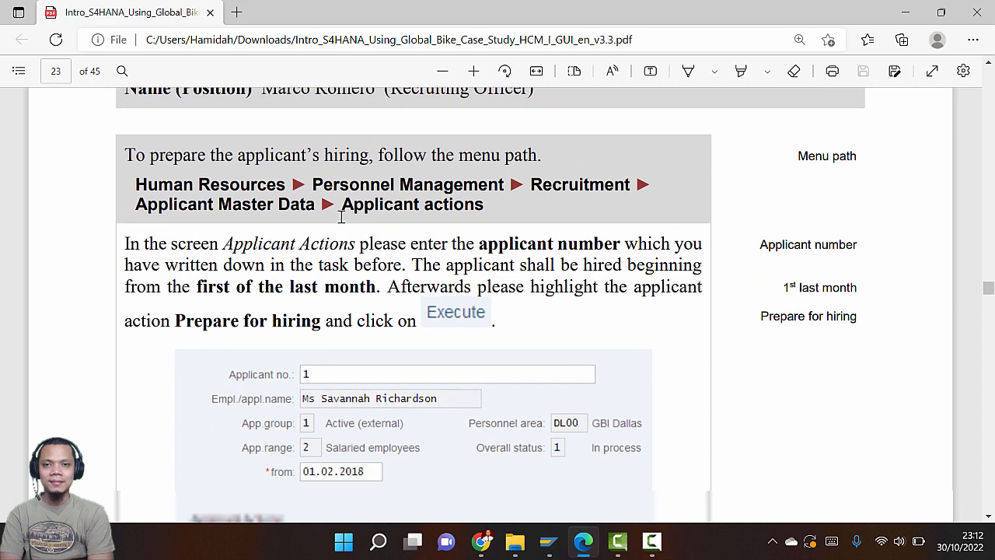
pyautogui.hotkey('alt', 'Tab')
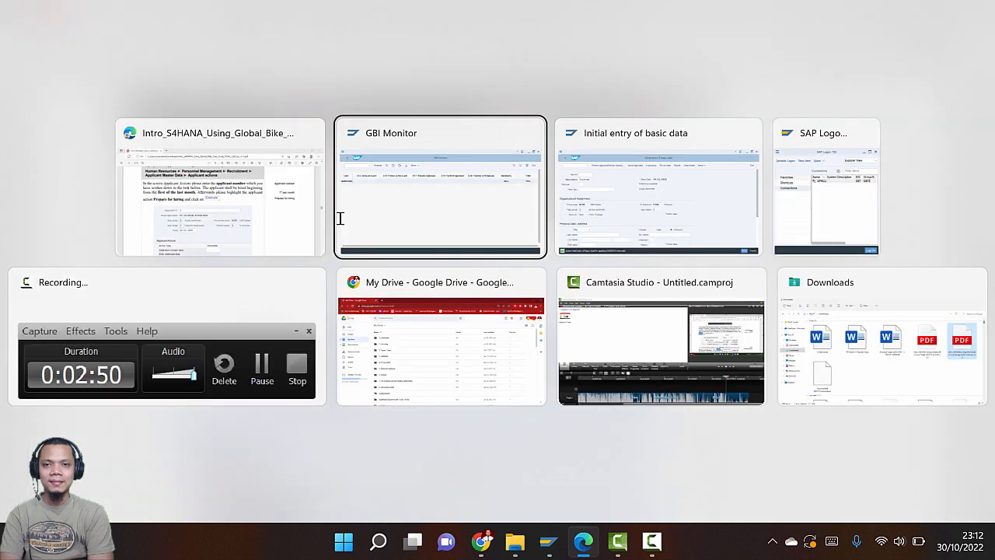
pyautogui.hotkey('alt', 'Tab')
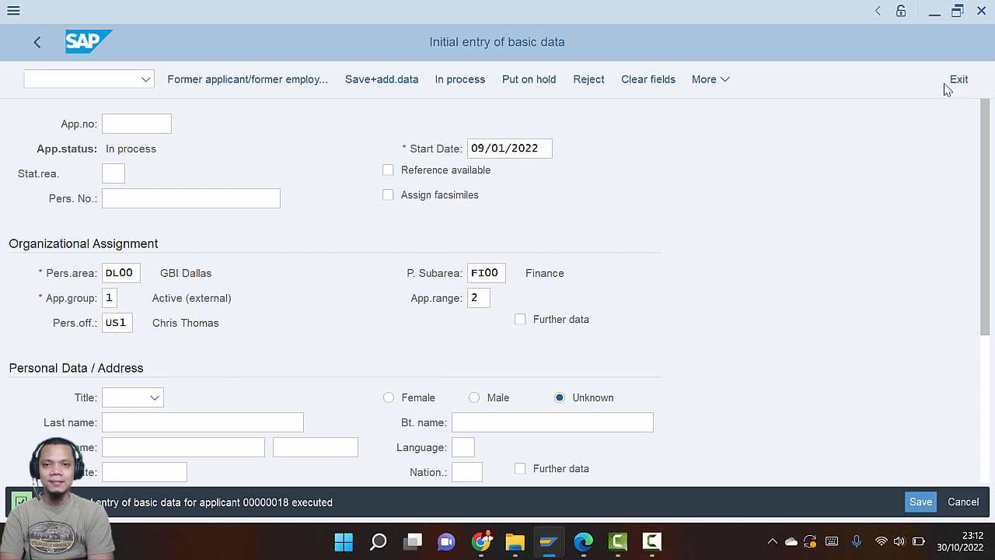
pyautogui.click(946, 88)
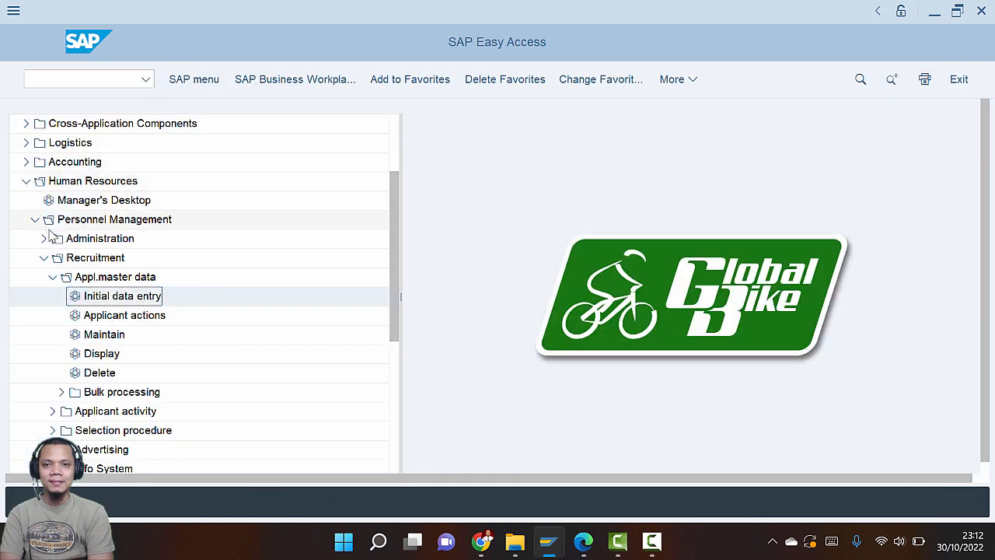
# Launch Applicant actions from the Recruitment applicant master data menu
pyautogui.hotkey('alt', 'Tab')
pyautogui.hotkey('alt', 'Tab')
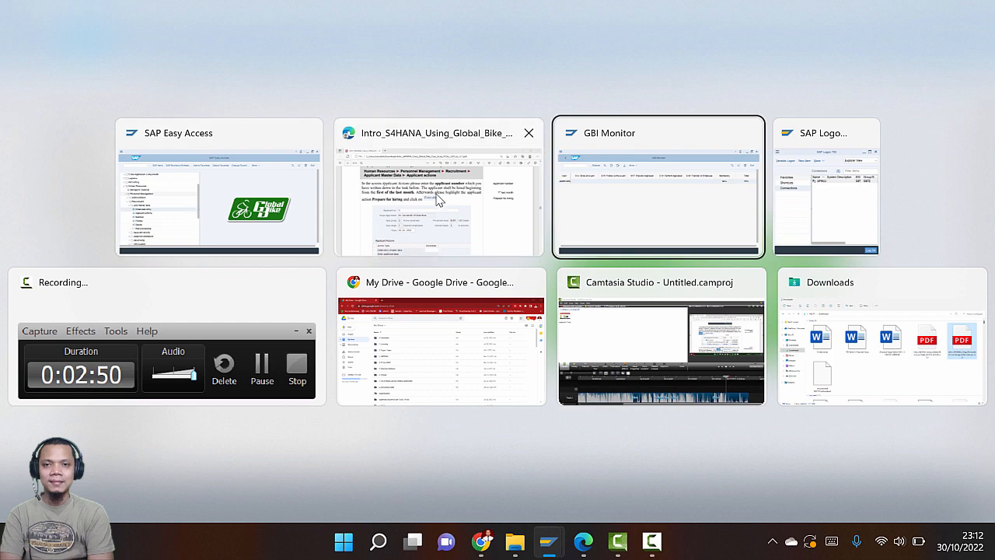
pyautogui.click(438, 200)
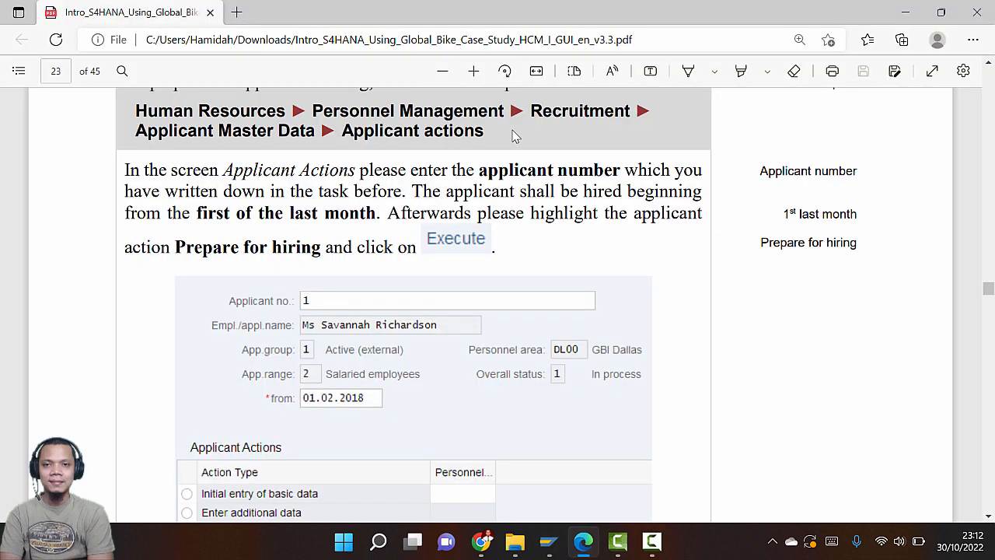
pyautogui.hotkey('alt', 'Tab')
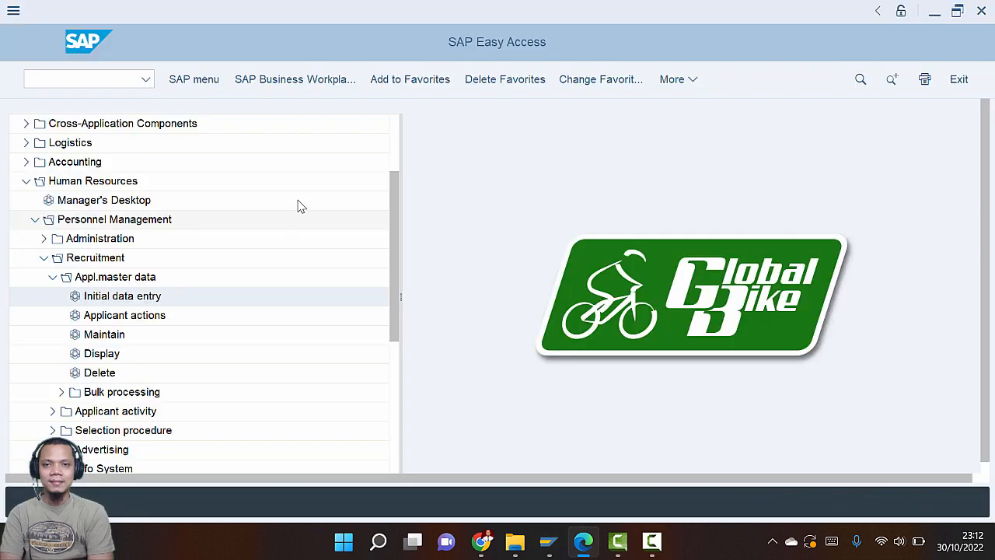
pyautogui.click(70, 292)
pyautogui.hotkey('alt', 'Tab')
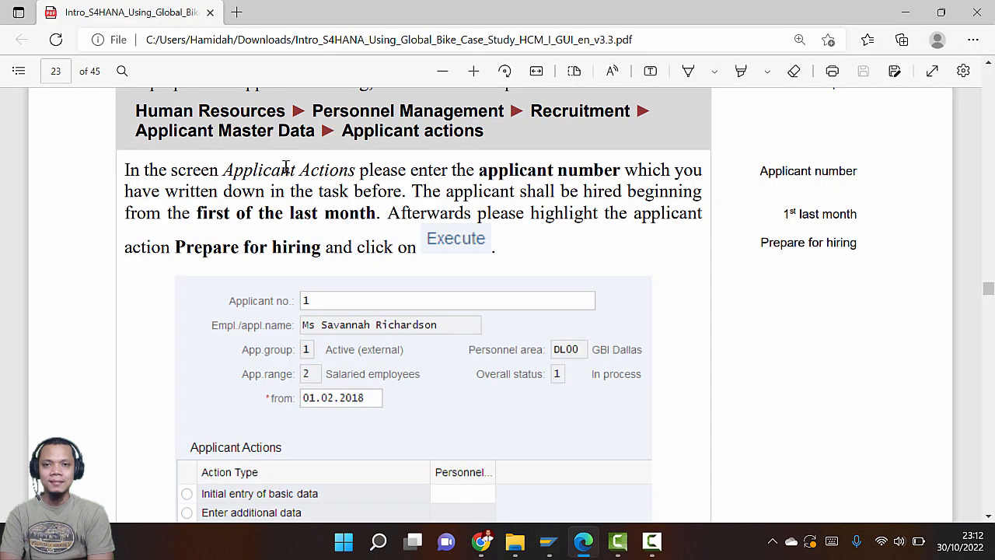
pyautogui.hotkey('alt', 'Tab')
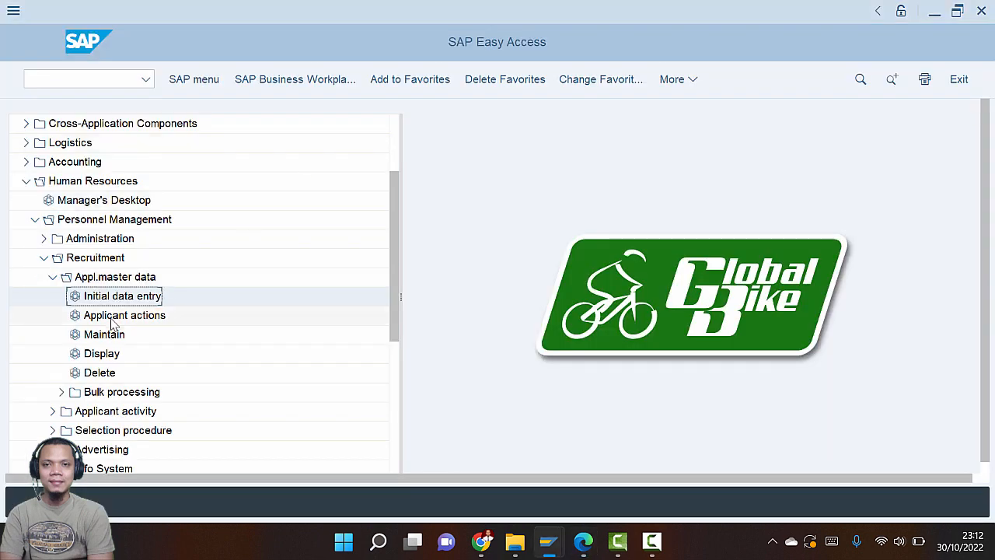
pyautogui.click(111, 317)
pyautogui.hotkey('alt', 'Tab')
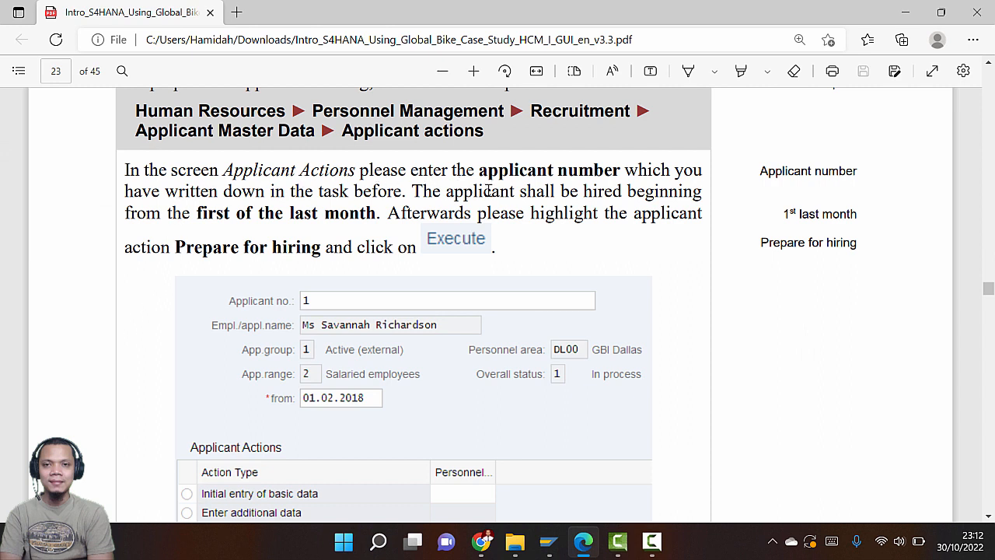
pyautogui.hotkey('alt', 'Tab')
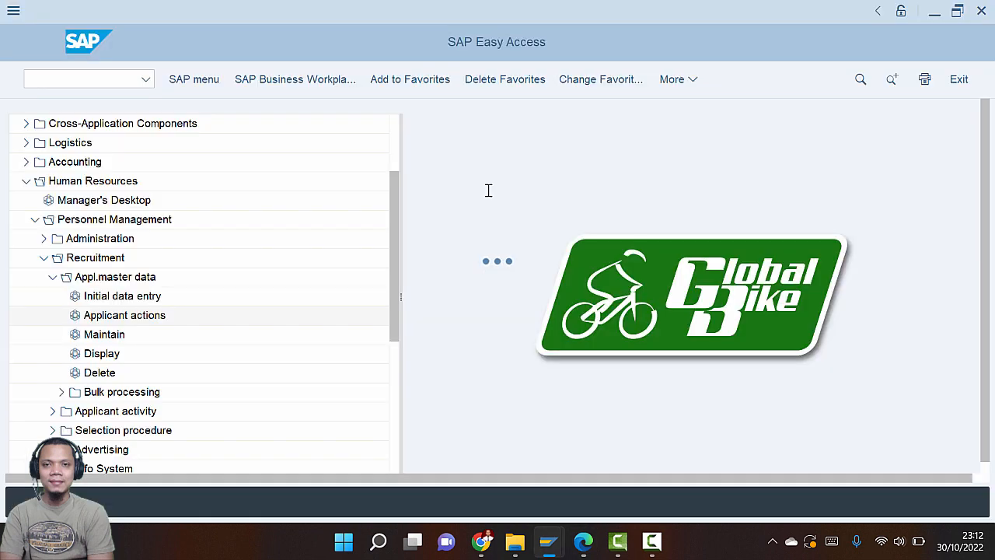
pyautogui.press('Return')
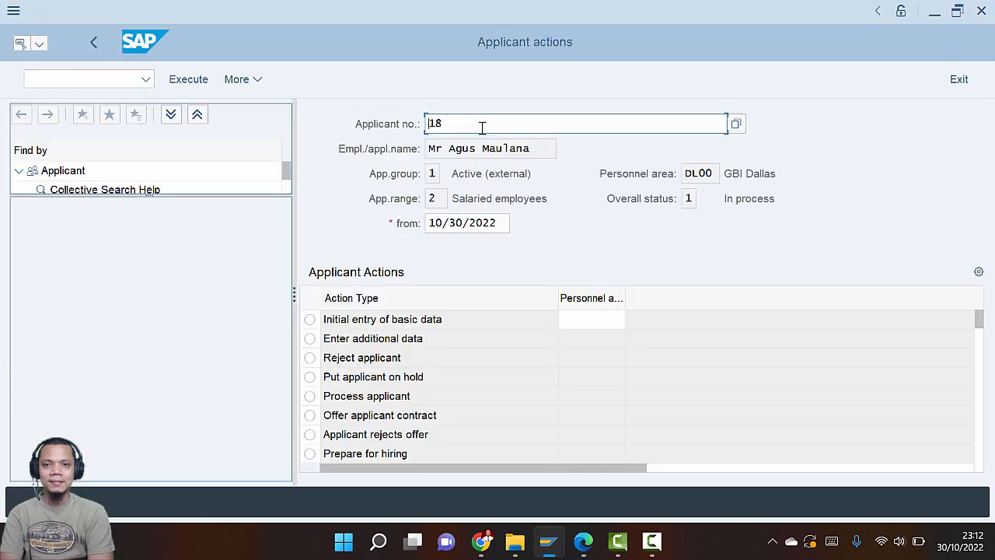
# Set the Applicant actions from-date to 09/01/2022 via the calendar
pyautogui.hotkey('alt', 'Tab')
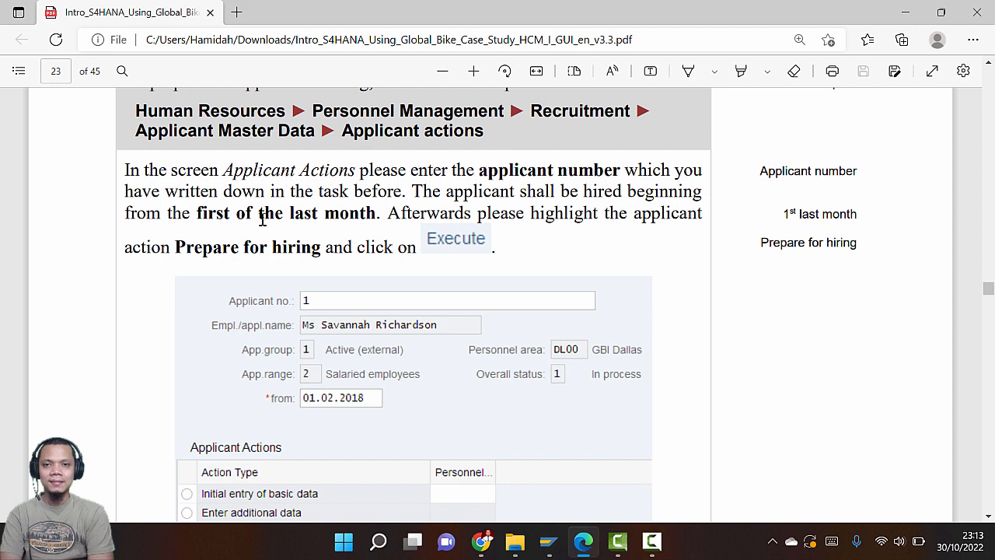
pyautogui.hotkey('alt', 'Tab')
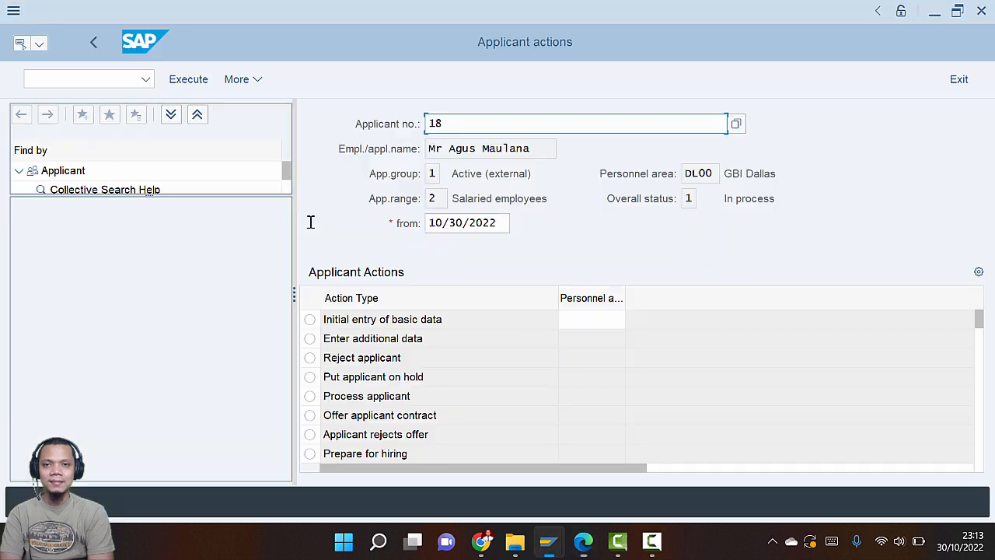
pyautogui.click(469, 225)
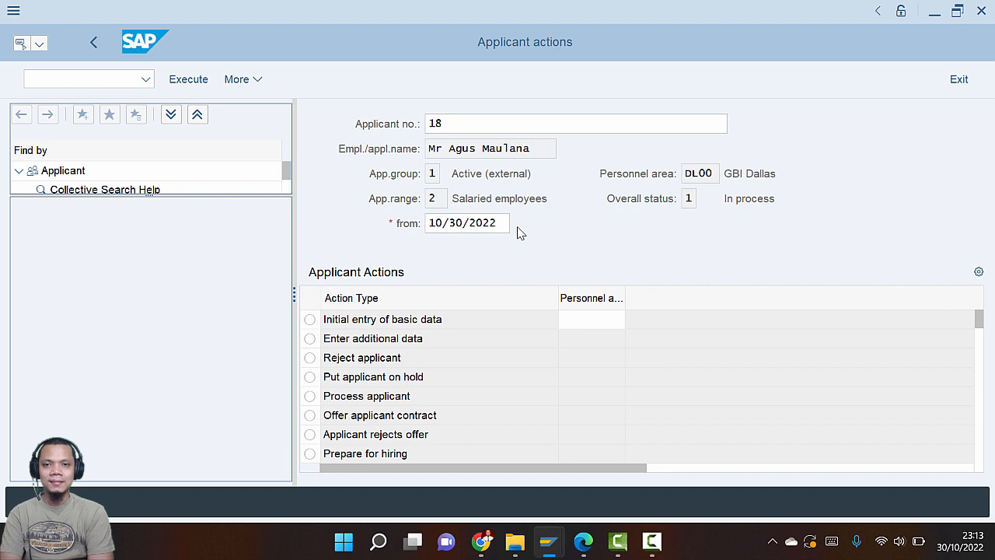
pyautogui.press('F4')
pyautogui.scroll(2, 265, 280)
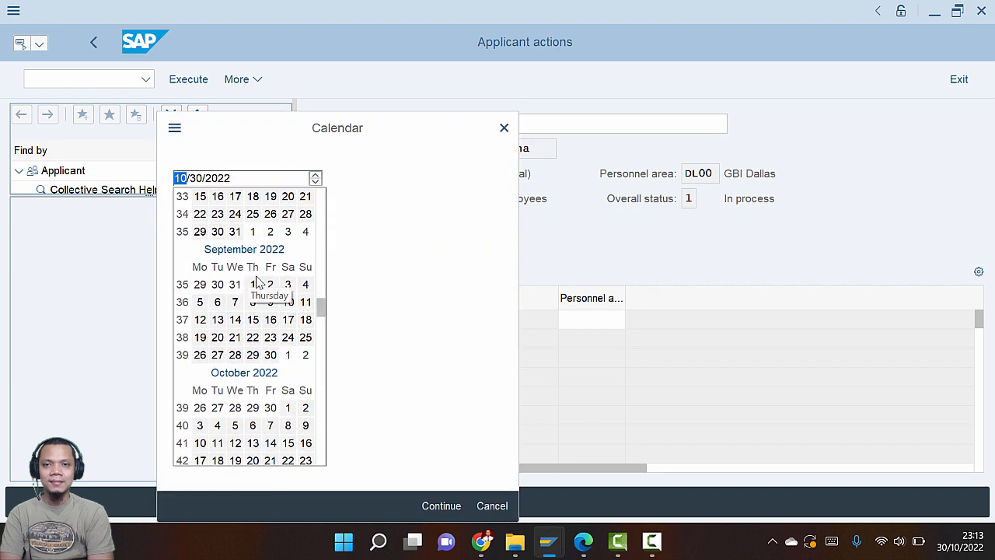
pyautogui.doubleClick(259, 284)
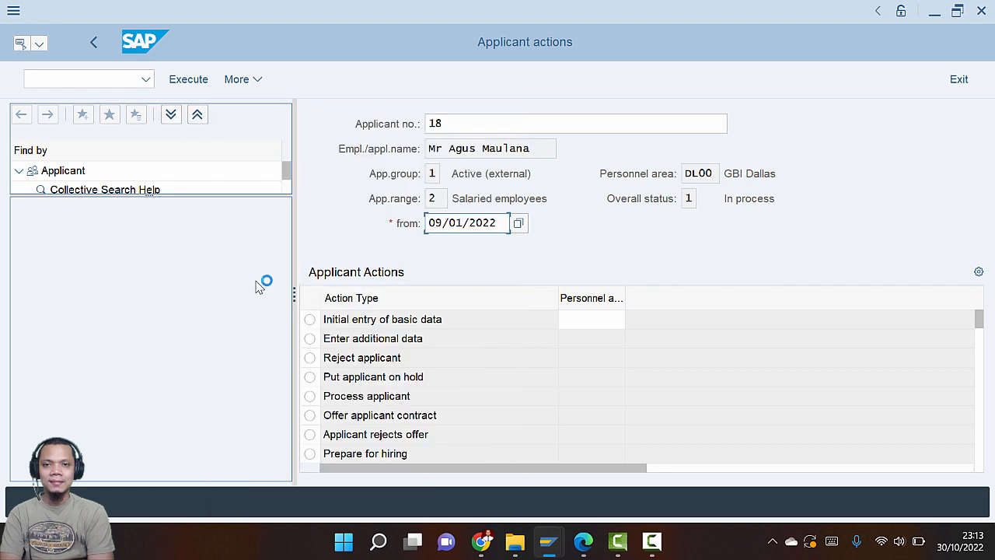
# Select the Prepare for hiring action and execute it
pyautogui.hotkey('alt', 'Tab')
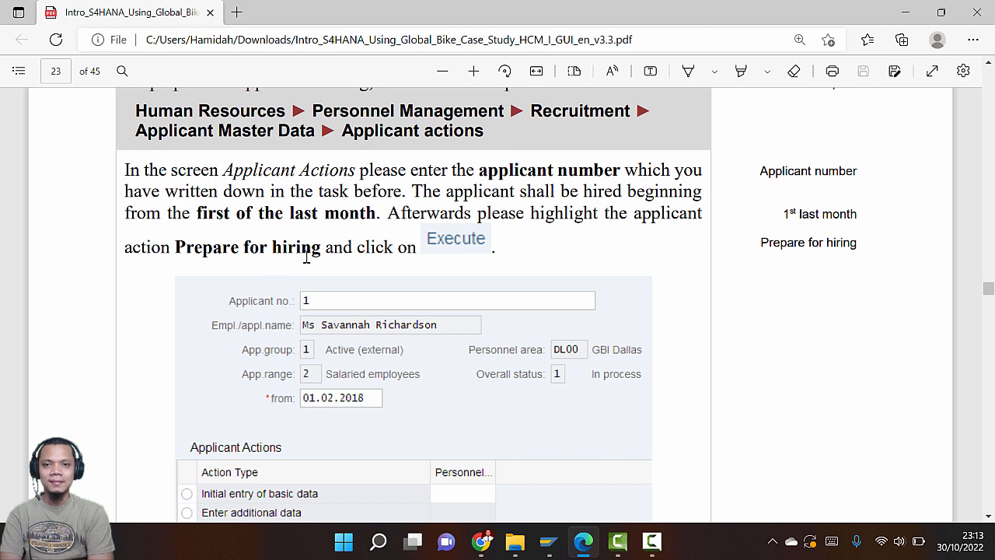
pyautogui.scroll(-5, 307, 257)
pyautogui.hotkey('alt', 'Tab')
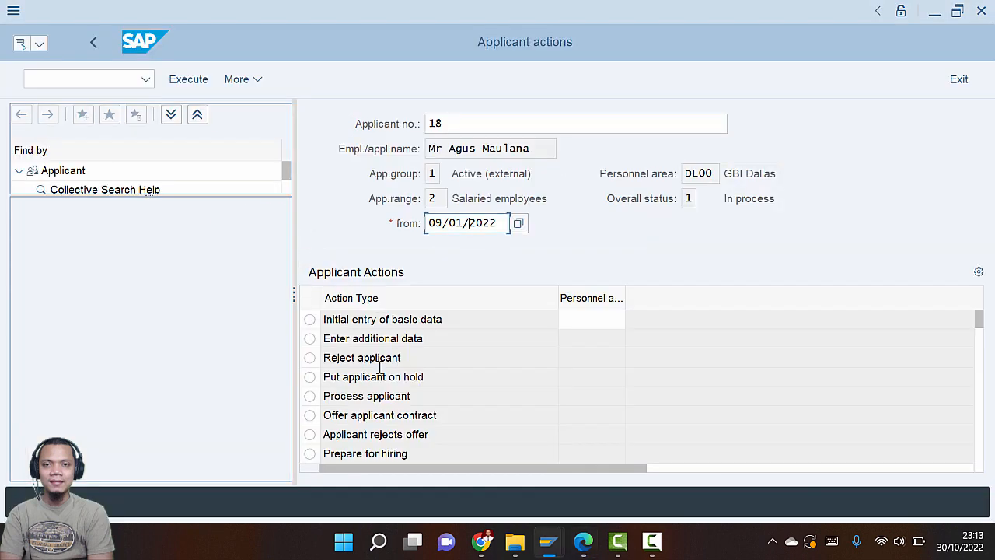
pyautogui.click(309, 454)
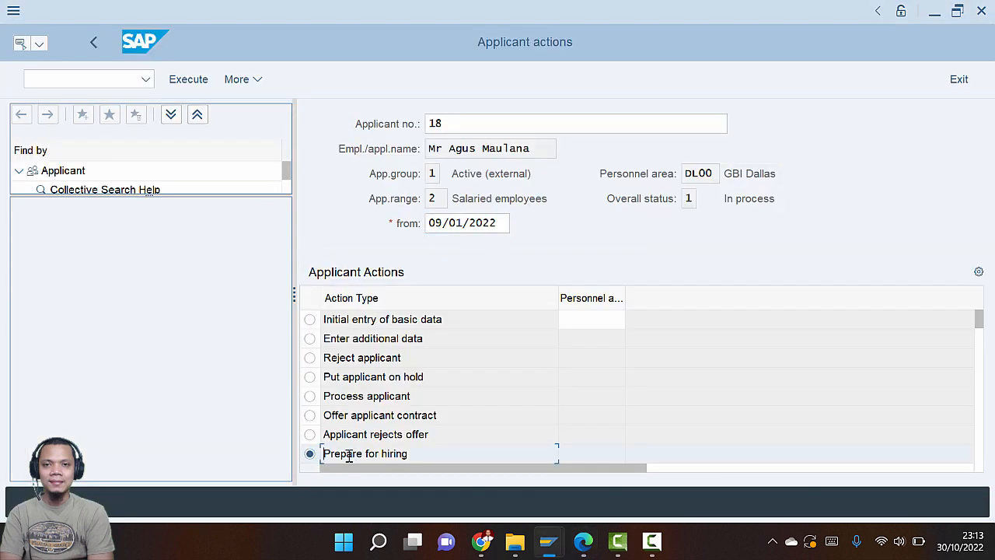
pyautogui.hotkey('alt', 'Tab')
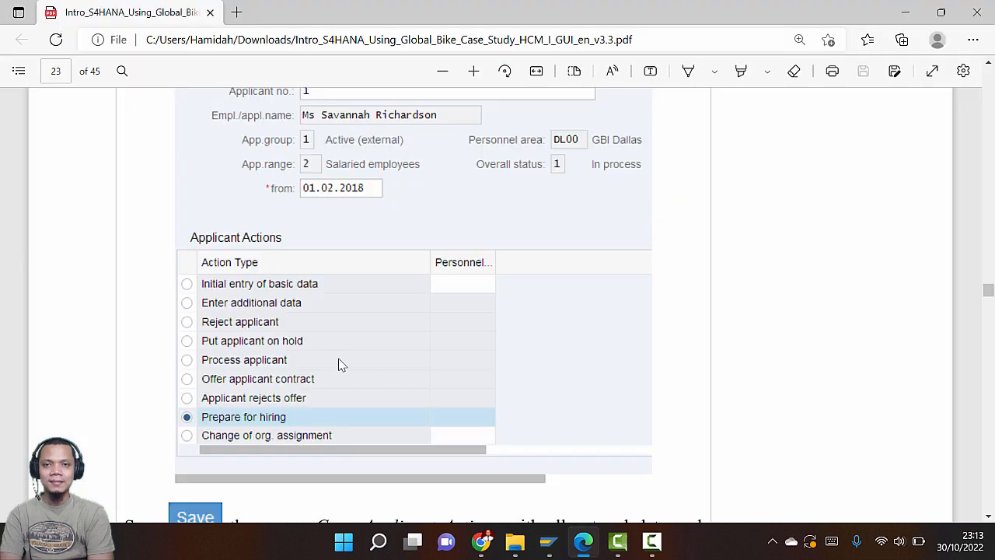
pyautogui.scroll(-2, 338, 365)
pyautogui.scroll(6, 342, 370)
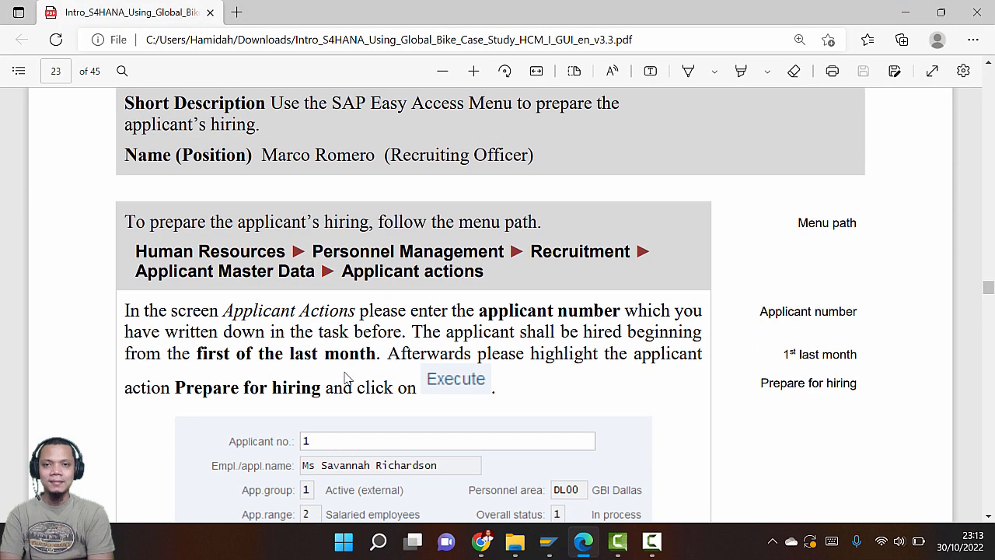
pyautogui.scroll(-2, 346, 379)
pyautogui.hotkey('alt', 'Tab')
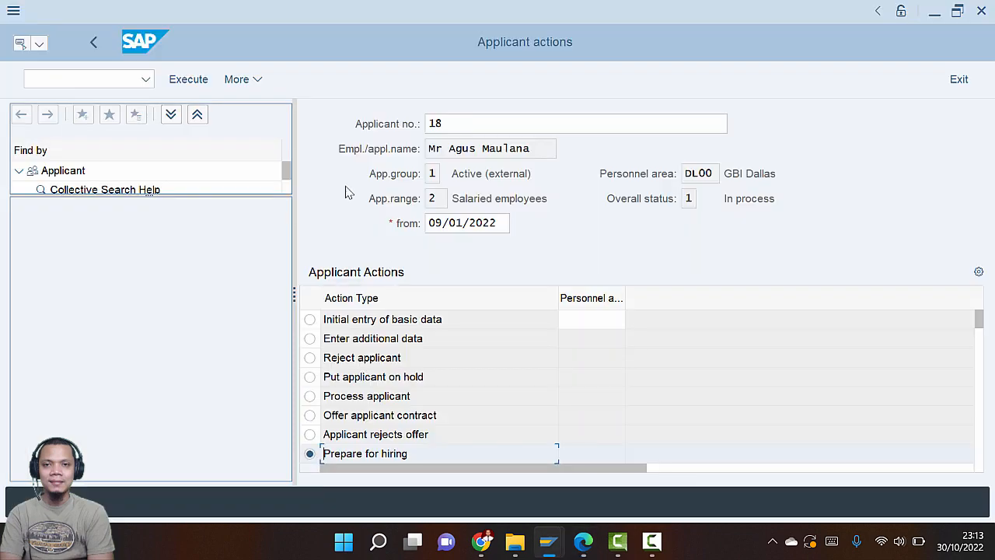
pyautogui.click(196, 81)
pyautogui.hotkey('alt', 'Tab')
pyautogui.scroll(-6, 373, 273)
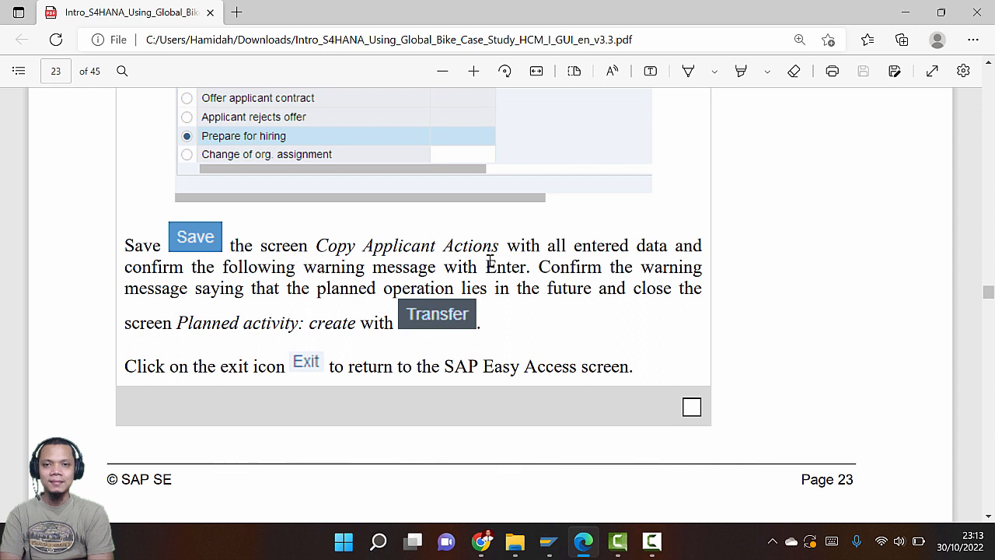
# Save the Prepare for hiring action and confirm the planned hiring-date activity
pyautogui.hotkey('alt', 'Tab')
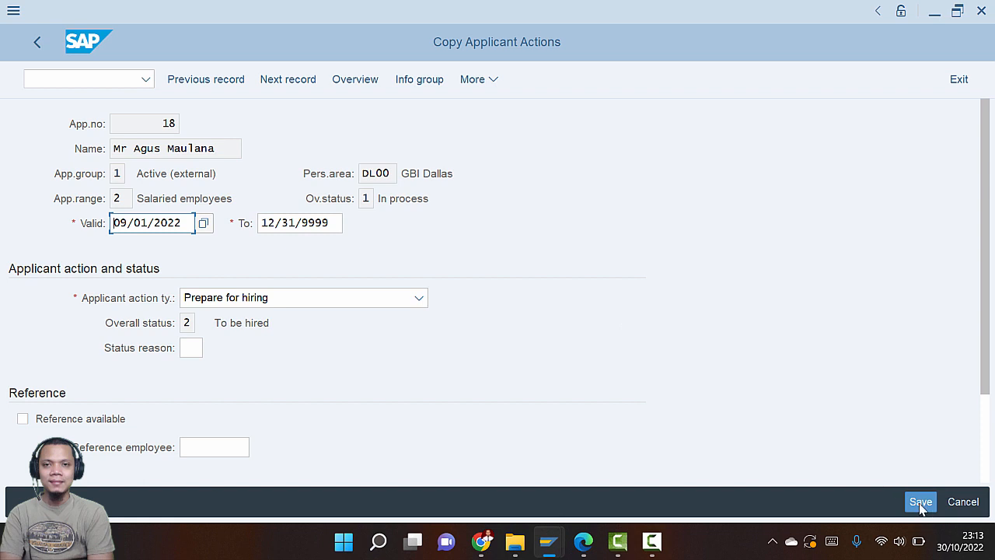
pyautogui.click(920, 502)
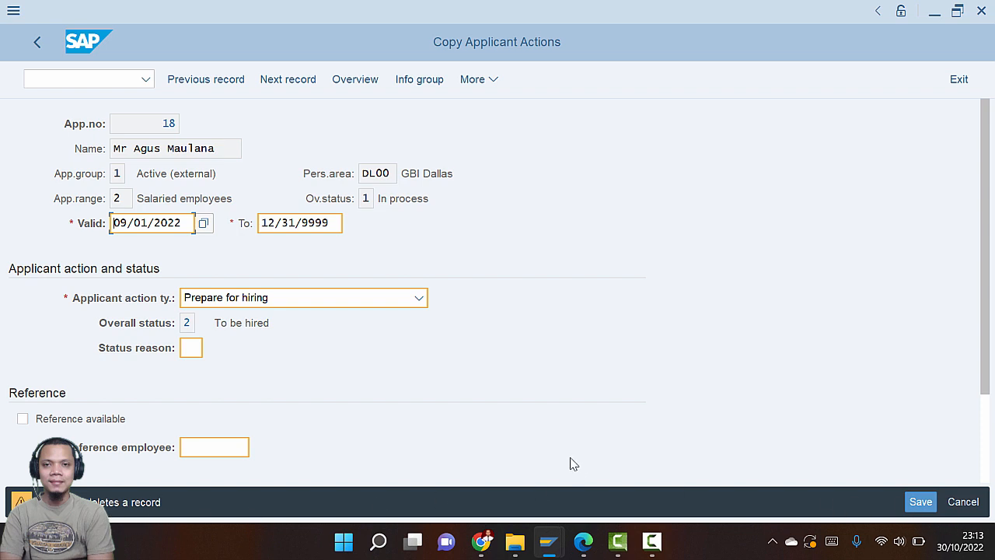
pyautogui.press('Return')
pyautogui.hotkey('alt', 'Tab')
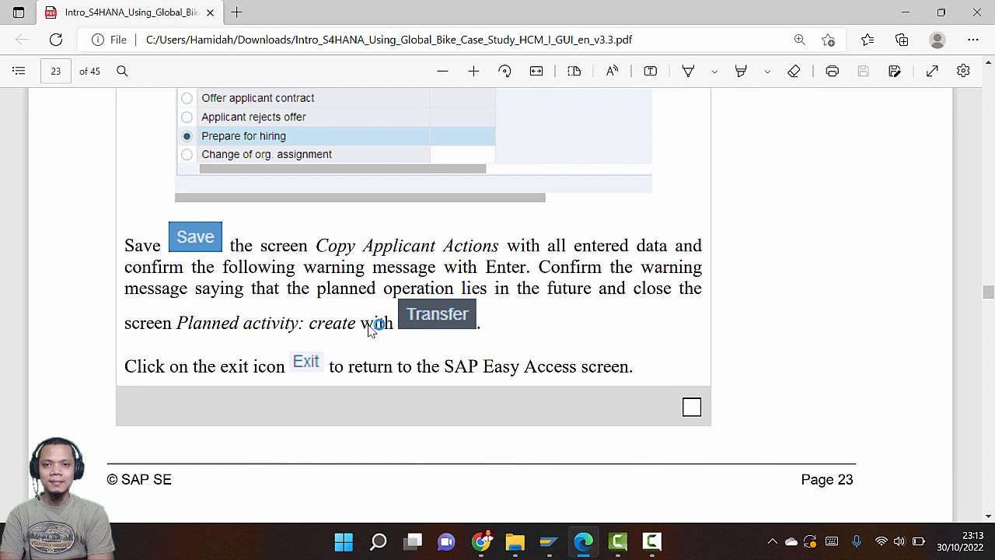
pyautogui.hotkey('alt', 'Tab')
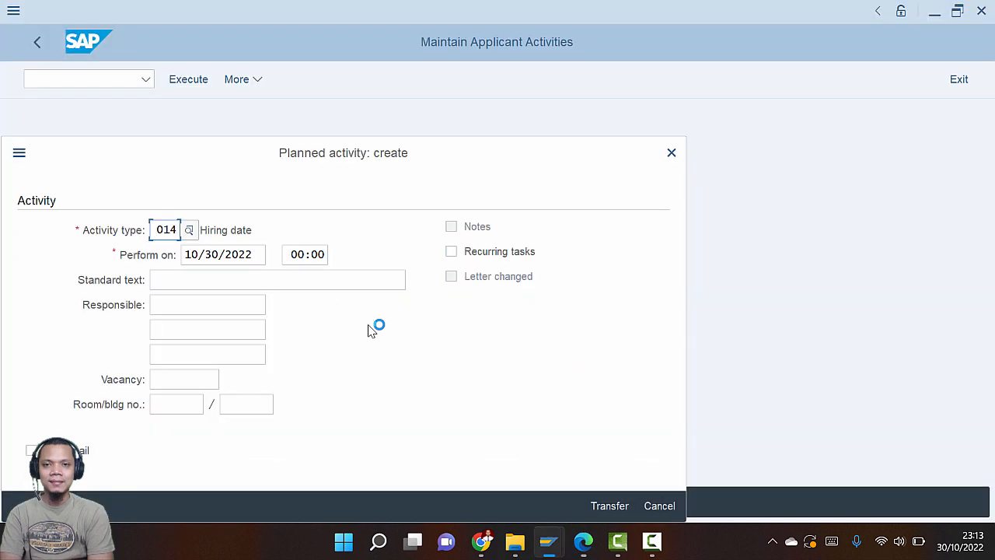
pyautogui.hotkey('alt', 'Tab')
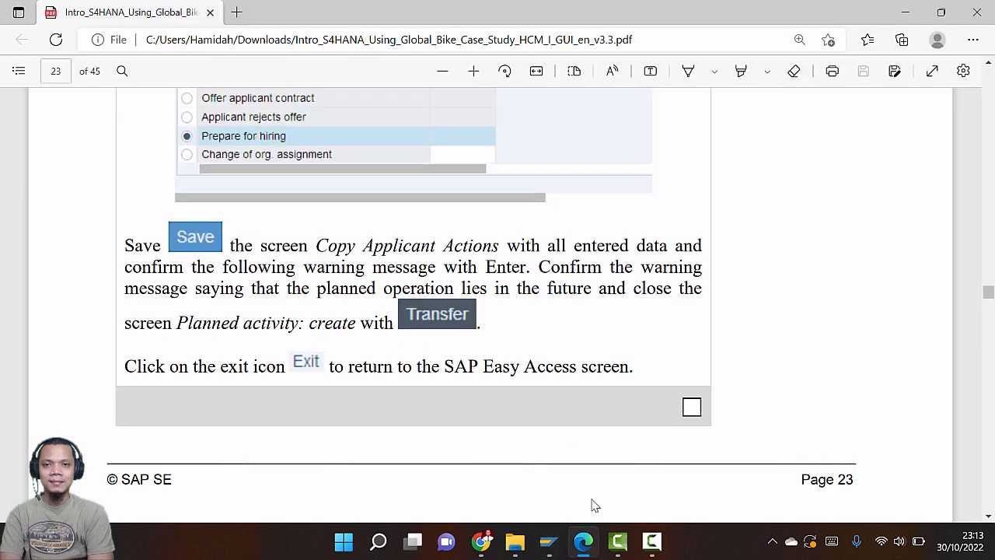
pyautogui.hotkey('alt', 'Tab')
pyautogui.click(603, 502)
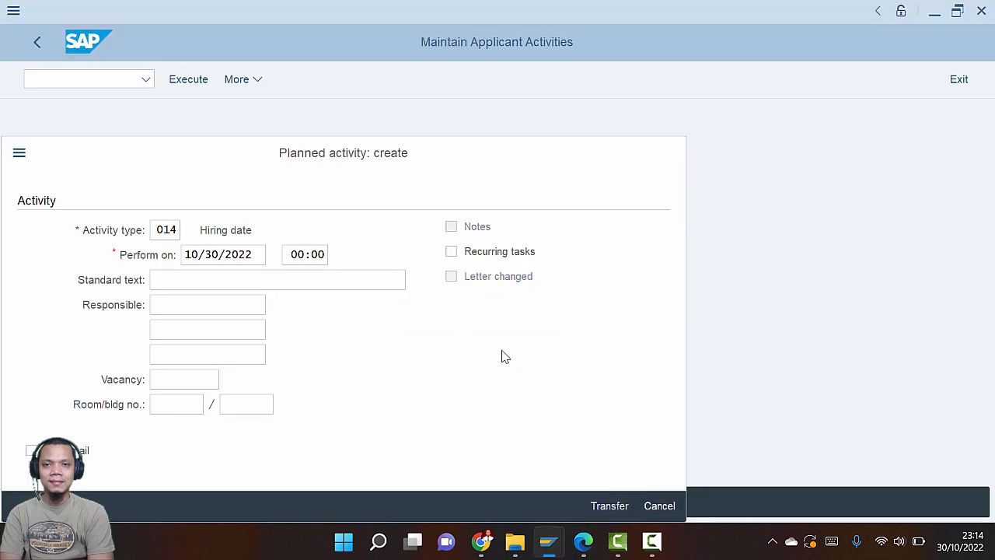
# Scroll the guide to page 24, Step 9: Hiring Applicant
pyautogui.hotkey('alt', 'Tab')
pyautogui.scroll(-5, 497, 357)
pyautogui.scroll(3, 497, 377)
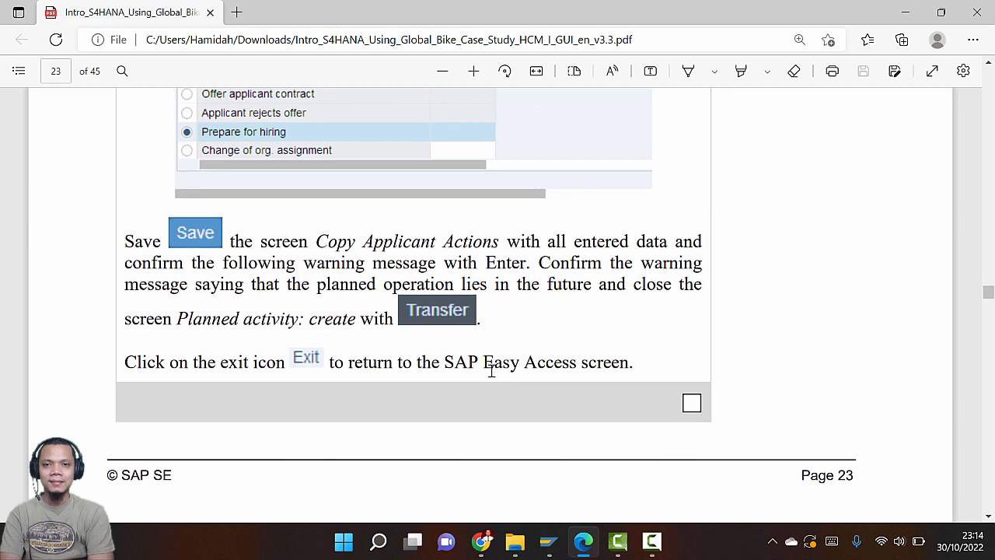
pyautogui.scroll(-6, 494, 375)
pyautogui.scroll(-3, 490, 377)
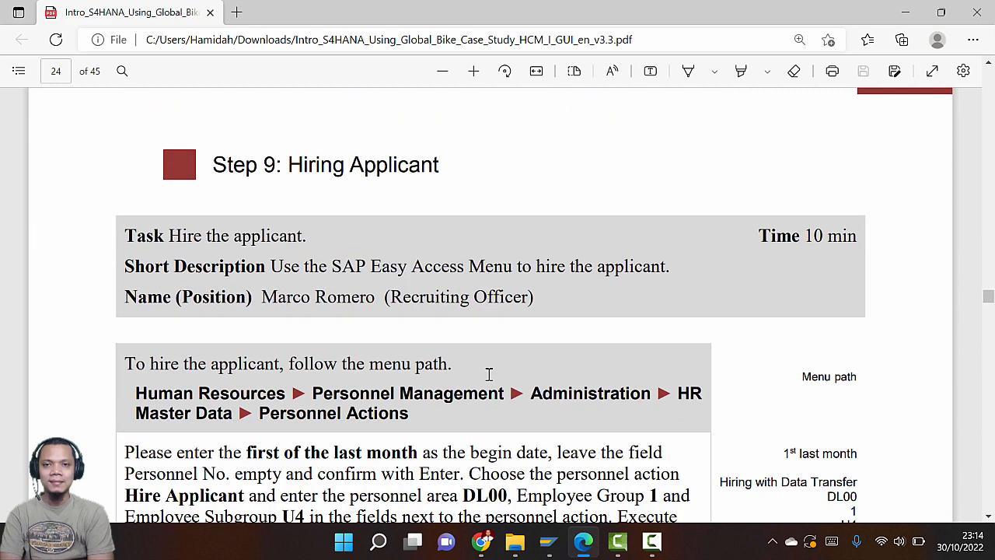
# Exit the Applicant actions screen
pyautogui.hotkey('alt', 'Tab')
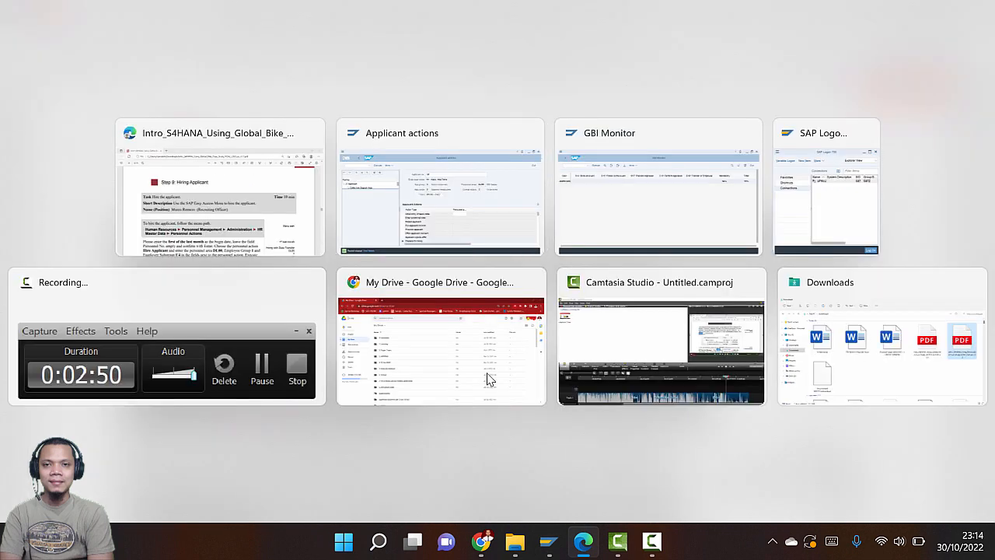
pyautogui.click(959, 79)
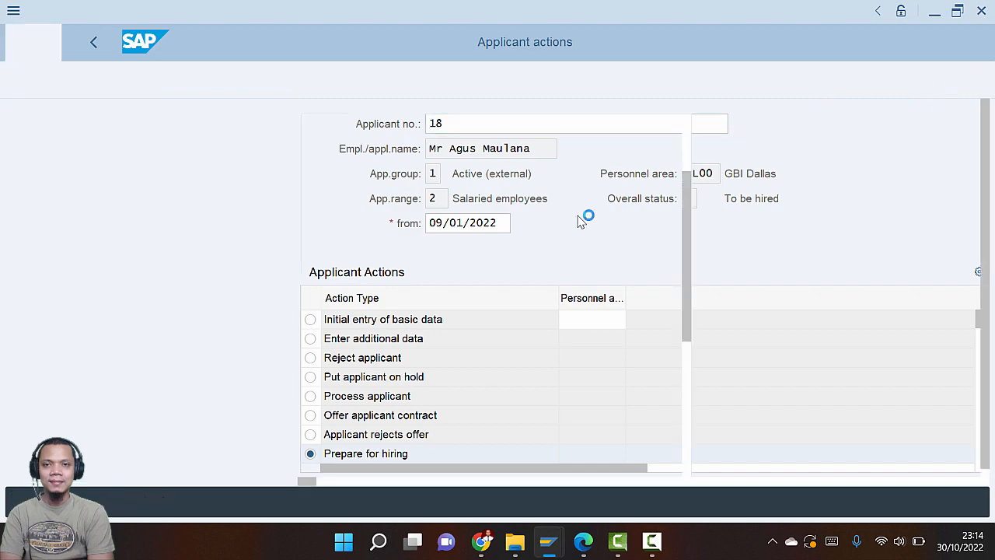
pyautogui.hotkey('alt', 'Tab')
pyautogui.scroll(-3, 518, 248)
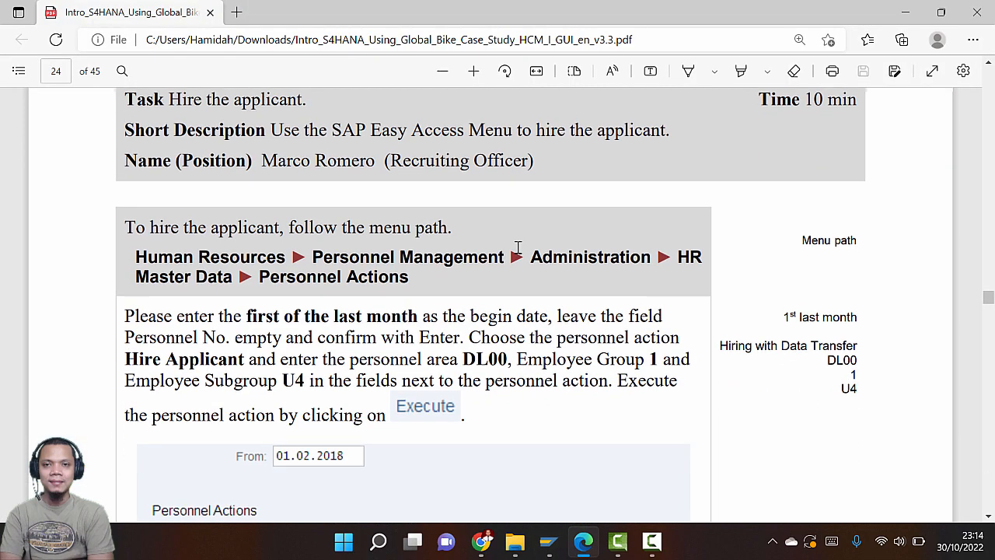
pyautogui.scroll(3, 518, 247)
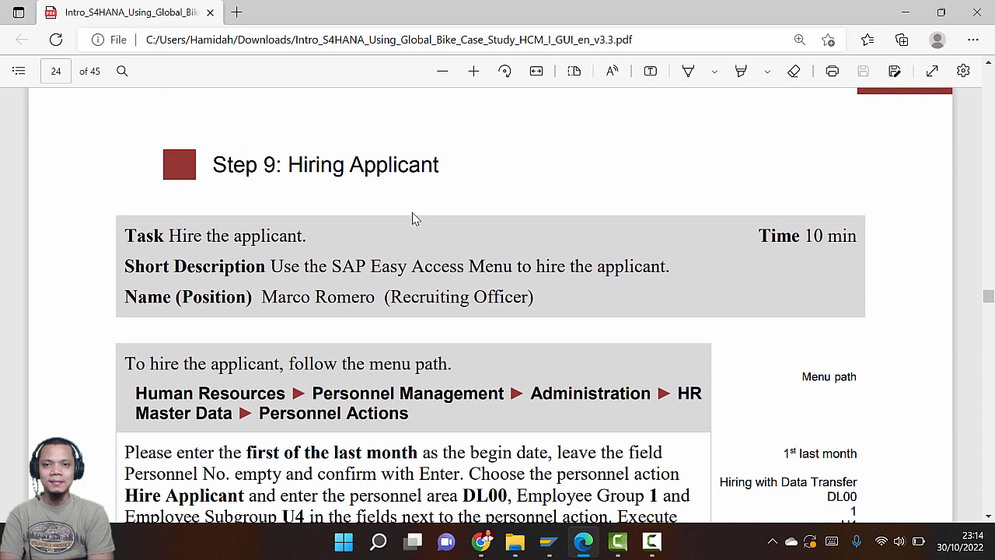
pyautogui.scroll(-5, 413, 214)
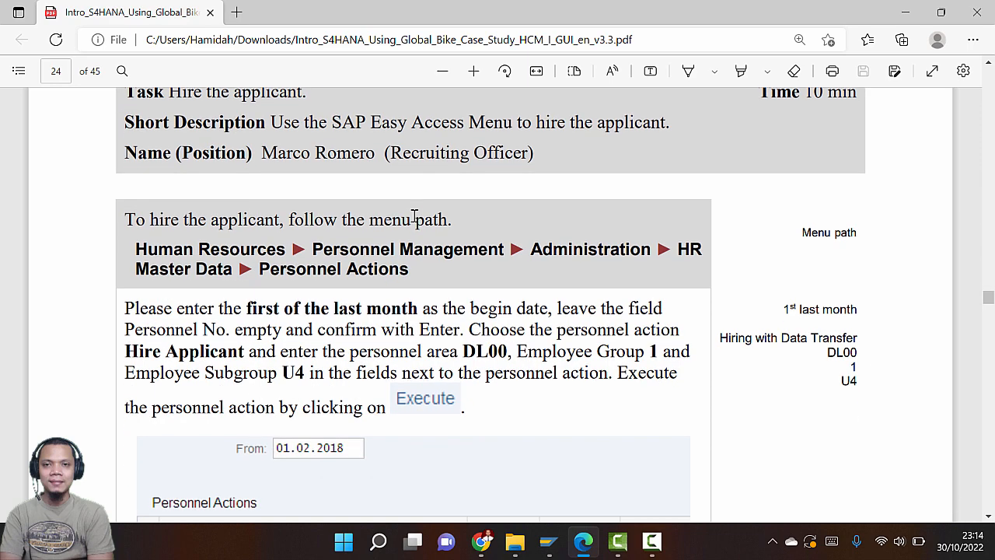
# Collapse Recruitment, expand Administration > HR Master Data and open Personnel Actions
pyautogui.hotkey('alt', 'Tab')
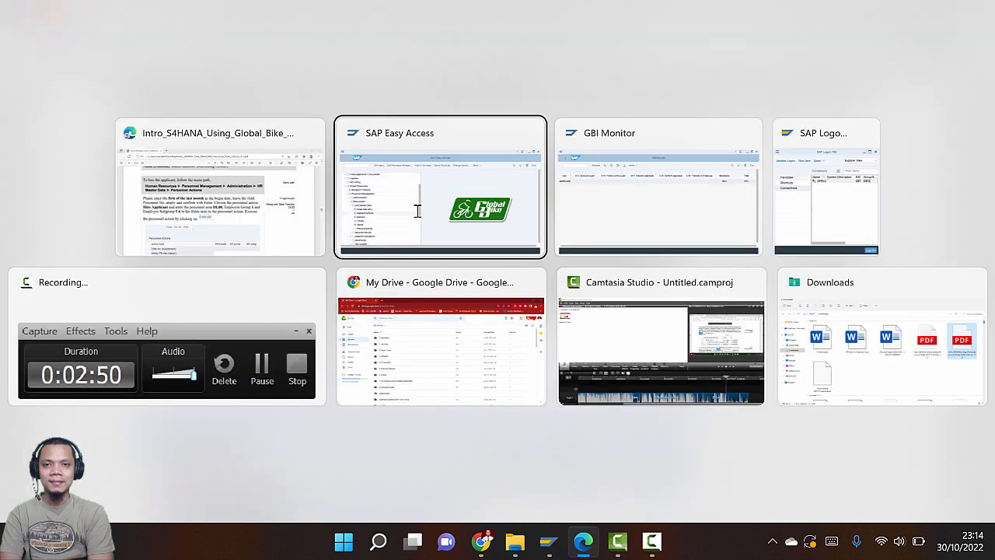
pyautogui.hotkey('alt', 'Tab')
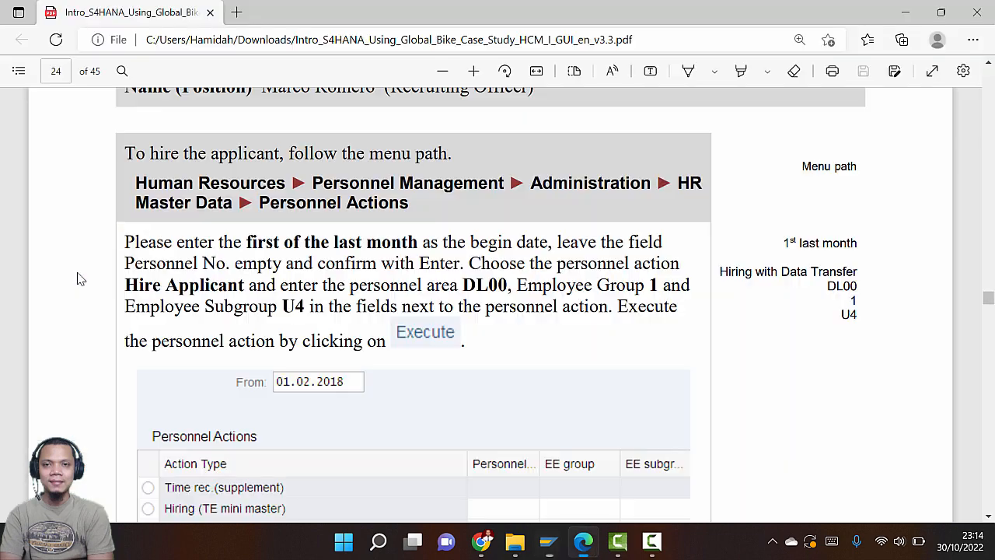
pyautogui.hotkey('alt', 'Tab')
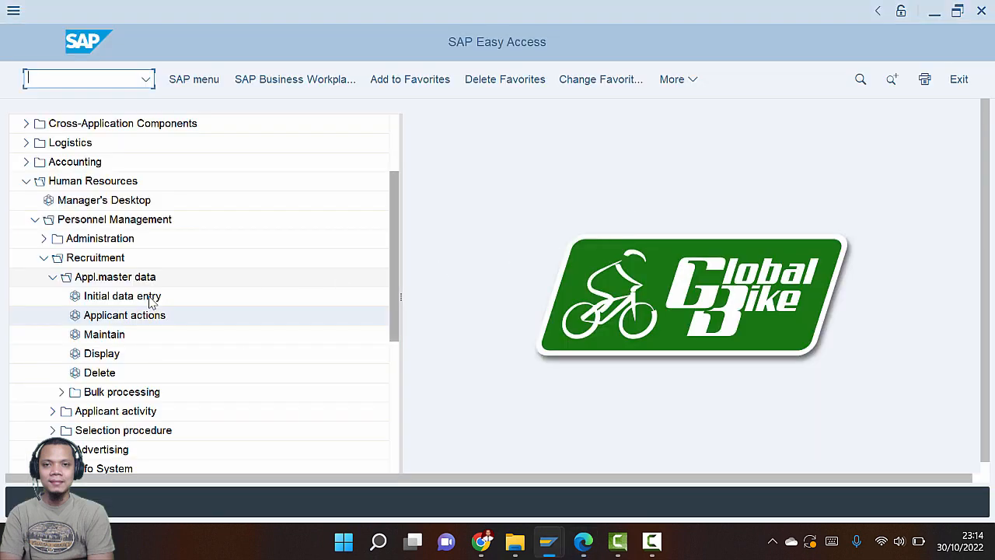
pyautogui.click(52, 277)
pyautogui.click(43, 257)
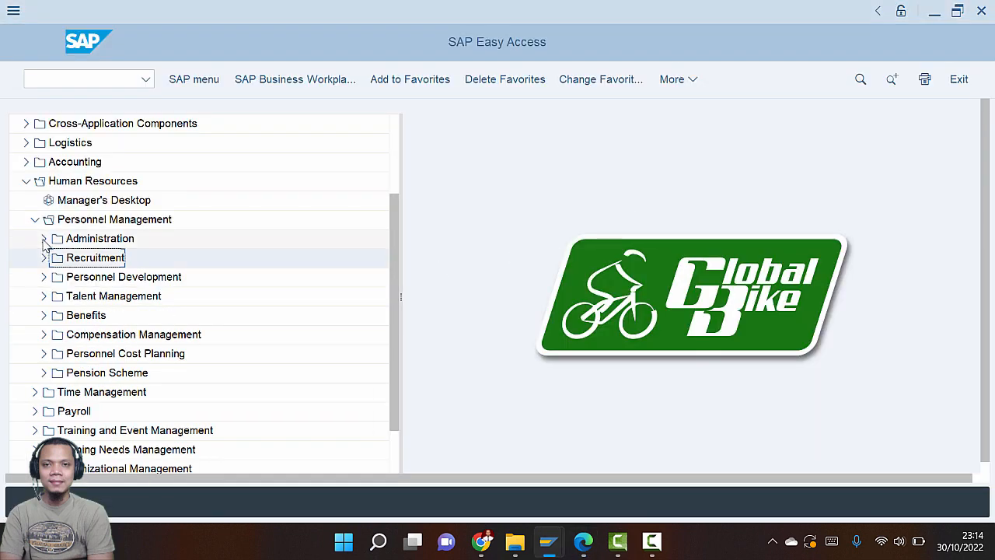
pyautogui.click(43, 238)
pyautogui.click(52, 257)
pyautogui.hotkey('alt', 'Tab')
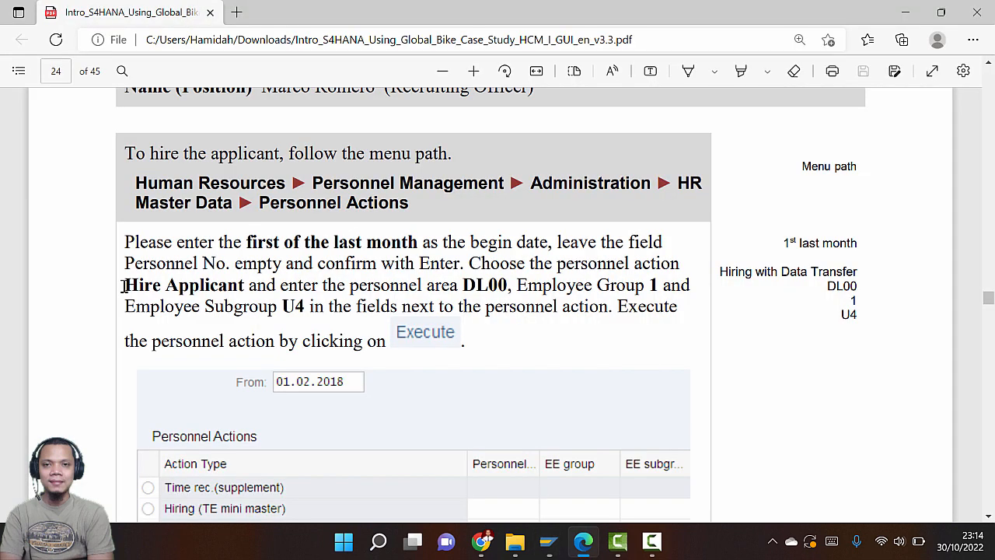
pyautogui.hotkey('alt', 'Tab')
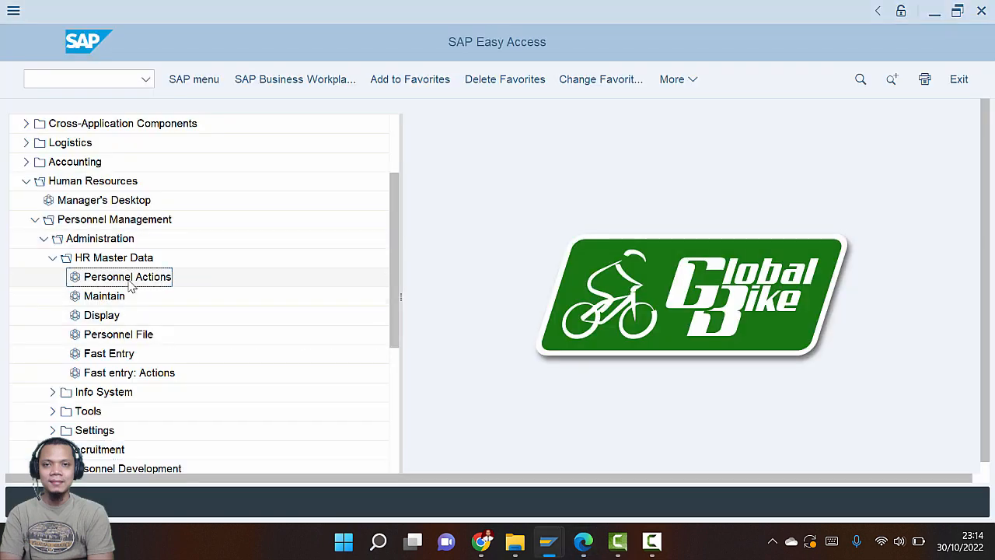
pyautogui.hotkey('alt', 'Tab')
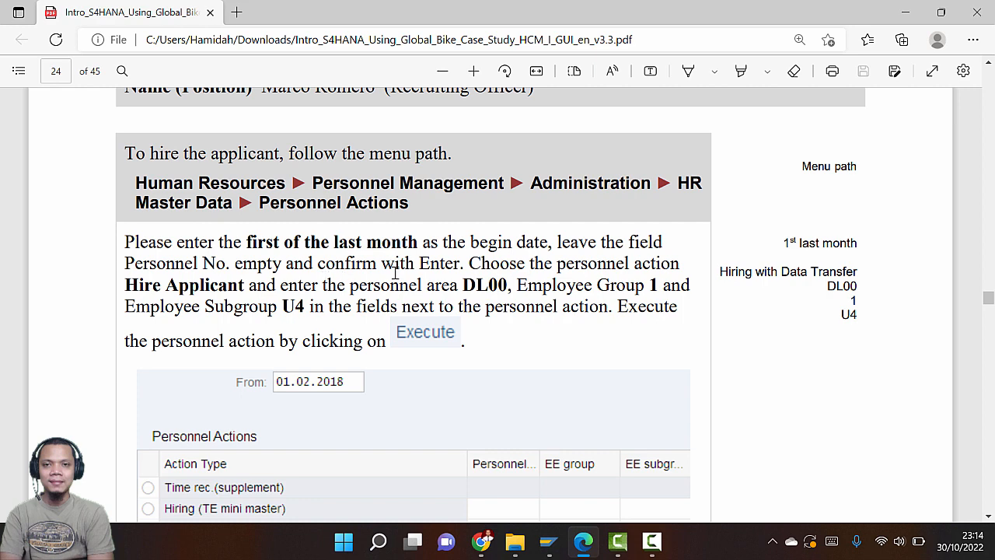
pyautogui.hotkey('alt', 'Tab')
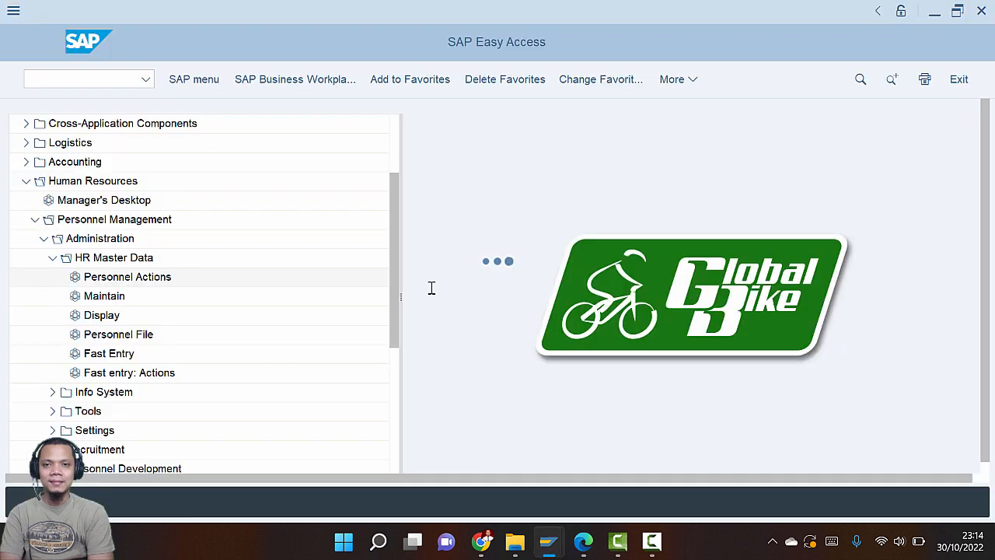
pyautogui.hotkey('alt', 'Tab')
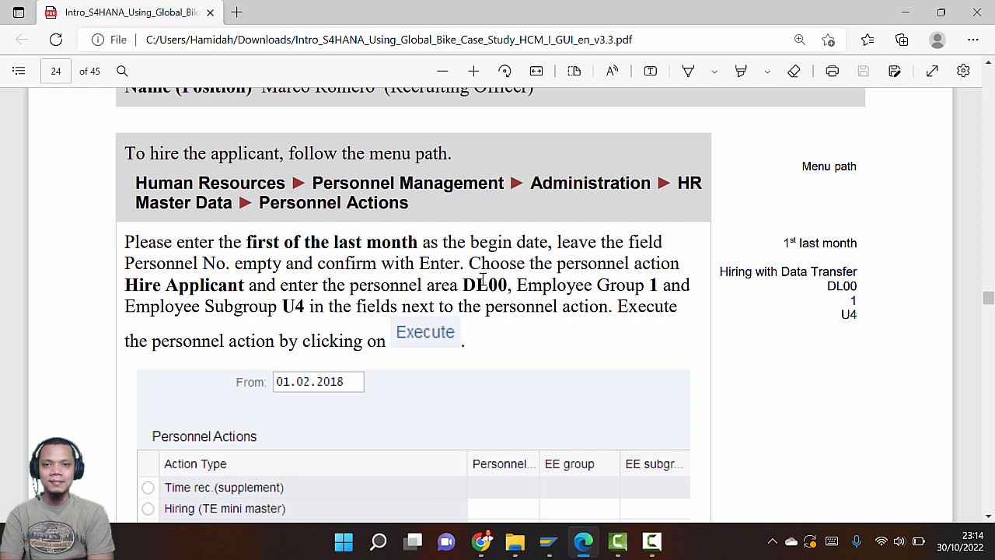
pyautogui.hotkey('alt', 'Tab')
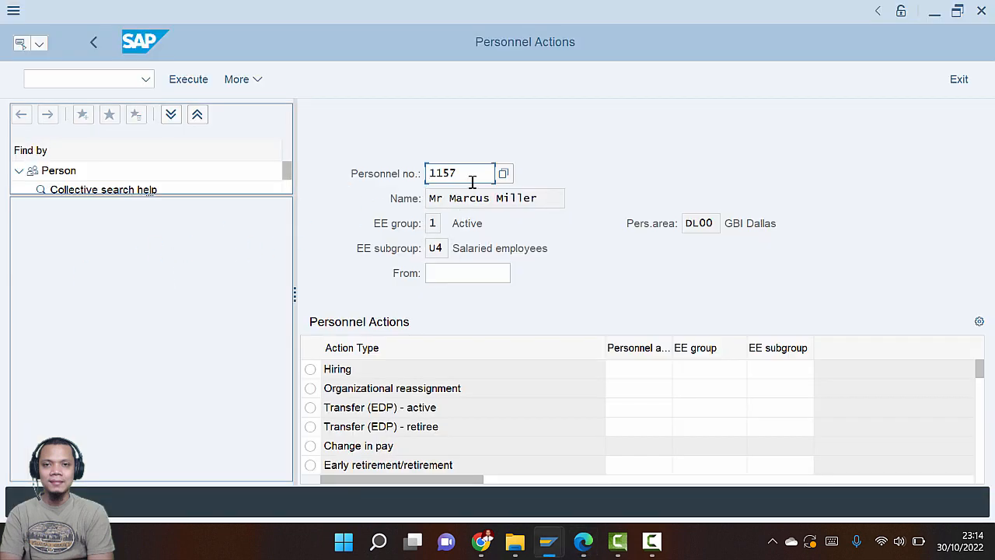
# Clear the prefilled personnel number 1157 and confirm a From date of 09/01/2022 from the calendar
pyautogui.moveTo(471, 173); pyautogui.dragTo(412, 173)
pyautogui.press('BackSpace')
pyautogui.click(447, 274)
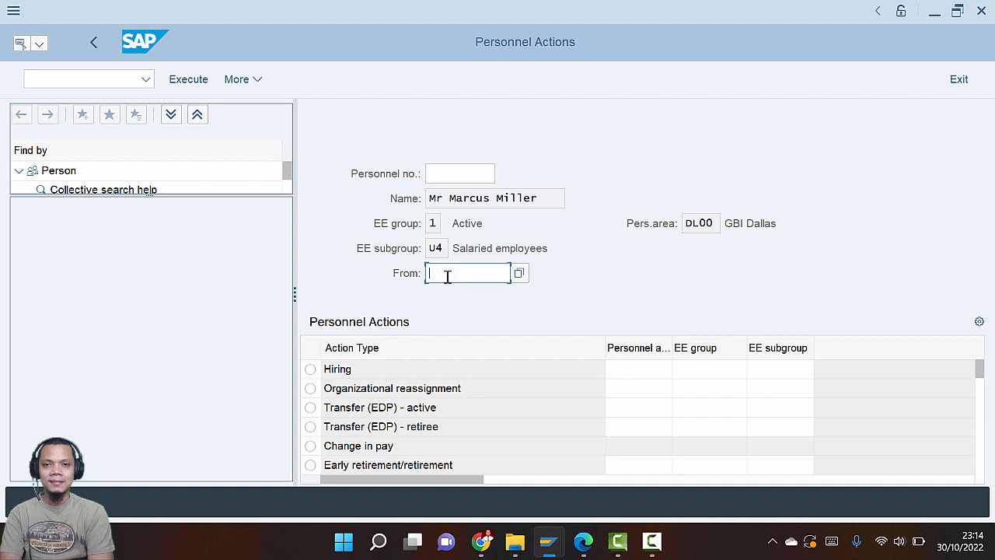
pyautogui.hotkey('alt', 'Tab')
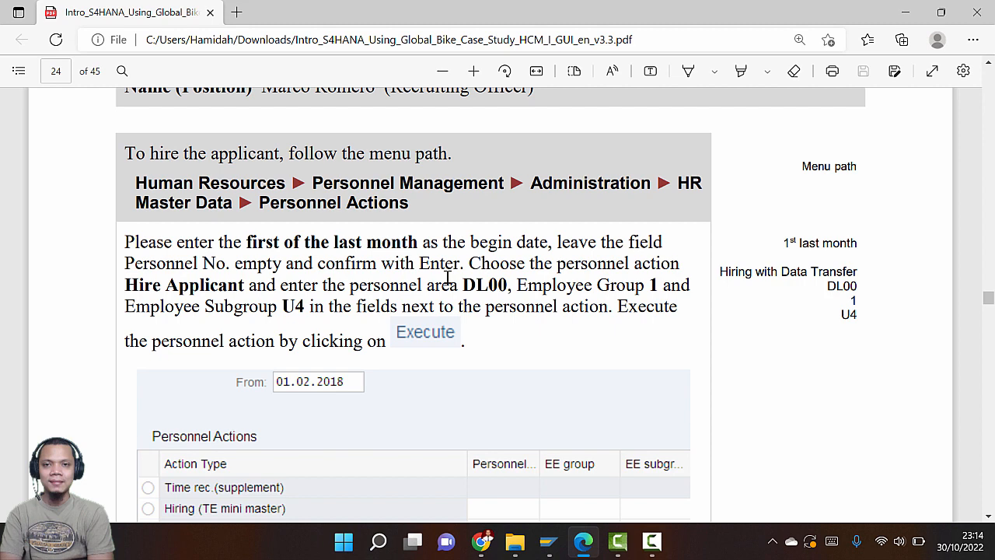
pyautogui.hotkey('alt', 'Tab')
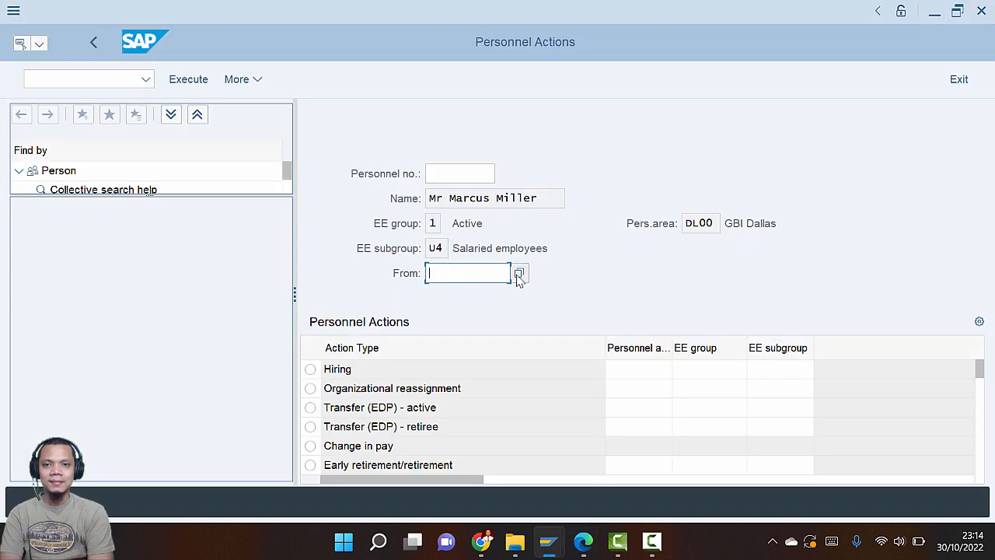
pyautogui.click(504, 275)
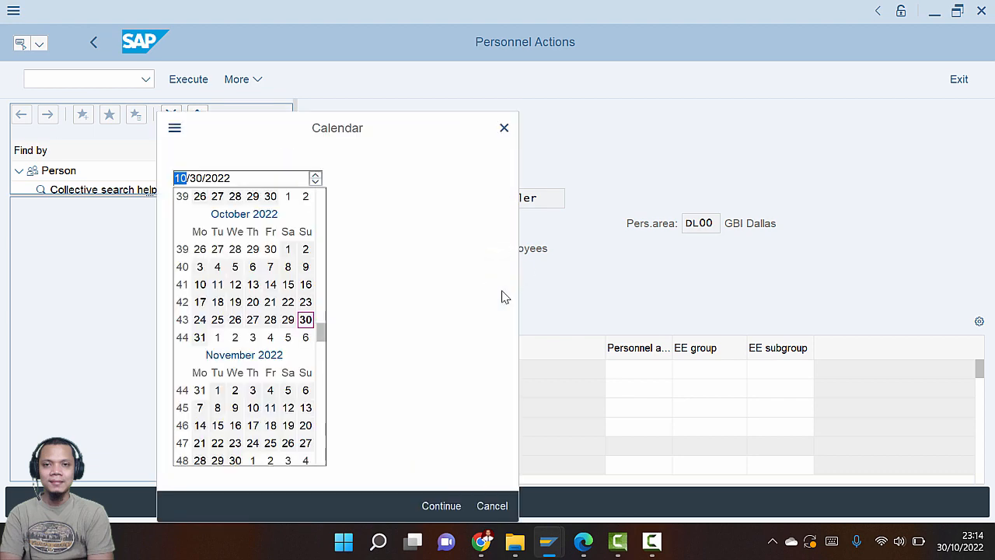
pyautogui.scroll(3, 271, 285)
pyautogui.doubleClick(254, 285)
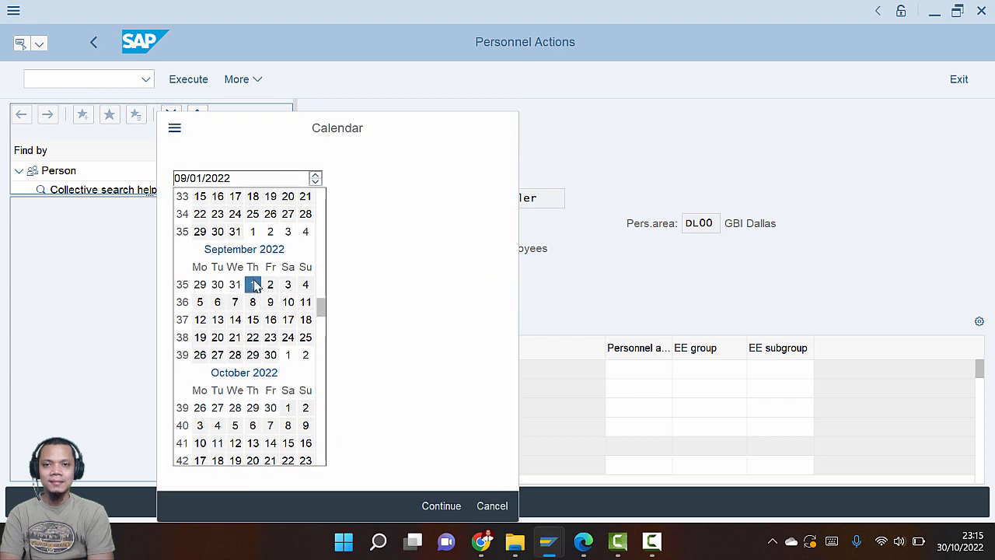
pyautogui.hotkey('alt', 'Tab')
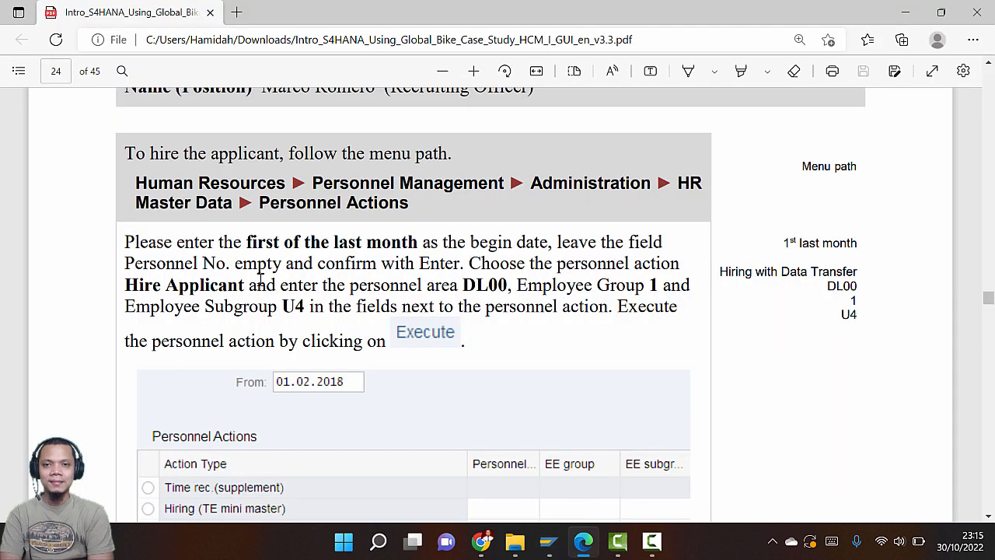
pyautogui.hotkey('alt', 'Tab')
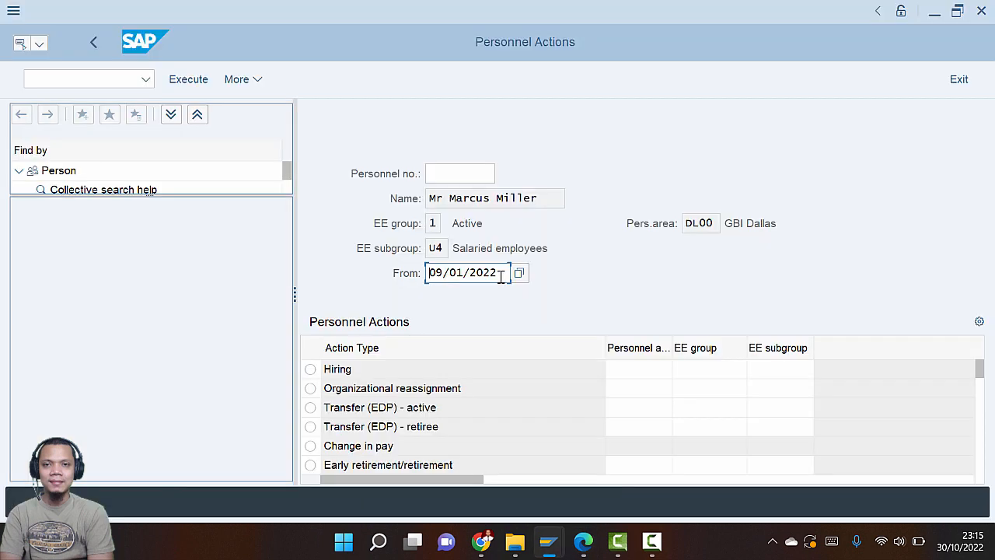
pyautogui.press('Return')
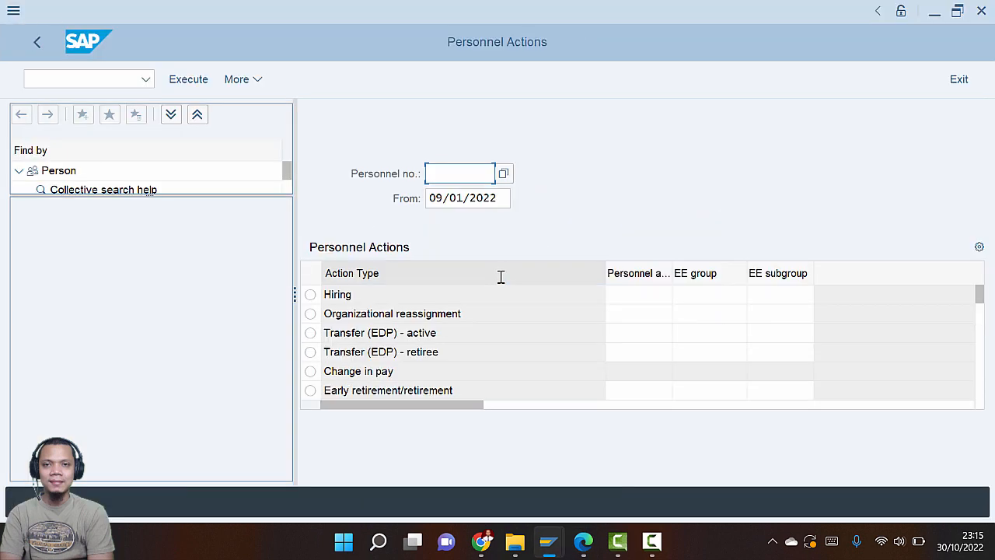
pyautogui.hotkey('alt', 'Tab')
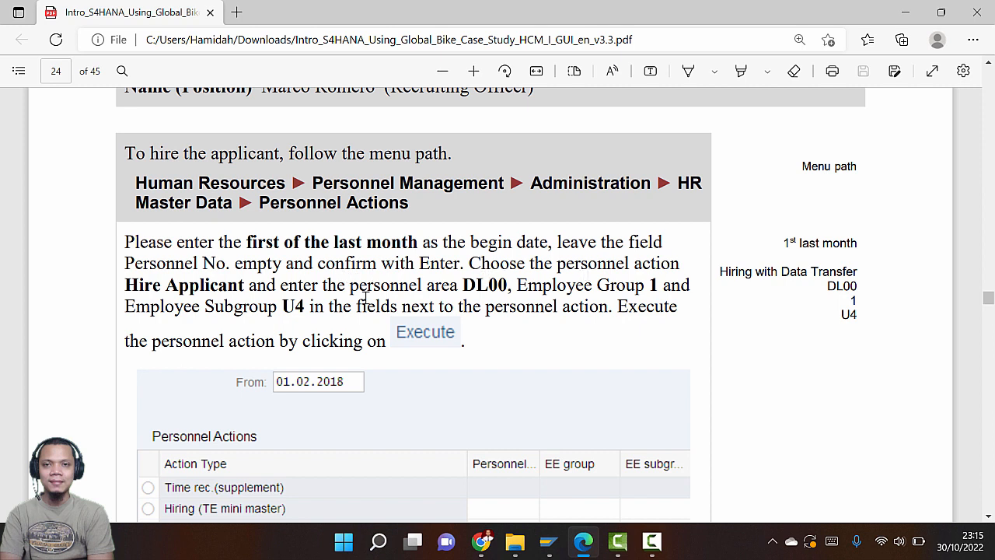
# Select the Hire applicant personnel action
pyautogui.hotkey('alt', 'Tab')
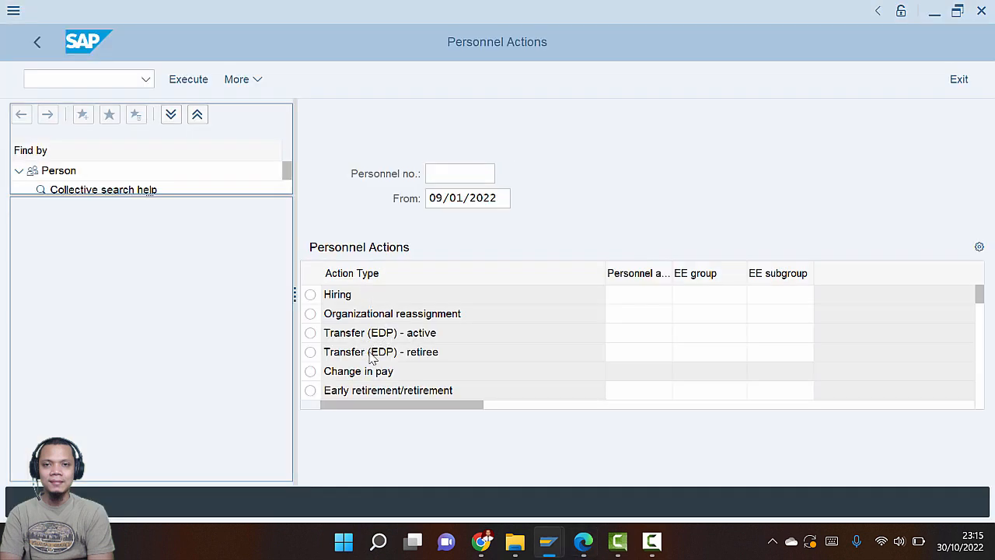
pyautogui.scroll(-1, 372, 356)
pyautogui.scroll(-1, 372, 356)
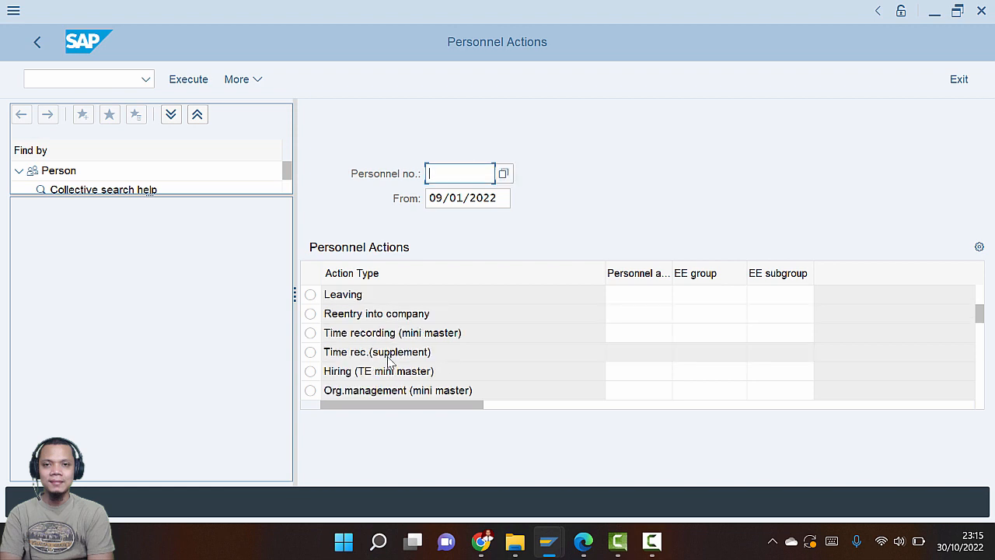
pyautogui.scroll(-1, 389, 362)
pyautogui.click(310, 371)
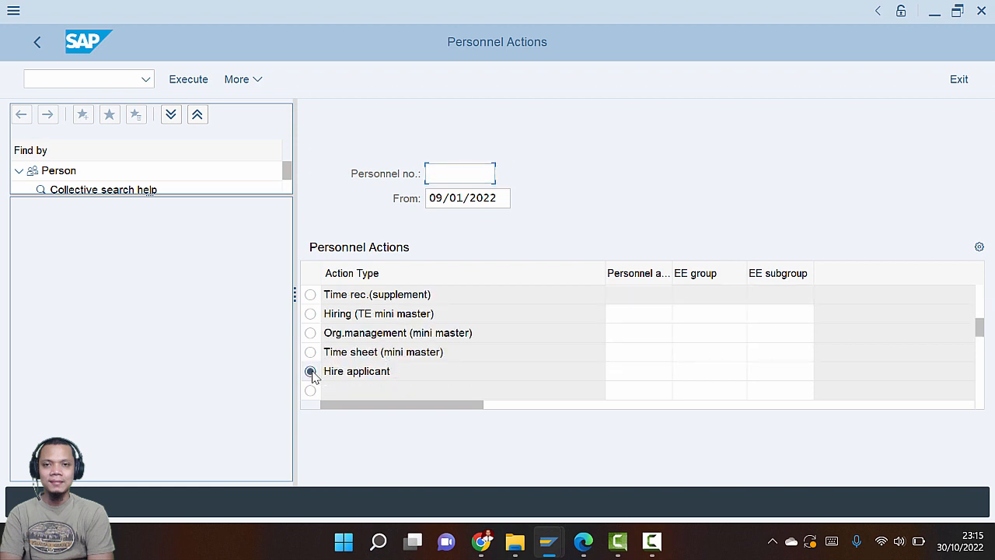
pyautogui.hotkey('alt', 'Tab')
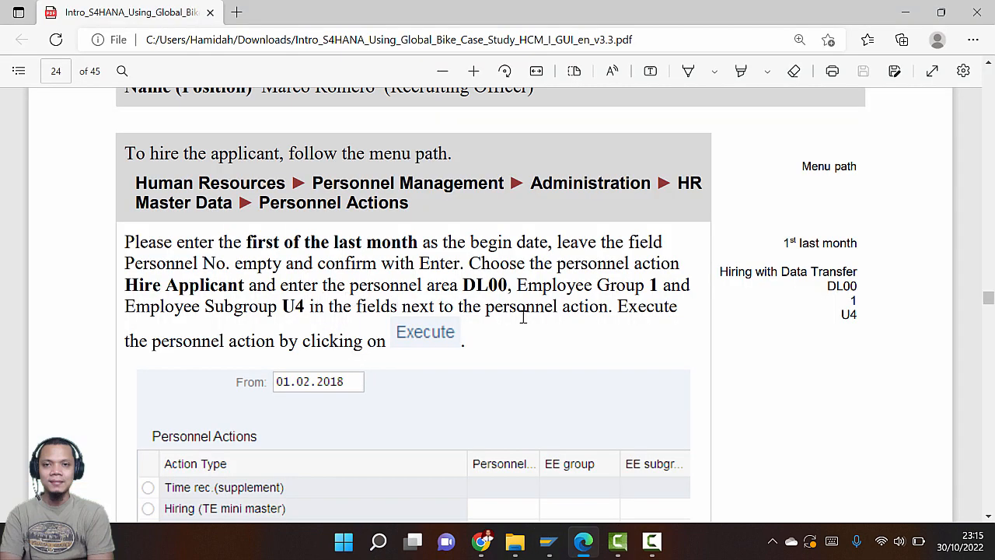
pyautogui.hotkey('alt', 'Tab')
# Enter personnel area DL00, employee group 1 and subgroup U4, then execute the action
pyautogui.click(632, 376)
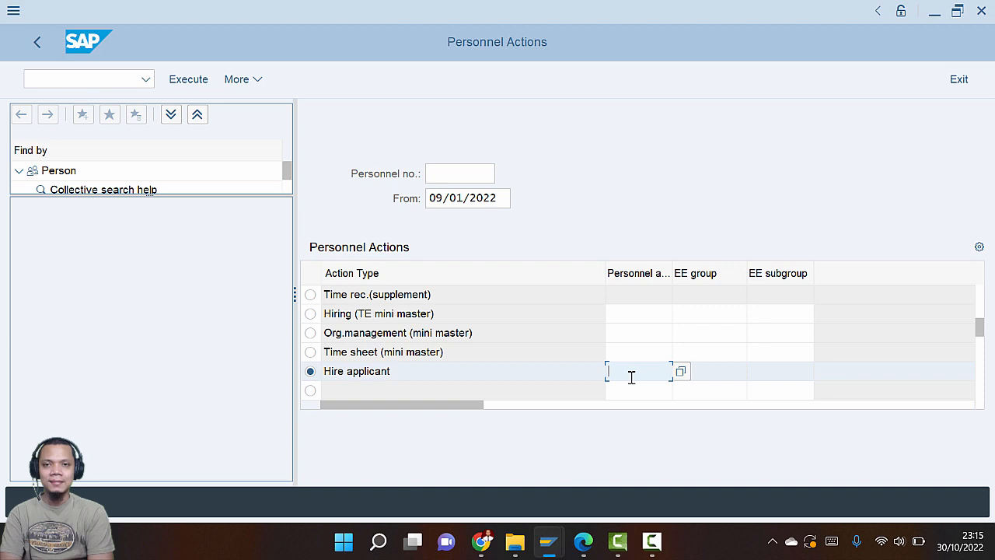
pyautogui.write('DL00')
pyautogui.press('Tab')
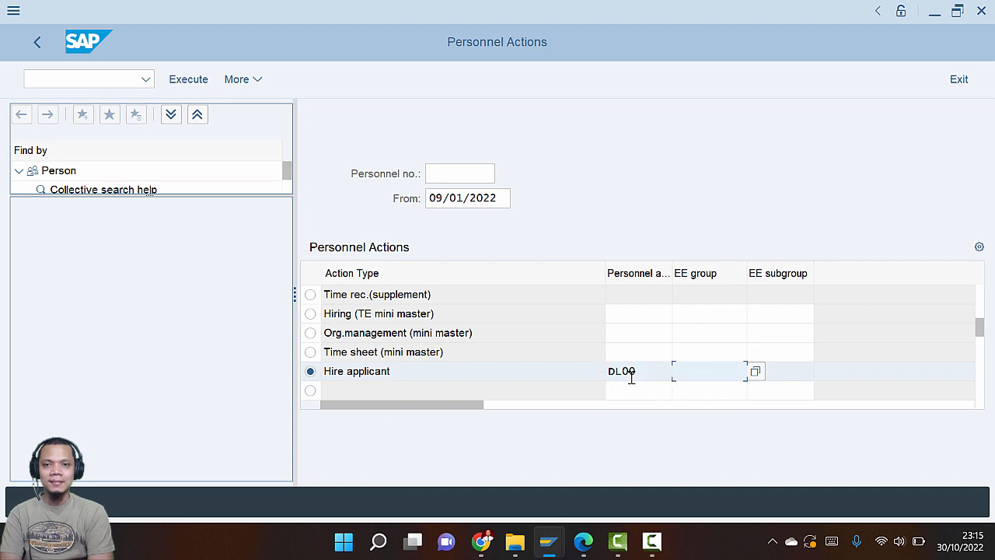
pyautogui.hotkey('alt', 'Tab')
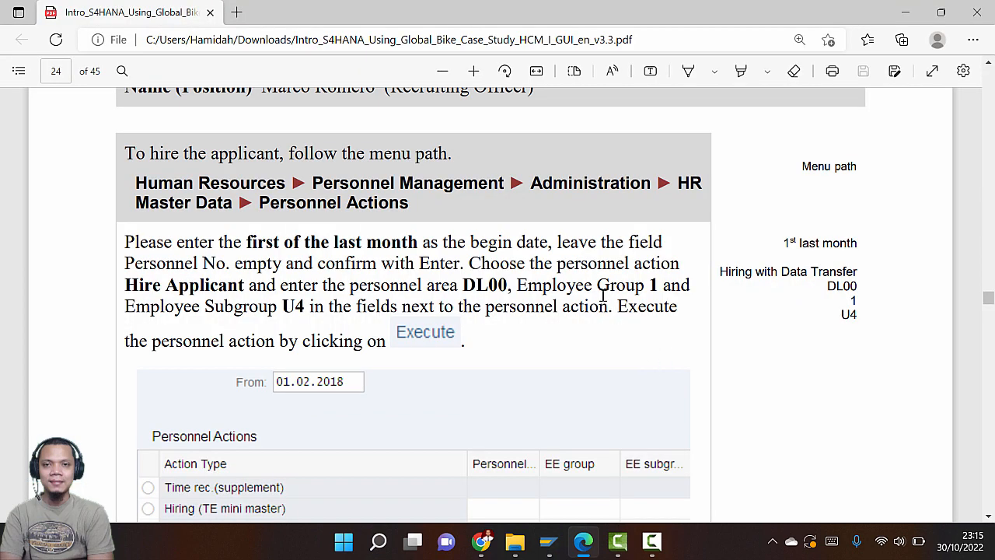
pyautogui.hotkey('alt', 'Tab')
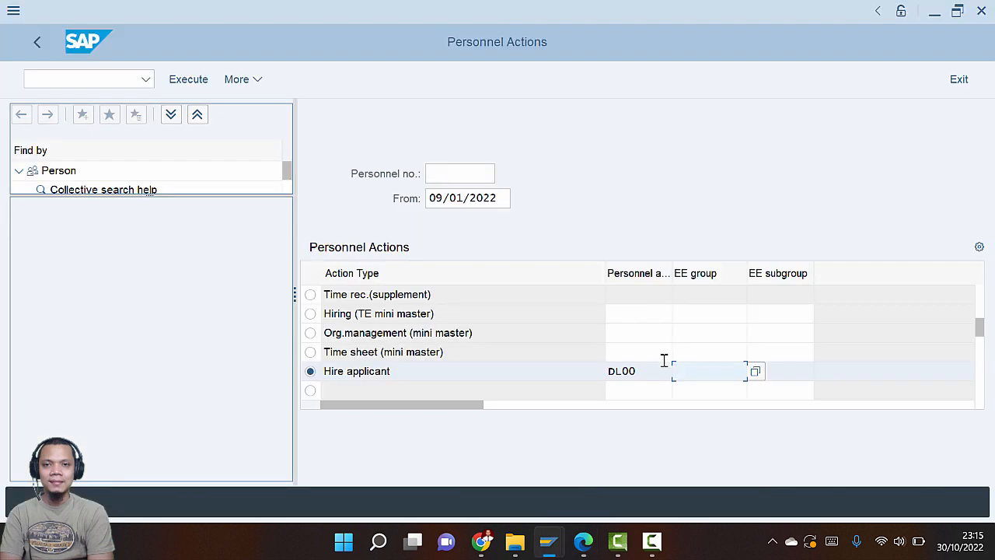
pyautogui.write('1')
pyautogui.press('Tab')
pyautogui.hotkey('alt', 'Tab')
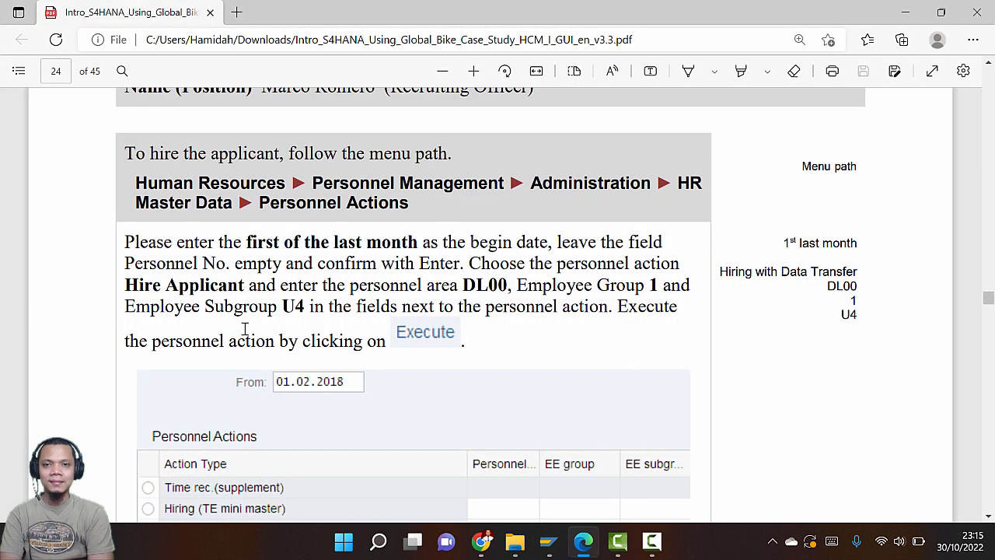
pyautogui.hotkey('alt', 'Tab')
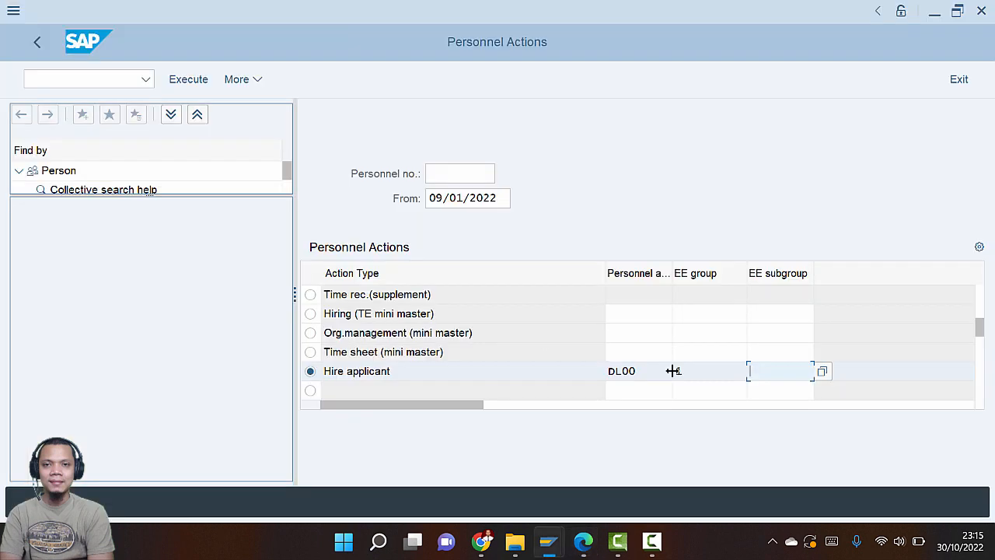
pyautogui.write('u4')
pyautogui.hotkey('alt', 'Tab')
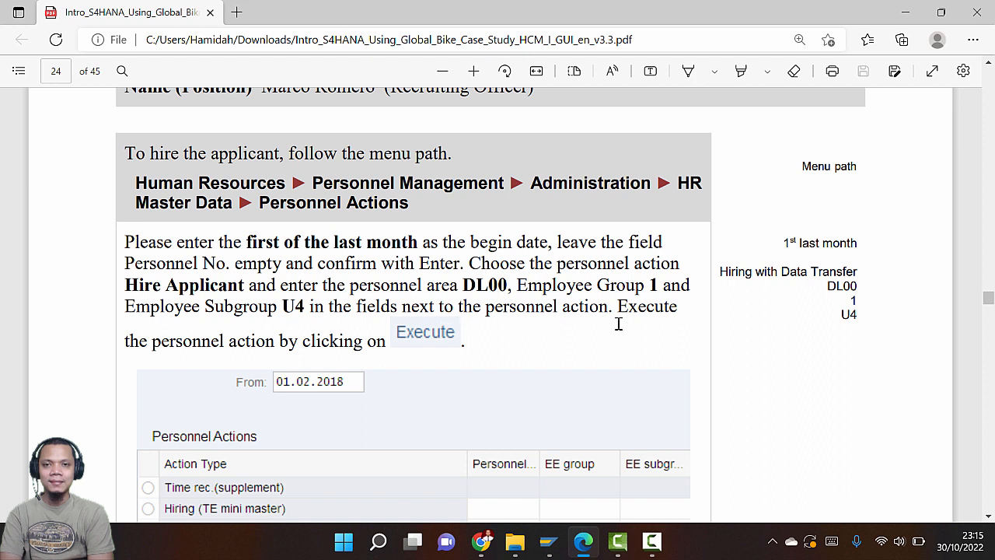
pyautogui.hotkey('alt', 'Tab')
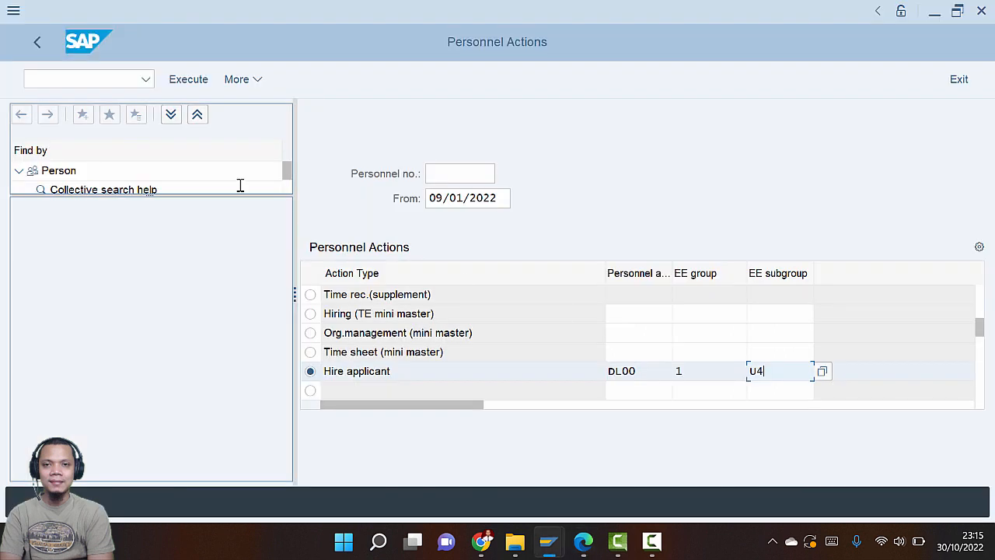
pyautogui.click(189, 80)
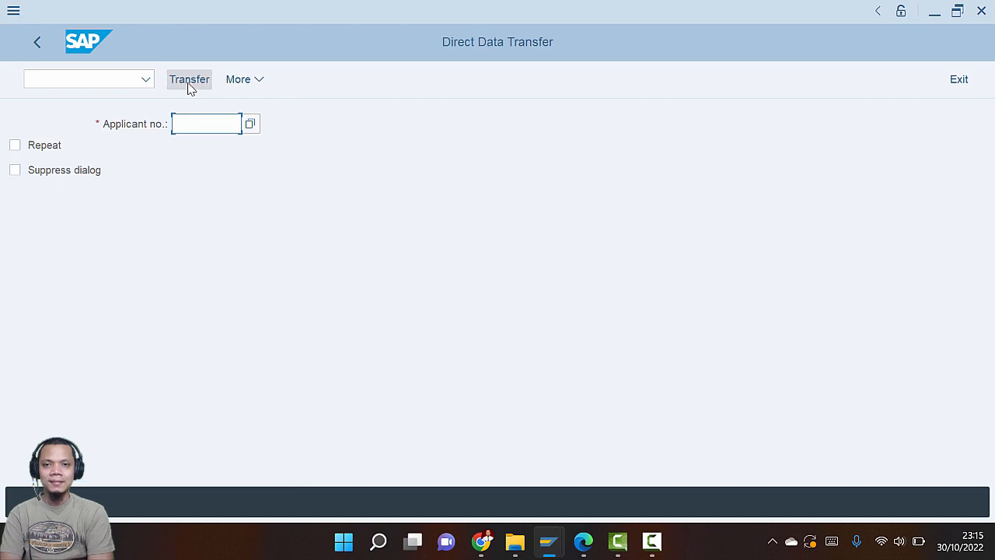
# Search the applicant number by the new hire's last name and pick the matching applicant
pyautogui.hotkey('alt', 'Tab')
pyautogui.scroll(-10, 373, 318)
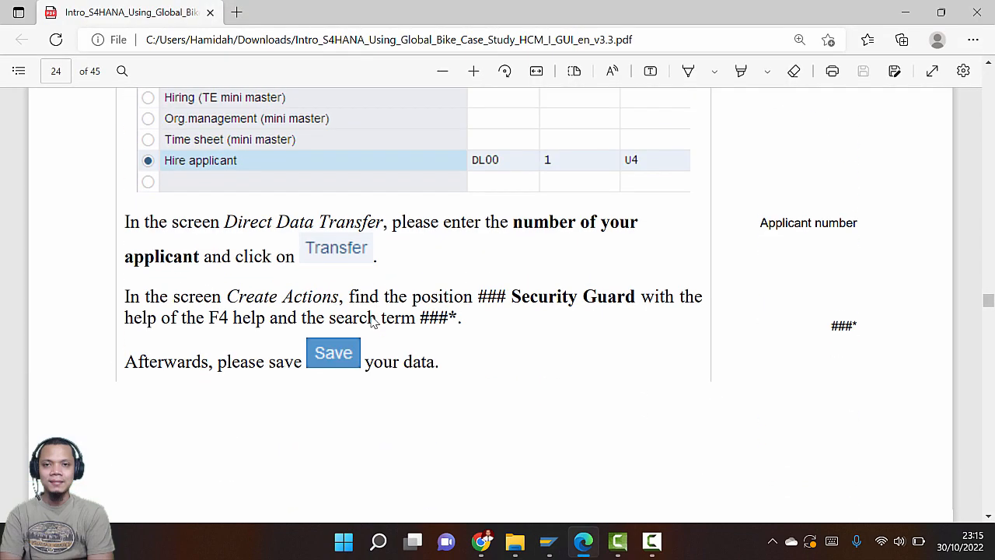
pyautogui.hotkey('alt', 'Tab')
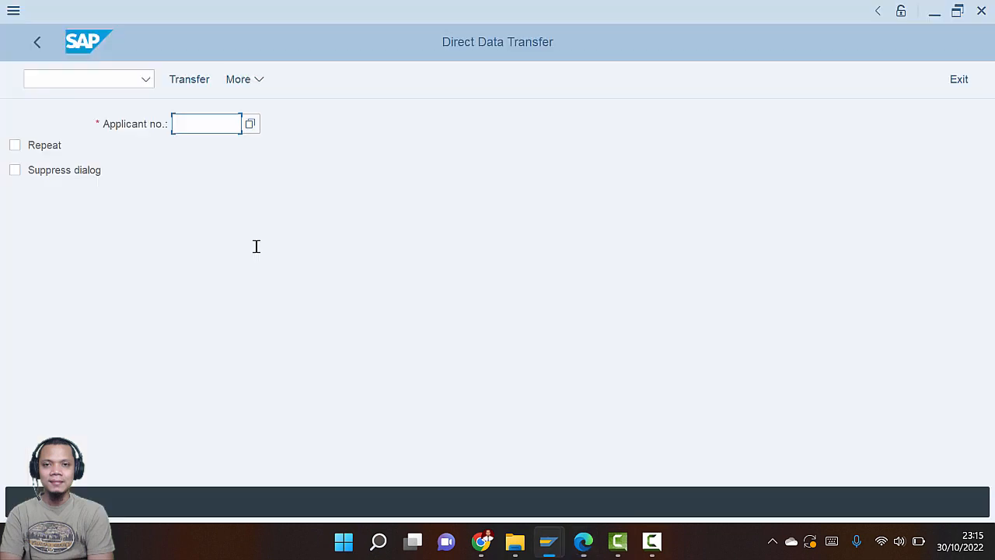
pyautogui.hotkey('alt', 'Tab')
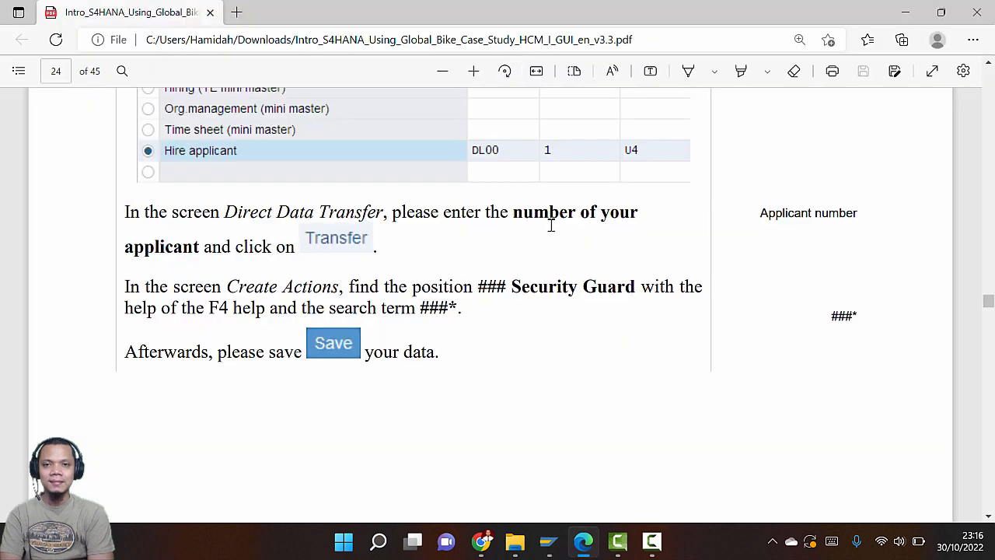
pyautogui.hotkey('alt', 'Tab')
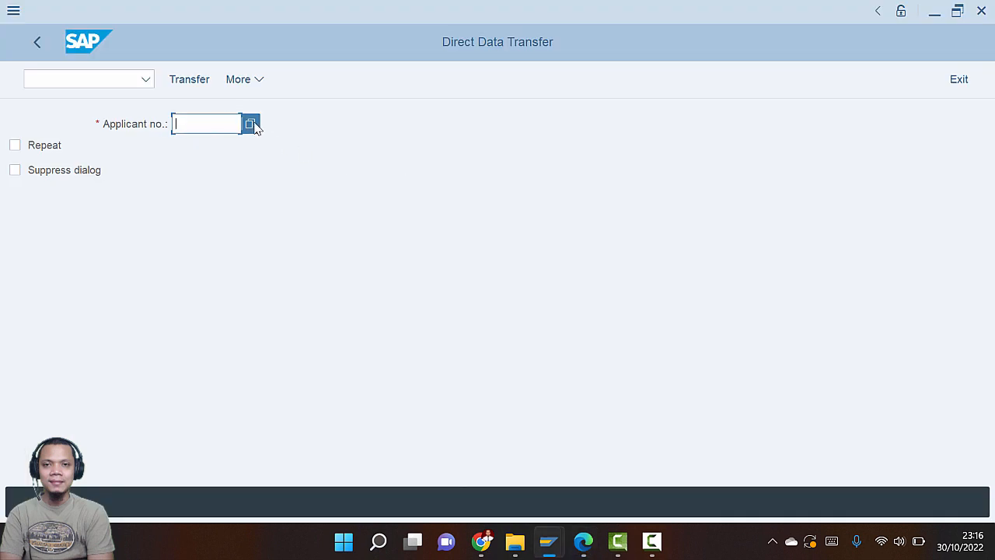
pyautogui.press('F4')
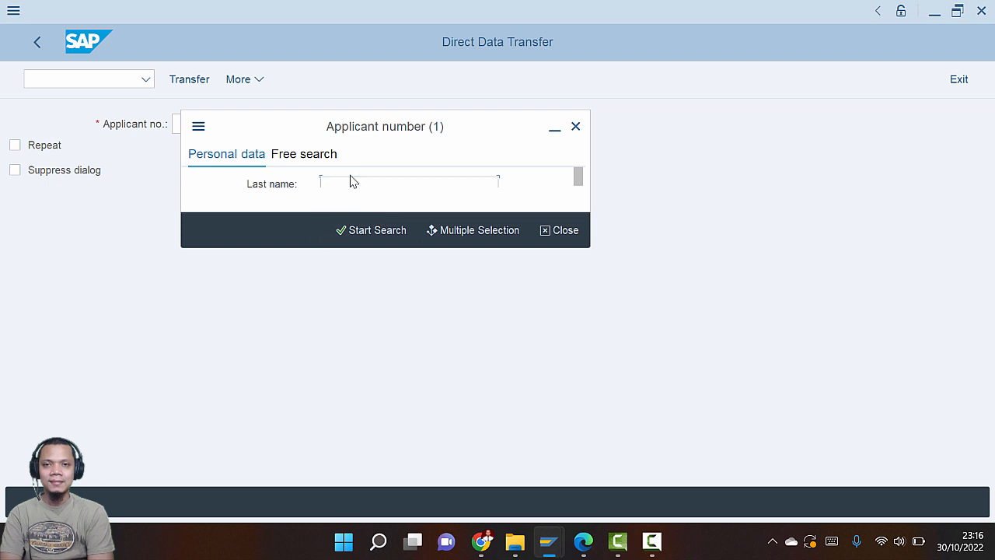
pyautogui.write('*agus')
pyautogui.press('BackSpace')
pyautogui.press('BackSpace')
pyautogui.press('BackSpace')
pyautogui.press('BackSpace')
pyautogui.press('BackSpace')
pyautogui.write('agsu')
pyautogui.press('BackSpace')
pyautogui.press('BackSpace')
pyautogui.write('ulana')
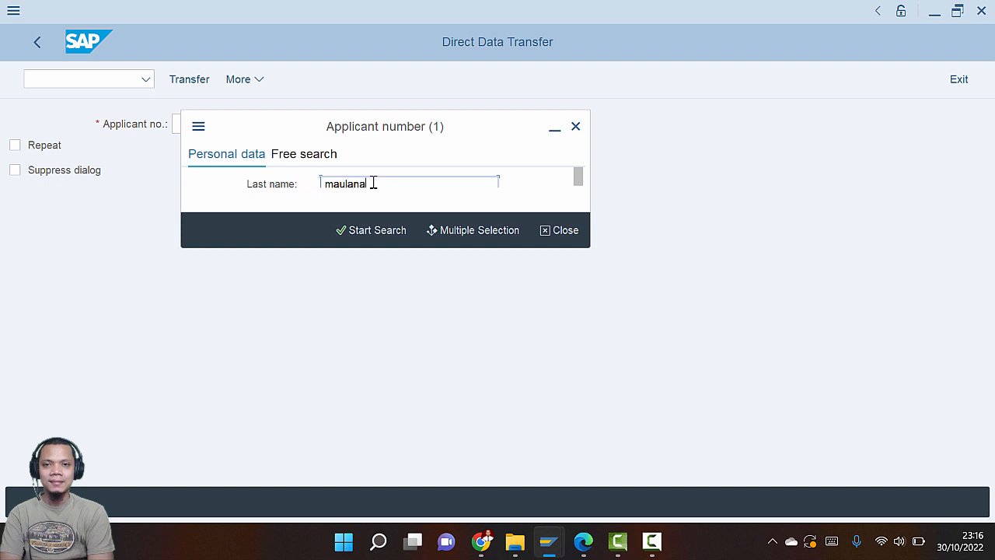
pyautogui.click(371, 232)
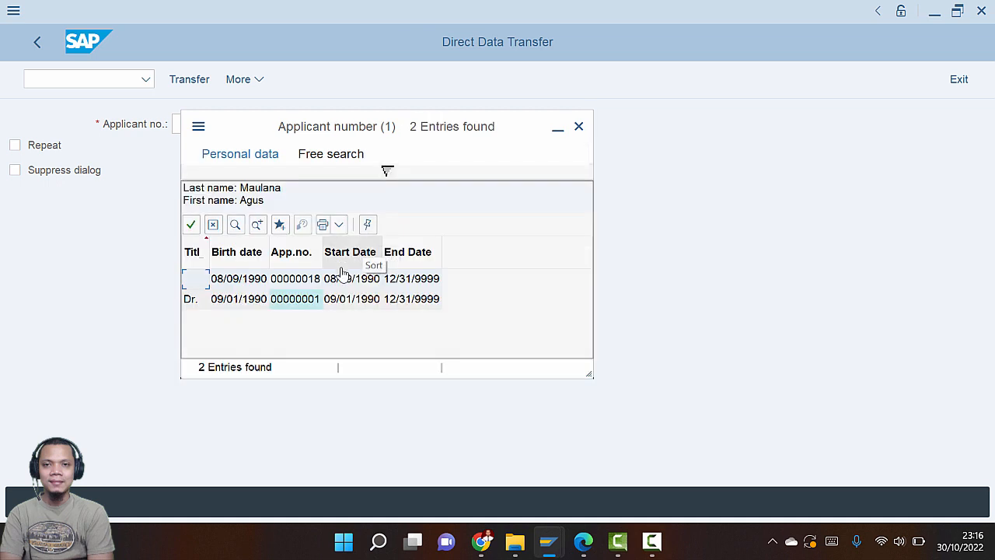
pyautogui.doubleClick(303, 279)
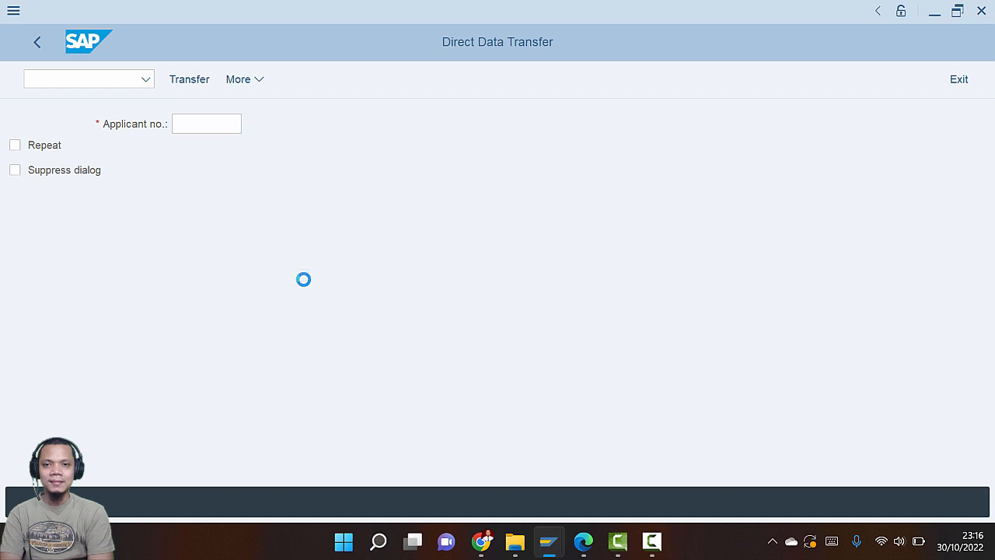
# Transfer the applicant's data into Create Actions, starting 09/01/2022 with Active employment
pyautogui.hotkey('alt', 'Tab')
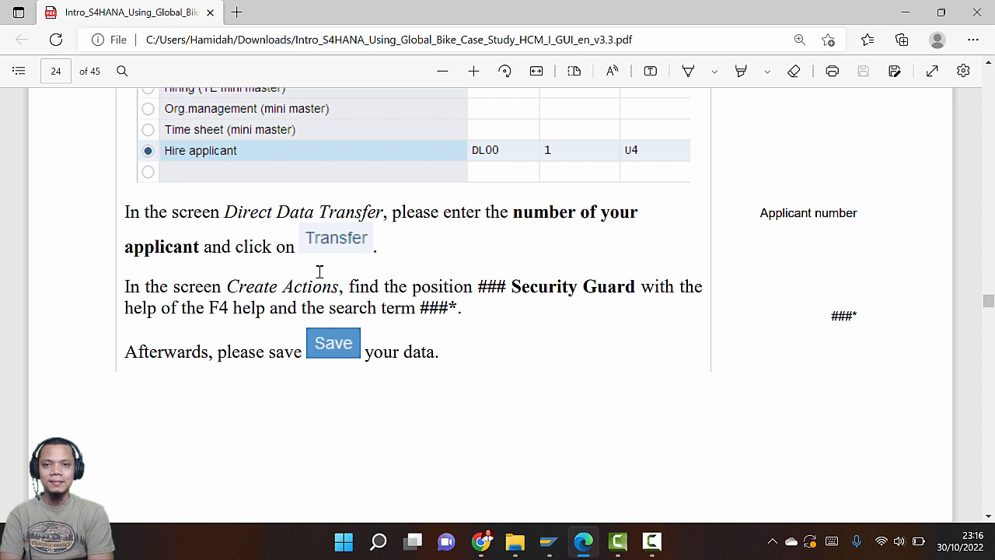
pyautogui.hotkey('alt', 'Tab')
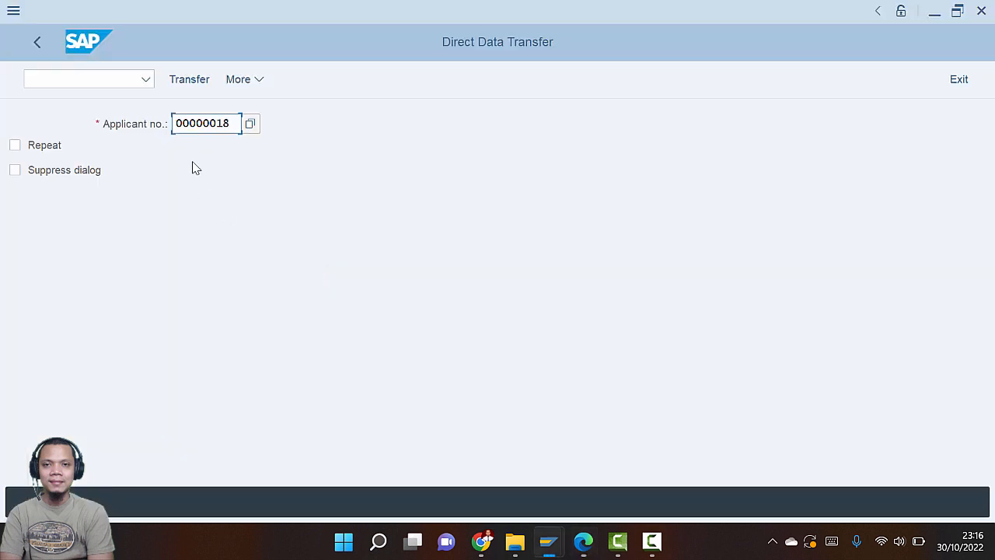
pyautogui.click(189, 80)
pyautogui.hotkey('alt', 'Tab')
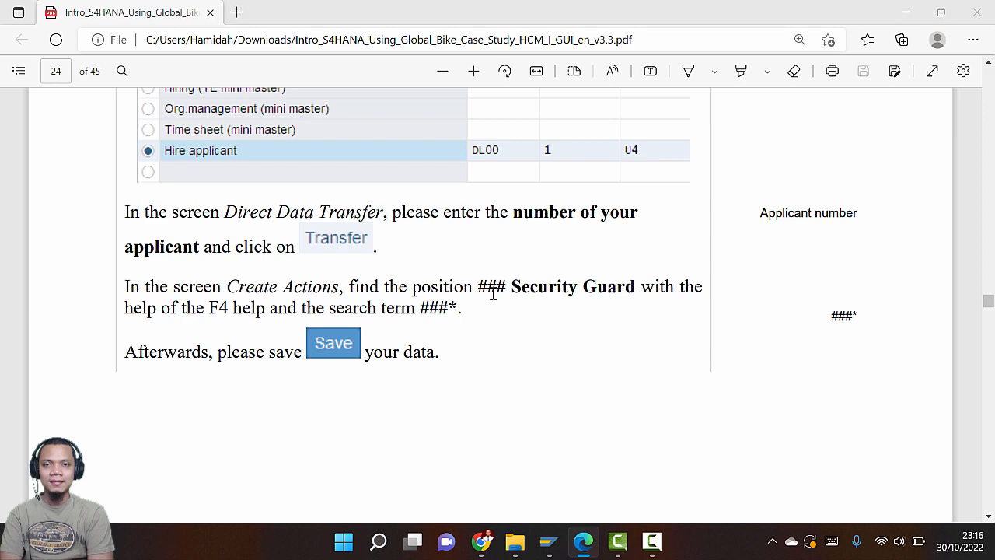
pyautogui.hotkey('alt', 'Tab')
pyautogui.hotkey('alt', 'Tab')
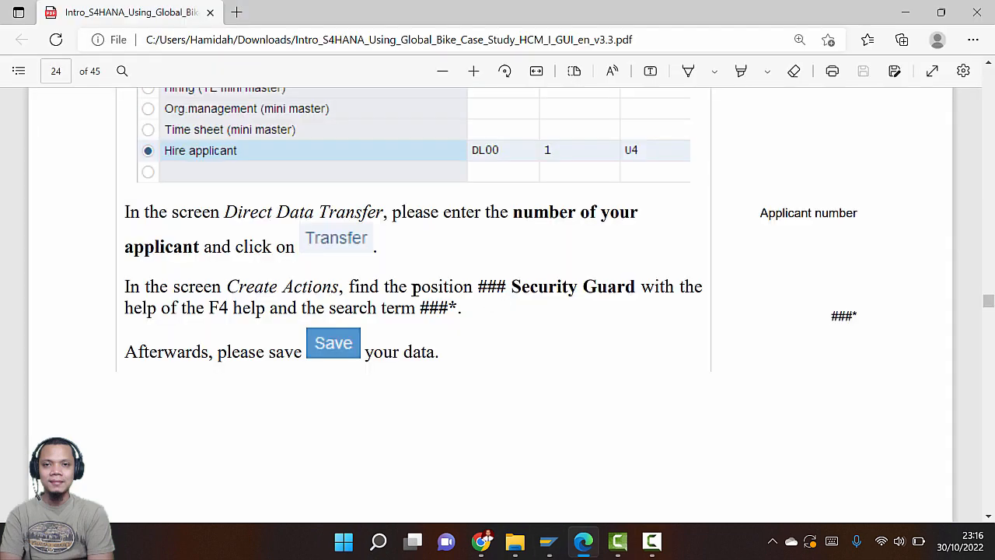
pyautogui.scroll(-1, 381, 288)
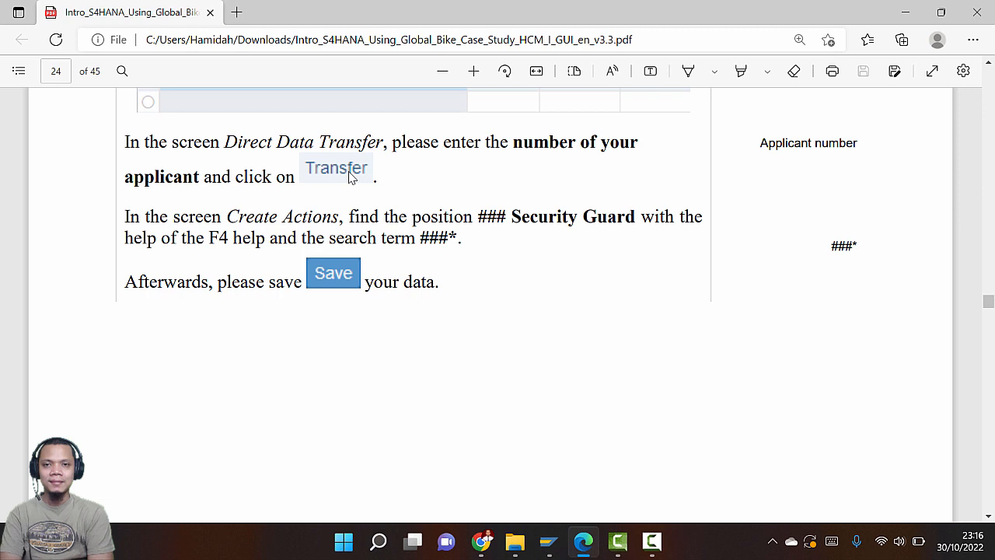
pyautogui.hotkey('alt', 'Tab')
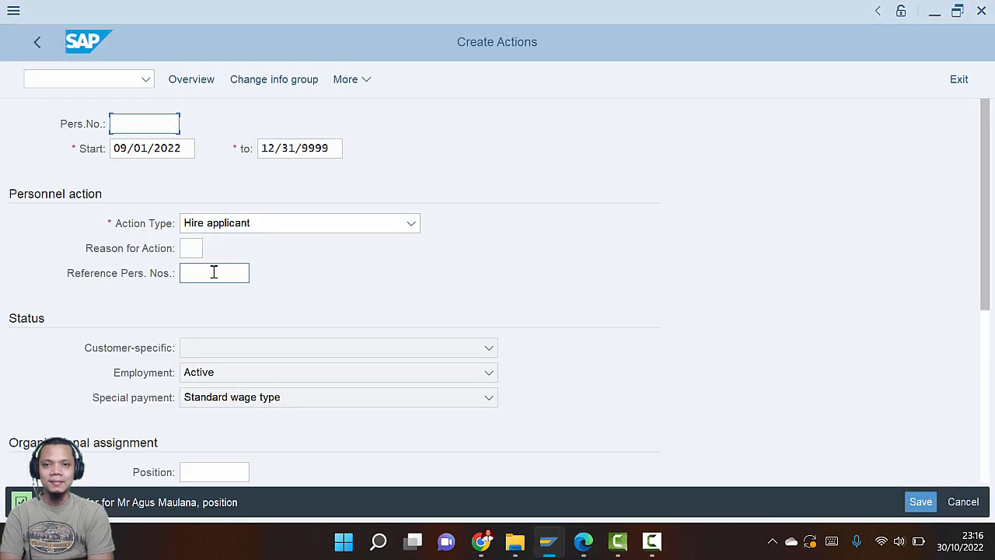
# Assign position 030 Security Guard through a position search for 030
pyautogui.scroll(-1, 231, 302)
pyautogui.scroll(-2, 225, 319)
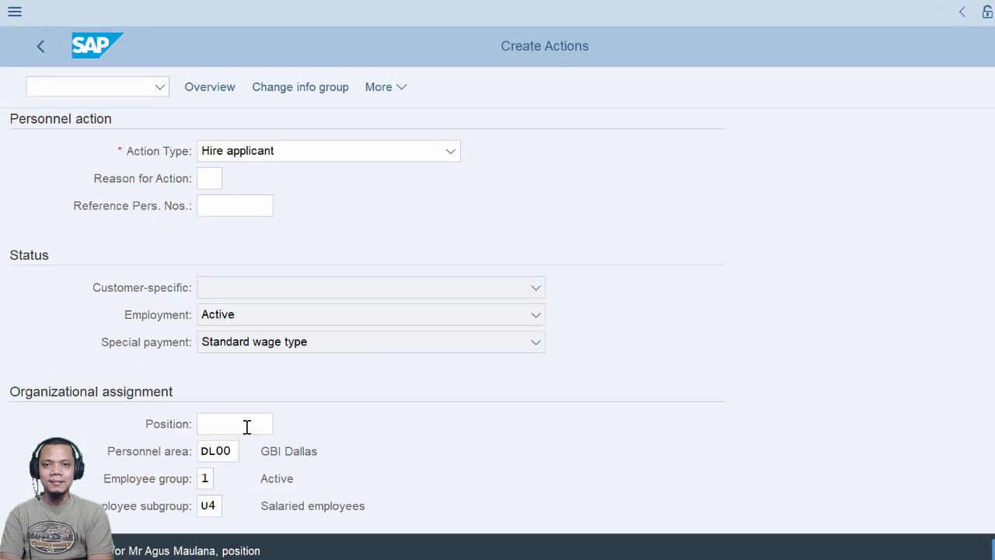
pyautogui.click(237, 384)
pyautogui.click(312, 472)
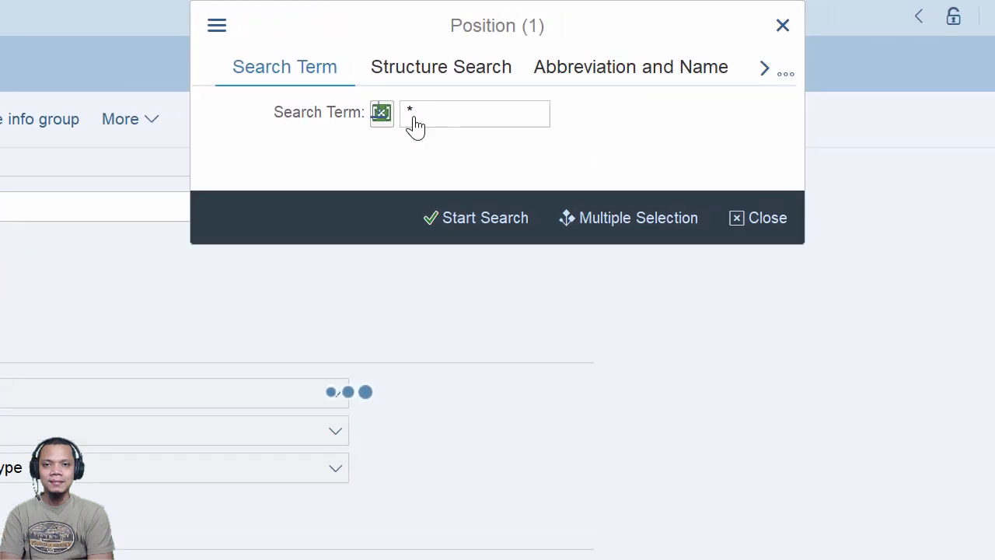
pyautogui.write('030')
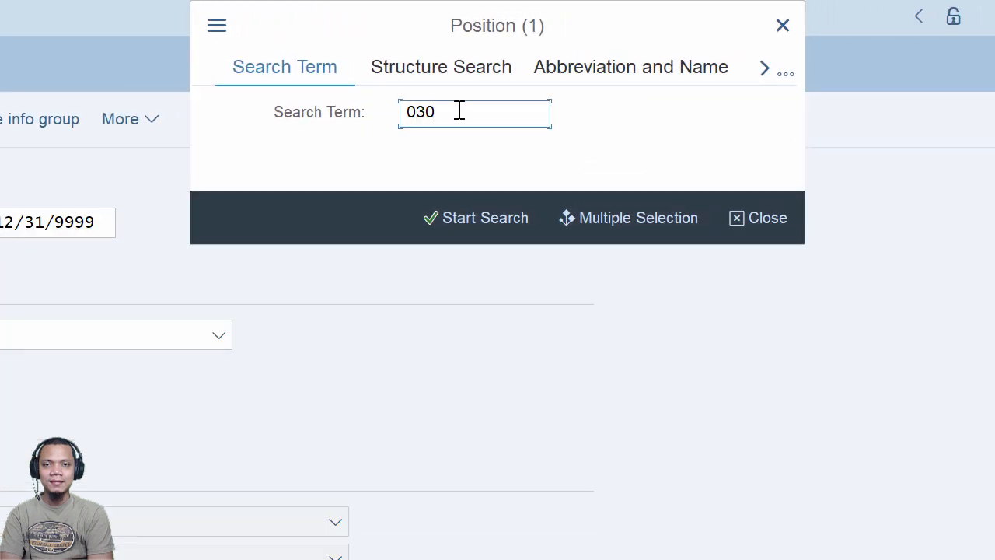
pyautogui.click(483, 225)
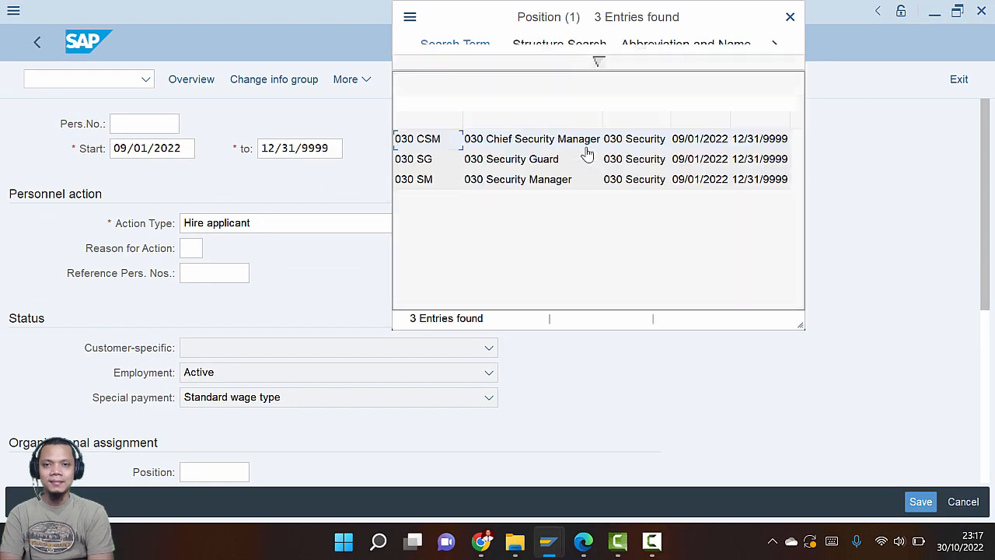
pyautogui.doubleClick(533, 160)
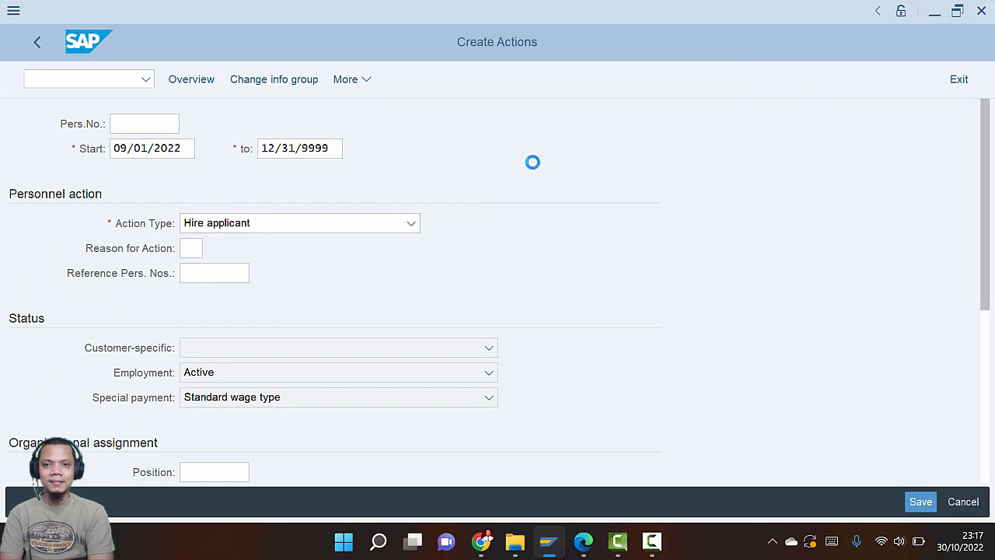
# Save the hire action to reach the Create Personal data form
pyautogui.hotkey('alt', 'Tab')
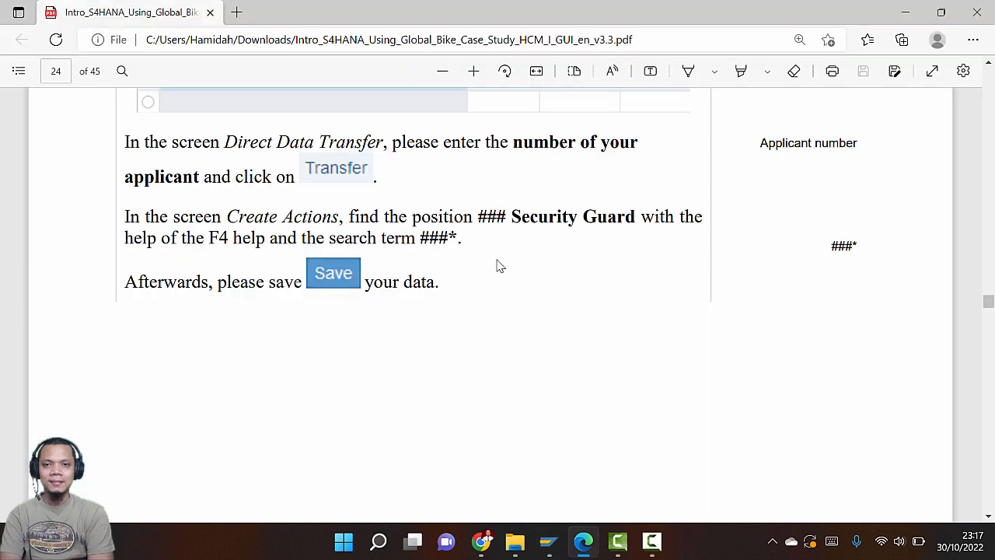
pyautogui.scroll(-3, 477, 271)
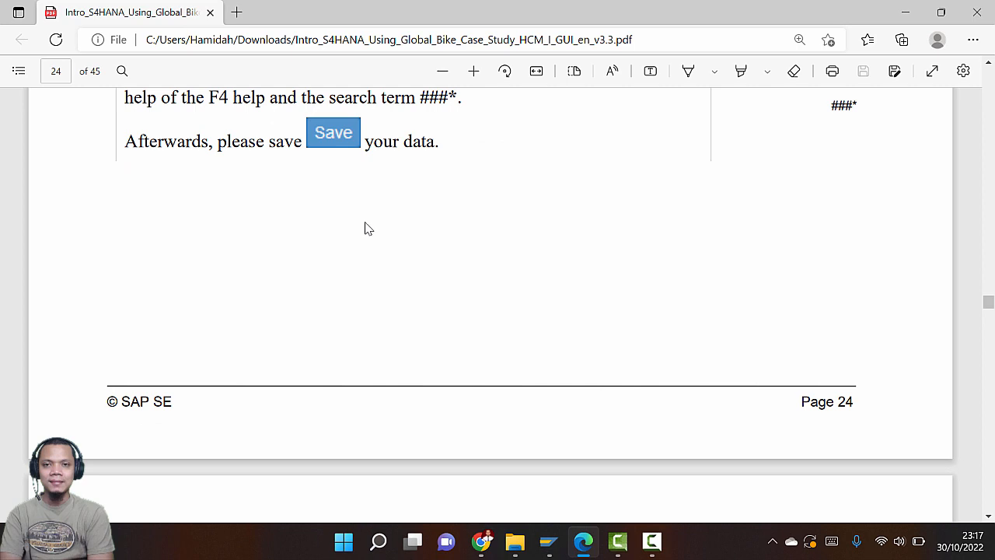
pyautogui.hotkey('alt', 'Tab')
pyautogui.click(916, 501)
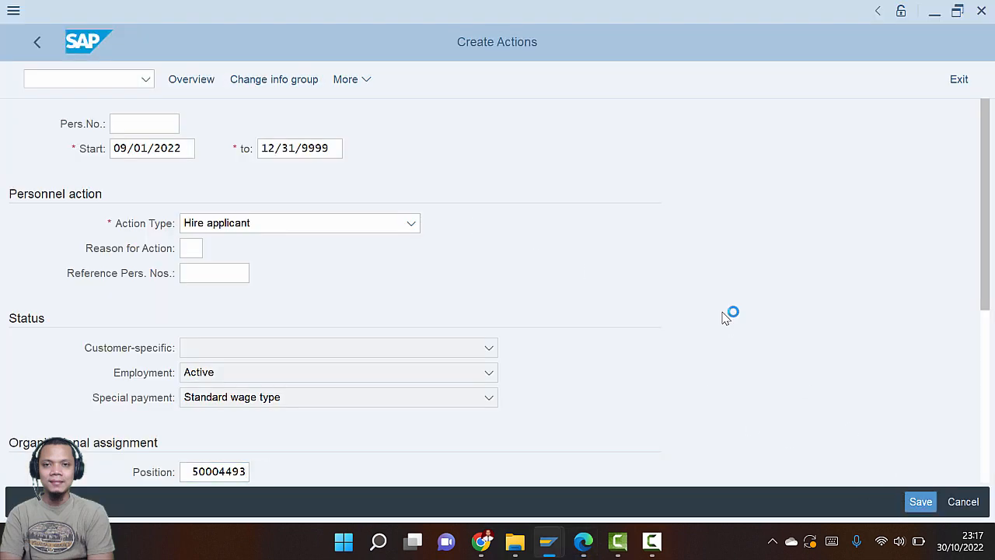
pyautogui.hotkey('alt', 'Tab')
pyautogui.scroll(-10, 534, 259)
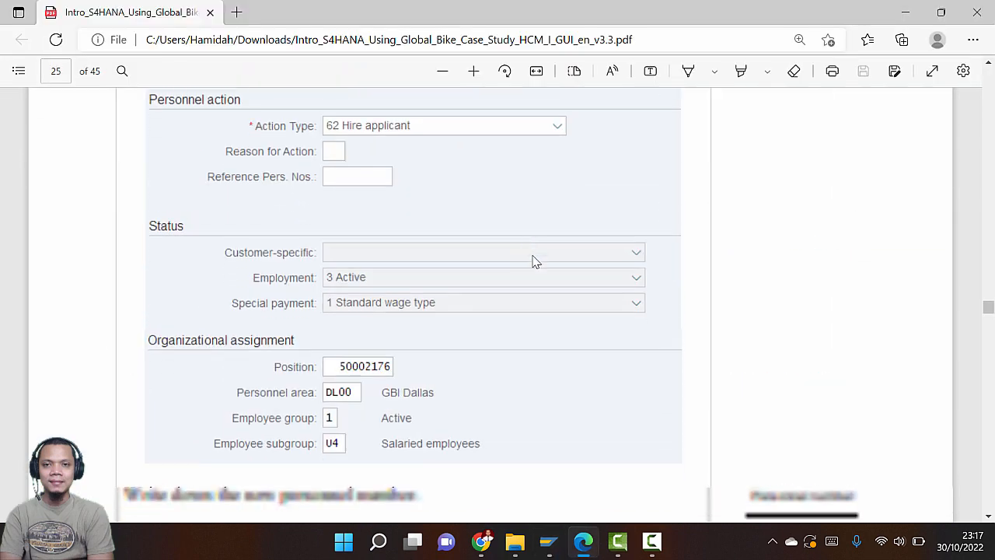
pyautogui.scroll(-1, 534, 263)
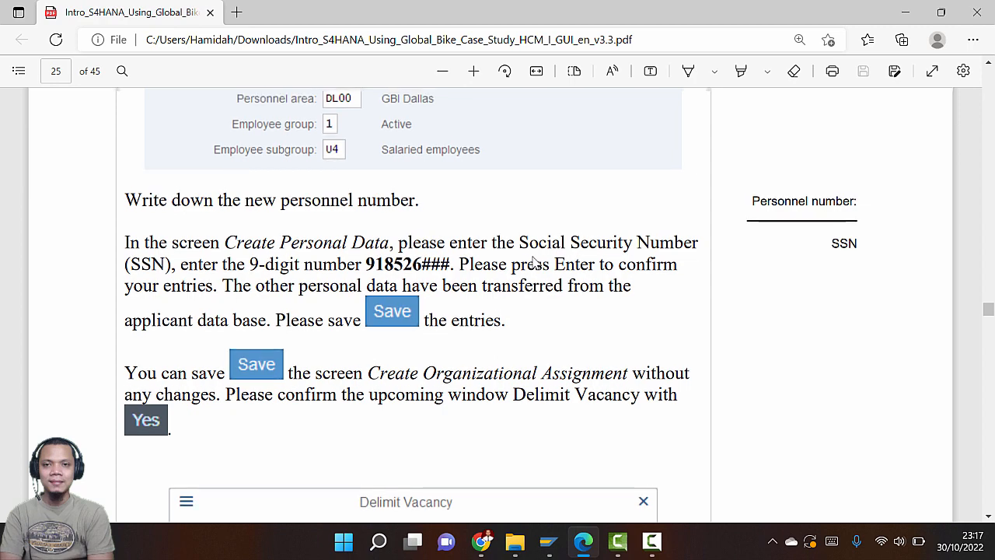
pyautogui.scroll(5, 534, 263)
pyautogui.scroll(-4, 534, 263)
pyautogui.scroll(8, 533, 263)
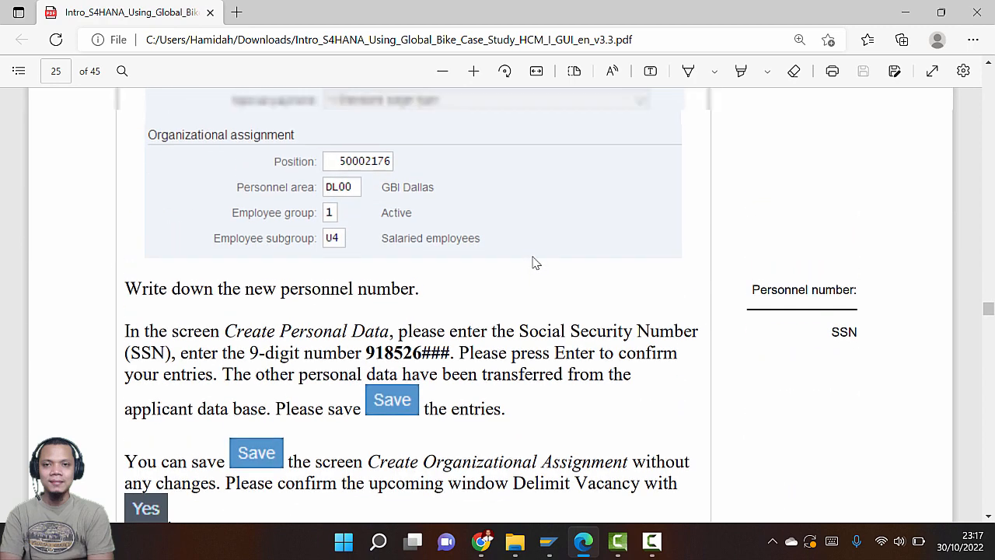
pyautogui.scroll(-8, 517, 268)
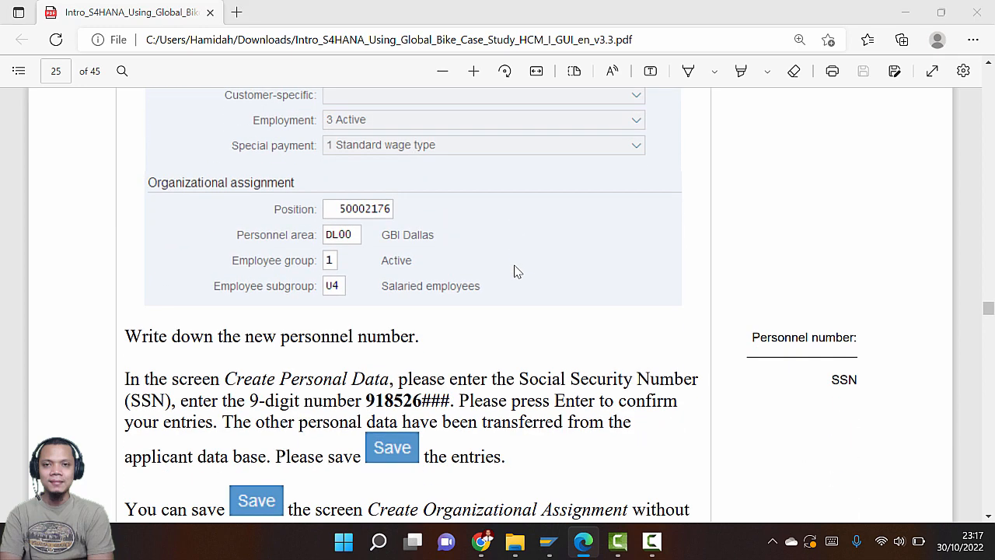
pyautogui.hotkey('alt', 'Tab')
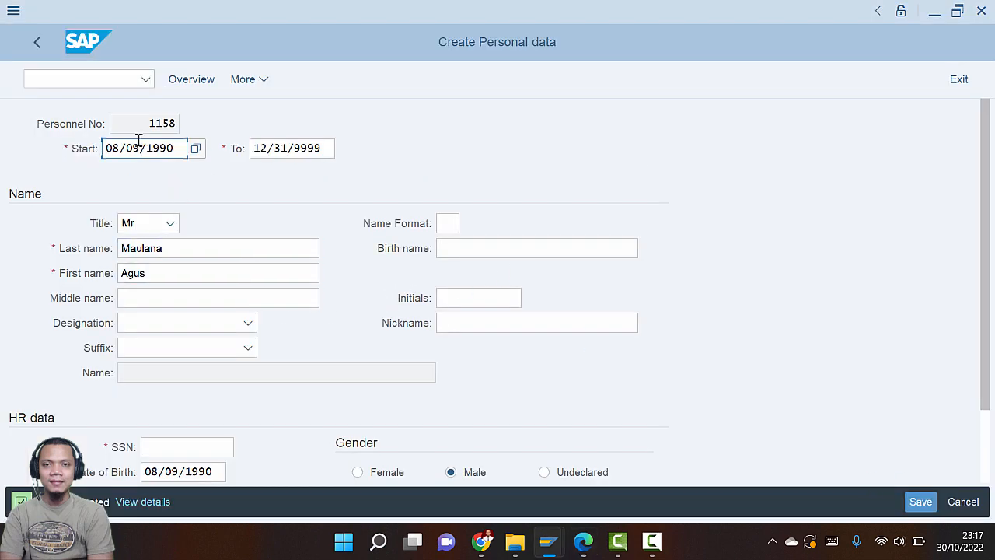
# Copy the SSN digits from the guide into the SSN field
pyautogui.hotkey('alt', 'Tab')
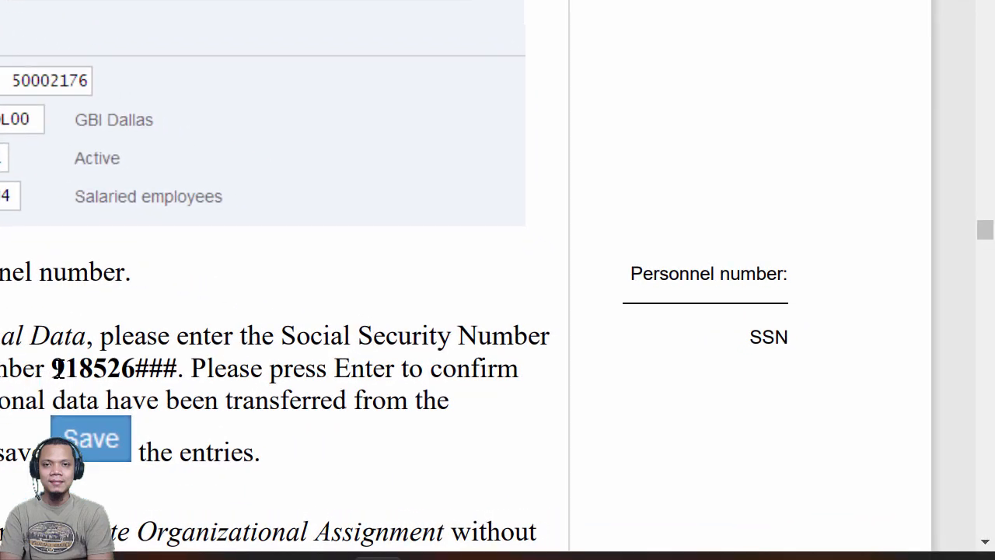
pyautogui.moveTo(58, 371); pyautogui.dragTo(135, 373)
pyautogui.hotkey('ctrl', 'c')
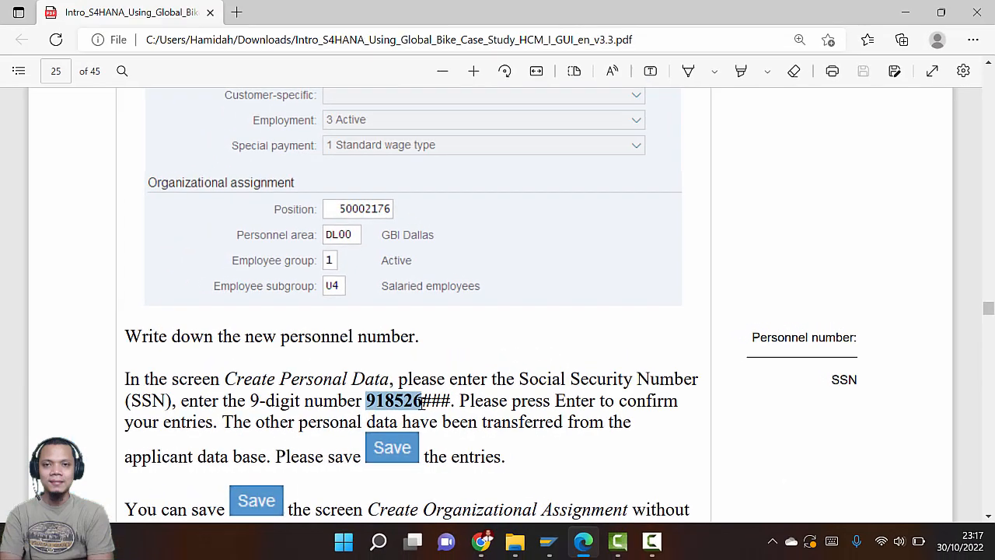
pyautogui.hotkey('alt', 'Tab')
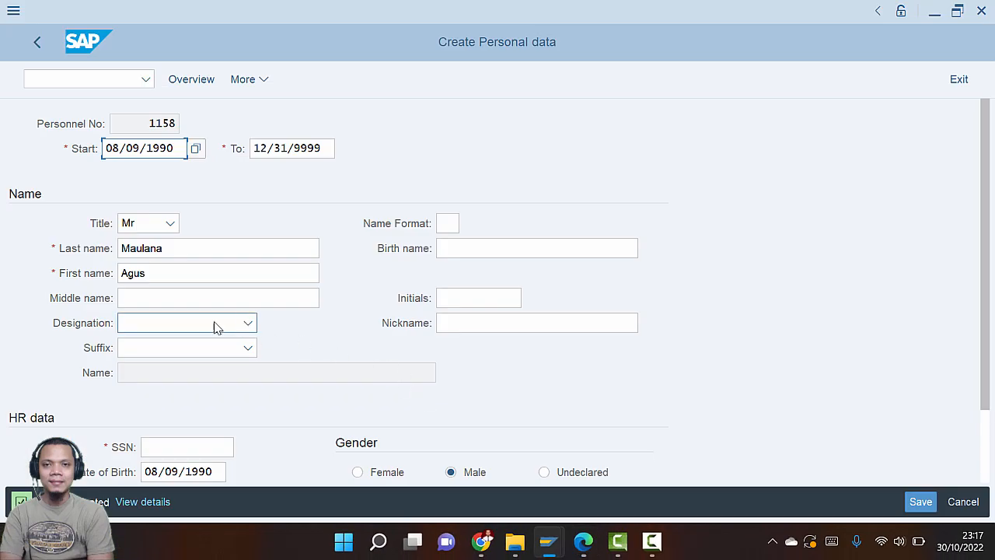
pyautogui.scroll(-1, 227, 373)
pyautogui.click(209, 424)
pyautogui.hotkey('ctrl', 'v')
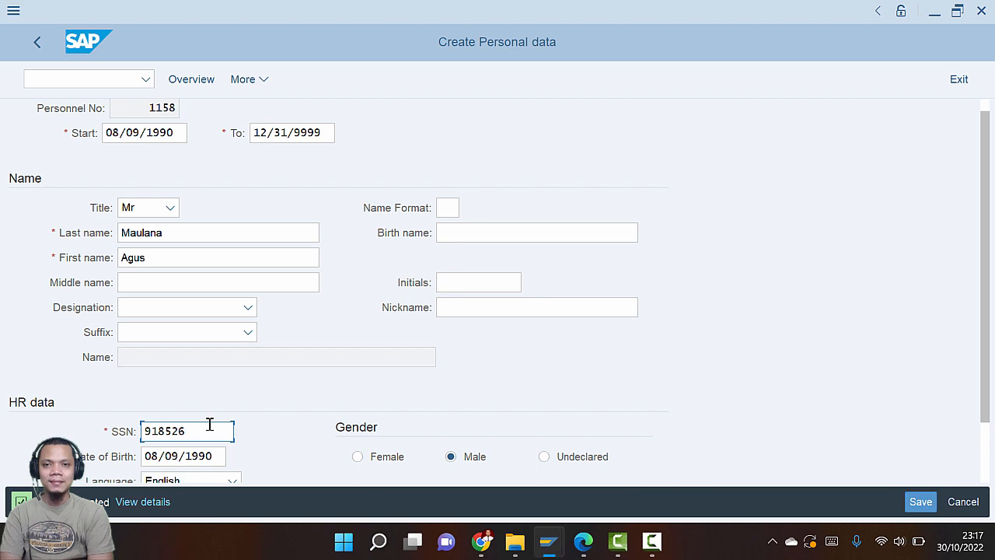
# Confirm the personal data so SAP moves on to Create Organizational assignment
pyautogui.hotkey('alt', 'Tab')
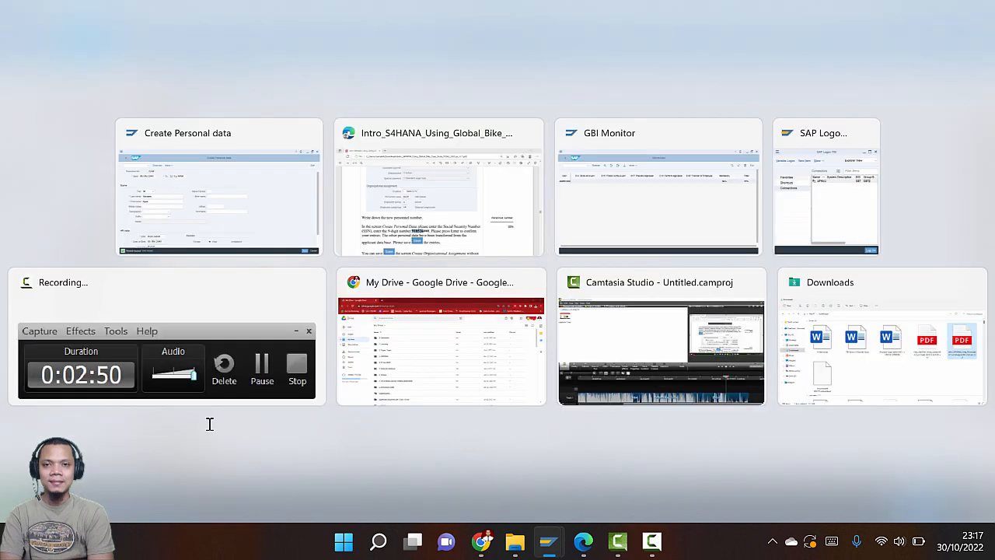
pyautogui.scroll(-3, 522, 438)
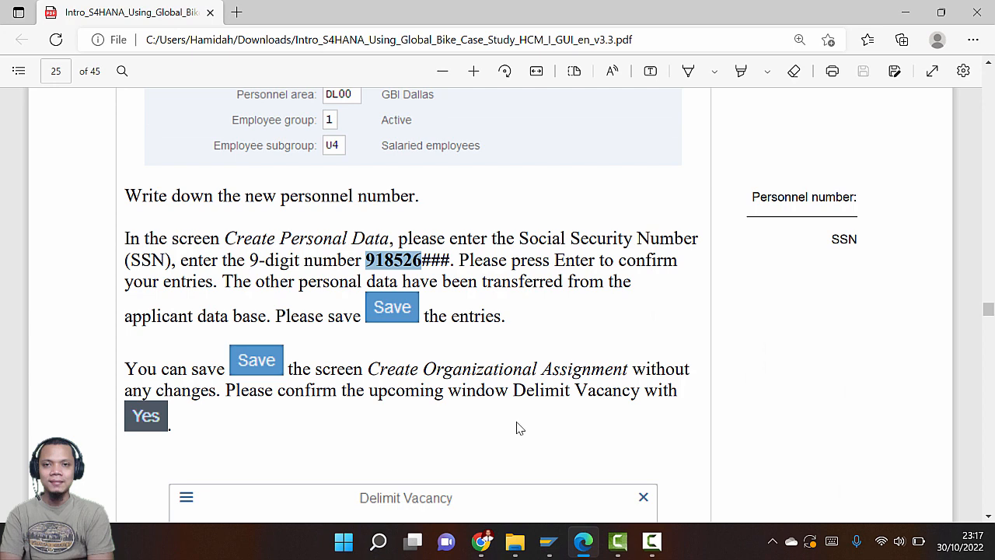
pyautogui.hotkey('alt', 'Tab')
pyautogui.press('Return')
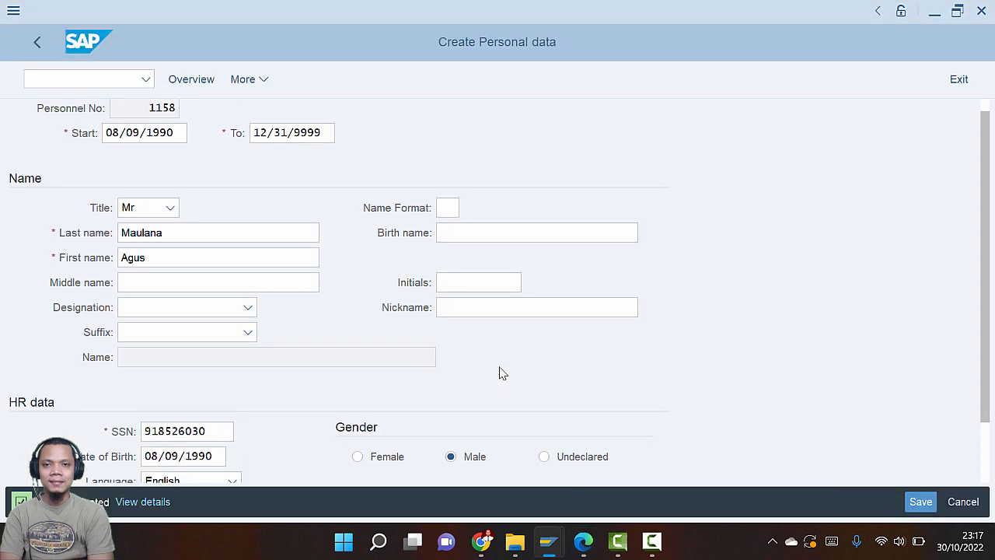
pyautogui.hotkey('alt', 'Tab')
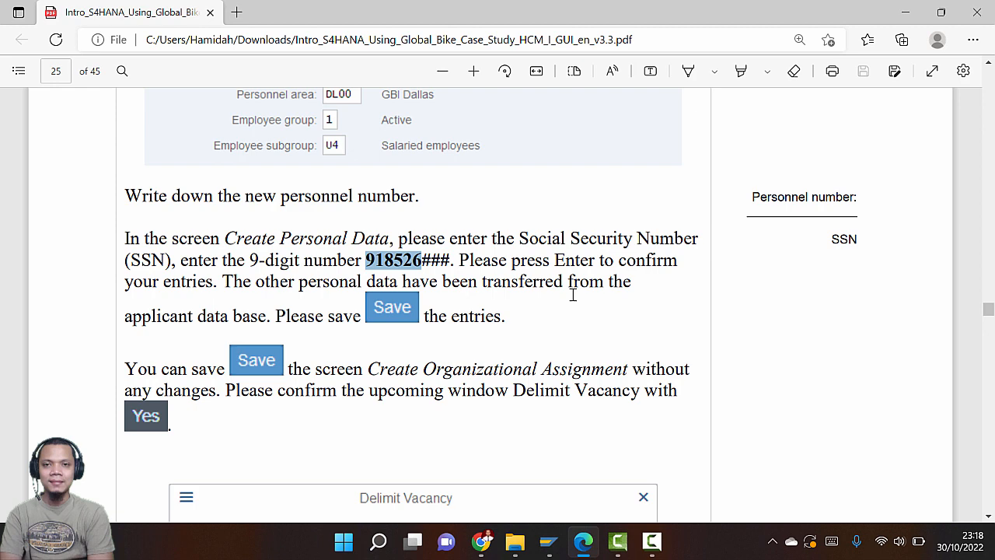
pyautogui.hotkey('alt', 'Tab')
pyautogui.hotkey('alt', 'Tab')
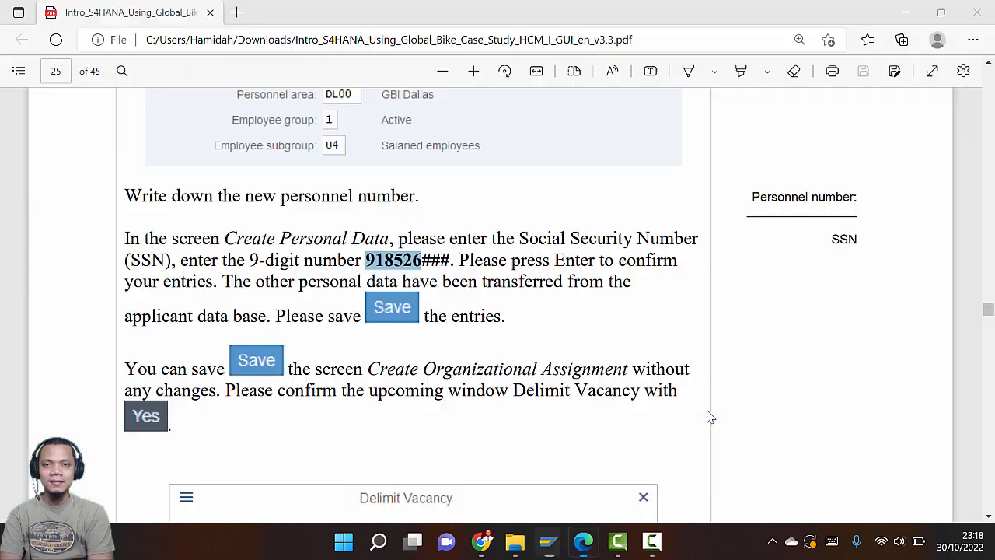
pyautogui.scroll(-3, 533, 378)
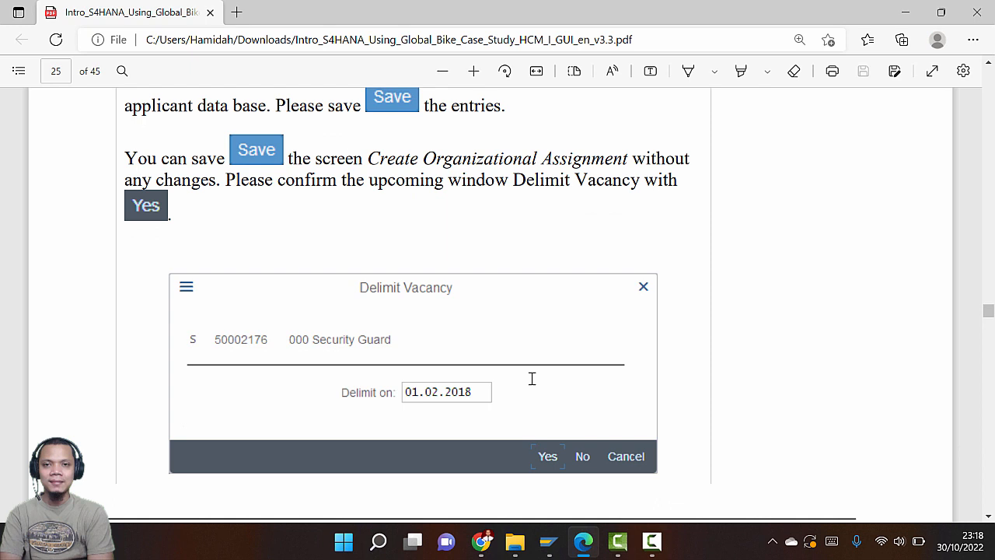
pyautogui.hotkey('alt', 'Tab')
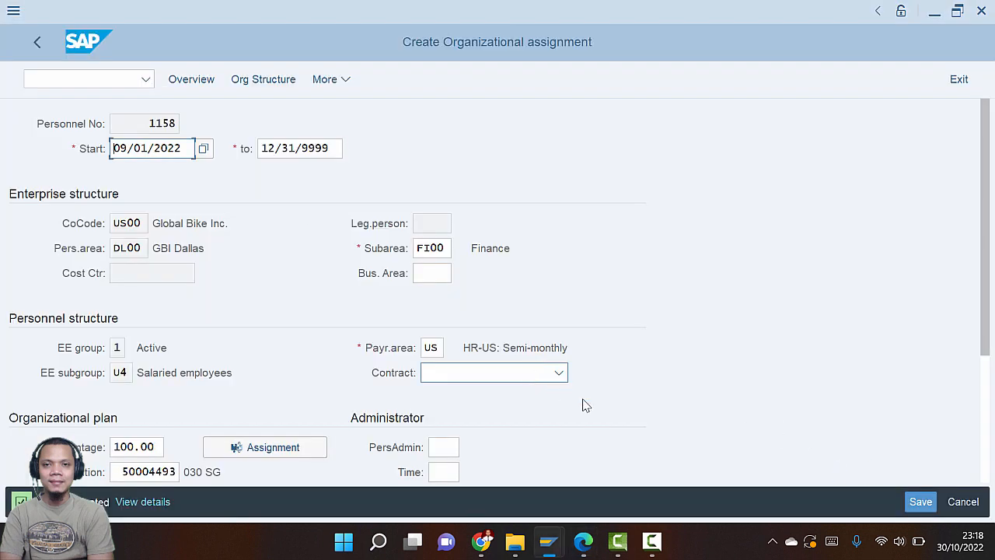
# Save the organizational assignment unchanged and delimit the 030 Security Guard vacancy
pyautogui.click(919, 503)
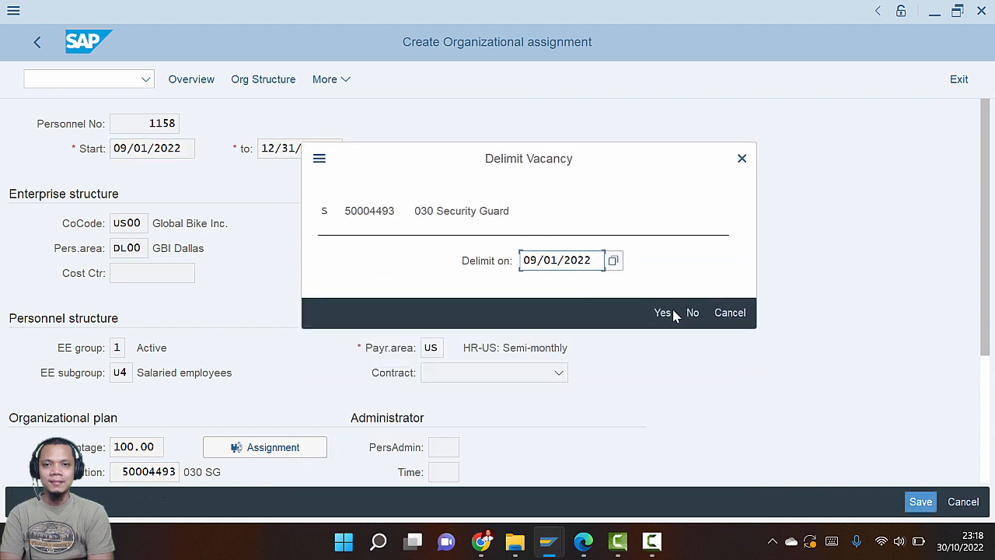
pyautogui.click(664, 314)
pyautogui.hotkey('alt', 'Tab')
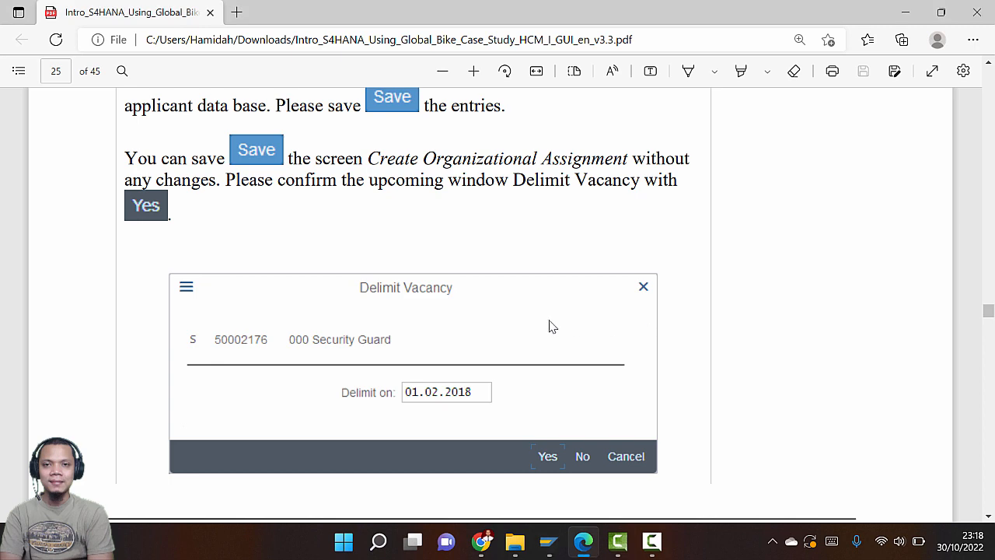
pyautogui.scroll(-5, 549, 326)
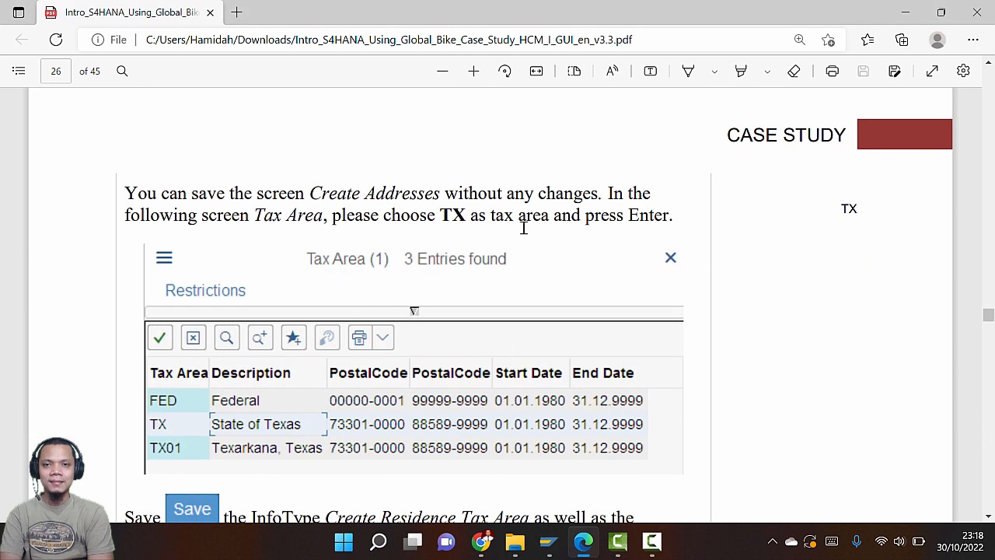
pyautogui.hotkey('alt', 'Tab')
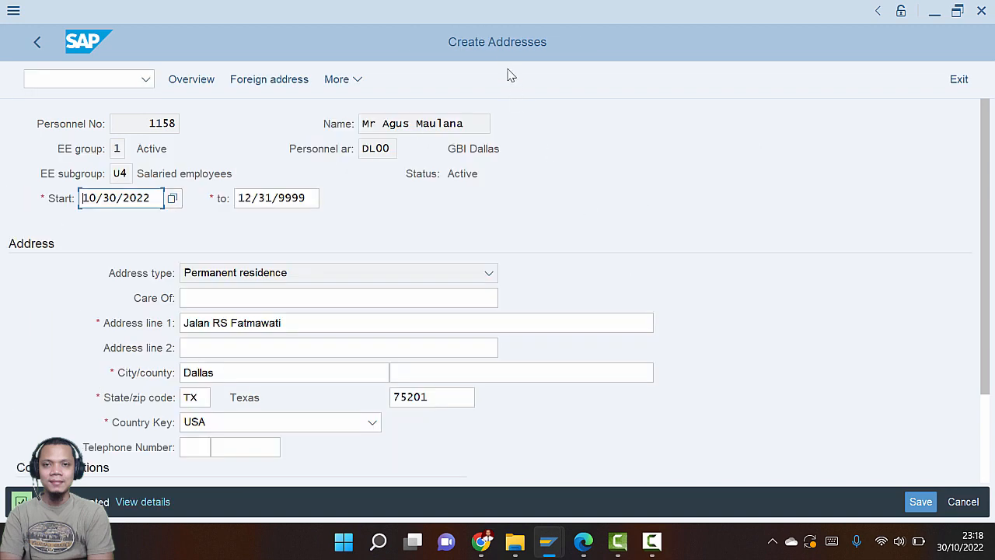
# Save the address unchanged to reach the residence tax area options
pyautogui.click(921, 502)
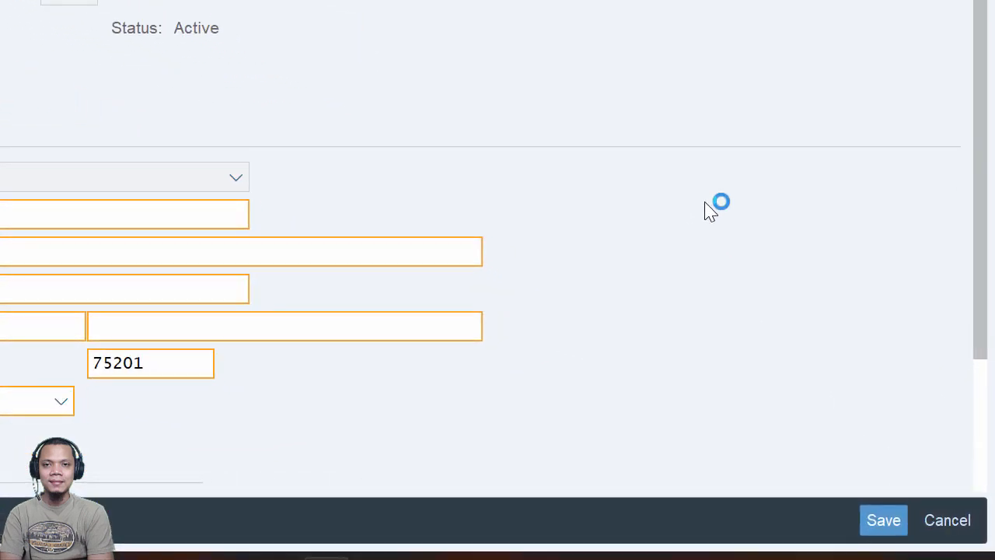
pyautogui.hotkey('alt', 'Tab')
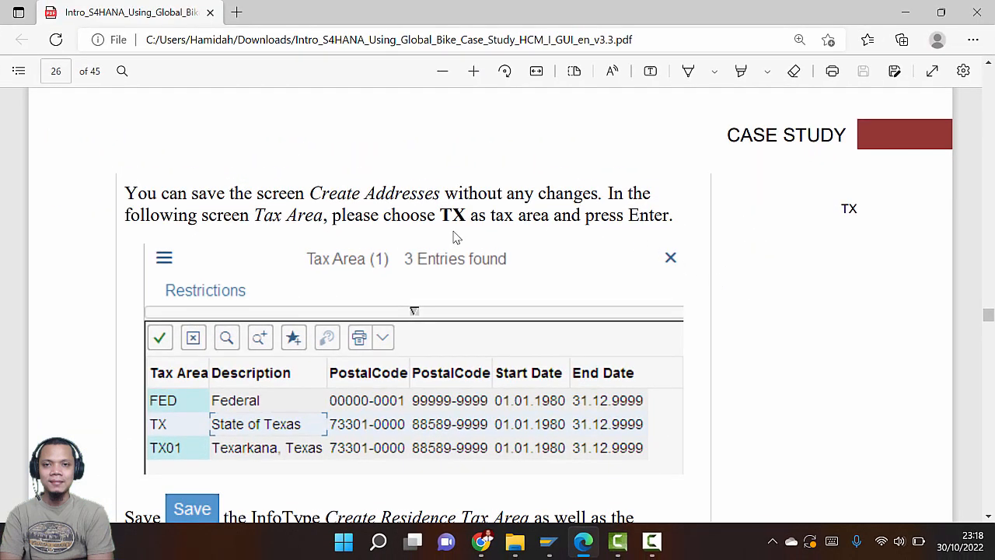
pyautogui.hotkey('alt', 'Tab')
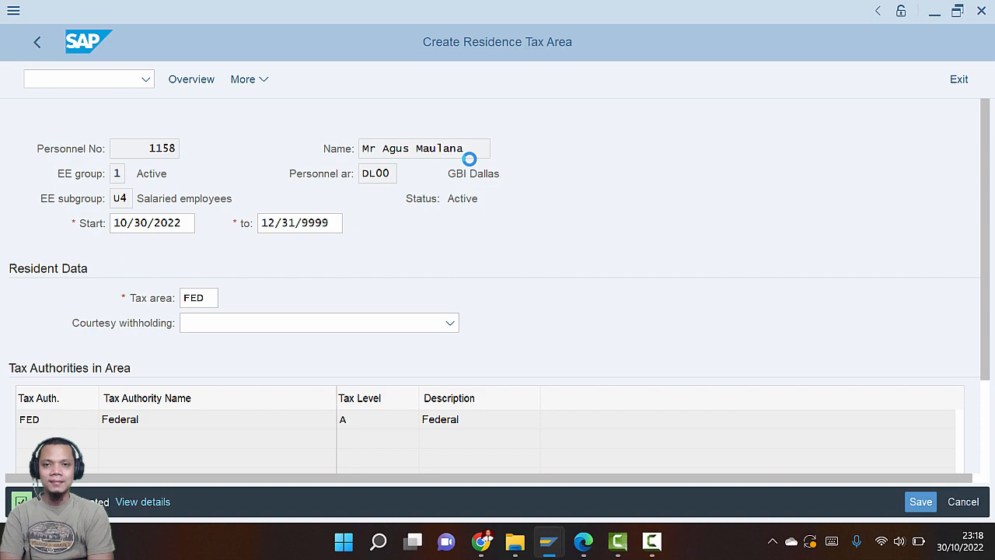
# Confirm TX, State of Texas, as the residence tax area and save it
pyautogui.hotkey('alt', 'Tab')
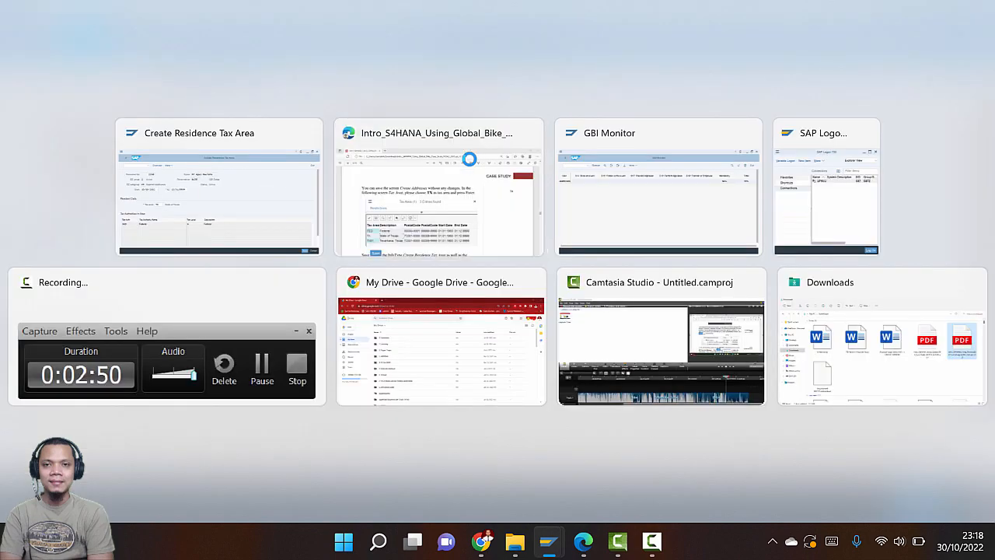
pyautogui.scroll(-3, 479, 242)
pyautogui.hotkey('alt', 'Tab')
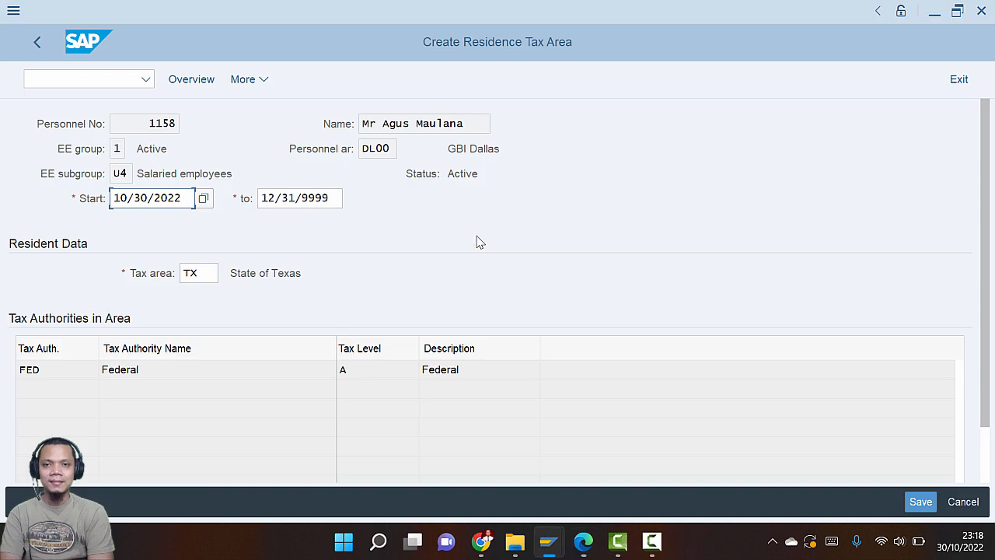
pyautogui.press('Return')
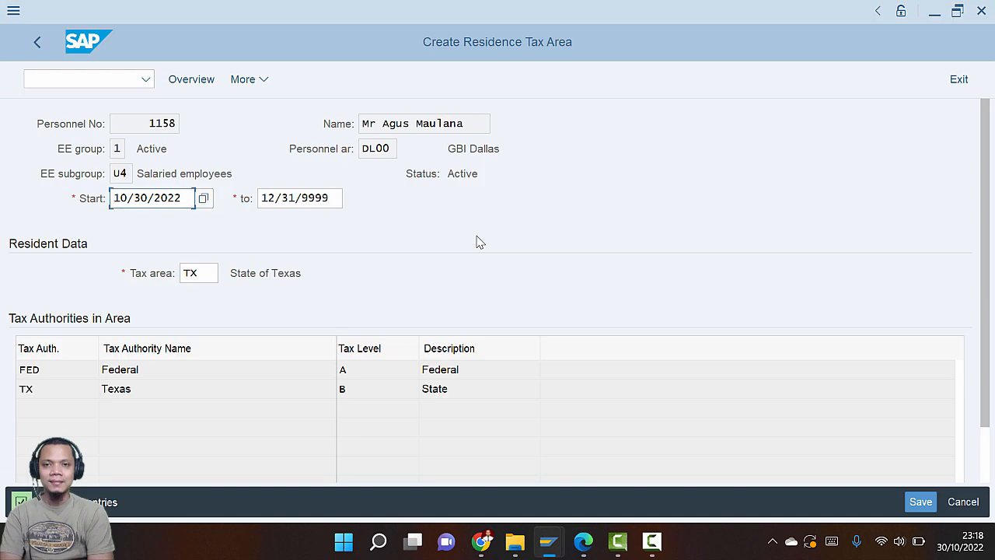
pyautogui.hotkey('alt', 'Tab')
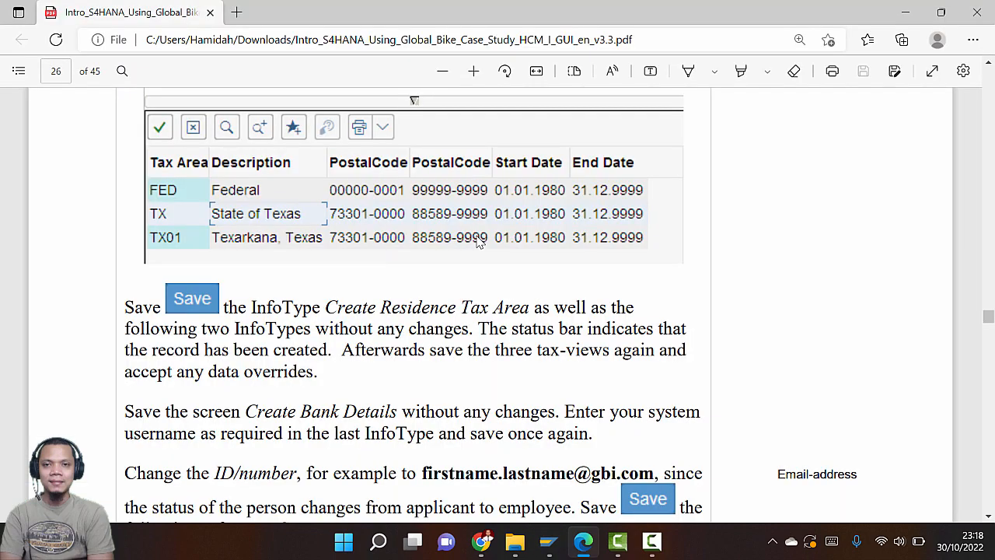
pyautogui.scroll(-2, 479, 242)
pyautogui.hotkey('alt', 'Tab')
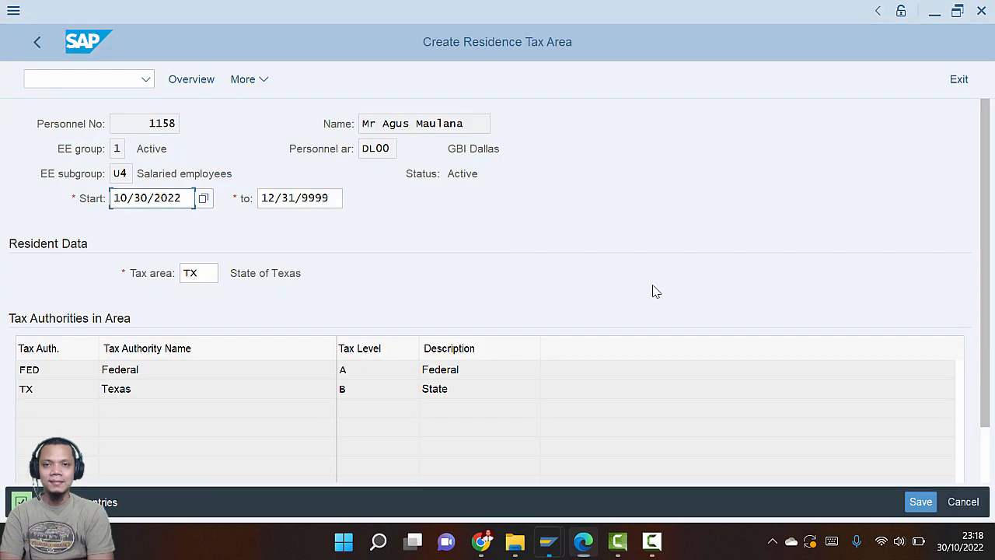
pyautogui.click(919, 502)
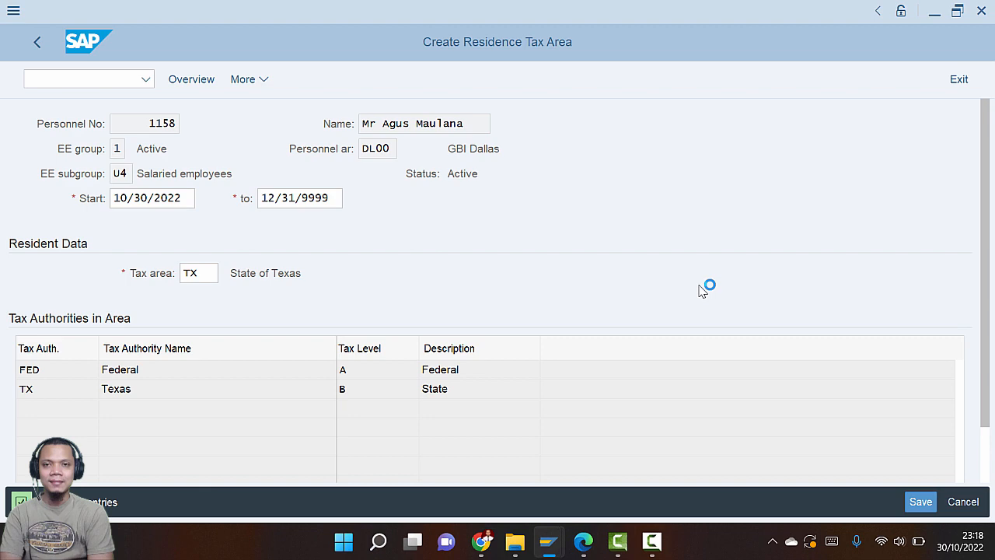
pyautogui.hotkey('alt', 'Tab')
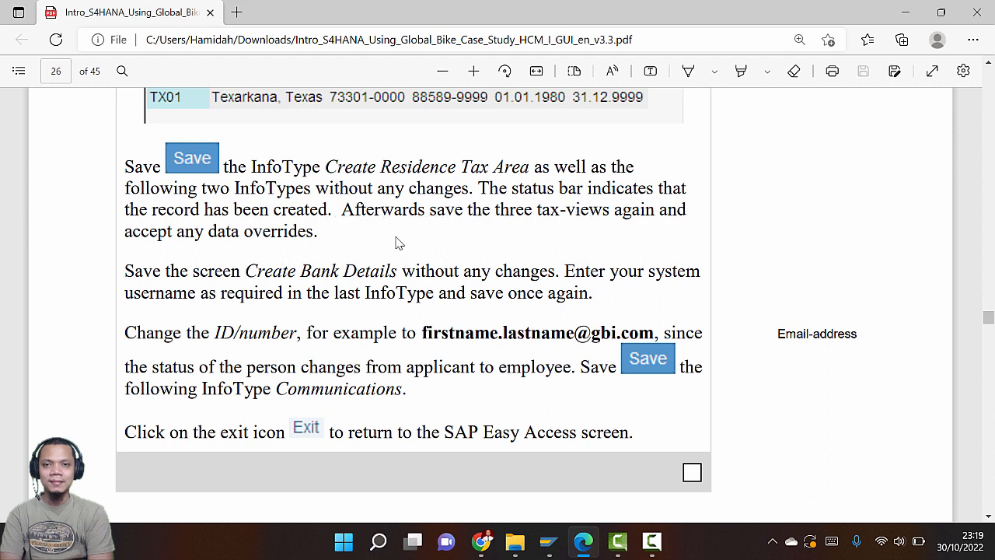
# Save the work tax area and unemployment state records unchanged
pyautogui.hotkey('alt', 'Tab')
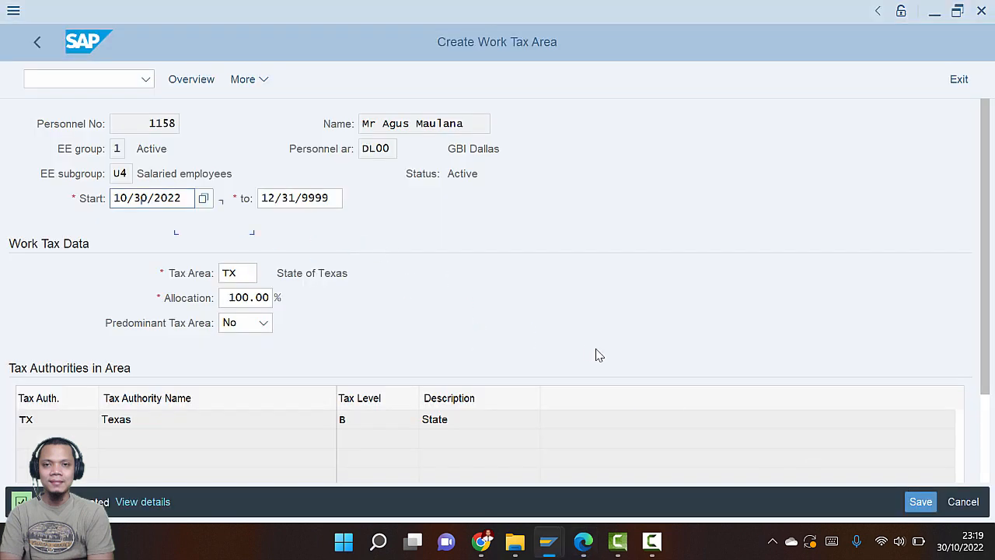
pyautogui.click(919, 502)
pyautogui.hotkey('alt', 'Tab')
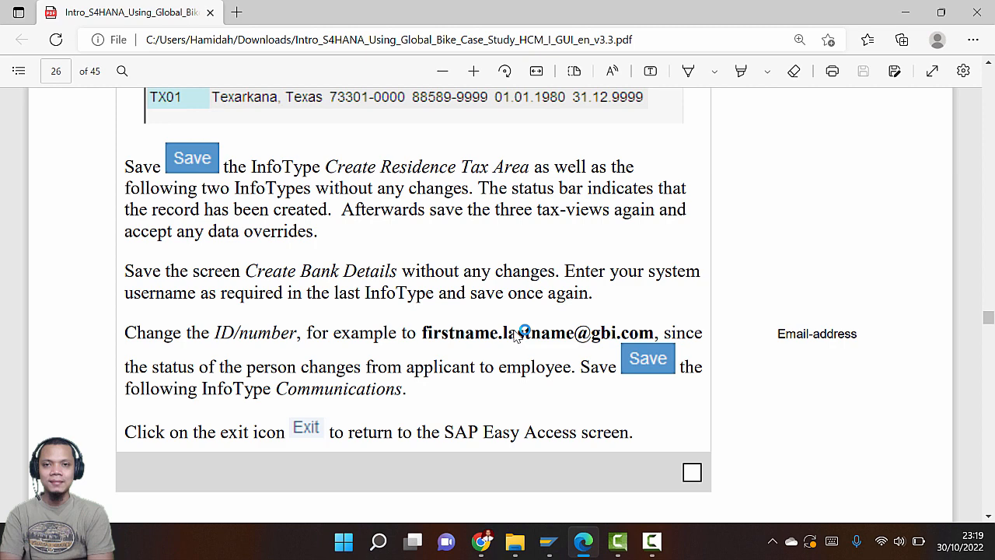
pyautogui.hotkey('alt', 'Tab')
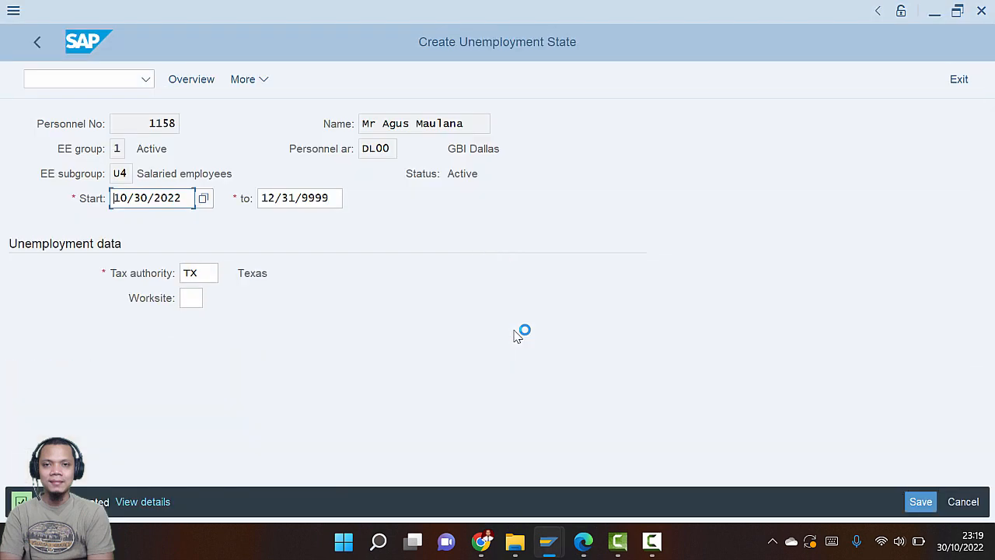
pyautogui.hotkey('alt', 'Tab')
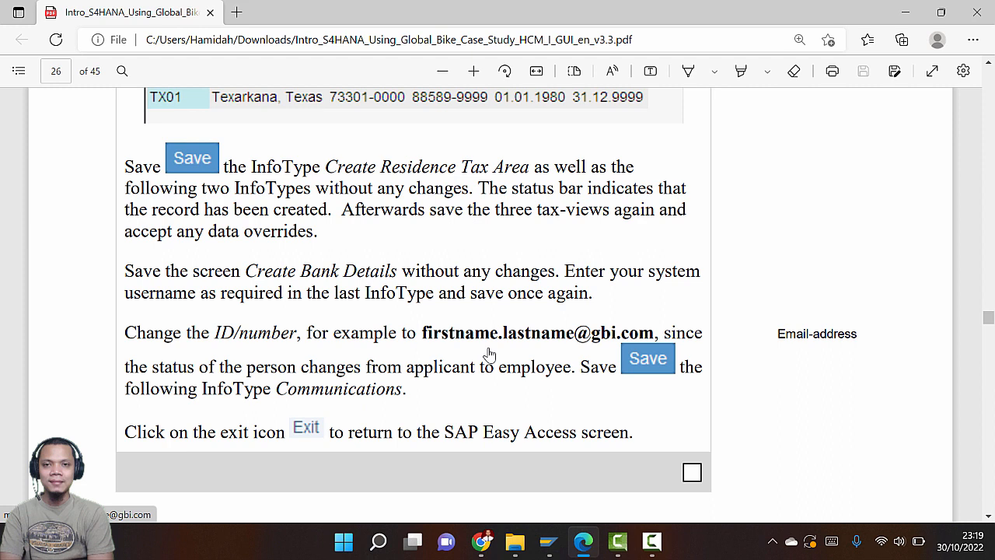
pyautogui.hotkey('alt', 'Tab')
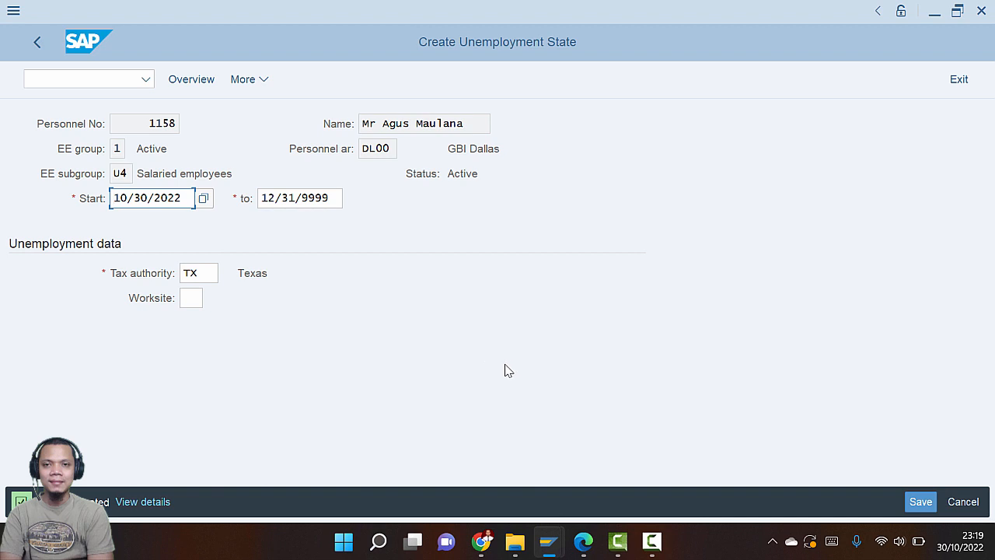
pyautogui.click(925, 507)
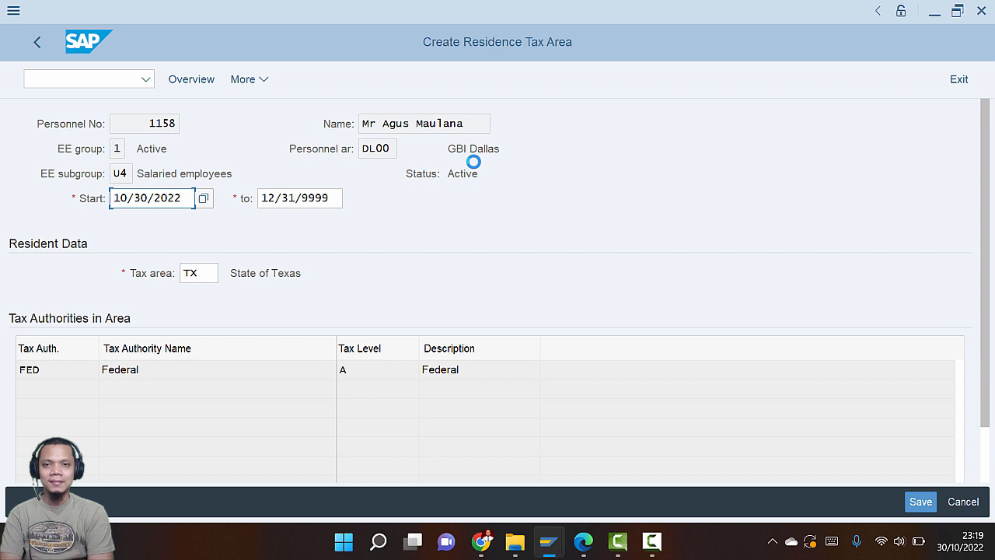
# Save the residence tax area record, accepting the record override warning
pyautogui.click(921, 501)
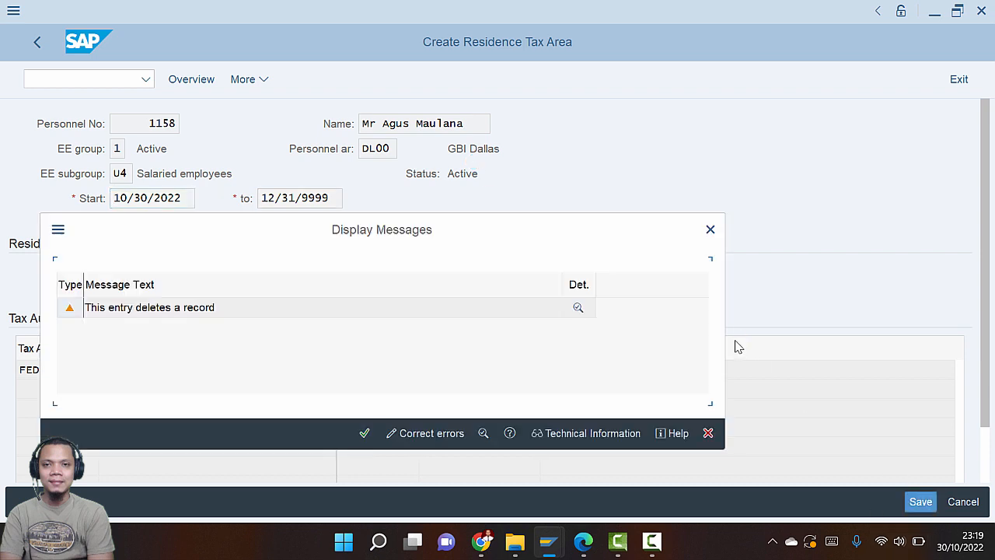
pyautogui.click(364, 433)
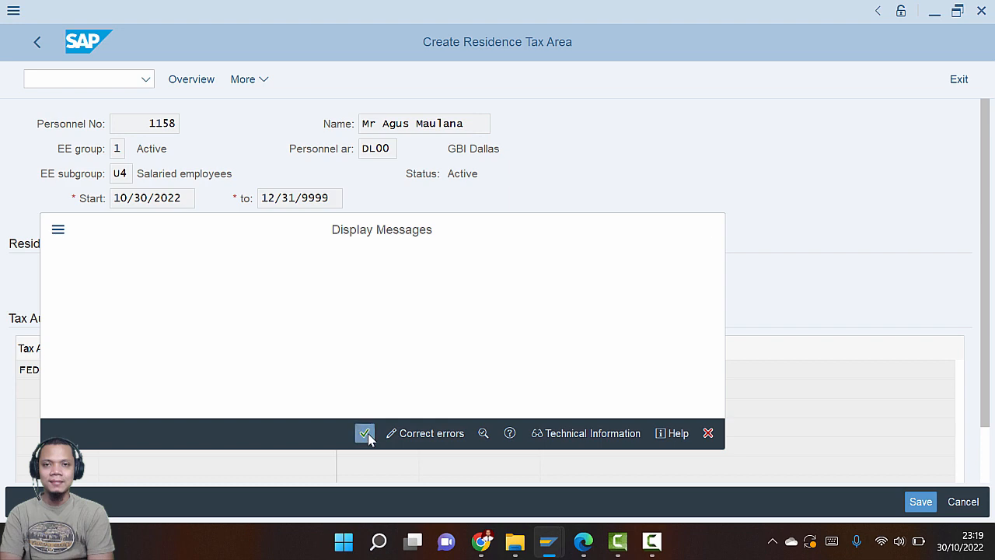
pyautogui.hotkey('alt', 'Tab')
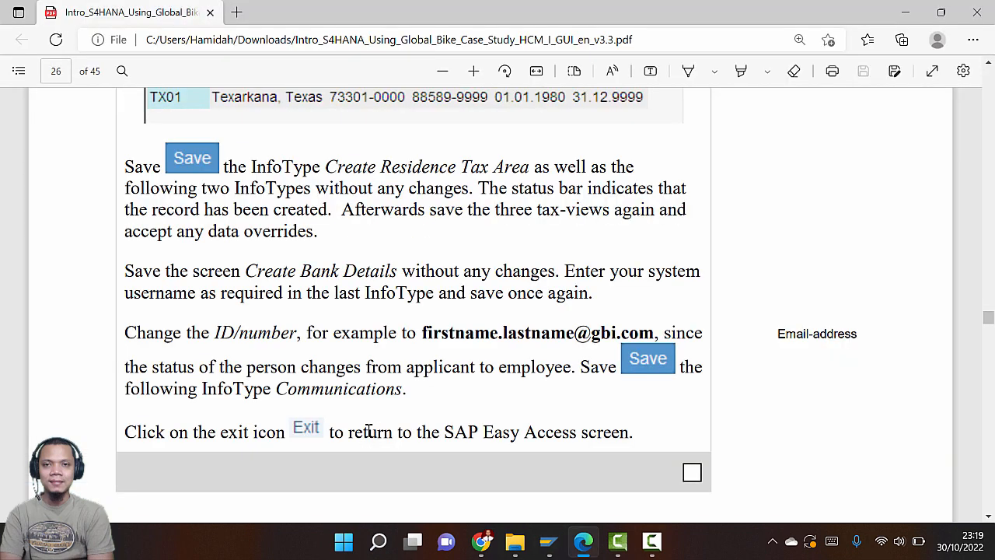
pyautogui.hotkey('alt', 'Tab')
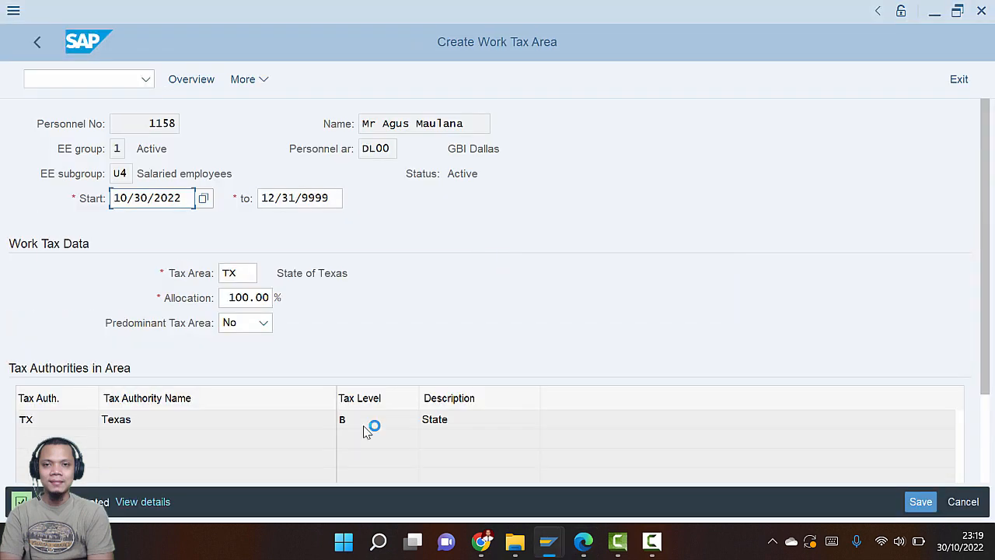
# Save the work tax area record, accepting its override warning, to reach bank details
pyautogui.click(921, 501)
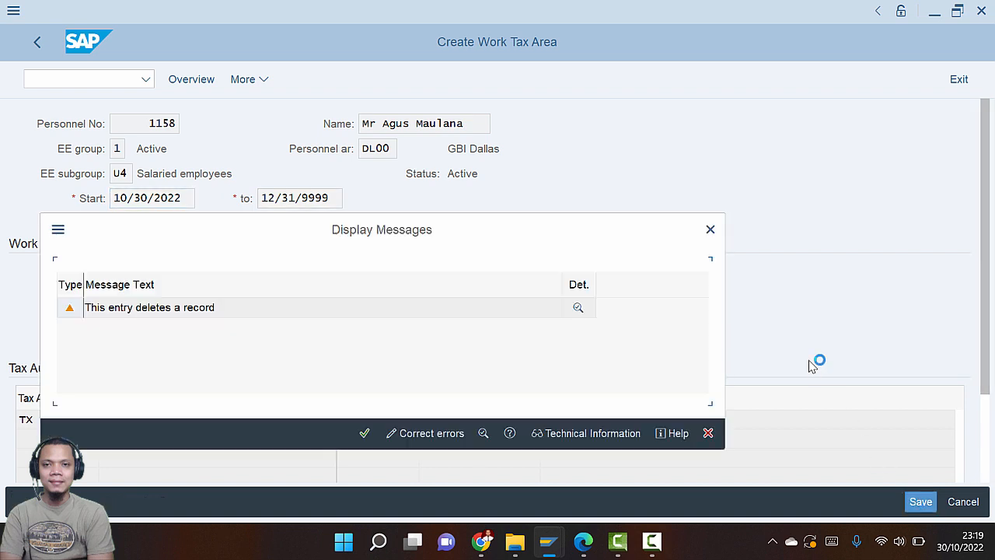
pyautogui.click(363, 434)
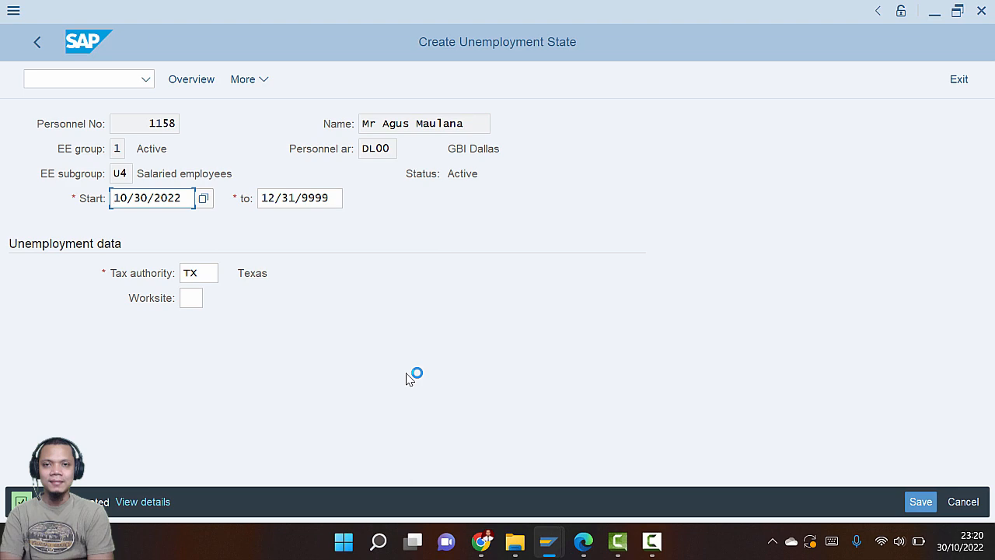
pyautogui.hotkey('alt', 'Tab')
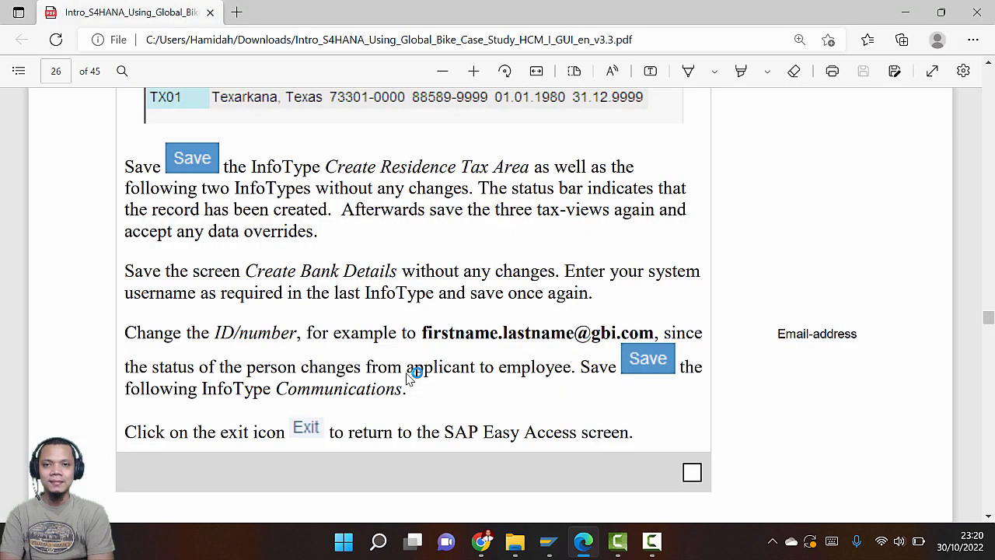
pyautogui.scroll(-3, 408, 375)
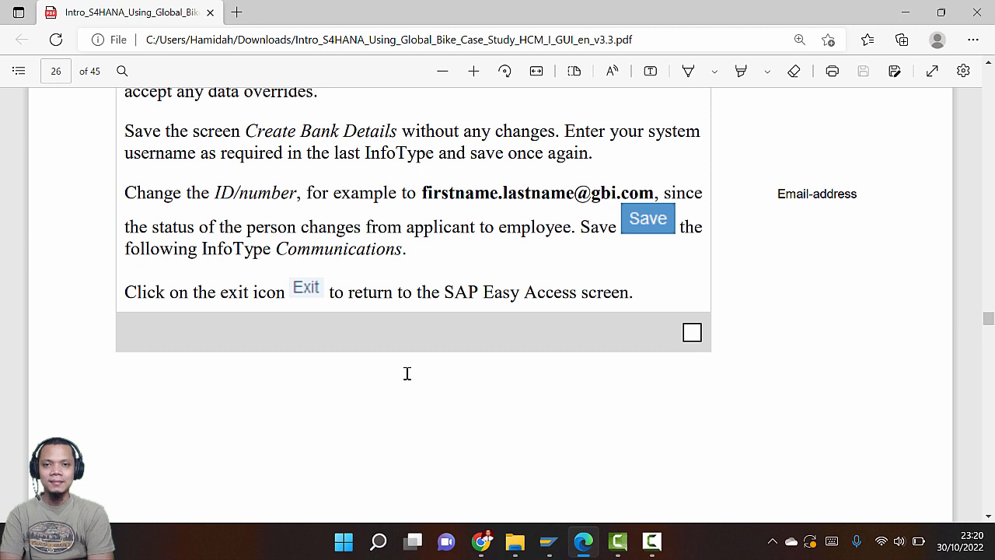
pyautogui.hotkey('alt', 'Tab')
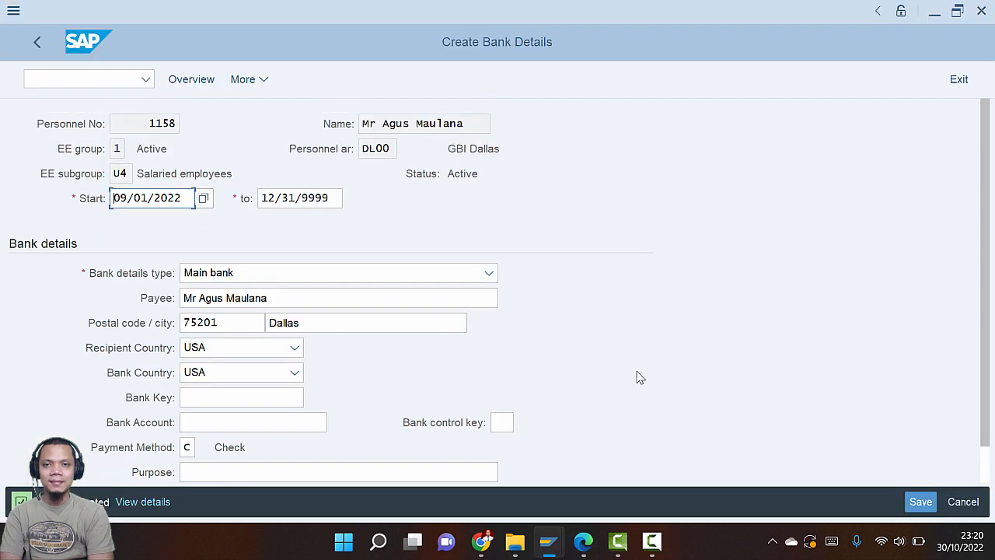
# Save the bank details unchanged: main bank in Dallas 75201, payment method Check
pyautogui.scroll(-1, 553, 300)
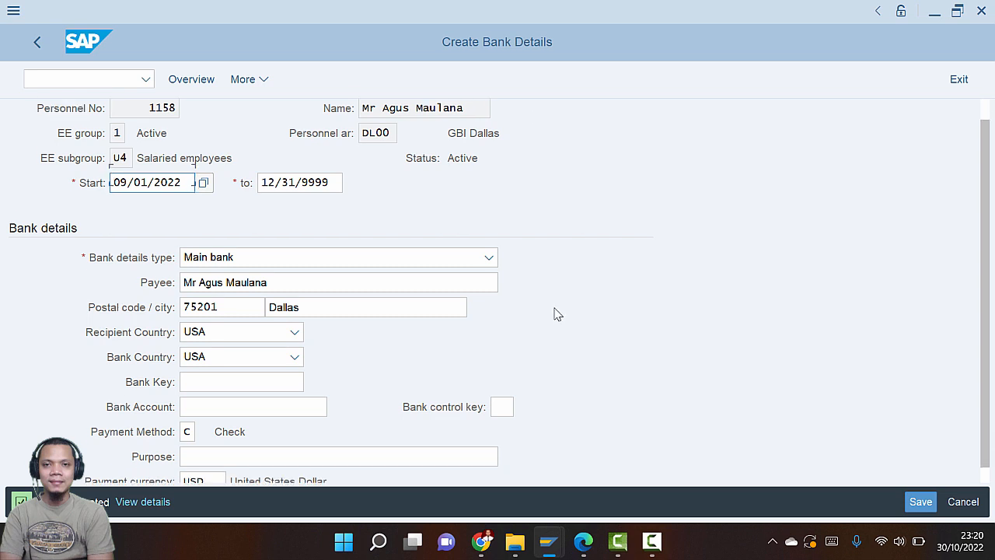
pyautogui.hotkey('alt', 'Tab')
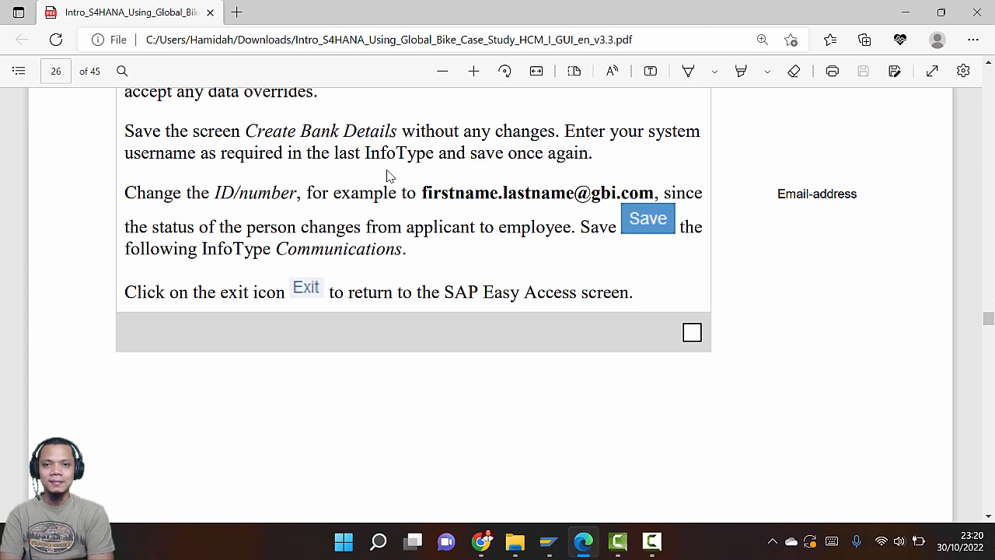
pyautogui.hotkey('alt', 'Tab')
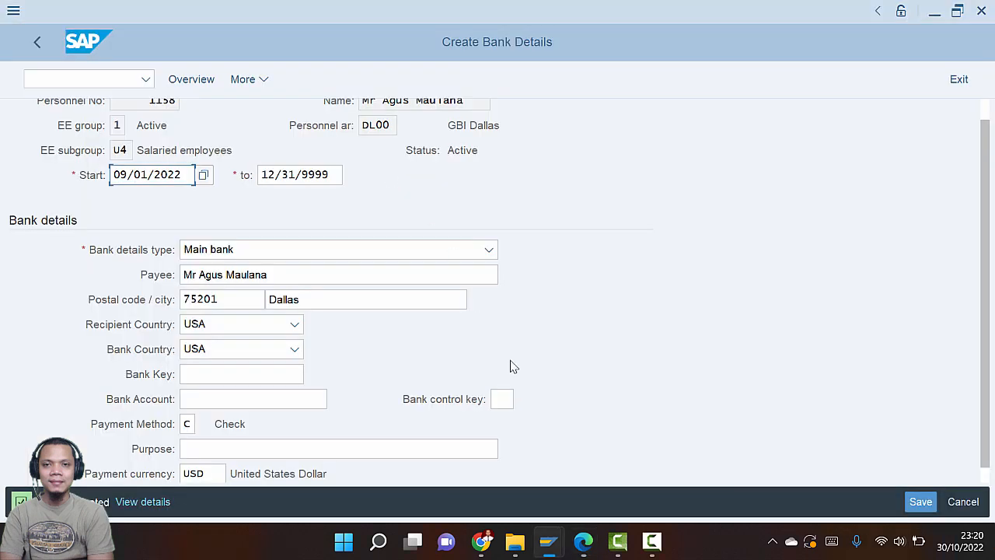
pyautogui.click(916, 504)
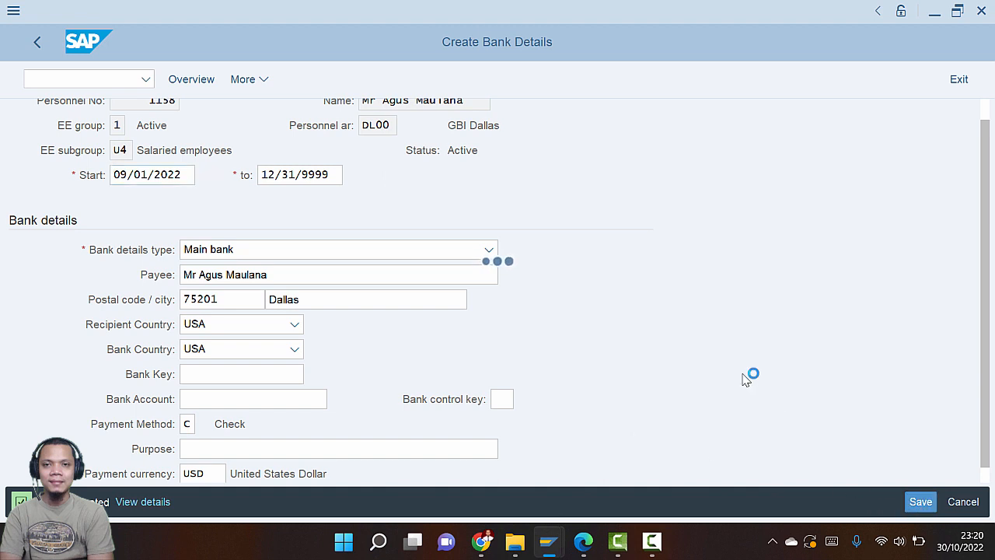
pyautogui.hotkey('alt', 'Tab')
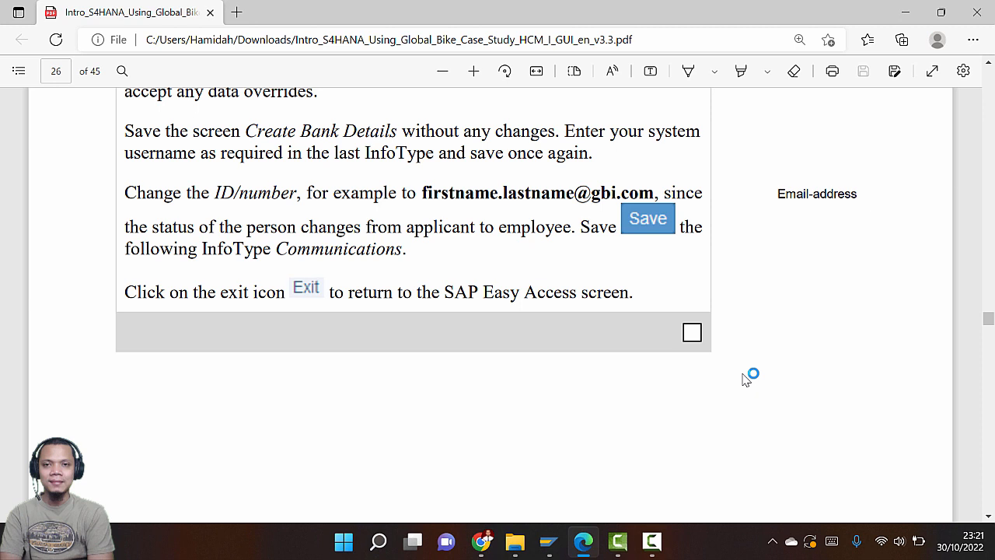
pyautogui.hotkey('alt', 'Tab')
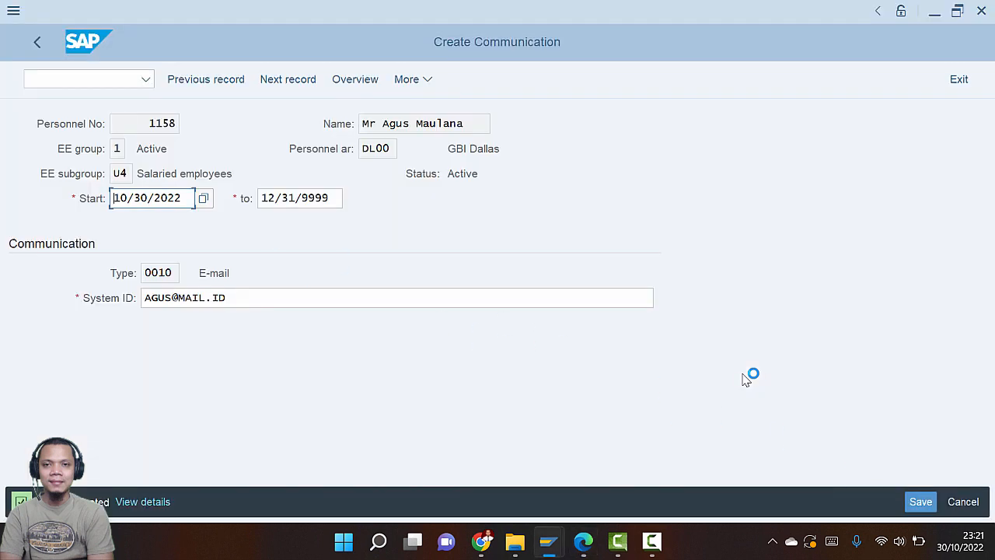
# Save the 0010 E-mail communication record despite the duplicate-address warning, completing the hire
pyautogui.click(921, 503)
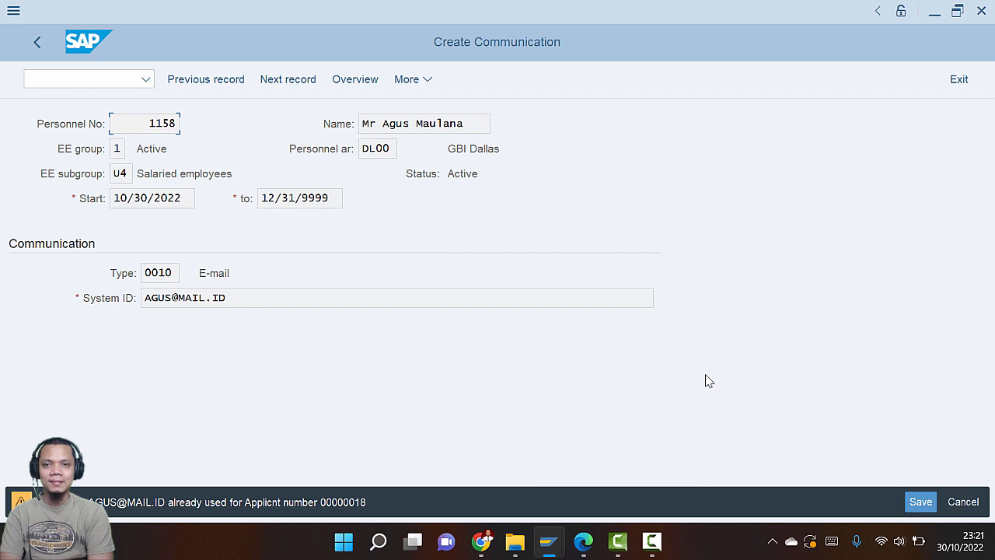
pyautogui.press('Return')
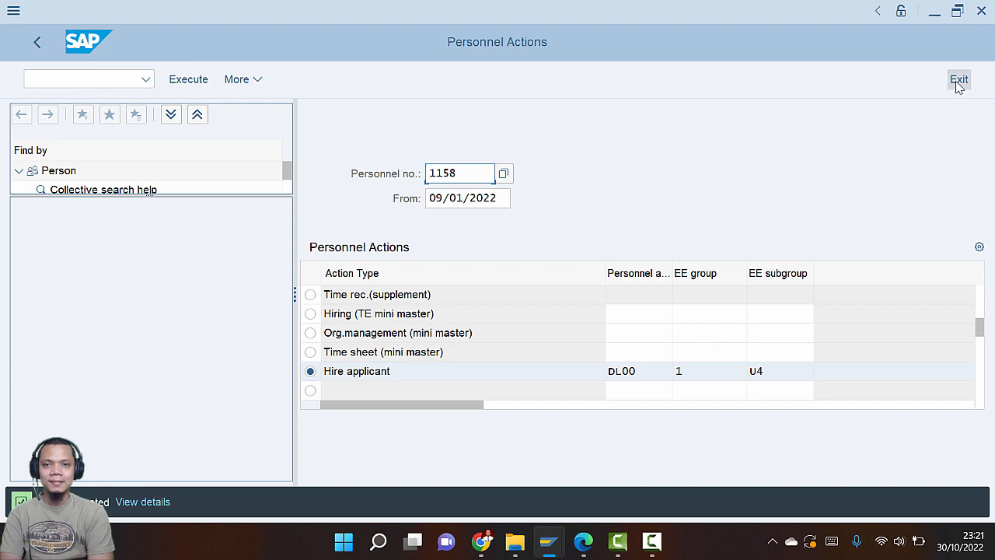
pyautogui.press('super+Tab')
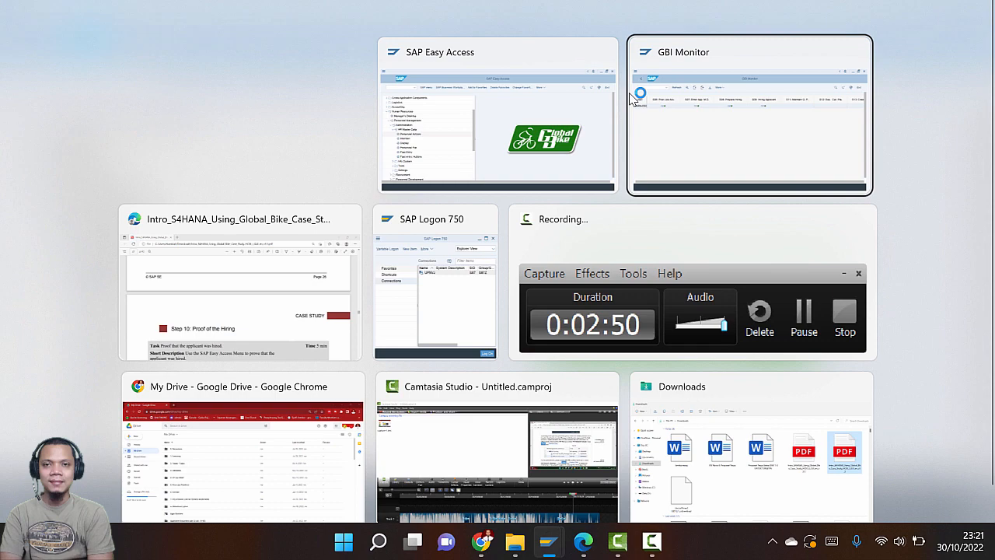
pyautogui.hotkey('alt', 'Tab')
# Read Step 10: Proof of the Hiring's menu path in the PDF, then return to SAP Easy Access
pyautogui.scroll(-3, 581, 219)
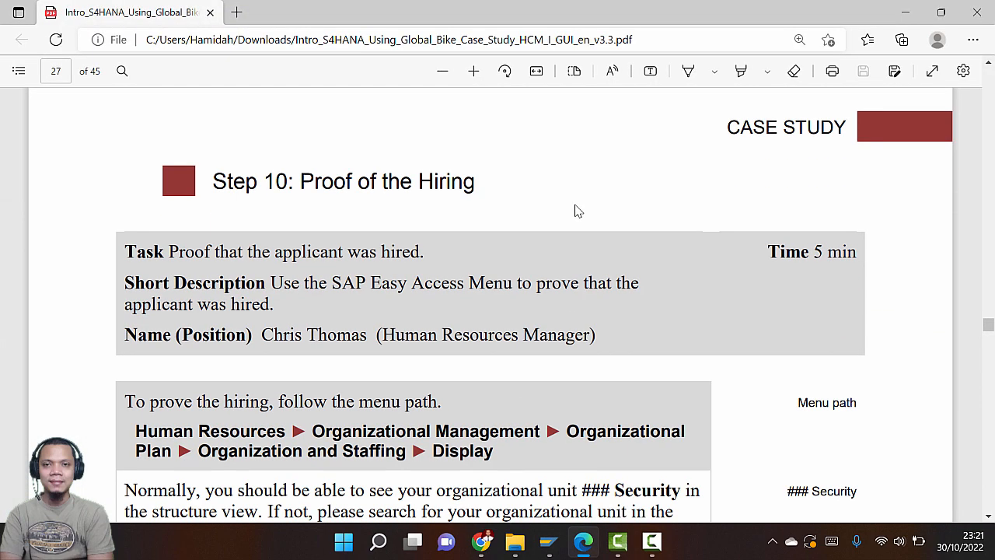
pyautogui.scroll(-2, 576, 210)
pyautogui.scroll(1, 572, 201)
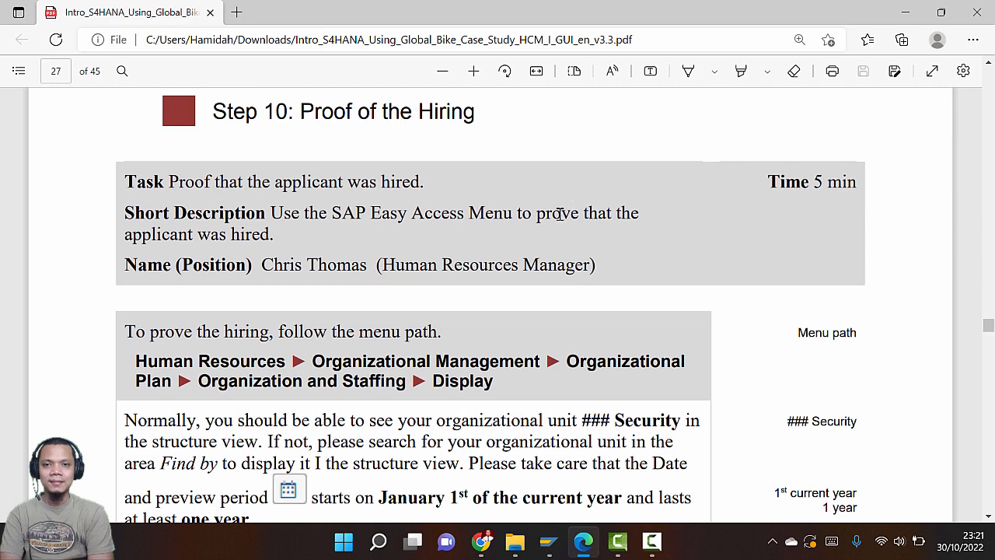
pyautogui.scroll(-2, 553, 226)
pyautogui.scroll(-1, 546, 236)
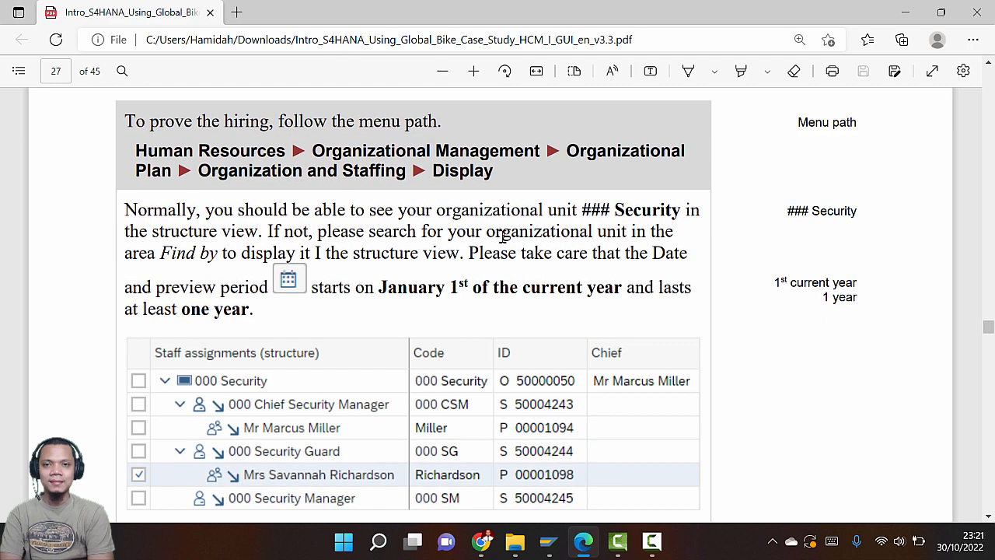
pyautogui.press('super+Tab')
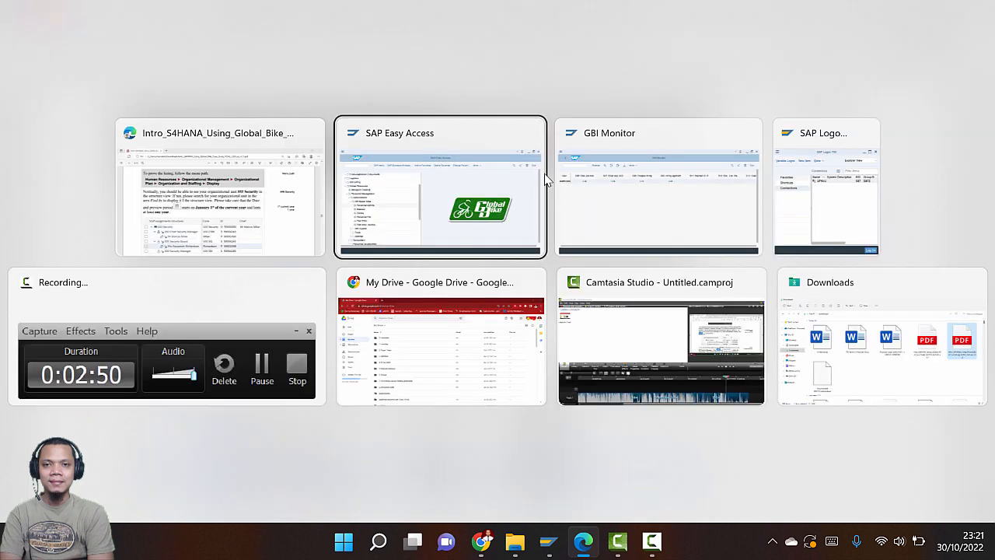
pyautogui.click(544, 178)
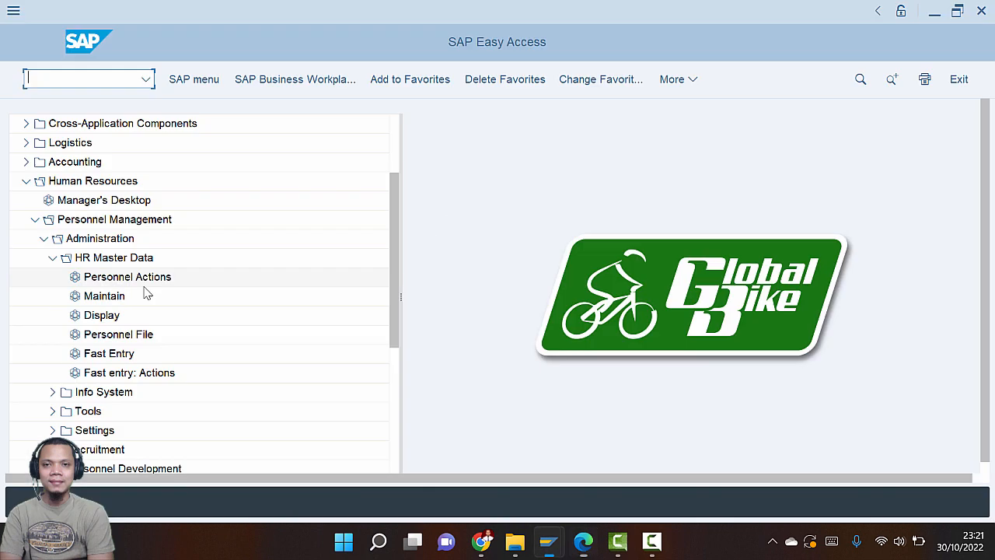
# Run Organizational Management > Organizational Plan > Organization and Staffing > Display for the 030 Security unit
pyautogui.click(34, 221)
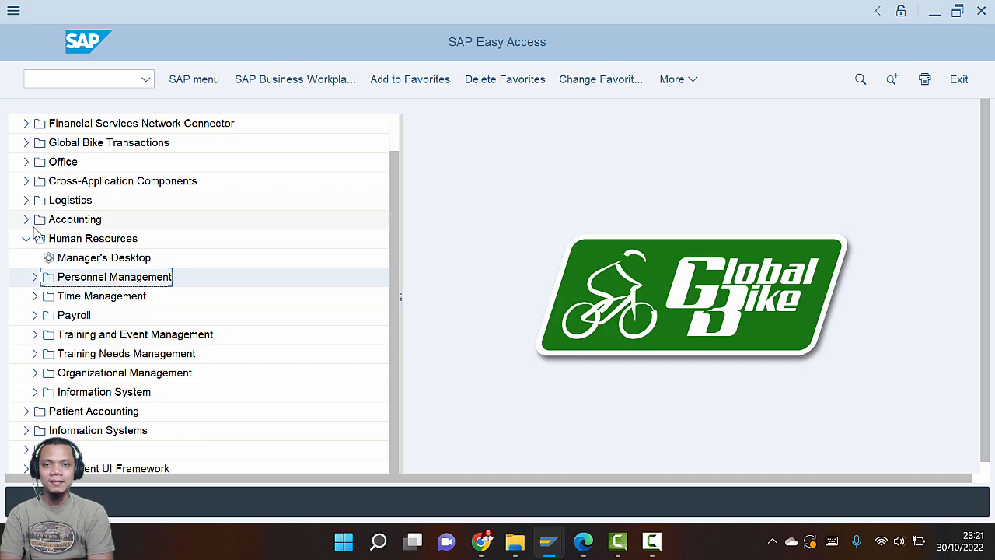
pyautogui.click(35, 372)
pyautogui.hotkey('alt', 'Tab')
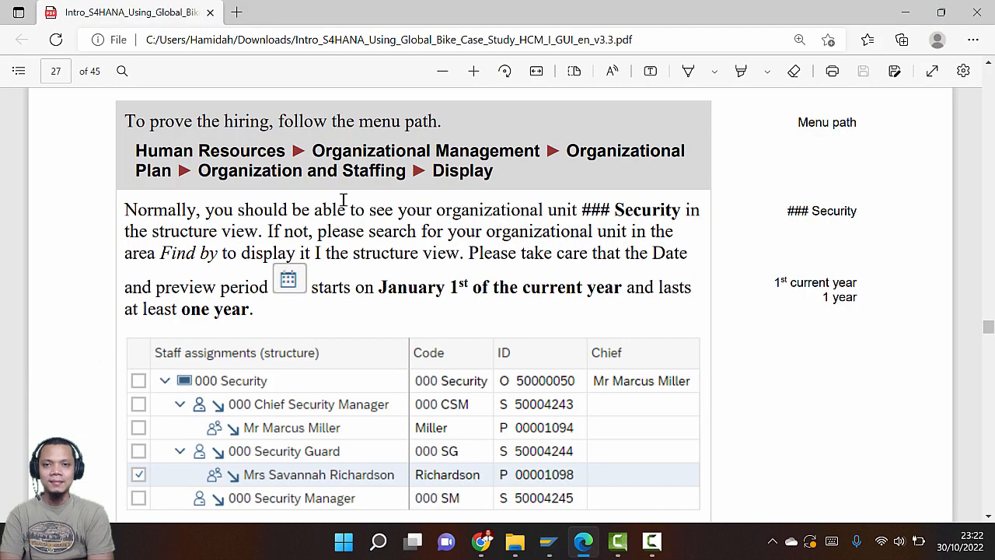
pyautogui.hotkey('alt', 'Tab')
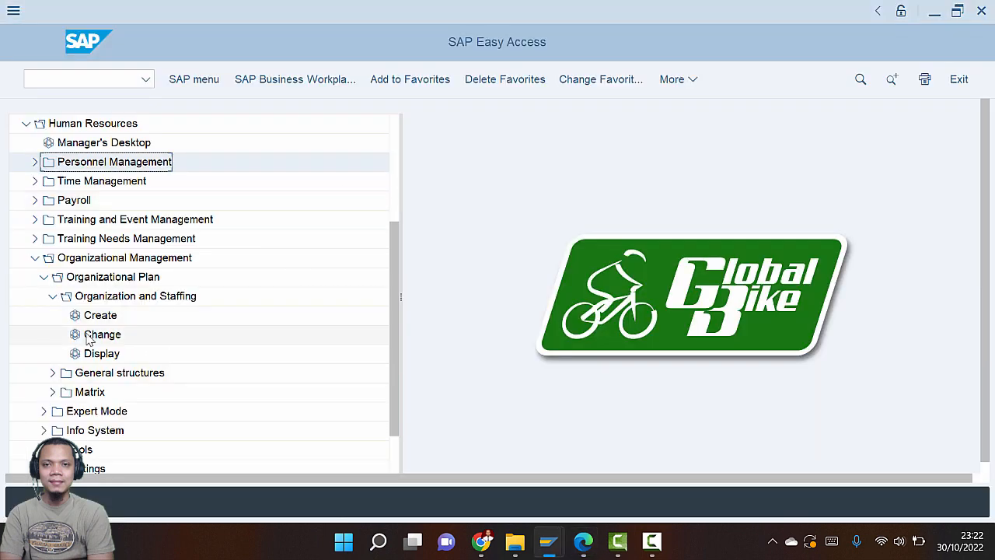
pyautogui.hotkey('alt', 'Tab')
pyautogui.hotkey('alt', 'Tab')
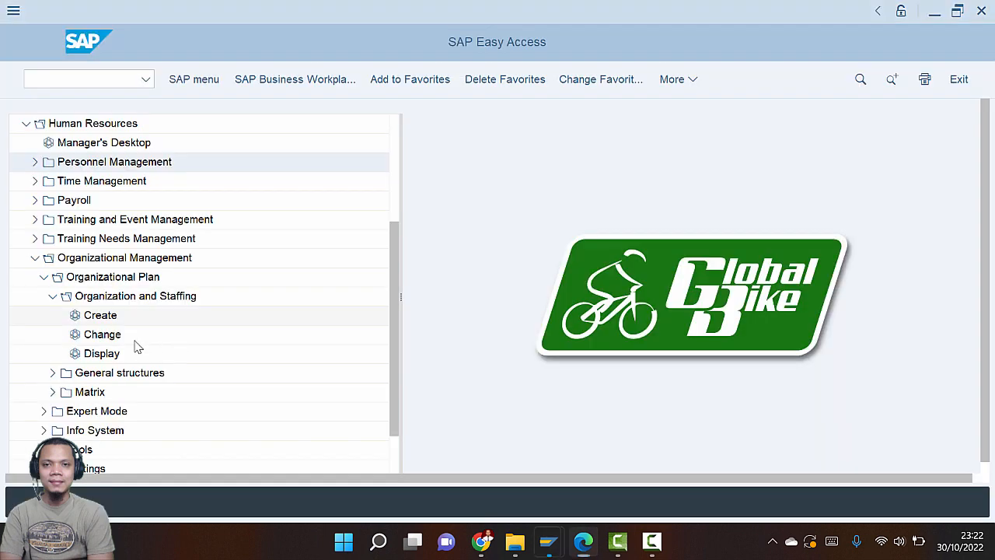
pyautogui.hotkey('alt', 'Tab')
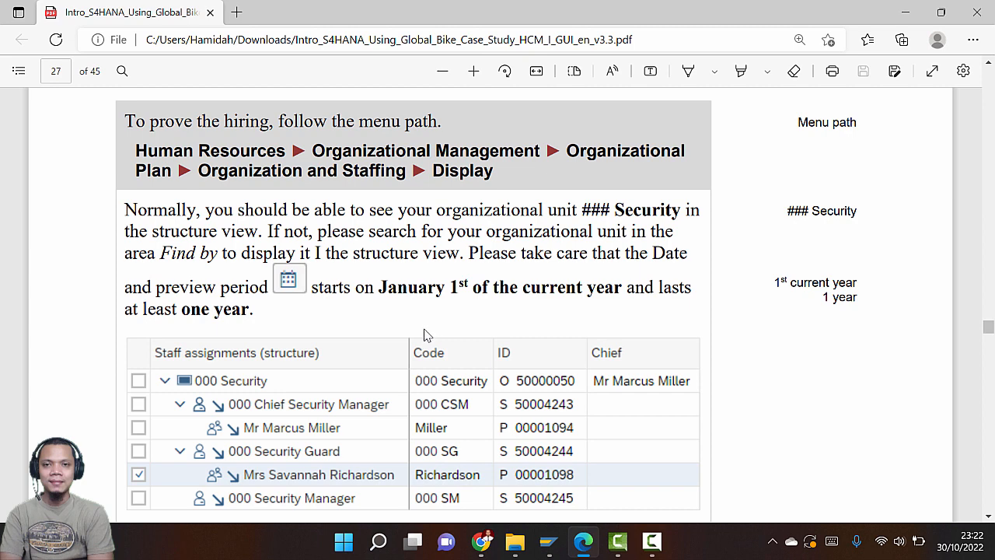
pyautogui.scroll(-3, 424, 334)
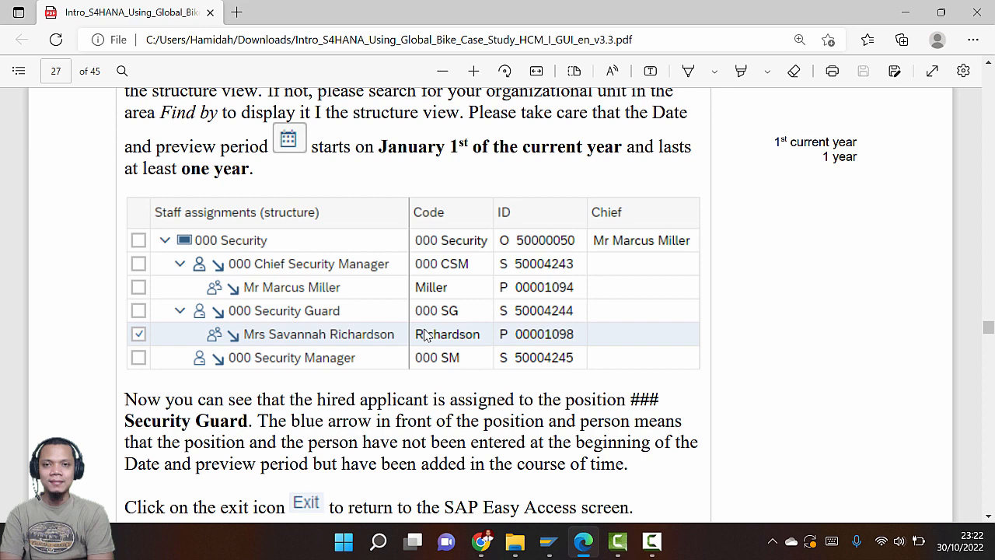
pyautogui.hotkey('alt', 'Tab')
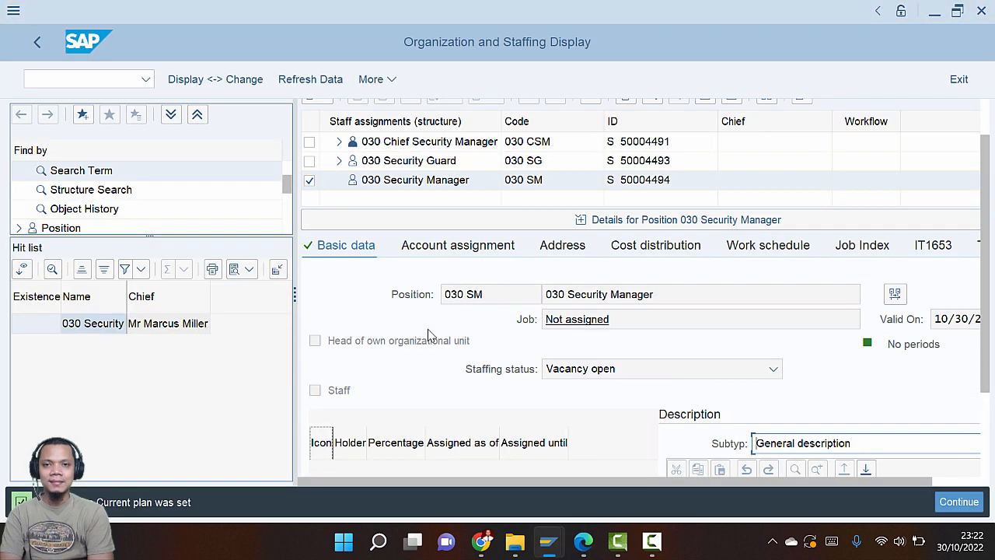
# Set the staffing display's start date to 01/01/2022 from the calendar
pyautogui.scroll(2, 915, 282)
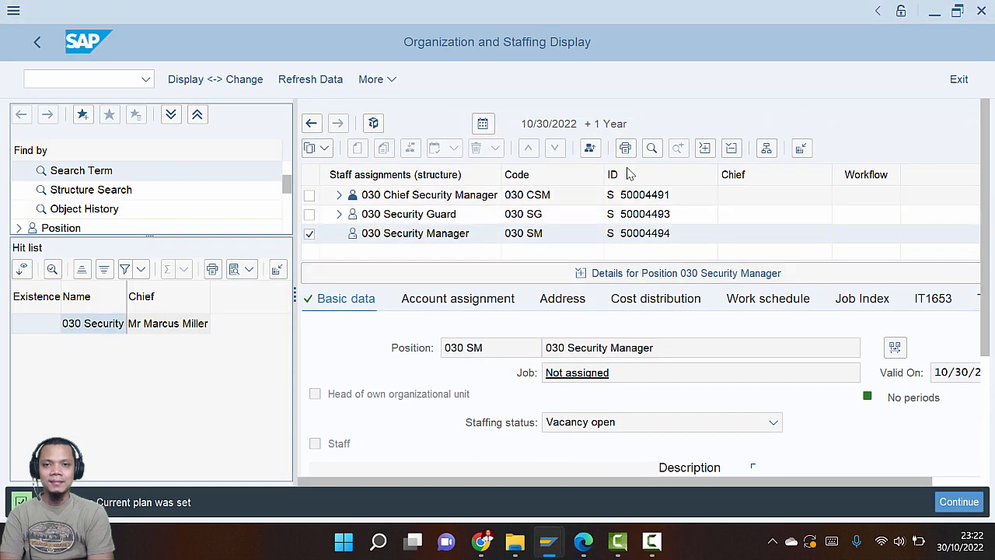
pyautogui.hotkey('alt', 'Tab')
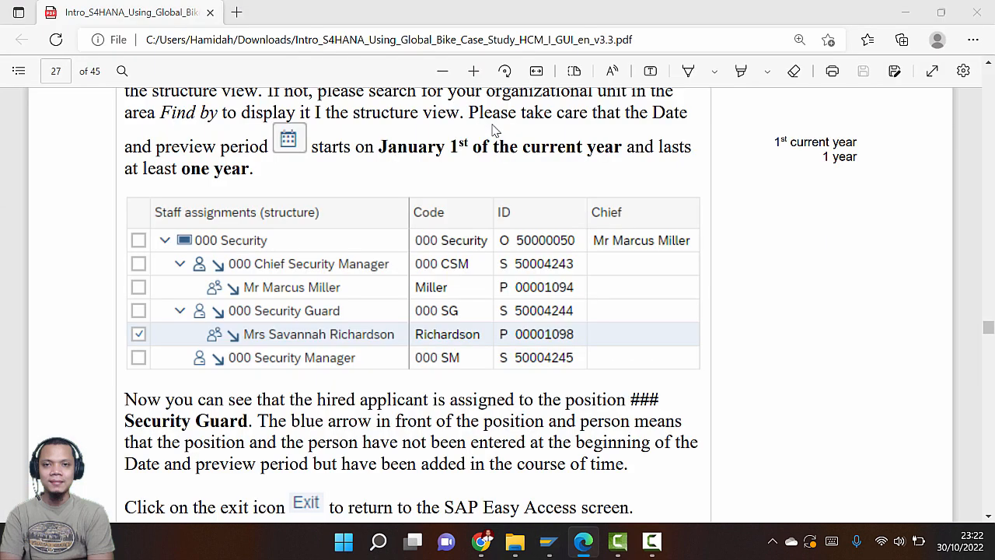
pyautogui.hotkey('alt', 'Tab')
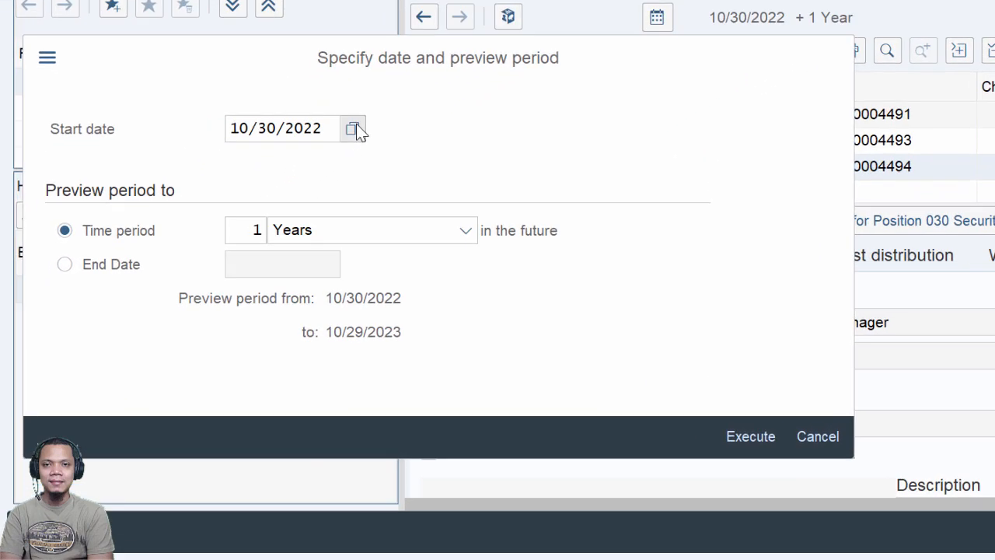
pyautogui.click(354, 130)
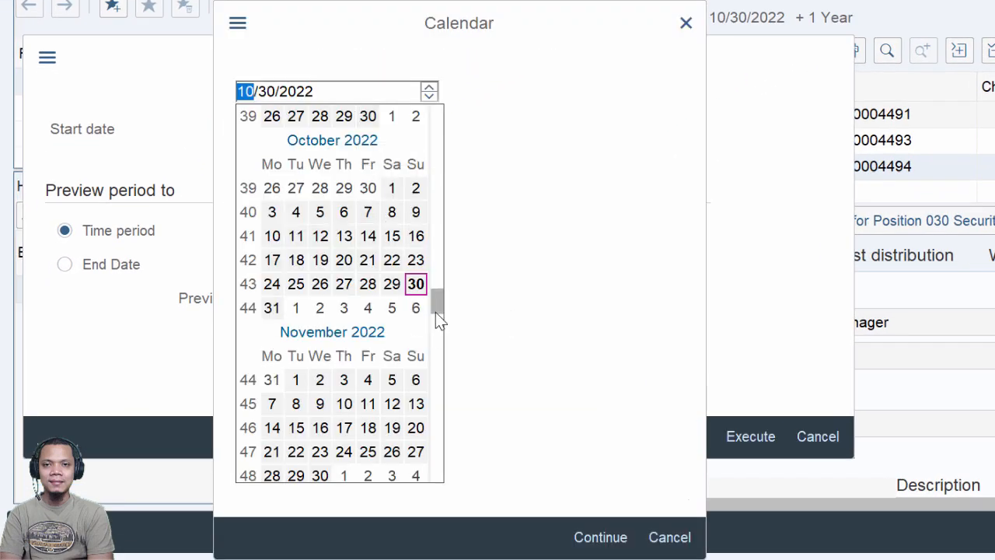
pyautogui.moveTo(435, 295); pyautogui.dragTo(441, 114)
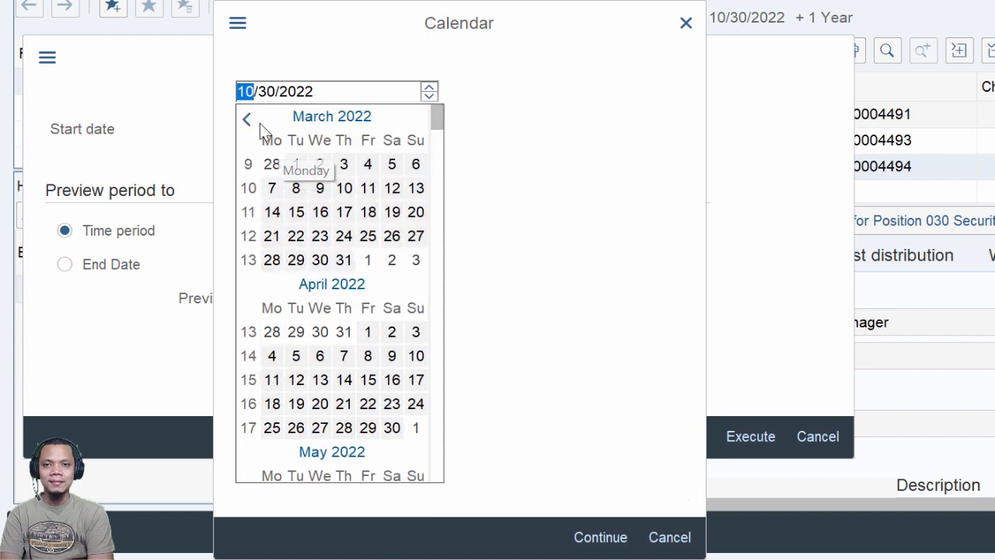
pyautogui.scroll(-4, 257, 140)
pyautogui.scroll(12, 311, 231)
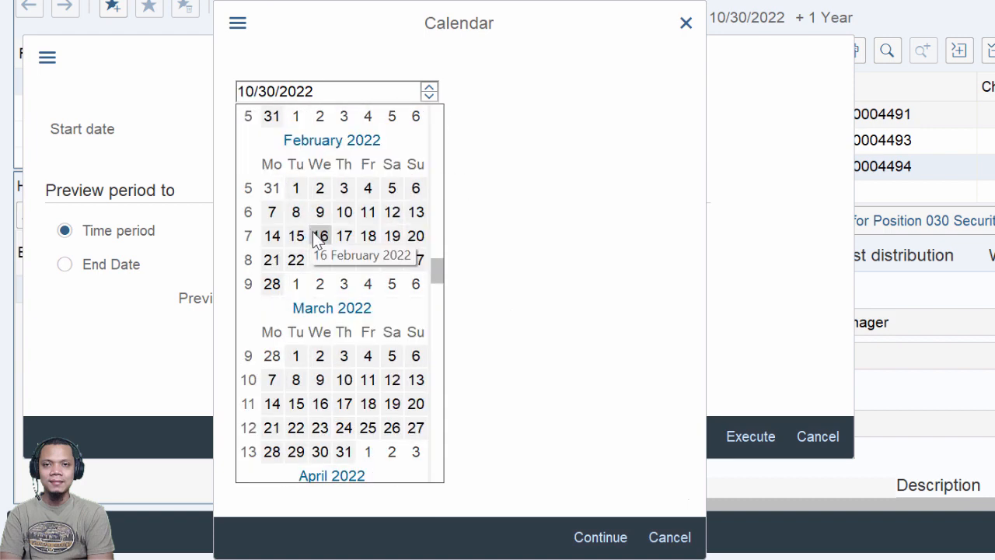
pyautogui.scroll(-1, 327, 327)
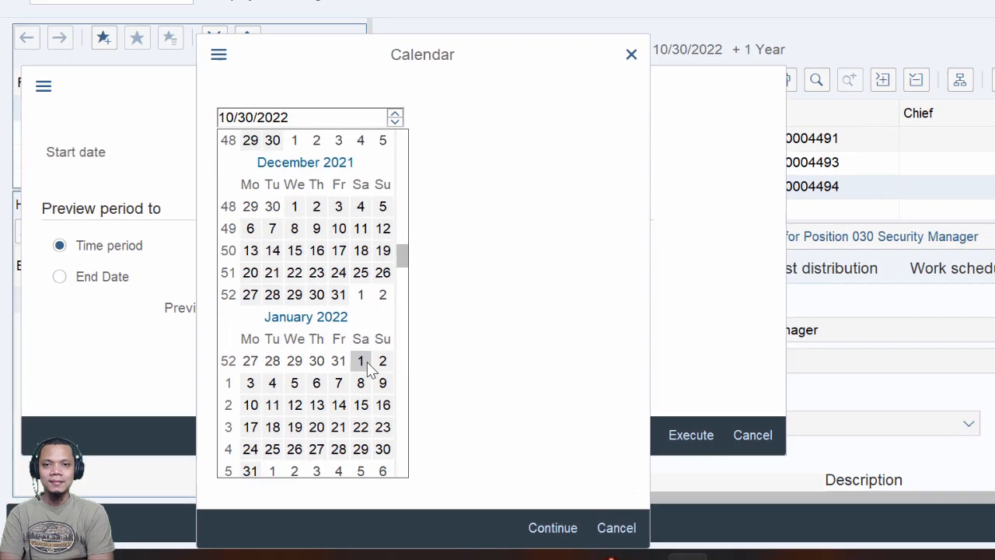
pyautogui.click(368, 365)
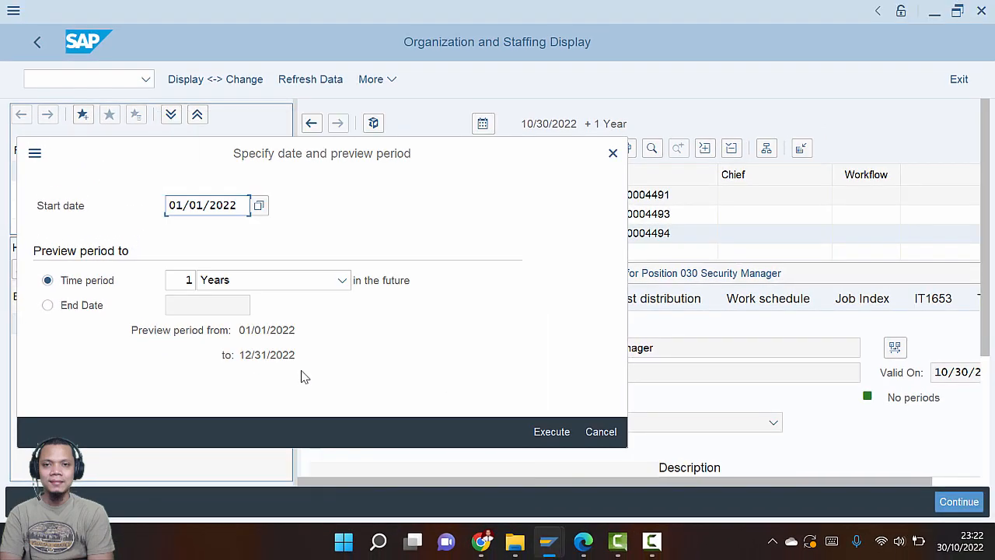
pyautogui.hotkey('alt', 'Tab')
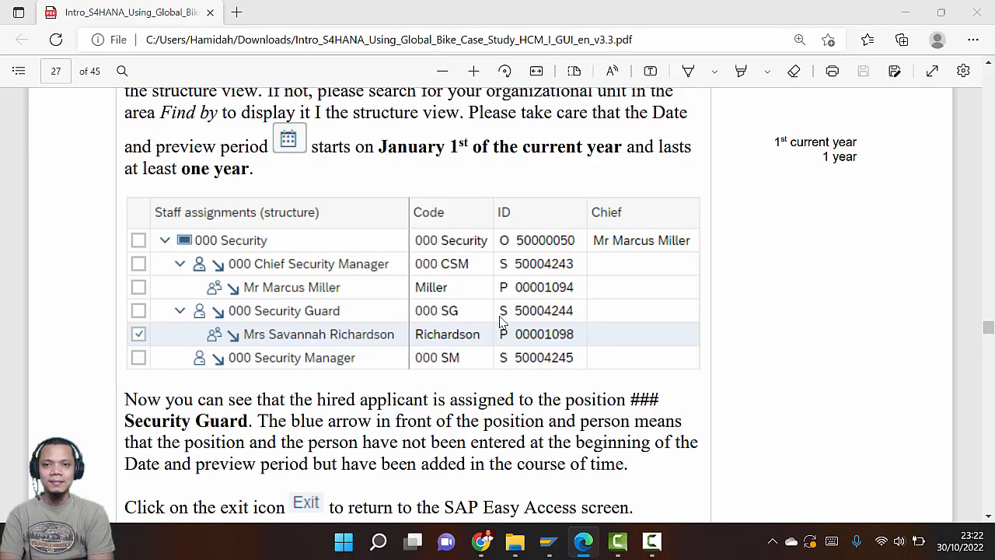
pyautogui.hotkey('alt', 'Tab')
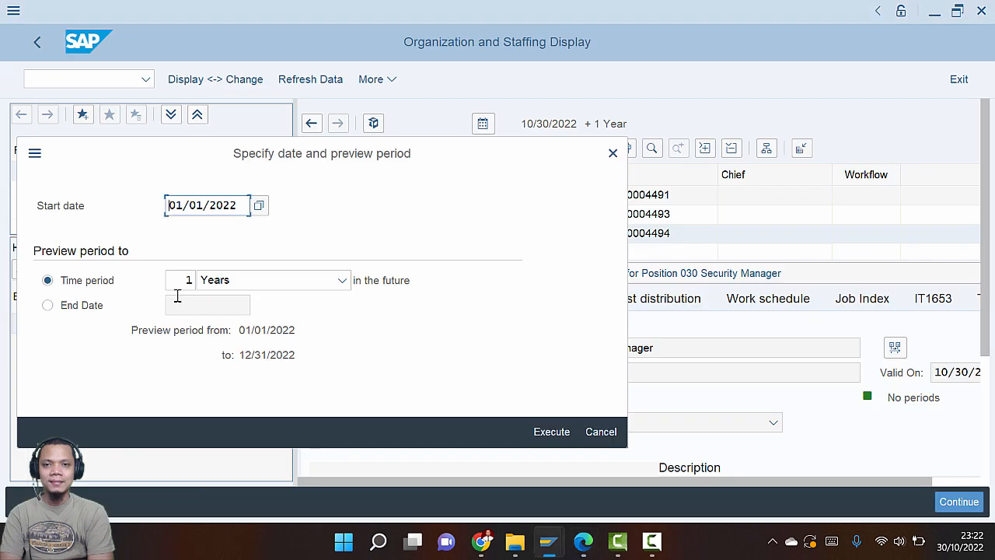
# Keep the preview period at 1 Years and execute the staff assignments display
pyautogui.click(343, 282)
pyautogui.click(343, 282)
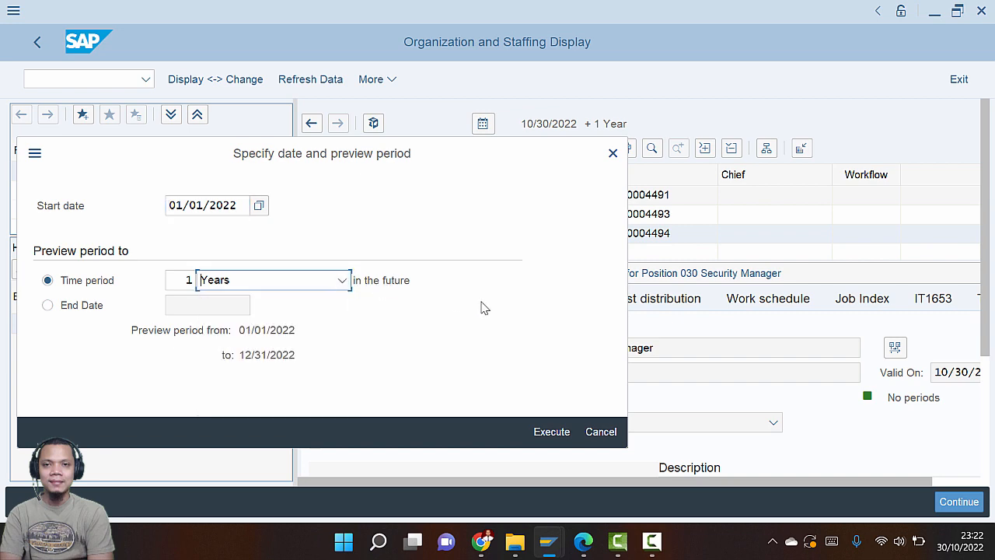
pyautogui.hotkey('alt', 'Tab')
pyautogui.hotkey('alt', 'Tab')
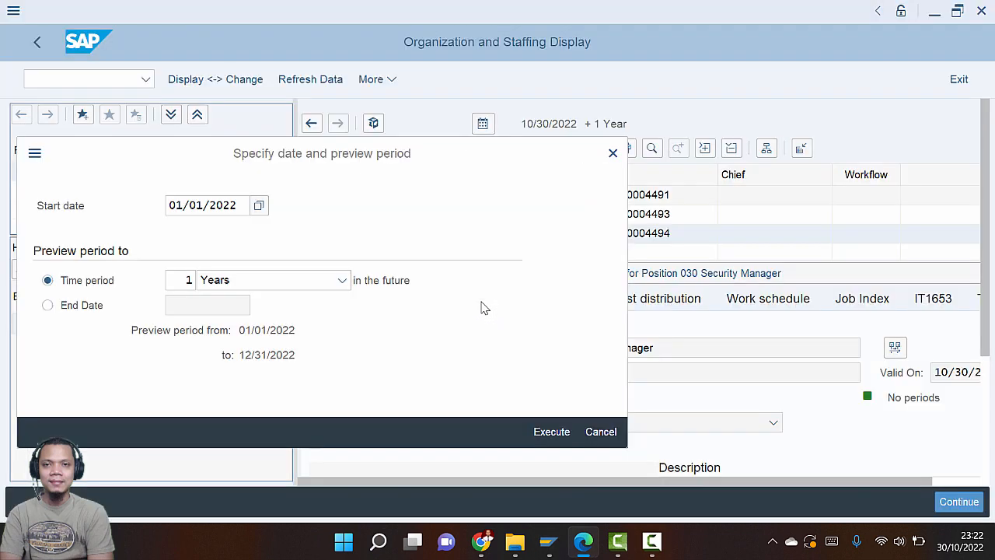
pyautogui.click(551, 432)
pyautogui.hotkey('alt', 'Tab')
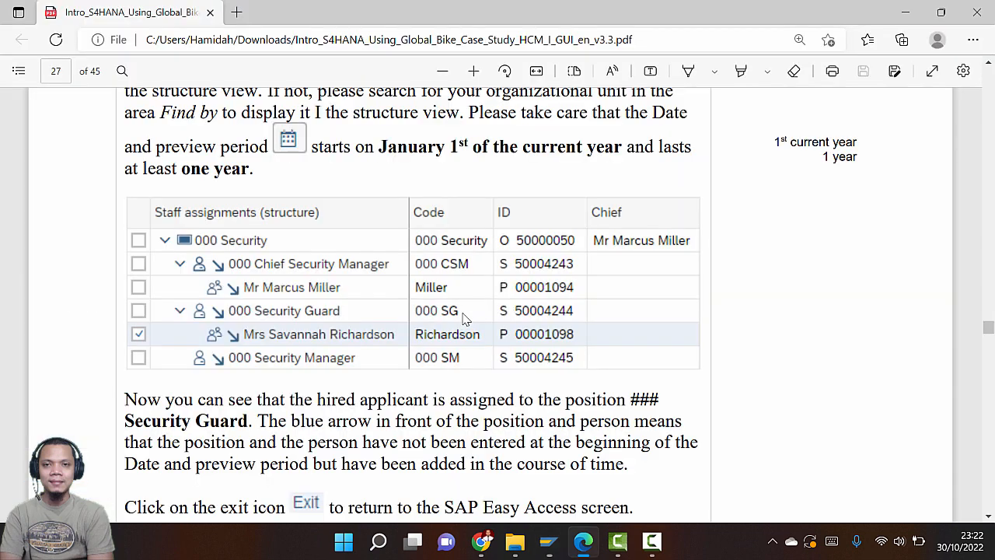
pyautogui.scroll(-3, 461, 315)
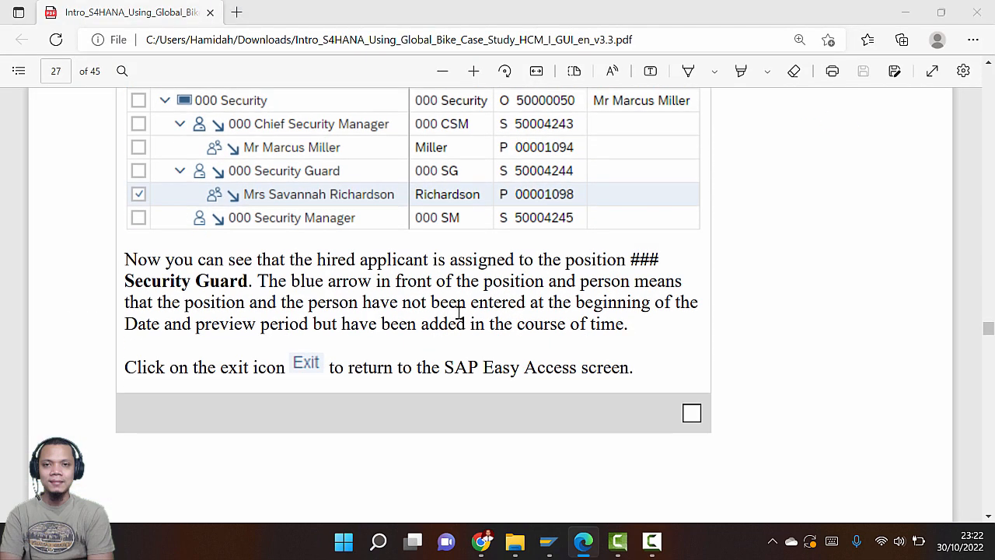
pyautogui.hotkey('alt', 'Tab')
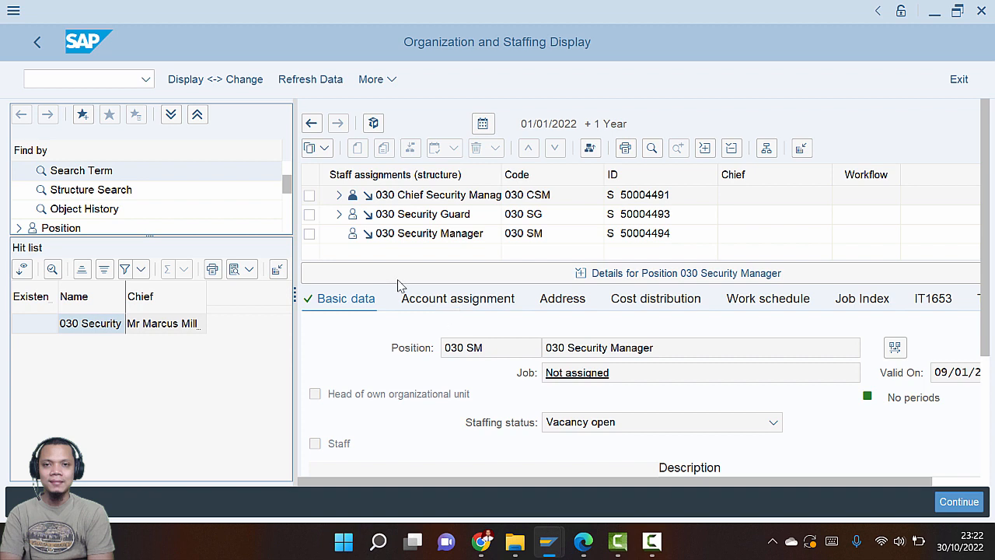
# Expand the 030 Security Guard and chief security manager positions to show their holders
pyautogui.click(371, 217)
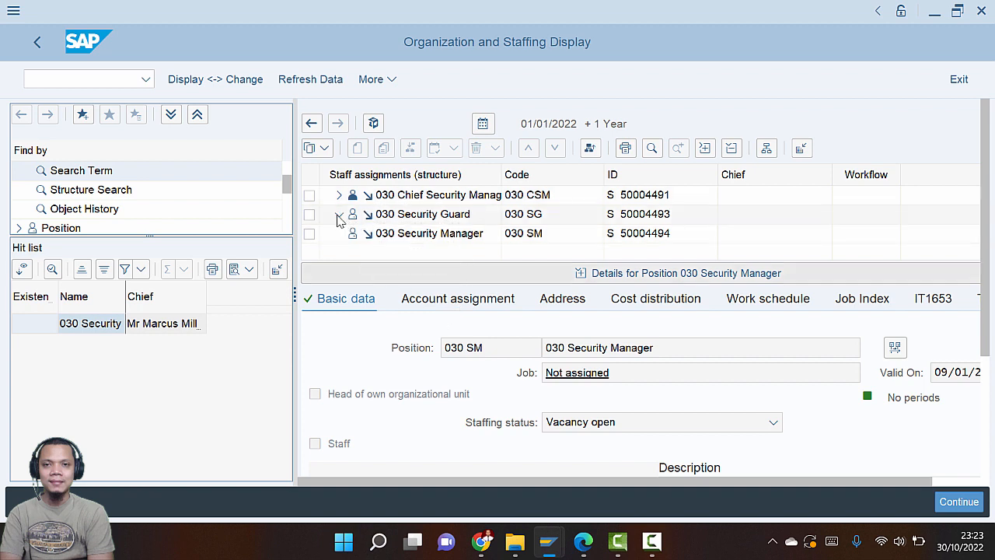
pyautogui.click(339, 214)
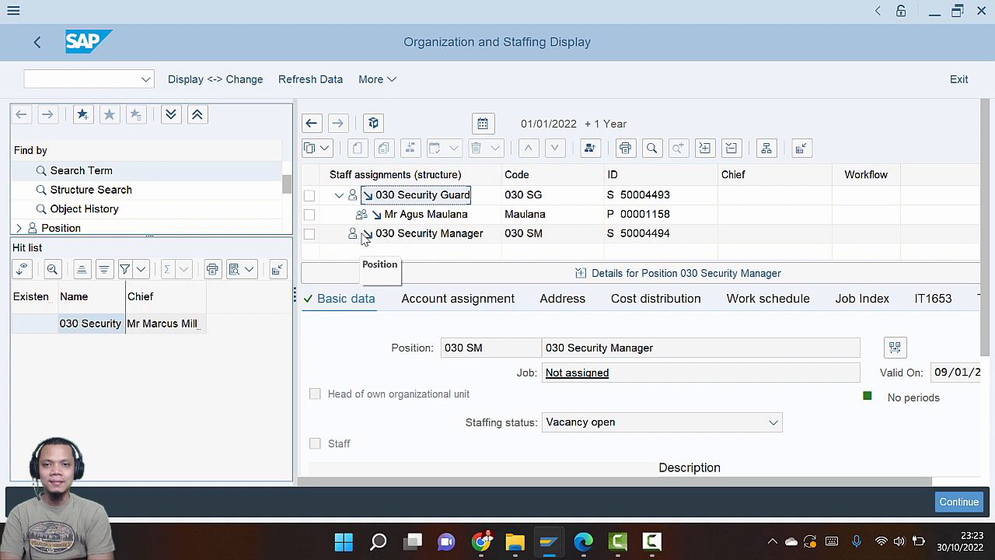
pyautogui.click(365, 236)
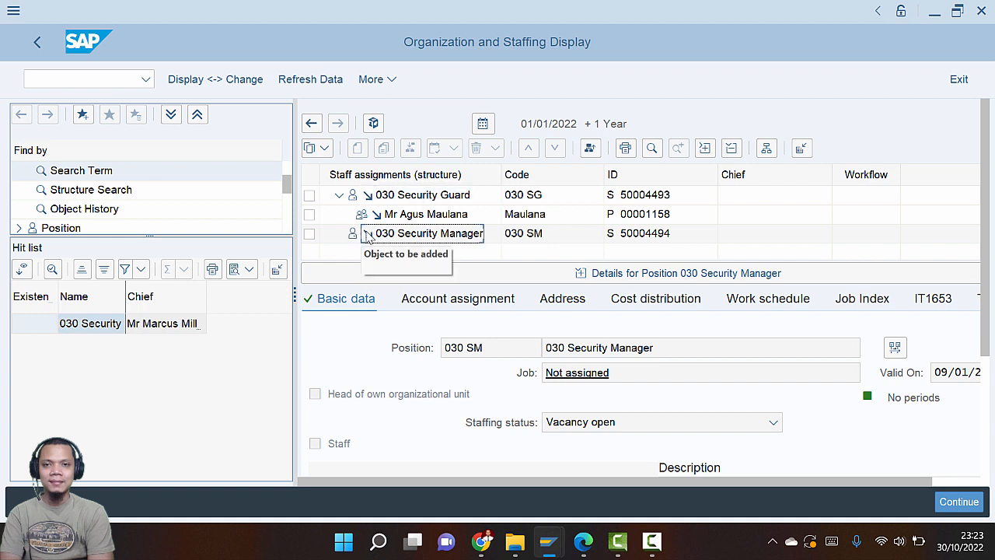
pyautogui.scroll(1, 357, 239)
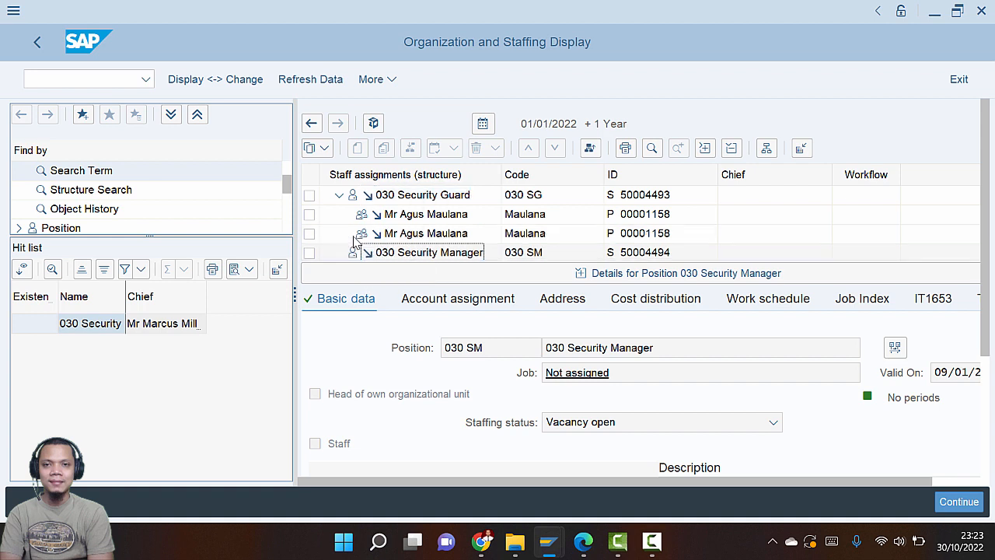
pyautogui.click(367, 199)
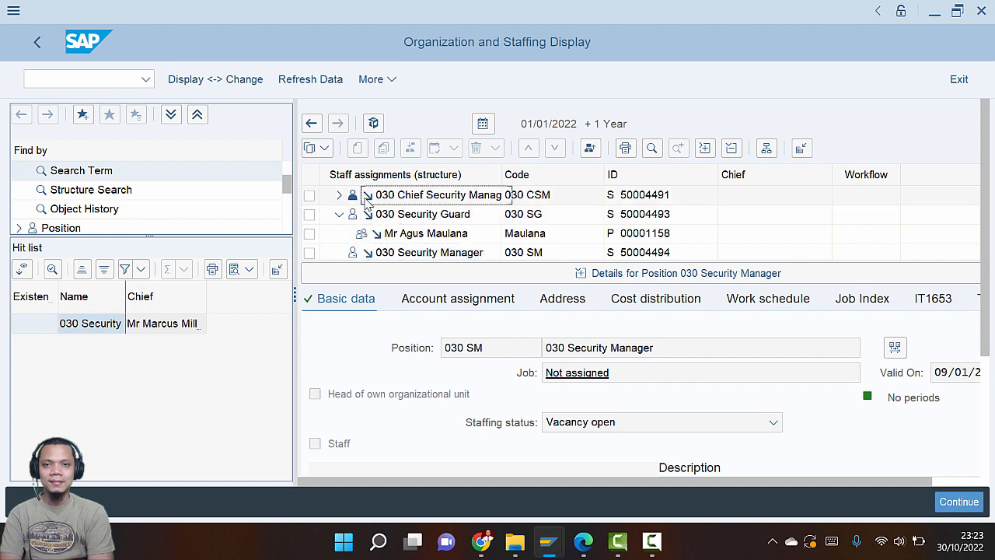
pyautogui.click(339, 195)
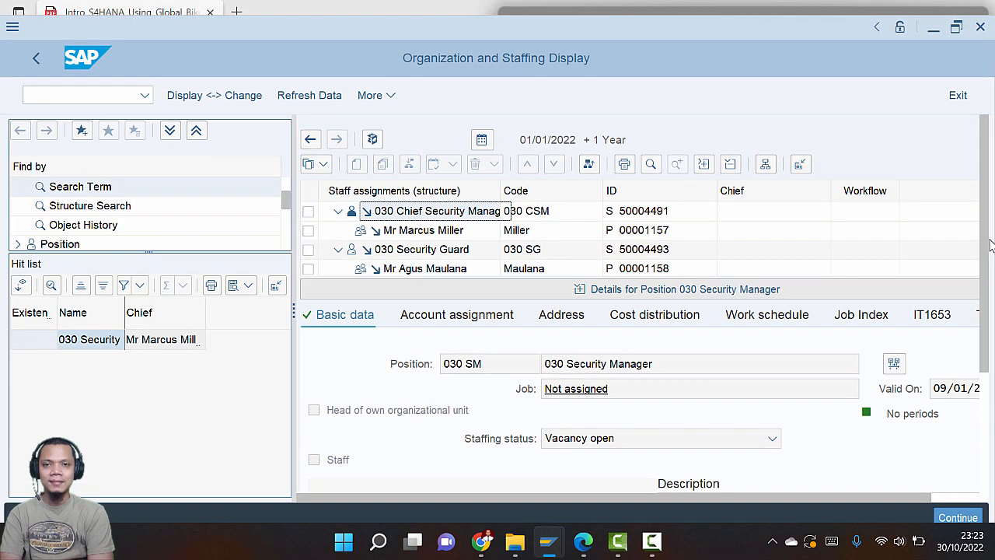
# Compare the expanded staffing tree against the guide's example staff table
pyautogui.click(957, 11)
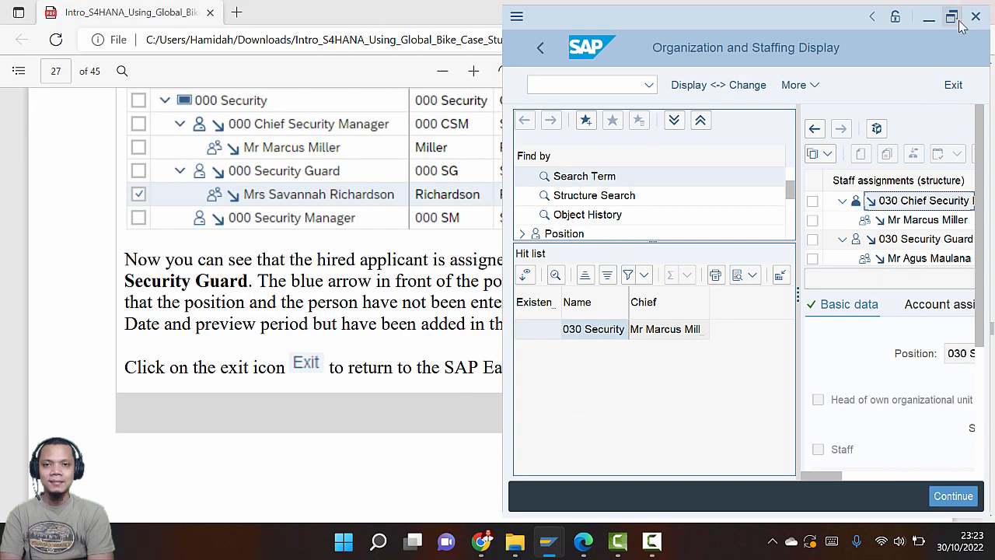
pyautogui.doubleClick(770, 44)
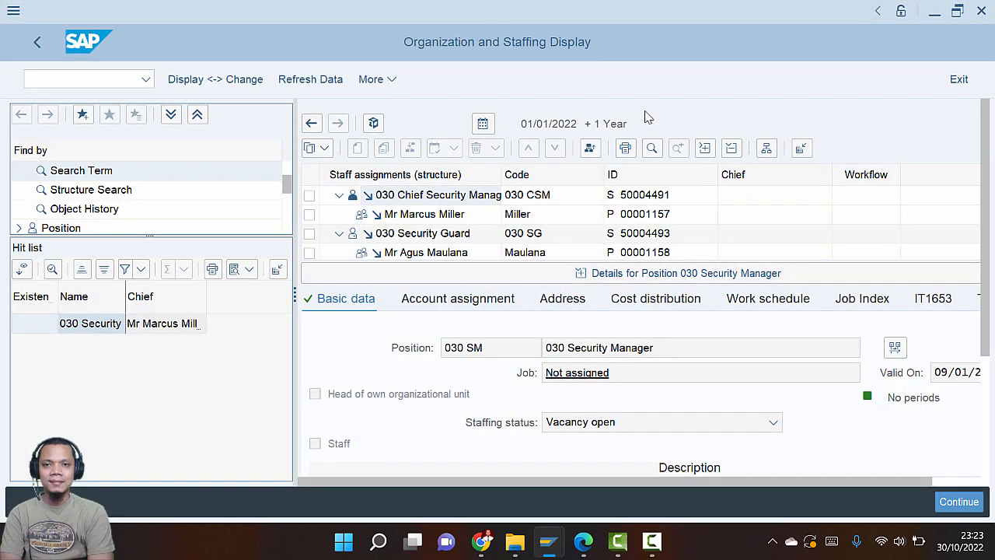
pyautogui.hotkey('alt', 'Tab')
pyautogui.scroll(1, 322, 209)
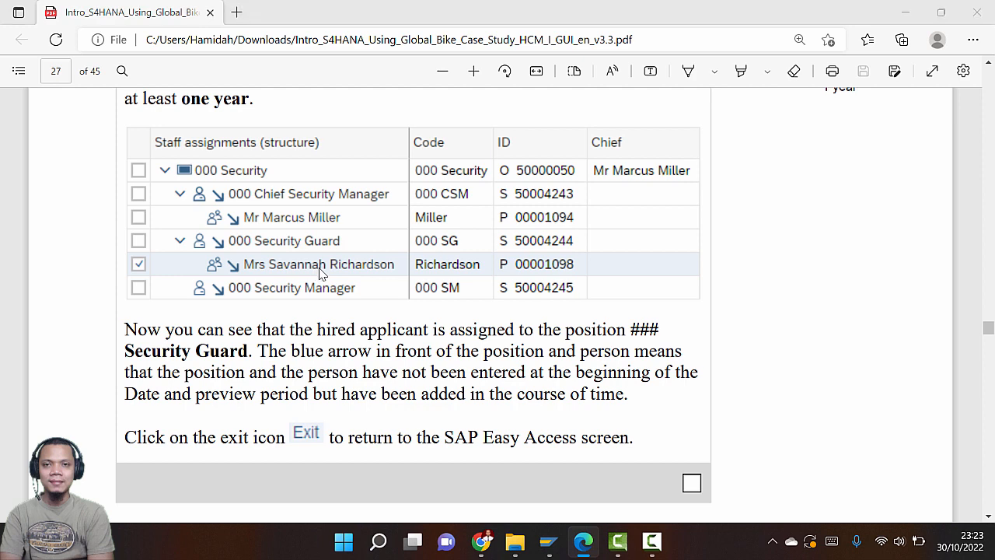
pyautogui.hotkey('alt', 'Tab')
pyautogui.moveTo(416, 263); pyautogui.dragTo(456, 223)
pyautogui.hotkey('alt', 'Tab')
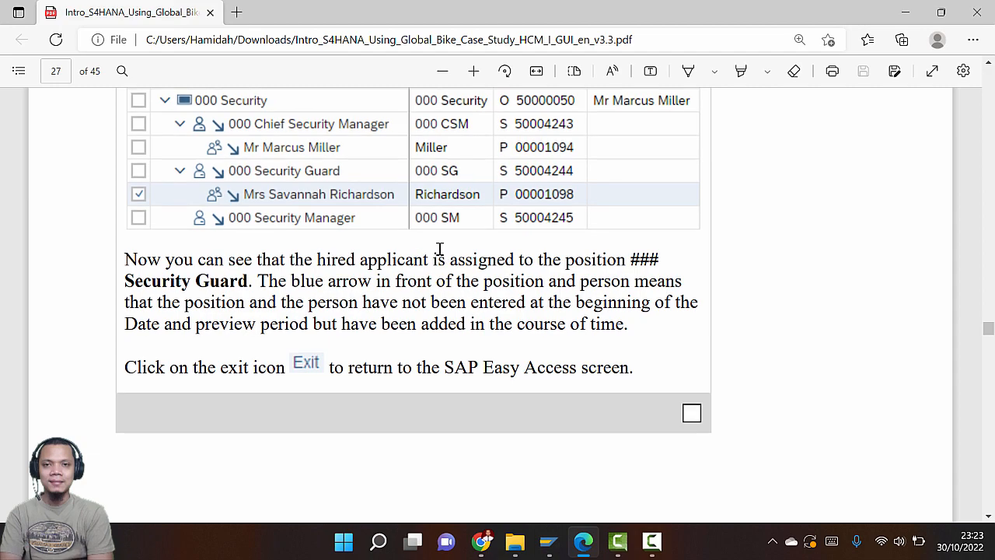
pyautogui.scroll(-3, 435, 255)
# Exit the staffing display and bring up the PDF's Step 11: Maintain Qualification Profile
pyautogui.scroll(3, 433, 262)
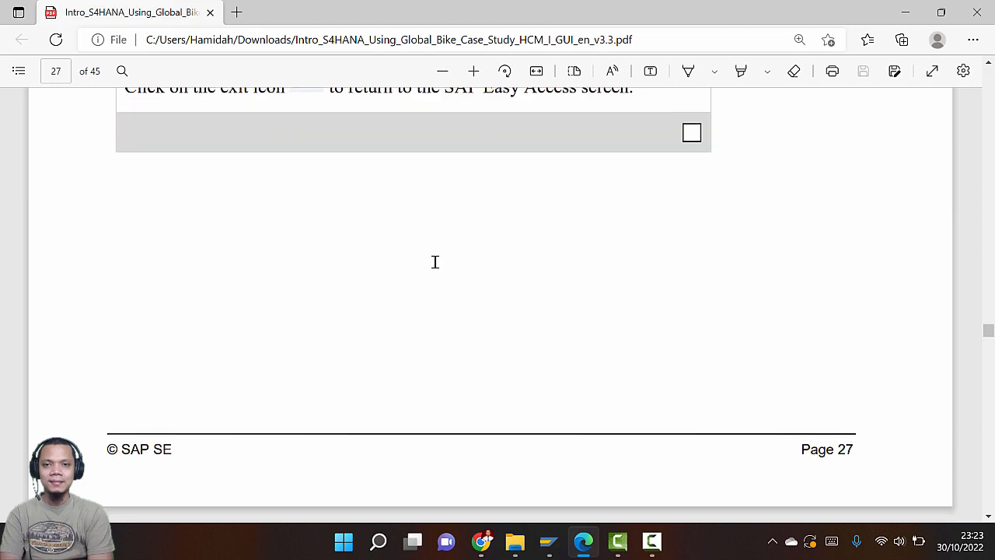
pyautogui.scroll(8, 434, 265)
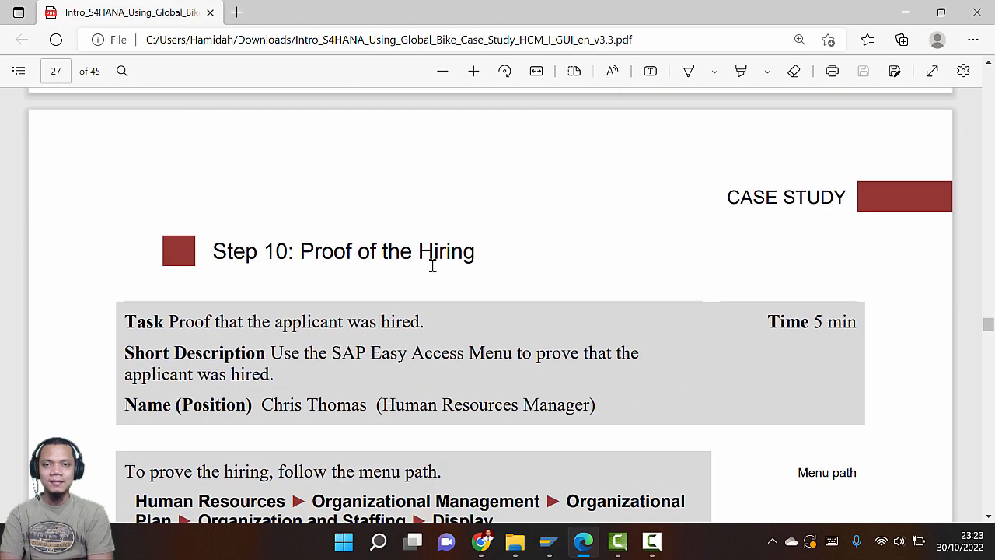
pyautogui.scroll(-15, 433, 272)
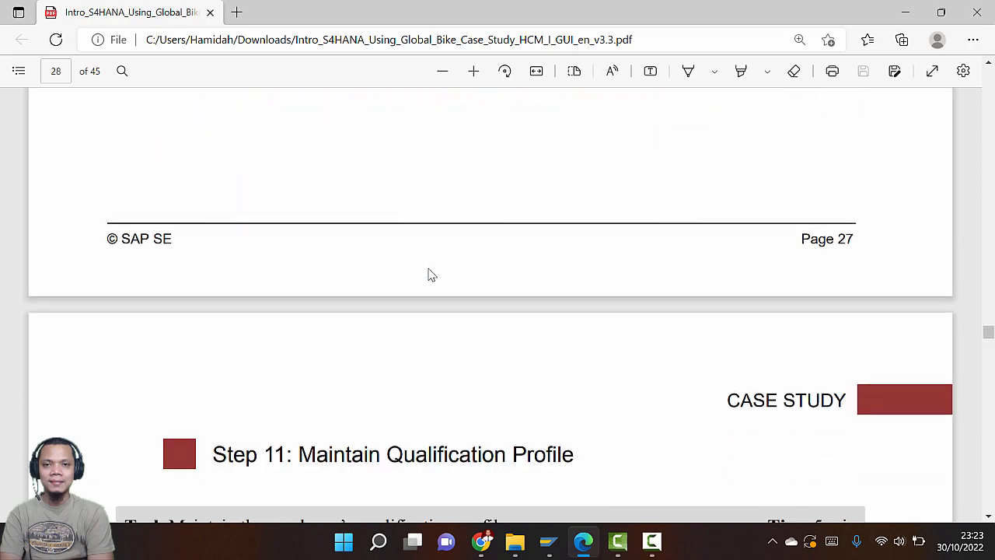
pyautogui.scroll(-2, 429, 275)
pyautogui.hotkey('alt', 'Tab')
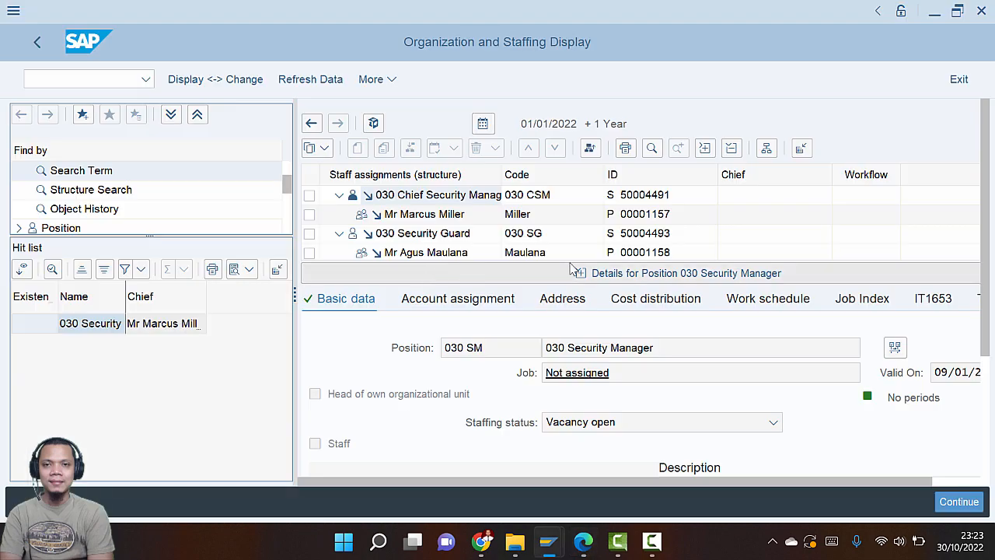
pyautogui.click(965, 85)
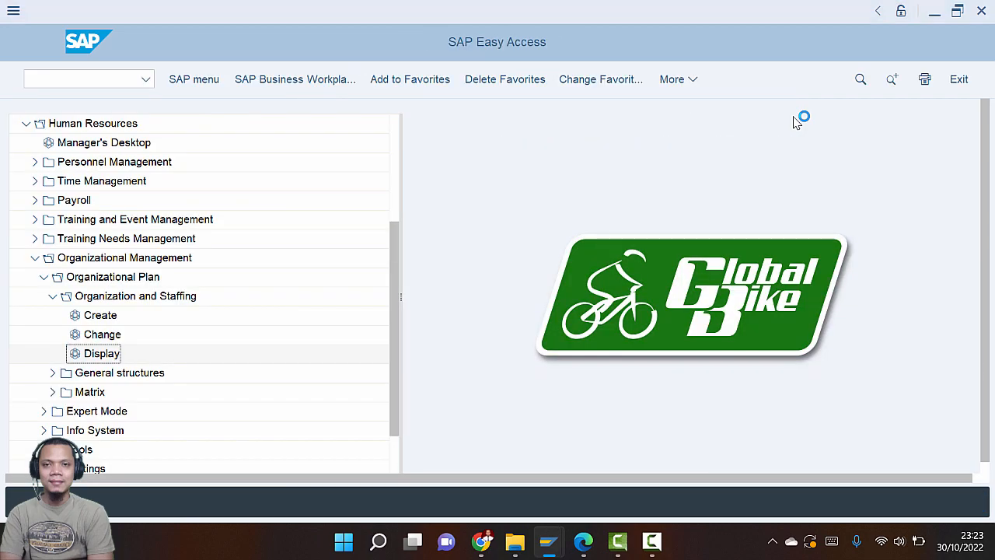
pyautogui.hotkey('alt', 'Tab')
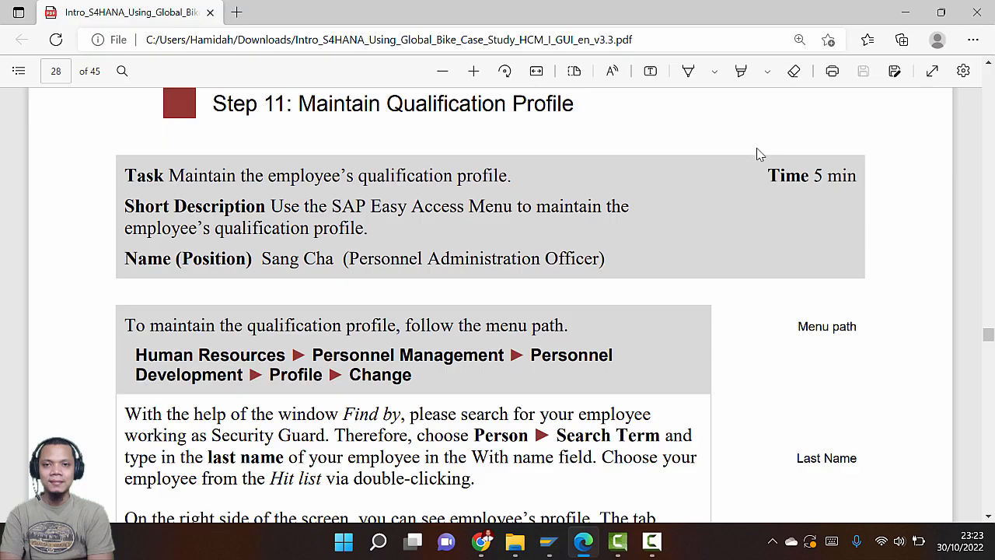
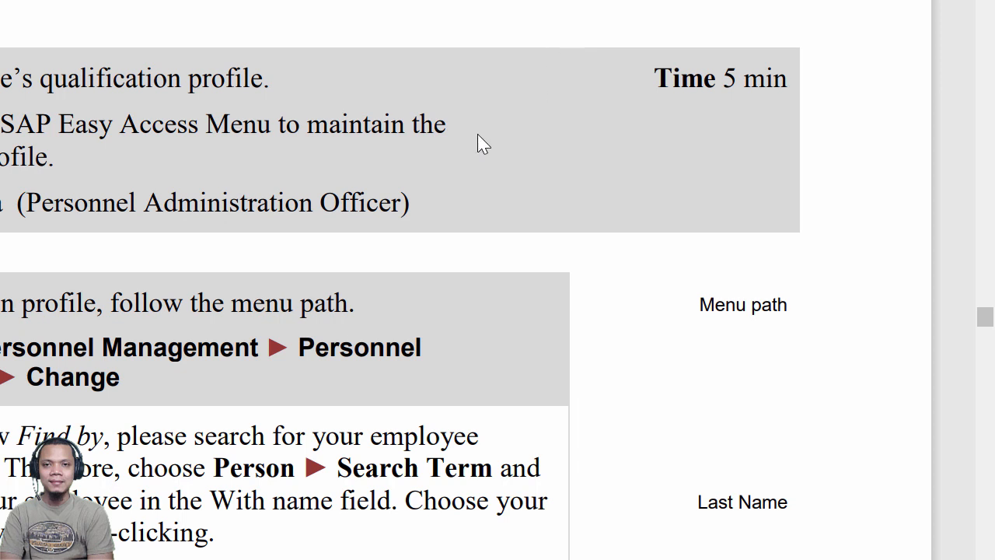
# Scroll the PDF to the qualification profile menu path, then return to SAP Easy Access
pyautogui.scroll(-5, 480, 145)
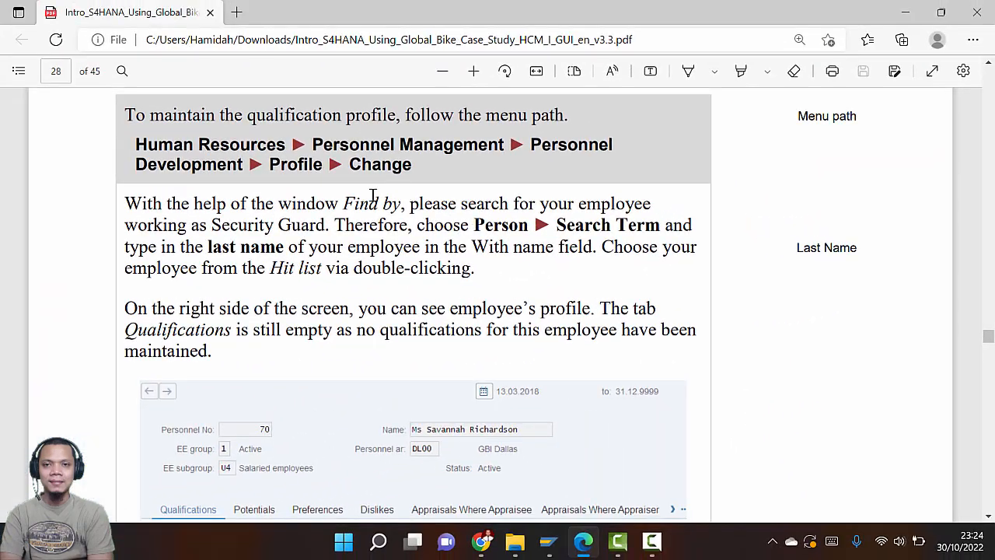
pyautogui.hotkey('alt', 'Tab')
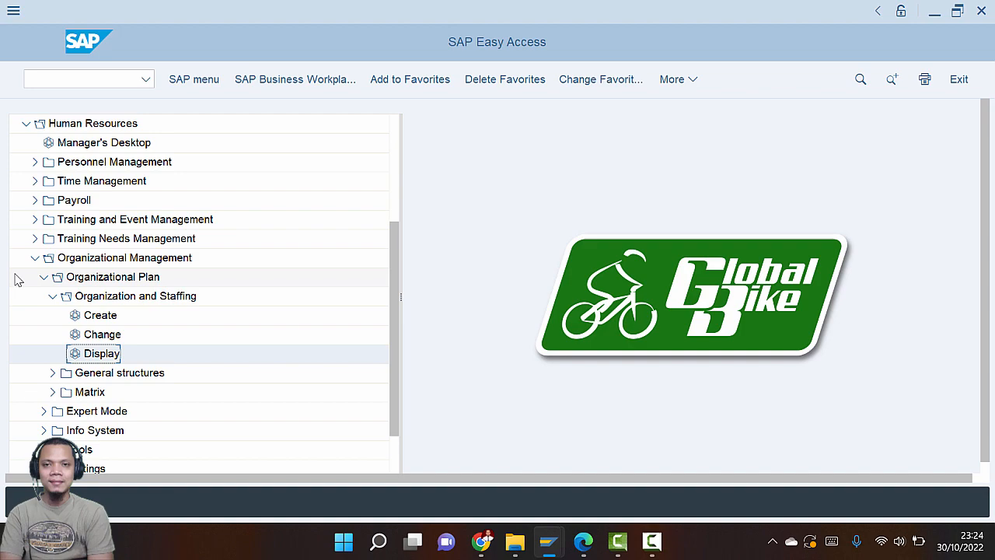
# Collapse Organizational Management and expand Personnel Management > Personnel Development to reveal Profile
pyautogui.click(51, 297)
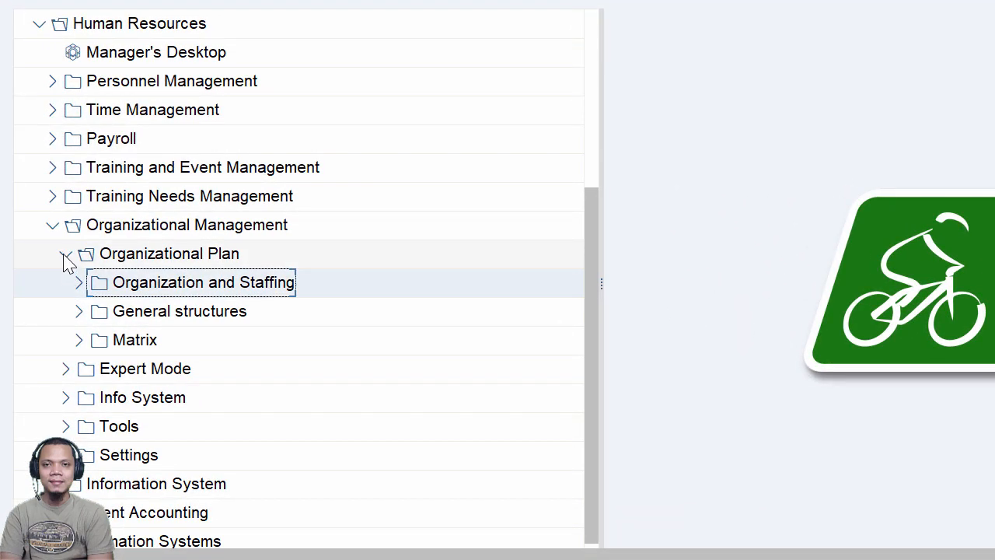
pyautogui.click(62, 257)
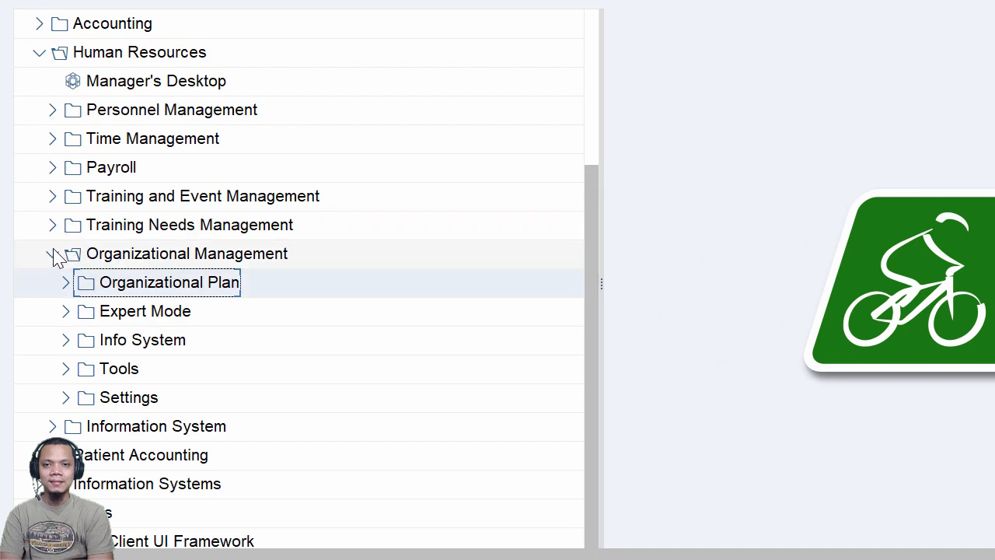
pyautogui.click(52, 109)
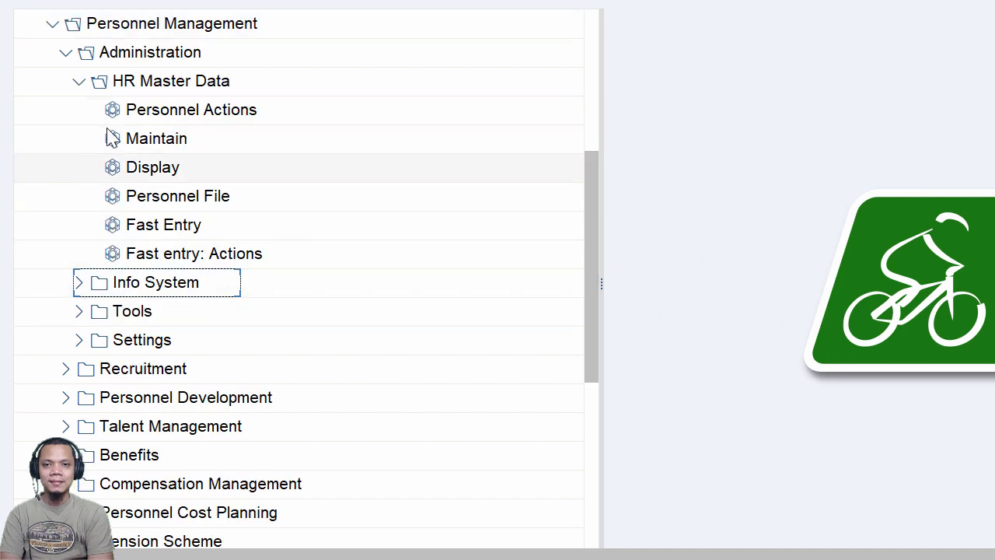
pyautogui.click(67, 53)
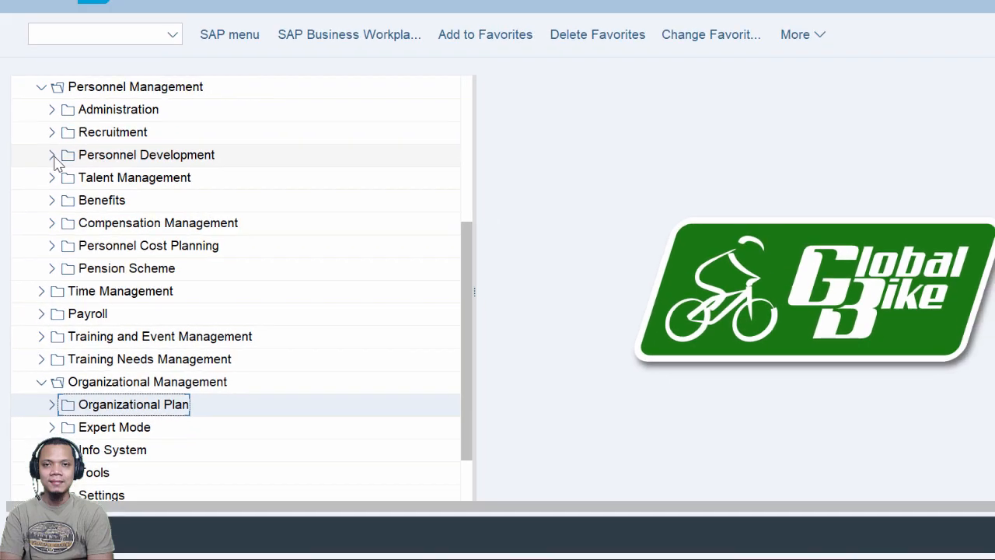
pyautogui.click(66, 110)
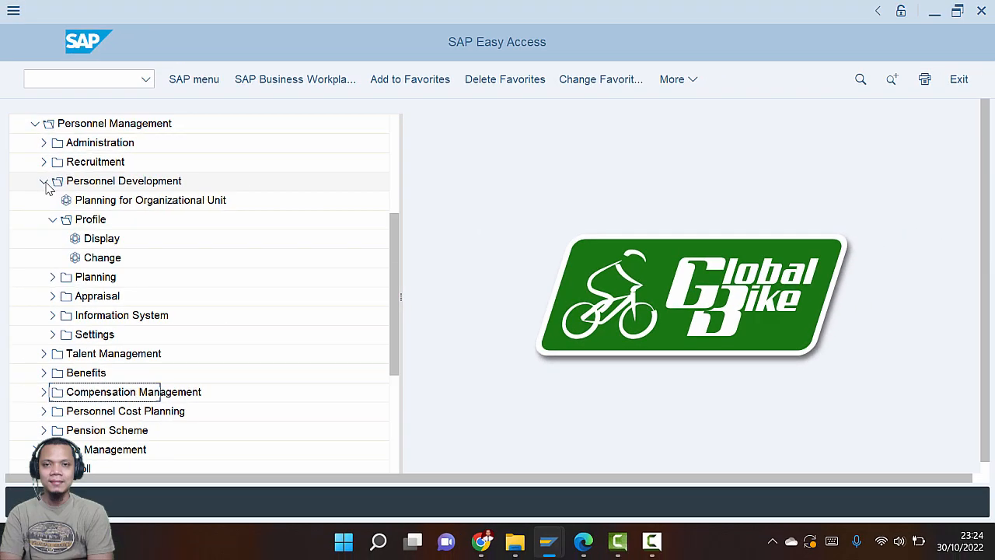
# Verify the Profile > Change menu path in the PDF guide and return to the Change Profile screen
pyautogui.hotkey('alt', 'Tab')
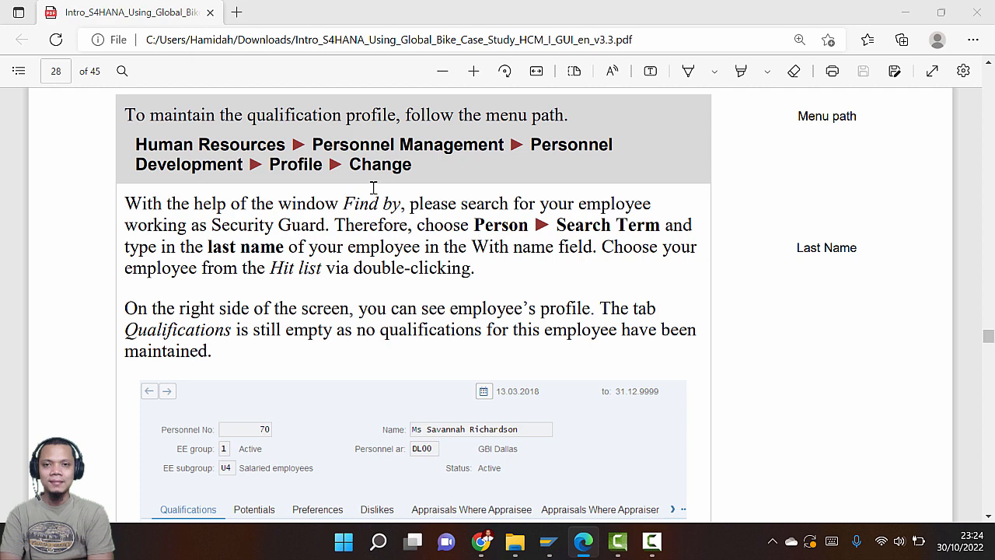
pyautogui.hotkey('alt', 'Tab')
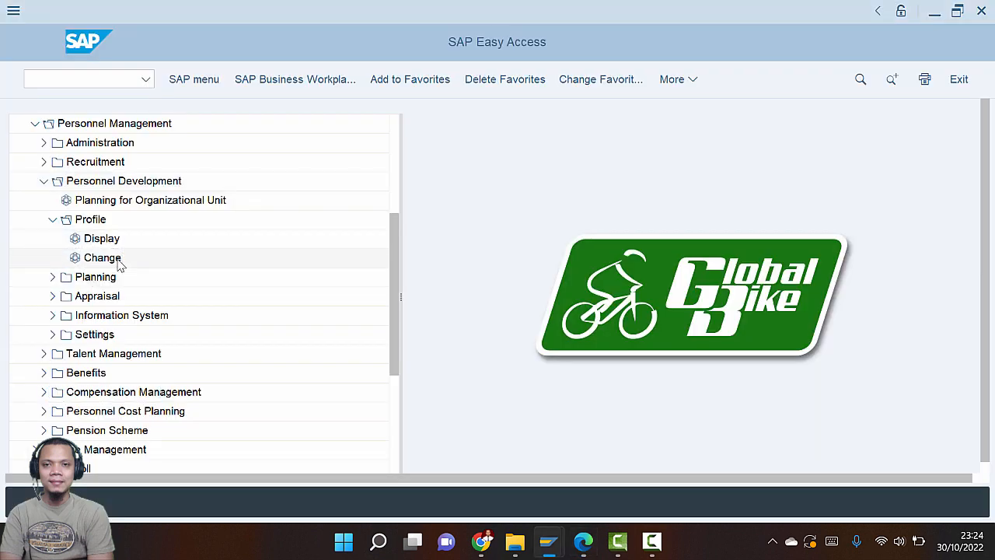
pyautogui.hotkey('alt', 'Tab')
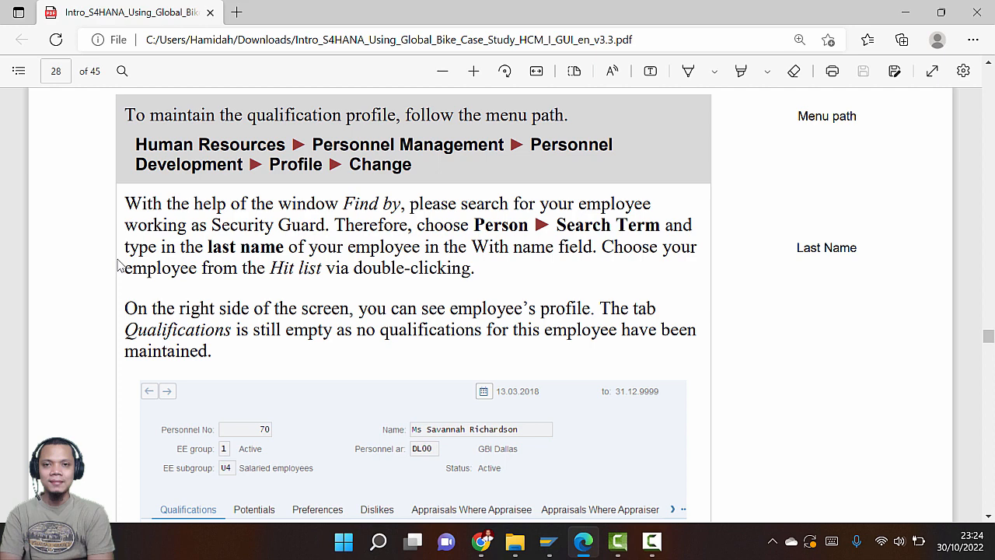
pyautogui.scroll(-1, 132, 268)
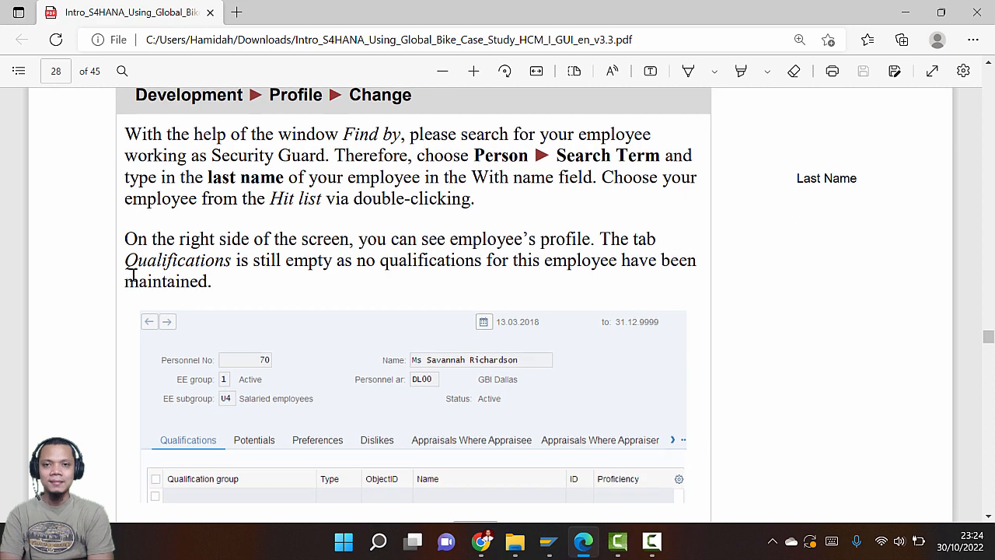
pyautogui.hotkey('alt', 'Tab')
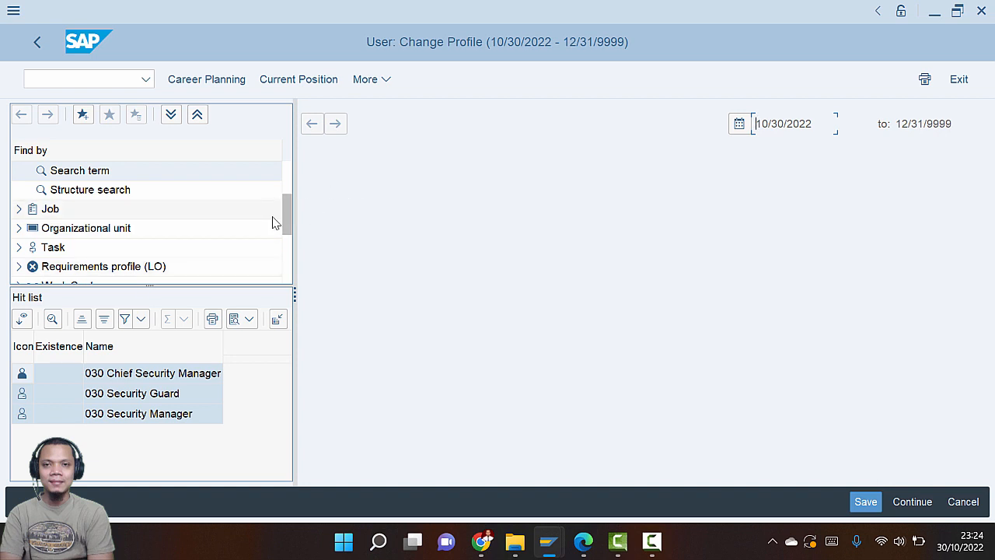
# Expand the Person search options and review the guide's search-by-name instructions
pyautogui.moveTo(286, 220); pyautogui.dragTo(287, 189)
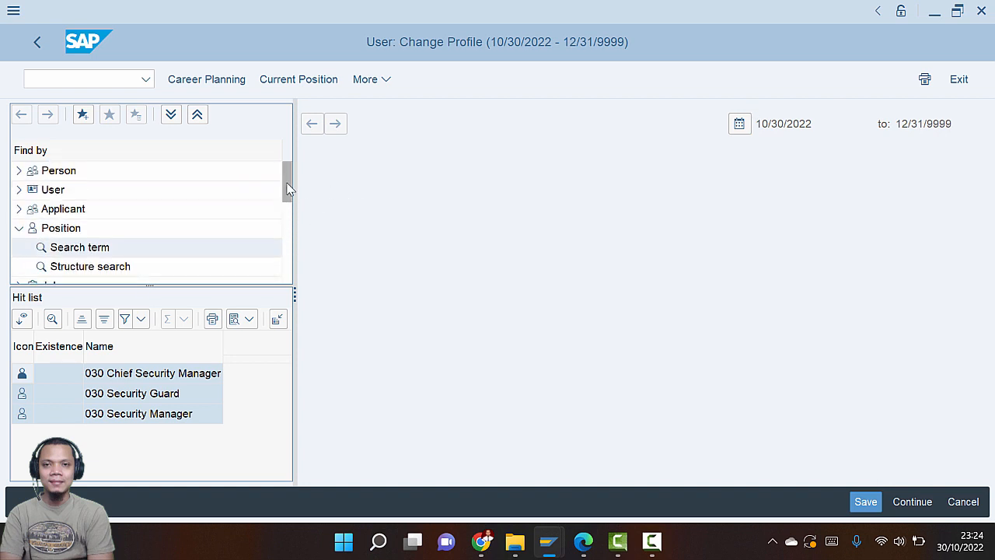
pyautogui.click(19, 170)
pyautogui.hotkey('alt', 'Tab')
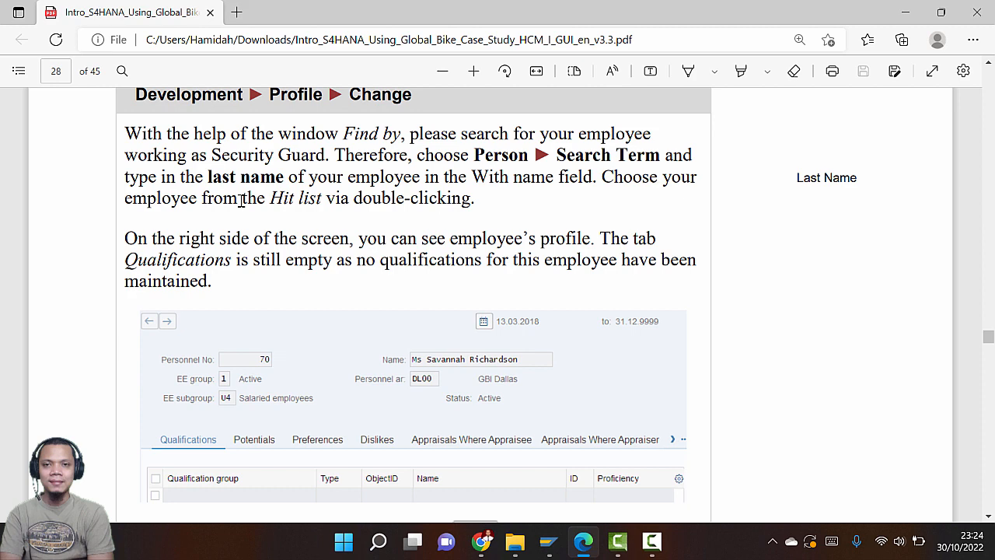
pyautogui.scroll(-2, 287, 214)
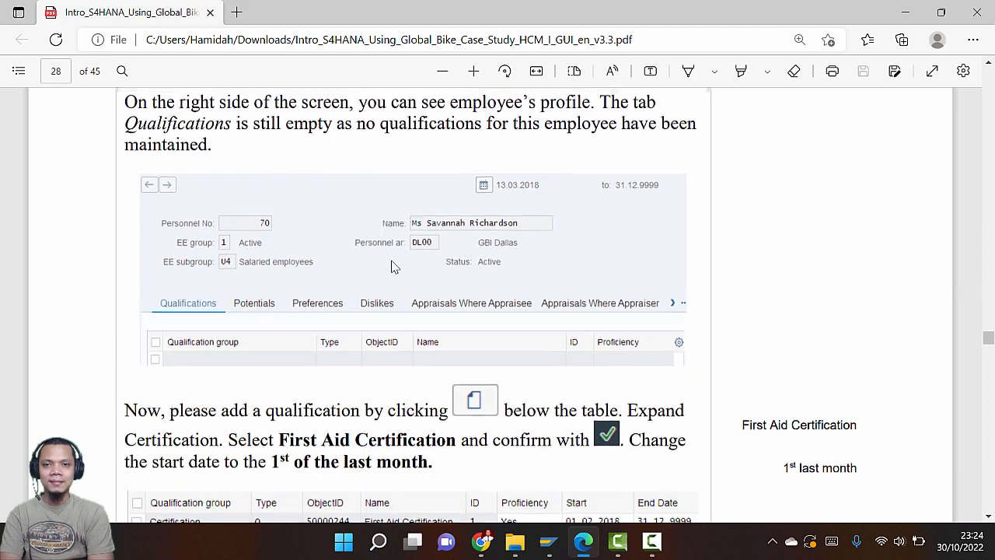
pyautogui.scroll(2, 392, 267)
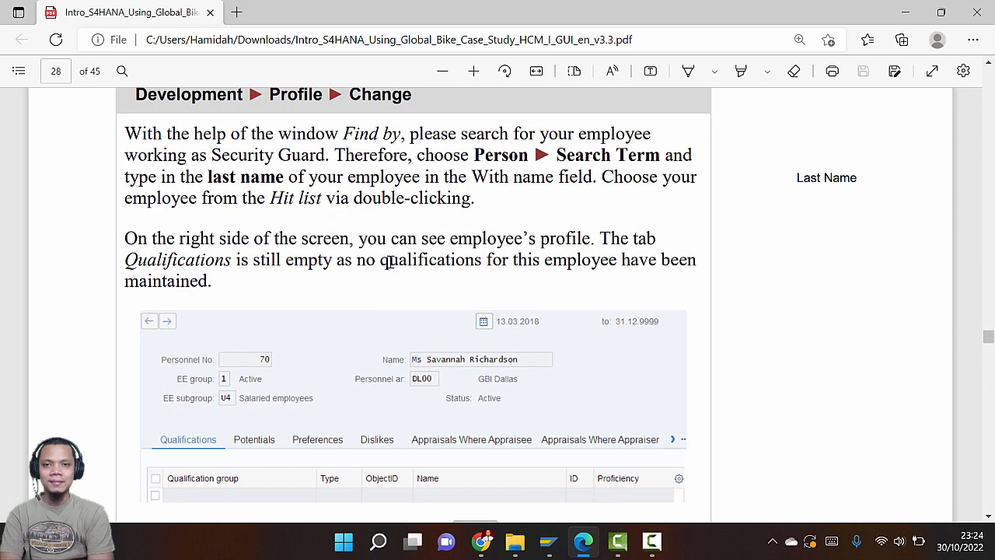
pyautogui.hotkey('alt', 'Tab')
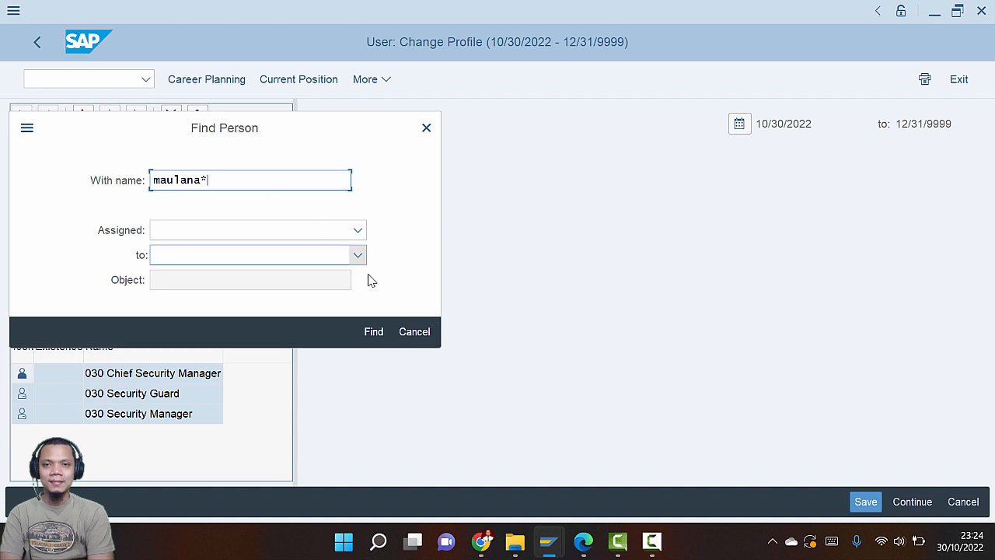
# Run the last-name person search and widen the hit list showing five employees
pyautogui.click(374, 333)
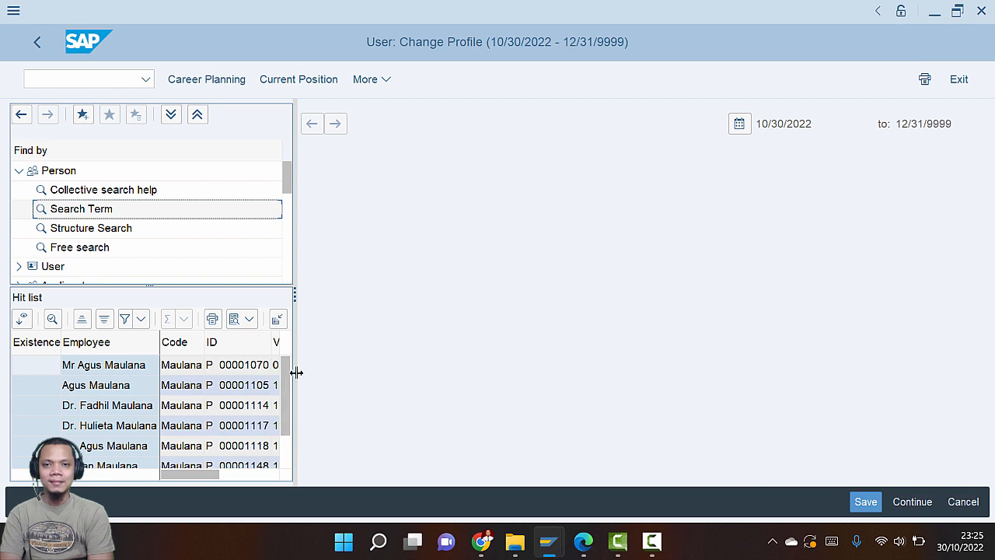
pyautogui.moveTo(295, 371); pyautogui.dragTo(377, 379)
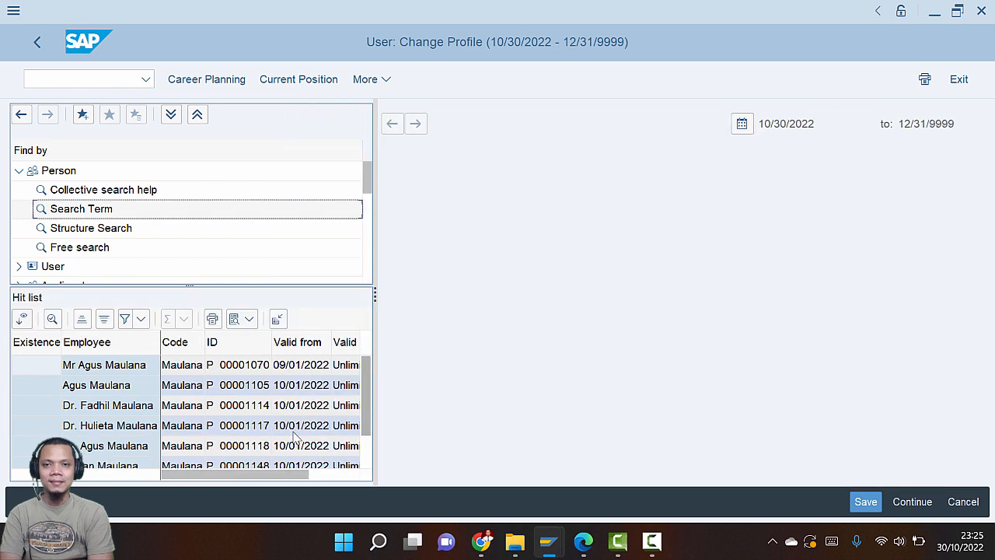
pyautogui.moveTo(263, 475)
pyautogui.mouseDown()
pyautogui.moveTo(325, 478)
pyautogui.moveTo(245, 482)
pyautogui.mouseUp()
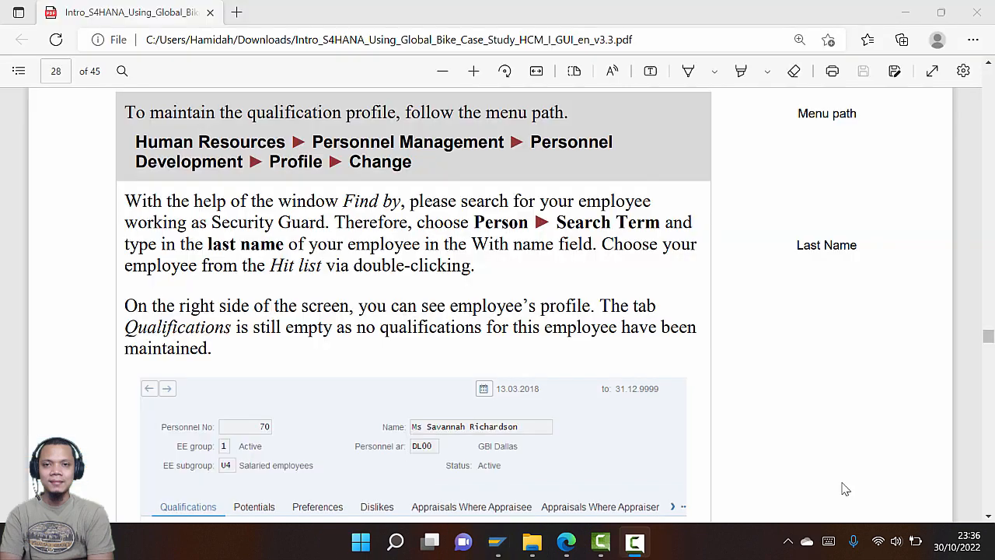
pyautogui.hotkey('alt', 'Tab')
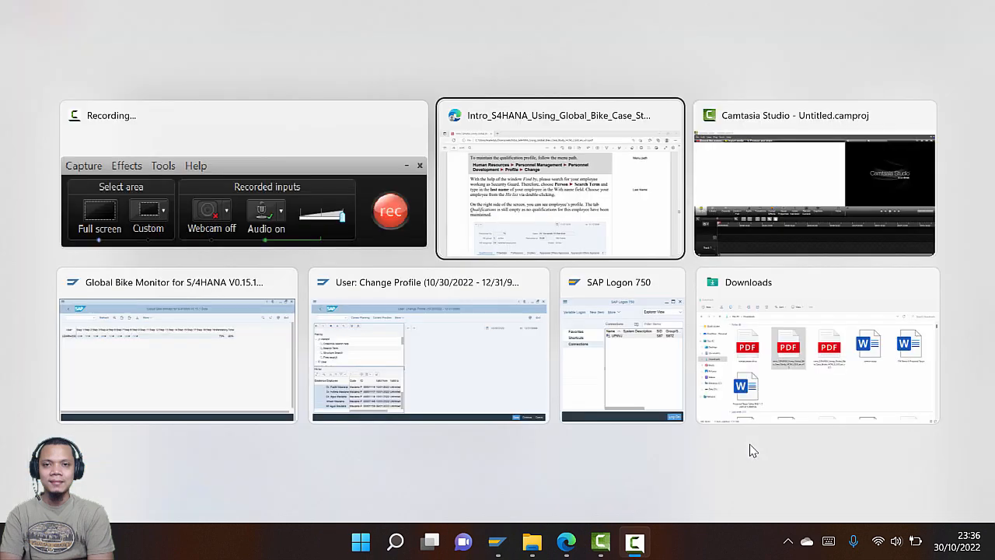
pyautogui.press('Tab')
pyautogui.press('Tab')
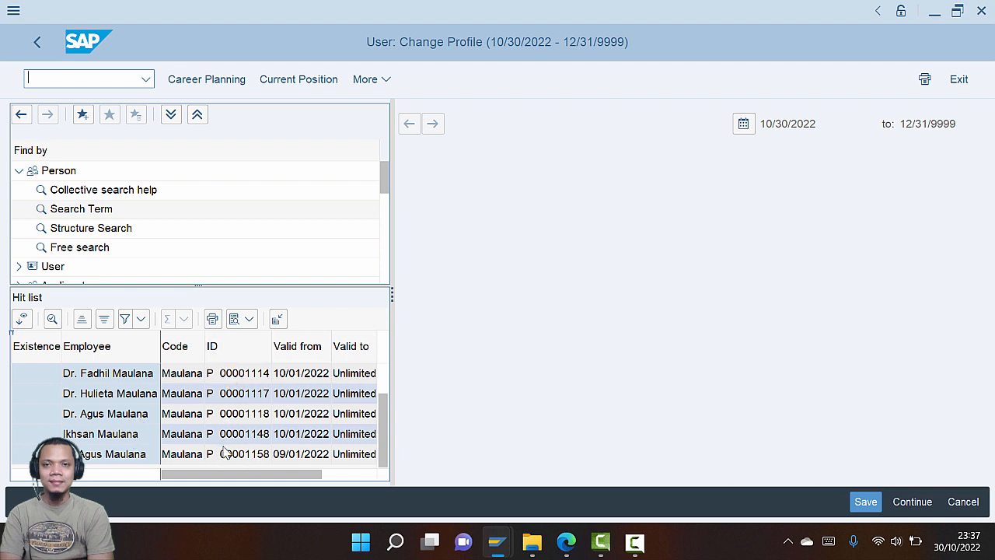
# Open the chosen employee's profile and compare it with the PDF guide
pyautogui.doubleClick(263, 457)
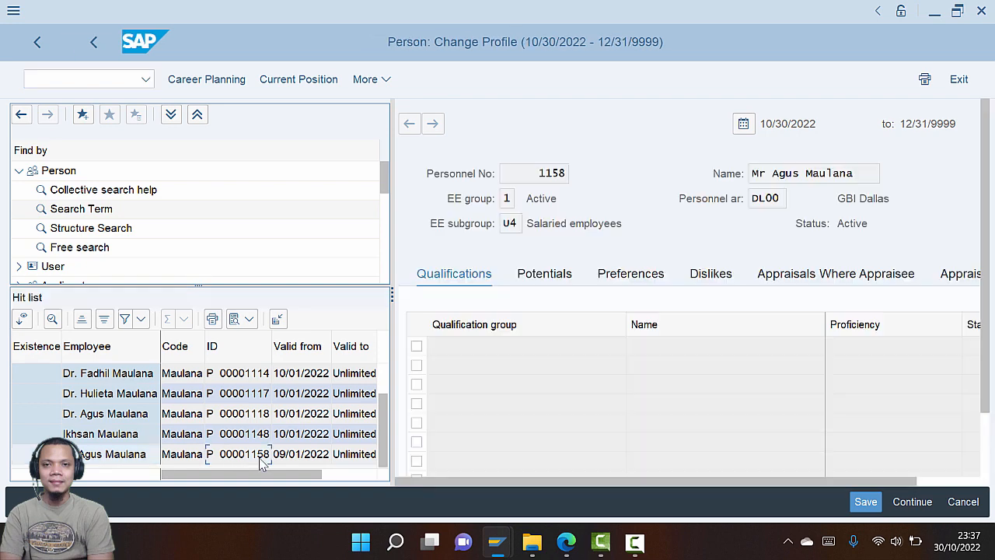
pyautogui.hotkey('alt', 'Tab')
pyautogui.hotkey('alt', 'Tab')
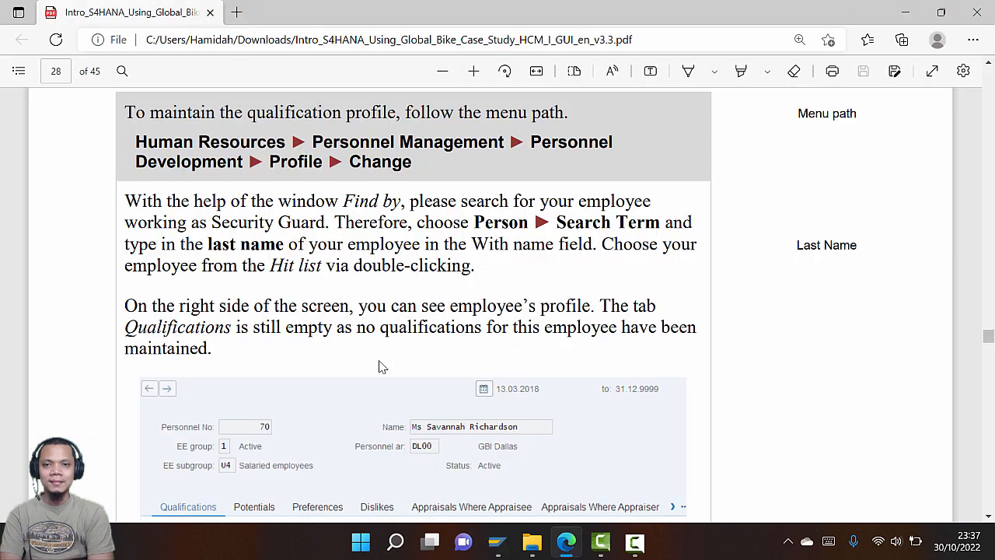
pyautogui.scroll(-2, 378, 366)
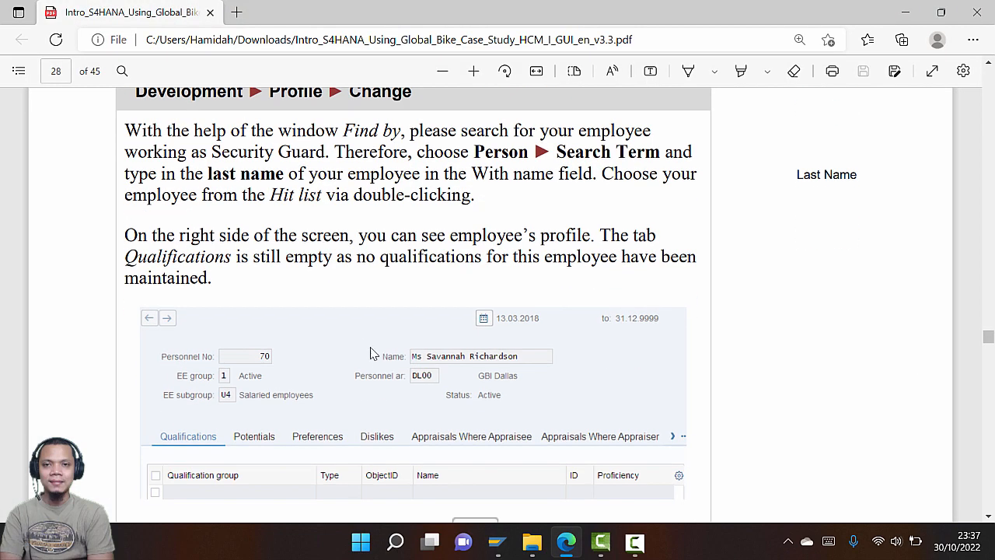
pyautogui.scroll(-3, 350, 353)
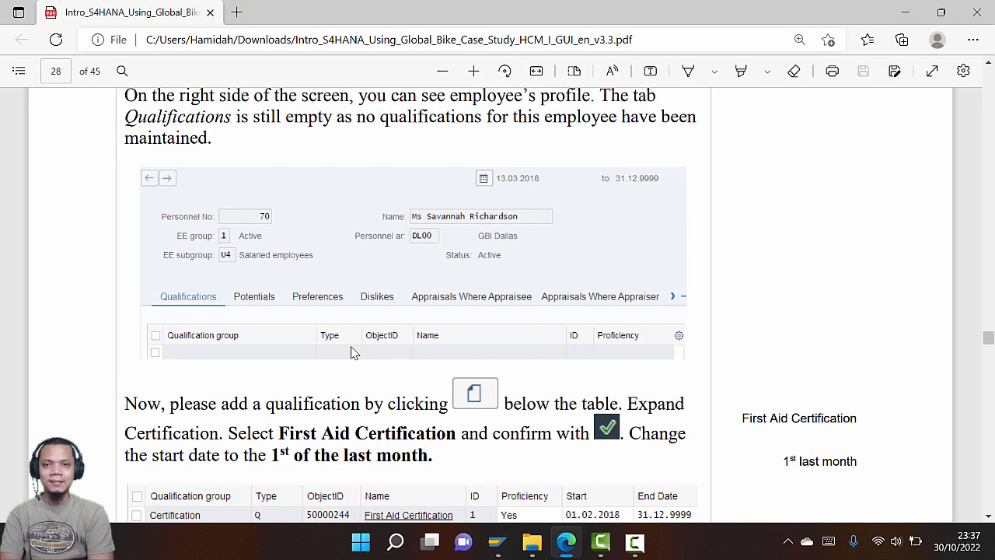
pyautogui.scroll(2, 351, 353)
pyautogui.scroll(-2, 350, 353)
pyautogui.scroll(2, 350, 353)
pyautogui.hotkey('alt', 'Tab')
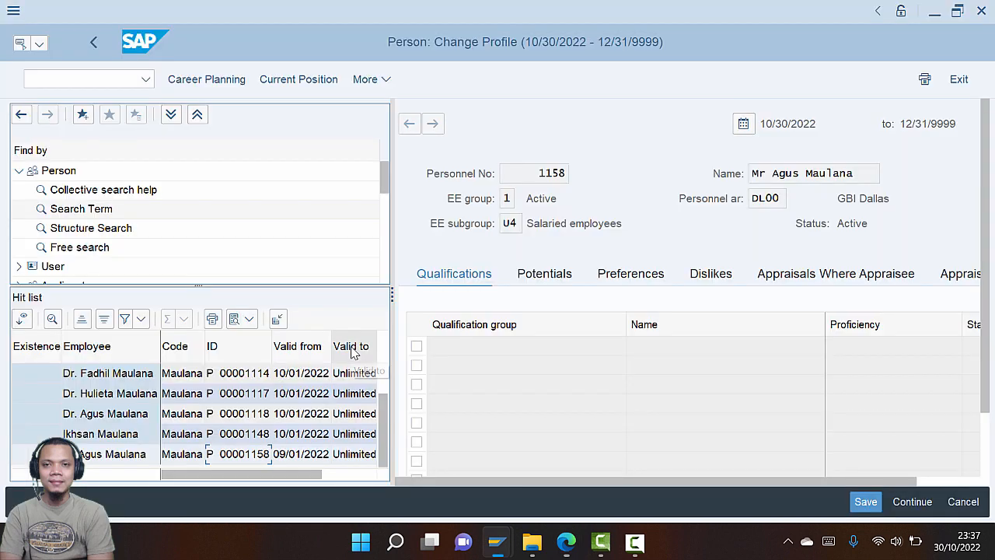
# Widen the profile detail area and scroll down to the empty Qualifications table
pyautogui.moveTo(853, 482); pyautogui.dragTo(926, 479)
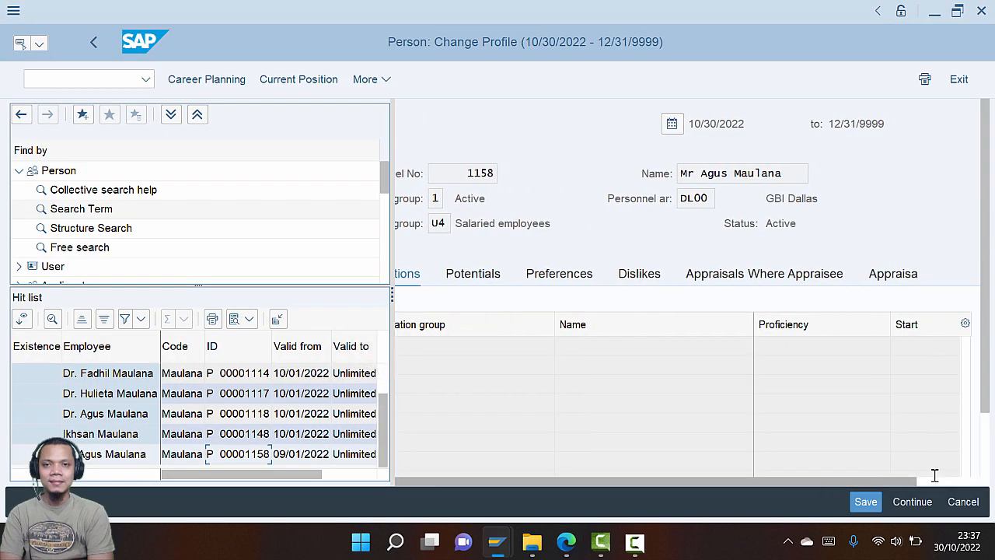
pyautogui.moveTo(380, 297); pyautogui.dragTo(260, 294)
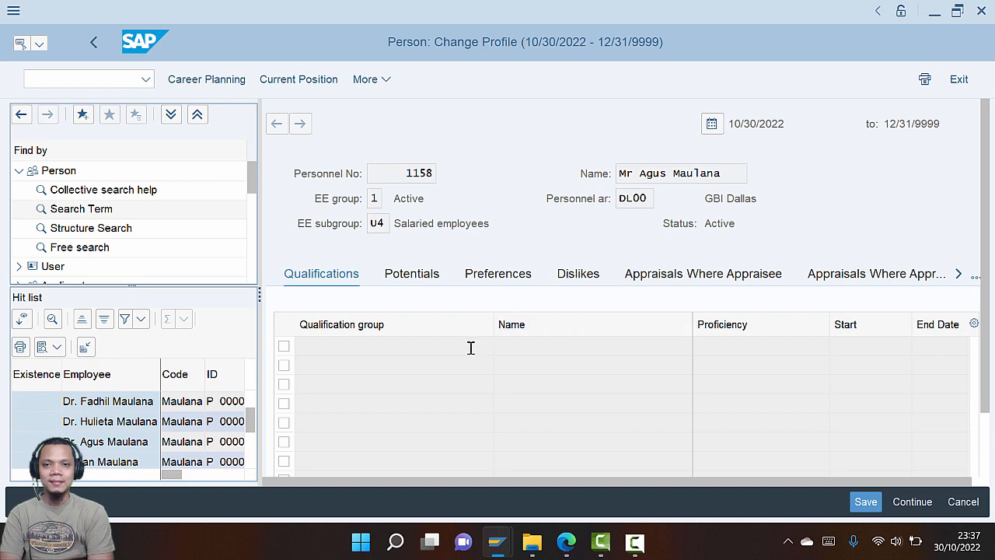
pyautogui.hotkey('alt', 'Tab')
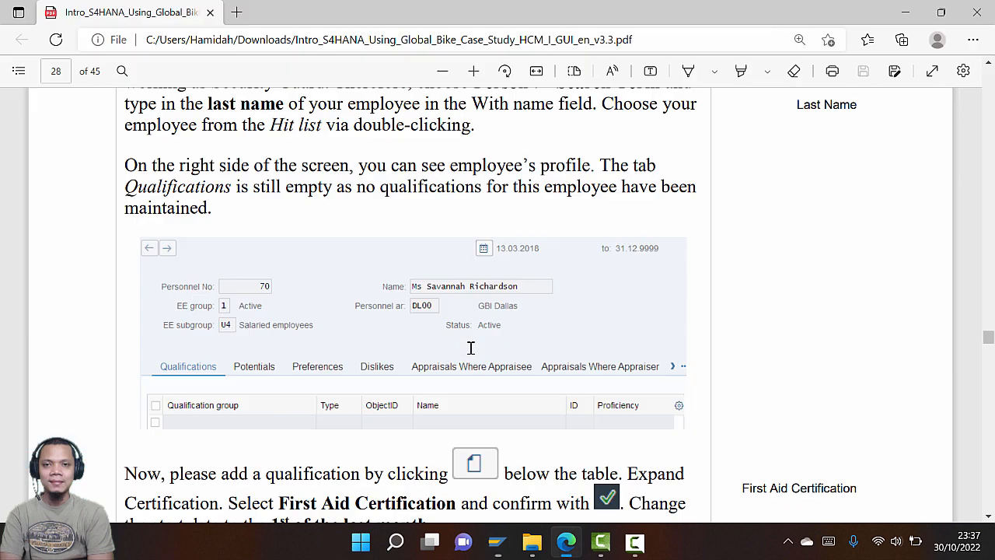
pyautogui.scroll(3, 470, 348)
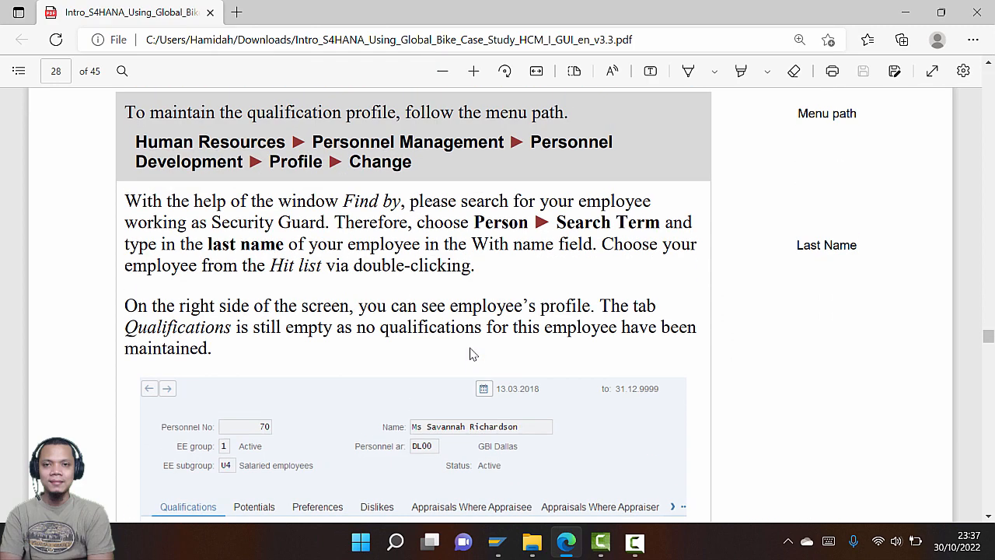
pyautogui.scroll(-3, 471, 354)
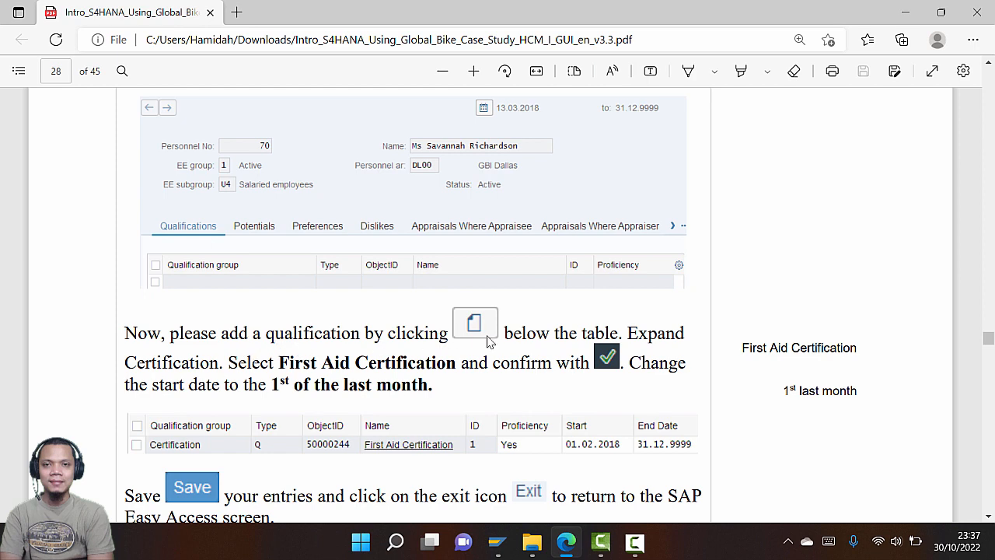
pyautogui.hotkey('alt', 'Tab')
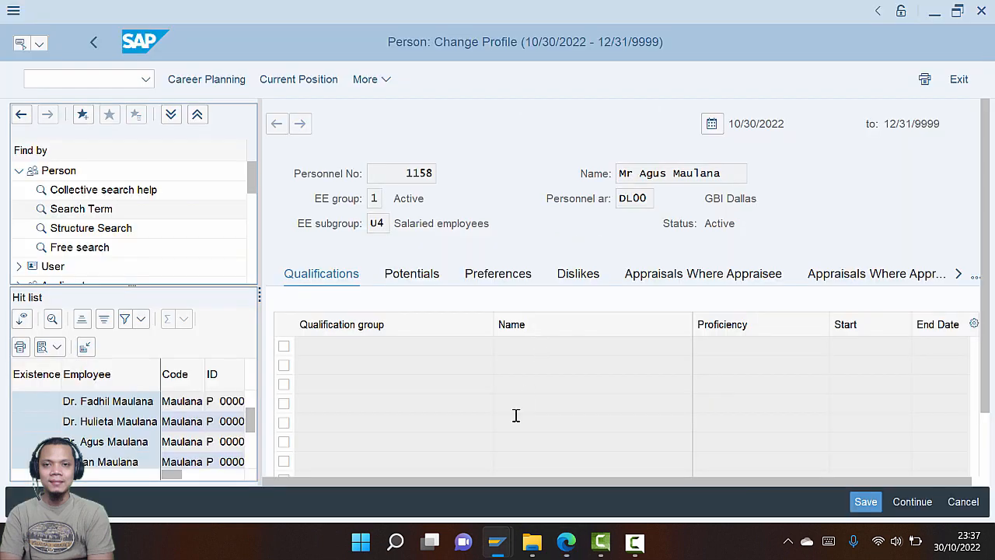
pyautogui.scroll(-2, 986, 319)
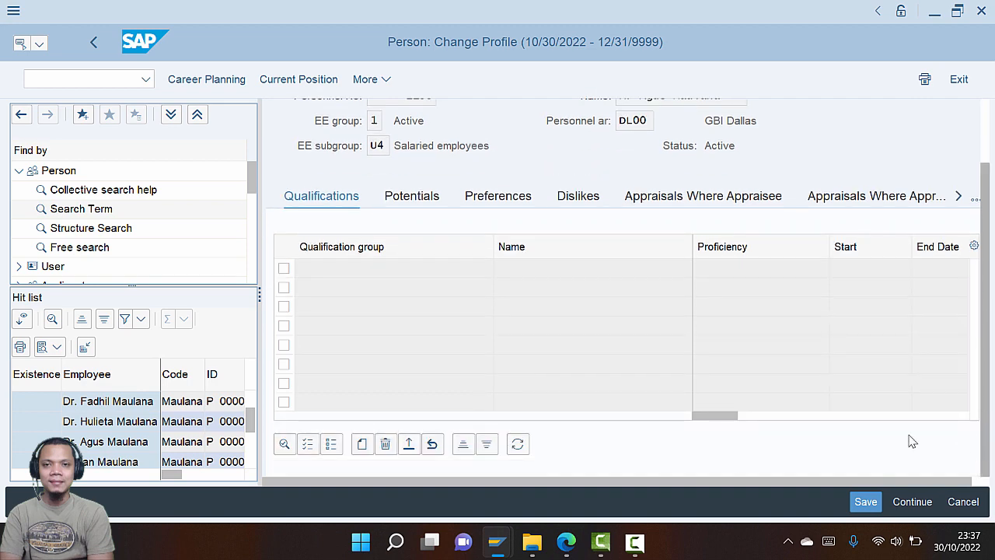
# Add First Aid Certification from the Certification group to the employee's Qualifications table
pyautogui.click(363, 446)
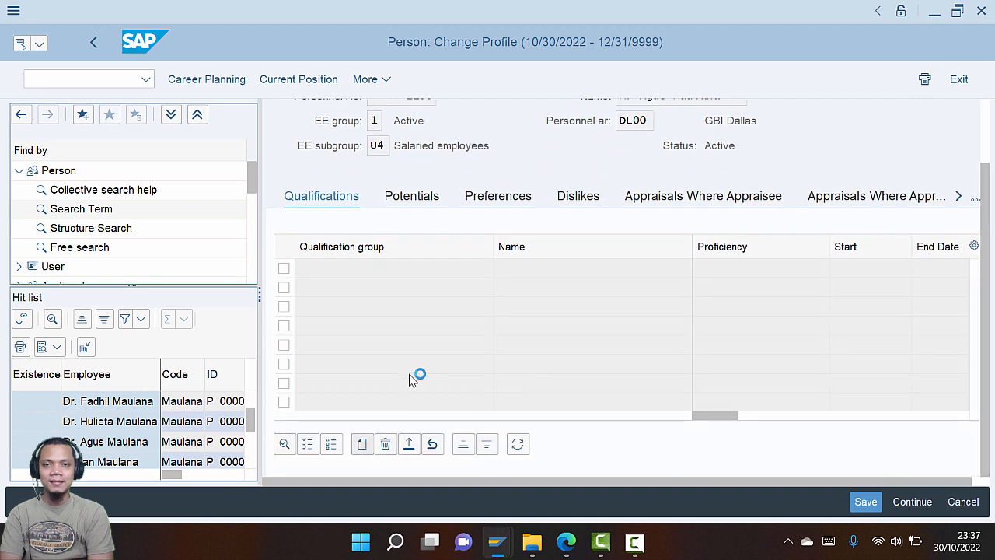
pyautogui.hotkey('alt', 'Tab')
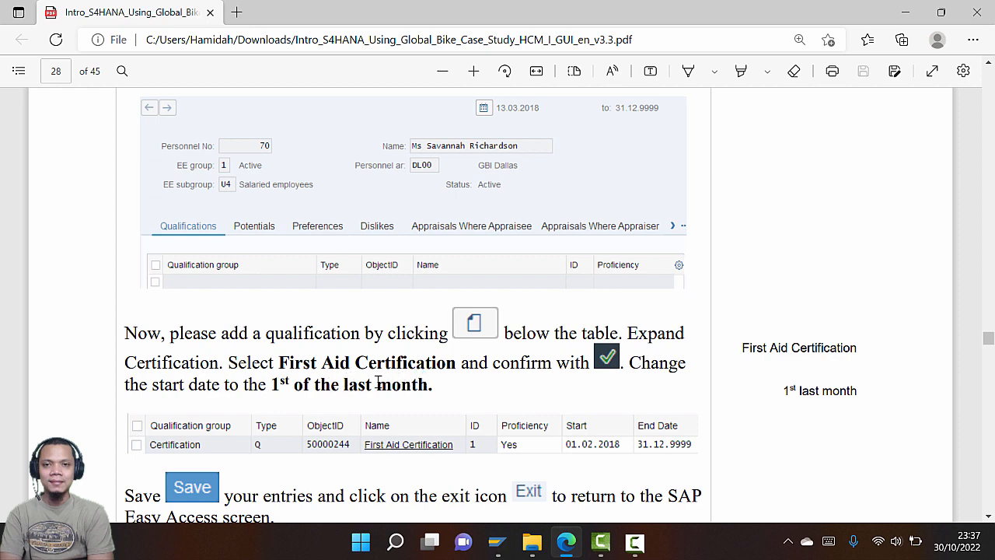
pyautogui.hotkey('alt', 'Tab')
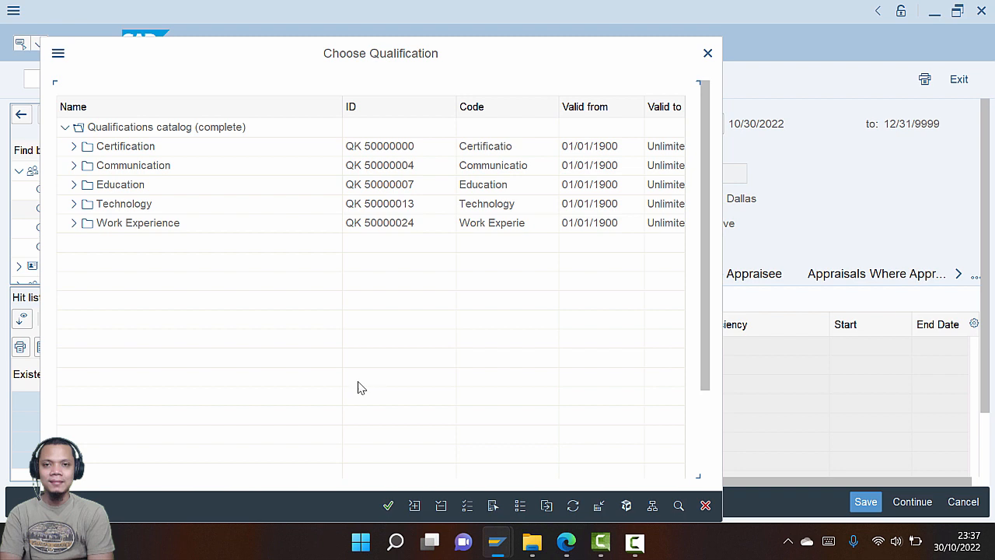
pyautogui.click(73, 147)
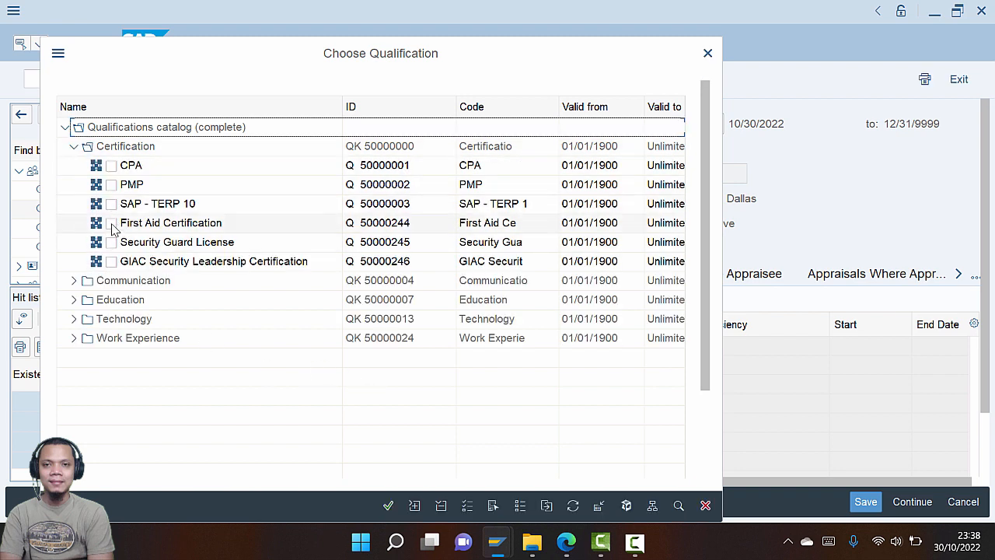
pyautogui.click(111, 224)
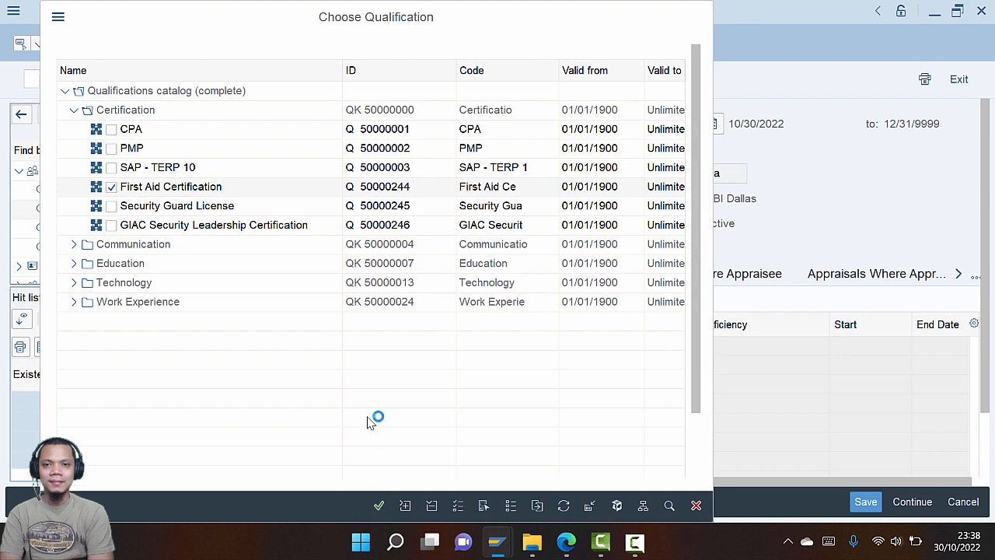
pyautogui.hotkey('alt', 'Tab')
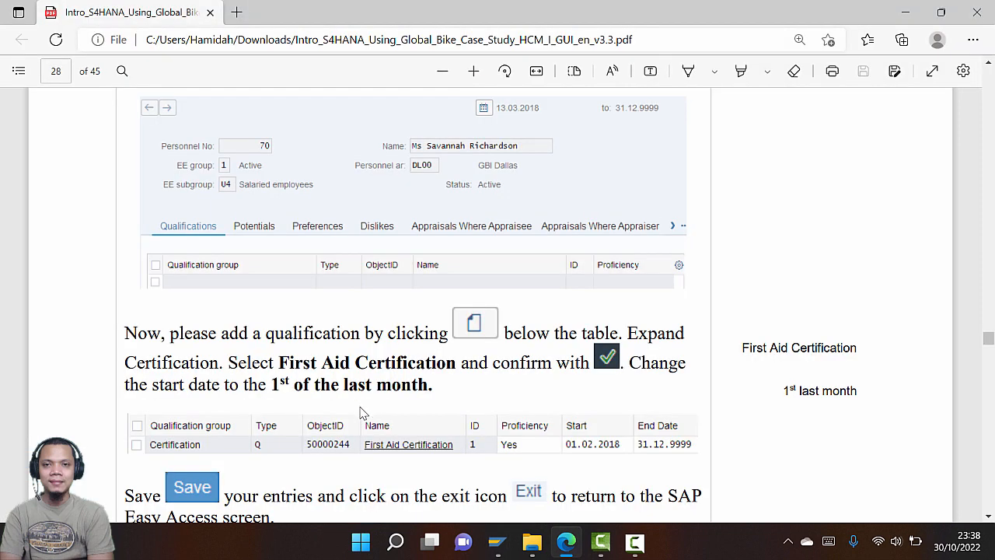
pyautogui.hotkey('alt', 'Tab')
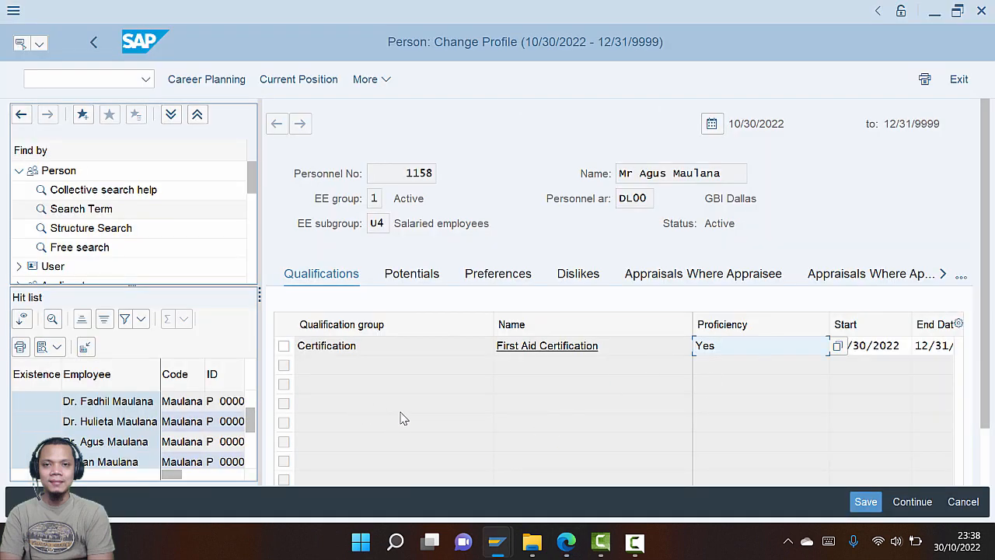
# Set the First Aid Certification start date to 09/01/2022
pyautogui.press('Tab')
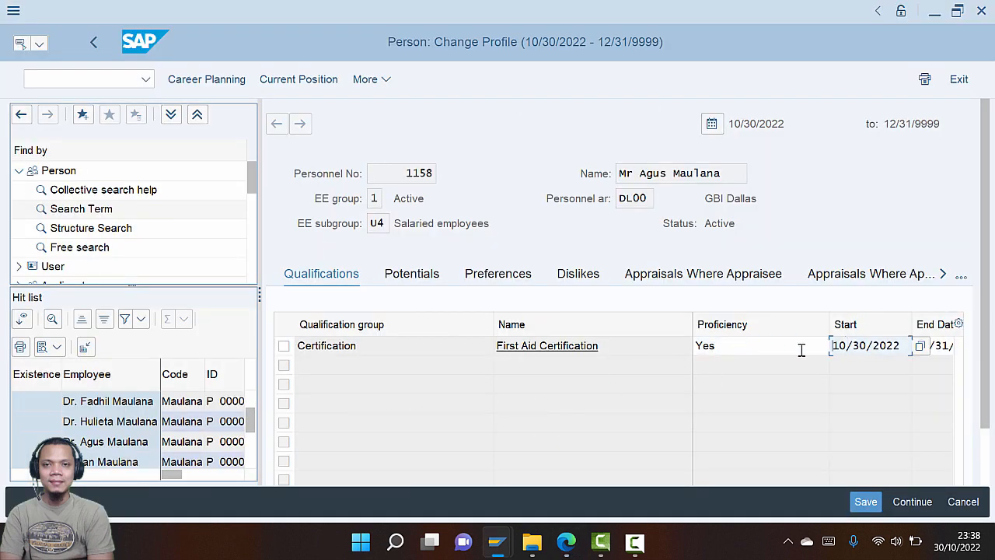
pyautogui.click(920, 346)
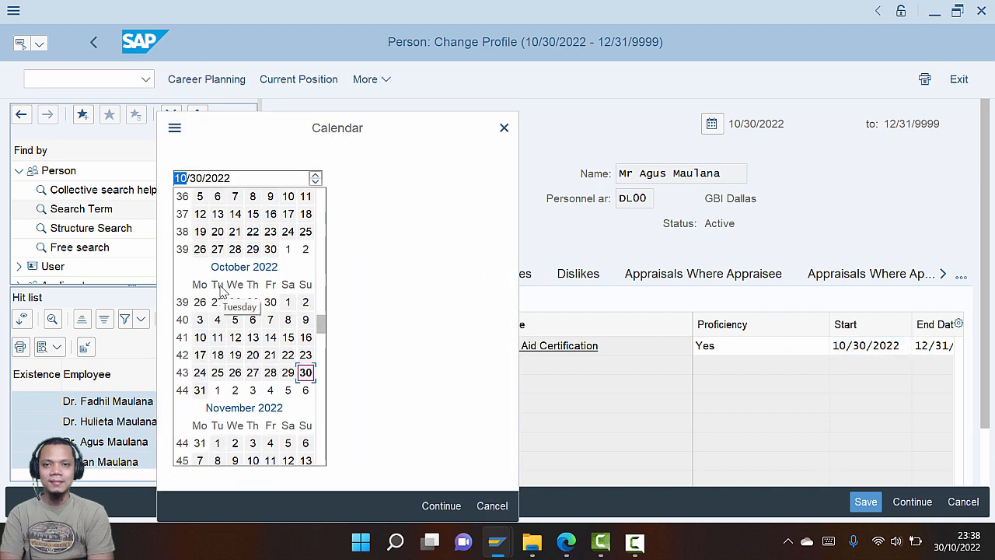
pyautogui.scroll(1, 220, 290)
pyautogui.doubleClick(254, 231)
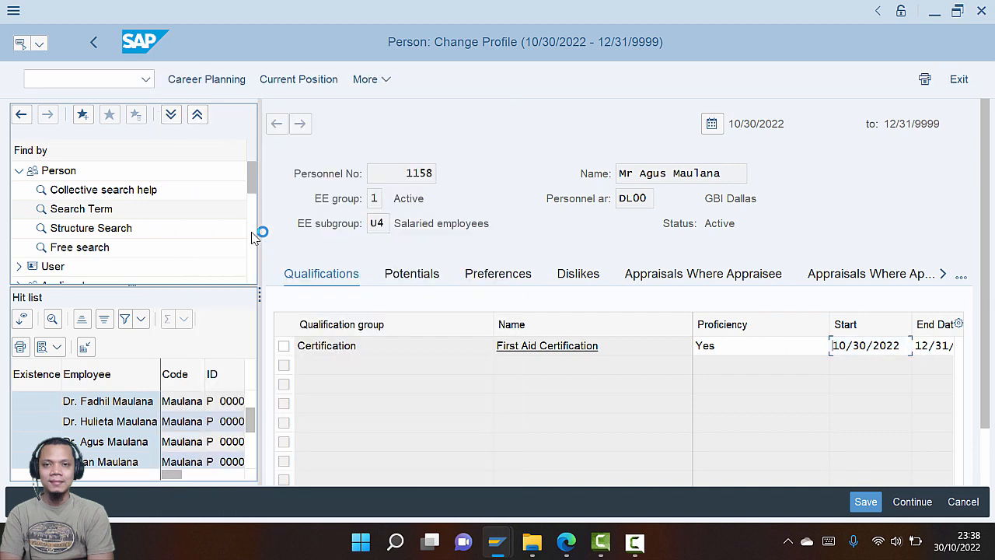
# Save the employee profile and exit back to SAP Easy Access
pyautogui.hotkey('alt', 'Tab')
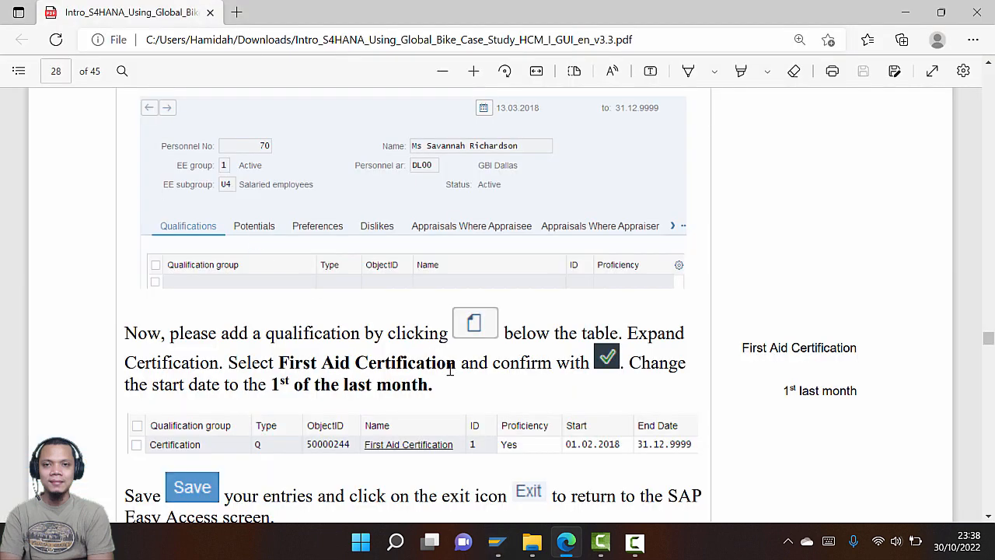
pyautogui.scroll(-3, 450, 370)
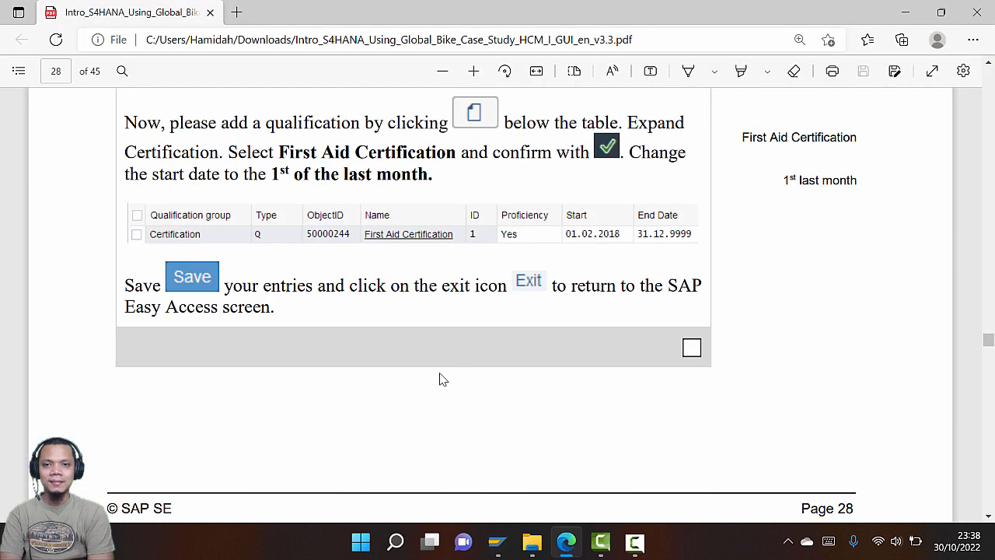
pyautogui.hotkey('alt', 'Tab')
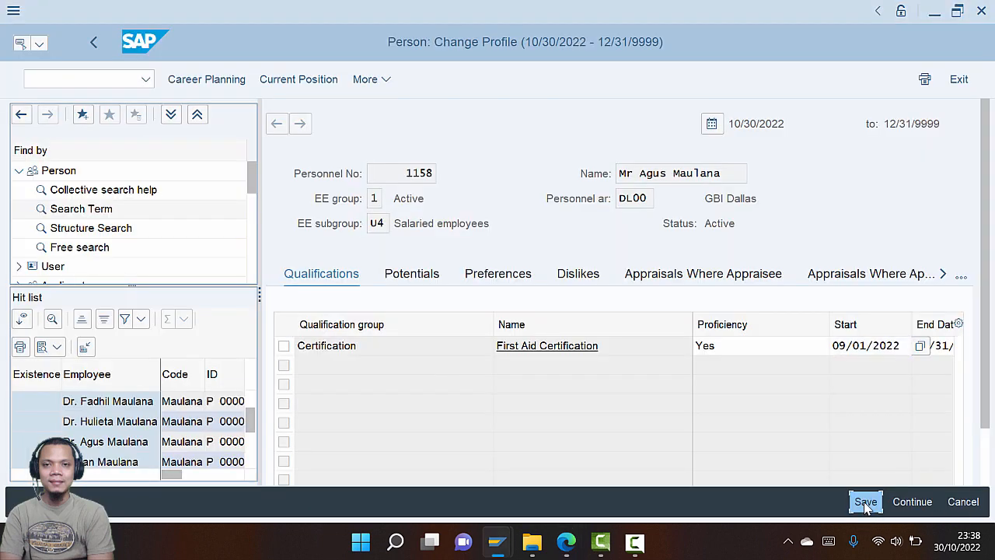
pyautogui.click(858, 500)
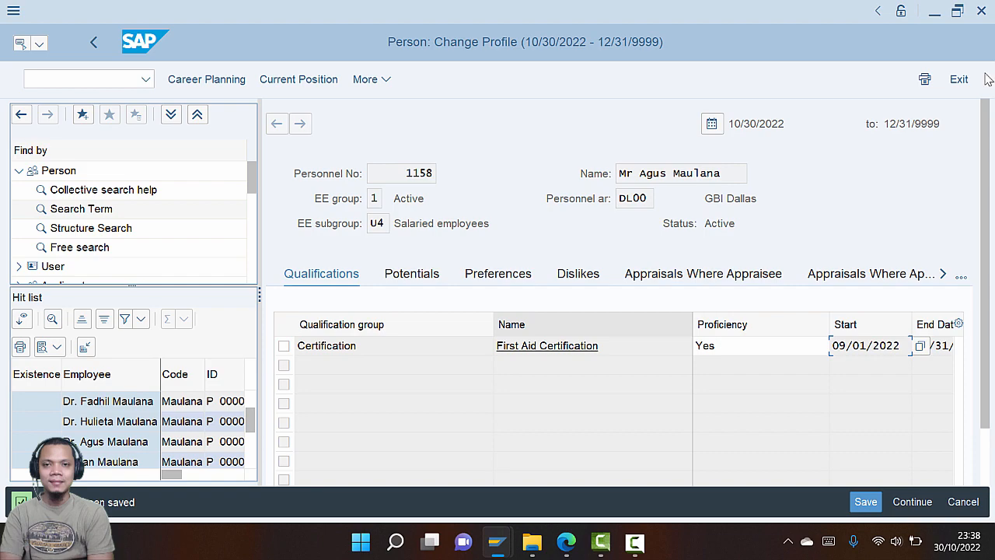
pyautogui.click(960, 80)
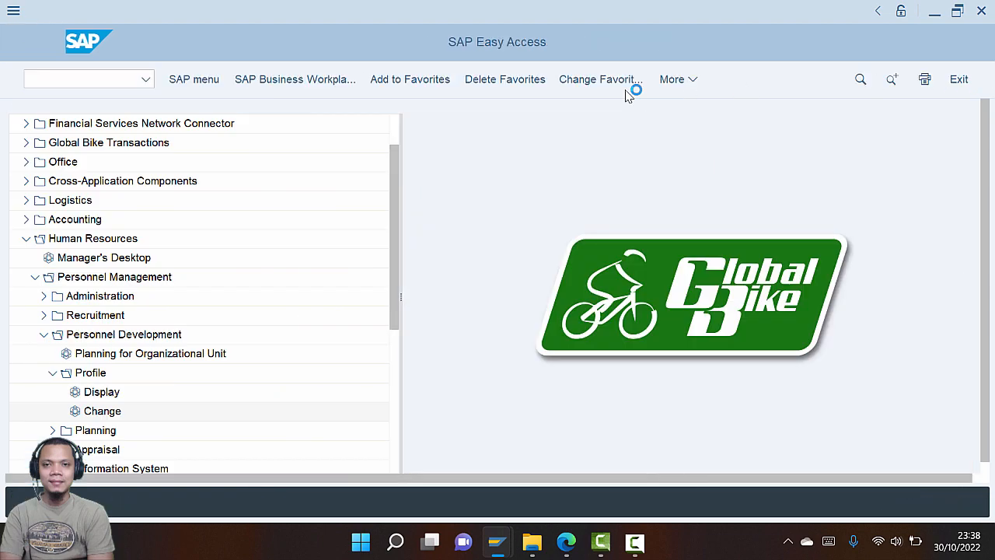
# Scroll through the PDF guide to Step 12 Execute Career Planning and its menu path
pyautogui.hotkey('alt', 'Tab')
pyautogui.scroll(-10, 386, 351)
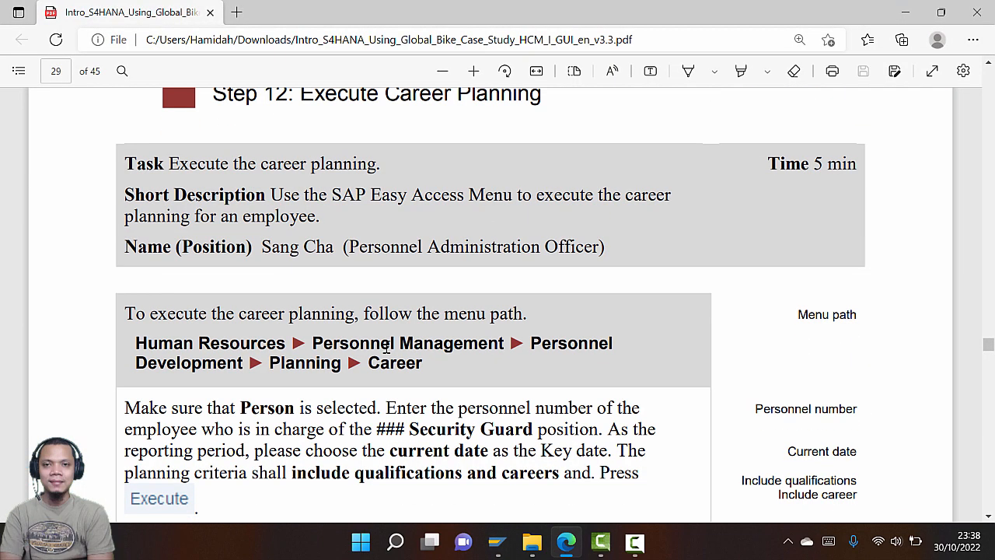
pyautogui.scroll(5, 386, 346)
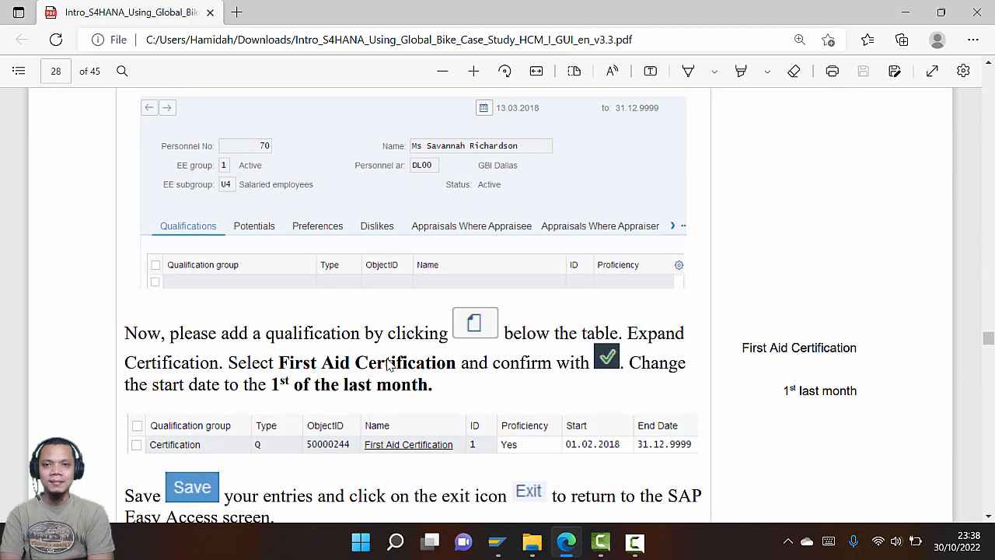
pyautogui.scroll(5, 389, 365)
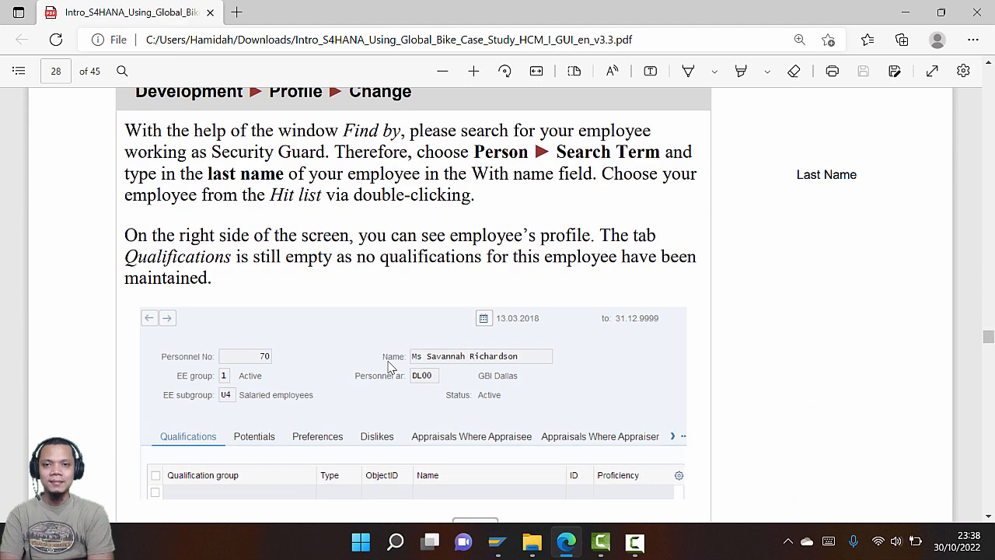
pyautogui.scroll(-3, 391, 367)
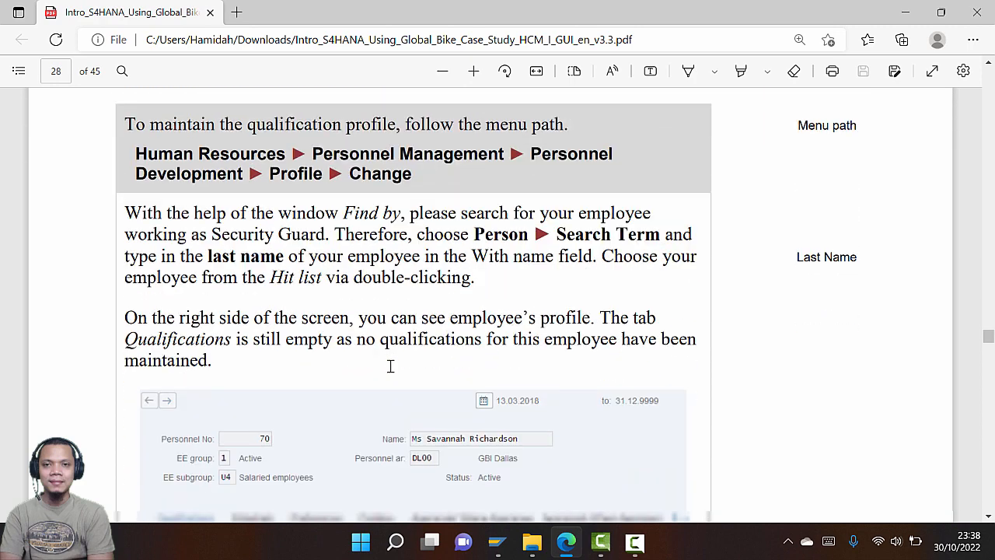
pyautogui.scroll(-4, 393, 371)
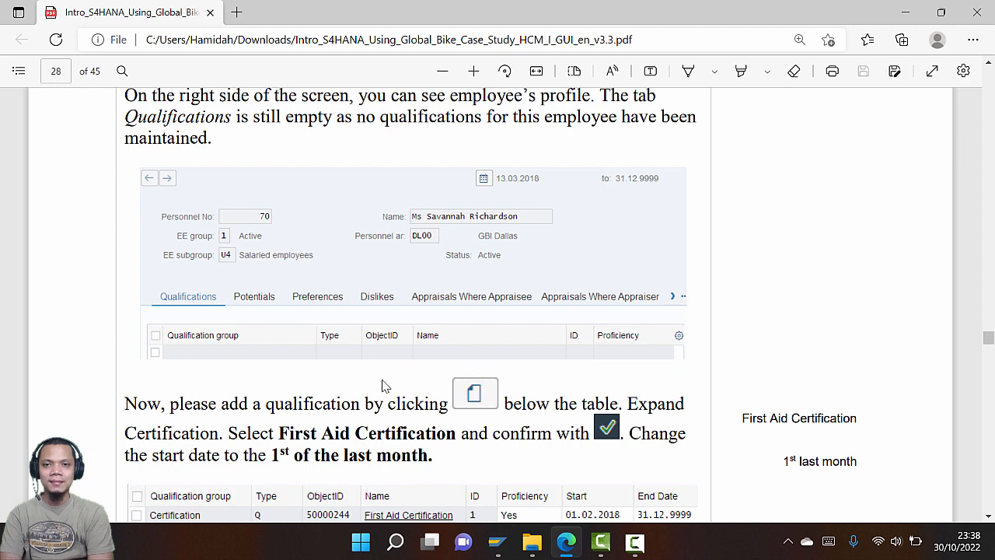
pyautogui.scroll(-1, 391, 386)
pyautogui.scroll(-2, 391, 387)
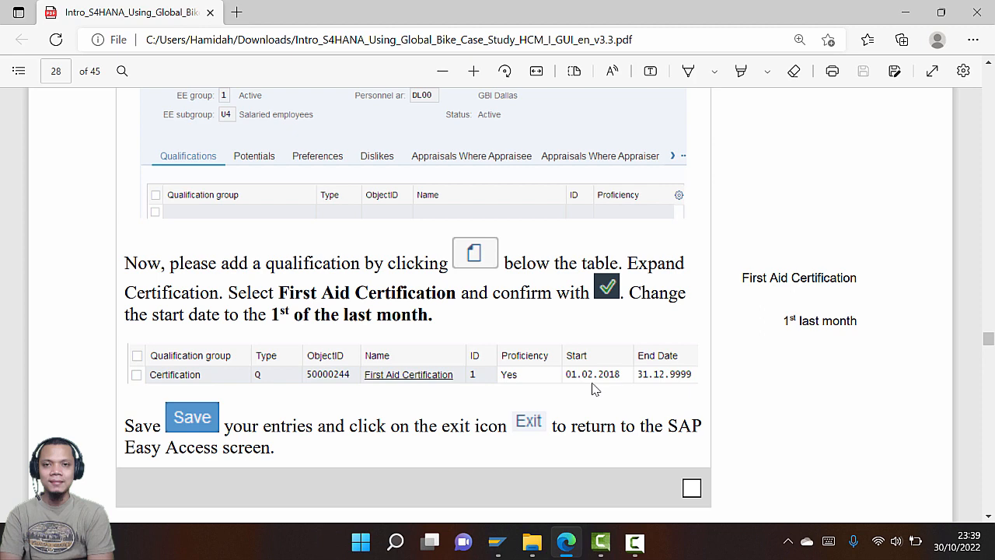
pyautogui.scroll(-3, 591, 389)
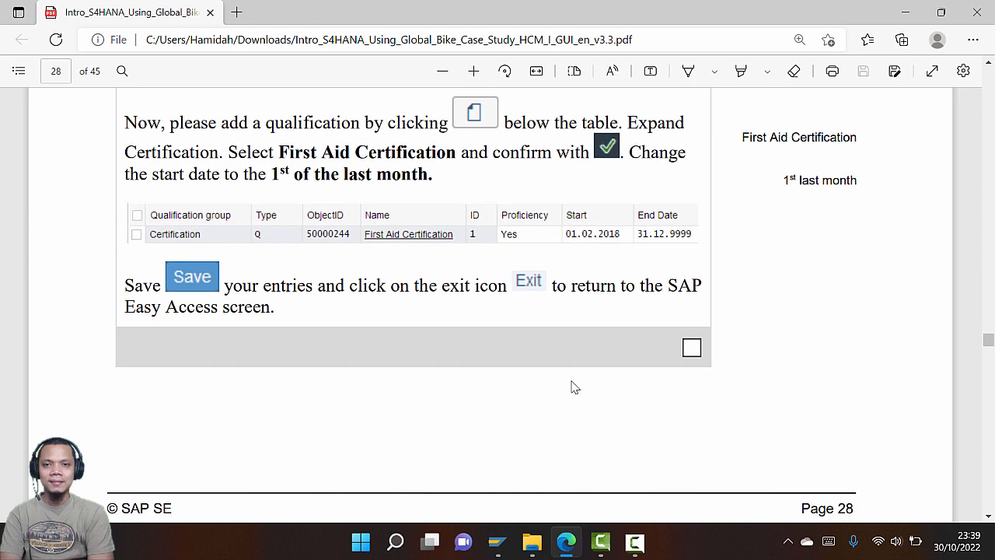
pyautogui.scroll(-9, 490, 380)
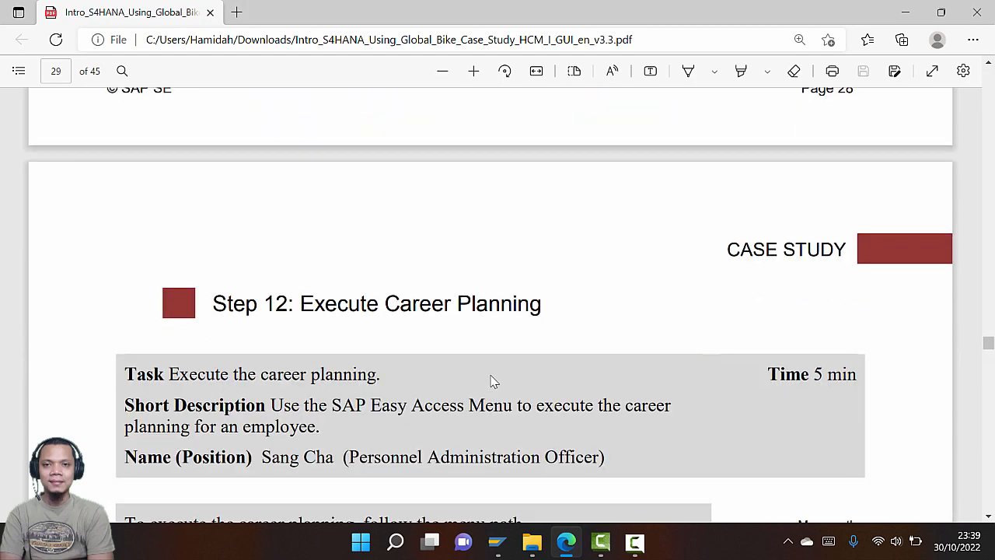
pyautogui.scroll(20, 491, 380)
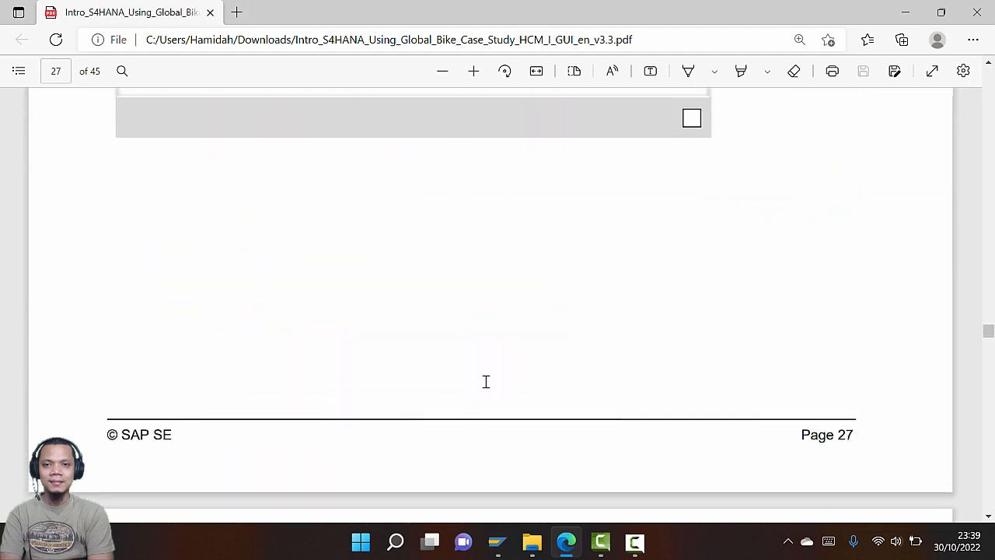
pyautogui.scroll(-16, 486, 382)
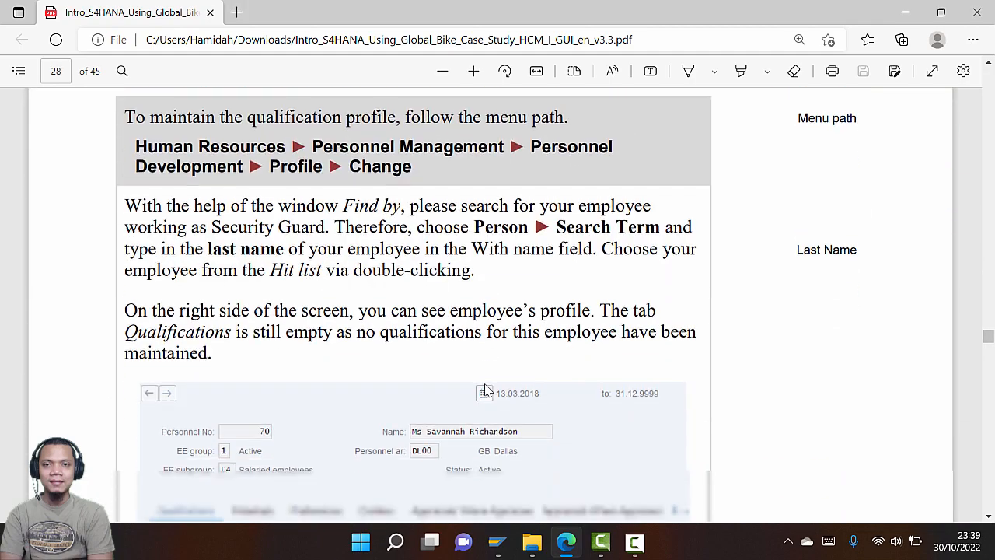
pyautogui.scroll(-20, 486, 389)
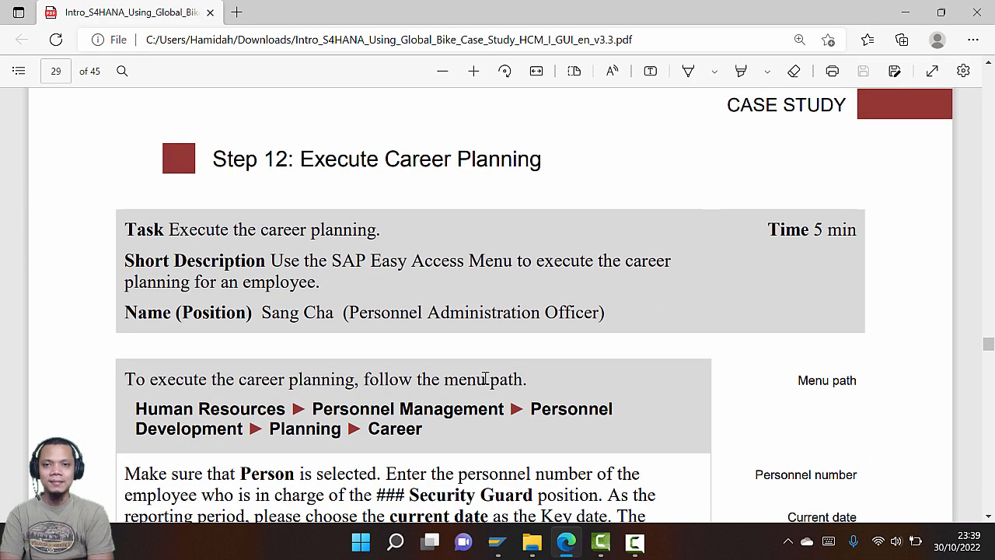
pyautogui.scroll(-1, 485, 378)
pyautogui.scroll(1, 485, 378)
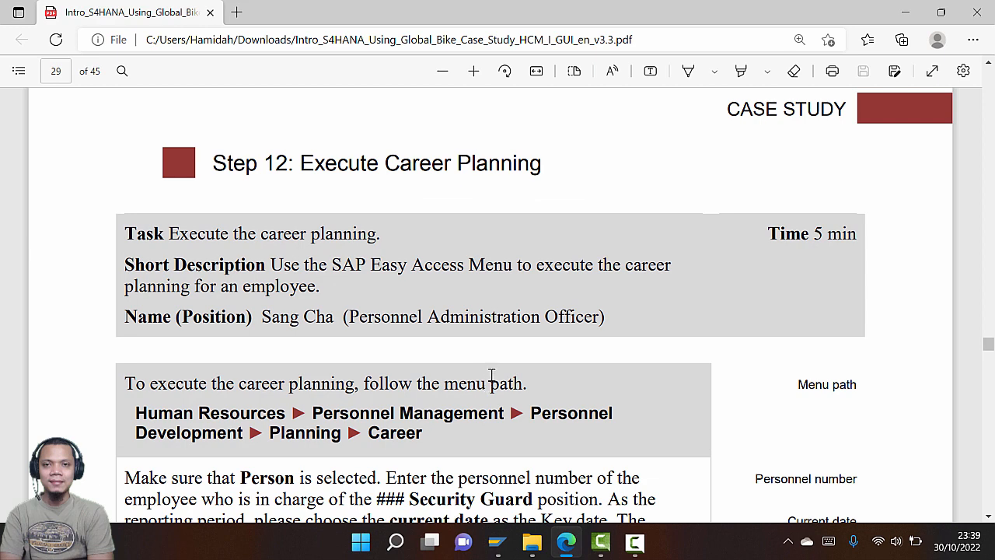
pyautogui.scroll(-3, 492, 377)
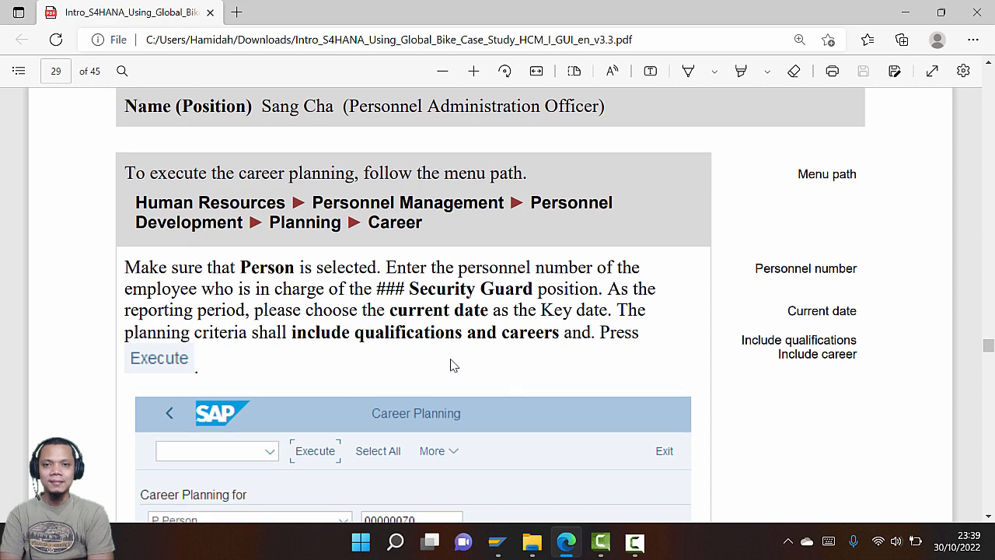
pyautogui.hotkey('alt', 'Tab')
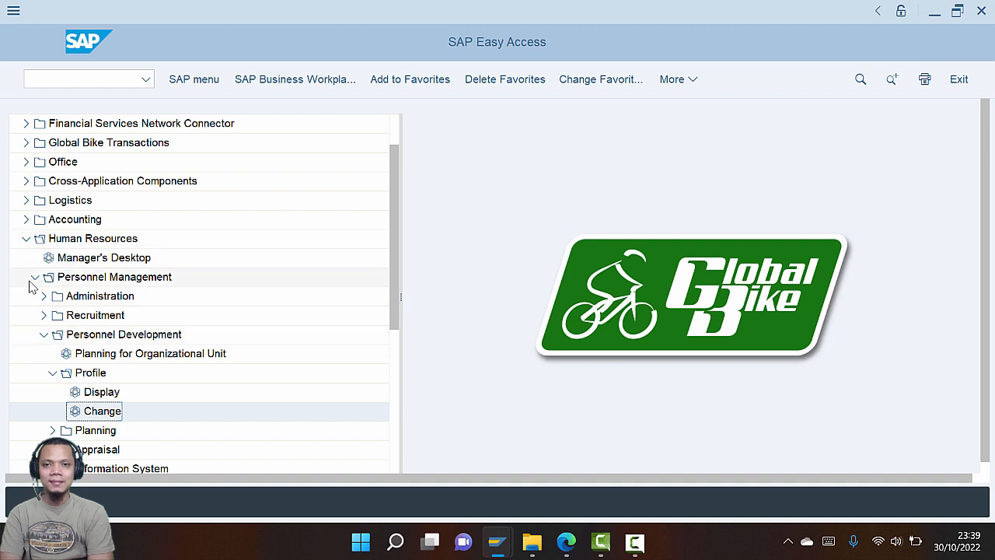
# Collapse Profile, expand Planning, and launch Career Planning, which opens with key date 10/30/2022
pyautogui.hotkey('alt', 'Tab')
pyautogui.hotkey('alt', 'Tab')
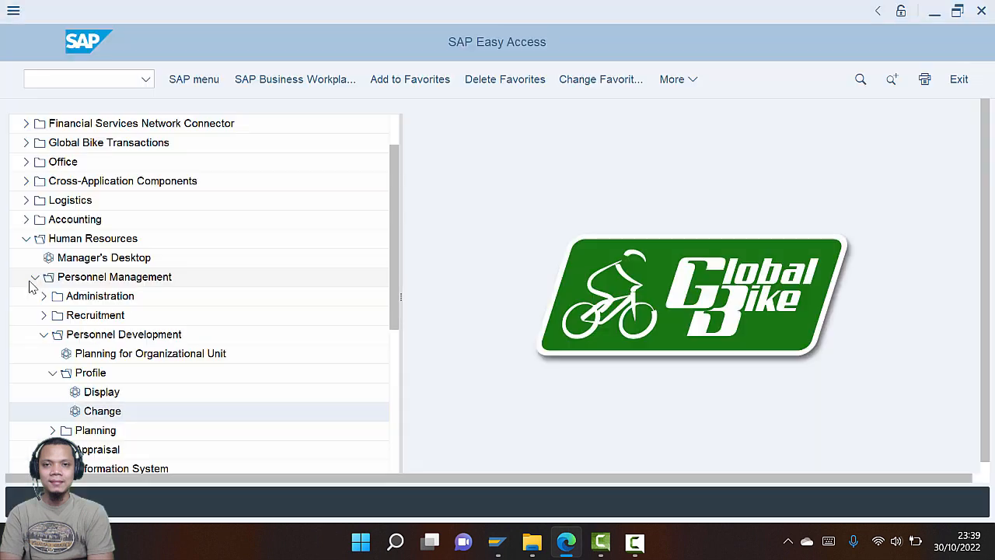
pyautogui.click(53, 373)
pyautogui.click(53, 392)
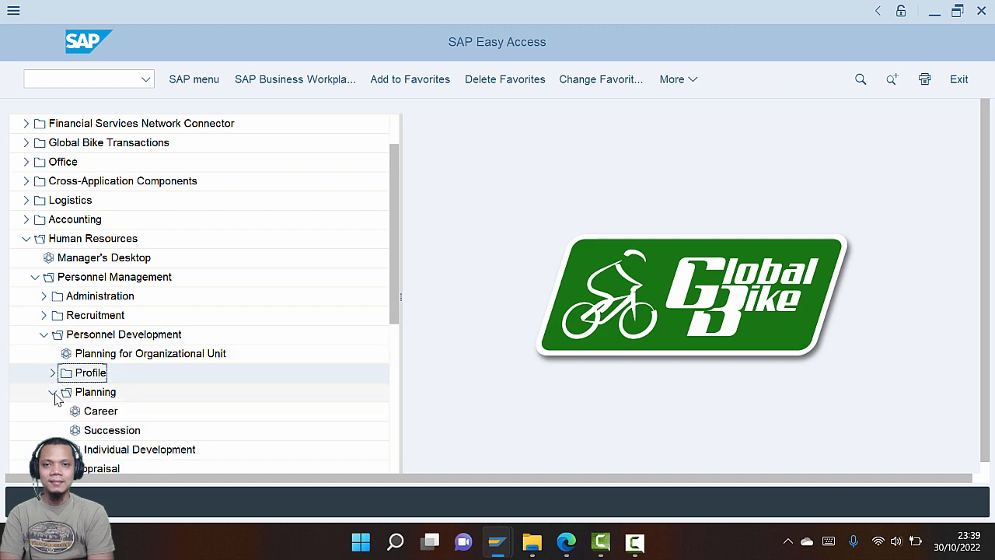
pyautogui.hotkey('alt', 'Tab')
pyautogui.hotkey('alt', 'Tab')
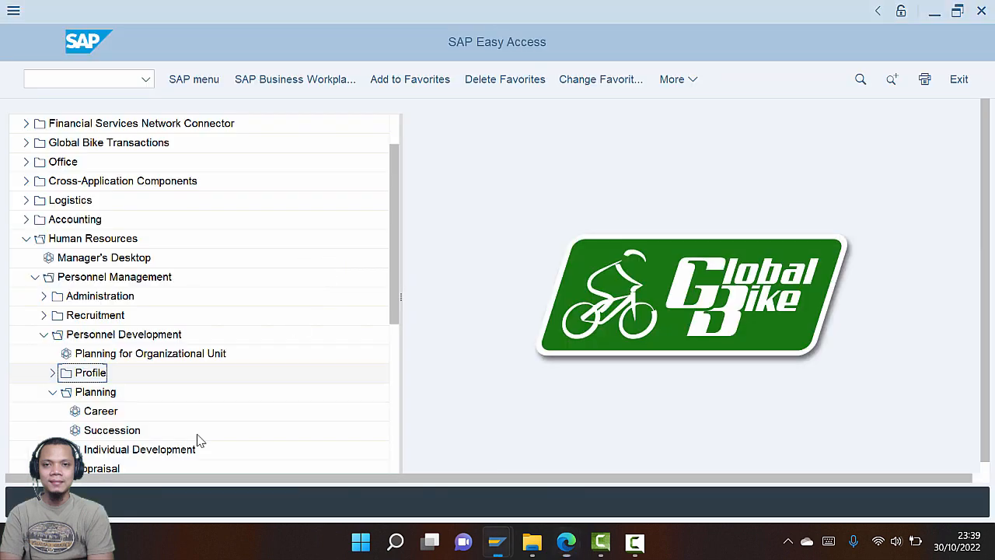
pyautogui.click(107, 418)
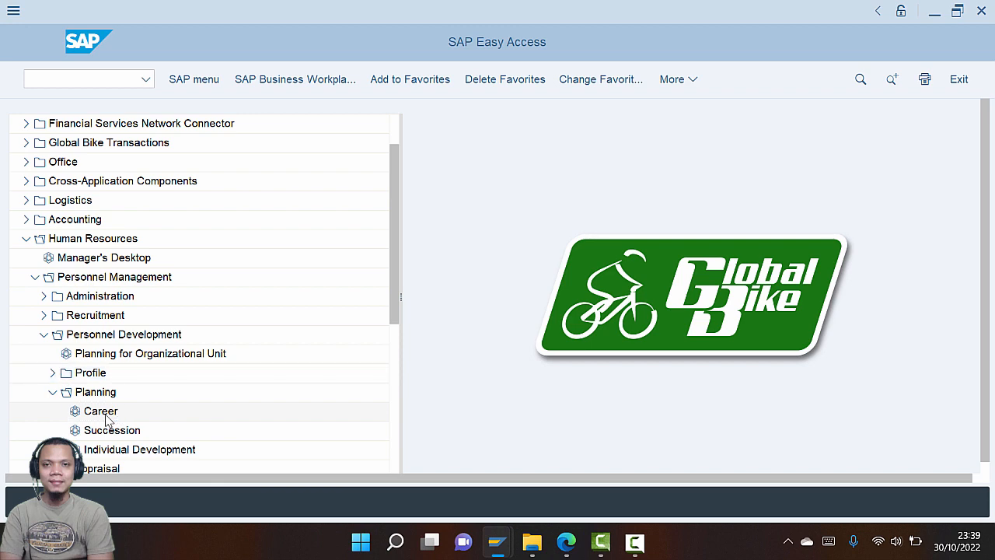
pyautogui.doubleClick(107, 418)
pyautogui.hotkey('alt', 'Tab')
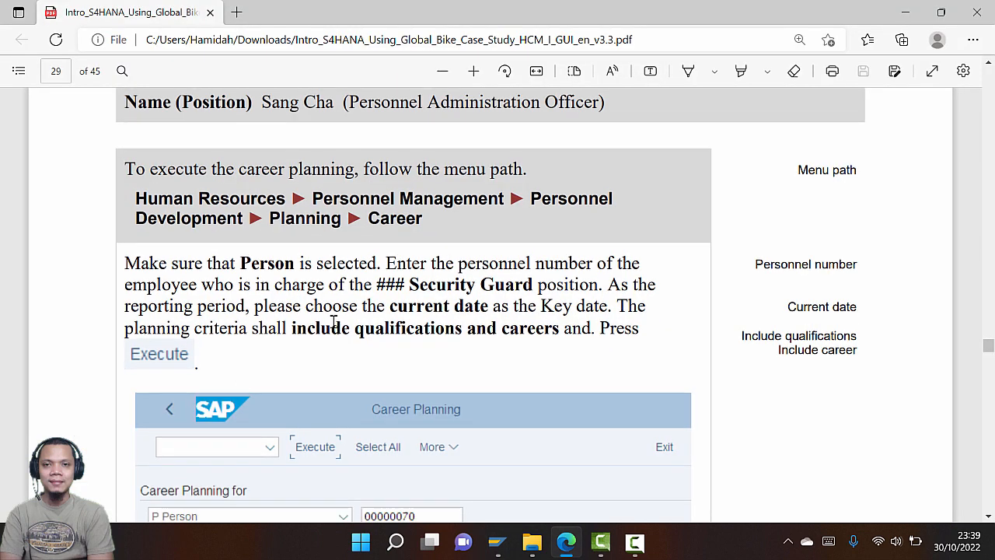
pyautogui.scroll(-1, 330, 323)
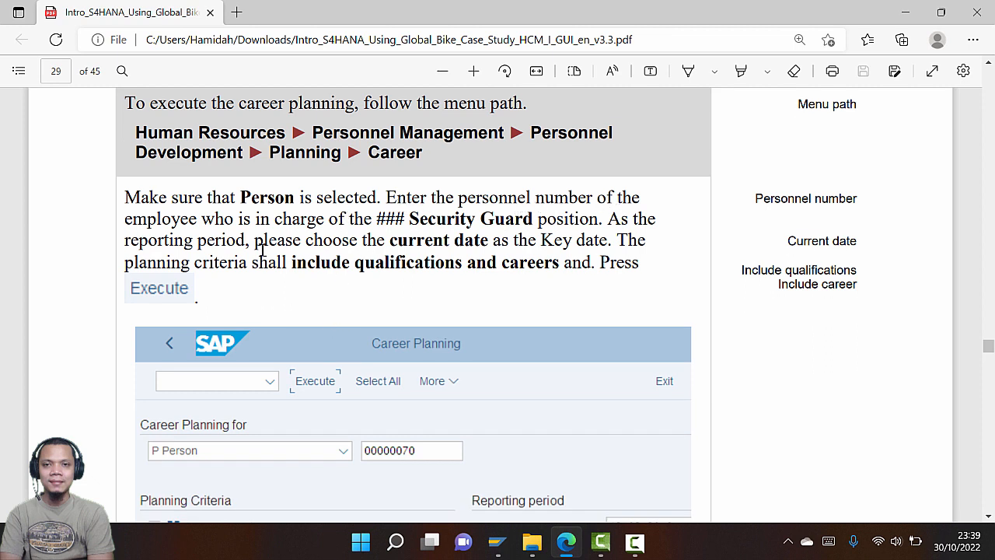
pyautogui.hotkey('alt', 'Tab')
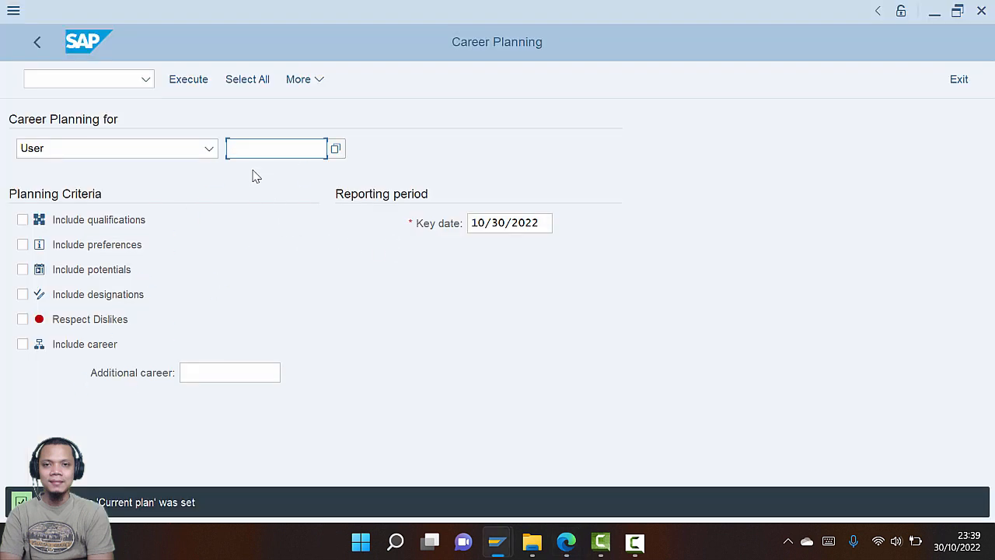
# Set Career Planning for Person and bring up the F4 person search help
pyautogui.click(209, 149)
pyautogui.click(84, 319)
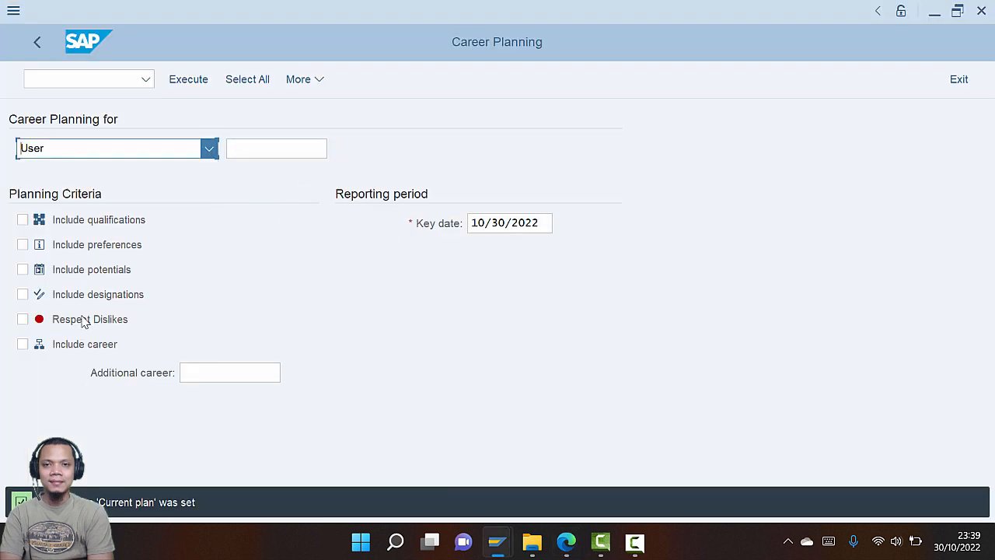
pyautogui.hotkey('alt', 'Tab')
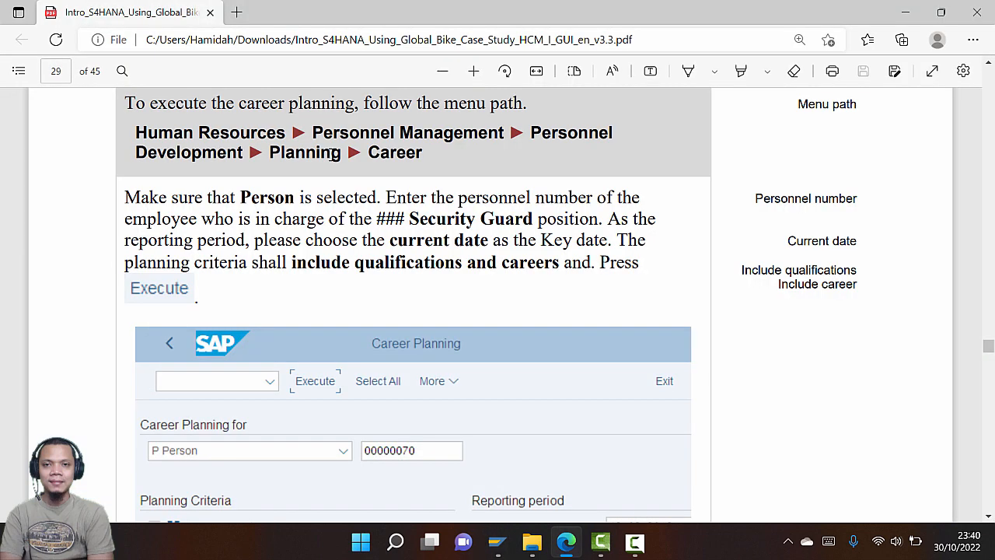
pyautogui.hotkey('alt', 'Tab')
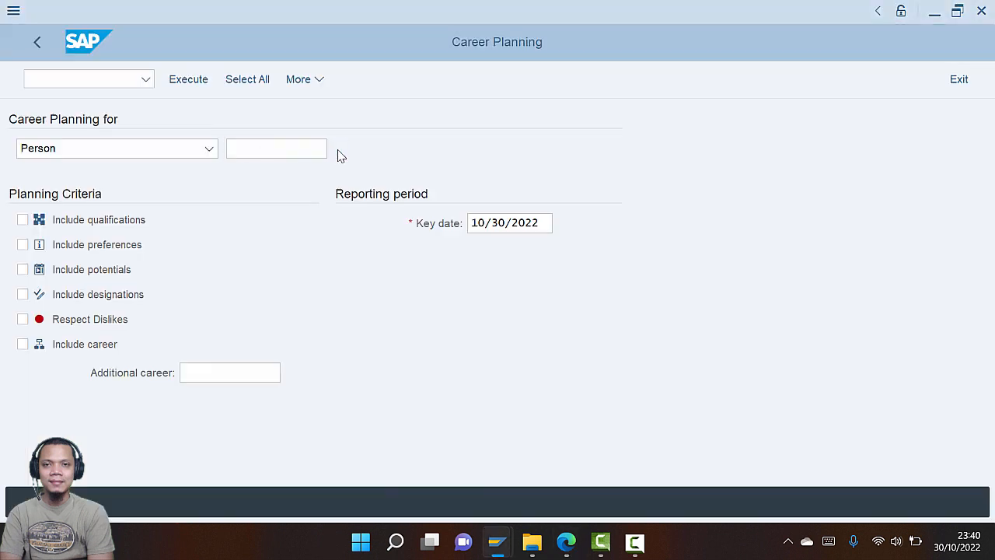
pyautogui.press('F4')
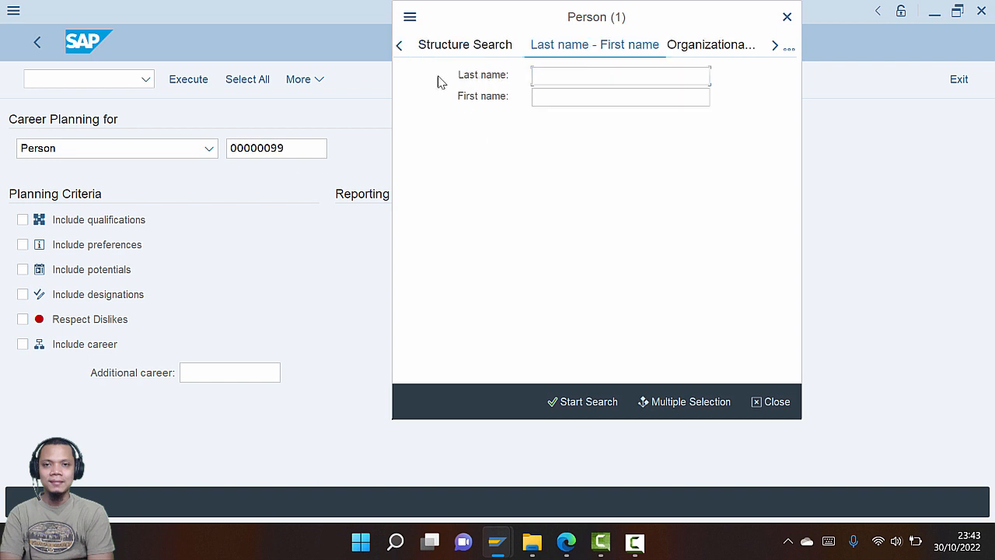
# Try the Search Term and organizational-structure options in the person search help
pyautogui.click(401, 48)
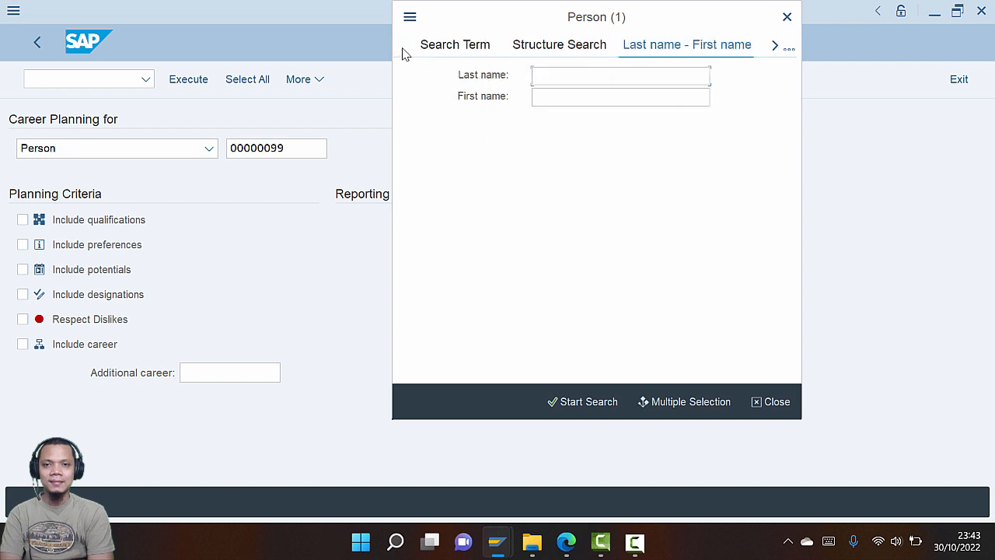
pyautogui.click(471, 48)
pyautogui.write('*')
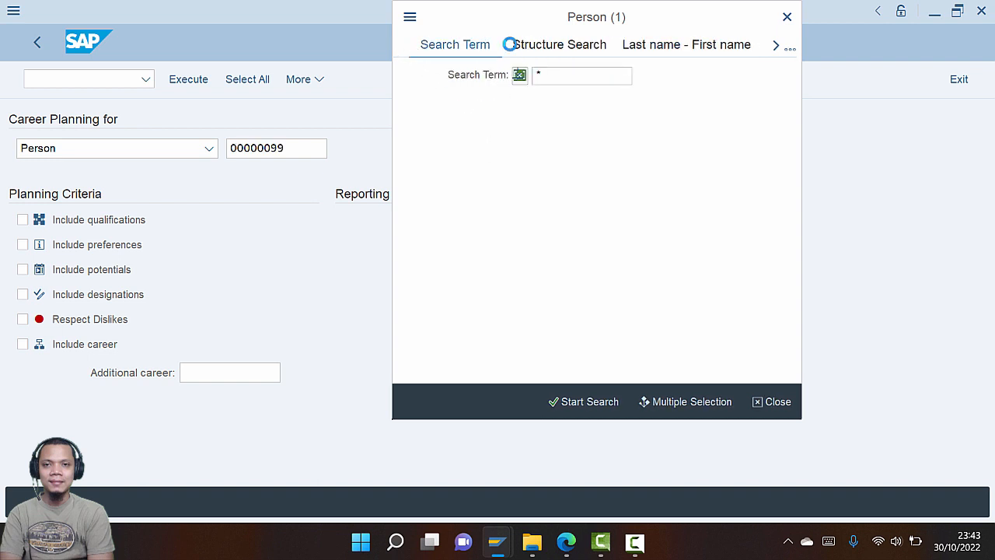
pyautogui.click(544, 48)
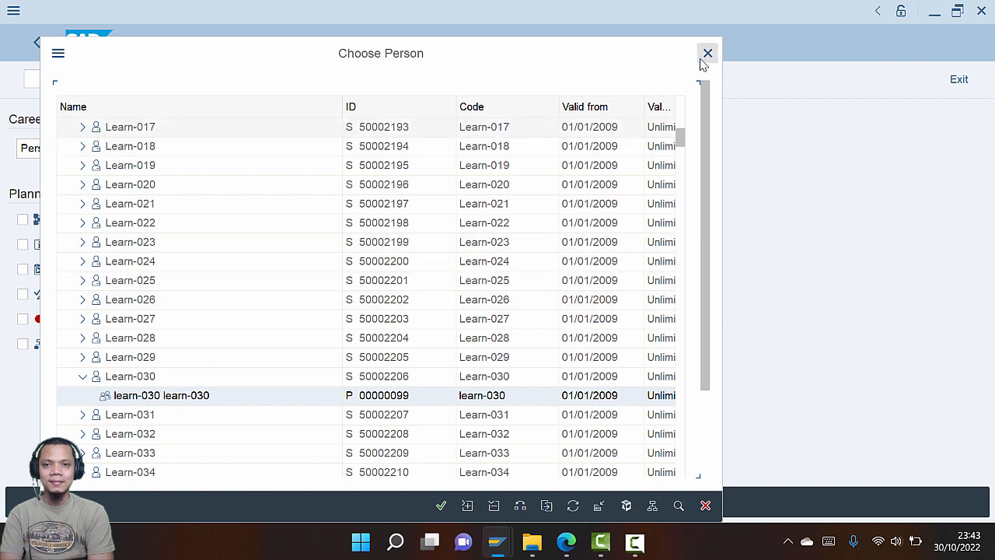
pyautogui.click(547, 506)
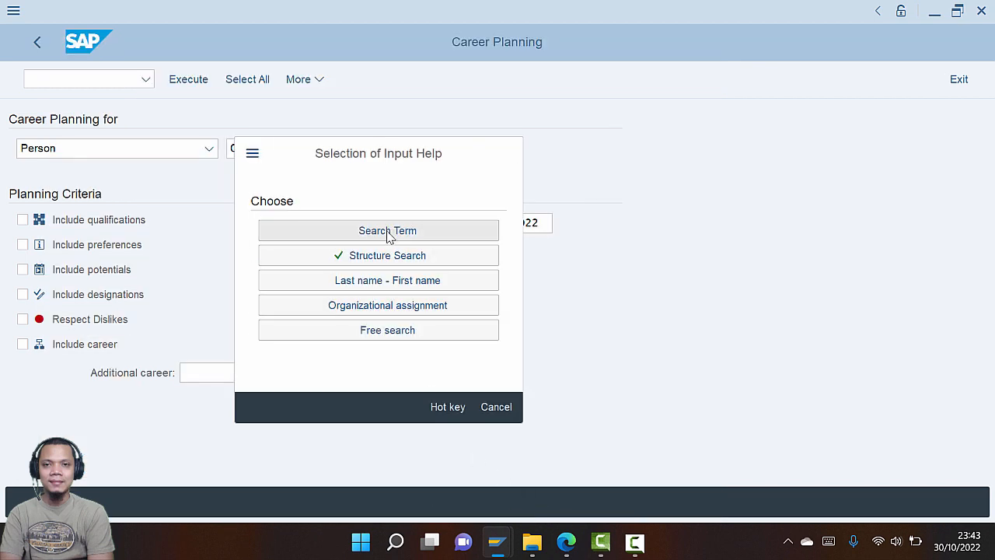
pyautogui.click(388, 231)
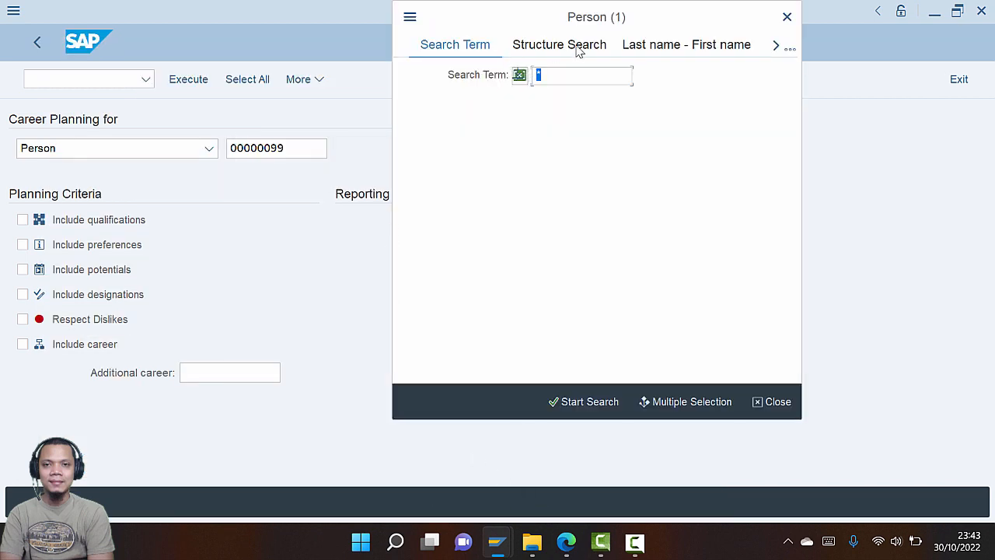
# Search by the employee's last and first name and take the matching personnel number
pyautogui.click(663, 47)
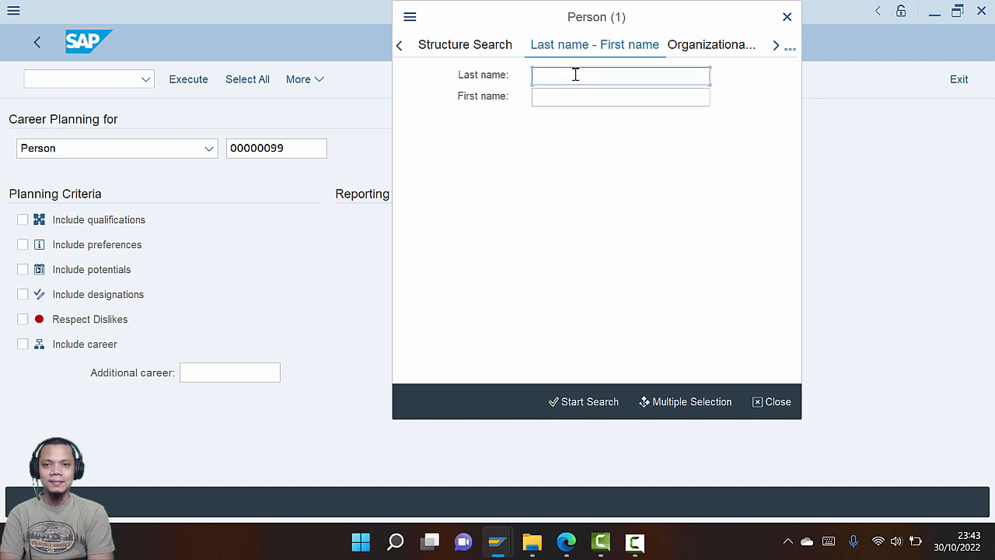
pyautogui.press('Tab')
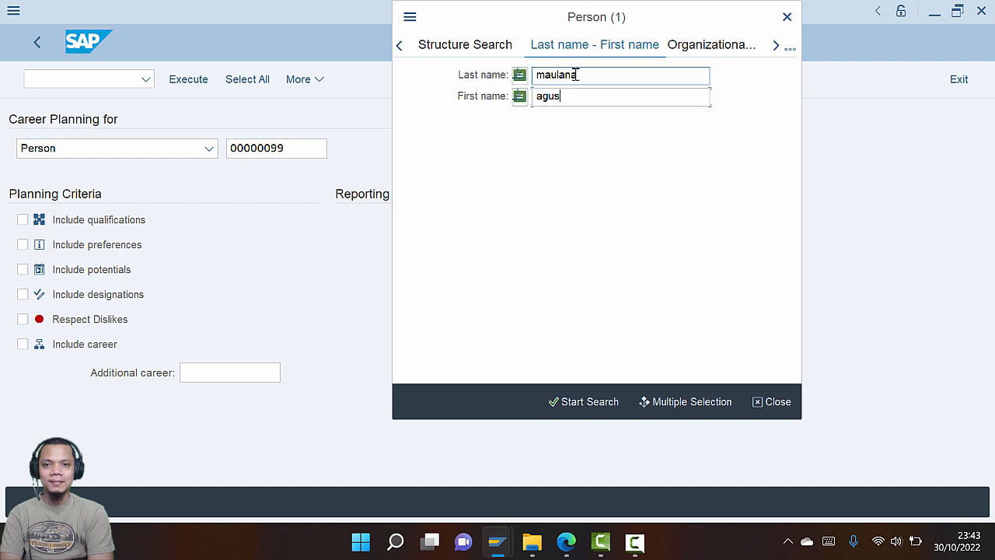
pyautogui.click(567, 400)
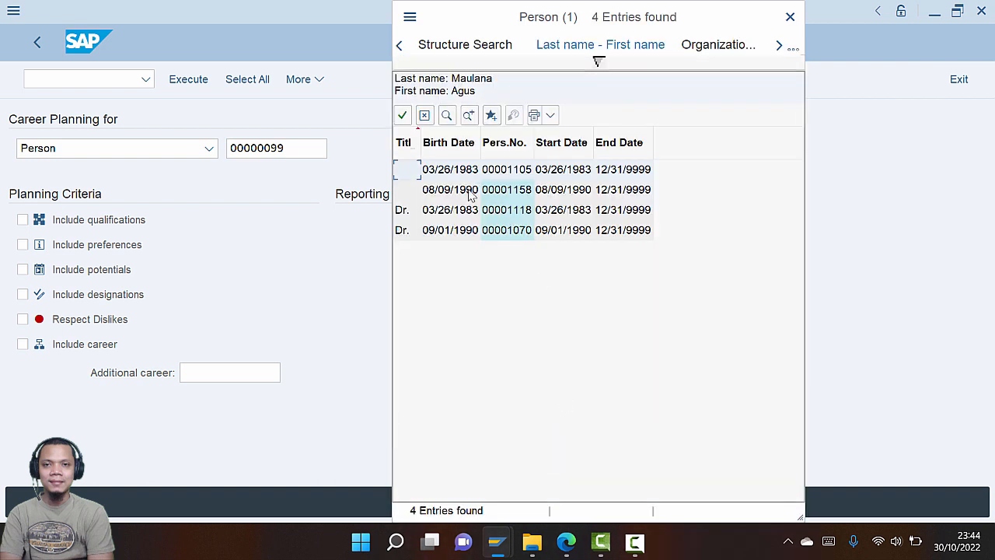
pyautogui.doubleClick(509, 189)
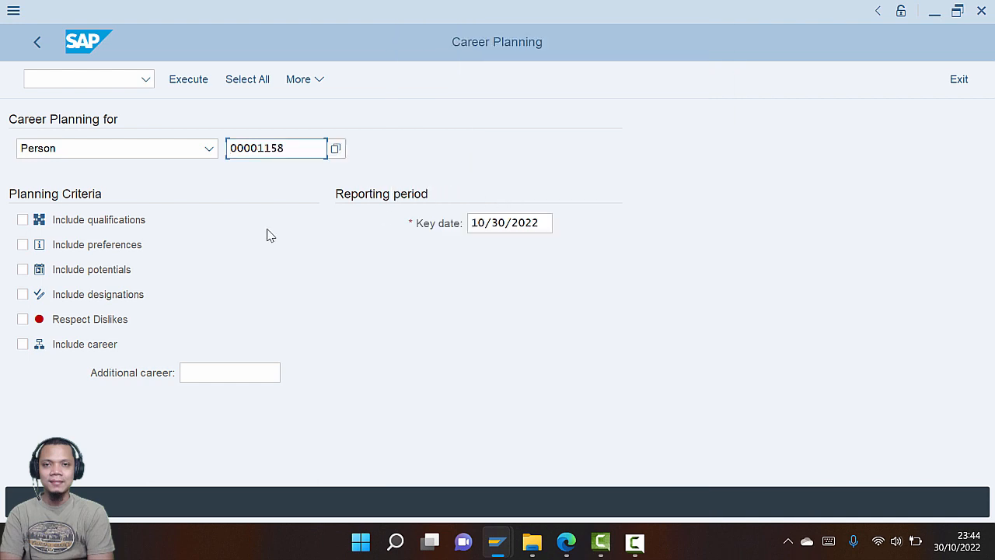
# Keep key date 10/30/2022, tick Include qualifications and Include career, and run Career Planning
pyautogui.hotkey('alt', 'Tab')
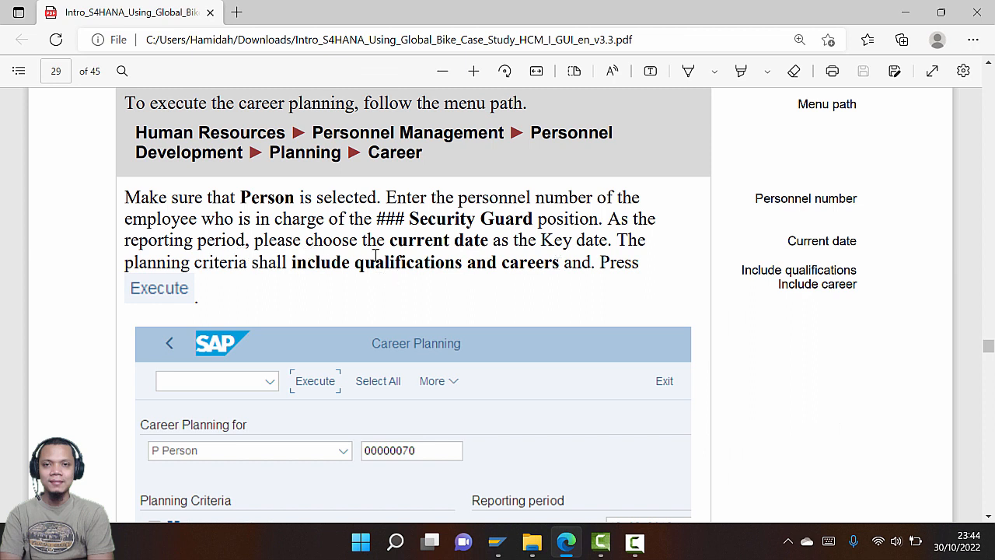
pyautogui.hotkey('alt', 'Tab')
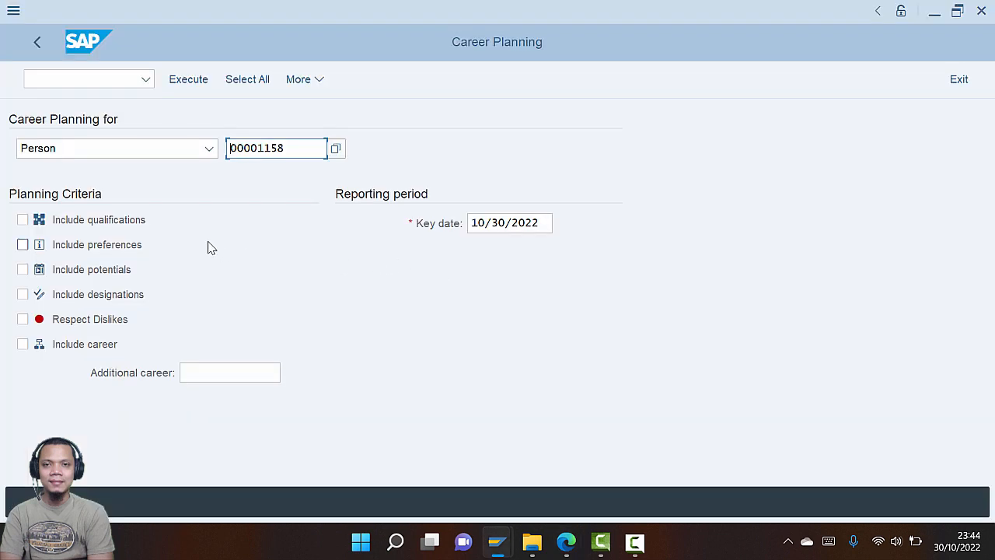
pyautogui.click(527, 226)
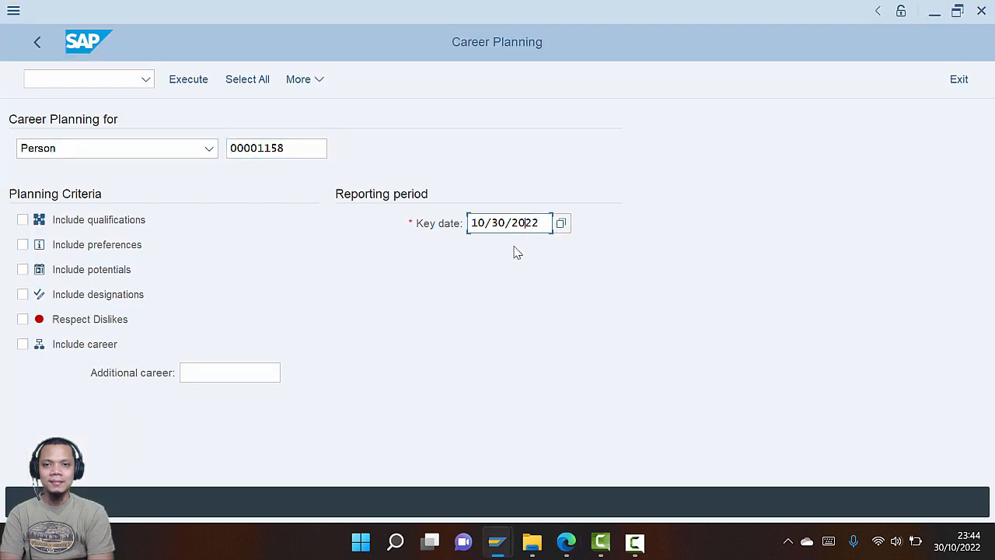
pyautogui.hotkey('alt', 'Tab')
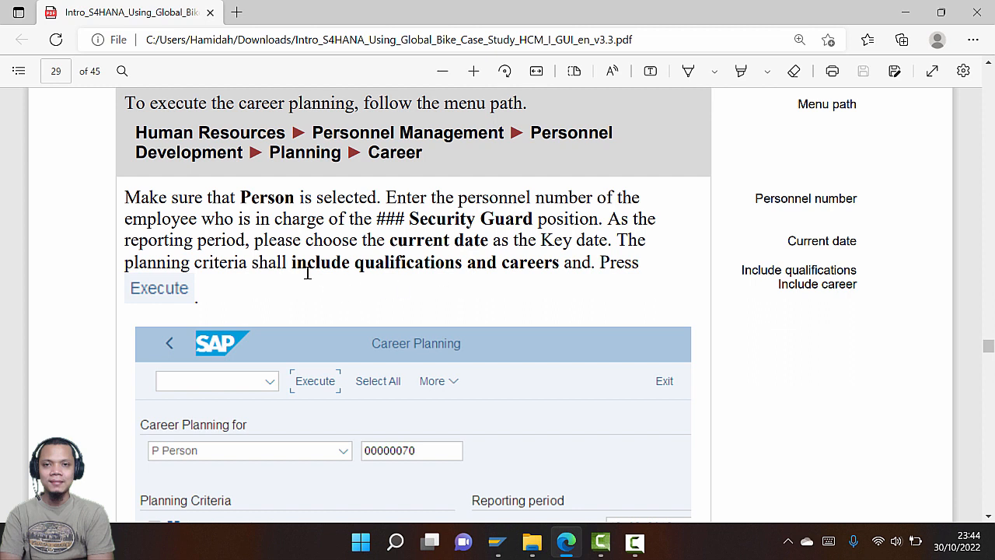
pyautogui.hotkey('alt', 'Tab')
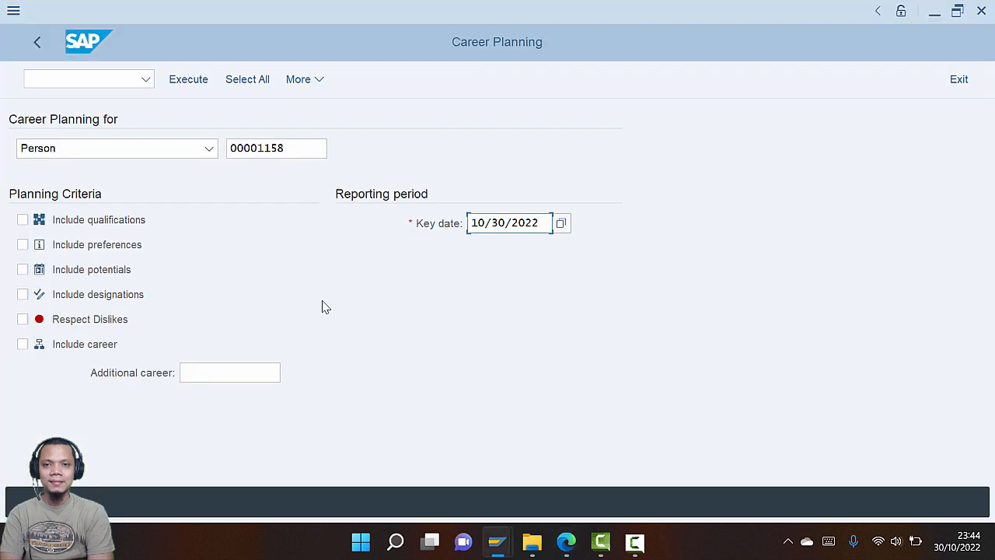
pyautogui.click(22, 220)
pyautogui.click(23, 345)
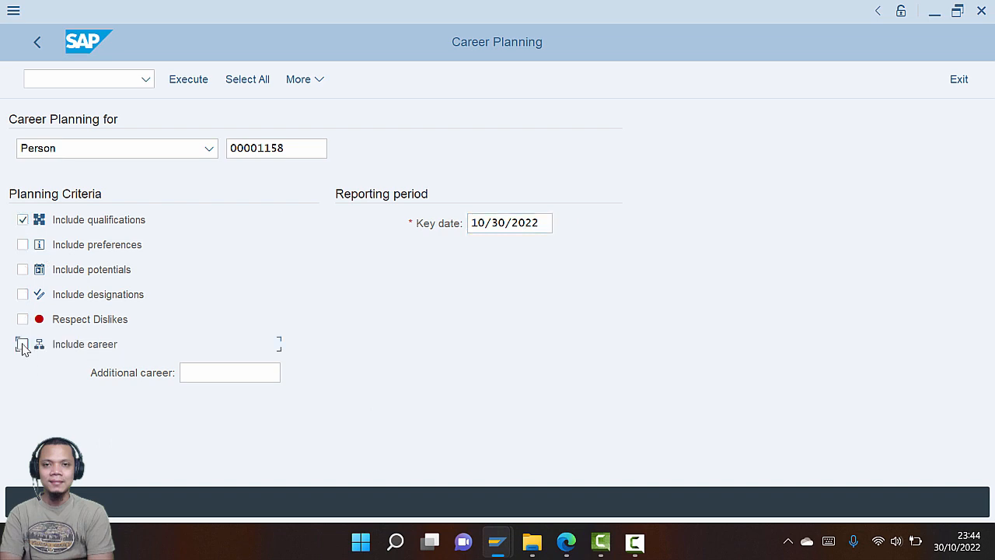
pyautogui.hotkey('alt', 'Tab')
pyautogui.hotkey('alt', 'Tab')
pyautogui.click(197, 81)
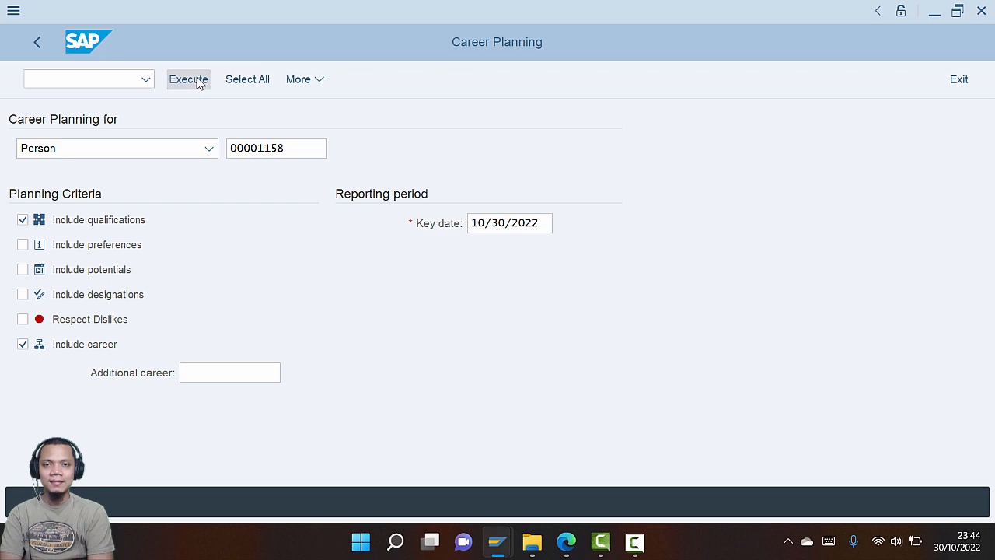
# Scroll the PDF guide to page 30's sample Career Planning results with three targets
pyautogui.hotkey('alt', 'Tab')
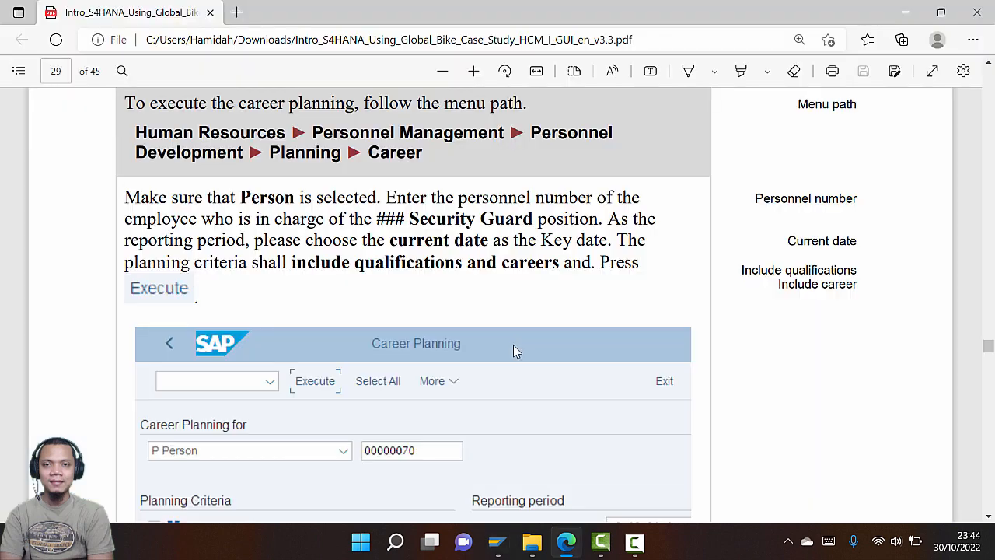
pyautogui.scroll(-6, 511, 347)
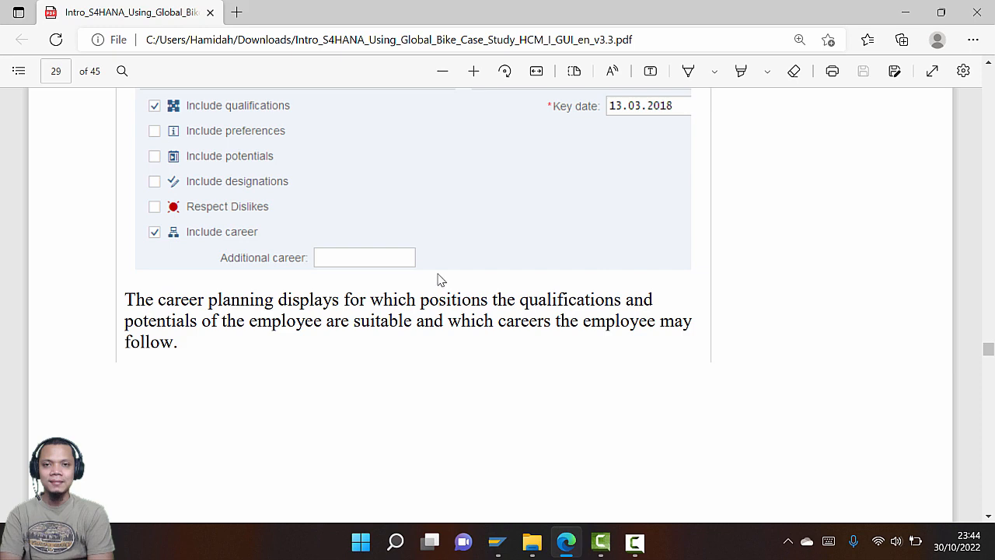
pyautogui.scroll(-10, 424, 380)
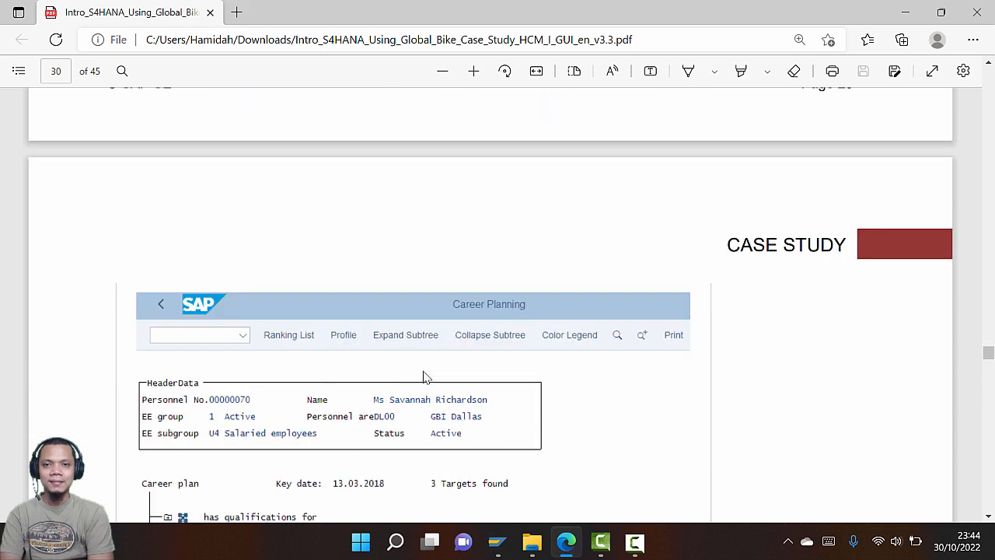
pyautogui.scroll(10, 423, 381)
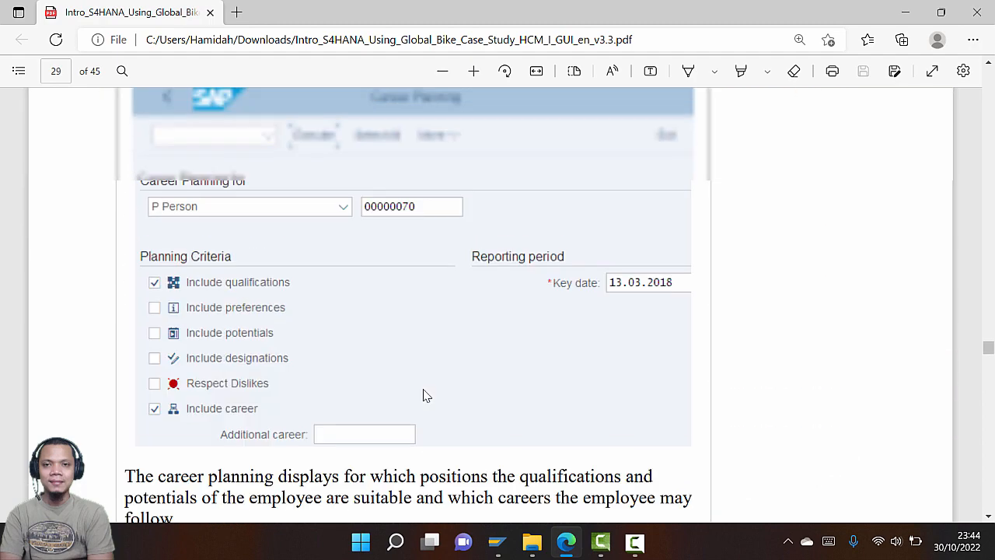
pyautogui.scroll(-8, 425, 400)
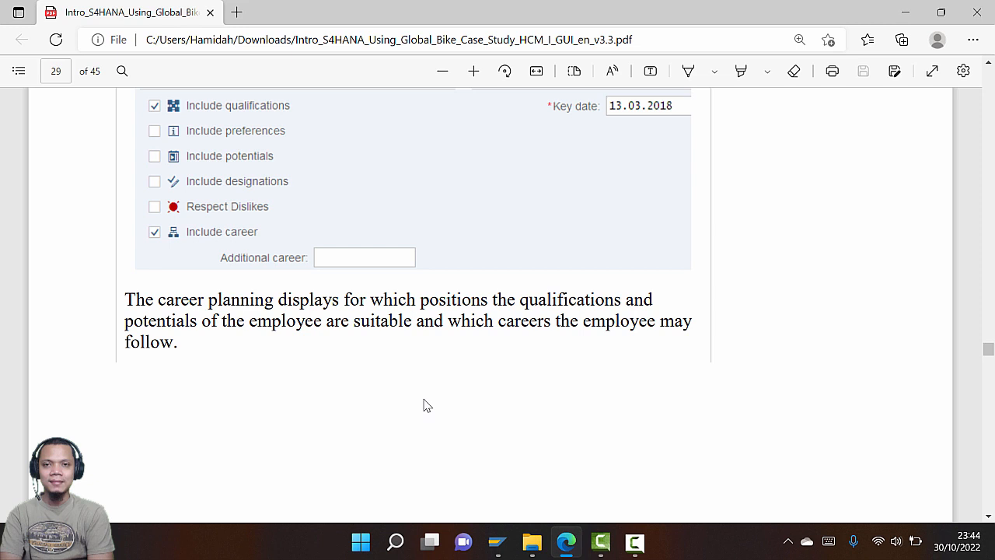
pyautogui.scroll(-10, 426, 405)
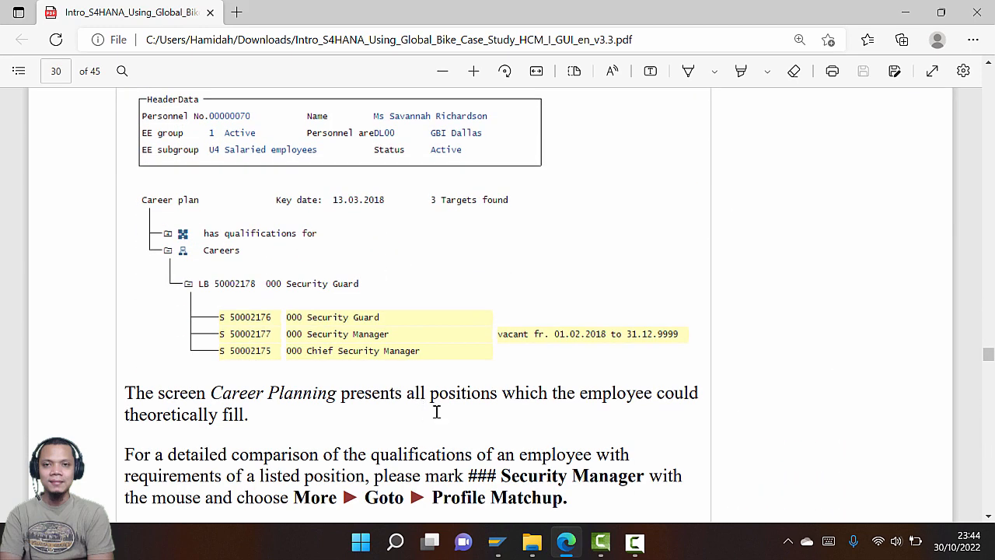
# Expand Careers in the results to list 030 Security Guard positions, including vacant Security Manager
pyautogui.scroll(-2, 366, 420)
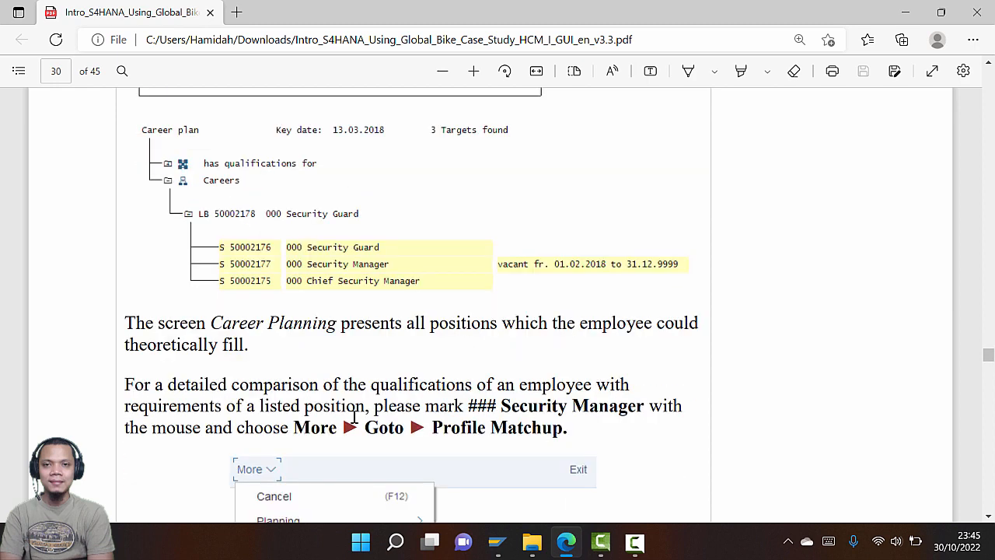
pyautogui.scroll(-2, 354, 418)
pyautogui.scroll(-1, 353, 418)
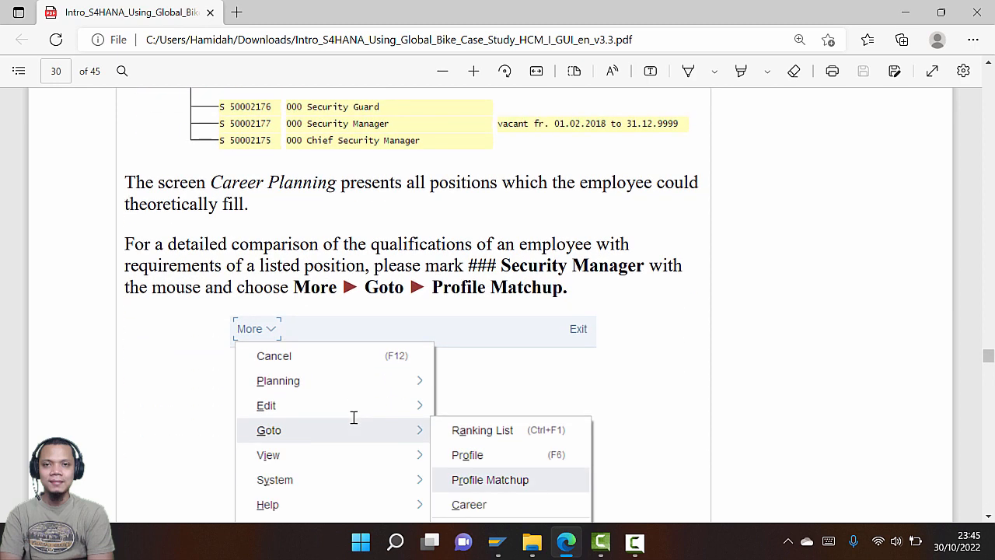
pyautogui.hotkey('alt', 'Tab')
pyautogui.hotkey('alt', 'Tab')
pyautogui.hotkey('alt', 'Tab')
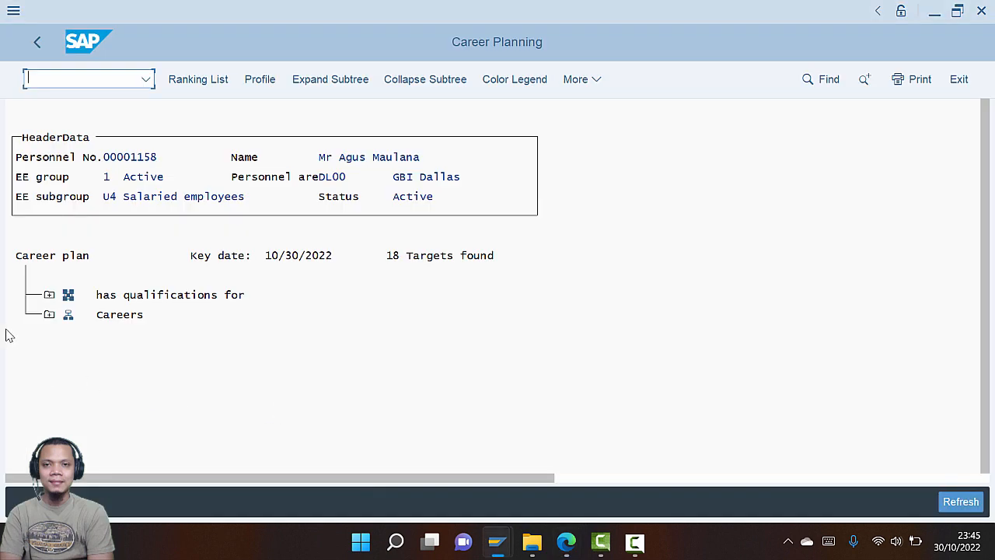
pyautogui.click(49, 315)
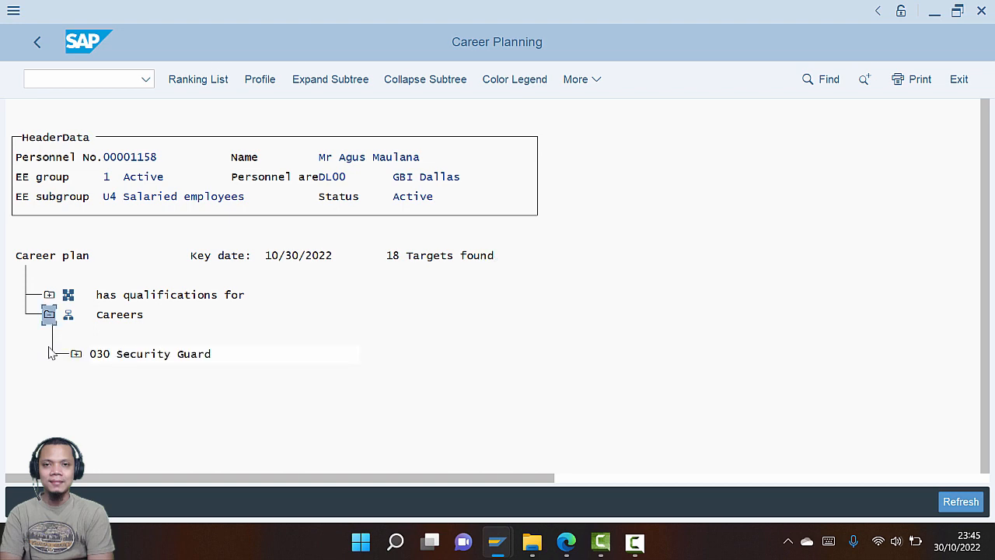
pyautogui.hotkey('alt', 'Tab')
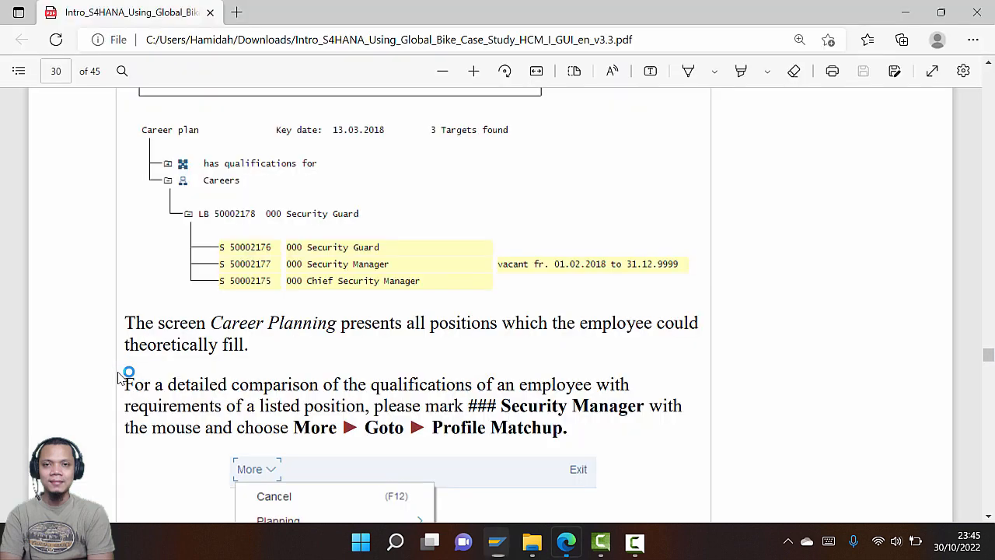
pyautogui.scroll(-5, 124, 383)
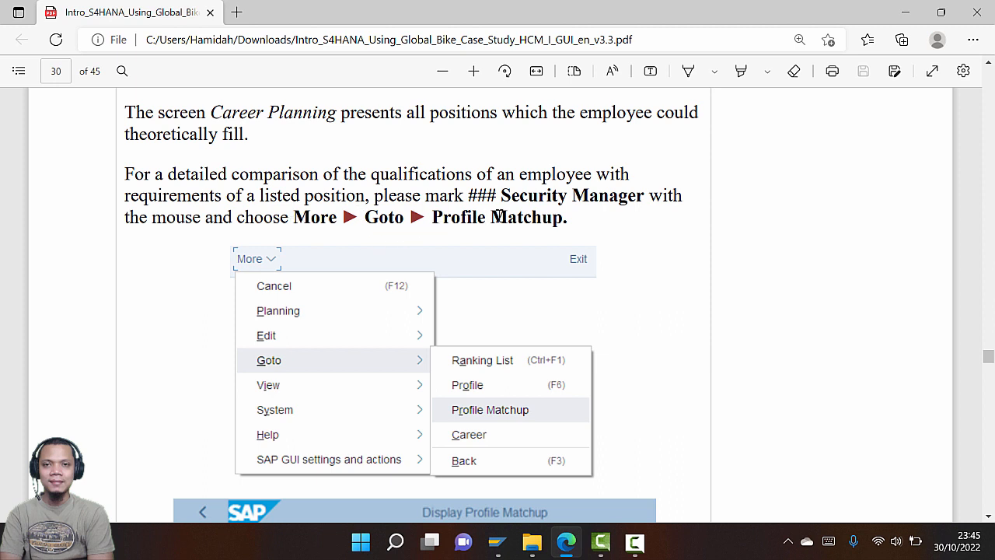
pyautogui.hotkey('alt', 'Tab')
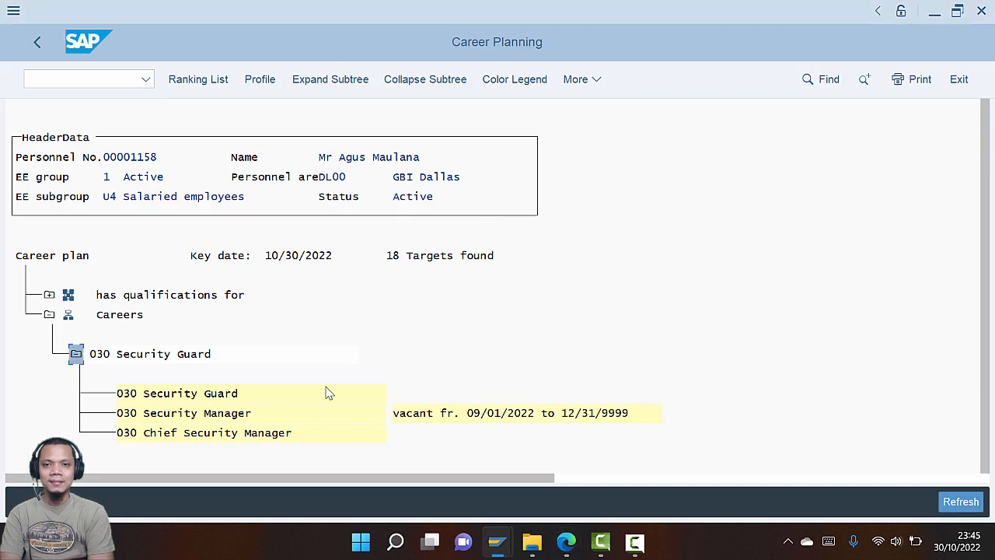
pyautogui.hotkey('alt', 'Tab')
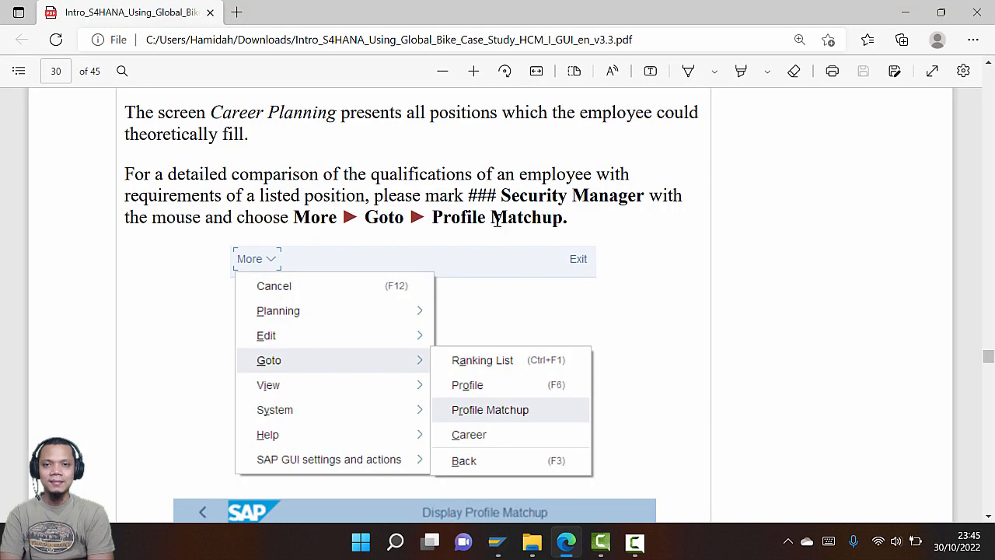
pyautogui.hotkey('alt', 'Tab')
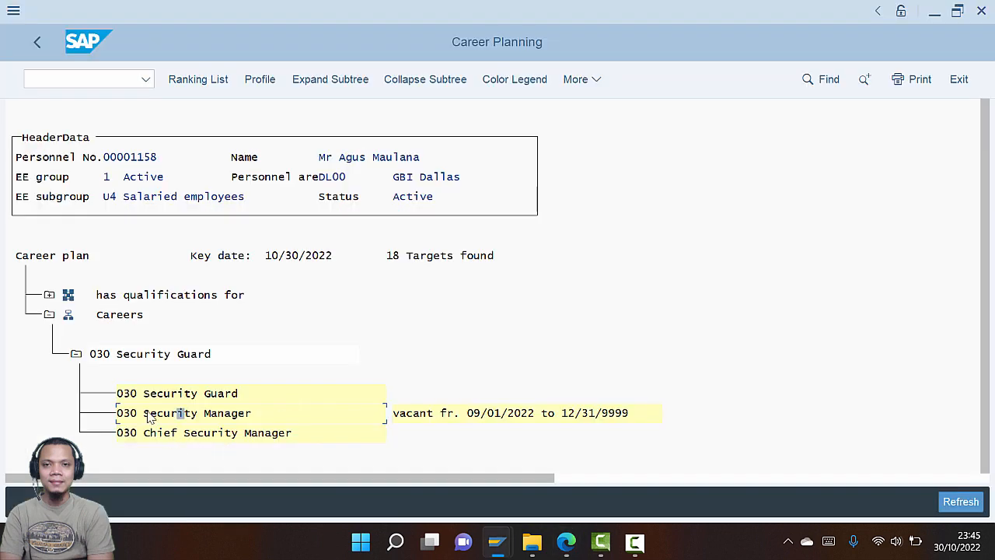
pyautogui.hotkey('alt', 'Tab')
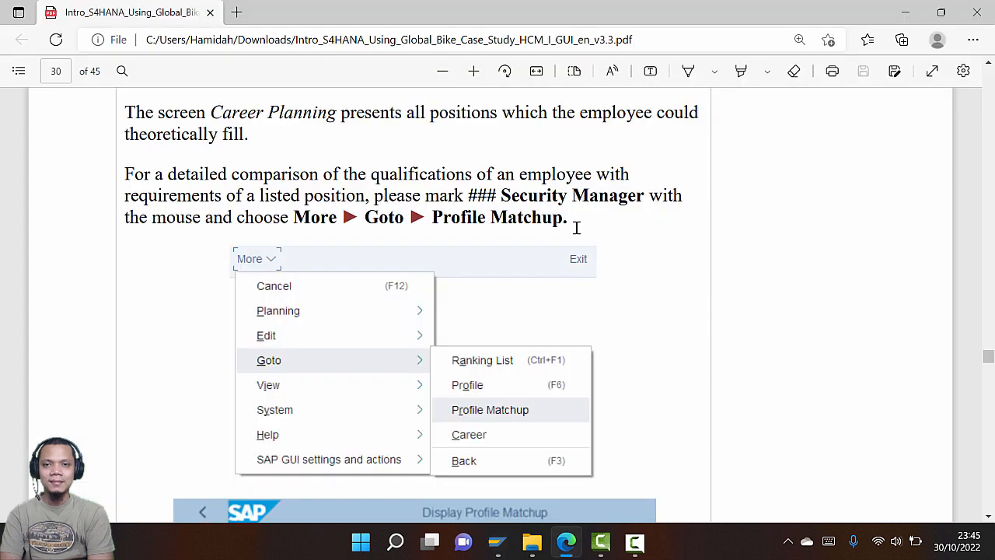
pyautogui.hotkey('alt', 'Tab')
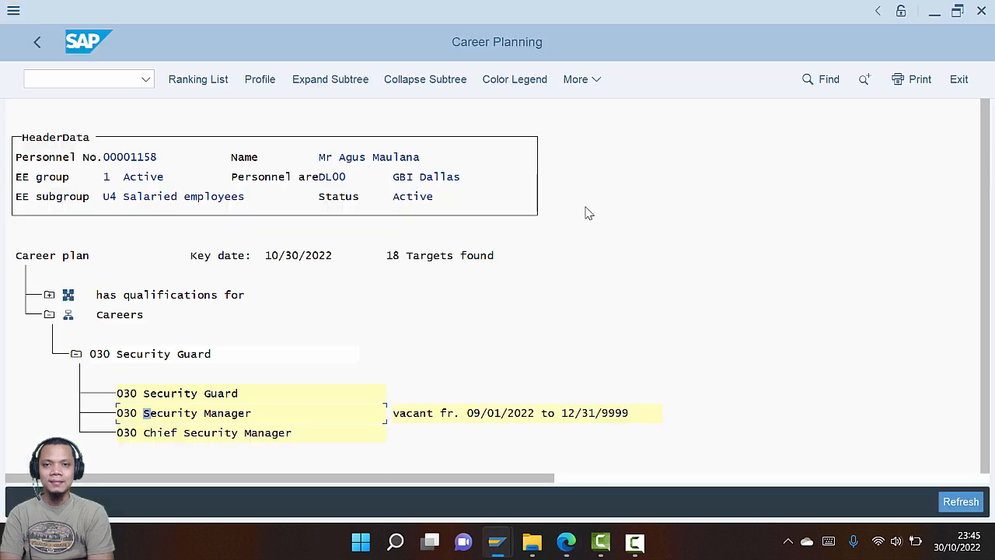
# Open the Profile Matchup for Security Manager and compare it with the guide's example
pyautogui.click(589, 87)
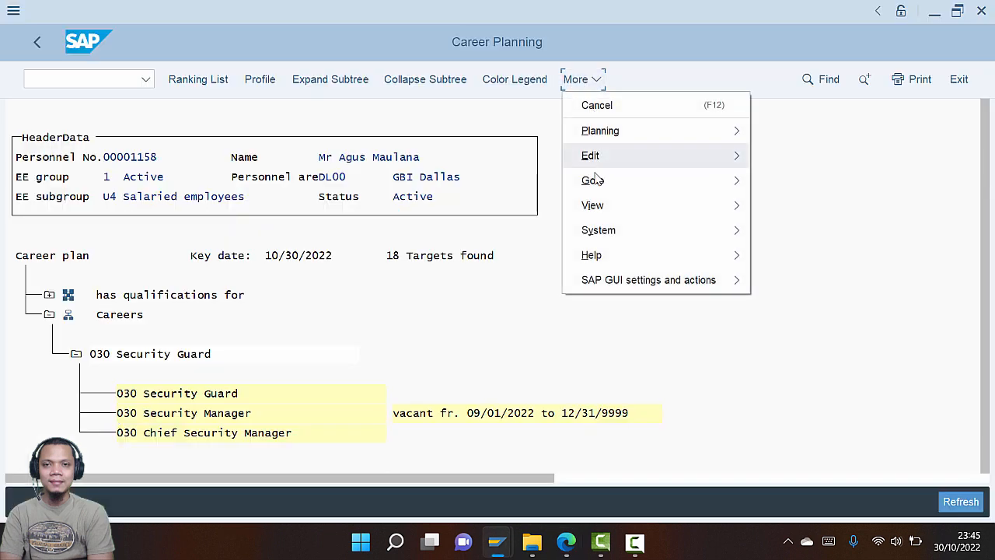
pyautogui.moveTo(597, 182)
pyautogui.click(830, 231)
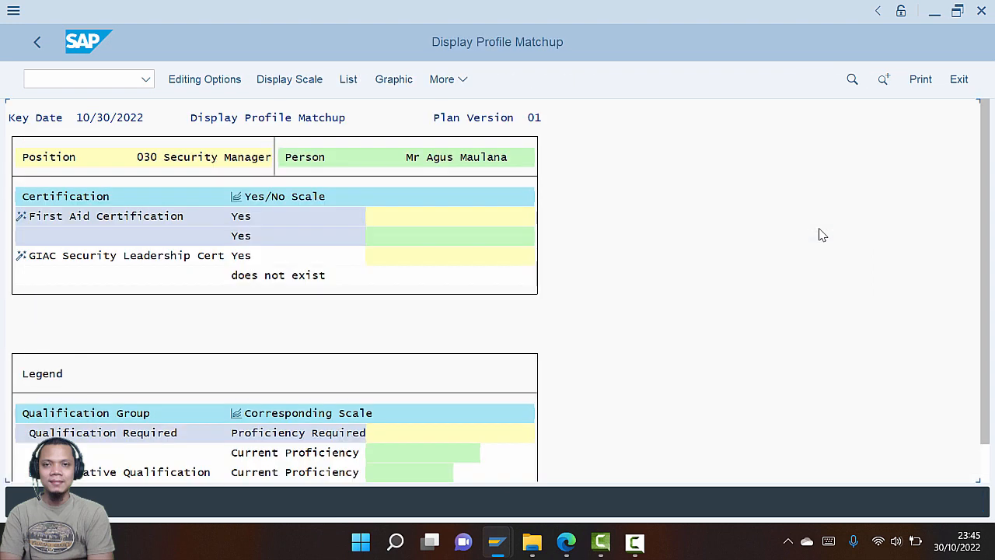
pyautogui.hotkey('alt', 'Tab')
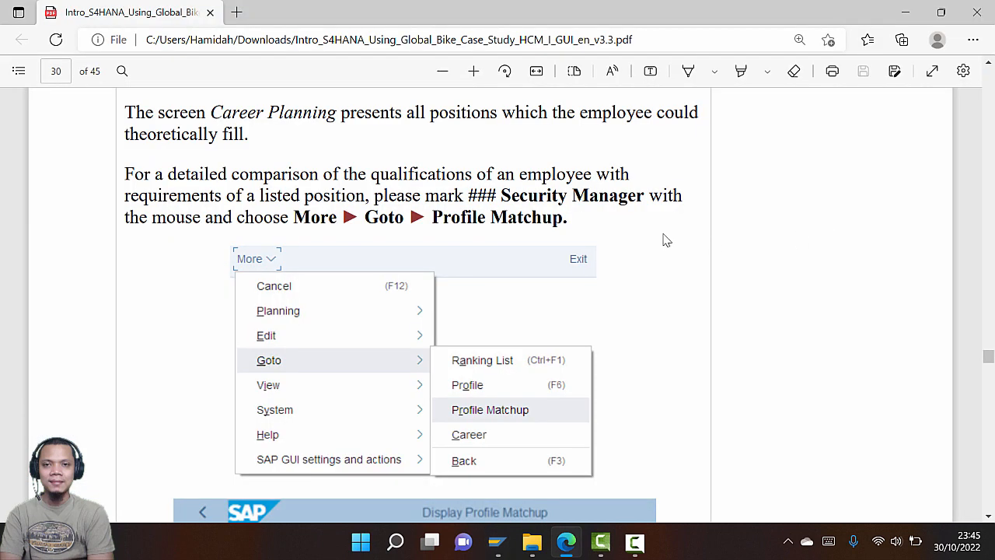
pyautogui.scroll(3, 634, 240)
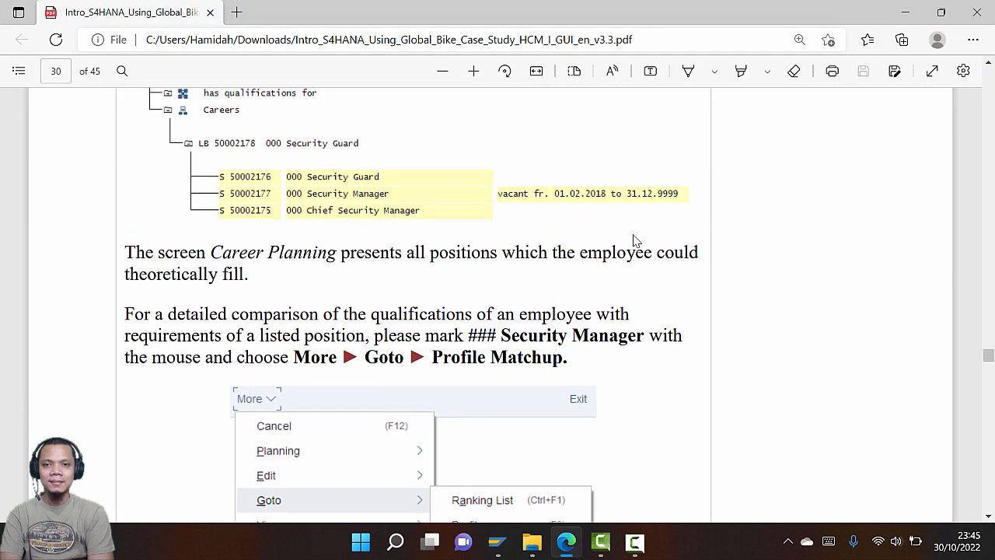
pyautogui.scroll(-2, 634, 241)
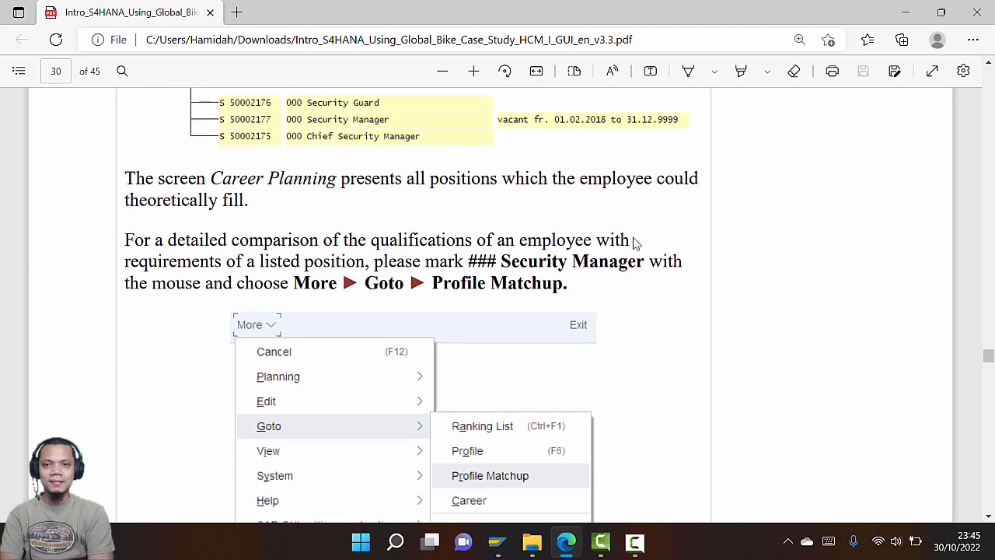
pyautogui.scroll(-3, 634, 243)
pyautogui.scroll(-3, 633, 243)
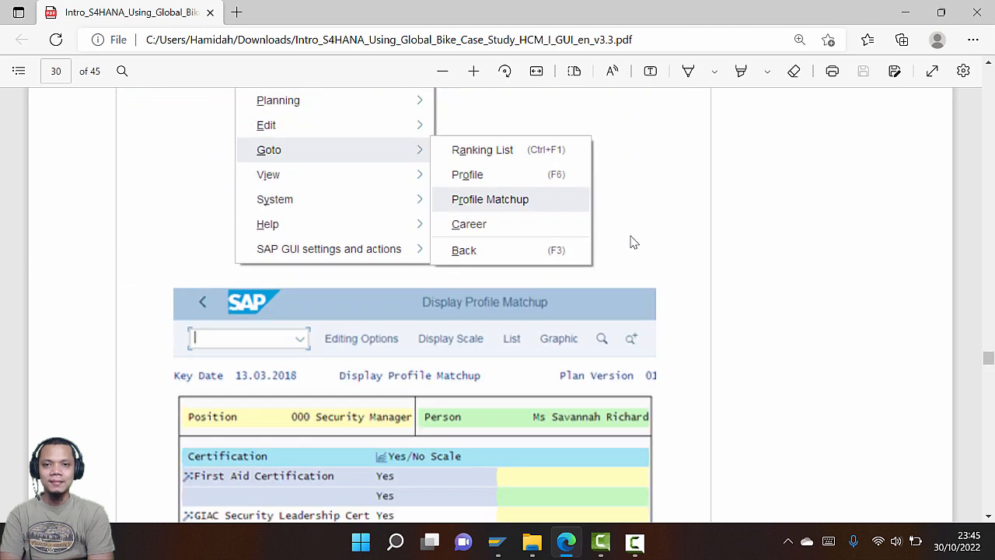
pyautogui.scroll(-3, 629, 239)
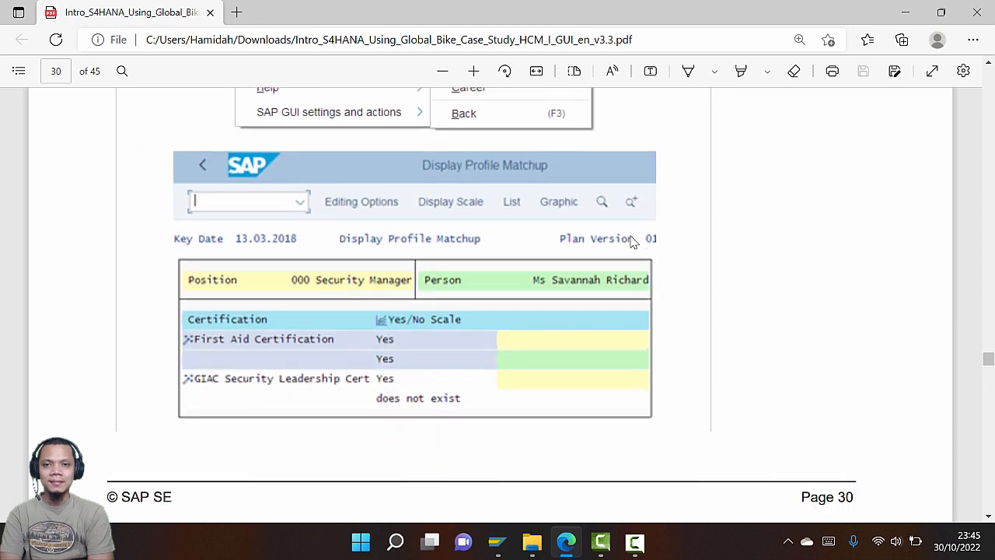
pyautogui.hotkey('alt', 'Tab')
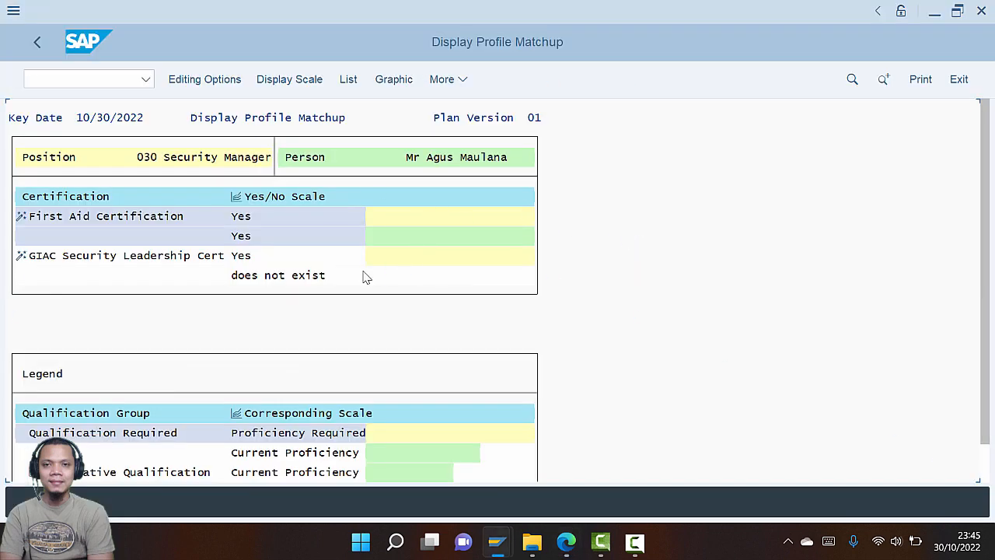
# Inspect First Aid Certification and the missing GIAC Security Leadership Cert in the matchup
pyautogui.scroll(-1, 355, 278)
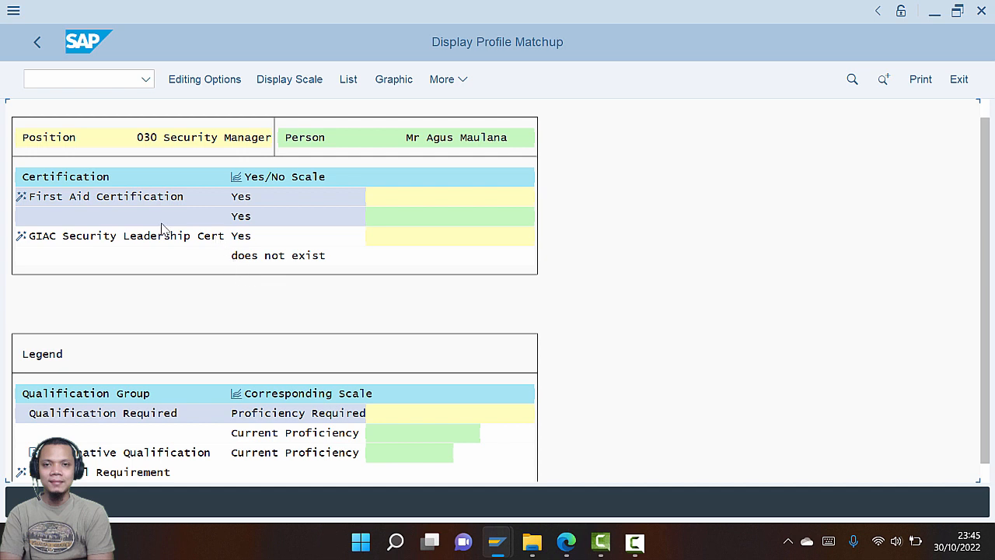
pyautogui.click(251, 215)
pyautogui.click(160, 241)
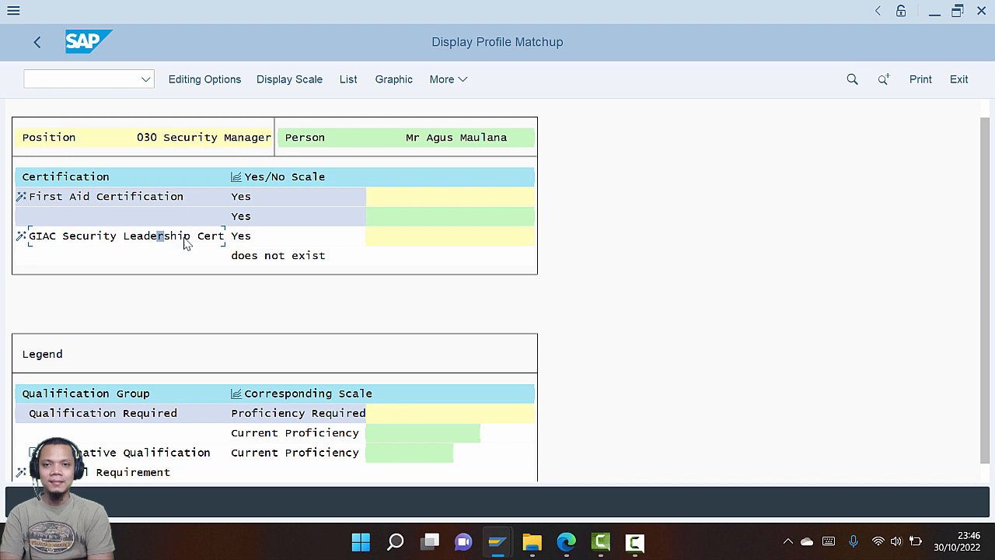
pyautogui.click(246, 240)
pyautogui.click(260, 258)
# Read the guide's page 31 steps for creating a Security Manager designation
pyautogui.hotkey('alt', 'Tab')
pyautogui.scroll(-10, 355, 303)
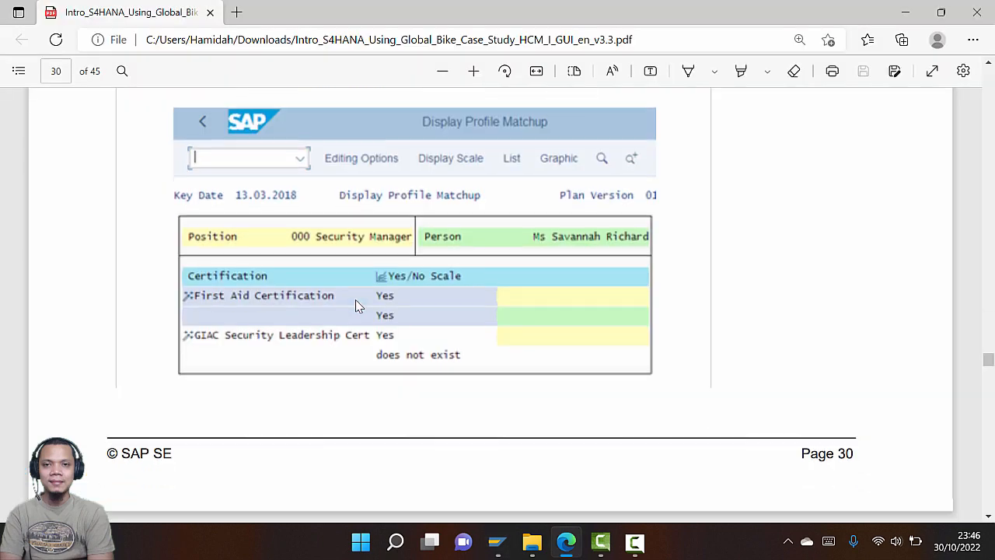
pyautogui.scroll(-5, 333, 307)
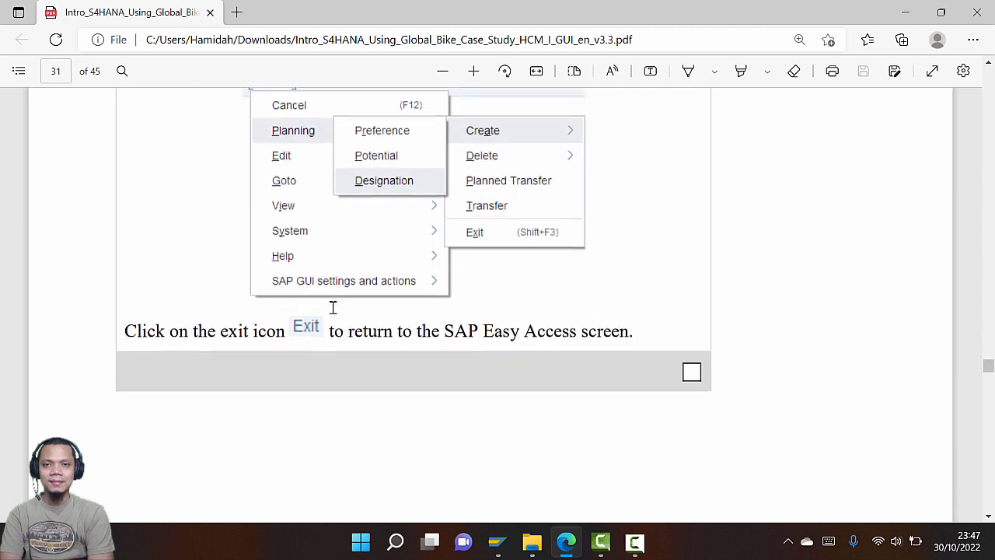
pyautogui.scroll(3, 332, 307)
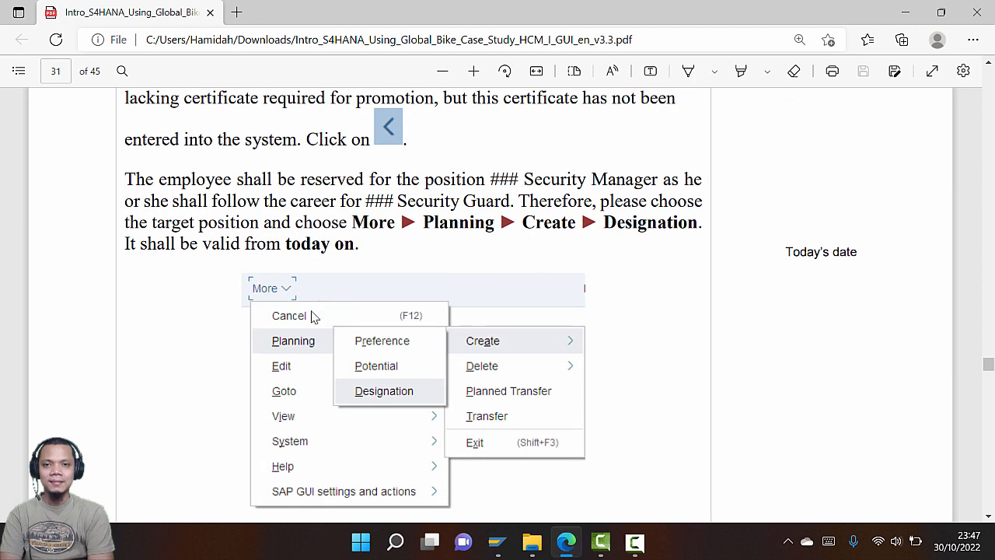
pyautogui.hotkey('alt', 'Tab')
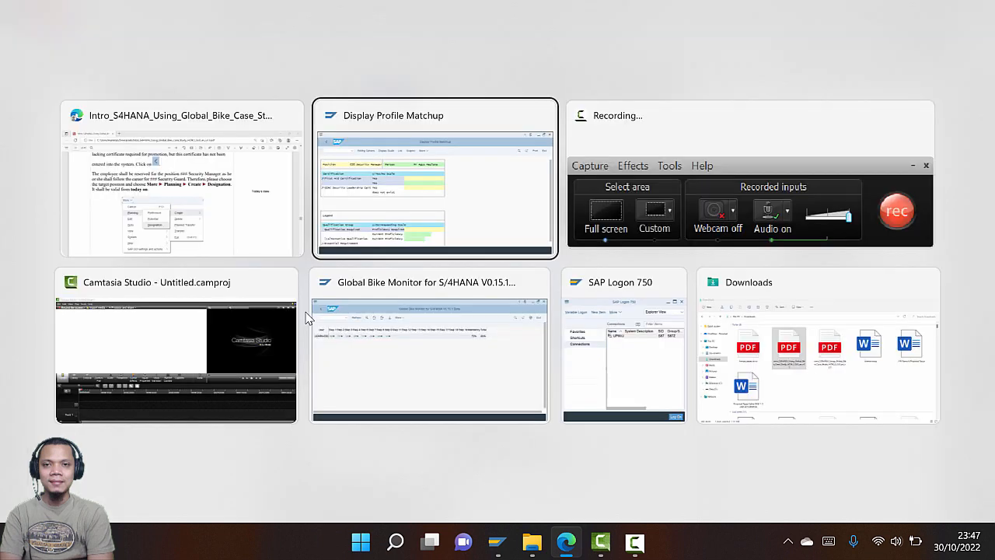
pyautogui.click(468, 88)
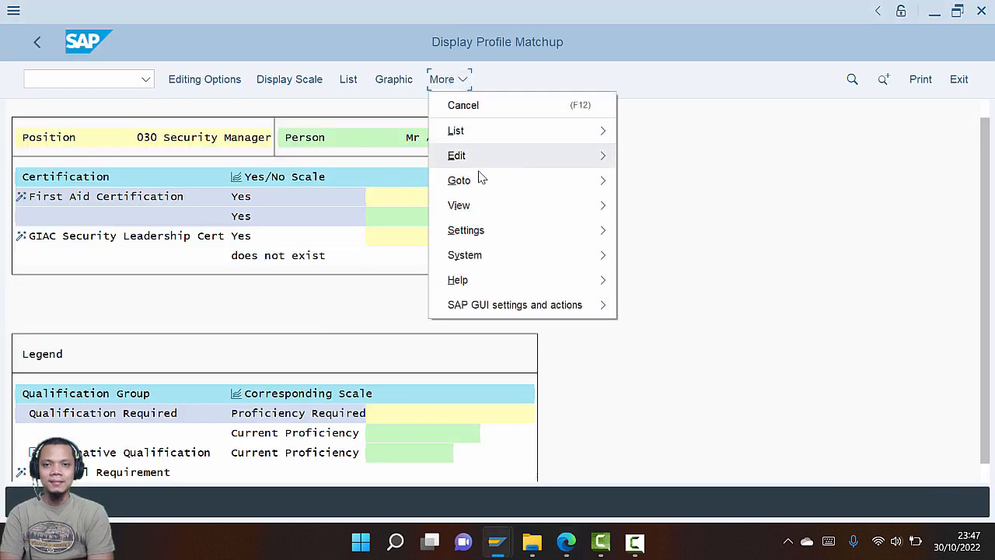
pyautogui.moveTo(478, 251)
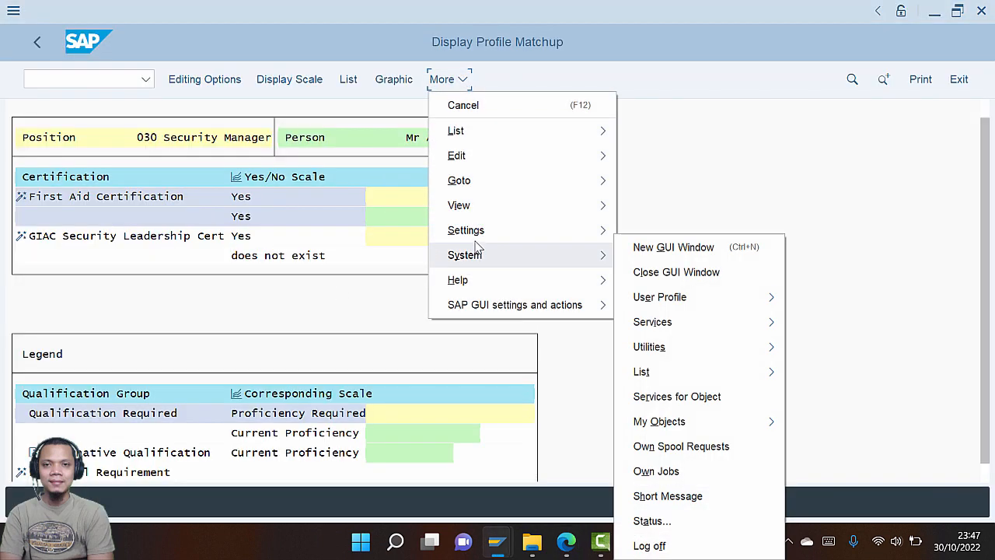
pyautogui.hotkey('alt', 'Tab')
pyautogui.hotkey('alt', 'Tab')
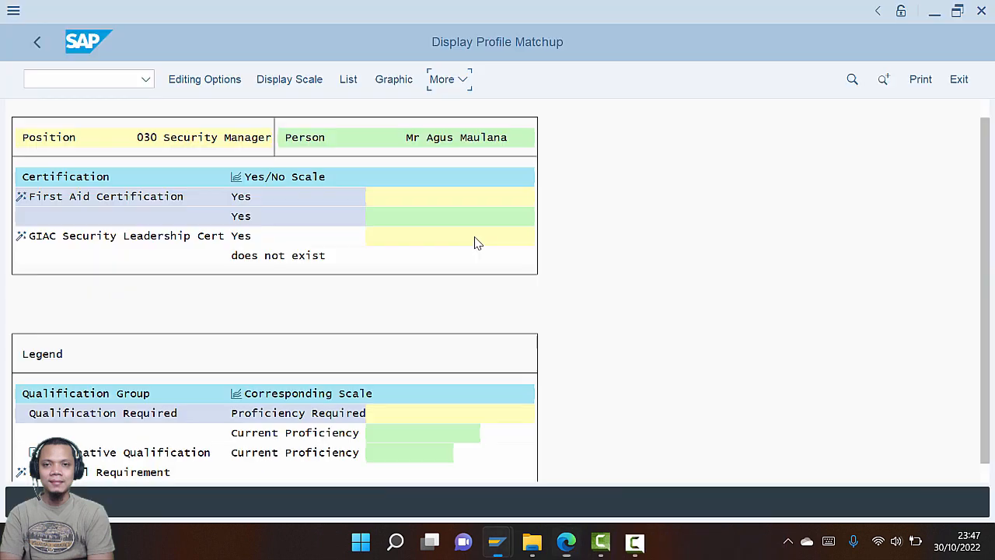
pyautogui.click(450, 81)
pyautogui.hotkey('alt', 'Tab')
pyautogui.scroll(1, 459, 255)
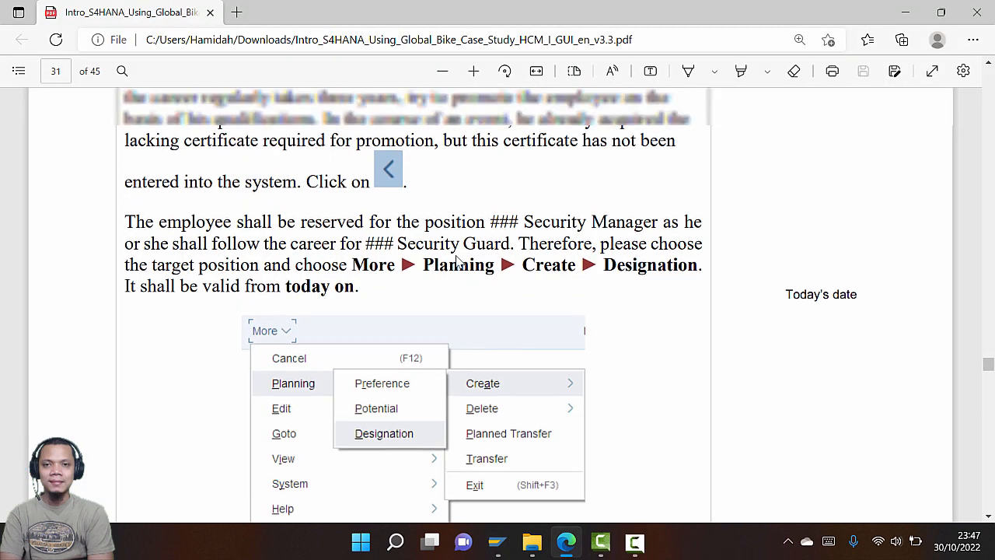
pyautogui.hotkey('alt', 'Tab')
# Return to Career Planning and choose Create Designation for 030 Security Manager
pyautogui.press('F3')
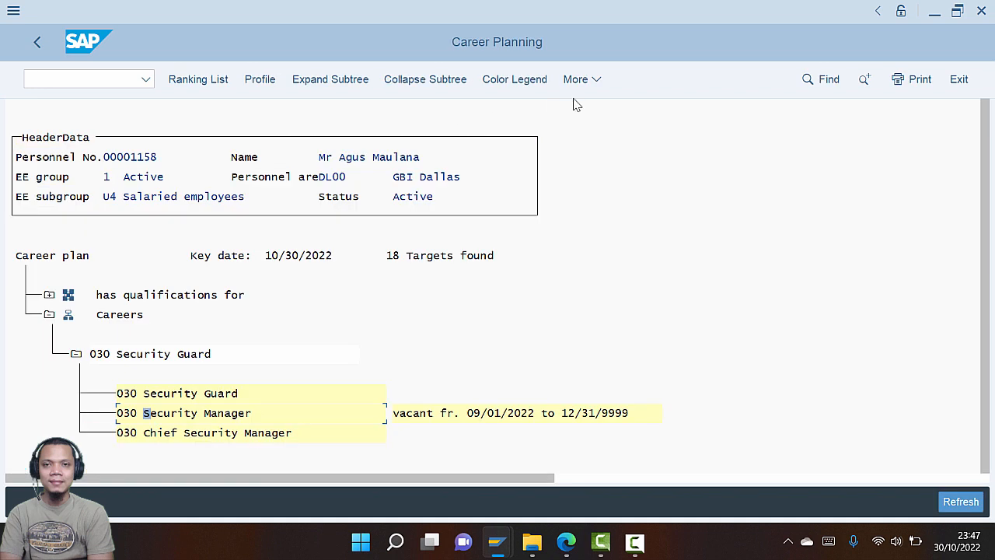
pyautogui.click(596, 80)
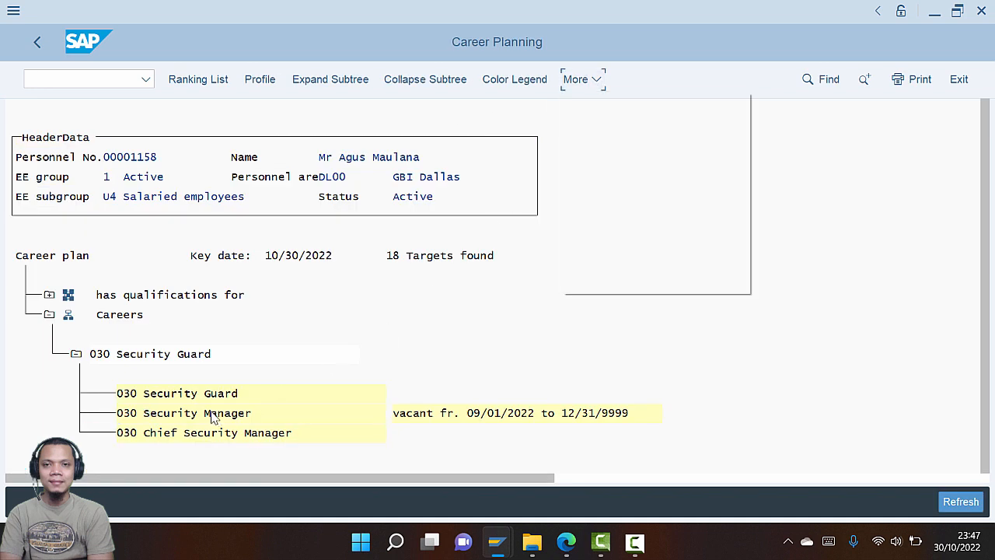
pyautogui.click(575, 80)
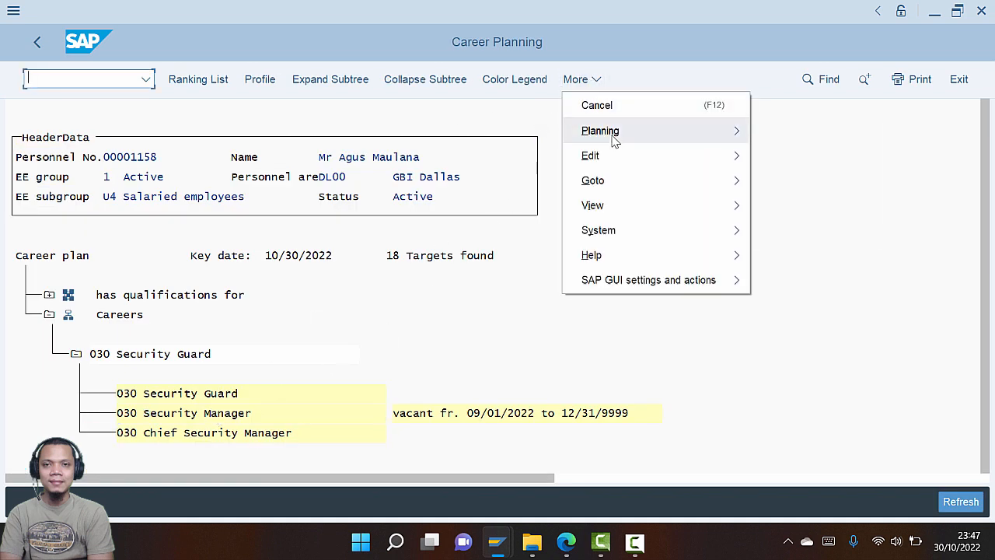
pyautogui.moveTo(614, 136)
pyautogui.moveTo(789, 131)
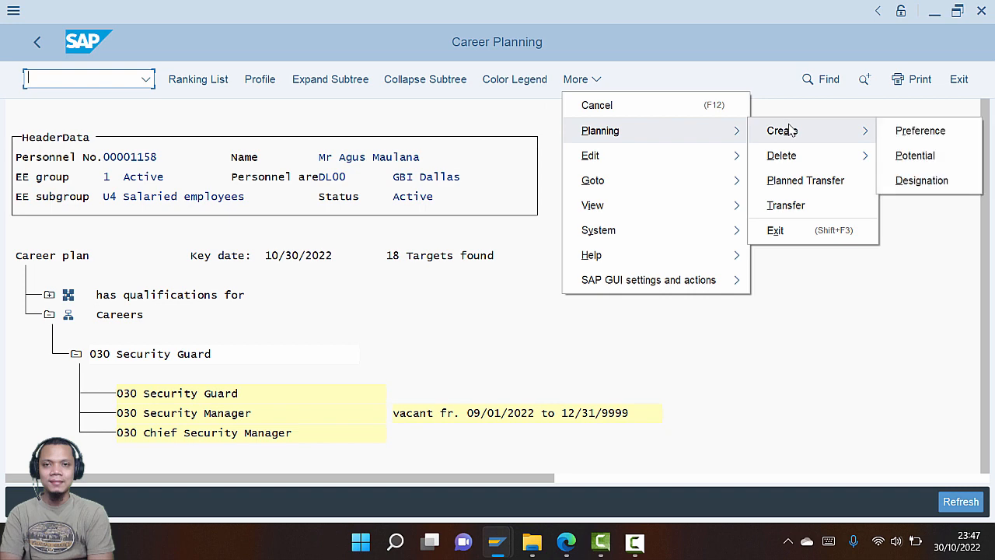
pyautogui.click(914, 181)
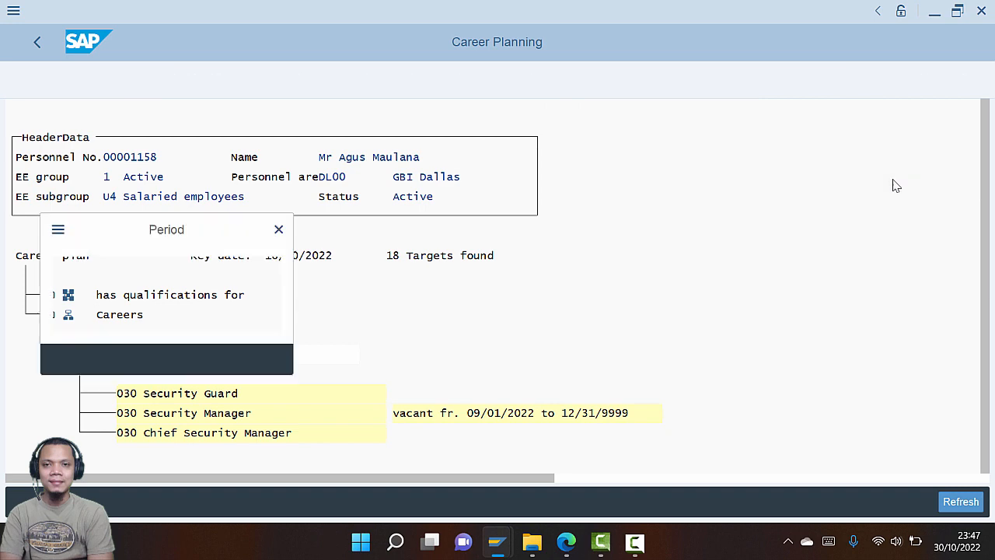
# Adopt the period 10/30/2022–12/31/9999 to create the designation, then leave Career Planning
pyautogui.hotkey('alt', 'Tab')
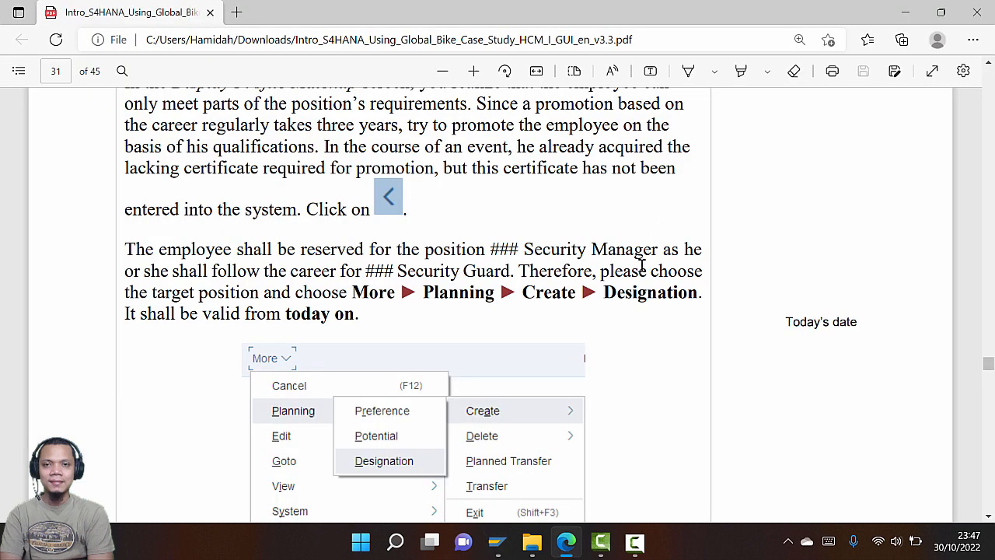
pyautogui.scroll(-1, 639, 268)
pyautogui.scroll(-1, 622, 266)
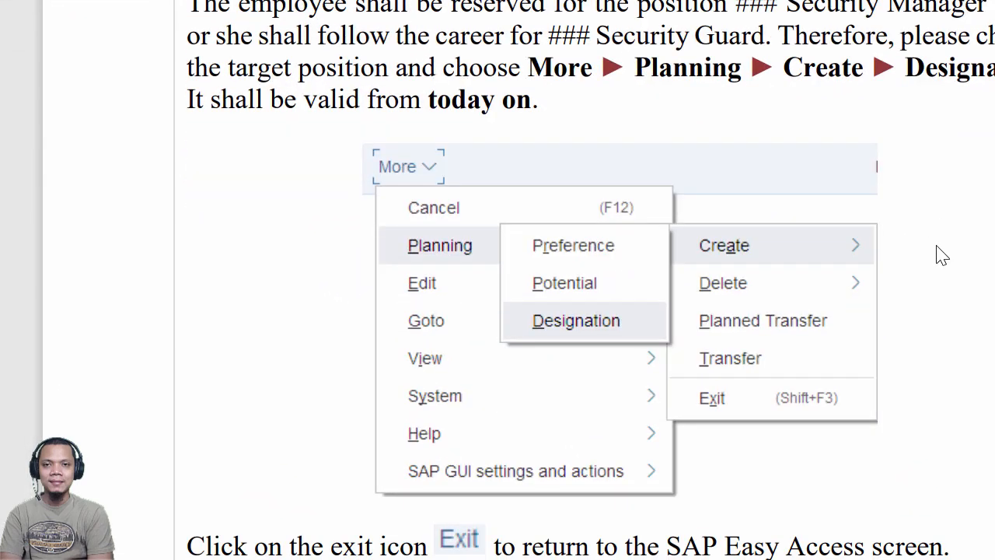
pyautogui.hotkey('alt', 'Tab')
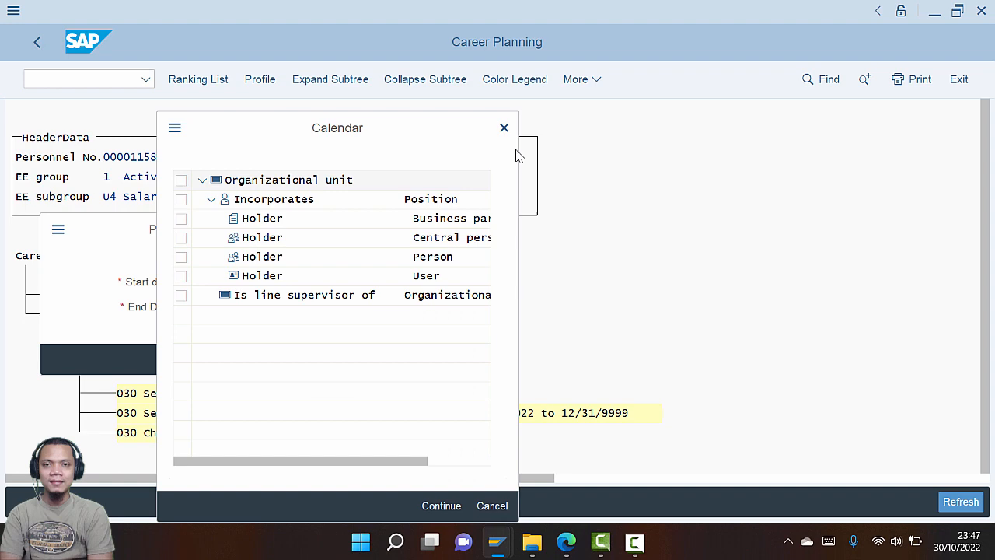
pyautogui.click(504, 128)
pyautogui.click(221, 360)
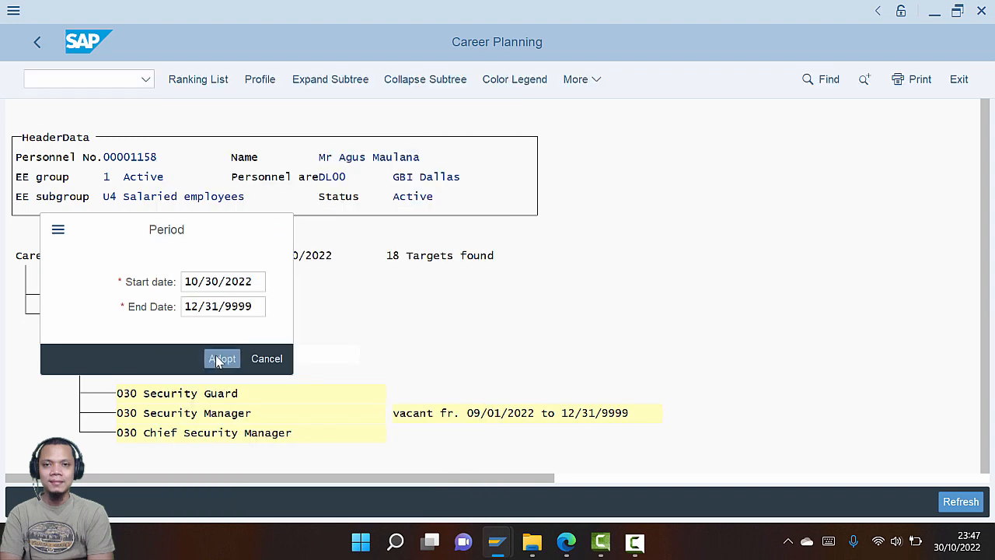
pyautogui.hotkey('alt', 'Tab')
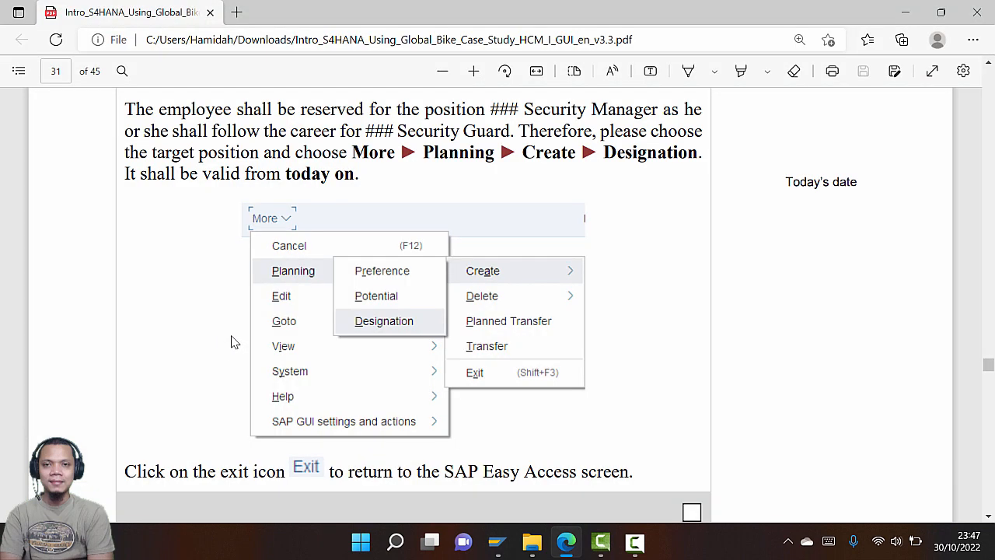
pyautogui.scroll(-2, 288, 322)
pyautogui.hotkey('alt', 'Tab')
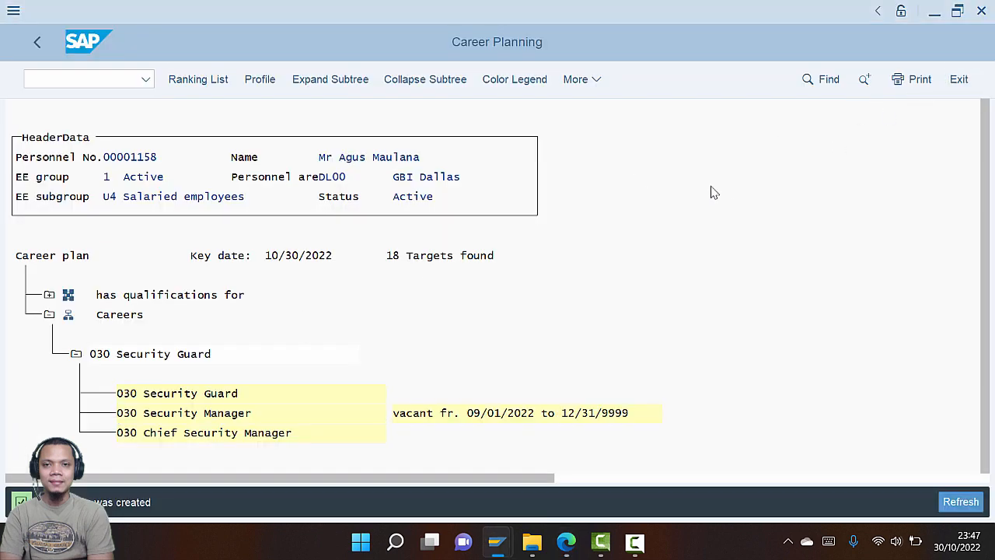
pyautogui.hotkey('alt', 'Tab')
pyautogui.hotkey('alt', 'Tab')
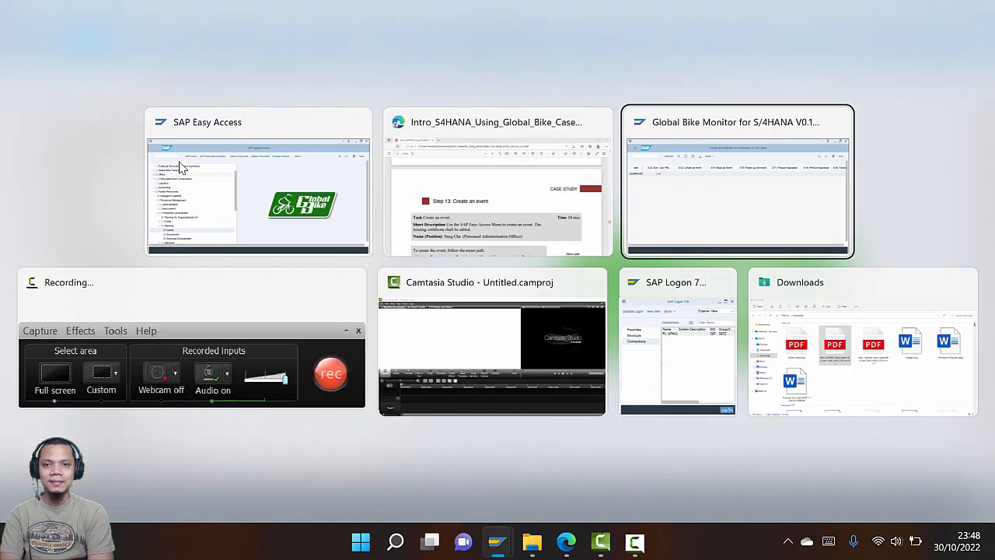
# Scroll the PDF guide to the Business Event Menu instructions
pyautogui.click(430, 177)
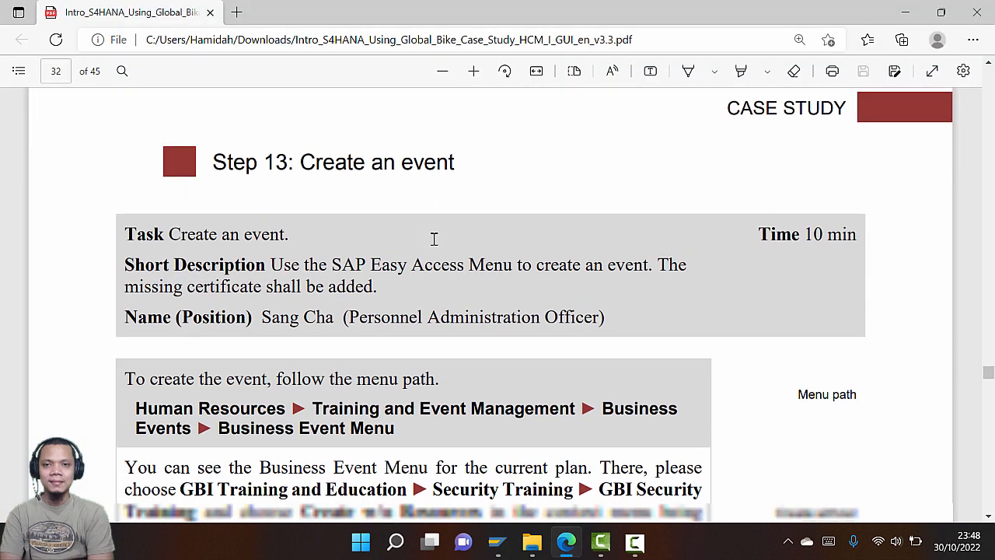
pyautogui.scroll(-1, 434, 239)
pyautogui.scroll(2, 434, 238)
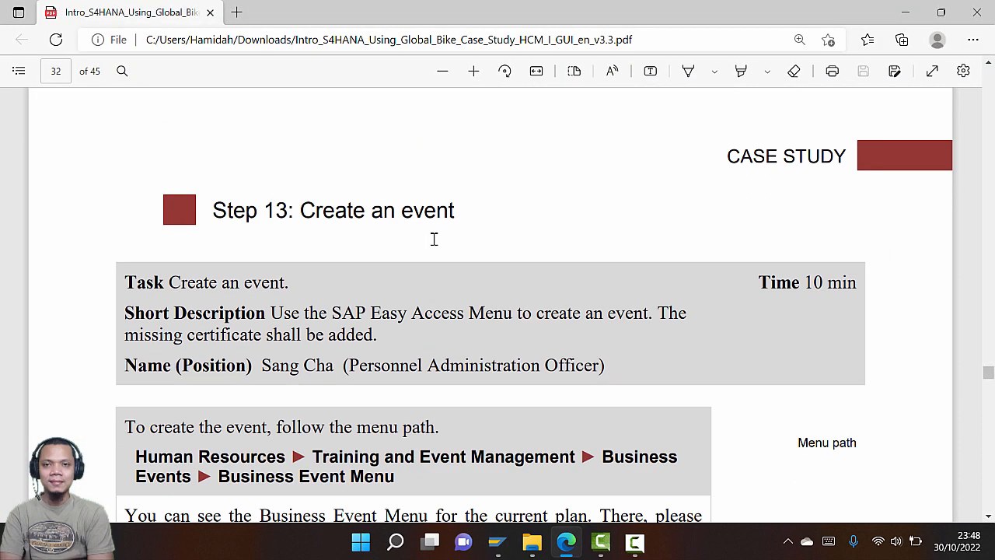
pyautogui.scroll(-4, 431, 251)
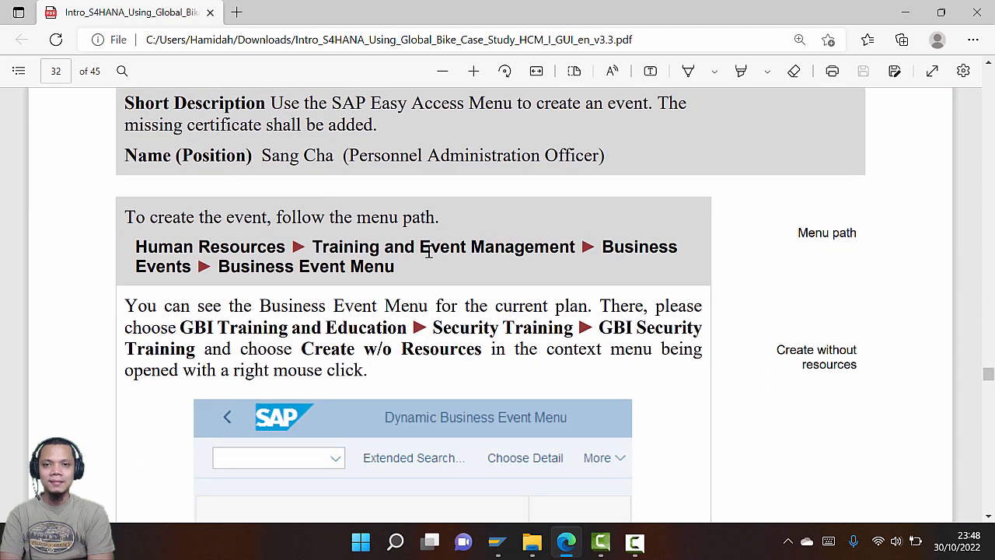
pyautogui.scroll(-1, 429, 252)
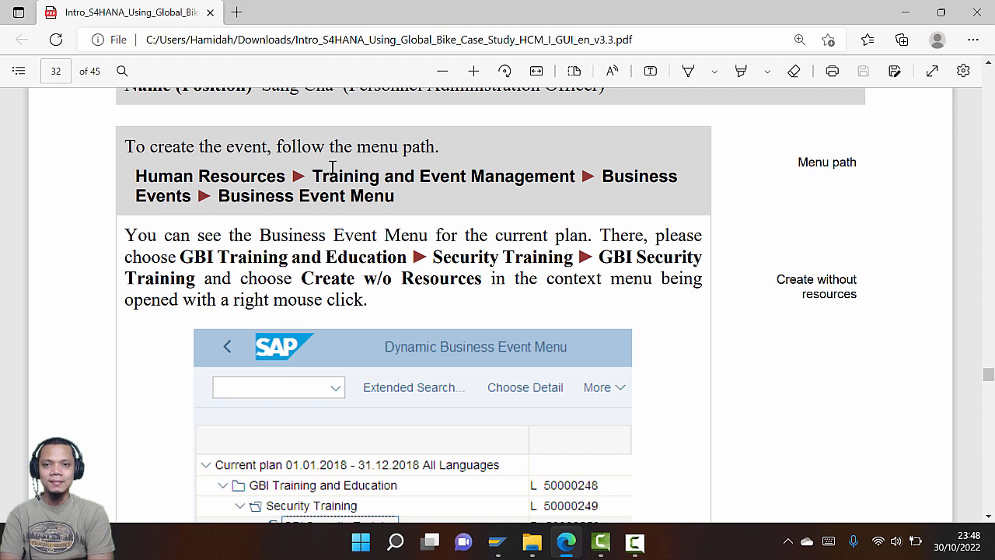
pyautogui.hotkey('alt', 'Tab')
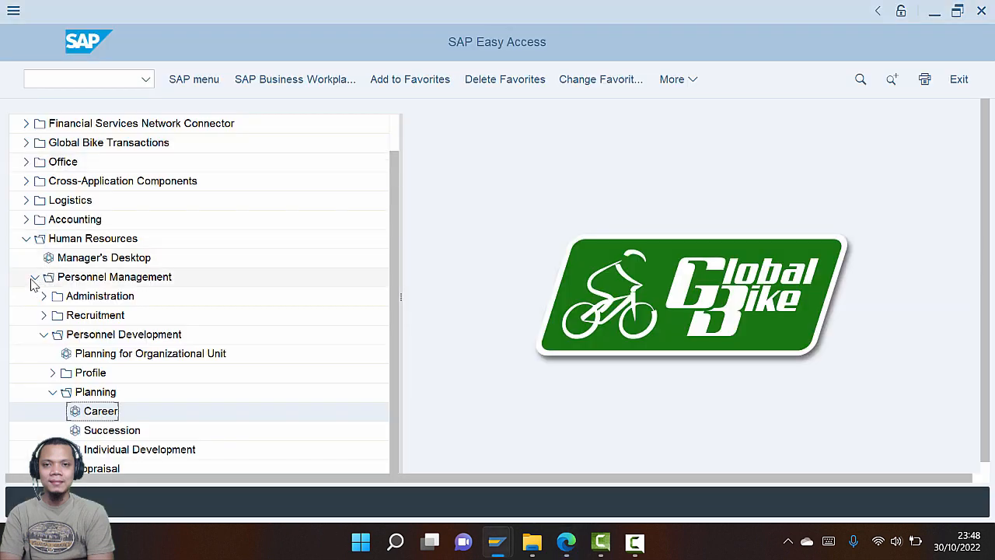
# Navigate to Training and Event Management > Business Events > Business Event Menu in SAP Easy Access
pyautogui.click(34, 278)
pyautogui.click(35, 335)
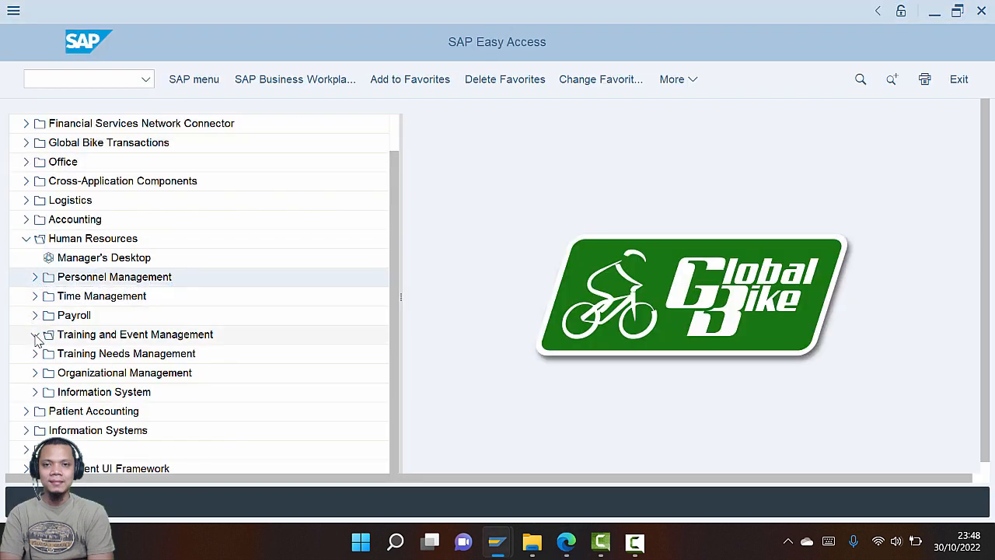
pyautogui.hotkey('alt', 'Tab')
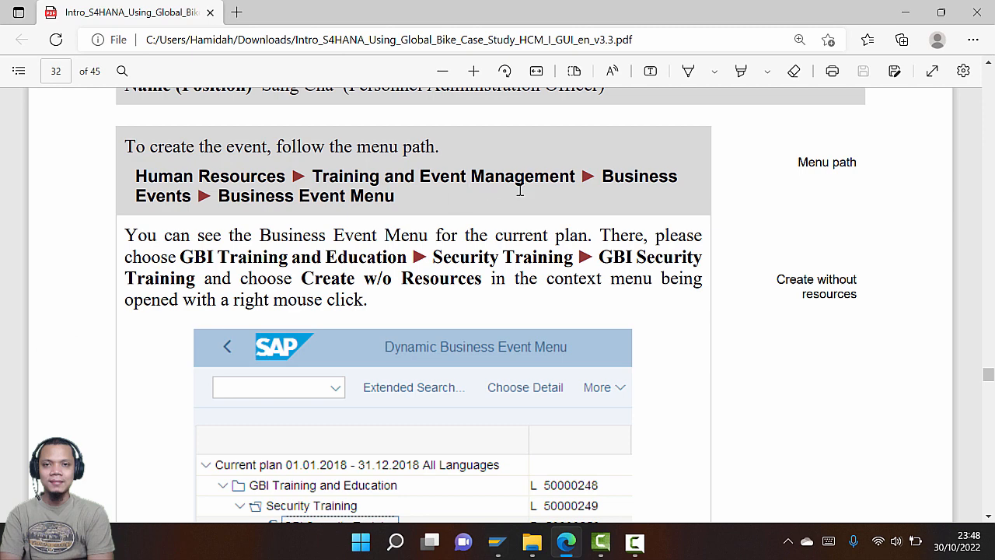
pyautogui.hotkey('alt', 'Tab')
pyautogui.scroll(-3, 163, 366)
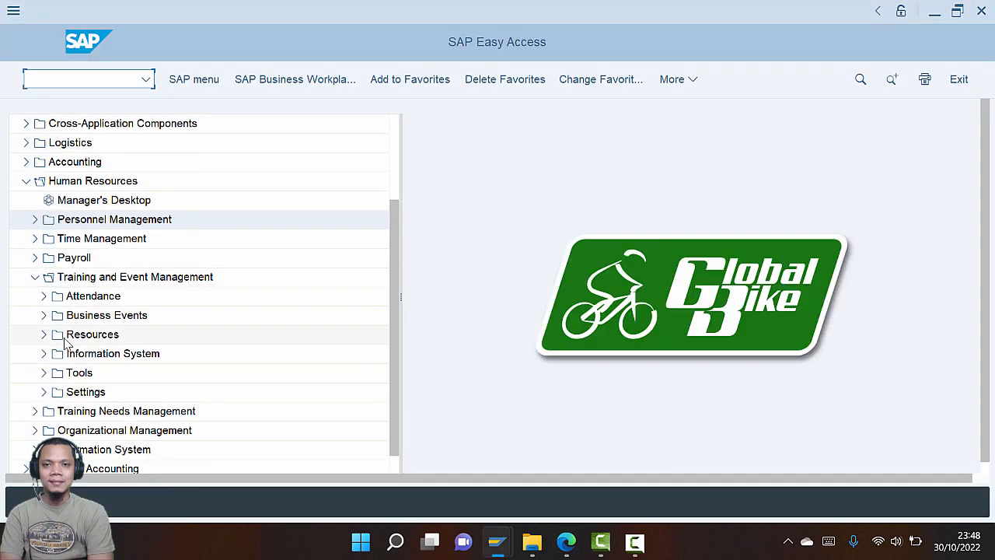
pyautogui.click(43, 315)
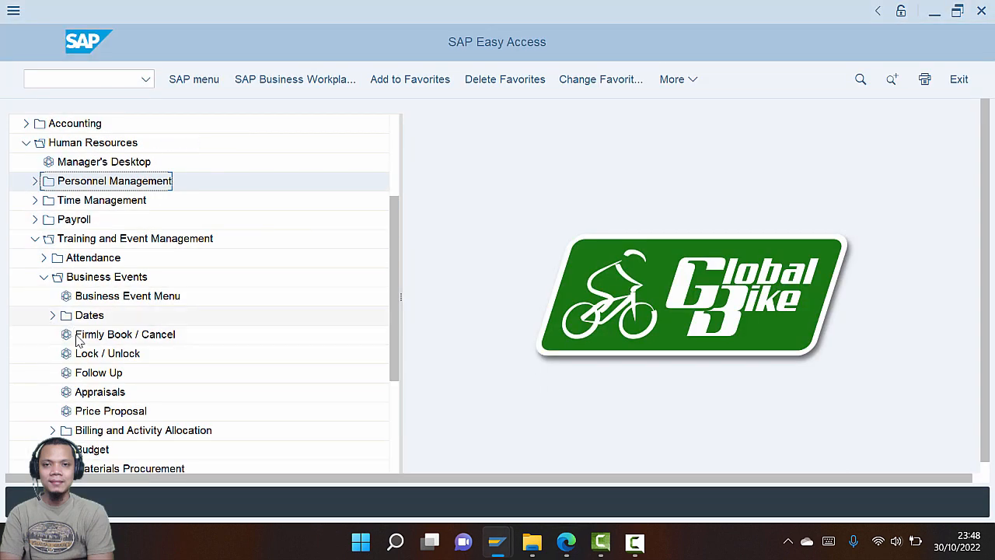
pyautogui.scroll(-2, 56, 389)
pyautogui.scroll(-1, 56, 389)
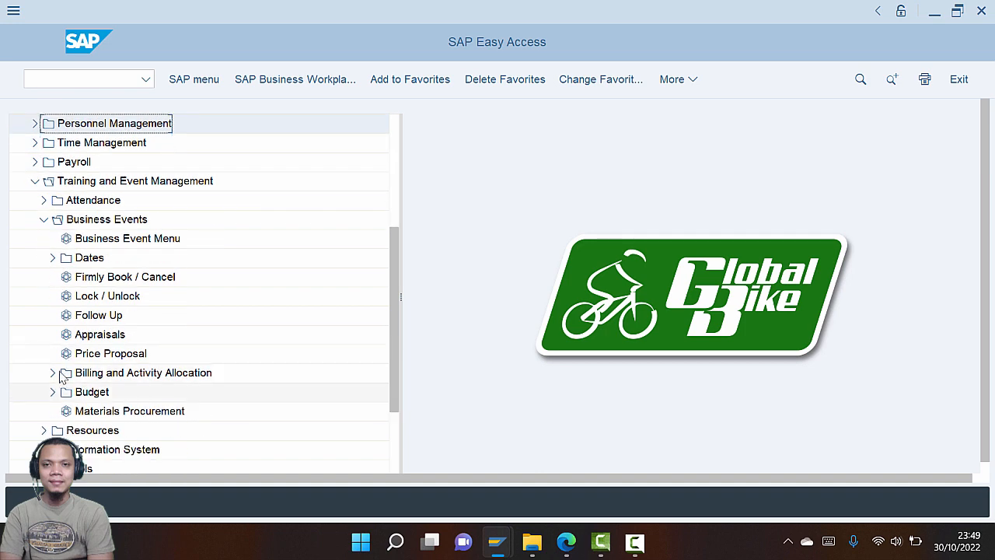
pyautogui.hotkey('alt', 'Tab')
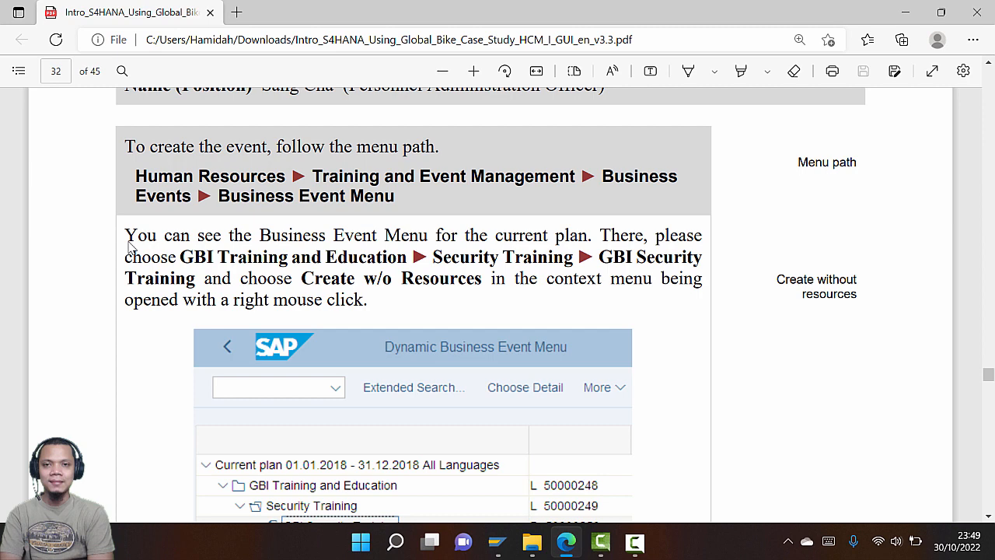
pyautogui.hotkey('alt', 'Tab')
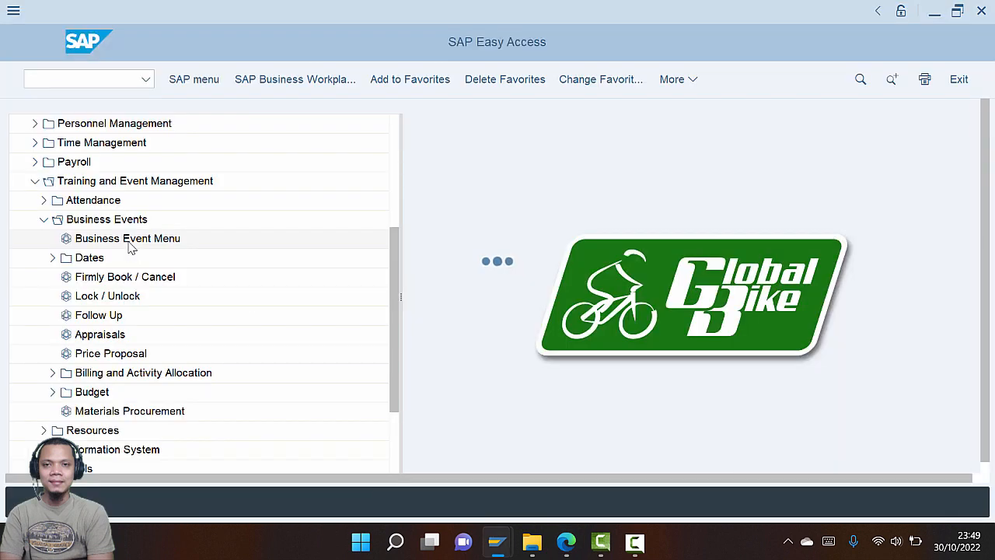
pyautogui.hotkey('alt', 'Tab')
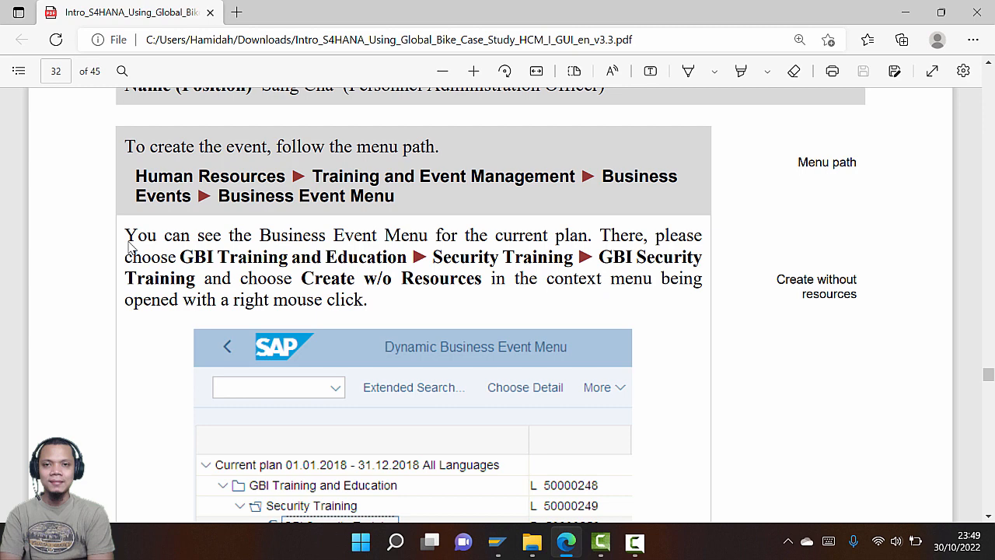
pyautogui.hotkey('alt', 'Tab')
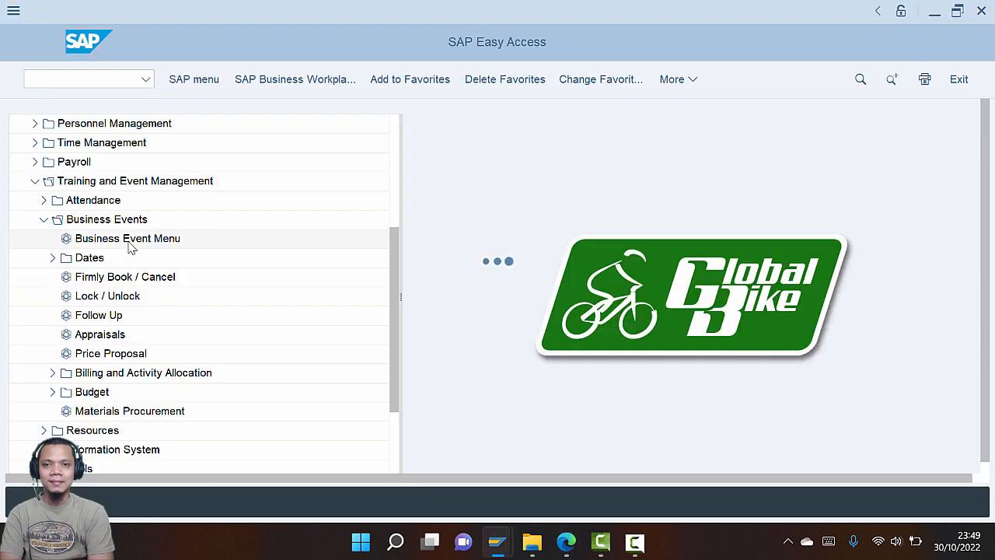
pyautogui.hotkey('alt', 'Tab')
pyautogui.scroll(-3, 316, 279)
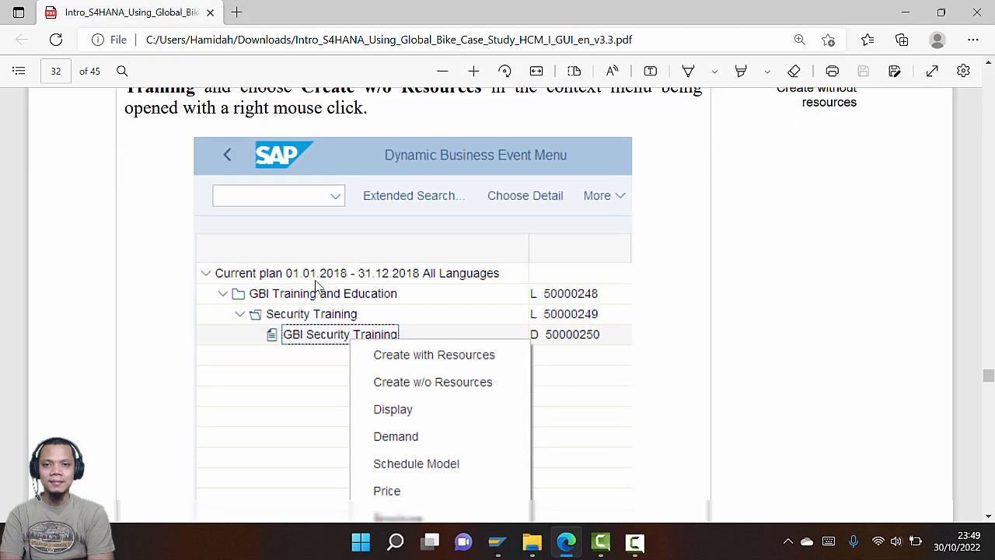
pyautogui.hotkey('alt', 'Tab')
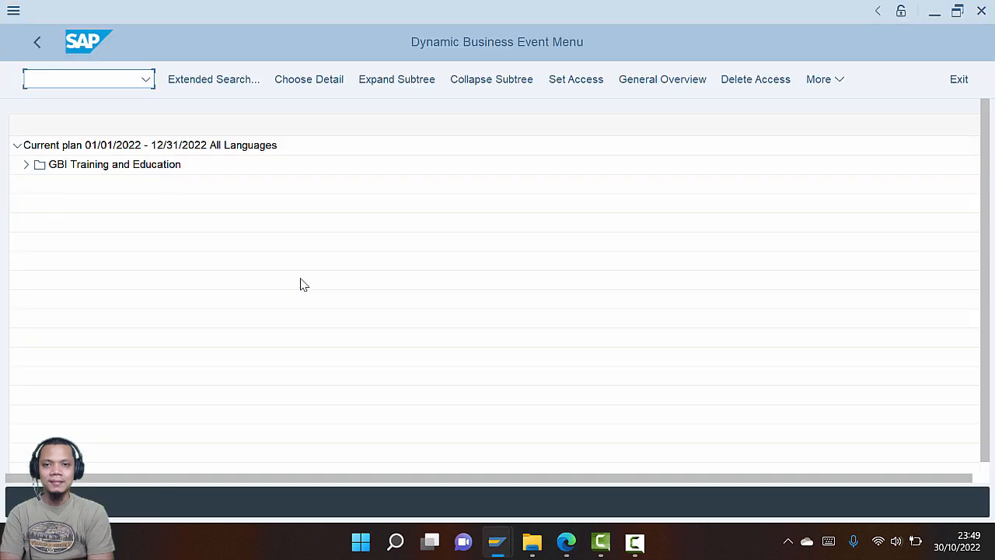
# Expand GBI Training and Education > Security Training > GBI Security Training to list its events
pyautogui.click(25, 167)
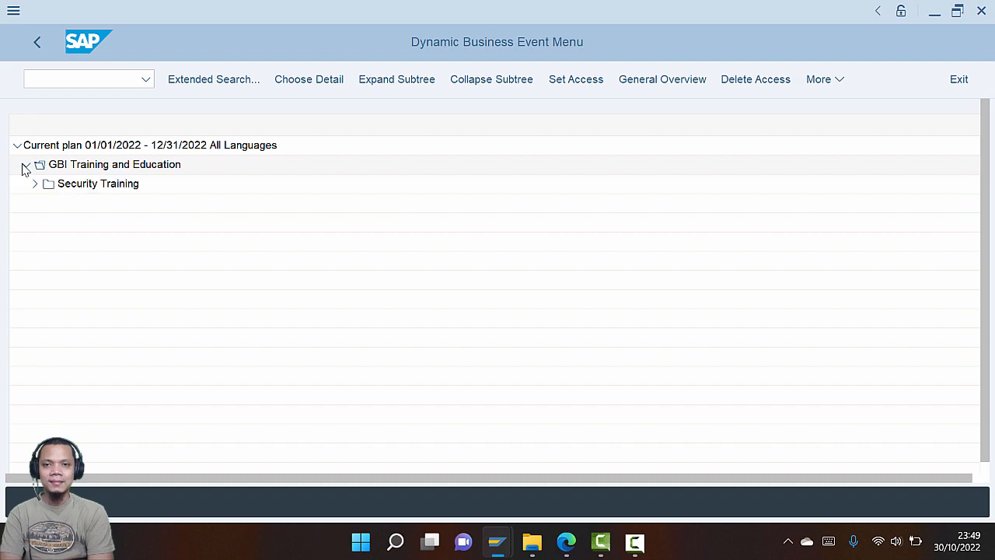
pyautogui.hotkey('alt', 'Tab')
pyautogui.scroll(4, 75, 227)
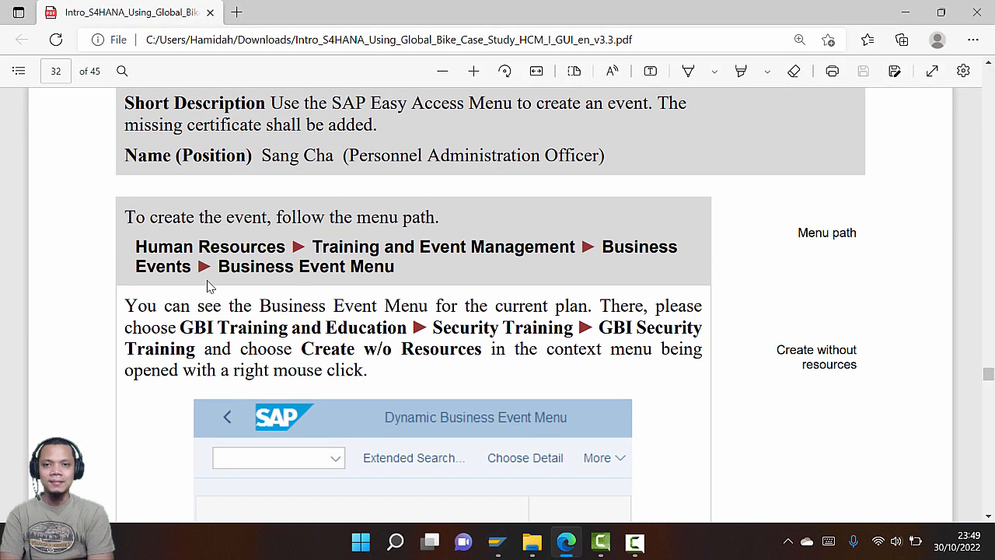
pyautogui.scroll(-1, 210, 284)
pyautogui.hotkey('alt', 'Tab')
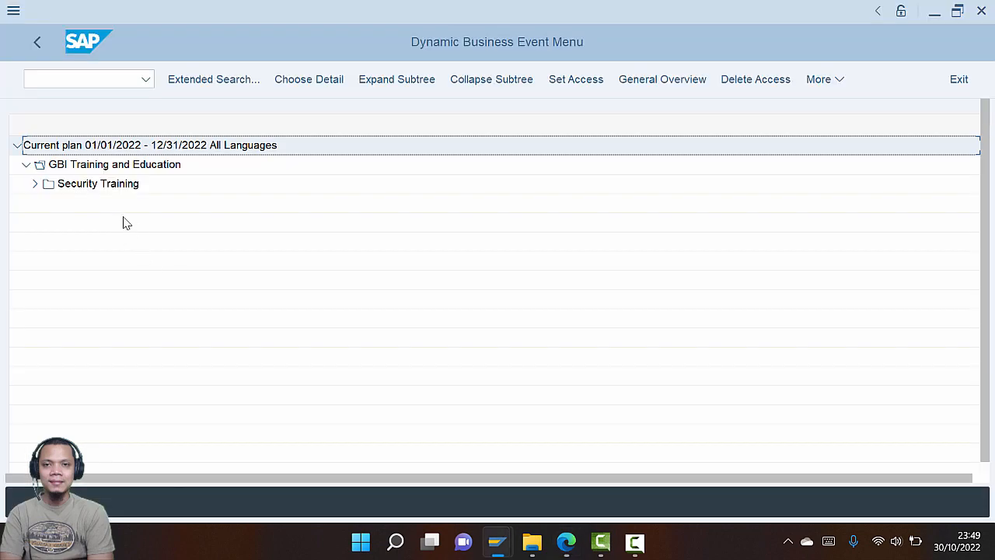
pyautogui.click(37, 184)
pyautogui.hotkey('alt', 'Tab')
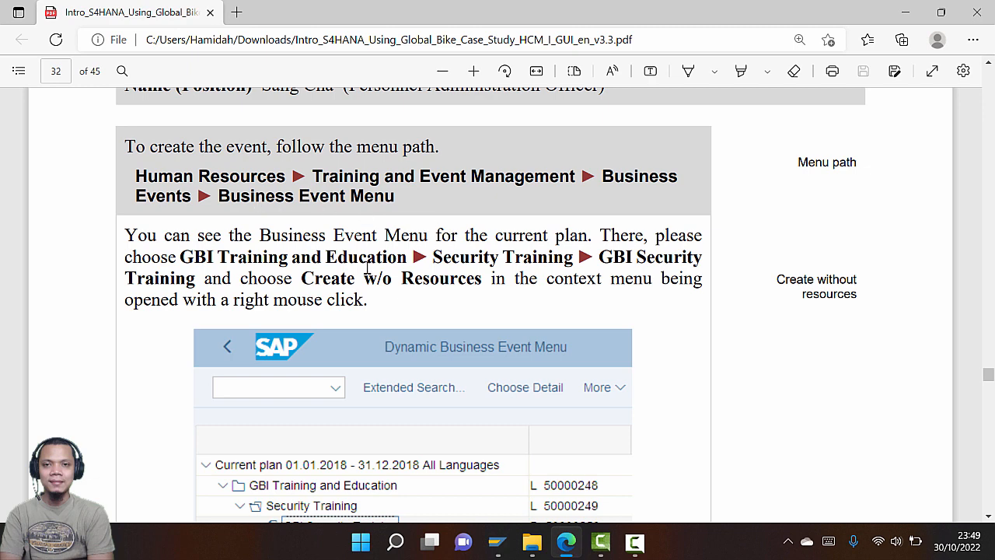
pyautogui.hotkey('alt', 'Tab')
pyautogui.click(45, 203)
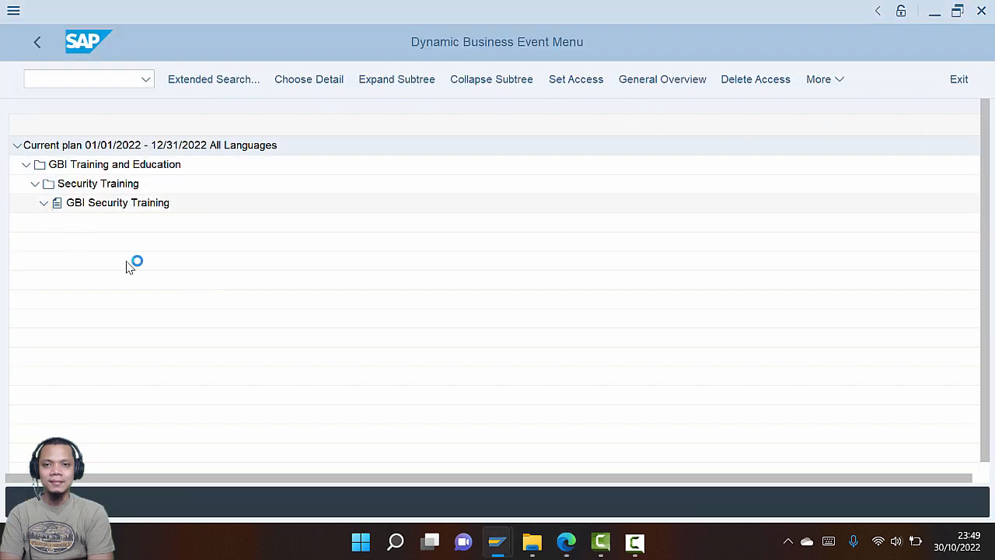
pyautogui.hotkey('alt', 'Tab')
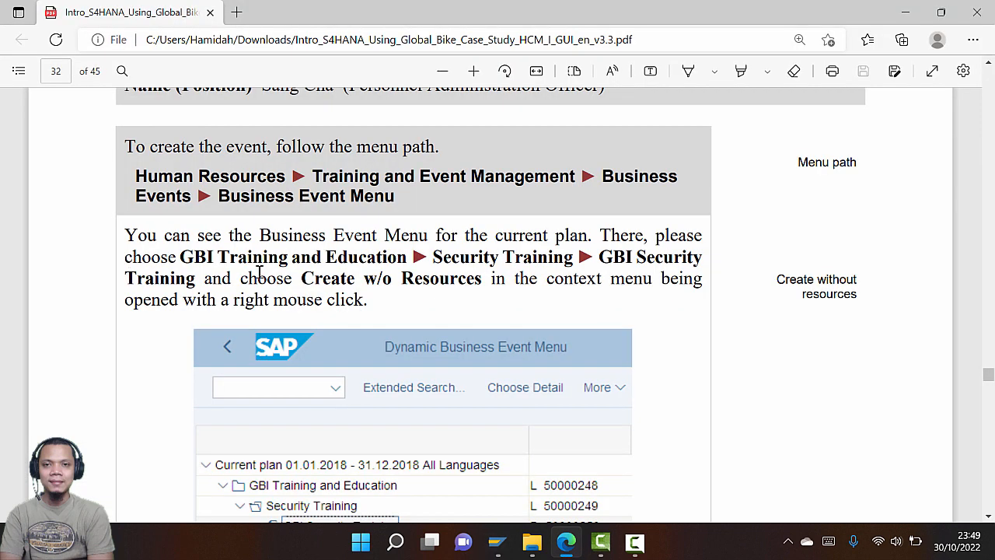
pyautogui.hotkey('alt', 'Tab')
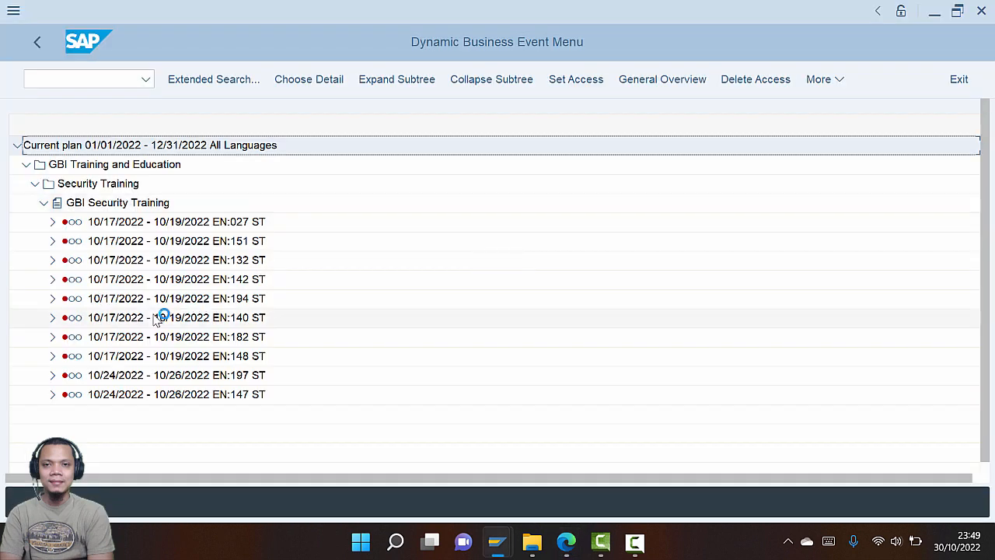
# Start a new GBI Security Training event via Create w/o Resources
pyautogui.hotkey('alt', 'Tab')
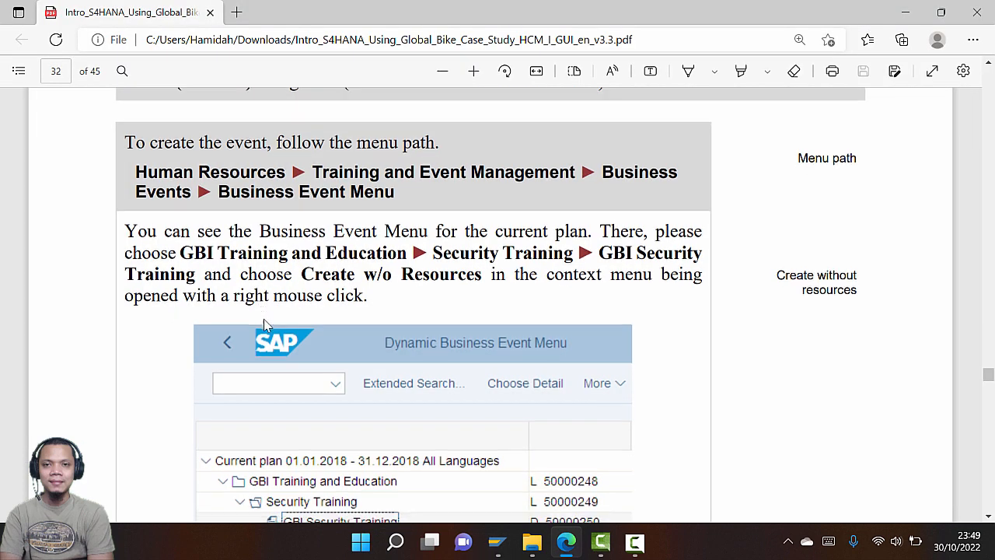
pyautogui.scroll(-3, 264, 319)
pyautogui.hotkey('alt', 'Tab')
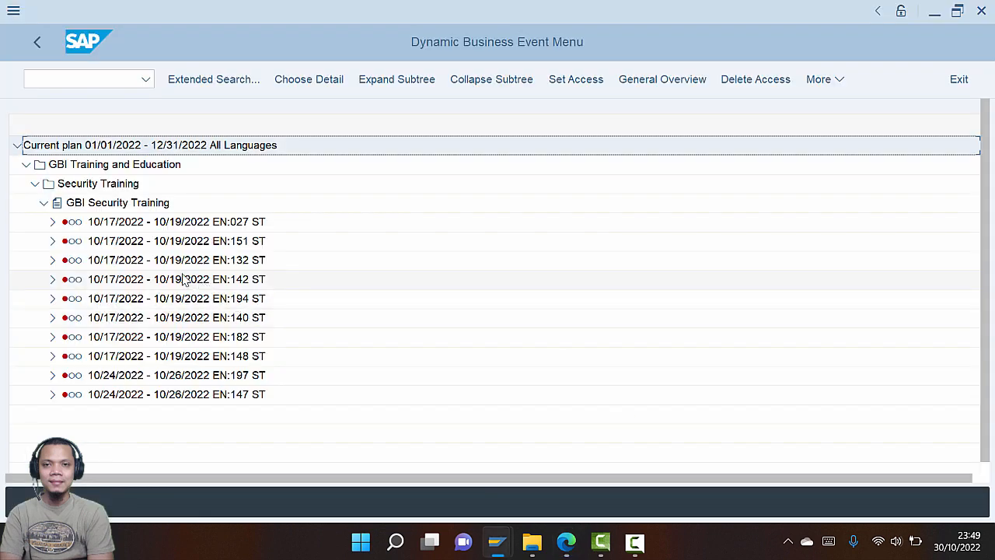
pyautogui.rightClick(127, 206)
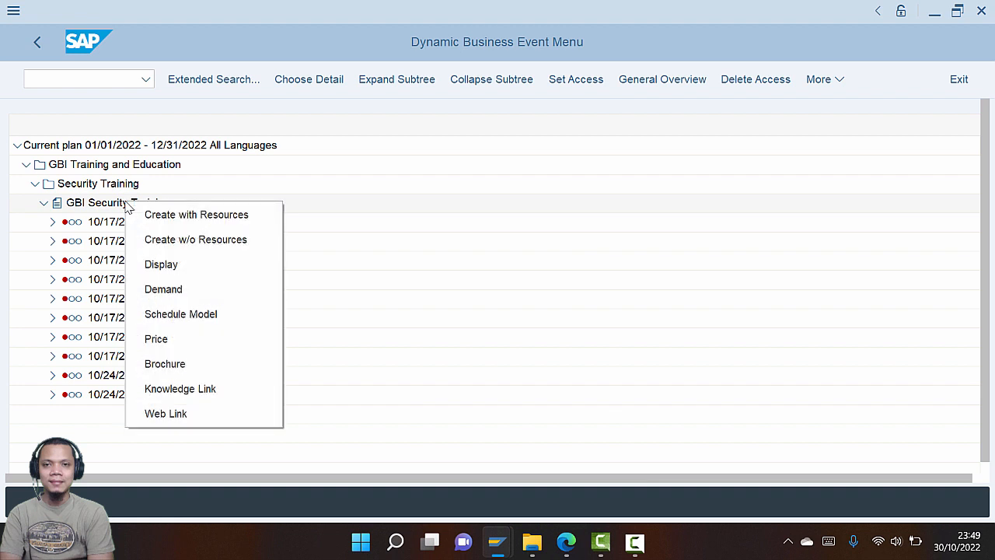
pyautogui.click(182, 237)
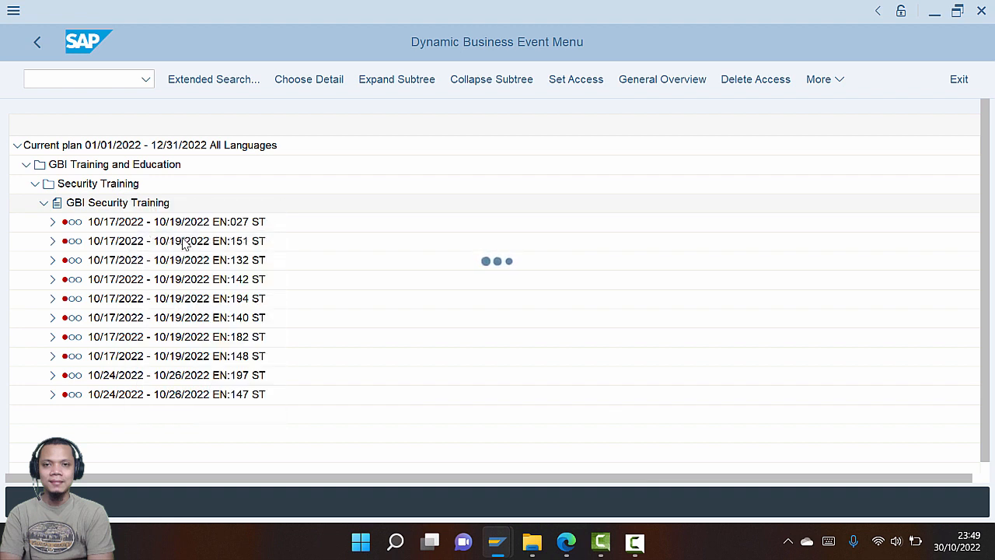
pyautogui.hotkey('alt', 'Tab')
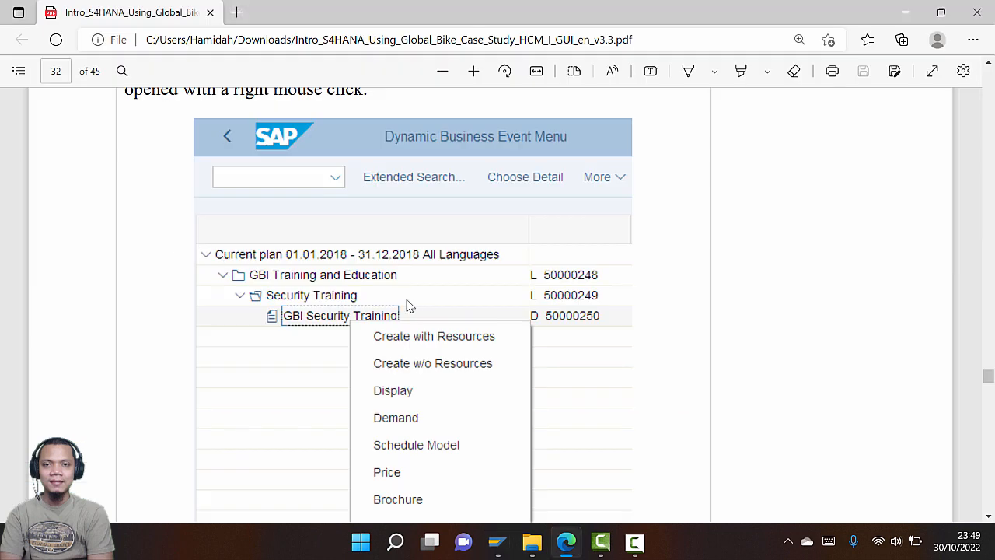
pyautogui.scroll(-4, 409, 306)
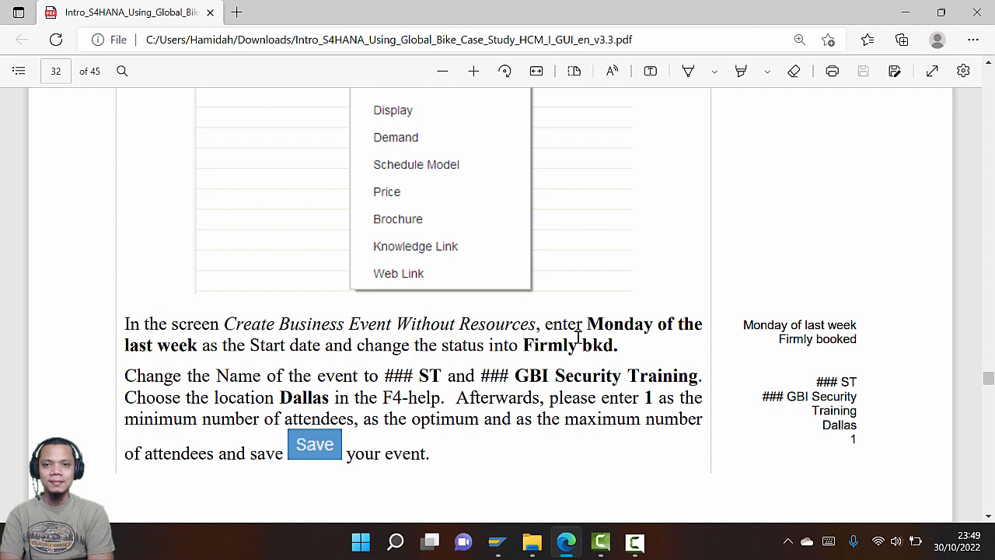
# Pick a start date from the F4 calendar, mistakenly landing on 27 December 2021
pyautogui.hotkey('alt', 'Tab')
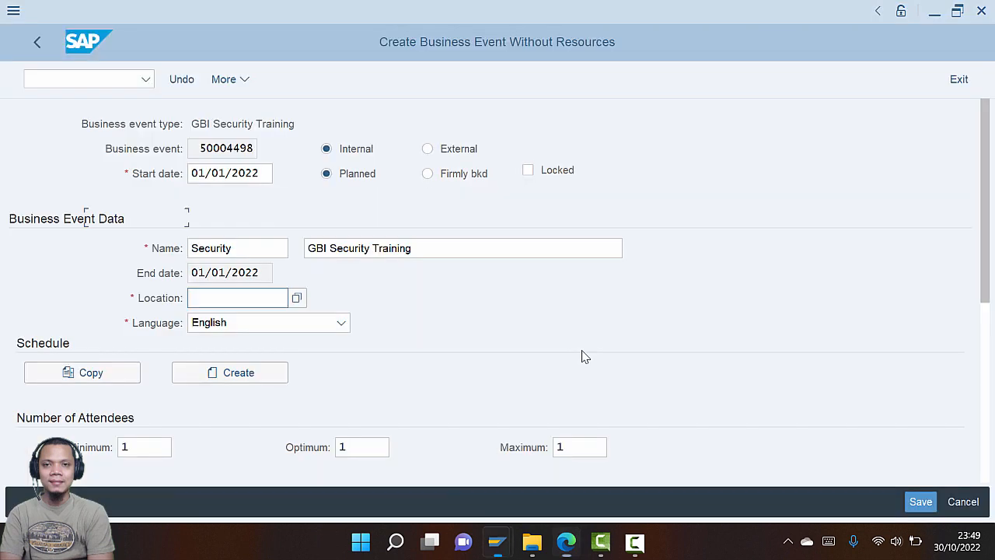
pyautogui.hotkey('alt', 'Tab')
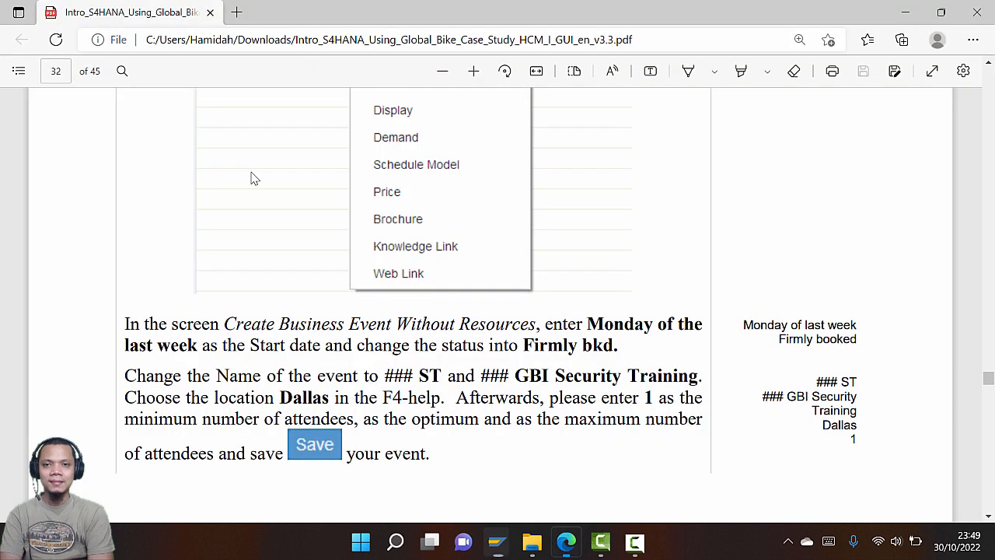
pyautogui.hotkey('alt', 'Tab')
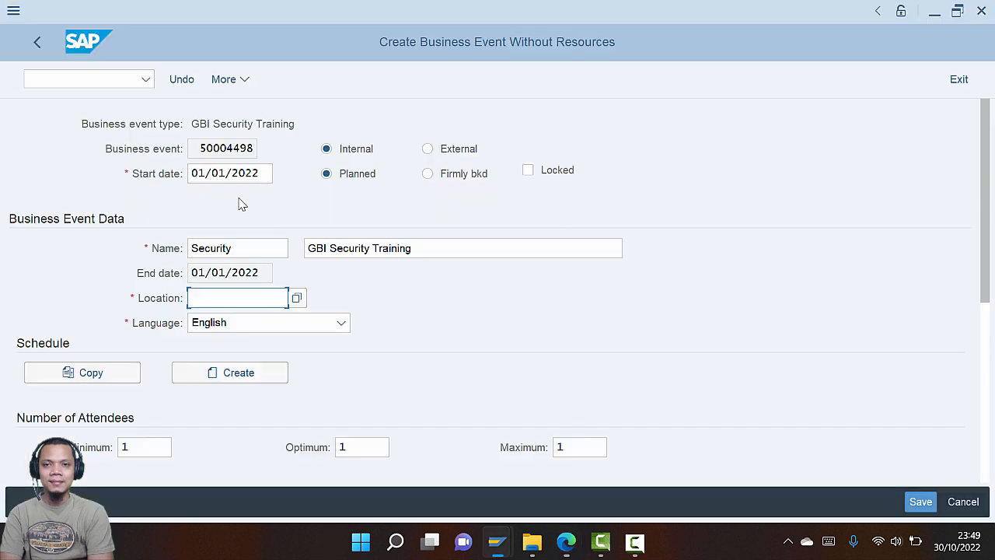
pyautogui.click(234, 175)
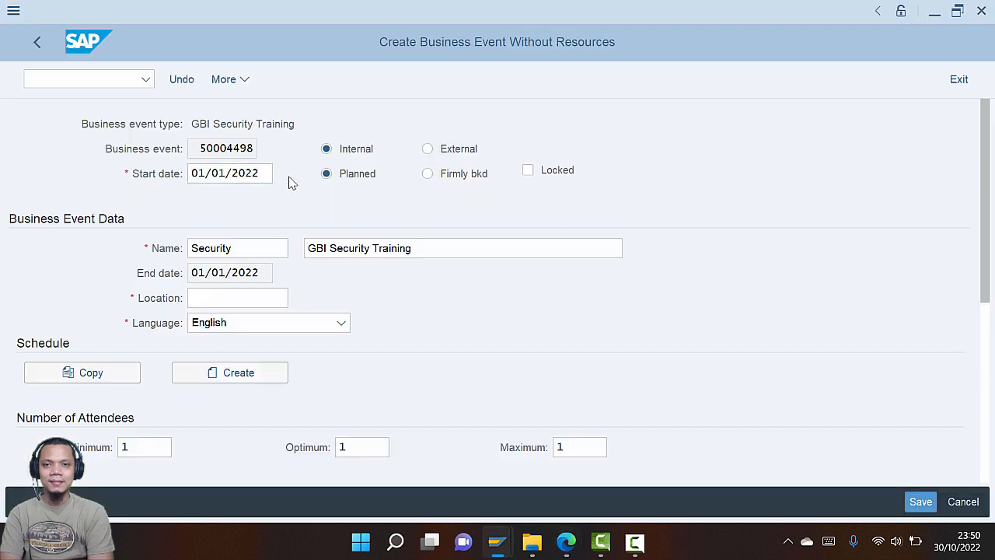
pyautogui.press('F4')
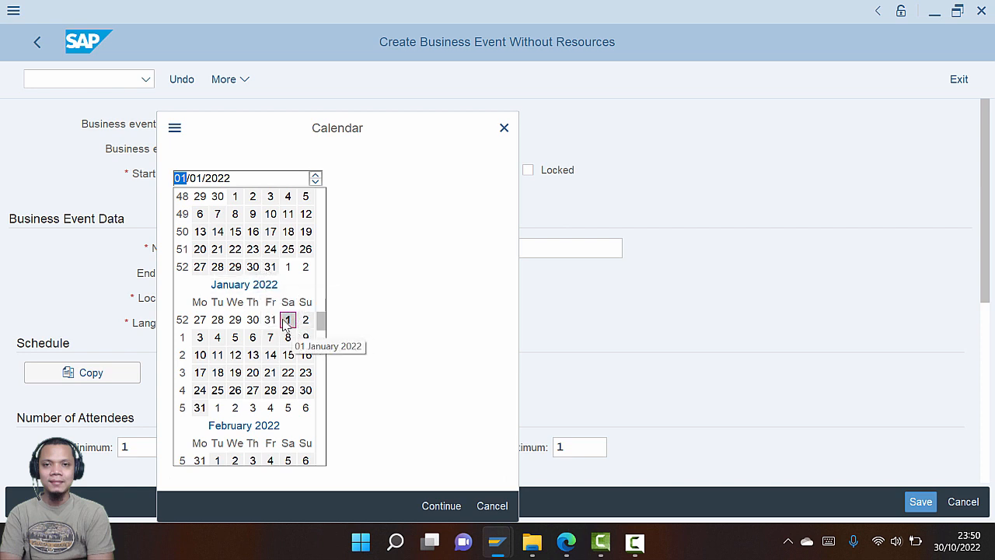
pyautogui.scroll(1, 282, 320)
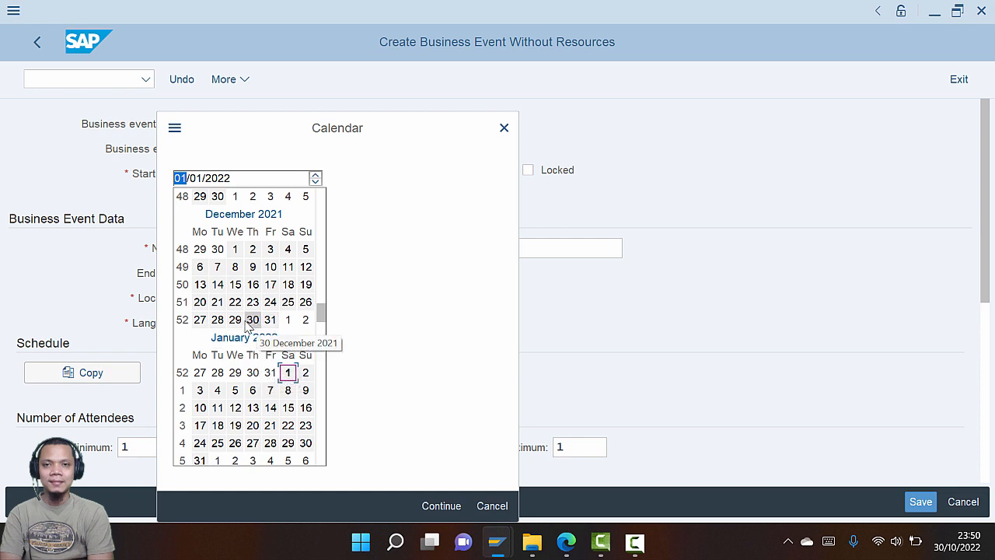
pyautogui.doubleClick(200, 320)
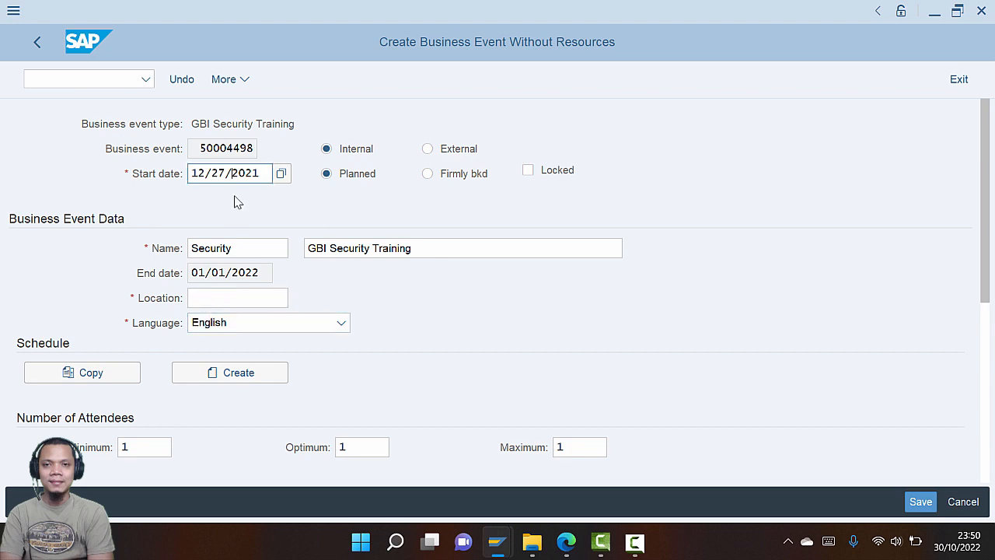
# Reopen the calendar and set the start date to 30 July 2022
pyautogui.hotkey('alt', 'Tab')
pyautogui.hotkey('alt', 'Tab')
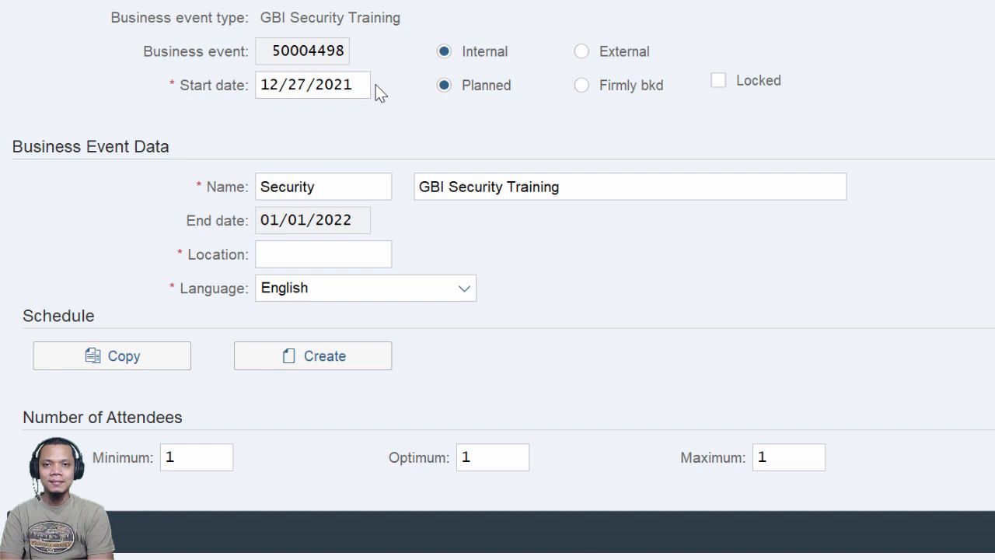
pyautogui.click(378, 91)
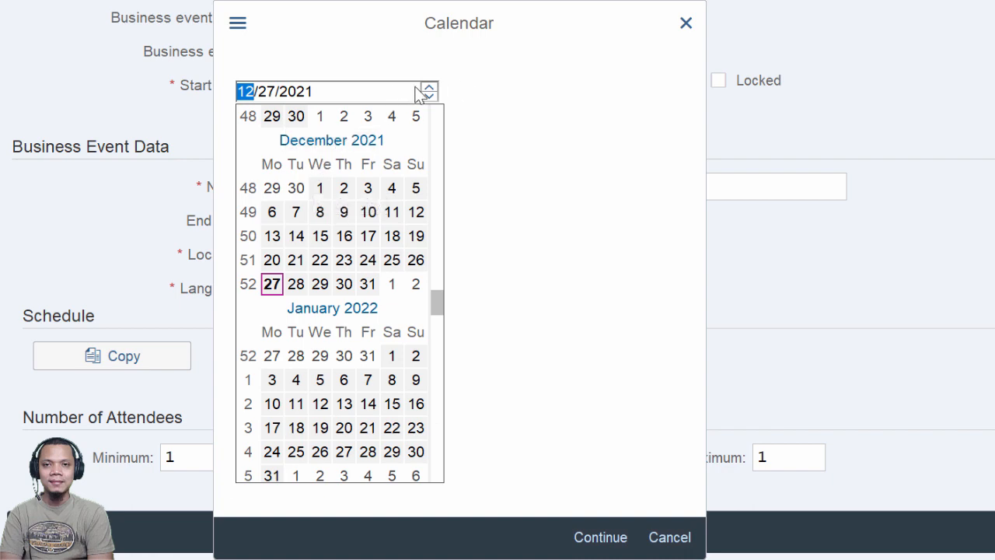
pyautogui.scroll(-4, 311, 280)
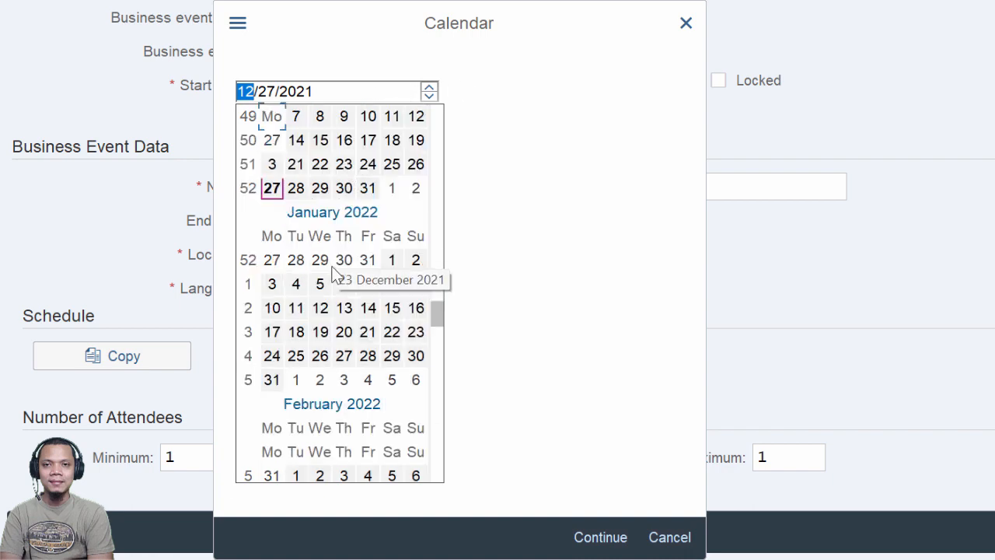
pyautogui.scroll(-8, 311, 284)
pyautogui.scroll(3, 314, 287)
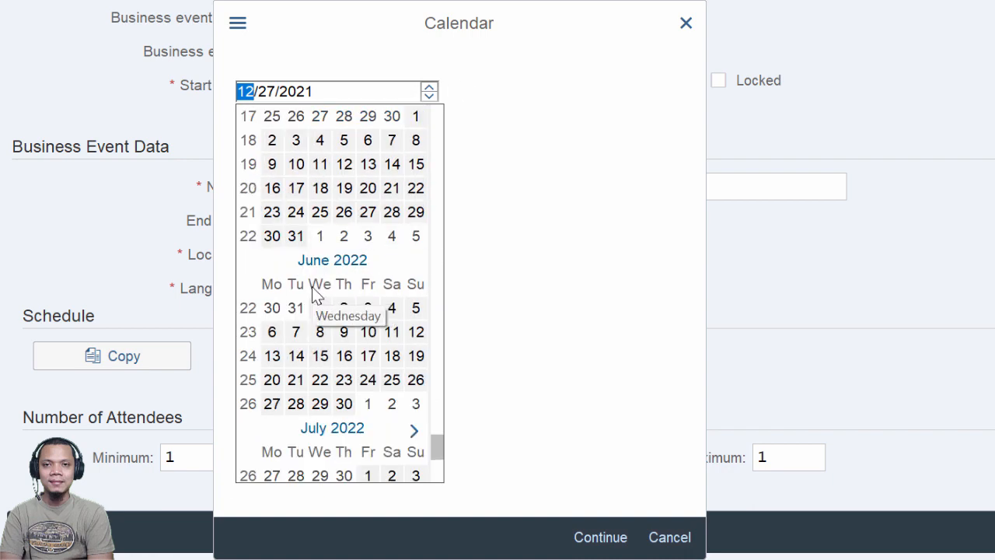
pyautogui.scroll(-3, 314, 293)
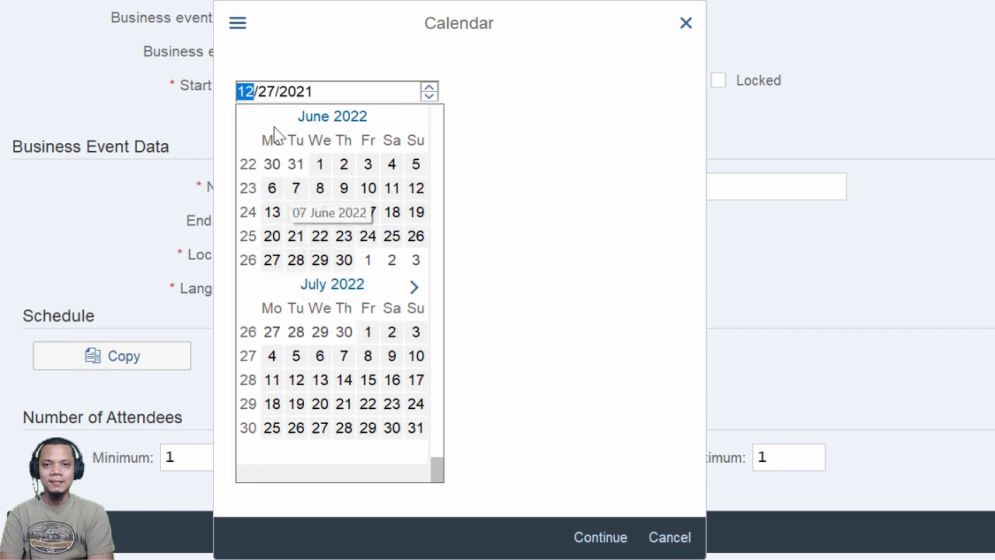
pyautogui.scroll(2, 334, 269)
pyautogui.scroll(1, 326, 264)
pyautogui.scroll(-3, 350, 349)
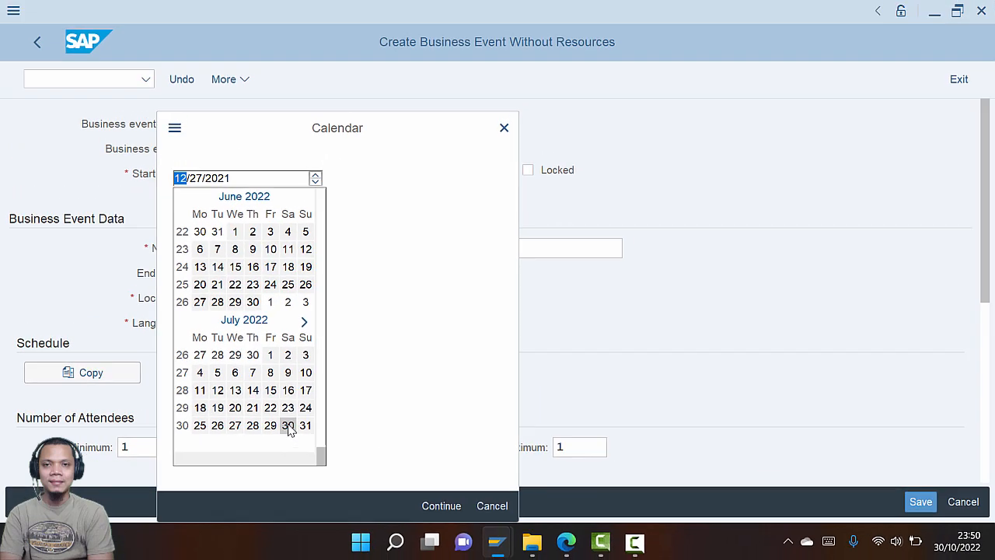
pyautogui.doubleClick(288, 426)
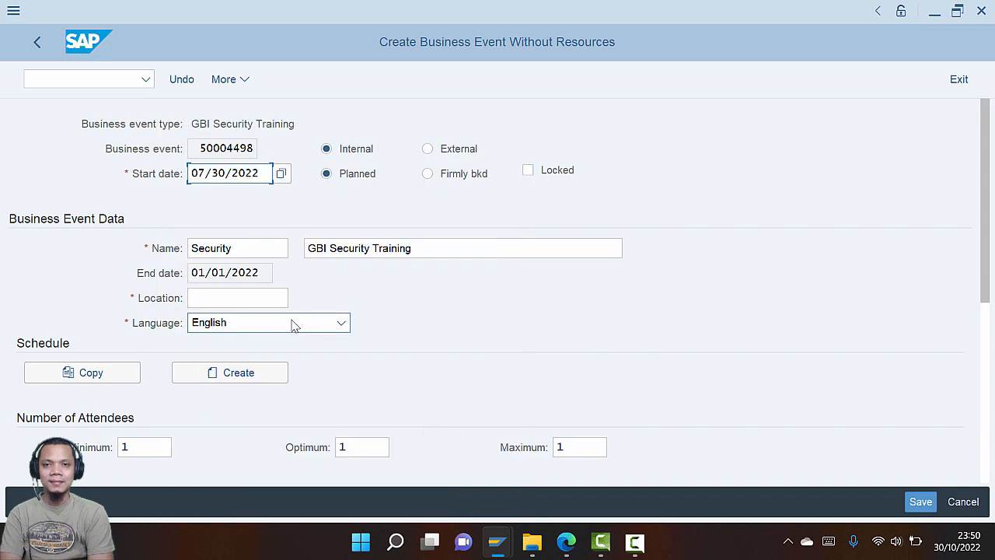
# Pick 17 October 2022 in the calendar as the event's start date
pyautogui.click(281, 173)
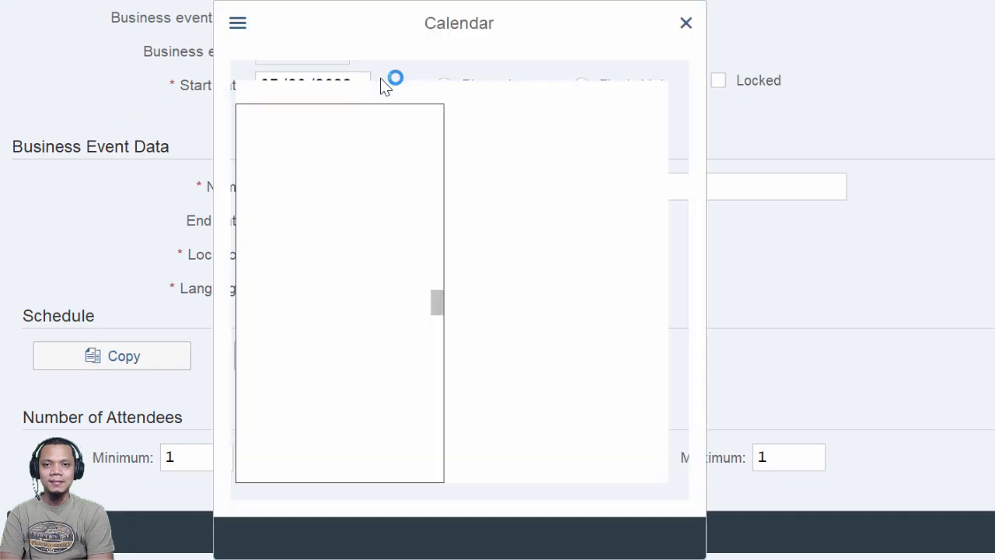
pyautogui.scroll(-5, 366, 323)
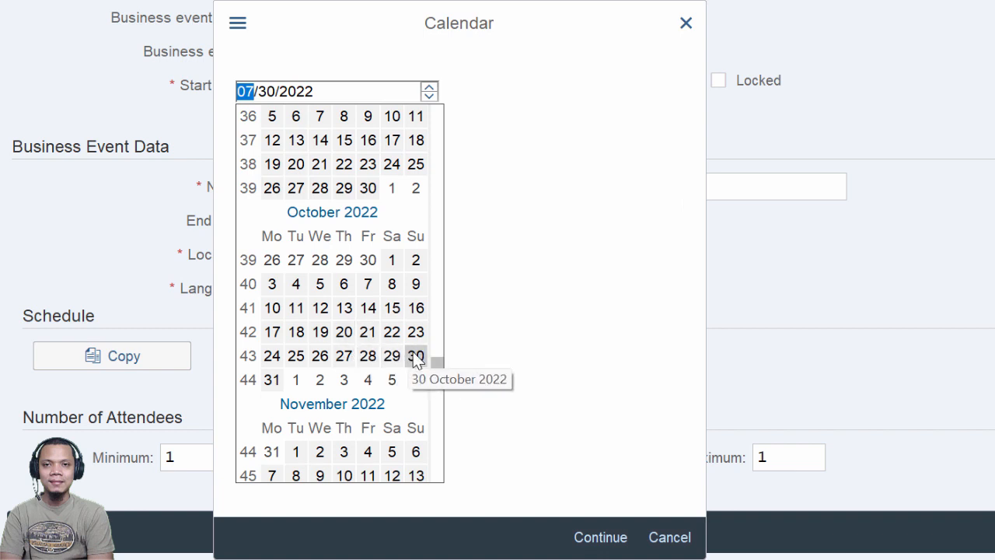
pyautogui.click(271, 335)
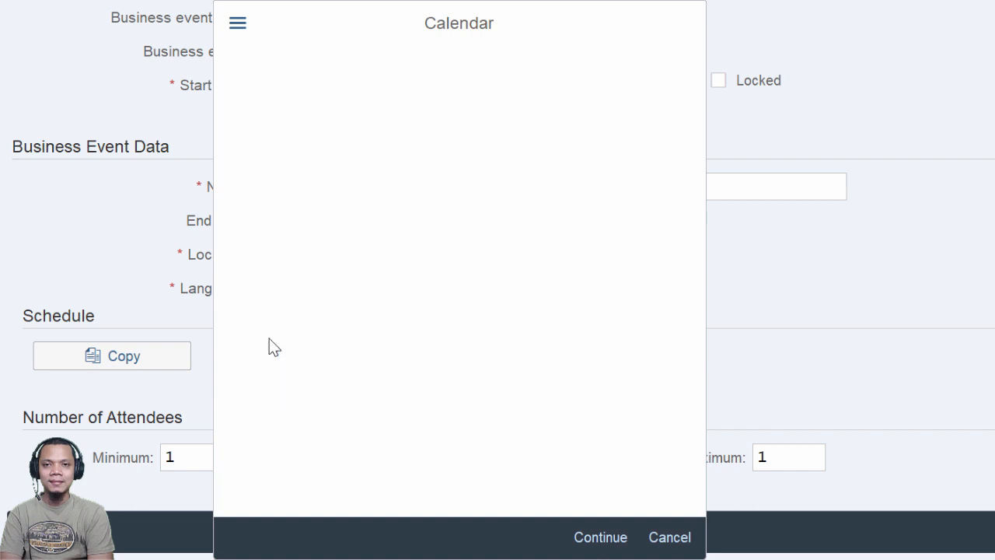
pyautogui.hotkey('alt', 'Tab')
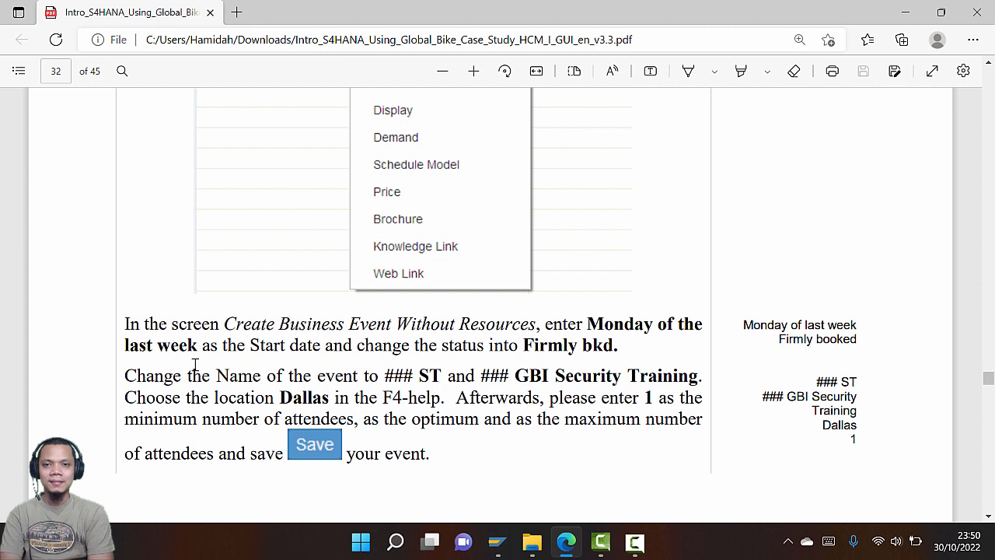
pyautogui.hotkey('alt', 'Tab')
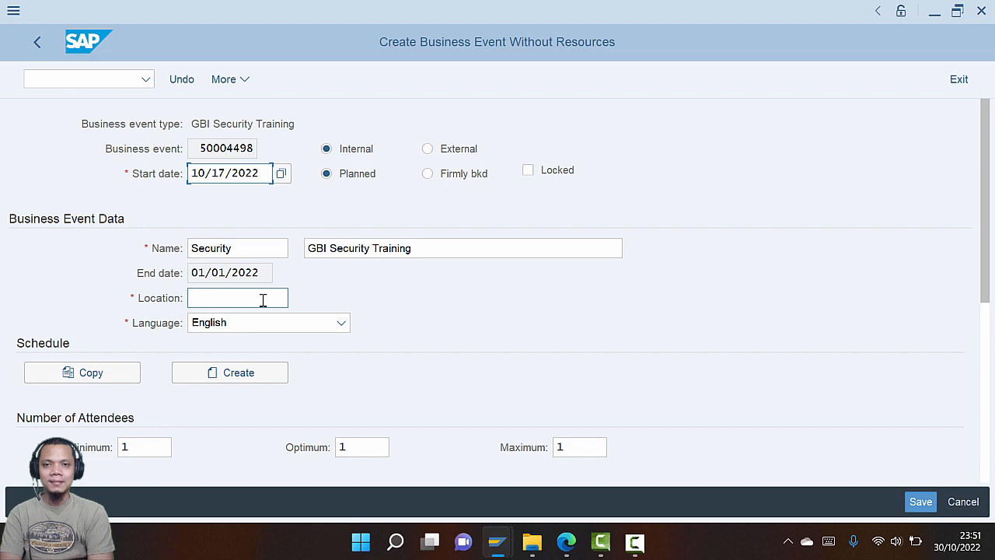
# Mark the business event as firmly booked
pyautogui.click(428, 175)
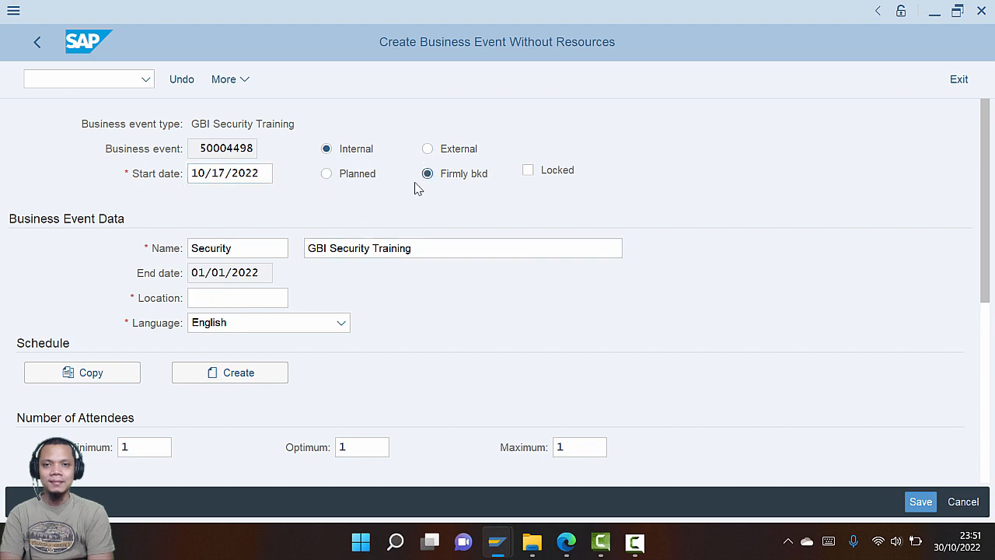
pyautogui.hotkey('alt', 'Tab')
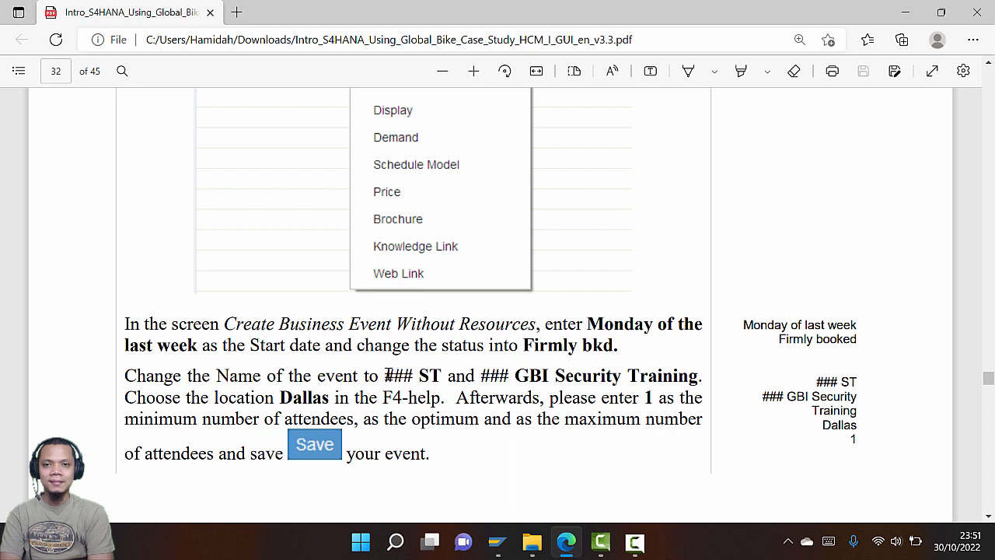
pyautogui.hotkey('alt', 'Tab')
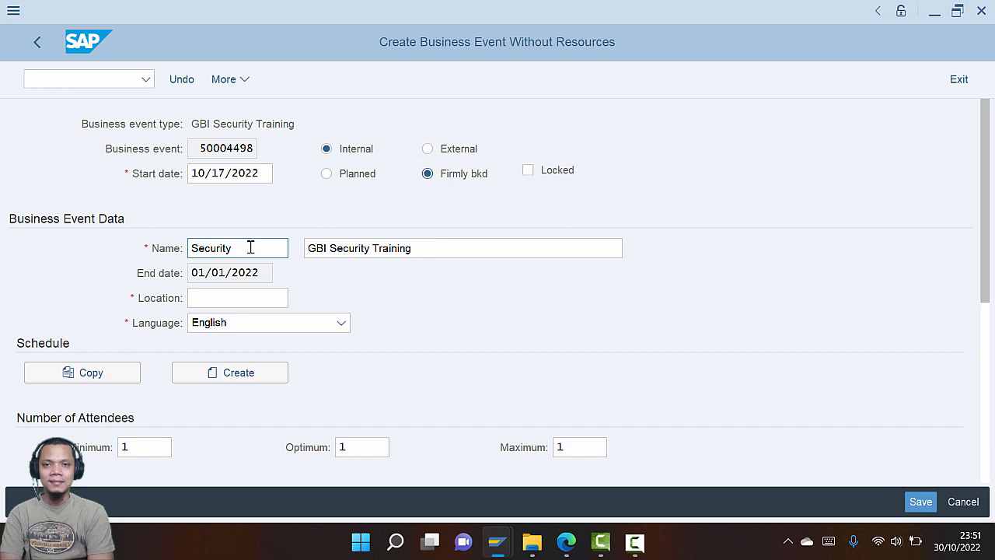
pyautogui.hotkey('alt', 'Tab')
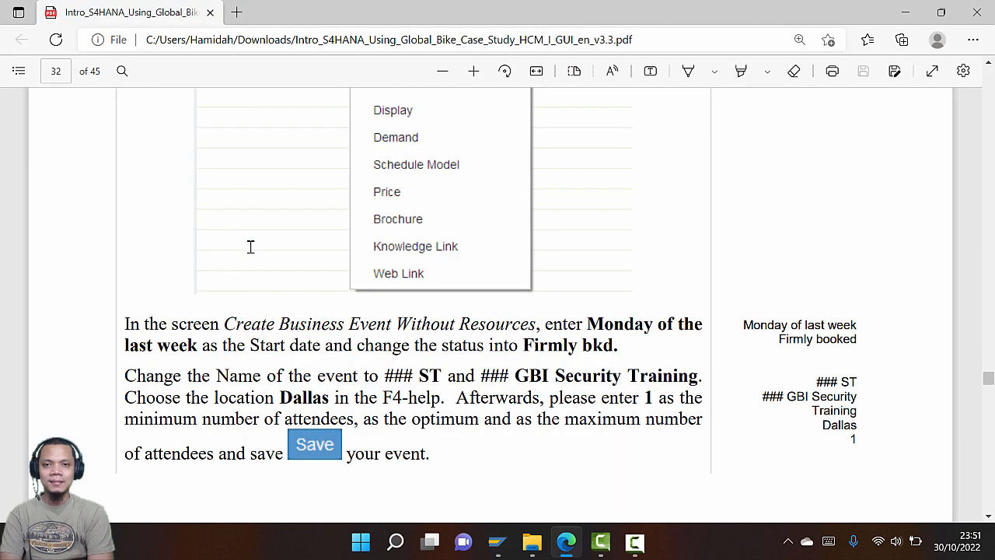
pyautogui.hotkey('alt', 'Tab')
# Rename the event to 030 ST with description '030 GBI Security Training'
pyautogui.moveTo(238, 247); pyautogui.dragTo(174, 246)
pyautogui.write('030')
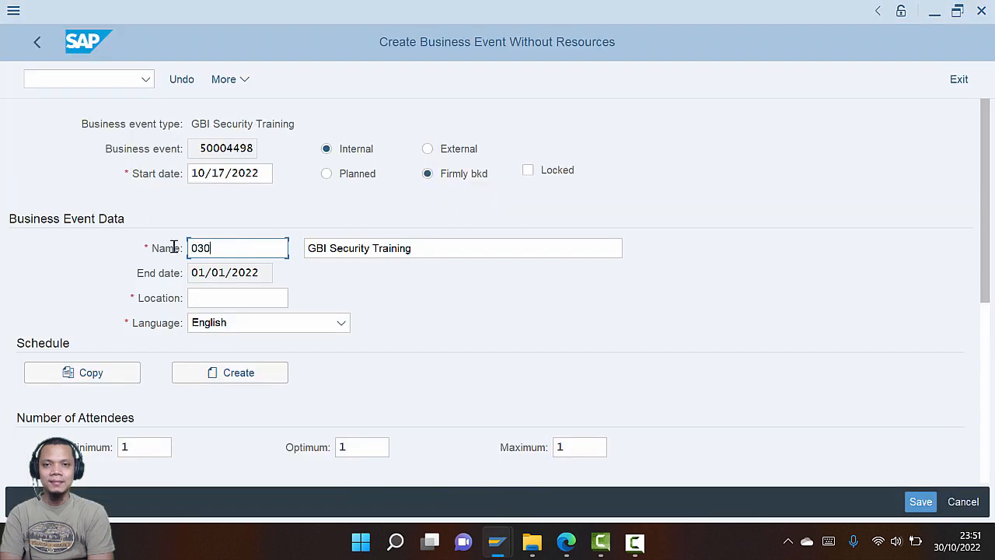
pyautogui.write(' ST')
pyautogui.press('Tab')
pyautogui.hotkey('alt', 'Tab')
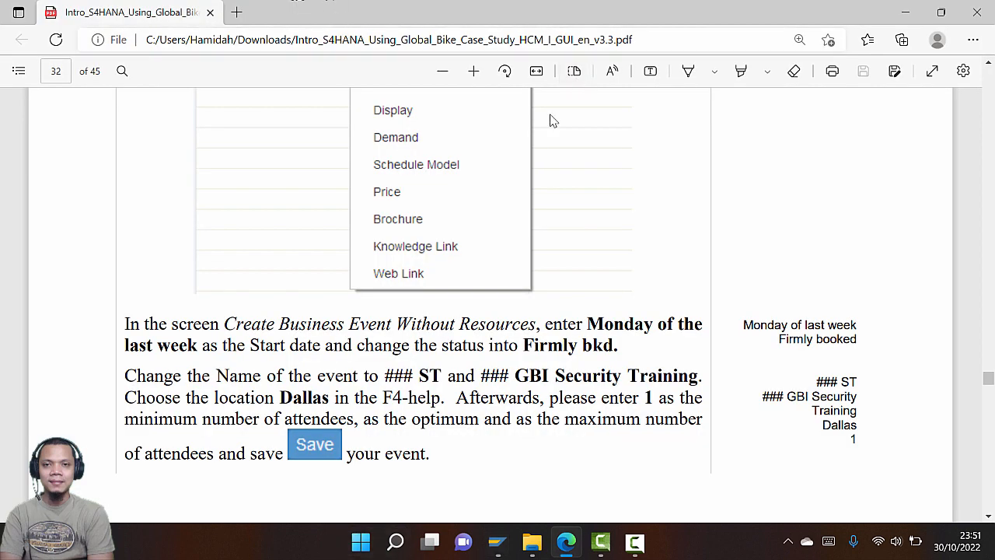
pyautogui.hotkey('alt', 'Tab')
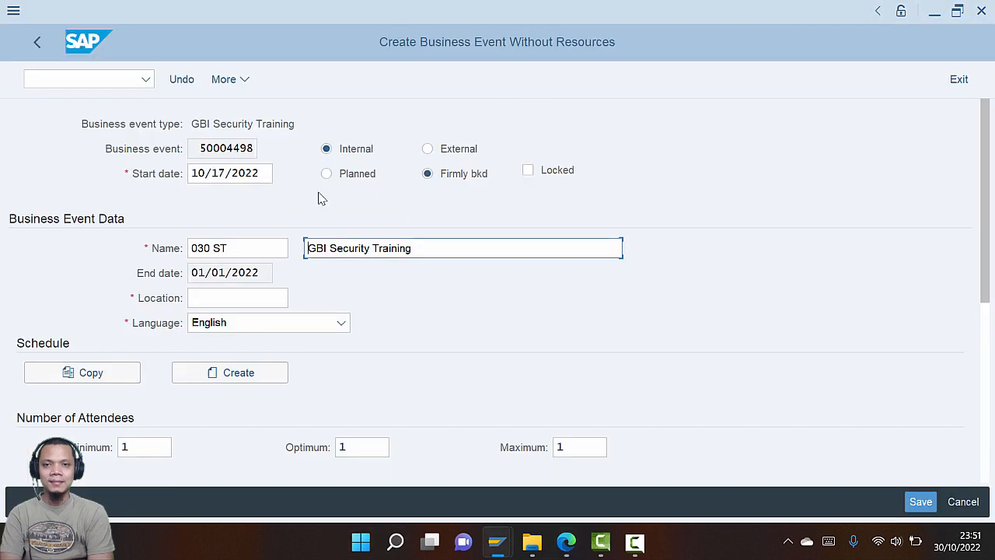
pyautogui.hotkey('ctrl', 'a')
pyautogui.hotkey('ctrl', 'c')
pyautogui.press('Right')
pyautogui.press('BackSpace')
pyautogui.press('BackSpace')
pyautogui.press('BackSpace')
pyautogui.press('BackSpace')
pyautogui.press('BackSpace')
pyautogui.press('BackSpace')
pyautogui.press('BackSpace')
pyautogui.press('BackSpace')
pyautogui.press('BackSpace')
pyautogui.press('BackSpace')
pyautogui.press('BackSpace')
pyautogui.press('BackSpace')
pyautogui.press('BackSpace')
pyautogui.press('BackSpace')
pyautogui.press('BackSpace')
pyautogui.press('BackSpace')
pyautogui.press('BackSpace')
pyautogui.press('BackSpace')
pyautogui.press('BackSpace')
pyautogui.press('BackSpace')
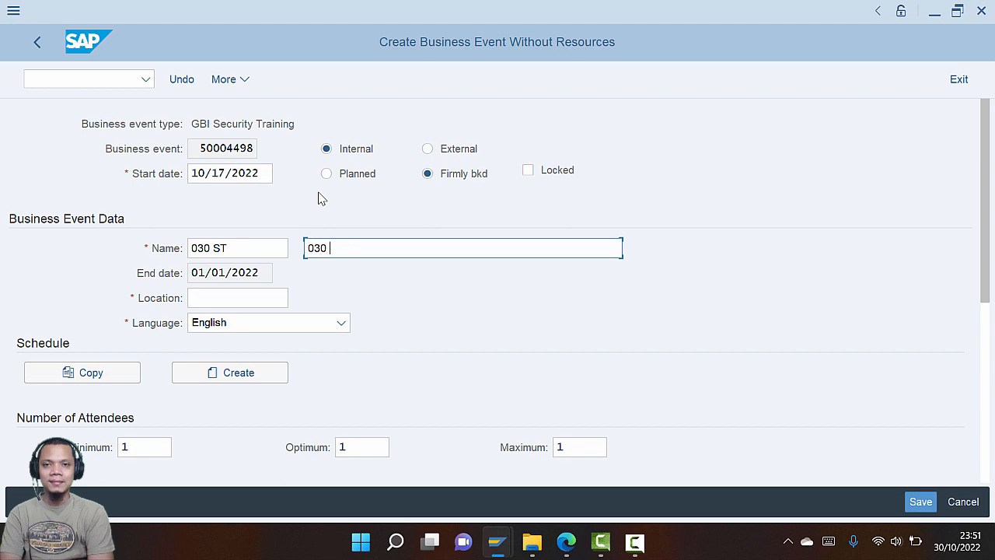
pyautogui.write('030')
pyautogui.hotkey('ctrl', 'v')
pyautogui.hotkey('alt', 'Tab')
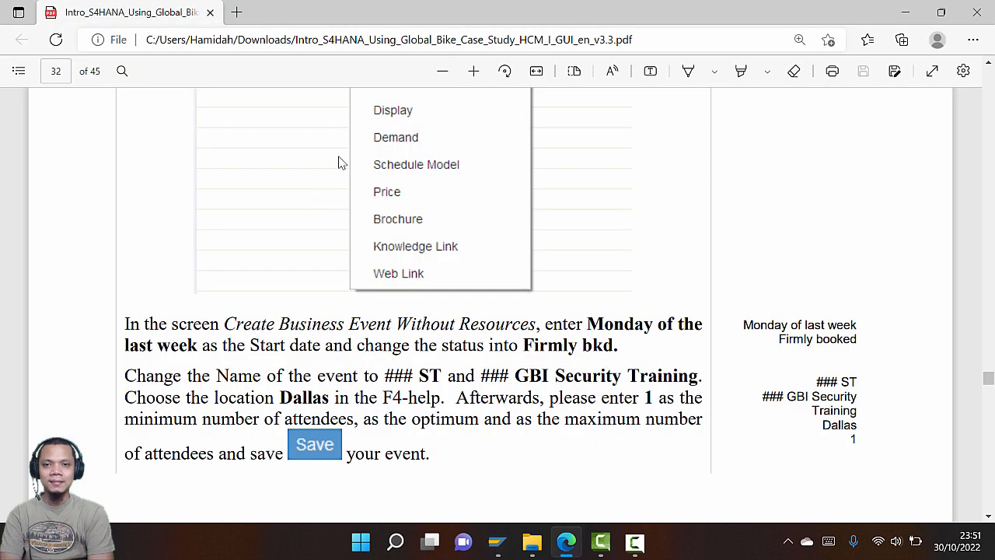
pyautogui.hotkey('alt', 'Tab')
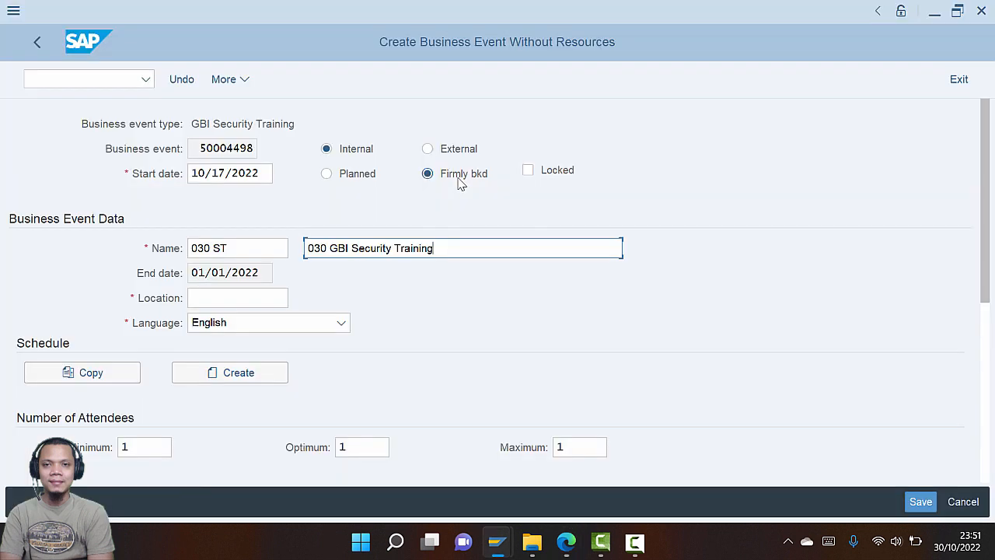
# Set the event location to Dallas
pyautogui.click(241, 294)
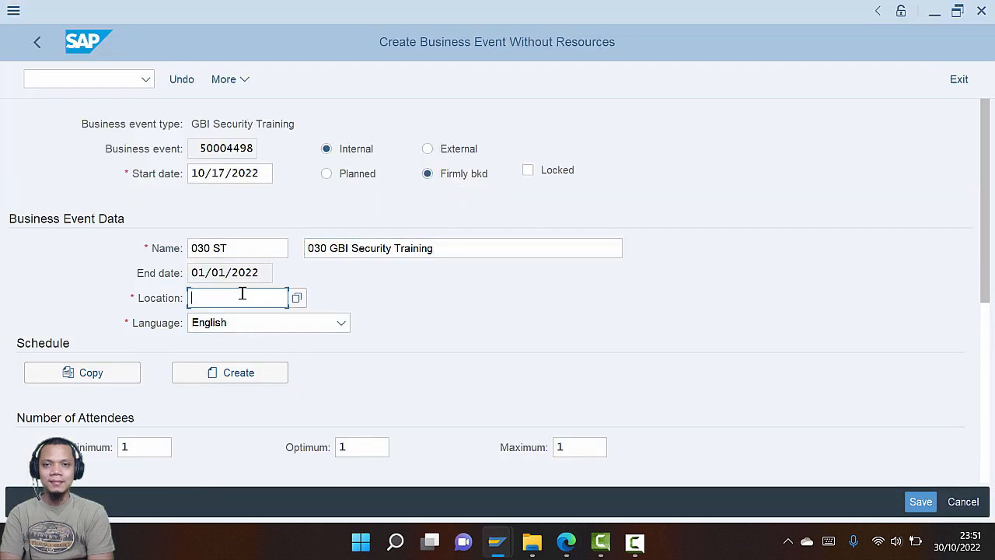
pyautogui.write('Dallas')
pyautogui.press('Return')
pyautogui.hotkey('alt', 'Tab')
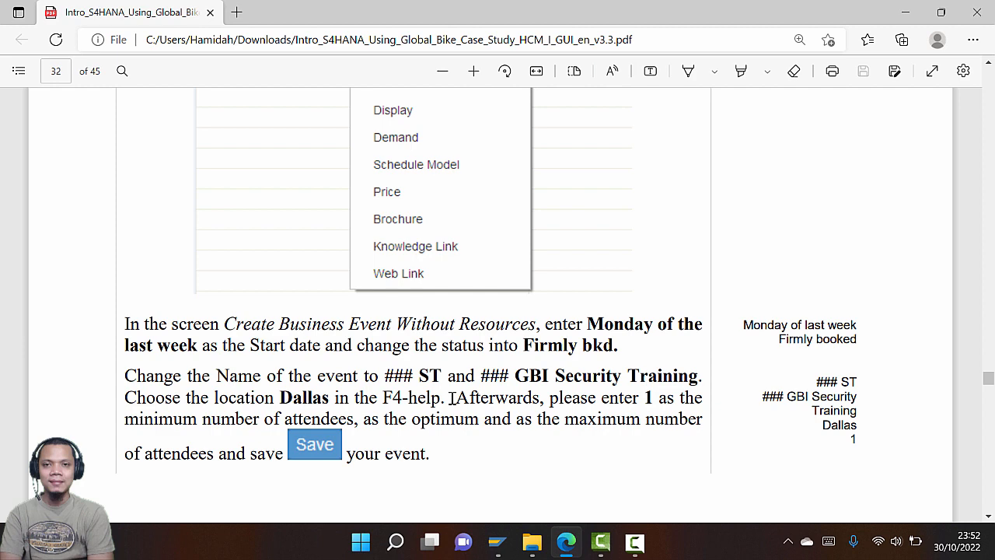
pyautogui.hotkey('alt', 'Tab')
# Scroll the PDF guide to page 33's Create User Schedule step
pyautogui.scroll(-1, 225, 400)
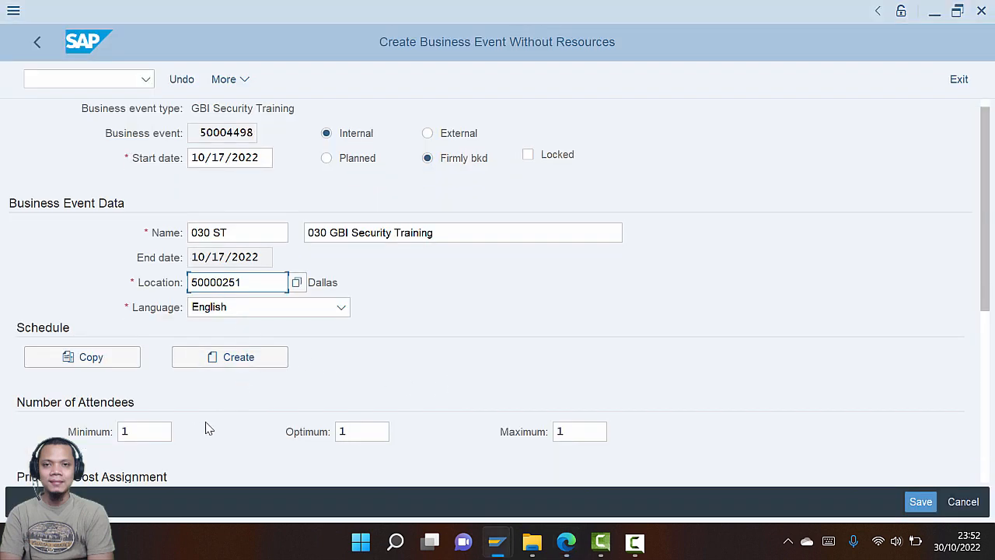
pyautogui.scroll(-1, 194, 429)
pyautogui.hotkey('alt', 'Tab')
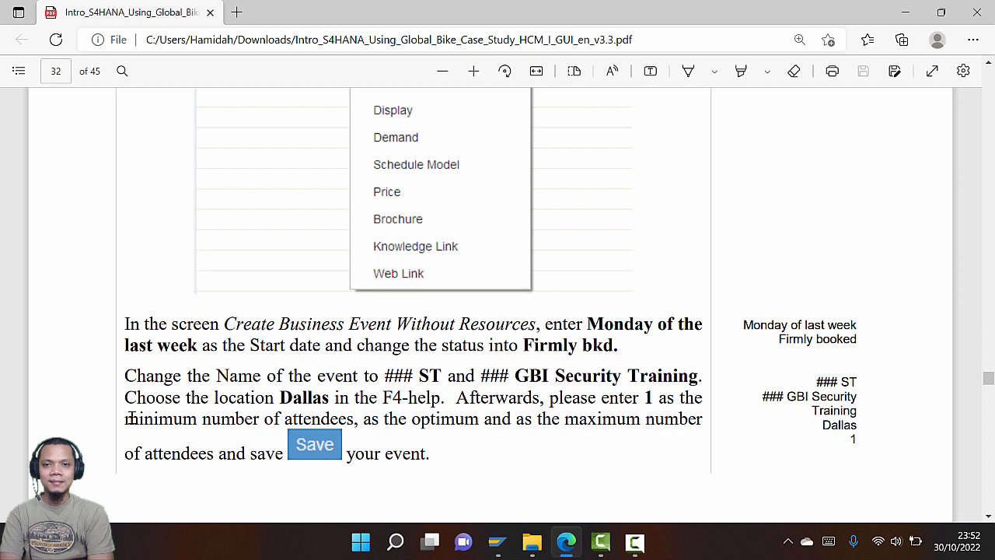
pyautogui.hotkey('alt', 'Tab')
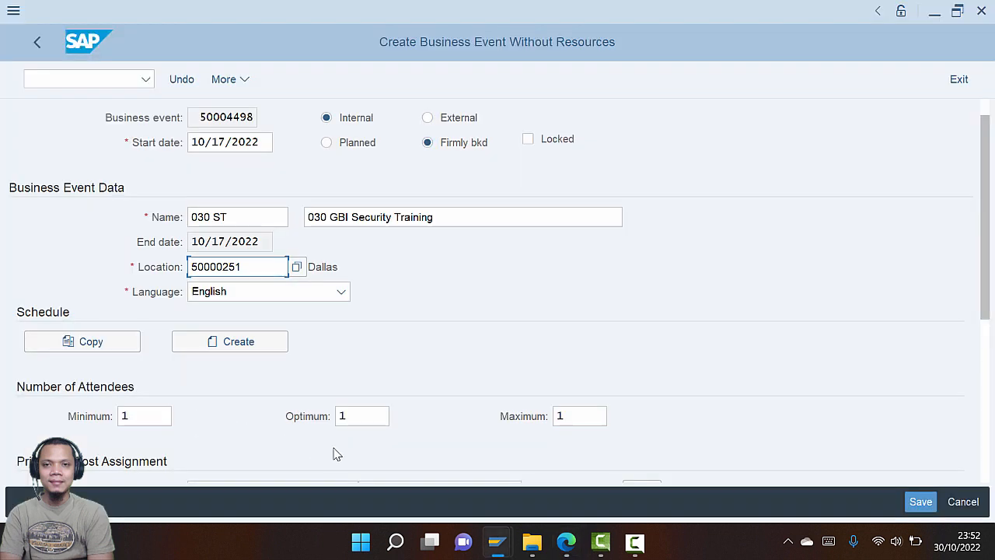
pyautogui.scroll(-3, 462, 349)
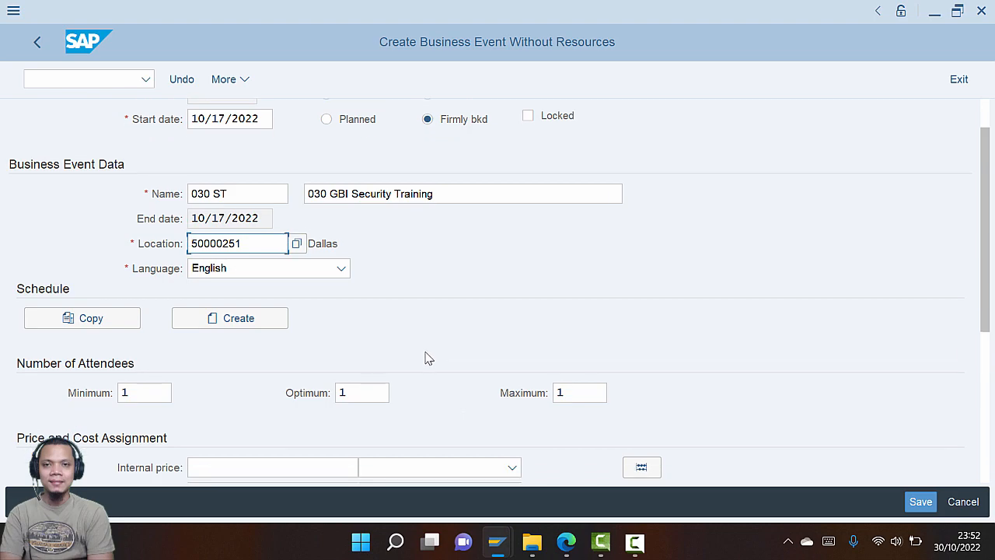
pyautogui.scroll(-2, 432, 367)
pyautogui.hotkey('alt', 'Tab')
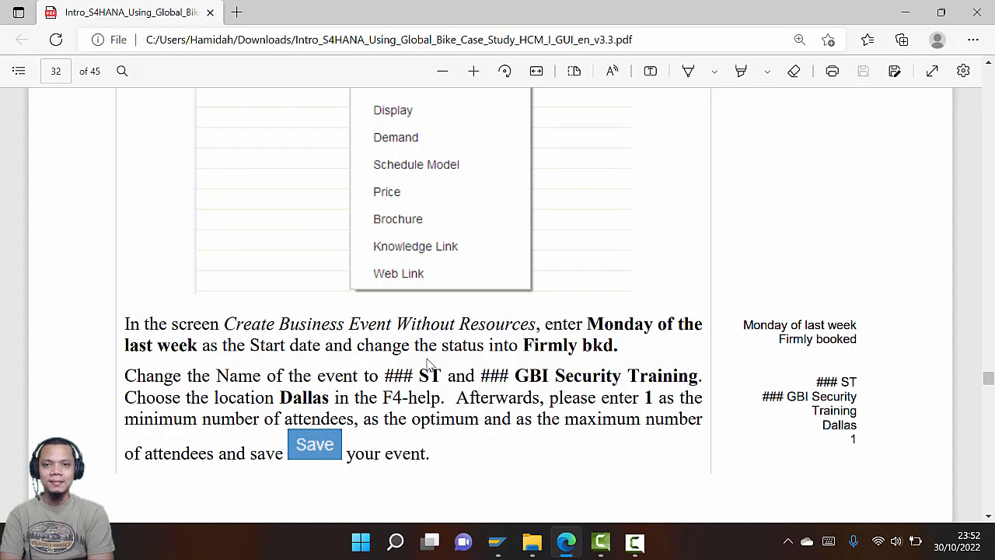
pyautogui.scroll(-5, 427, 365)
pyautogui.hotkey('alt', 'Tab')
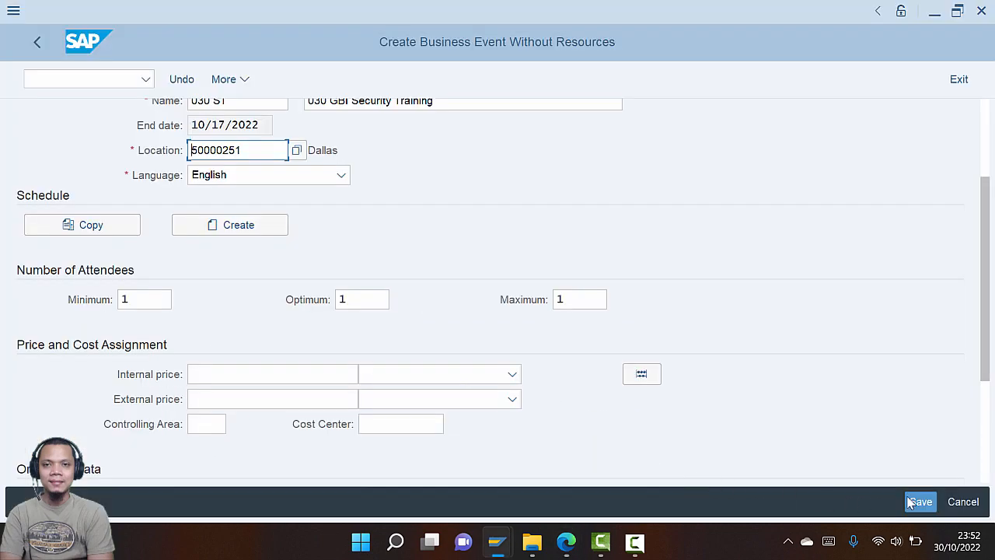
pyautogui.hotkey('alt', 'Tab')
pyautogui.hotkey('alt', 'Tab')
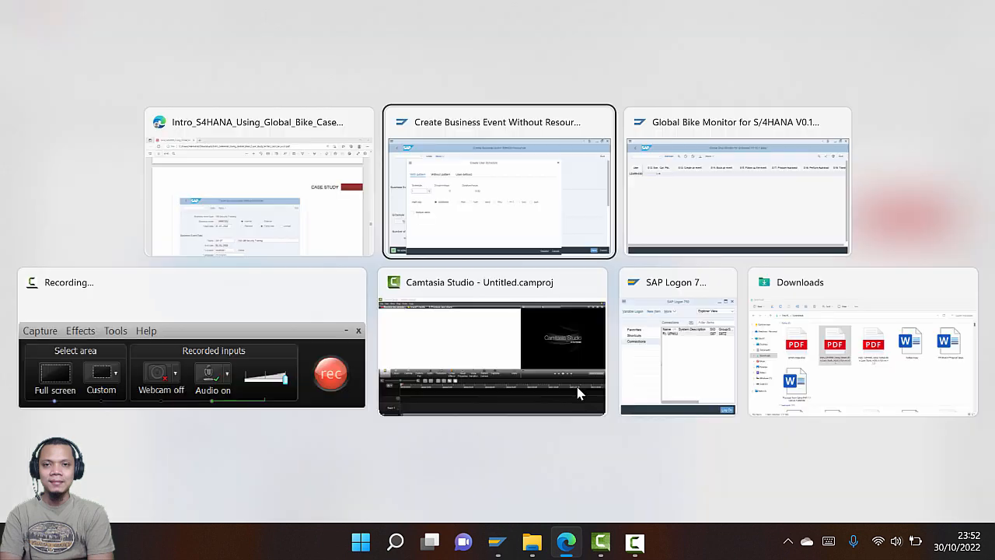
pyautogui.moveTo(577, 391)
pyautogui.click(261, 217)
pyautogui.scroll(-5, 311, 254)
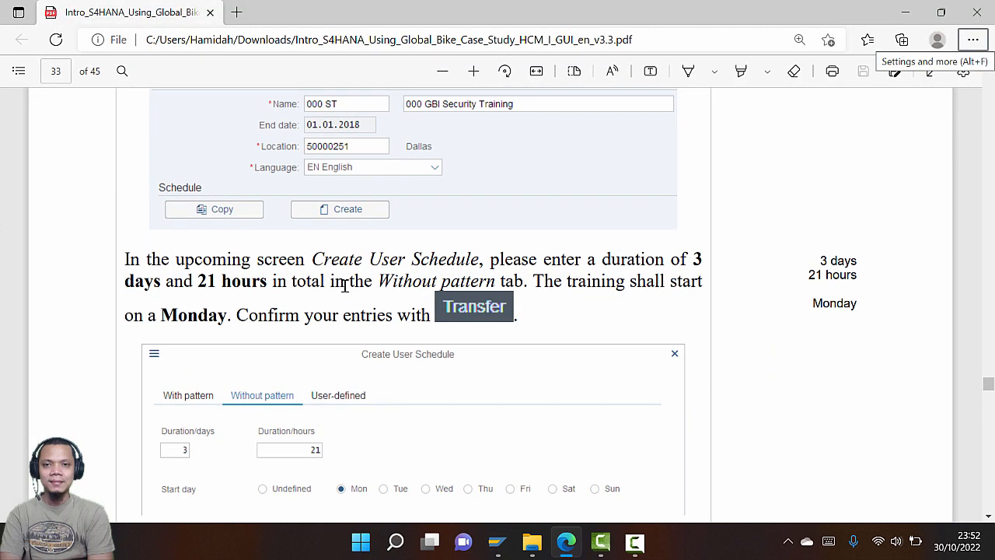
# Look up schedule patterns in Create User Schedule, searching for entry 3
pyautogui.hotkey('alt', 'Tab')
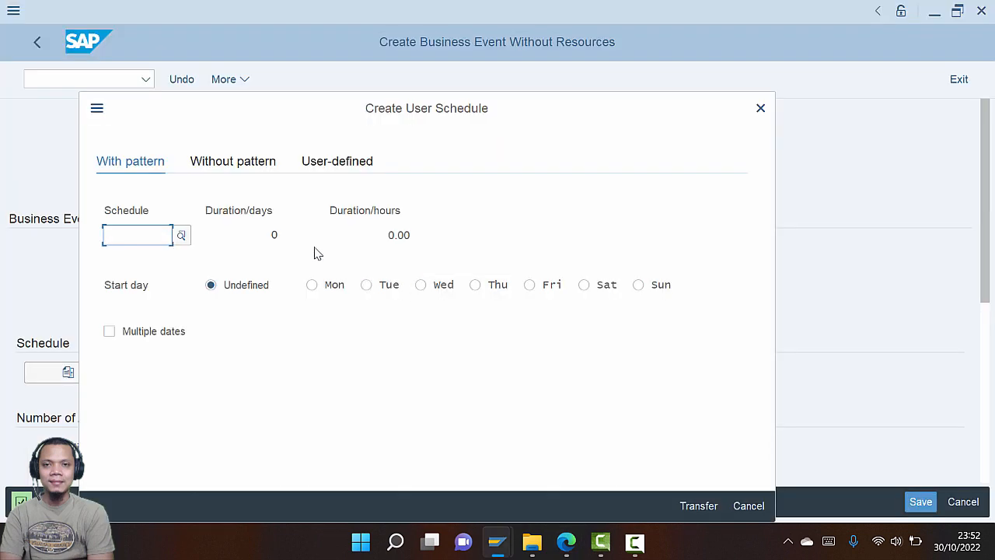
pyautogui.hotkey('alt', 'Tab')
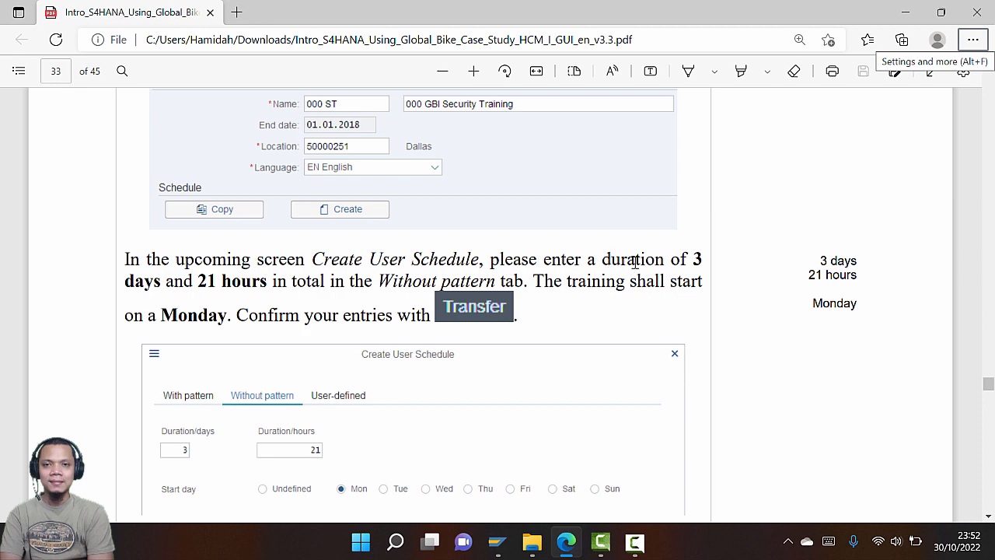
pyautogui.hotkey('alt', 'Tab')
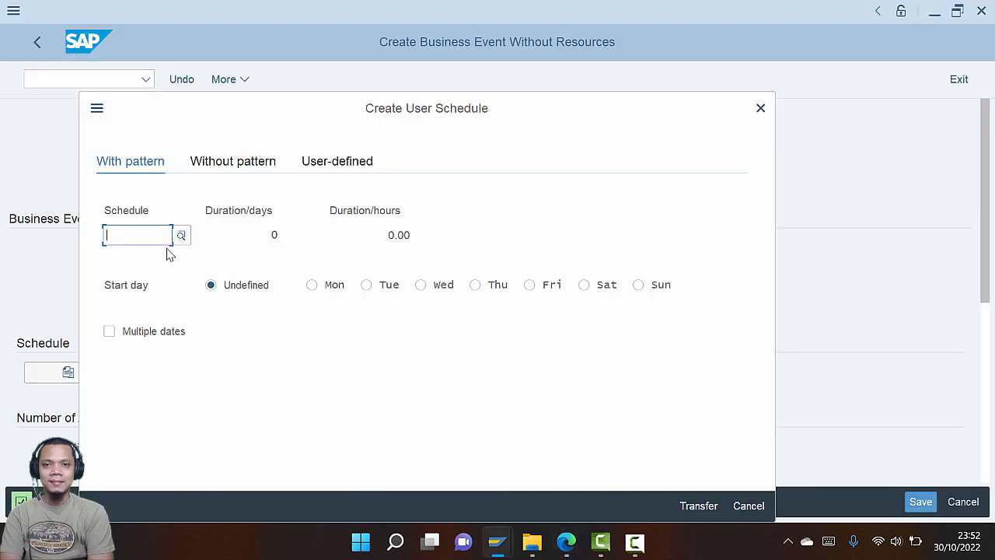
pyautogui.hotkey('alt', 'Tab')
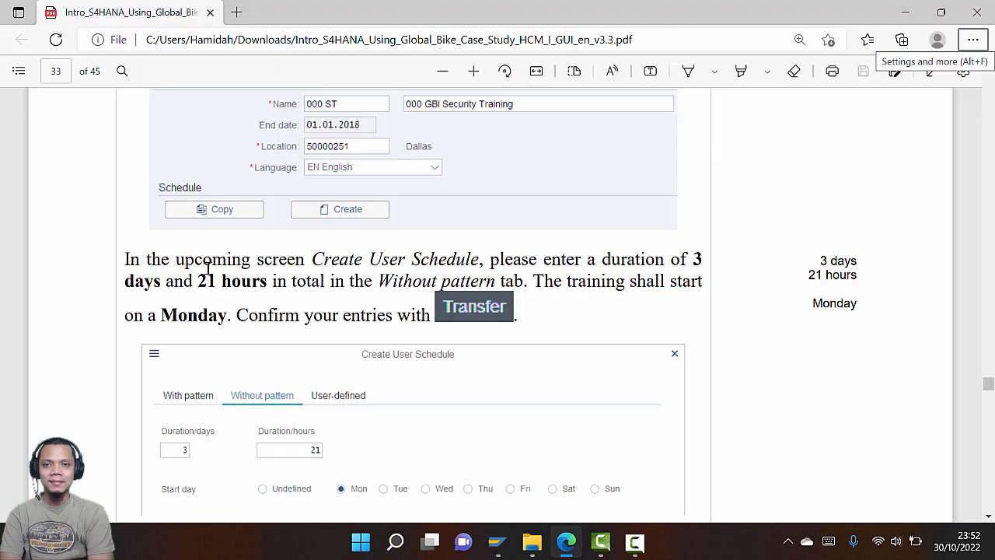
pyautogui.hotkey('alt', 'Tab')
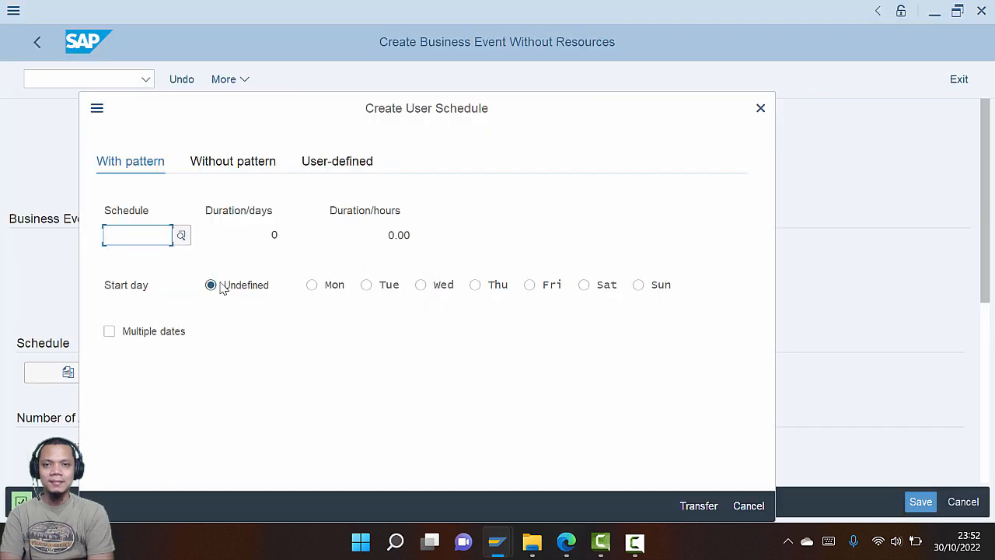
pyautogui.hotkey('alt', 'Tab')
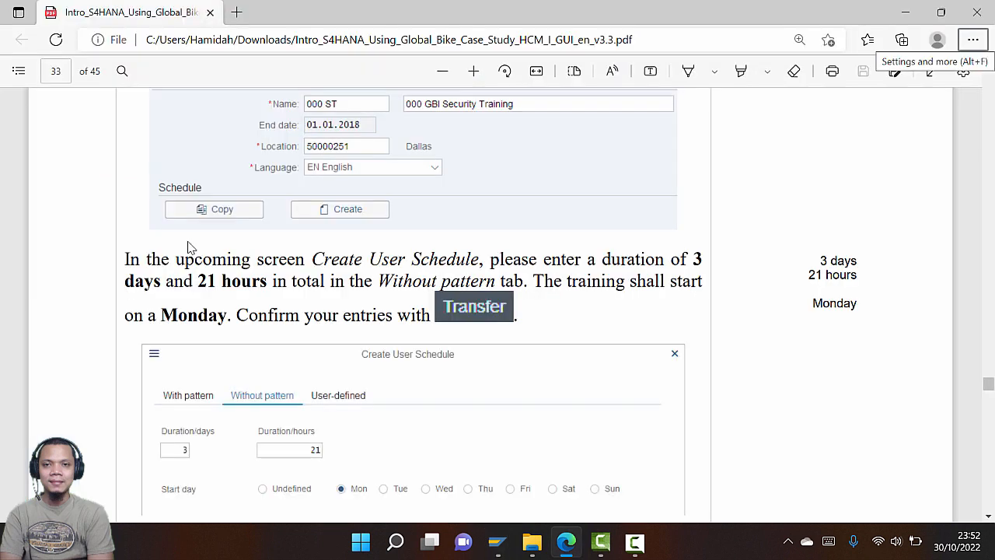
pyautogui.hotkey('alt', 'Tab')
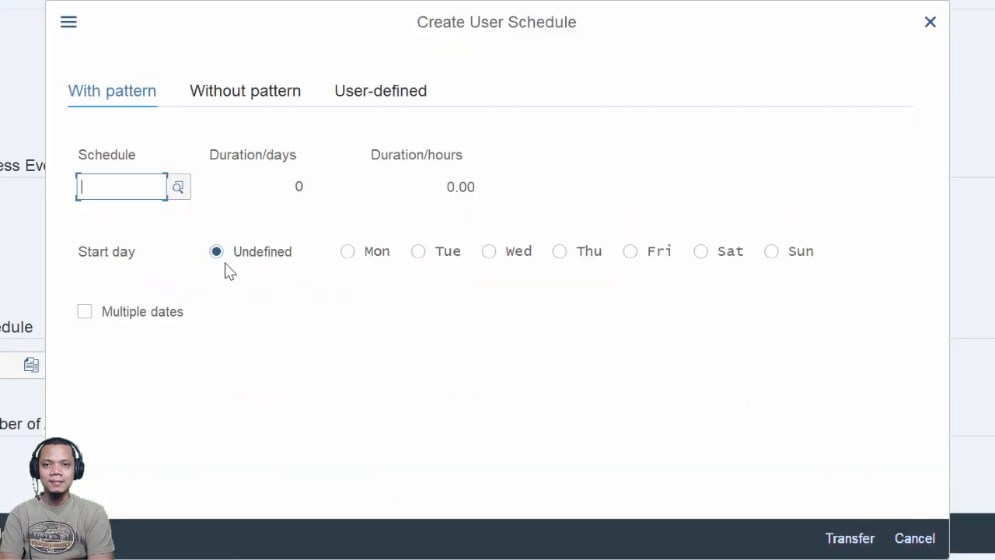
pyautogui.click(178, 187)
pyautogui.write('3')
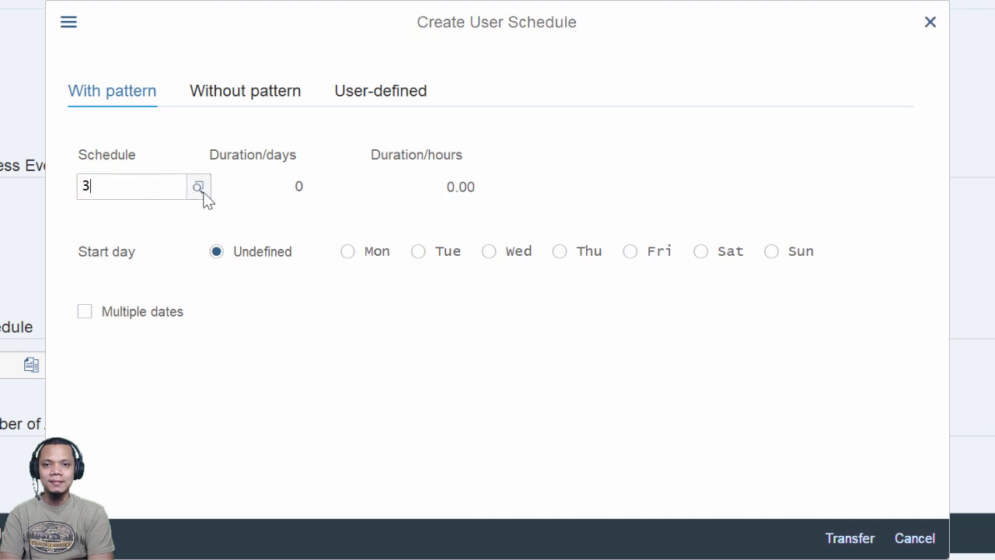
pyautogui.click(198, 191)
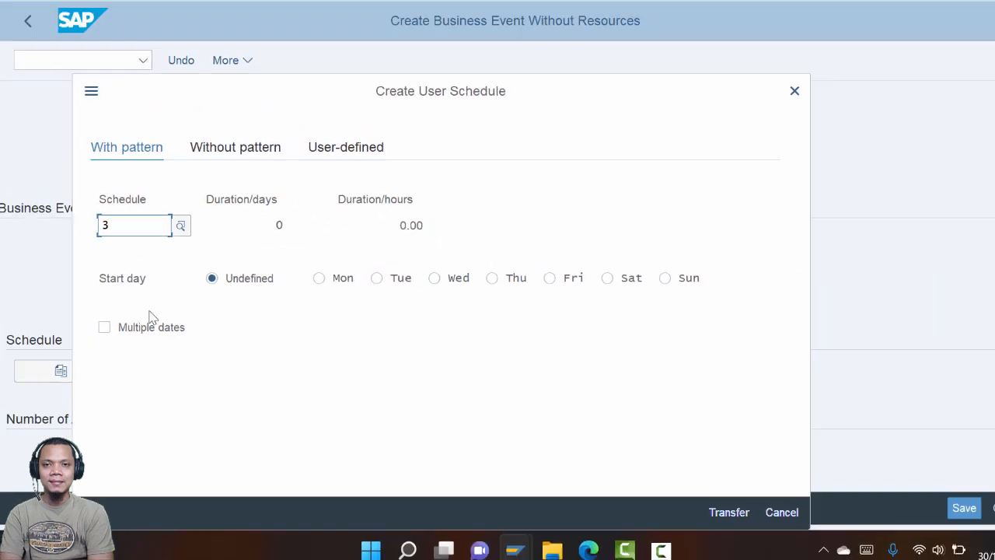
# Confirm Schedule 3, dismiss the T77AM 'does not exist' error, and clear the field
pyautogui.hotkey('alt', 'Tab')
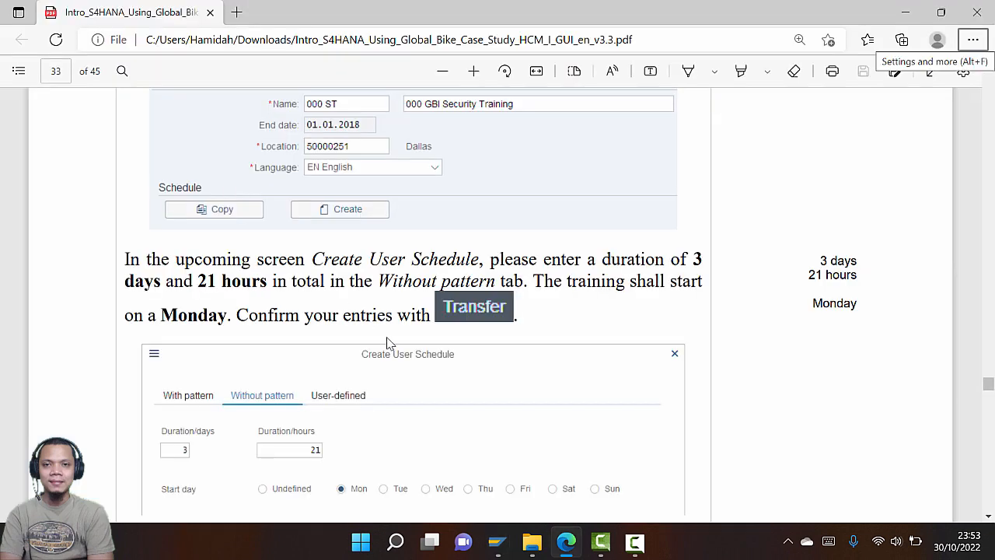
pyautogui.scroll(-3, 389, 344)
pyautogui.hotkey('alt', 'Tab')
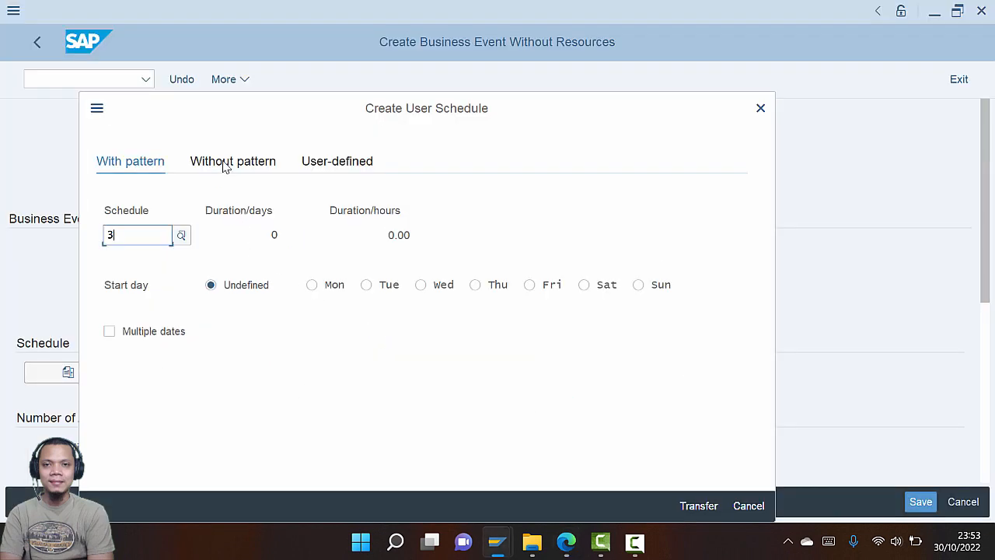
pyautogui.press('Return')
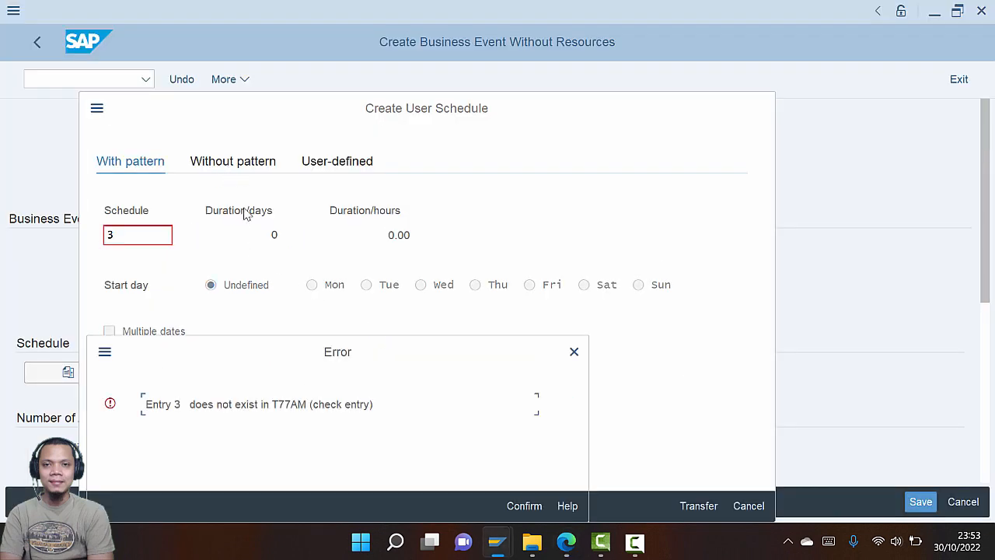
pyautogui.click(573, 352)
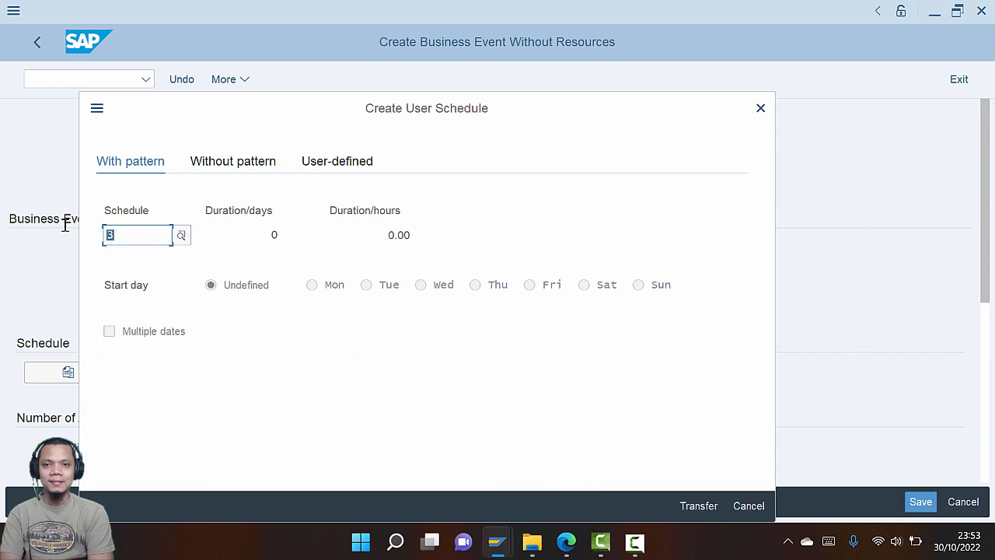
pyautogui.press('BackSpace')
# Transfer a schedule without pattern of 3 days and 21 hours starting Monday
pyautogui.click(236, 165)
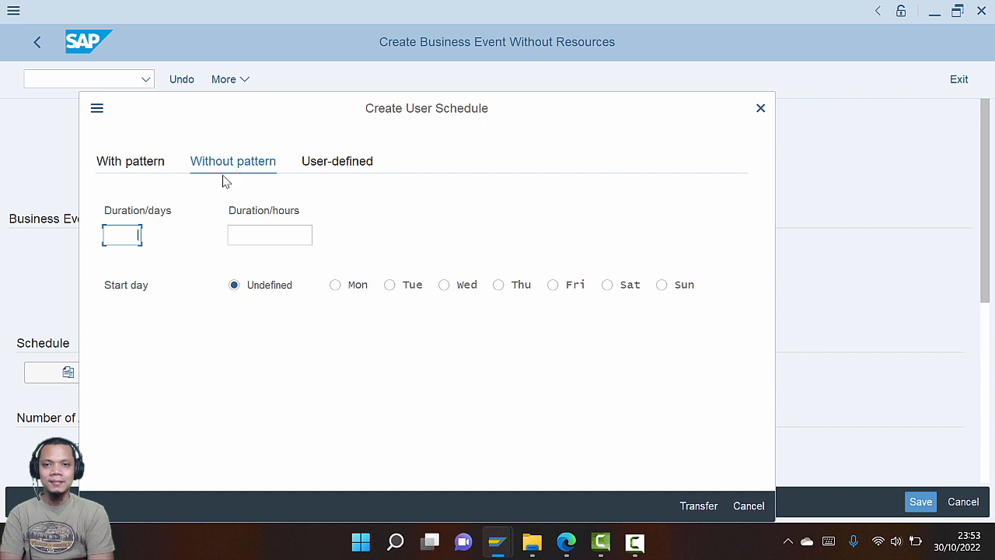
pyautogui.write('3')
pyautogui.click(280, 238)
pyautogui.write('21')
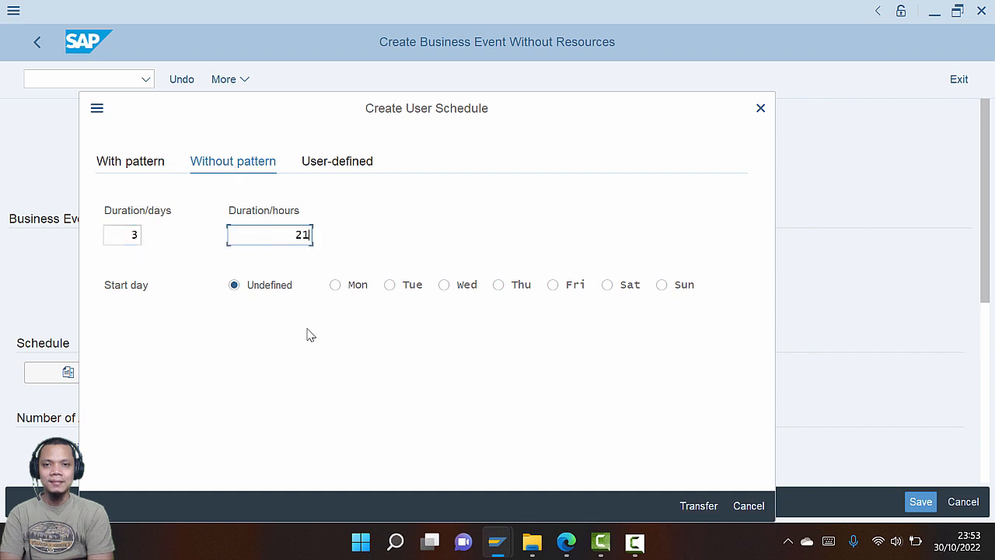
pyautogui.hotkey('alt', 'Tab')
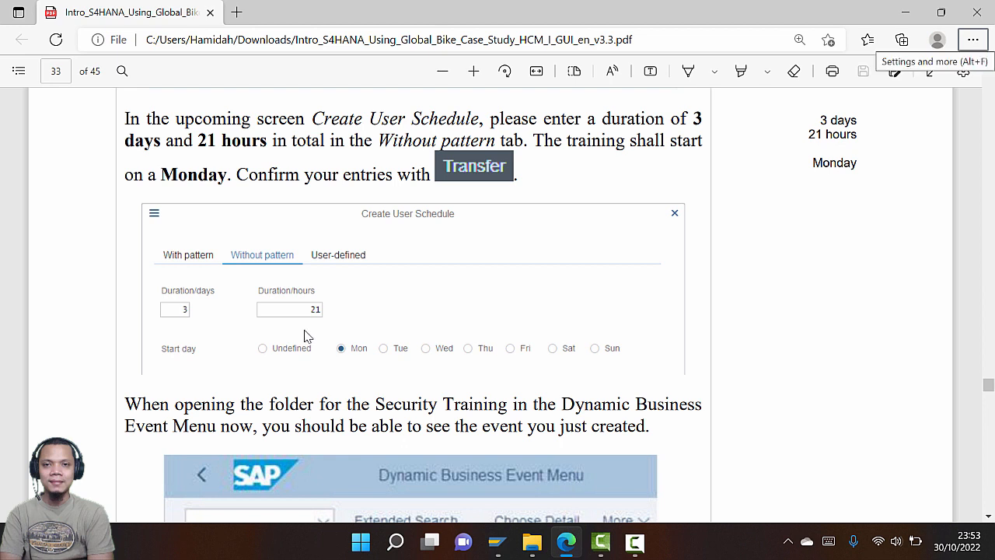
pyautogui.hotkey('alt', 'Tab')
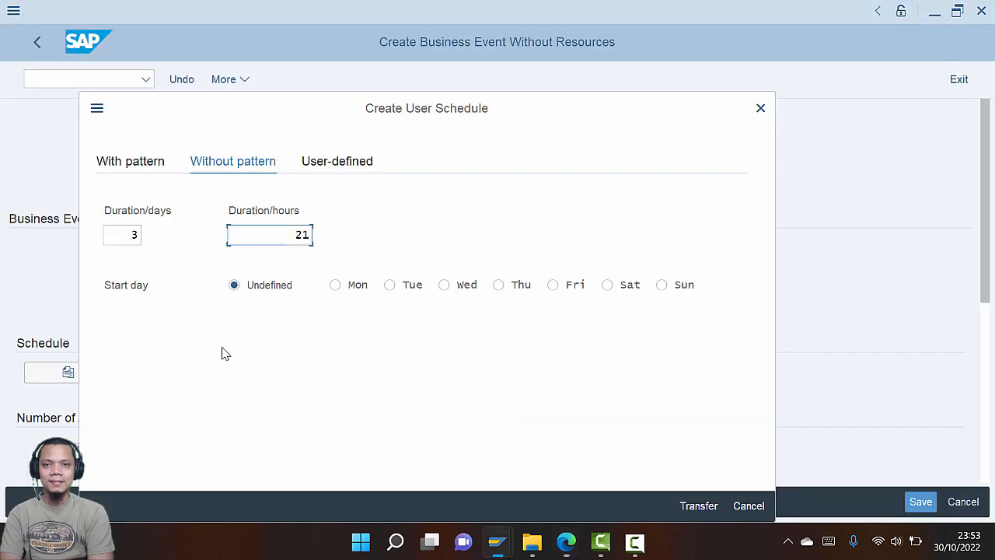
pyautogui.click(335, 287)
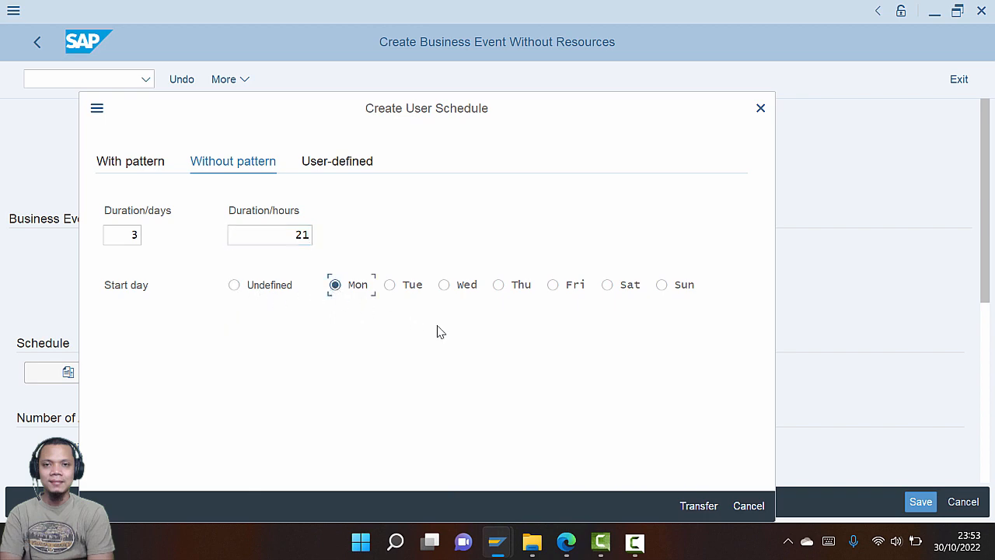
pyautogui.hotkey('alt', 'Tab')
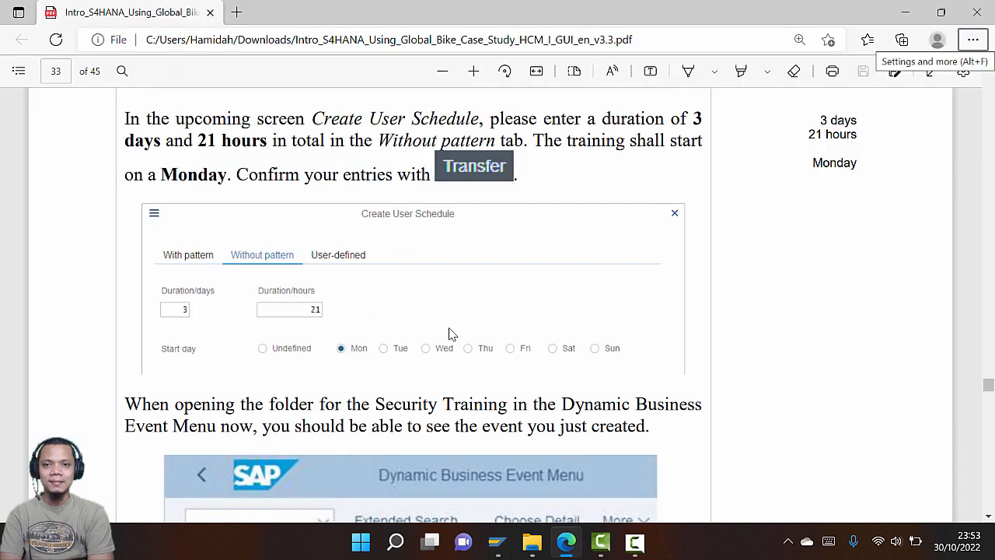
pyautogui.hotkey('alt', 'Tab')
pyautogui.click(700, 506)
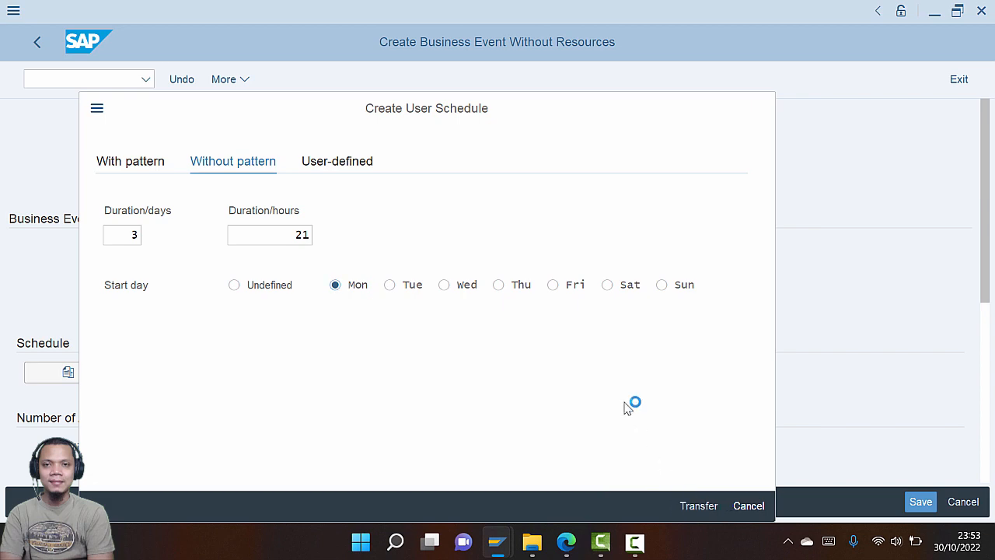
# Read the next case-study instruction, then view the new 030 ST event in SAP
pyautogui.hotkey('alt', 'Tab')
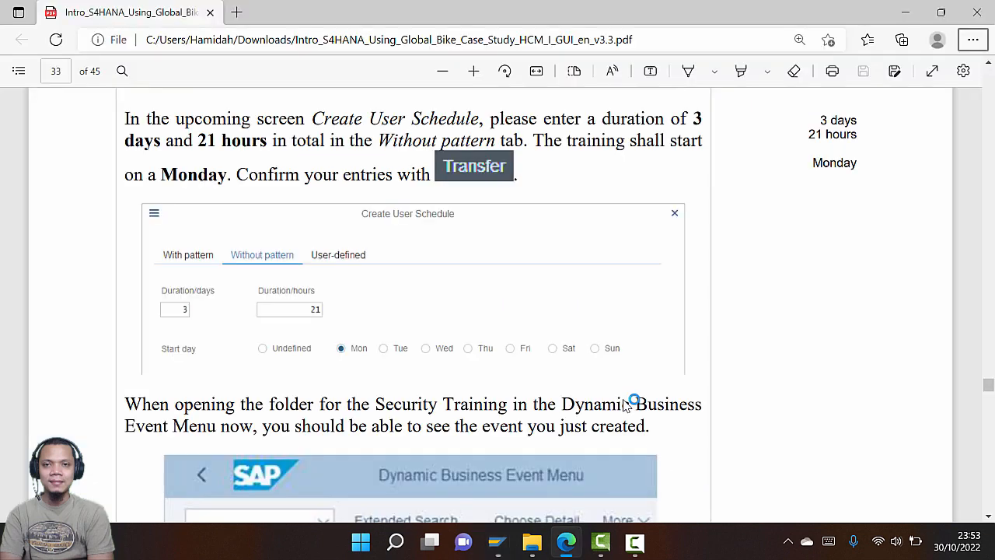
pyautogui.scroll(-3, 517, 372)
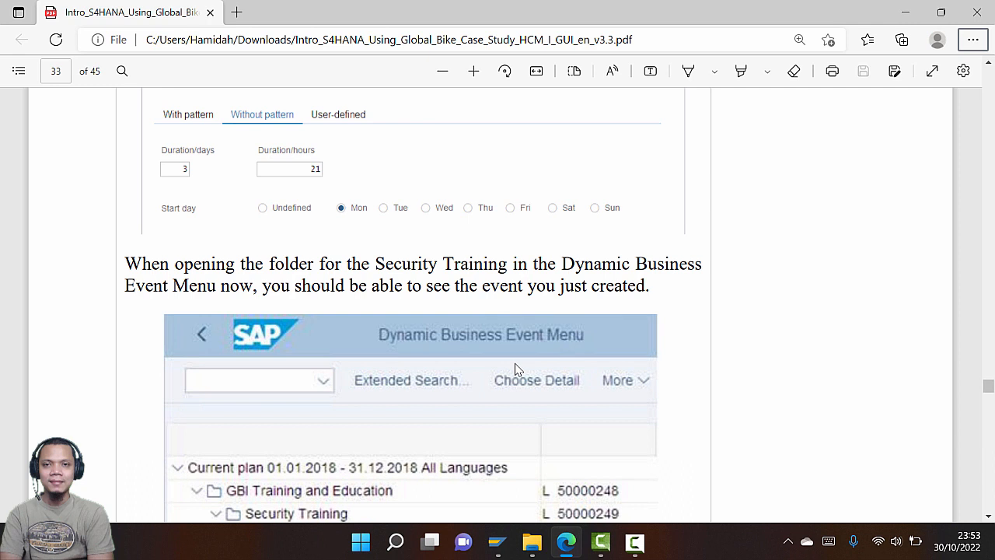
pyautogui.scroll(-5, 517, 370)
pyautogui.hotkey('alt', 'Tab')
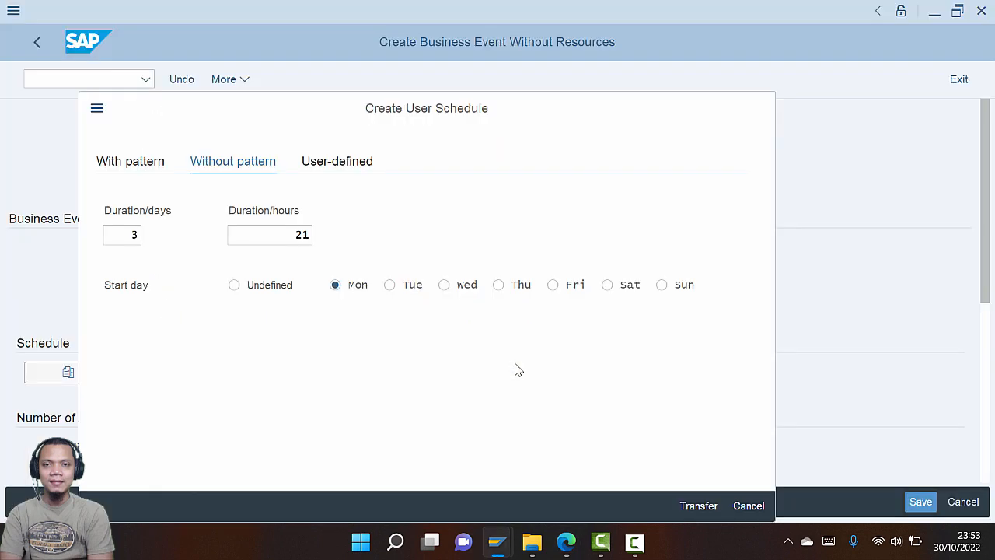
pyautogui.hotkey('alt', 'Tab')
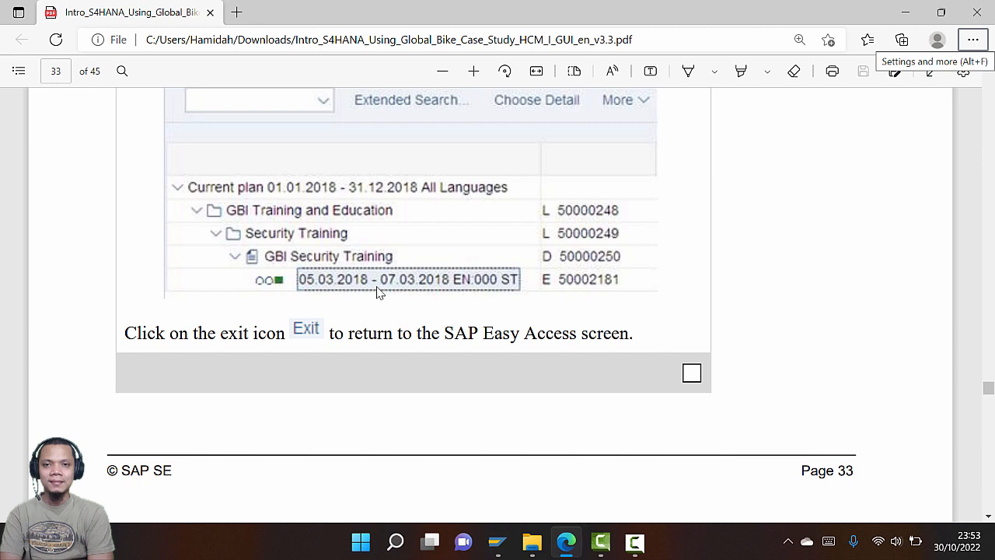
pyautogui.hotkey('alt', 'Tab')
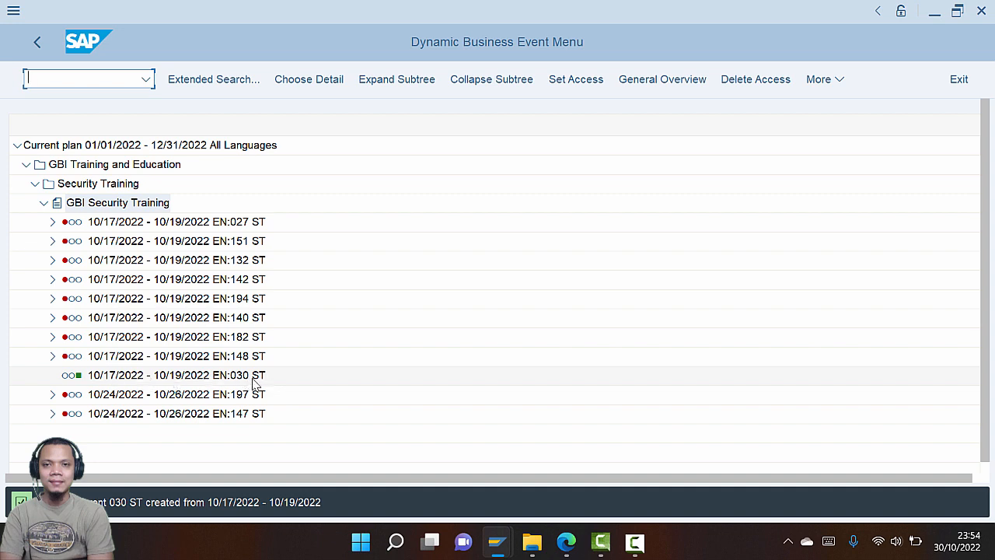
pyautogui.hotkey('alt', 'Tab')
pyautogui.scroll(-5, 257, 376)
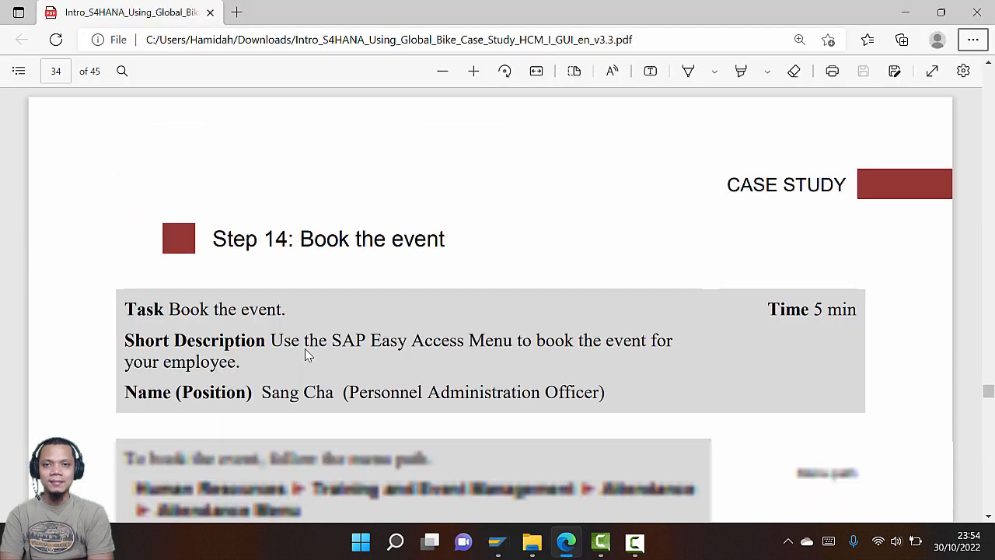
pyautogui.scroll(-2, 305, 348)
pyautogui.hotkey('alt', 'Tab')
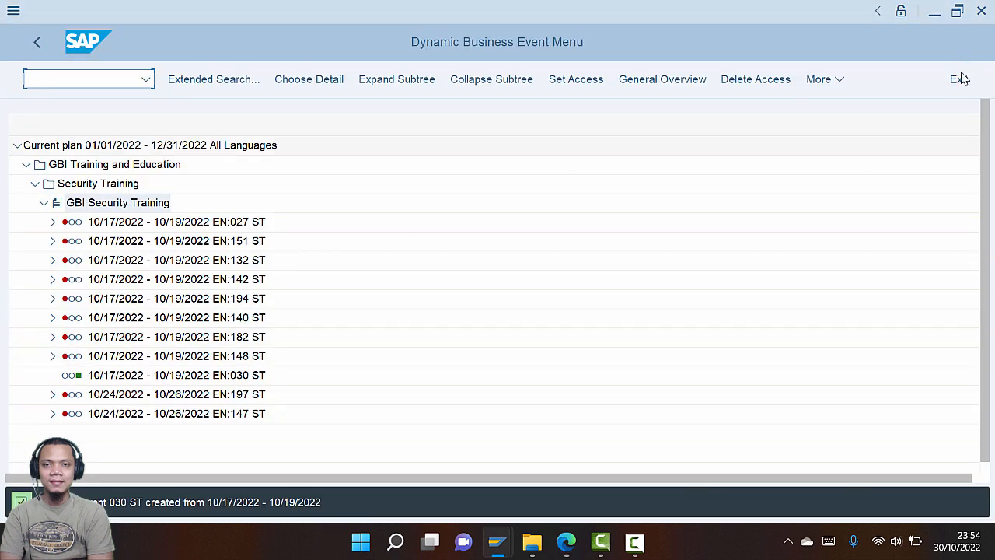
pyautogui.hotkey('alt', 'Tab')
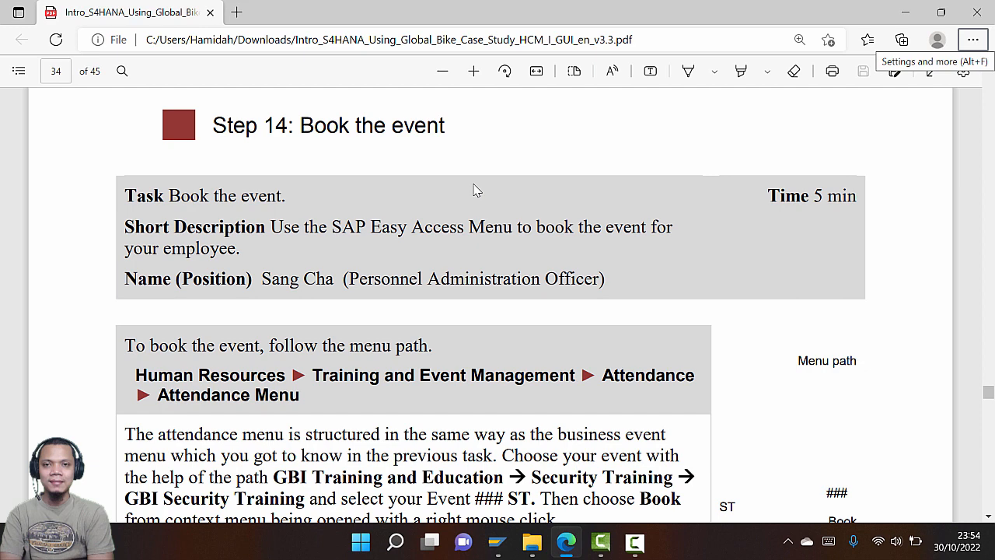
pyautogui.scroll(-3, 462, 234)
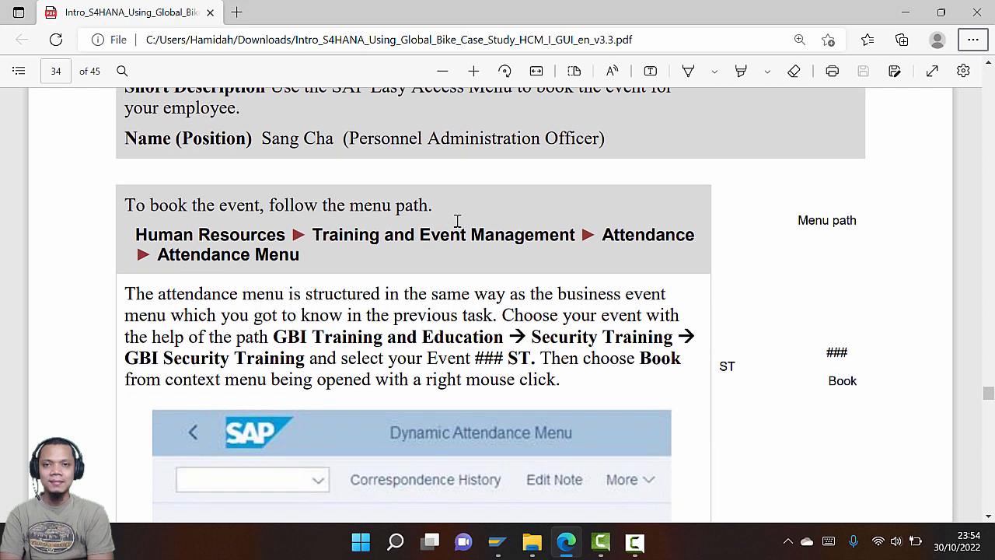
pyautogui.scroll(-2, 457, 220)
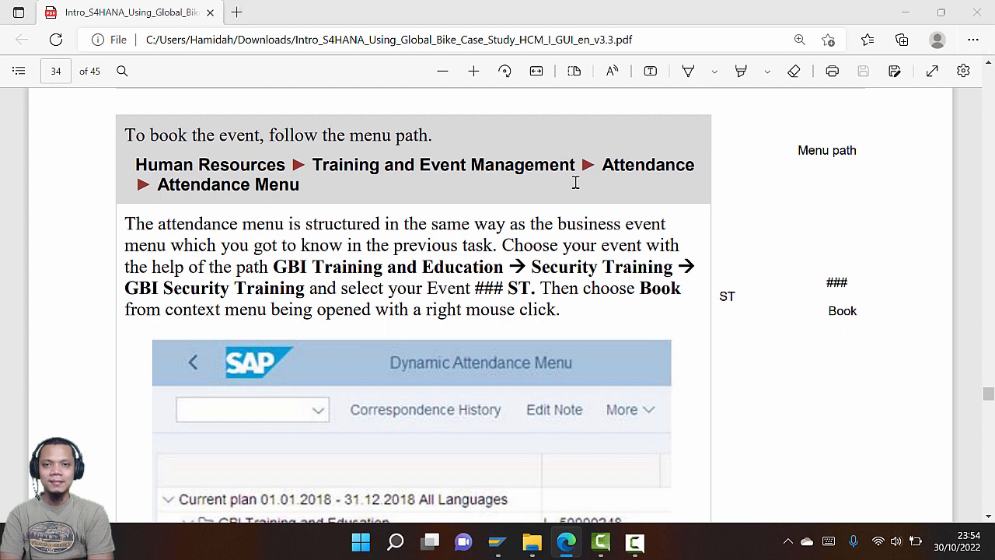
pyautogui.hotkey('alt', 'Tab')
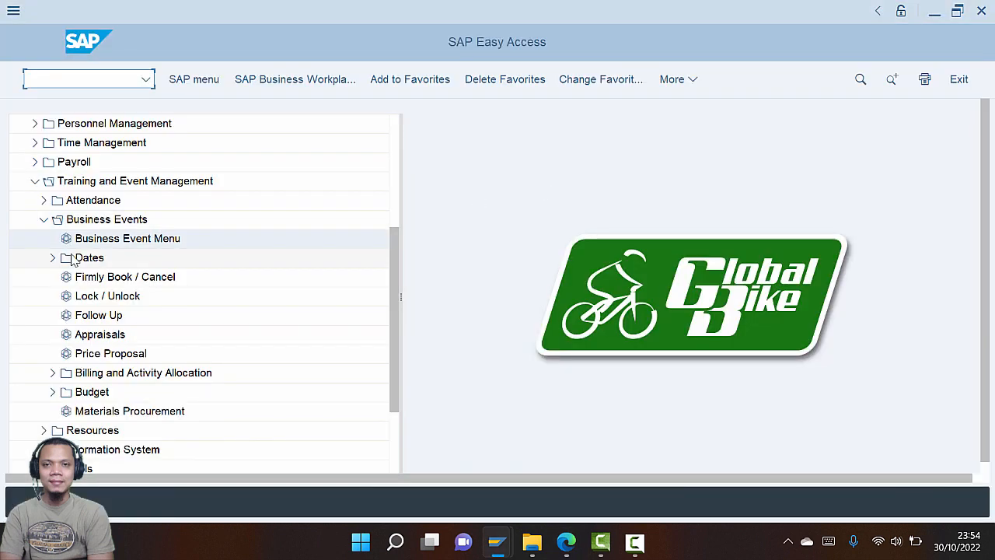
# Collapse Business Events and expand Attendance in the Easy Access tree
pyautogui.click(43, 219)
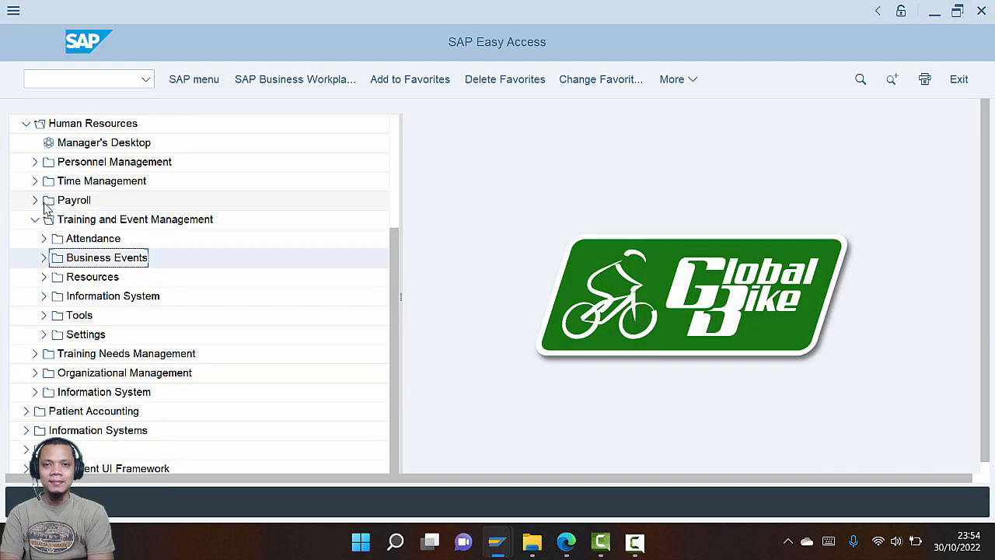
pyautogui.click(44, 238)
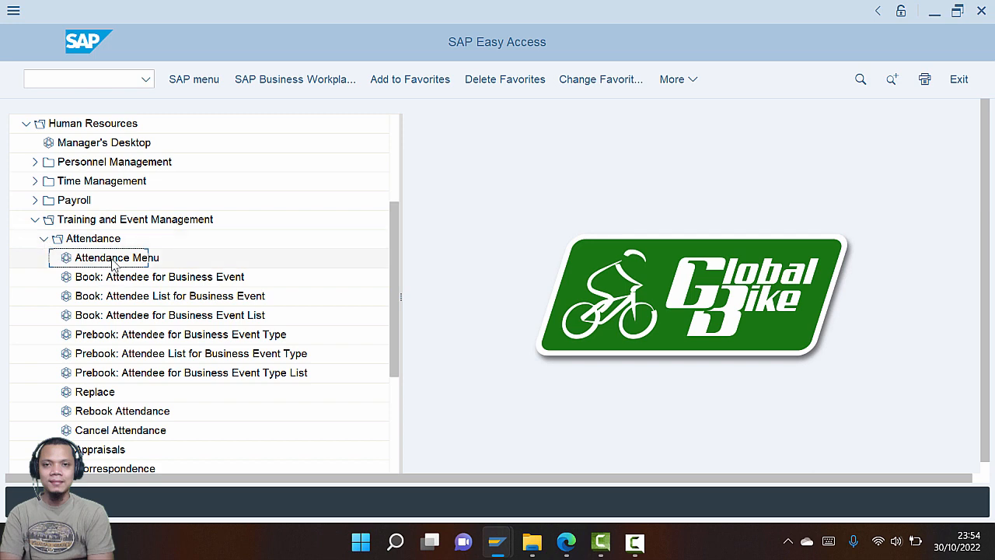
pyautogui.hotkey('alt', 'Tab')
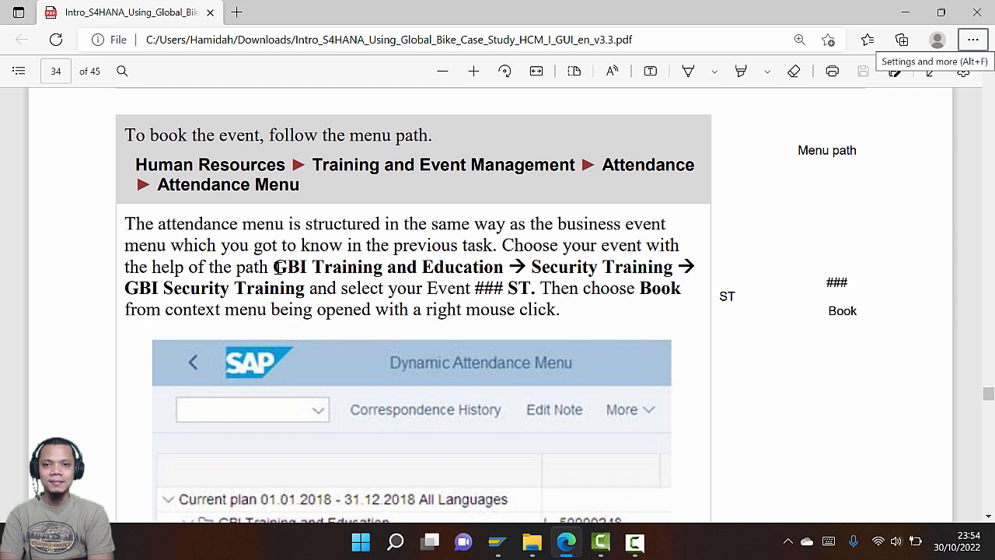
# Expand GBI Training and Education > Security Training > GBI Security Training to list its dated events
pyautogui.hotkey('alt', 'Tab')
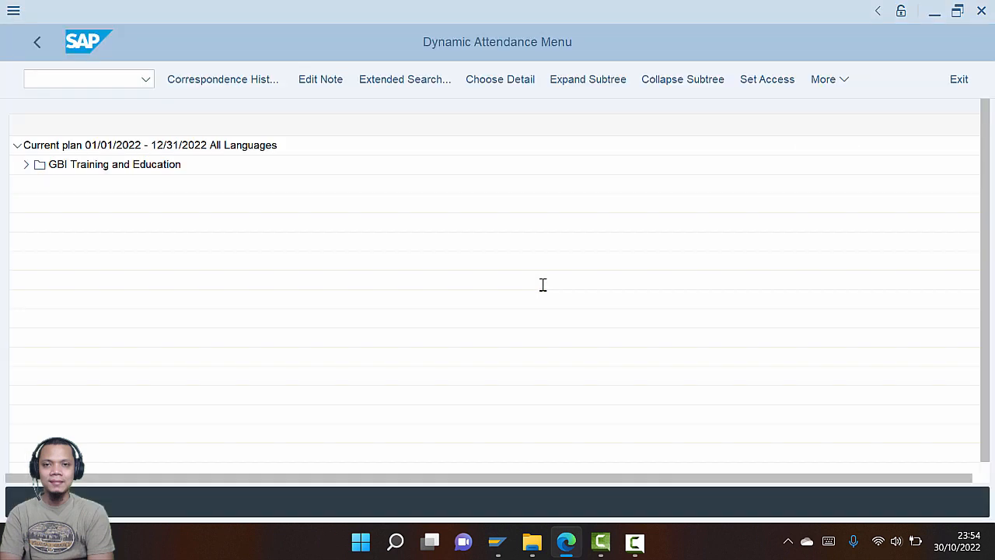
pyautogui.click(25, 166)
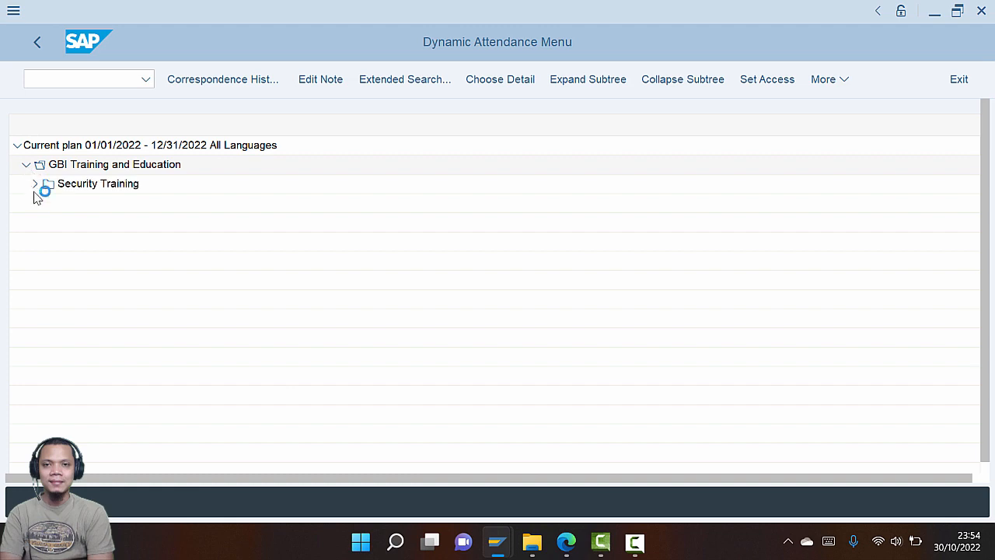
pyautogui.click(35, 184)
pyautogui.hotkey('alt', 'Tab')
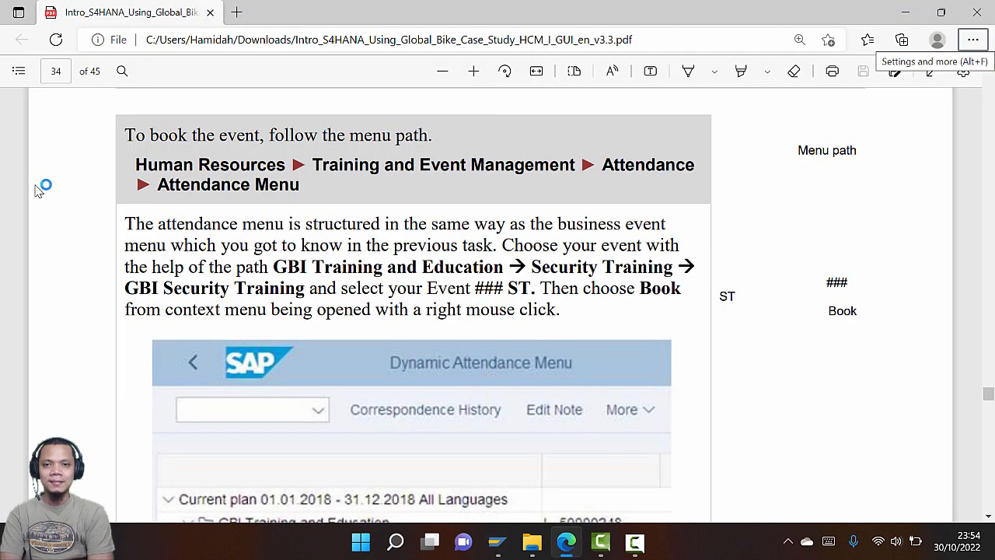
pyautogui.hotkey('alt', 'Tab')
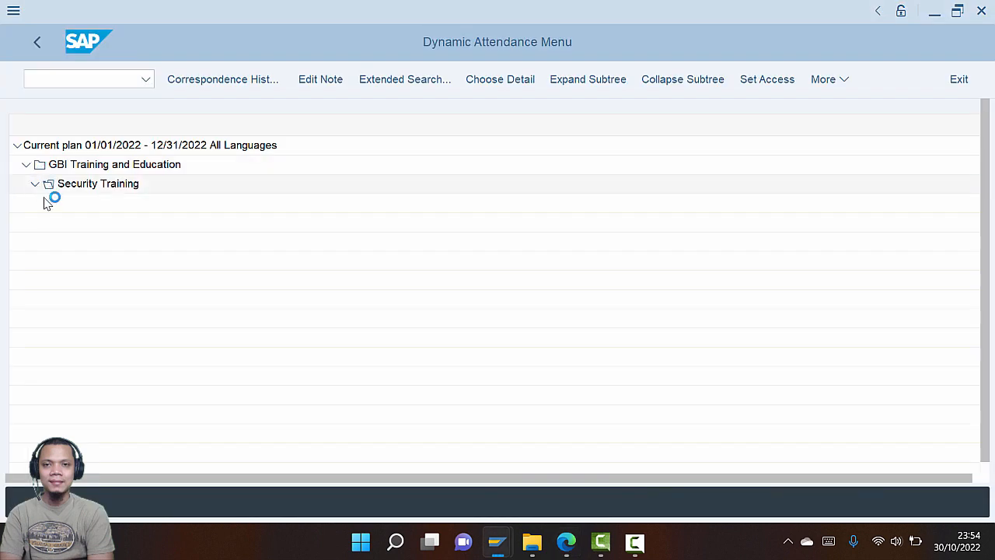
pyautogui.click(44, 203)
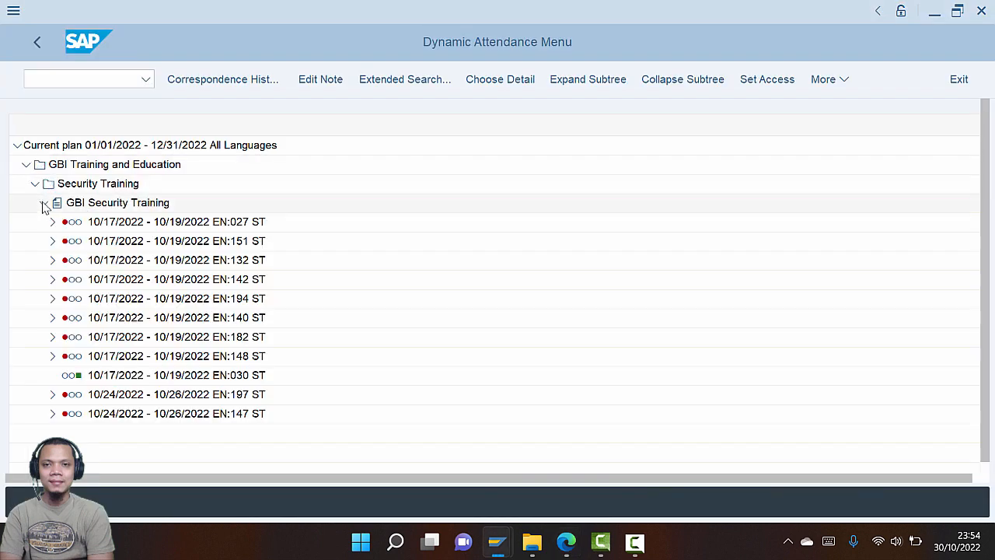
pyautogui.hotkey('alt', 'Tab')
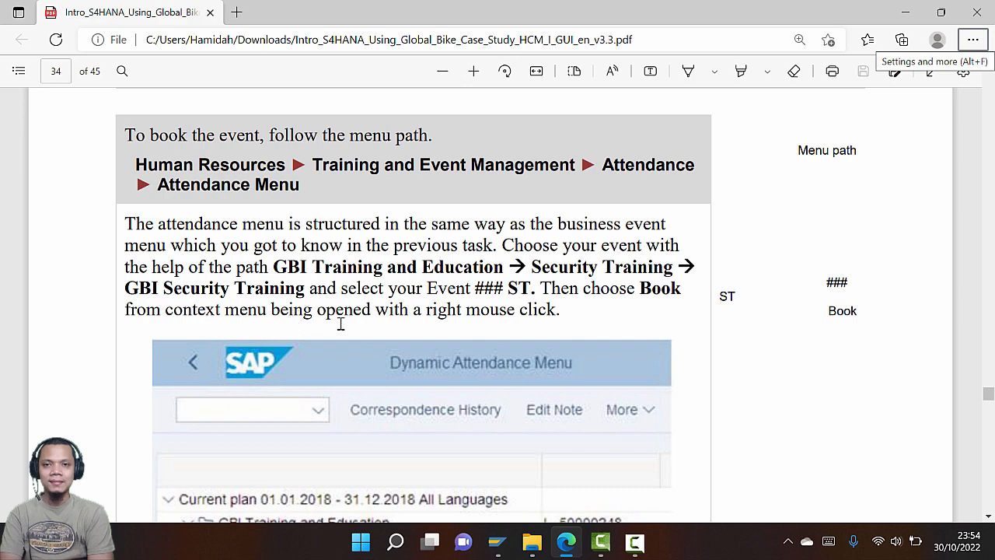
pyautogui.scroll(-4, 340, 325)
pyautogui.scroll(-1, 339, 325)
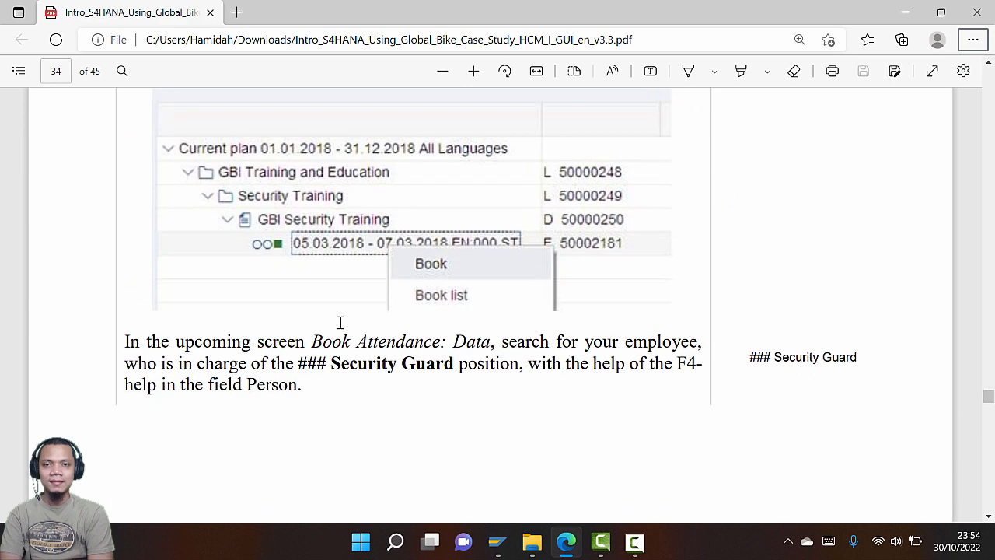
# Choose Book on the 10/17/2022 EN:030 ST event to open Book Attendance: Data
pyautogui.hotkey('alt', 'Tab')
pyautogui.rightClick(106, 381)
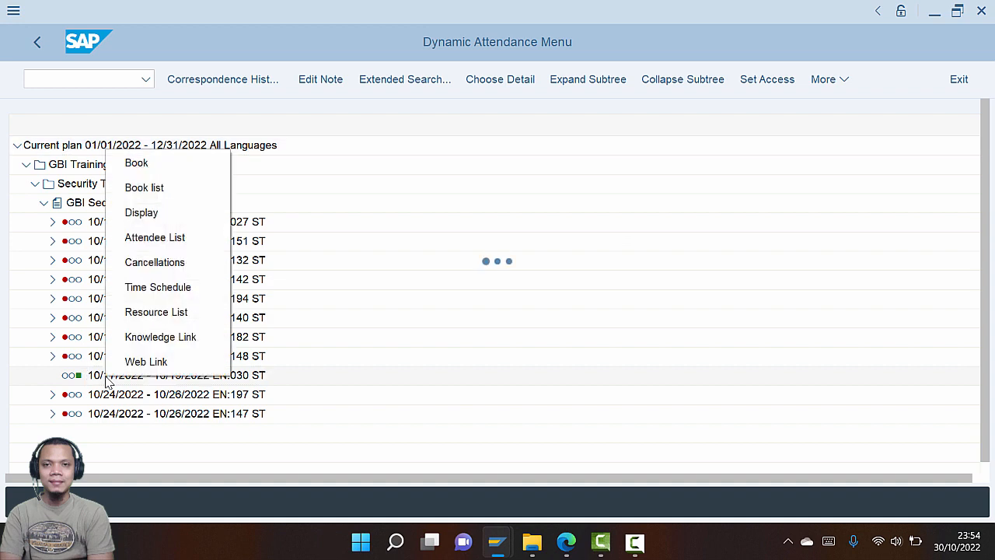
pyautogui.hotkey('alt', 'Tab')
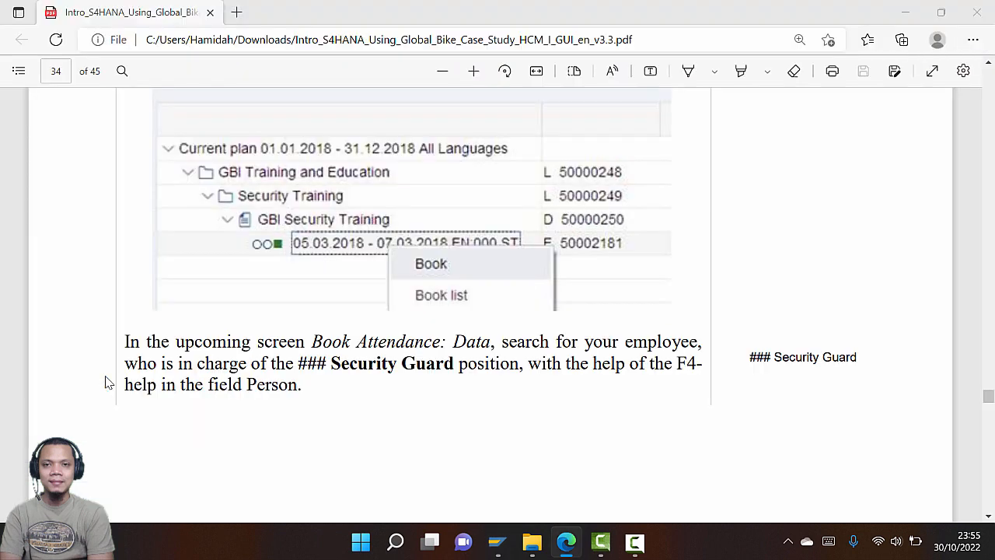
pyautogui.hotkey('alt', 'Tab')
pyautogui.rightClick(139, 293)
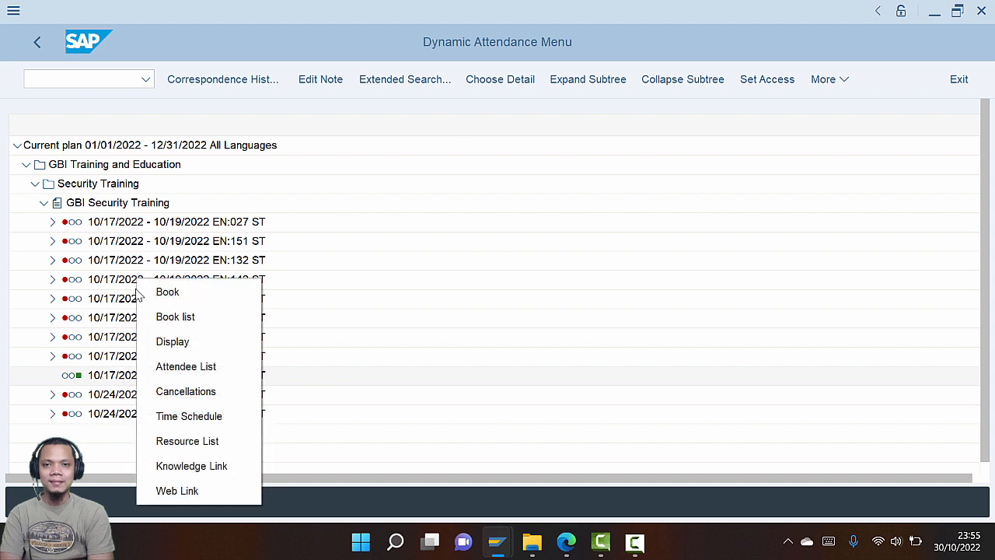
pyautogui.click(185, 299)
pyautogui.hotkey('alt', 'Tab')
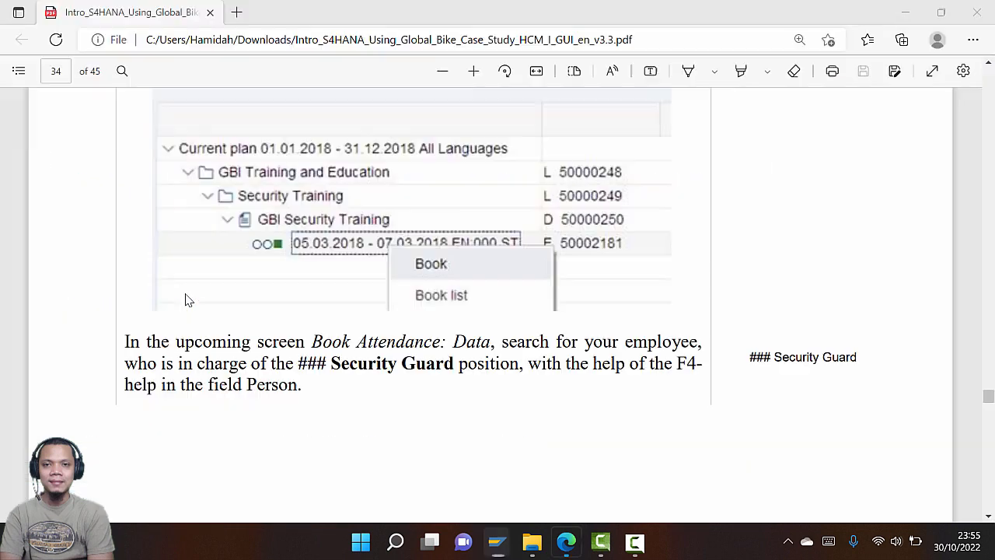
# Search the Person help by the employee's last and first name and pick the matching 030 Security employee
pyautogui.scroll(-1, 231, 321)
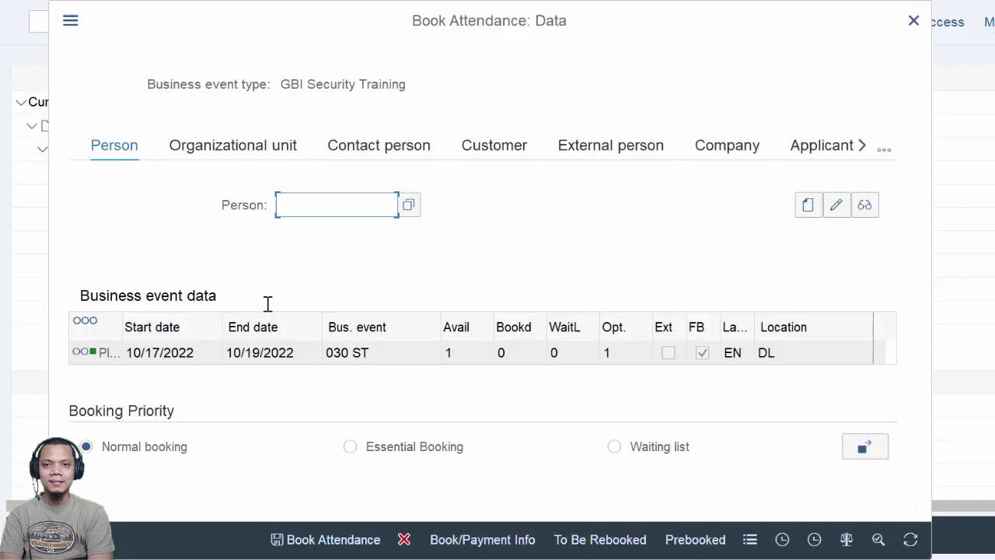
pyautogui.click(405, 206)
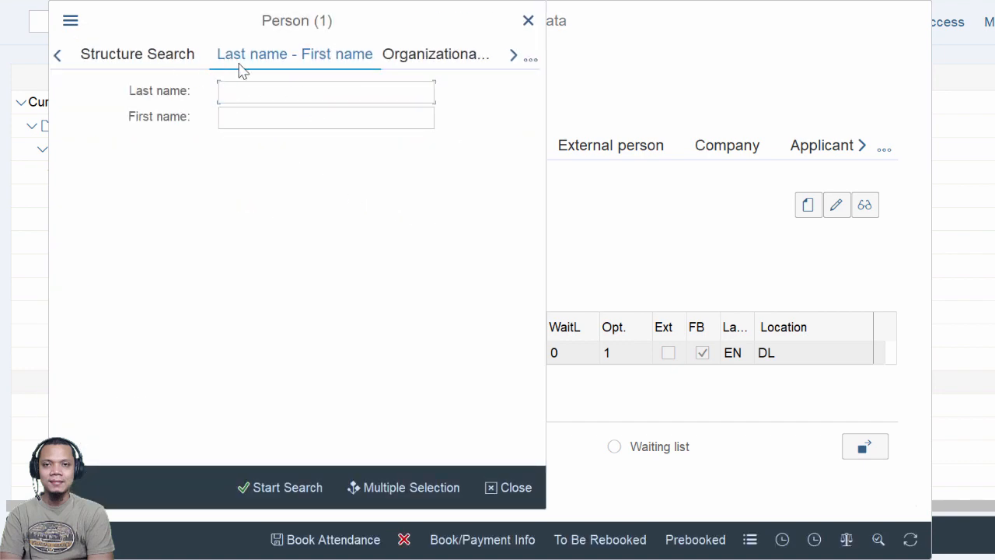
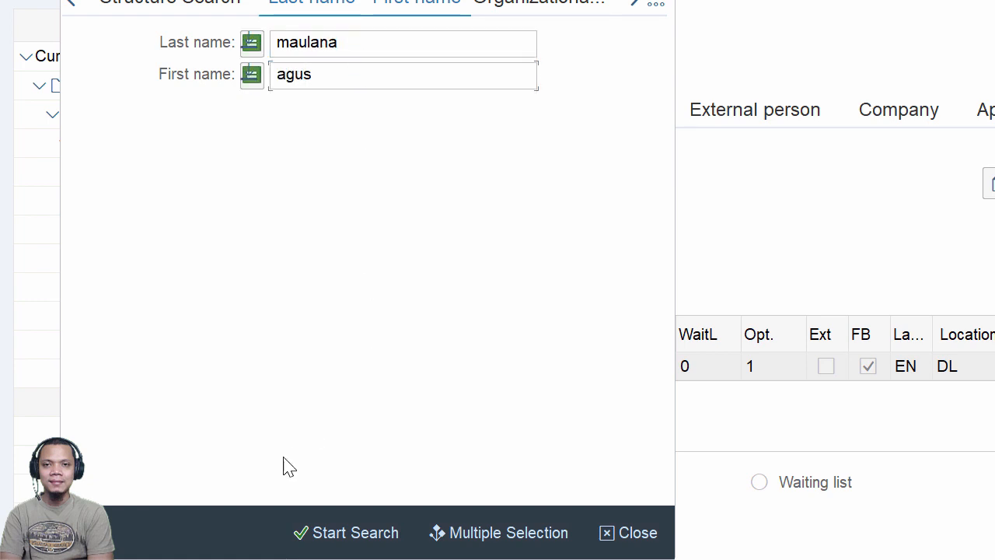
pyautogui.click(350, 533)
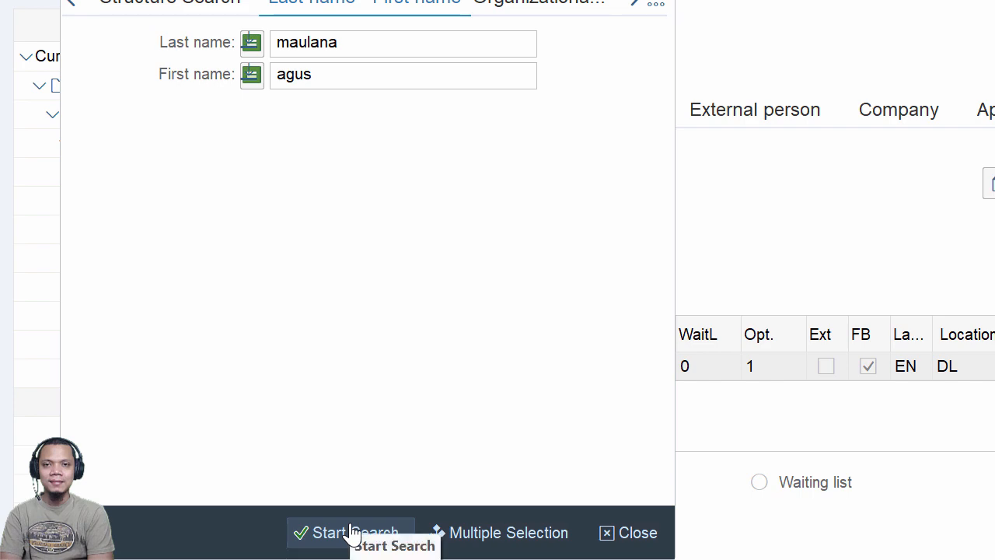
pyautogui.click(352, 532)
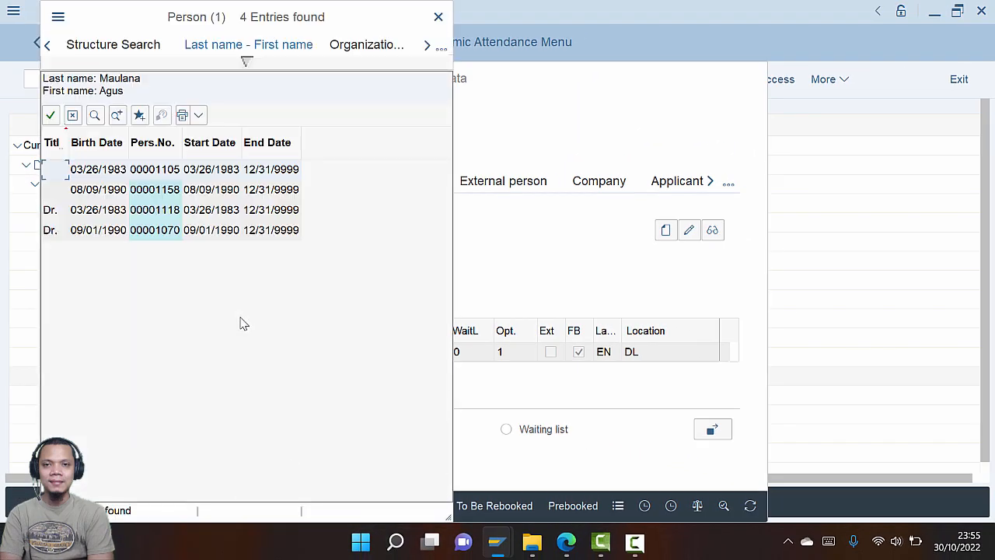
pyautogui.doubleClick(161, 193)
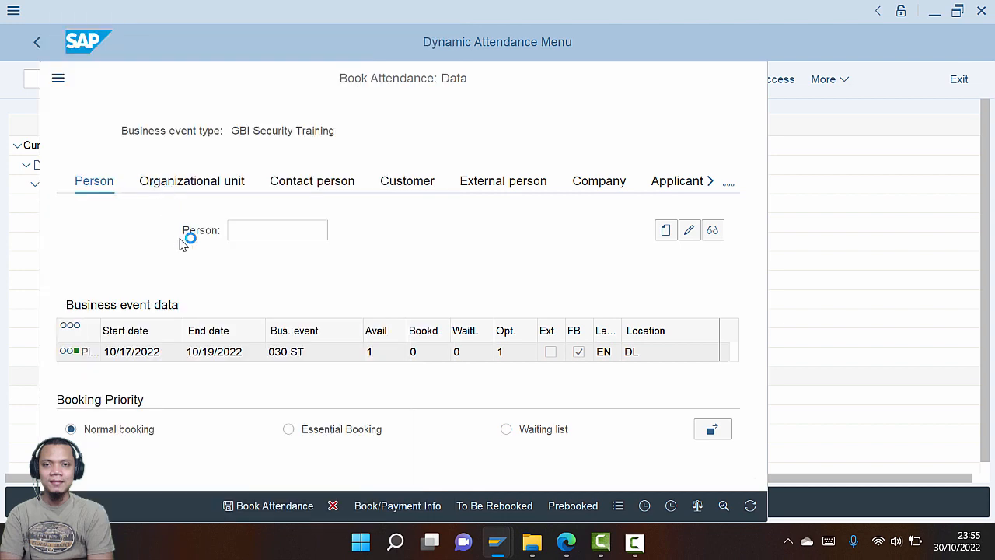
pyautogui.hotkey('alt', 'Tab')
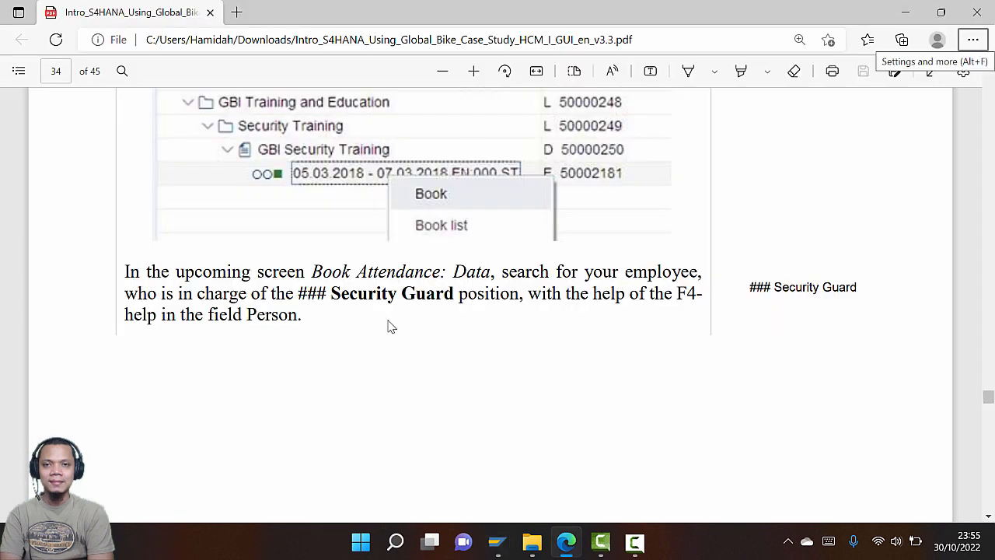
pyautogui.scroll(-10, 392, 327)
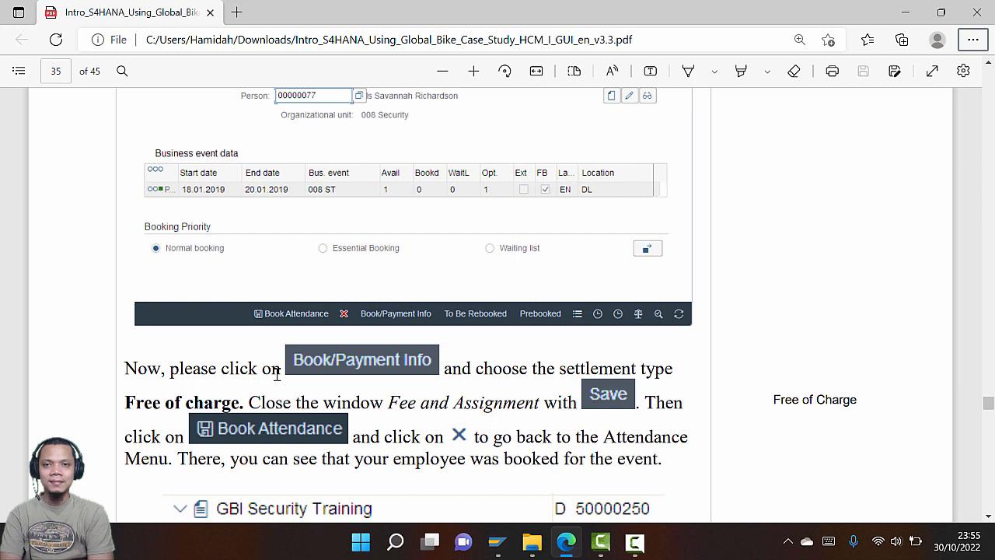
pyautogui.hotkey('alt', 'Tab')
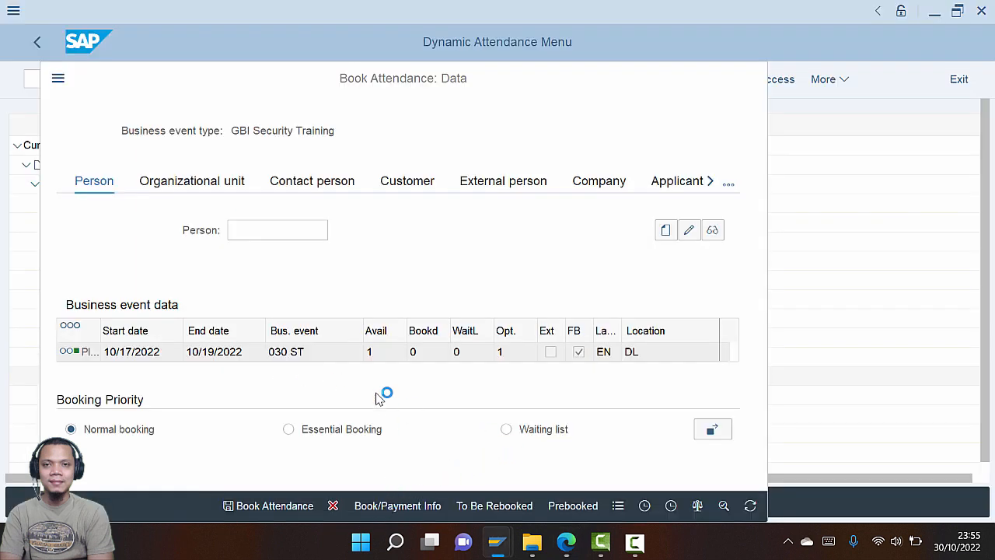
pyautogui.hotkey('alt', 'Tab')
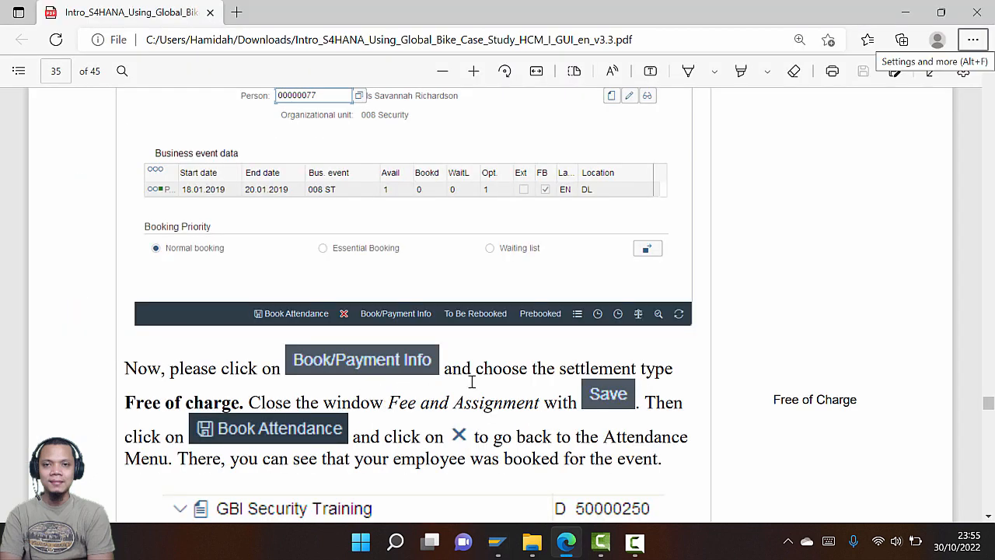
pyautogui.hotkey('alt', 'Tab')
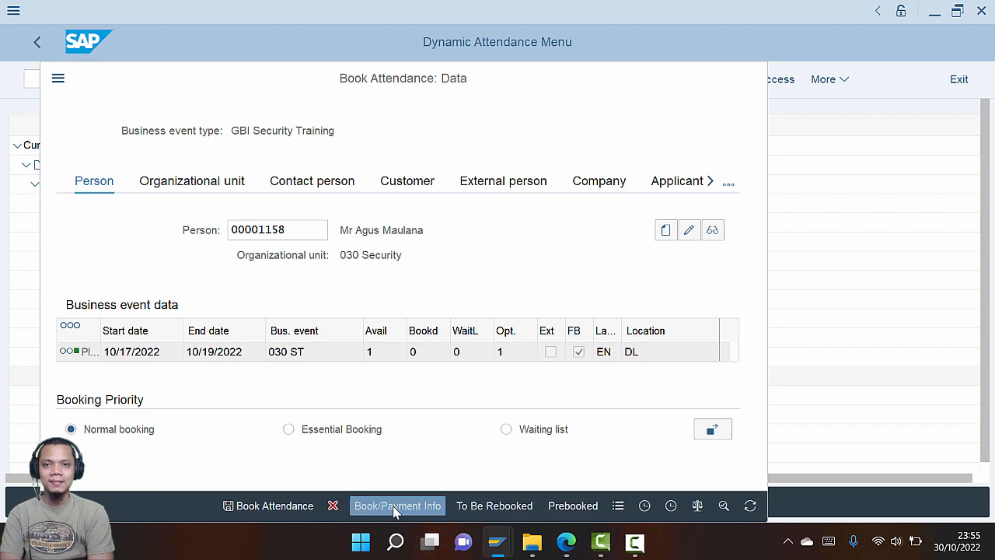
# Set the booking's settlement type to Free of charge and book the employee onto 030 ST
pyautogui.click(395, 507)
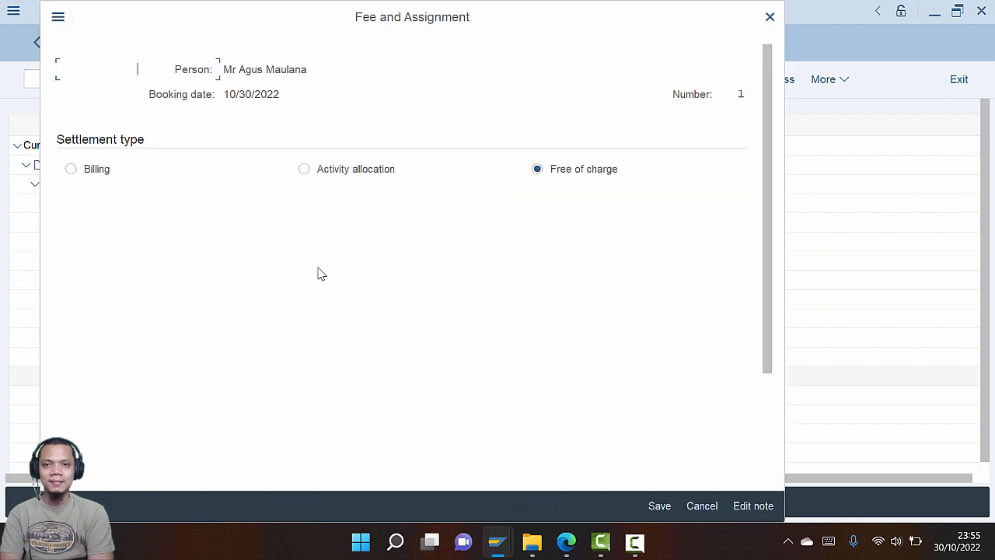
pyautogui.click(537, 169)
pyautogui.hotkey('alt', 'Tab')
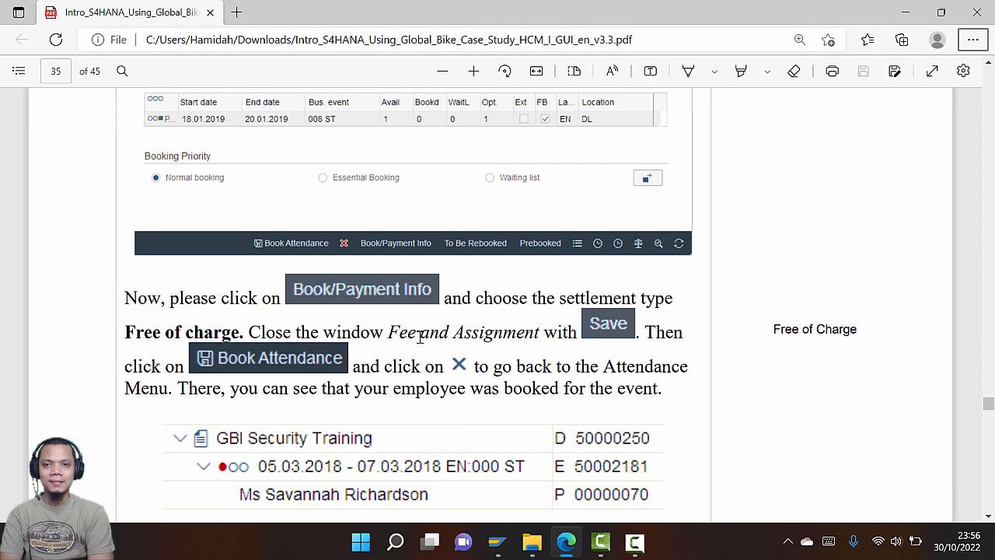
pyautogui.hotkey('alt', 'Tab')
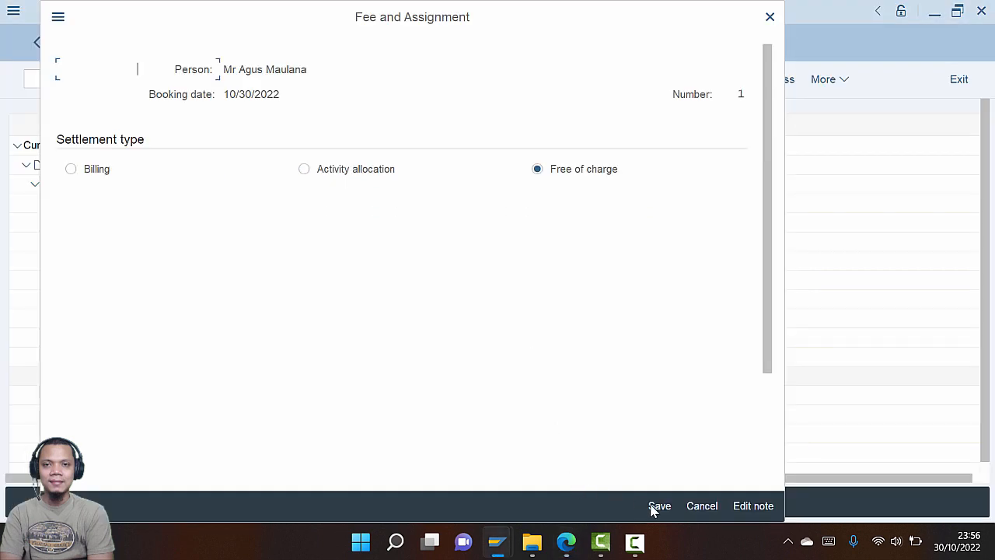
pyautogui.click(653, 506)
pyautogui.hotkey('alt', 'Tab')
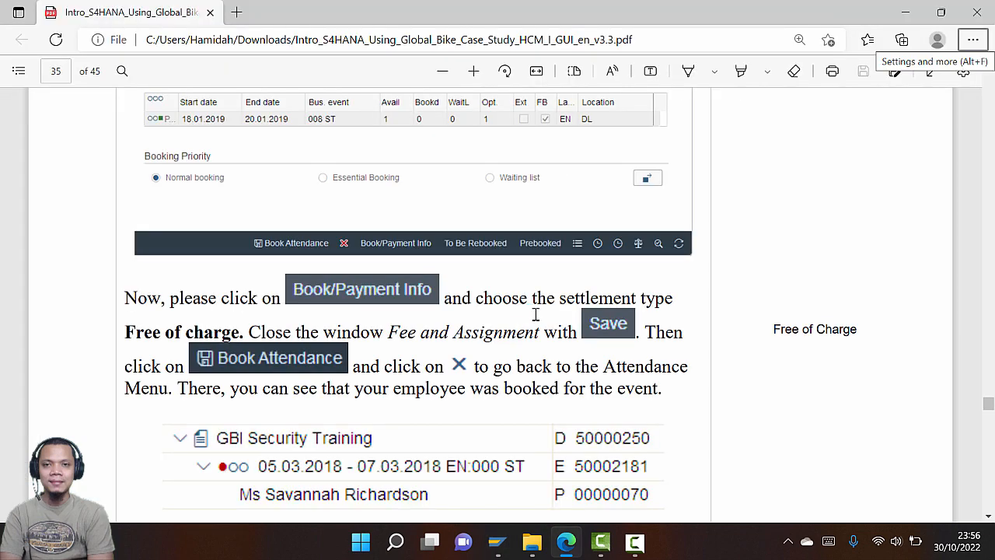
pyautogui.hotkey('alt', 'Tab')
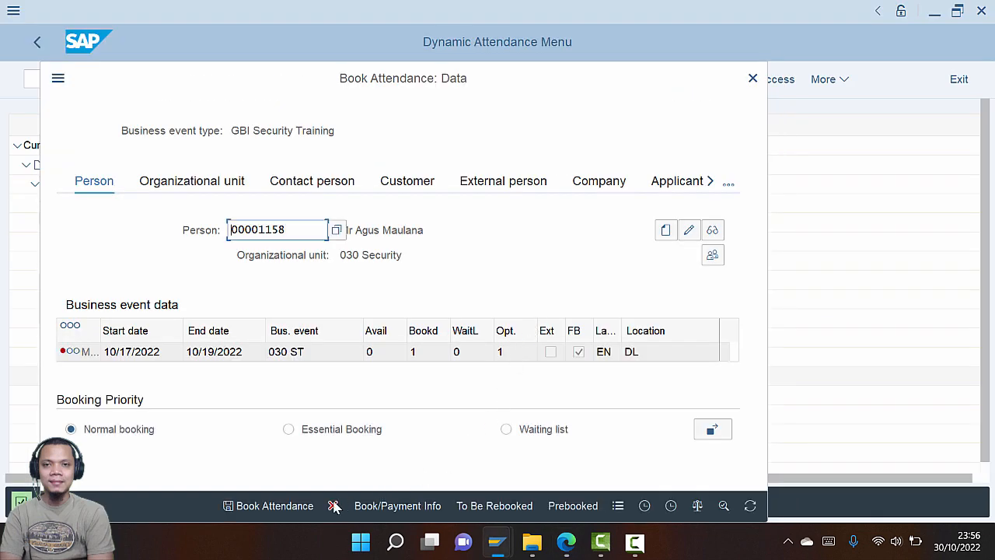
pyautogui.click(307, 506)
# Expand the 10/17/2022 EN:030 event in the Dynamic Attendance Menu to show the booked employee
pyautogui.hotkey('alt', 'Tab')
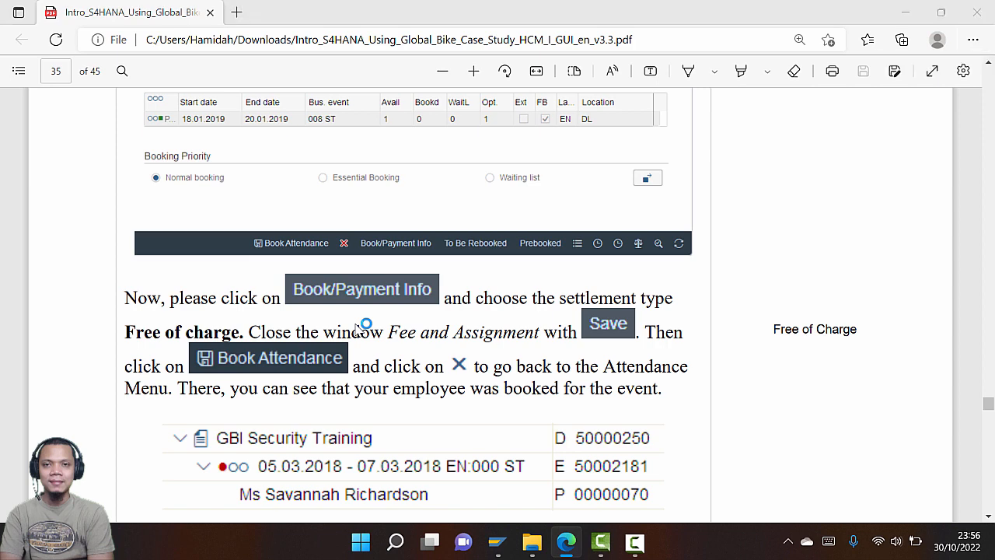
pyautogui.hotkey('alt', 'Tab')
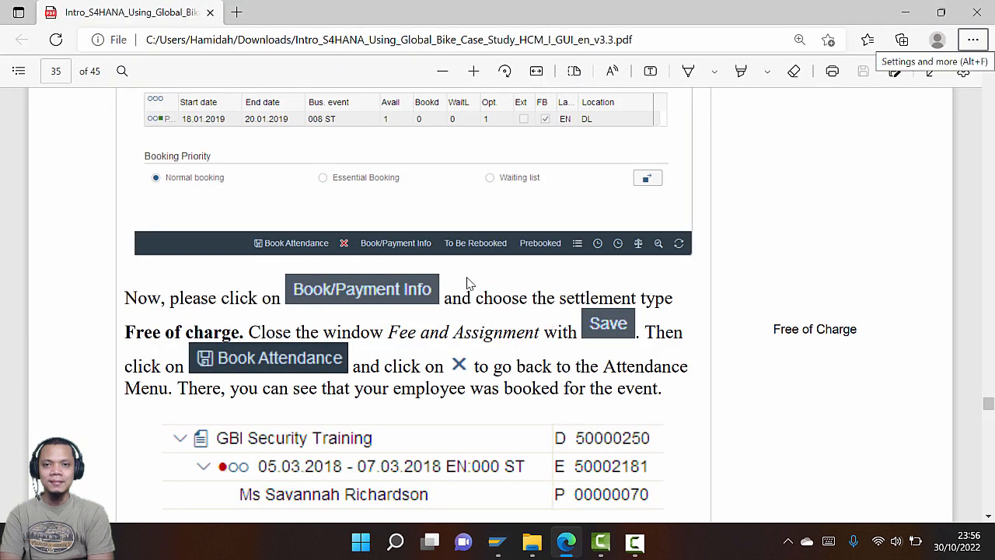
pyautogui.scroll(-1, 442, 338)
pyautogui.scroll(-1, 439, 346)
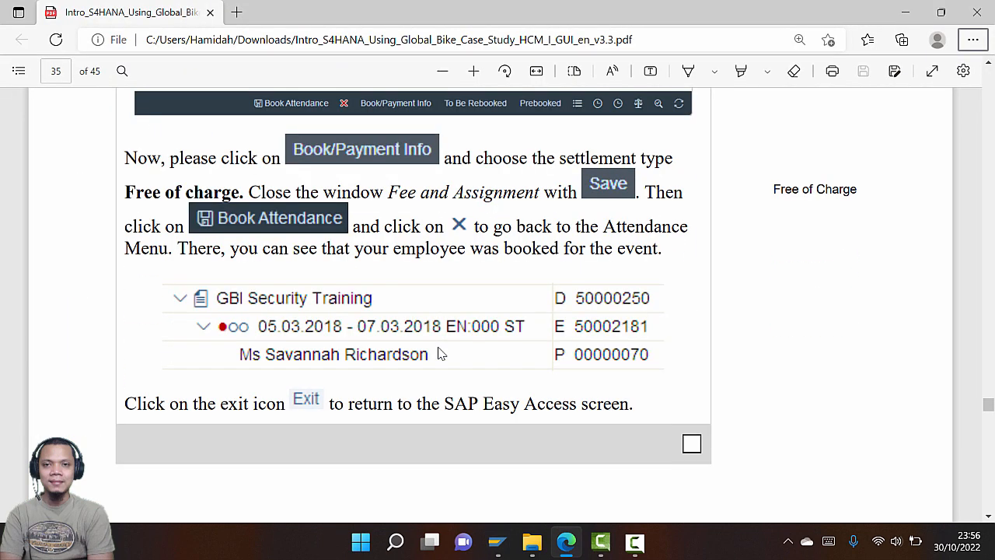
pyautogui.hotkey('alt', 'Tab')
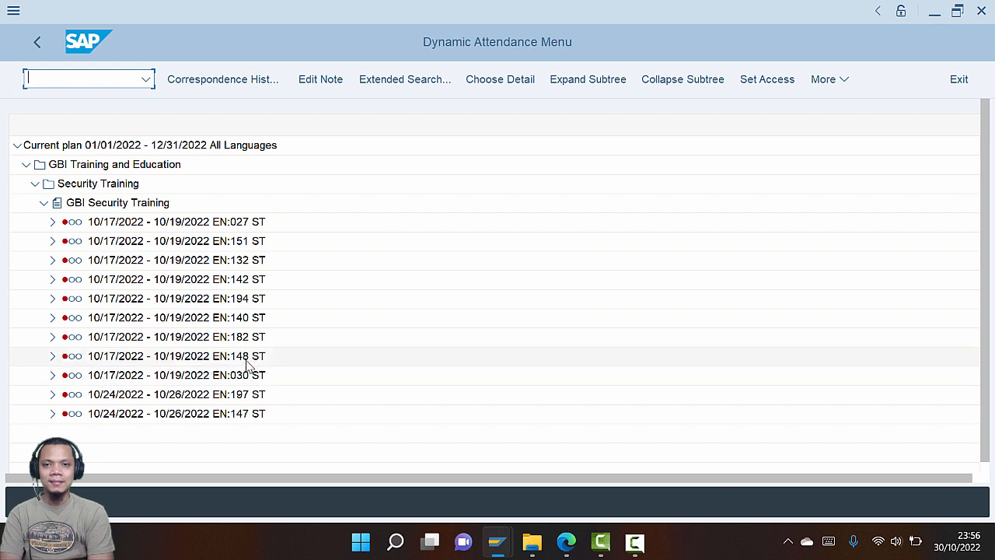
pyautogui.click(52, 375)
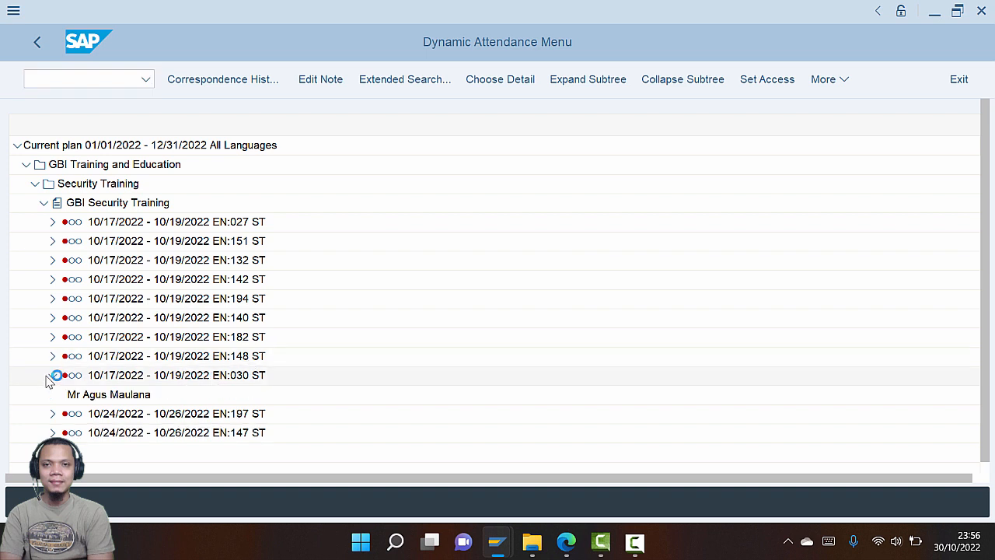
pyautogui.click(52, 355)
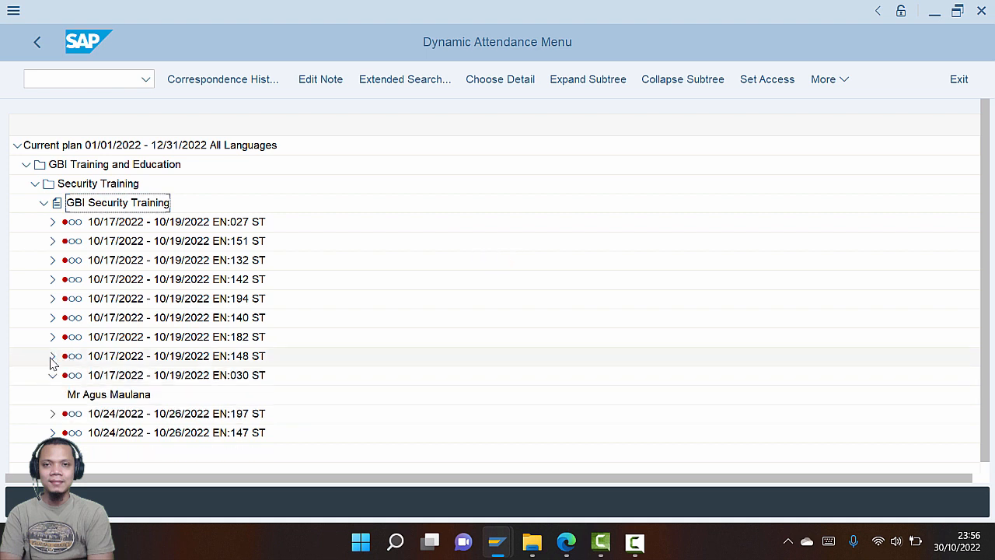
pyautogui.hotkey('alt', 'Tab')
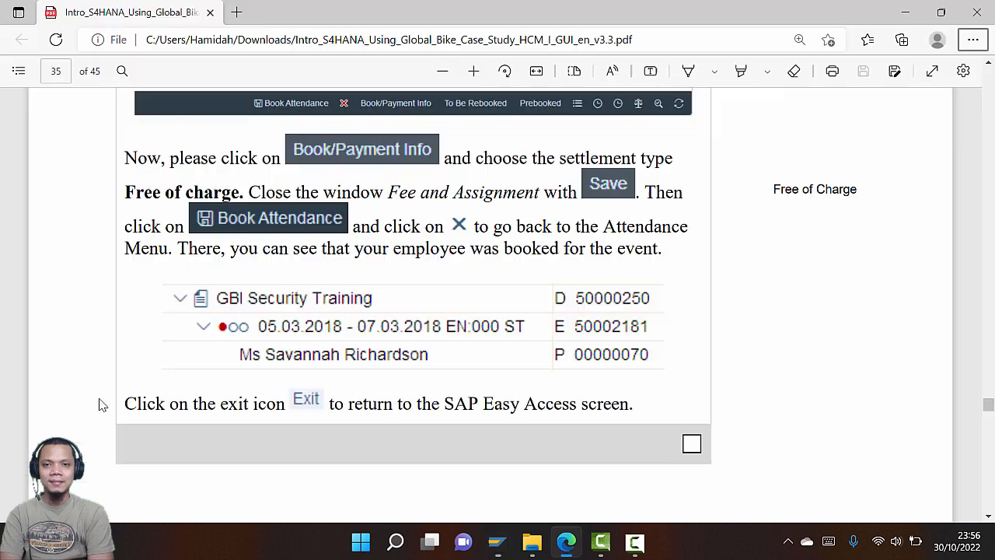
pyautogui.scroll(-5, 315, 359)
pyautogui.scroll(-4, 315, 359)
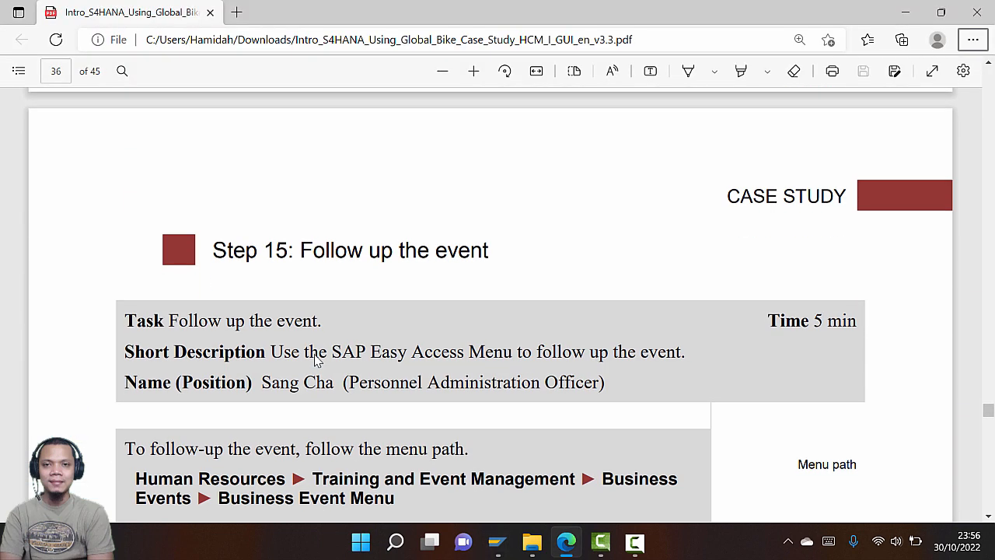
pyautogui.hotkey('alt', 'Tab')
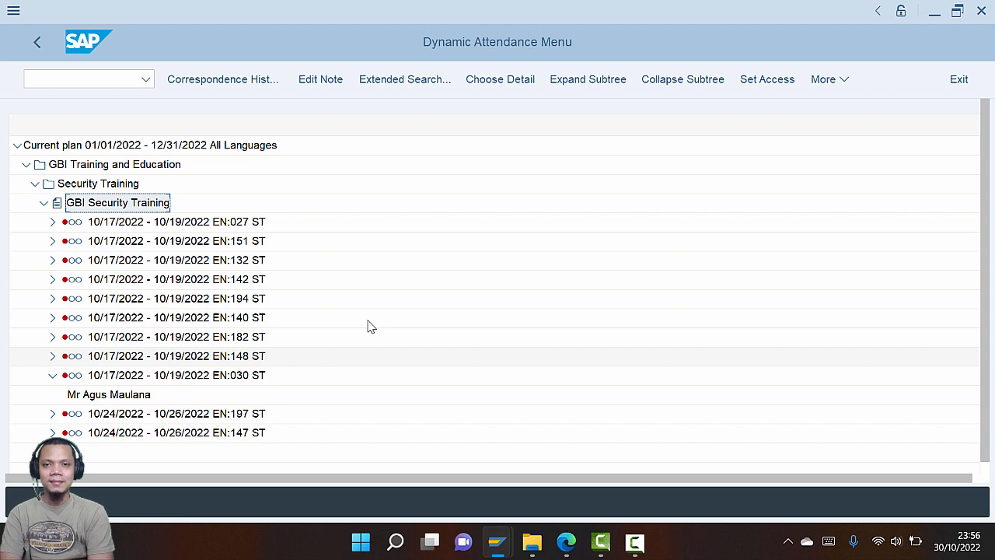
# Exit the Dynamic Attendance Menu back to SAP Easy Access
pyautogui.click(959, 79)
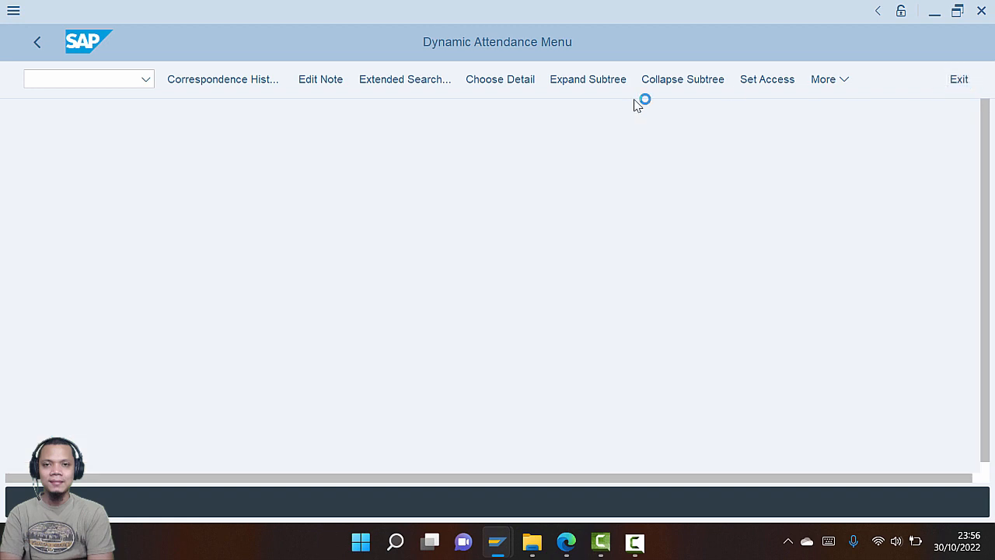
pyautogui.hotkey('alt', 'Tab')
pyautogui.scroll(-1, 523, 219)
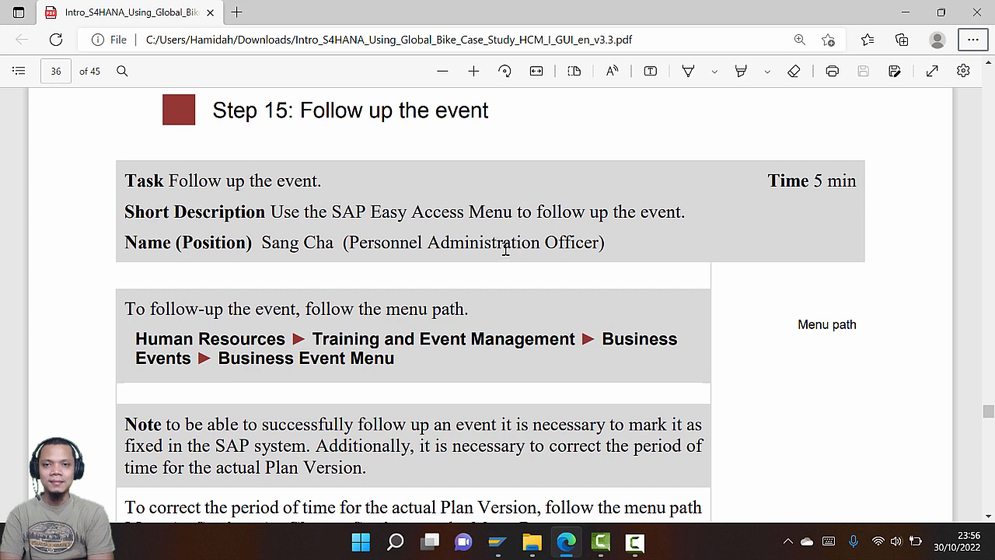
pyautogui.scroll(-1, 504, 251)
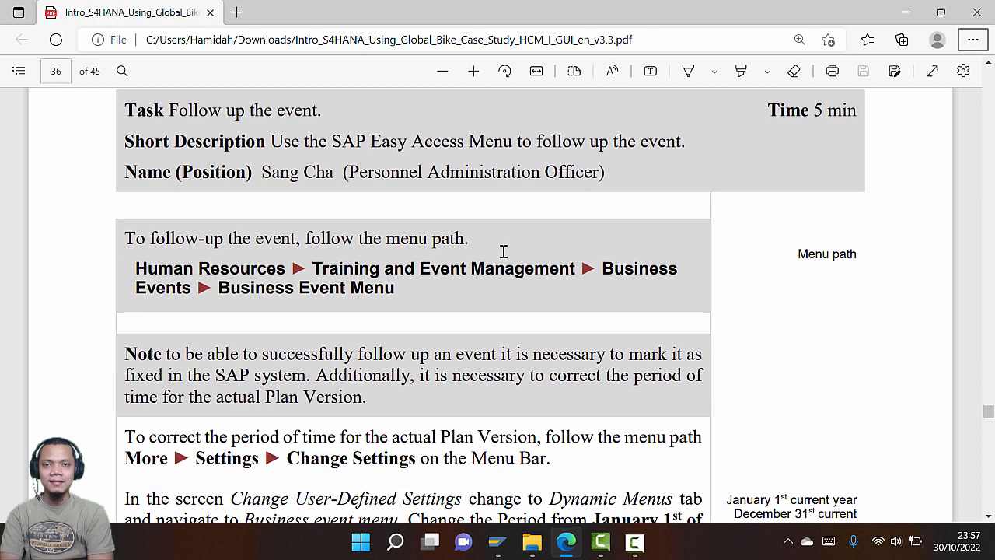
# Collapse Attendance, expand Business Events and select Business Event Menu
pyautogui.hotkey('alt', 'Tab')
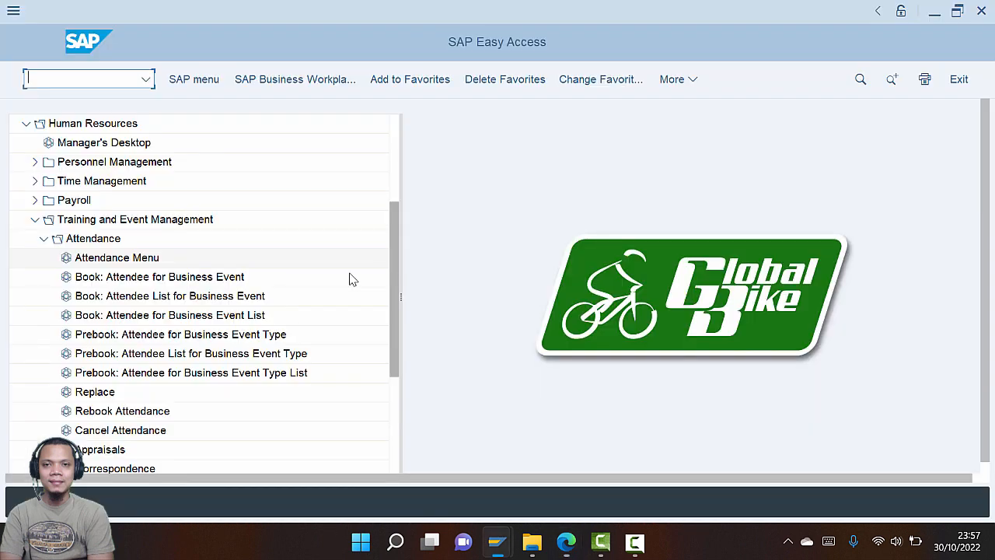
pyautogui.click(44, 238)
pyautogui.hotkey('alt', 'Tab')
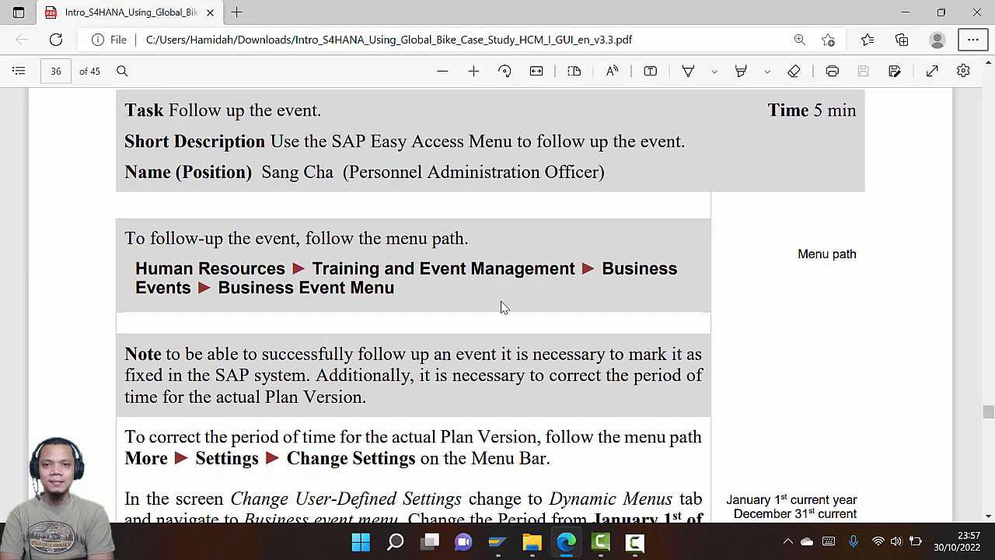
pyautogui.hotkey('alt', 'Tab')
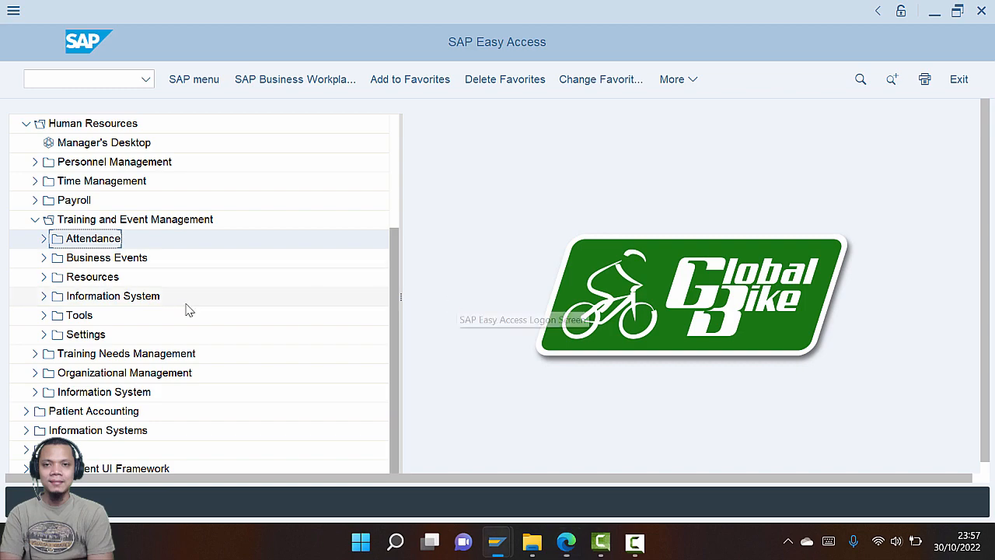
pyautogui.click(44, 258)
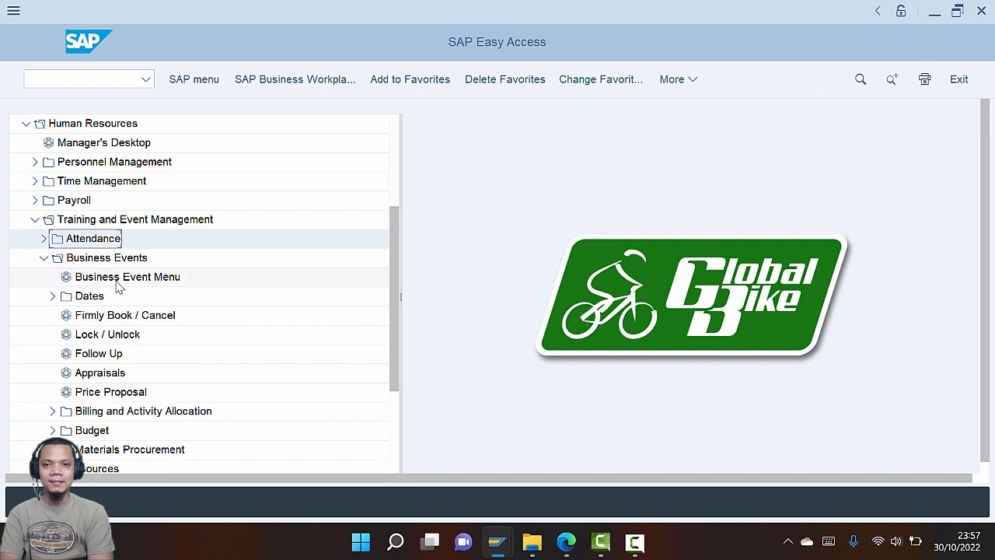
pyautogui.click(118, 278)
pyautogui.hotkey('alt', 'Tab')
pyautogui.scroll(-3, 379, 317)
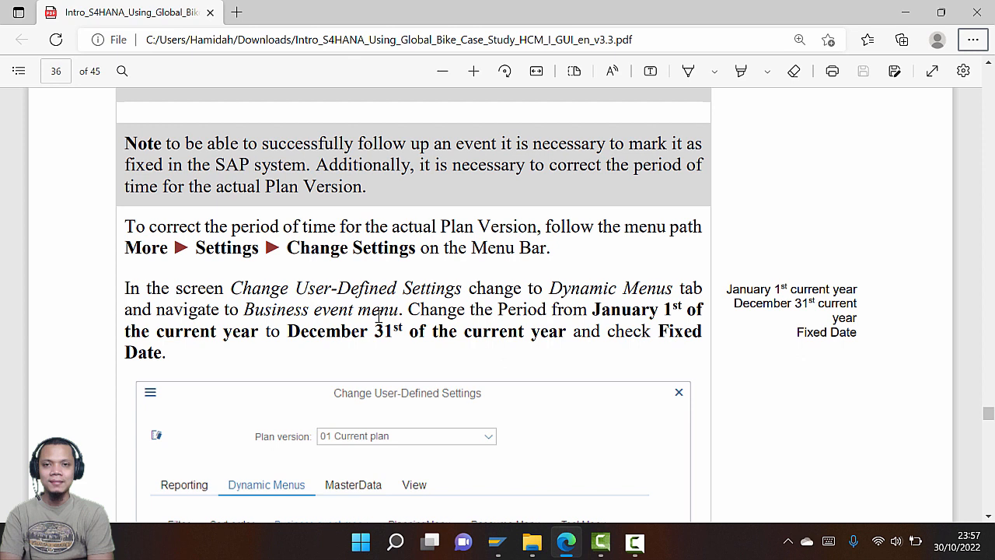
pyautogui.hotkey('alt', 'Tab')
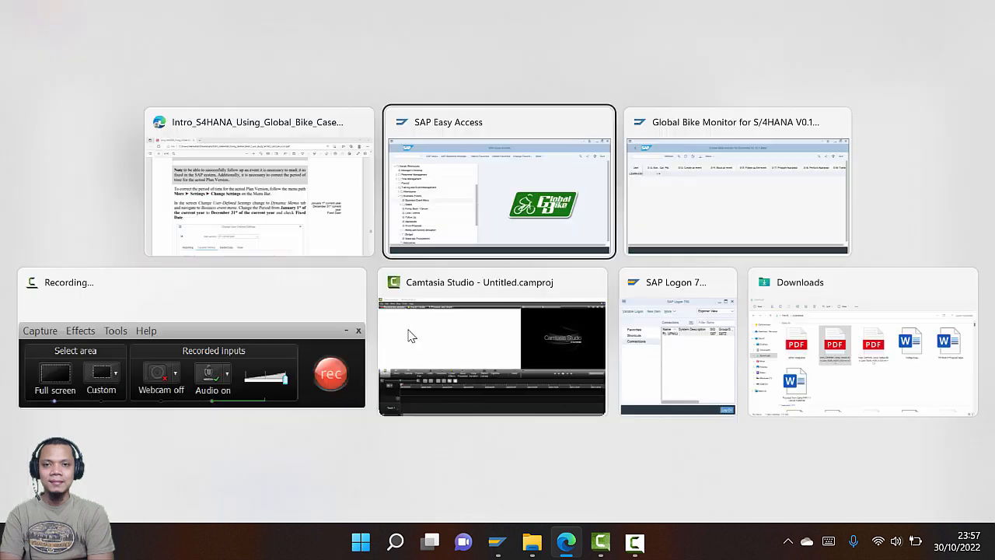
# Open More > Settings > Change Settings to view the 01/01/2022–12/31/2022 menu period
pyautogui.hotkey('alt', 'Tab')
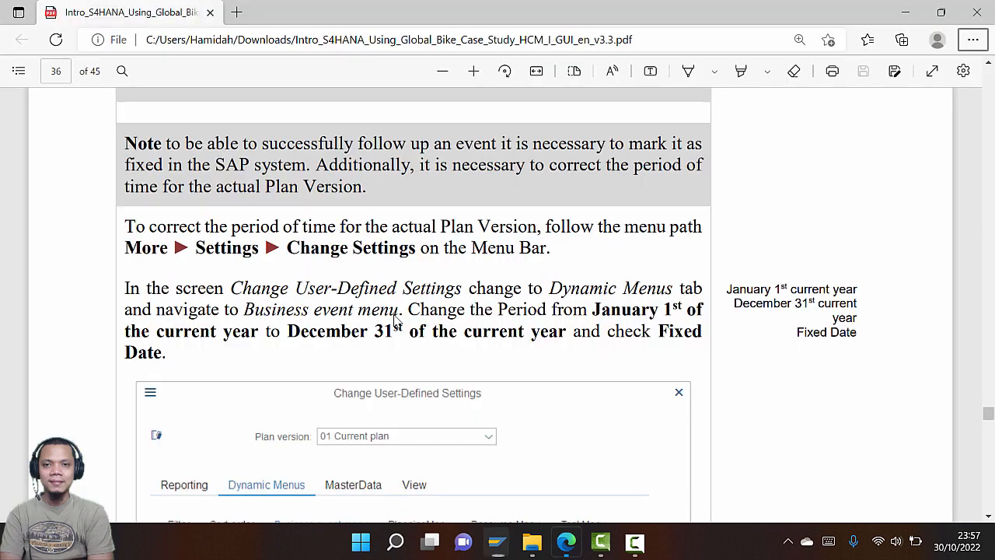
pyautogui.scroll(-3, 397, 311)
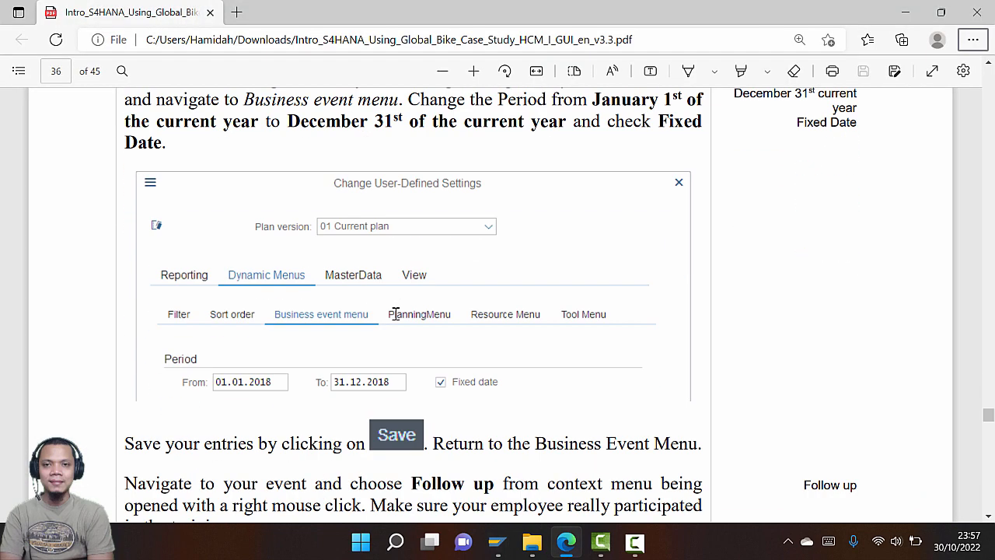
pyautogui.scroll(3, 395, 314)
pyautogui.hotkey('alt', 'Tab')
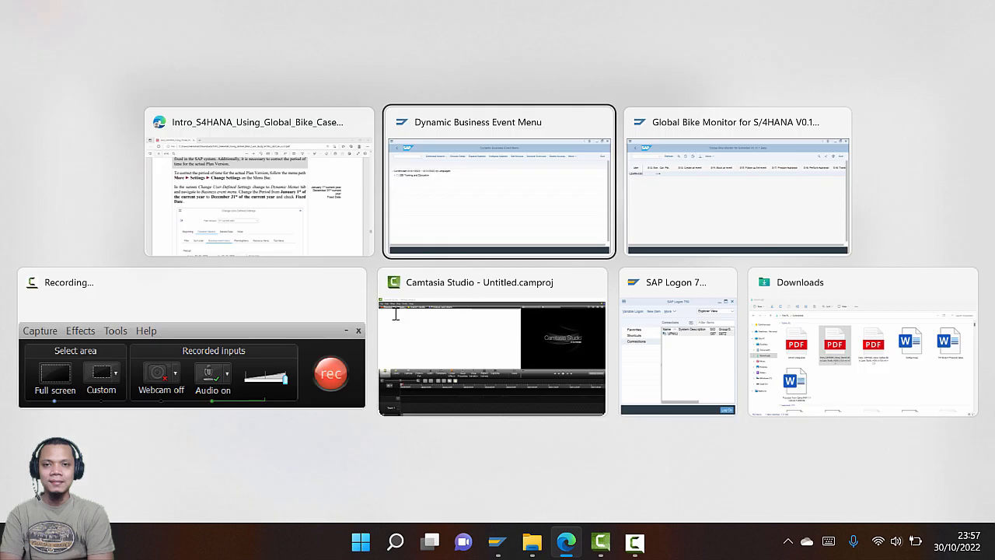
pyautogui.hotkey('alt', 'Tab')
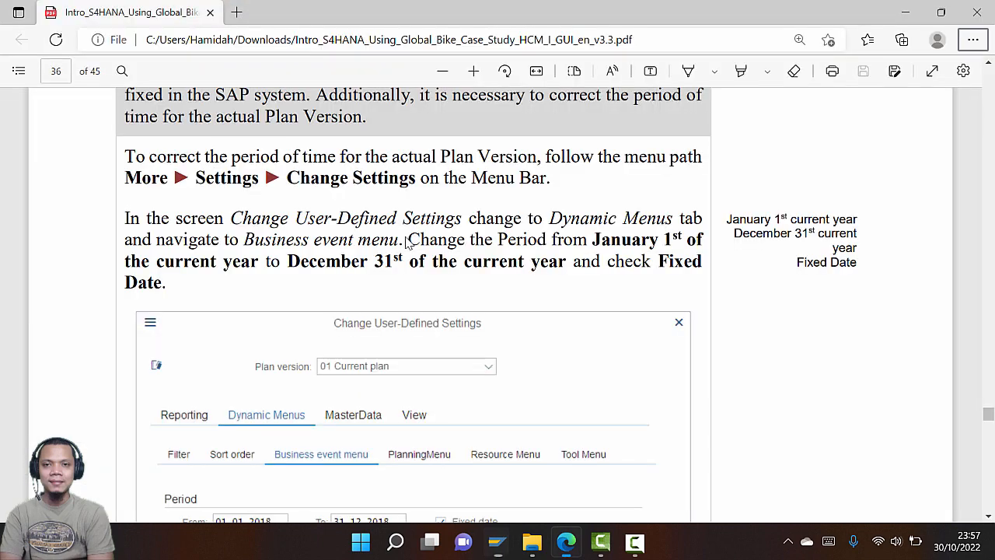
pyautogui.scroll(1, 414, 245)
pyautogui.hotkey('alt', 'Tab')
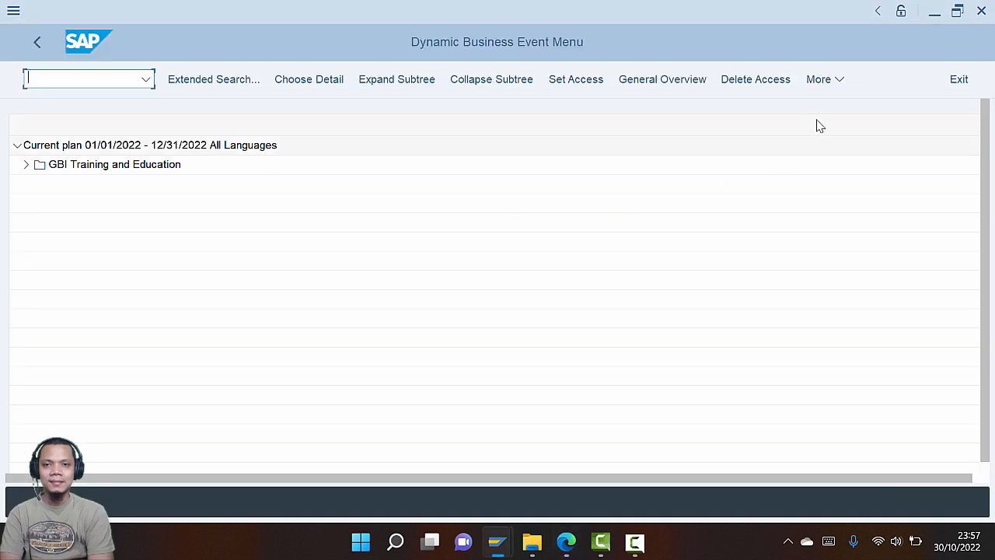
pyautogui.click(821, 81)
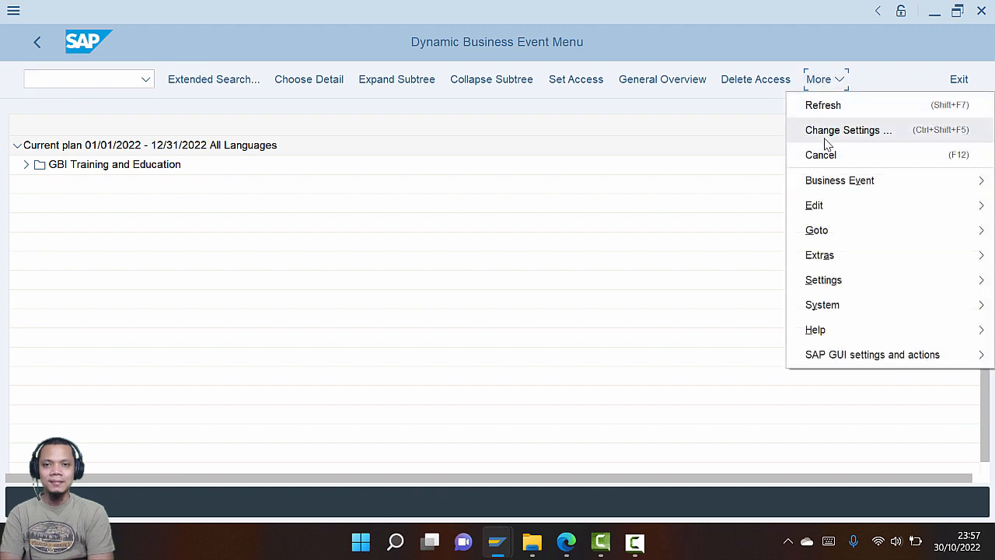
pyautogui.moveTo(809, 283)
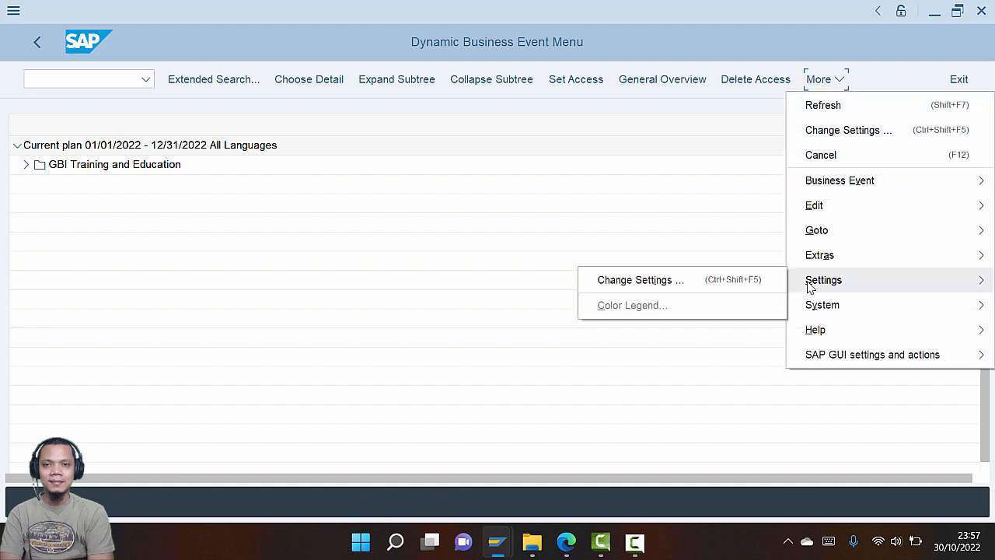
pyautogui.click(710, 286)
pyautogui.hotkey('alt', 'Tab')
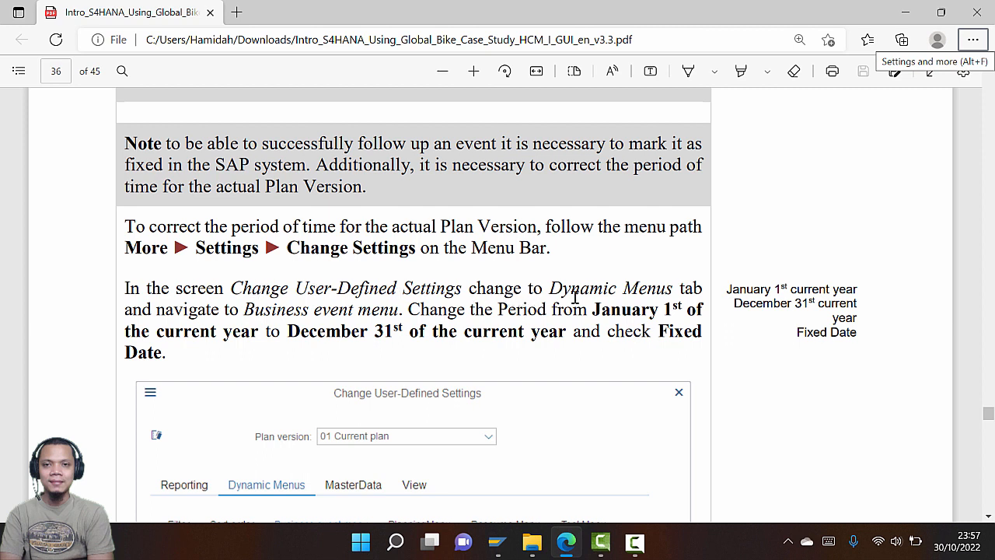
pyautogui.hotkey('alt', 'Tab')
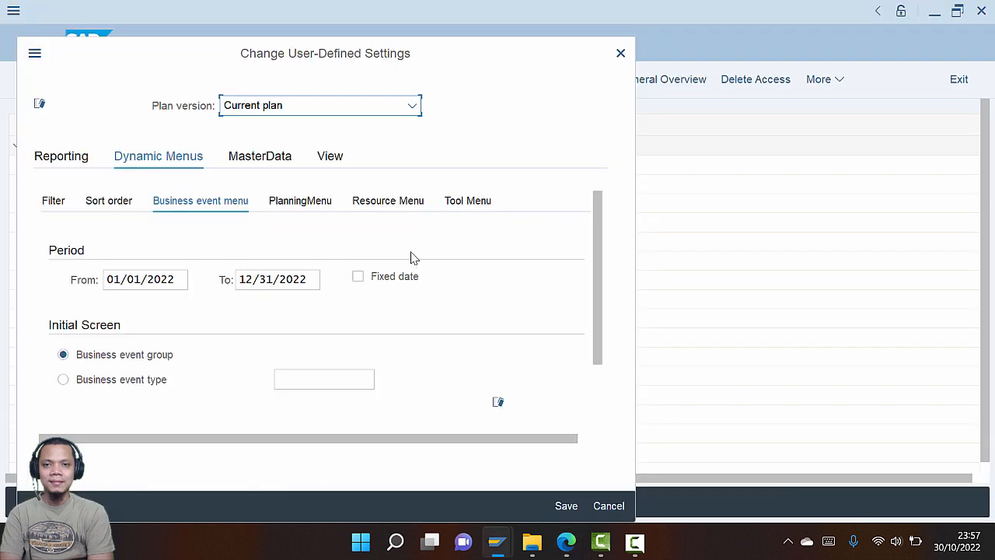
# Keep Current plan as the plan version in the user-defined settings
pyautogui.click(412, 106)
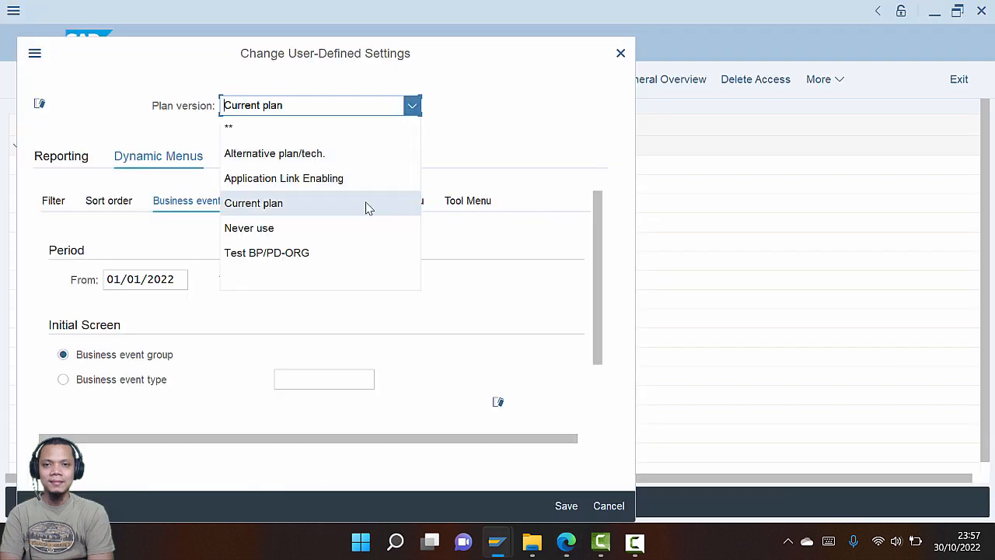
pyautogui.click(512, 124)
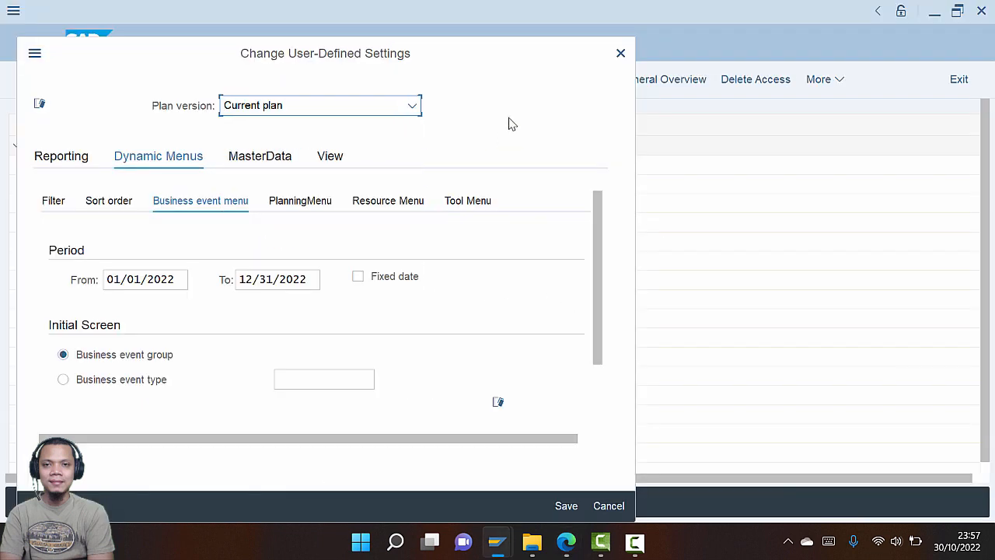
pyautogui.hotkey('alt', 'Tab')
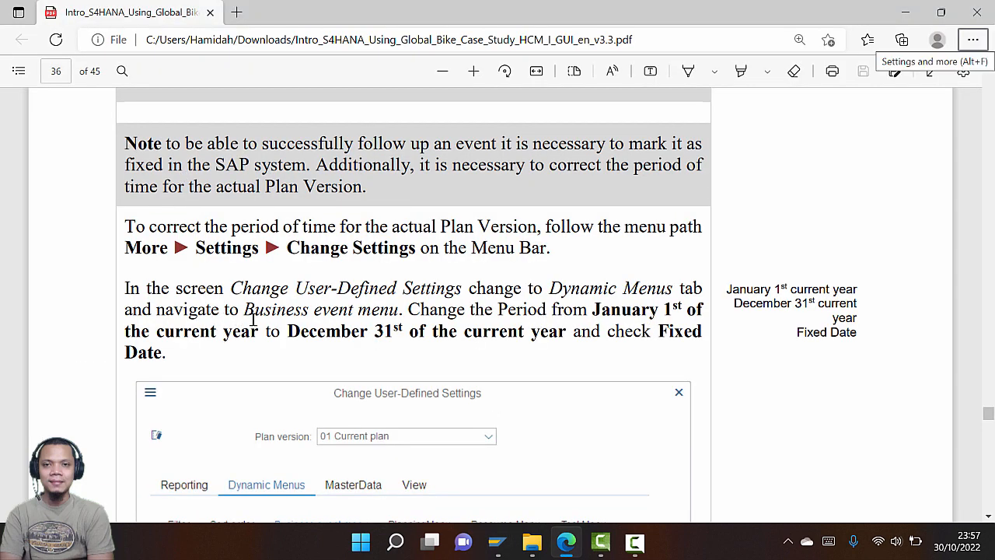
pyautogui.hotkey('alt', 'Tab')
pyautogui.hotkey('alt', 'Tab')
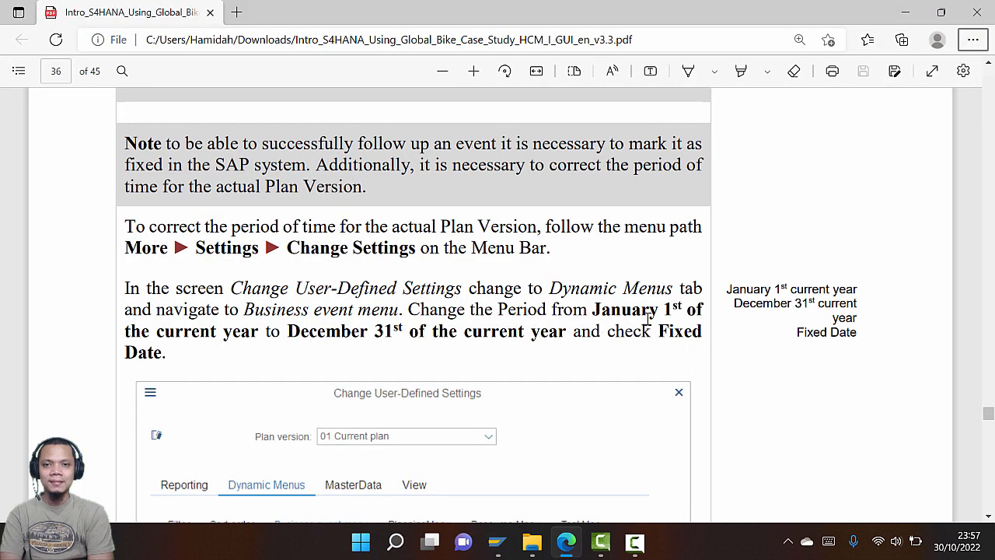
pyautogui.hotkey('alt', 'Tab')
# Set the business event menu period 01/01/2022 to 12/31/2022 as a fixed date
pyautogui.click(168, 281)
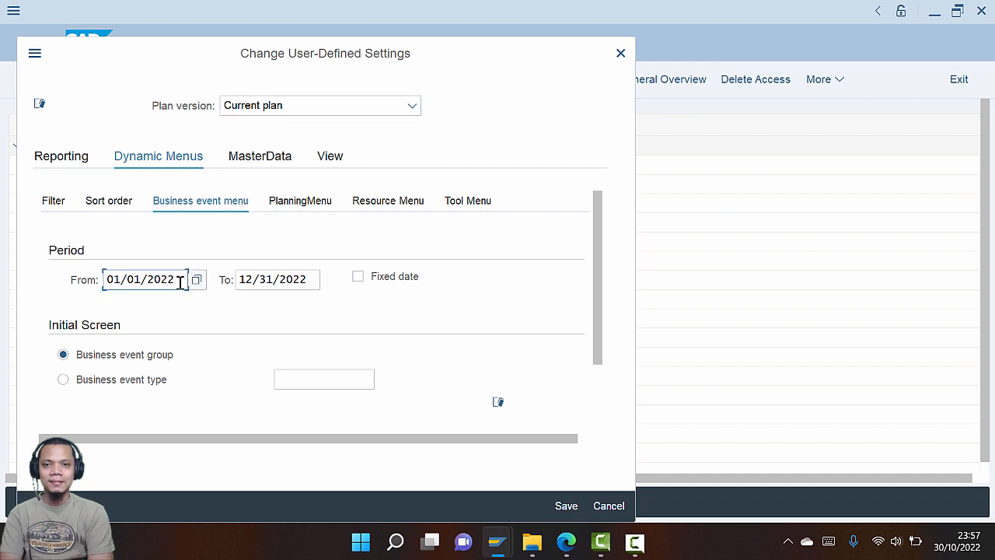
pyautogui.hotkey('alt', 'Tab')
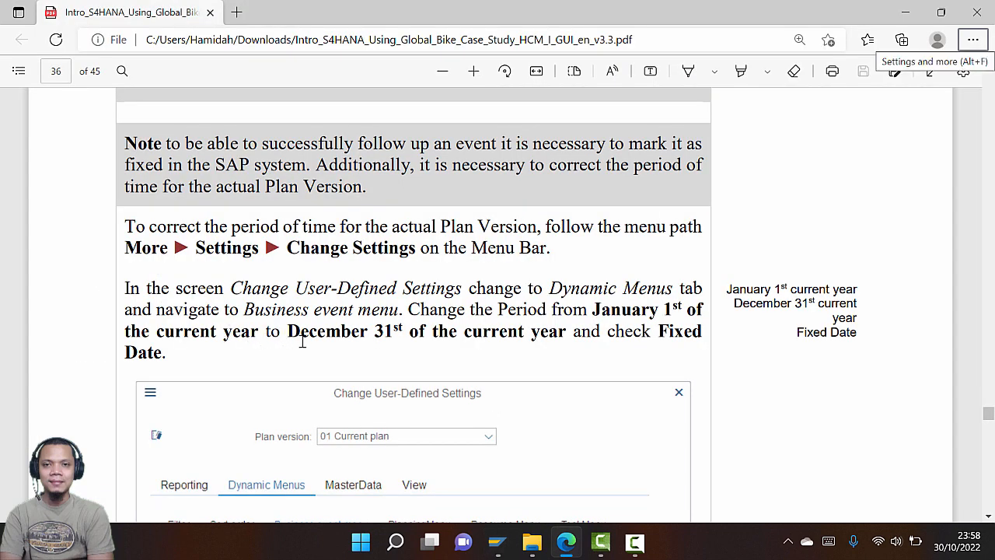
pyautogui.hotkey('alt', 'Tab')
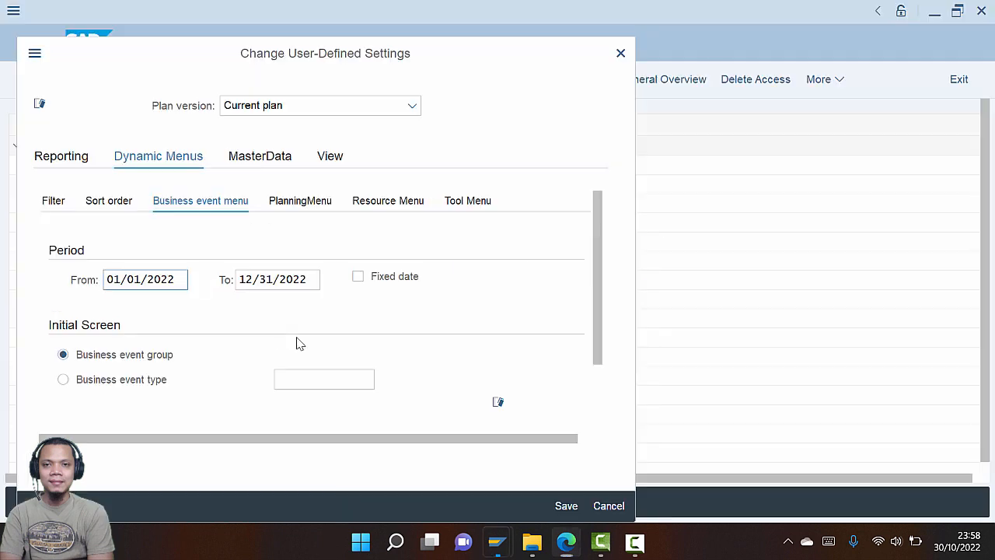
pyautogui.hotkey('alt', 'Tab')
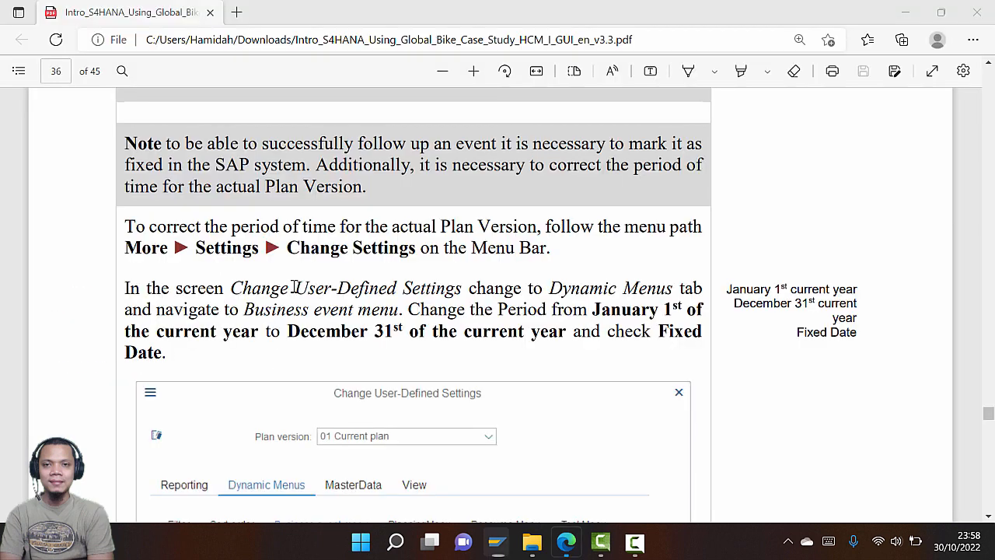
pyautogui.scroll(-1, 470, 362)
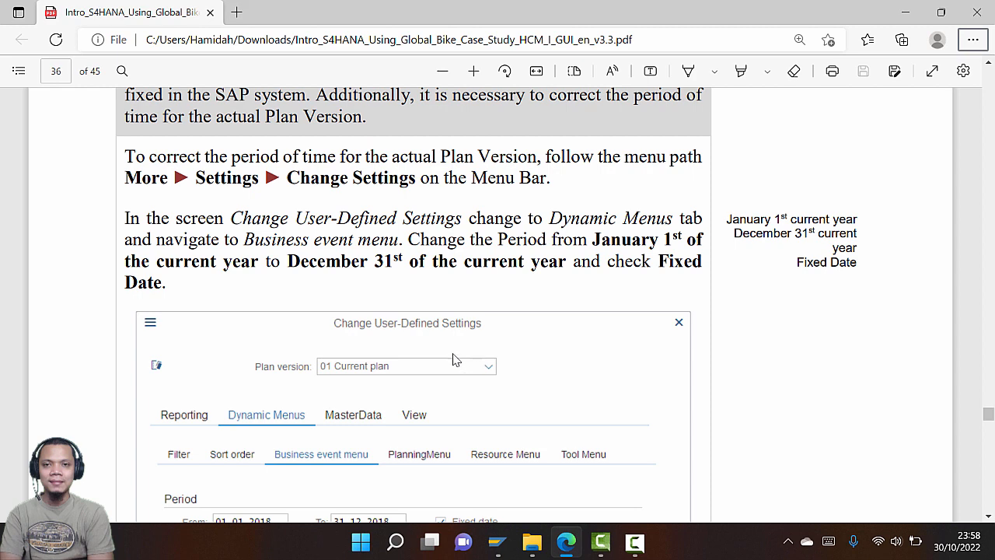
pyautogui.hotkey('alt', 'Tab')
pyautogui.click(358, 276)
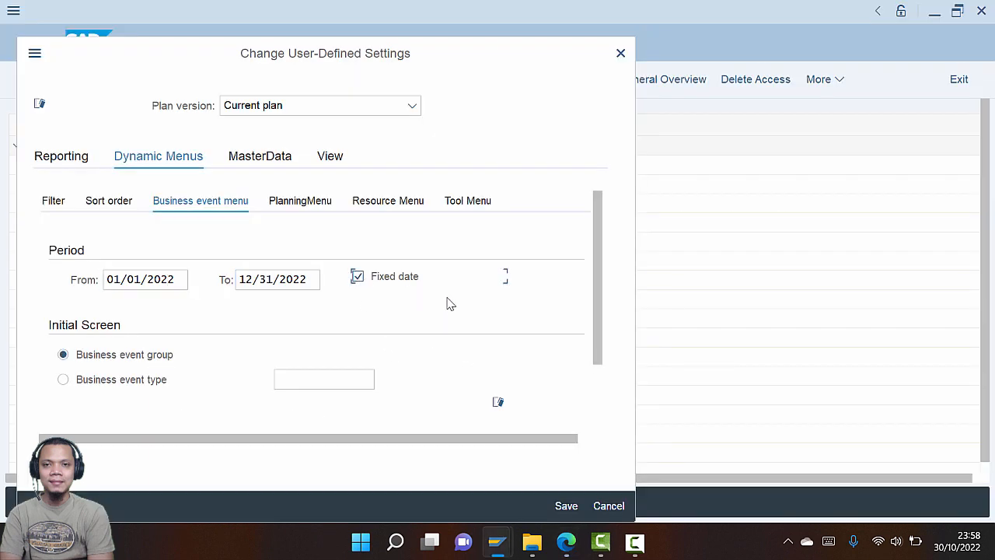
pyautogui.hotkey('alt', 'Tab')
pyautogui.scroll(-2, 449, 343)
pyautogui.scroll(-1, 449, 343)
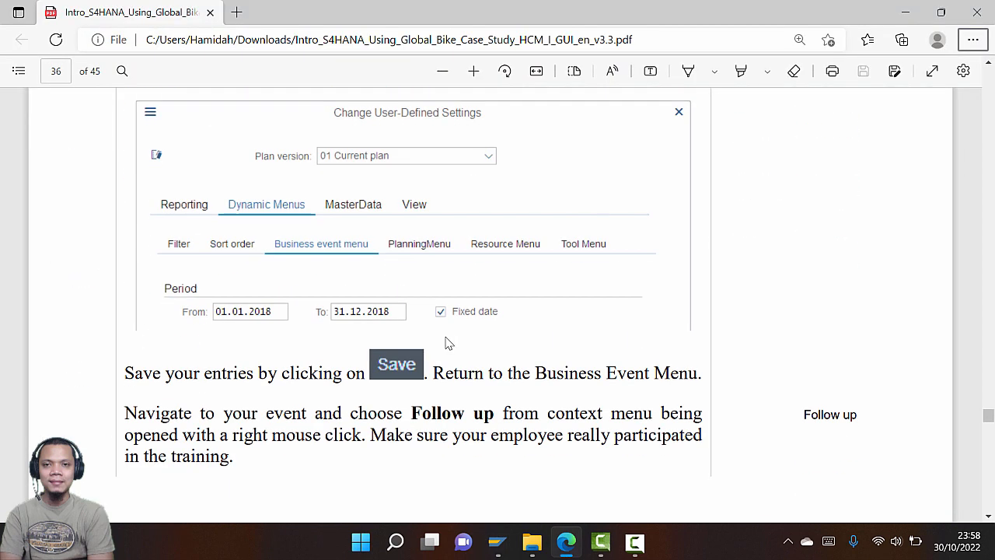
pyautogui.hotkey('alt', 'Tab')
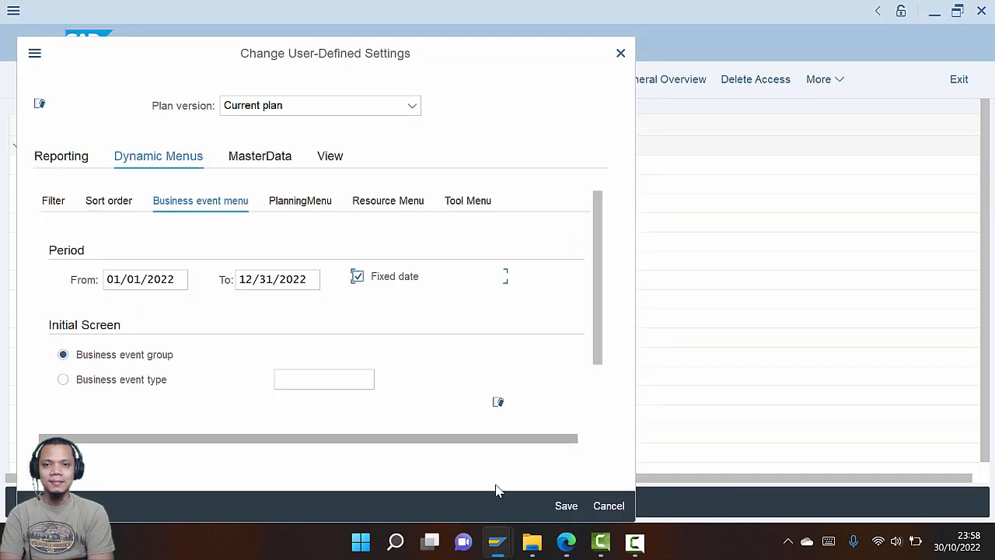
# Save the period settings, returning to the Dynamic Business Event Menu
pyautogui.click(565, 506)
pyautogui.hotkey('alt', 'Tab')
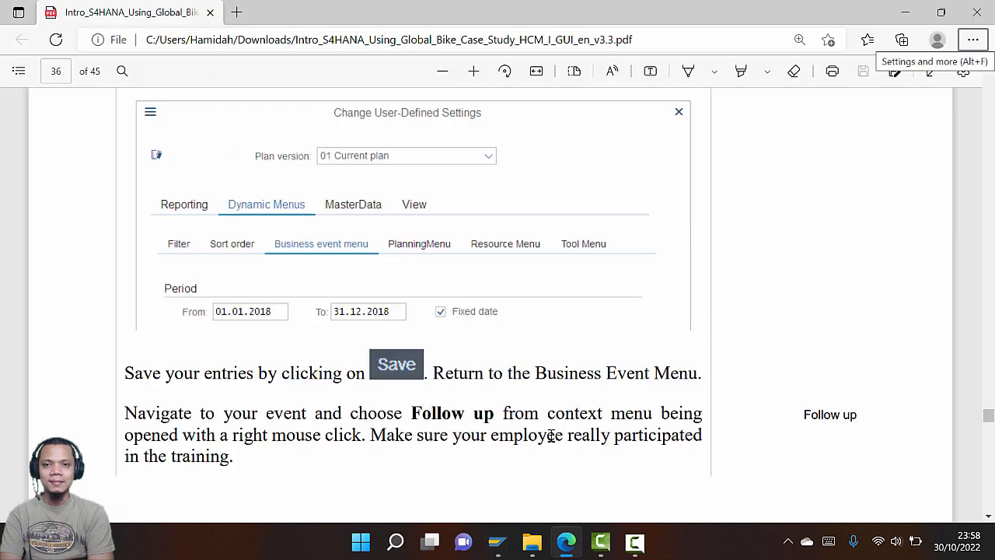
pyautogui.scroll(-2, 542, 389)
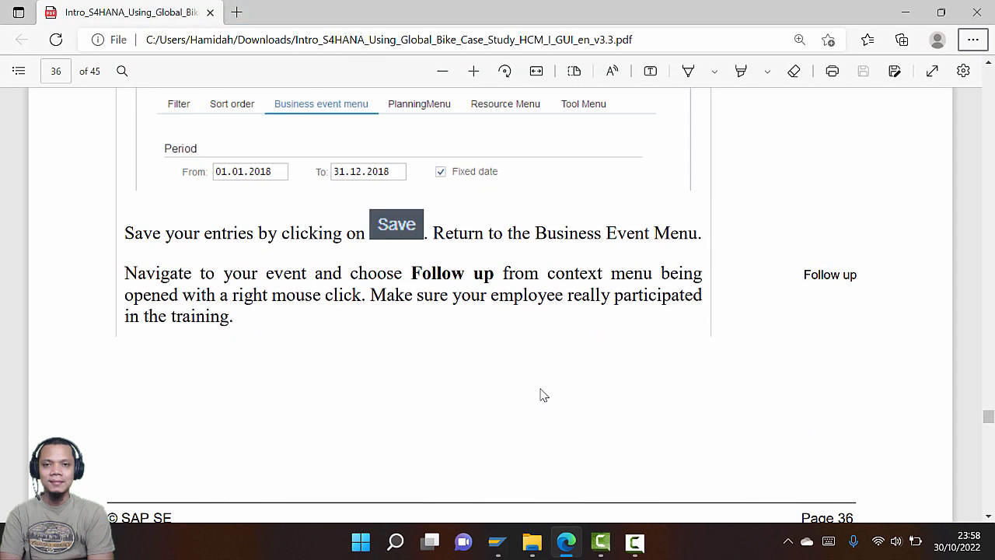
pyautogui.scroll(-2, 542, 396)
pyautogui.scroll(-8, 542, 397)
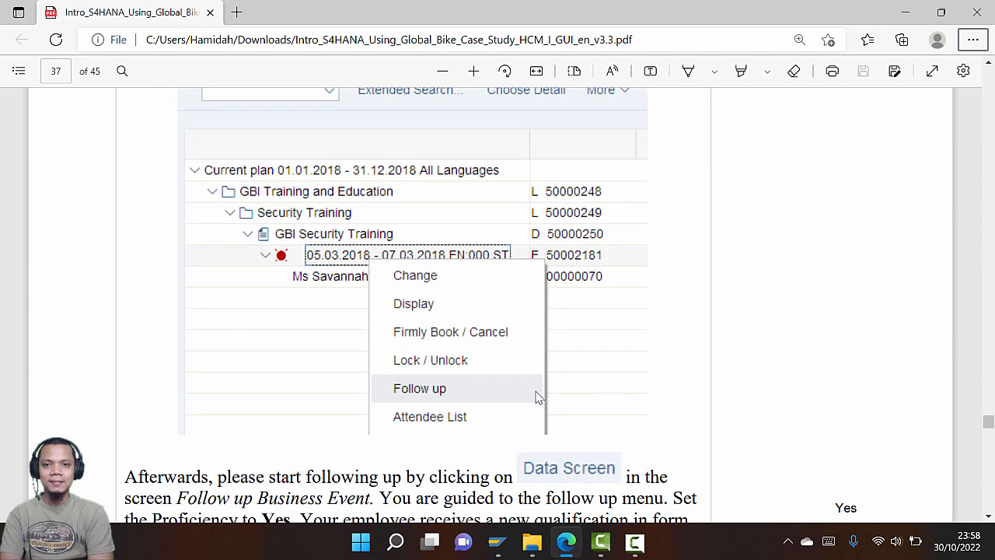
pyautogui.hotkey('alt', 'Tab')
pyautogui.hotkey('alt', 'Tab')
pyautogui.scroll(7, 322, 324)
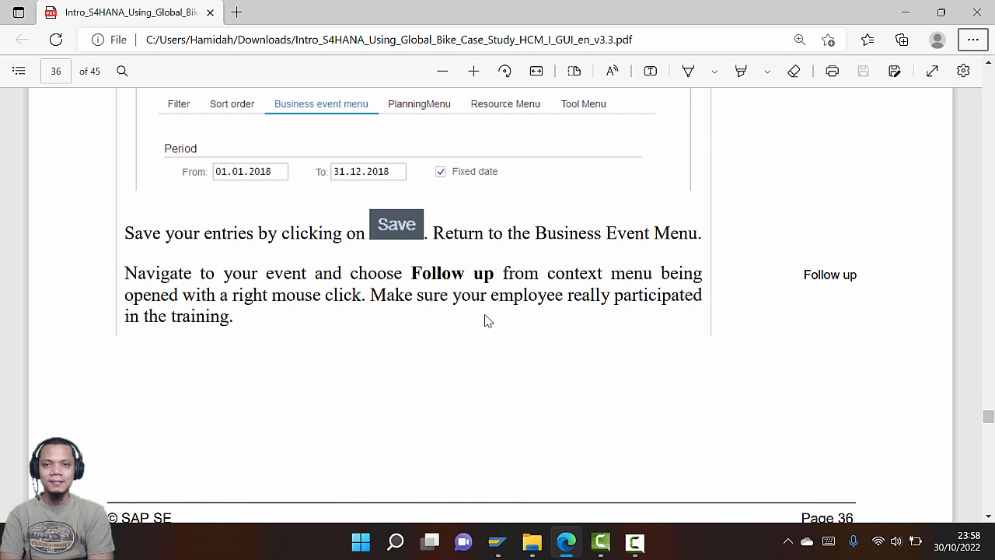
# Expand GBI Training and Education down to the EN:030 event to show its attendee
pyautogui.hotkey('alt', 'Tab')
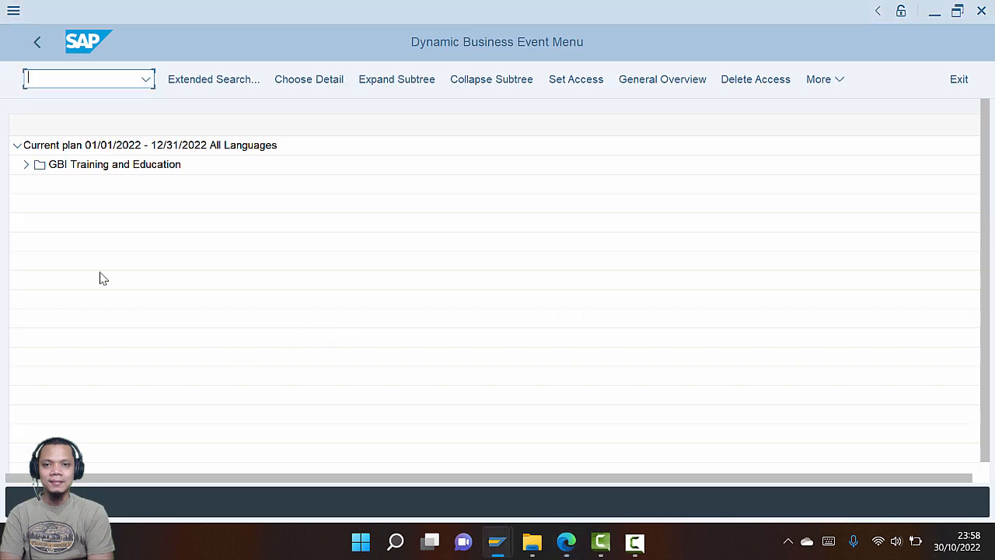
pyautogui.click(24, 167)
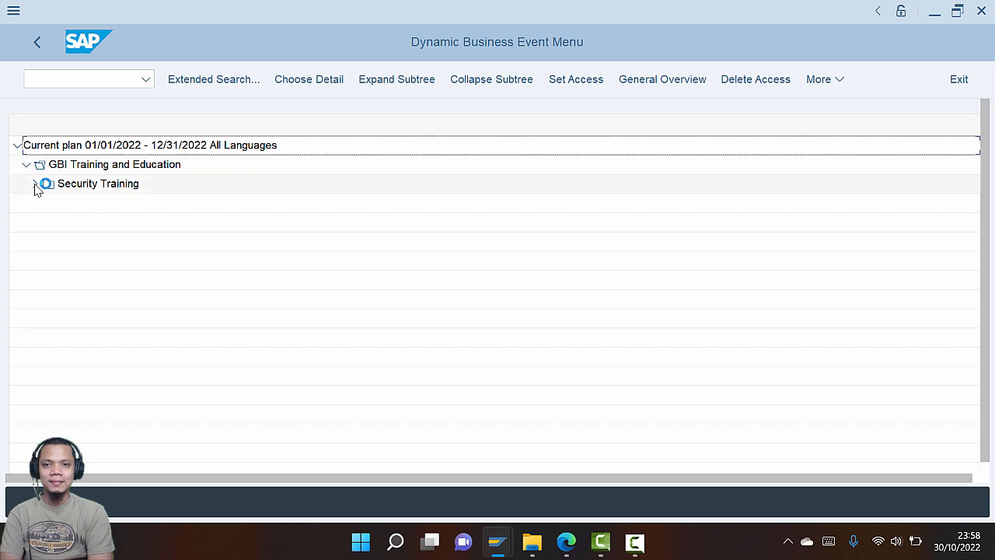
pyautogui.click(45, 203)
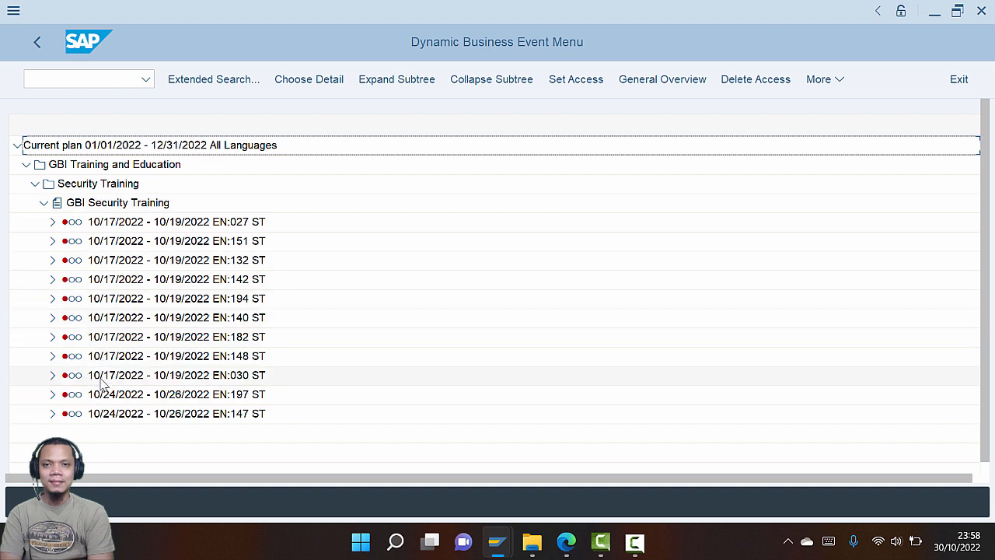
pyautogui.click(52, 375)
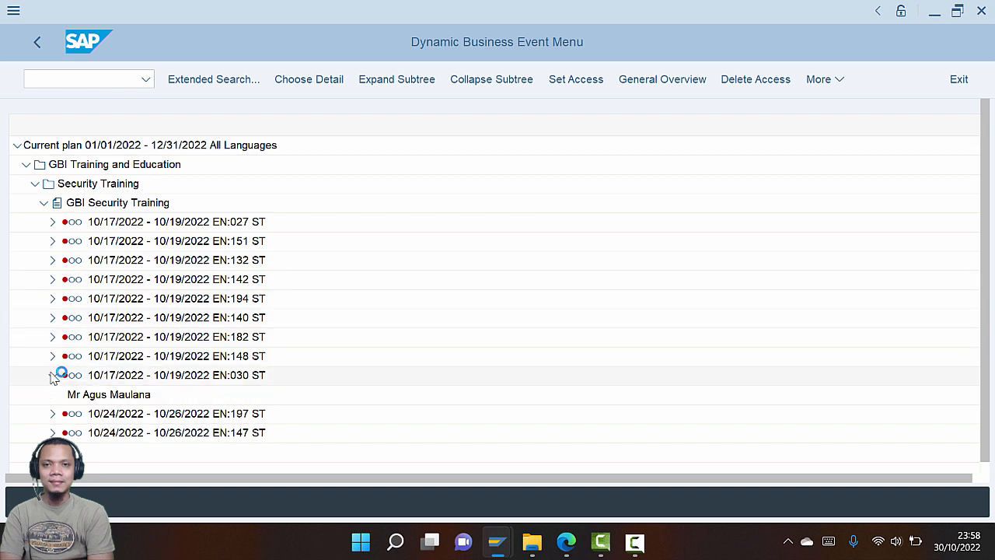
pyautogui.rightClick(106, 395)
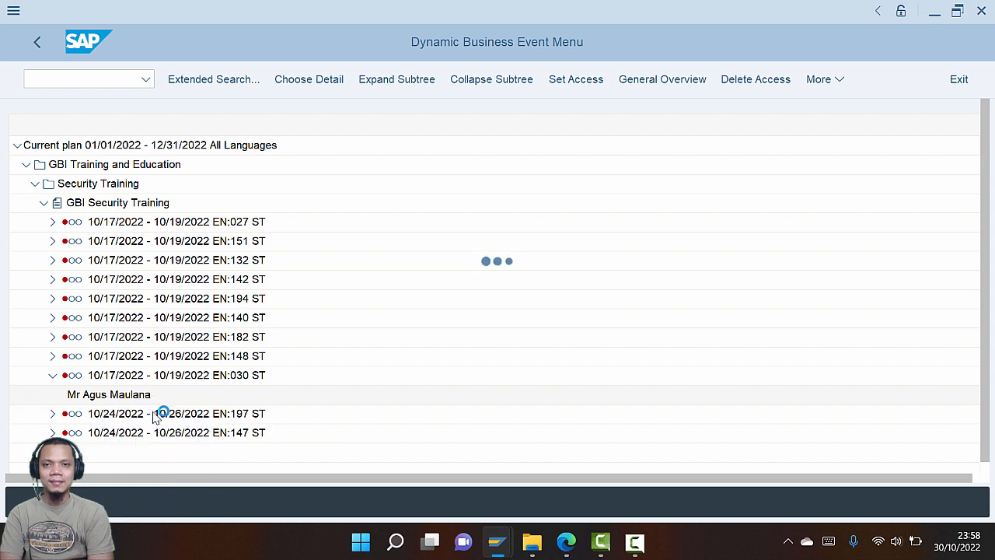
pyautogui.hotkey('alt', 'Tab')
pyautogui.scroll(-3, 346, 333)
pyautogui.scroll(-6, 356, 330)
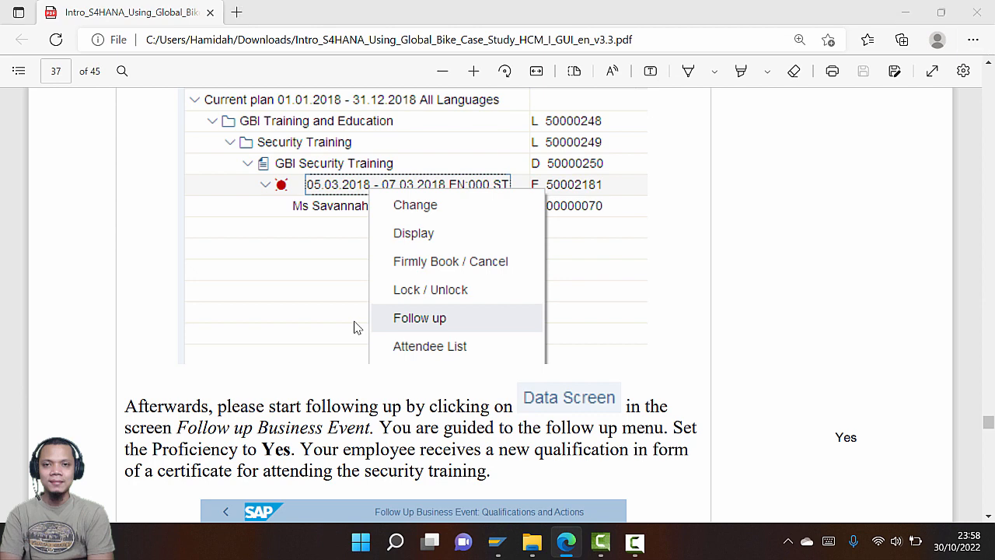
pyautogui.hotkey('alt', 'Tab')
# Choose Follow up on the 10/17/2022 EN:030 ST event
pyautogui.rightClick(121, 396)
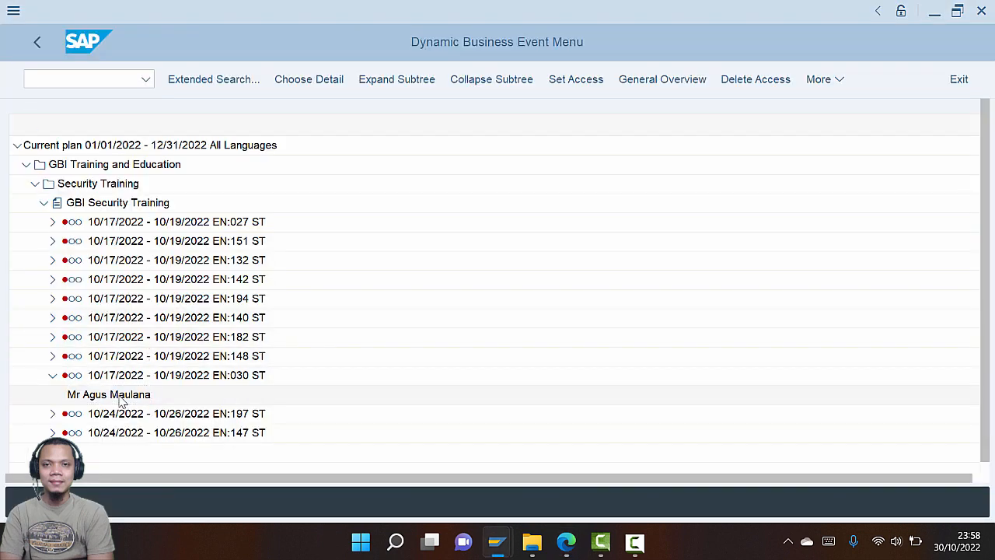
pyautogui.hotkey('alt', 'Tab')
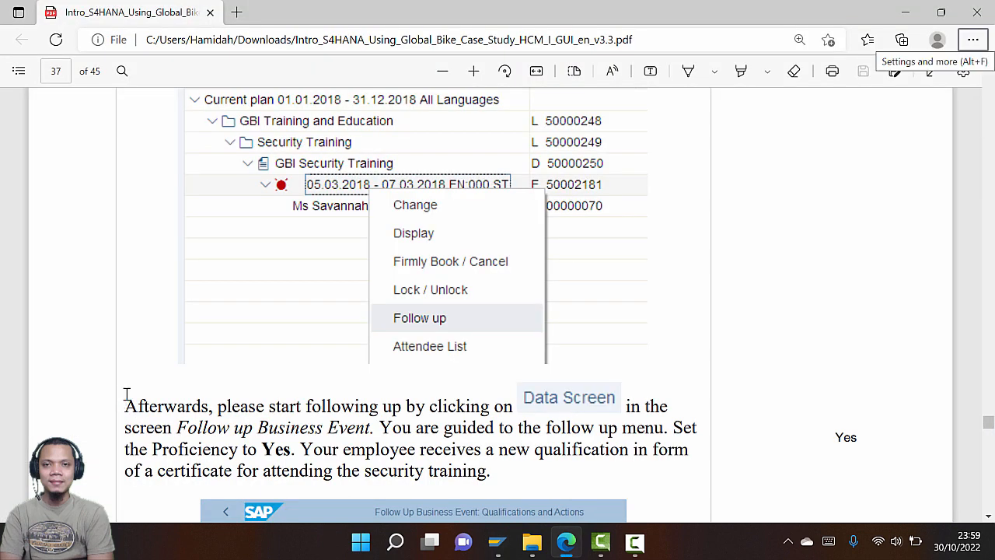
pyautogui.scroll(3, 304, 338)
pyautogui.hotkey('alt', 'Tab')
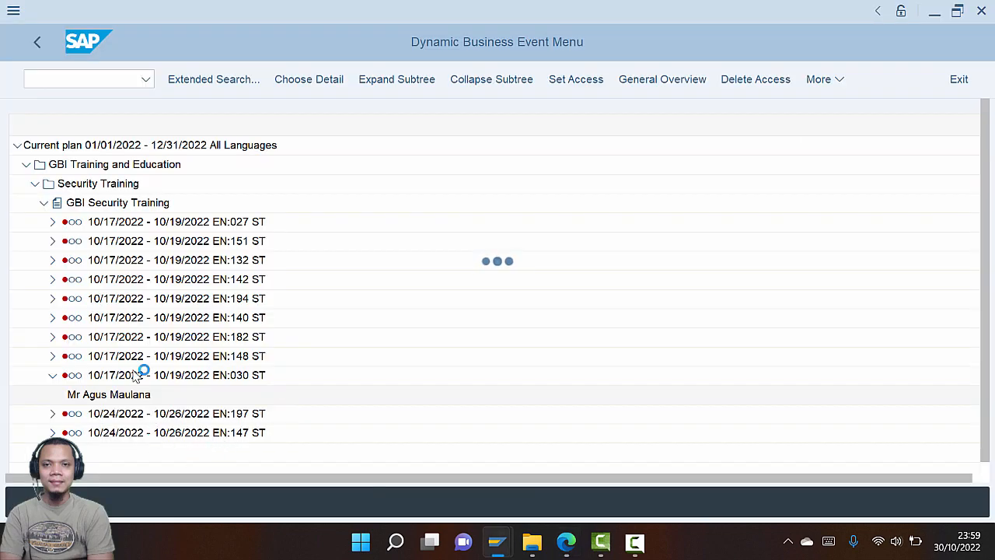
pyautogui.hotkey('alt', 'Tab')
pyautogui.scroll(8, 441, 351)
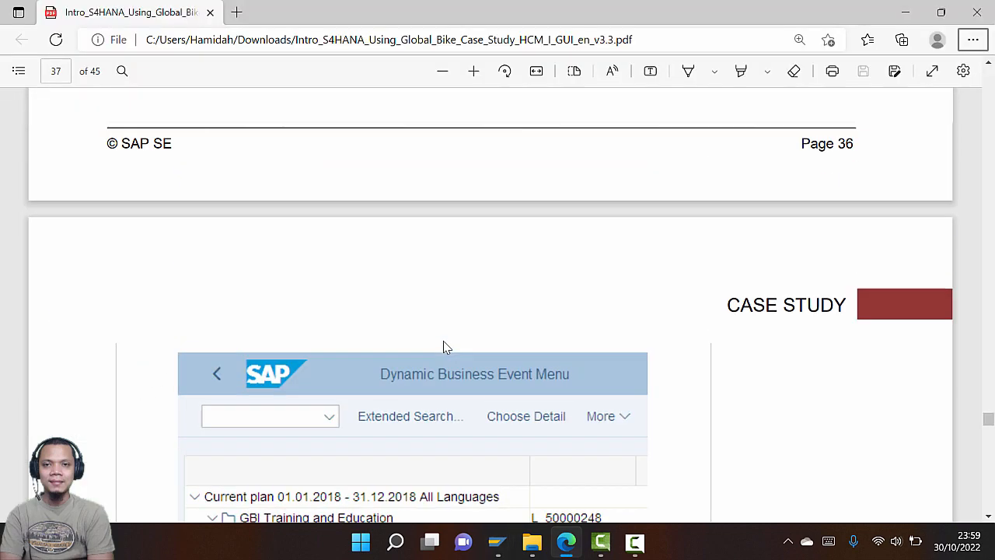
pyautogui.scroll(-10, 440, 351)
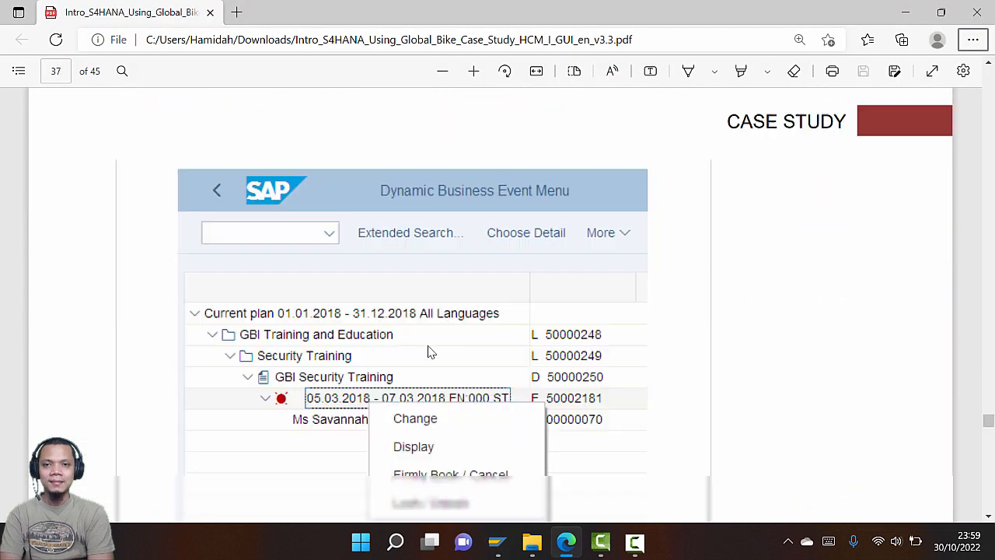
pyautogui.hotkey('alt', 'Tab')
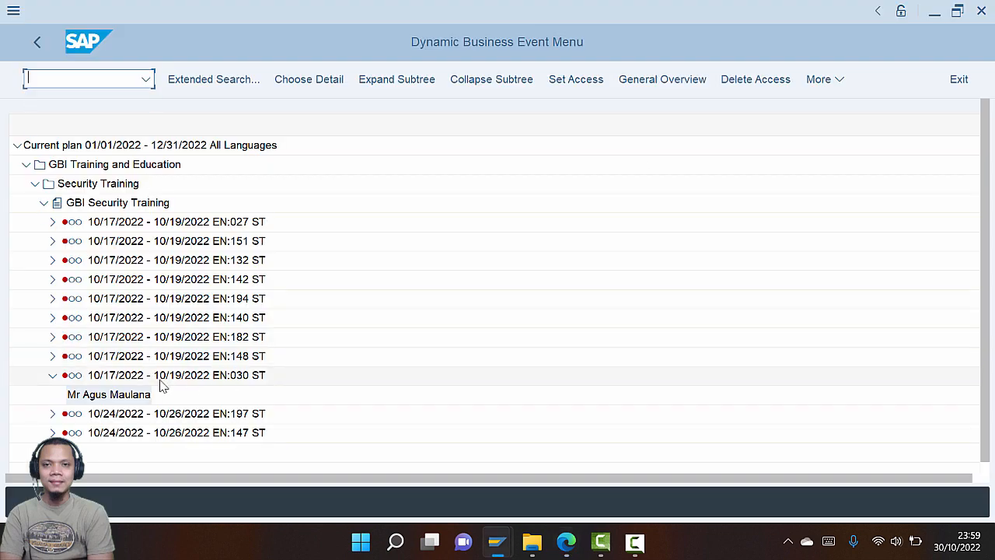
pyautogui.rightClick(156, 380)
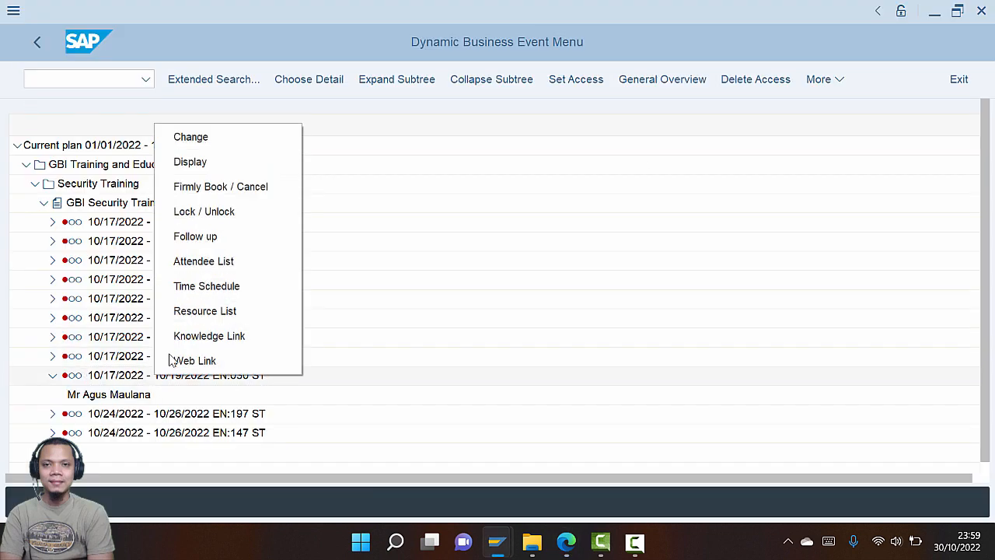
pyautogui.click(223, 238)
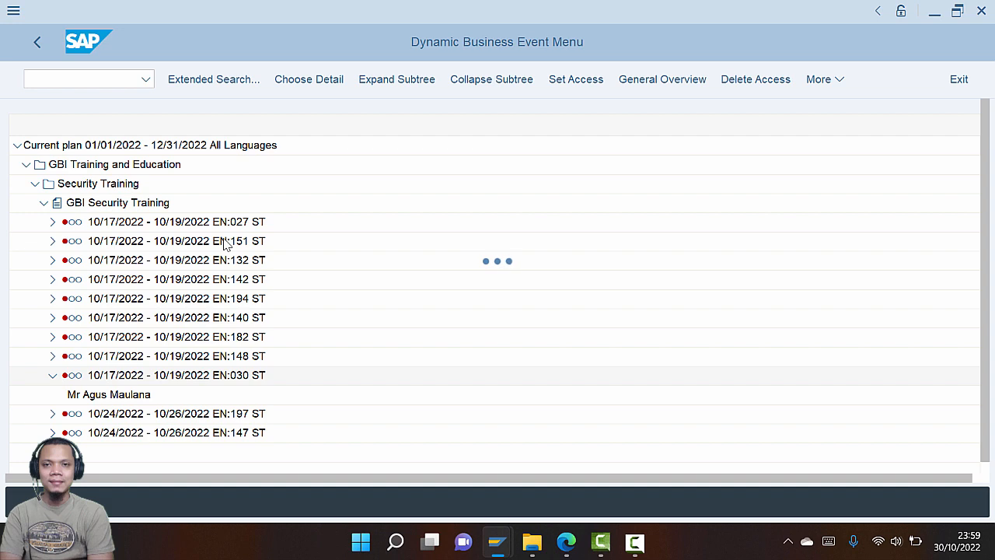
pyautogui.hotkey('alt', 'Tab')
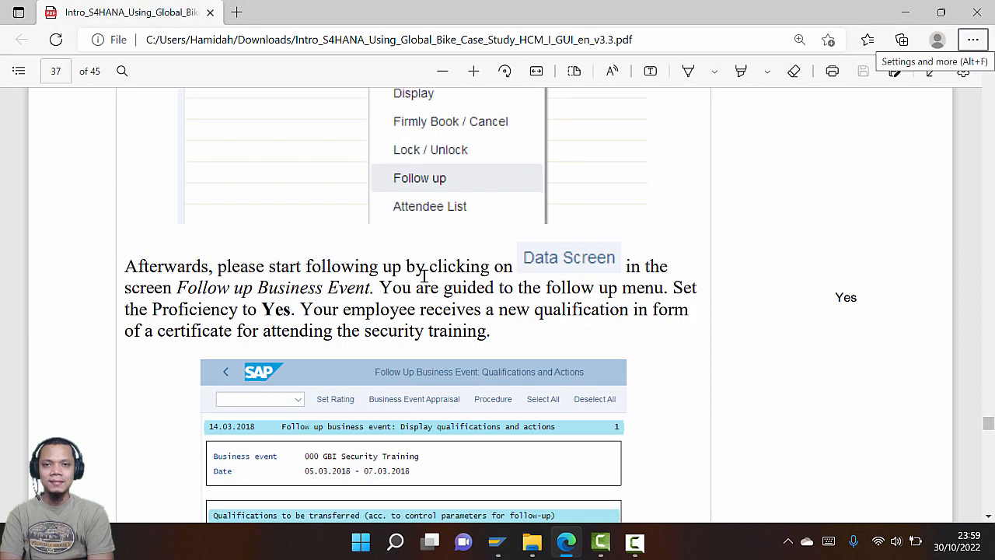
pyautogui.hotkey('alt', 'Tab')
# On the follow-up Data Screen, set GIAC Security Leadership proficiency to Yes
pyautogui.click(202, 83)
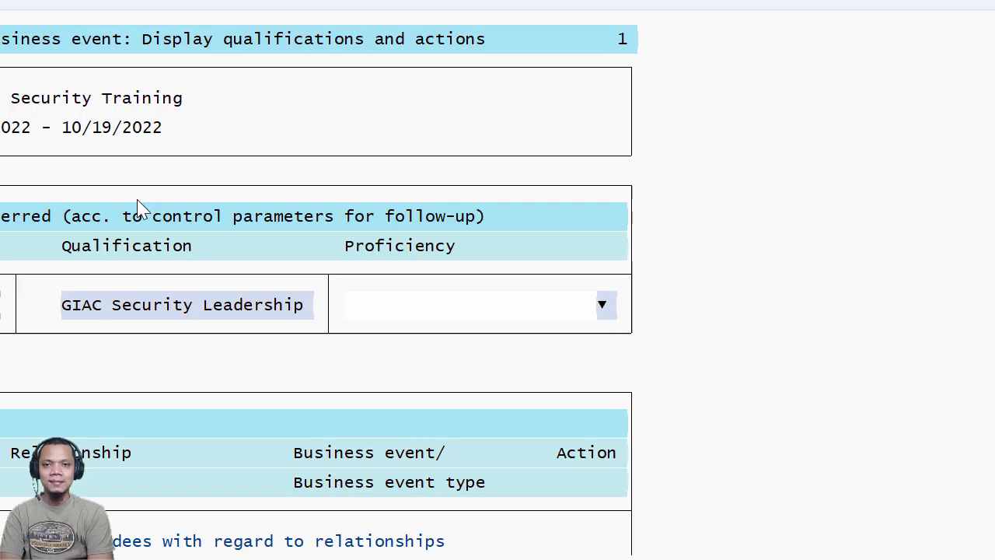
pyautogui.hotkey('alt', 'Tab')
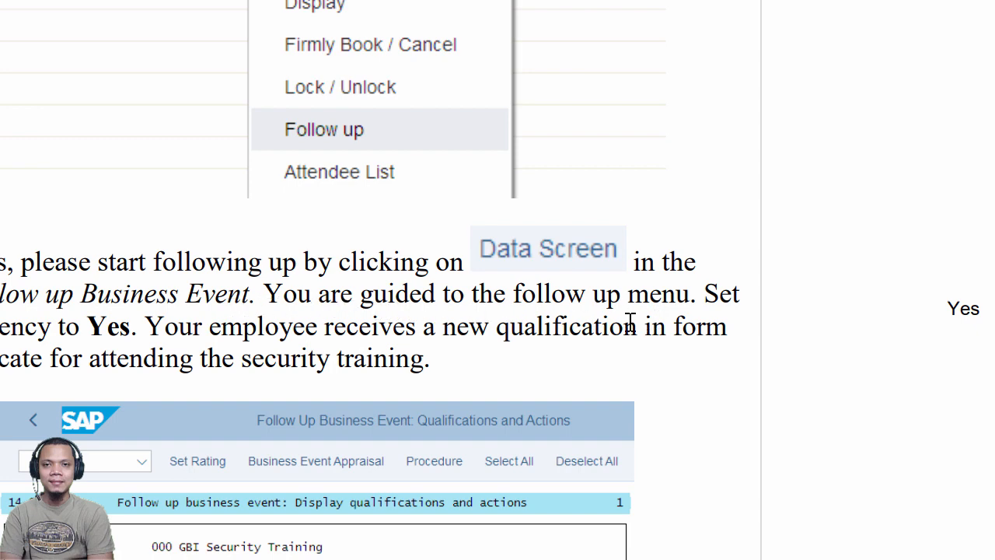
pyautogui.hotkey('alt', 'Tab')
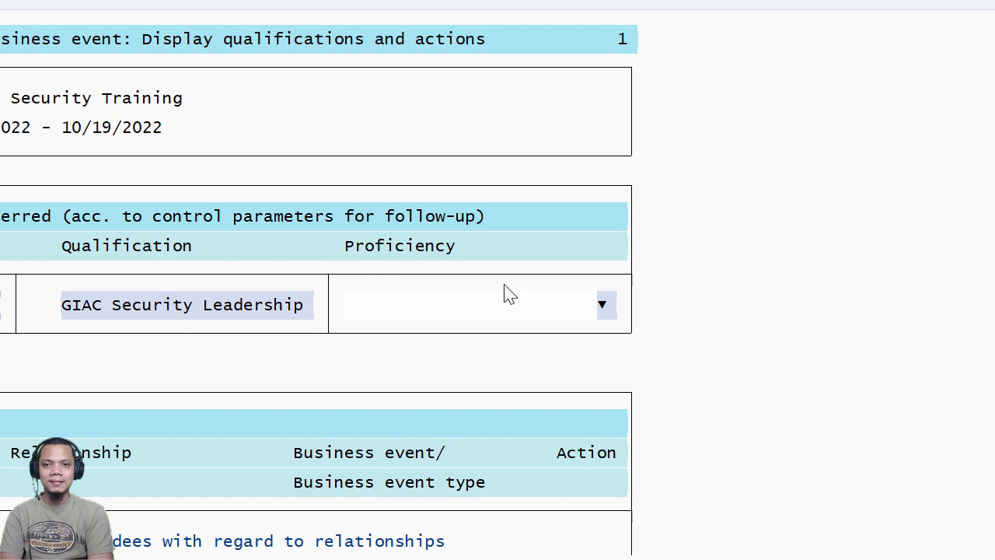
pyautogui.click(604, 306)
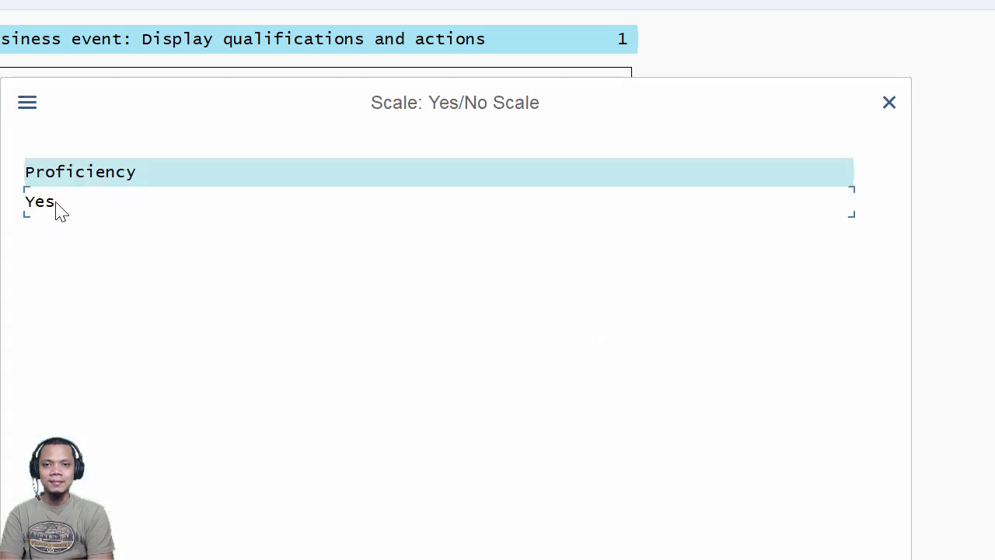
pyautogui.click(40, 203)
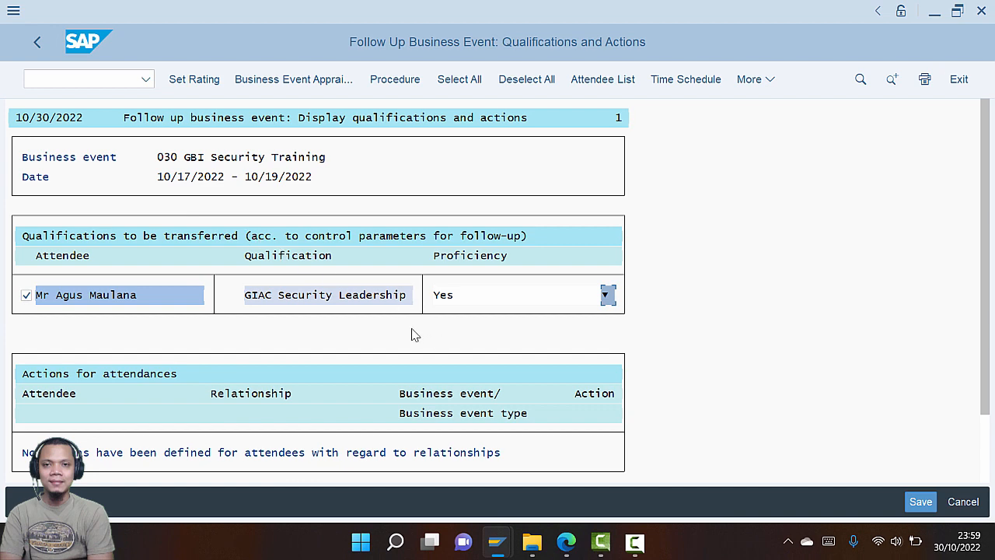
# Save the follow-up of business event 50004498 and exit the screen
pyautogui.hotkey('alt', 'Tab')
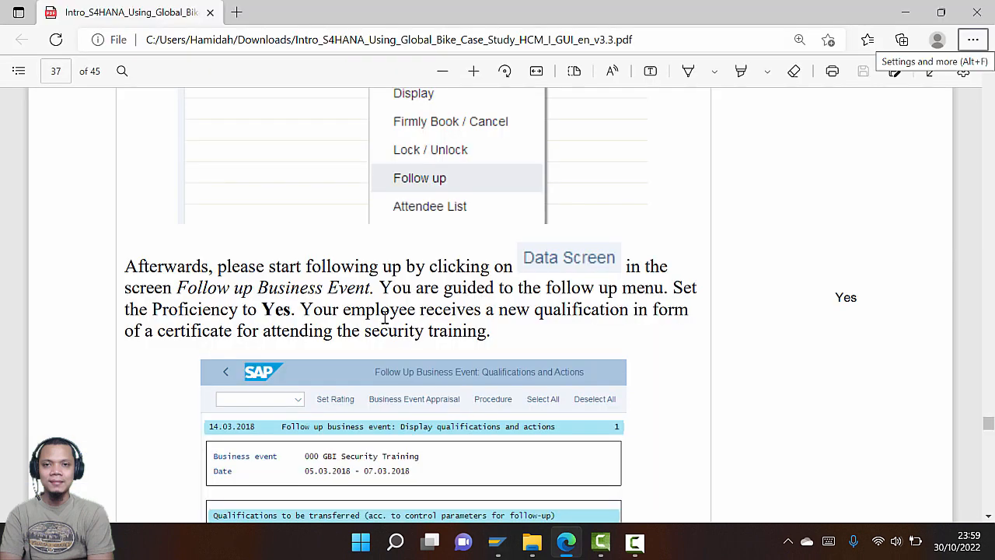
pyautogui.scroll(-1, 384, 317)
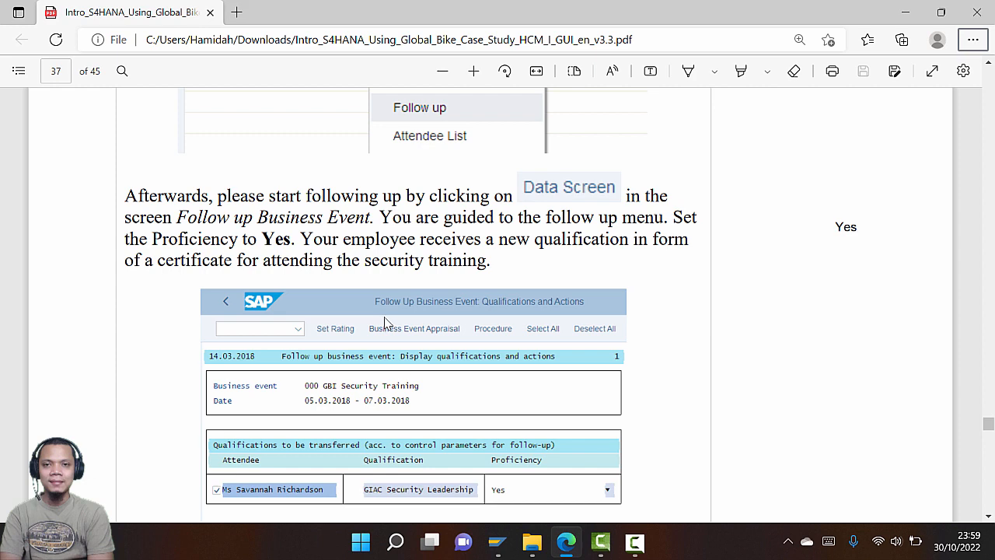
pyautogui.scroll(-6, 384, 322)
pyautogui.hotkey('alt', 'Tab')
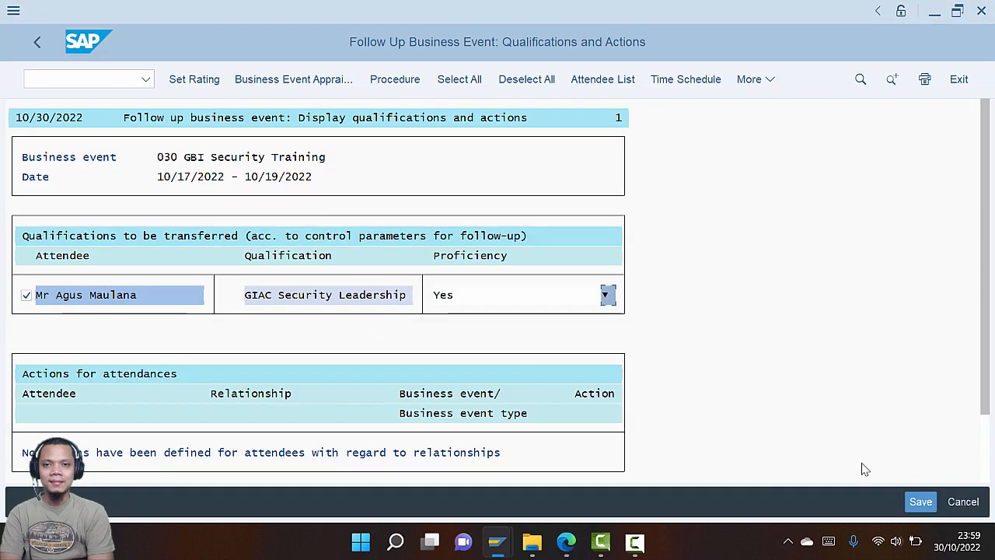
pyautogui.click(920, 502)
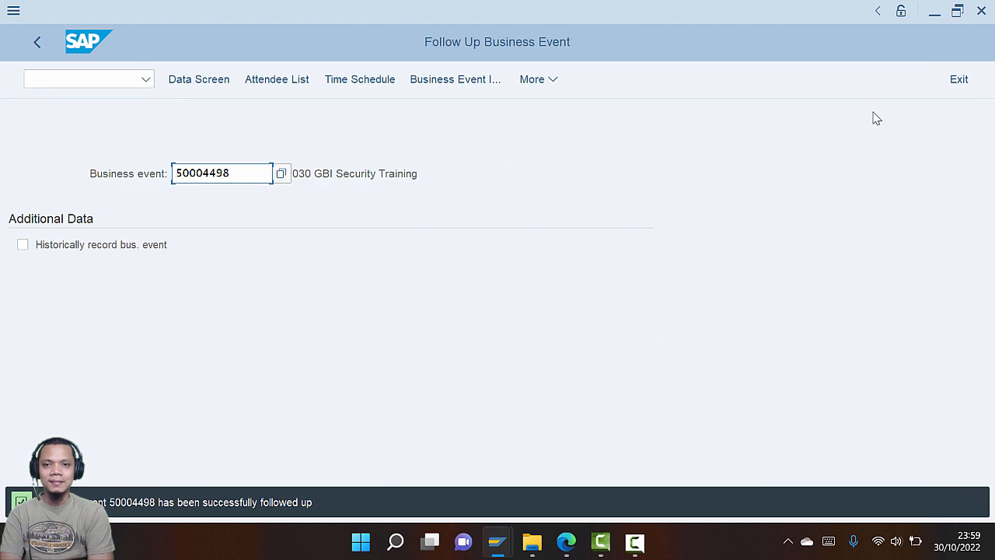
pyautogui.click(961, 81)
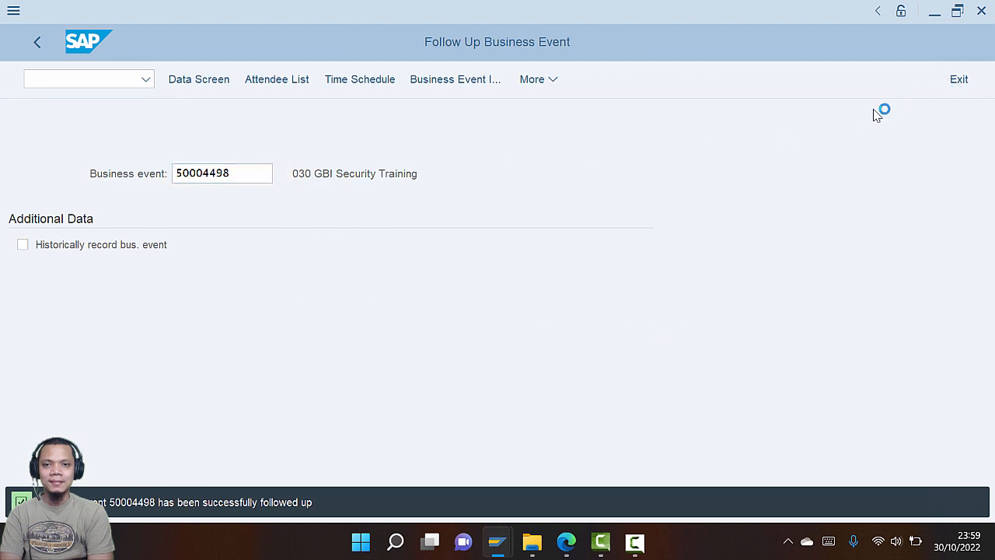
pyautogui.hotkey('alt', 'Tab')
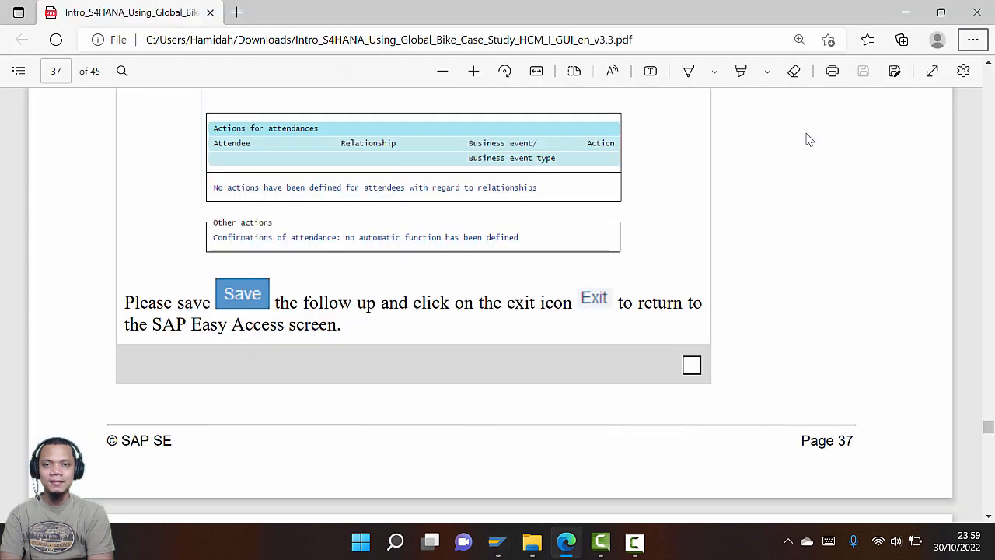
# Close the Dynamic Business Event Menu
pyautogui.scroll(-1, 717, 206)
pyautogui.scroll(-6, 712, 204)
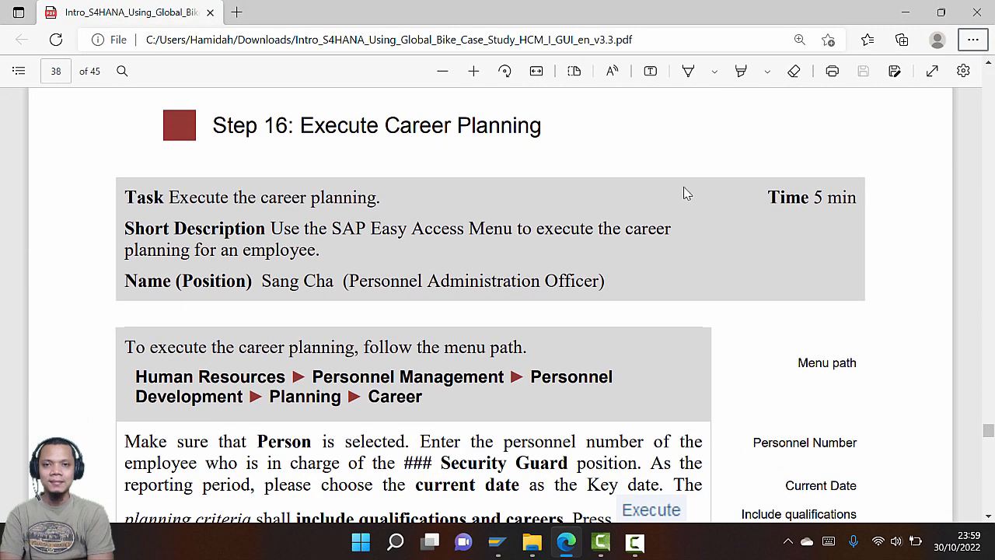
pyautogui.scroll(-3, 668, 200)
pyautogui.scroll(-1, 664, 192)
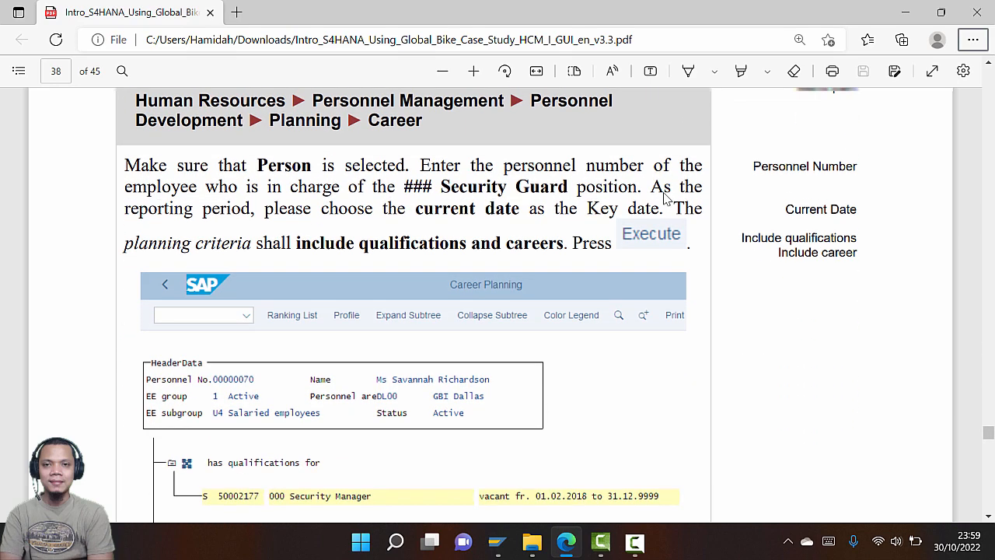
pyautogui.scroll(1, 584, 200)
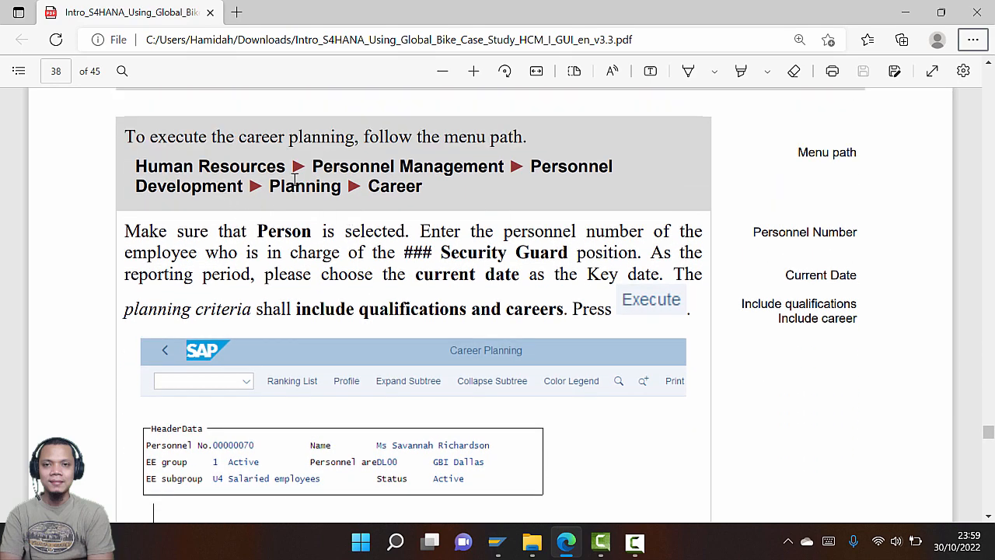
pyautogui.hotkey('alt', 'Tab')
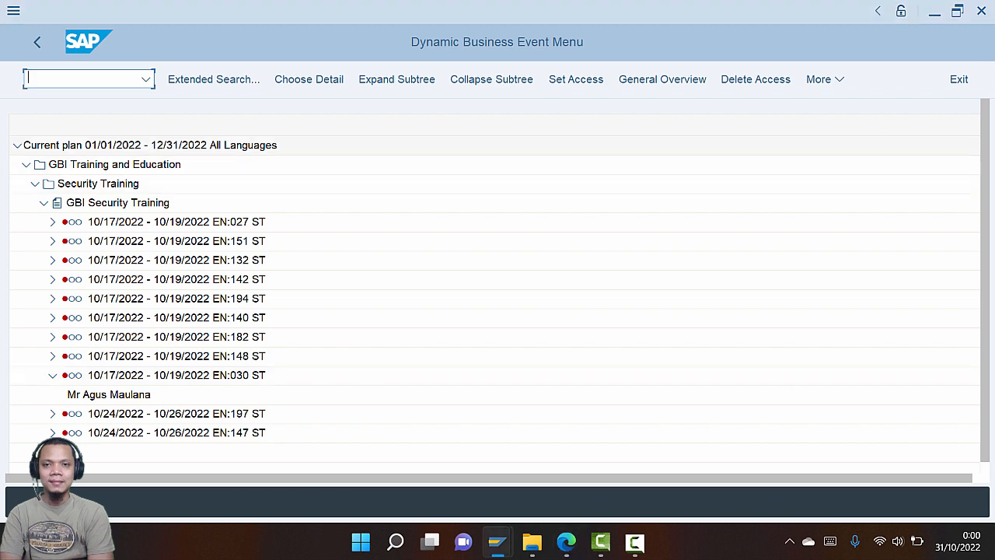
pyautogui.click(959, 78)
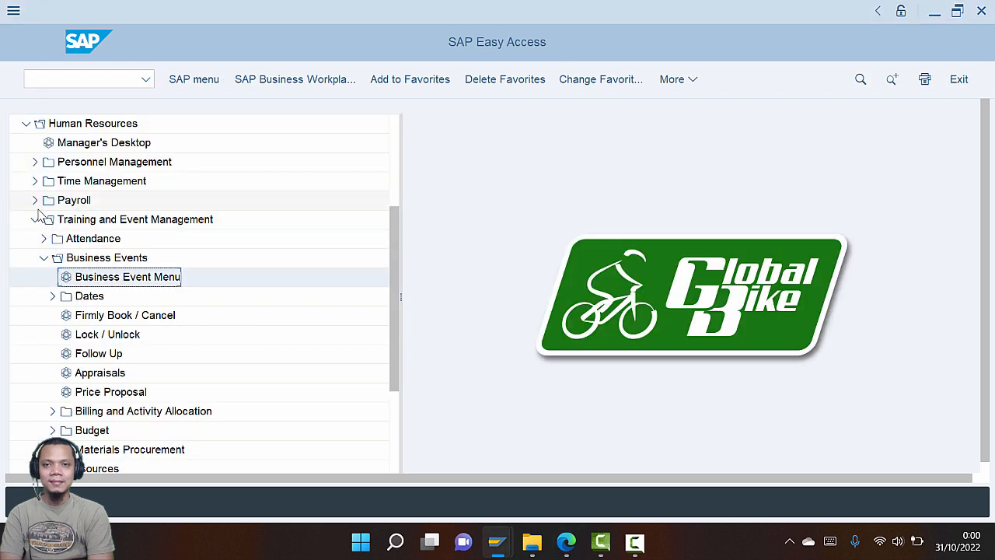
# Open Personnel Management > Personnel Development > Planning > Career with key date 10/30/2022
pyautogui.click(34, 161)
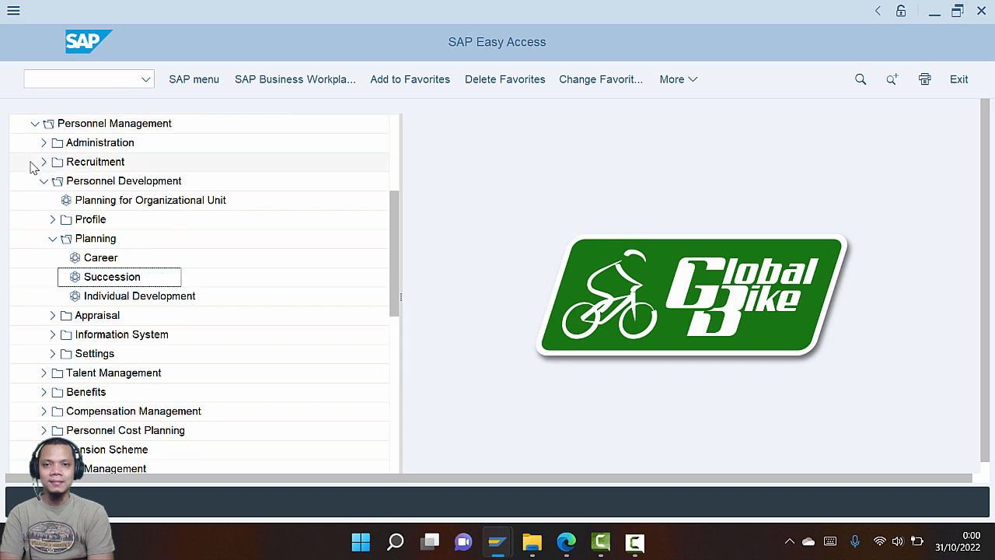
pyautogui.hotkey('alt', 'Tab')
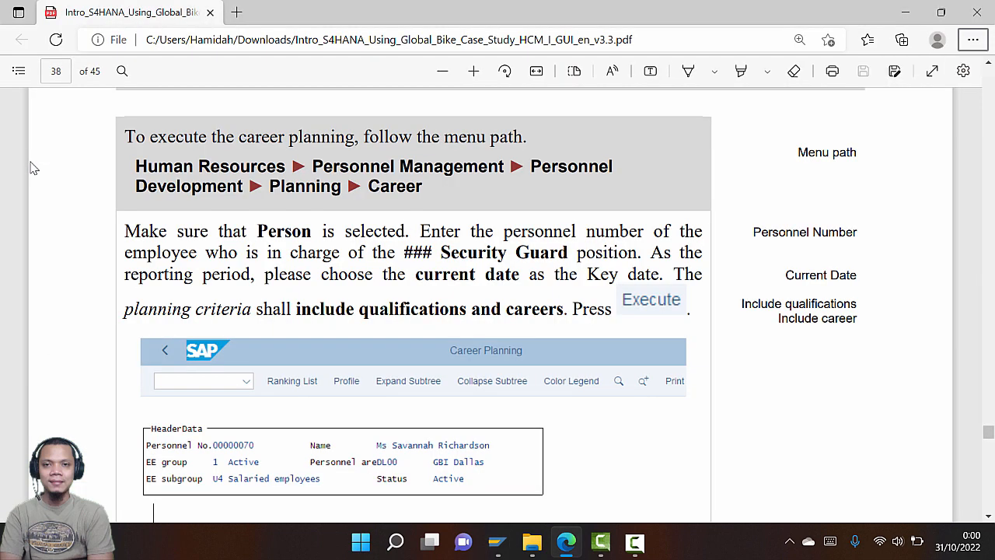
pyautogui.hotkey('alt', 'Tab')
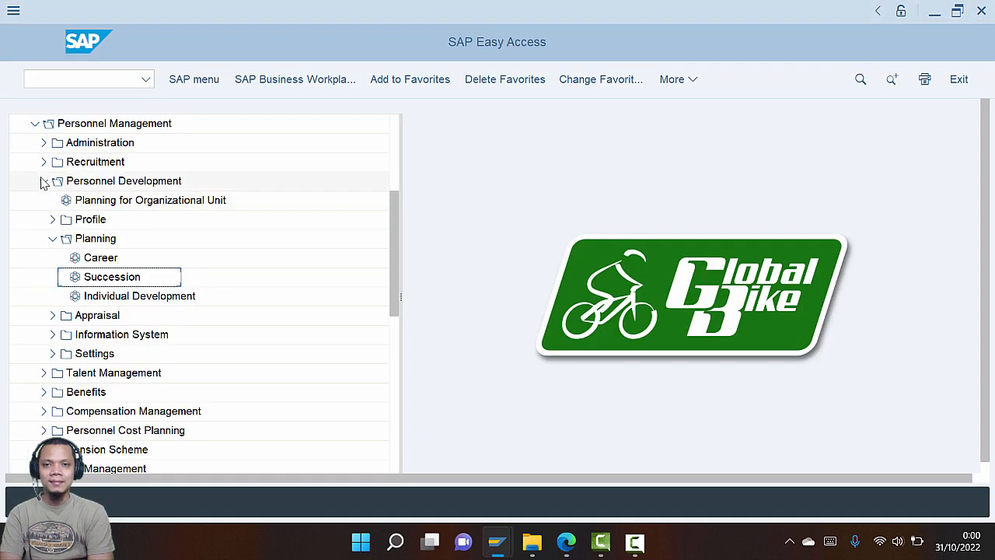
pyautogui.click(109, 261)
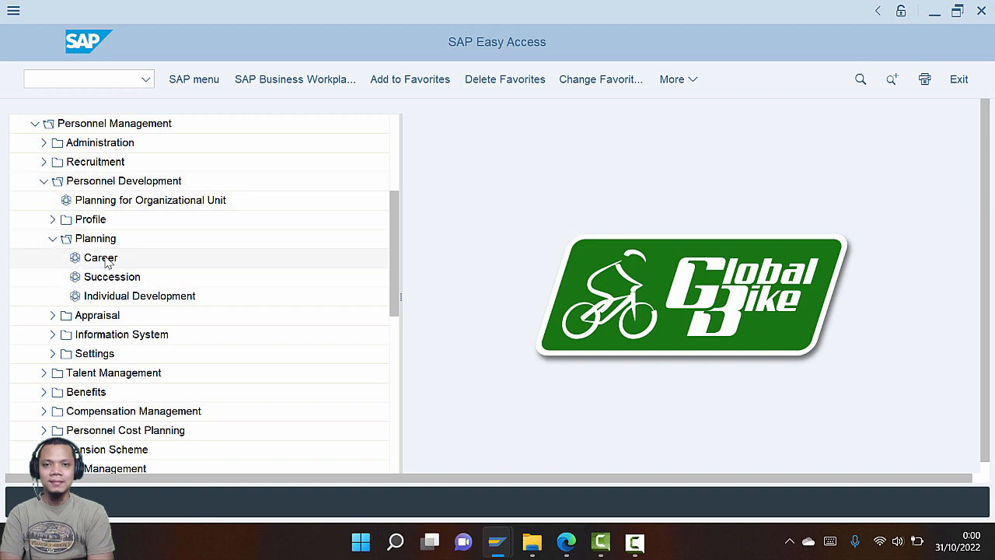
pyautogui.hotkey('alt', 'Tab')
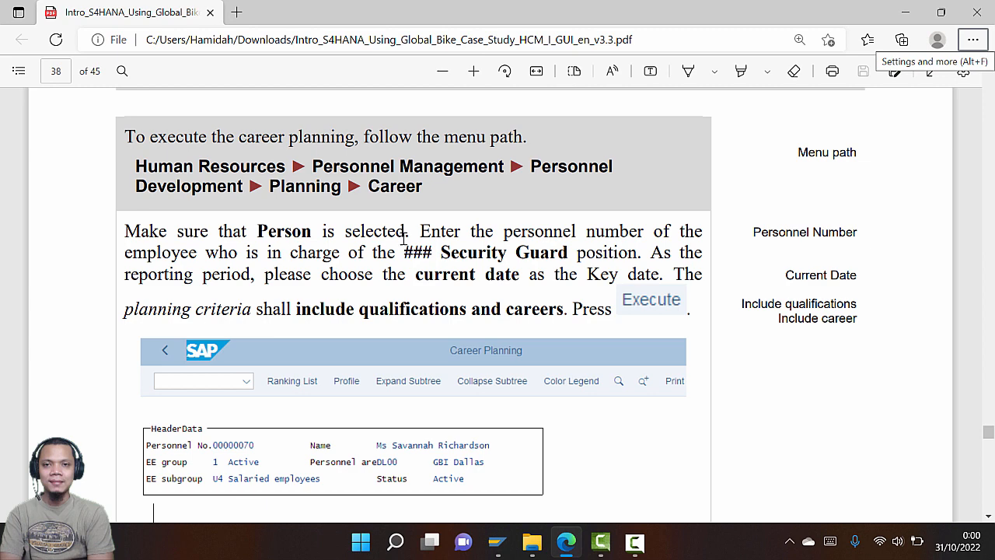
pyautogui.hotkey('alt', 'Tab')
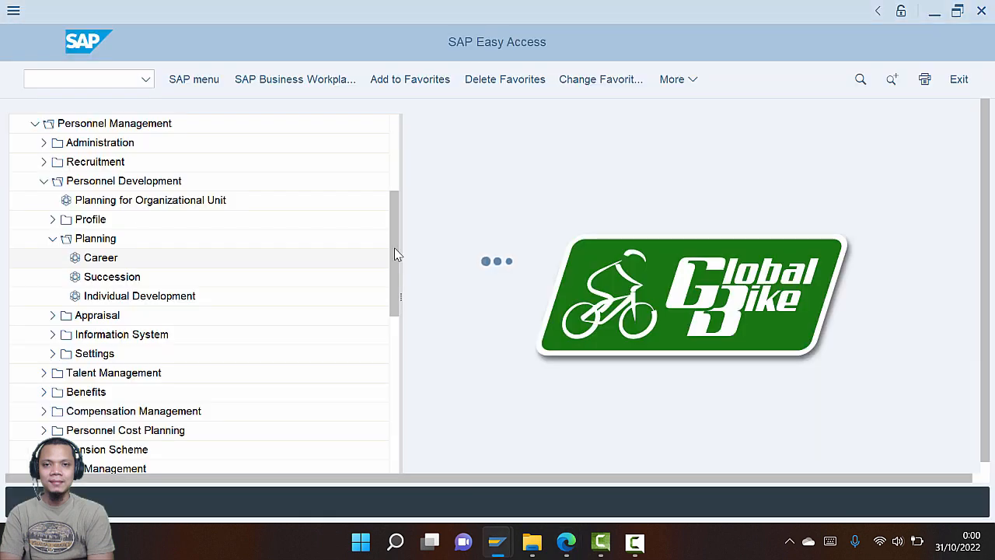
pyautogui.hotkey('alt', 'Tab')
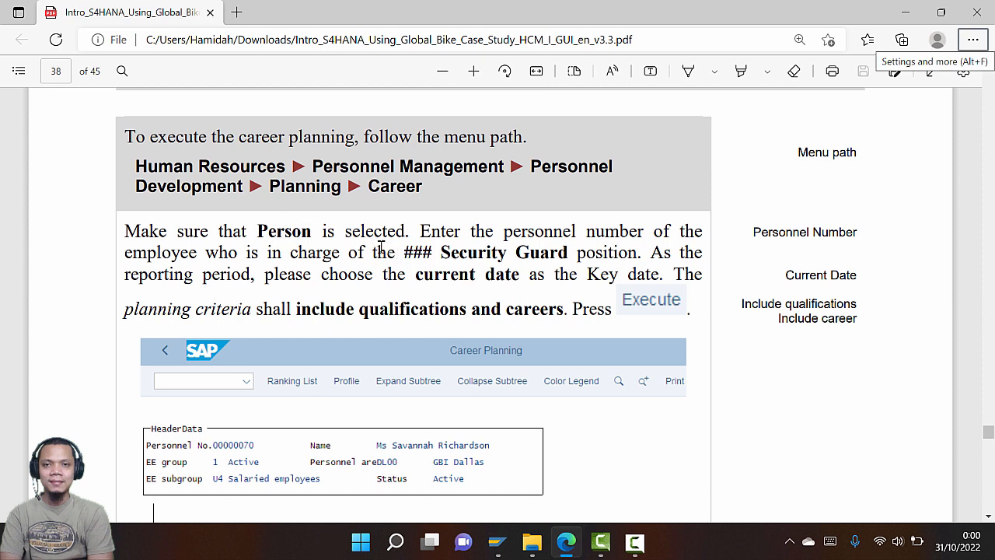
pyautogui.hotkey('alt', 'Tab')
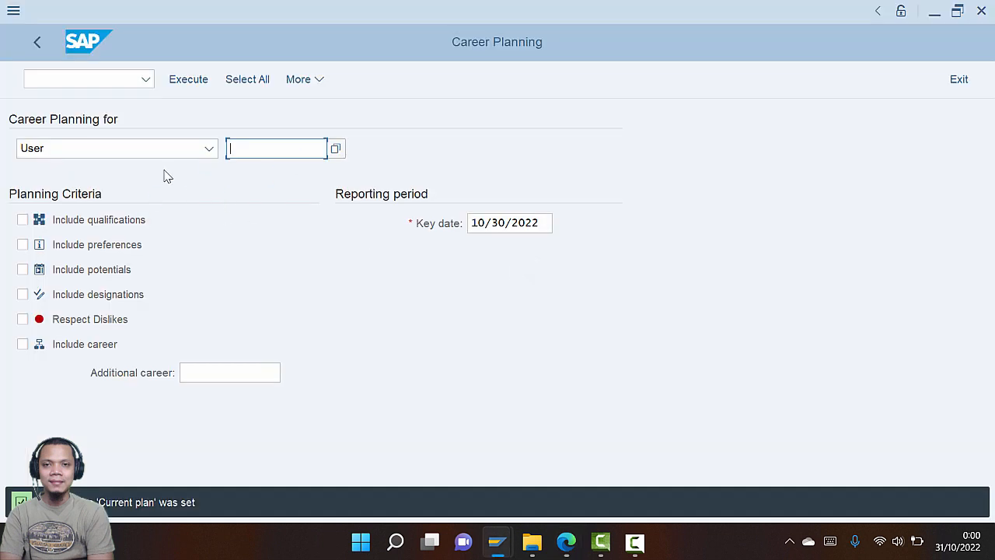
# Set the career planning object type to Person and open the personnel number search
pyautogui.click(210, 148)
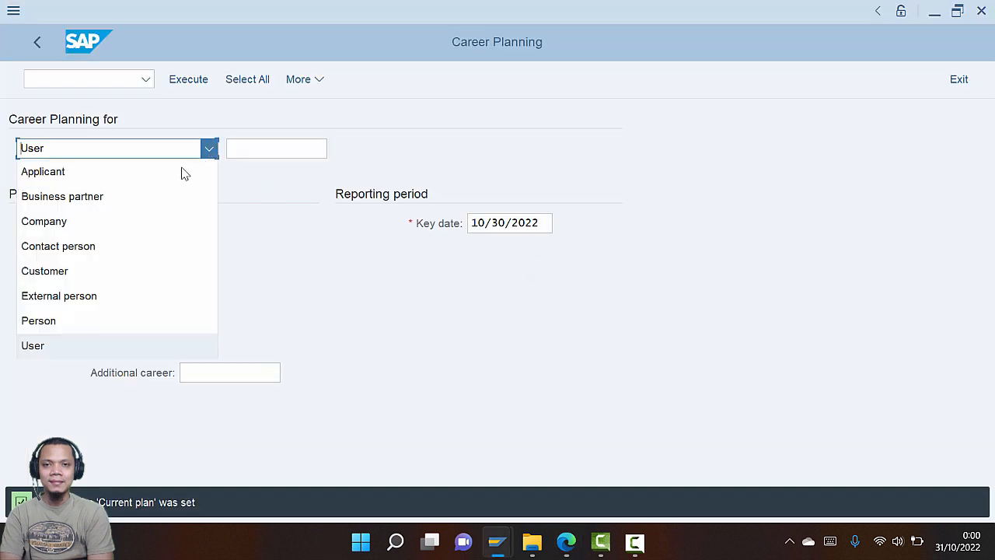
pyautogui.click(89, 320)
pyautogui.click(334, 151)
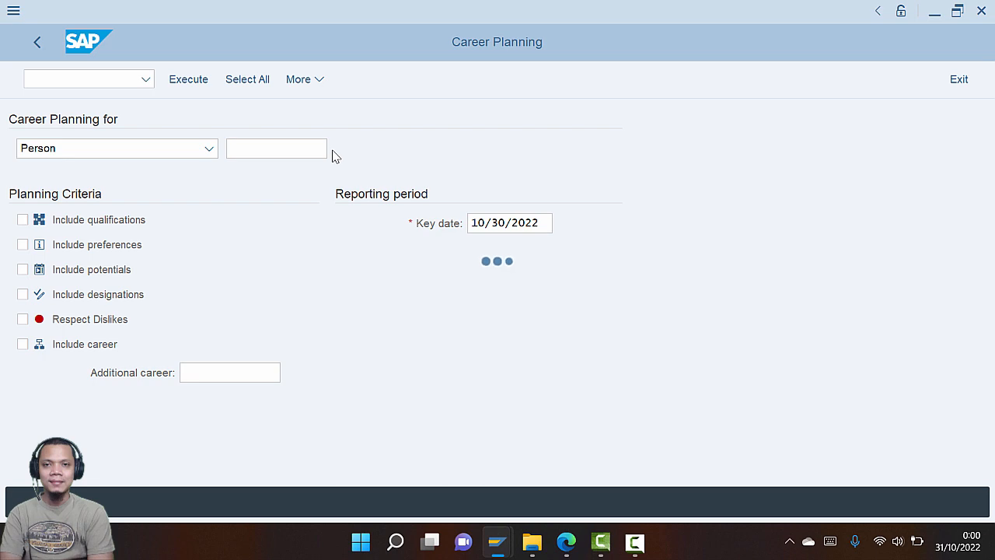
pyautogui.hotkey('alt', 'Tab')
pyautogui.scroll(-1, 496, 233)
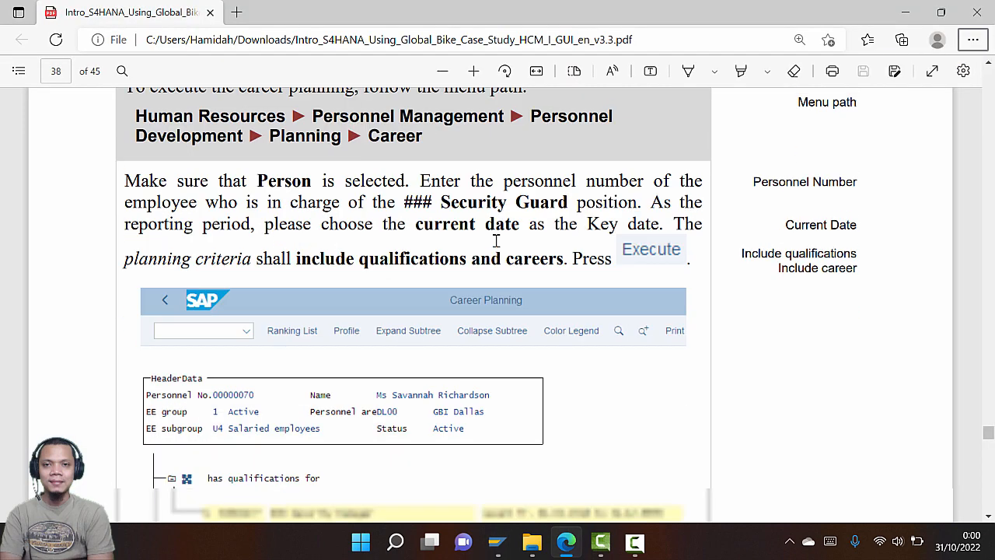
pyautogui.hotkey('alt', 'Tab')
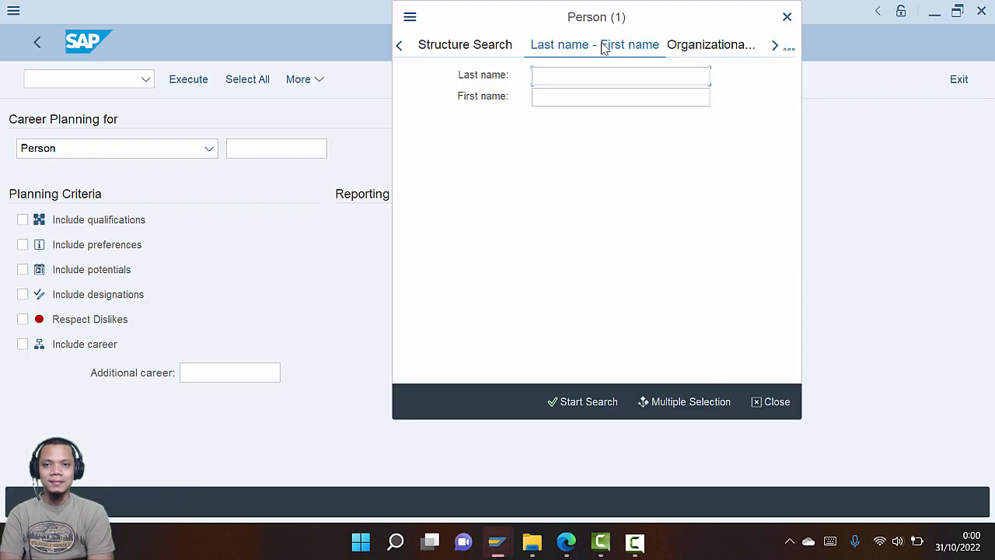
# Search for the employee by last and first name and take the result into Person
pyautogui.click(591, 74)
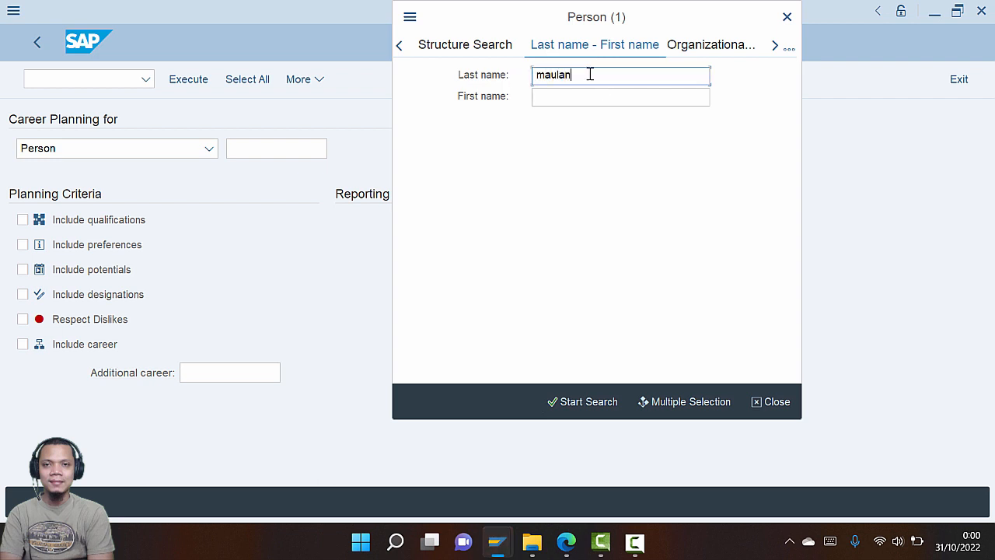
pyautogui.press('Tab')
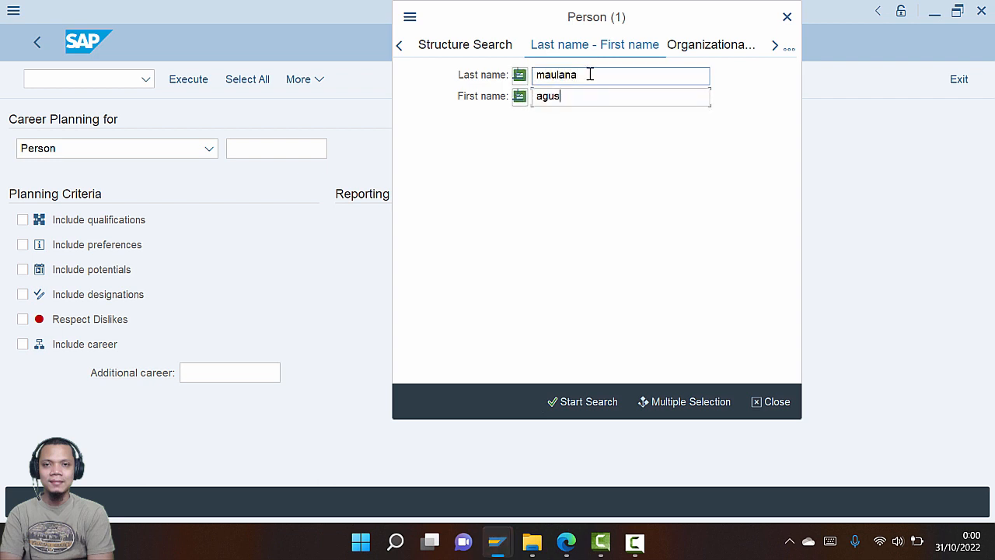
pyautogui.click(569, 403)
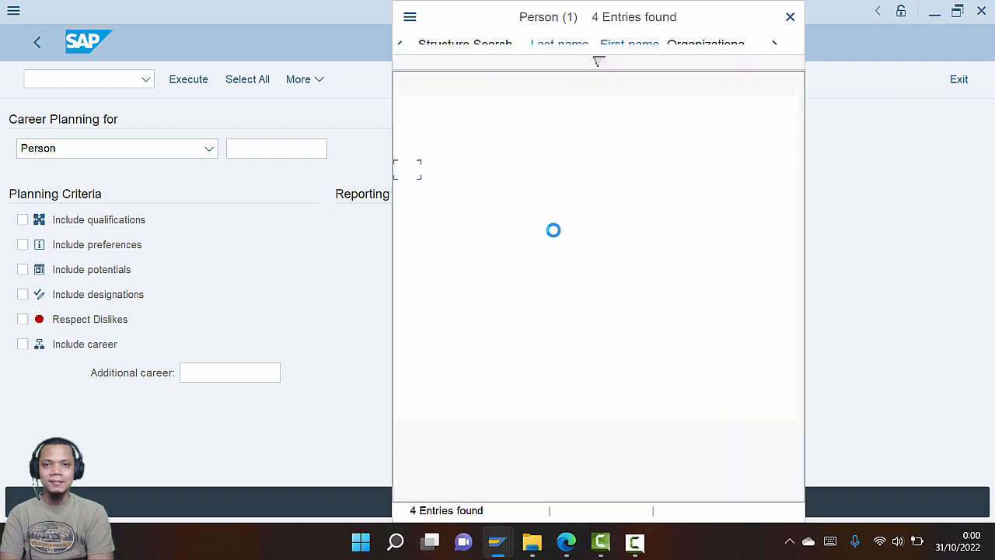
pyautogui.doubleClick(511, 189)
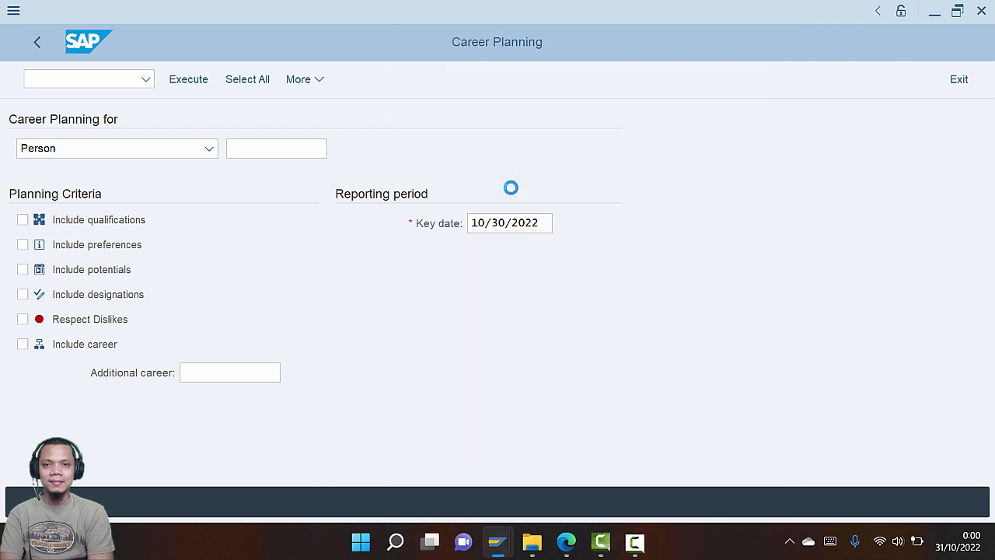
pyautogui.hotkey('alt', 'Tab')
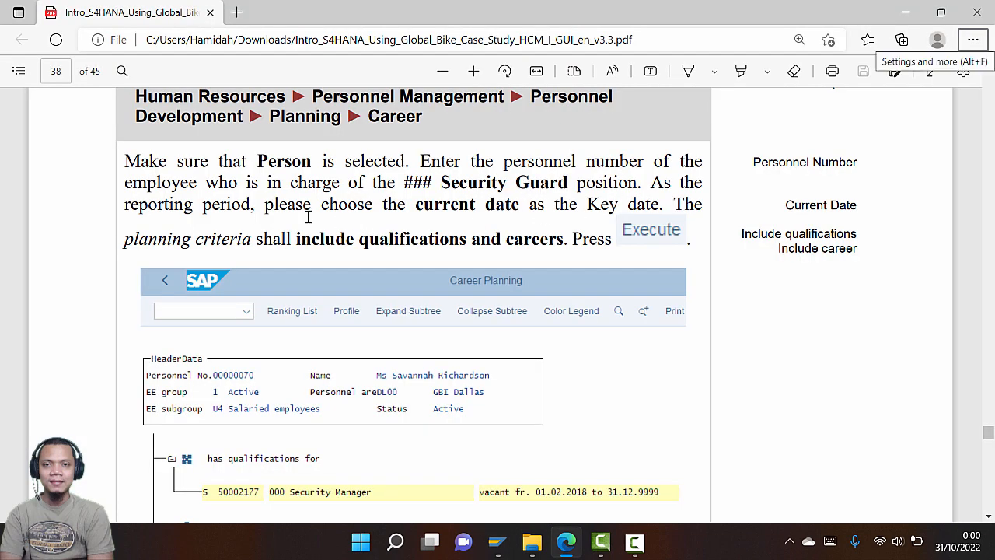
pyautogui.hotkey('alt', 'Tab')
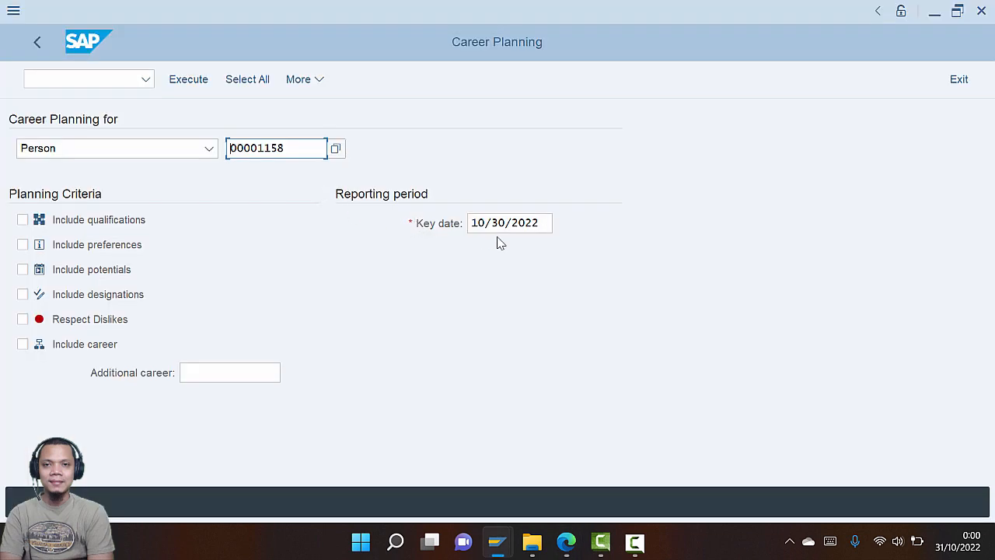
# Include qualifications and careers in the criteria and view the plan with 18 targets found
pyautogui.hotkey('alt', 'Tab')
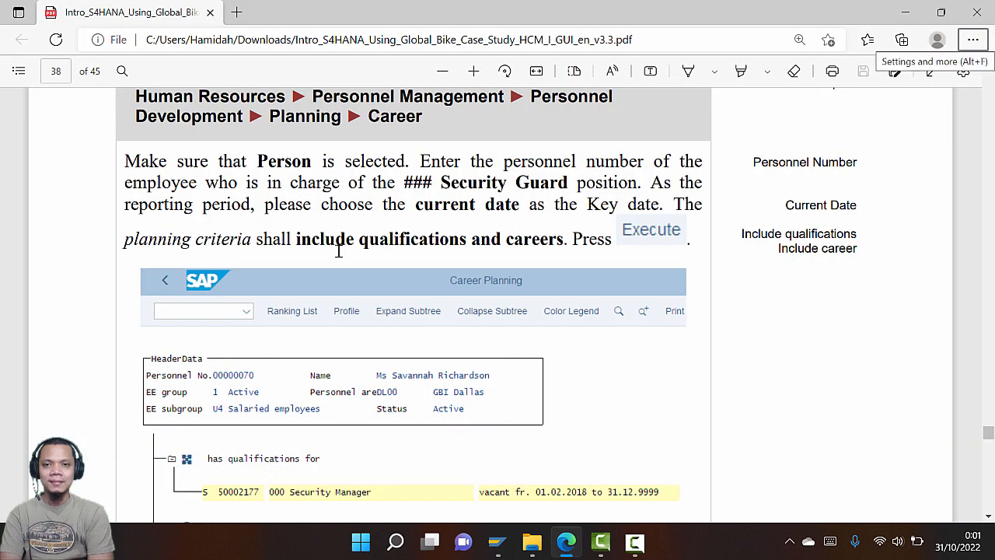
pyautogui.hotkey('alt', 'Tab')
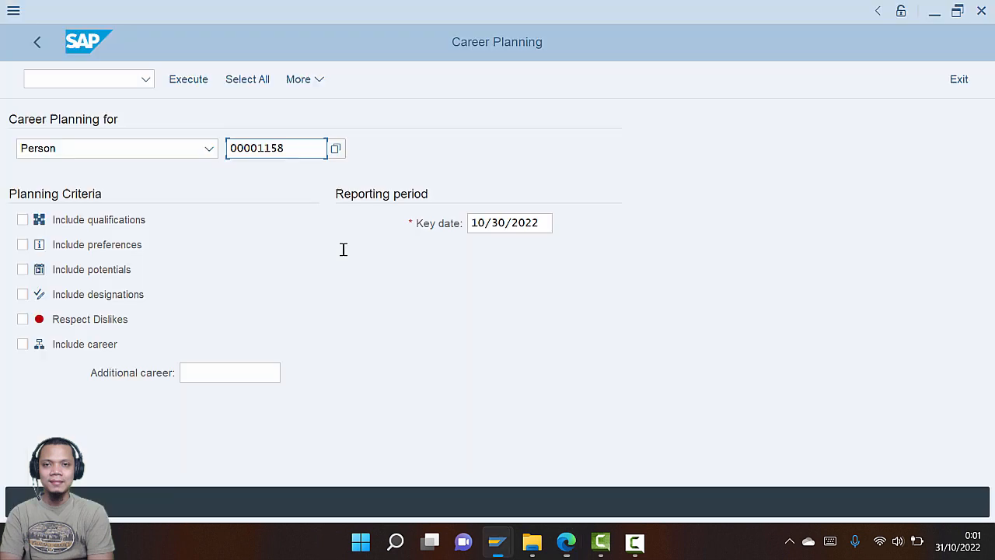
pyautogui.click(22, 221)
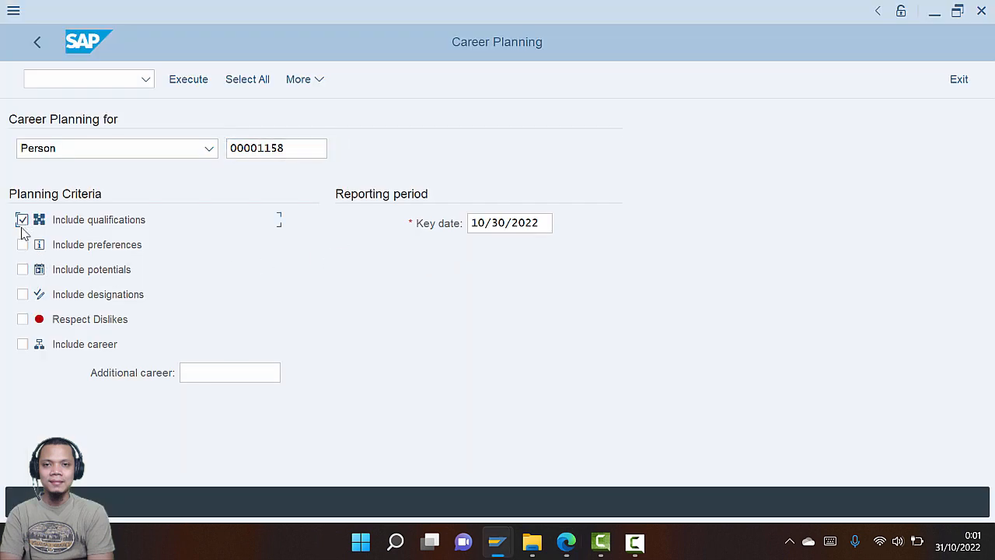
pyautogui.click(23, 346)
pyautogui.hotkey('alt', 'Tab')
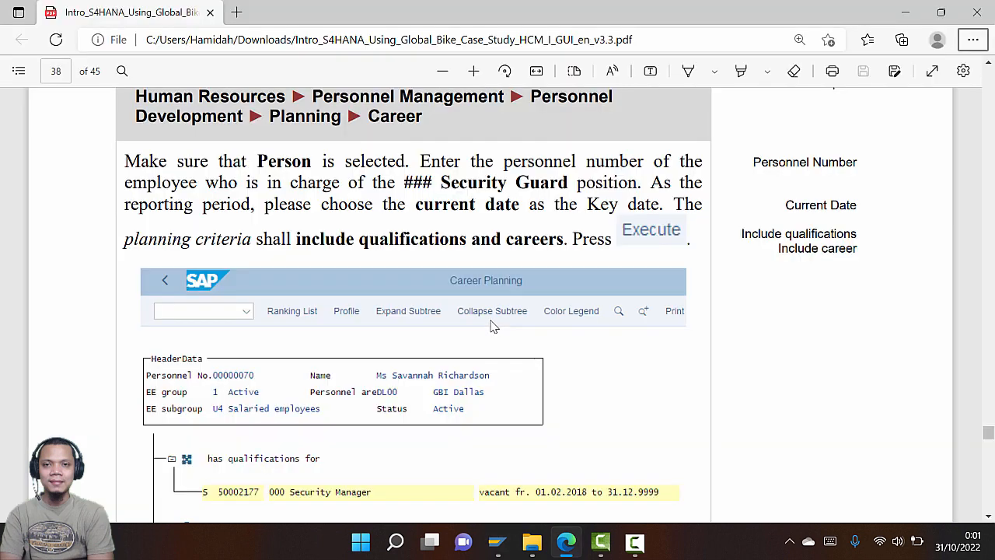
pyautogui.hotkey('alt', 'Tab')
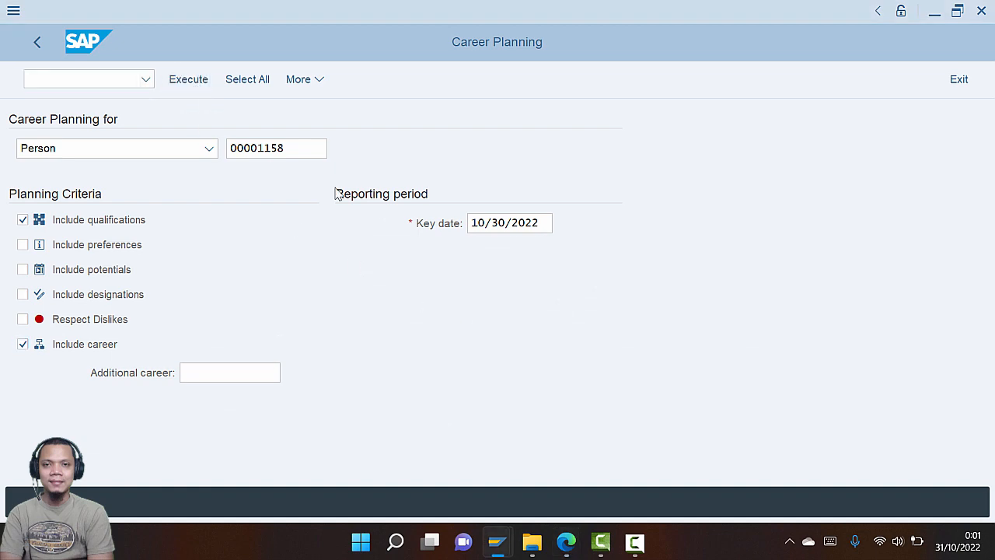
pyautogui.hotkey('alt', 'Tab')
pyautogui.scroll(-5, 514, 311)
pyautogui.scroll(-2, 514, 311)
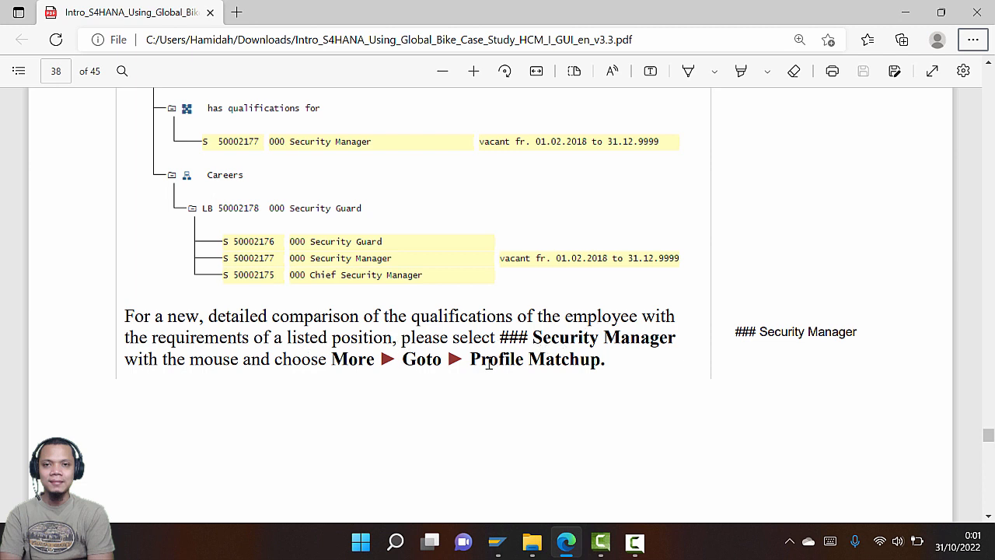
pyautogui.hotkey('alt', 'Tab')
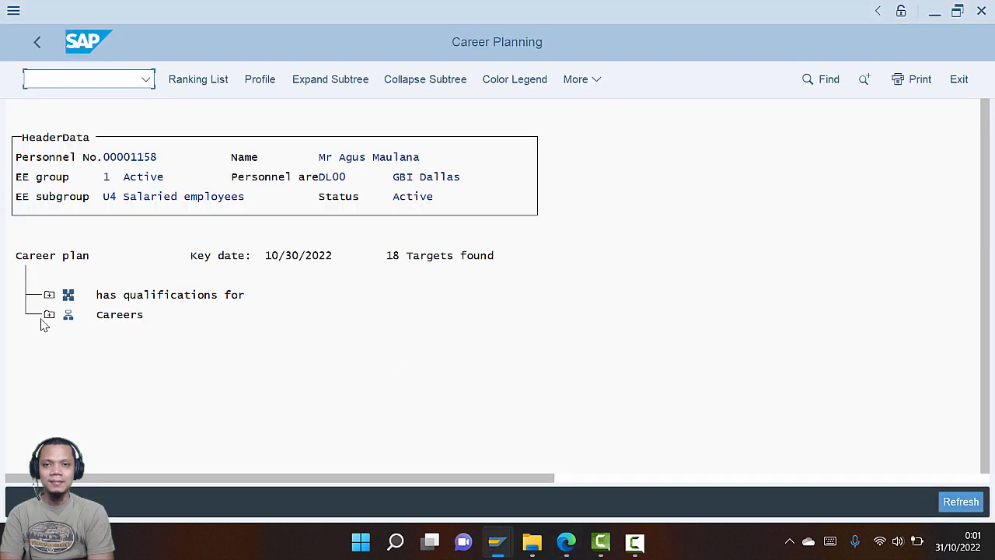
# Expand Careers > 030 Security Guard and open the Profile Matchup for 030 Security Manager
pyautogui.click(51, 316)
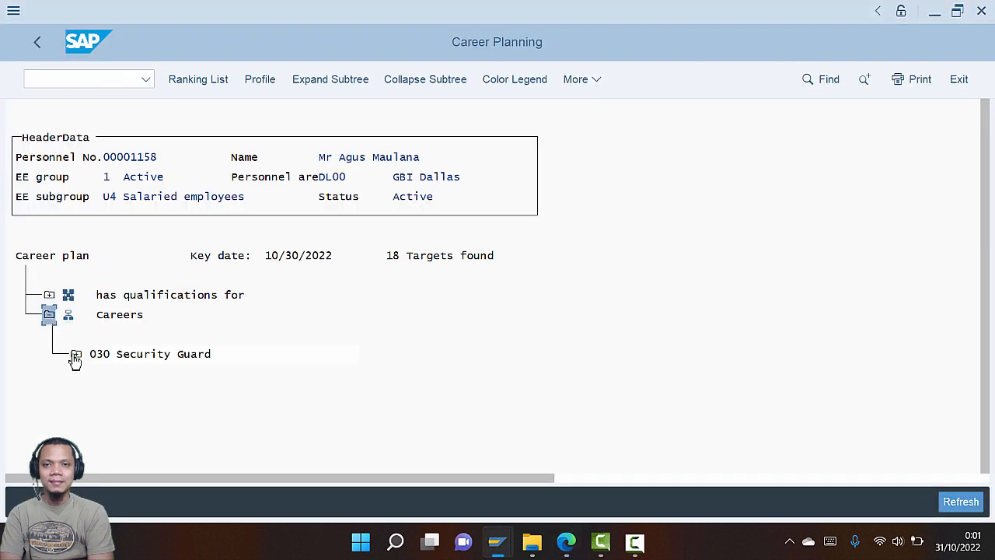
pyautogui.click(76, 354)
pyautogui.click(194, 414)
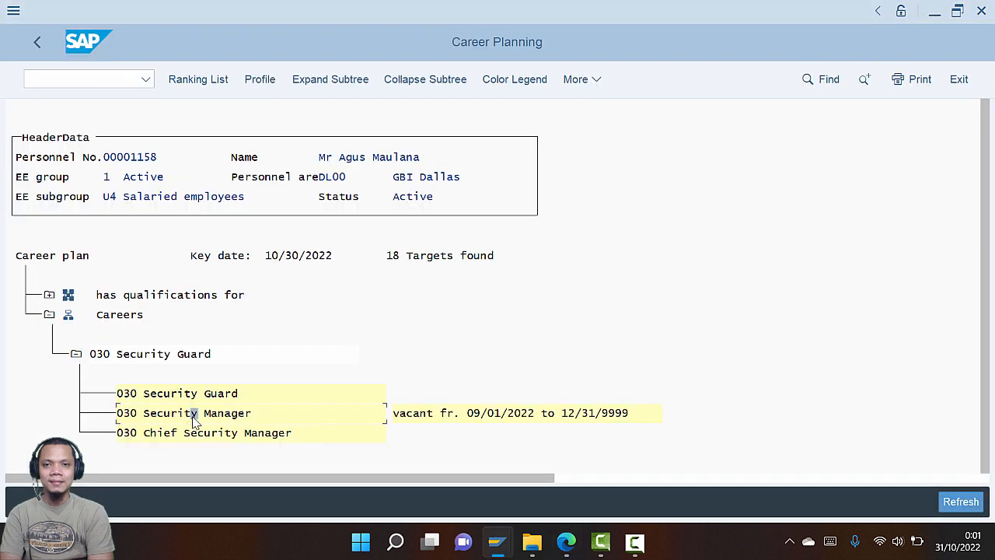
pyautogui.click(585, 84)
pyautogui.moveTo(624, 183)
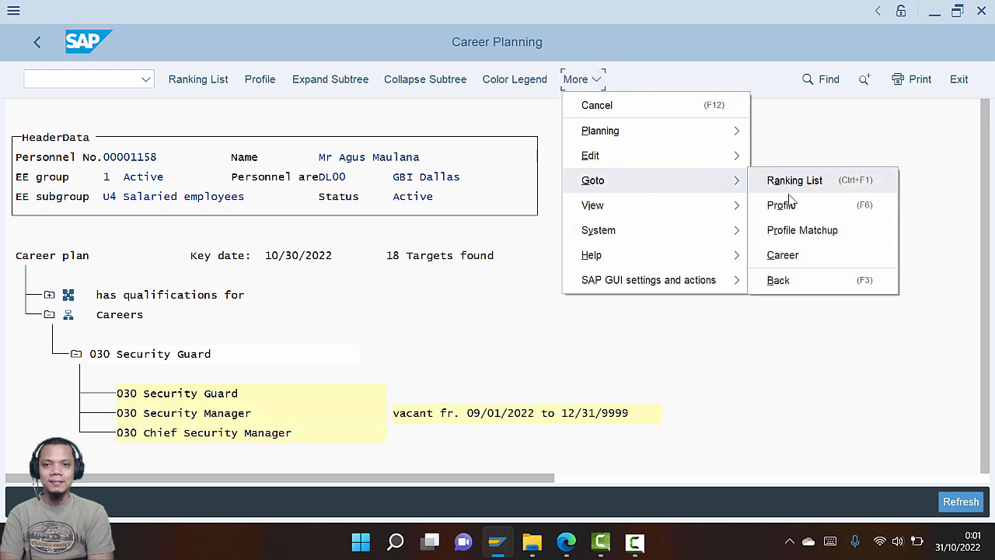
pyautogui.click(801, 230)
pyautogui.hotkey('alt', 'Tab')
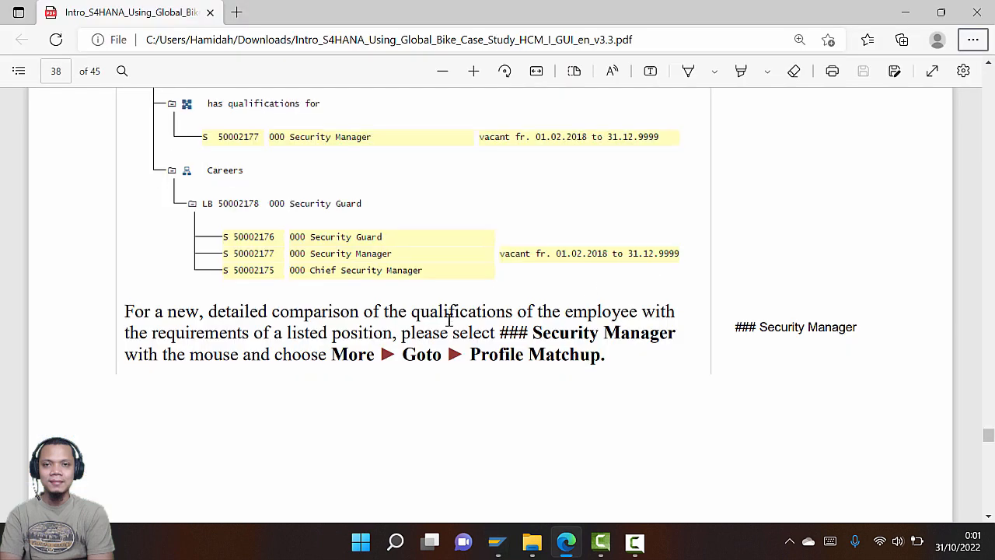
pyautogui.scroll(-5, 449, 318)
pyautogui.scroll(-4, 449, 319)
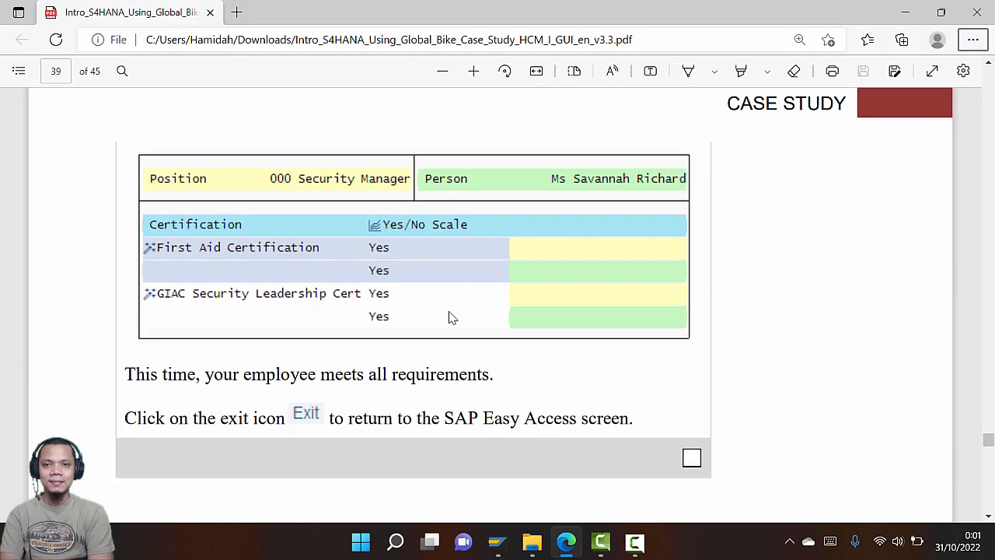
pyautogui.hotkey('alt', 'Tab')
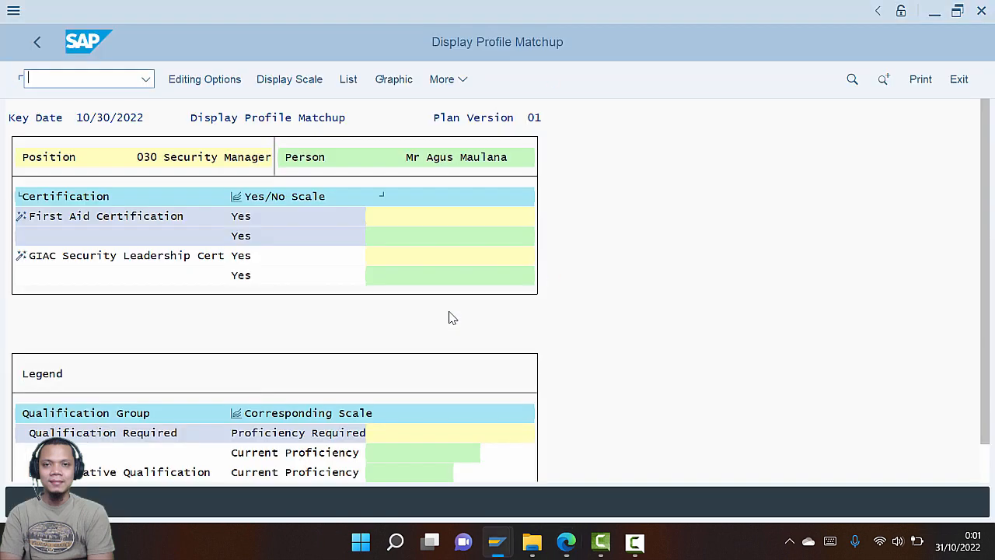
# Review the First Aid and GIAC Security Leadership proficiencies, then scroll the guide to Step 17
pyautogui.click(243, 235)
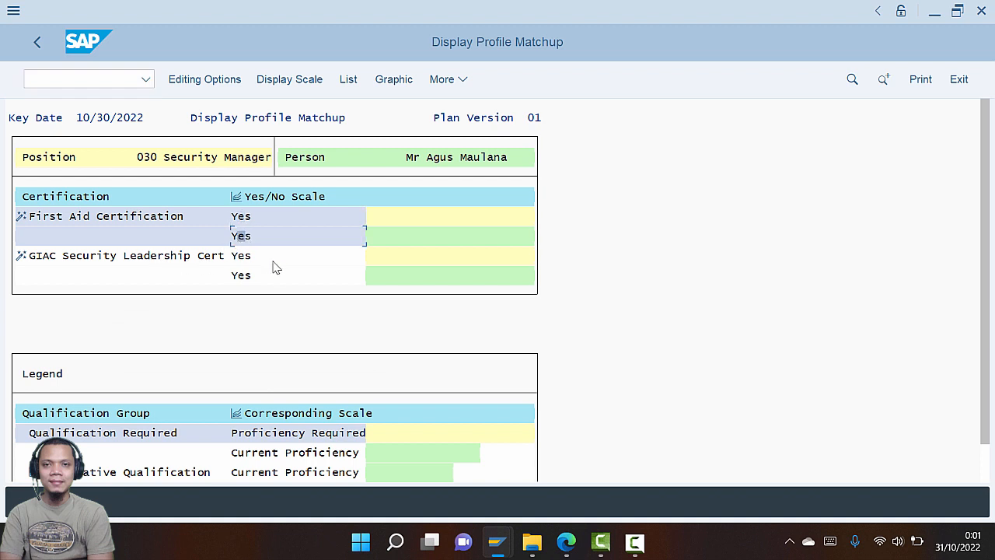
pyautogui.click(243, 275)
pyautogui.scroll(-2, 283, 280)
pyautogui.hotkey('alt', 'Tab')
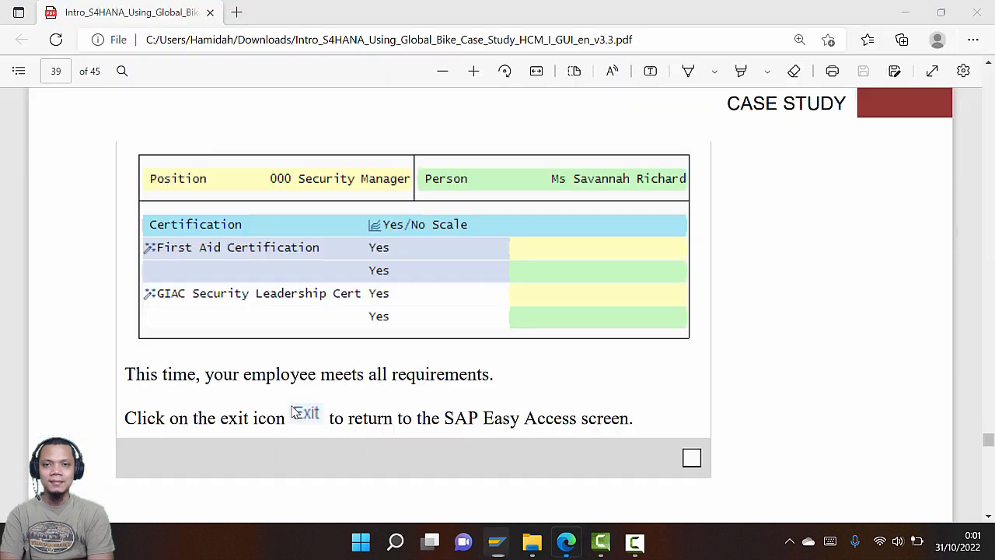
pyautogui.scroll(-10, 385, 294)
pyautogui.scroll(-8, 382, 294)
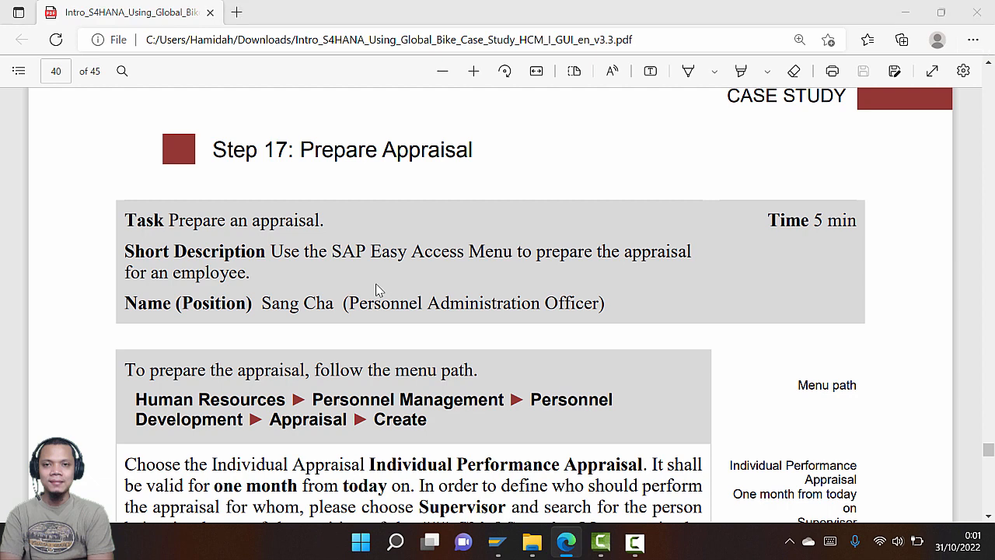
# Read the Step 17 appraisal-preparation instructions in the PDF guide
pyautogui.hotkey('alt', 'Tab')
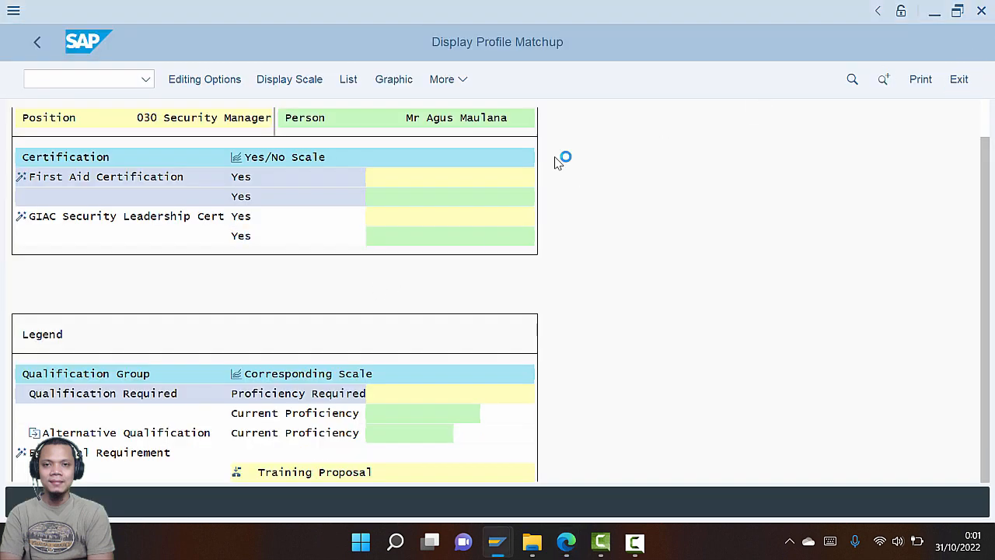
pyautogui.hotkey('alt', 'Tab')
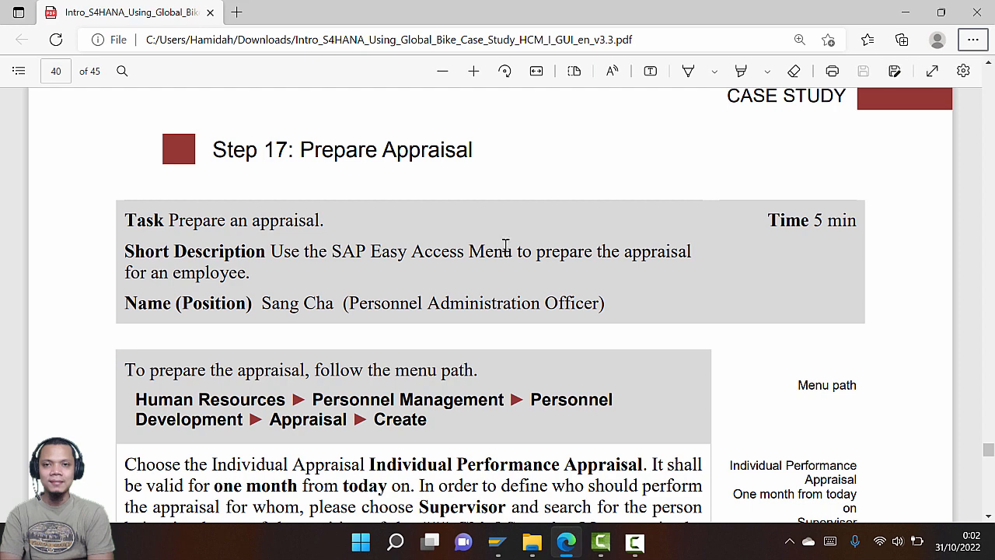
pyautogui.scroll(-1, 505, 246)
pyautogui.scroll(-1, 505, 246)
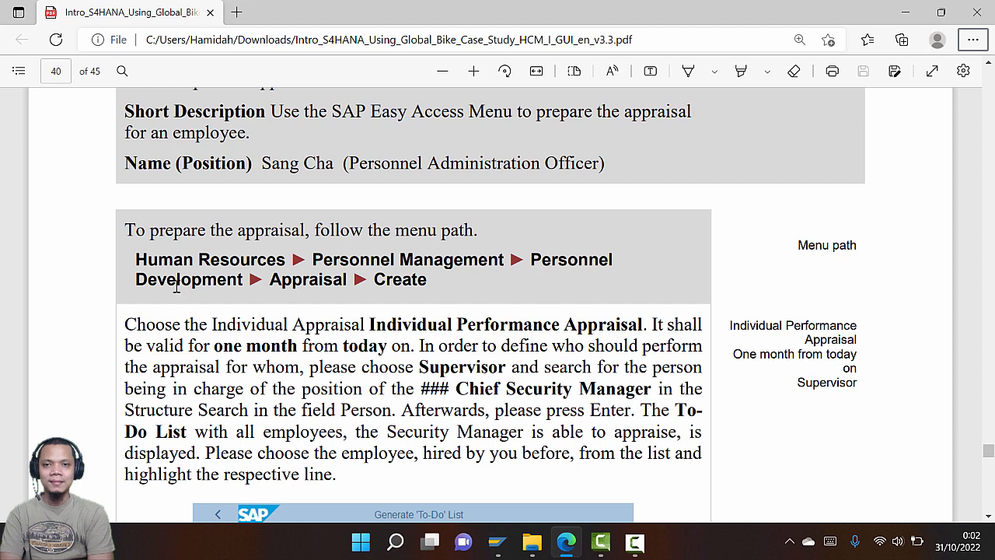
# Exit Career Planning back to the SAP Easy Access menu
pyautogui.hotkey('alt', 'Tab')
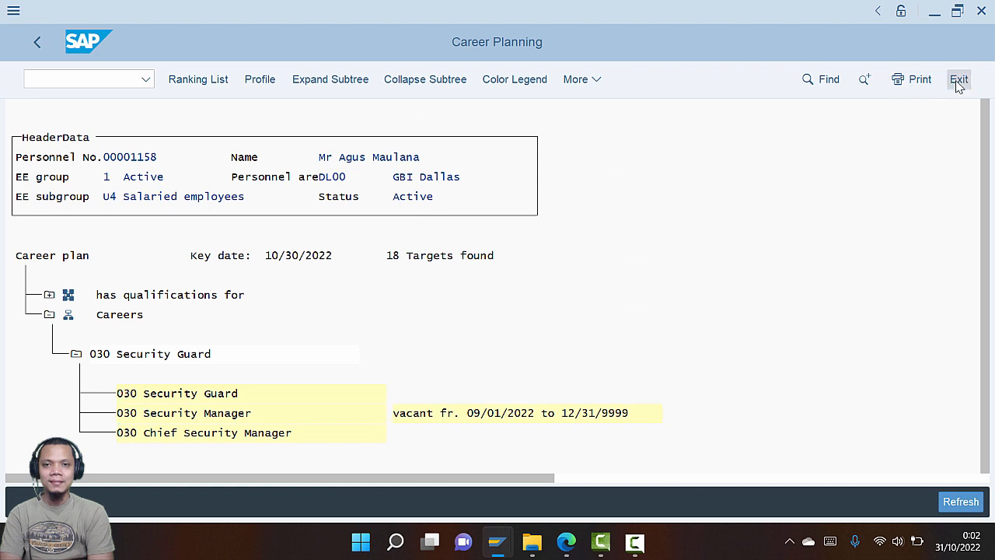
pyautogui.click(958, 82)
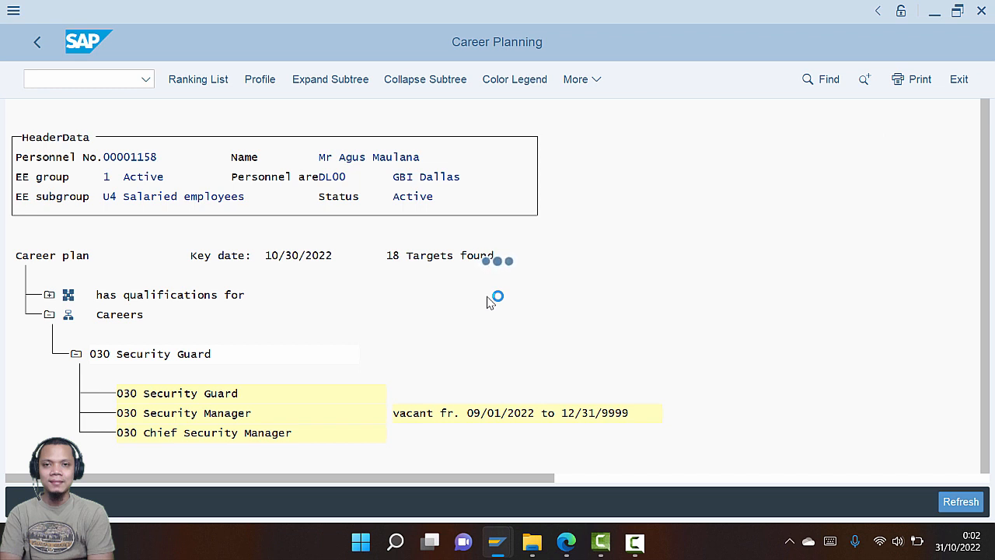
pyautogui.hotkey('alt', 'Tab')
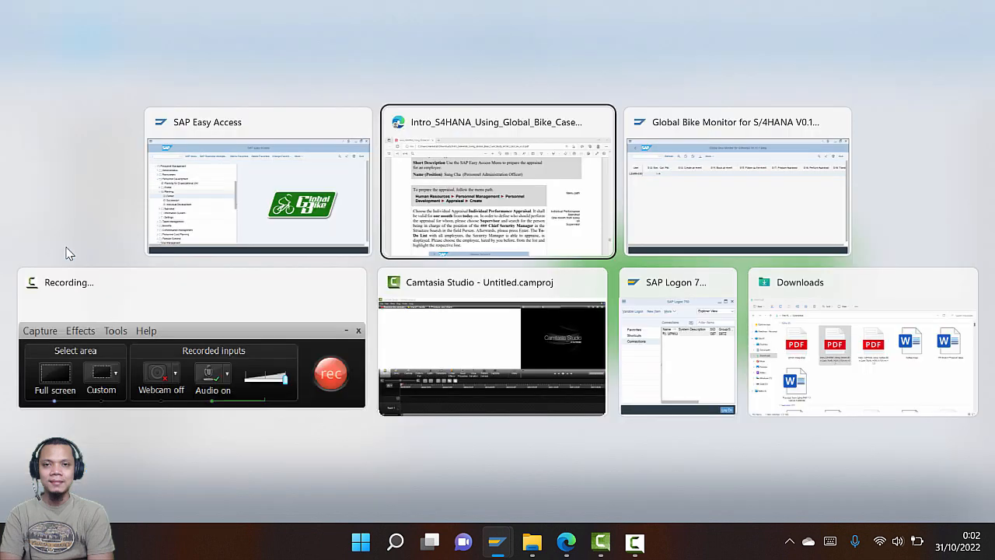
pyautogui.hotkey('alt', 'Tab')
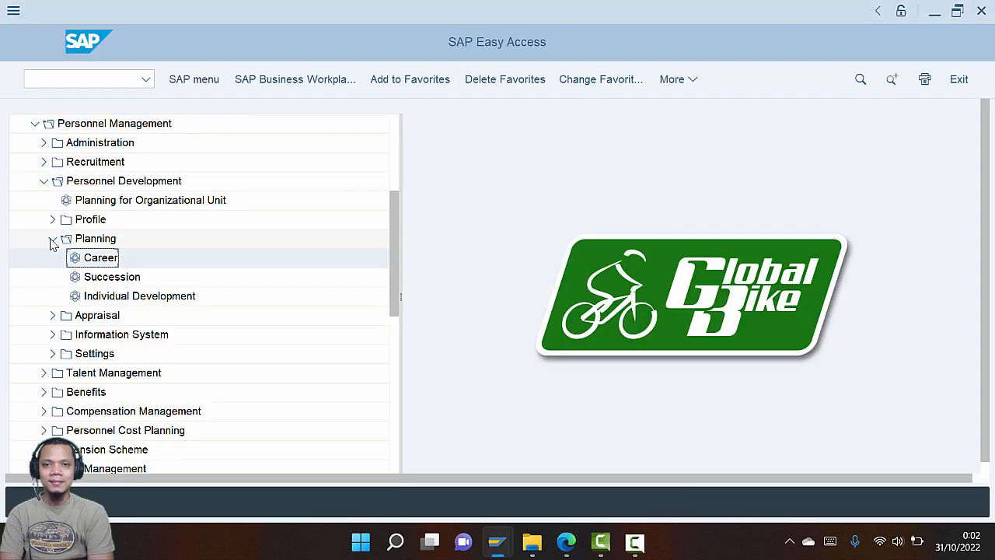
pyautogui.hotkey('alt', 'Tab')
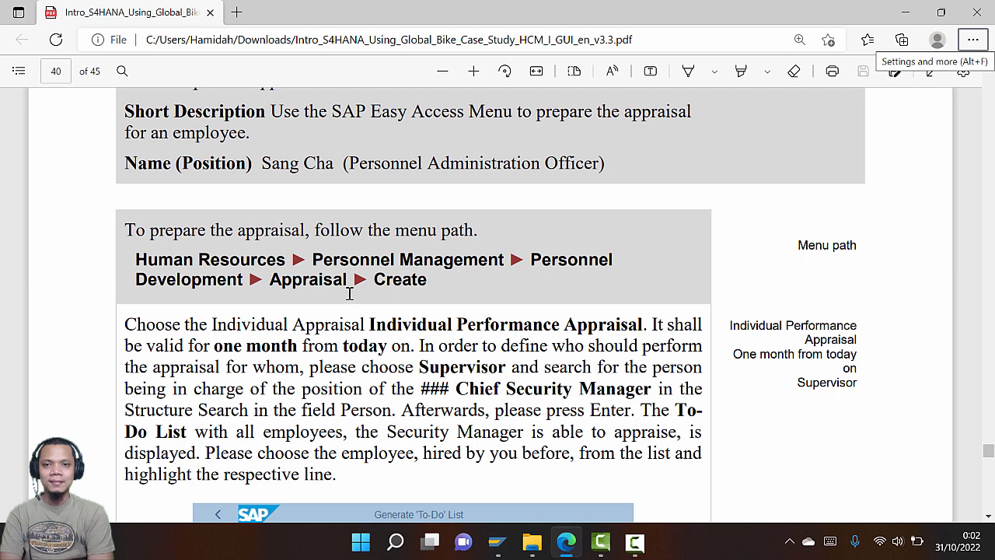
pyautogui.hotkey('alt', 'Tab')
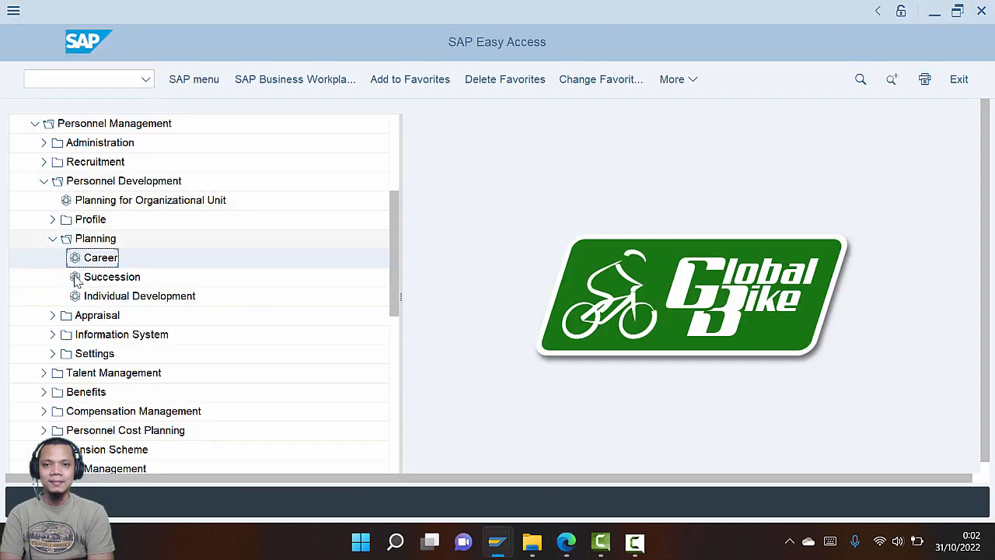
# Collapse Planning, expand Appraisal and open Create to reach the Generate 'To-Do' List screen
pyautogui.click(53, 239)
pyautogui.click(51, 259)
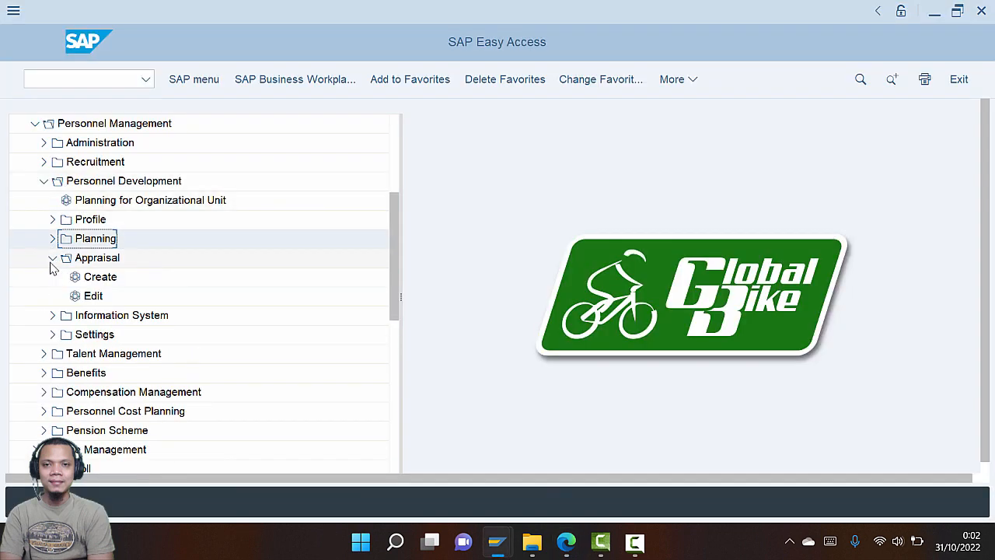
pyautogui.hotkey('alt', 'Tab')
pyautogui.hotkey('alt', 'Tab')
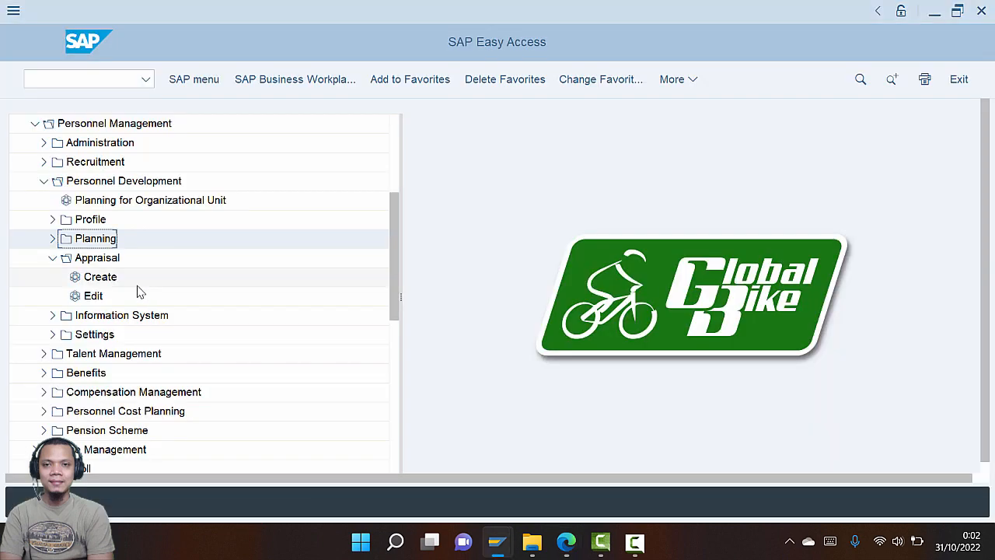
pyautogui.click(101, 275)
pyautogui.hotkey('alt', 'Tab')
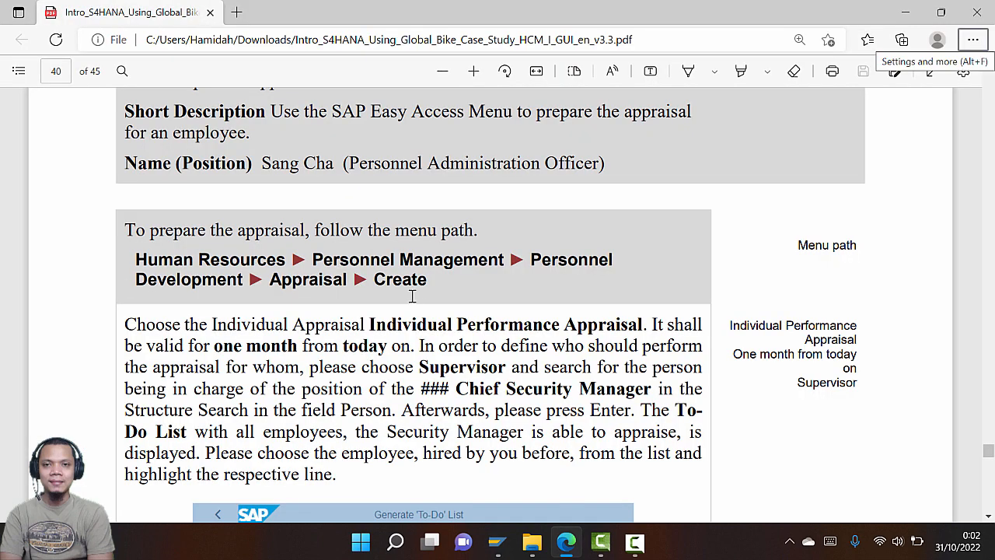
pyautogui.scroll(-3, 413, 290)
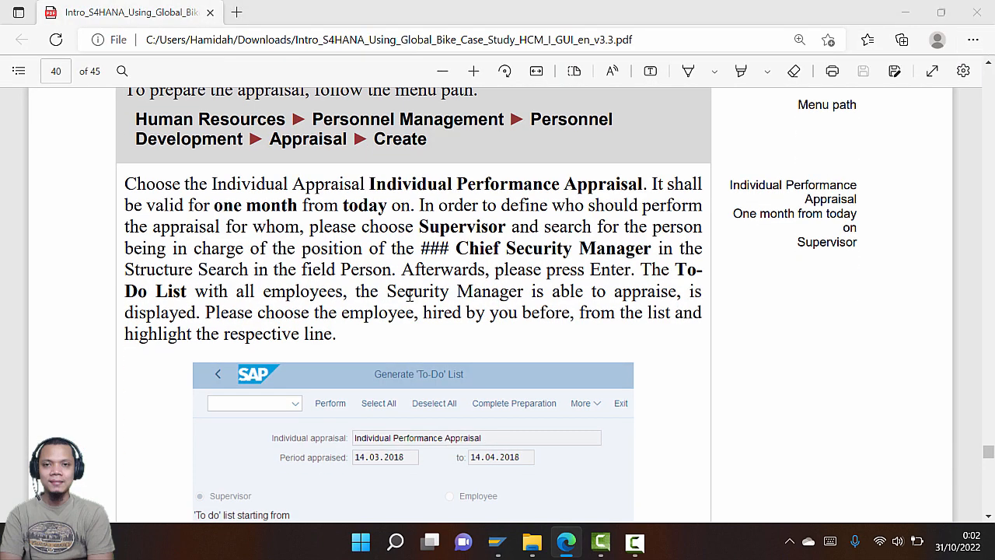
pyautogui.hotkey('alt', 'Tab')
pyautogui.hotkey('alt', 'Tab')
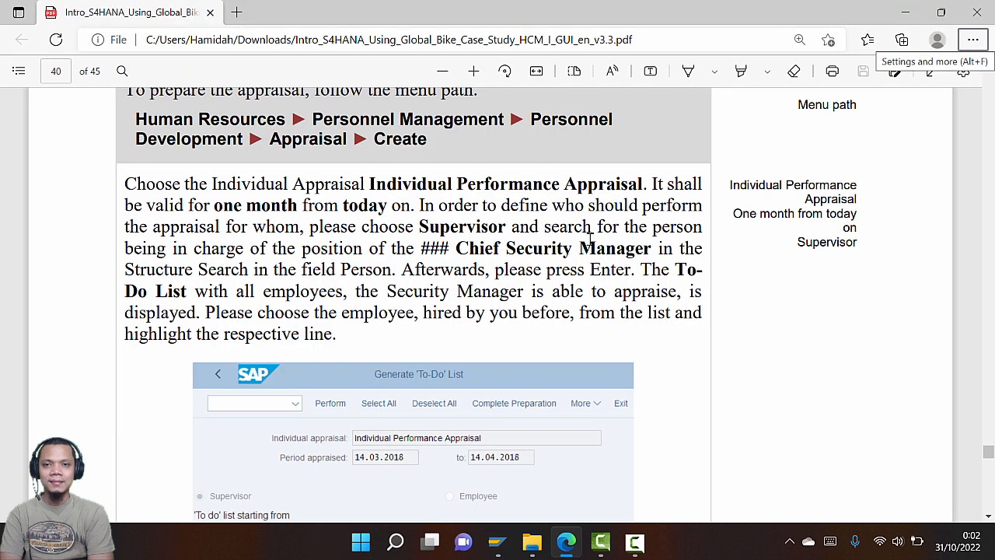
pyautogui.hotkey('alt', 'Tab')
pyautogui.hotkey('alt', 'Tab')
pyautogui.hotkey('alt', 'Tab')
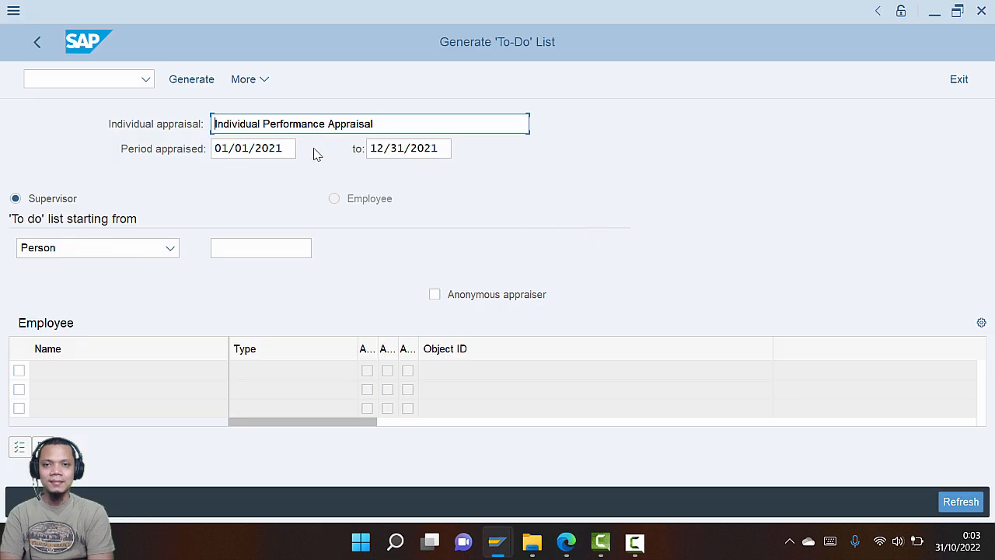
# Set the appraisal period start date to 10/30/2022 using the calendar
pyautogui.hotkey('alt', 'Tab')
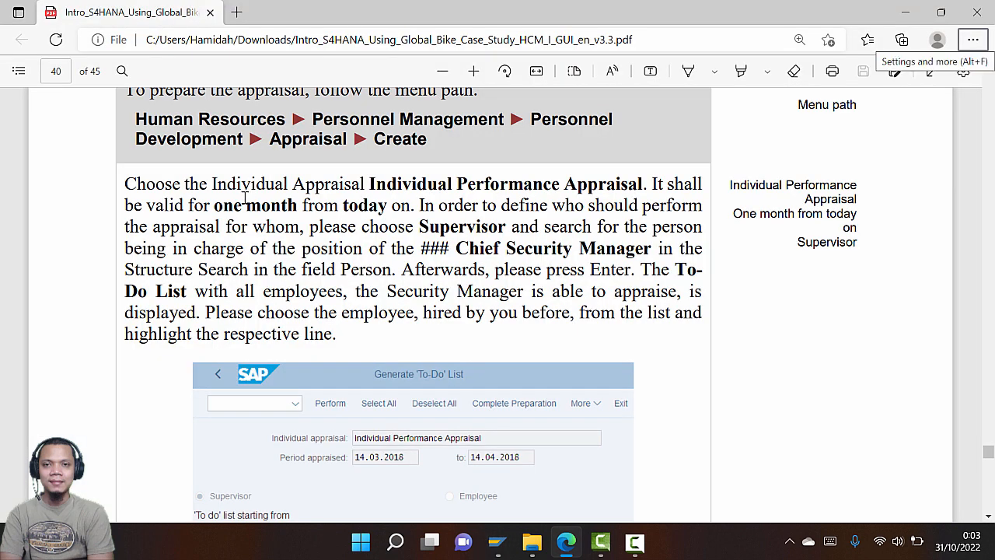
pyautogui.hotkey('alt', 'Tab')
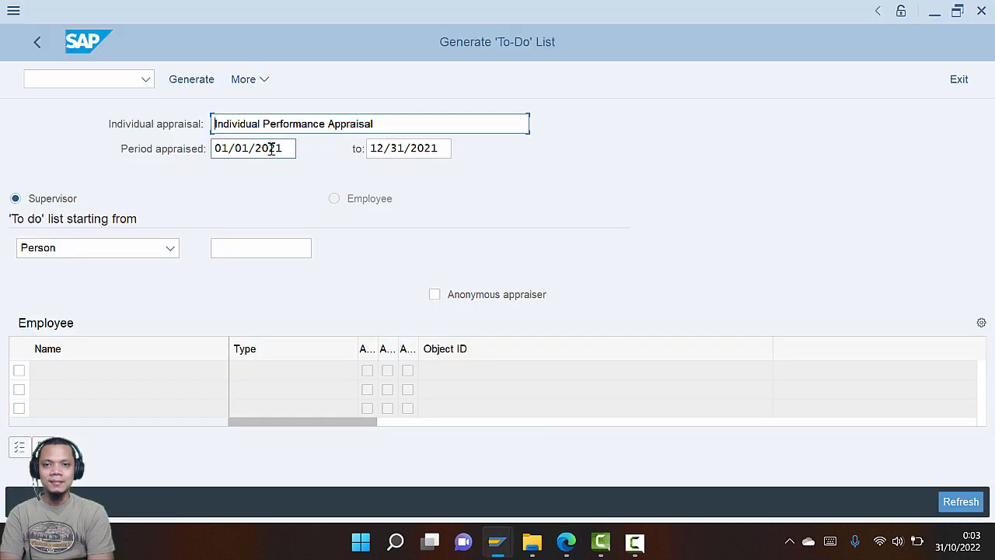
pyautogui.click(271, 148)
pyautogui.click(304, 149)
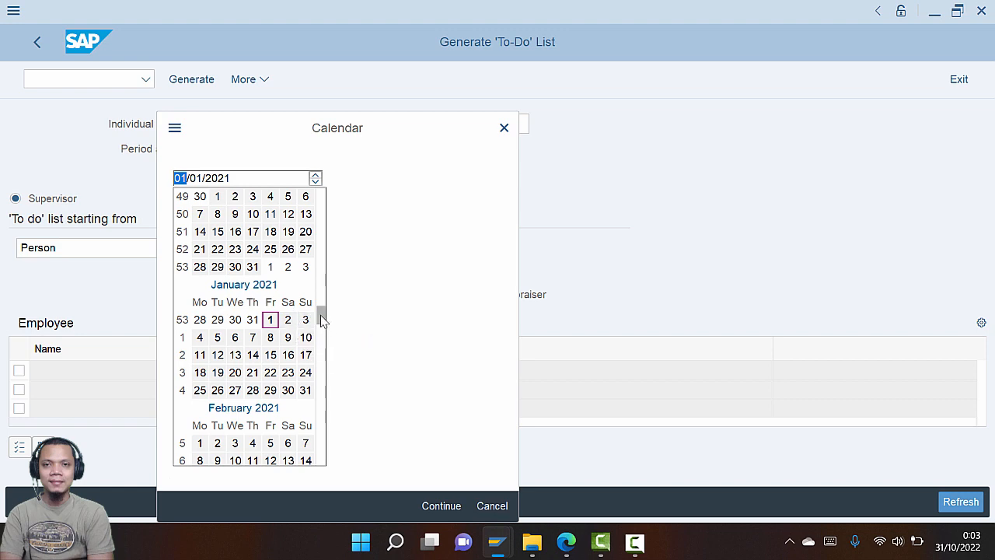
pyautogui.scroll(-15, 322, 319)
pyautogui.scroll(-3, 281, 341)
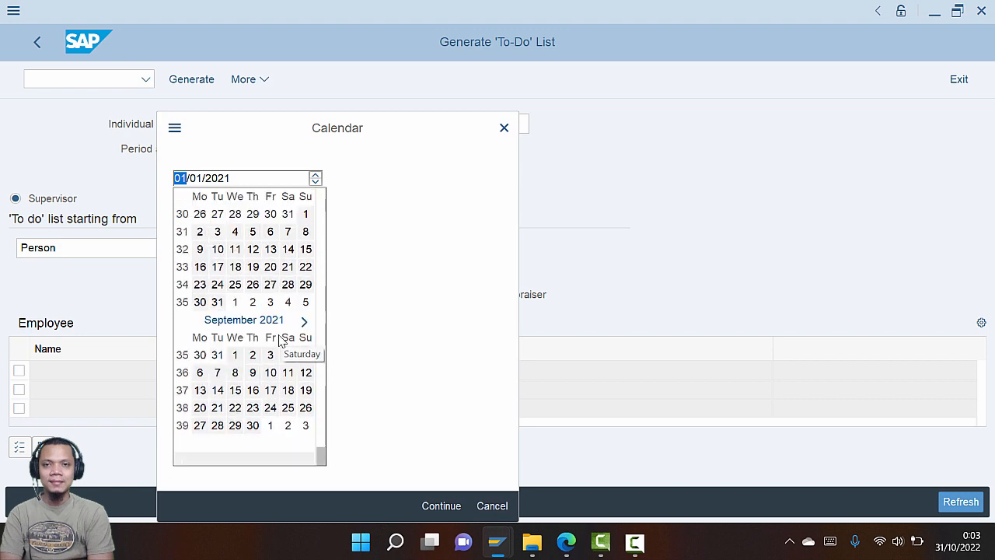
pyautogui.scroll(-3, 311, 333)
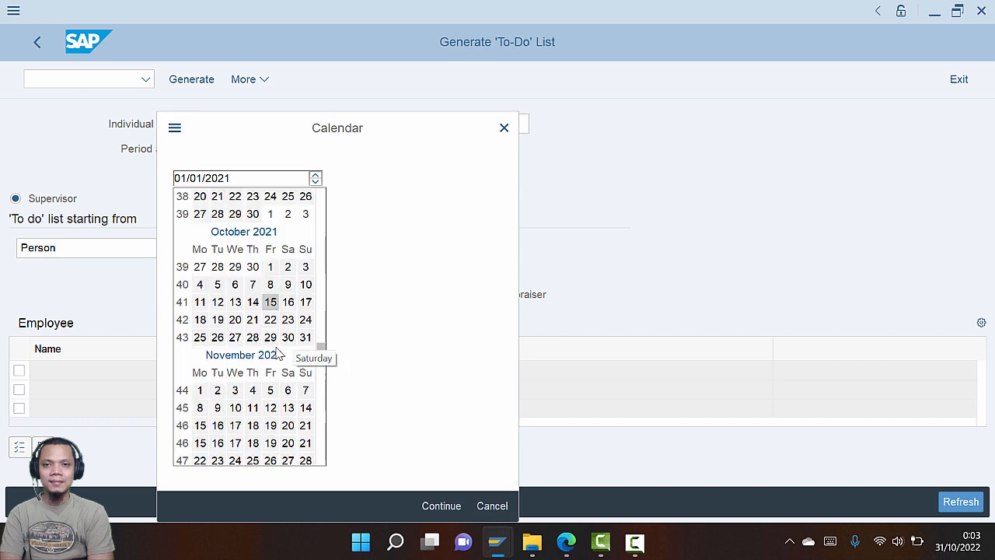
pyautogui.scroll(-8, 274, 355)
pyautogui.scroll(-10, 271, 357)
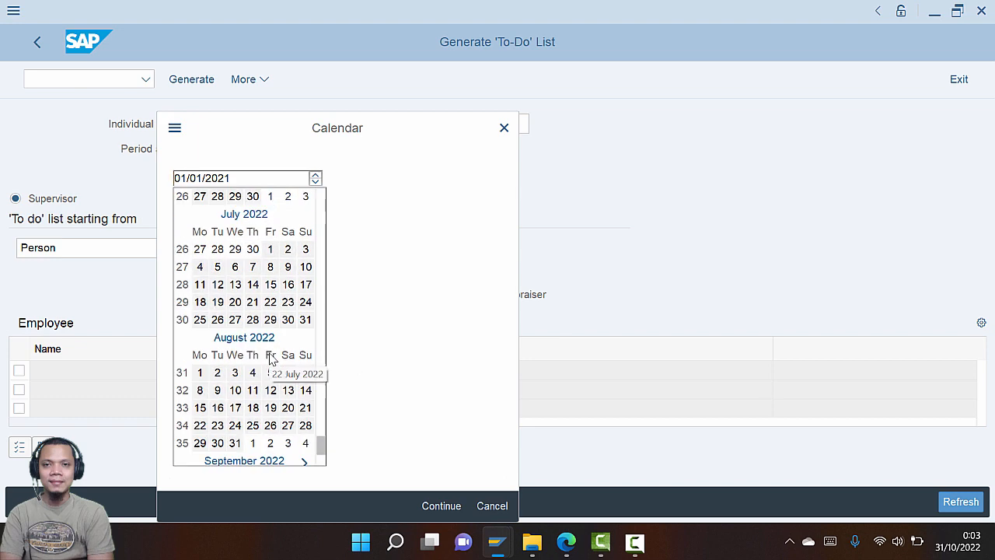
pyautogui.scroll(-2, 270, 358)
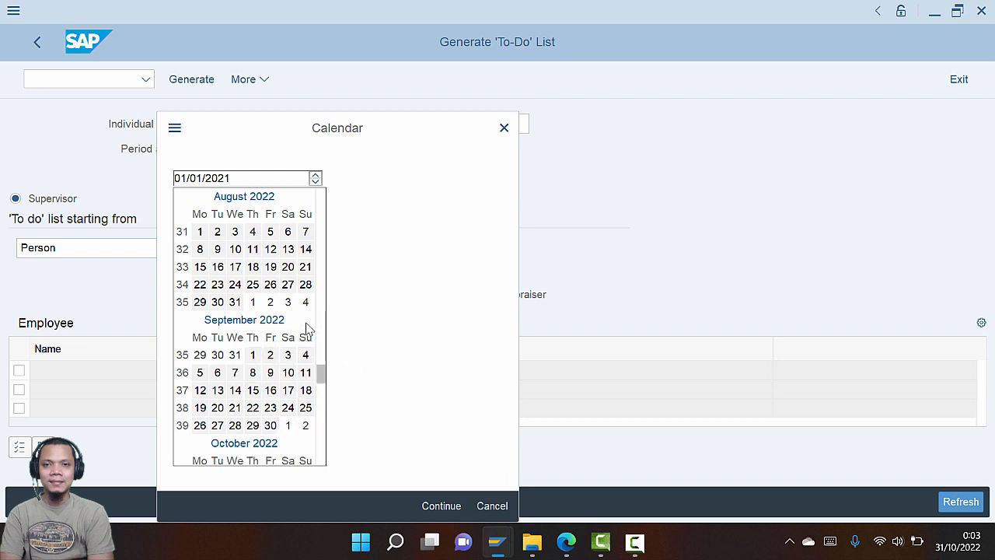
pyautogui.scroll(-3, 291, 342)
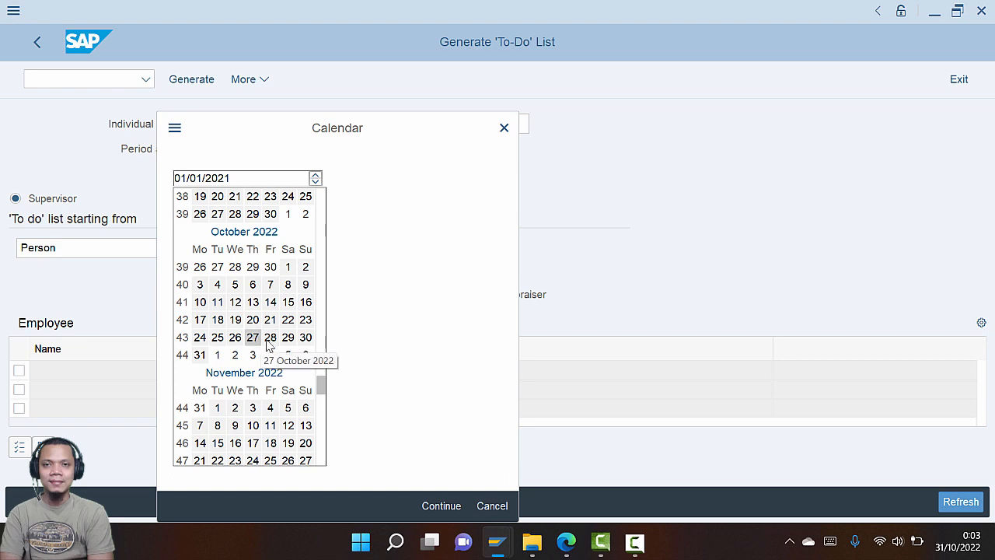
pyautogui.click(306, 338)
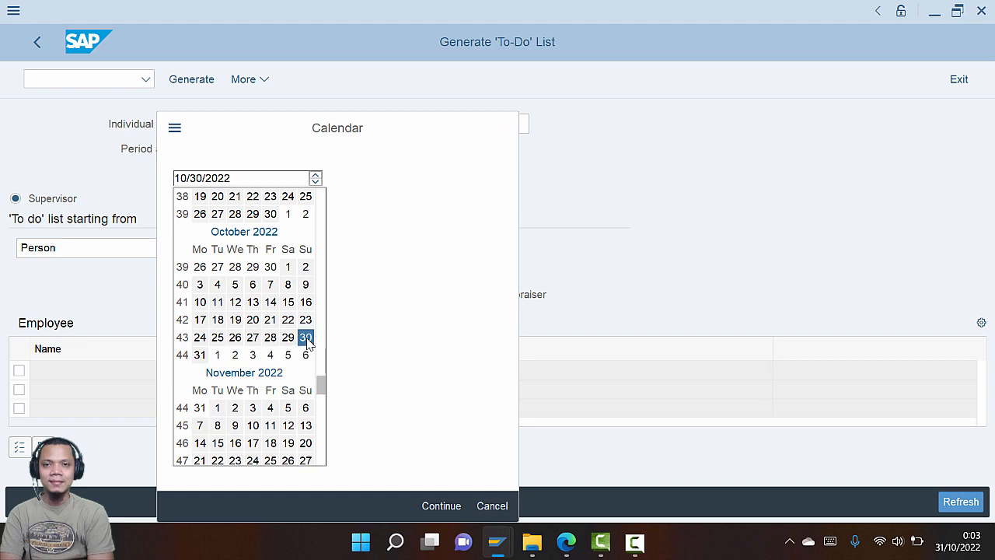
pyautogui.click(305, 338)
# Set the appraisal period end date to 11/30/2022 using the calendar
pyautogui.hotkey('alt', 'Tab')
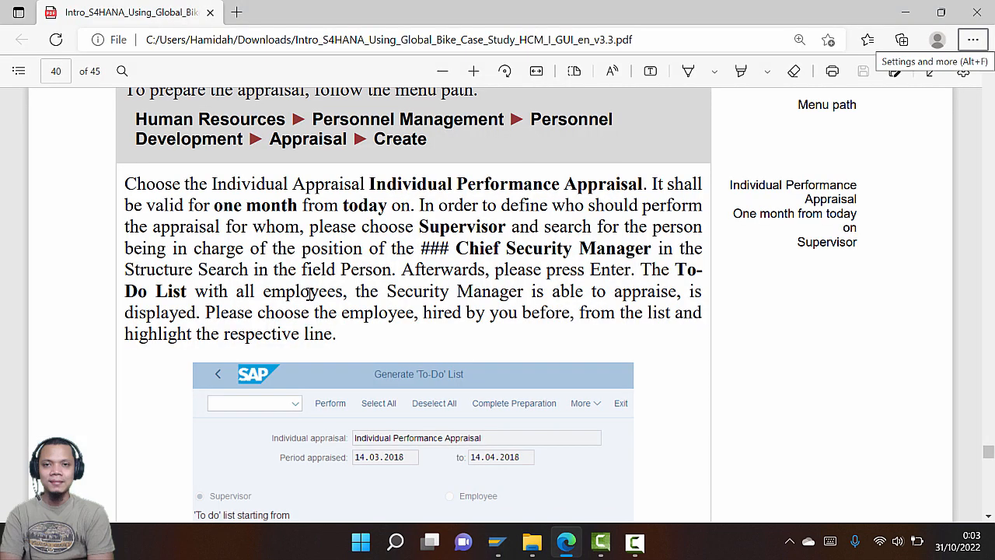
pyautogui.hotkey('alt', 'Tab')
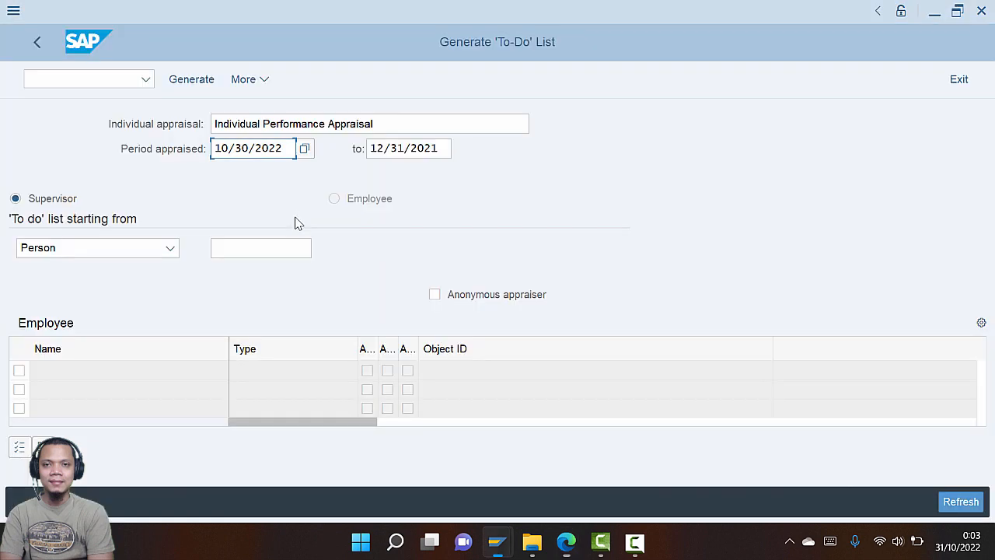
pyautogui.click(437, 149)
pyautogui.click(459, 149)
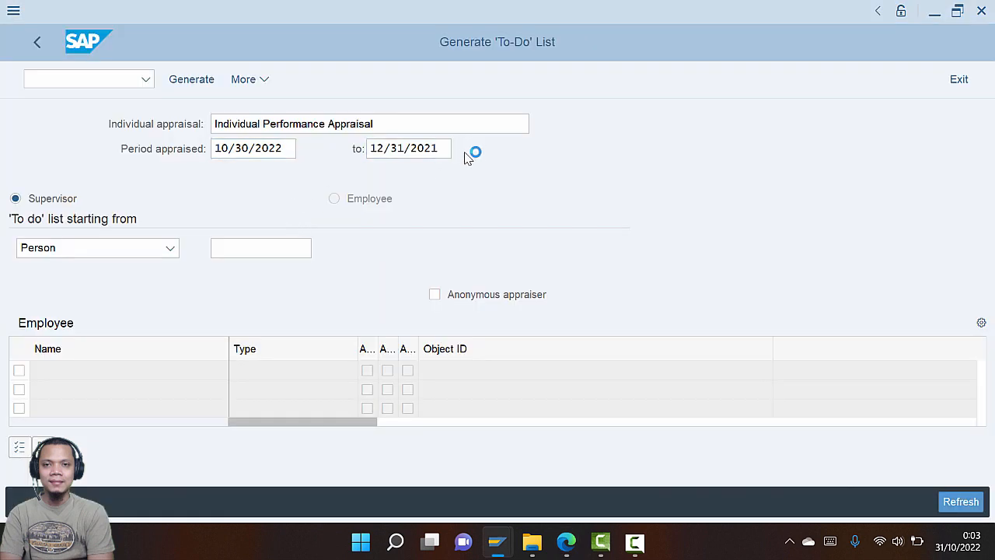
pyautogui.scroll(-8, 253, 384)
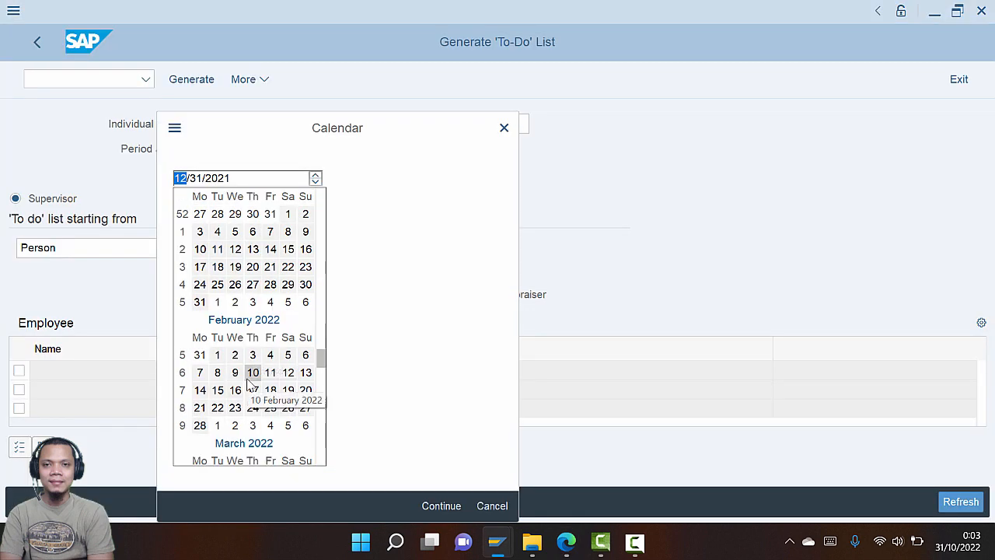
pyautogui.scroll(-6, 252, 385)
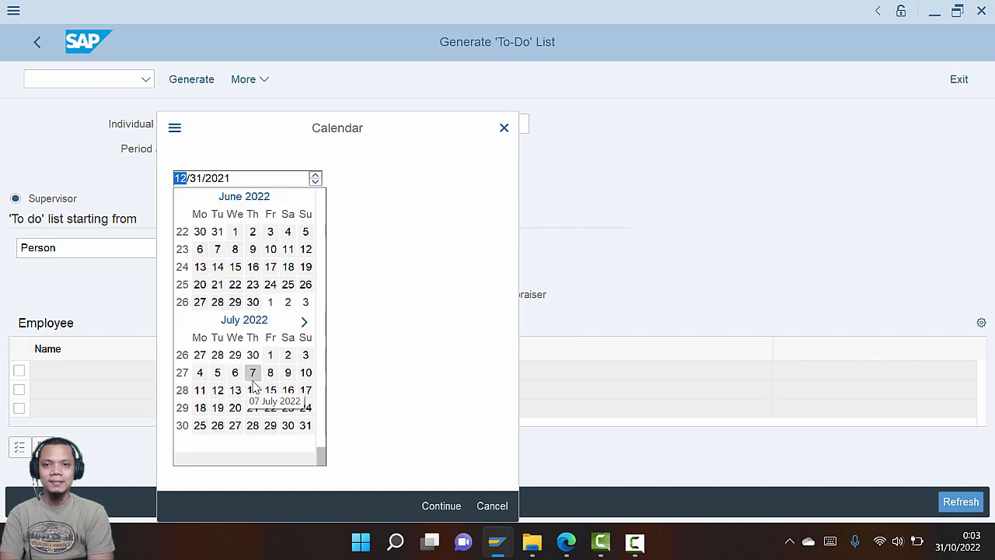
pyautogui.scroll(-10, 282, 373)
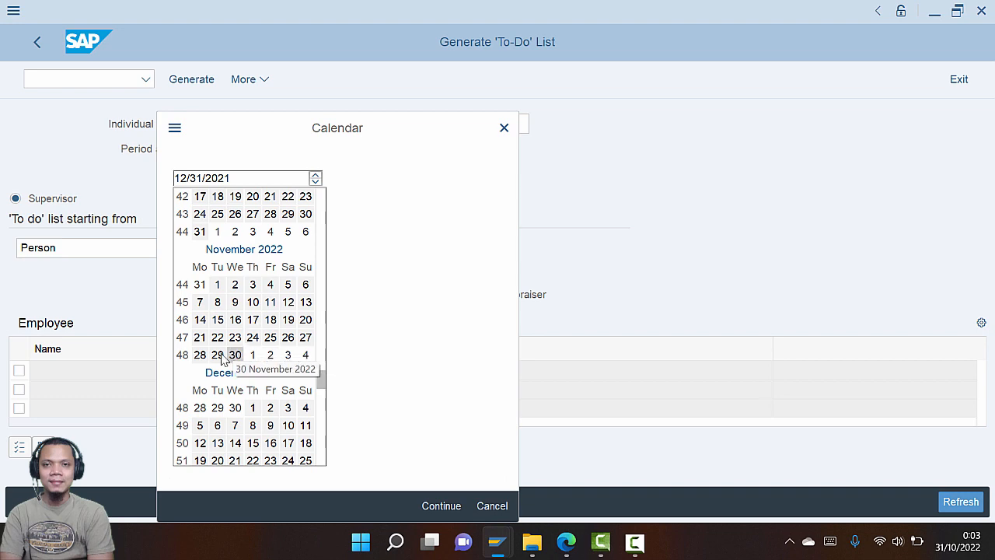
pyautogui.click(234, 355)
pyautogui.click(234, 356)
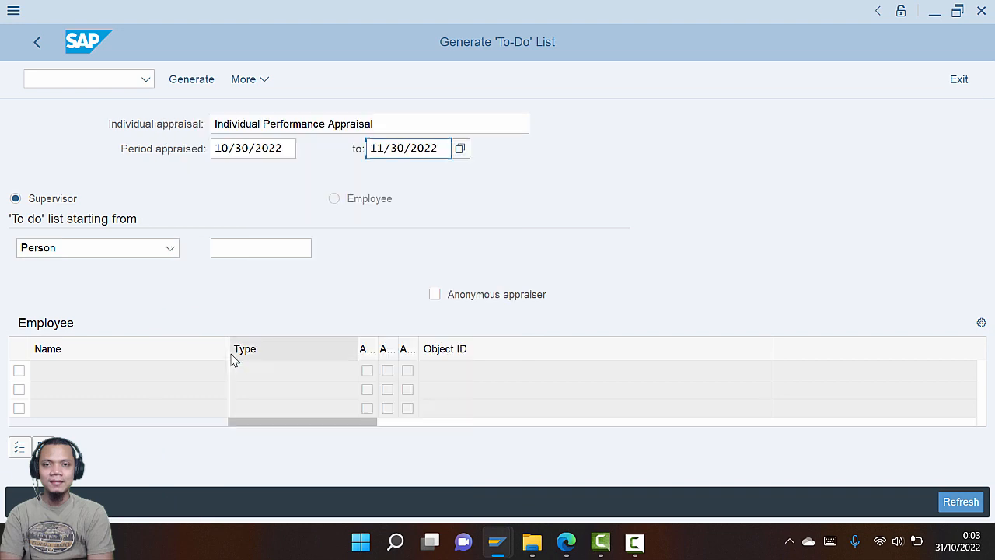
# Place the cursor in the empty Person field and request its search help with F4
pyautogui.hotkey('alt', 'Tab')
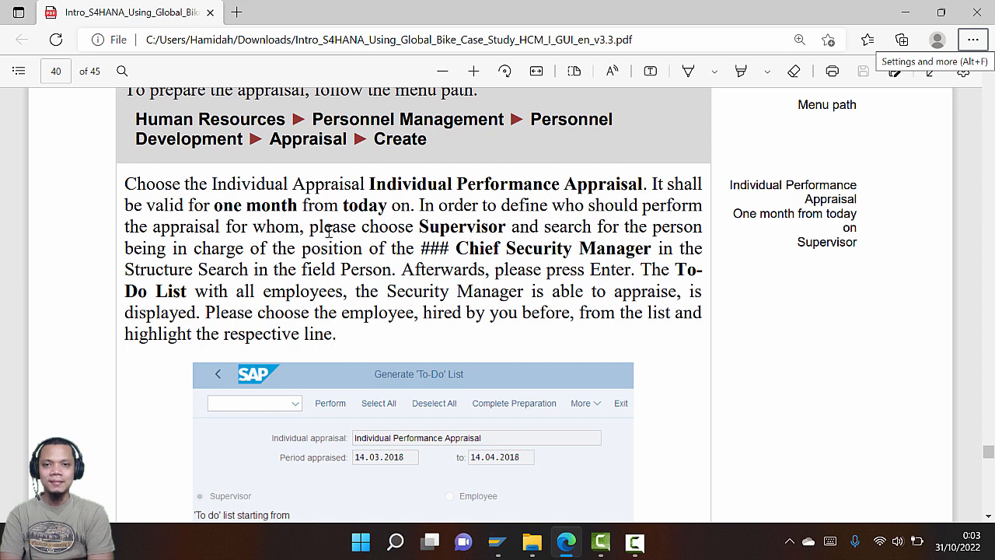
pyautogui.hotkey('alt', 'Tab')
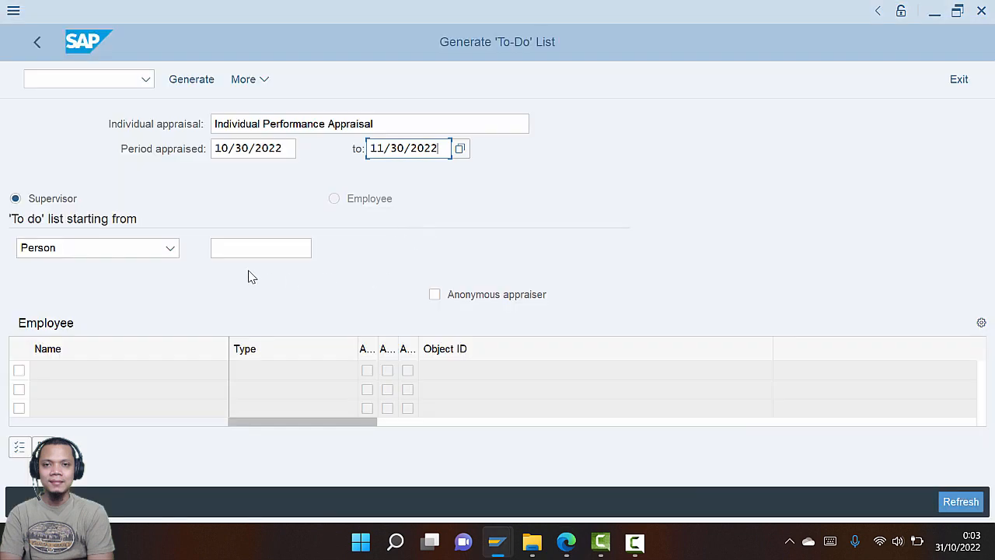
pyautogui.hotkey('alt', 'Tab')
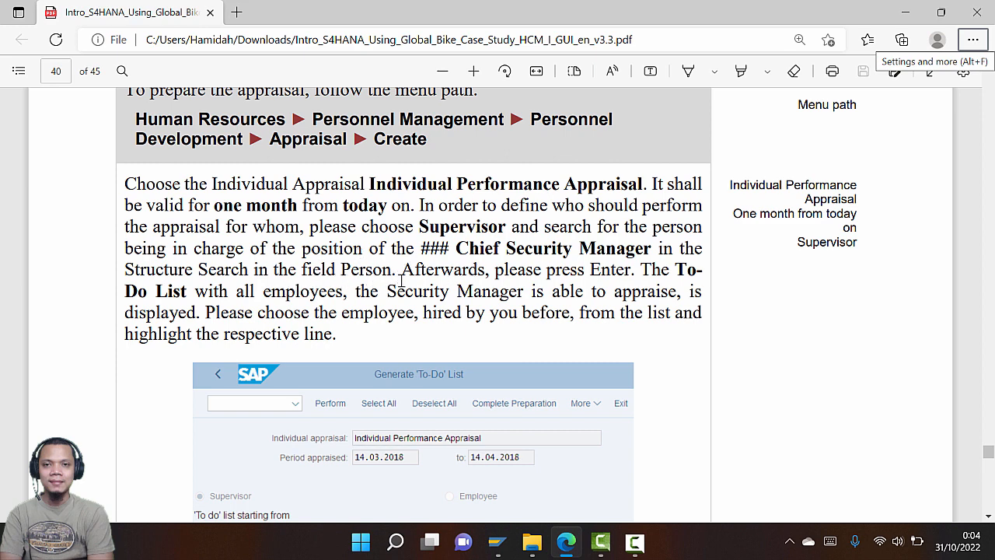
pyautogui.hotkey('alt', 'Tab')
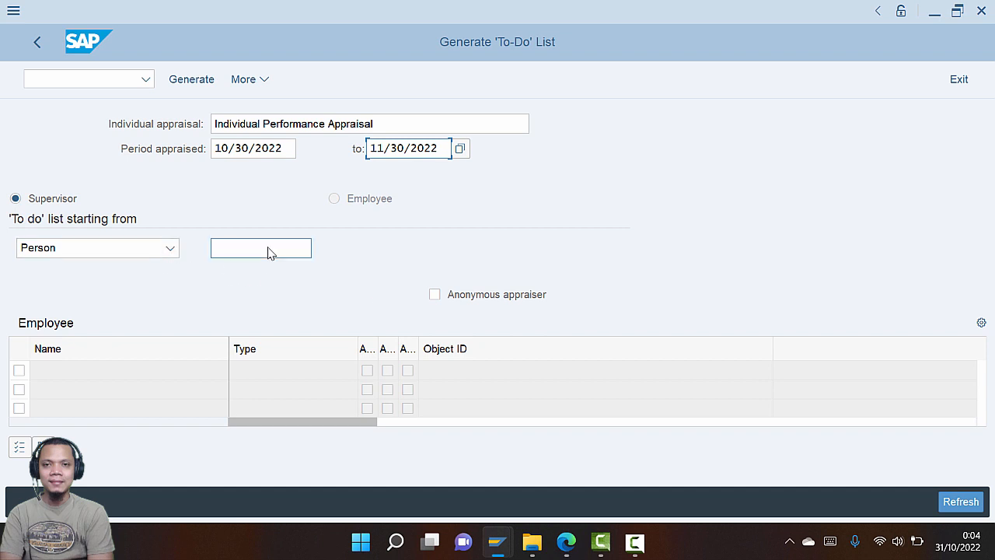
pyautogui.click(269, 250)
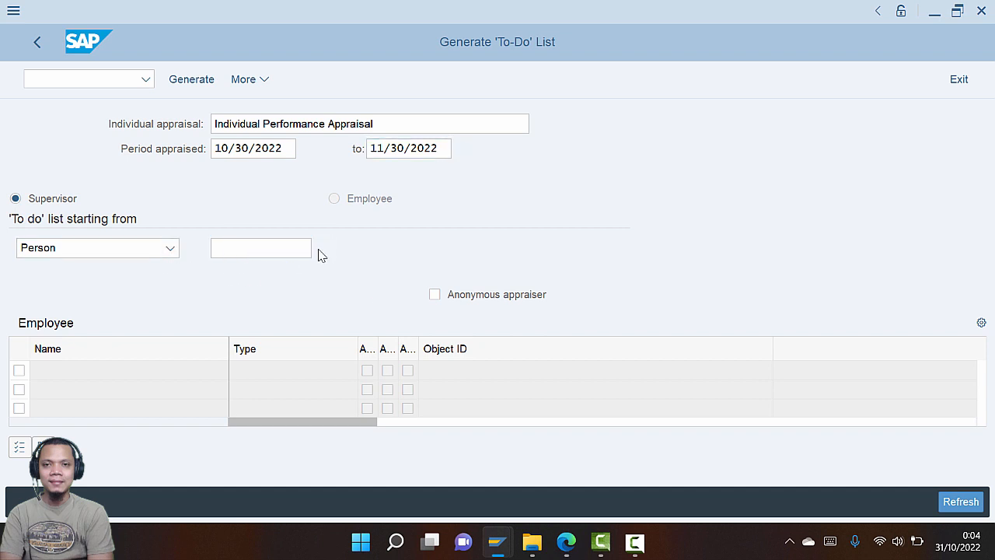
pyautogui.press('F4')
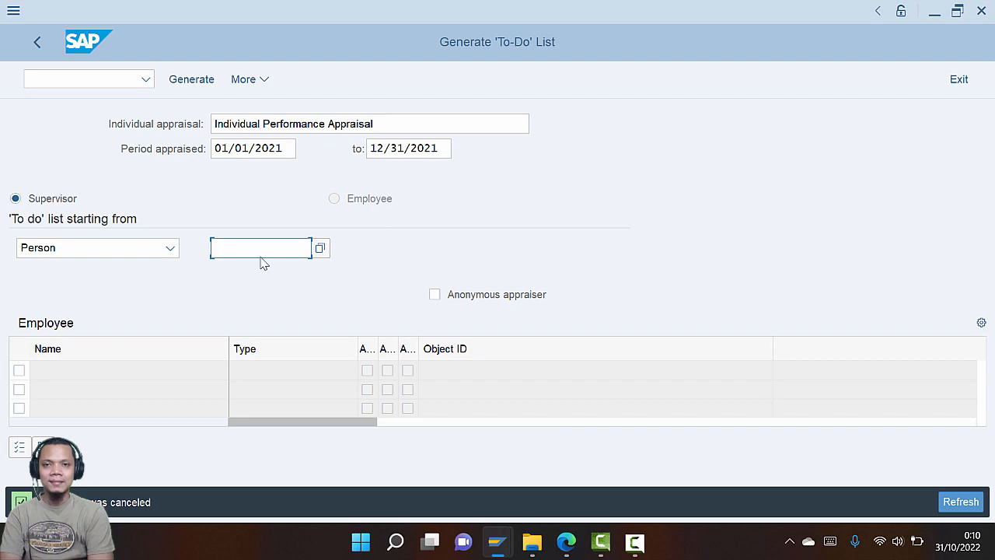
# Check the guide, then open the Person lookup for choosing the appraising supervisor
pyautogui.hotkey('alt', 'Tab')
pyautogui.scroll(-5, 595, 354)
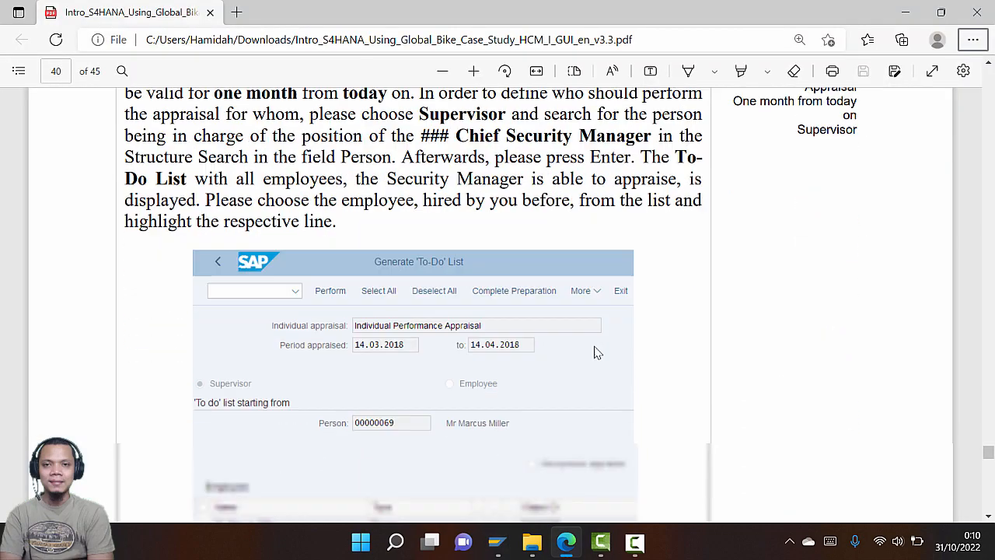
pyautogui.scroll(-4, 596, 354)
pyautogui.scroll(5, 591, 349)
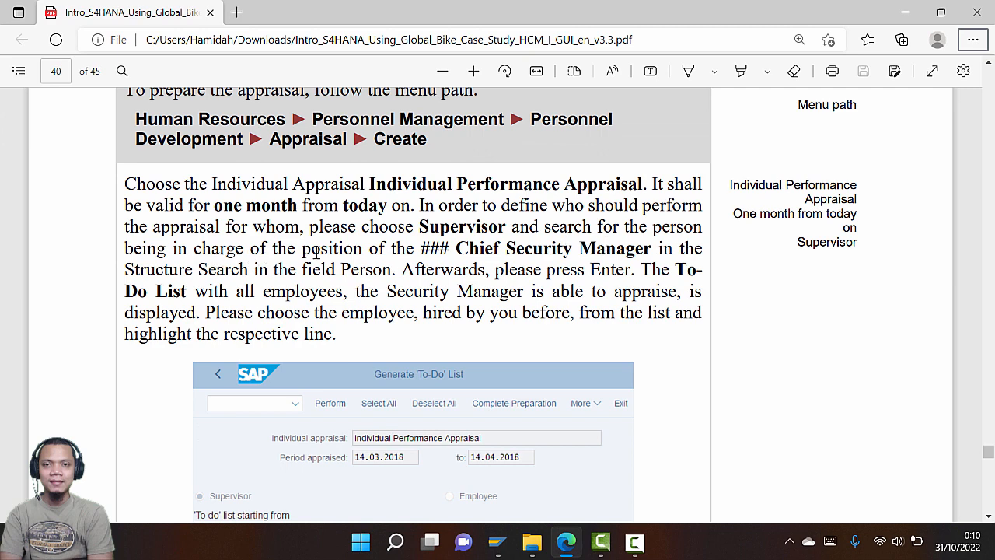
pyautogui.hotkey('alt', 'Tab')
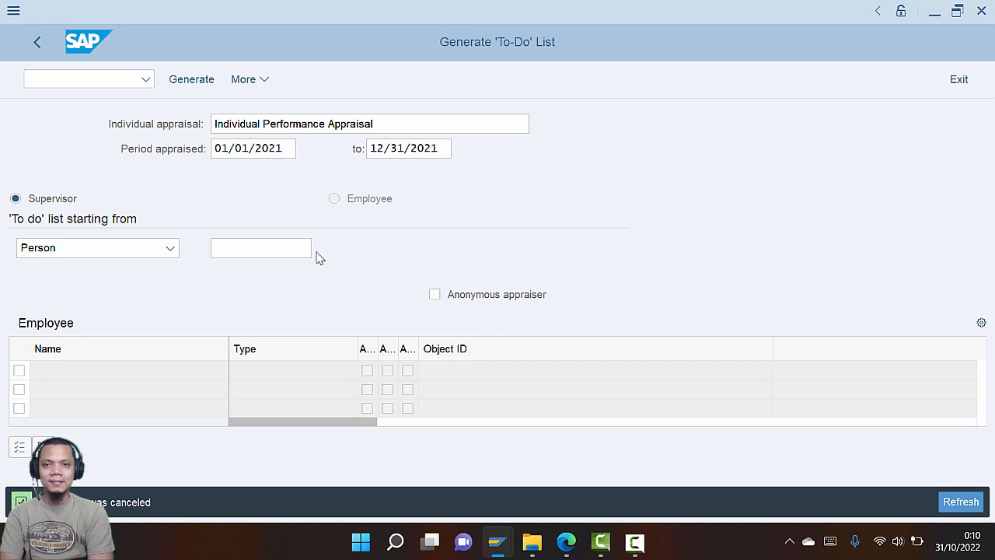
pyautogui.click(317, 252)
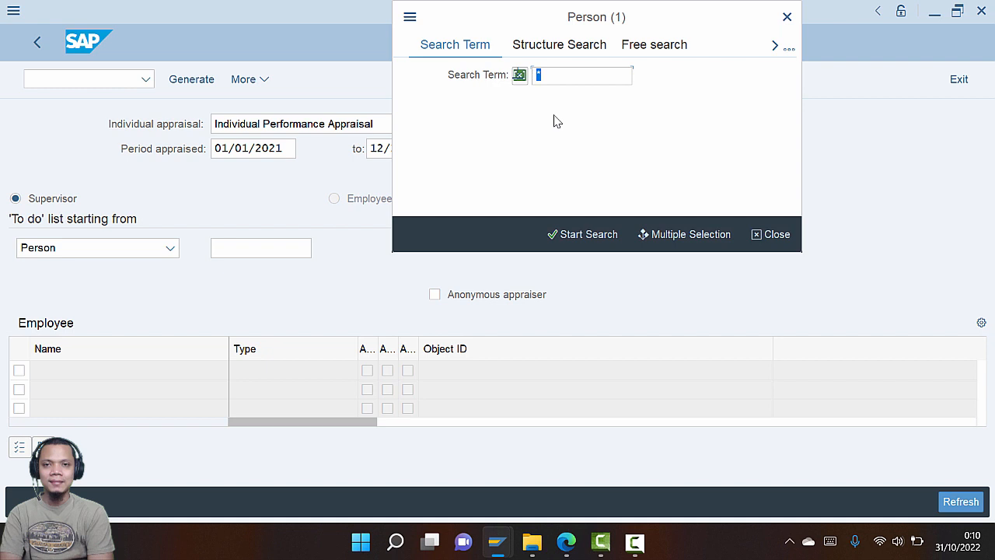
# Switch to Structure Search and expand Global Bike Group > Global Bike US > Administration
pyautogui.write('m')
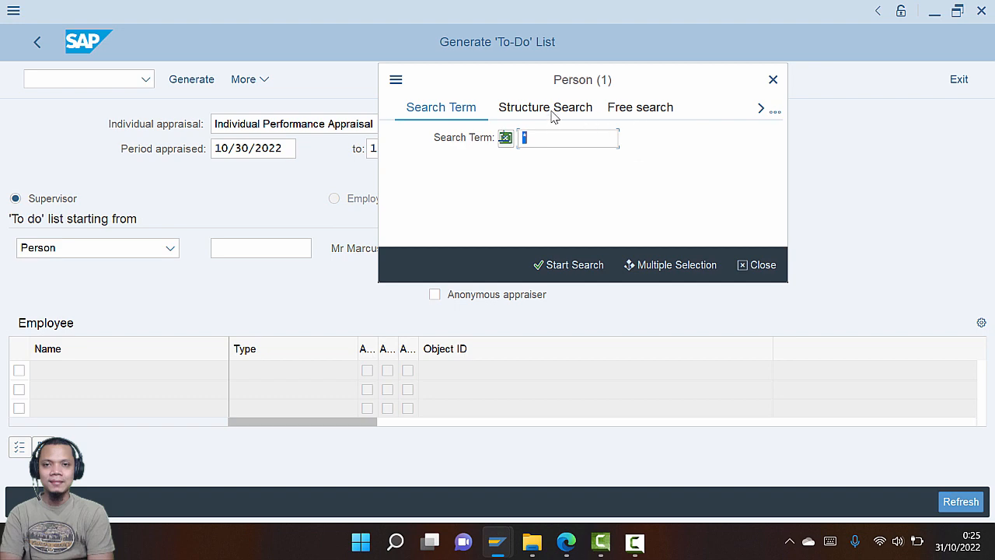
pyautogui.click(552, 114)
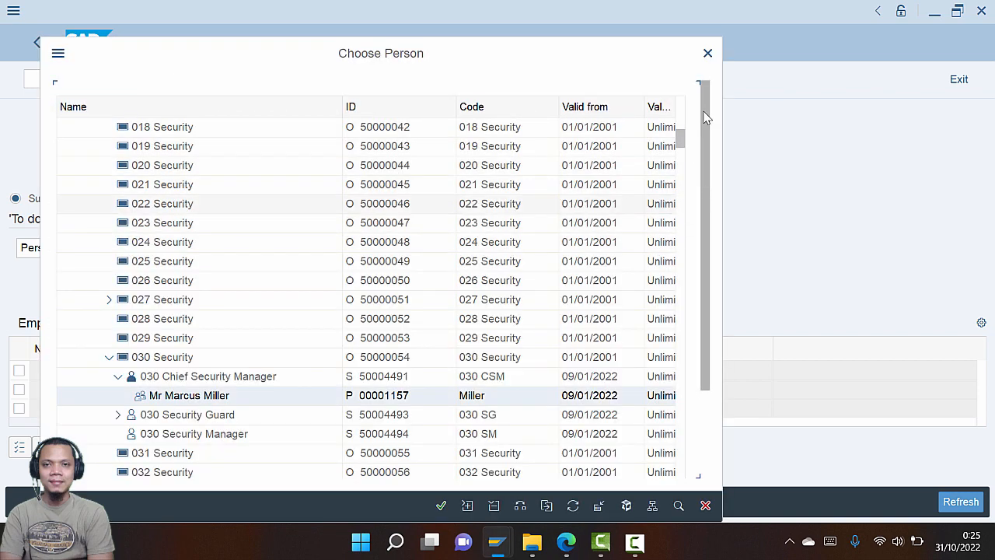
pyautogui.scroll(10, 166, 167)
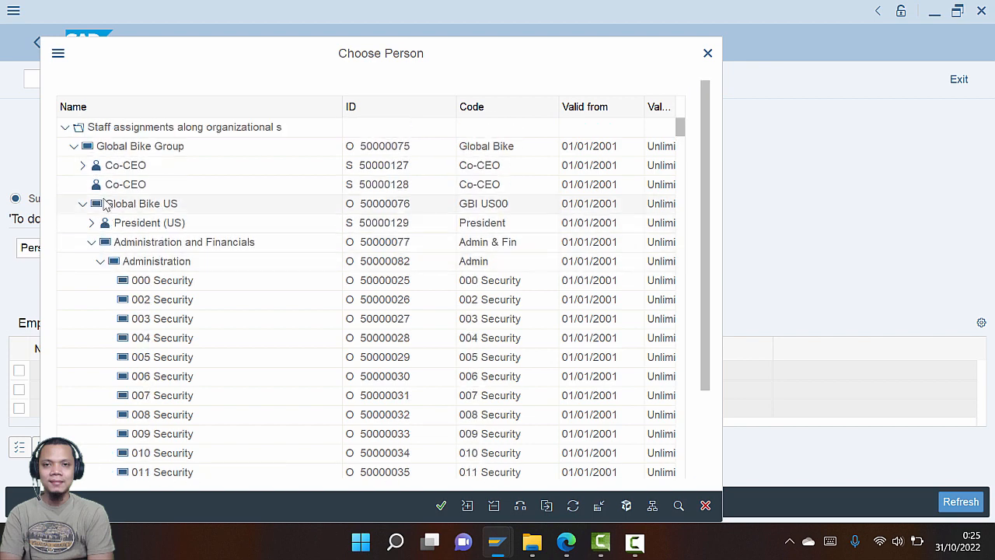
pyautogui.click(82, 204)
pyautogui.click(74, 146)
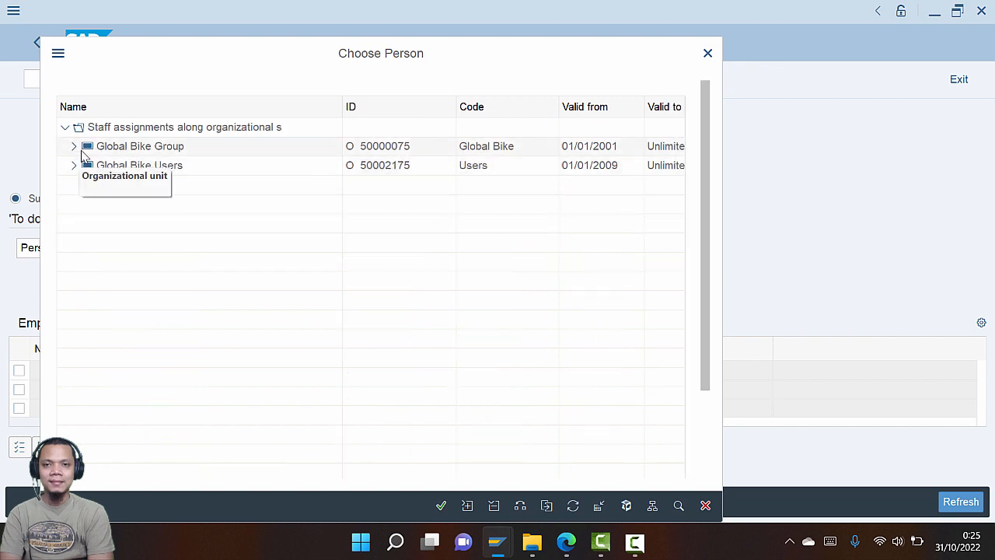
pyautogui.click(74, 147)
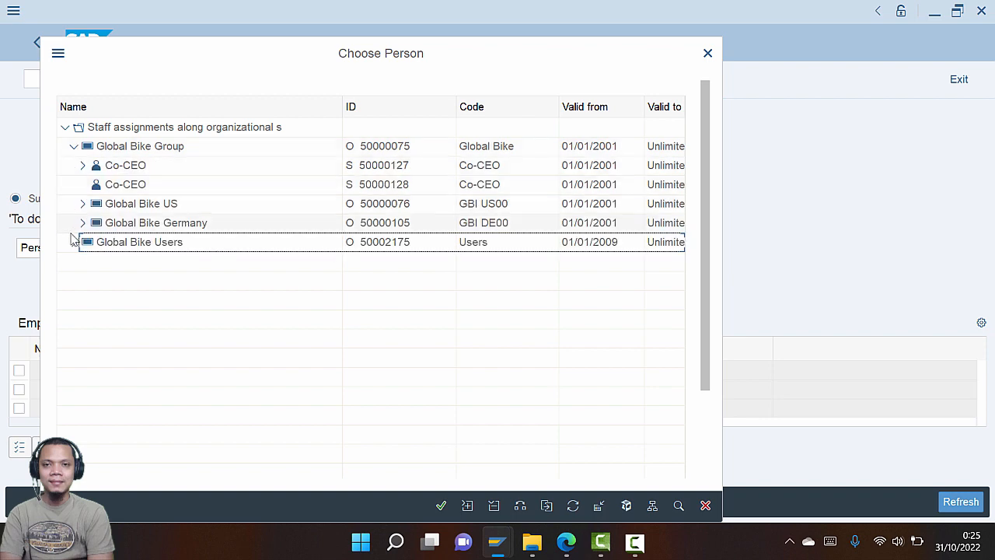
pyautogui.click(83, 204)
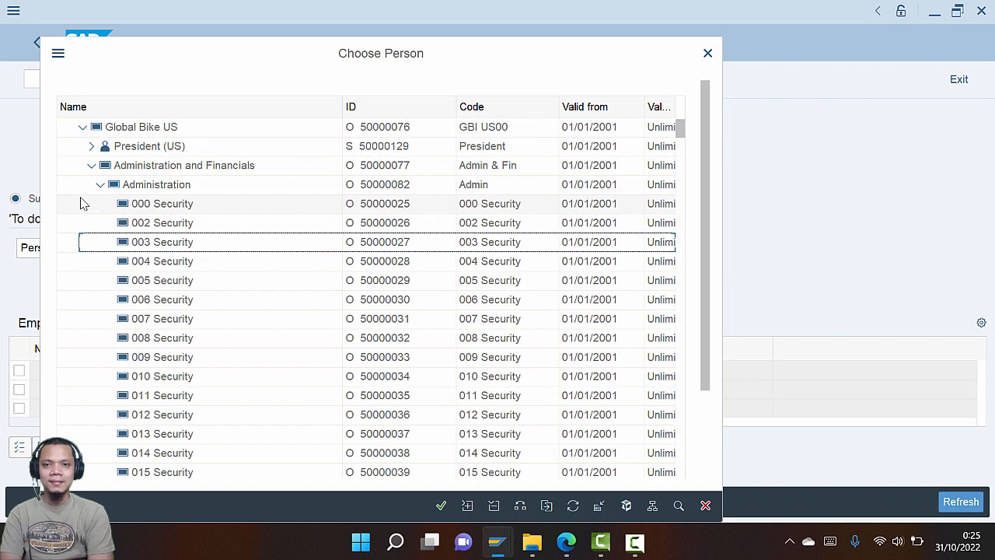
pyautogui.click(100, 184)
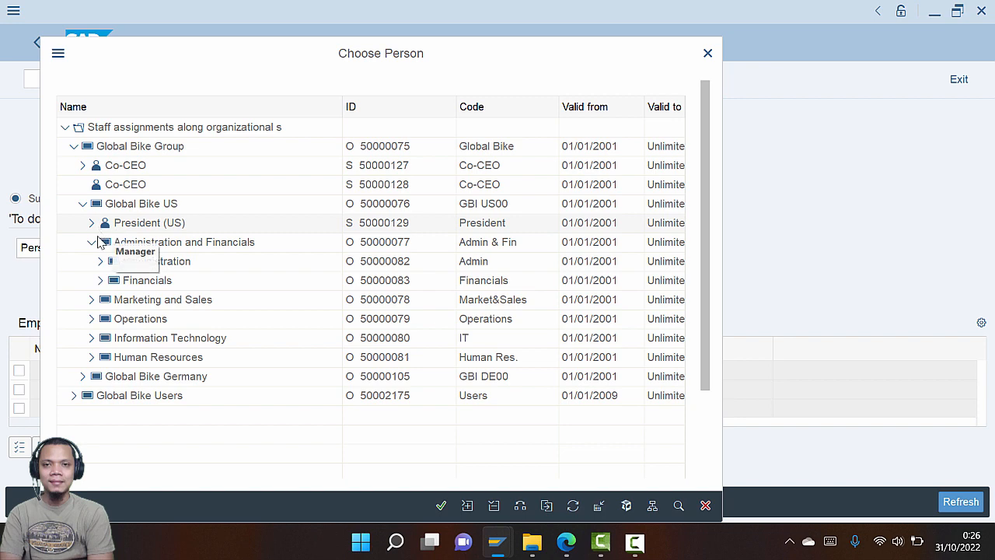
pyautogui.click(101, 262)
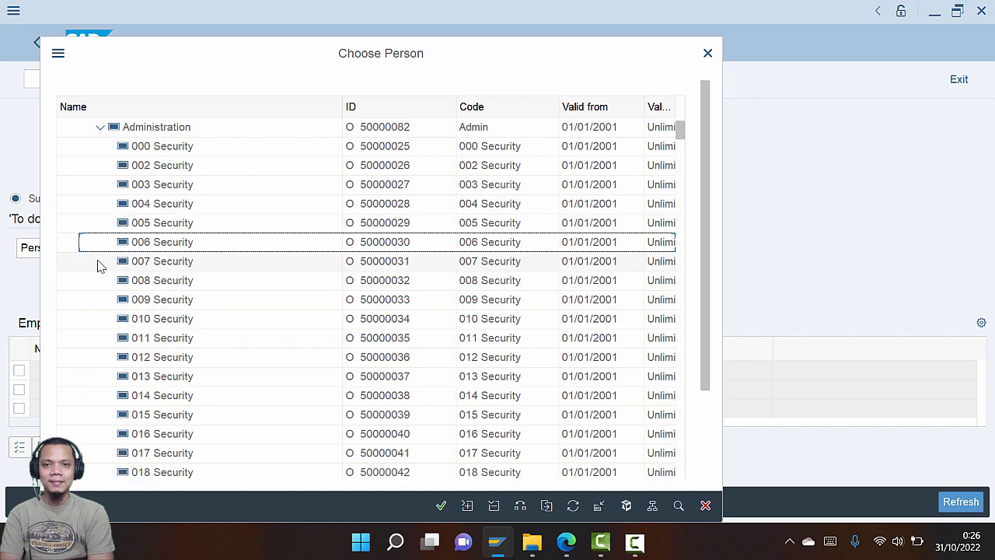
# Expand 030 Security and take the 030 Chief Security Manager's holder as Person
pyautogui.scroll(-6, 100, 266)
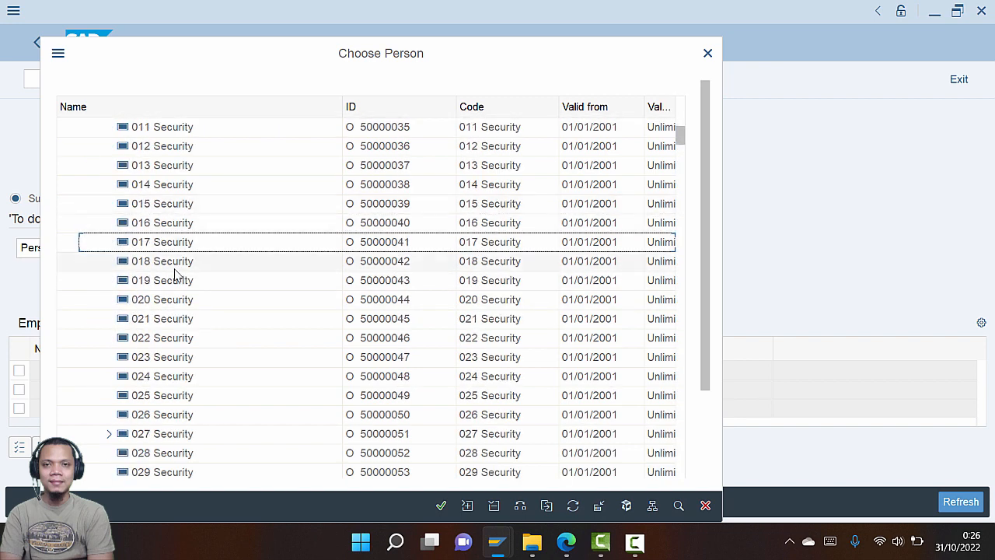
pyautogui.scroll(-1, 173, 274)
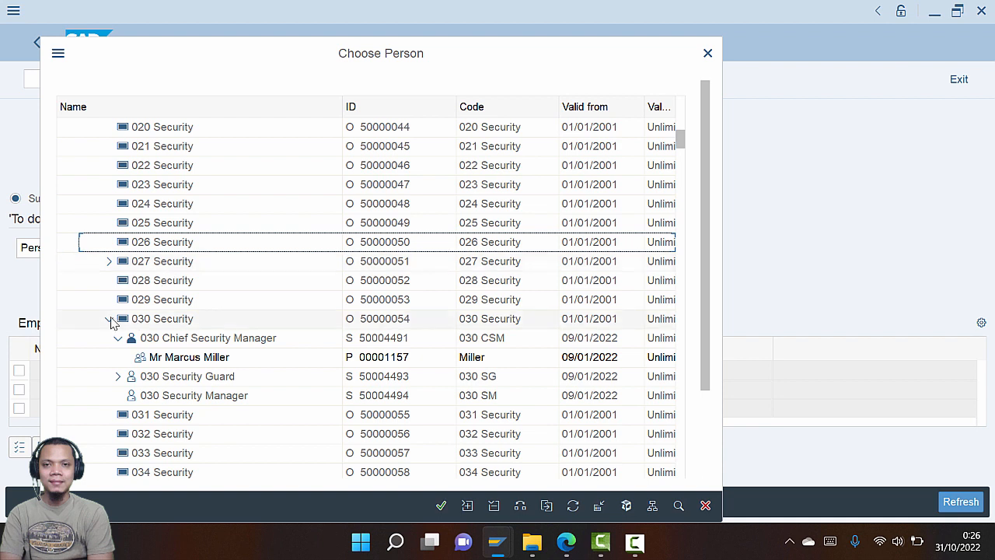
pyautogui.click(109, 320)
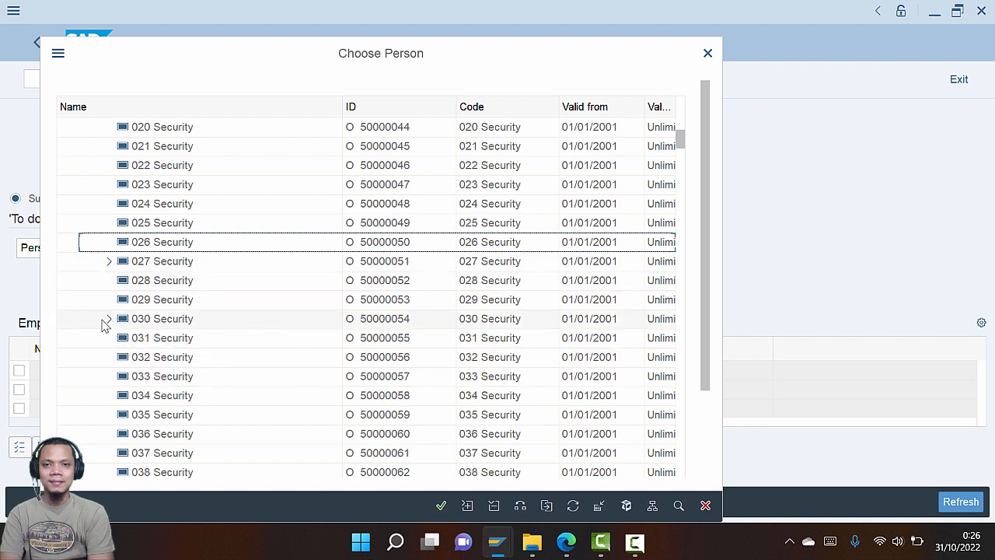
pyautogui.click(109, 319)
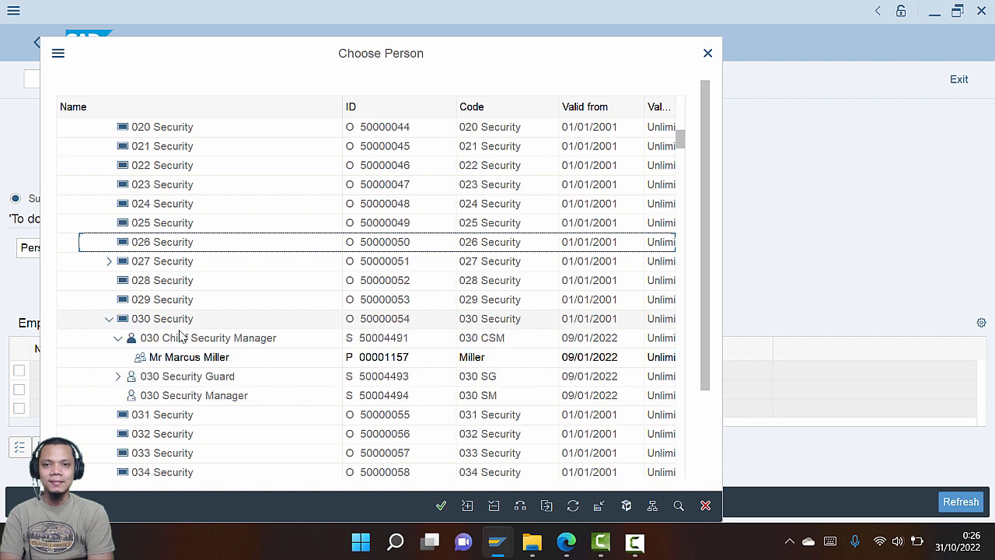
pyautogui.click(118, 338)
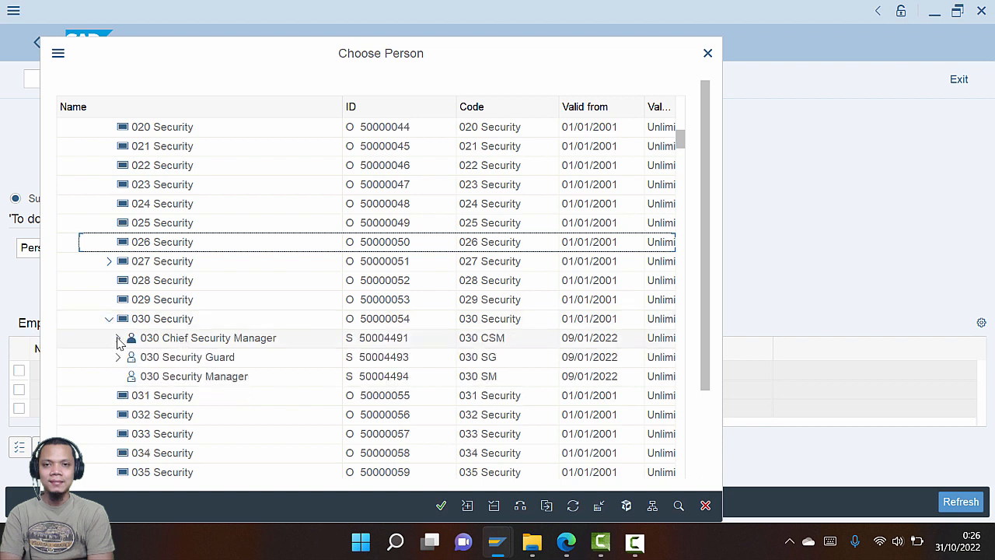
pyautogui.click(117, 338)
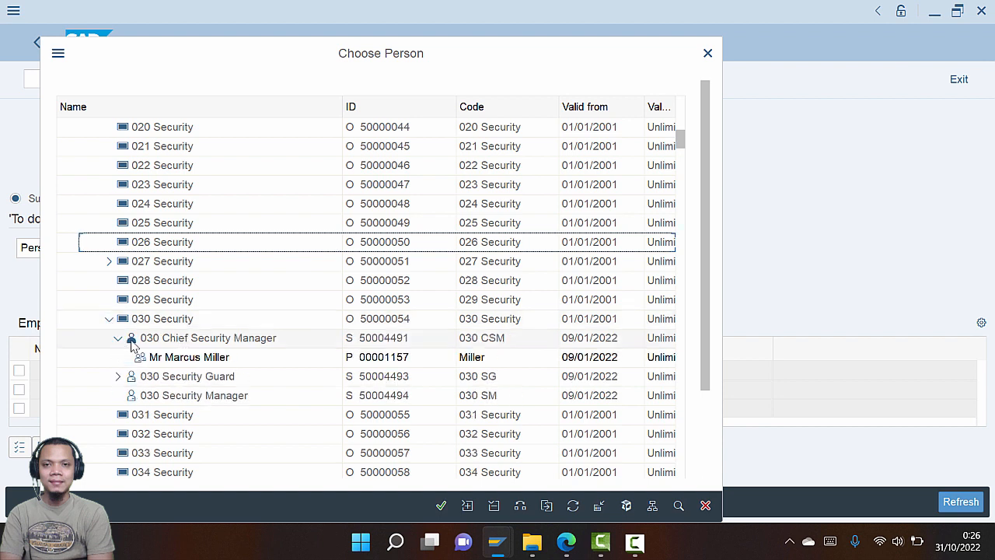
pyautogui.click(191, 362)
pyautogui.doubleClick(191, 360)
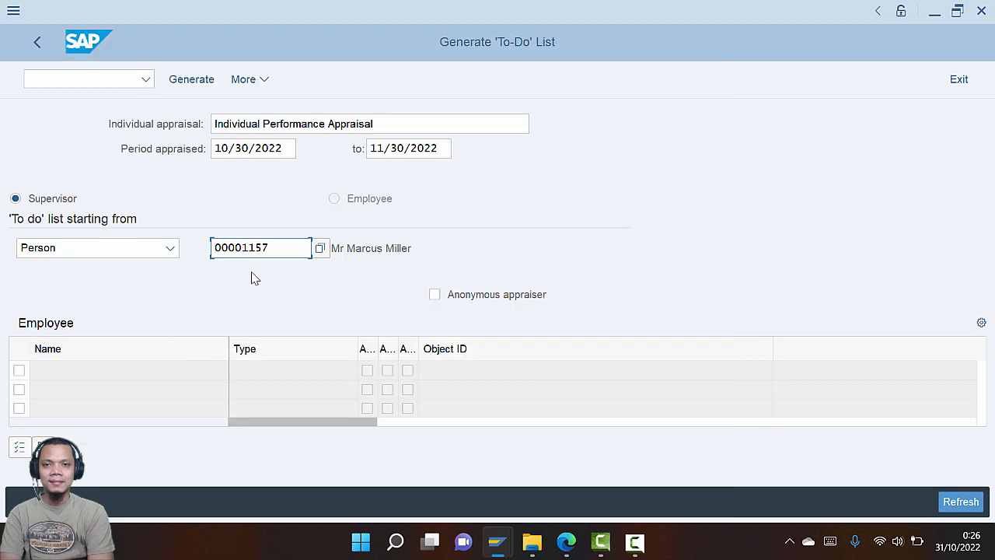
# Generate the to-do list of employees for the supervisor
pyautogui.click(285, 252)
pyautogui.press('Return')
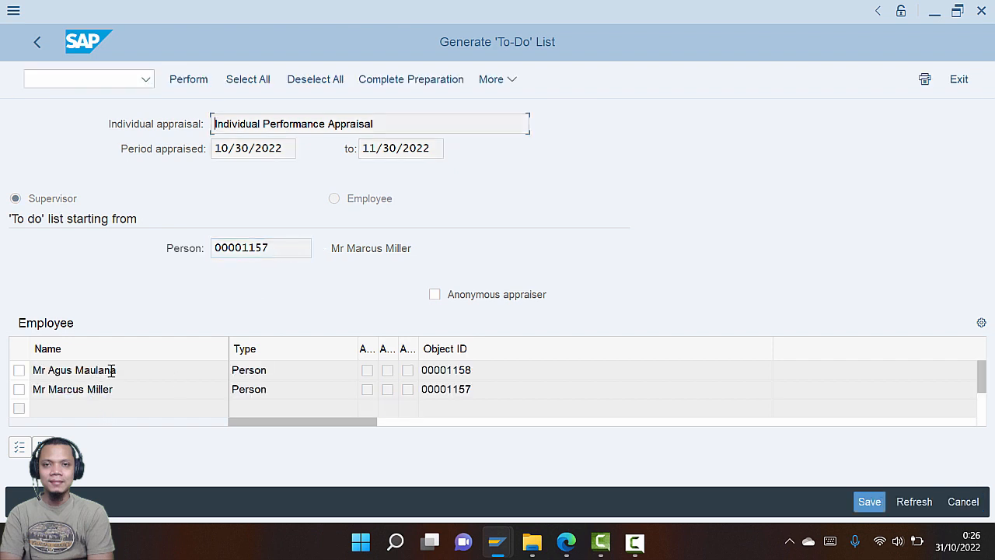
pyautogui.hotkey('alt', 'Tab')
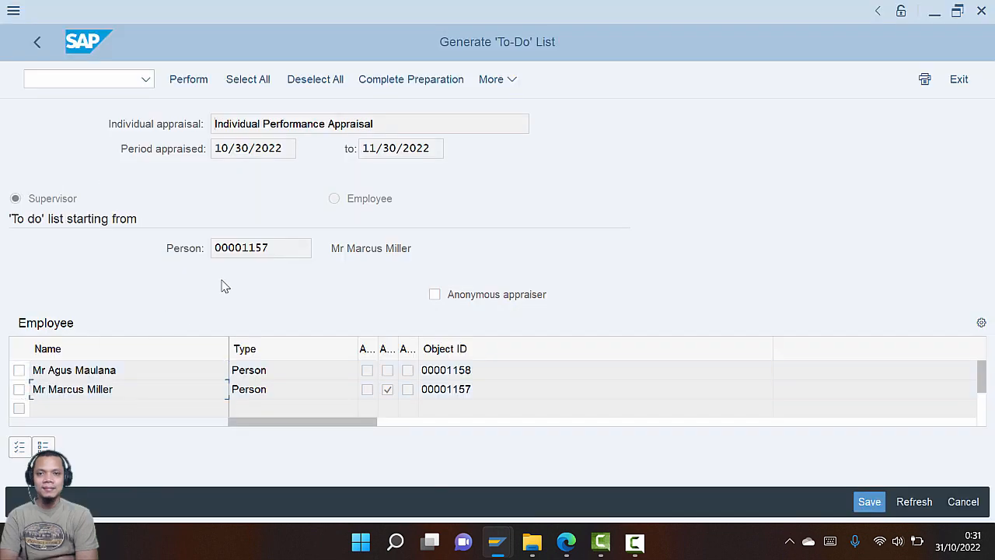
# Complete appraisal preparation for both listed employees and return to SAP Easy Access
pyautogui.click(19, 370)
pyautogui.click(18, 390)
pyautogui.click(405, 84)
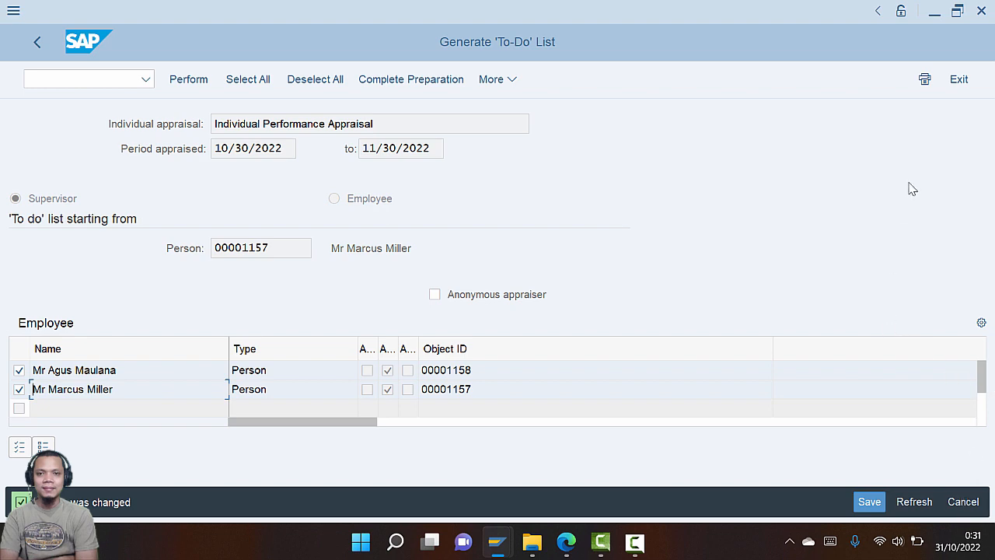
pyautogui.click(959, 77)
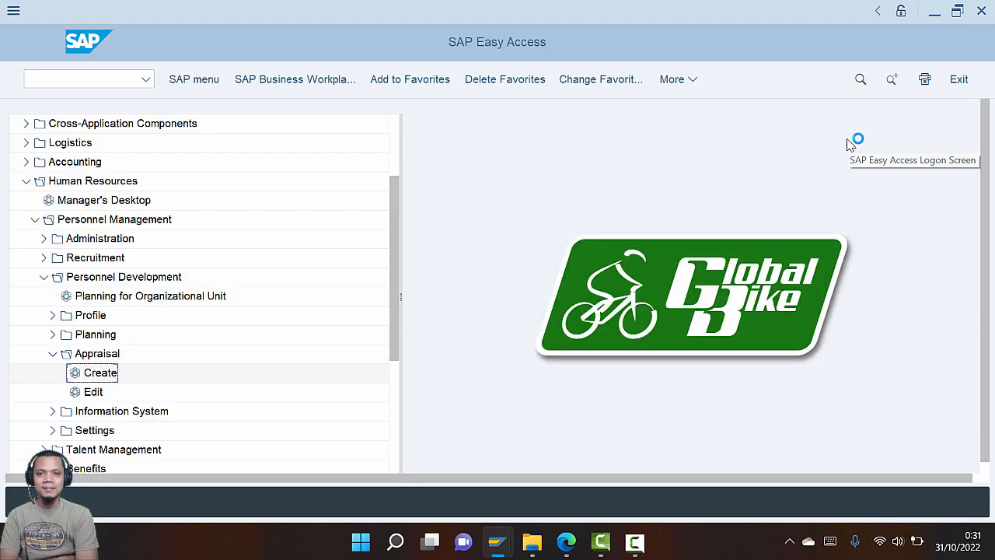
# Read through Step 18: Perform Appraisal in the PDF guide
pyautogui.hotkey('alt', 'Tab')
pyautogui.press('Tab')
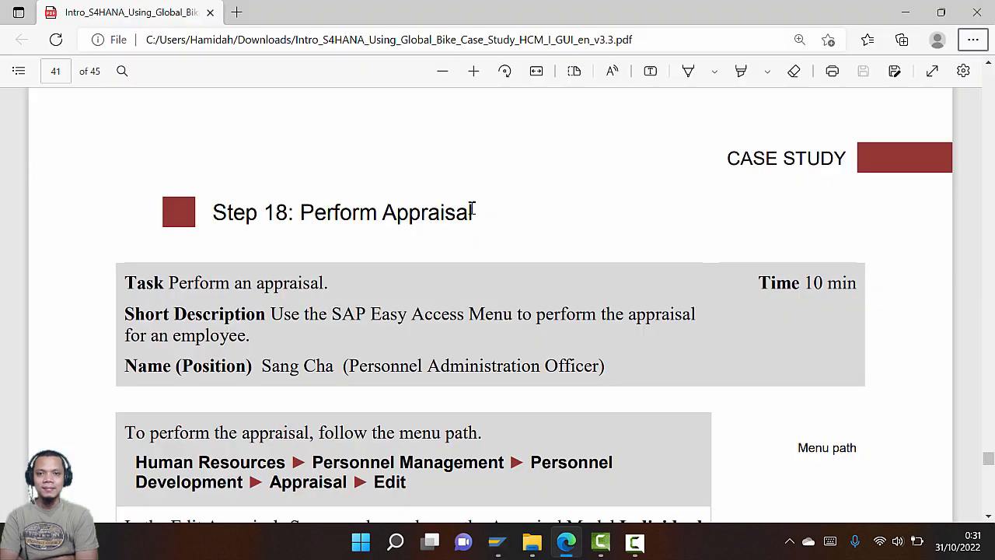
pyautogui.scroll(-1, 475, 237)
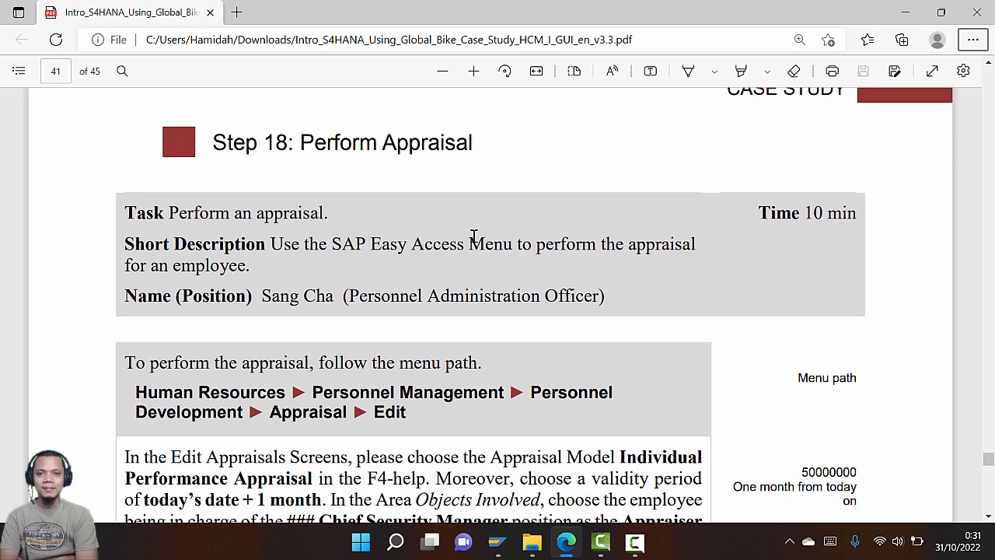
pyautogui.scroll(-1, 303, 185)
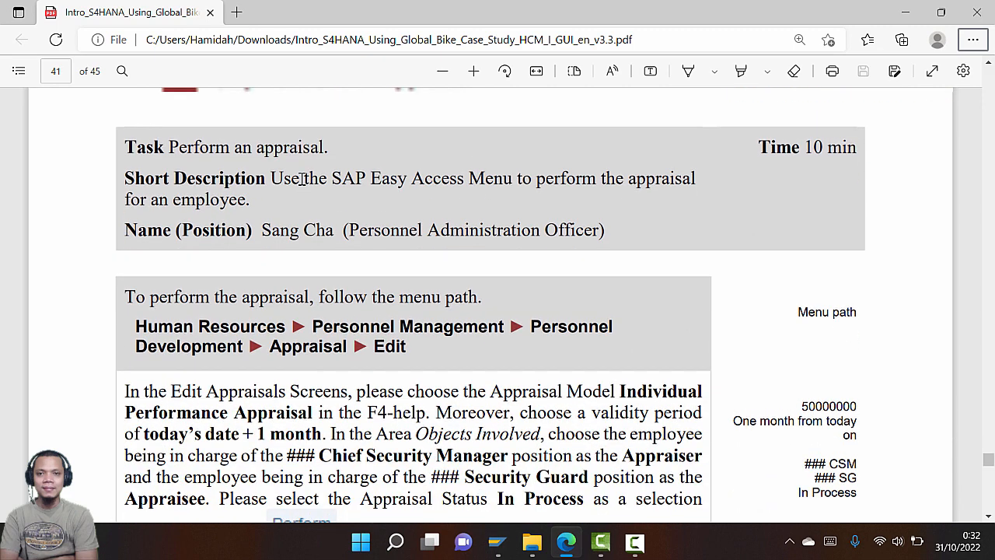
pyautogui.scroll(1, 302, 179)
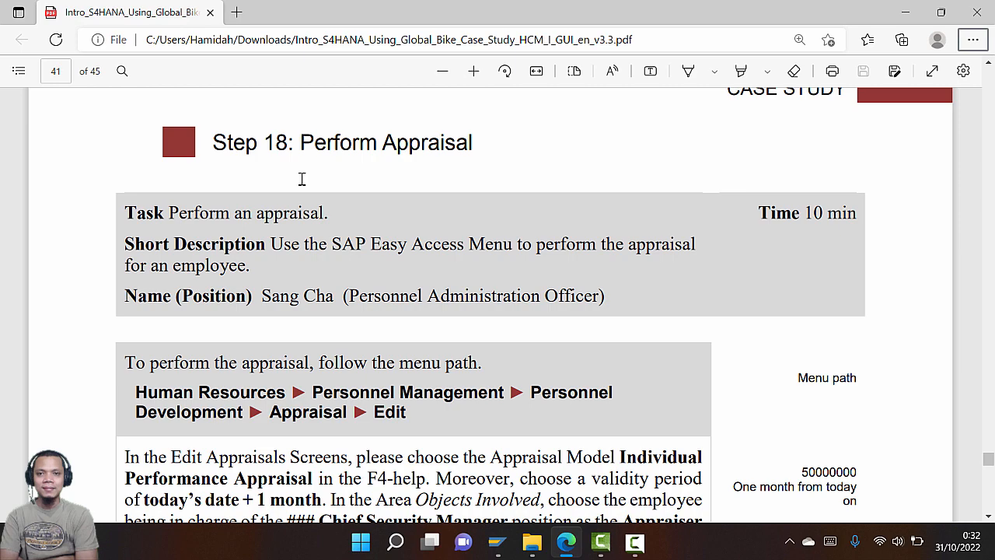
pyautogui.scroll(-3, 301, 179)
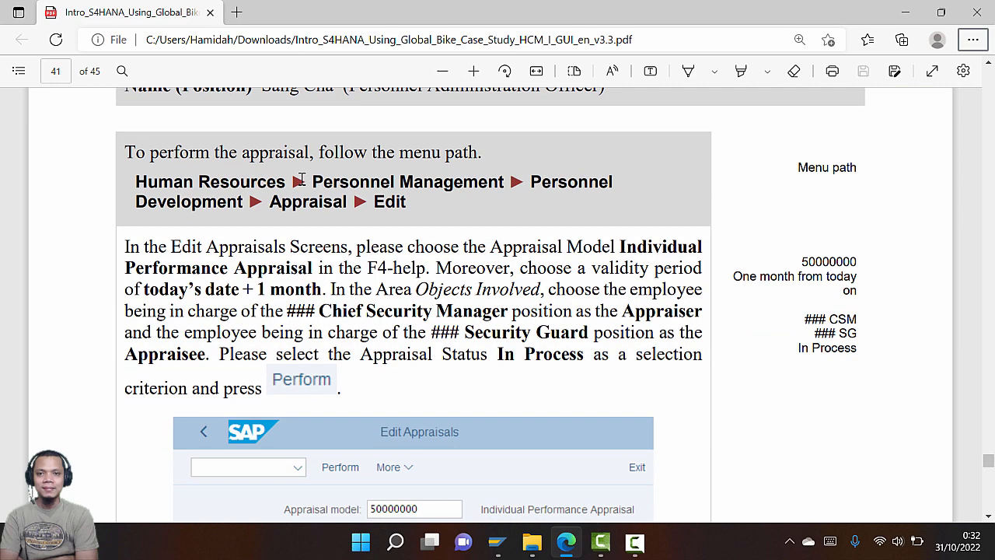
# Return to SAP's Edit Appraisals screen after rechecking the guide once
pyautogui.hotkey('alt', 'Tab')
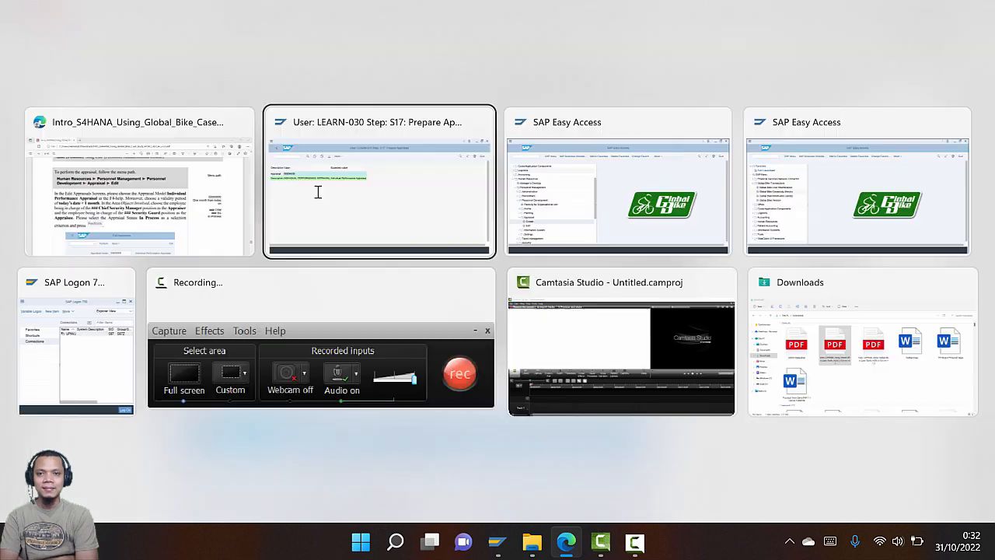
pyautogui.hotkey('alt', 'Tab')
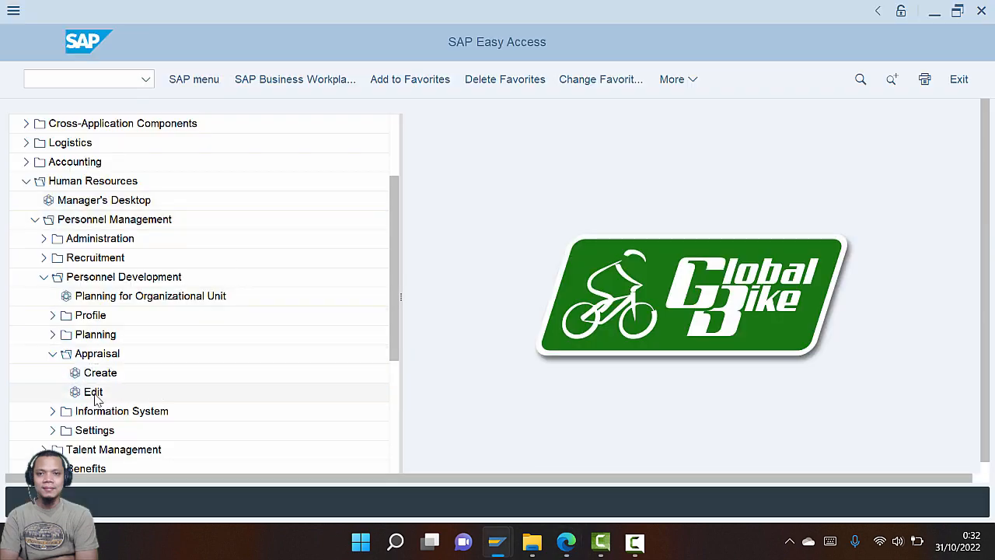
pyautogui.hotkey('alt', 'Tab')
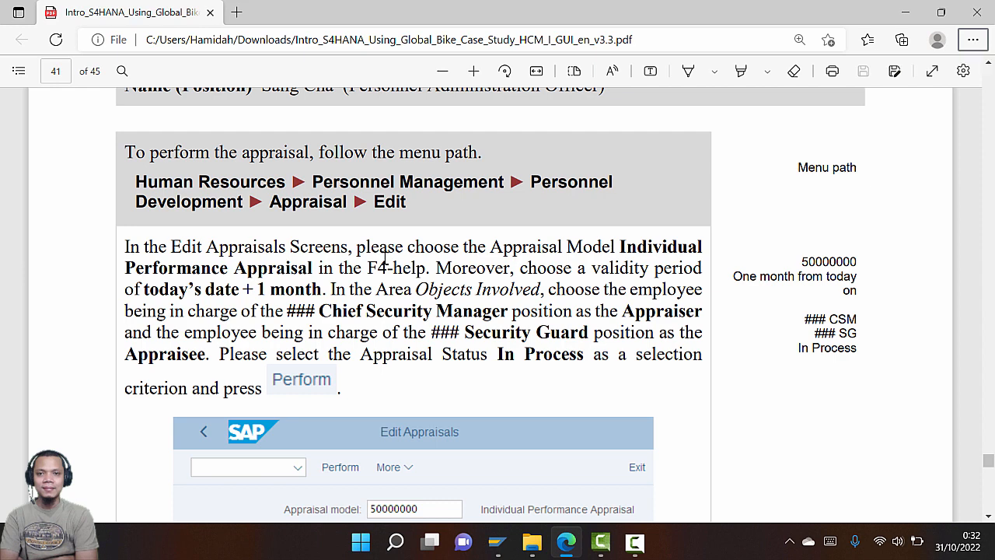
pyautogui.hotkey('alt', 'Tab')
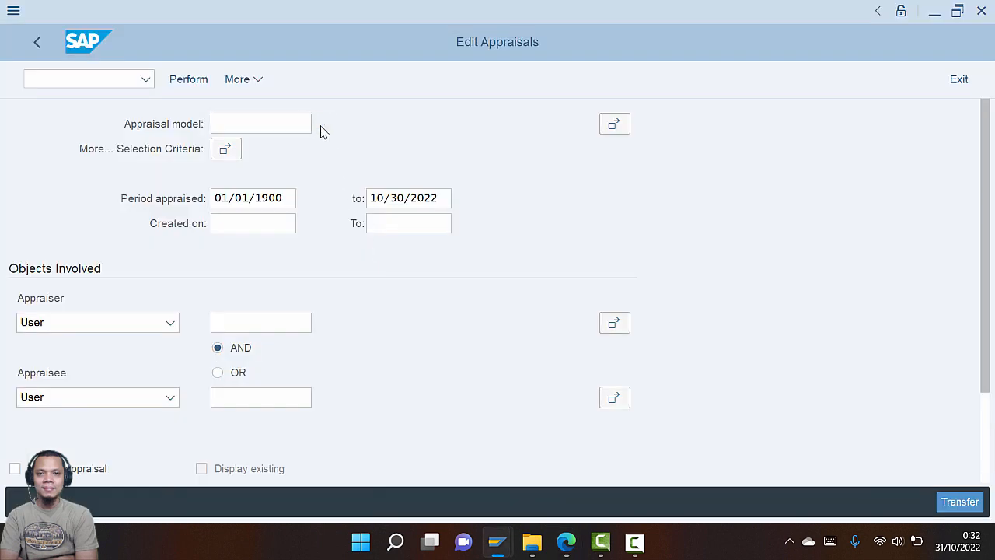
# Search appraisal models for 'individual' and select 50000000 Individual Performance Appraisal
pyautogui.click(321, 126)
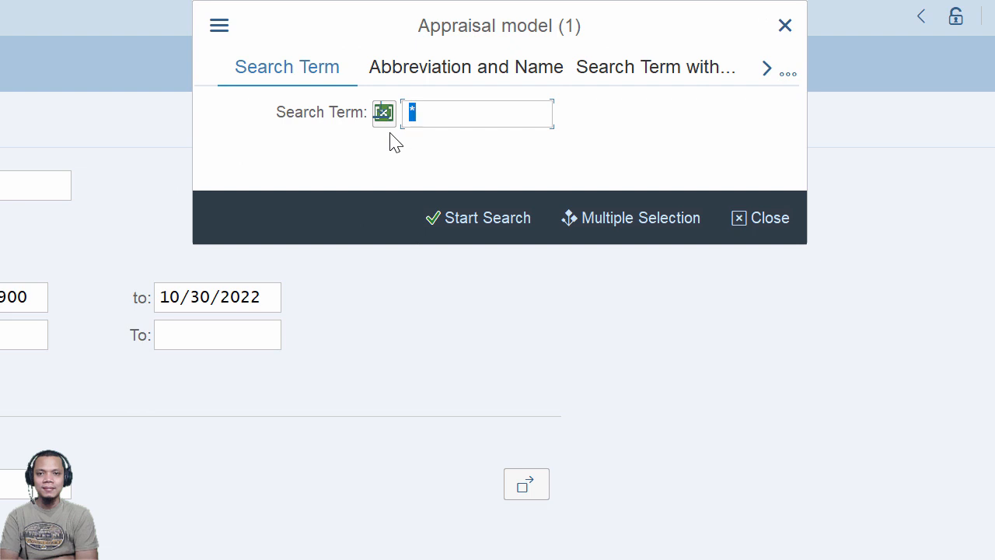
pyautogui.write('individual')
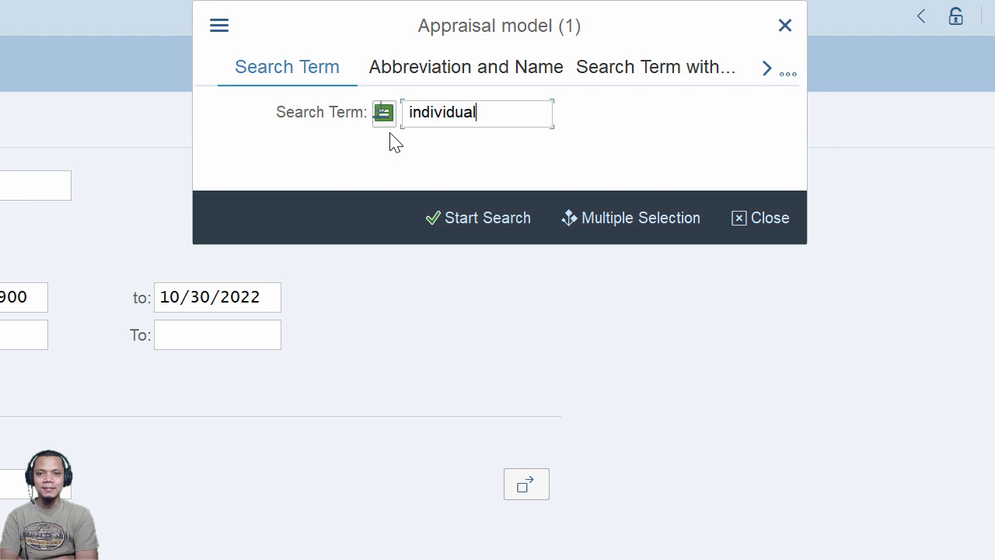
pyautogui.click(487, 220)
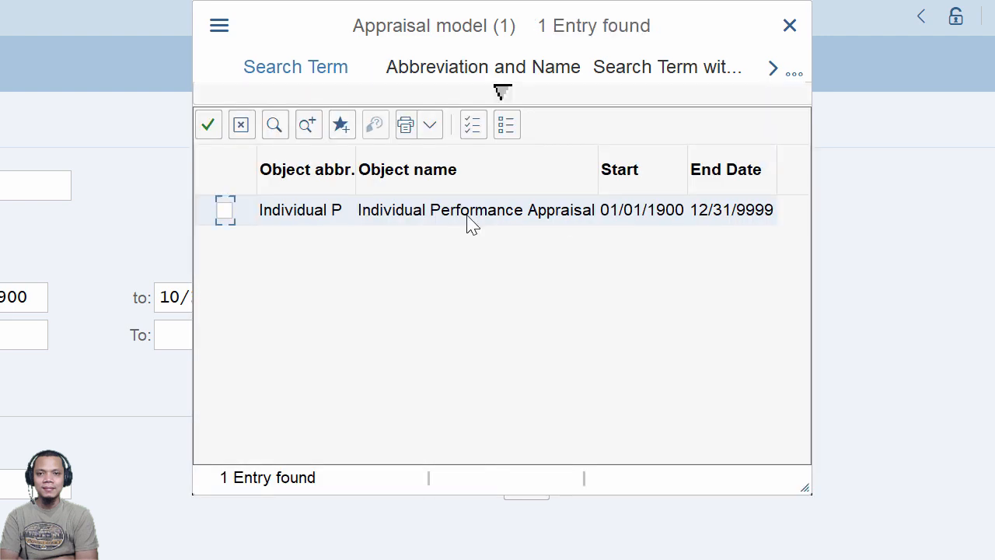
pyautogui.click(469, 212)
pyautogui.click(225, 211)
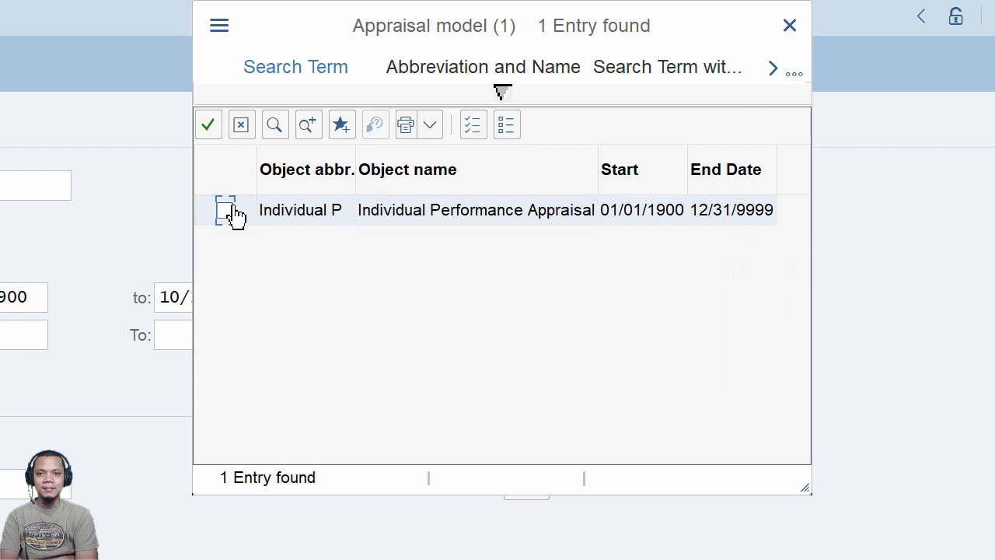
pyautogui.click(212, 127)
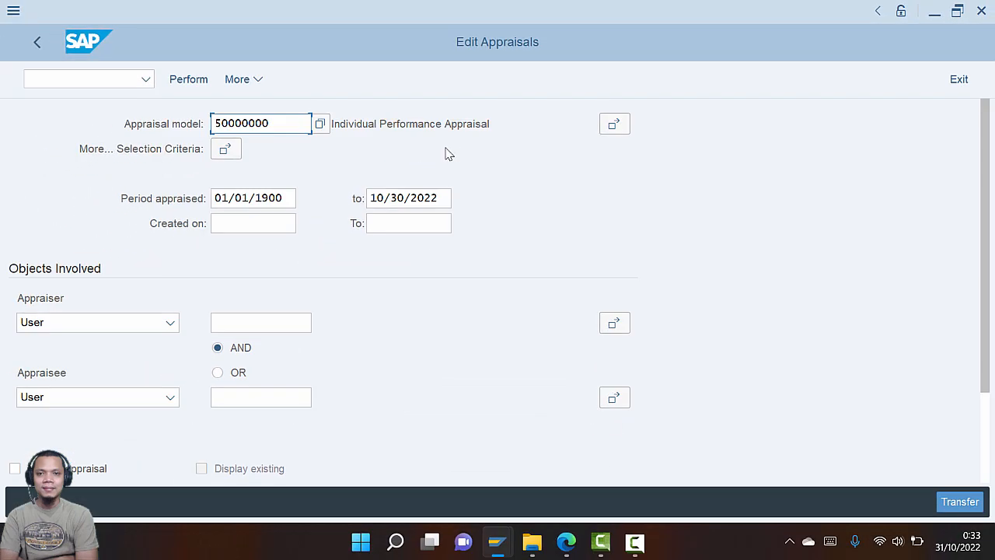
pyautogui.hotkey('alt', 'Tab')
# Change the period appraised end month to 11, giving 10/30/2022 to 11/30/2022
pyautogui.click(345, 148)
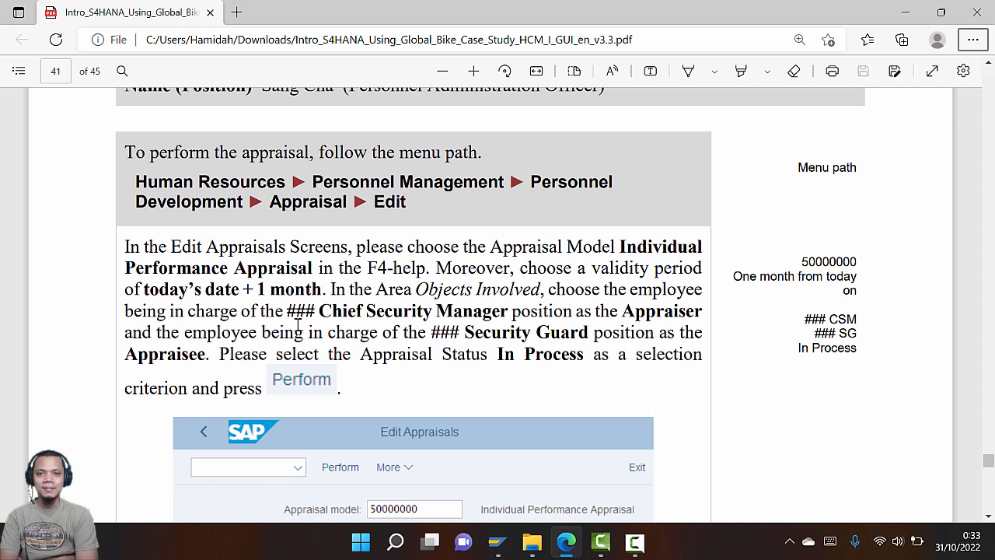
pyautogui.hotkey('alt', 'Tab')
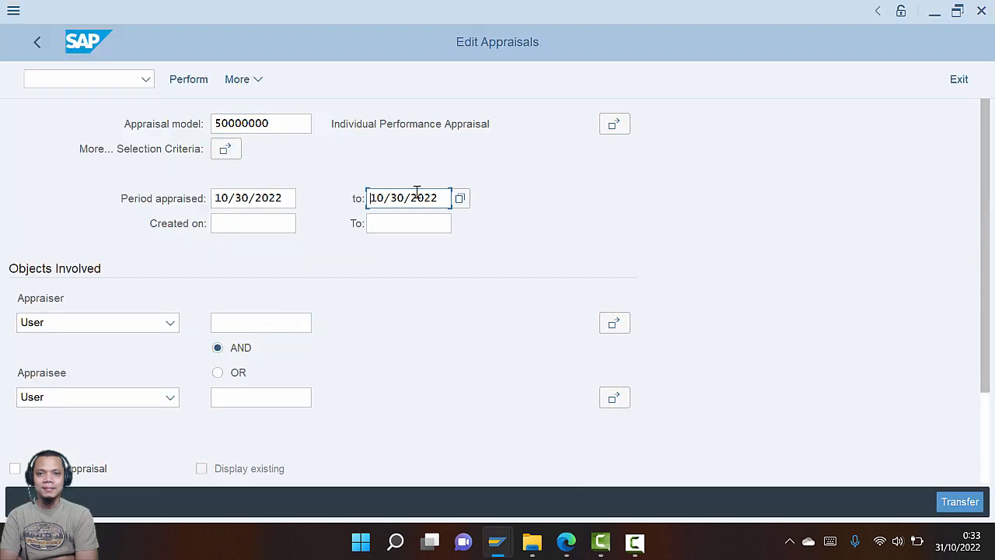
pyautogui.write('11')
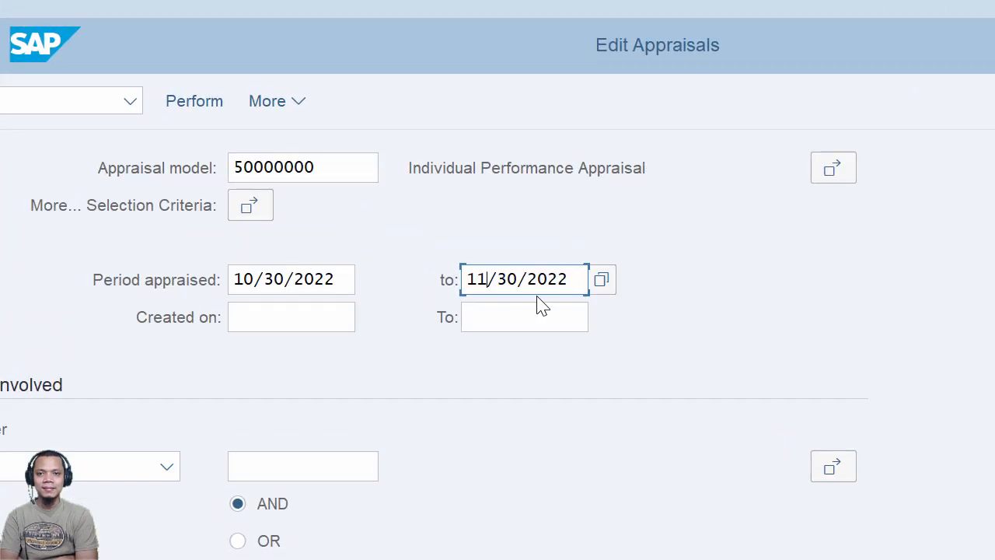
pyautogui.hotkey('alt', 'Tab')
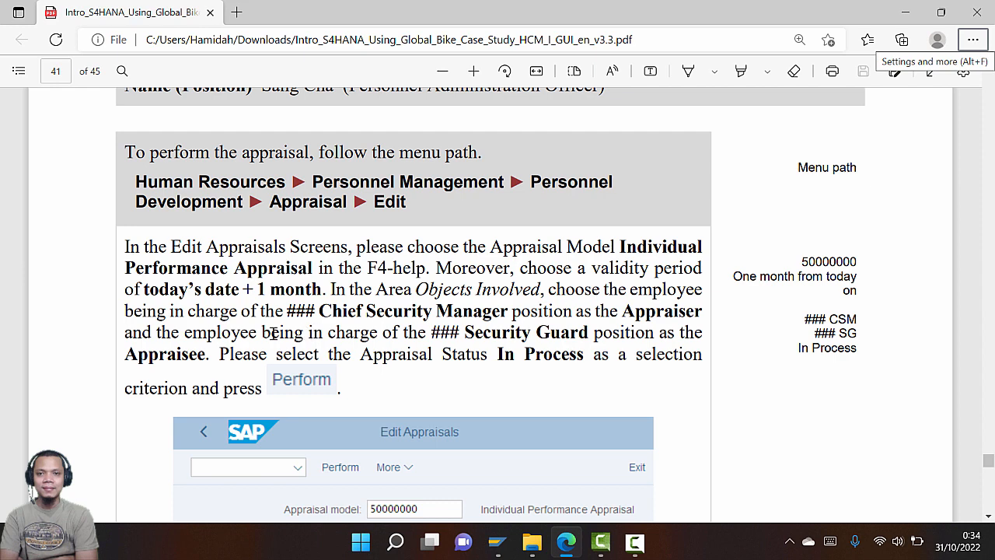
pyautogui.hotkey('alt', 'Tab')
pyautogui.hotkey('alt', 'Tab')
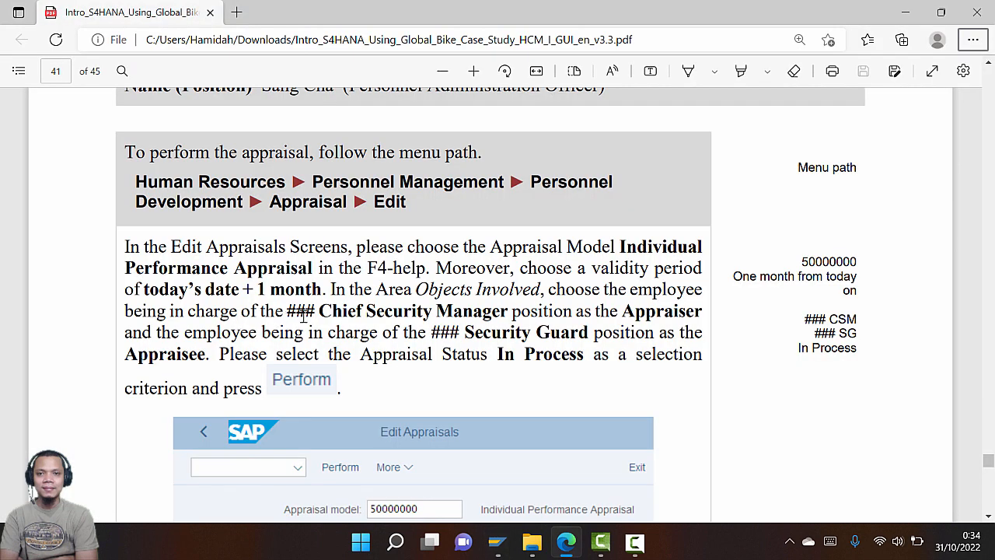
pyautogui.hotkey('alt', 'Tab')
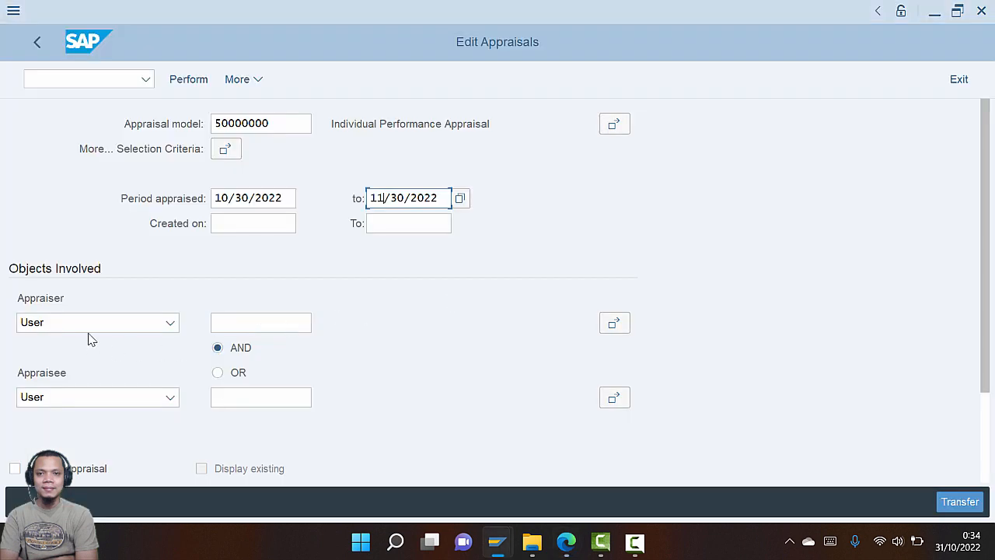
pyautogui.hotkey('alt', 'Tab')
pyautogui.hotkey('alt', 'Tab')
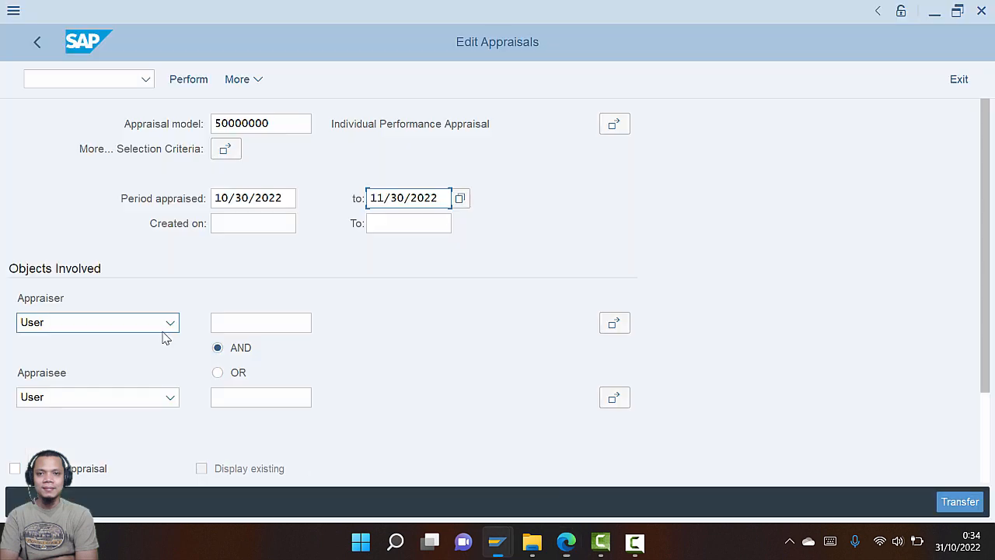
# Set the appraiser type to Person
pyautogui.click(170, 329)
pyautogui.click(147, 346)
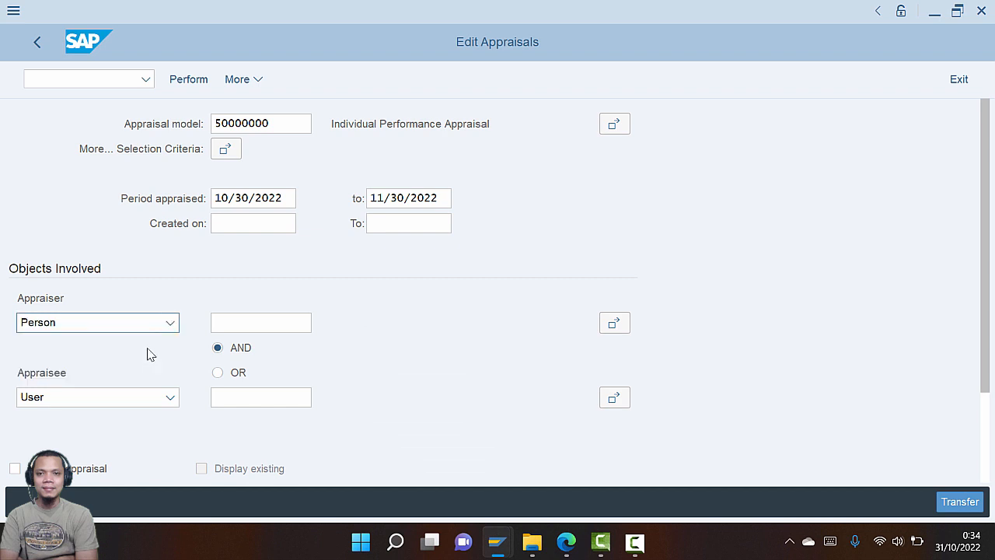
pyautogui.click(246, 323)
pyautogui.click(318, 329)
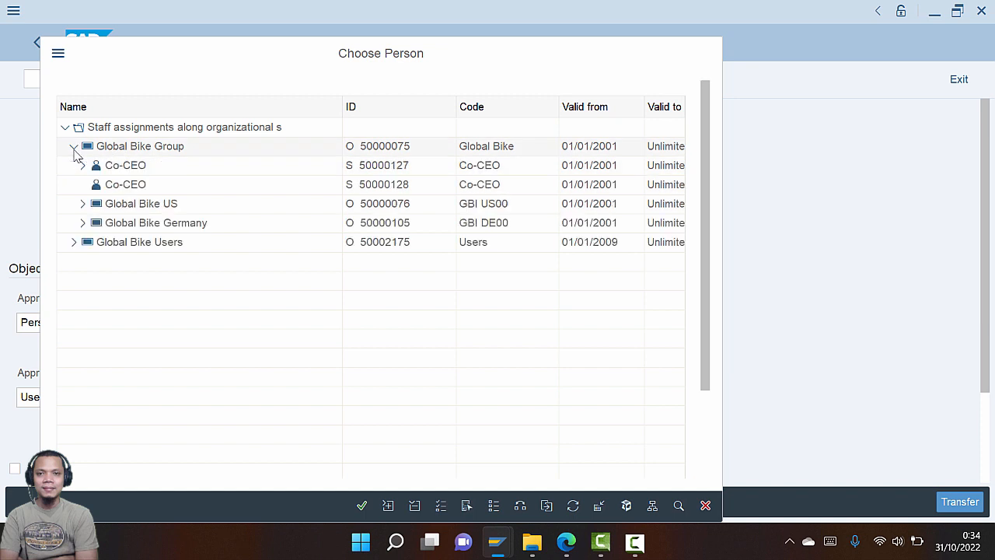
# Pick the holder of 030 Chief Security Manager from Global Bike US › Administration › 030 Security
pyautogui.click(82, 206)
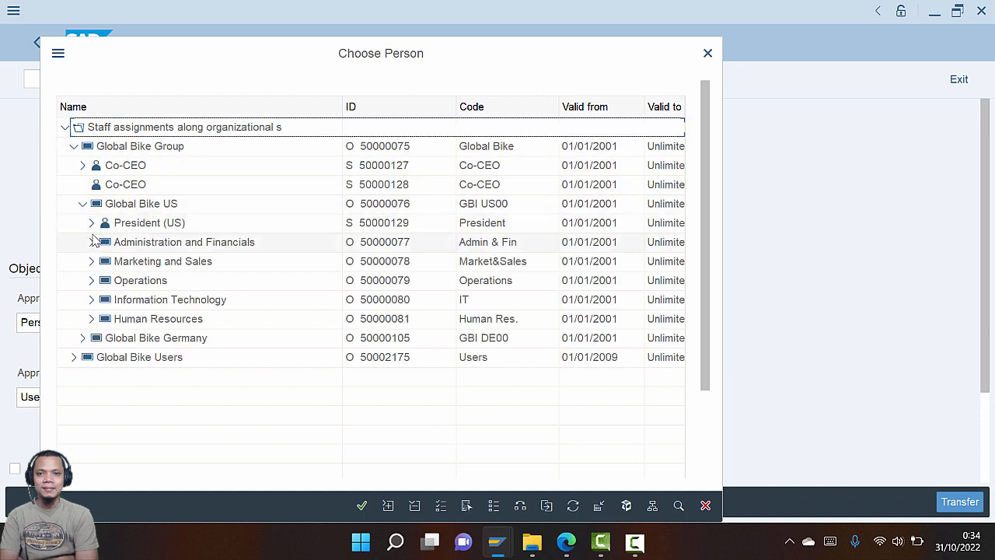
pyautogui.click(91, 241)
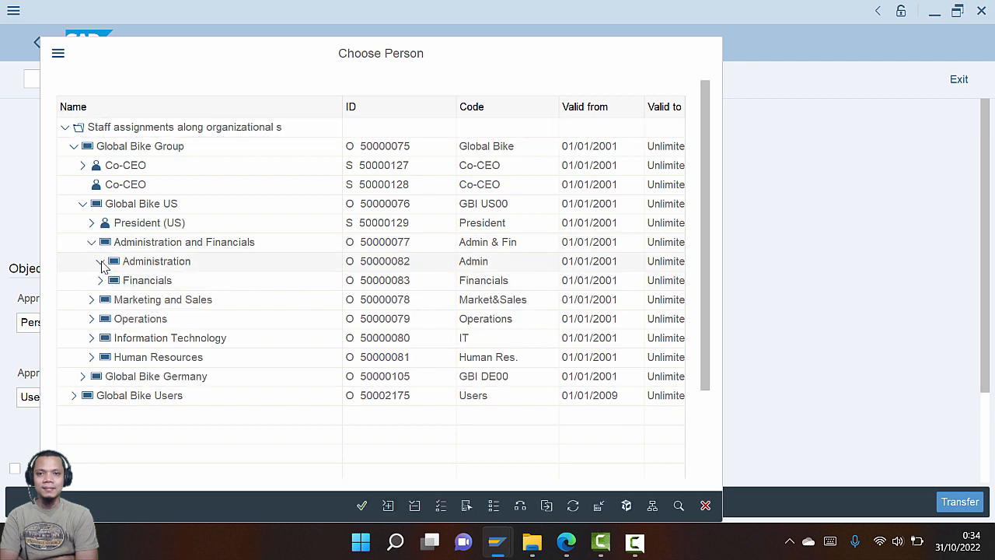
pyautogui.click(101, 262)
pyautogui.scroll(-5, 132, 377)
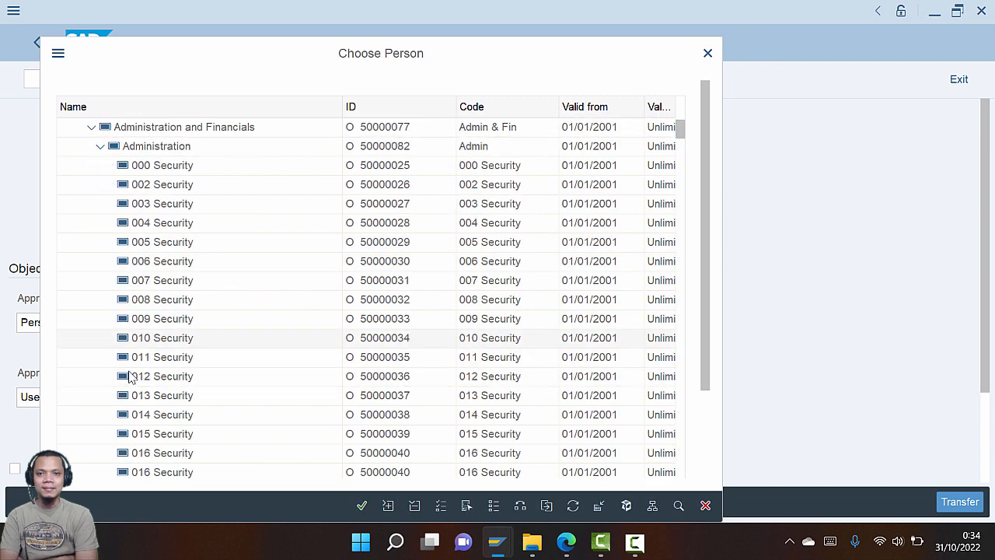
pyautogui.scroll(-4, 128, 375)
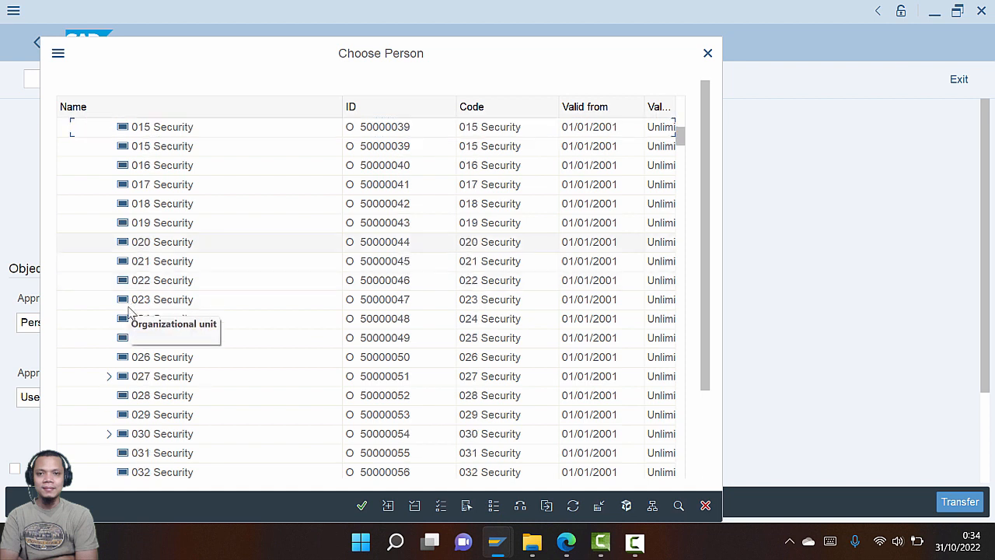
pyautogui.click(109, 337)
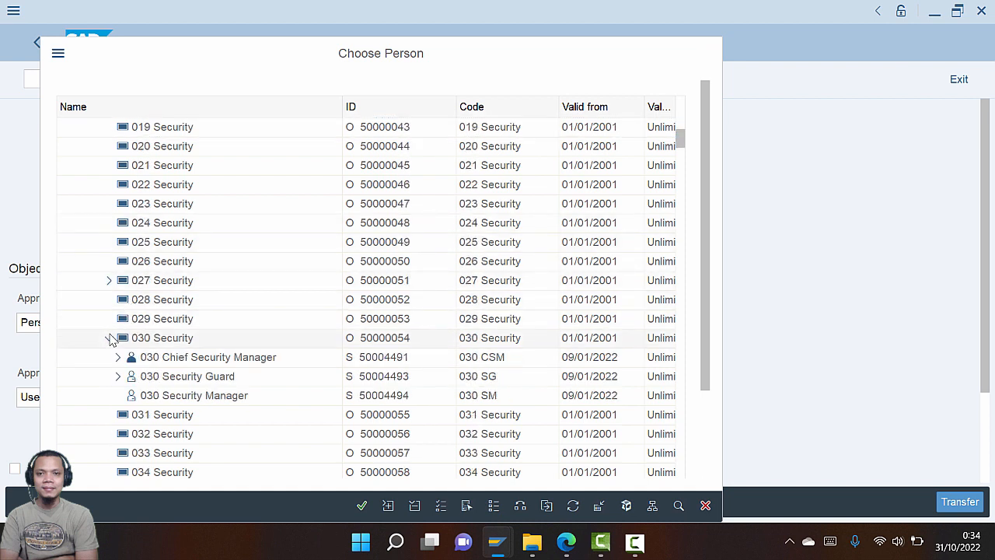
pyautogui.click(118, 357)
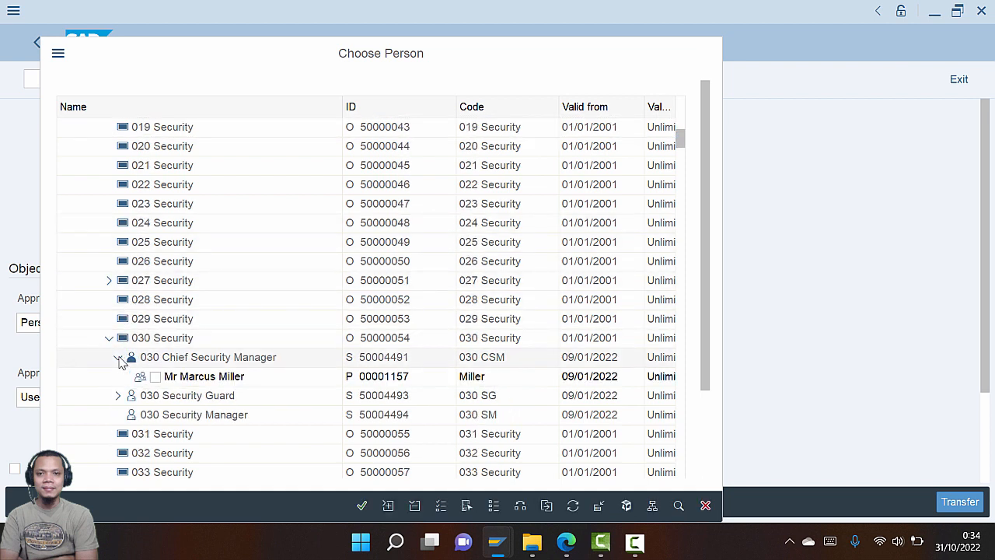
pyautogui.click(204, 379)
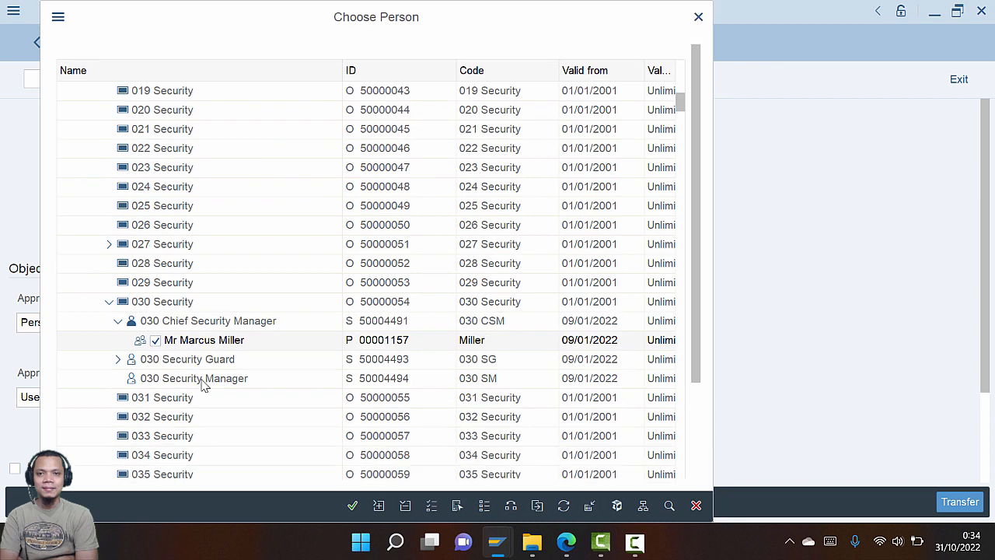
pyautogui.click(352, 506)
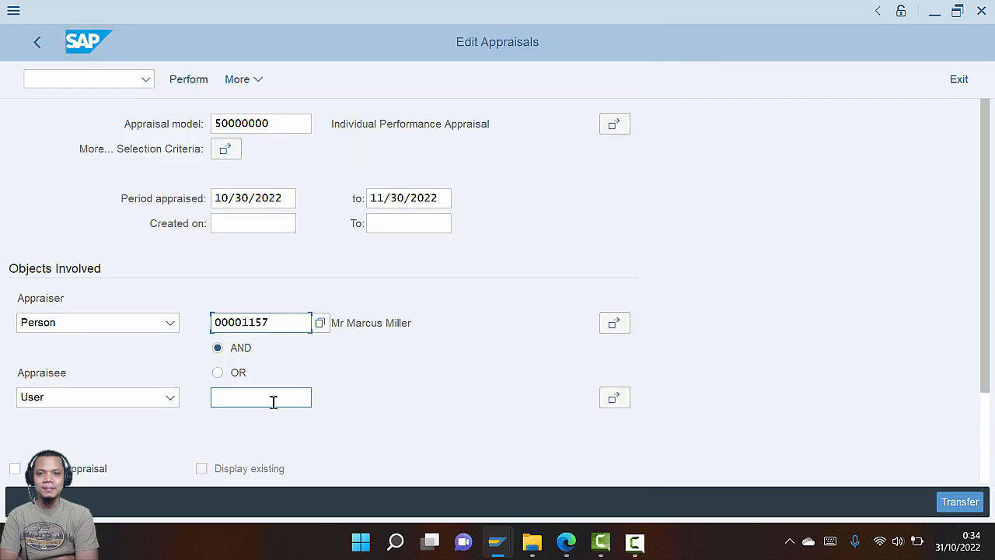
# After checking the guide, set the appraisee type to Person
pyautogui.hotkey('alt', 'Tab')
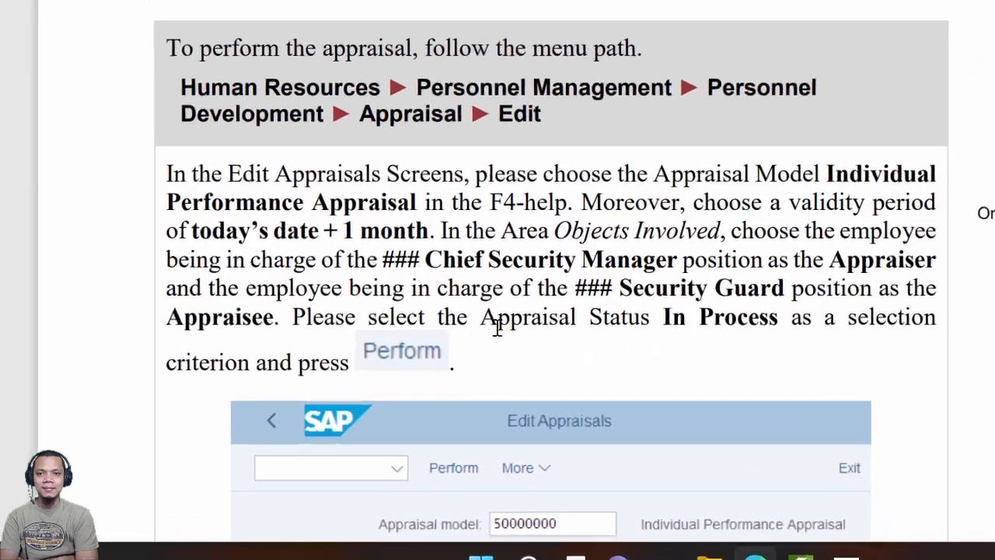
pyautogui.hotkey('alt', 'Tab')
pyautogui.scroll(-1, 225, 374)
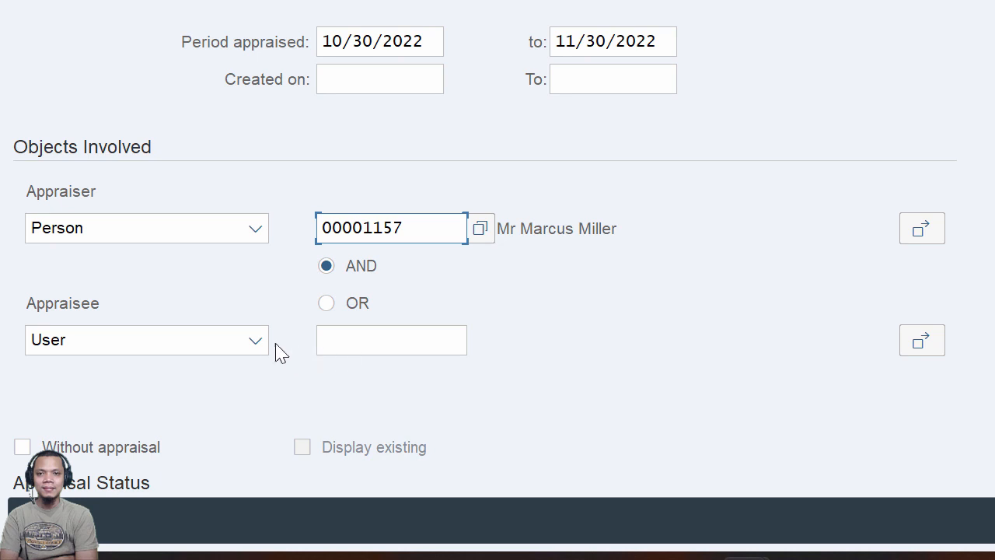
pyautogui.click(253, 342)
pyautogui.click(190, 381)
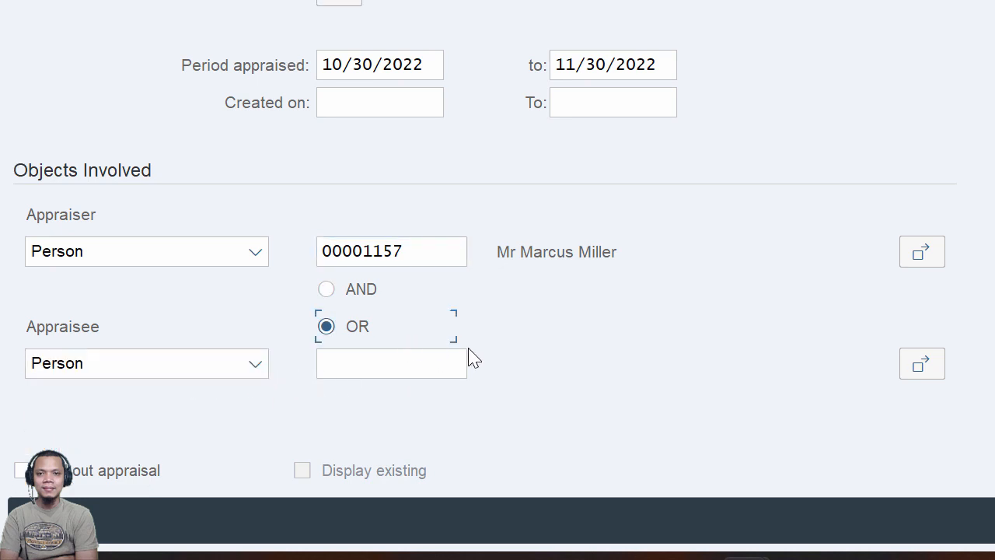
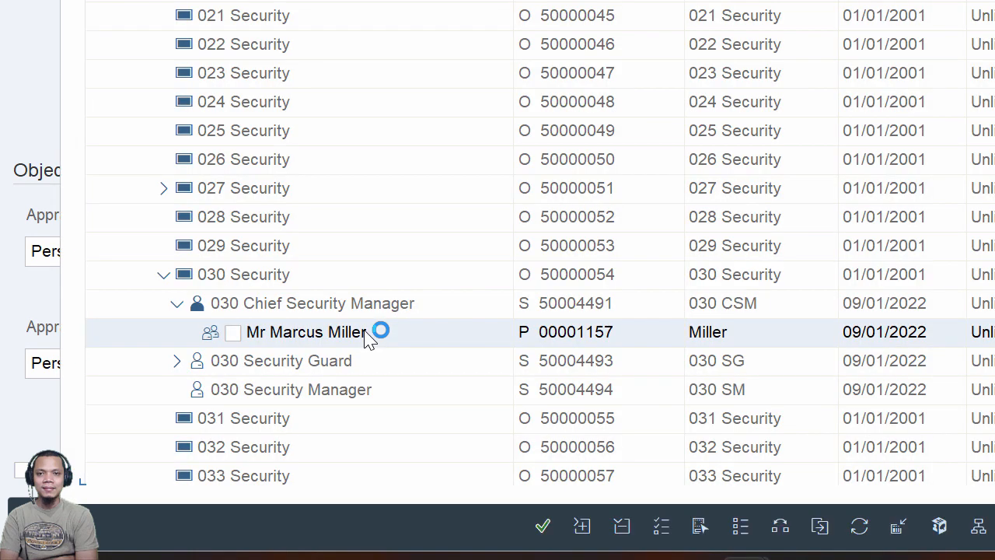
# Take the employee holding 030 Security Guard as the appraisee
pyautogui.click(352, 338)
pyautogui.click(178, 361)
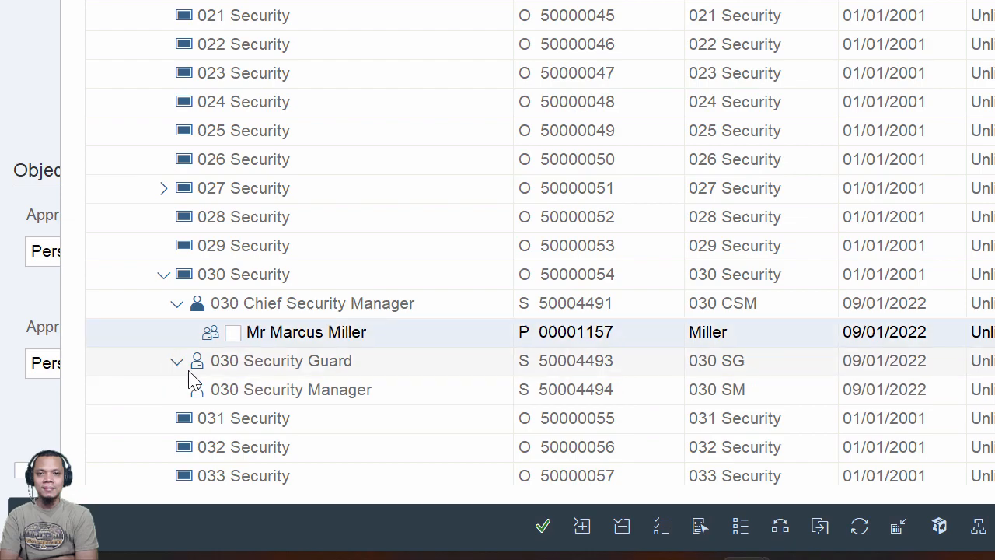
pyautogui.click(232, 390)
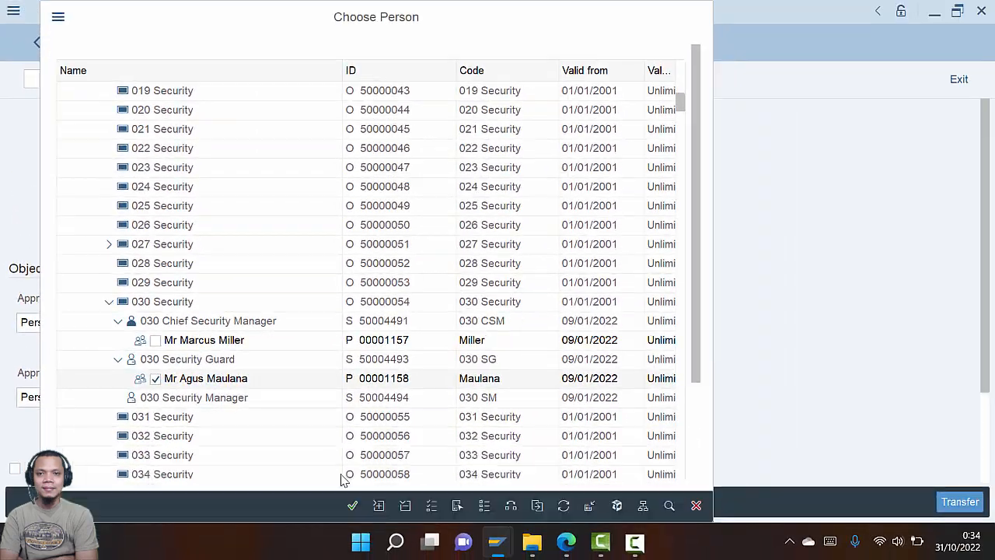
pyautogui.click(353, 506)
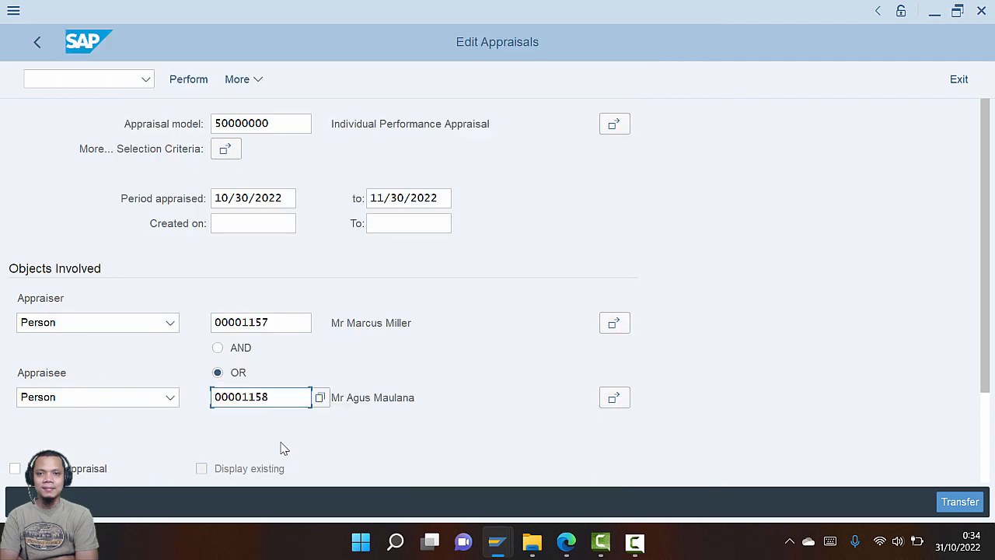
# Link the appraiser and appraisee criteria with AND
pyautogui.click(218, 348)
pyautogui.hotkey('alt', 'Tab')
pyautogui.scroll(-5, 371, 369)
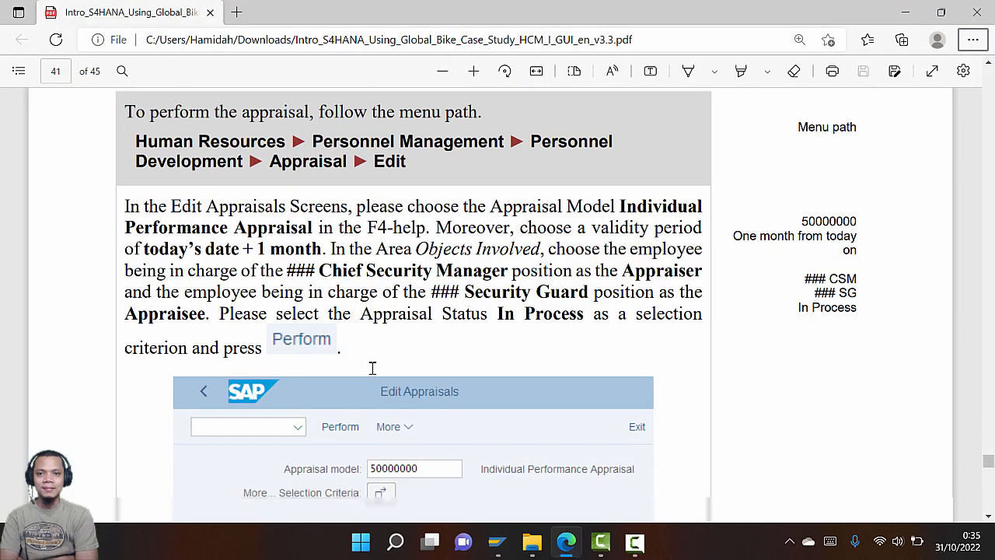
pyautogui.hotkey('alt', 'Tab')
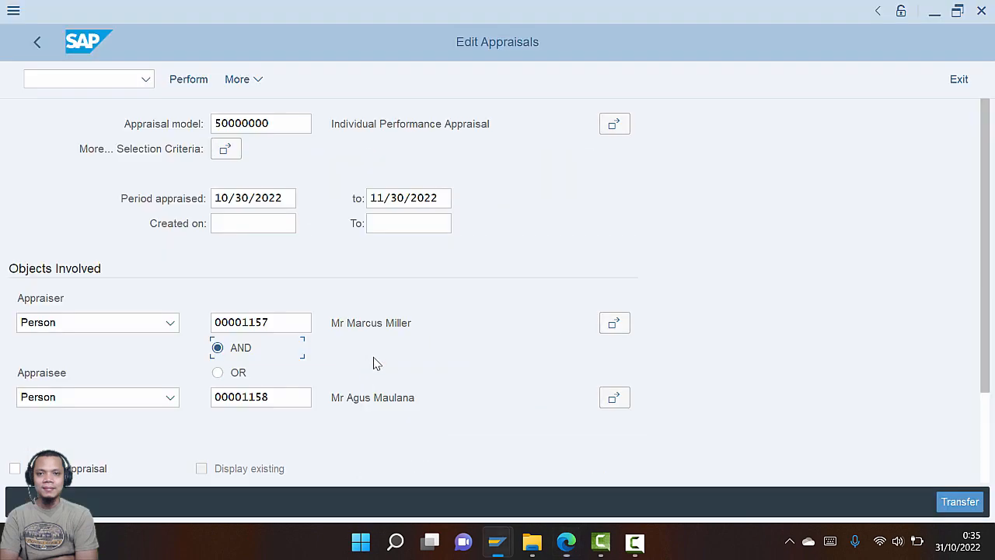
pyautogui.hotkey('alt', 'Tab')
pyautogui.scroll(3, 371, 375)
pyautogui.scroll(1, 371, 377)
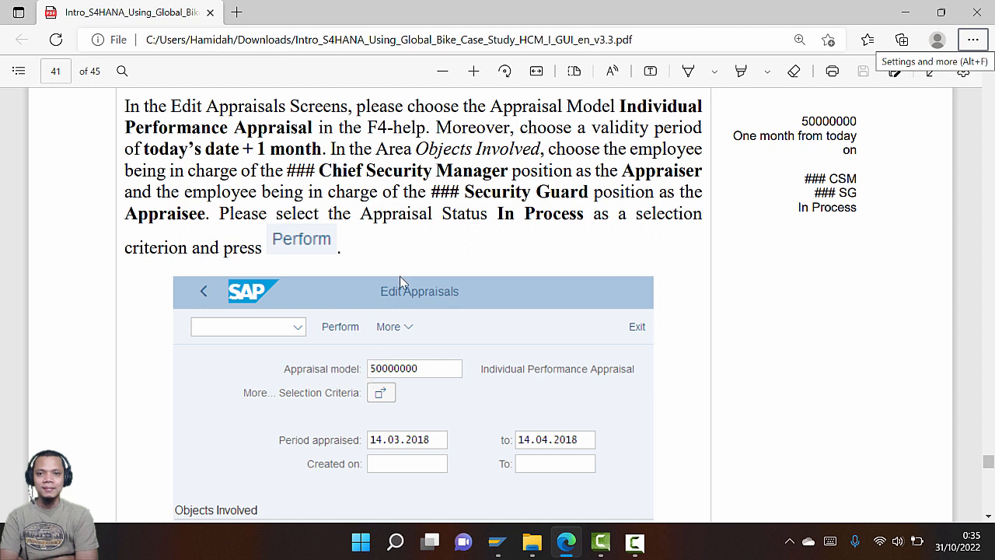
pyautogui.hotkey('alt', 'Tab')
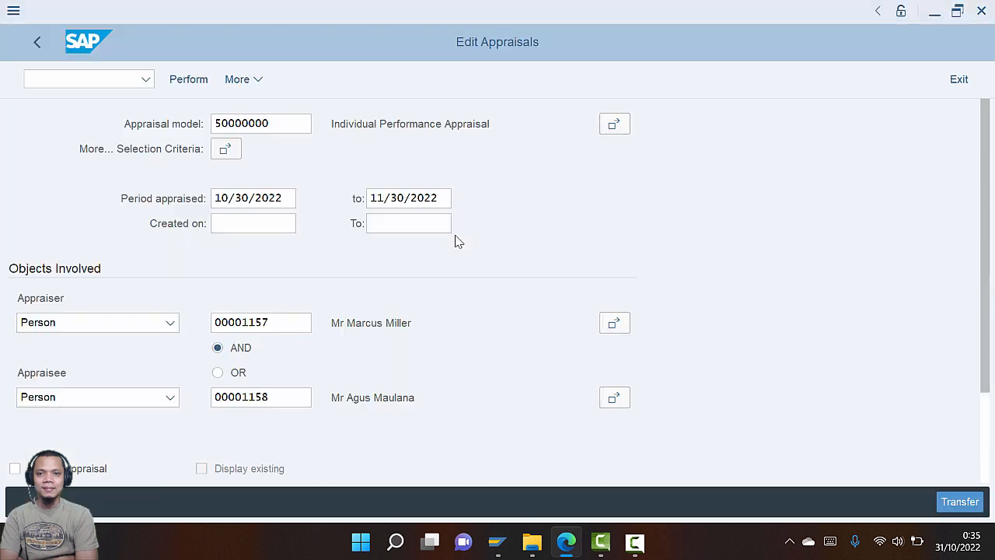
pyautogui.scroll(-1, 350, 408)
pyautogui.scroll(-1, 348, 418)
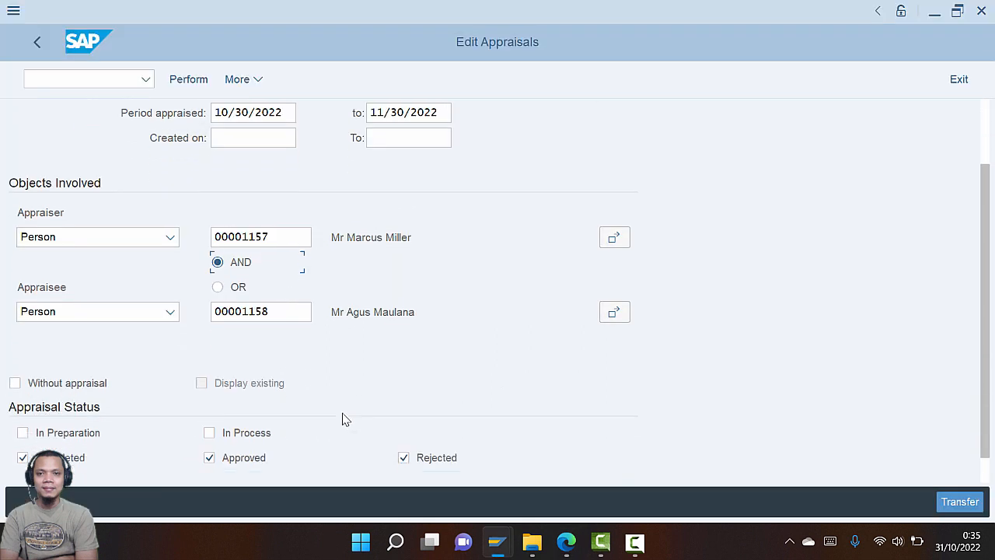
# Include In Process appraisals and run the appraisal search
pyautogui.click(208, 433)
pyautogui.hotkey('alt', 'Tab')
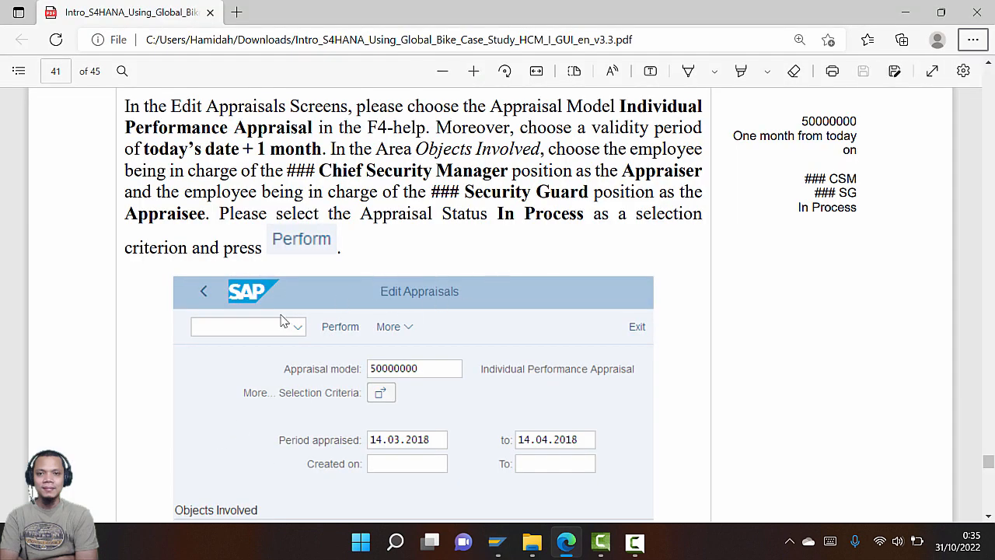
pyautogui.hotkey('alt', 'Tab')
pyautogui.click(189, 80)
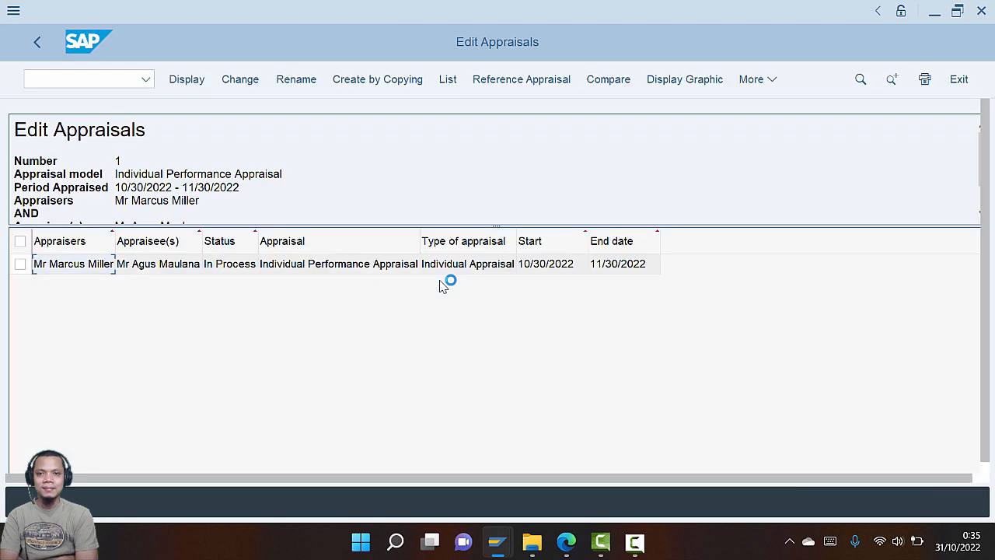
# Open the found In Process Individual Performance Appraisal (10/30–11/30/2022) in change mode
pyautogui.hotkey('alt', 'Tab')
pyautogui.scroll(-7, 429, 319)
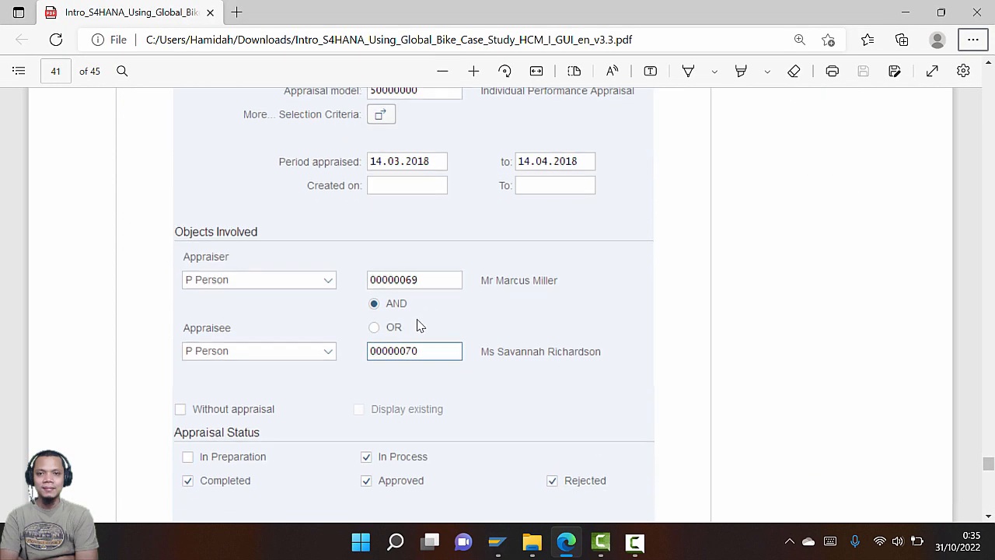
pyautogui.scroll(-5, 417, 325)
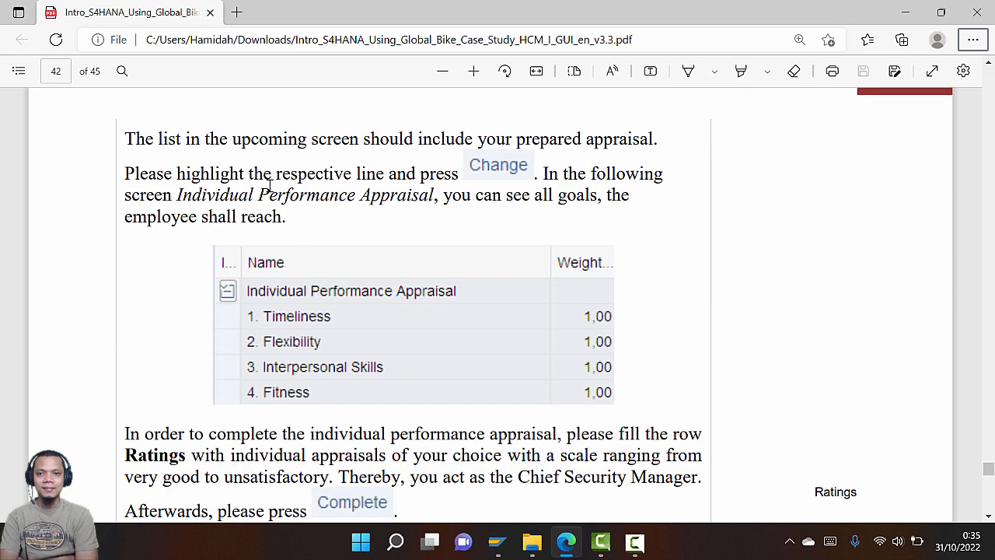
pyautogui.hotkey('alt', 'Tab')
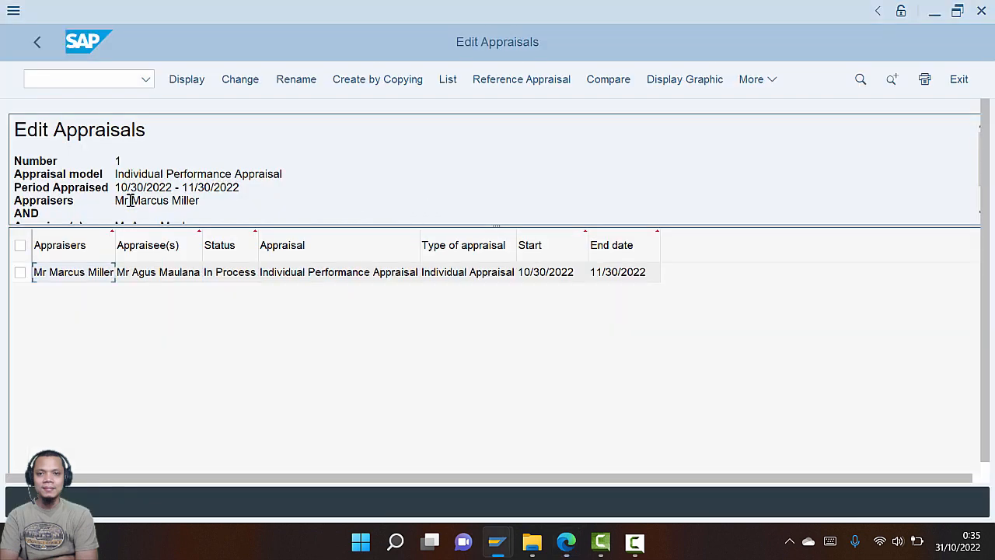
pyautogui.click(21, 274)
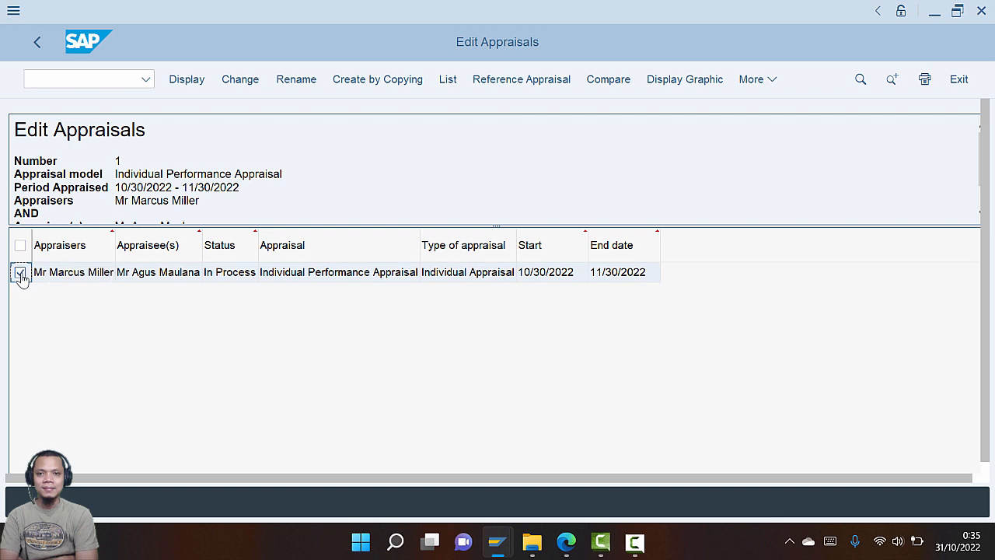
pyautogui.click(240, 79)
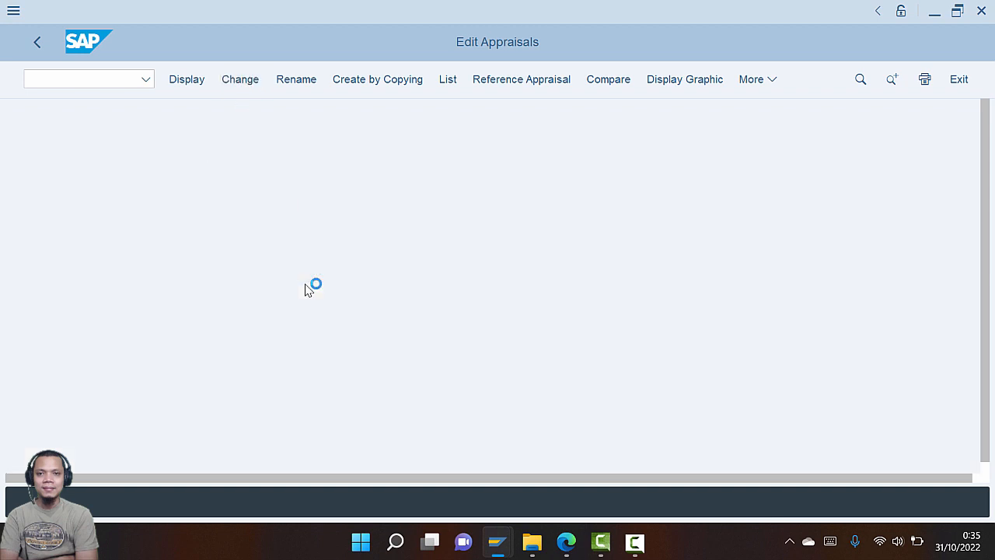
pyautogui.hotkey('alt', 'Tab')
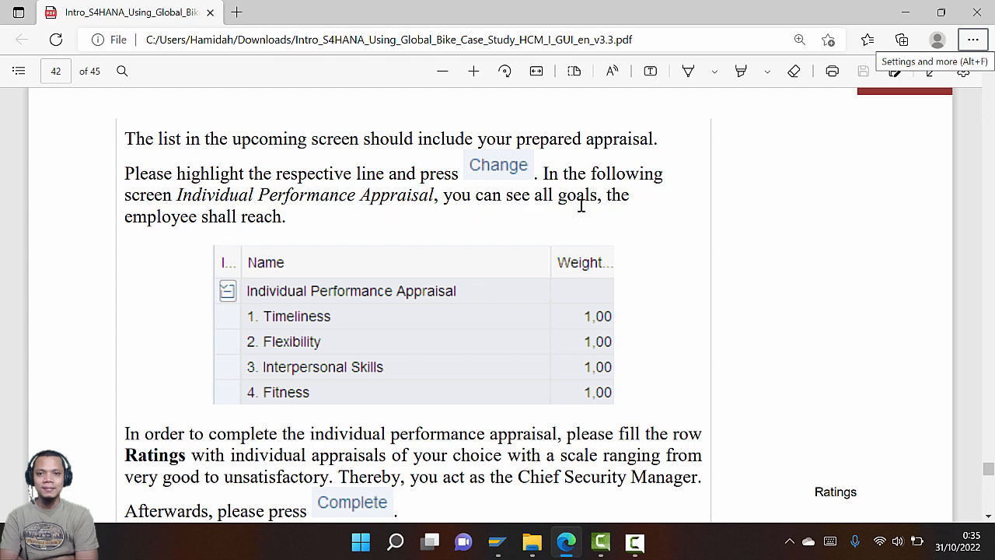
pyautogui.scroll(-1, 287, 272)
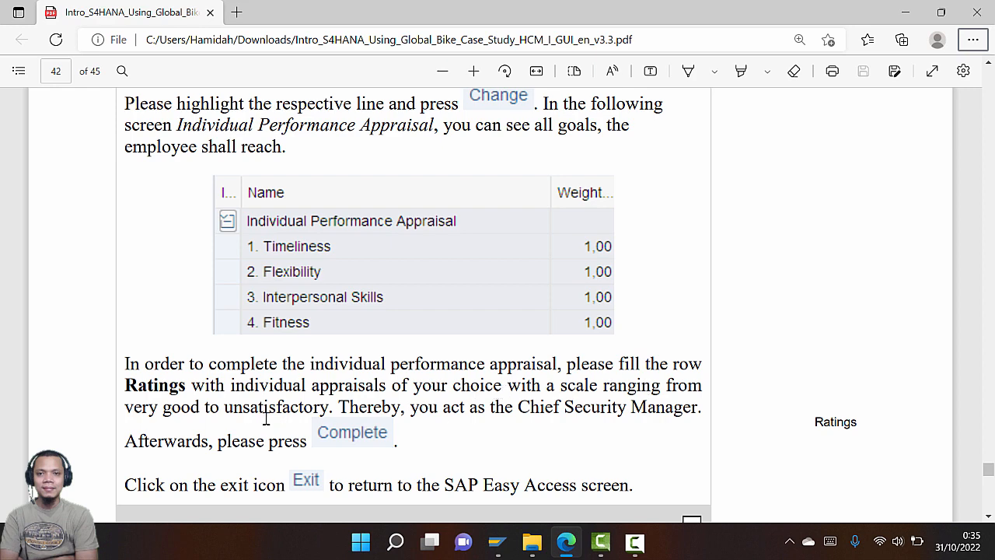
pyautogui.hotkey('alt', 'Tab')
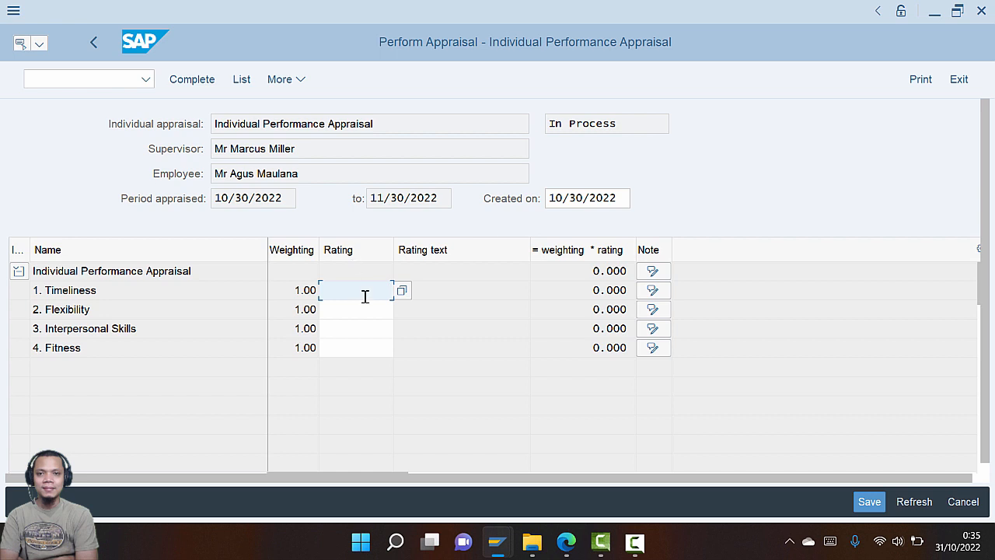
# Rate Timeliness, Flexibility, Interpersonal Skills and Fitness as 1 Very Good
pyautogui.click(401, 290)
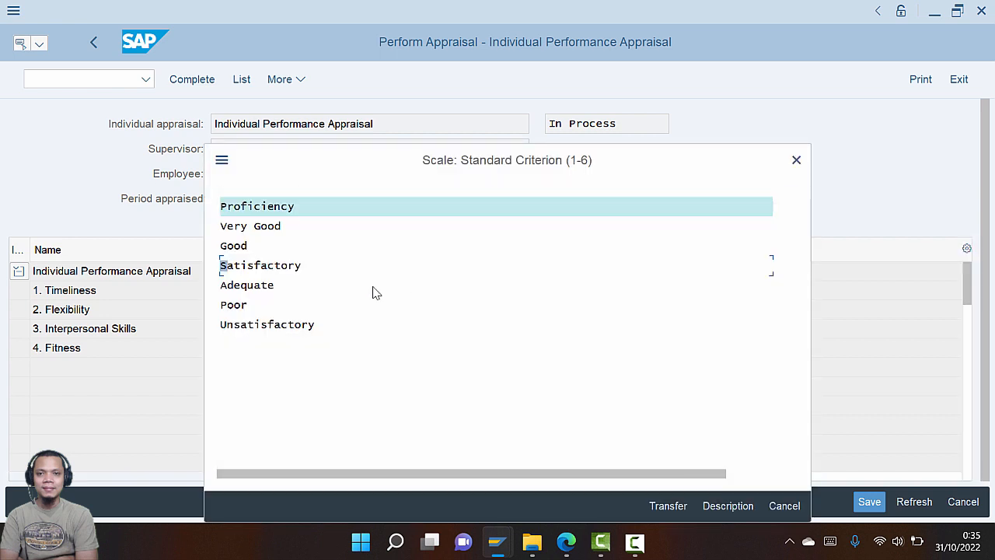
pyautogui.click(256, 234)
pyautogui.doubleClick(265, 227)
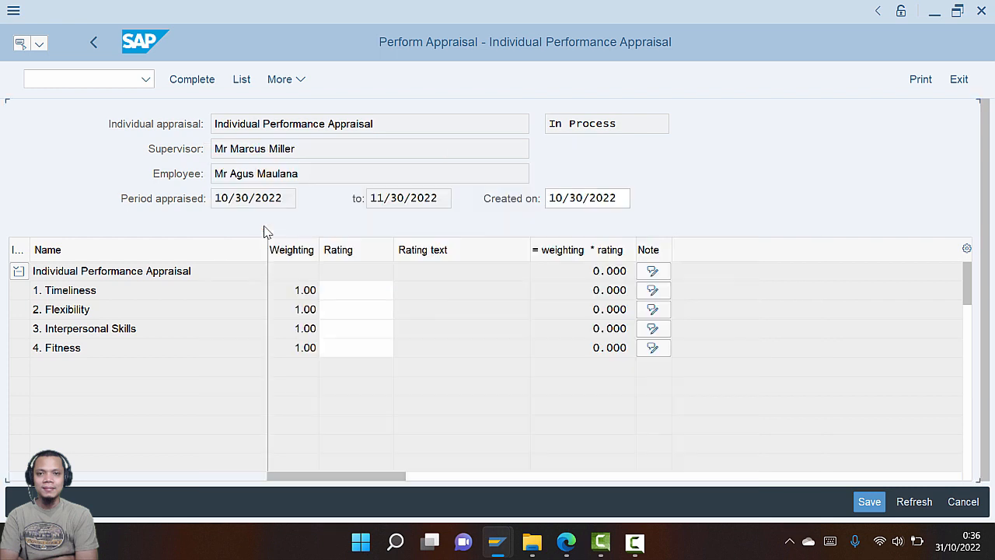
pyautogui.click(388, 310)
pyautogui.click(402, 310)
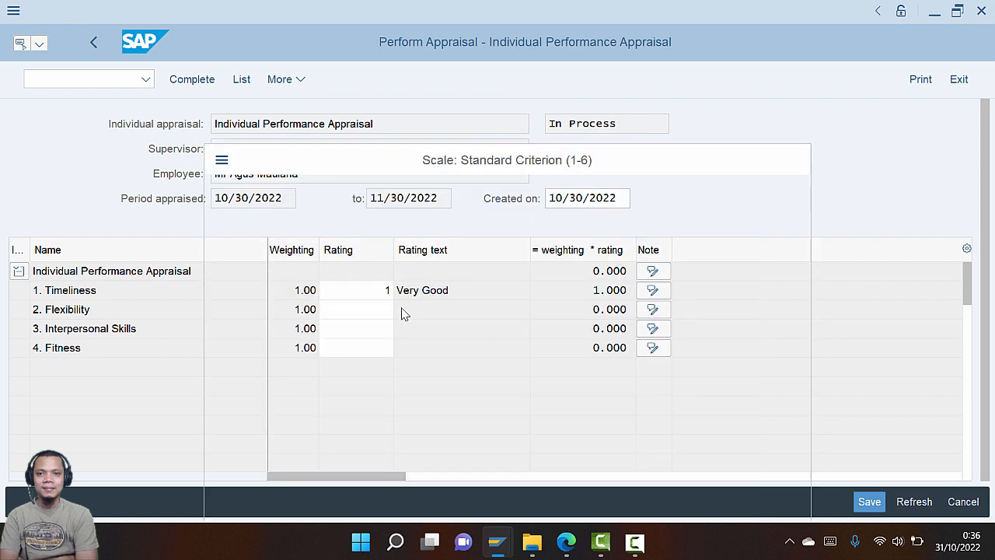
pyautogui.doubleClick(265, 227)
pyautogui.click(371, 330)
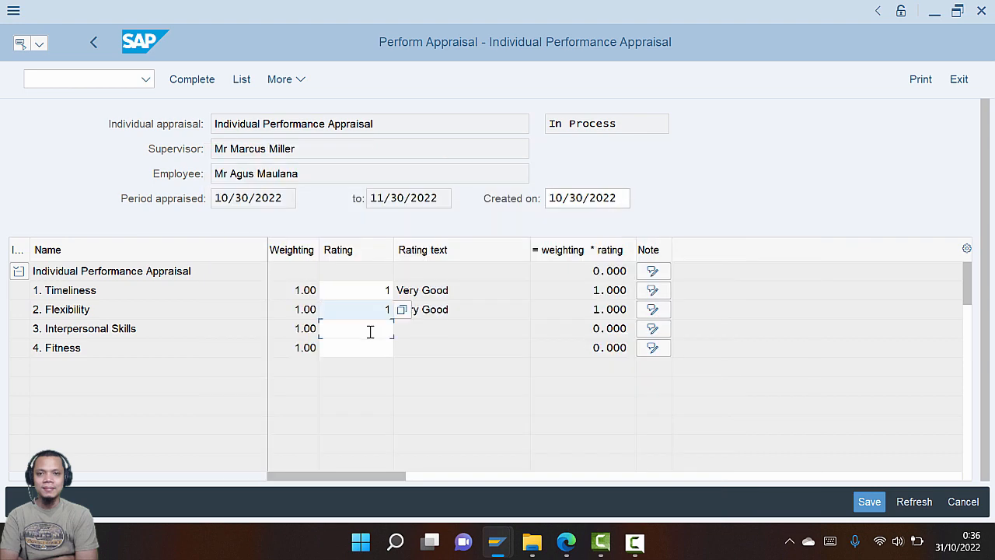
pyautogui.click(390, 350)
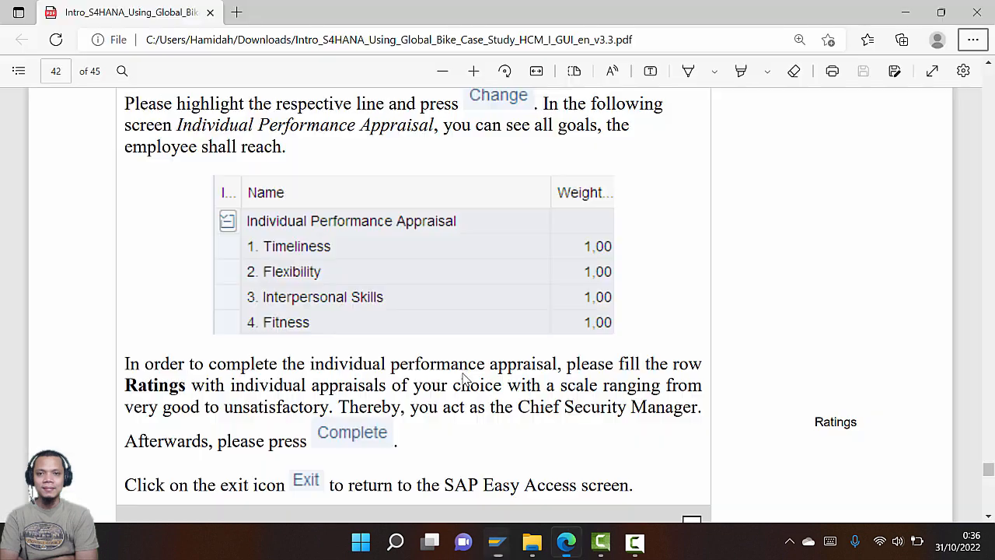
# Complete the appraisal and exit back to the appraisal list
pyautogui.hotkey('alt', 'Tab')
pyautogui.scroll(-2, 389, 411)
pyautogui.hotkey('alt', 'Tab')
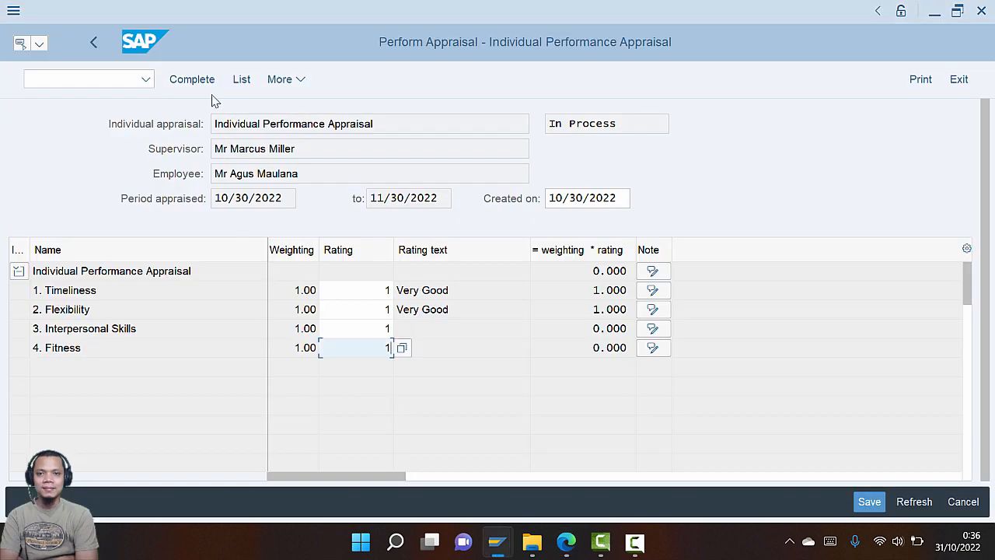
pyautogui.click(212, 90)
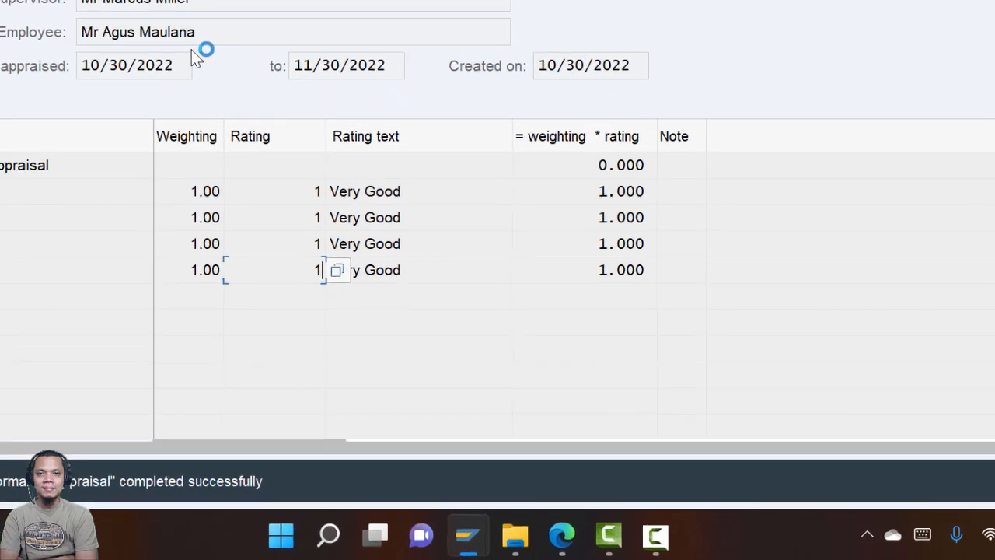
pyautogui.click(557, 534)
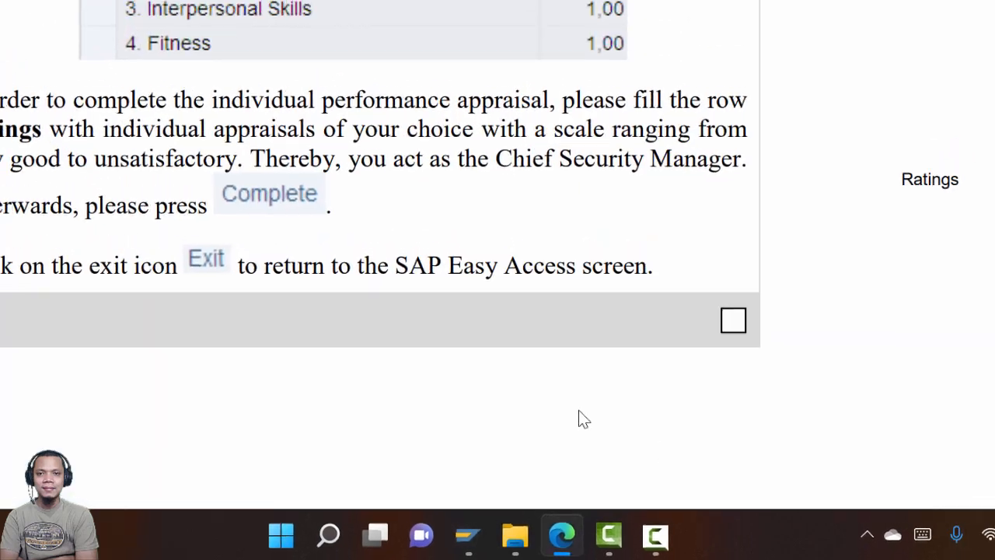
pyautogui.hotkey('alt', 'Tab')
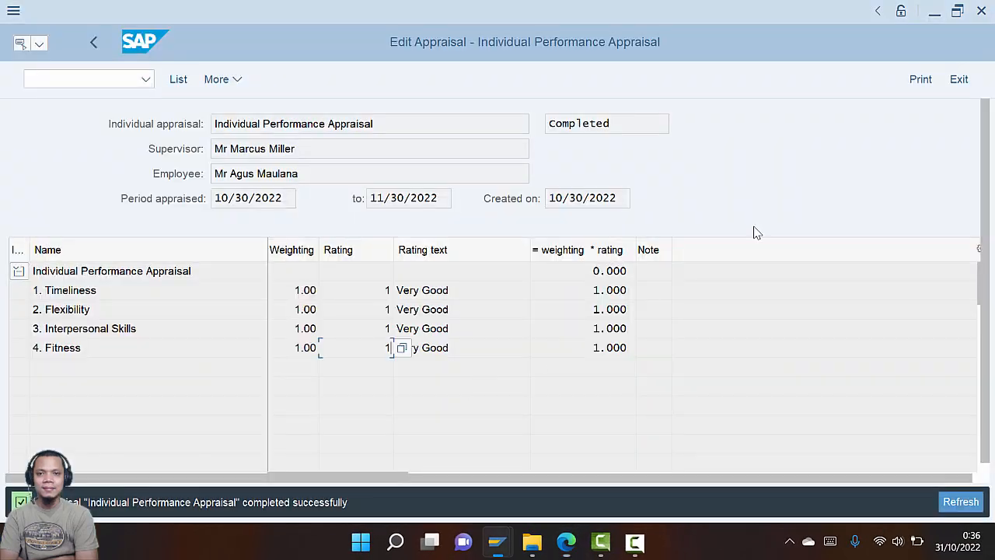
pyautogui.click(959, 80)
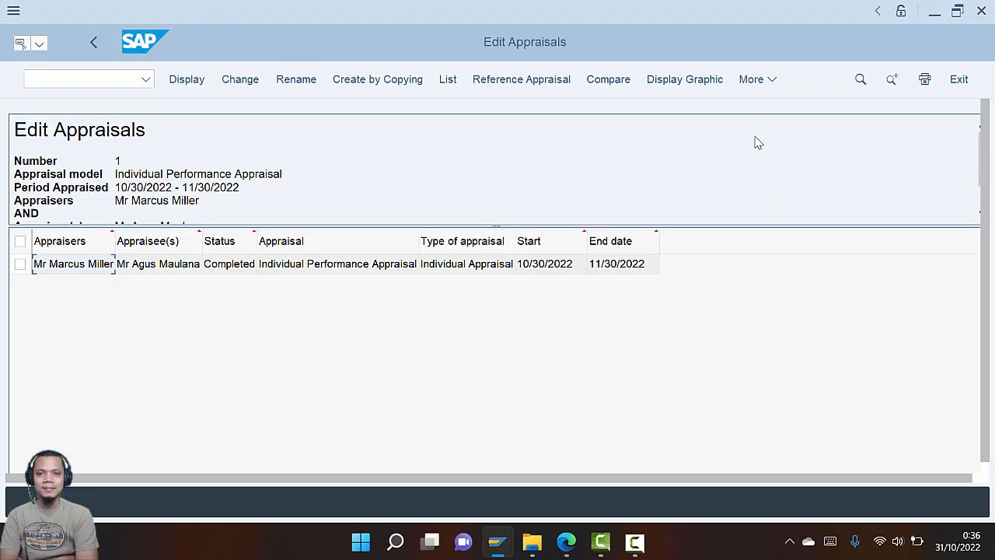
# Exit Edit Appraisals, read Step 19 in the guide, and return to SAP Easy Access
pyautogui.click(943, 88)
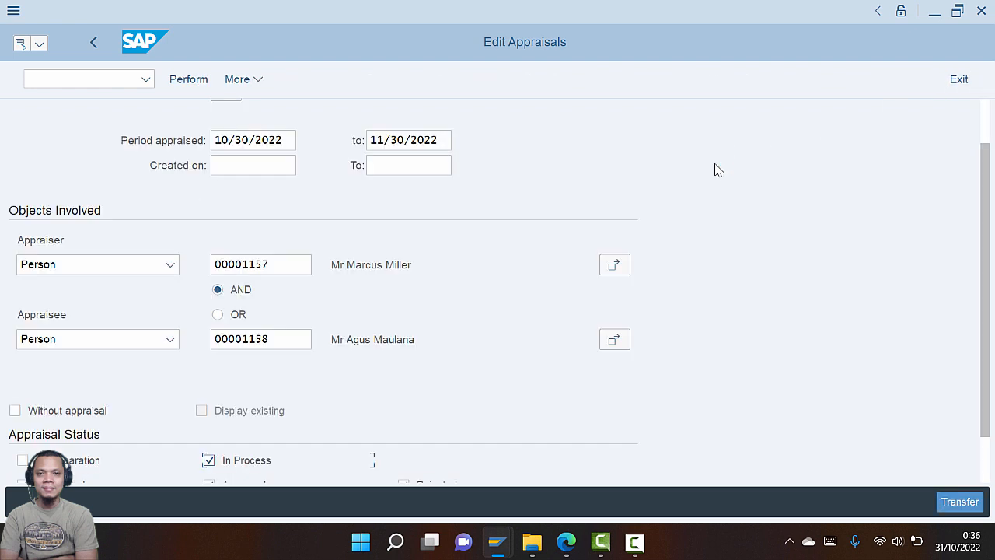
pyautogui.scroll(-1, 705, 352)
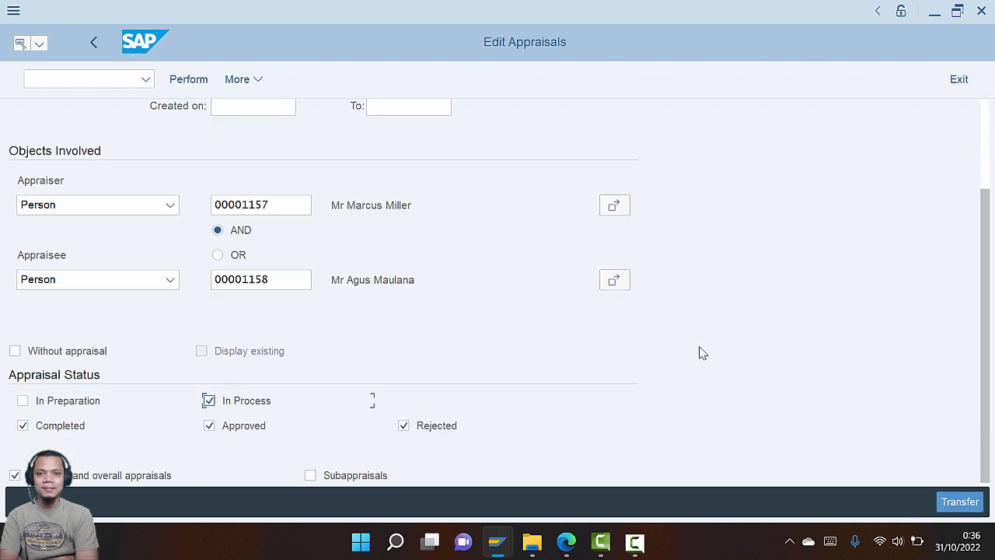
pyautogui.scroll(3, 698, 354)
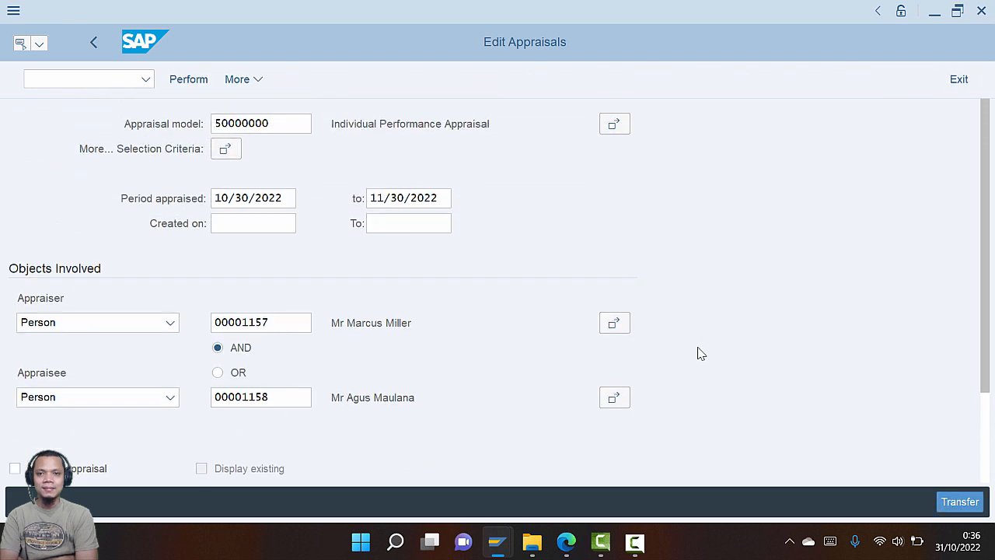
pyautogui.scroll(-3, 699, 354)
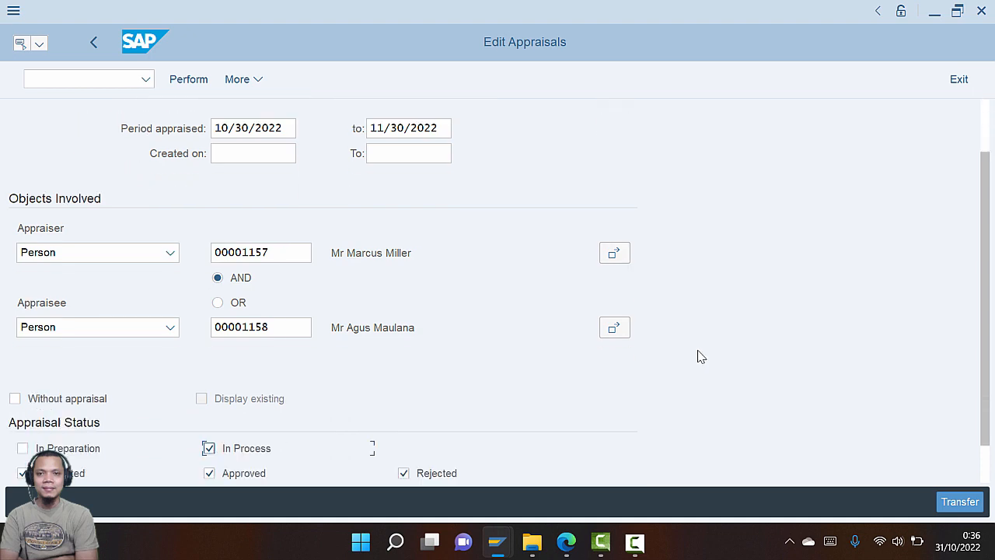
pyautogui.click(966, 84)
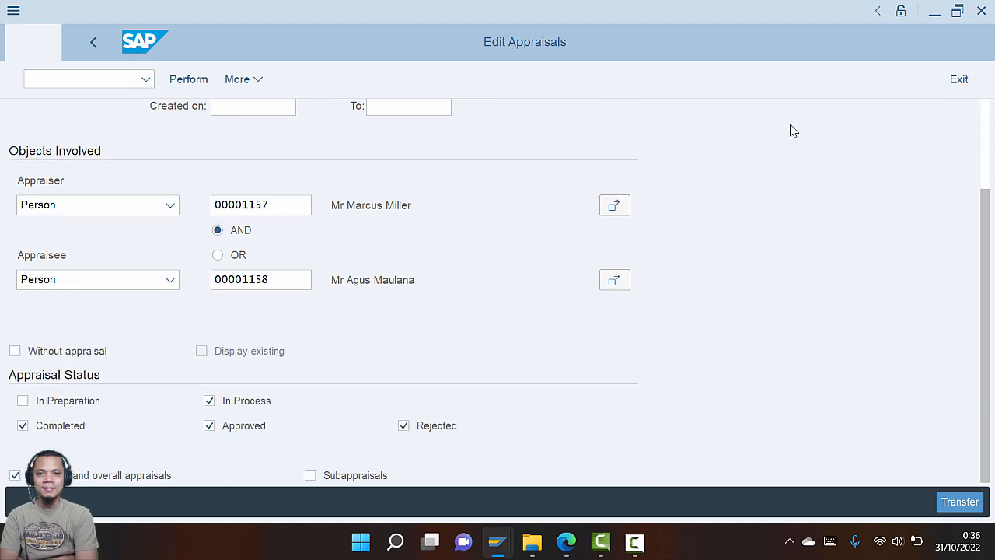
pyautogui.hotkey('alt', 'Tab')
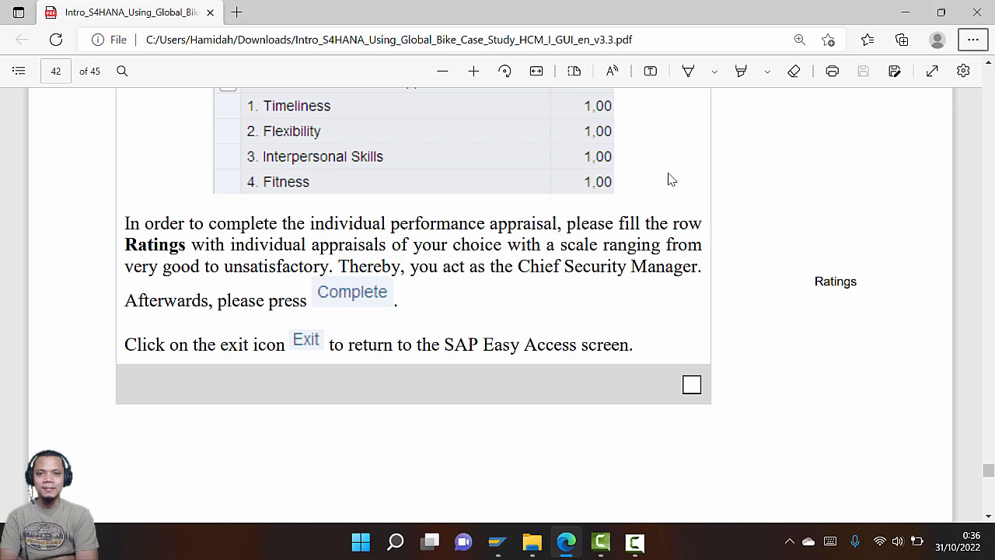
pyautogui.scroll(-5, 386, 262)
pyautogui.scroll(-4, 387, 262)
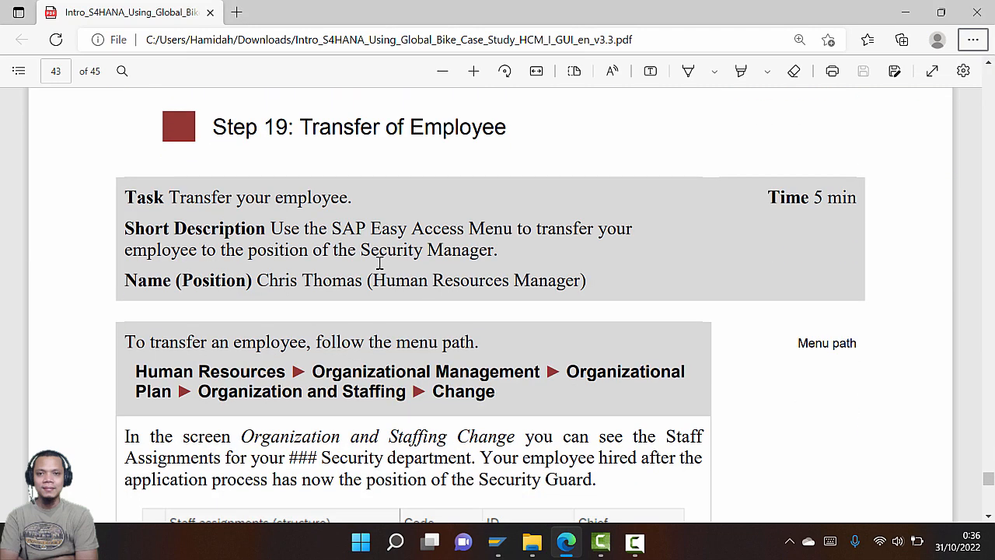
pyautogui.hotkey('alt', 'Tab')
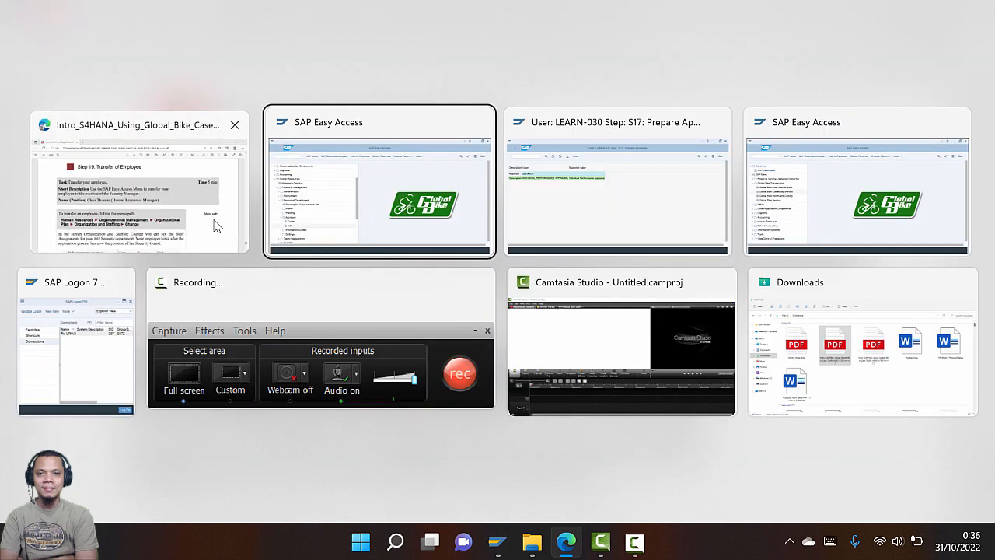
pyautogui.press('Escape')
pyautogui.scroll(-2, 264, 249)
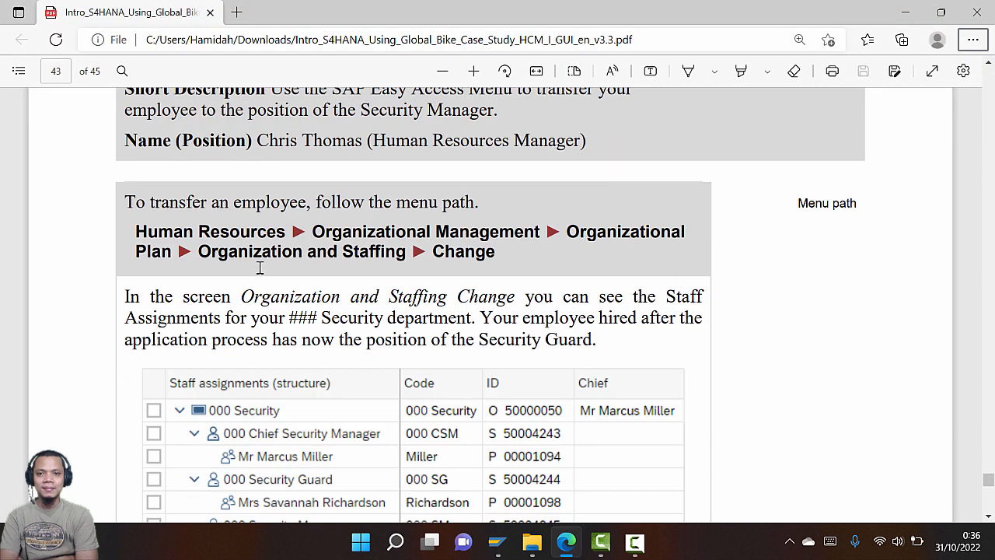
pyautogui.hotkey('alt', 'Tab')
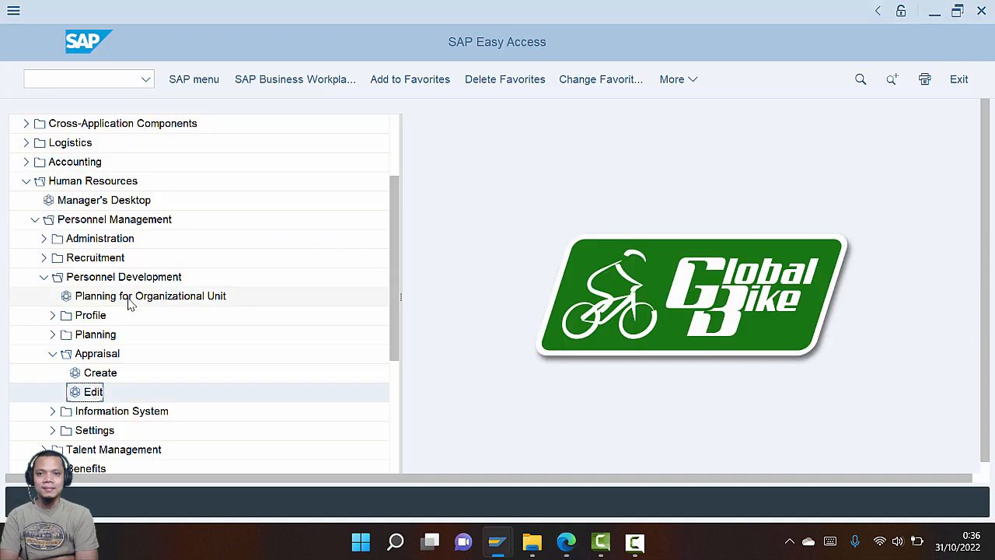
# Launch Organizational Management › Organizational Plan › Organization and Staffing › Change
pyautogui.click(35, 219)
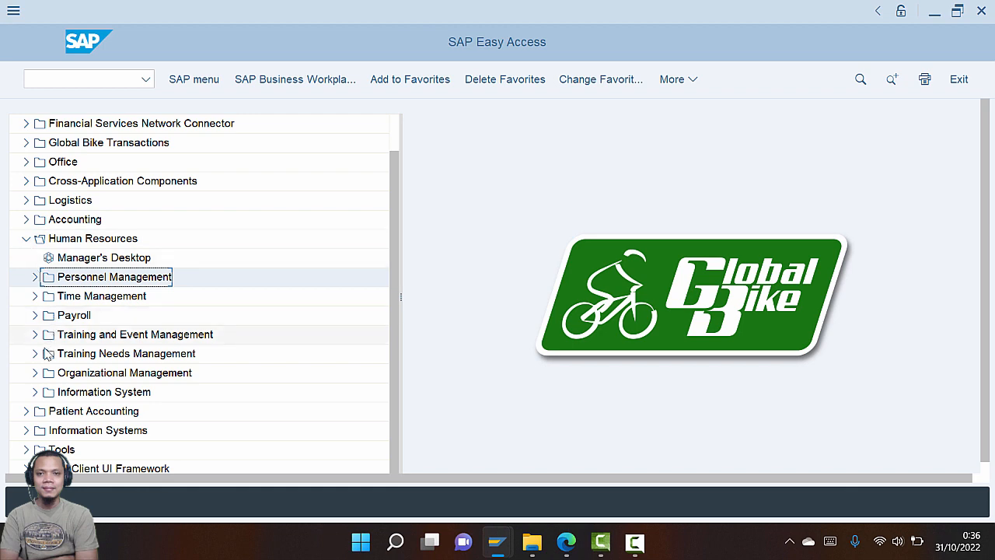
pyautogui.click(34, 372)
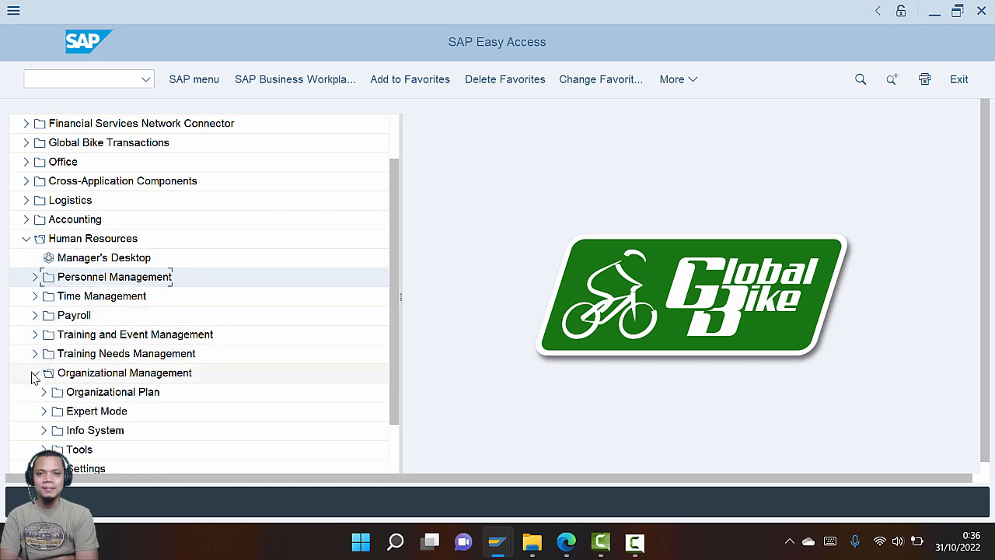
pyautogui.hotkey('alt', 'Tab')
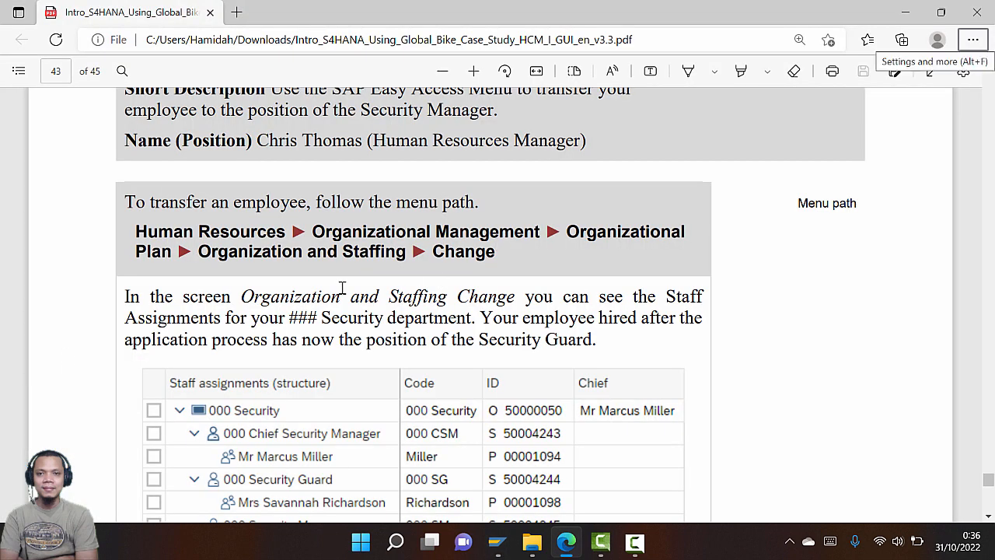
pyautogui.hotkey('alt', 'Tab')
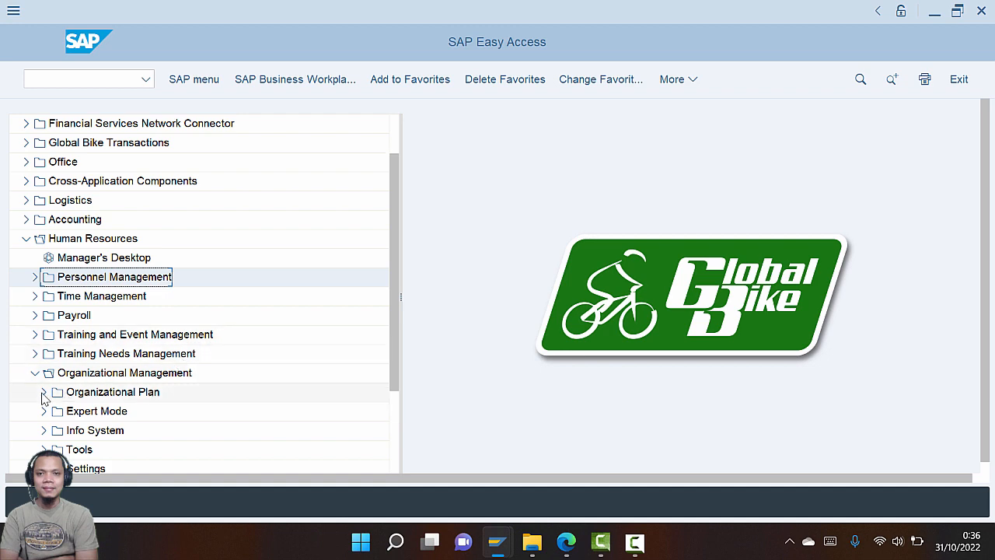
pyautogui.click(44, 393)
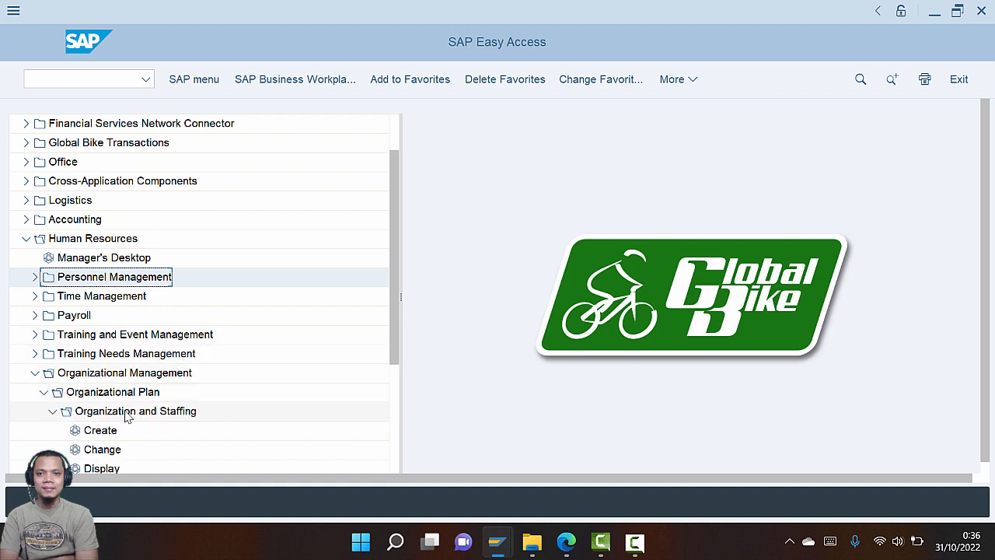
pyautogui.scroll(-1, 166, 400)
pyautogui.hotkey('alt', 'Tab')
pyautogui.hotkey('alt', 'Tab')
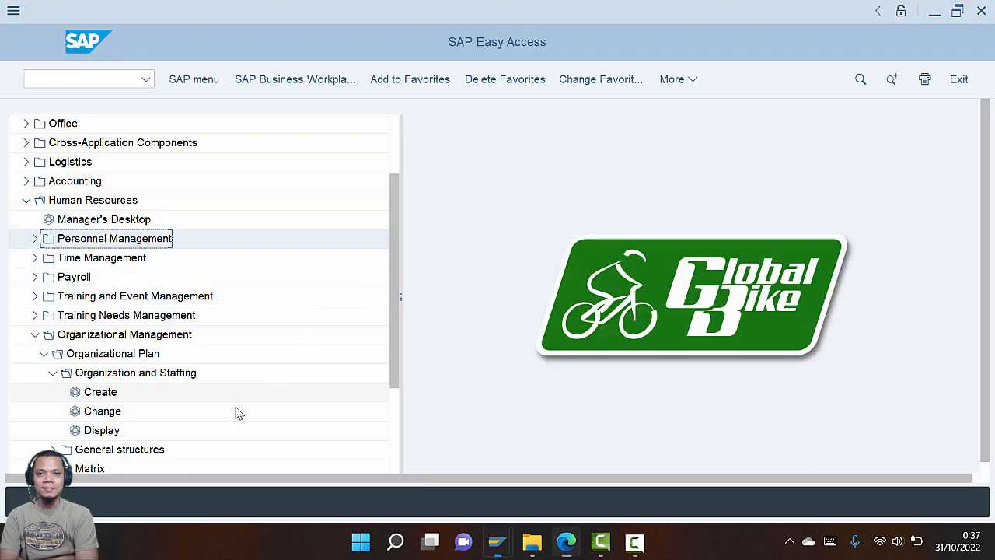
pyautogui.click(106, 412)
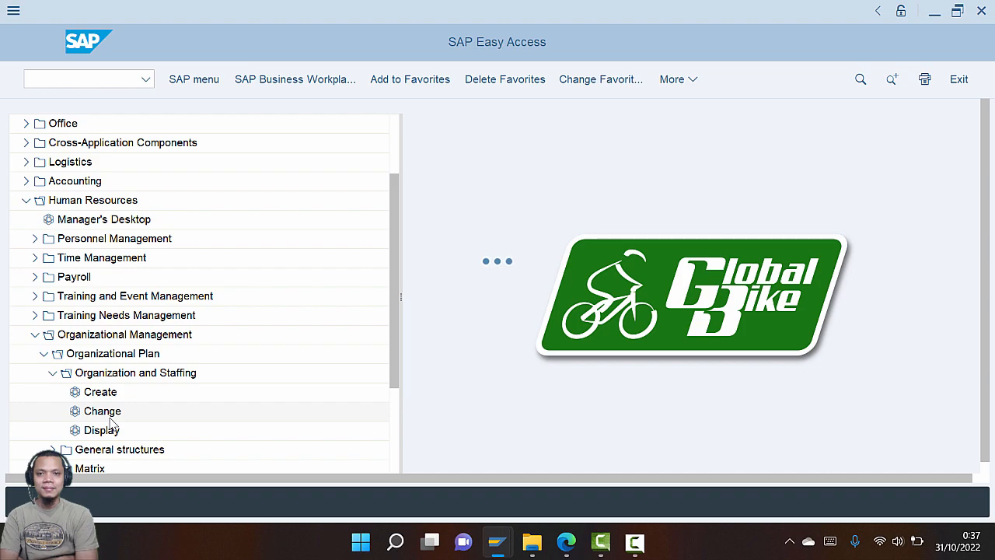
pyautogui.hotkey('alt', 'Tab')
pyautogui.scroll(-3, 301, 351)
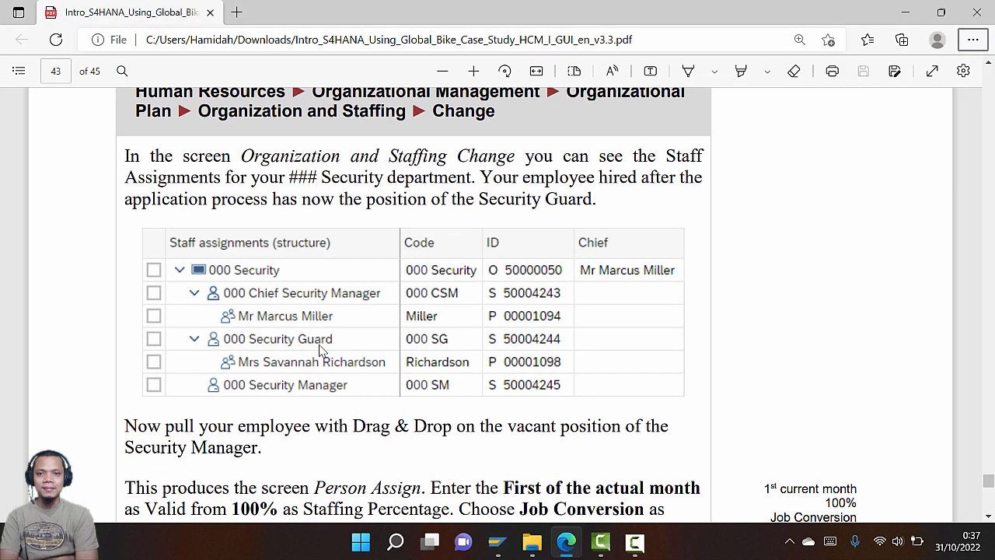
# Compare the staffing assignments on screen with the PDF guide
pyautogui.hotkey('alt', 'Tab')
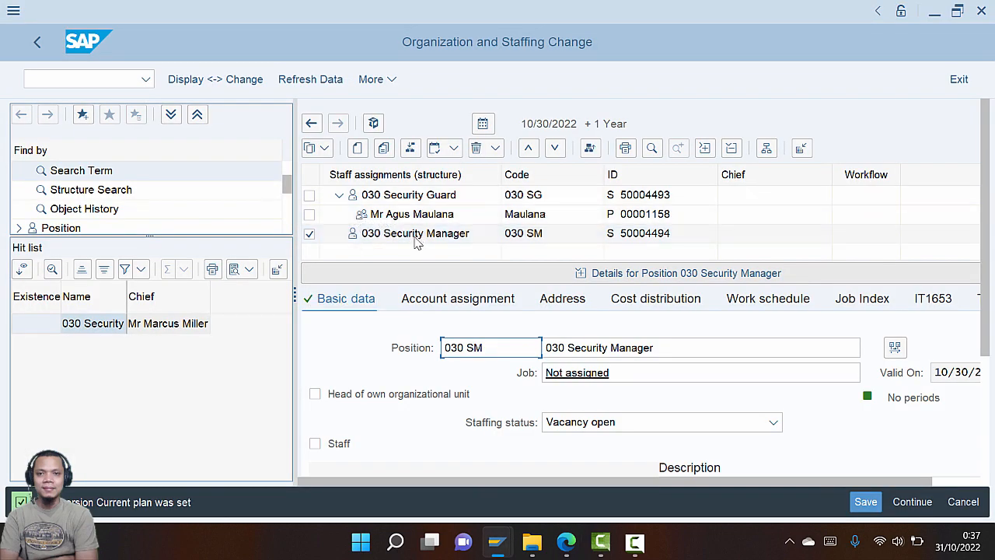
pyautogui.hotkey('alt', 'Tab')
pyautogui.scroll(-3, 381, 248)
pyautogui.scroll(3, 313, 278)
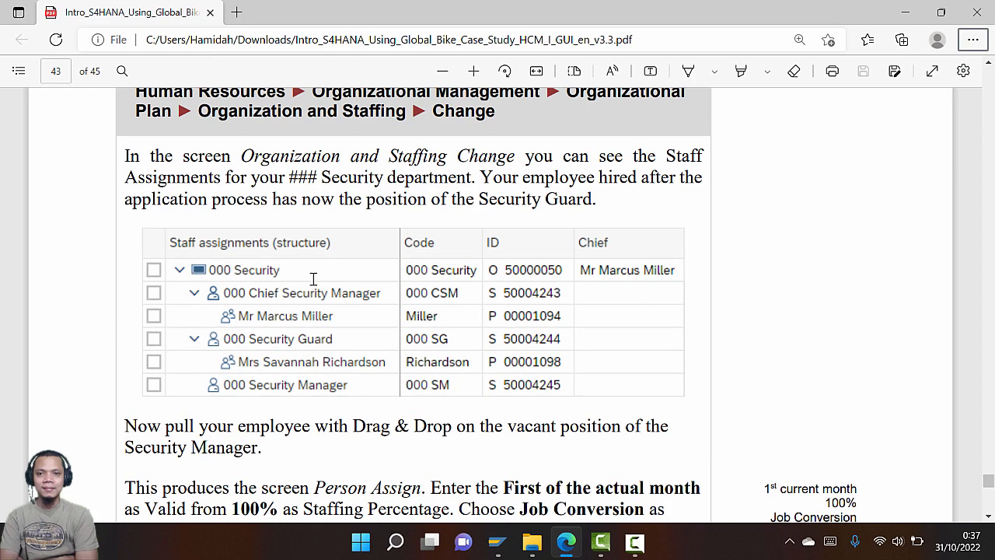
pyautogui.hotkey('alt', 'Tab')
pyautogui.hotkey('alt', 'Tab')
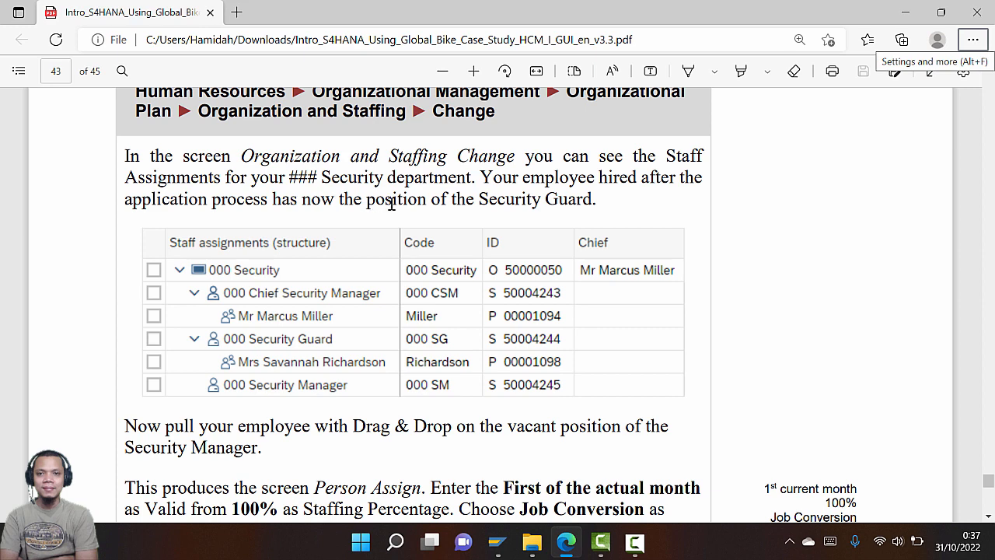
pyautogui.scroll(-3, 345, 294)
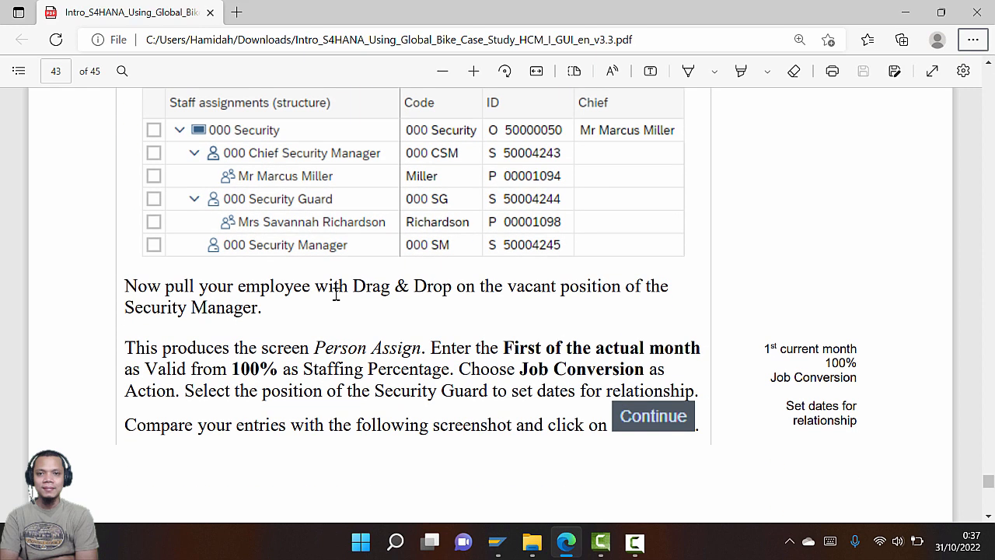
pyautogui.hotkey('alt', 'Tab')
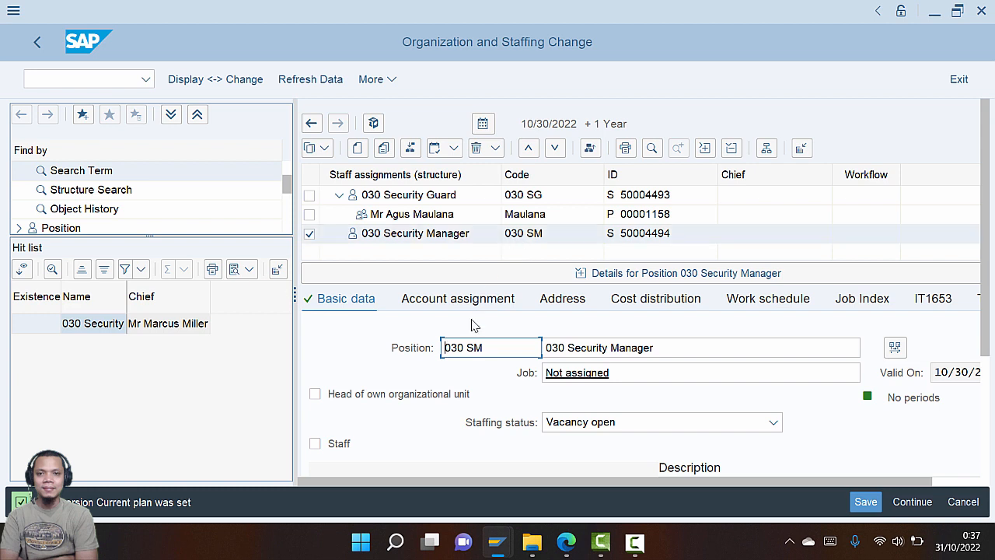
# Collapse the position details and inspect the Chief Security Manager and Security Guard rows
pyautogui.click(400, 216)
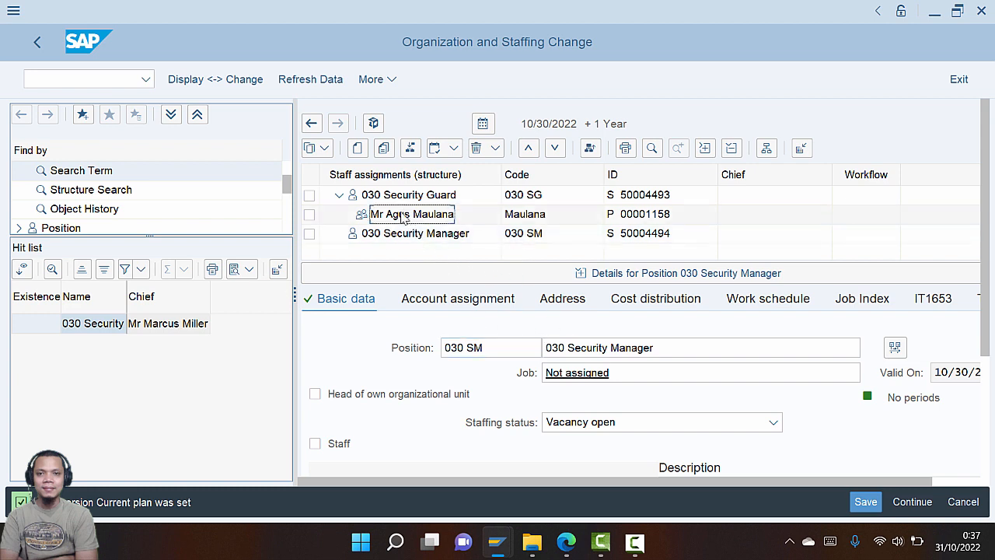
pyautogui.scroll(1, 400, 220)
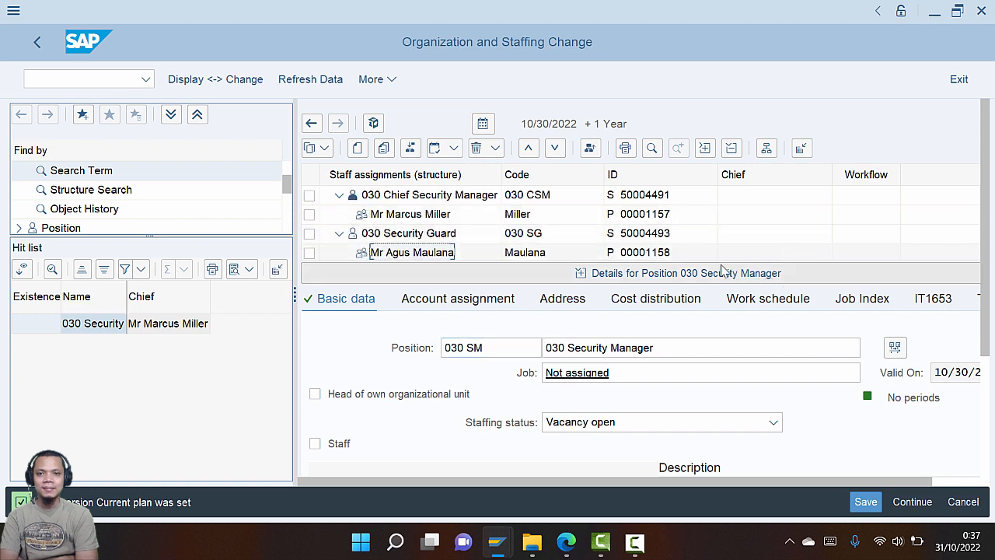
pyautogui.click(685, 276)
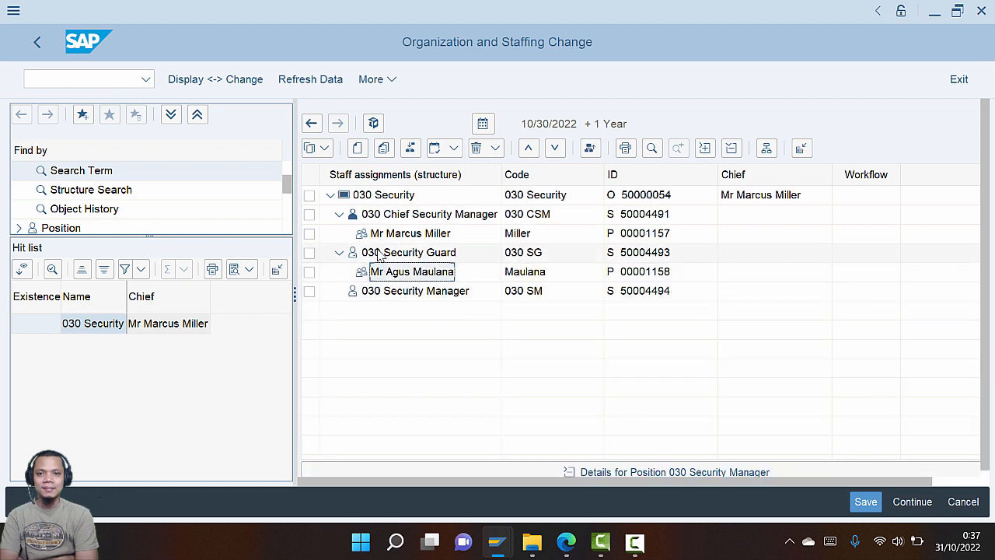
pyautogui.click(469, 220)
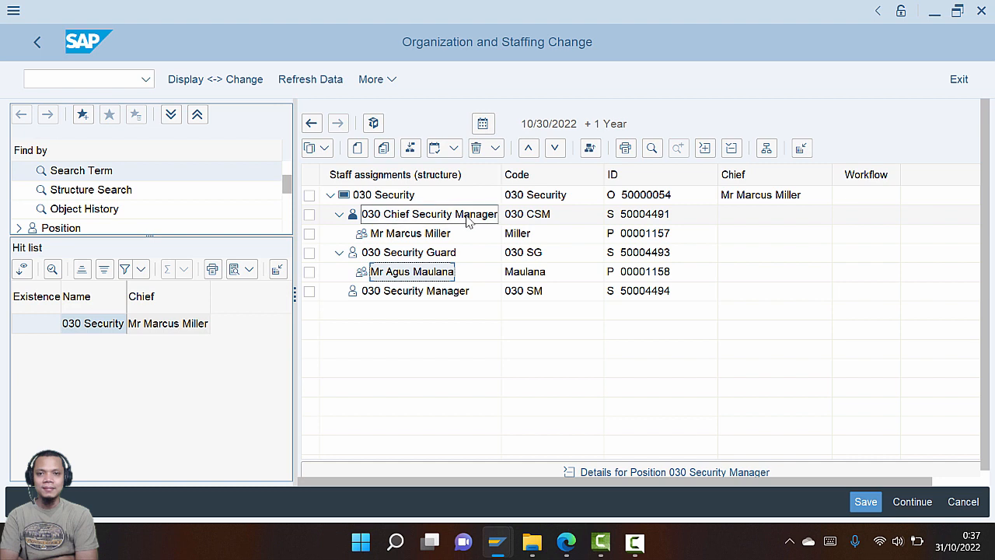
pyautogui.click(427, 233)
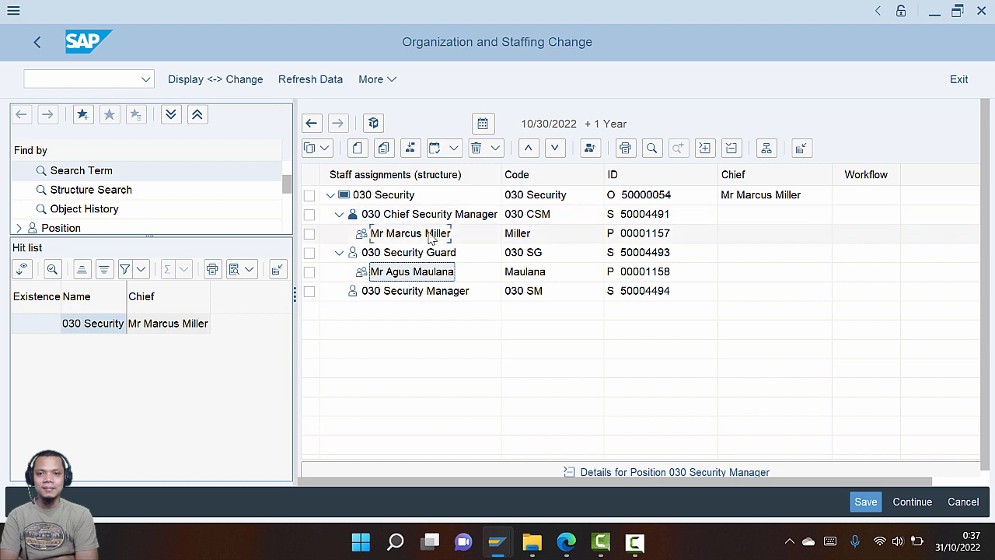
pyautogui.click(420, 276)
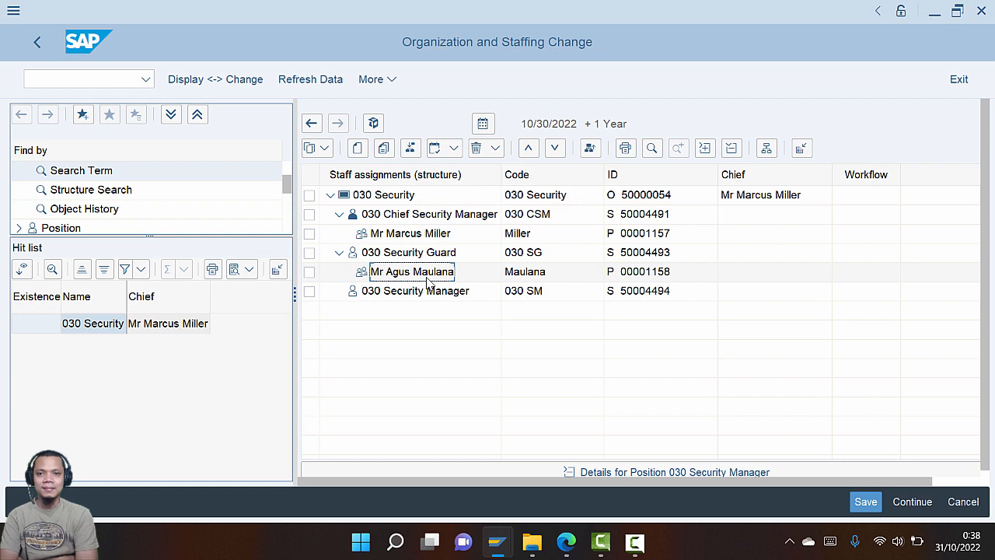
pyautogui.hotkey('alt', 'Tab')
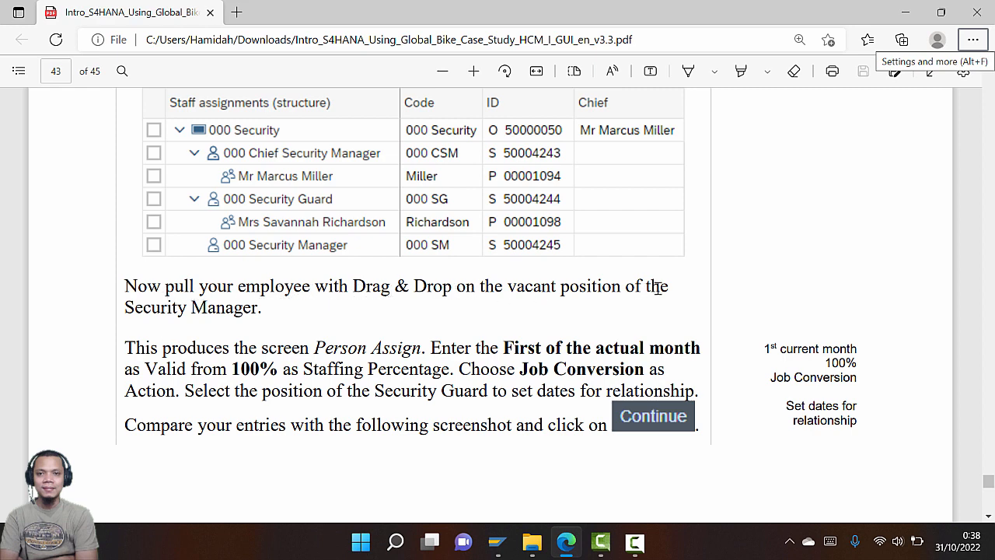
pyautogui.hotkey('alt', 'Tab')
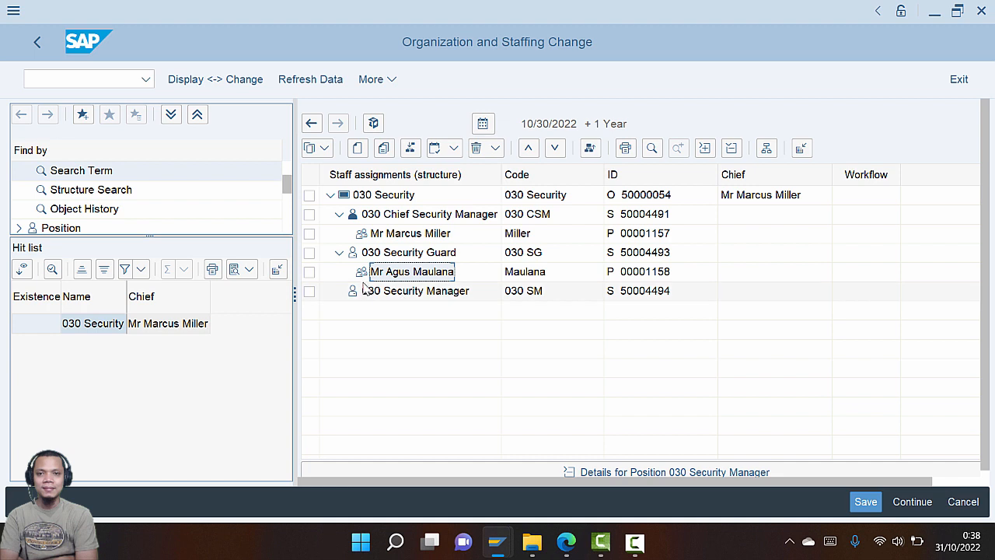
# Drag the Security Guard employee onto the vacant 030 Security Manager position
pyautogui.moveTo(370, 274); pyautogui.dragTo(428, 298)
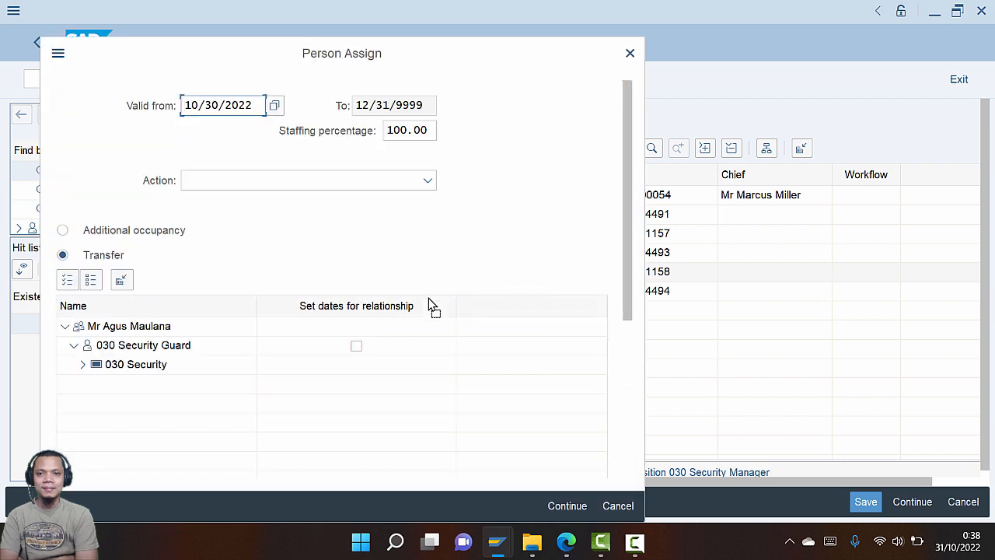
pyautogui.hotkey('alt', 'Tab')
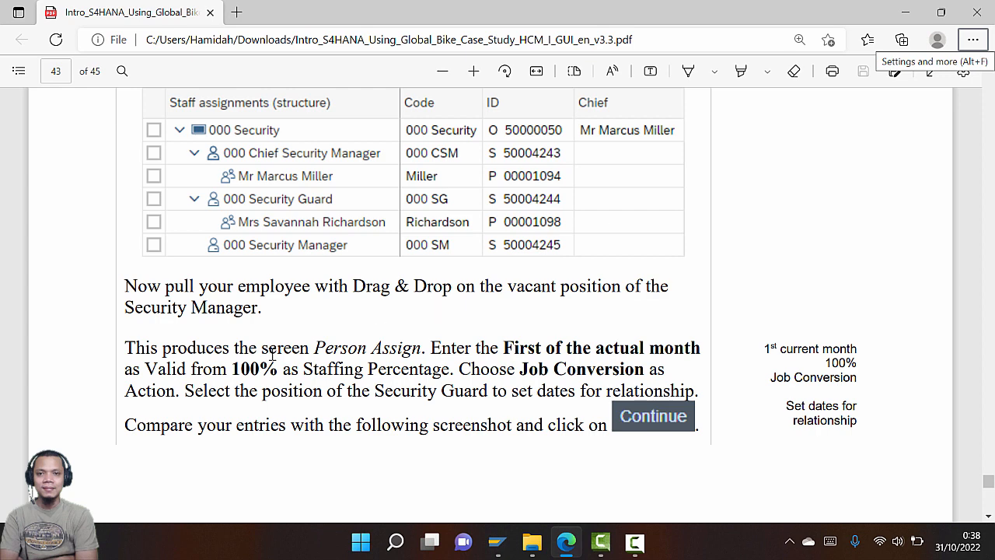
pyautogui.hotkey('alt', 'Tab')
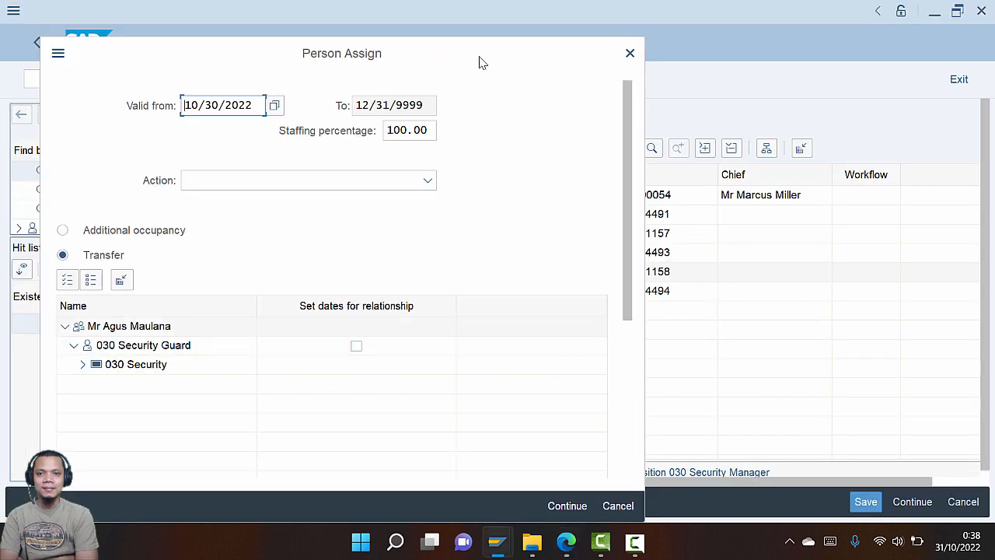
pyautogui.hotkey('alt', 'Tab')
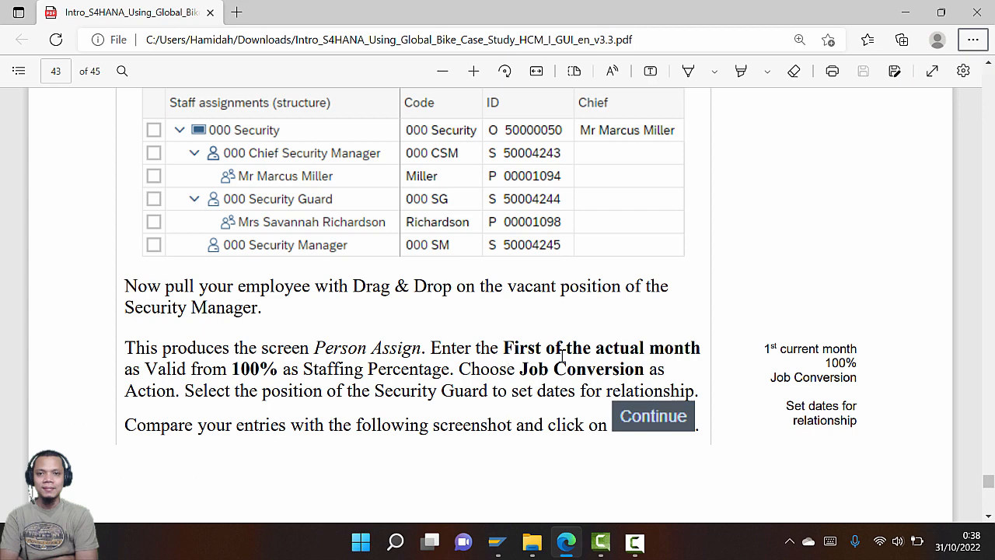
pyautogui.hotkey('alt', 'Tab')
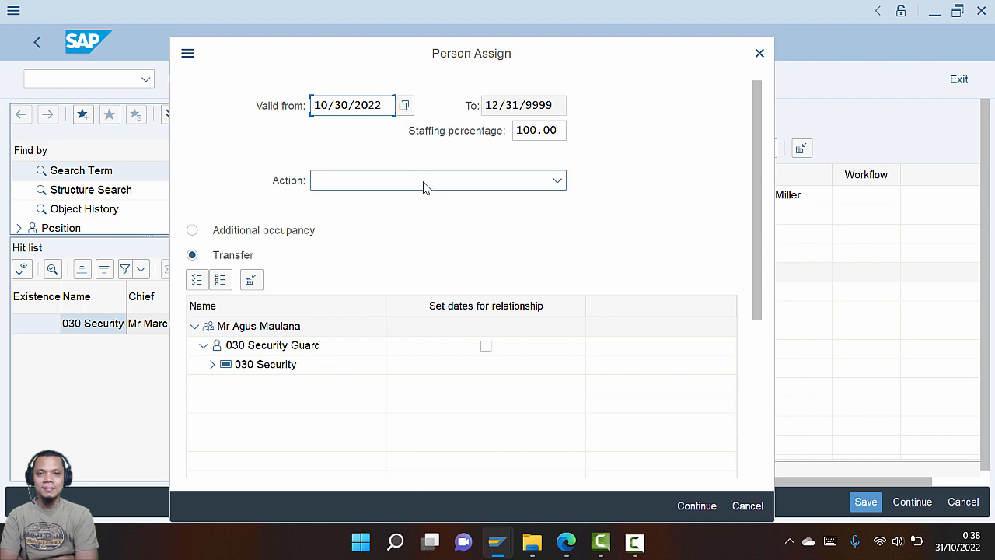
pyautogui.hotkey('alt', 'Tab')
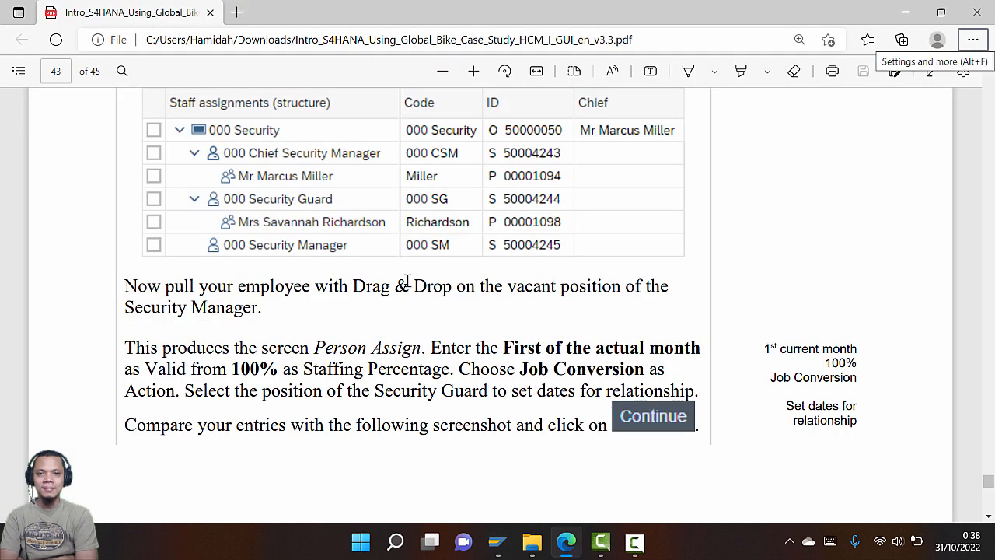
pyautogui.hotkey('alt', 'Tab')
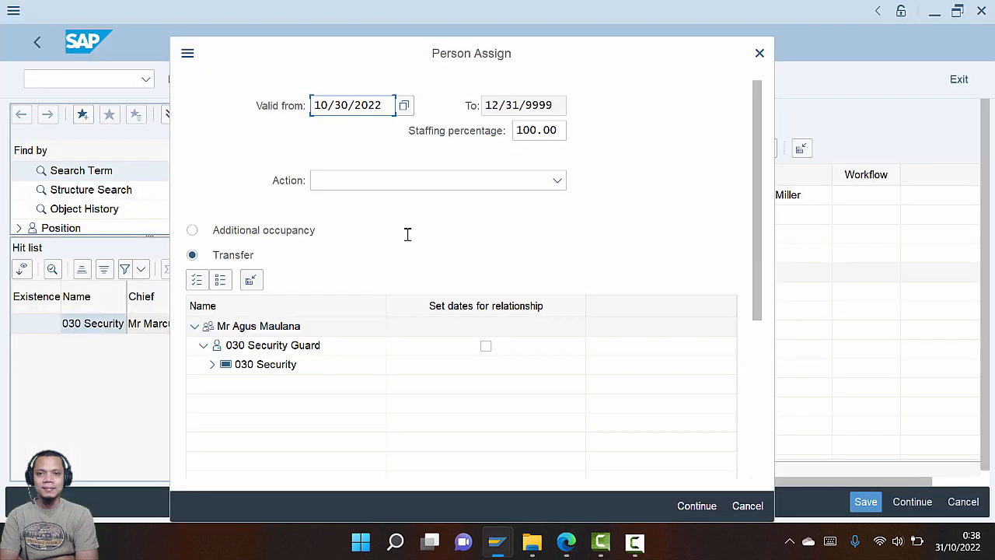
# Set the Person Assign action to Job Conversion
pyautogui.click(412, 186)
pyautogui.click(404, 255)
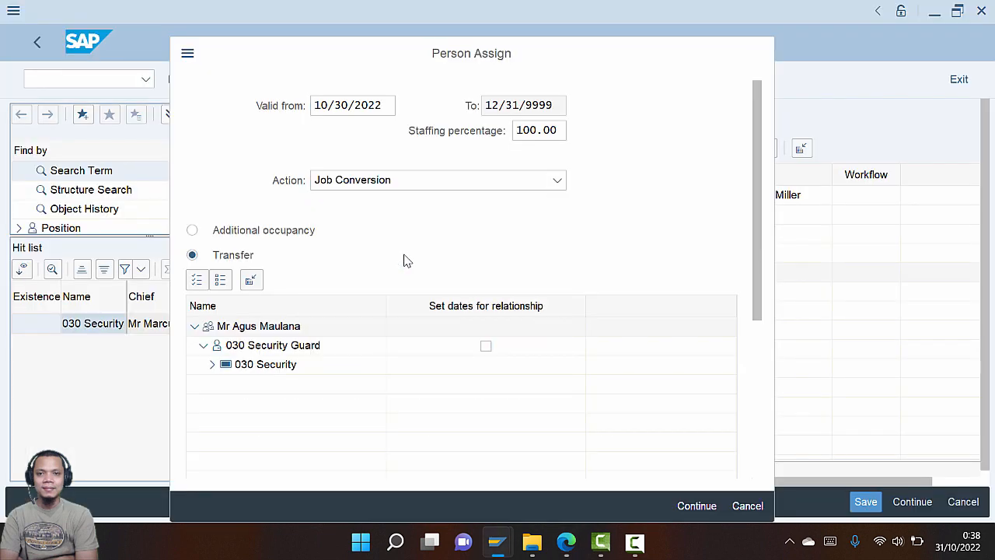
pyautogui.hotkey('alt', 'Tab')
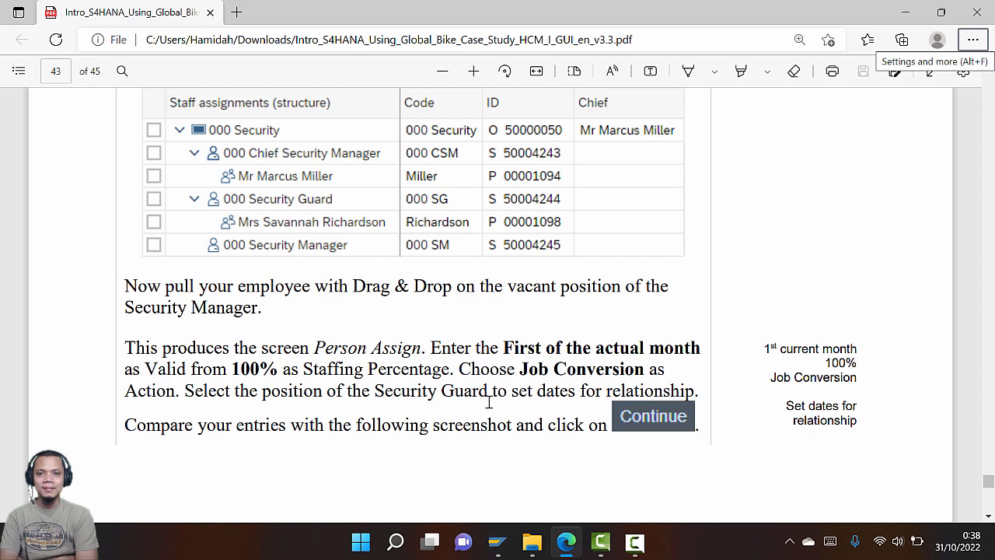
pyautogui.hotkey('alt', 'Tab')
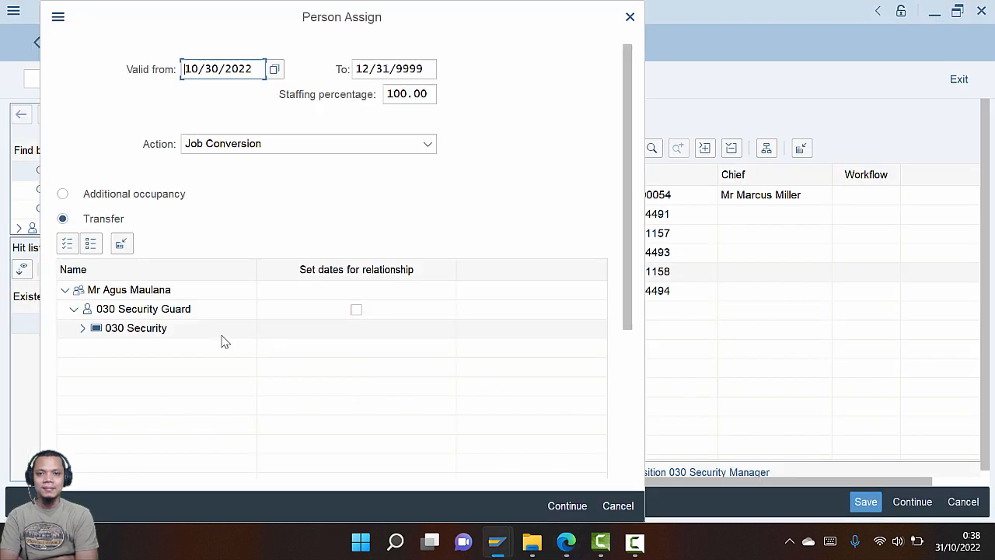
# Expand 030 Security and set relationship dates for 030 Security Guard
pyautogui.click(83, 329)
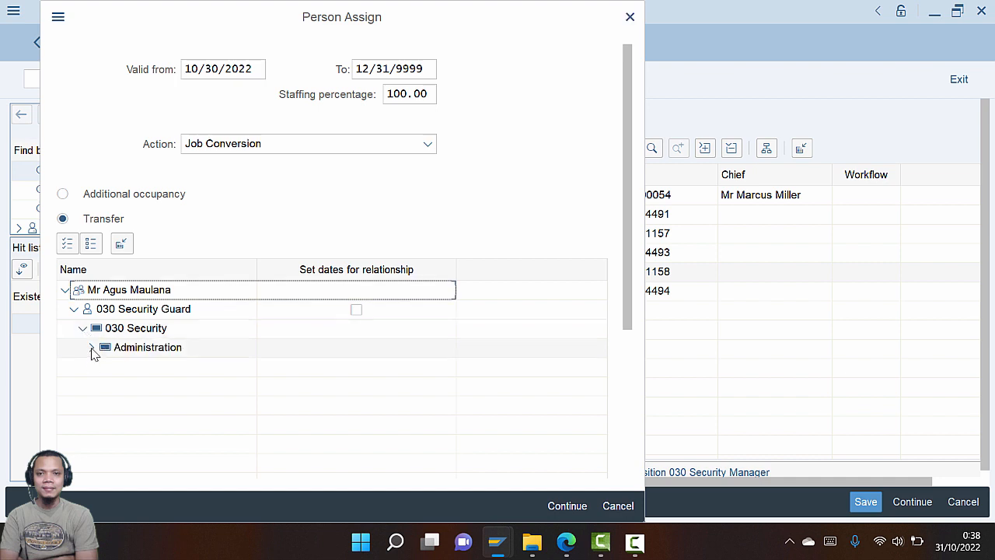
pyautogui.click(92, 347)
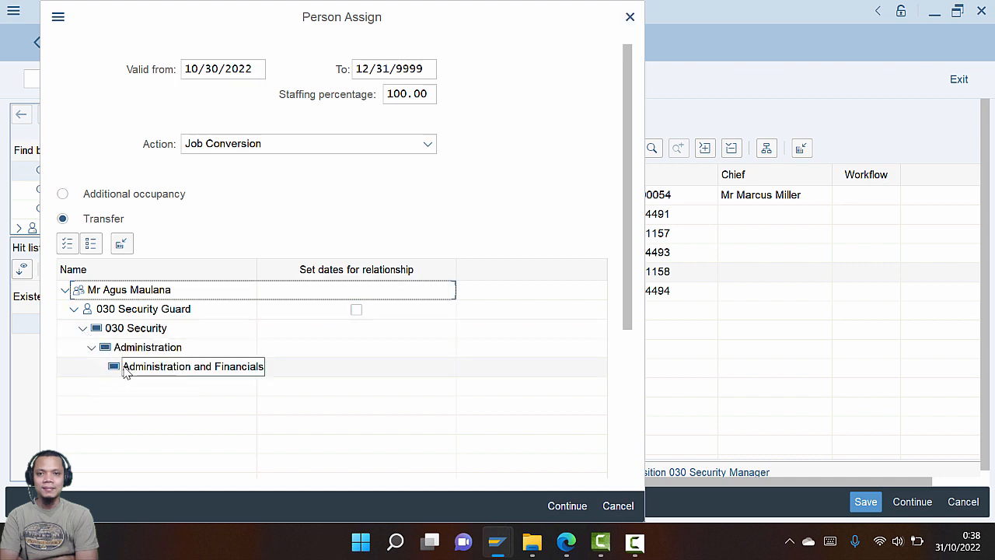
pyautogui.click(357, 310)
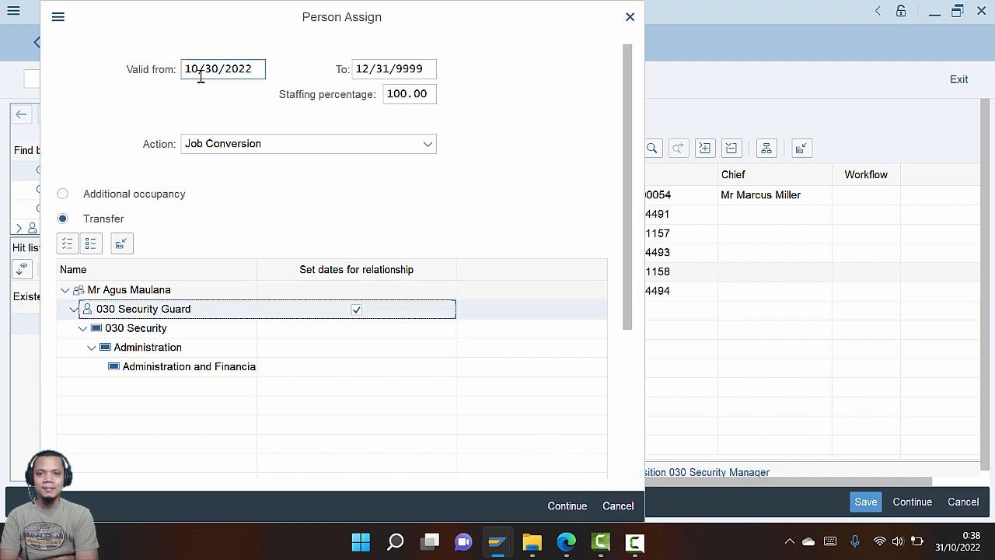
pyautogui.hotkey('alt', 'Tab')
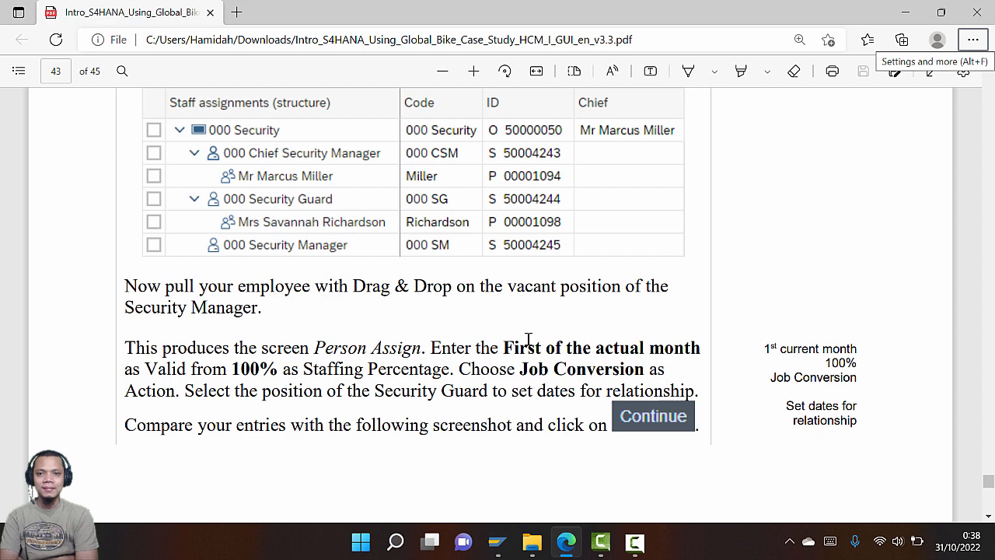
pyautogui.hotkey('alt', 'Tab')
# Change Valid from to 10/01/2022 and submit the person assignment
pyautogui.click(258, 72)
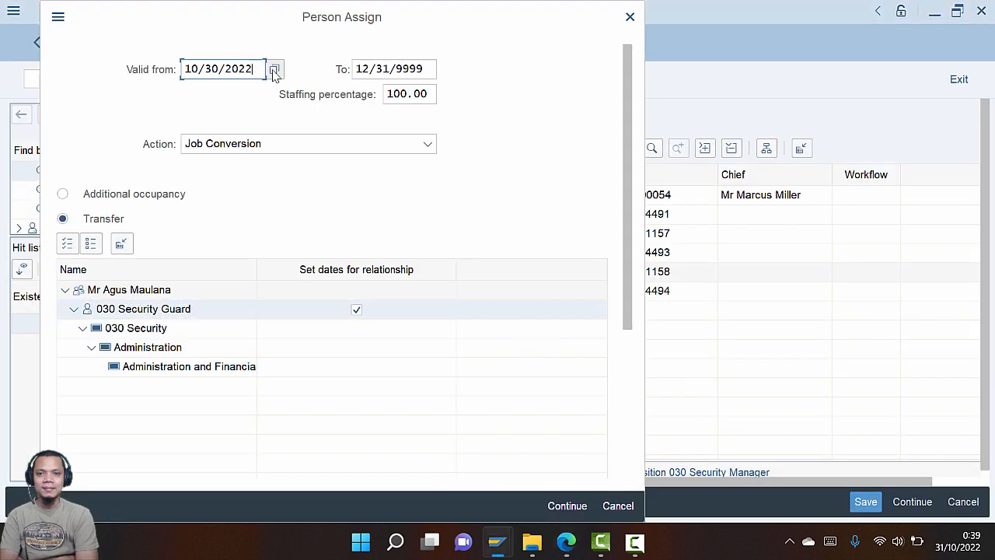
pyautogui.click(275, 74)
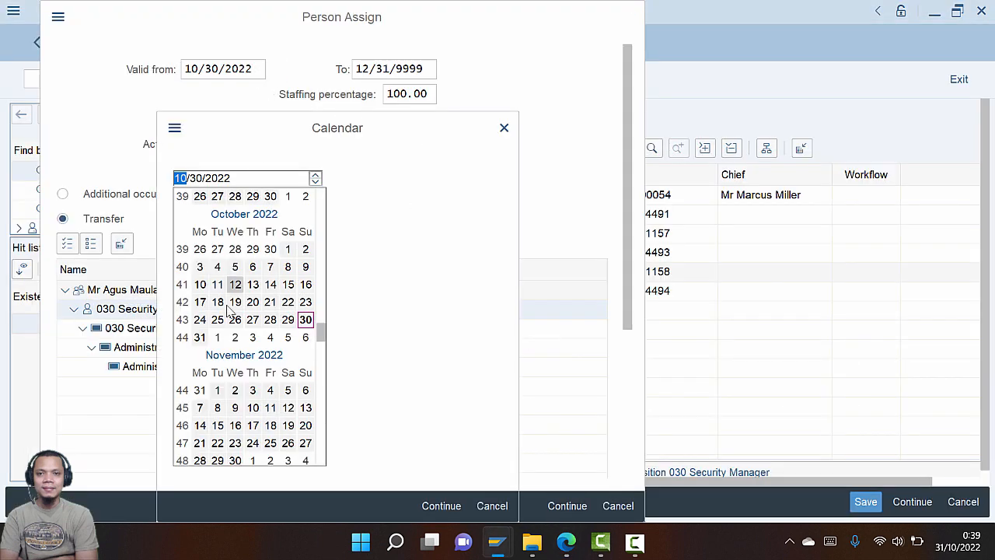
pyautogui.doubleClick(288, 251)
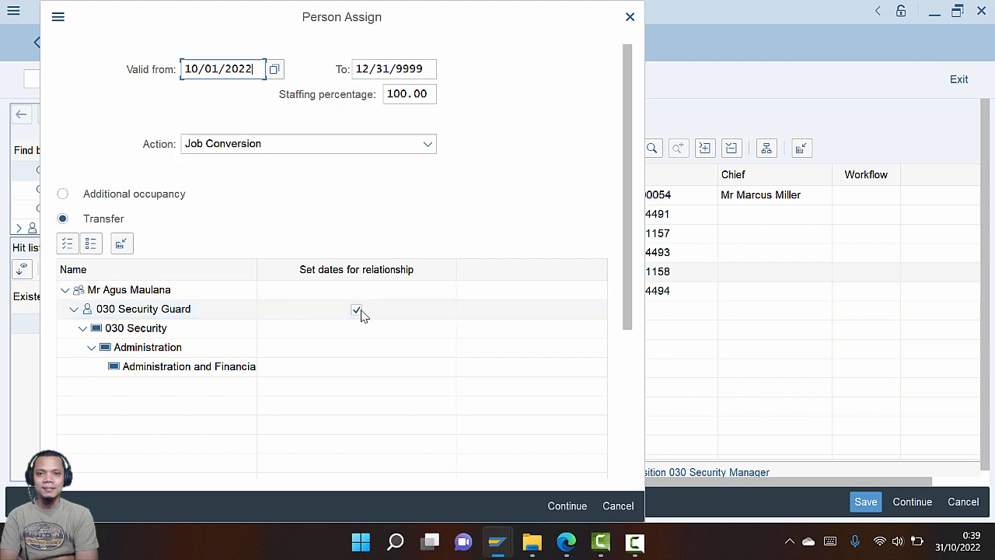
pyautogui.hotkey('alt', 'Tab')
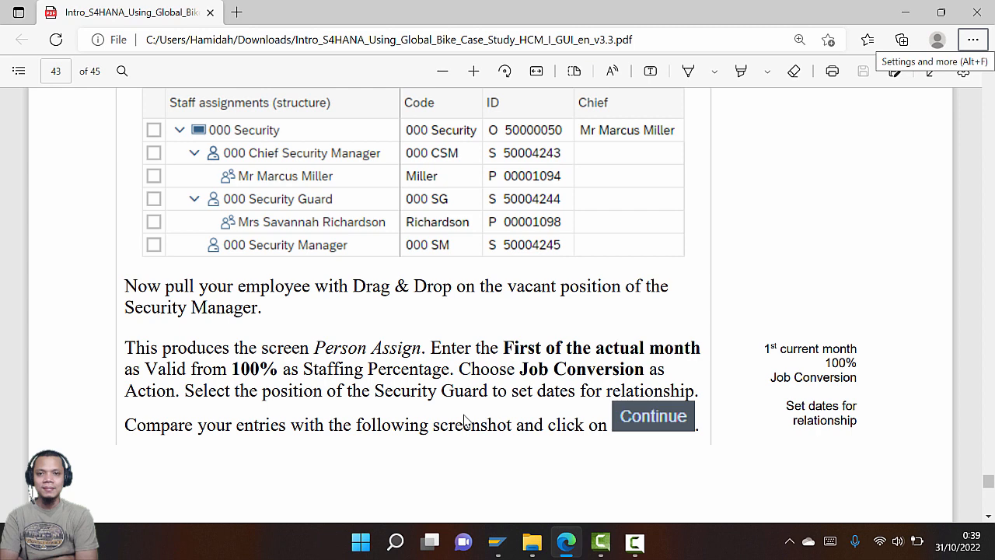
pyautogui.hotkey('alt', 'Tab')
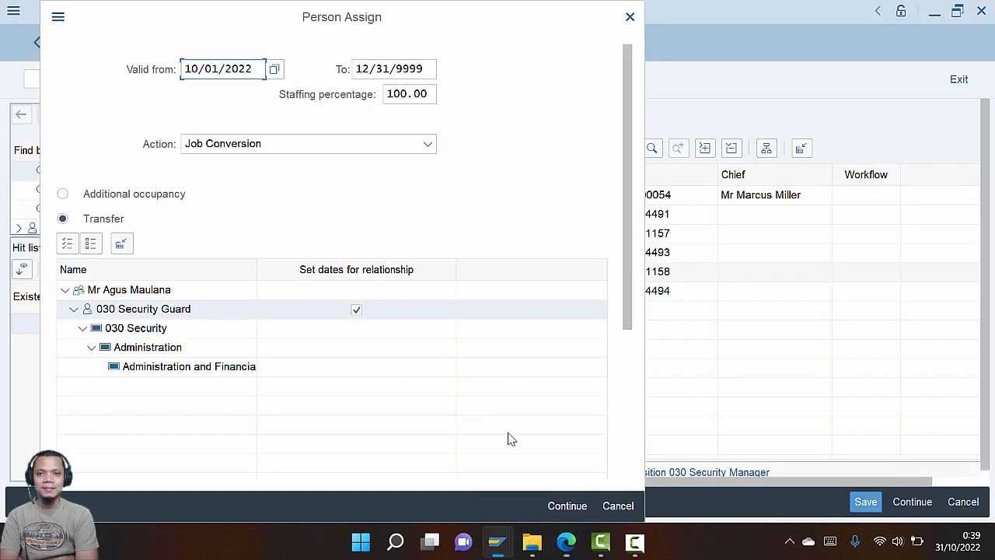
pyautogui.click(567, 505)
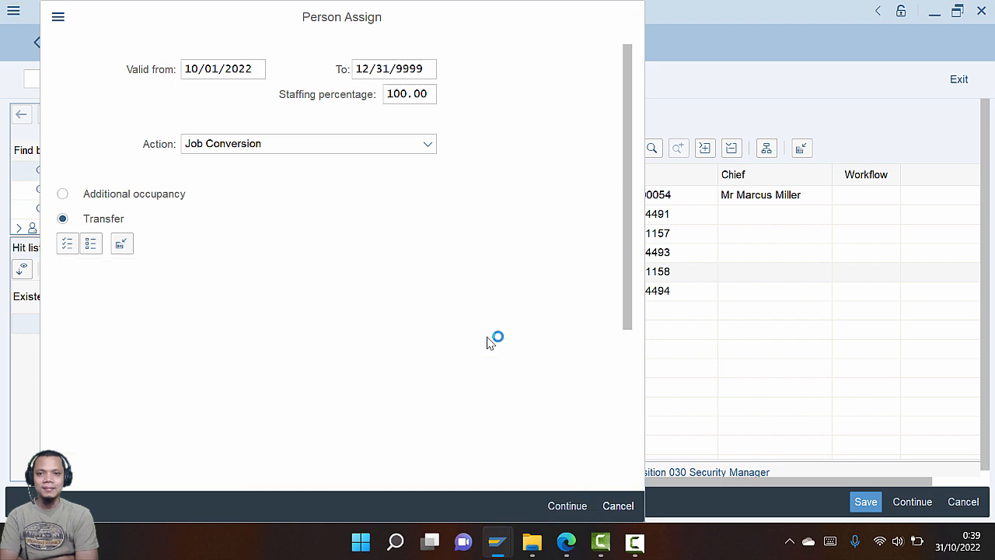
pyautogui.hotkey('alt', 'Tab')
pyautogui.scroll(-10, 482, 360)
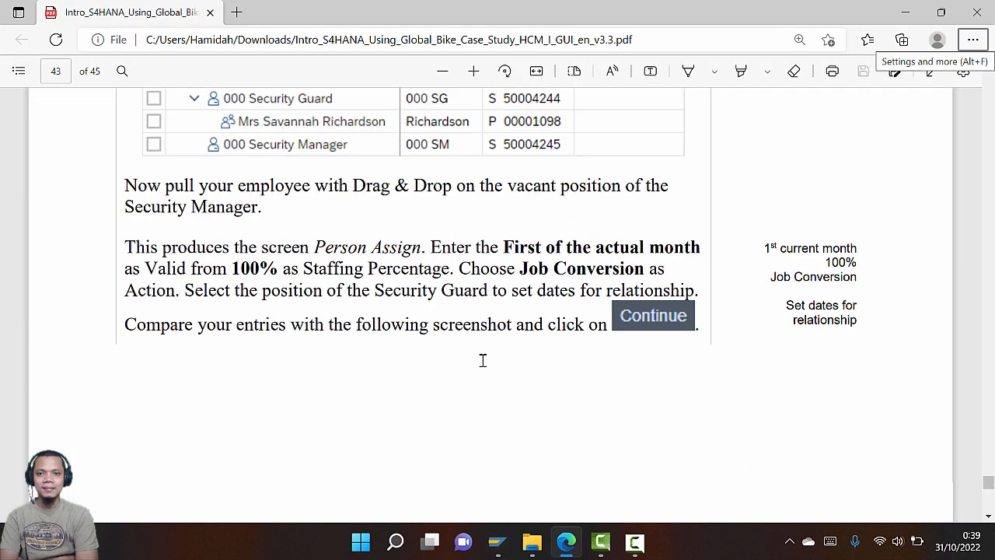
pyautogui.scroll(-1, 478, 370)
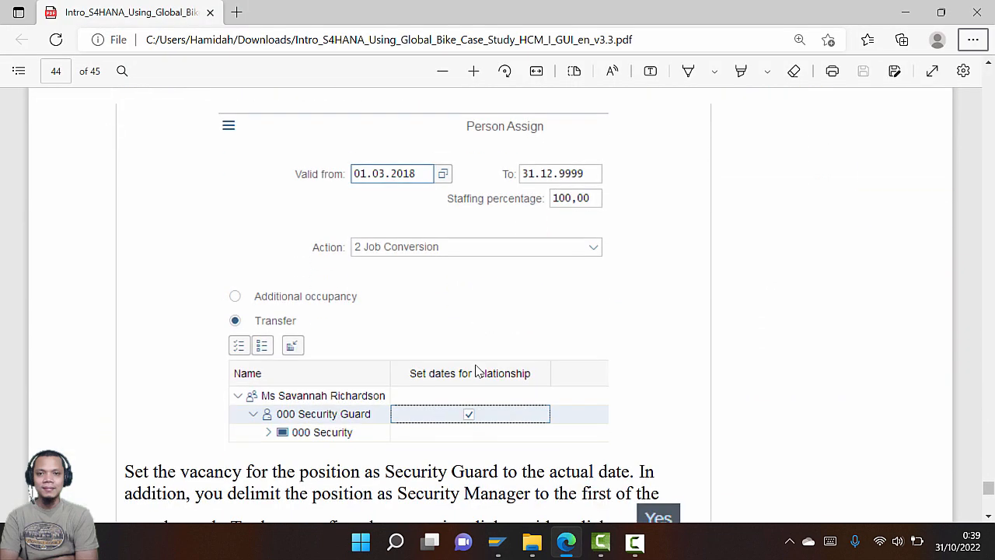
pyautogui.scroll(8, 474, 373)
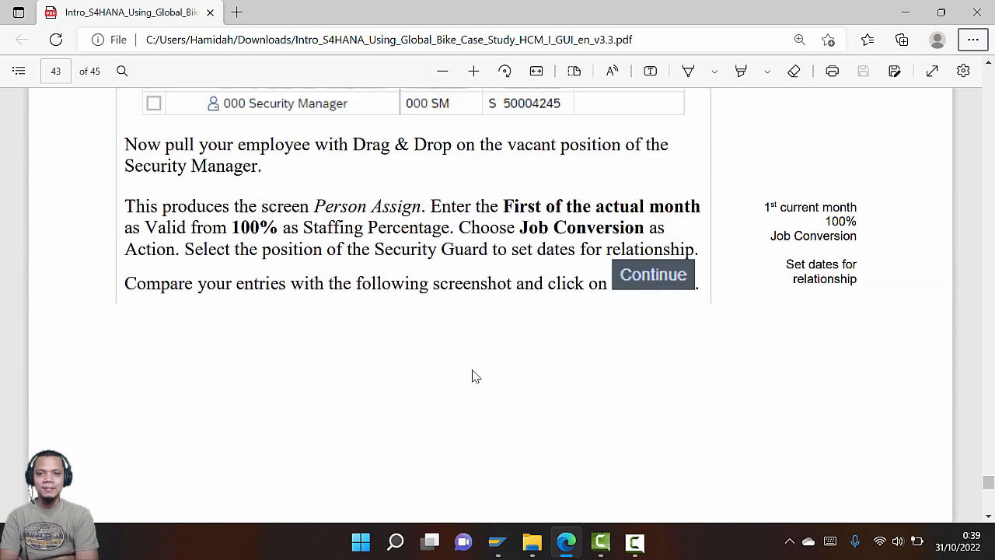
# Accept creating a vacancy for the 030 Security Guard position
pyautogui.scroll(-3, 471, 379)
pyautogui.scroll(-8, 472, 380)
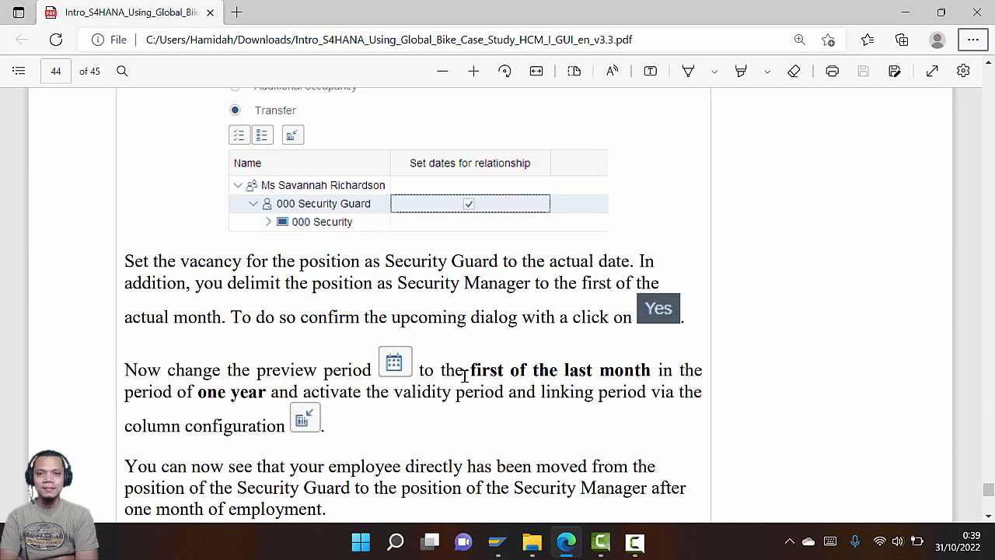
pyautogui.scroll(1, 465, 375)
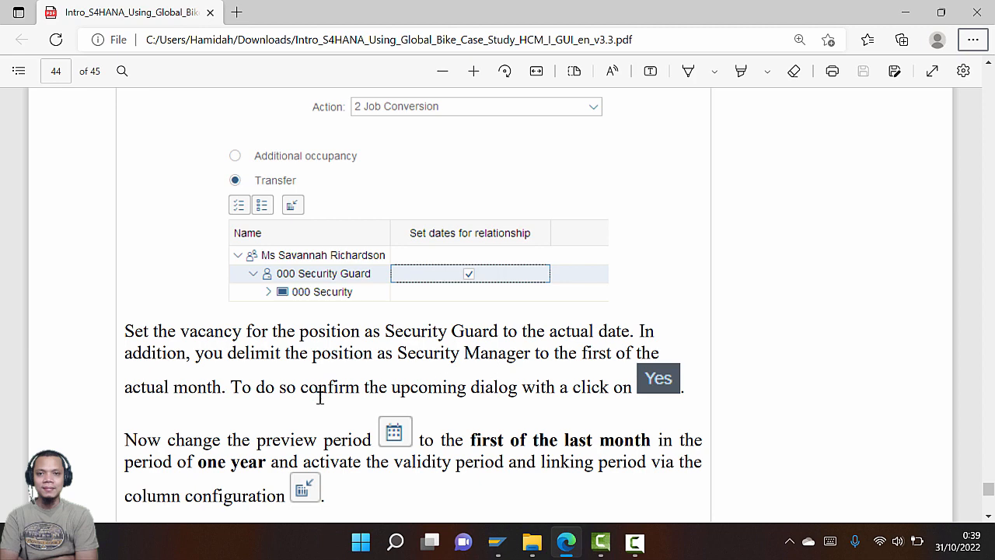
pyautogui.hotkey('alt', 'Tab')
pyautogui.click(657, 507)
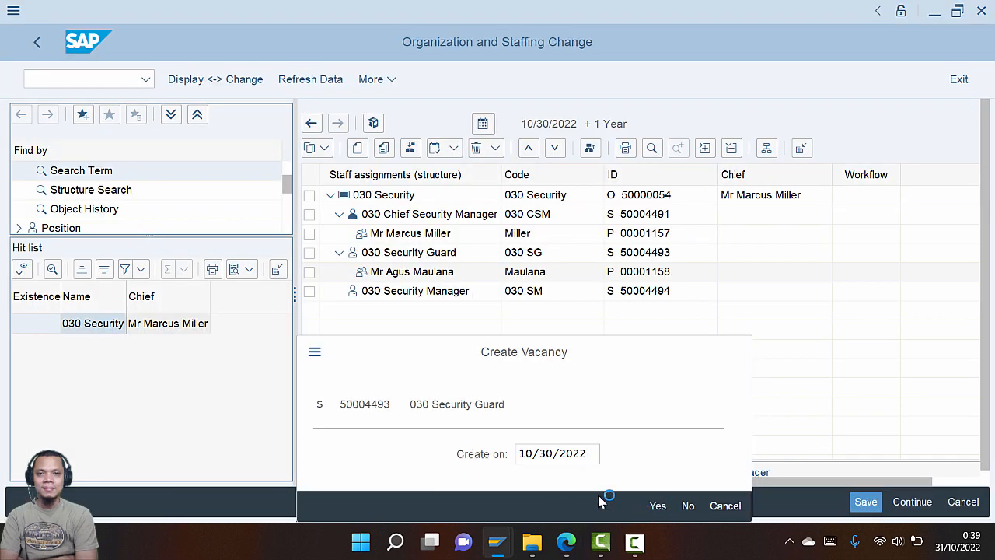
# Accept delimiting the vacancy as of 09/30/2022
pyautogui.hotkey('alt', 'Tab')
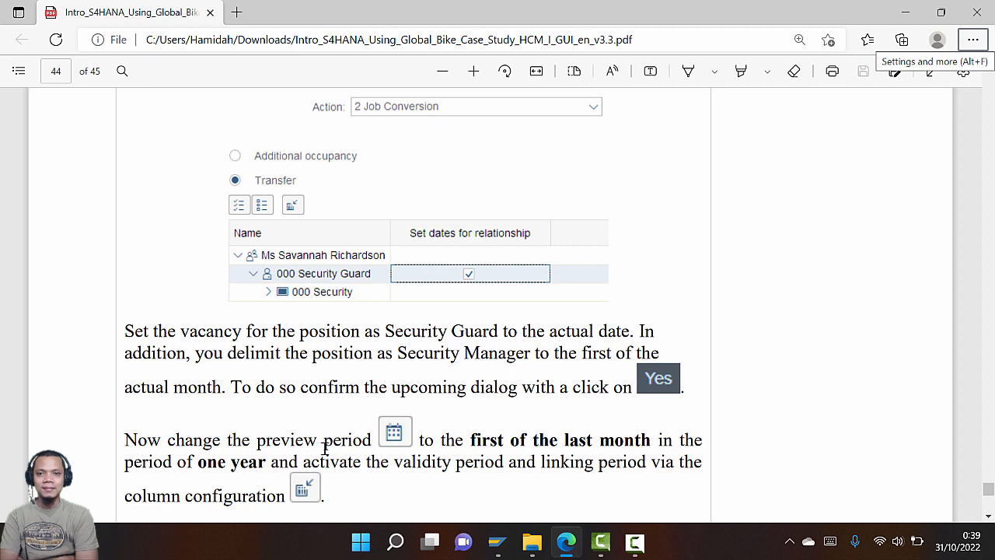
pyautogui.scroll(-1, 325, 449)
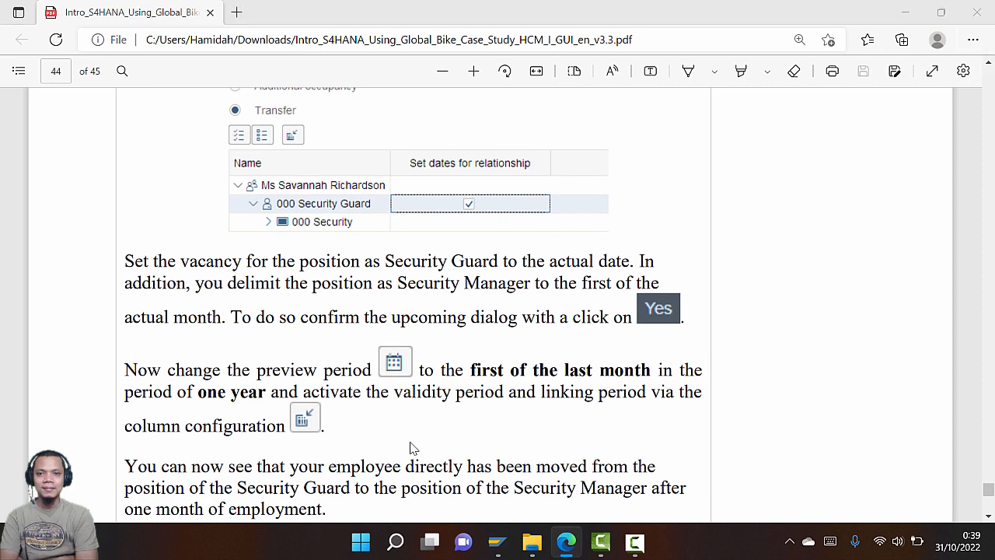
pyautogui.hotkey('alt', 'Tab')
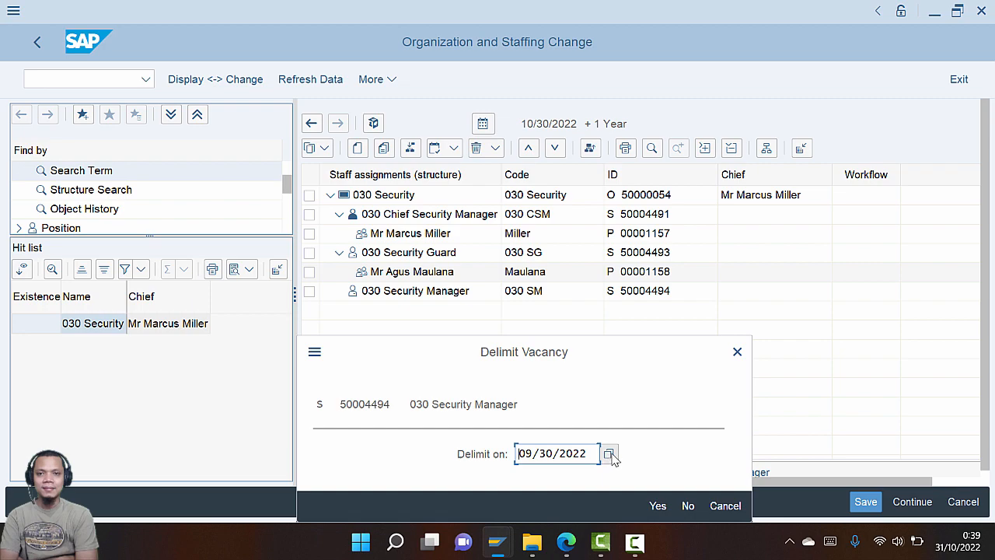
pyautogui.hotkey('alt', 'Tab')
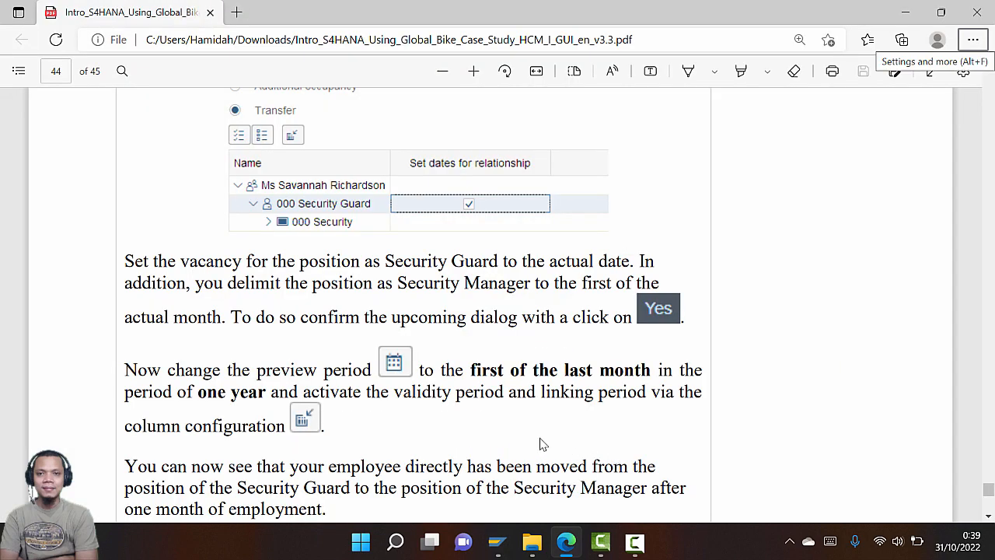
pyautogui.scroll(-3, 543, 444)
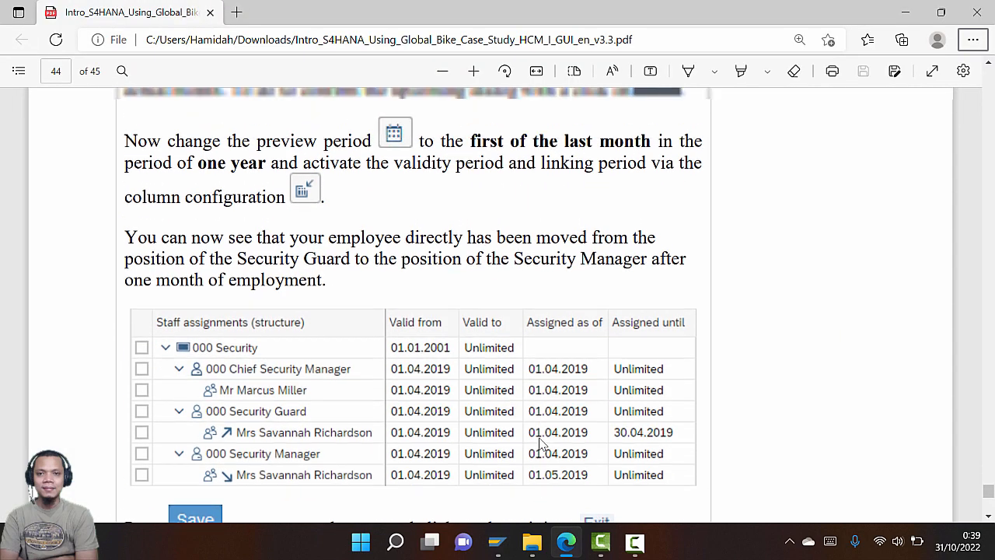
pyautogui.scroll(2, 543, 444)
pyautogui.hotkey('alt', 'Tab')
pyautogui.click(658, 509)
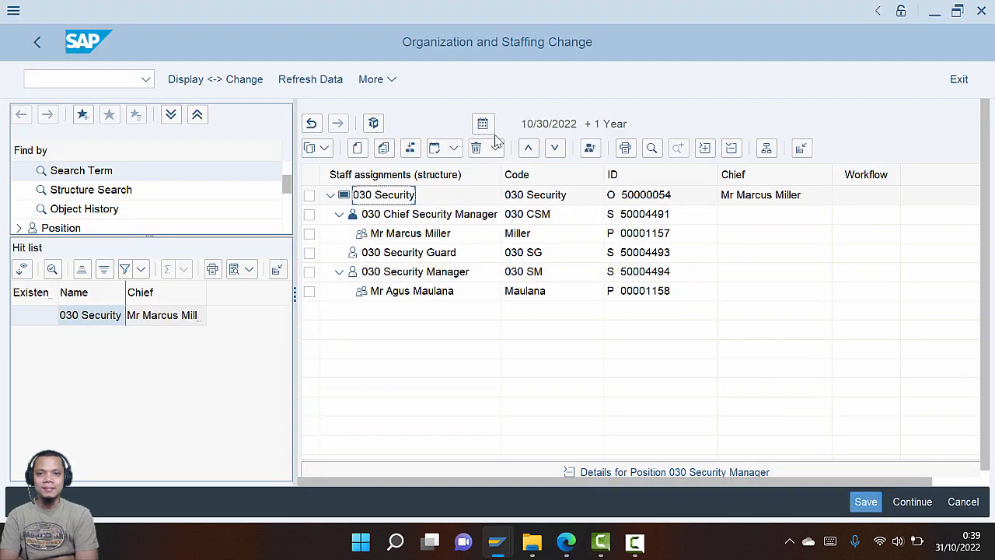
# Set a one-year preview period starting 09/01/2022 and apply it
pyautogui.hotkey('alt', 'Tab')
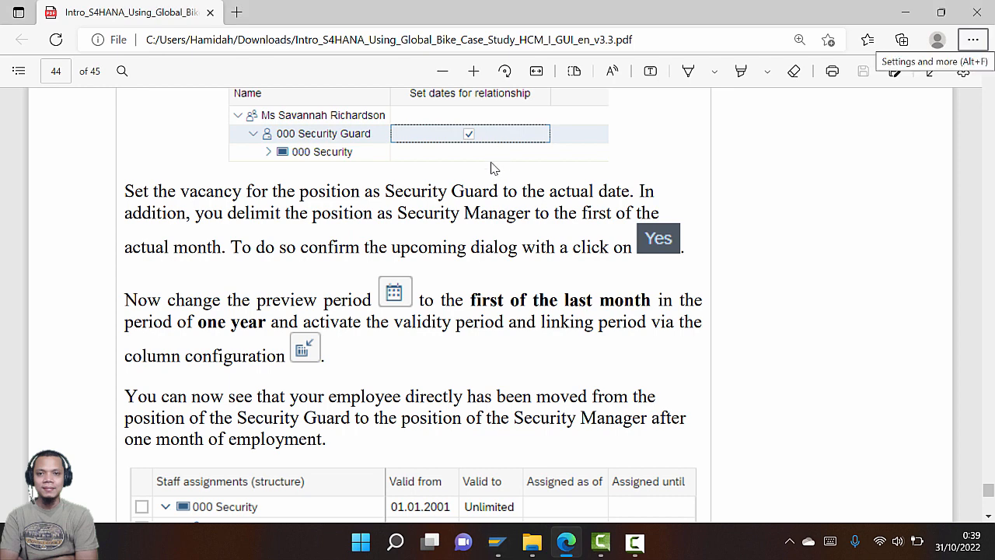
pyautogui.hotkey('alt', 'Tab')
pyautogui.click(483, 125)
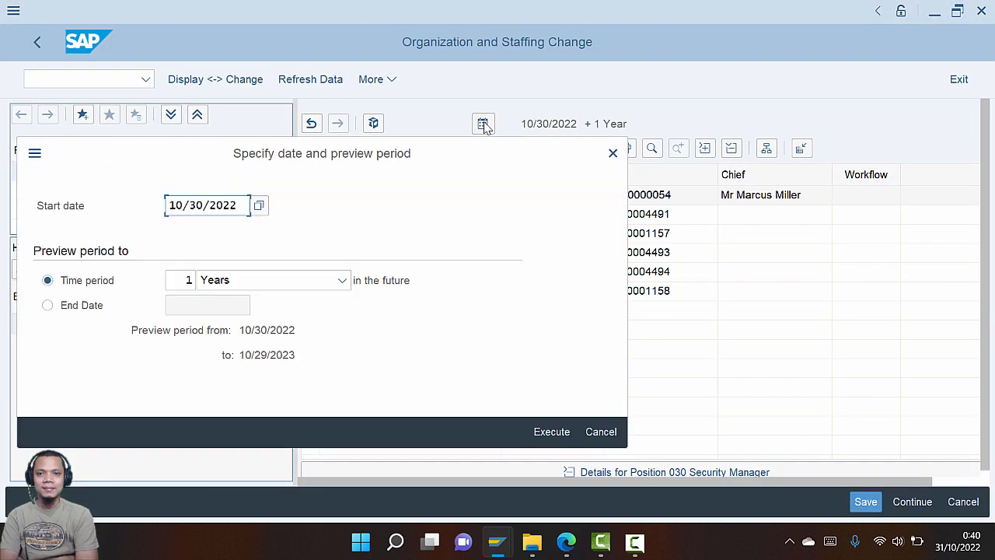
pyautogui.click(259, 207)
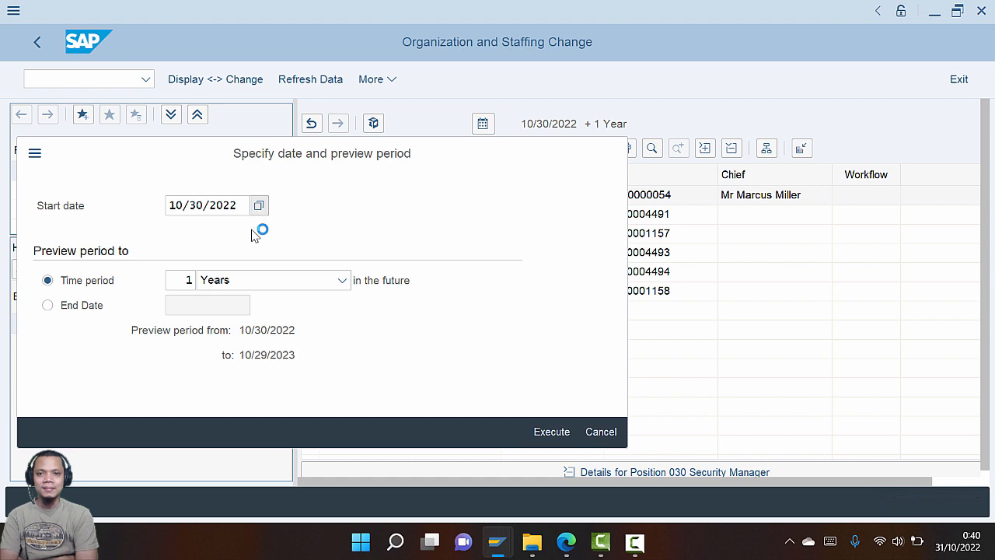
pyautogui.scroll(3, 246, 267)
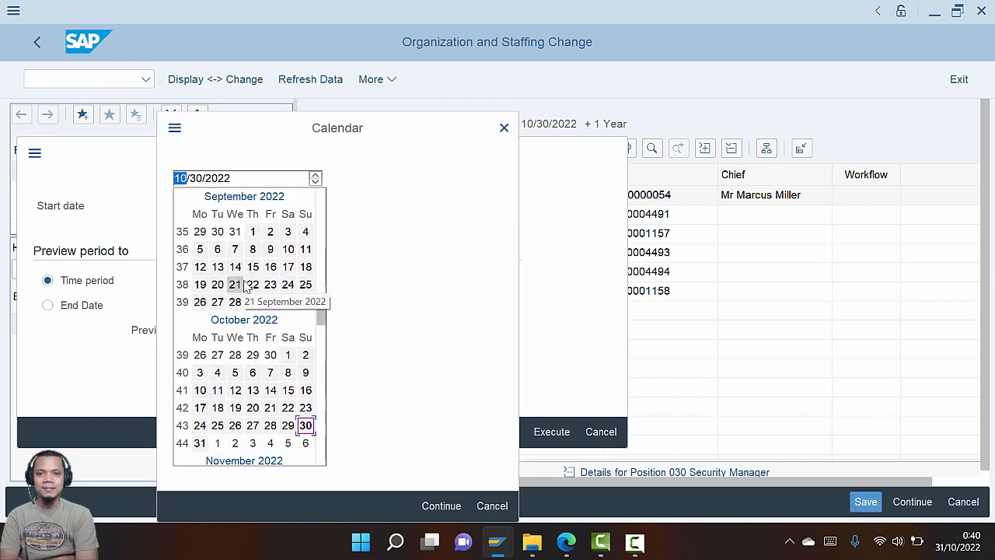
pyautogui.click(255, 232)
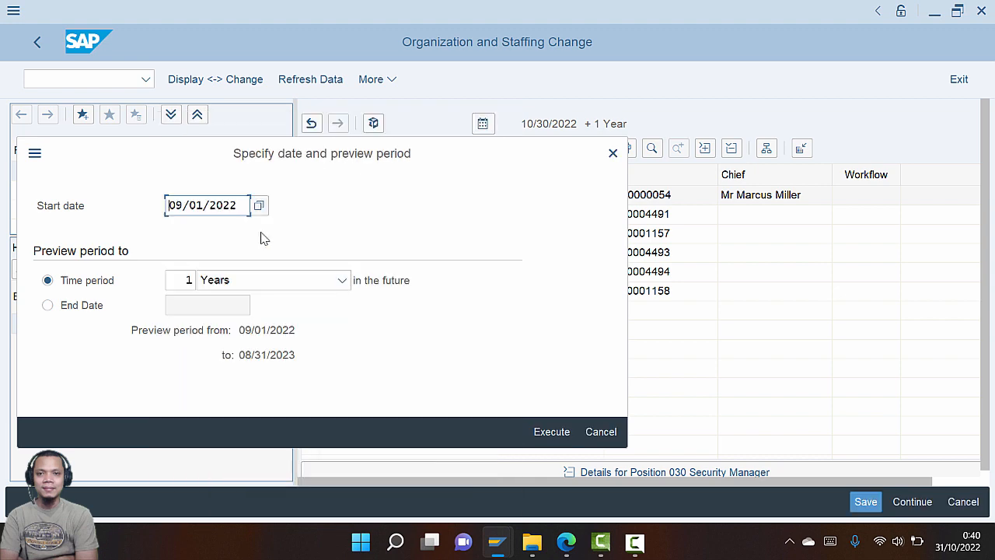
pyautogui.hotkey('alt', 'Tab')
pyautogui.hotkey('alt', 'Tab')
pyautogui.click(555, 431)
pyautogui.hotkey('alt', 'Tab')
pyautogui.scroll(-4, 411, 360)
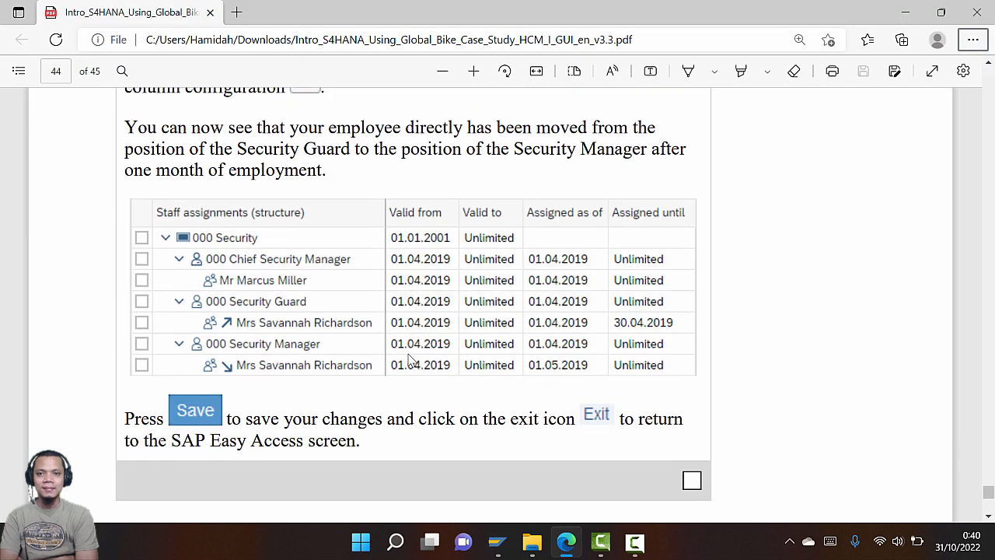
pyautogui.scroll(1, 411, 360)
pyautogui.hotkey('alt', 'Tab')
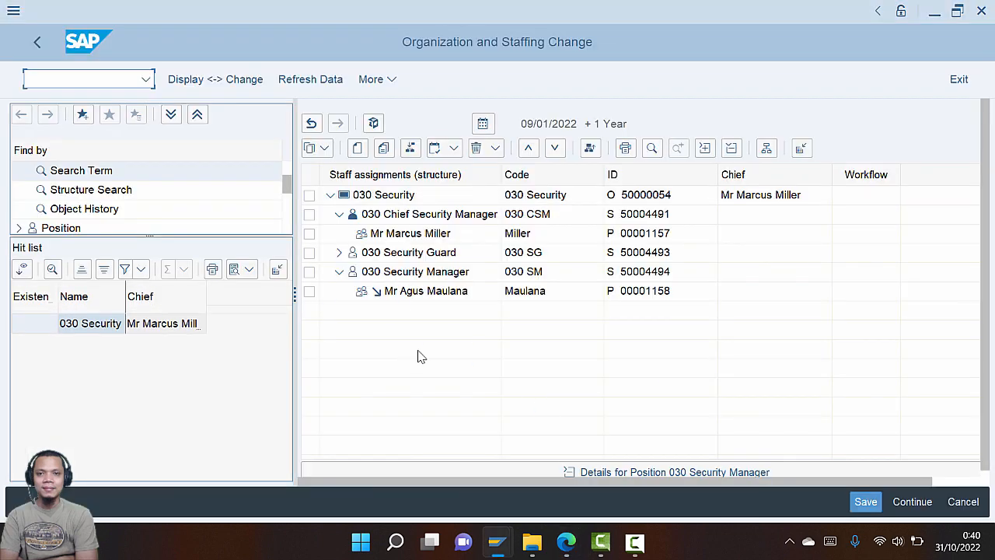
# Compare the SAP staff assignments tree against the tutorial PDF's expected result
pyautogui.hotkey('alt', 'Tab')
pyautogui.scroll(2, 470, 336)
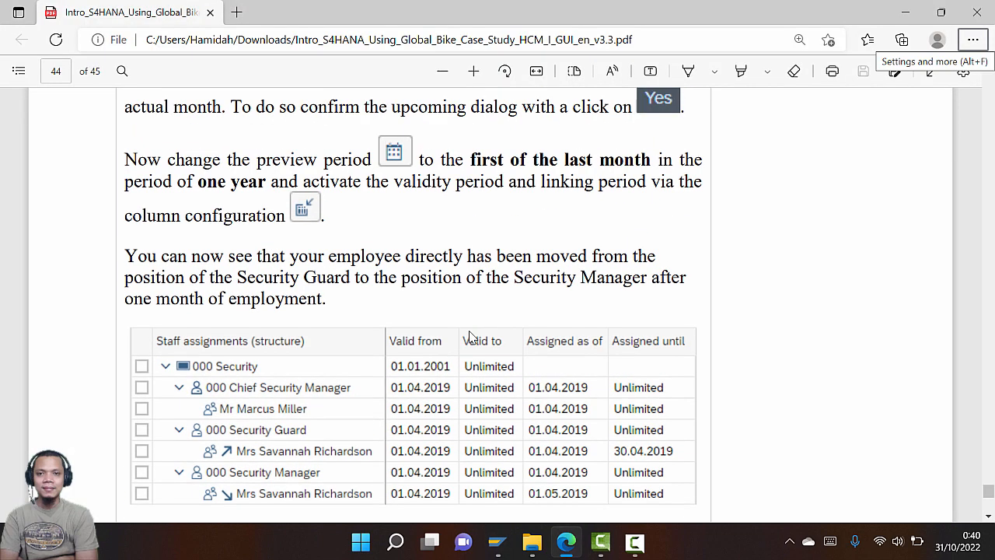
pyautogui.scroll(-1, 469, 335)
pyautogui.hotkey('alt', 'Tab')
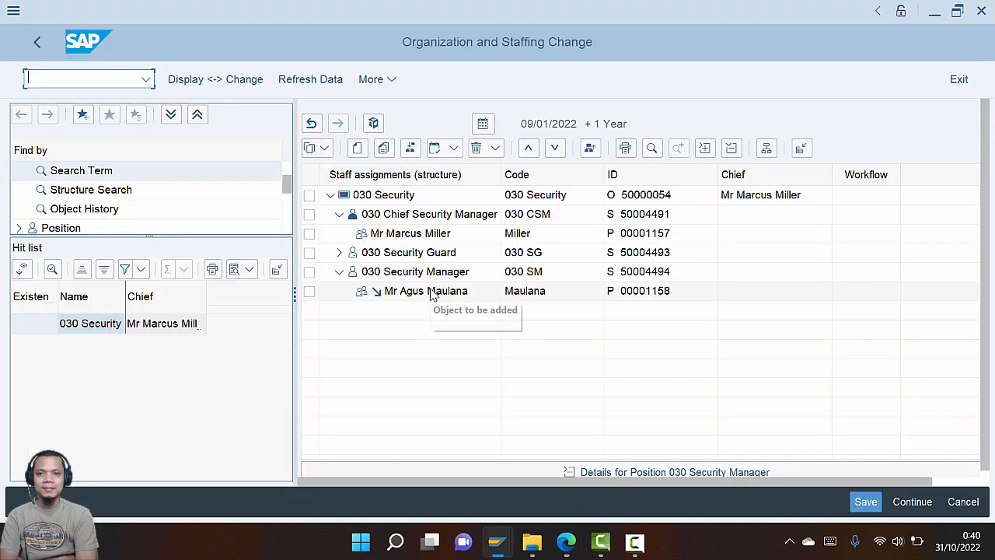
pyautogui.hotkey('alt', 'Tab')
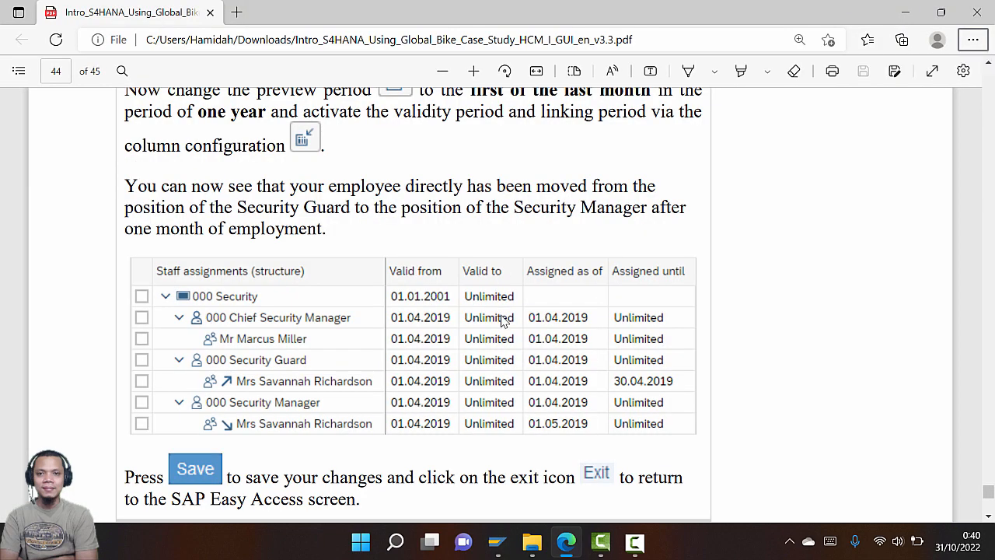
pyautogui.hotkey('alt', 'Tab')
pyautogui.hotkey('alt', 'Tab')
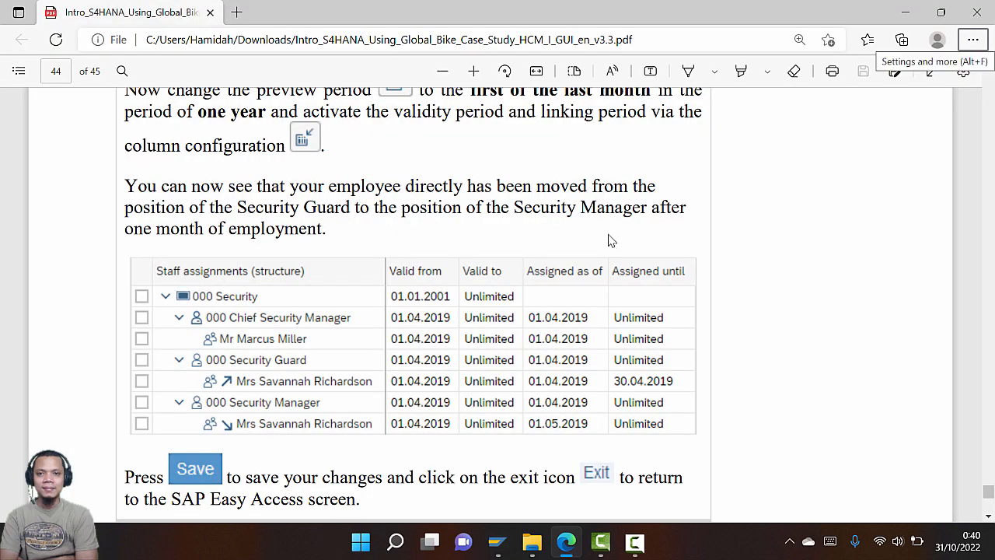
pyautogui.scroll(1, 497, 215)
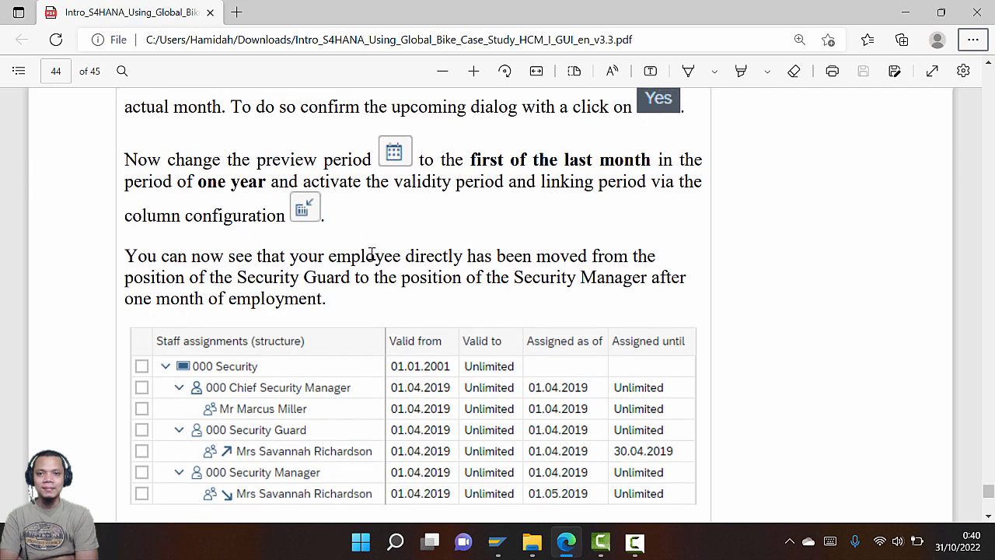
pyautogui.scroll(-2, 372, 255)
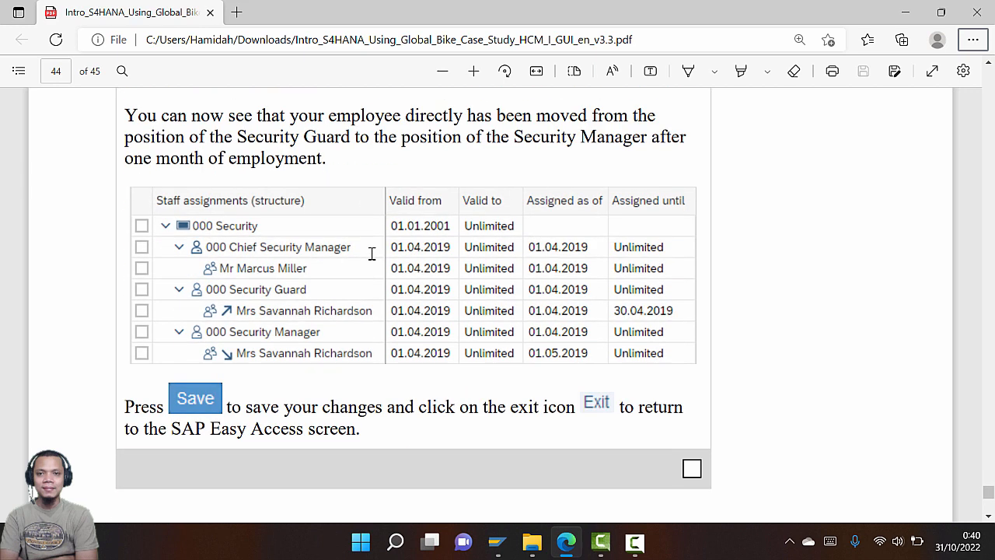
pyautogui.hotkey('alt', 'Tab')
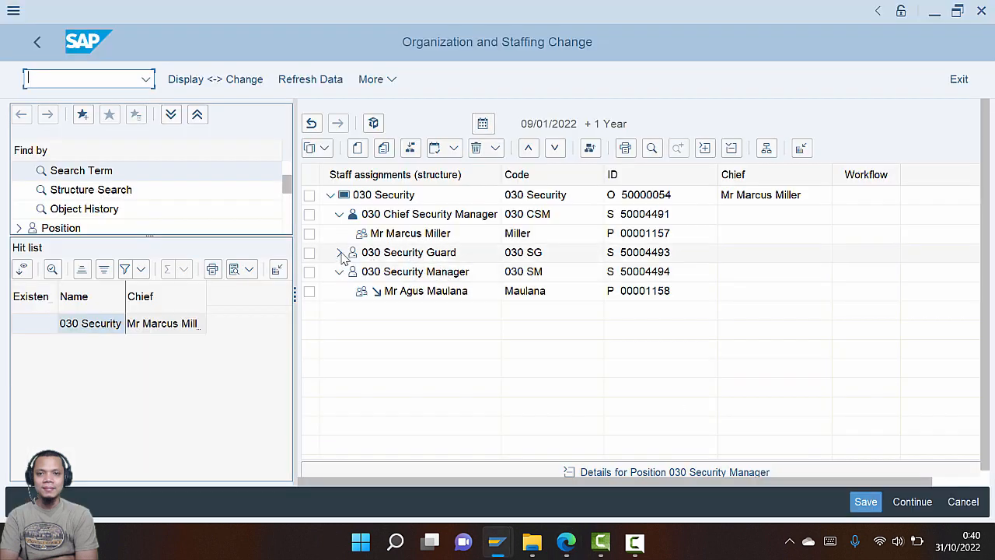
# Expand 030 Security Guard to confirm the employee moves to 030 Security Manager, matching the guide
pyautogui.click(340, 253)
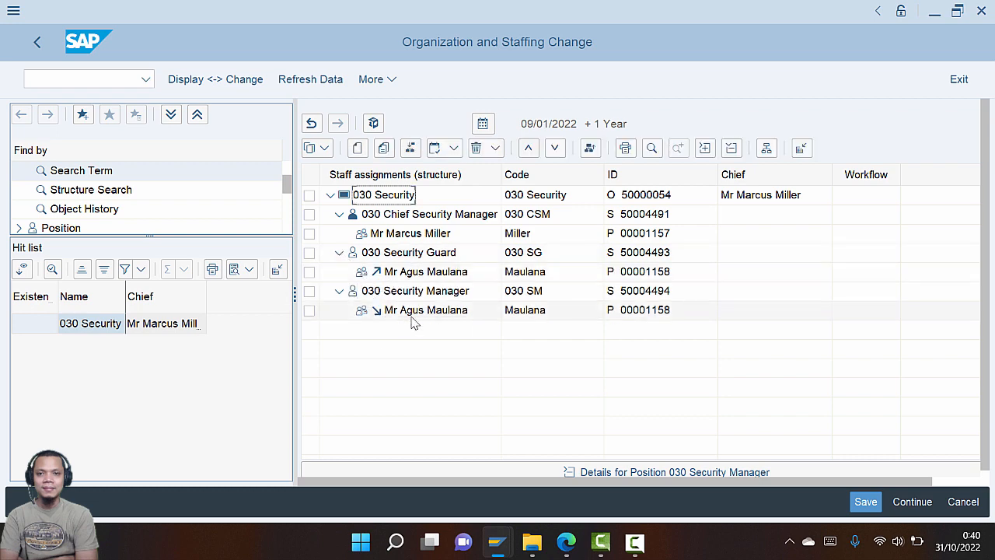
pyautogui.hotkey('alt', 'Tab')
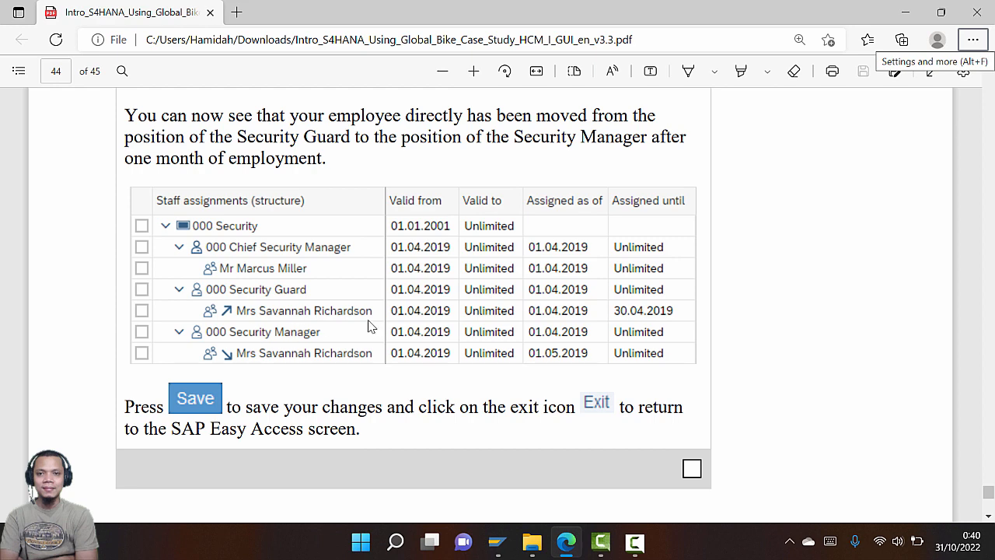
pyautogui.hotkey('alt', 'Tab')
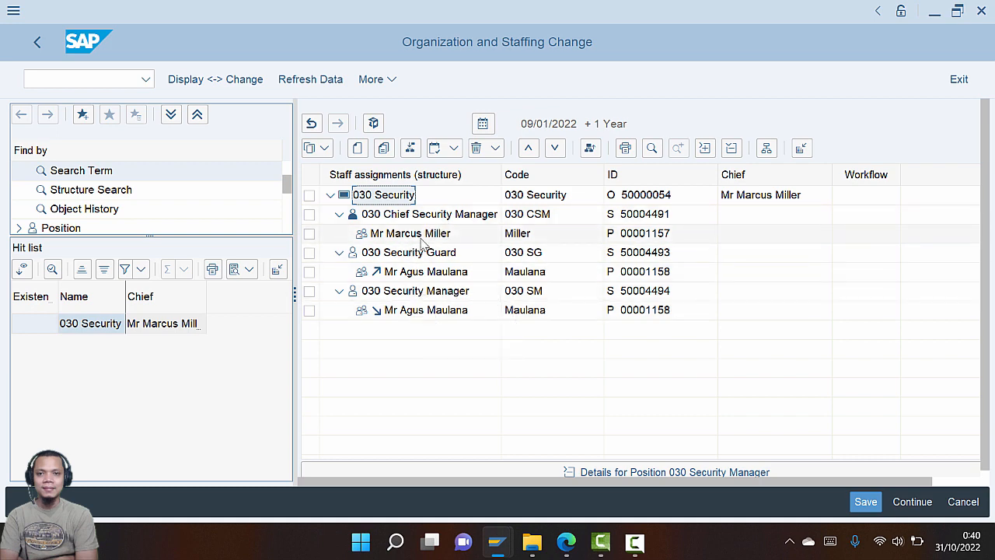
pyautogui.hotkey('alt', 'Tab')
pyautogui.hotkey('alt', 'Tab')
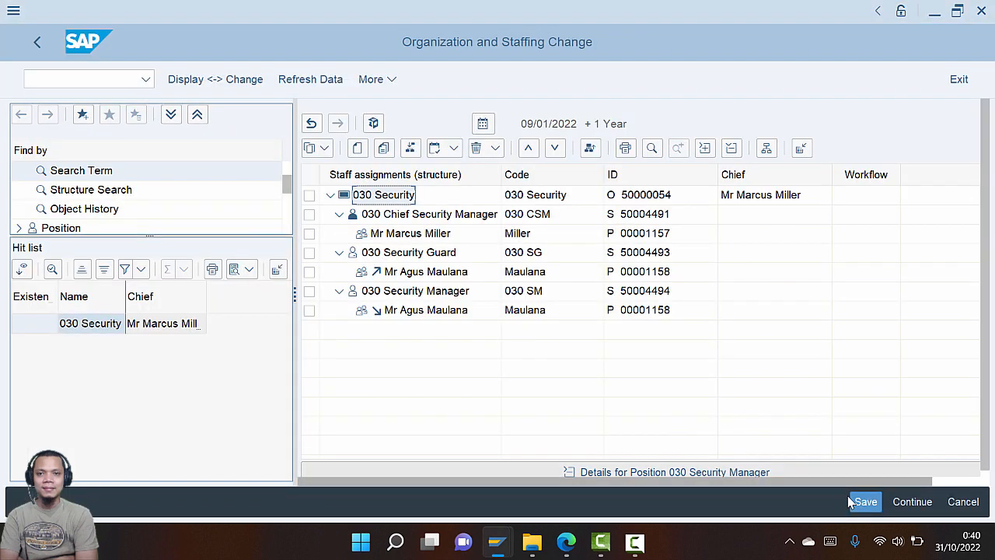
# Save the employee's transfer to the Security Manager position
pyautogui.click(855, 502)
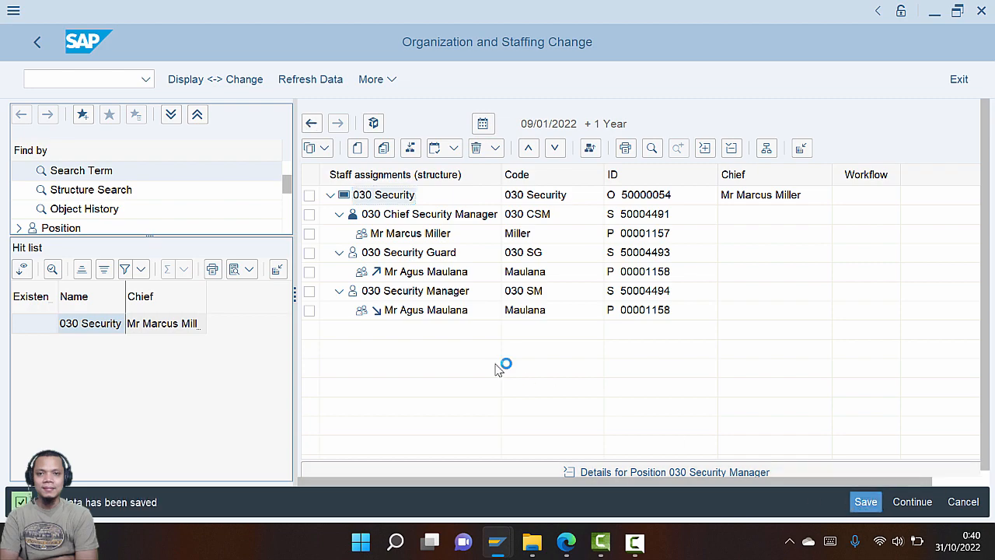
pyautogui.hotkey('alt', 'Tab')
pyautogui.scroll(-8, 497, 365)
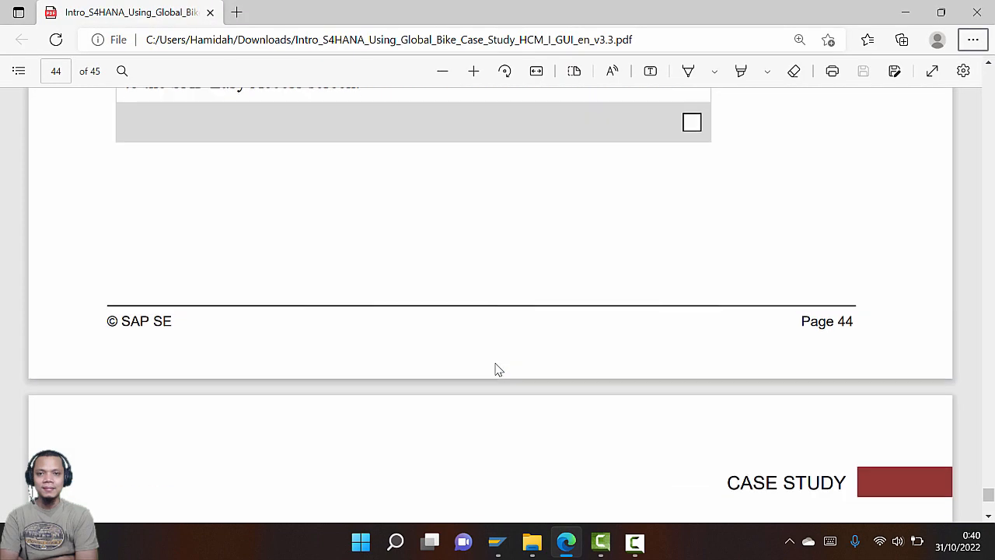
pyautogui.scroll(3, 491, 373)
pyautogui.hotkey('alt', 'Tab')
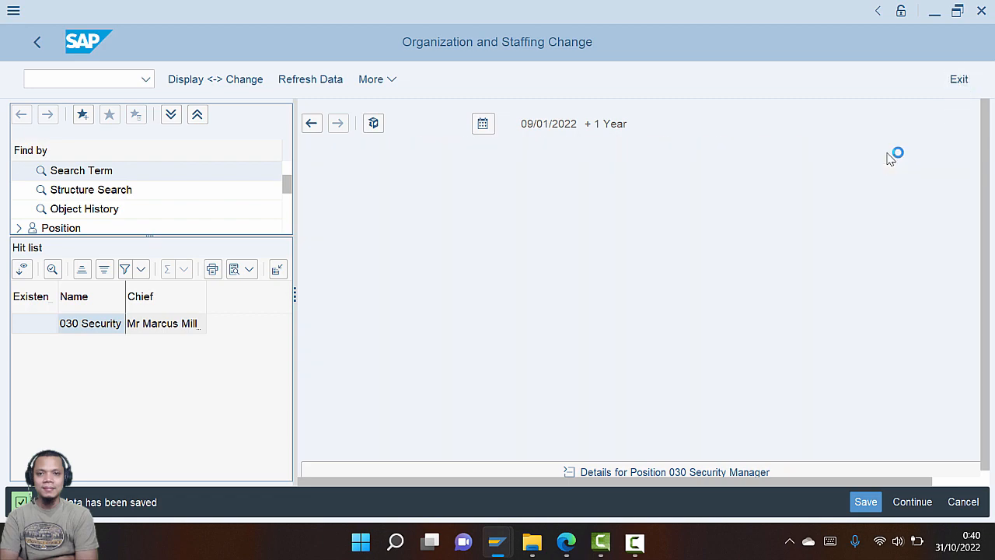
# Scroll the tutorial PDF back up to Step 19: Transfer of Employee
pyautogui.hotkey('alt', 'Tab')
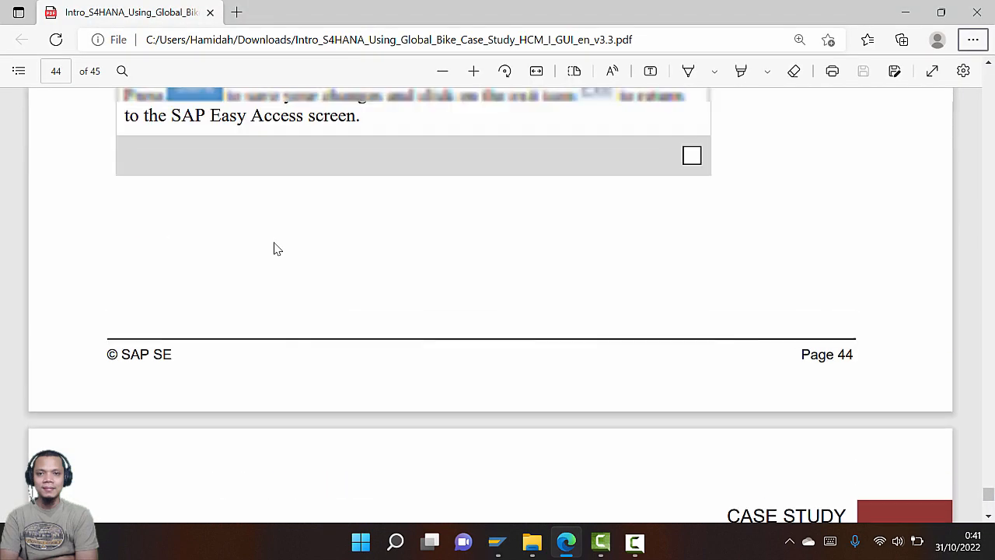
pyautogui.scroll(10, 274, 247)
pyautogui.scroll(15, 274, 247)
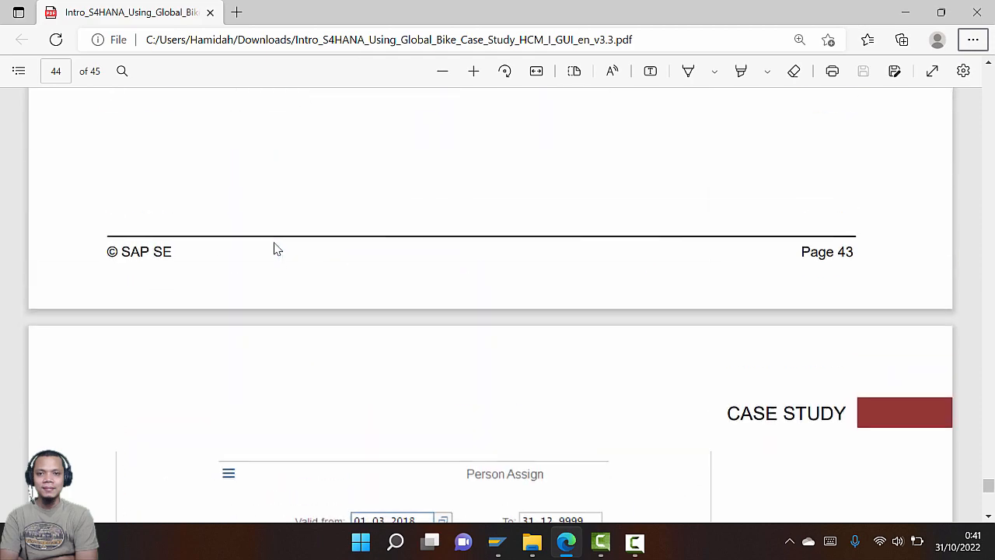
pyautogui.scroll(2, 274, 247)
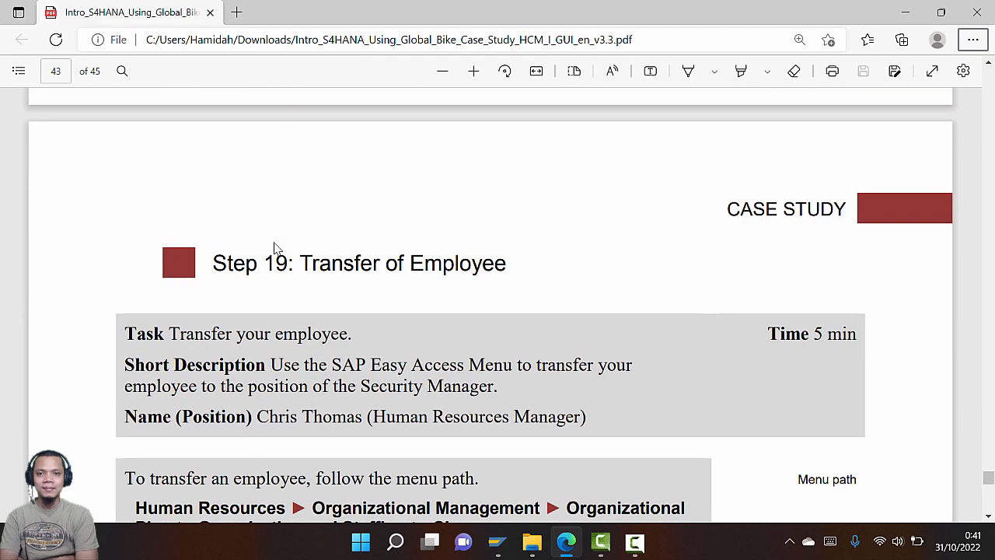
pyautogui.scroll(-1, 273, 247)
pyautogui.hotkey('alt', 'Tab')
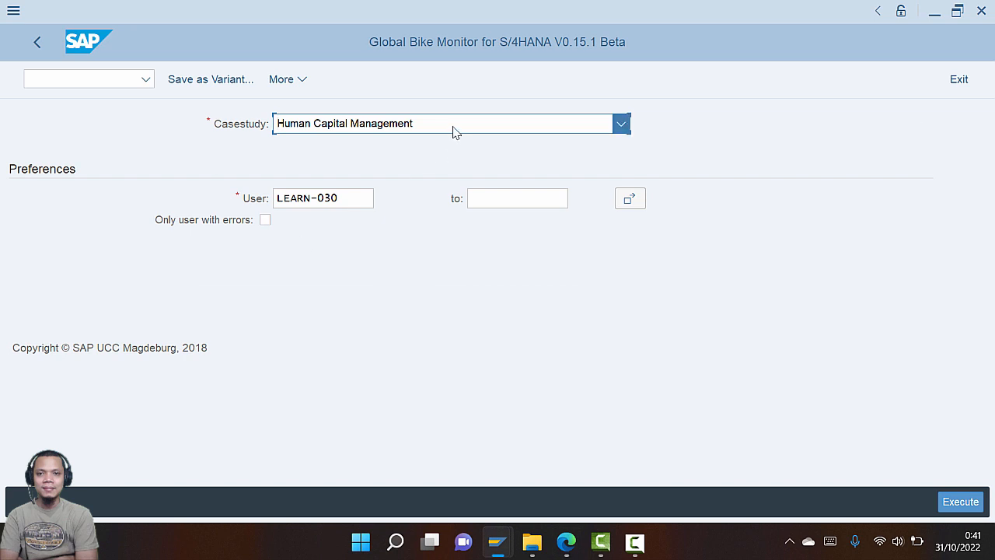
# Run the GBI Monitor for the Human Capital Management case study
pyautogui.click(454, 126)
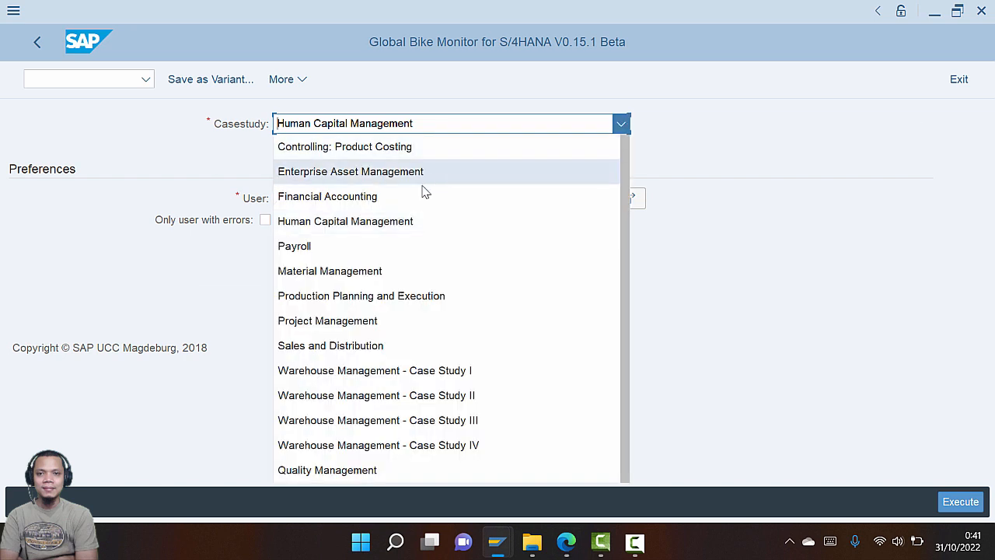
pyautogui.click(329, 221)
pyautogui.click(349, 197)
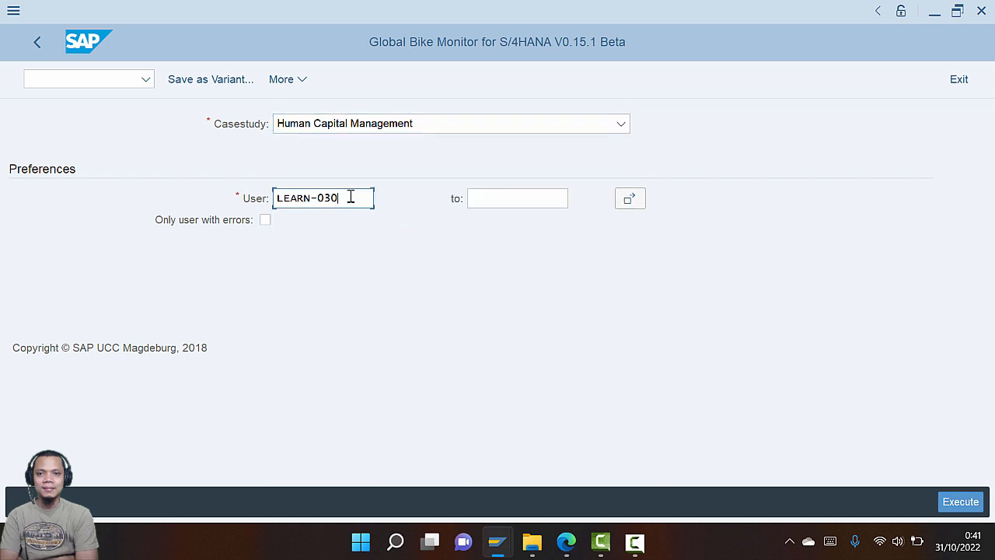
pyautogui.click(976, 500)
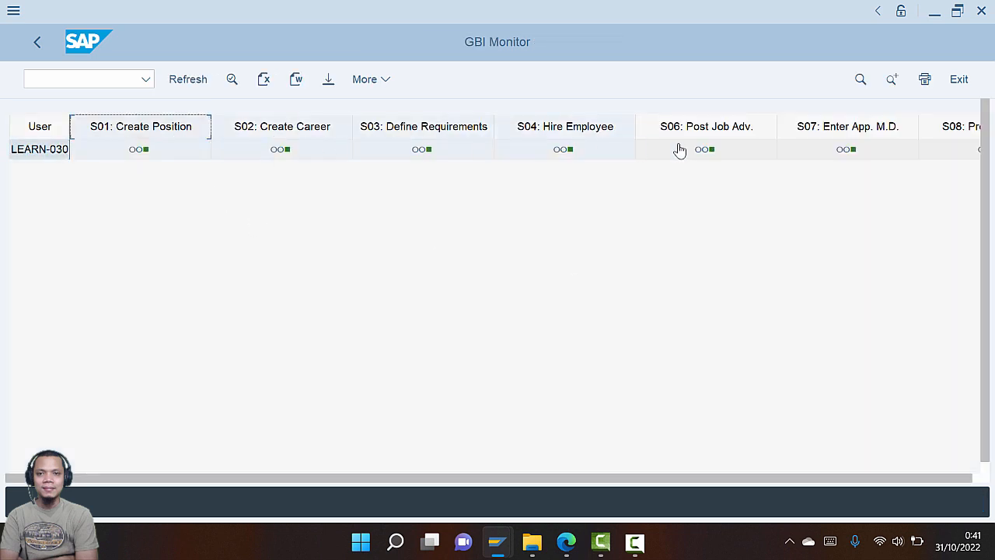
# Optimize the result grid's column widths so steps 1–19 through Total fit on screen
pyautogui.moveTo(680, 149); pyautogui.dragTo(913, 168)
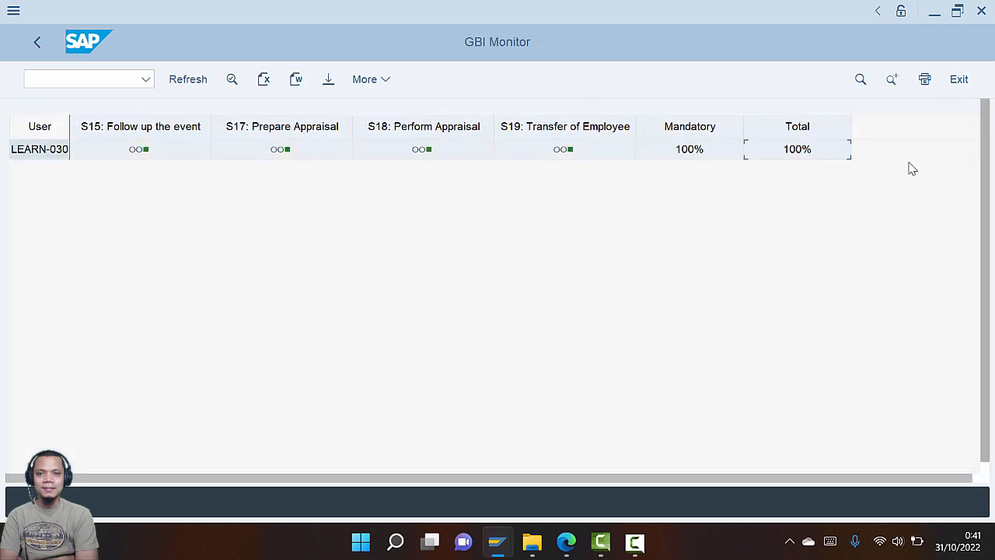
pyautogui.doubleClick(851, 125)
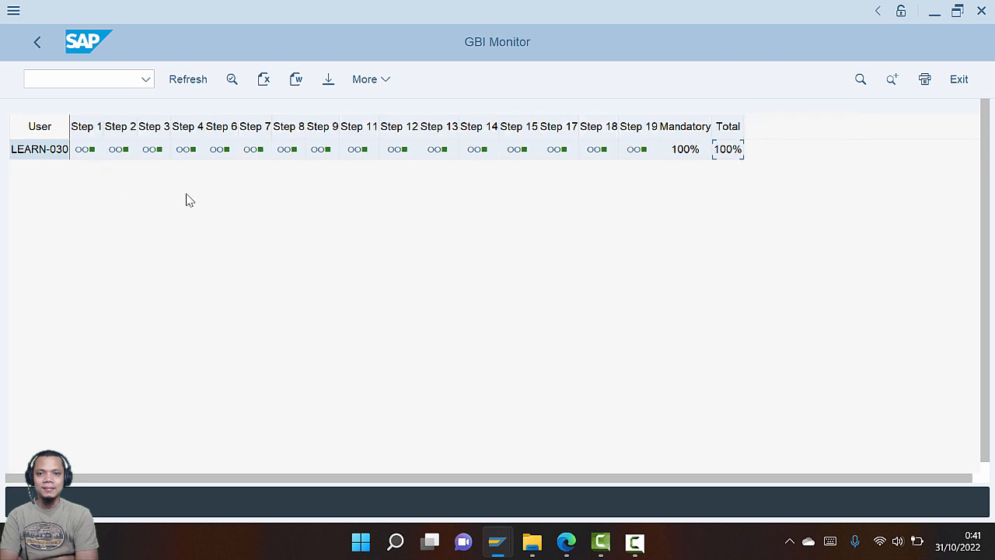
pyautogui.click(189, 154)
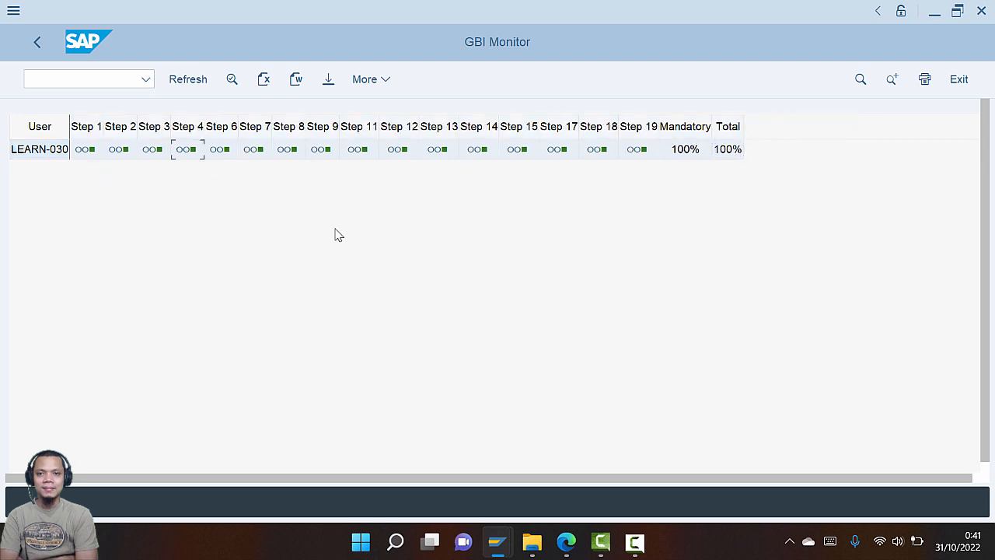